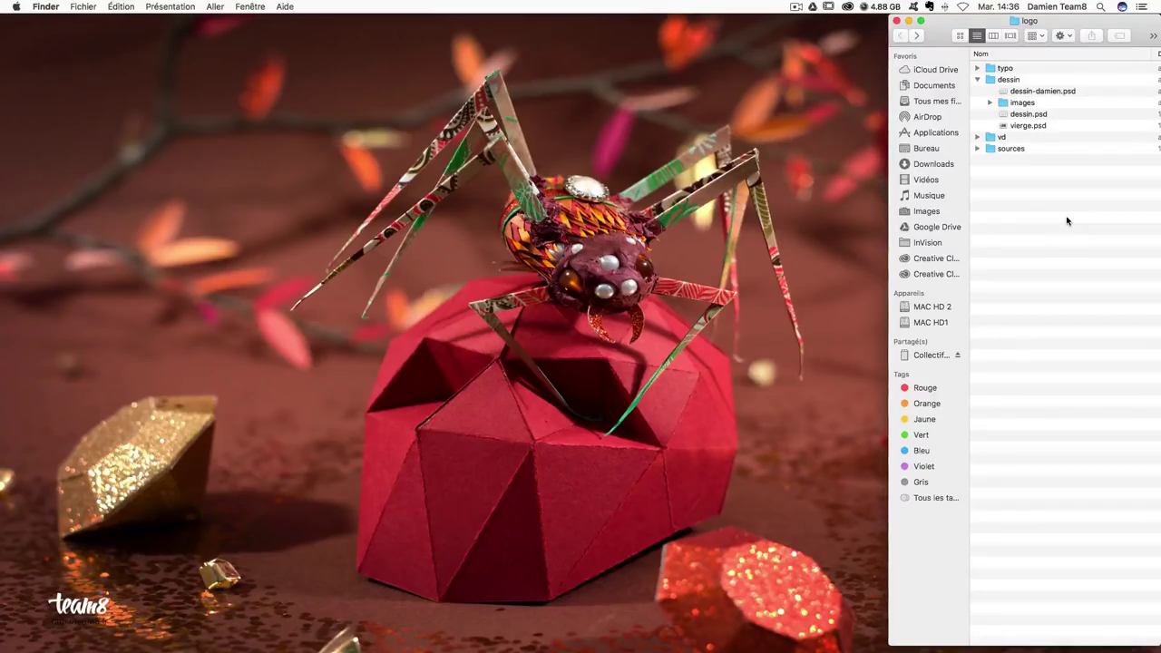
Open vierge.psd from the dessin folder in Photoshop.
{"action": "left_click", "coordinate": [1040, 126]}
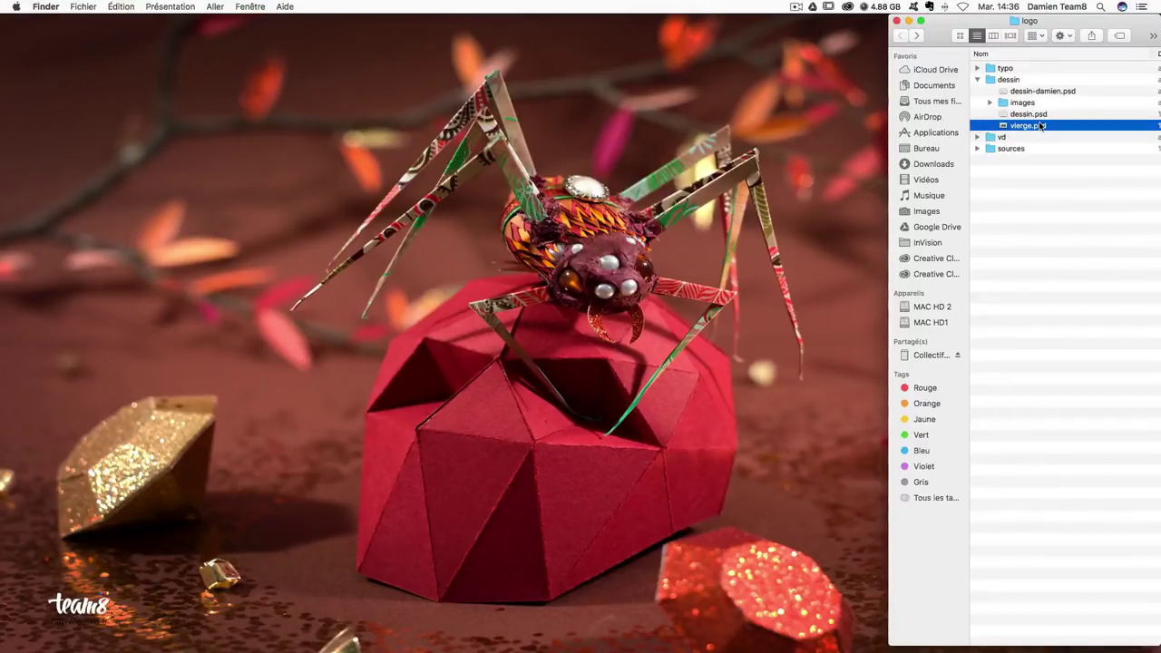
{"action": "double_click", "coordinate": [1041, 126]}
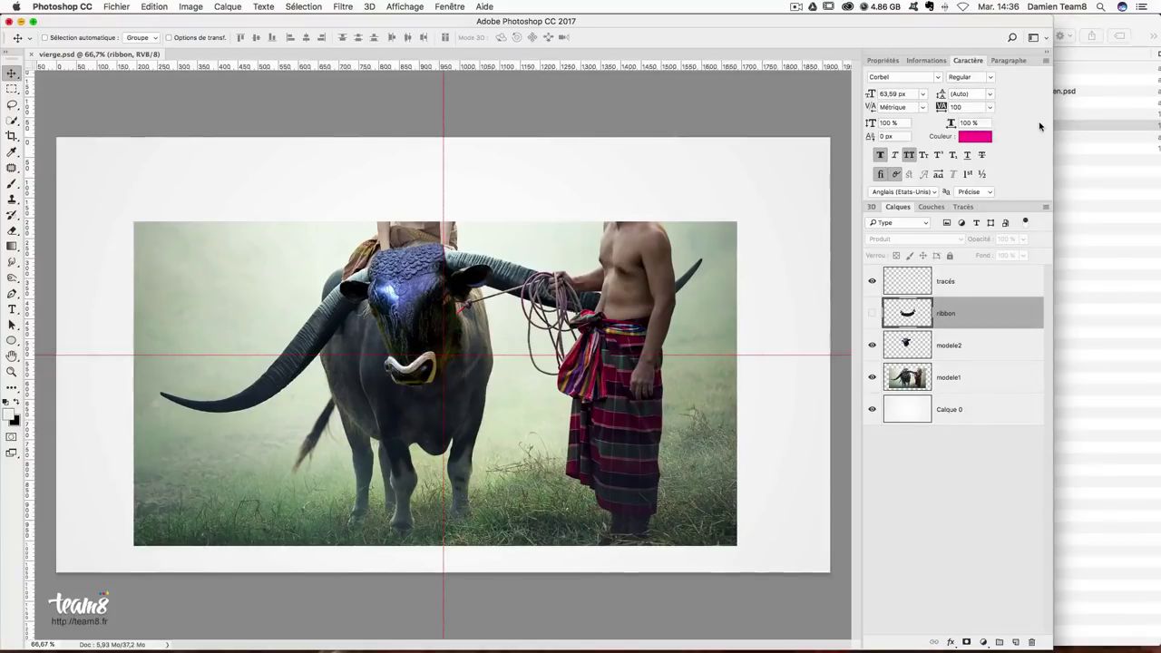
Toggle the modele2 bull-head overlay off and back on over the modele1 photo.
{"action": "left_click", "coordinate": [872, 346]}
{"action": "left_click", "coordinate": [970, 383]}
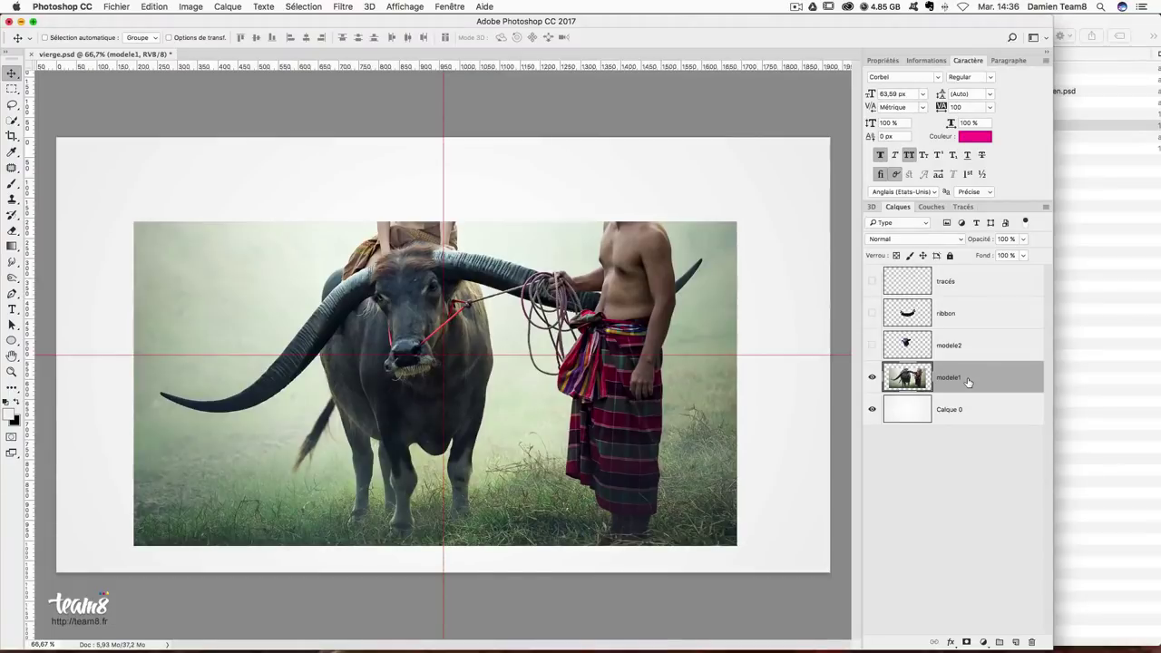
{"action": "left_click", "coordinate": [872, 346]}
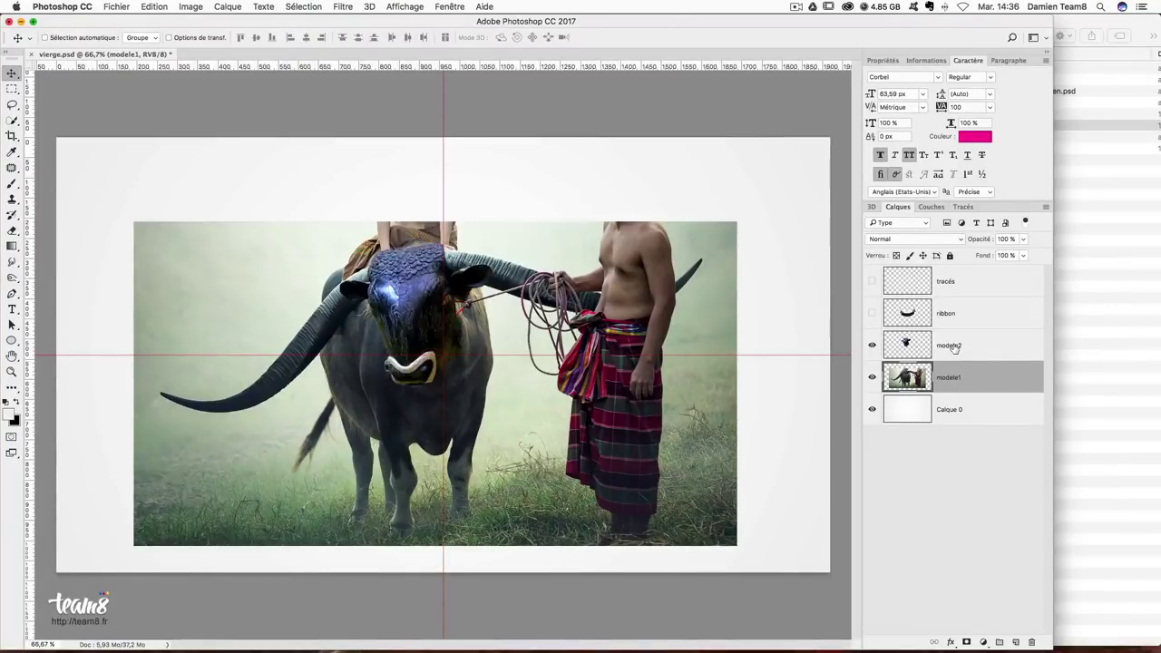
{"action": "left_click", "coordinate": [957, 348]}
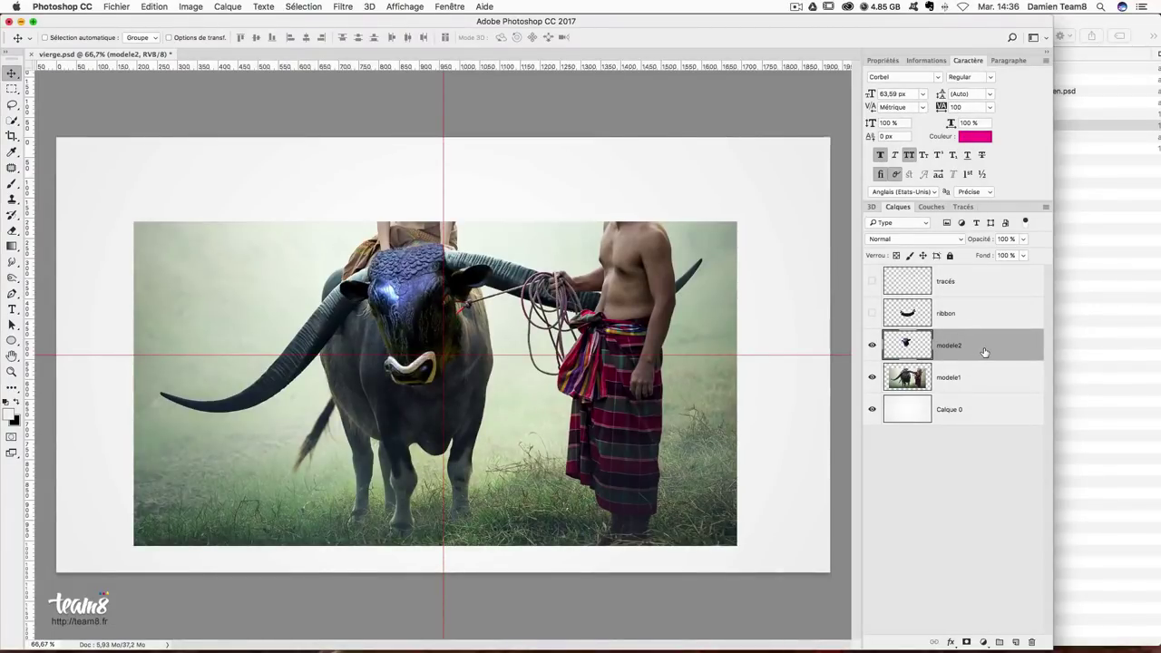
Show the ribbon layer, select the tracés layer, and open dessin-damien.psd.
{"action": "left_click", "coordinate": [872, 314]}
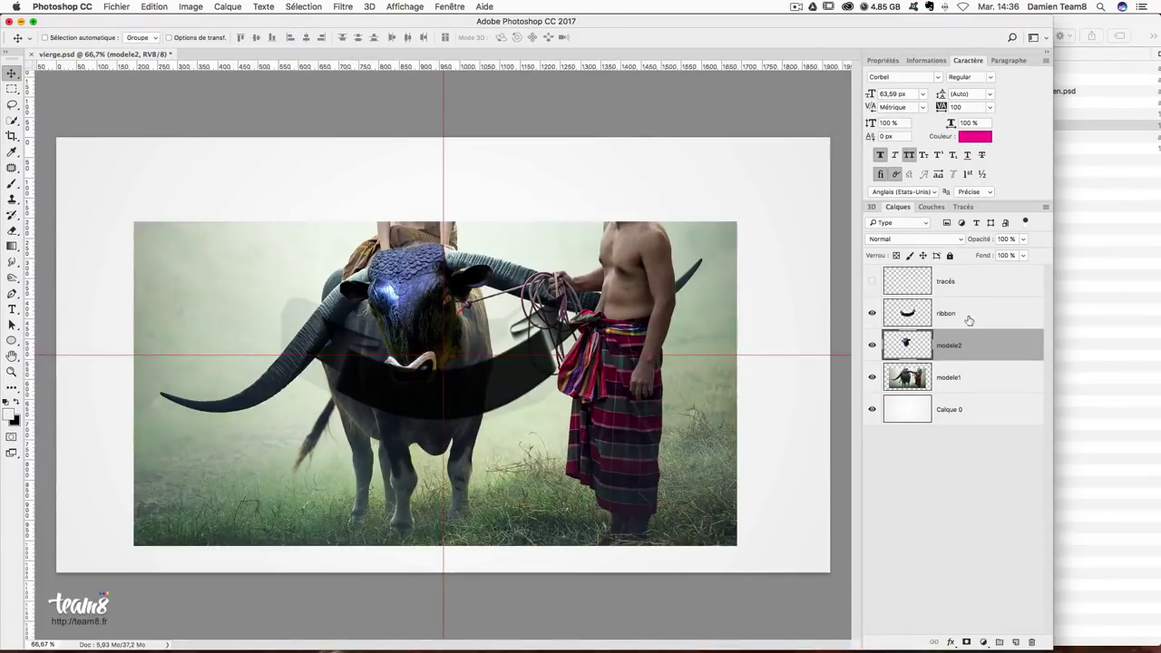
{"action": "left_click", "coordinate": [967, 319]}
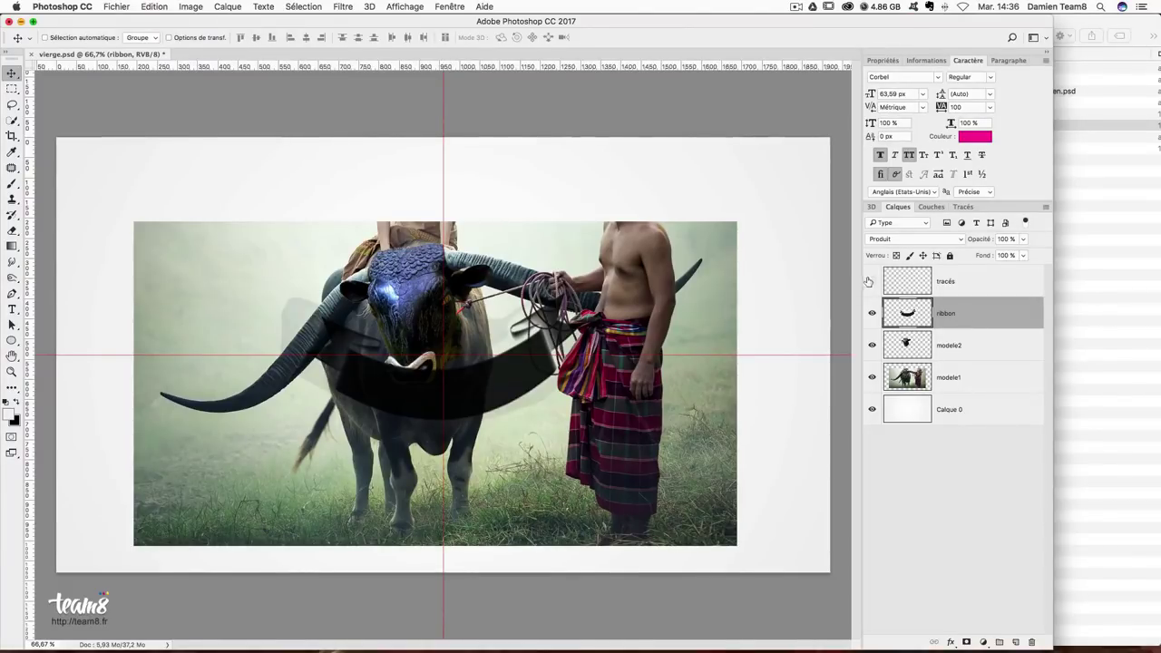
{"action": "left_click", "coordinate": [946, 283]}
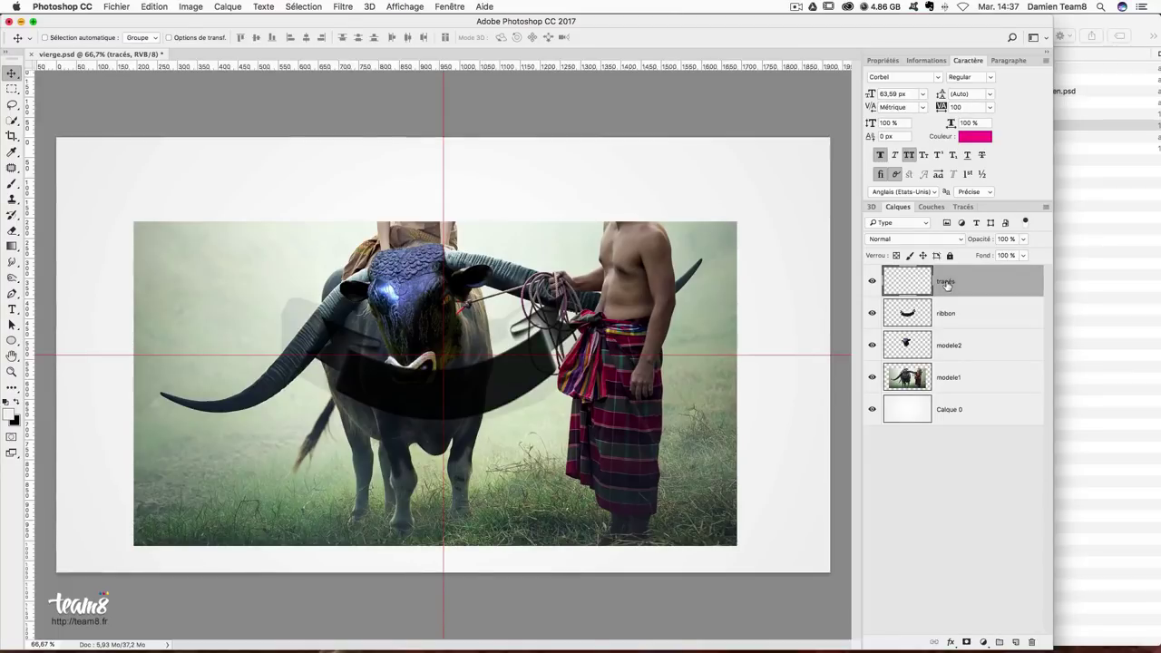
{"action": "left_click", "coordinate": [1108, 292]}
{"action": "left_click", "coordinate": [1060, 92]}
{"action": "double_click", "coordinate": [1059, 92]}
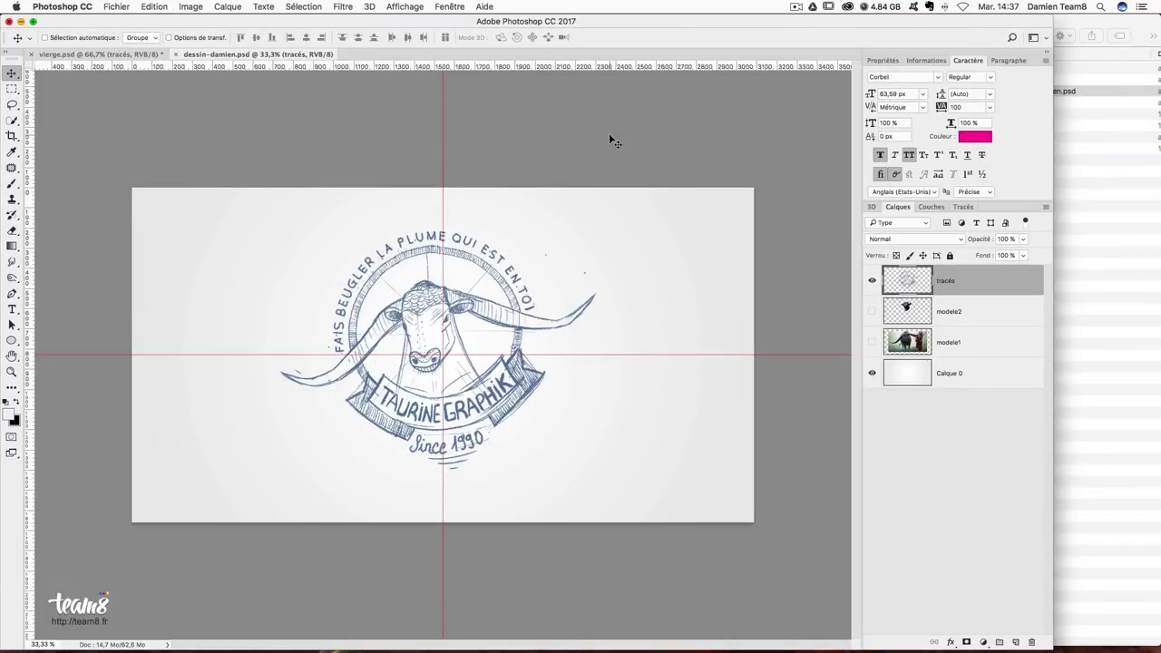
{"action": "key", "text": "super+w"}
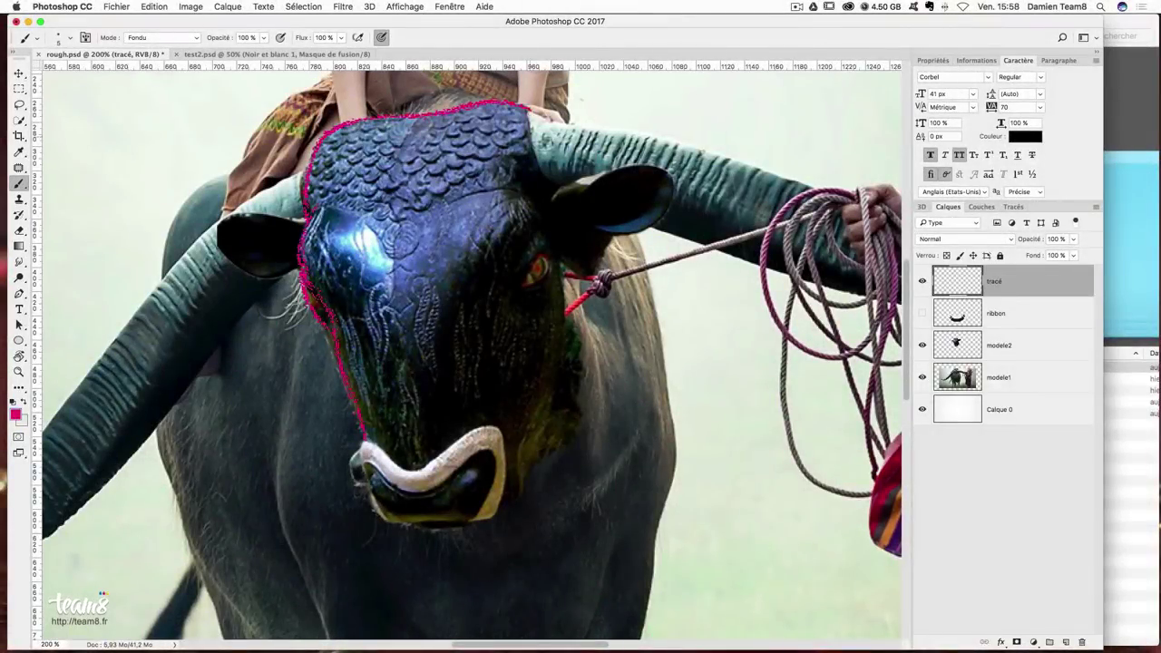
Trace the head top, right ear, right eye and left ear in pink.
{"action": "mouse_move", "coordinate": [527, 102]}
{"action": "left_mouse_down"}
{"action": "mouse_move", "coordinate": [528, 454]}
{"action": "mouse_move", "coordinate": [402, 487]}
{"action": "left_mouse_up"}
{"action": "left_click_drag", "start_coordinate": [541, 256], "coordinate": [518, 289]}
{"action": "left_click_drag", "start_coordinate": [303, 217], "coordinate": [299, 274]}
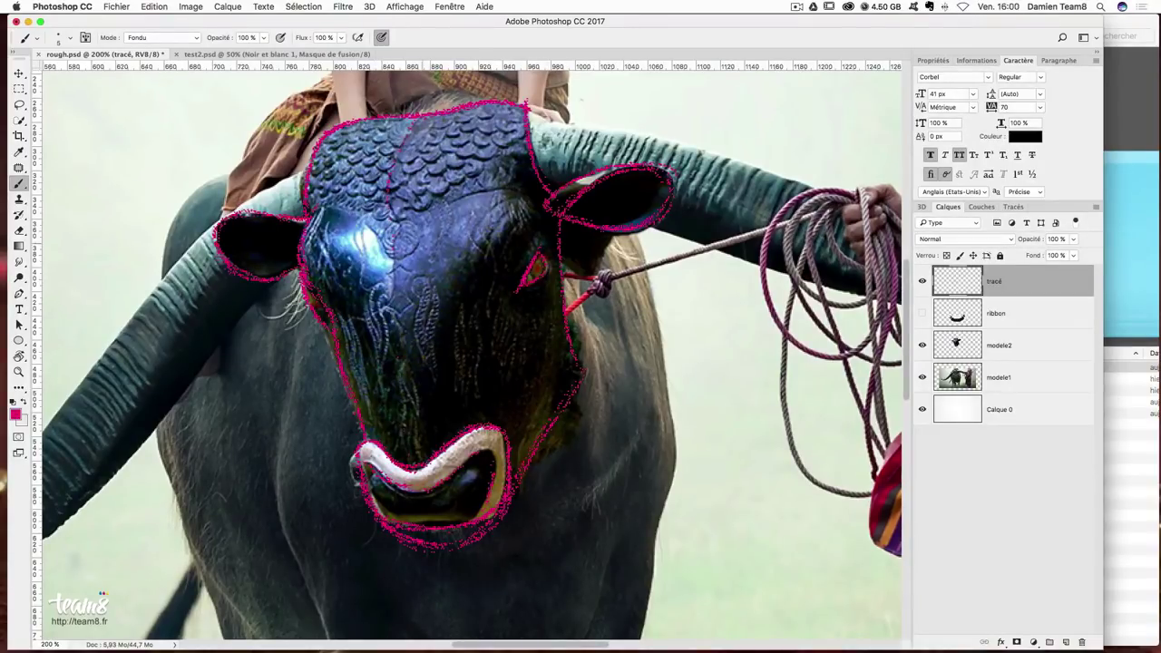
{"action": "key", "text": "super+minus"}
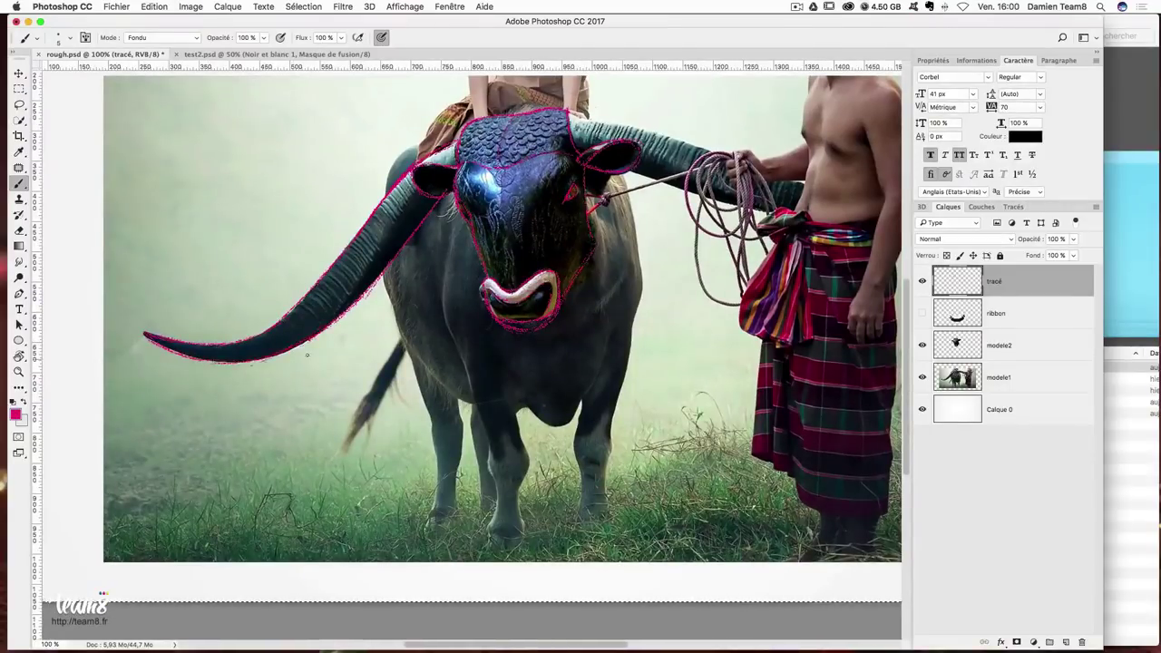
{"action": "scroll", "coordinate": [453, 363], "scroll_direction": "right", "scroll_amount": 6}
{"action": "scroll", "coordinate": [454, 363], "scroll_direction": "up", "scroll_amount": 2}
Trace the right horn's outline, keeping the tracé layer selected.
{"action": "left_click_drag", "start_coordinate": [318, 207], "coordinate": [458, 243]}
{"action": "left_click_drag", "start_coordinate": [711, 216], "coordinate": [549, 285]}
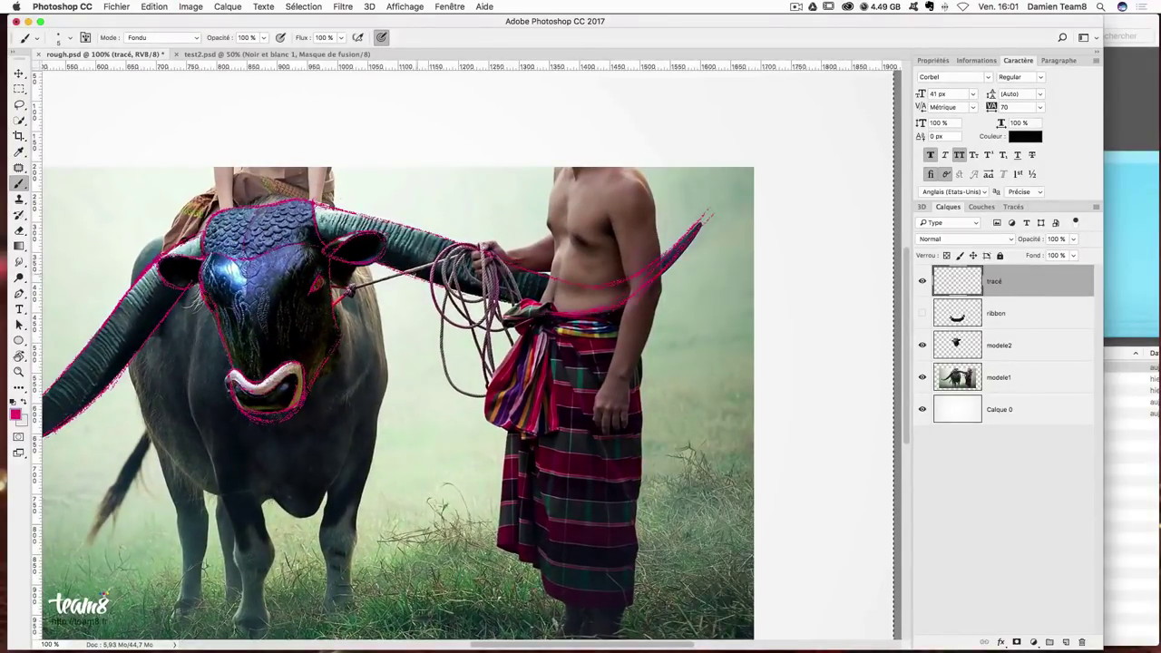
{"action": "scroll", "coordinate": [453, 363], "scroll_direction": "up", "scroll_amount": 3}
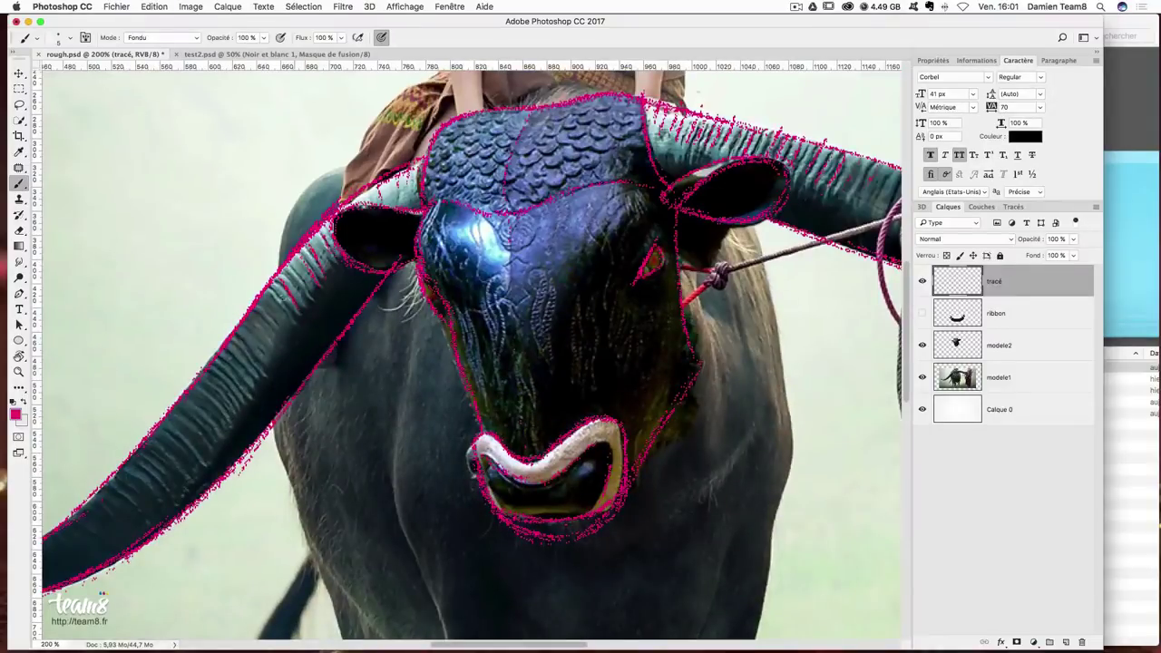
{"action": "scroll", "coordinate": [471, 353], "scroll_direction": "right", "scroll_amount": 2}
{"action": "scroll", "coordinate": [472, 354], "scroll_direction": "up", "scroll_amount": 1}
{"action": "left_click_drag", "start_coordinate": [923, 345], "coordinate": [922, 377]}
{"action": "key", "text": "super+minus"}
{"action": "left_click", "coordinate": [971, 349]}
{"action": "left_click", "coordinate": [998, 281]}
Thicken the upper and lower lips, darken the right jaw and fill the eye.
{"action": "key", "text": "super+plus"}
{"action": "left_click_drag", "start_coordinate": [317, 363], "coordinate": [375, 388]}
{"action": "mouse_move", "coordinate": [304, 417]}
{"action": "left_mouse_down"}
{"action": "mouse_move", "coordinate": [443, 446]}
{"action": "mouse_move", "coordinate": [318, 462]}
{"action": "left_mouse_up"}
{"action": "mouse_move", "coordinate": [458, 417]}
{"action": "left_mouse_down"}
{"action": "mouse_move", "coordinate": [406, 470]}
{"action": "mouse_move", "coordinate": [516, 236]}
{"action": "mouse_move", "coordinate": [473, 354]}
{"action": "left_mouse_up"}
{"action": "left_click_drag", "start_coordinate": [462, 208], "coordinate": [486, 163]}
Bolden the left face contour and both ear outlines, and hatch inside both ears.
{"action": "left_click_drag", "start_coordinate": [252, 201], "coordinate": [277, 247]}
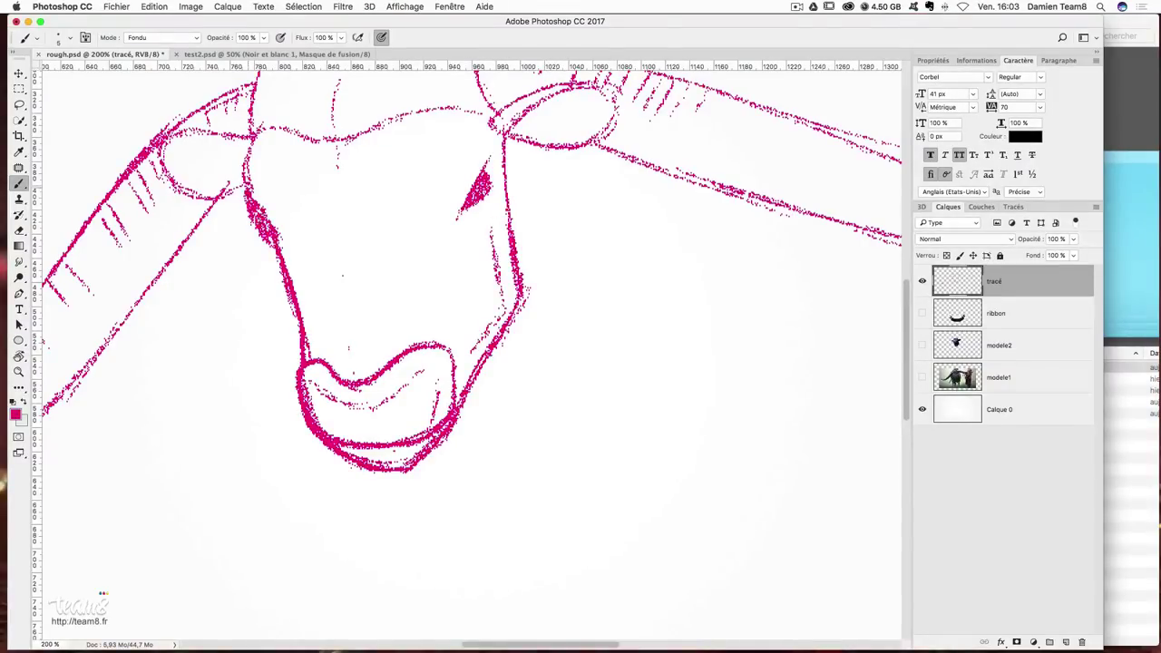
{"action": "scroll", "coordinate": [467, 349], "scroll_direction": "up", "scroll_amount": 3}
{"action": "mouse_move", "coordinate": [554, 258]}
{"action": "left_mouse_down"}
{"action": "mouse_move", "coordinate": [626, 195]}
{"action": "mouse_move", "coordinate": [517, 245]}
{"action": "left_mouse_up"}
{"action": "left_click_drag", "start_coordinate": [589, 207], "coordinate": [526, 249]}
{"action": "mouse_move", "coordinate": [156, 259]}
{"action": "left_mouse_down"}
{"action": "mouse_move", "coordinate": [212, 308]}
{"action": "mouse_move", "coordinate": [254, 243]}
{"action": "mouse_move", "coordinate": [171, 300]}
{"action": "mouse_move", "coordinate": [210, 245]}
{"action": "left_mouse_up"}
{"action": "mouse_move", "coordinate": [169, 295]}
{"action": "left_mouse_down"}
{"action": "mouse_move", "coordinate": [207, 261]}
{"action": "mouse_move", "coordinate": [243, 265]}
{"action": "left_mouse_up"}
{"action": "scroll", "coordinate": [199, 301], "scroll_direction": "down", "scroll_amount": 2}
Darken the mouth, strengthen both horn outlines and darken the left horn tip.
{"action": "left_click_drag", "start_coordinate": [390, 368], "coordinate": [446, 392]}
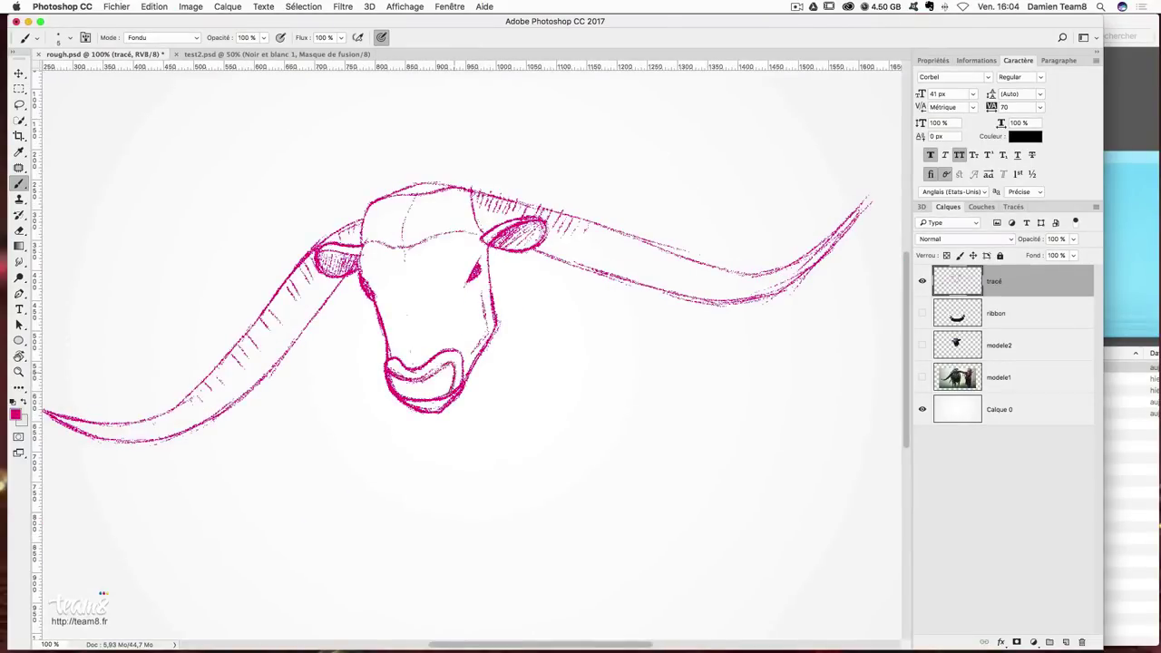
{"action": "mouse_move", "coordinate": [367, 216]}
{"action": "left_mouse_down"}
{"action": "mouse_move", "coordinate": [310, 252]}
{"action": "mouse_move", "coordinate": [283, 358]}
{"action": "left_mouse_up"}
{"action": "left_click_drag", "start_coordinate": [867, 201], "coordinate": [786, 272]}
{"action": "left_click_drag", "start_coordinate": [840, 227], "coordinate": [728, 305]}
{"action": "scroll", "coordinate": [336, 495], "scroll_direction": "left", "scroll_amount": 2}
{"action": "mouse_move", "coordinate": [83, 412]}
{"action": "left_mouse_down"}
{"action": "mouse_move", "coordinate": [203, 434]}
{"action": "mouse_move", "coordinate": [294, 407]}
{"action": "mouse_move", "coordinate": [192, 354]}
{"action": "left_mouse_up"}
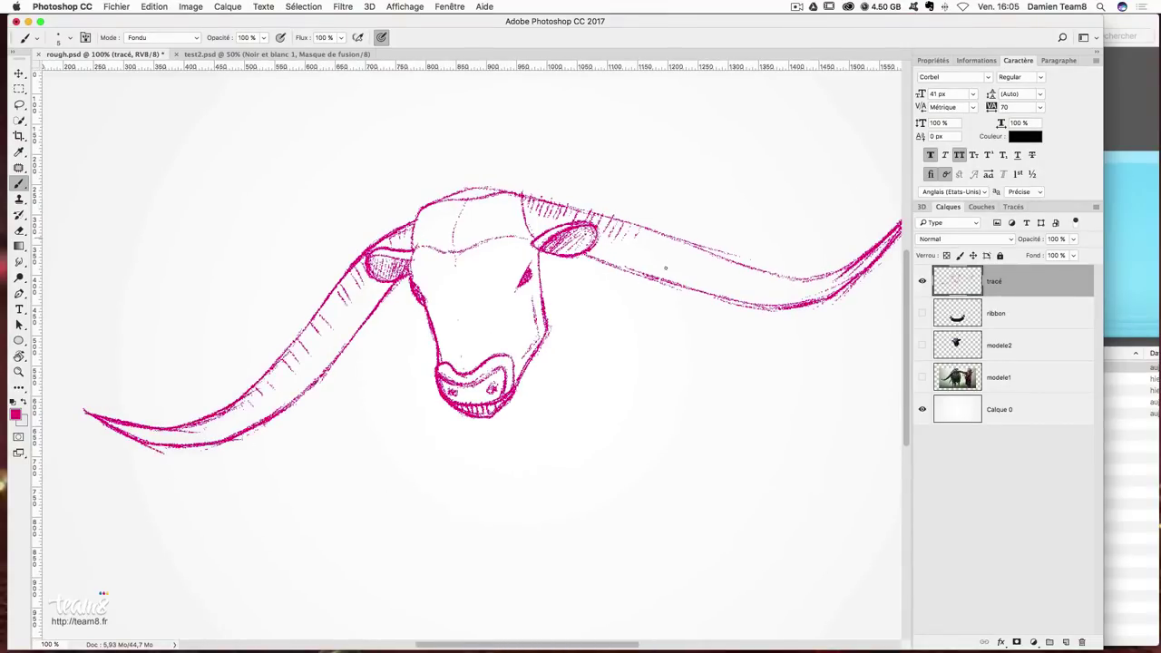
{"action": "scroll", "coordinate": [472, 344], "scroll_direction": "right", "scroll_amount": 4}
Densely hatch across the right horn and redraw its edges.
{"action": "left_click_drag", "start_coordinate": [399, 299], "coordinate": [592, 347]}
{"action": "mouse_move", "coordinate": [336, 232]}
{"action": "left_mouse_down"}
{"action": "mouse_move", "coordinate": [626, 324]}
{"action": "mouse_move", "coordinate": [672, 299]}
{"action": "left_mouse_up"}
{"action": "left_click_drag", "start_coordinate": [715, 268], "coordinate": [653, 321]}
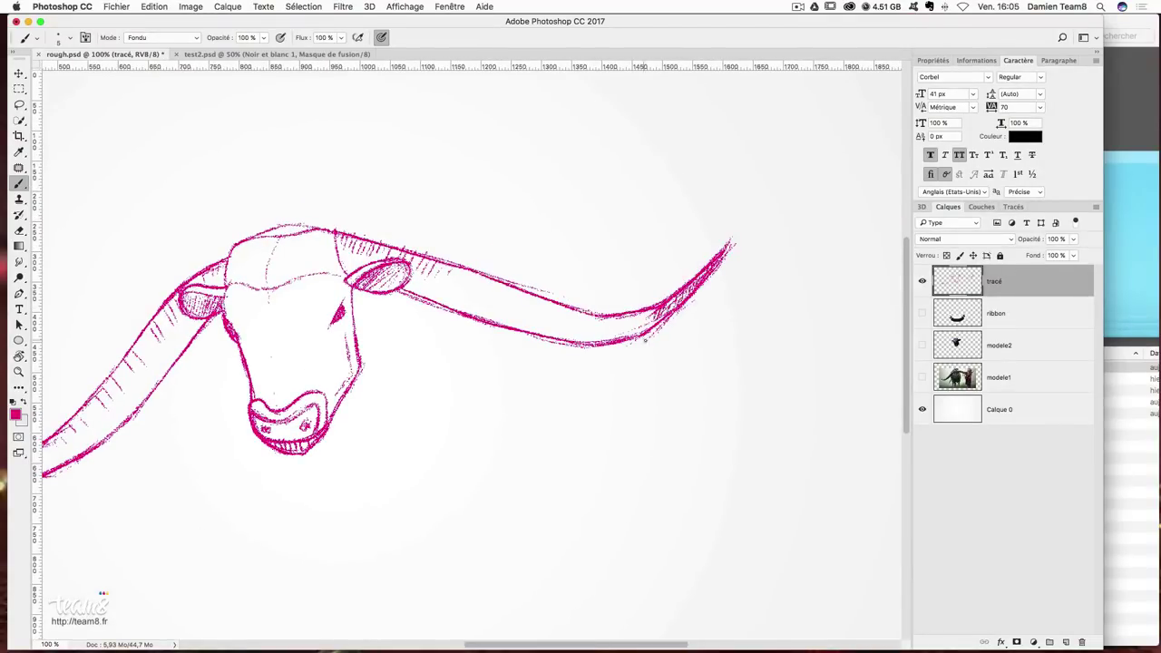
{"action": "left_click_drag", "start_coordinate": [579, 317], "coordinate": [481, 282]}
{"action": "mouse_move", "coordinate": [362, 254]}
{"action": "left_mouse_down"}
{"action": "mouse_move", "coordinate": [525, 329]}
{"action": "mouse_move", "coordinate": [602, 341]}
{"action": "left_mouse_up"}
{"action": "left_click_drag", "start_coordinate": [661, 314], "coordinate": [564, 349]}
{"action": "left_click_drag", "start_coordinate": [512, 312], "coordinate": [405, 276]}
Hatch the left horn, add a face centre line and forehead scales.
{"action": "scroll", "coordinate": [367, 333], "scroll_direction": "left", "scroll_amount": 5}
{"action": "scroll", "coordinate": [367, 333], "scroll_direction": "down", "scroll_amount": 1}
{"action": "mouse_move", "coordinate": [124, 410]}
{"action": "left_mouse_down"}
{"action": "mouse_move", "coordinate": [186, 422]}
{"action": "mouse_move", "coordinate": [261, 396]}
{"action": "mouse_move", "coordinate": [377, 282]}
{"action": "mouse_move", "coordinate": [417, 214]}
{"action": "left_mouse_up"}
{"action": "mouse_move", "coordinate": [420, 261]}
{"action": "left_mouse_down"}
{"action": "mouse_move", "coordinate": [422, 198]}
{"action": "mouse_move", "coordinate": [511, 178]}
{"action": "mouse_move", "coordinate": [550, 285]}
{"action": "left_mouse_up"}
{"action": "mouse_move", "coordinate": [542, 202]}
{"action": "left_mouse_down"}
{"action": "mouse_move", "coordinate": [456, 179]}
{"action": "mouse_move", "coordinate": [525, 170]}
{"action": "left_mouse_up"}
{"action": "left_click_drag", "start_coordinate": [461, 229], "coordinate": [468, 318]}
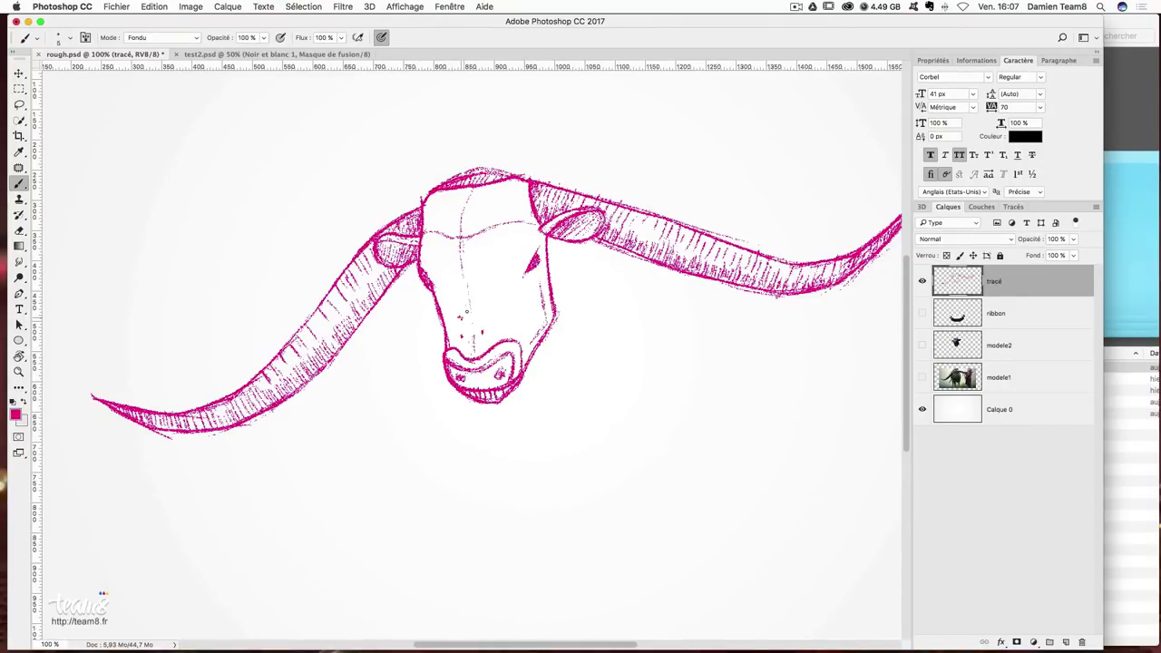
{"action": "mouse_move", "coordinate": [423, 194]}
{"action": "left_mouse_down"}
{"action": "mouse_move", "coordinate": [504, 189]}
{"action": "mouse_move", "coordinate": [427, 214]}
{"action": "mouse_move", "coordinate": [535, 210]}
{"action": "mouse_move", "coordinate": [438, 234]}
{"action": "left_mouse_up"}
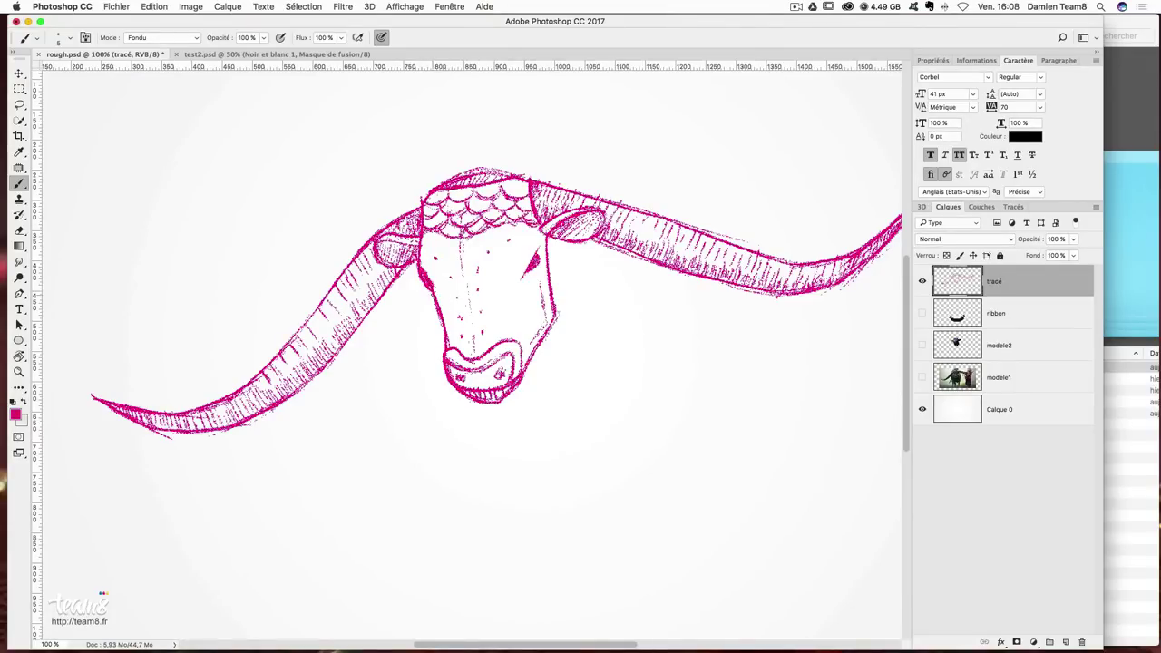
Sketch and hatch the neck and chest, then draw a guide circle around the head.
{"action": "left_click_drag", "start_coordinate": [548, 238], "coordinate": [641, 477]}
{"action": "left_click_drag", "start_coordinate": [430, 290], "coordinate": [357, 497]}
{"action": "key", "text": "ctrl+z"}
{"action": "left_click_drag", "start_coordinate": [423, 404], "coordinate": [367, 524]}
{"action": "left_click_drag", "start_coordinate": [635, 470], "coordinate": [682, 524]}
{"action": "left_click_drag", "start_coordinate": [428, 434], "coordinate": [490, 463]}
{"action": "left_click_drag", "start_coordinate": [499, 464], "coordinate": [566, 412]}
{"action": "left_click_drag", "start_coordinate": [414, 488], "coordinate": [504, 519]}
{"action": "left_click_drag", "start_coordinate": [548, 238], "coordinate": [570, 404]}
{"action": "left_click_drag", "start_coordinate": [568, 408], "coordinate": [693, 521]}
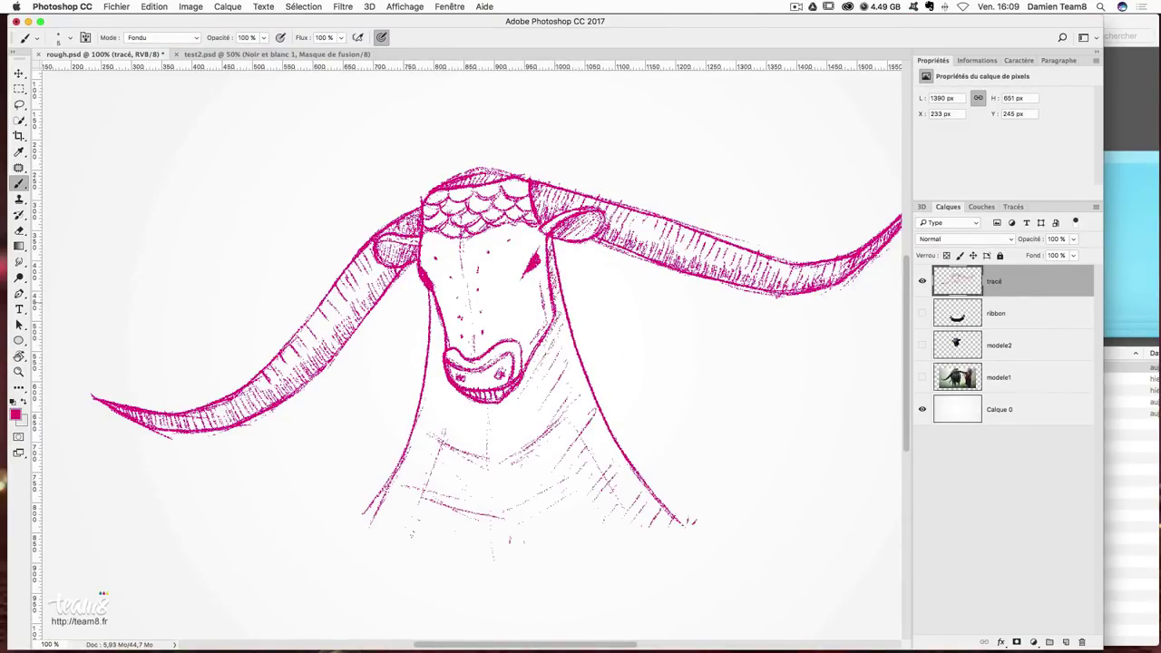
{"action": "mouse_move", "coordinate": [277, 185]}
{"action": "left_mouse_down"}
{"action": "mouse_move", "coordinate": [625, 385]}
{"action": "mouse_move", "coordinate": [687, 363]}
{"action": "left_mouse_up"}
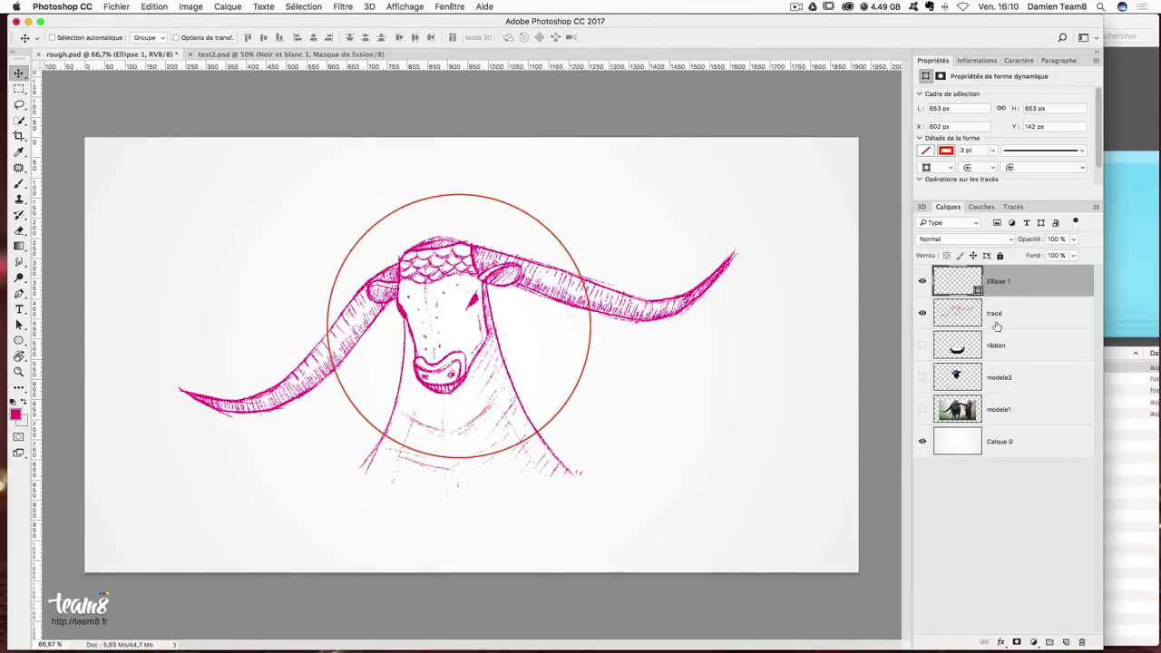
Trace the guide circle's arcs on the tracé layer, then hide Ellipse 1.
{"action": "left_click", "coordinate": [997, 325]}
{"action": "key", "text": "b"}
{"action": "mouse_move", "coordinate": [329, 308]}
{"action": "left_mouse_down"}
{"action": "mouse_move", "coordinate": [423, 200]}
{"action": "mouse_move", "coordinate": [561, 241]}
{"action": "left_mouse_up"}
{"action": "left_click_drag", "start_coordinate": [590, 350], "coordinate": [538, 432]}
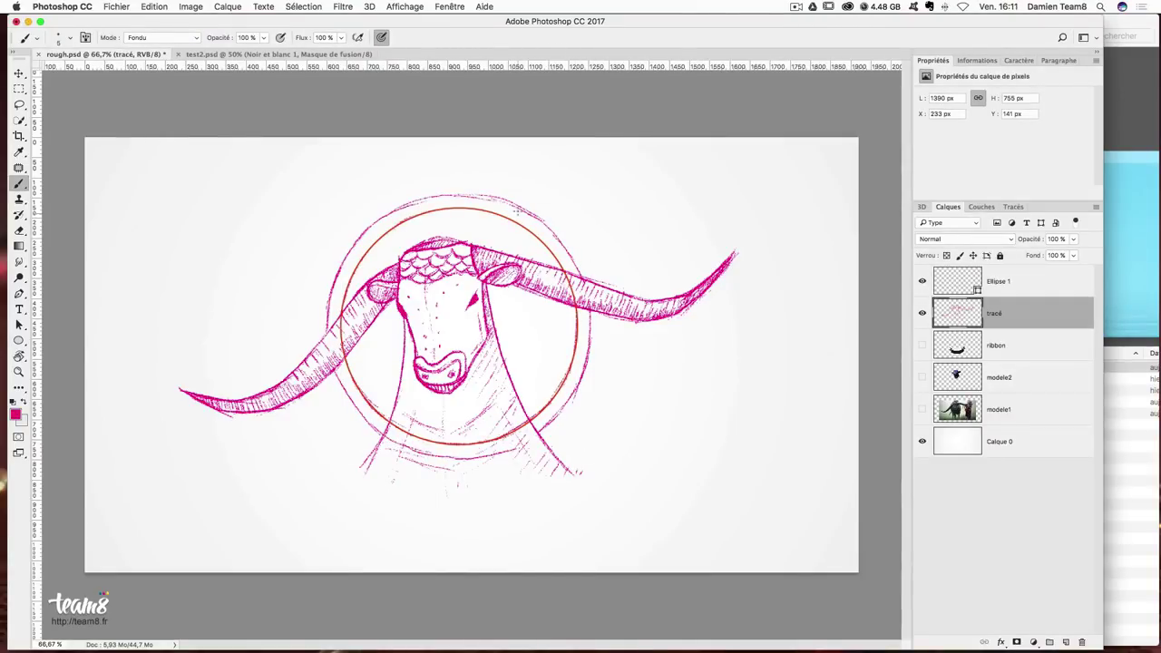
{"action": "left_click", "coordinate": [923, 281]}
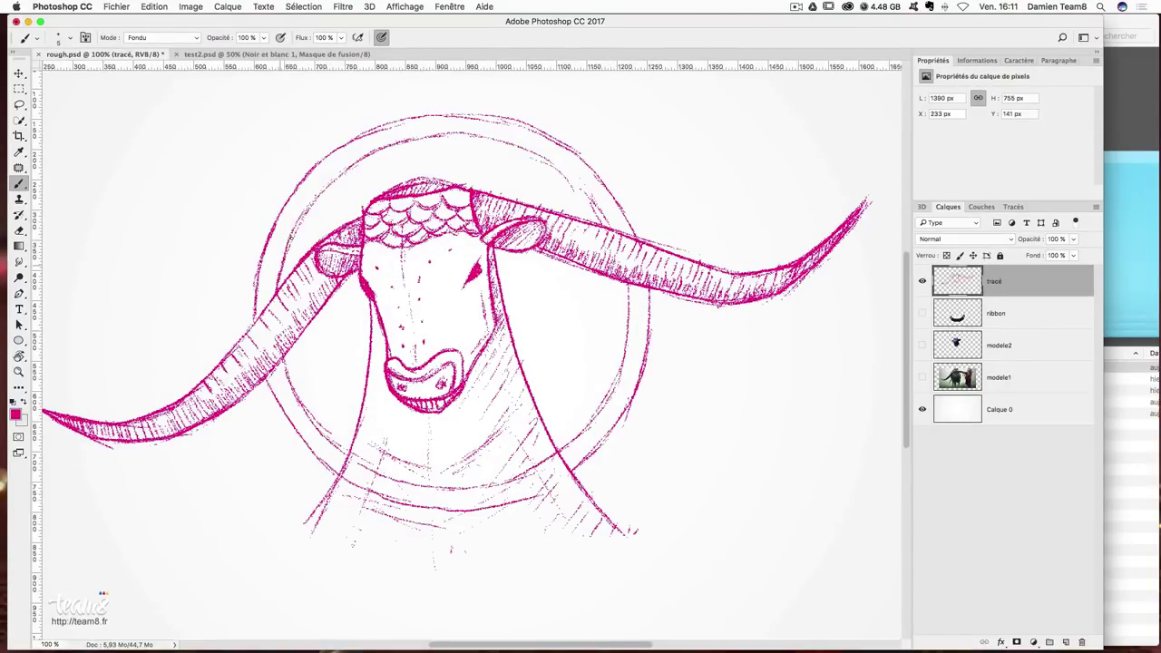
Boldly redraw and hatch the ring's top, sides and bottom arcs.
{"action": "left_click_drag", "start_coordinate": [388, 125], "coordinate": [540, 127]}
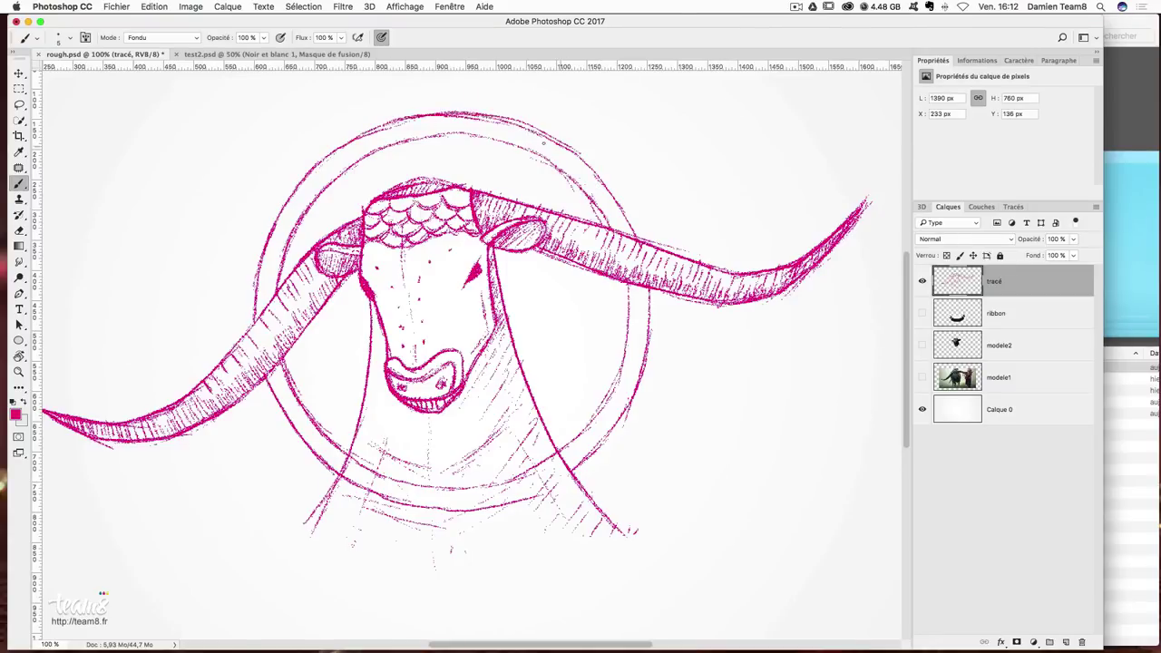
{"action": "mouse_move", "coordinate": [263, 295]}
{"action": "left_mouse_down"}
{"action": "mouse_move", "coordinate": [452, 124]}
{"action": "mouse_move", "coordinate": [340, 159]}
{"action": "left_mouse_up"}
{"action": "left_click_drag", "start_coordinate": [277, 243], "coordinate": [471, 123]}
{"action": "left_click_drag", "start_coordinate": [608, 213], "coordinate": [466, 156]}
{"action": "left_click_drag", "start_coordinate": [639, 308], "coordinate": [481, 504]}
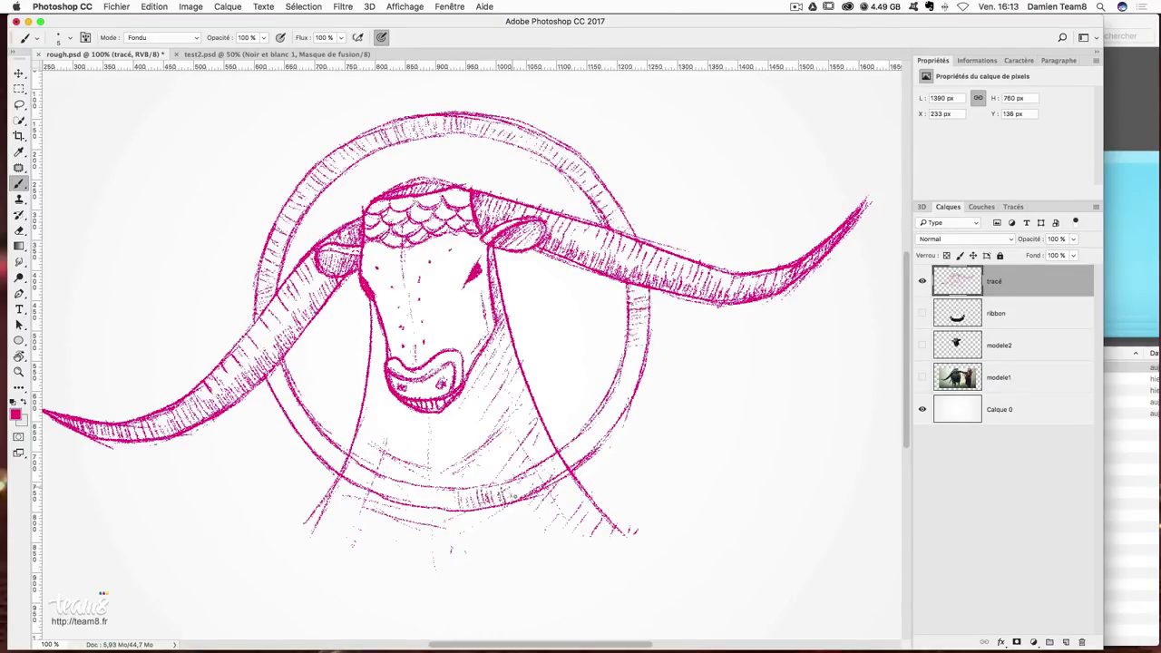
{"action": "left_click_drag", "start_coordinate": [536, 476], "coordinate": [608, 422]}
{"action": "left_click_drag", "start_coordinate": [272, 381], "coordinate": [304, 418]}
{"action": "left_click_drag", "start_coordinate": [336, 462], "coordinate": [436, 503]}
Show and select the ribbon layer and start a free transform on it.
{"action": "key", "text": "ctrl+minus"}
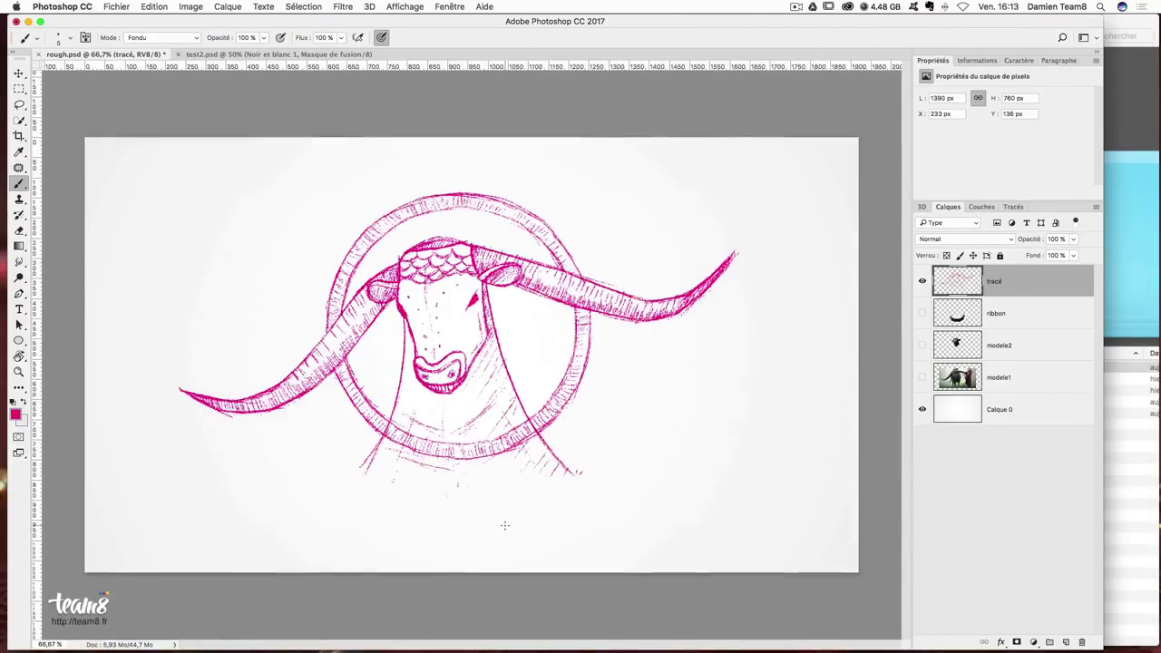
{"action": "left_click", "coordinate": [923, 313]}
{"action": "left_click", "coordinate": [997, 313]}
{"action": "key", "text": "ctrl+t"}
{"action": "right_click", "coordinate": [572, 458]}
Warp the ribbon with Déformation to bend it under the head.
{"action": "left_click", "coordinate": [597, 527]}
{"action": "left_click_drag", "start_coordinate": [466, 521], "coordinate": [532, 508]}
{"action": "key", "text": "Return"}
Add a new layer named ribbontracés and zoom to 100%.
{"action": "key", "text": "ctrl+shift+alt+n"}
{"action": "double_click", "coordinate": [998, 313]}
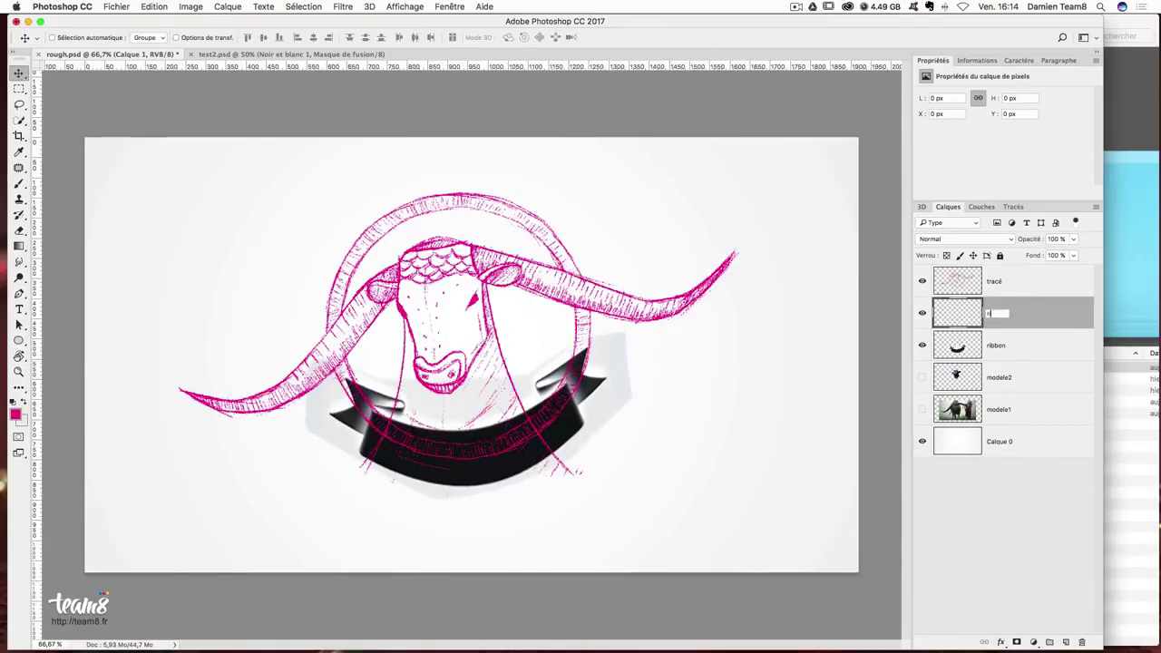
{"action": "type", "text": "ribbontracés"}
{"action": "key", "text": "Return"}
{"action": "key", "text": "ctrl+1"}
{"action": "key", "text": "b"}
Trace the ribbon's edges and flaps in pink, hiding the black ribbon layer.
{"action": "mouse_move", "coordinate": [309, 503]}
{"action": "left_mouse_down"}
{"action": "mouse_move", "coordinate": [365, 432]}
{"action": "mouse_move", "coordinate": [514, 463]}
{"action": "mouse_move", "coordinate": [593, 416]}
{"action": "mouse_move", "coordinate": [572, 399]}
{"action": "mouse_move", "coordinate": [644, 345]}
{"action": "mouse_move", "coordinate": [679, 389]}
{"action": "mouse_move", "coordinate": [641, 464]}
{"action": "left_mouse_up"}
{"action": "left_click_drag", "start_coordinate": [345, 534], "coordinate": [545, 550]}
{"action": "left_click", "coordinate": [922, 345]}
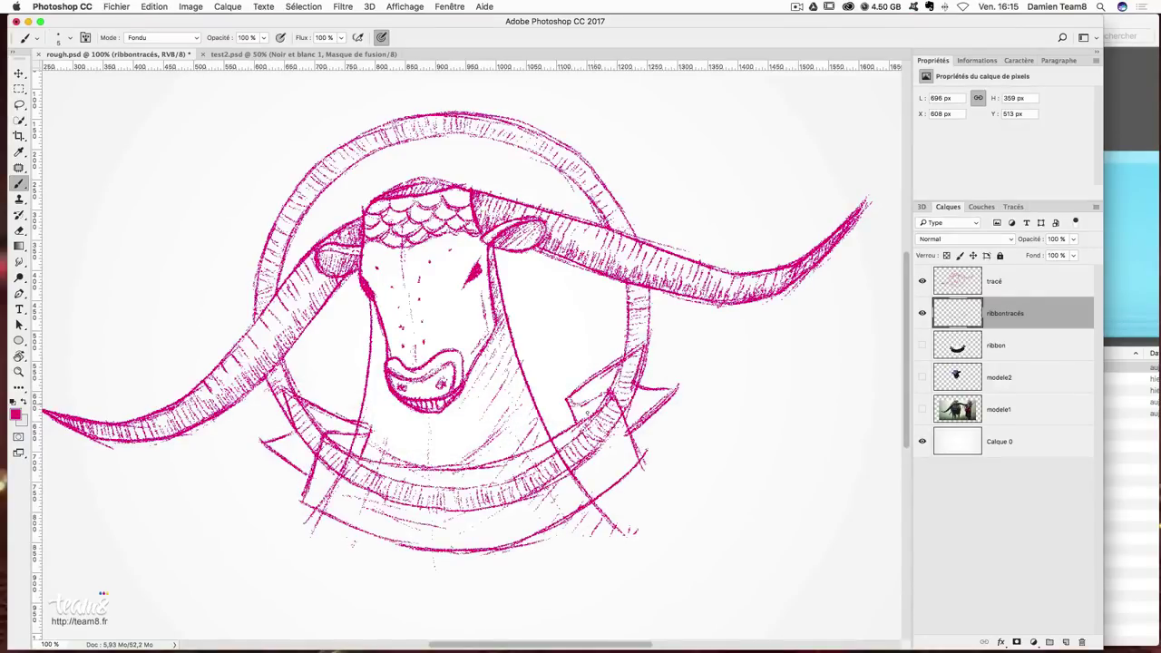
{"action": "left_click_drag", "start_coordinate": [635, 386], "coordinate": [680, 385]}
{"action": "mouse_move", "coordinate": [290, 419]}
{"action": "left_mouse_down"}
{"action": "mouse_move", "coordinate": [281, 383]}
{"action": "mouse_move", "coordinate": [363, 381]}
{"action": "mouse_move", "coordinate": [366, 433]}
{"action": "mouse_move", "coordinate": [535, 448]}
{"action": "mouse_move", "coordinate": [572, 430]}
{"action": "left_mouse_up"}
{"action": "left_click_drag", "start_coordinate": [277, 454], "coordinate": [308, 477]}
{"action": "left_click_drag", "start_coordinate": [641, 437], "coordinate": [631, 465]}
{"action": "mouse_move", "coordinate": [300, 499]}
{"action": "left_mouse_down"}
{"action": "mouse_move", "coordinate": [434, 550]}
{"action": "mouse_move", "coordinate": [578, 512]}
{"action": "left_mouse_up"}
Slightly rescale the ribbon strokes with Free Transform.
{"action": "key", "text": "ctrl+t"}
{"action": "left_click_drag", "start_coordinate": [708, 550], "coordinate": [705, 546]}
{"action": "key", "text": "Return"}
{"action": "key", "text": "ctrl+t"}
{"action": "key", "text": "Escape"}
Redraw the ribbon's lower and lower-left edges as bold smooth curves.
{"action": "left_click_drag", "start_coordinate": [308, 509], "coordinate": [535, 537]}
{"action": "key", "text": "ctrl+z"}
{"action": "left_click_drag", "start_coordinate": [390, 540], "coordinate": [571, 522]}
{"action": "left_click_drag", "start_coordinate": [308, 517], "coordinate": [372, 532]}
{"action": "key", "text": "ctrl+z"}
{"action": "left_click_drag", "start_coordinate": [287, 497], "coordinate": [408, 542]}
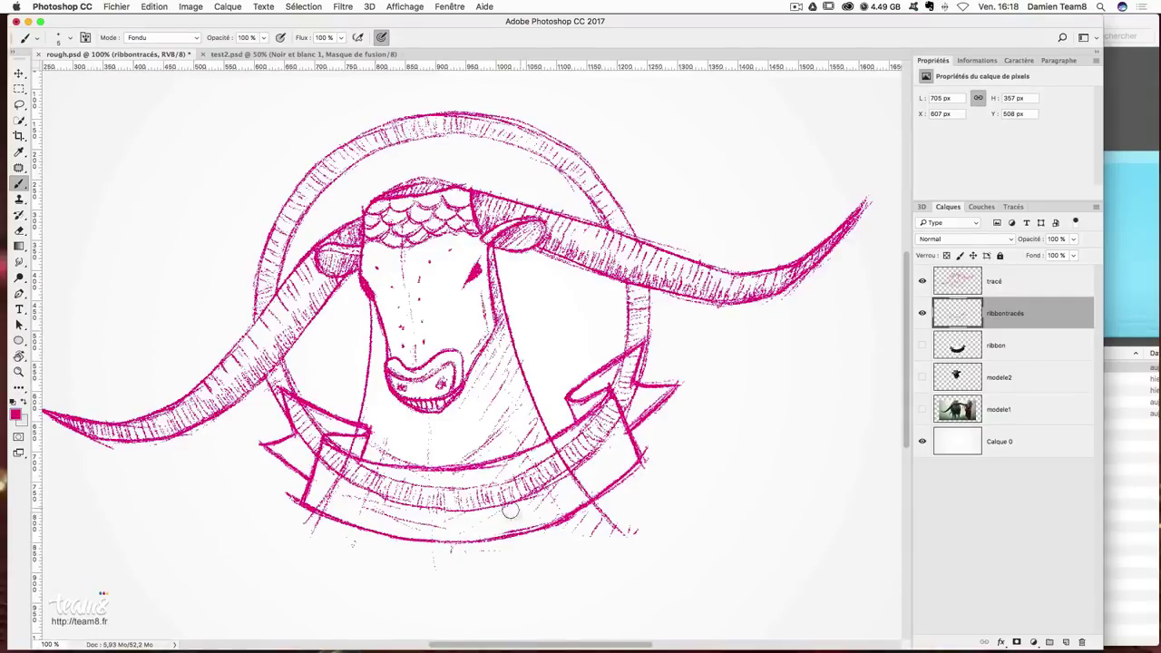
Create a new empty layer named 'texte'.
{"action": "key", "text": "ctrl+shift+alt+n"}
{"action": "double_click", "coordinate": [997, 281]}
{"action": "type", "text": "texte"}
{"action": "key", "text": "Return"}
Add a layer mask to tracé and paint out the ribbon hatching in black.
{"action": "left_click", "coordinate": [998, 313]}
{"action": "left_click", "coordinate": [1033, 642]}
{"action": "mouse_move", "coordinate": [327, 462]}
{"action": "left_mouse_down"}
{"action": "mouse_move", "coordinate": [367, 499]}
{"action": "mouse_move", "coordinate": [580, 454]}
{"action": "left_mouse_up"}
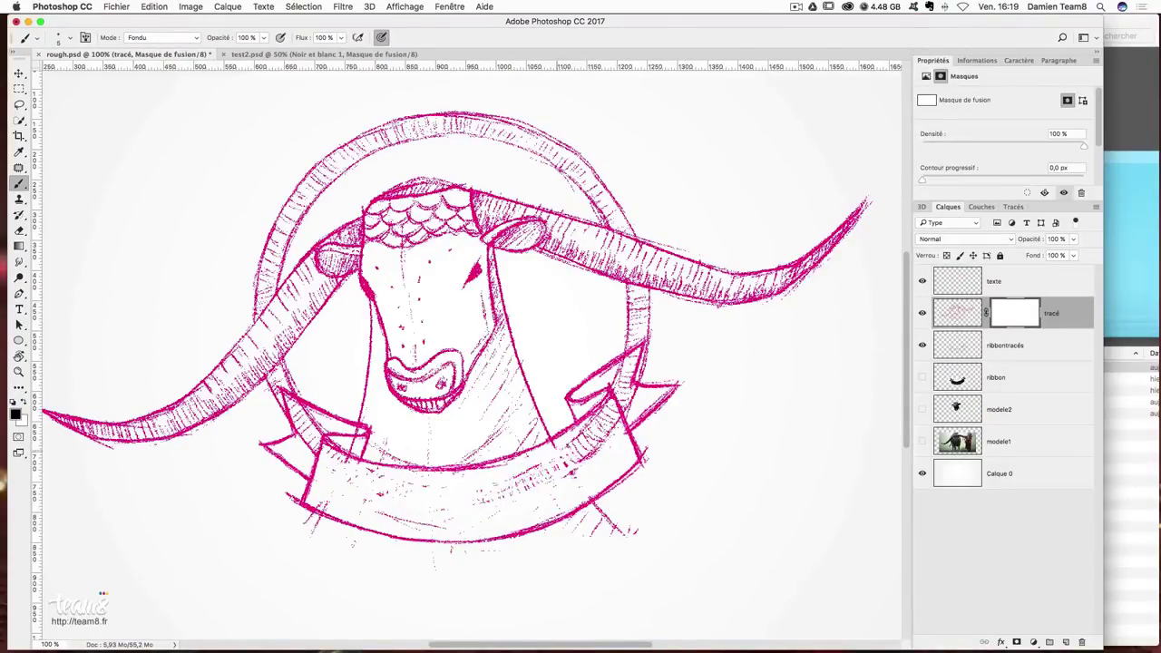
{"action": "left_click_drag", "start_coordinate": [617, 408], "coordinate": [508, 476]}
On the texte layer, sketch TAURINEGRAPHIK across the ribbon.
{"action": "left_click", "coordinate": [998, 281]}
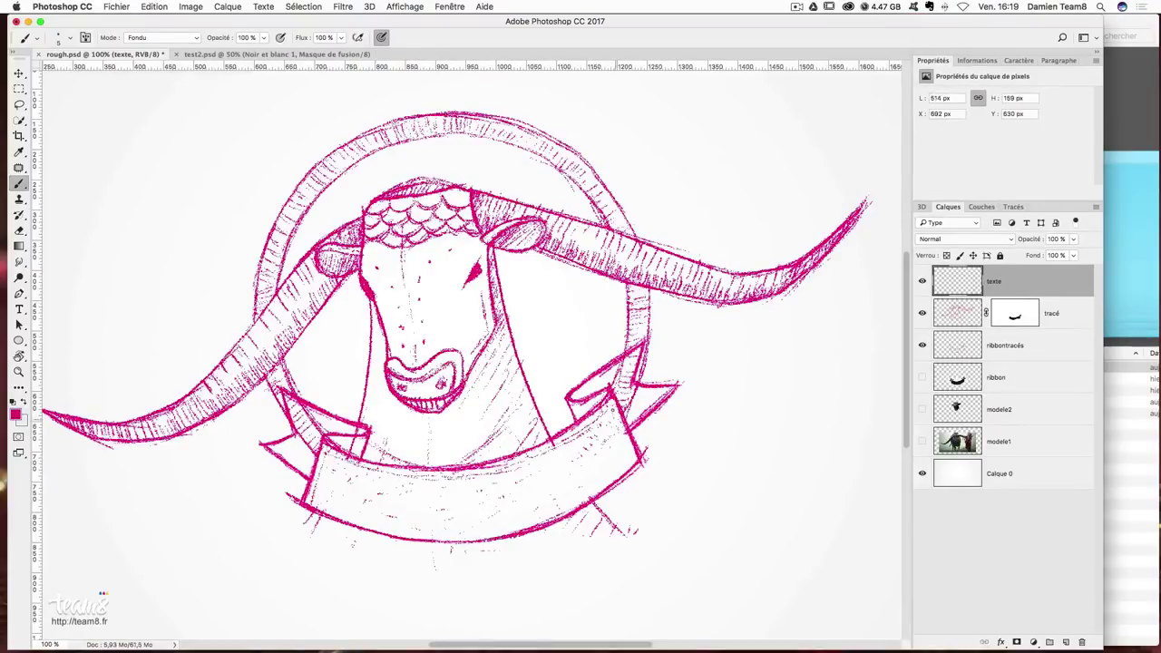
{"action": "left_click_drag", "start_coordinate": [323, 454], "coordinate": [359, 518]}
{"action": "left_click_drag", "start_coordinate": [373, 472], "coordinate": [391, 526]}
{"action": "mouse_move", "coordinate": [406, 477]}
{"action": "left_mouse_down"}
{"action": "mouse_move", "coordinate": [410, 534]}
{"action": "mouse_move", "coordinate": [441, 475]}
{"action": "left_mouse_up"}
{"action": "mouse_move", "coordinate": [459, 477]}
{"action": "left_mouse_down"}
{"action": "mouse_move", "coordinate": [457, 534]}
{"action": "mouse_move", "coordinate": [490, 532]}
{"action": "mouse_move", "coordinate": [522, 479]}
{"action": "left_mouse_up"}
{"action": "left_click_drag", "start_coordinate": [513, 521], "coordinate": [541, 466]}
{"action": "mouse_move", "coordinate": [535, 512]}
{"action": "left_mouse_down"}
{"action": "mouse_move", "coordinate": [555, 461]}
{"action": "mouse_move", "coordinate": [564, 499]}
{"action": "left_mouse_up"}
{"action": "mouse_move", "coordinate": [577, 440]}
{"action": "left_mouse_down"}
{"action": "mouse_move", "coordinate": [595, 488]}
{"action": "mouse_move", "coordinate": [606, 477]}
{"action": "left_mouse_up"}
{"action": "left_click_drag", "start_coordinate": [613, 419], "coordinate": [626, 481]}
Ink TAURINEGRAPHIK in bold pink letters over the sketch.
{"action": "mouse_move", "coordinate": [325, 457]}
{"action": "left_mouse_down"}
{"action": "mouse_move", "coordinate": [338, 506]}
{"action": "mouse_move", "coordinate": [357, 514]}
{"action": "left_mouse_up"}
{"action": "left_click_drag", "start_coordinate": [361, 468], "coordinate": [381, 470]}
{"action": "left_click_drag", "start_coordinate": [391, 530], "coordinate": [403, 475]}
{"action": "mouse_move", "coordinate": [410, 477]}
{"action": "left_mouse_down"}
{"action": "mouse_move", "coordinate": [409, 531]}
{"action": "mouse_move", "coordinate": [439, 477]}
{"action": "mouse_move", "coordinate": [449, 533]}
{"action": "left_mouse_up"}
{"action": "mouse_move", "coordinate": [481, 479]}
{"action": "left_mouse_down"}
{"action": "mouse_move", "coordinate": [468, 534]}
{"action": "mouse_move", "coordinate": [492, 528]}
{"action": "left_mouse_up"}
{"action": "mouse_move", "coordinate": [492, 472]}
{"action": "left_mouse_down"}
{"action": "mouse_move", "coordinate": [514, 526]}
{"action": "mouse_move", "coordinate": [548, 512]}
{"action": "mouse_move", "coordinate": [599, 435]}
{"action": "left_mouse_up"}
{"action": "left_click_drag", "start_coordinate": [606, 474], "coordinate": [626, 421]}
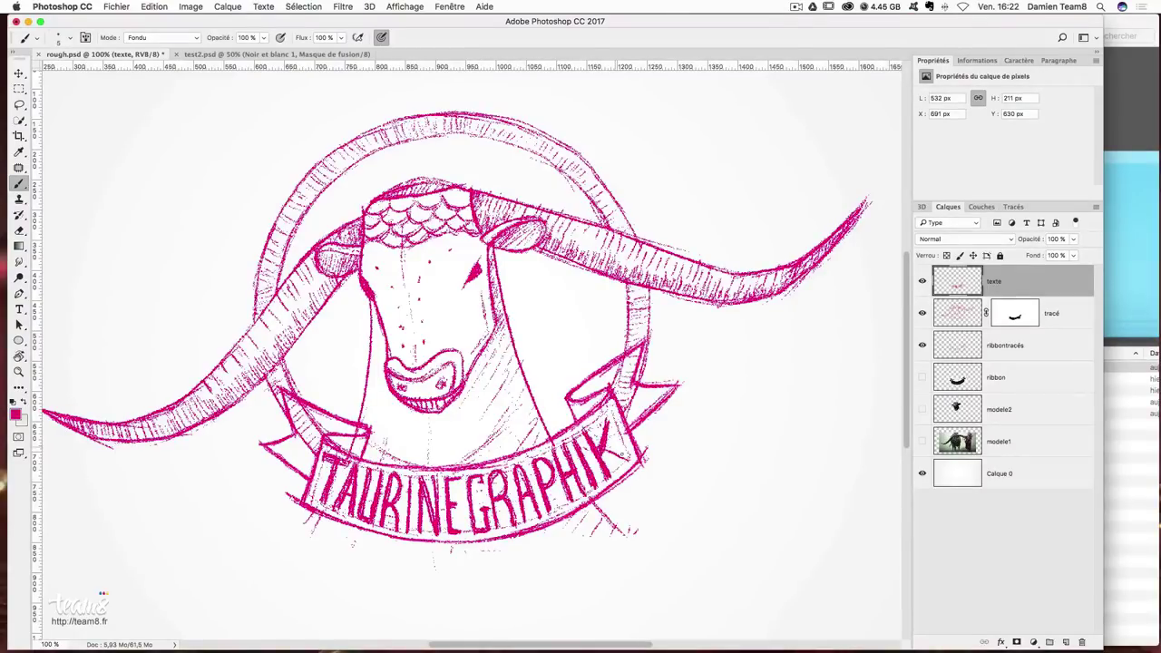
Letter 'Since 1990' below the ribbon and zoom out to the whole canvas.
{"action": "scroll", "coordinate": [461, 544], "scroll_direction": "down", "scroll_amount": 2}
{"action": "mouse_move", "coordinate": [330, 524]}
{"action": "left_mouse_down"}
{"action": "mouse_move", "coordinate": [617, 503]}
{"action": "mouse_move", "coordinate": [555, 531]}
{"action": "left_mouse_up"}
{"action": "left_click_drag", "start_coordinate": [403, 498], "coordinate": [380, 537]}
{"action": "left_click_drag", "start_coordinate": [551, 490], "coordinate": [538, 526]}
{"action": "mouse_move", "coordinate": [408, 515]}
{"action": "left_mouse_down"}
{"action": "mouse_move", "coordinate": [412, 539]}
{"action": "mouse_move", "coordinate": [474, 540]}
{"action": "left_mouse_up"}
{"action": "mouse_move", "coordinate": [493, 497]}
{"action": "left_mouse_down"}
{"action": "mouse_move", "coordinate": [485, 543]}
{"action": "mouse_move", "coordinate": [513, 538]}
{"action": "left_mouse_up"}
{"action": "left_click_drag", "start_coordinate": [550, 488], "coordinate": [541, 533]}
{"action": "key", "text": "super+minus"}
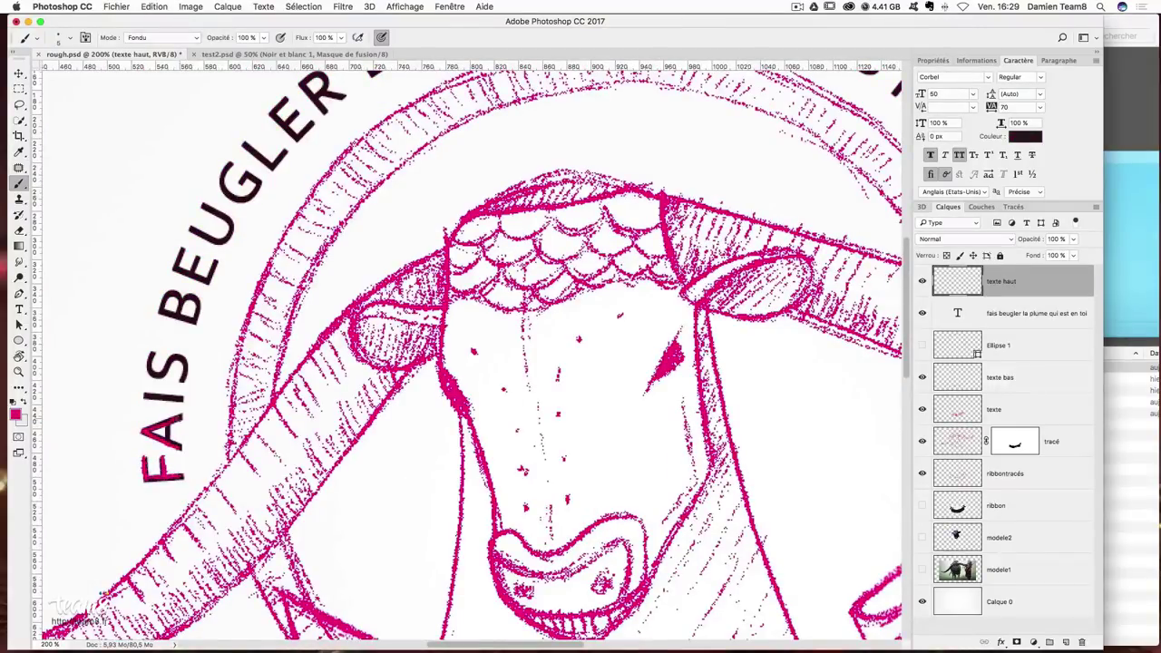
Trace 'FAIS BEUGLER LA PLUME QUI EST EN TOI' in pink along the top arch.
{"action": "mouse_move", "coordinate": [167, 449]}
{"action": "left_mouse_down"}
{"action": "mouse_move", "coordinate": [163, 313]}
{"action": "mouse_move", "coordinate": [214, 254]}
{"action": "mouse_move", "coordinate": [227, 204]}
{"action": "mouse_move", "coordinate": [299, 99]}
{"action": "mouse_move", "coordinate": [272, 215]}
{"action": "mouse_move", "coordinate": [381, 127]}
{"action": "left_mouse_up"}
{"action": "mouse_move", "coordinate": [459, 136]}
{"action": "left_mouse_down"}
{"action": "mouse_move", "coordinate": [347, 216]}
{"action": "mouse_move", "coordinate": [465, 200]}
{"action": "mouse_move", "coordinate": [639, 246]}
{"action": "left_mouse_up"}
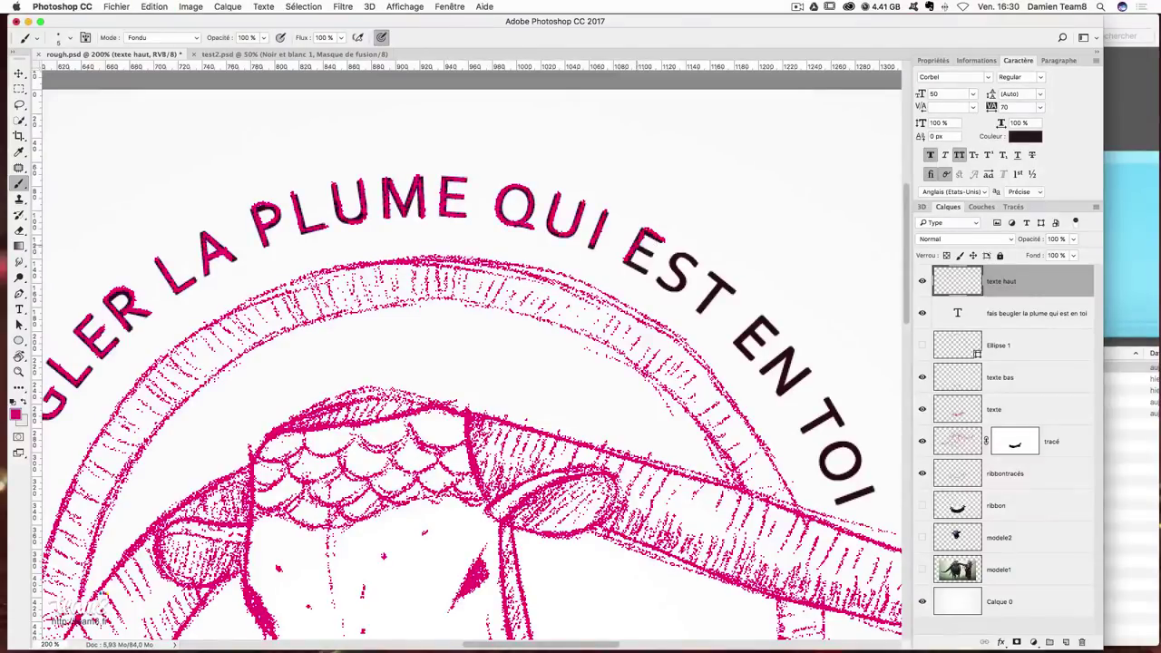
{"action": "left_click_drag", "start_coordinate": [504, 231], "coordinate": [580, 381]}
{"action": "key", "text": "ctrl+0"}
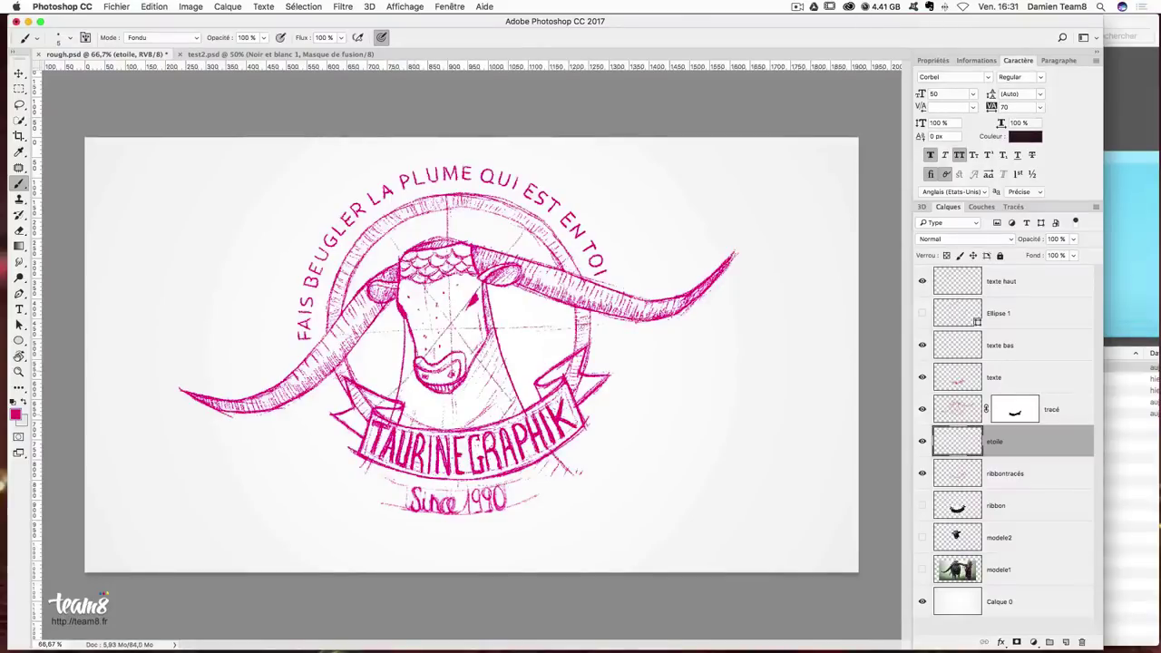
Select the ribbontracés layer, the tracé layer mask and the texte layer in turn.
{"action": "left_click", "coordinate": [1006, 473]}
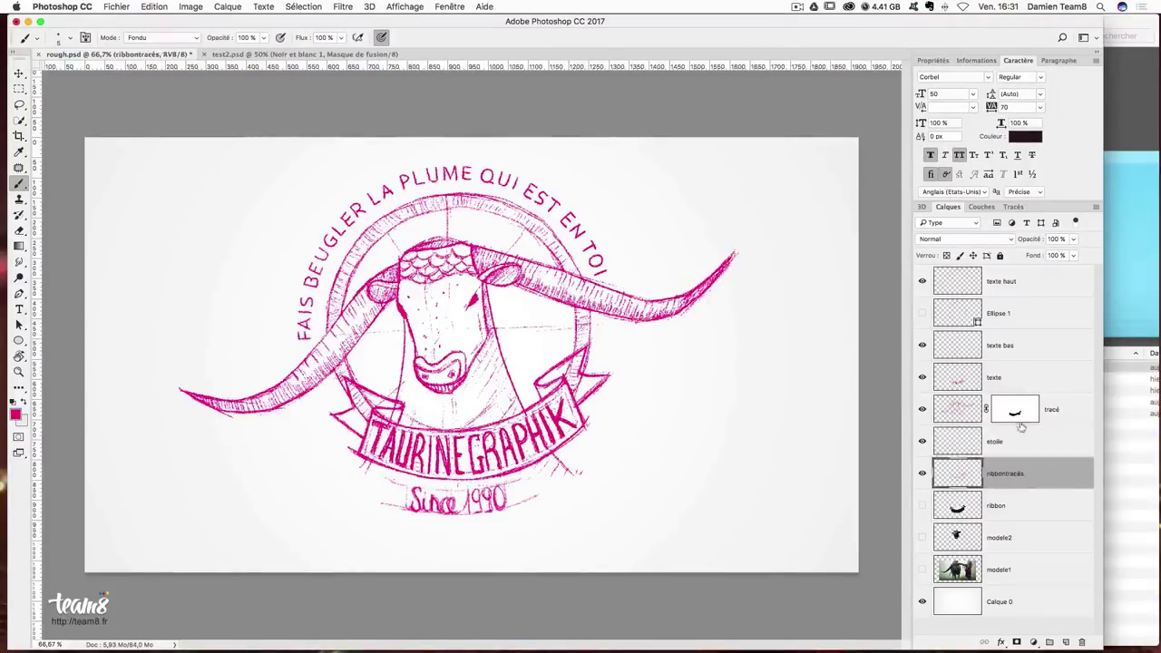
{"action": "left_click", "coordinate": [1018, 421]}
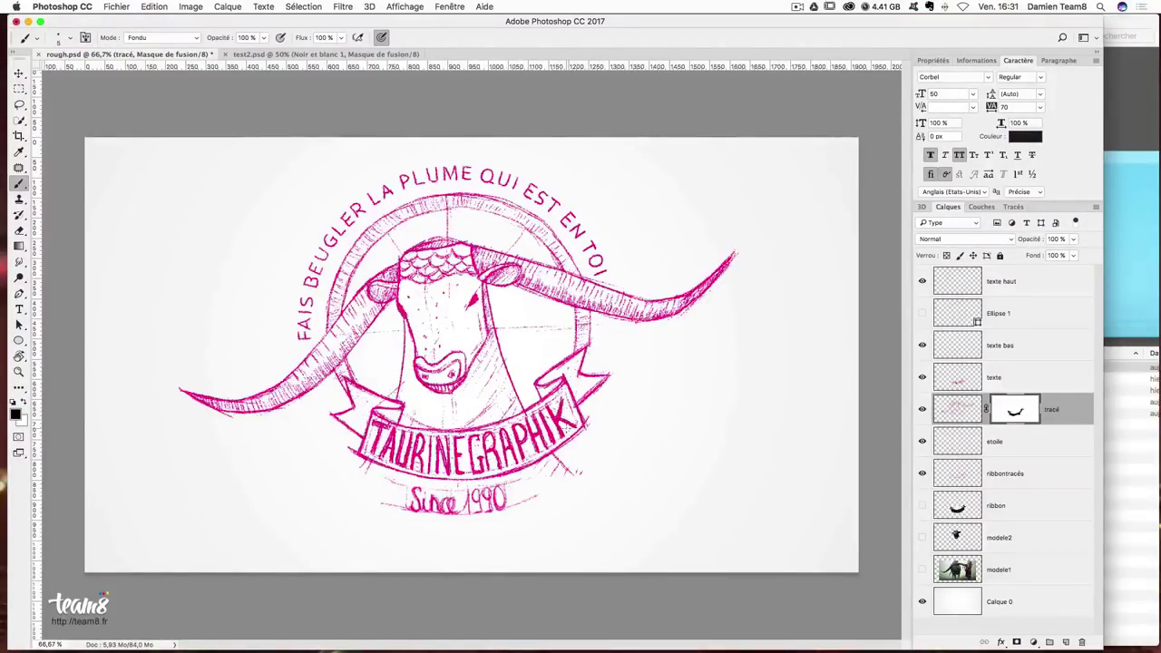
{"action": "left_click", "coordinate": [998, 378]}
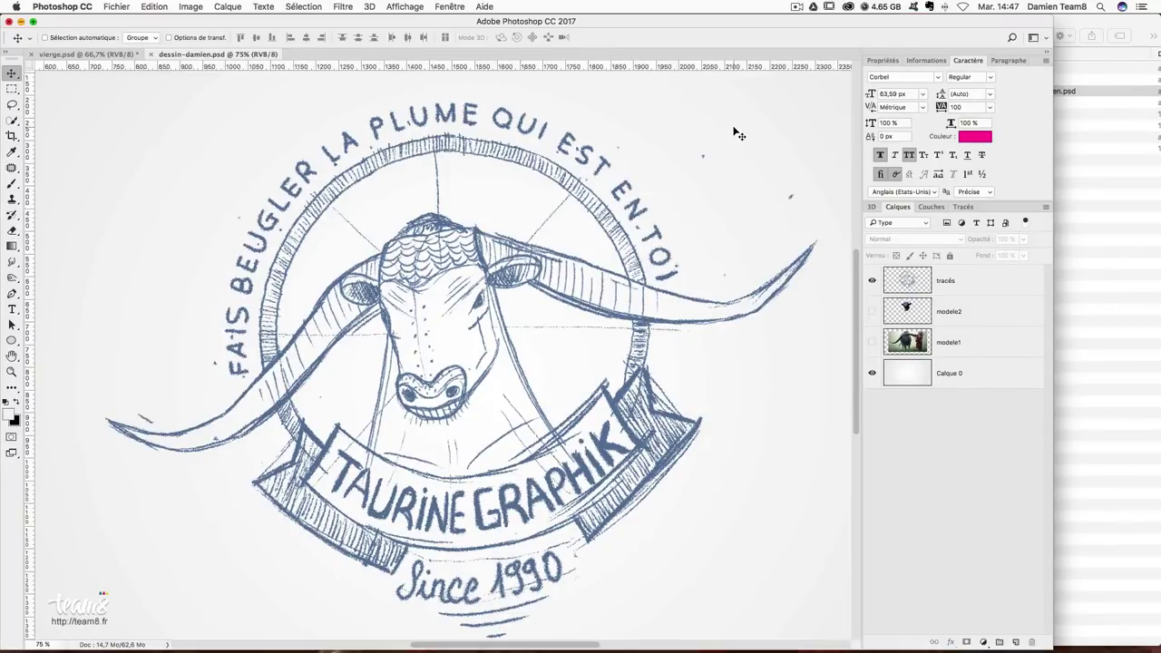
Bring the Finder window holding the logo files to the front.
{"action": "left_click", "coordinate": [1089, 248]}
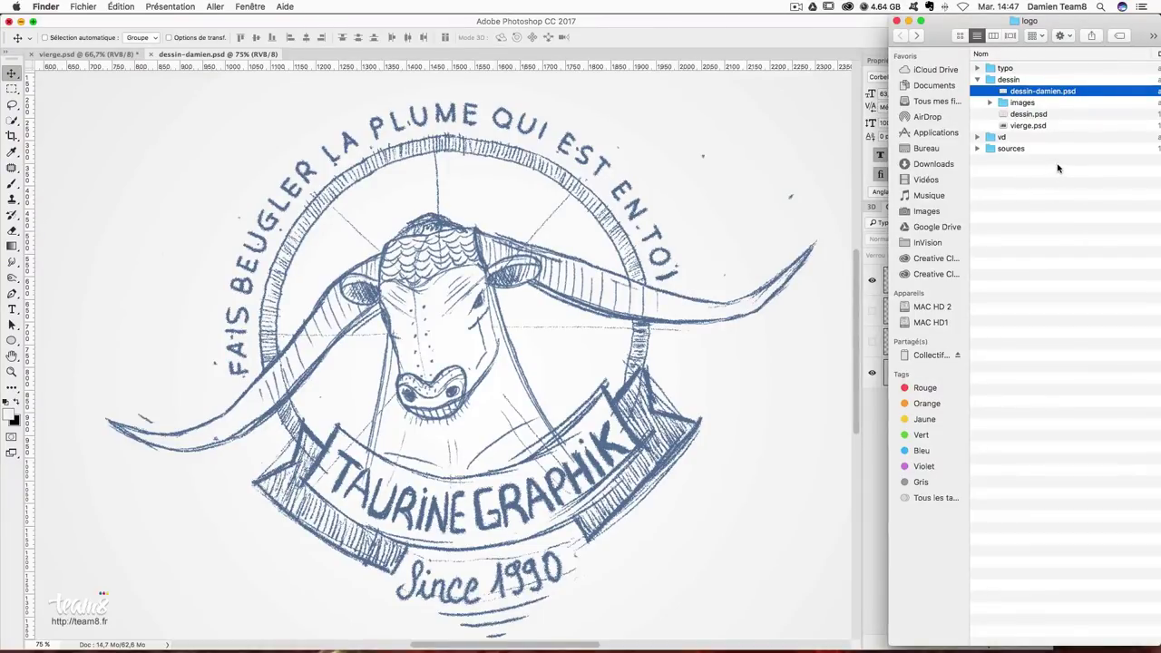
Expand the sources folder and open tuto.ai in Illustrator.
{"action": "left_click", "coordinate": [977, 148]}
{"action": "left_click", "coordinate": [1021, 164]}
{"action": "double_click", "coordinate": [1021, 160]}
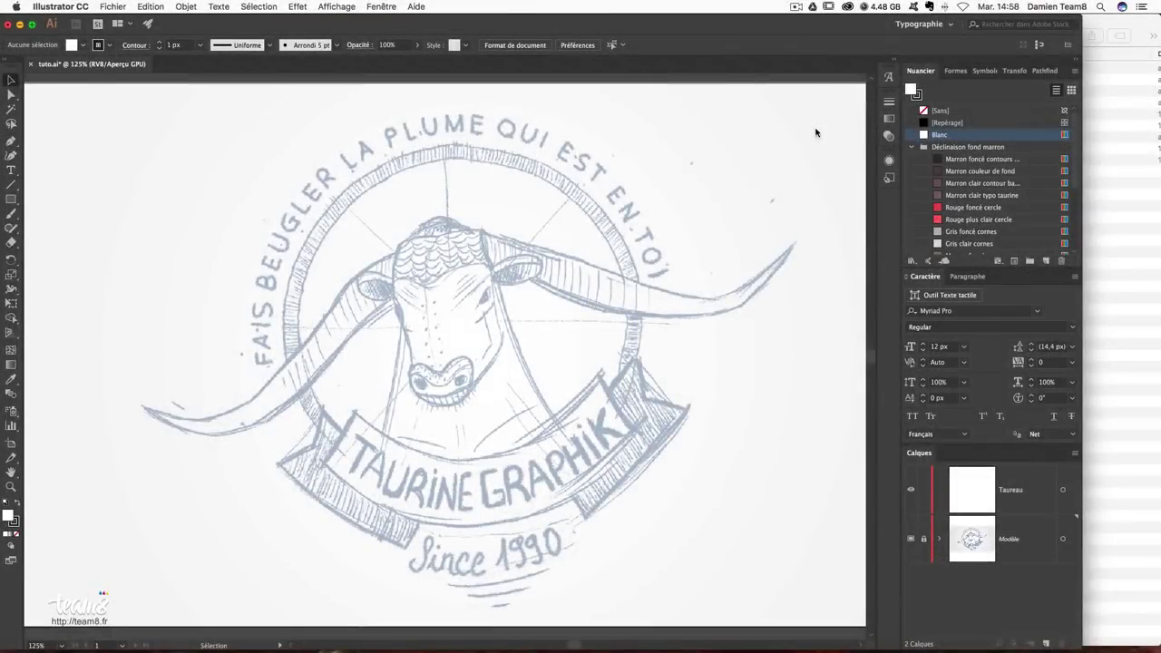
Inspect the Modèle and Taureau layers, then expand Finder's images folder.
{"action": "left_click", "coordinate": [1023, 535]}
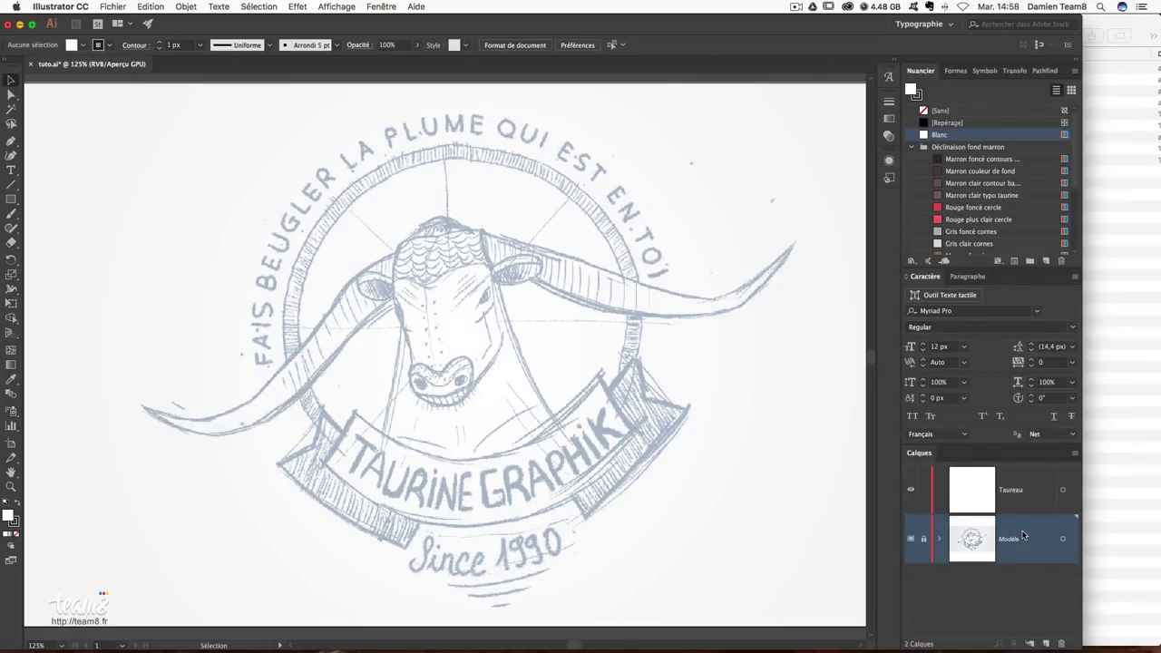
{"action": "left_click", "coordinate": [1021, 511]}
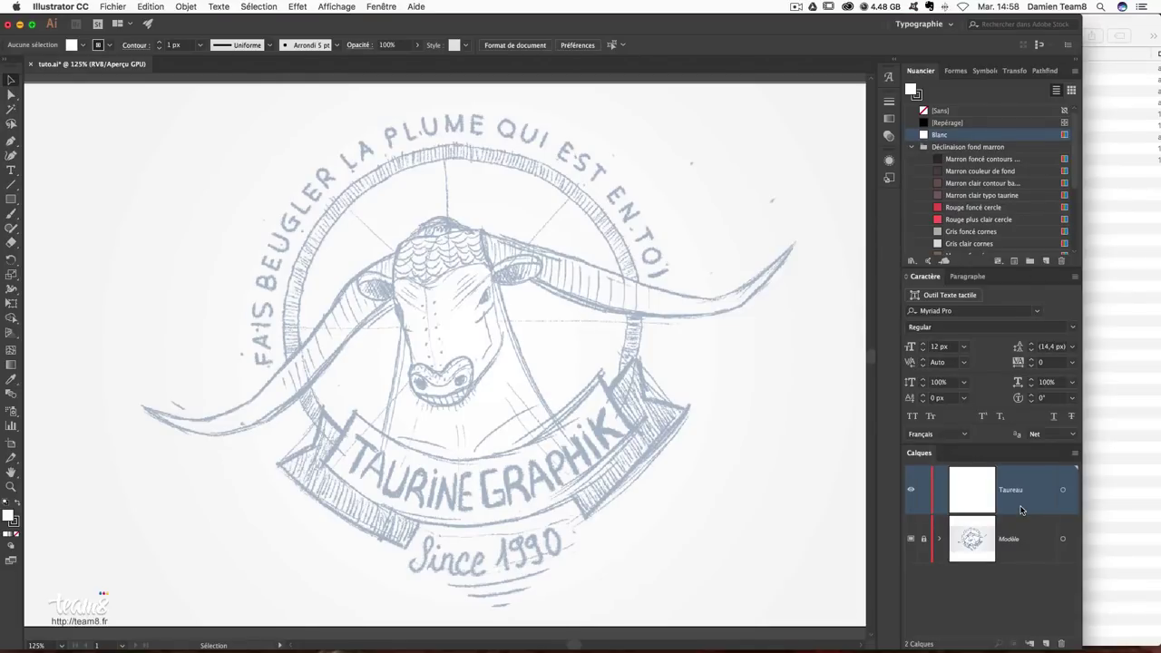
{"action": "left_click", "coordinate": [1022, 543]}
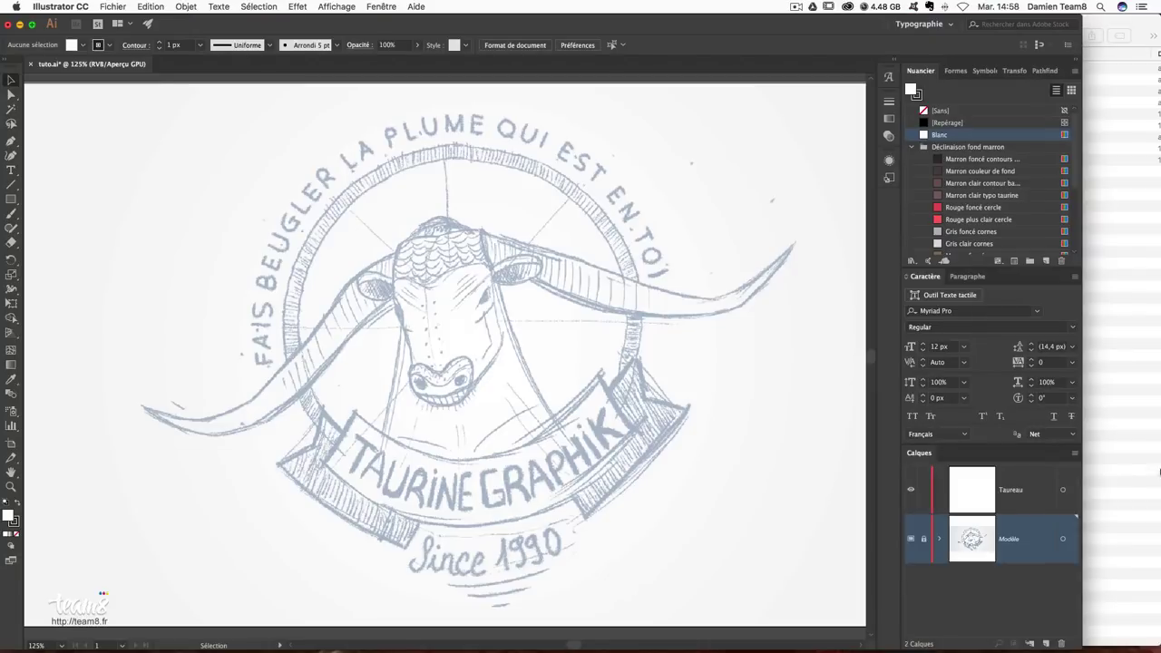
{"action": "left_click", "coordinate": [1150, 474]}
{"action": "left_click", "coordinate": [990, 102]}
View modele-ai.jpg in Preview, close it and collapse the images folder.
{"action": "double_click", "coordinate": [1043, 116]}
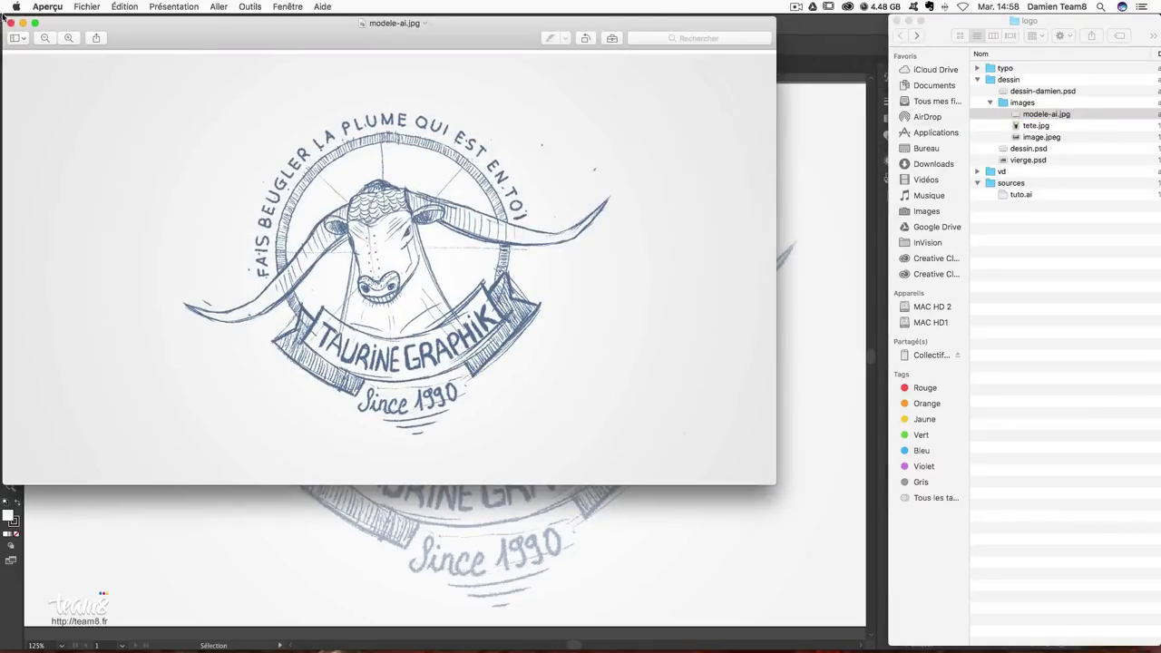
{"action": "left_click", "coordinate": [9, 22]}
{"action": "left_click", "coordinate": [990, 102]}
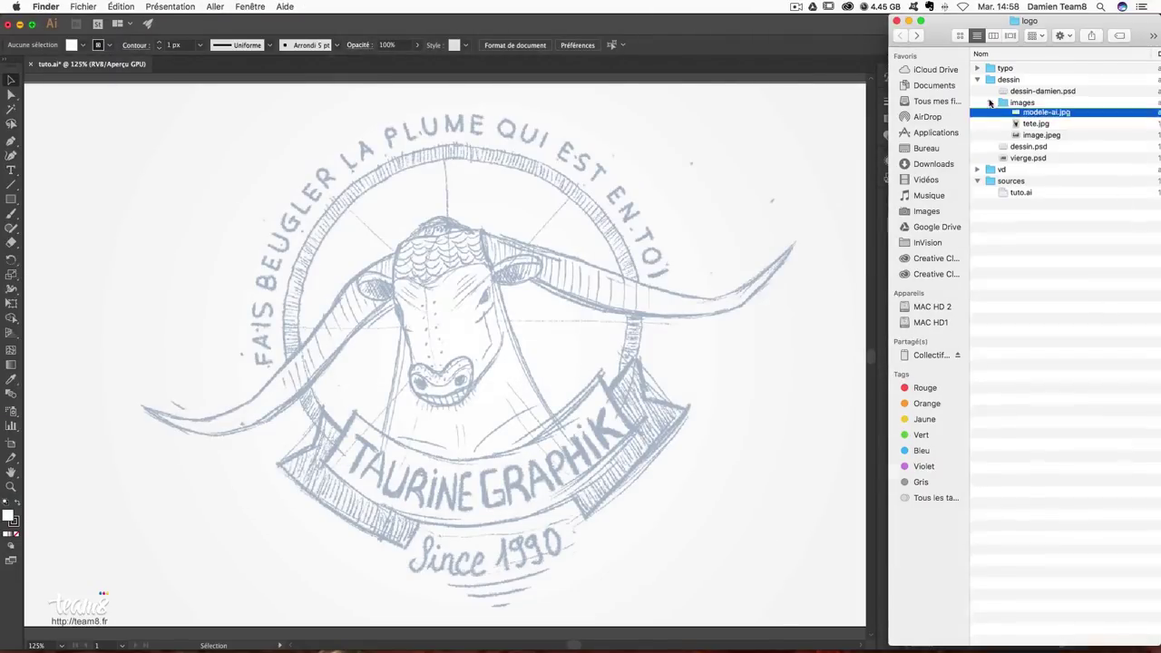
{"action": "left_click", "coordinate": [749, 196]}
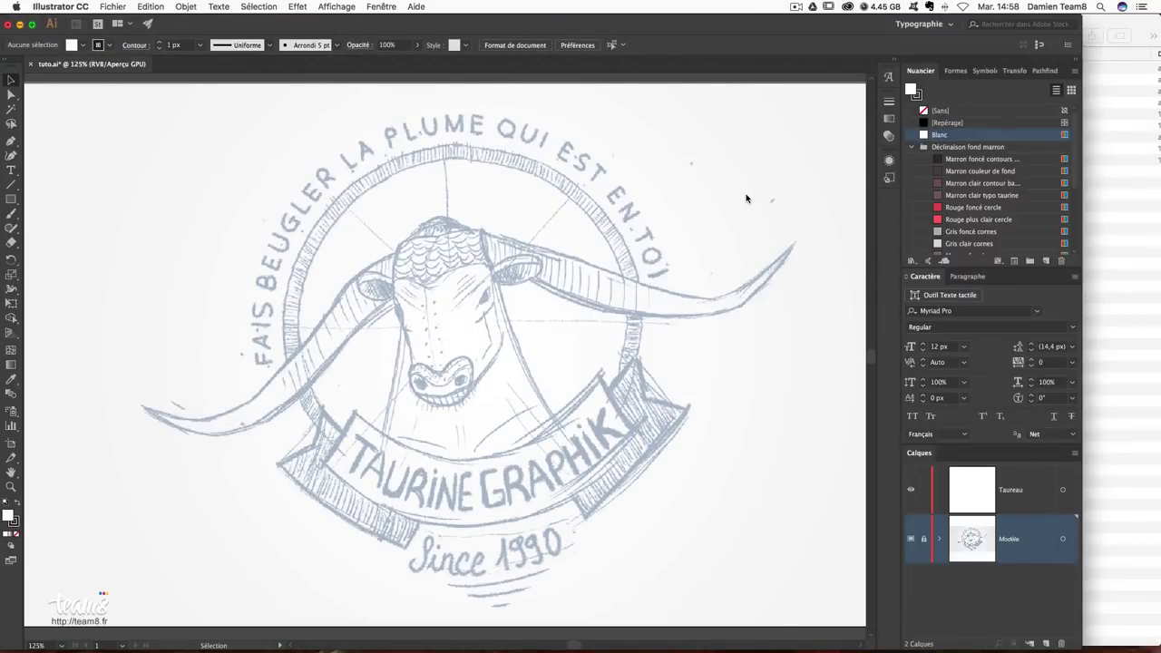
Browse the Déclinaison fond marron and fond vert swatch groups, then show the brushes panel.
{"action": "left_click", "coordinate": [912, 147]}
{"action": "left_click", "coordinate": [913, 160]}
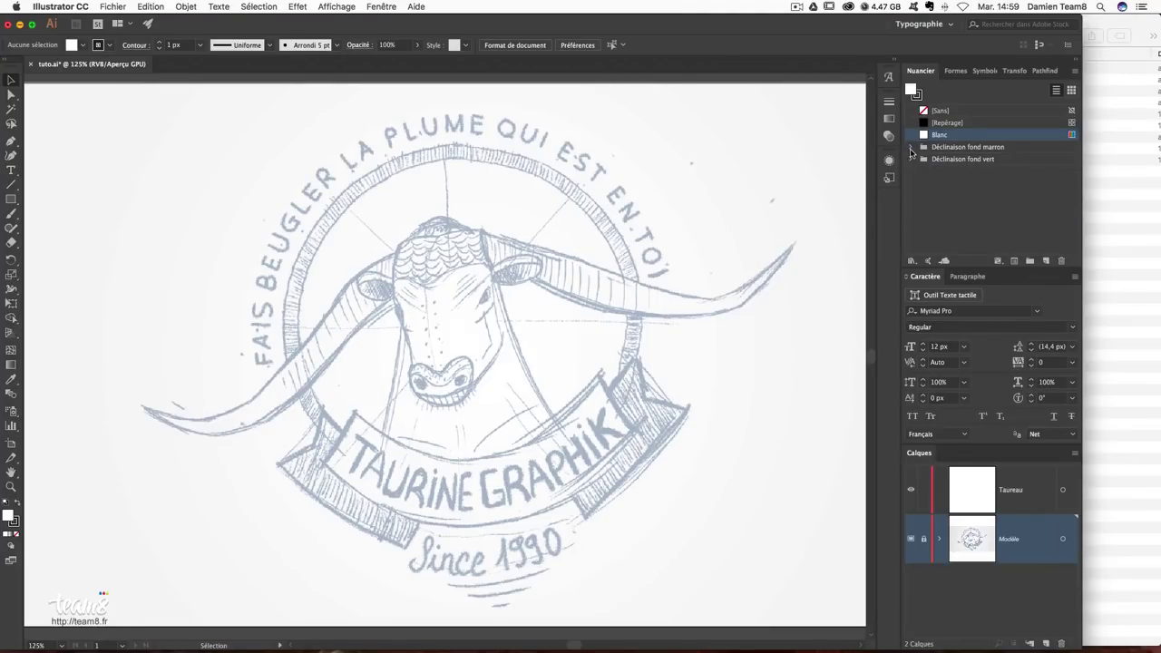
{"action": "left_click", "coordinate": [912, 148]}
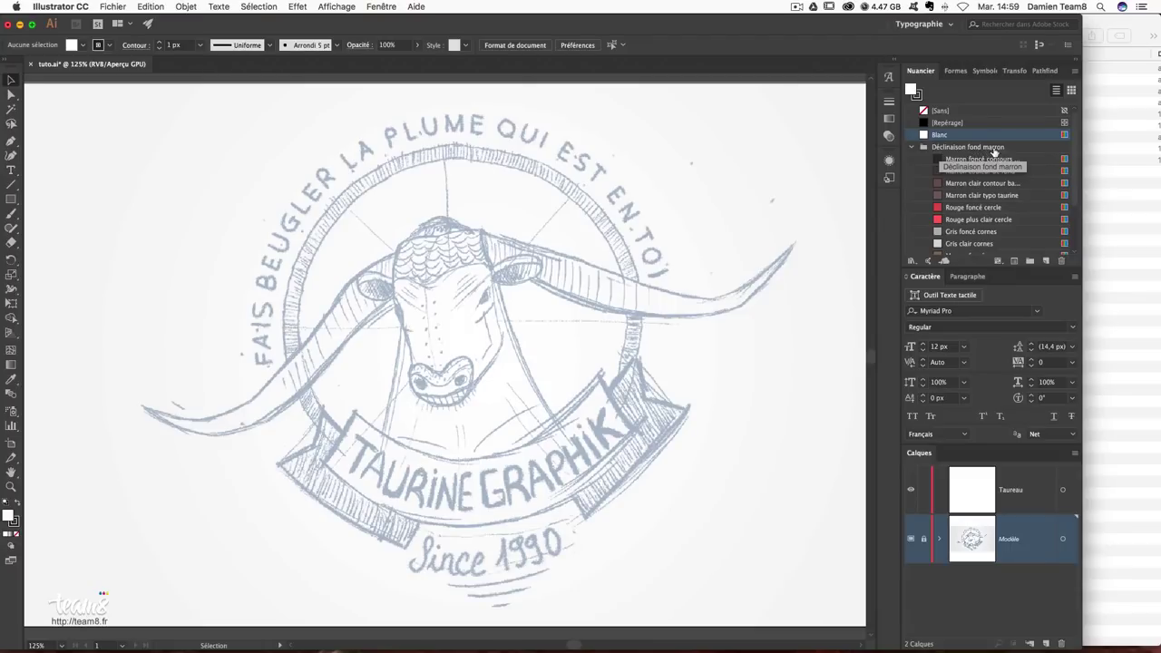
{"action": "scroll", "coordinate": [973, 200], "scroll_direction": "down", "scroll_amount": 3}
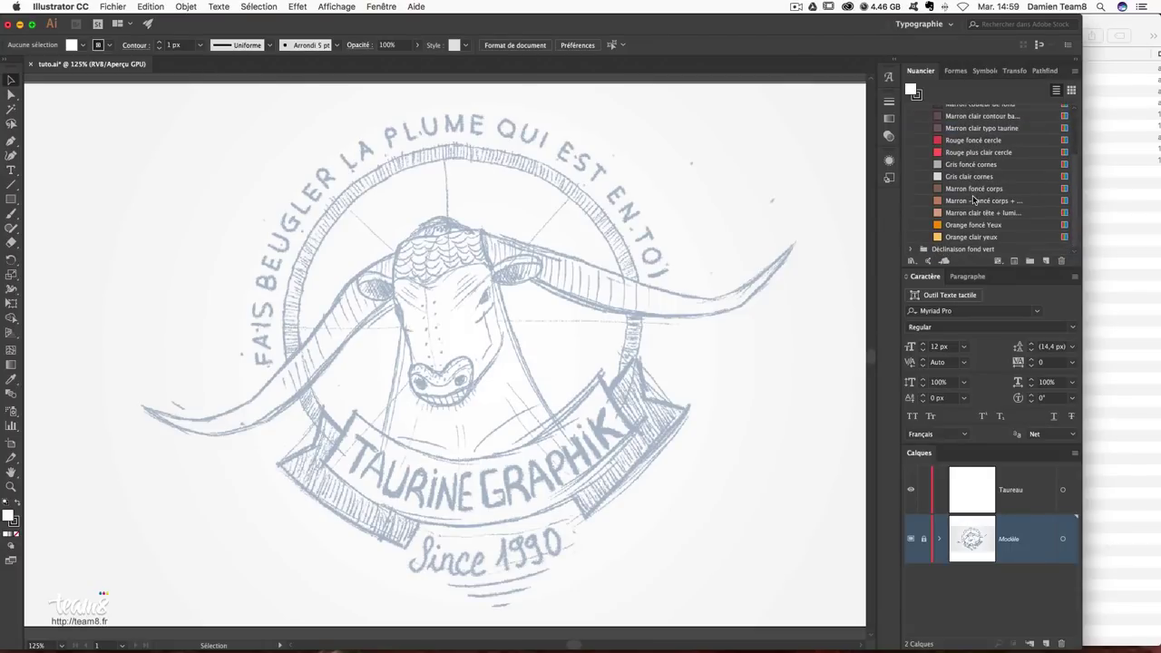
{"action": "left_click", "coordinate": [913, 252]}
{"action": "scroll", "coordinate": [980, 243], "scroll_direction": "down", "scroll_amount": 2}
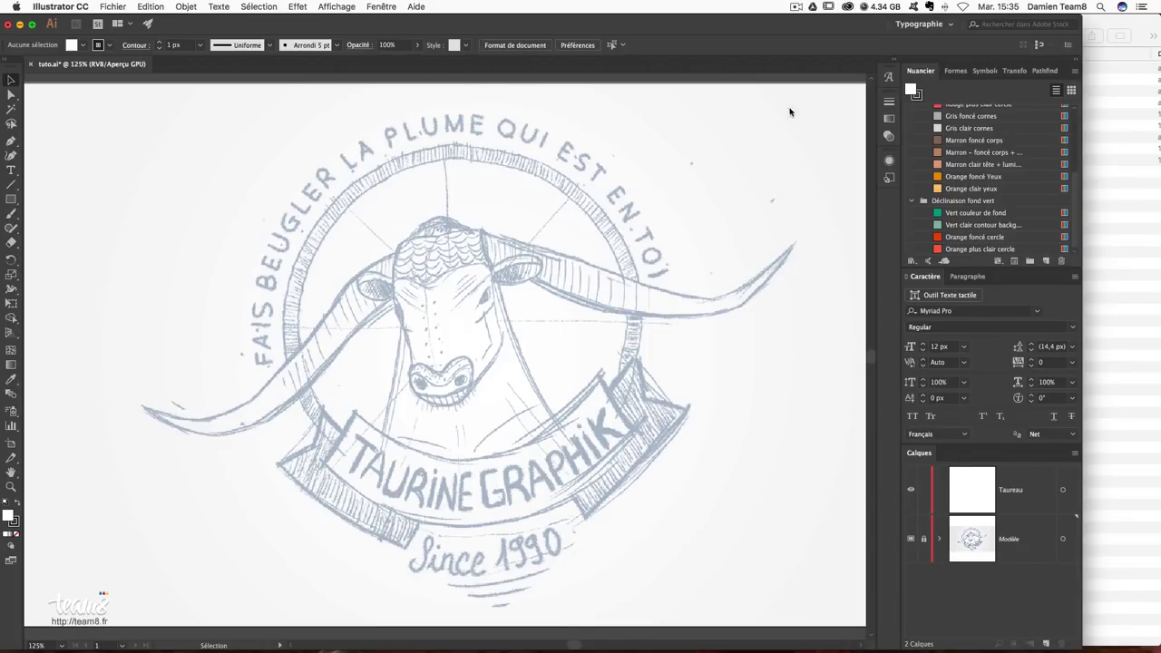
{"action": "left_click", "coordinate": [953, 71]}
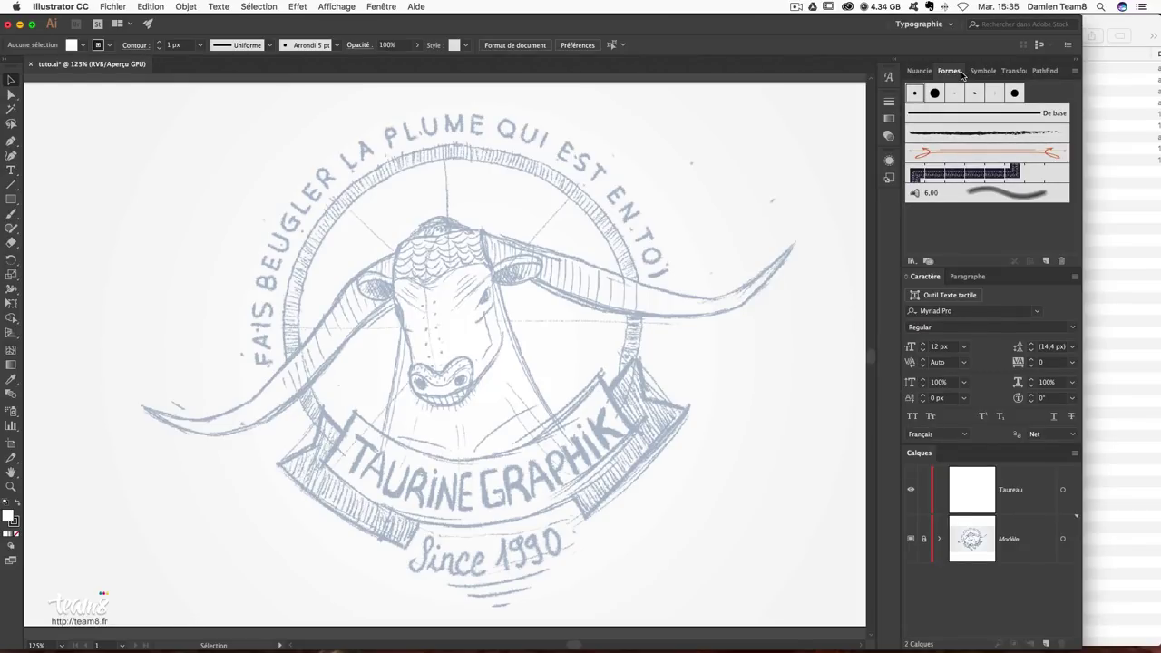
Set the Arrondi 5 pt brush to a 37° angle, 77% roundness and 50 pt size.
{"action": "left_click", "coordinate": [379, 7]}
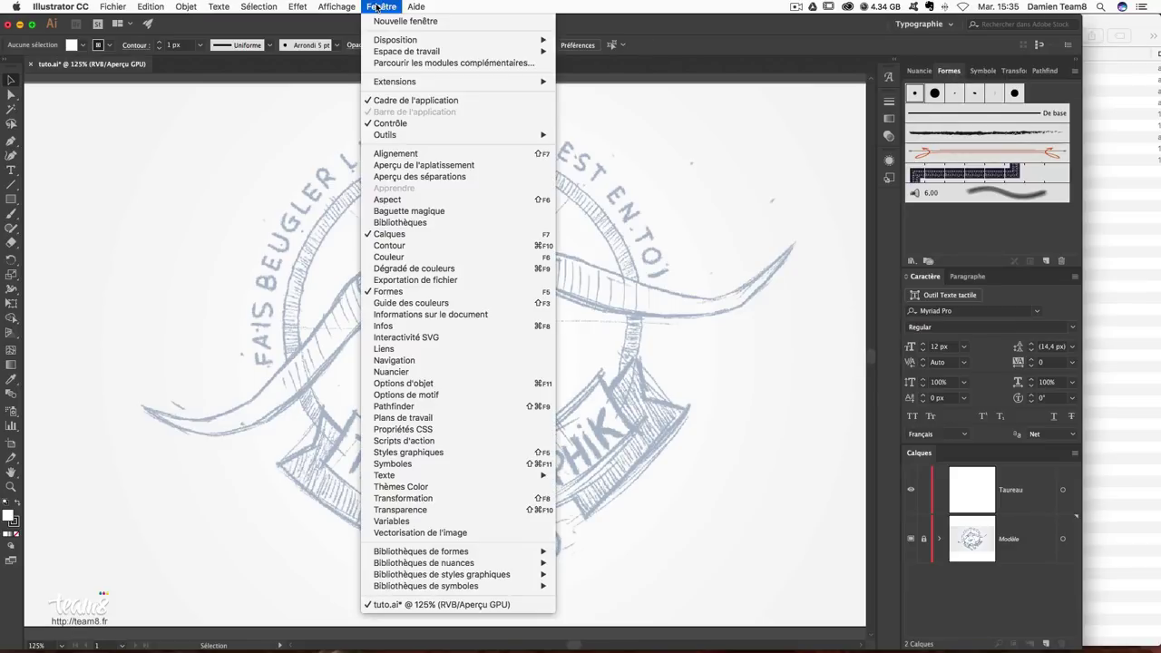
{"action": "left_click", "coordinate": [413, 290]}
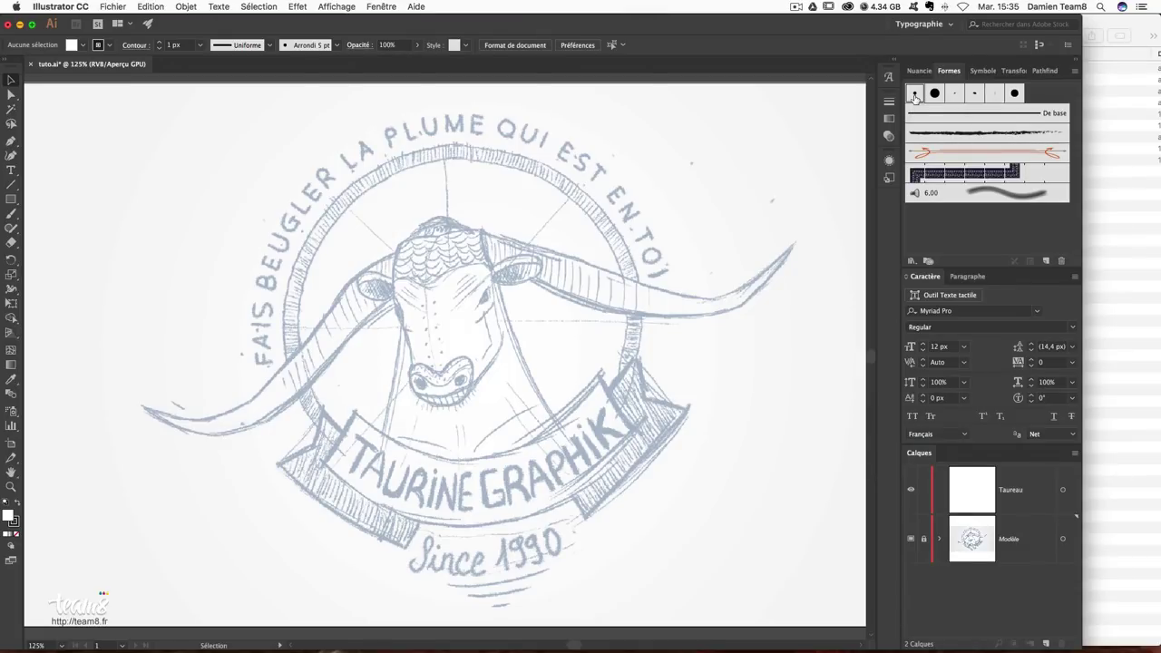
{"action": "double_click", "coordinate": [915, 93]}
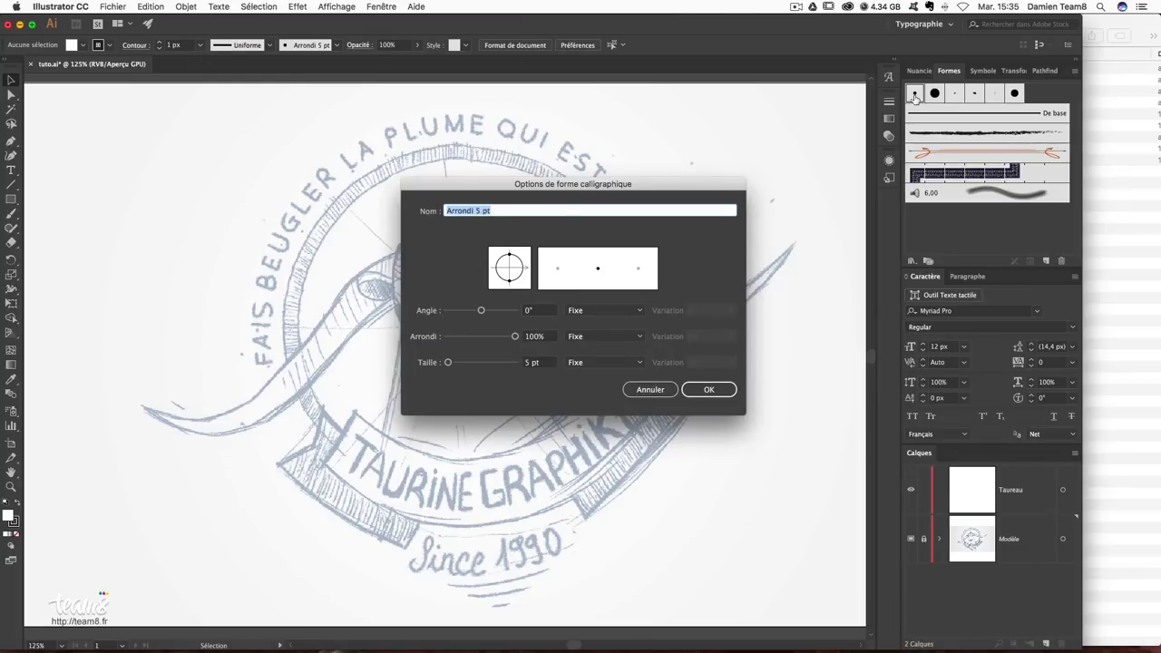
{"action": "left_click_drag", "start_coordinate": [528, 184], "coordinate": [561, 135]}
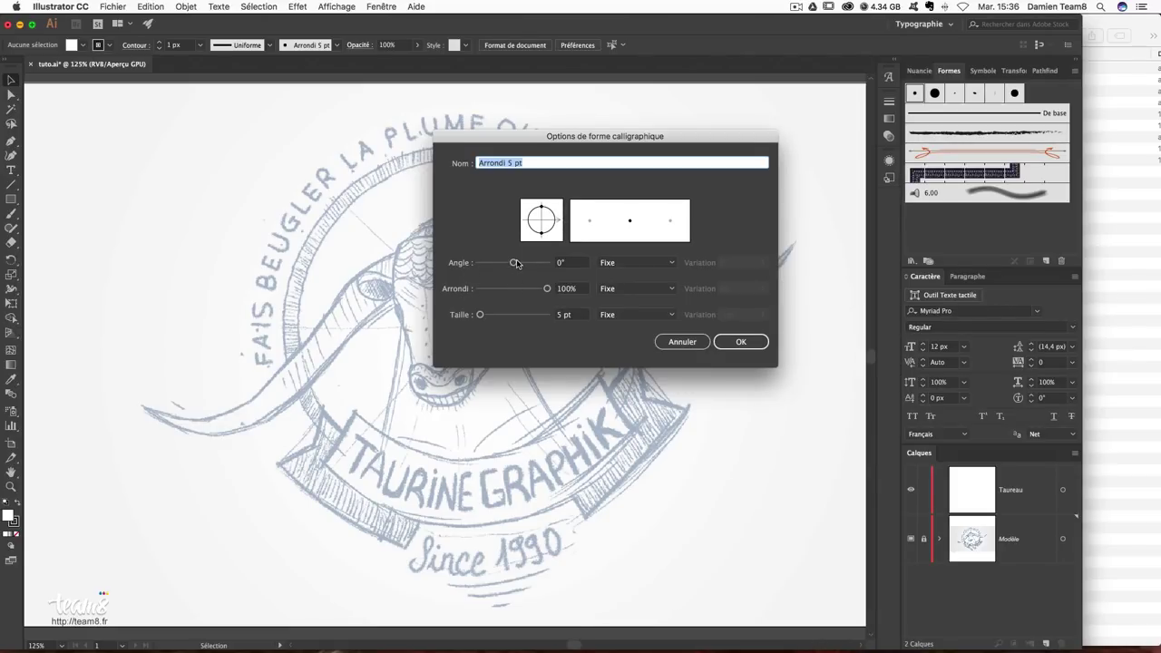
{"action": "mouse_move", "coordinate": [515, 263]}
{"action": "left_mouse_down"}
{"action": "mouse_move", "coordinate": [495, 263]}
{"action": "mouse_move", "coordinate": [520, 263]}
{"action": "mouse_move", "coordinate": [541, 289]}
{"action": "mouse_move", "coordinate": [497, 290]}
{"action": "mouse_move", "coordinate": [532, 289]}
{"action": "left_mouse_up"}
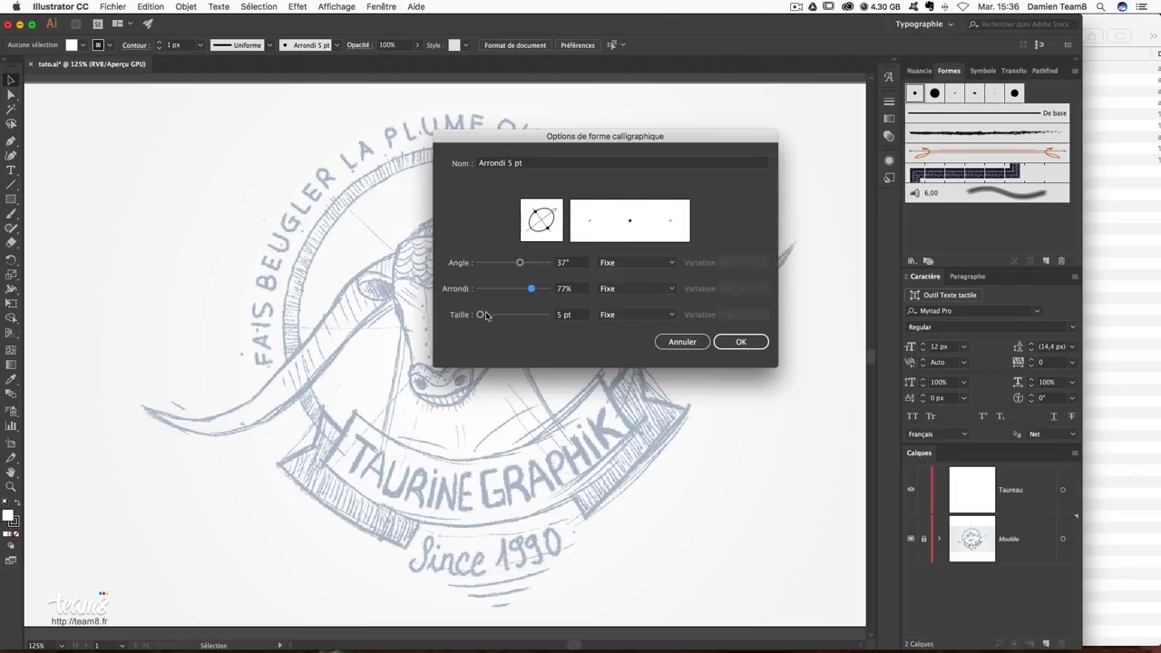
{"action": "left_click_drag", "start_coordinate": [480, 315], "coordinate": [498, 316]}
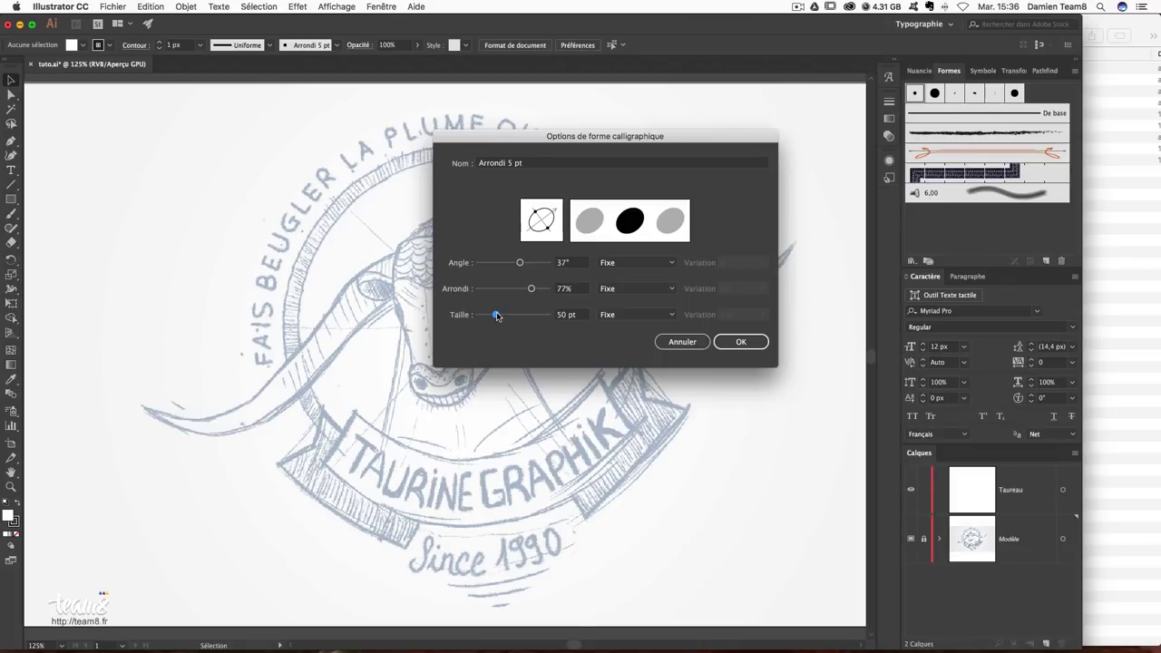
Set the brush angle variation to Fixe and look at the roundness variation choices.
{"action": "left_click", "coordinate": [603, 263]}
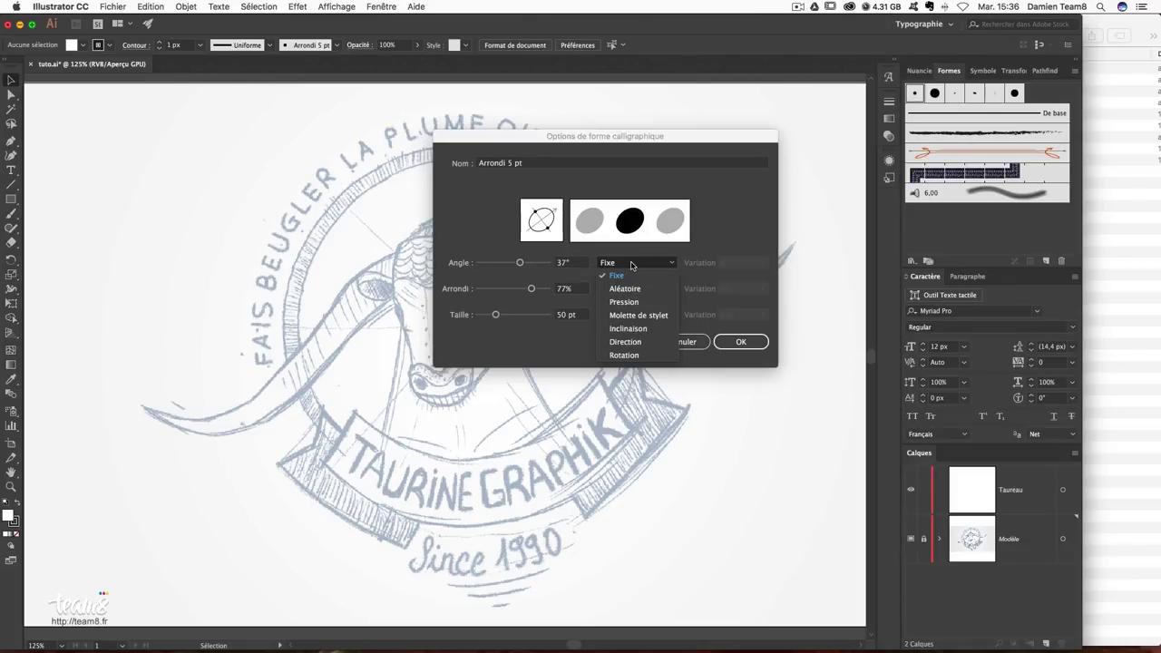
{"action": "left_click", "coordinate": [628, 275]}
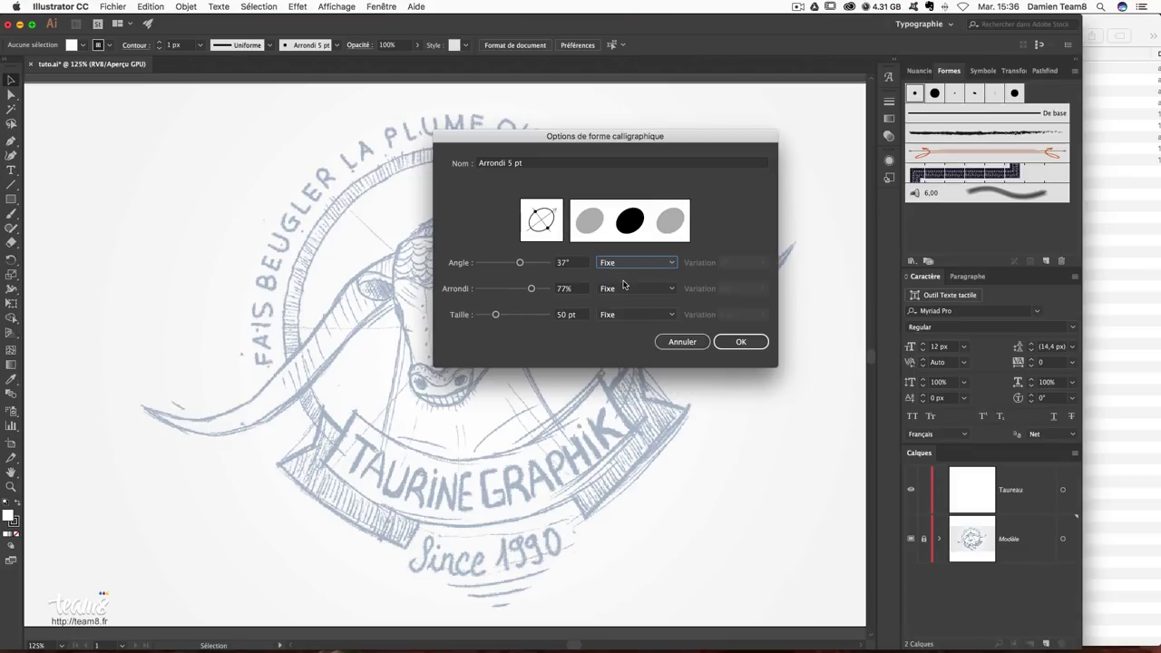
{"action": "left_click_drag", "start_coordinate": [646, 138], "coordinate": [554, 133]}
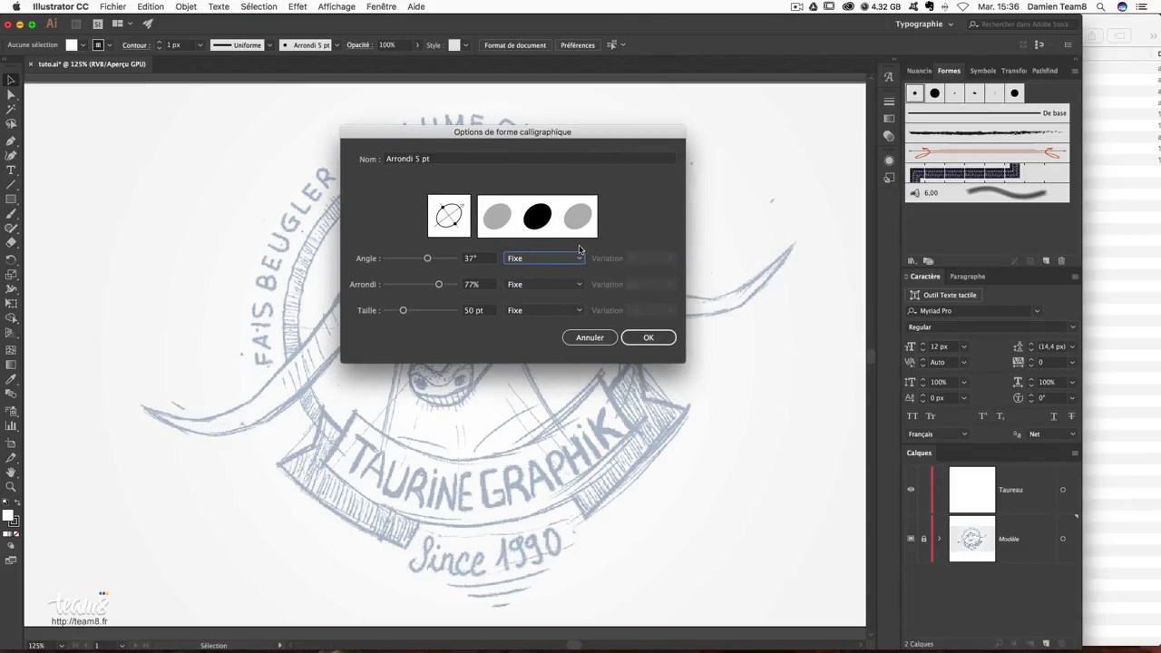
{"action": "left_click", "coordinate": [553, 284]}
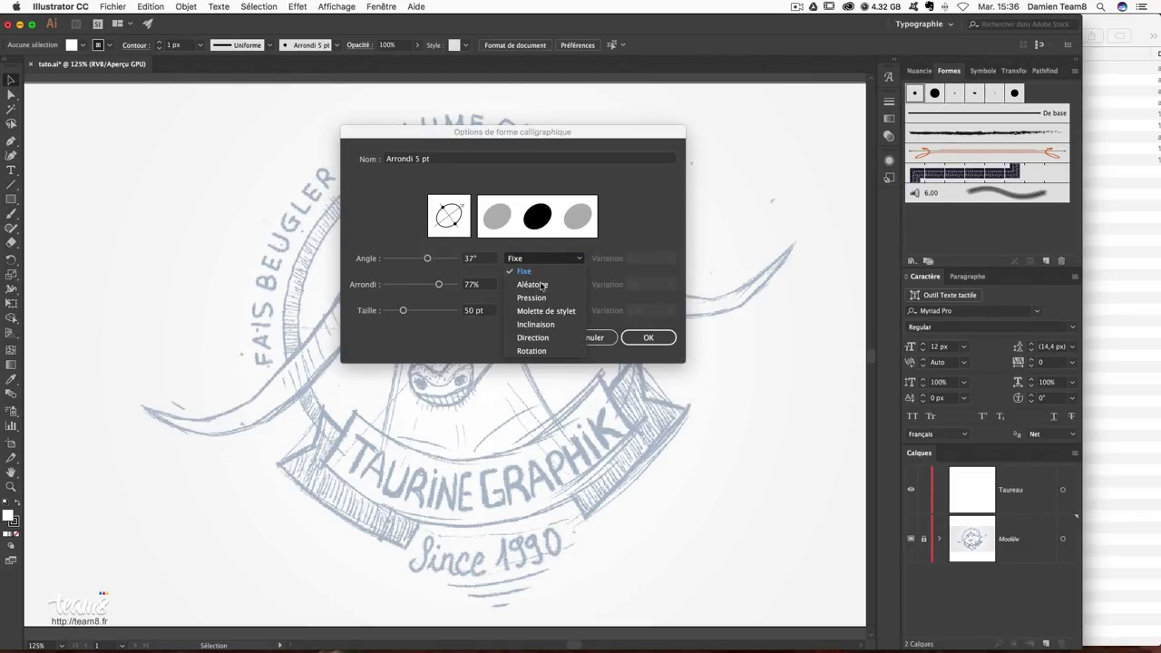
{"action": "left_click", "coordinate": [642, 215]}
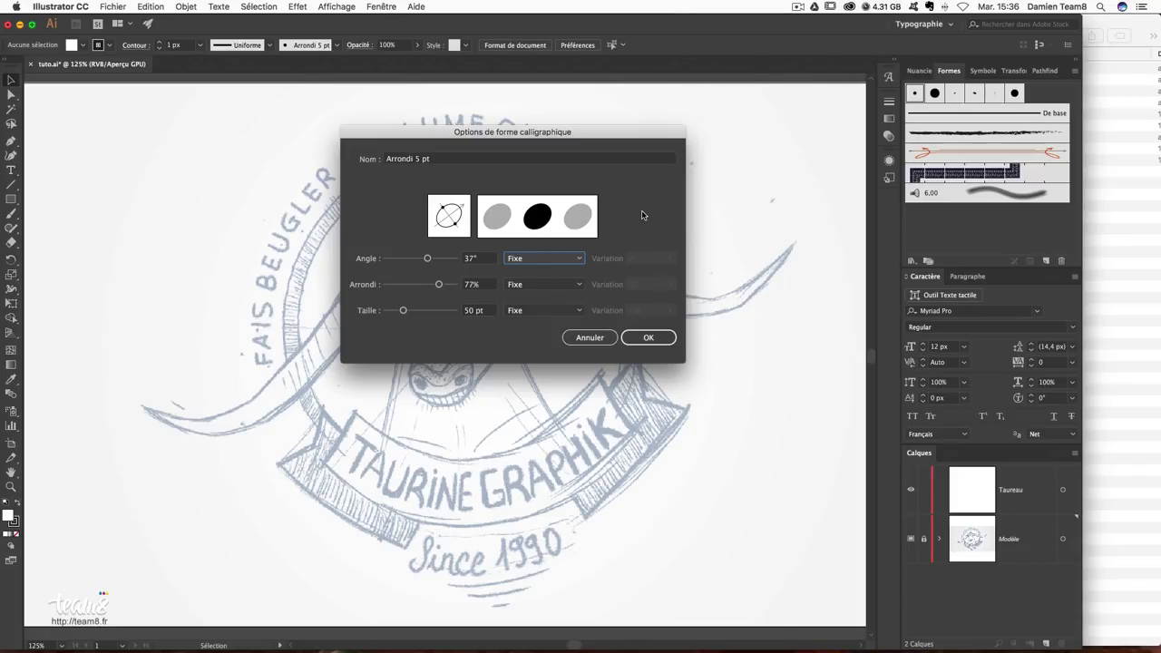
Cycle the angle variation through Aléatoire and Pression, ending on Molette de stylet.
{"action": "left_click", "coordinate": [522, 260]}
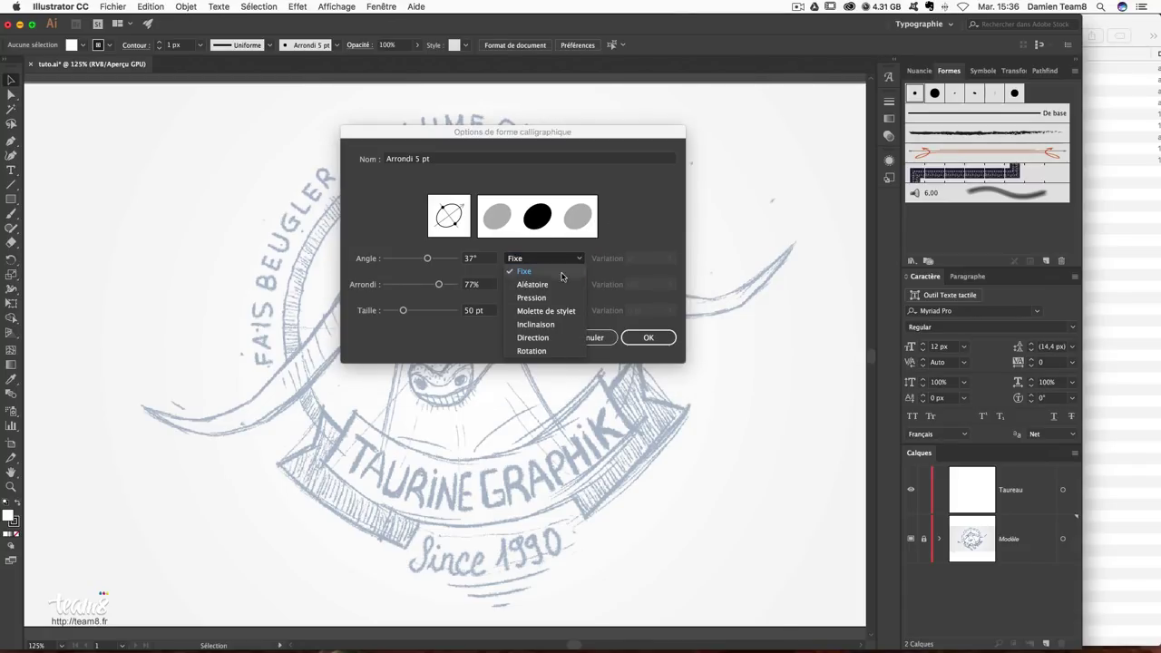
{"action": "left_click", "coordinate": [555, 272]}
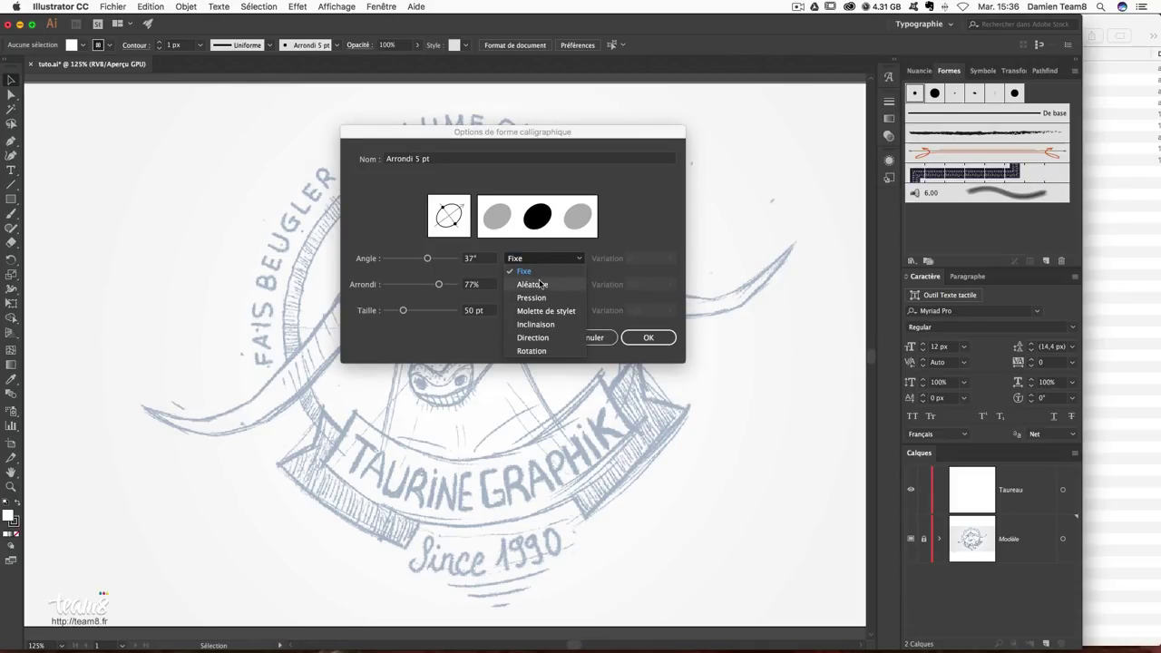
{"action": "left_click", "coordinate": [540, 284]}
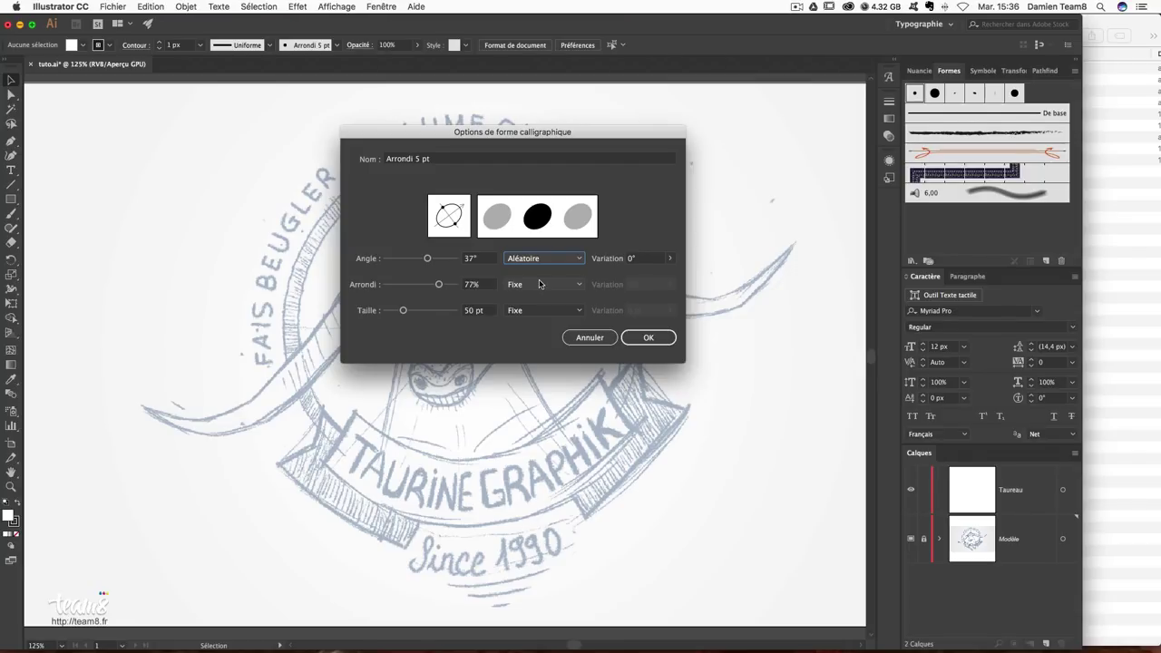
{"action": "left_click", "coordinate": [543, 261]}
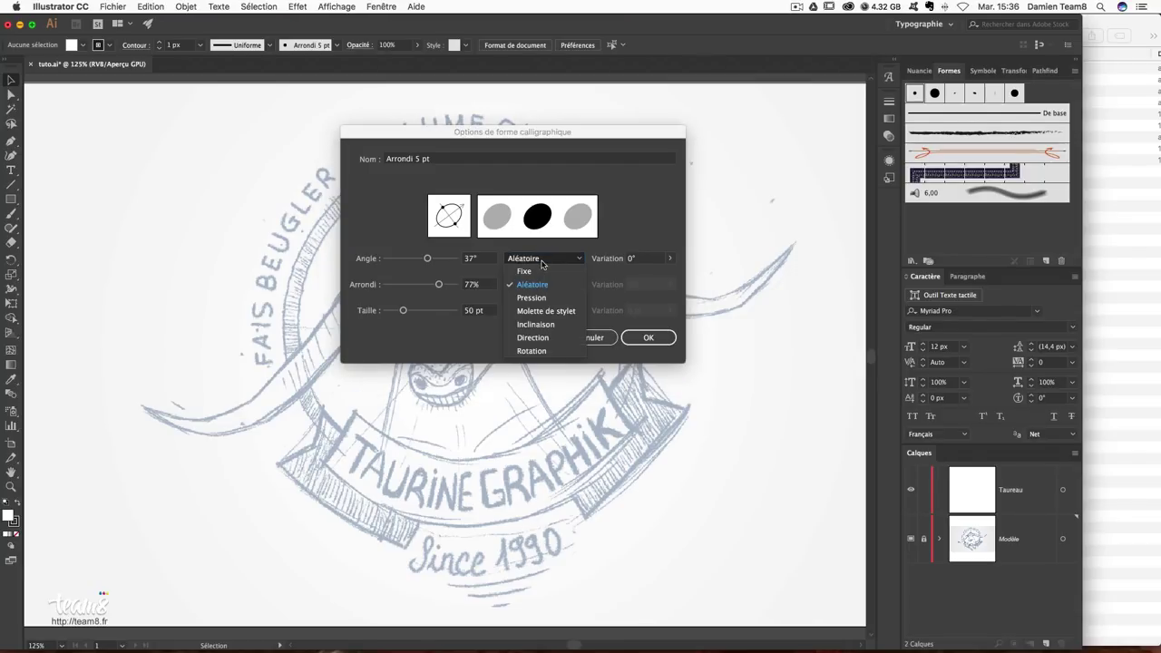
{"action": "left_click", "coordinate": [541, 293]}
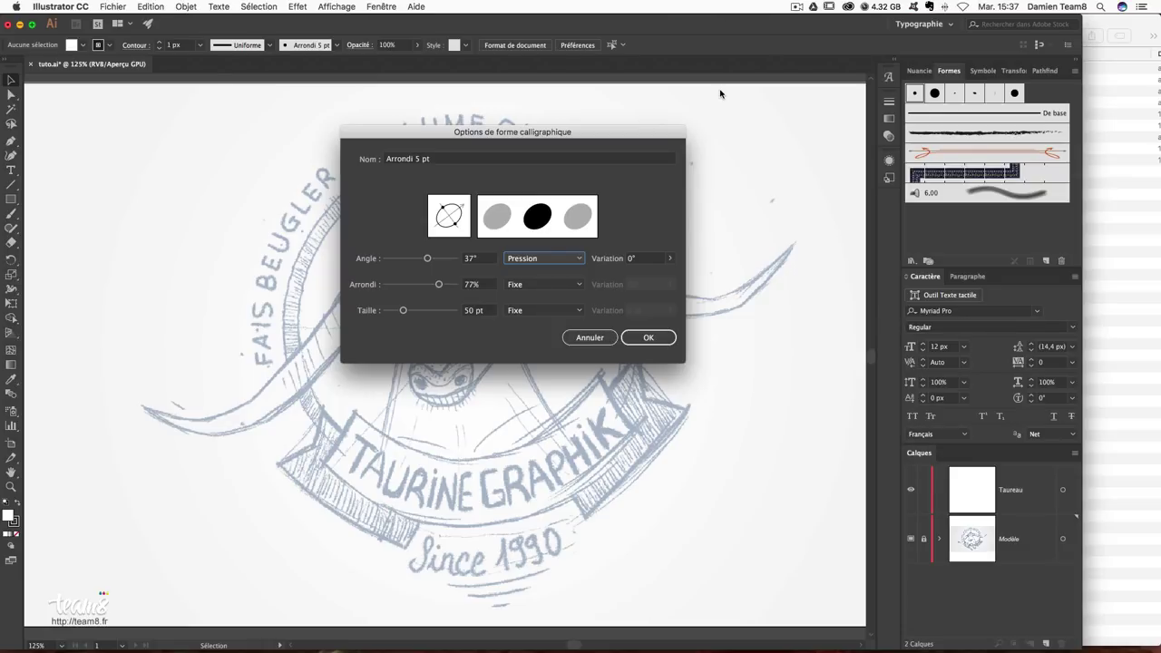
{"action": "left_click", "coordinate": [561, 259]}
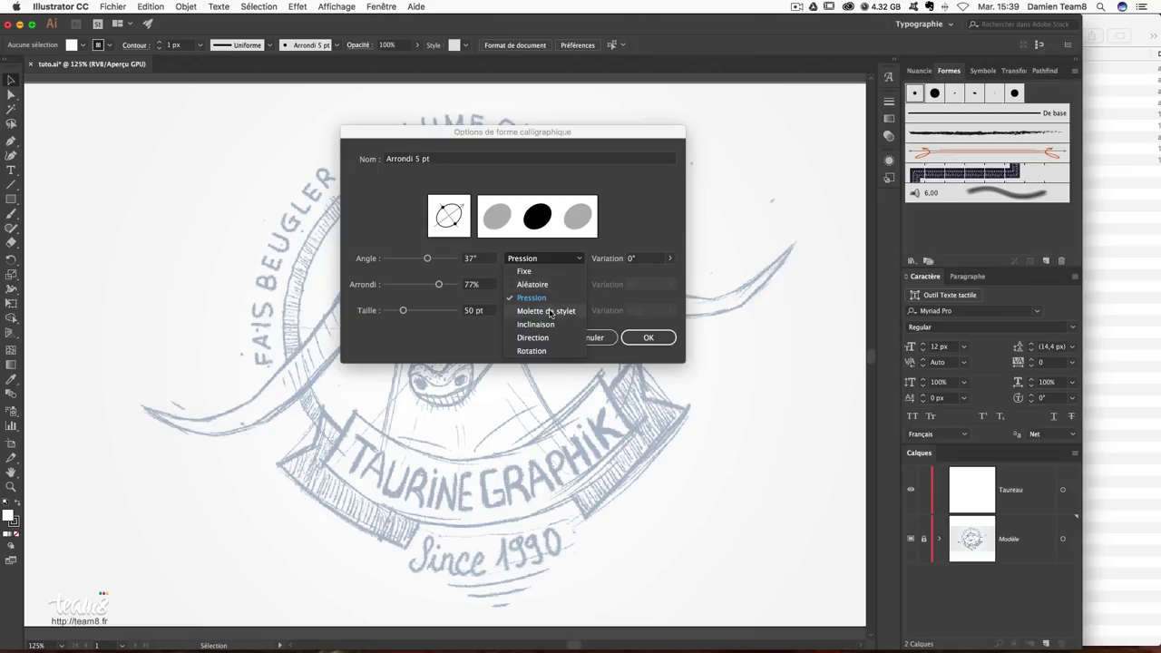
{"action": "left_click", "coordinate": [546, 311]}
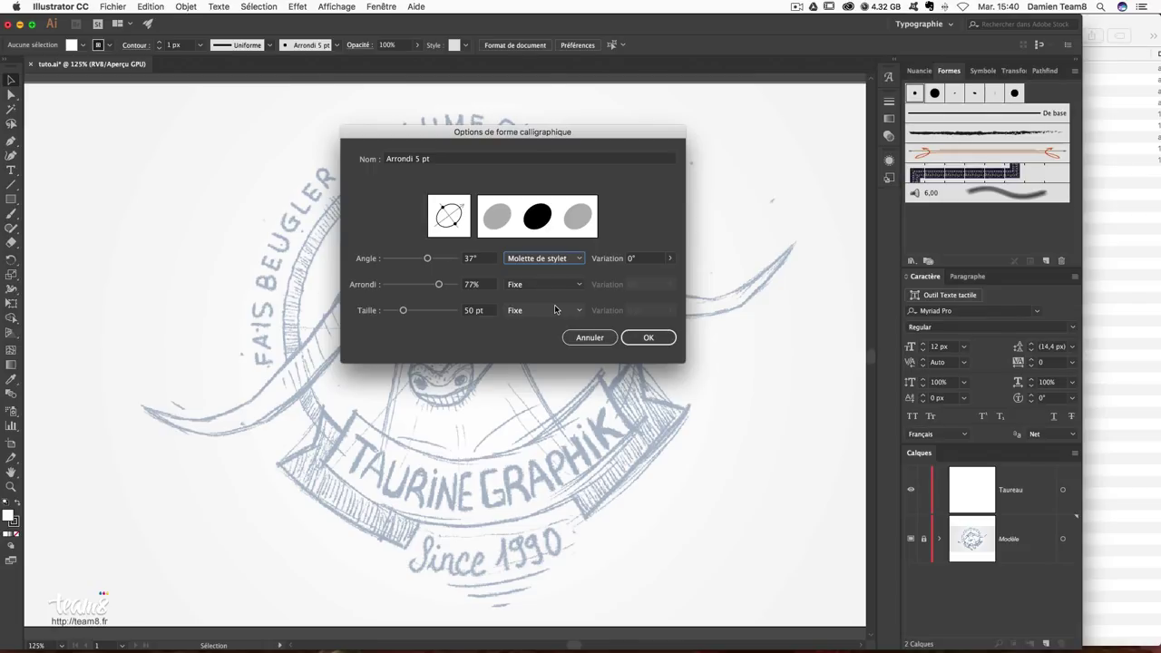
Switch the angle variation through Inclinaison and Direction, ending on Rotation.
{"action": "left_click", "coordinate": [552, 260]}
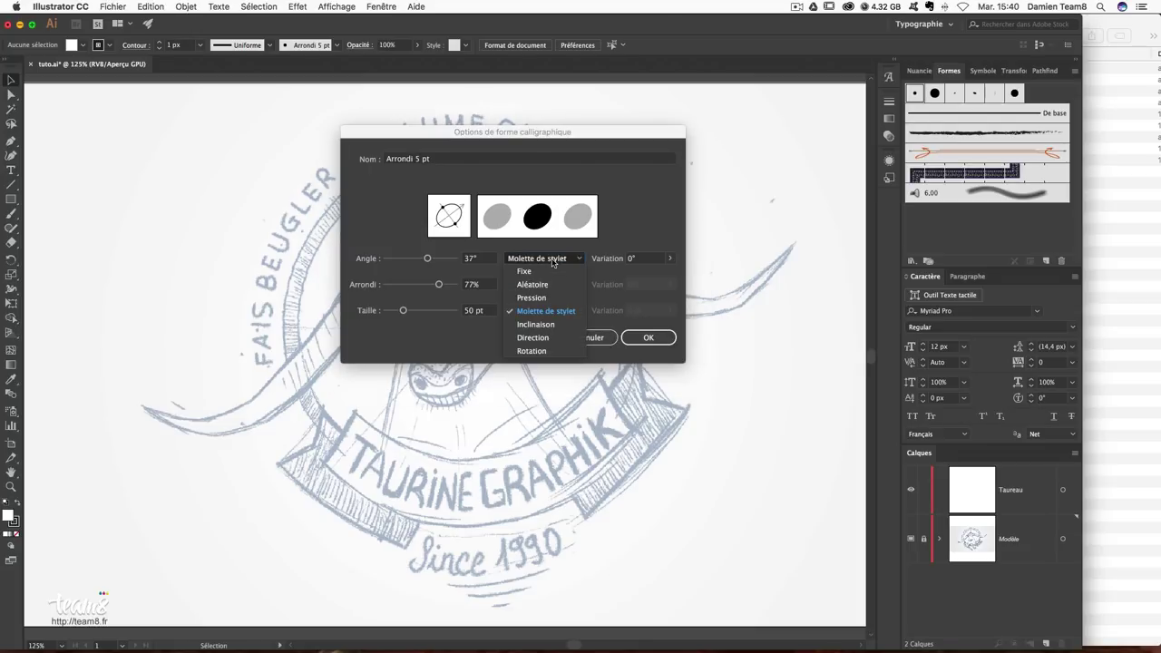
{"action": "left_click", "coordinate": [542, 324]}
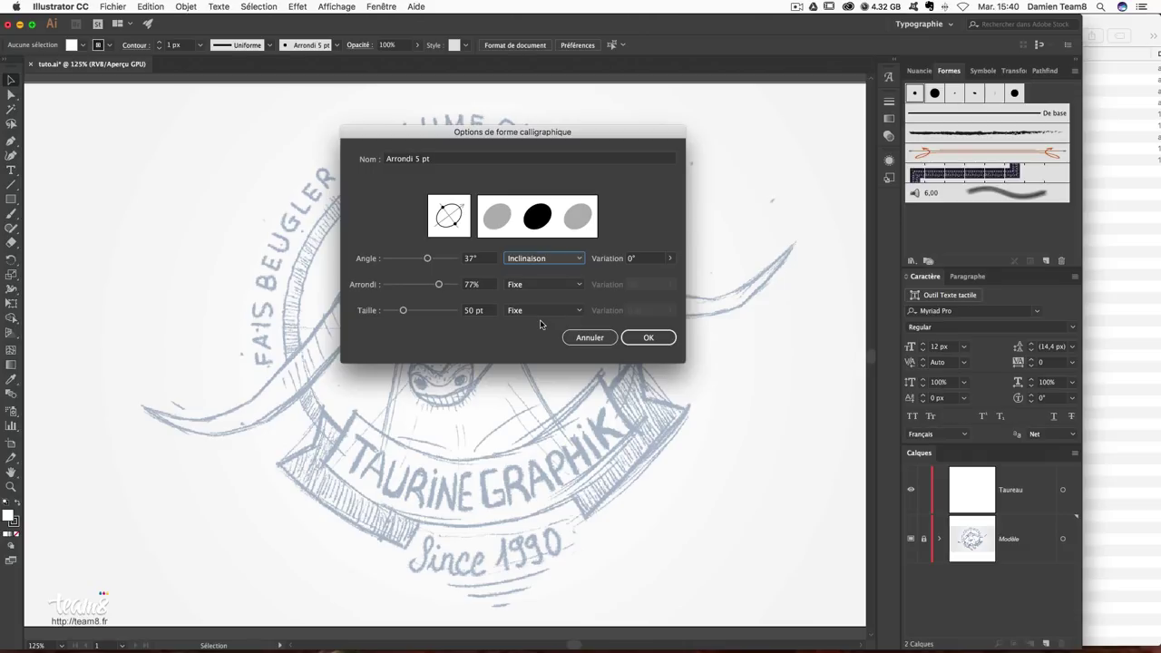
{"action": "left_click", "coordinate": [547, 261]}
{"action": "left_click", "coordinate": [549, 335]}
{"action": "left_click", "coordinate": [549, 258]}
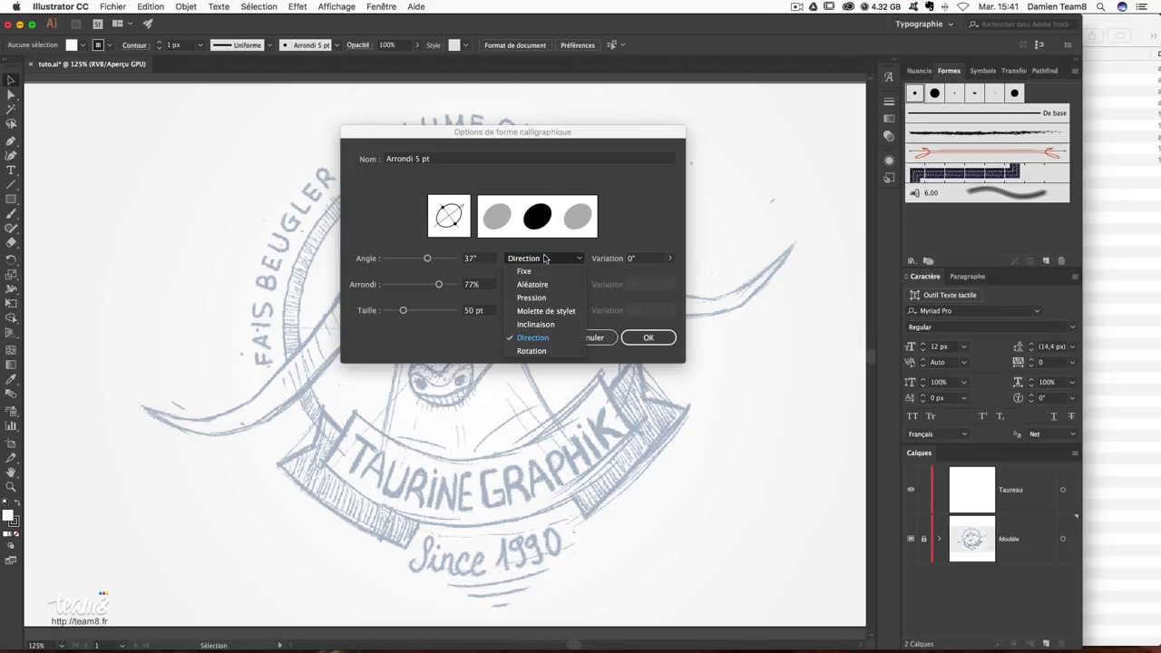
{"action": "left_click", "coordinate": [537, 350]}
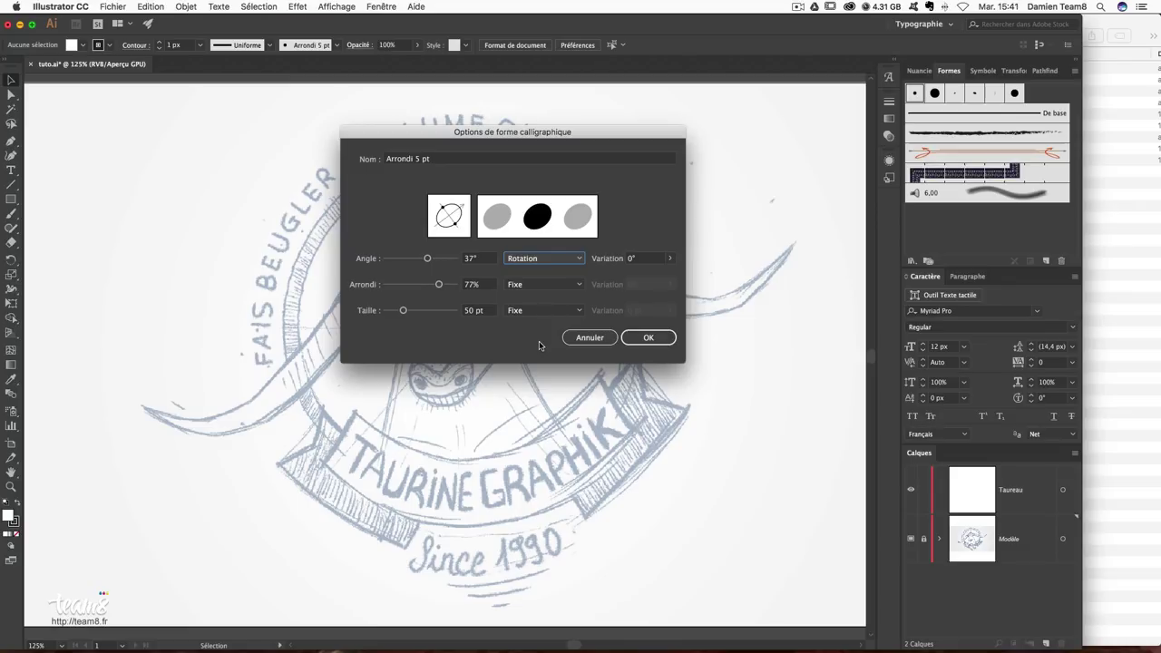
{"action": "left_click", "coordinate": [558, 260]}
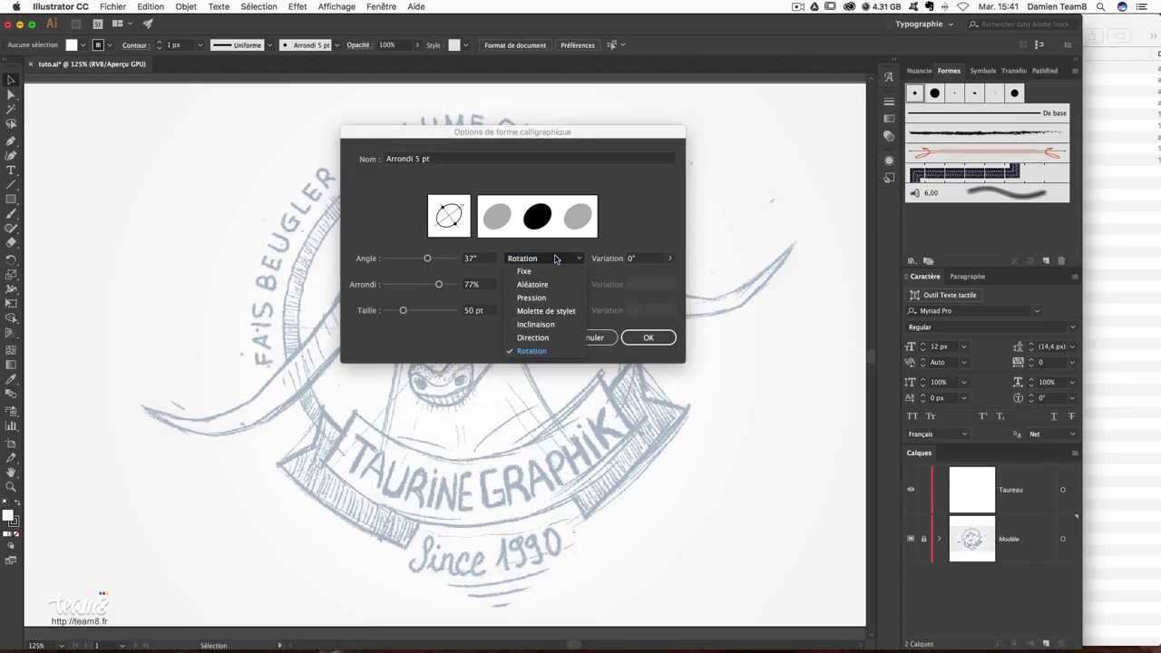
Set the Arrondi 5 pt brush's angle, roundness and size variations to Pression.
{"action": "left_click", "coordinate": [547, 284]}
{"action": "left_click", "coordinate": [544, 285]}
{"action": "left_click", "coordinate": [531, 324]}
{"action": "left_click", "coordinate": [545, 260]}
{"action": "left_click", "coordinate": [532, 298]}
{"action": "key", "text": "Escape"}
{"action": "left_click", "coordinate": [542, 354]}
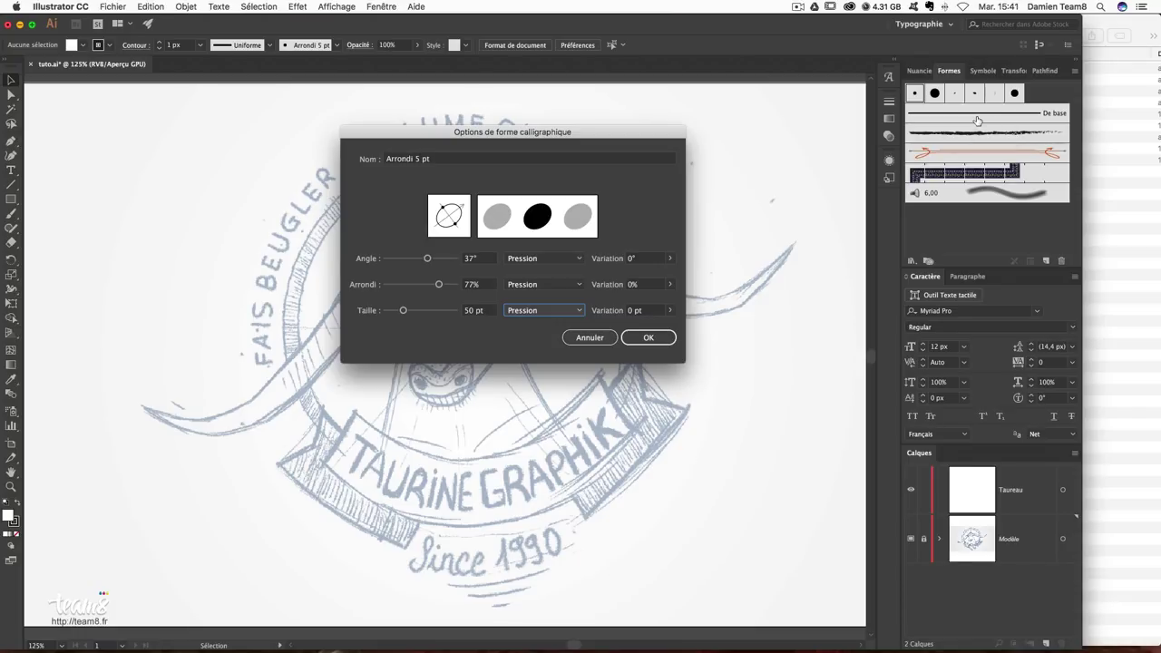
Set the brush to 16° angle, 79% roundness, 5 pt size and 3 pt size variation, and apply.
{"action": "mouse_move", "coordinate": [428, 258]}
{"action": "left_mouse_down"}
{"action": "mouse_move", "coordinate": [390, 259]}
{"action": "mouse_move", "coordinate": [411, 265]}
{"action": "left_mouse_up"}
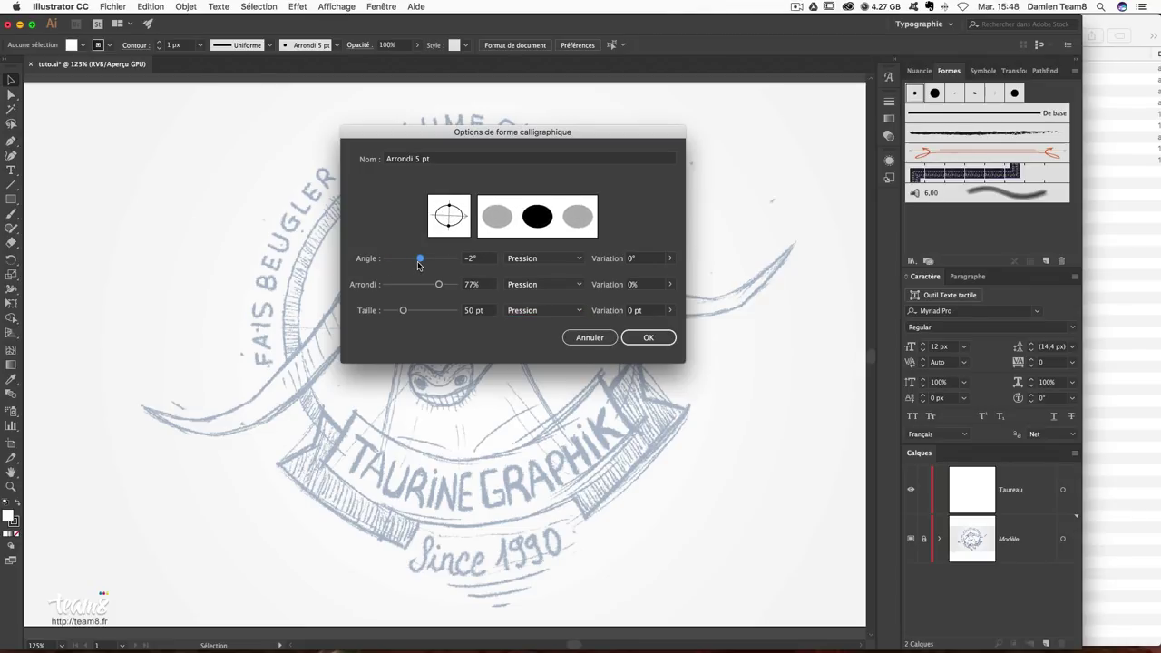
{"action": "left_click_drag", "start_coordinate": [412, 265], "coordinate": [422, 264]}
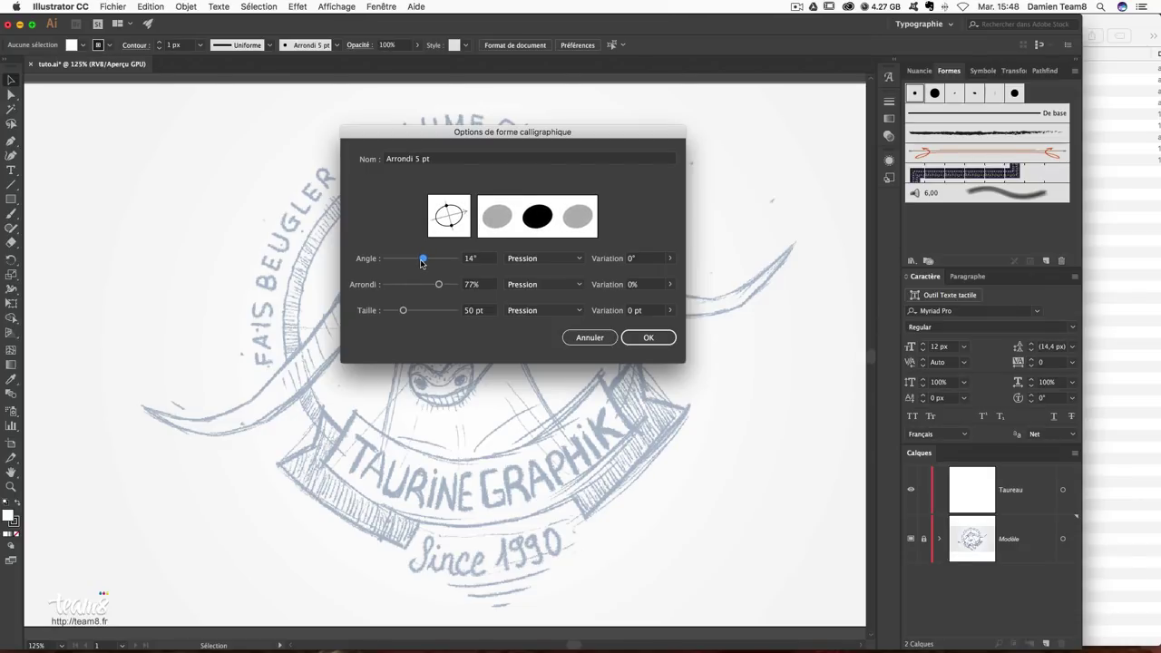
{"action": "mouse_move", "coordinate": [439, 284]}
{"action": "left_mouse_down"}
{"action": "mouse_move", "coordinate": [419, 289]}
{"action": "mouse_move", "coordinate": [458, 288]}
{"action": "mouse_move", "coordinate": [385, 315]}
{"action": "left_mouse_up"}
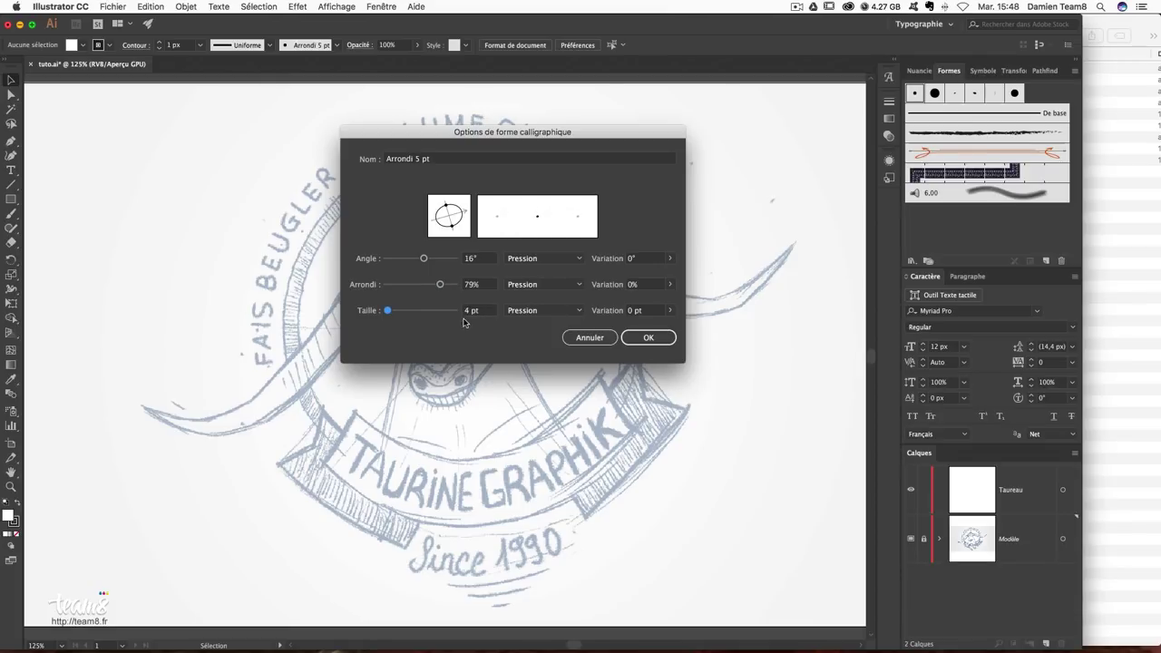
{"action": "left_click", "coordinate": [658, 308]}
{"action": "left_click", "coordinate": [672, 311]}
{"action": "left_click_drag", "start_coordinate": [626, 327], "coordinate": [649, 328]}
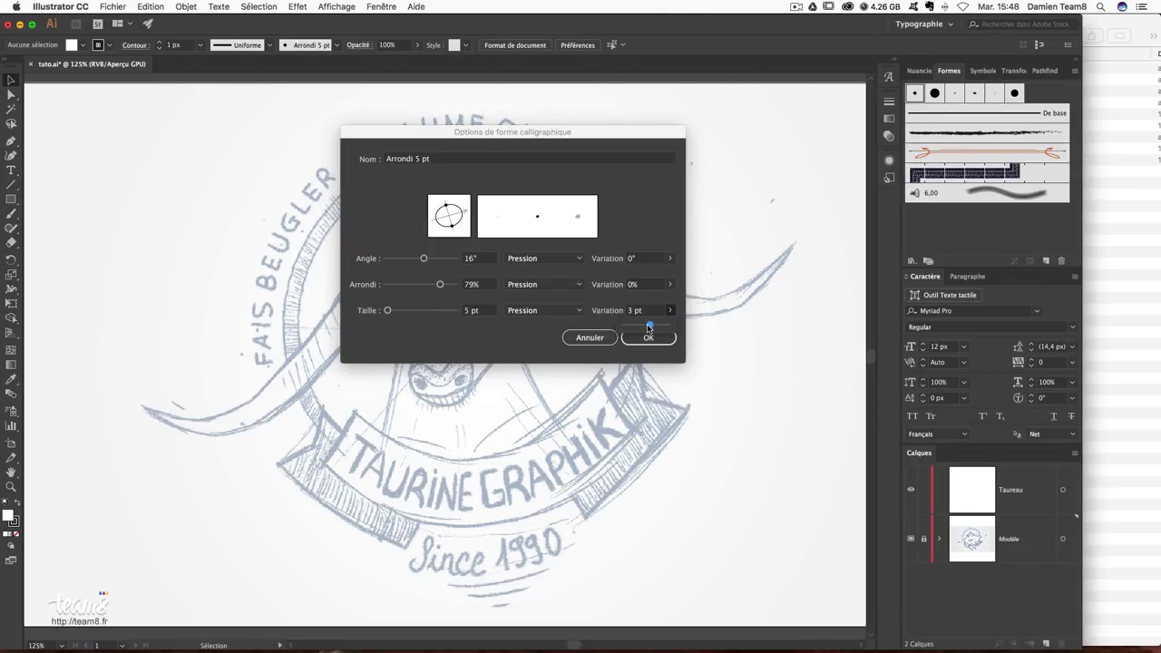
{"action": "left_click", "coordinate": [532, 335]}
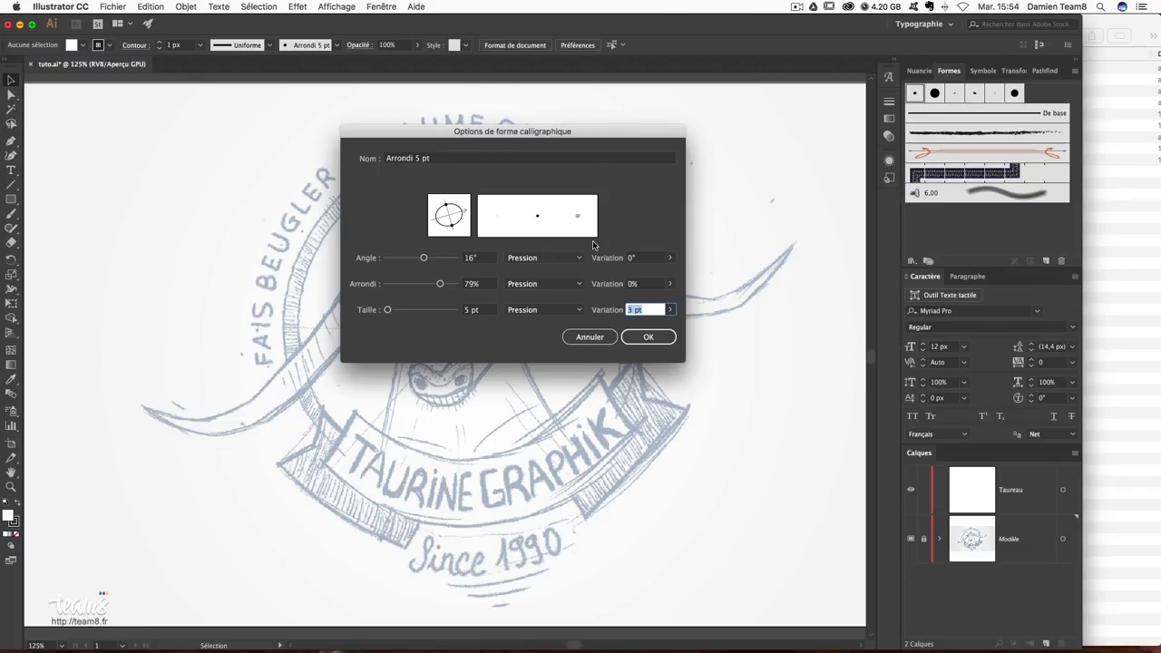
{"action": "left_click", "coordinate": [660, 339]}
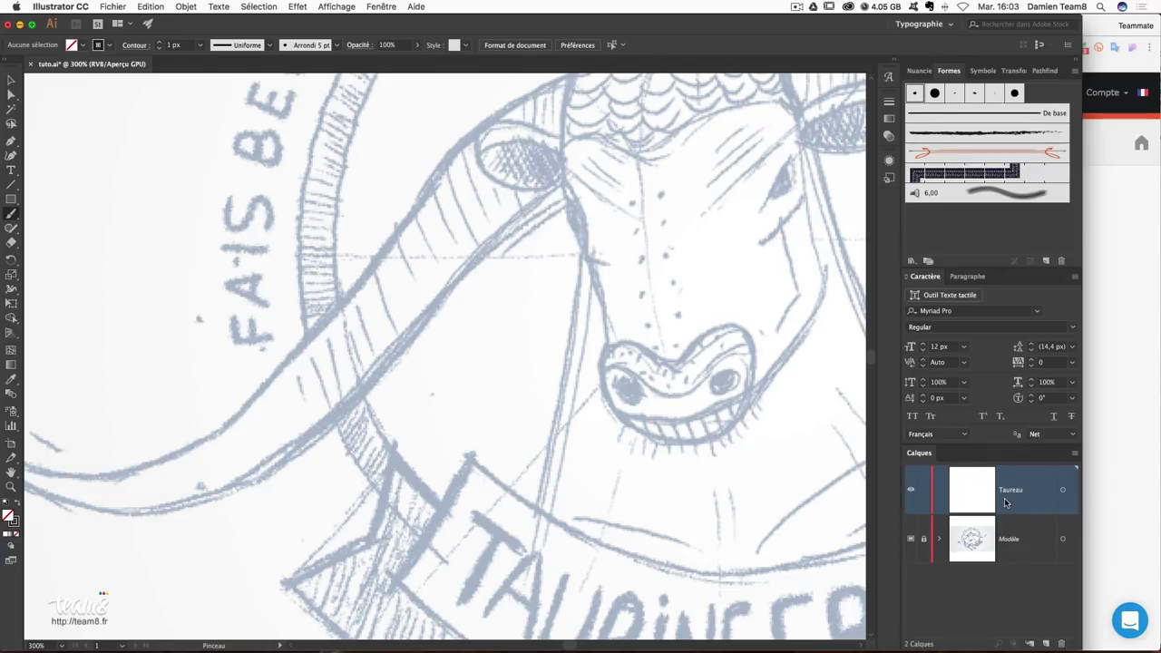
{"action": "left_click_drag", "start_coordinate": [321, 474], "coordinate": [434, 478]}
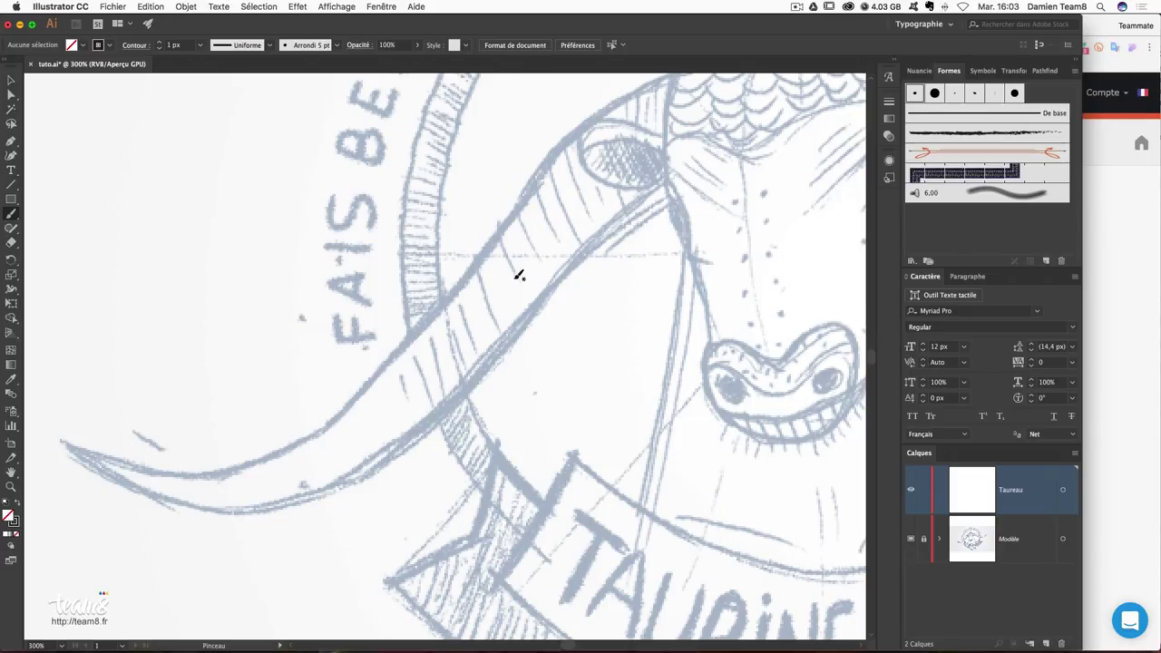
{"action": "scroll", "coordinate": [518, 272], "scroll_direction": "right", "scroll_amount": 3}
{"action": "scroll", "coordinate": [554, 251], "scroll_direction": "left", "scroll_amount": 3}
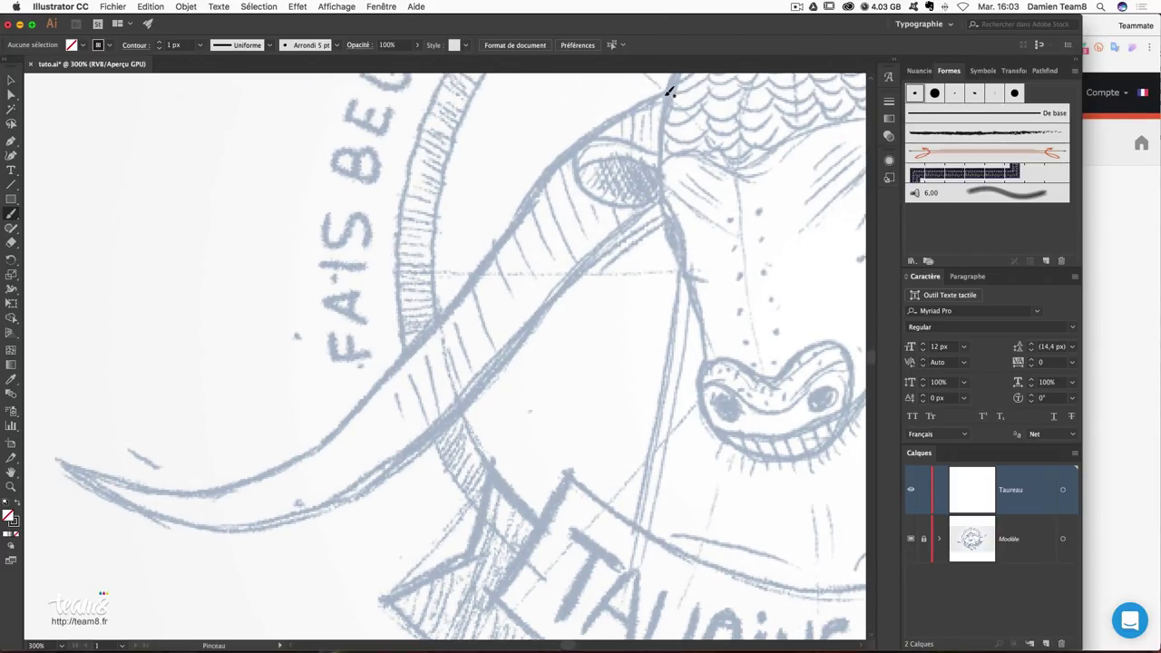
{"action": "left_click_drag", "start_coordinate": [668, 95], "coordinate": [297, 441]}
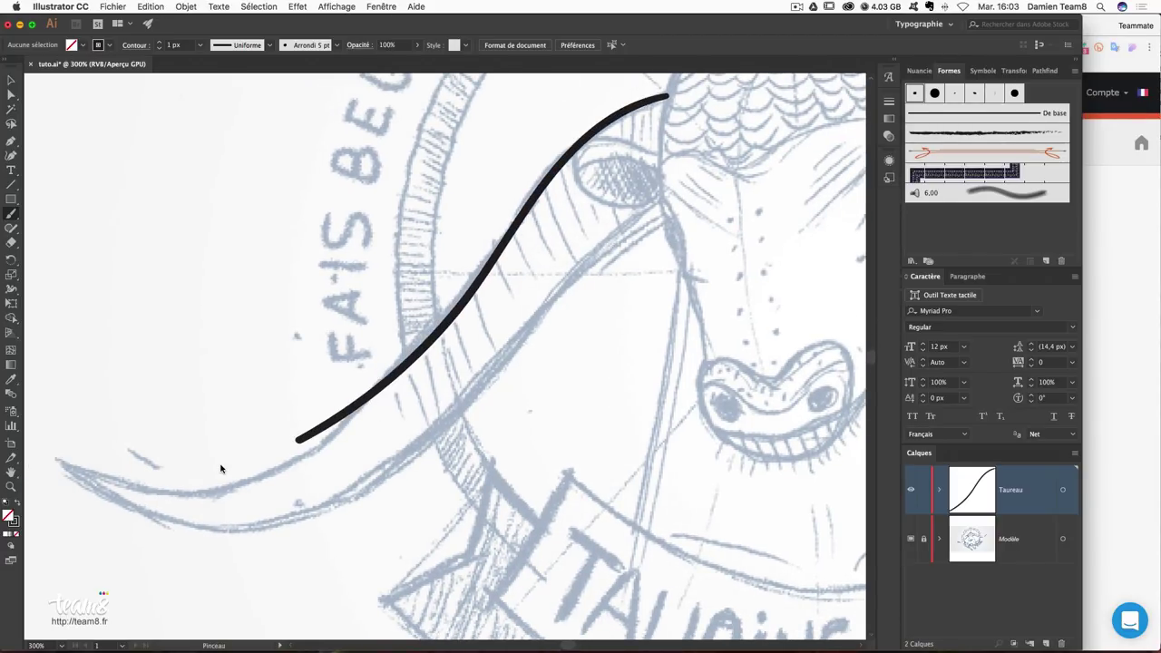
{"action": "key", "text": "ctrl+z"}
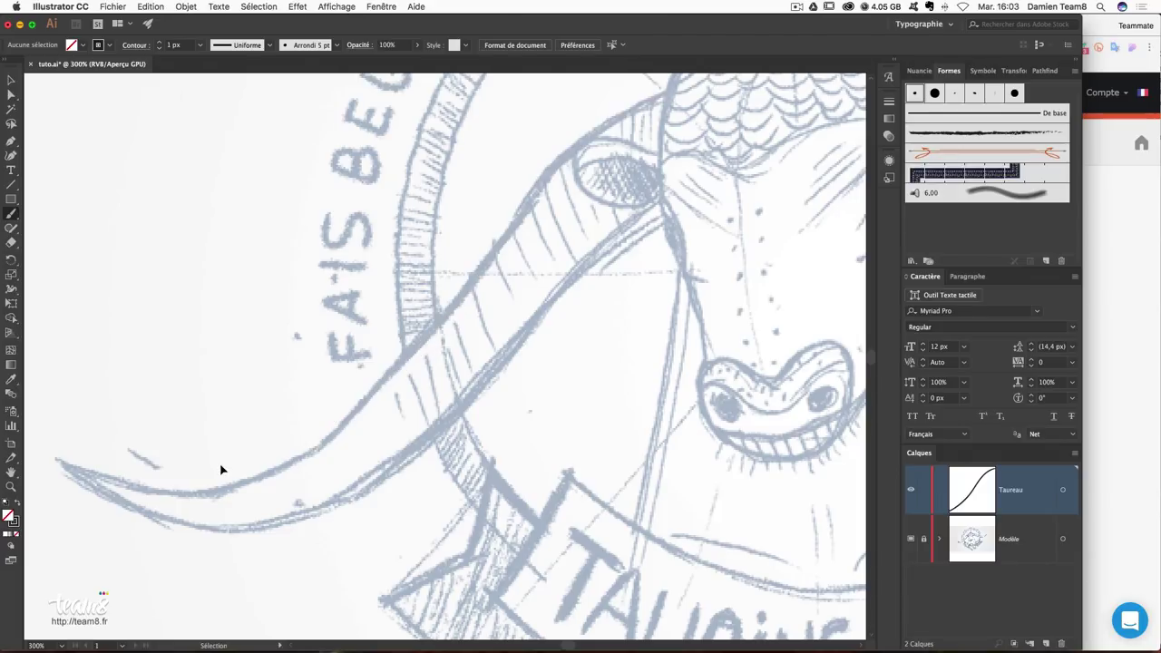
{"action": "mouse_move", "coordinate": [671, 93]}
{"action": "left_mouse_down"}
{"action": "mouse_move", "coordinate": [459, 313]}
{"action": "mouse_move", "coordinate": [156, 490]}
{"action": "left_mouse_up"}
{"action": "key", "text": "ctrl+z"}
{"action": "mouse_move", "coordinate": [672, 93]}
{"action": "left_mouse_down"}
{"action": "mouse_move", "coordinate": [435, 322]}
{"action": "mouse_move", "coordinate": [234, 467]}
{"action": "left_mouse_up"}
{"action": "key", "text": "ctrl+z"}
{"action": "mouse_move", "coordinate": [671, 93]}
{"action": "left_mouse_down"}
{"action": "mouse_move", "coordinate": [596, 133]}
{"action": "mouse_move", "coordinate": [446, 311]}
{"action": "mouse_move", "coordinate": [306, 436]}
{"action": "mouse_move", "coordinate": [137, 491]}
{"action": "mouse_move", "coordinate": [58, 467]}
{"action": "left_mouse_up"}
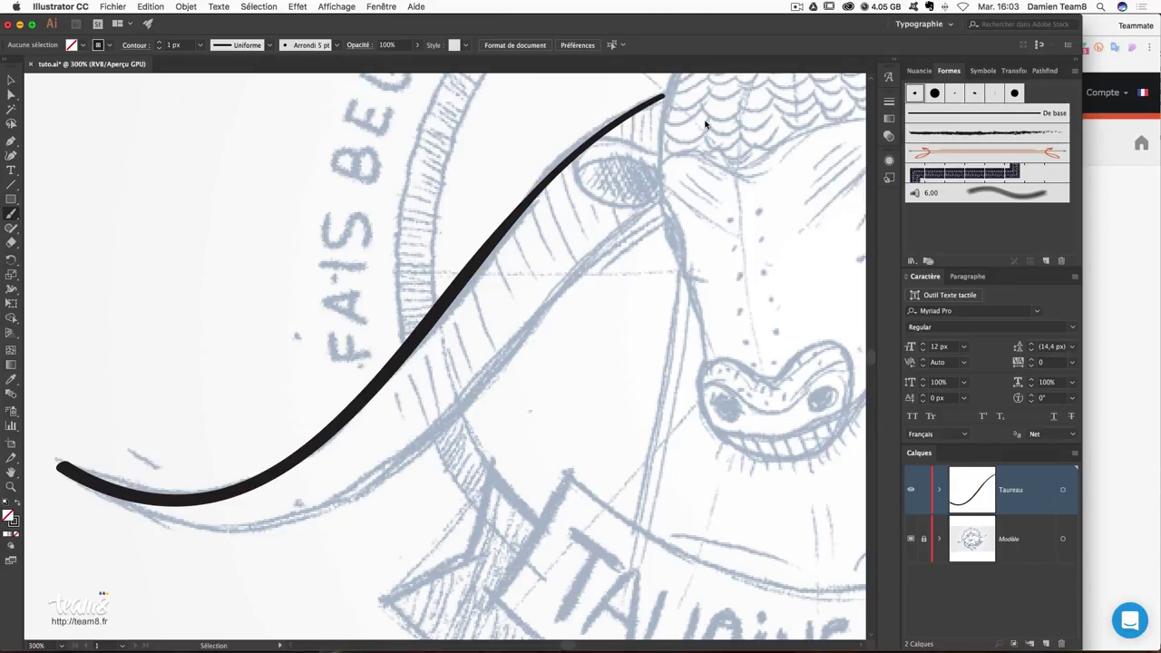
{"action": "key", "text": "super+z"}
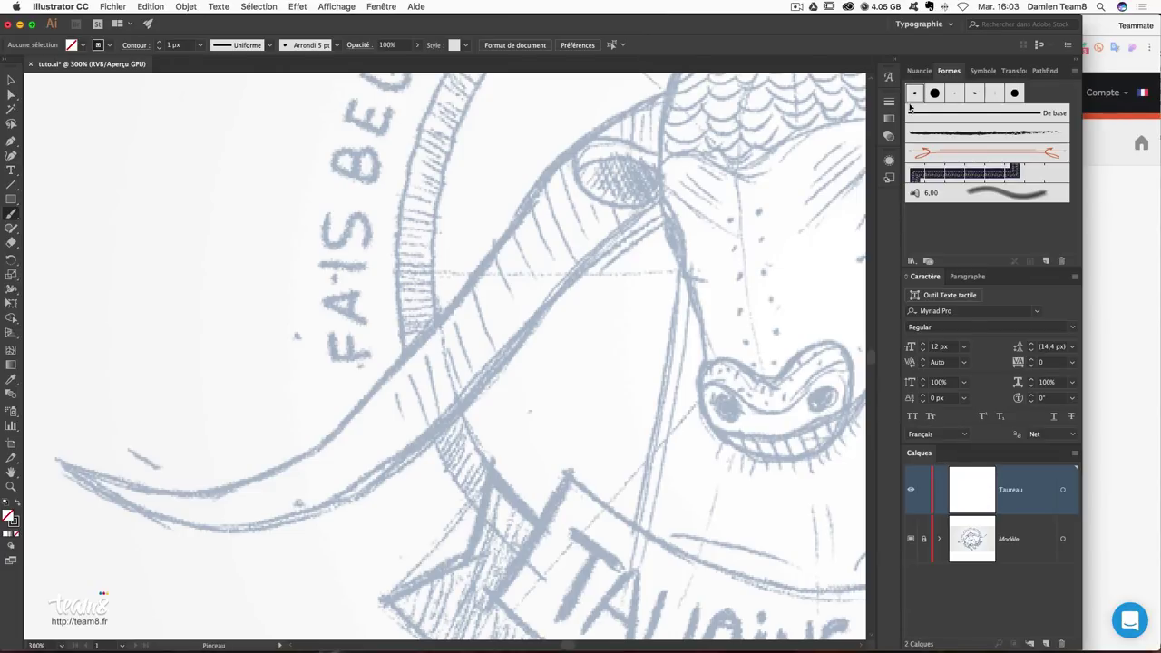
Raise the Arrondi 5 pt brush's size variation to 4 pt.
{"action": "double_click", "coordinate": [915, 94]}
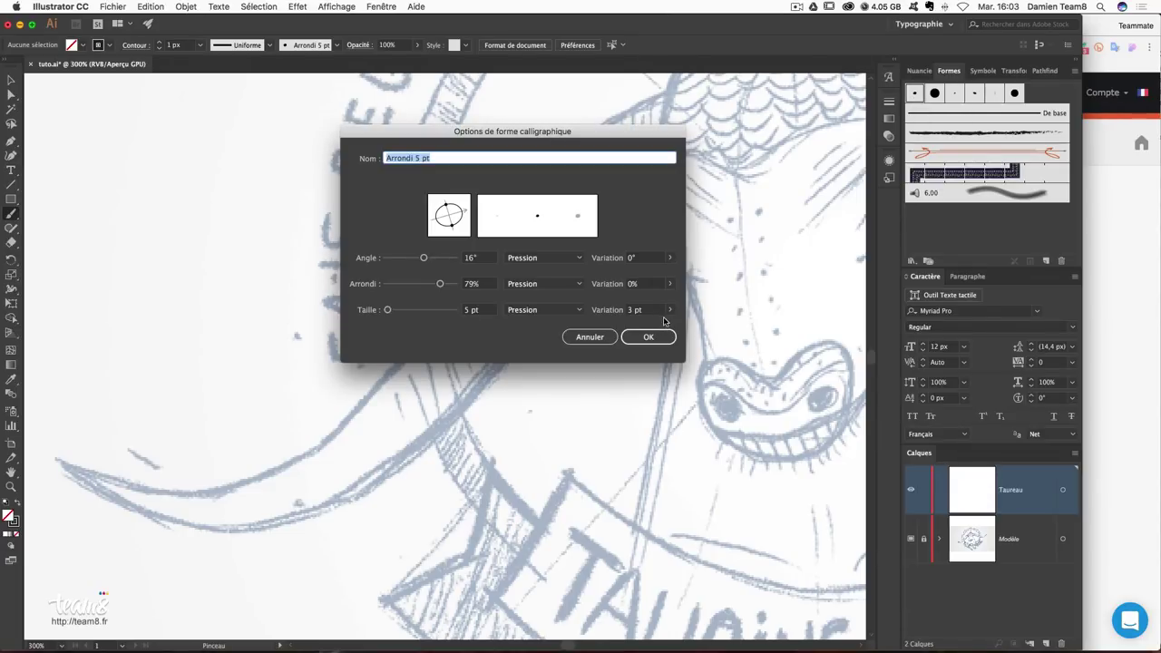
{"action": "left_click", "coordinate": [653, 329]}
{"action": "left_click_drag", "start_coordinate": [653, 326], "coordinate": [657, 325]}
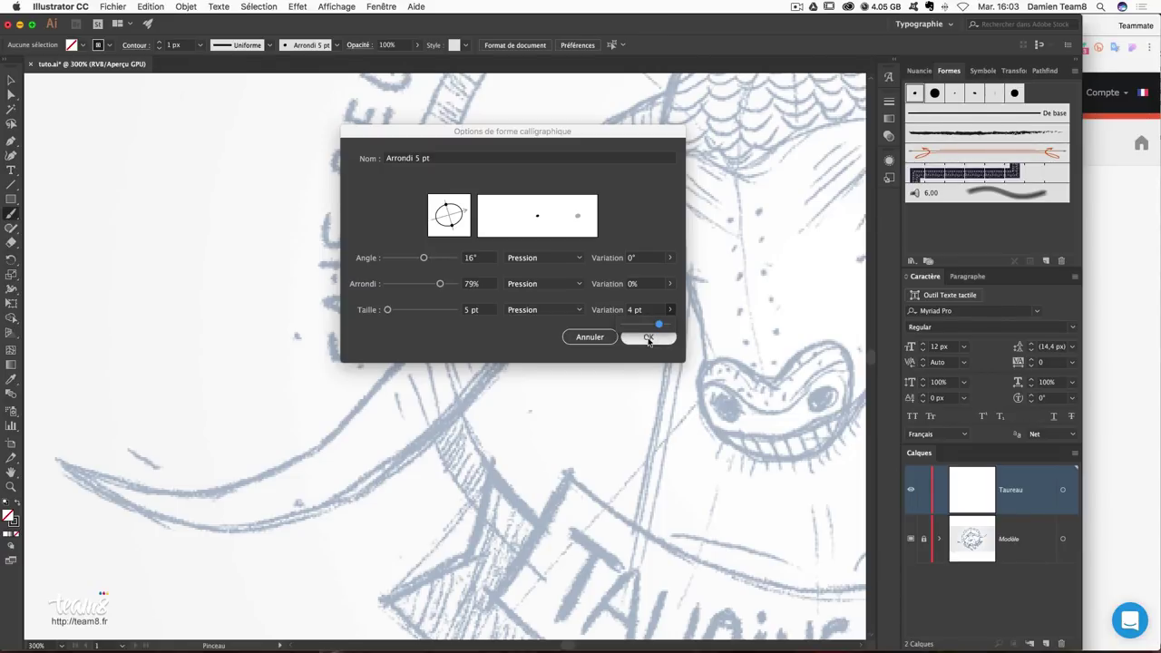
{"action": "left_click", "coordinate": [648, 342]}
Paint the left horn's outline with the updated brush, redoing a trial stroke.
{"action": "left_click_drag", "start_coordinate": [662, 103], "coordinate": [150, 458]}
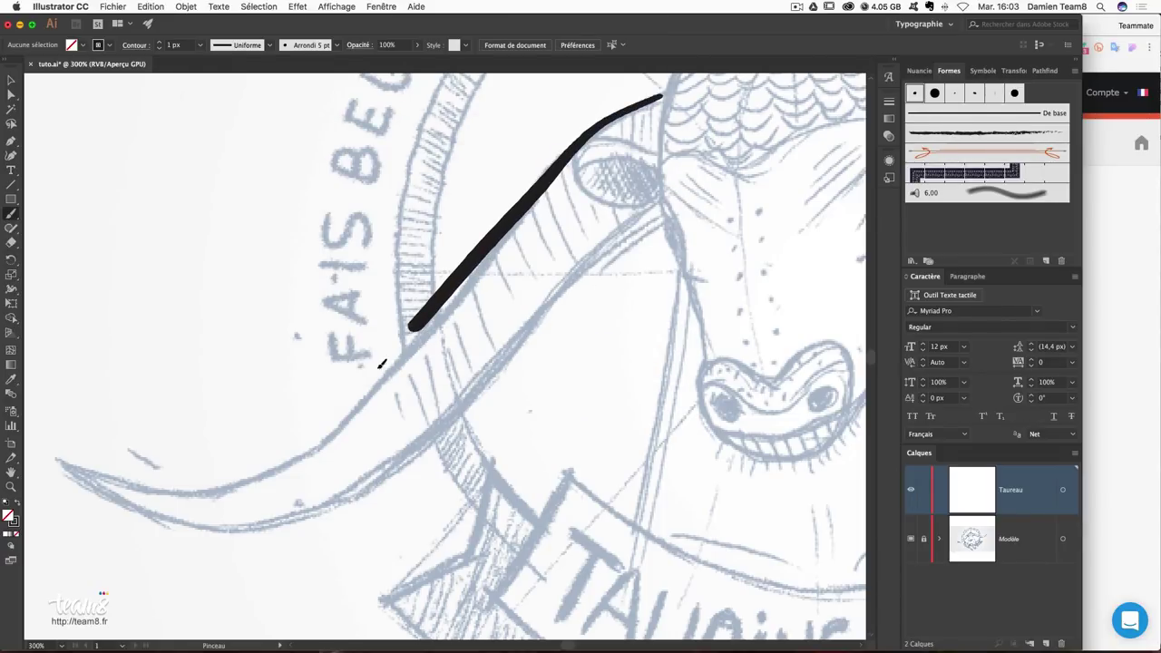
{"action": "key", "text": "ctrl+z"}
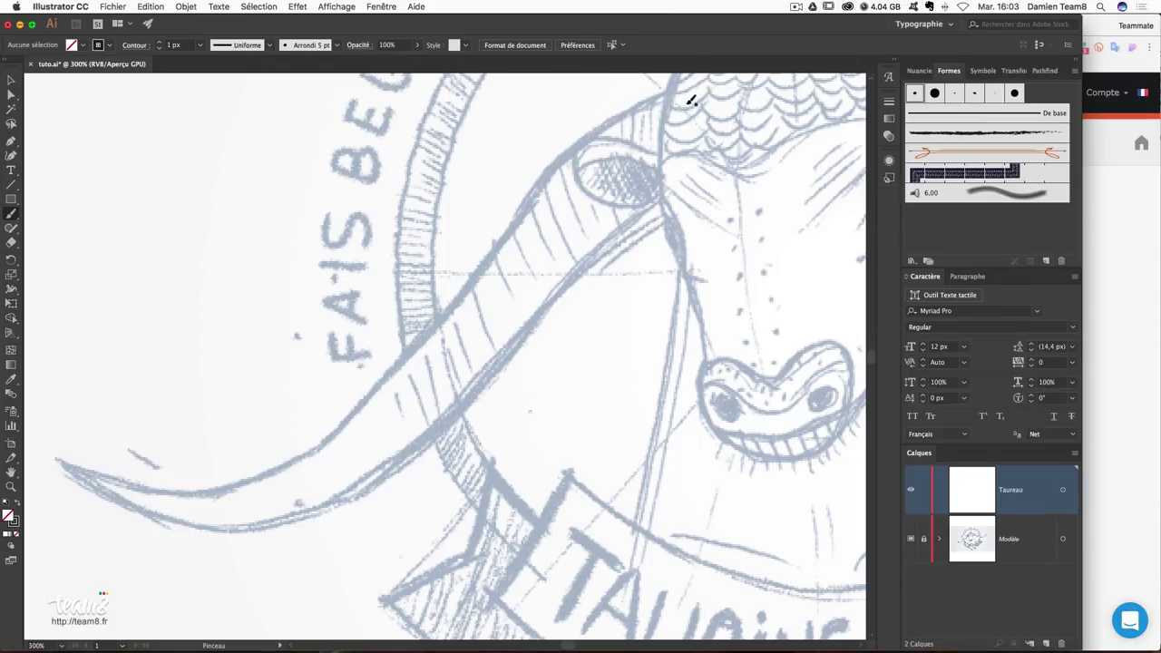
{"action": "mouse_move", "coordinate": [673, 92]}
{"action": "left_mouse_down"}
{"action": "mouse_move", "coordinate": [337, 423]}
{"action": "mouse_move", "coordinate": [226, 482]}
{"action": "mouse_move", "coordinate": [114, 485]}
{"action": "mouse_move", "coordinate": [57, 466]}
{"action": "mouse_move", "coordinate": [115, 498]}
{"action": "mouse_move", "coordinate": [195, 518]}
{"action": "mouse_move", "coordinate": [276, 520]}
{"action": "mouse_move", "coordinate": [369, 486]}
{"action": "mouse_move", "coordinate": [449, 429]}
{"action": "mouse_move", "coordinate": [611, 254]}
{"action": "mouse_move", "coordinate": [725, 157]}
{"action": "mouse_move", "coordinate": [723, 120]}
{"action": "mouse_move", "coordinate": [678, 92]}
{"action": "left_mouse_up"}
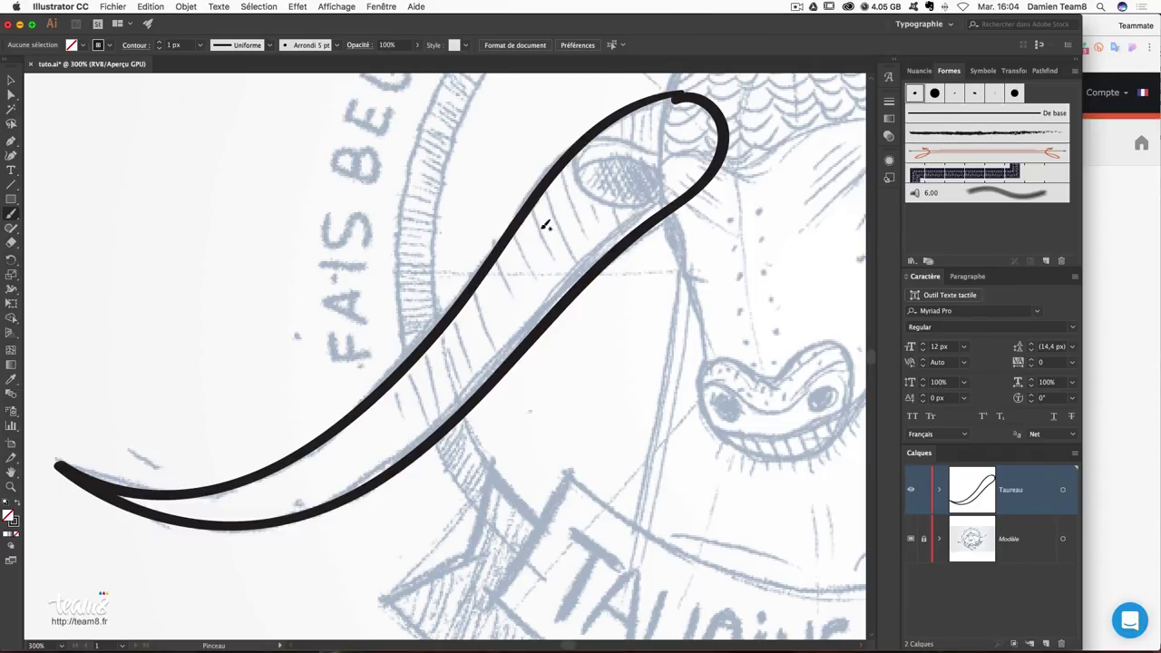
Repaint over the selected horn outline from tip to base to smooth its curve.
{"action": "key", "text": "v"}
{"action": "key", "text": "ctrl"}
{"action": "left_click", "coordinate": [633, 110], "text": "ctrl"}
{"action": "key", "text": "ctrl"}
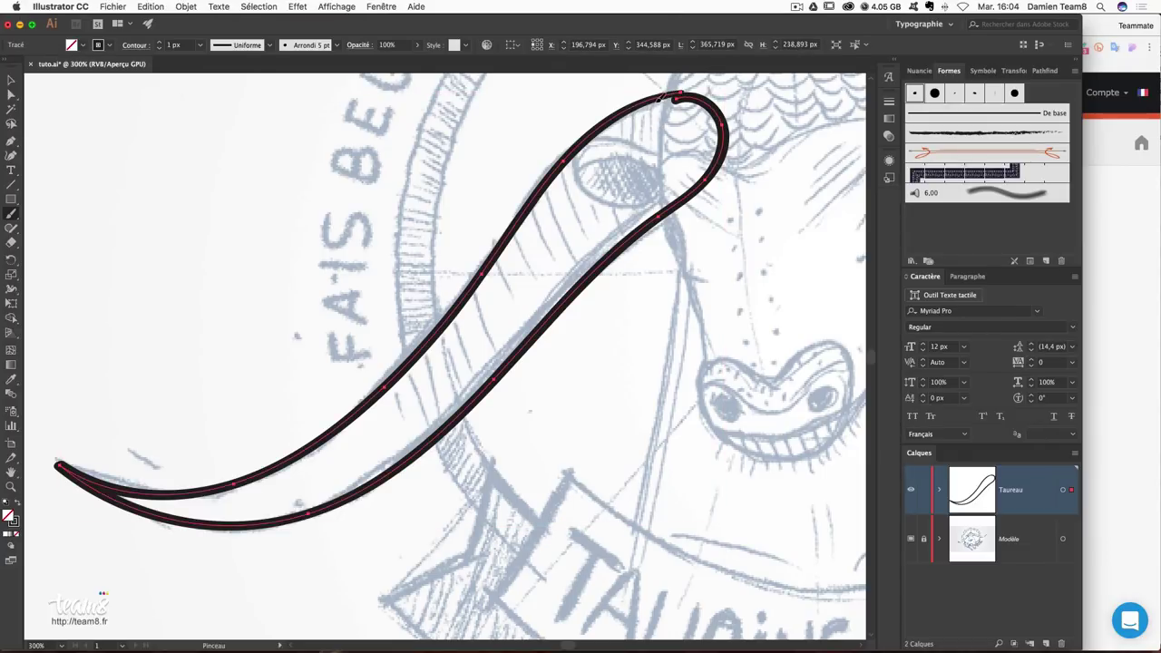
{"action": "mouse_move", "coordinate": [641, 103]}
{"action": "left_mouse_down"}
{"action": "mouse_move", "coordinate": [469, 286]}
{"action": "mouse_move", "coordinate": [265, 469]}
{"action": "left_mouse_up"}
{"action": "left_click", "coordinate": [328, 432], "text": "ctrl"}
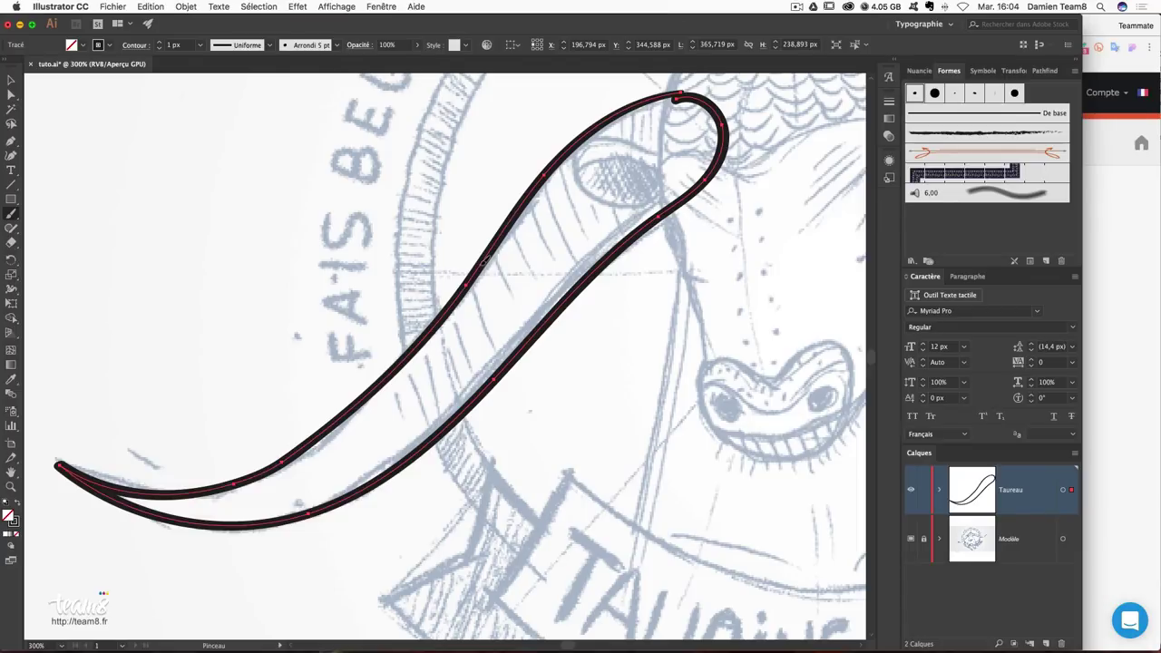
{"action": "left_click_drag", "start_coordinate": [422, 341], "coordinate": [240, 479]}
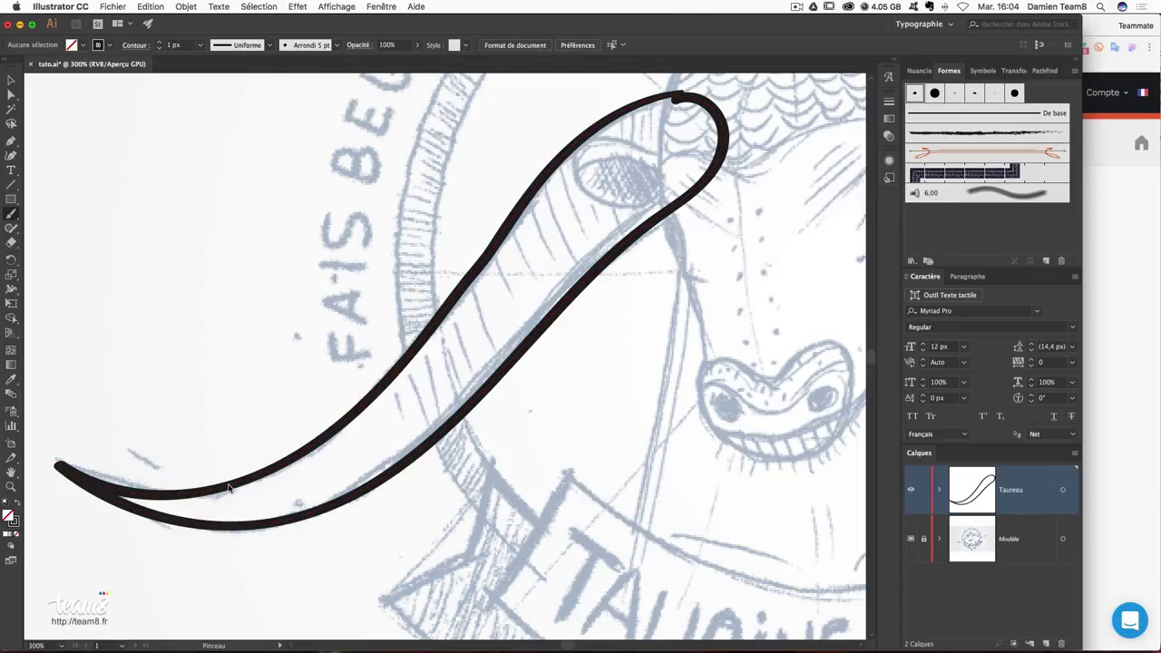
{"action": "left_click", "coordinate": [406, 468], "text": "ctrl"}
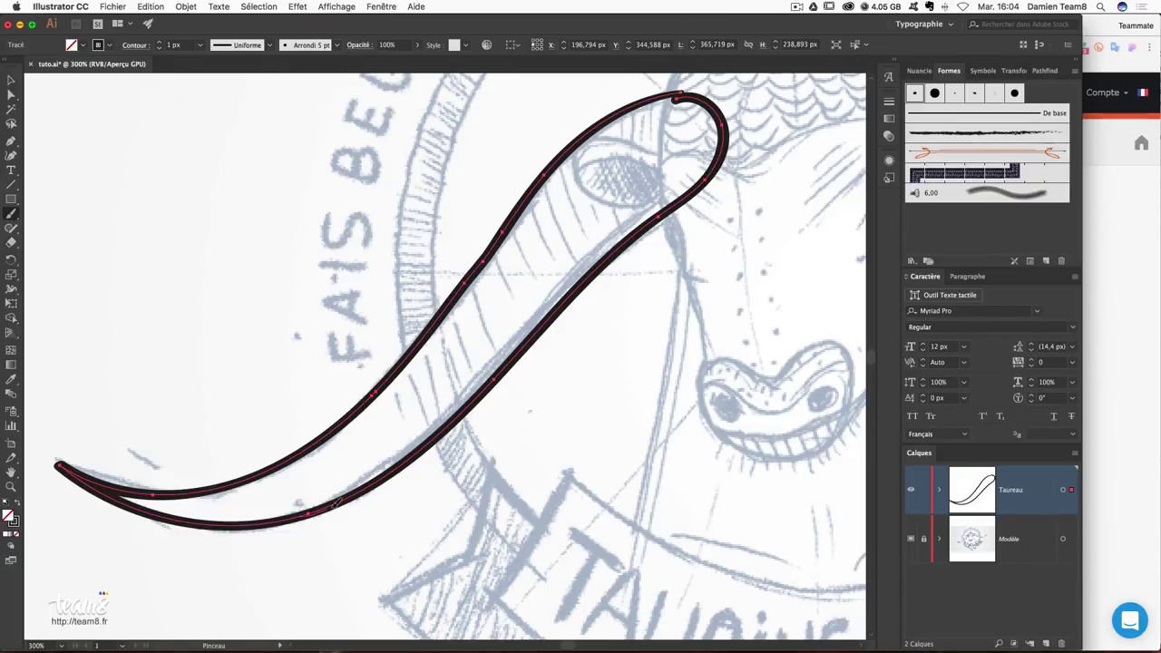
{"action": "mouse_move", "coordinate": [387, 470]}
{"action": "left_mouse_down"}
{"action": "mouse_move", "coordinate": [589, 261]}
{"action": "mouse_move", "coordinate": [728, 147]}
{"action": "mouse_move", "coordinate": [712, 98]}
{"action": "left_mouse_up"}
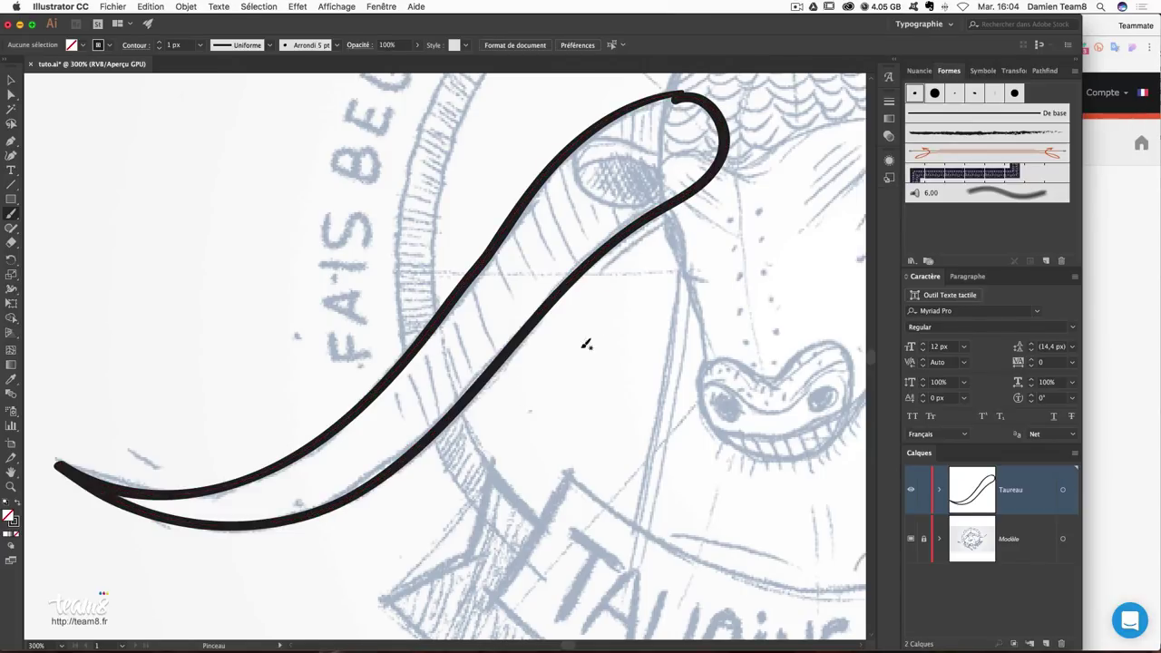
Check the smoothed curve, reselect the horn outline and show the Nuancier swatches.
{"action": "key", "text": "ctrl+a"}
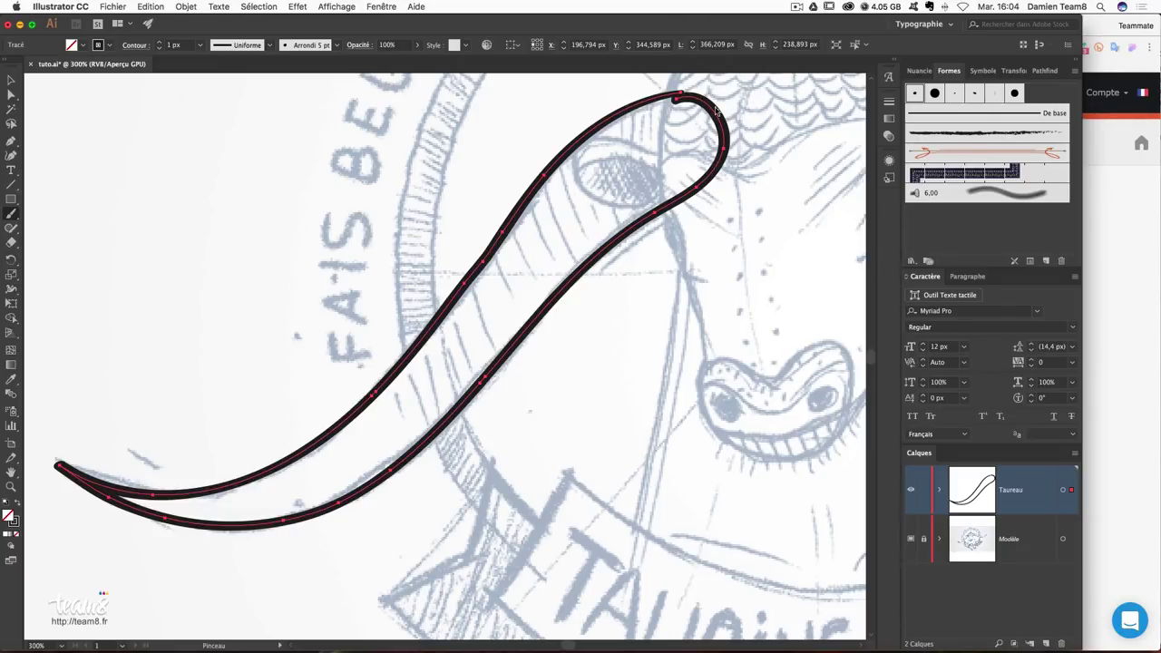
{"action": "left_click", "coordinate": [714, 112], "text": "ctrl"}
{"action": "left_click", "coordinate": [712, 111], "text": "ctrl"}
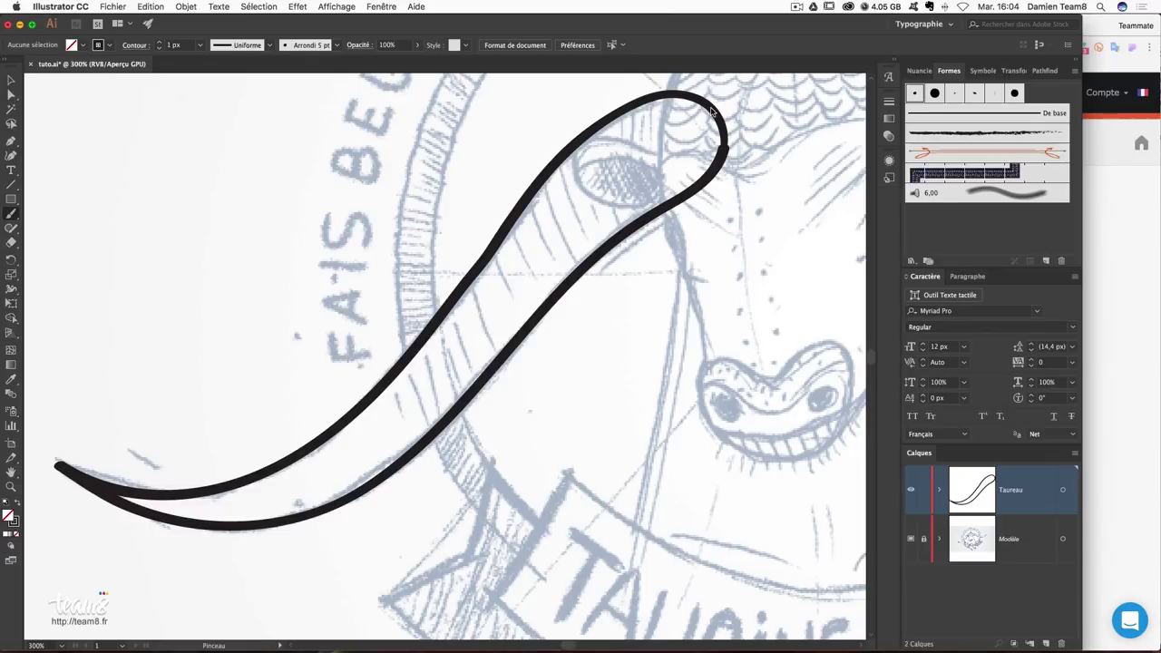
{"action": "left_click", "coordinate": [517, 253], "text": "ctrl"}
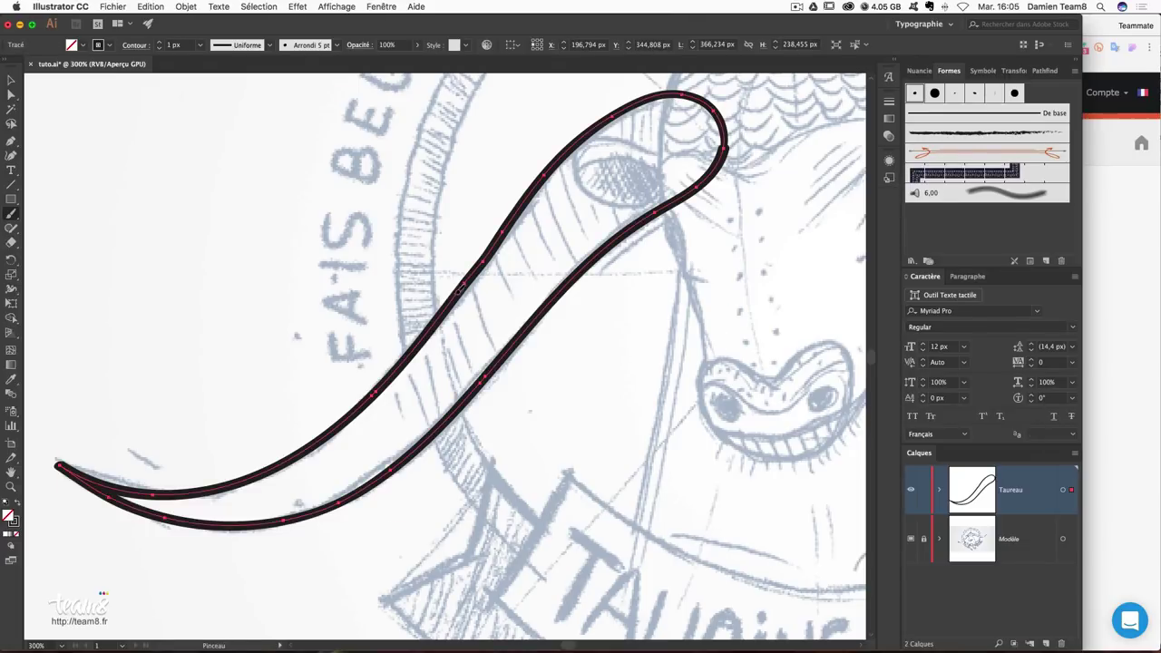
{"action": "left_click", "coordinate": [571, 168], "text": "ctrl"}
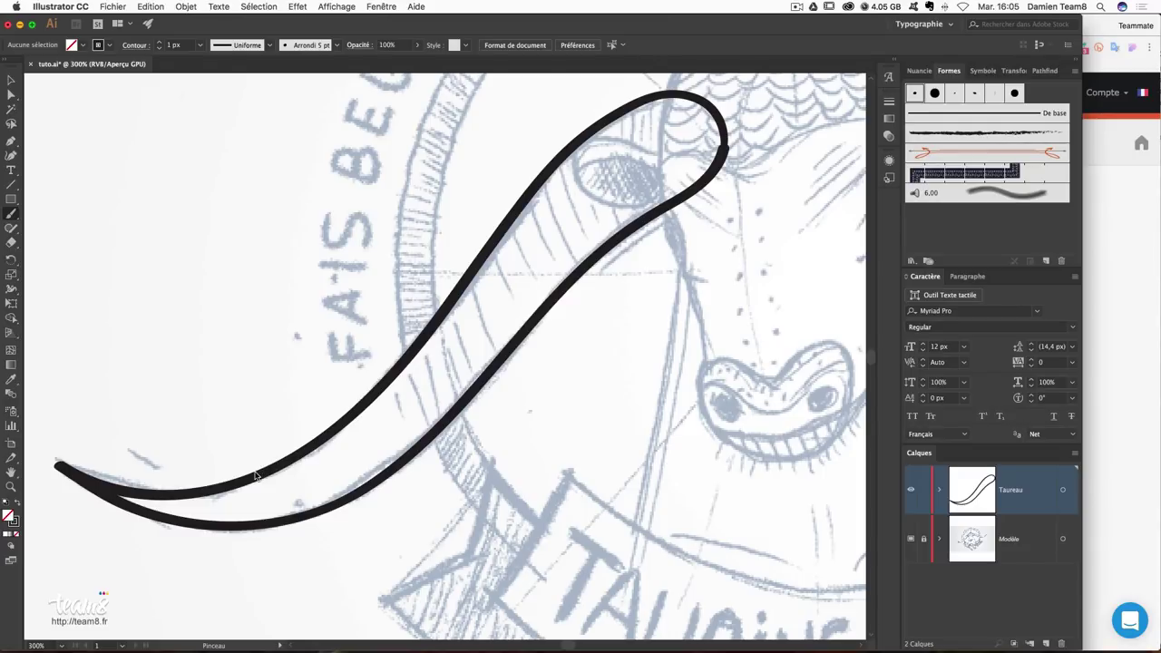
{"action": "left_click", "coordinate": [582, 267], "text": "ctrl"}
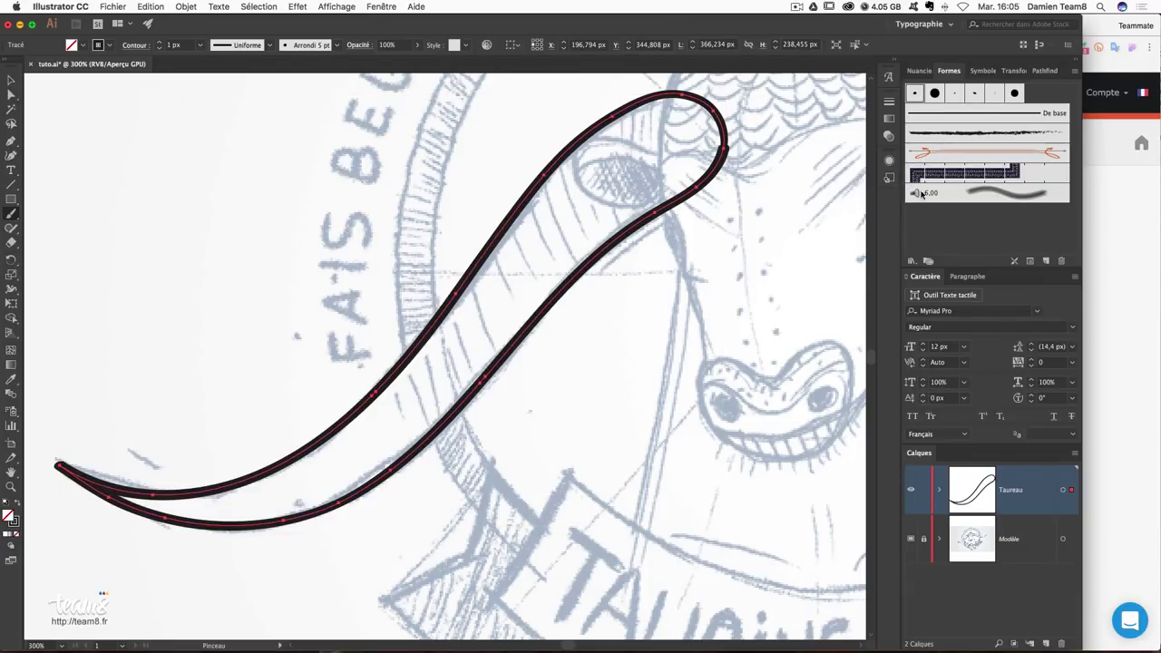
{"action": "left_click", "coordinate": [920, 71]}
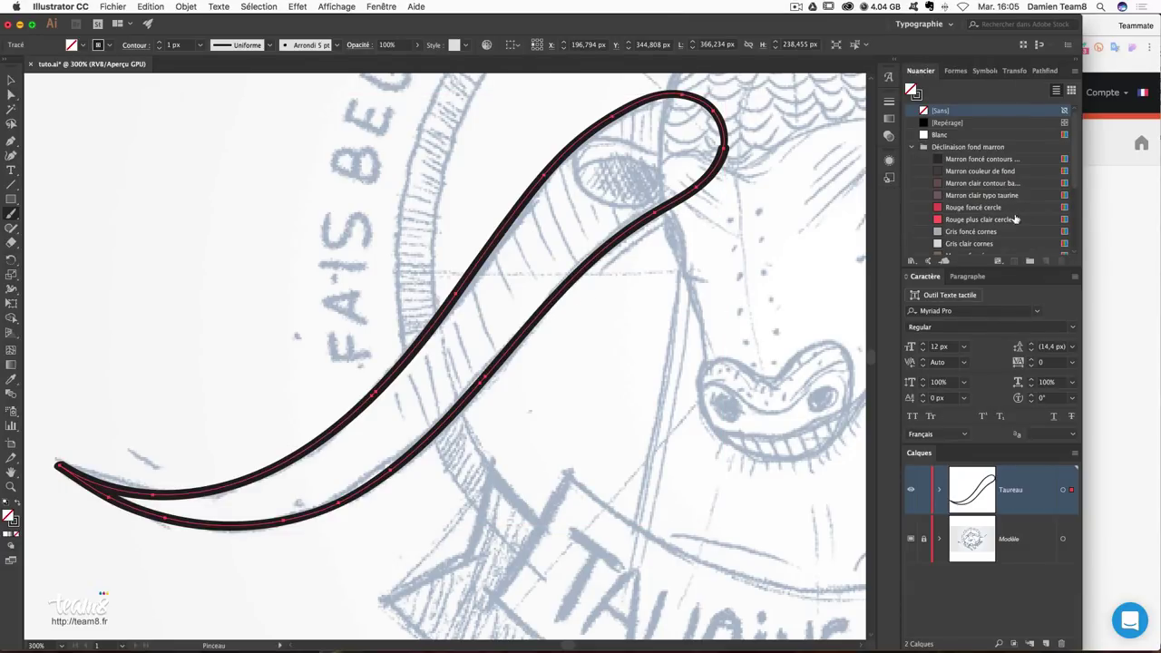
Try Gris foncé cornes on the horn, then fill it with Gris clair cornes.
{"action": "scroll", "coordinate": [1034, 172], "scroll_direction": "down", "scroll_amount": 5}
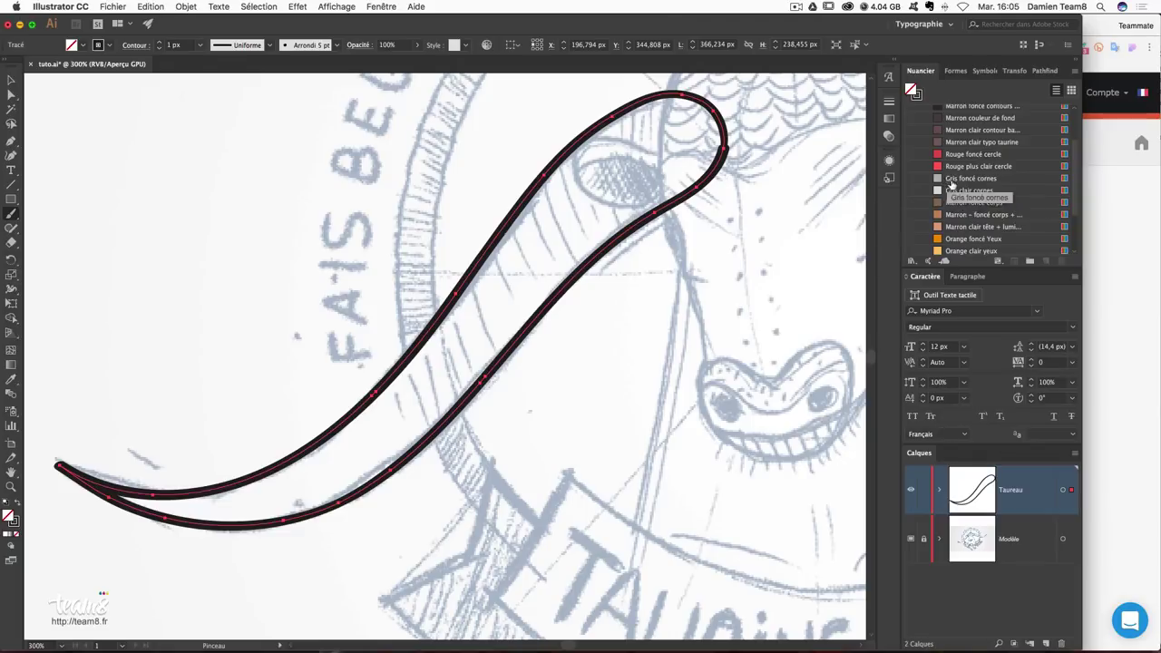
{"action": "left_click", "coordinate": [962, 180]}
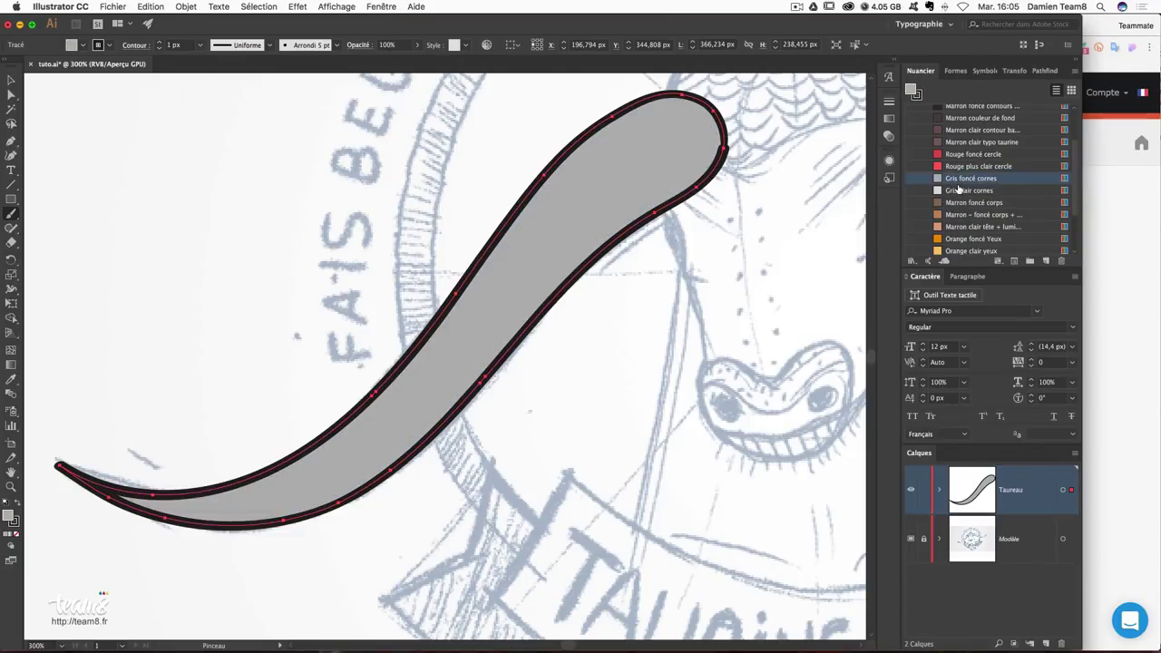
{"action": "left_click", "coordinate": [958, 189]}
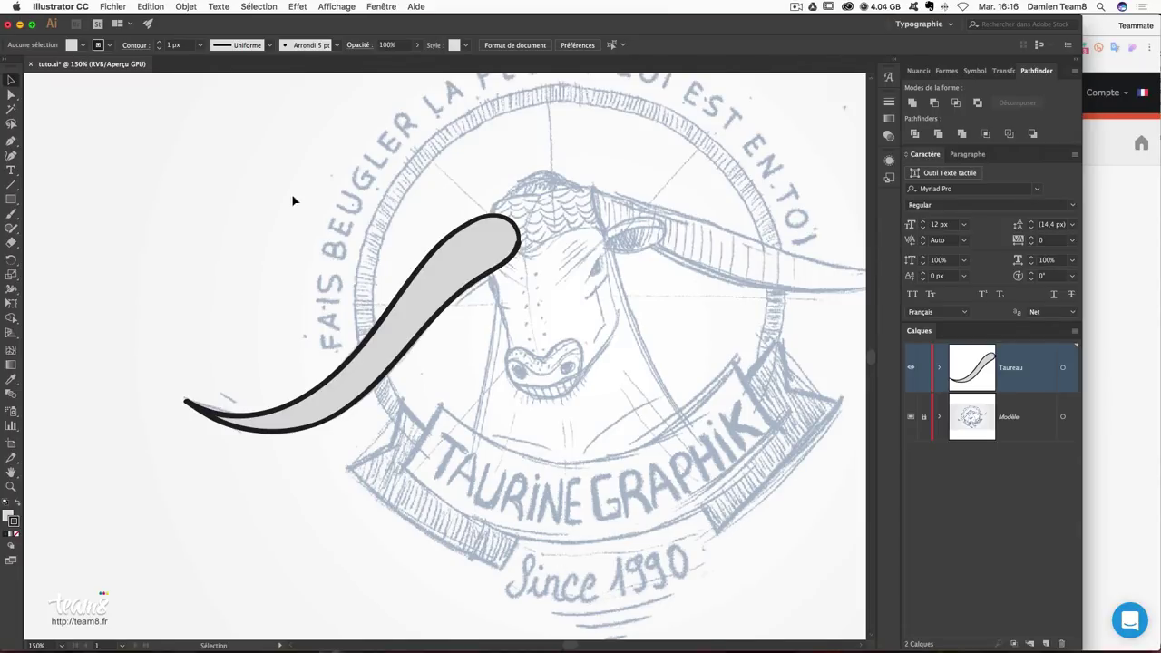
Copy the horn lower down, expand its appearance and delete the copy's black outline.
{"action": "mouse_move", "coordinate": [471, 269]}
{"action": "left_mouse_down"}
{"action": "mouse_move", "coordinate": [519, 347]}
{"action": "mouse_move", "coordinate": [540, 346]}
{"action": "left_mouse_up"}
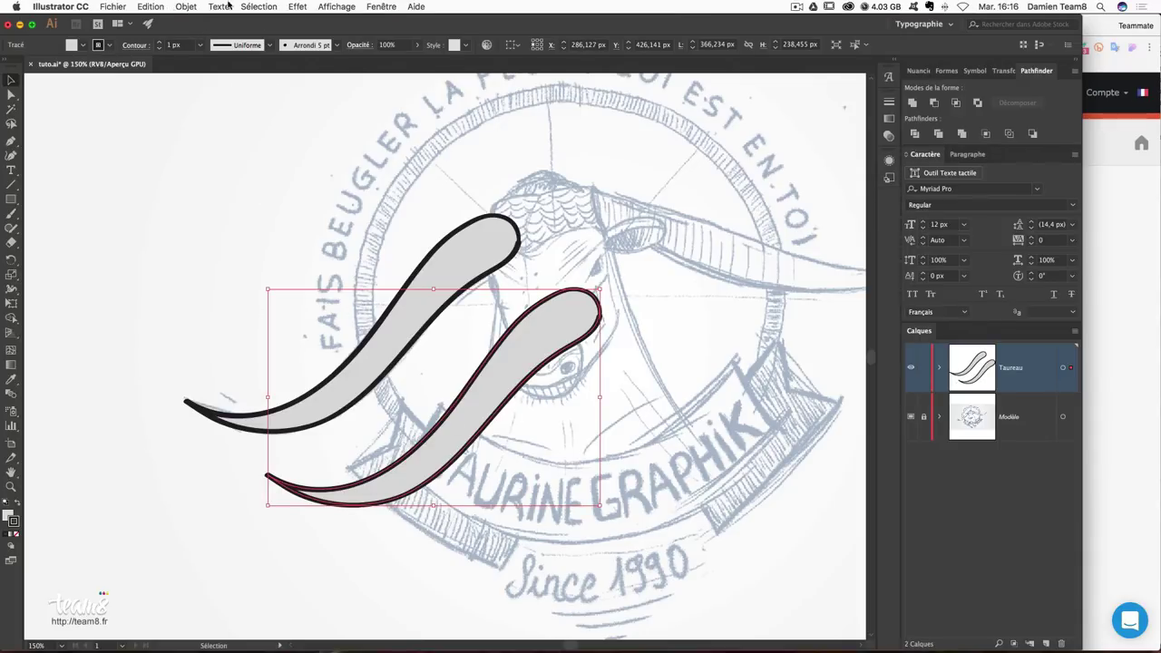
{"action": "left_click", "coordinate": [186, 7]}
{"action": "left_click", "coordinate": [146, 140]}
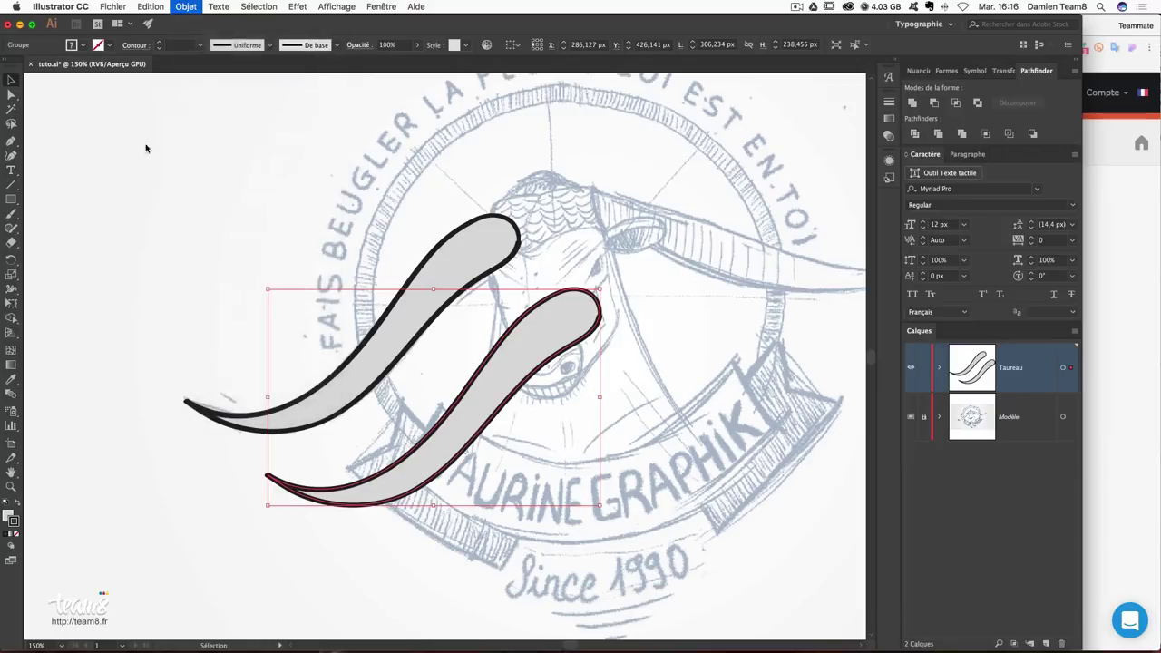
{"action": "key", "text": "a"}
{"action": "left_click", "coordinate": [617, 246]}
{"action": "left_click", "coordinate": [597, 303]}
{"action": "key", "text": "Delete"}
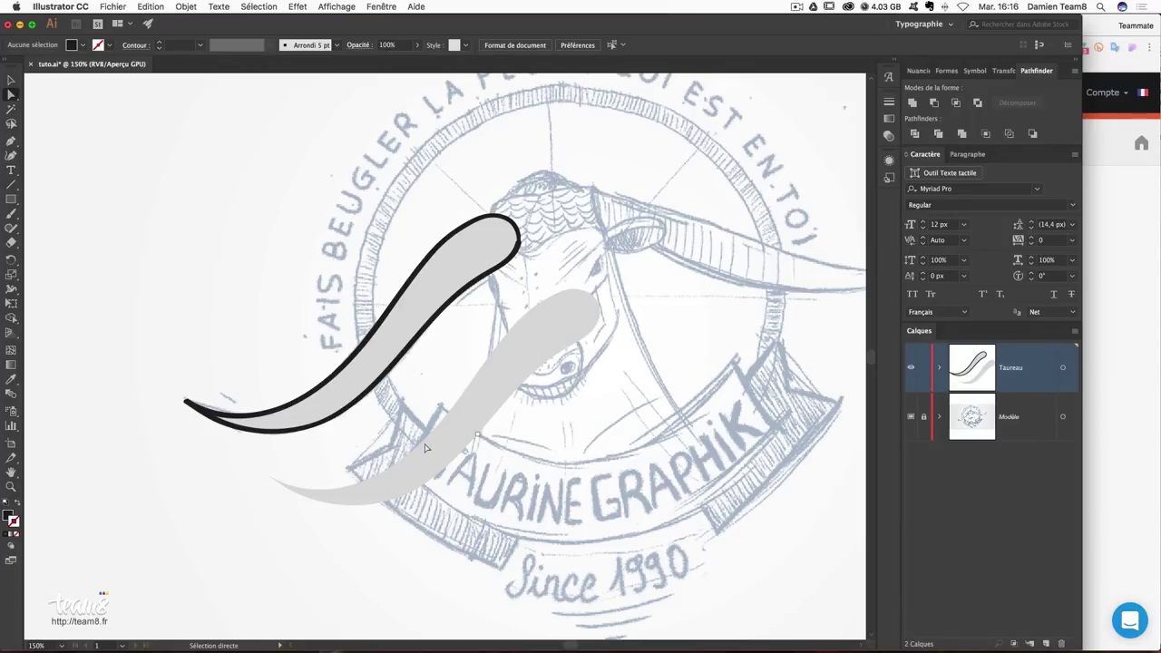
{"action": "left_click", "coordinate": [9, 80]}
{"action": "left_click", "coordinate": [563, 340]}
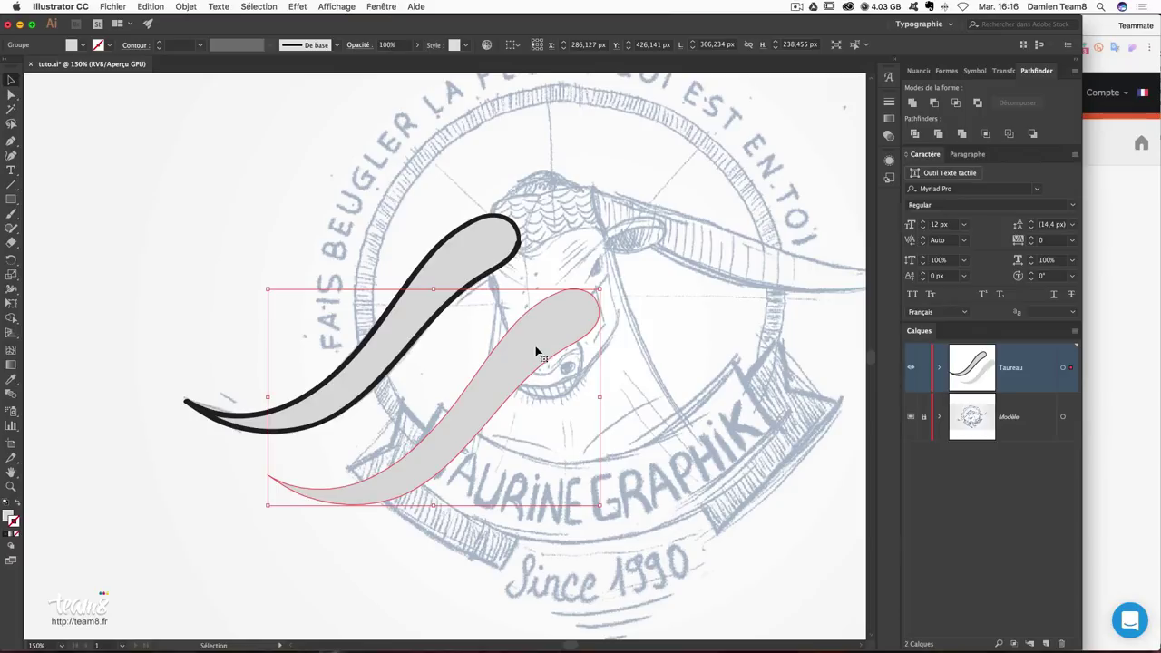
Duplicate the grey horn slightly offset and tilt the new copy a little.
{"action": "left_click_drag", "start_coordinate": [534, 342], "coordinate": [537, 353]}
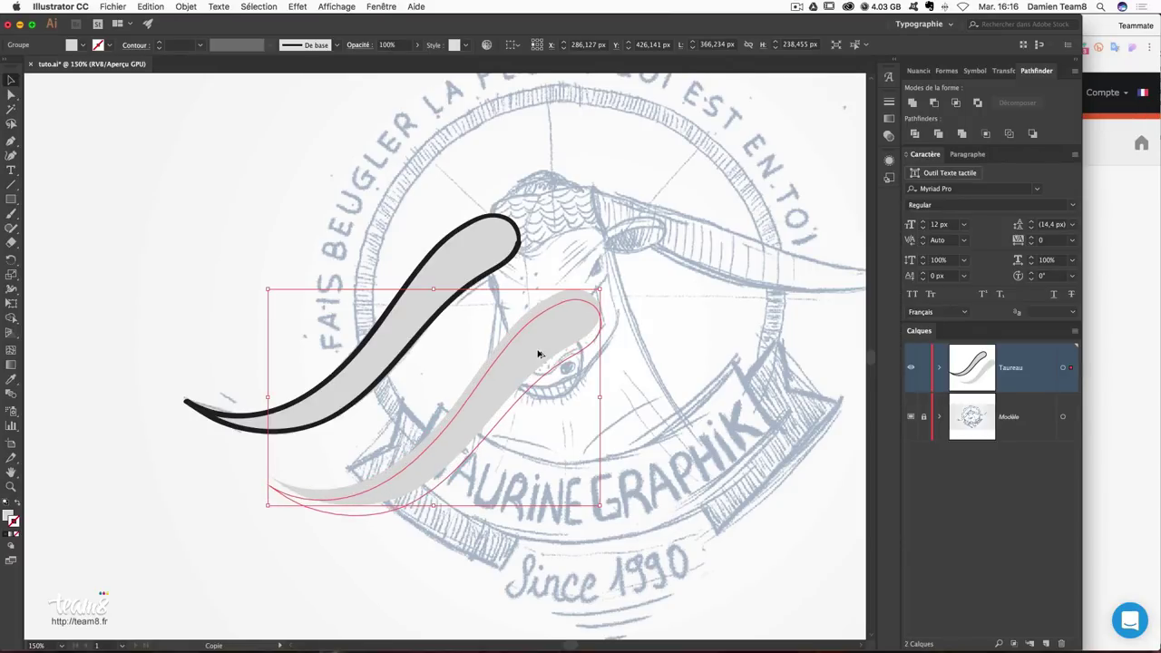
{"action": "left_click_drag", "start_coordinate": [536, 353], "coordinate": [548, 352]}
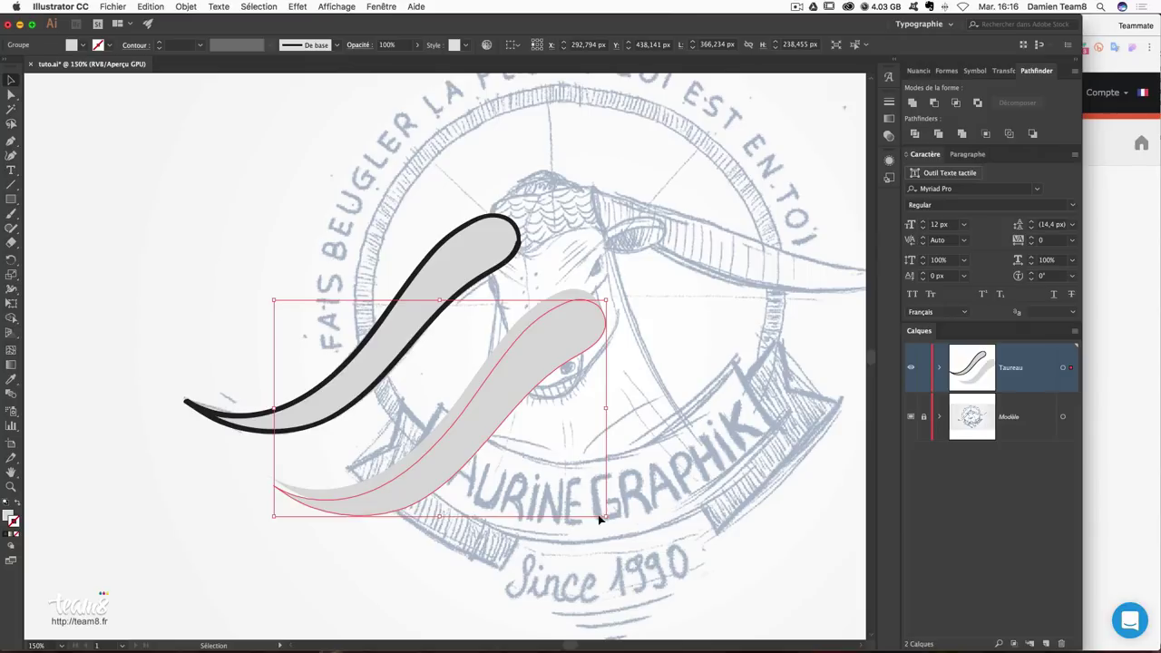
{"action": "left_click_drag", "start_coordinate": [615, 527], "coordinate": [594, 521]}
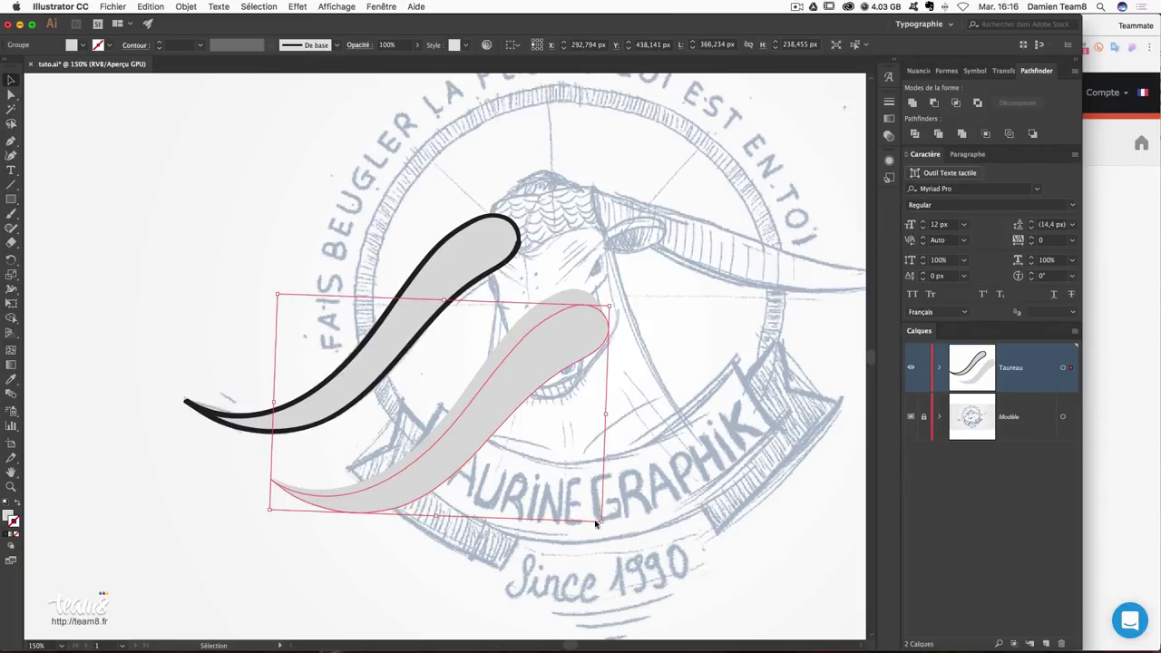
{"action": "left_click_drag", "start_coordinate": [614, 305], "coordinate": [619, 302]}
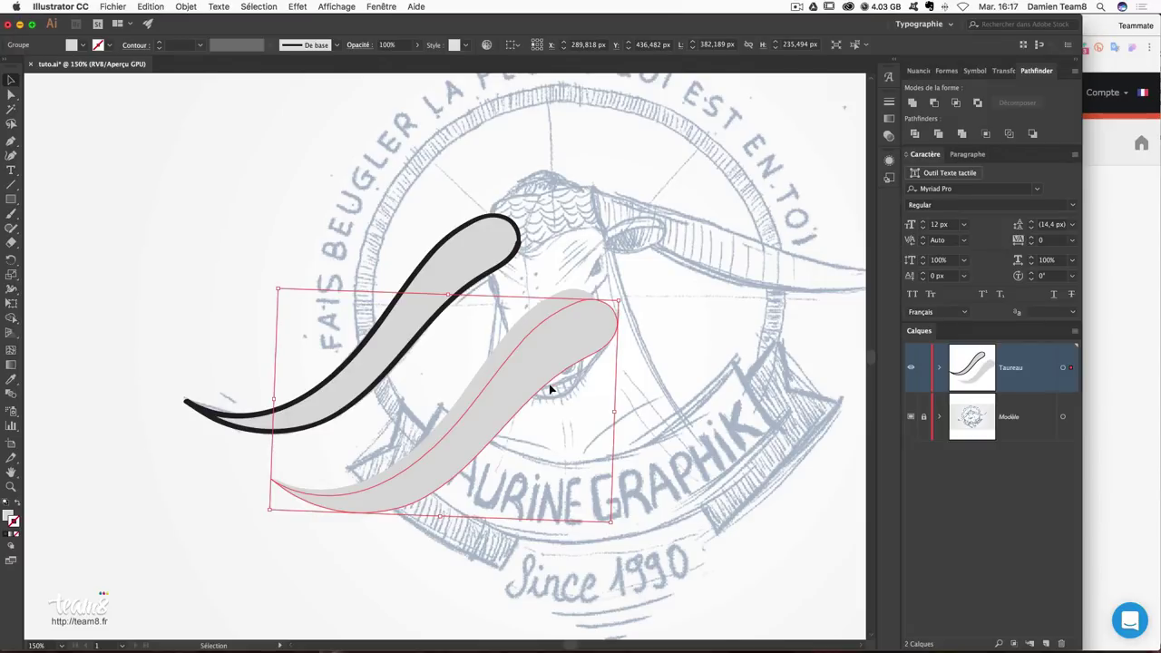
{"action": "left_click_drag", "start_coordinate": [271, 509], "coordinate": [274, 508]}
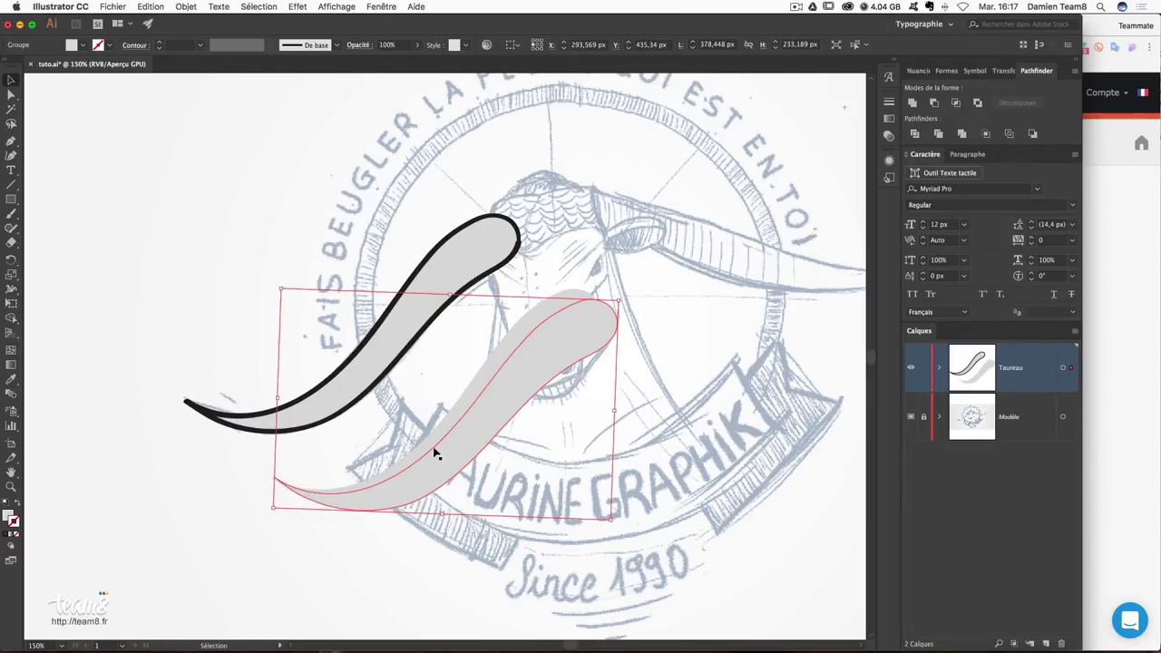
{"action": "left_click", "coordinate": [628, 299]}
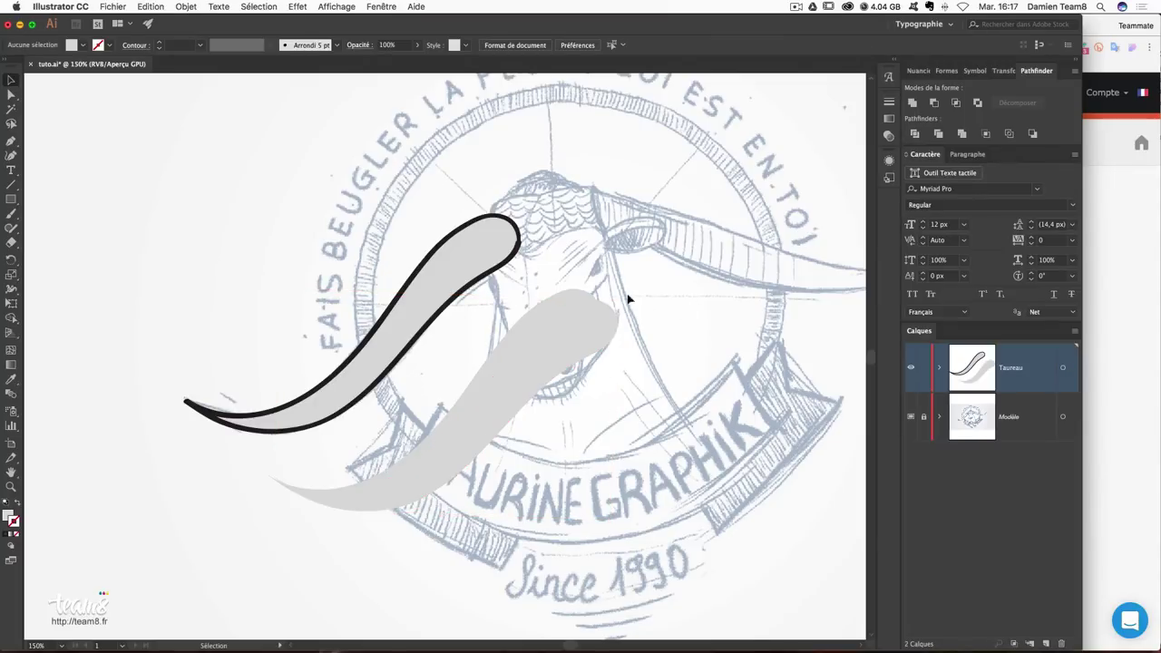
{"action": "left_click", "coordinate": [578, 333]}
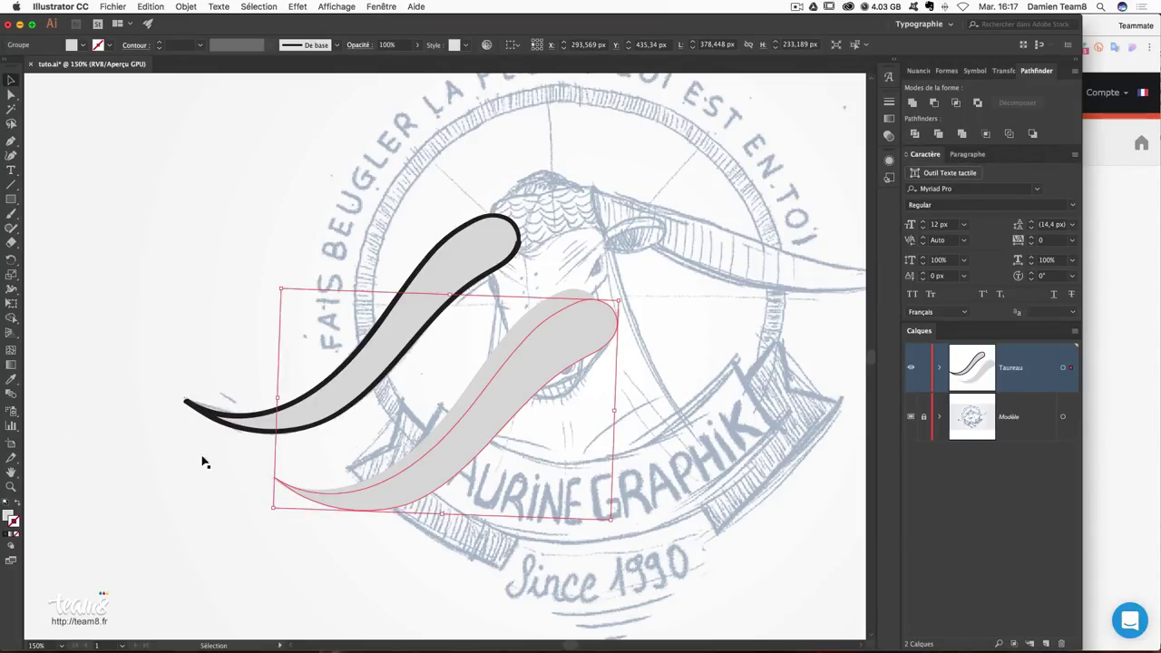
Fill the offset horn copy with the Rouge foncé cercle swatch.
{"action": "left_click", "coordinate": [13, 517]}
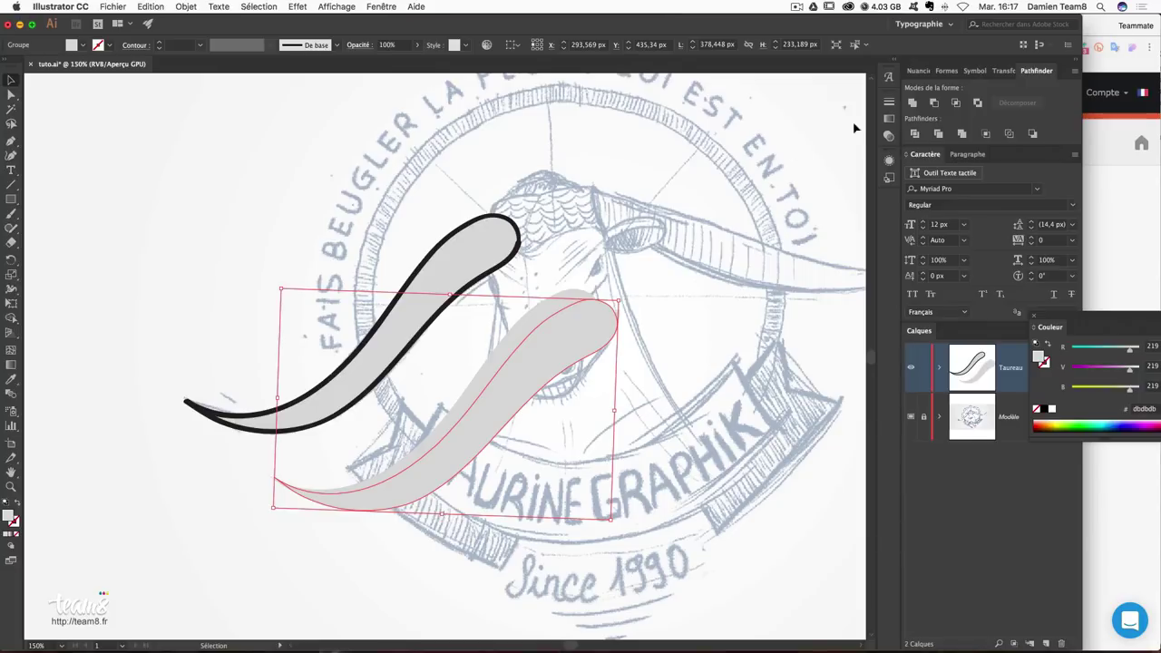
{"action": "left_click", "coordinate": [919, 70]}
{"action": "left_click", "coordinate": [970, 207]}
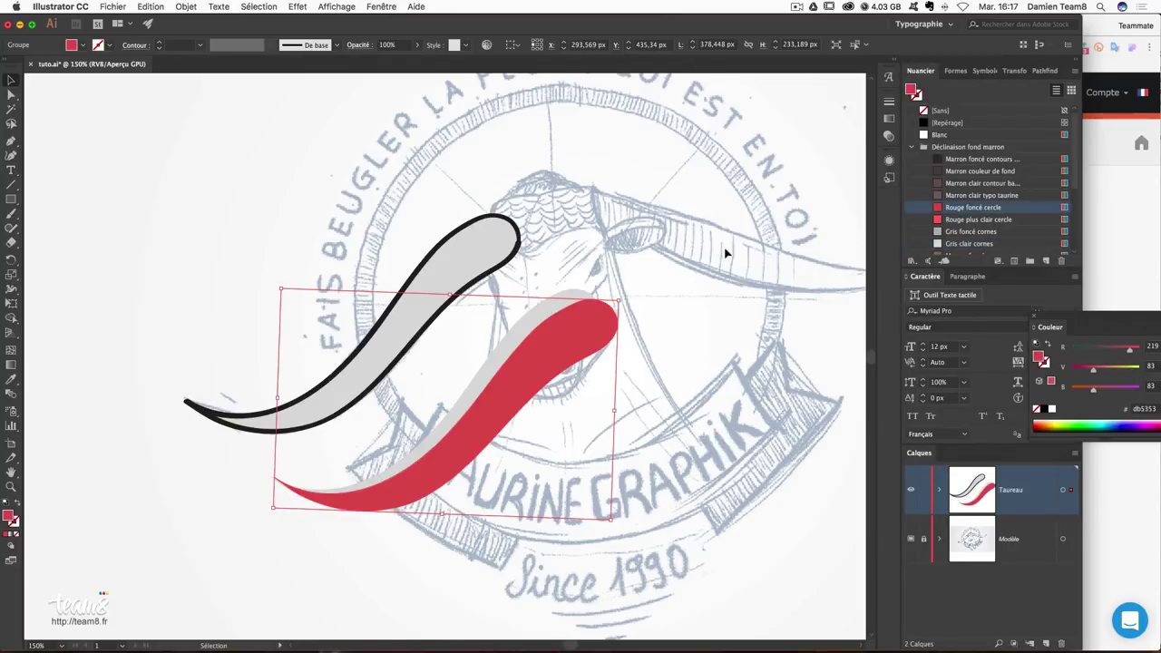
{"action": "left_click", "coordinate": [624, 331]}
Select the red and grey horn shapes together and show the Pathfinder options.
{"action": "left_click", "coordinate": [576, 326]}
{"action": "left_click", "coordinate": [569, 271]}
{"action": "left_click", "coordinate": [575, 329]}
{"action": "left_click", "coordinate": [640, 303]}
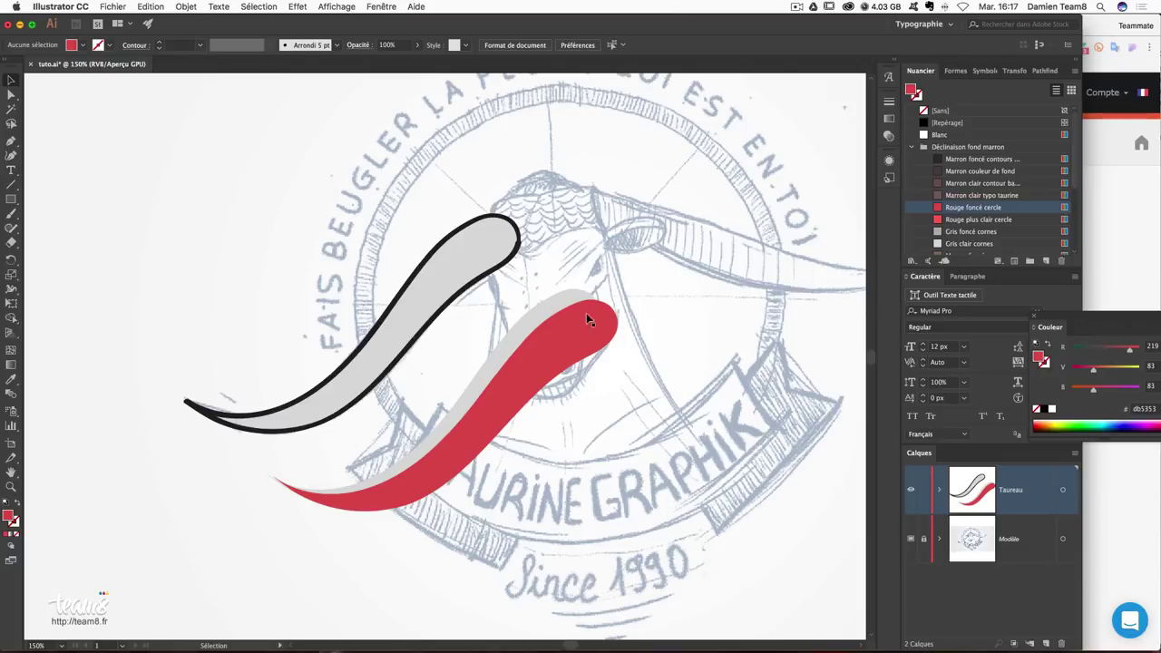
{"action": "left_click", "coordinate": [594, 336]}
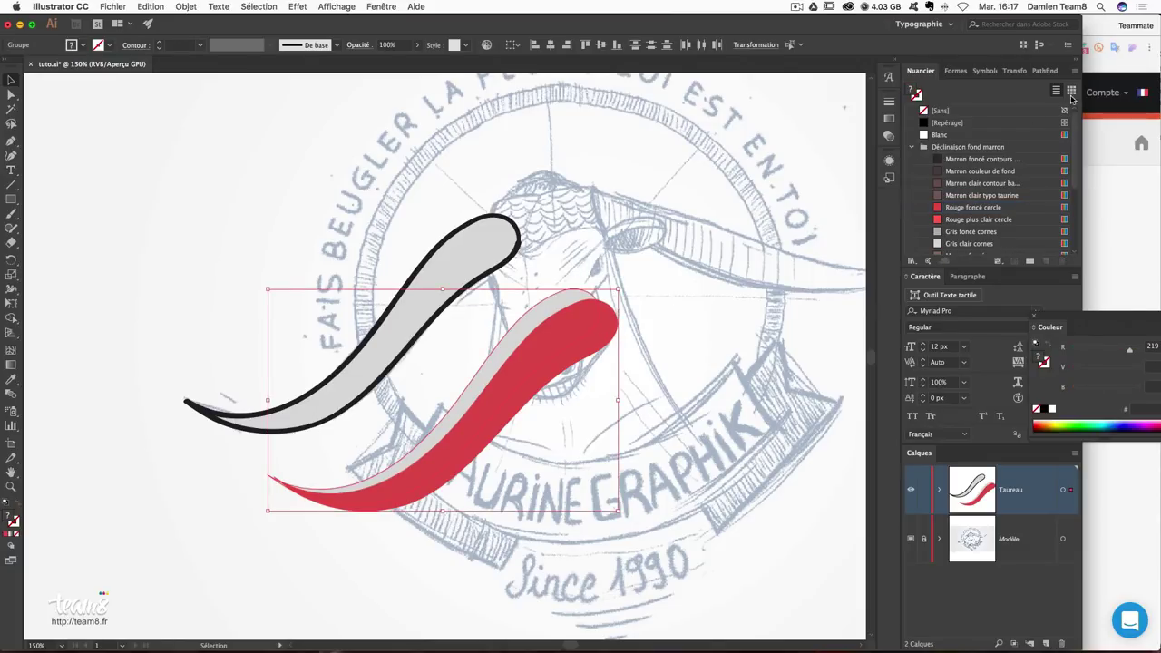
{"action": "left_click", "coordinate": [1043, 71]}
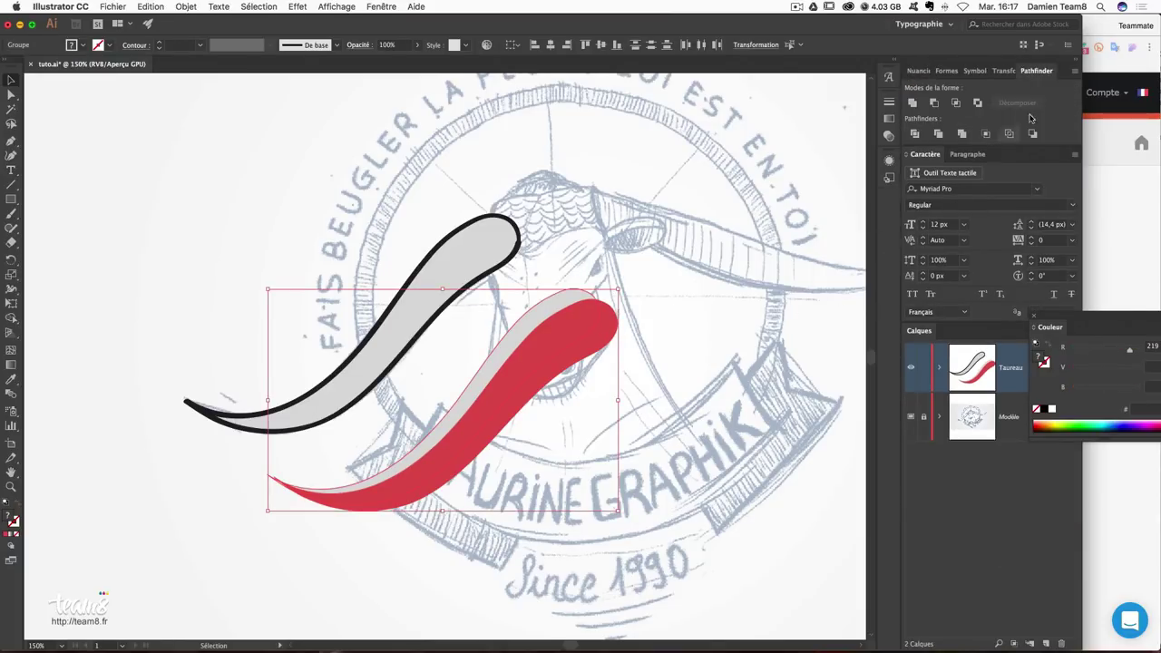
Cut the red shape out of the grey one and delete the grey tip's end point.
{"action": "left_click", "coordinate": [935, 105]}
{"action": "left_click", "coordinate": [704, 194]}
{"action": "key", "text": "ctrl+plus"}
{"action": "key", "text": "ctrl+plus"}
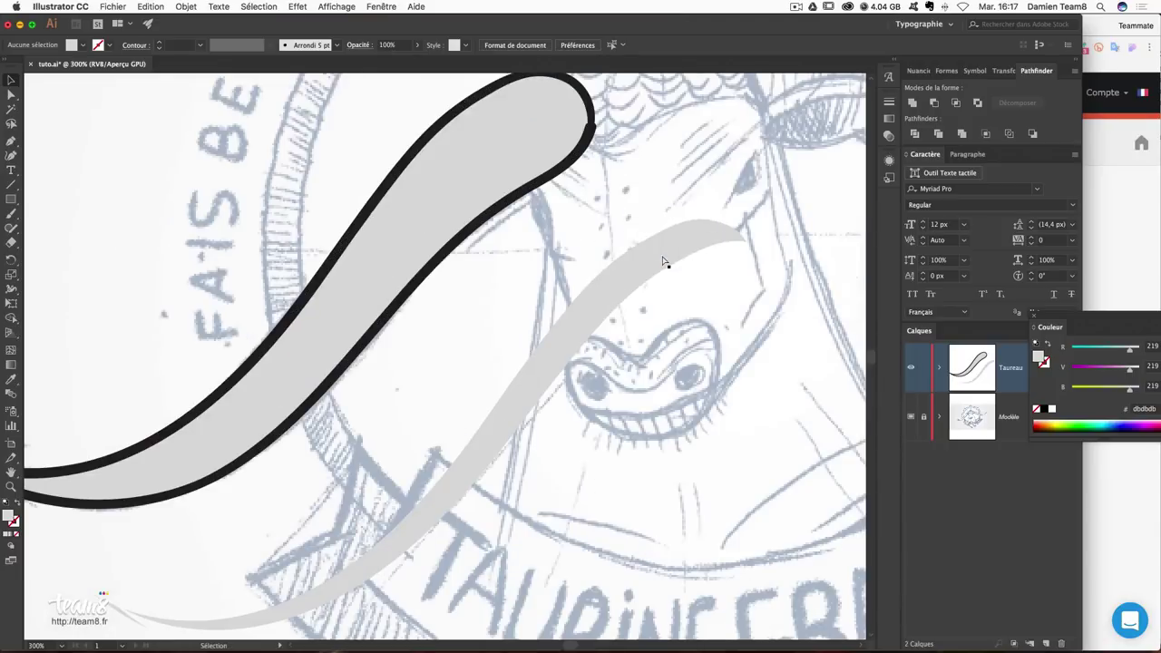
{"action": "left_click_drag", "start_coordinate": [343, 368], "coordinate": [511, 293]}
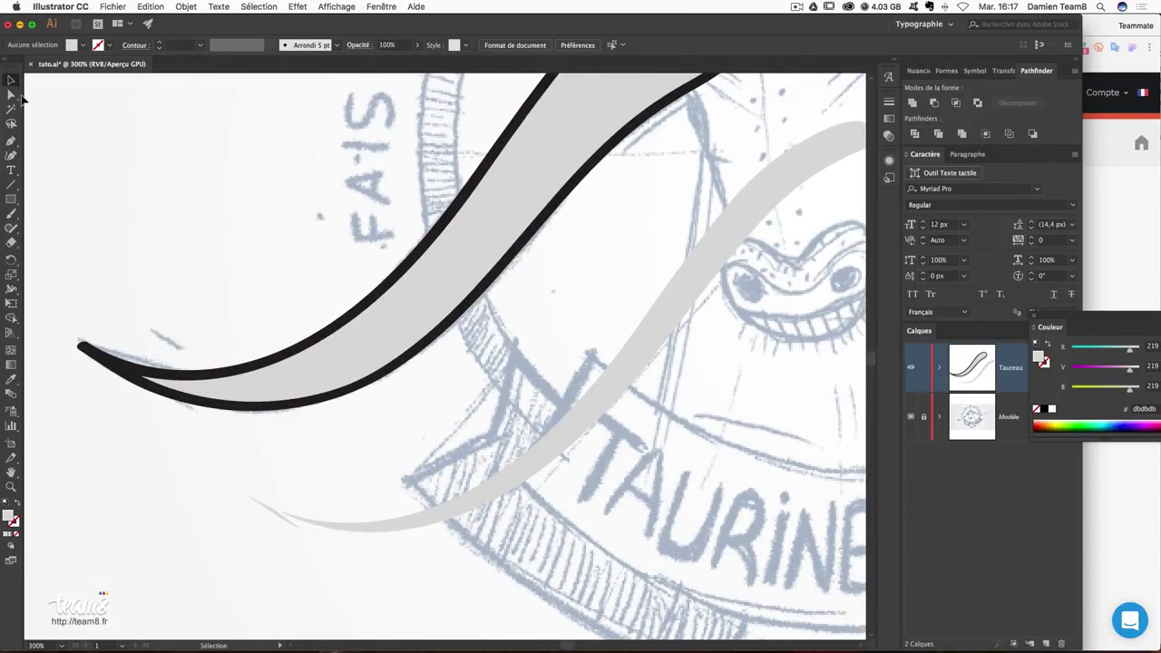
{"action": "left_click", "coordinate": [267, 507]}
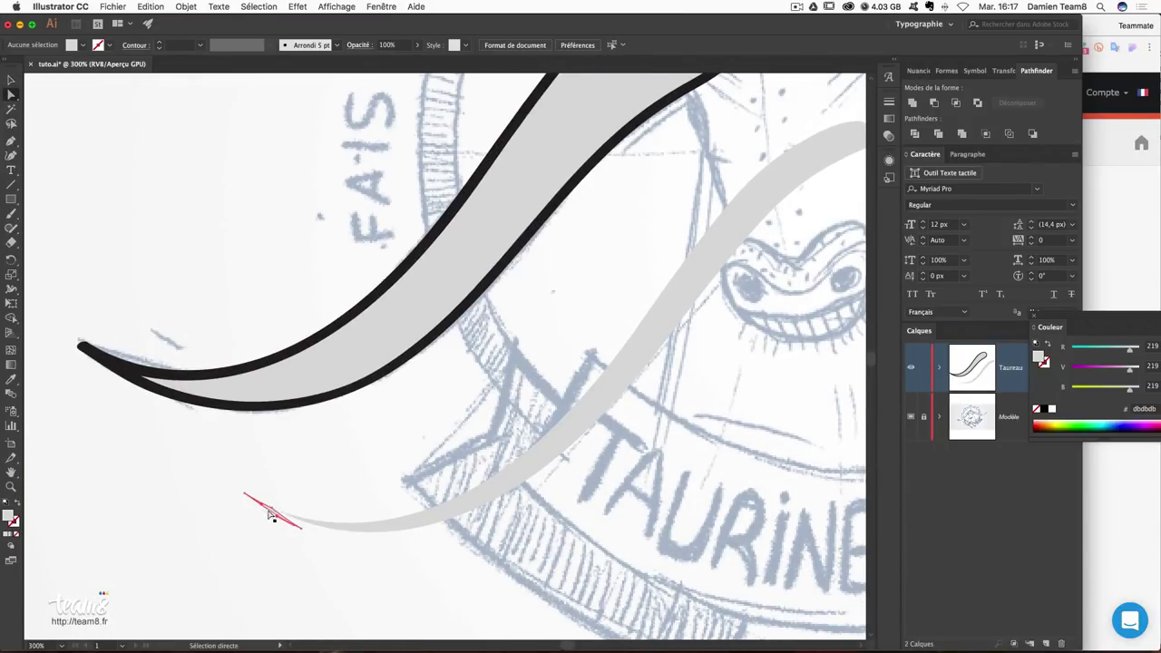
{"action": "key", "text": "Delete"}
{"action": "scroll", "coordinate": [473, 377], "scroll_direction": "up", "scroll_amount": 2}
{"action": "scroll", "coordinate": [473, 377], "scroll_direction": "right", "scroll_amount": 3}
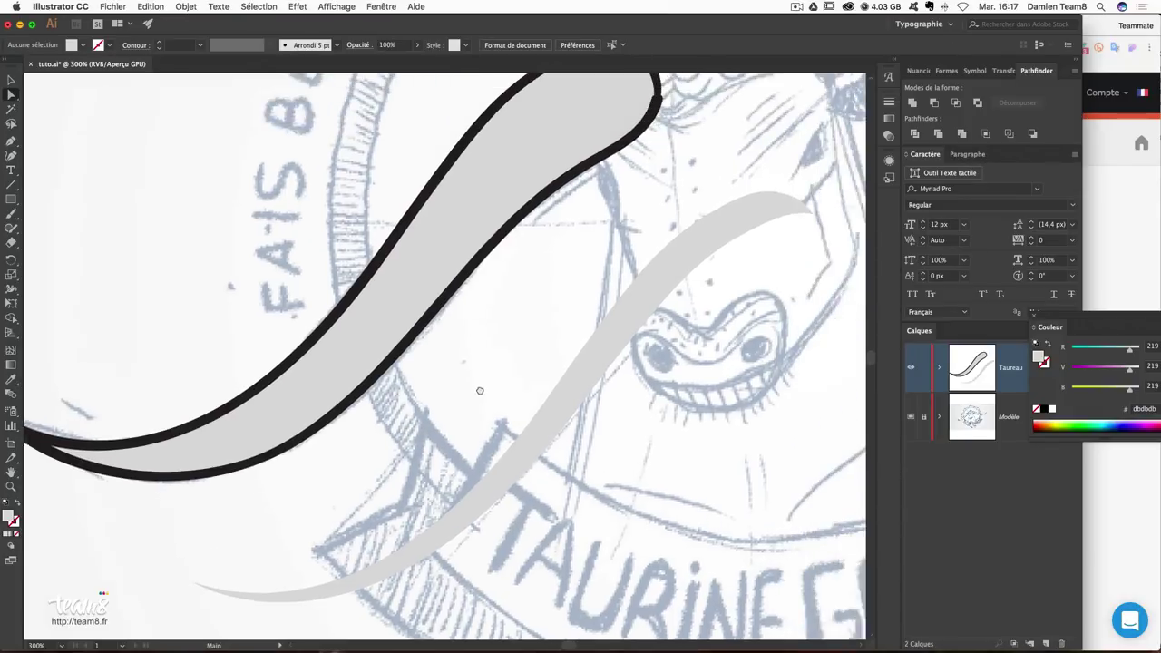
Fill the horn's inner band with Blanc and slide it toward the upper edge as a highlight.
{"action": "left_click", "coordinate": [371, 266]}
{"action": "scroll", "coordinate": [370, 266], "scroll_direction": "up", "scroll_amount": 3}
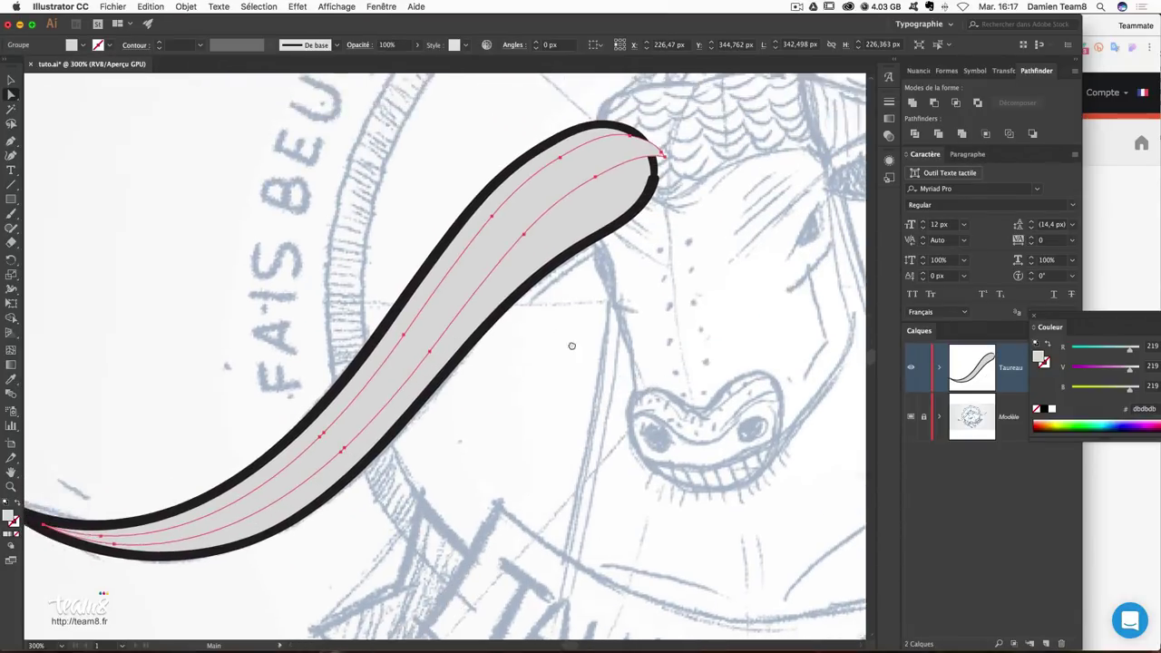
{"action": "scroll", "coordinate": [370, 266], "scroll_direction": "left", "scroll_amount": 3}
{"action": "left_click", "coordinate": [921, 70]}
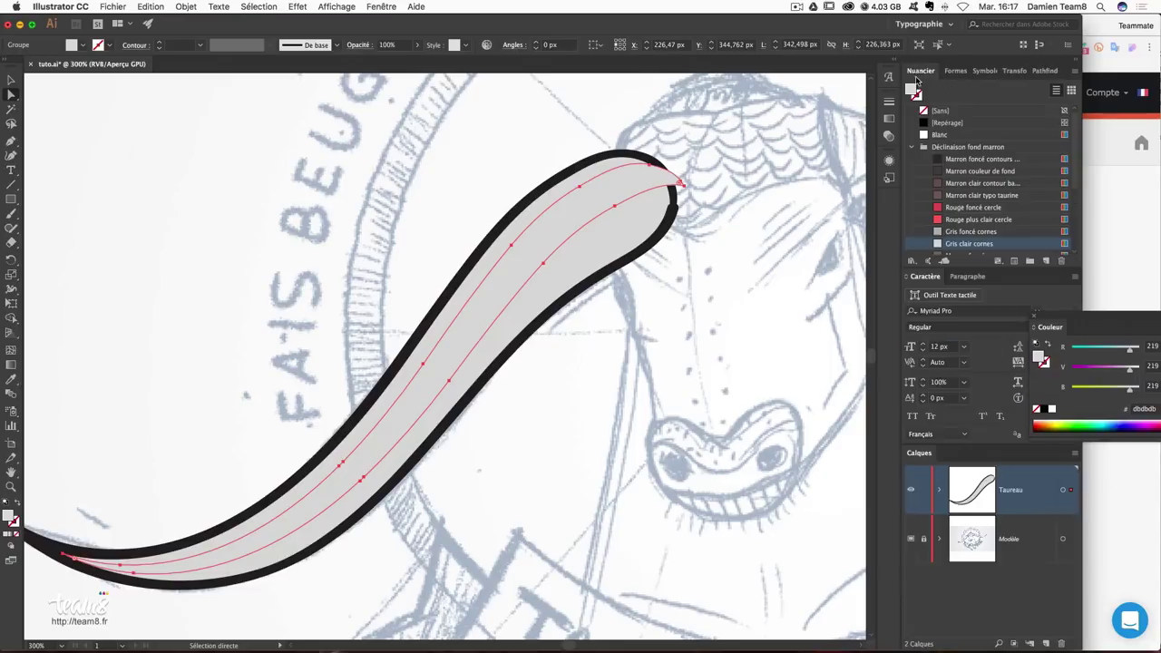
{"action": "left_click", "coordinate": [939, 136]}
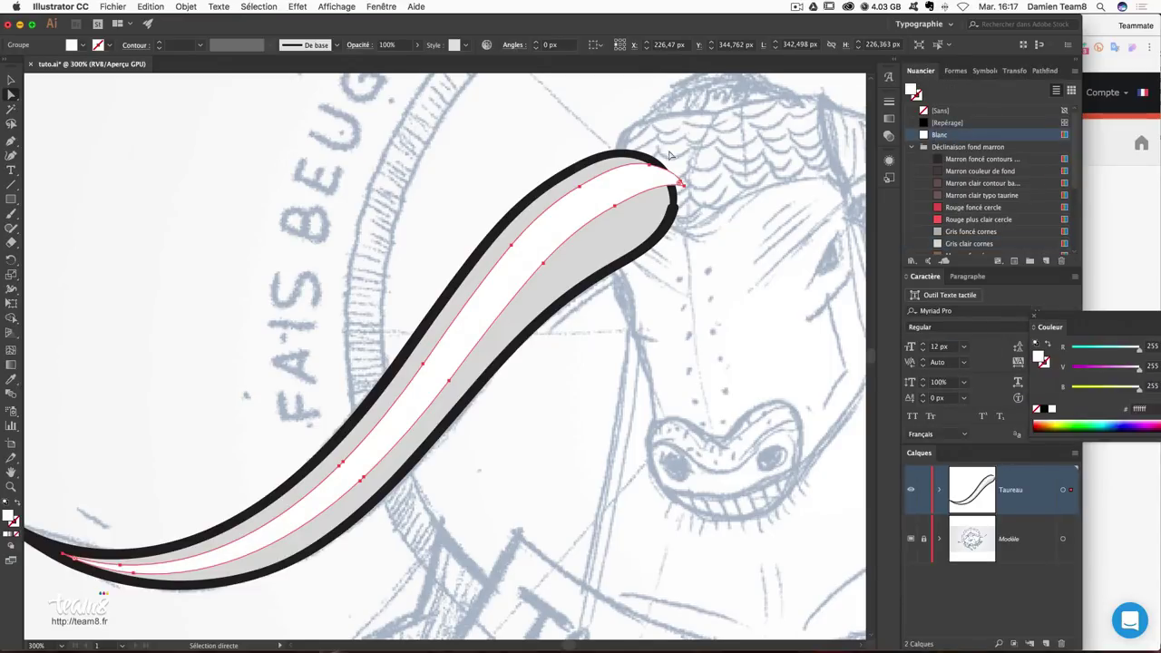
{"action": "left_click_drag", "start_coordinate": [627, 186], "coordinate": [614, 175]}
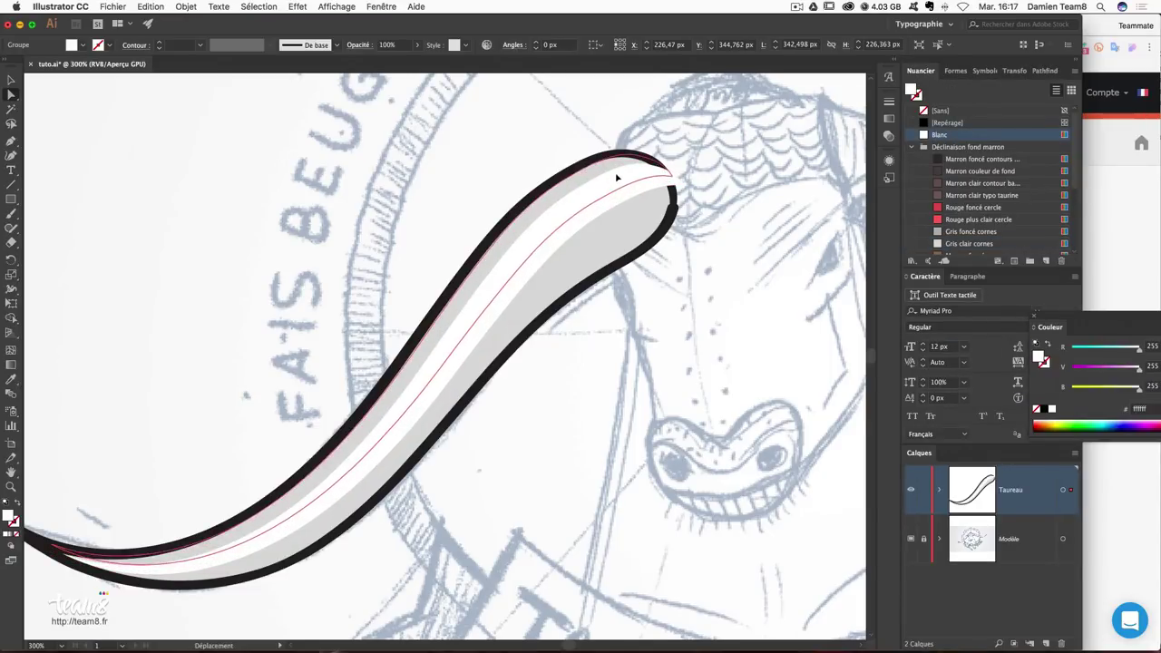
{"action": "left_click_drag", "start_coordinate": [533, 275], "coordinate": [572, 263]}
{"action": "left_click_drag", "start_coordinate": [440, 380], "coordinate": [439, 379]}
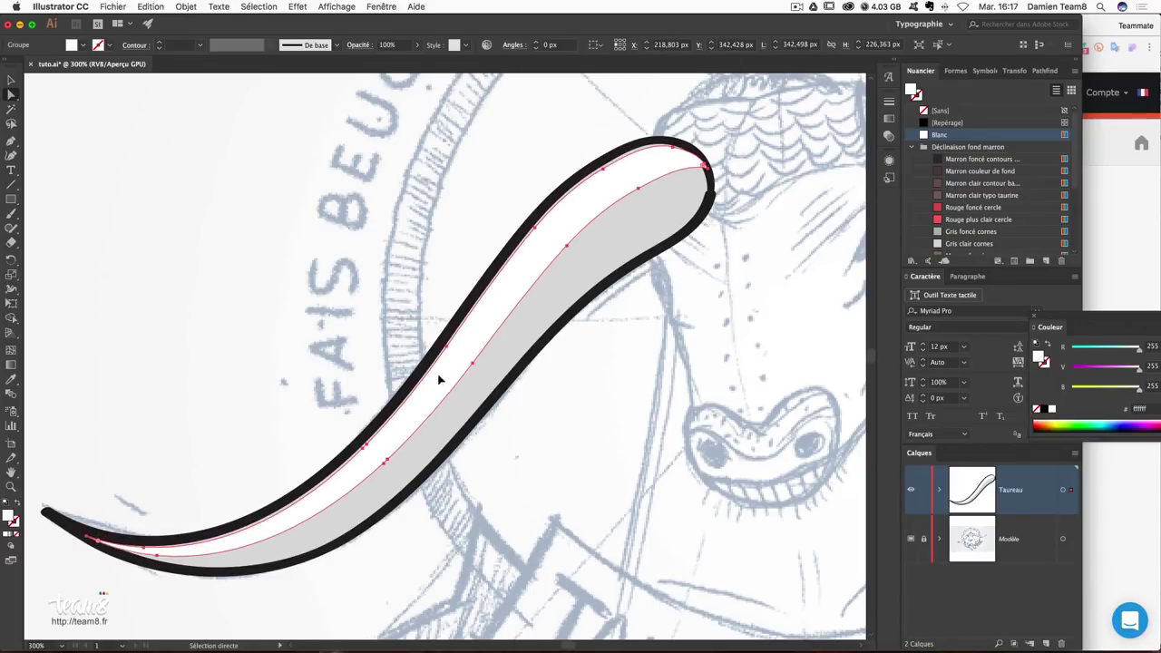
{"action": "left_click", "coordinate": [606, 375]}
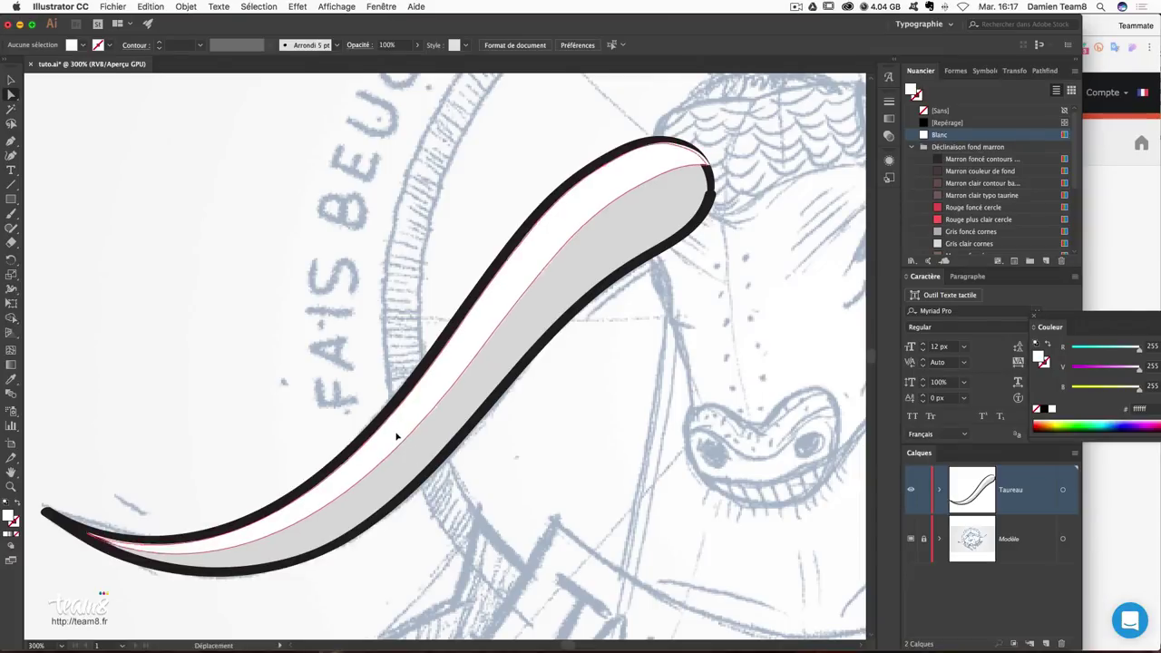
{"action": "left_click", "coordinate": [404, 436]}
{"action": "left_click", "coordinate": [586, 393]}
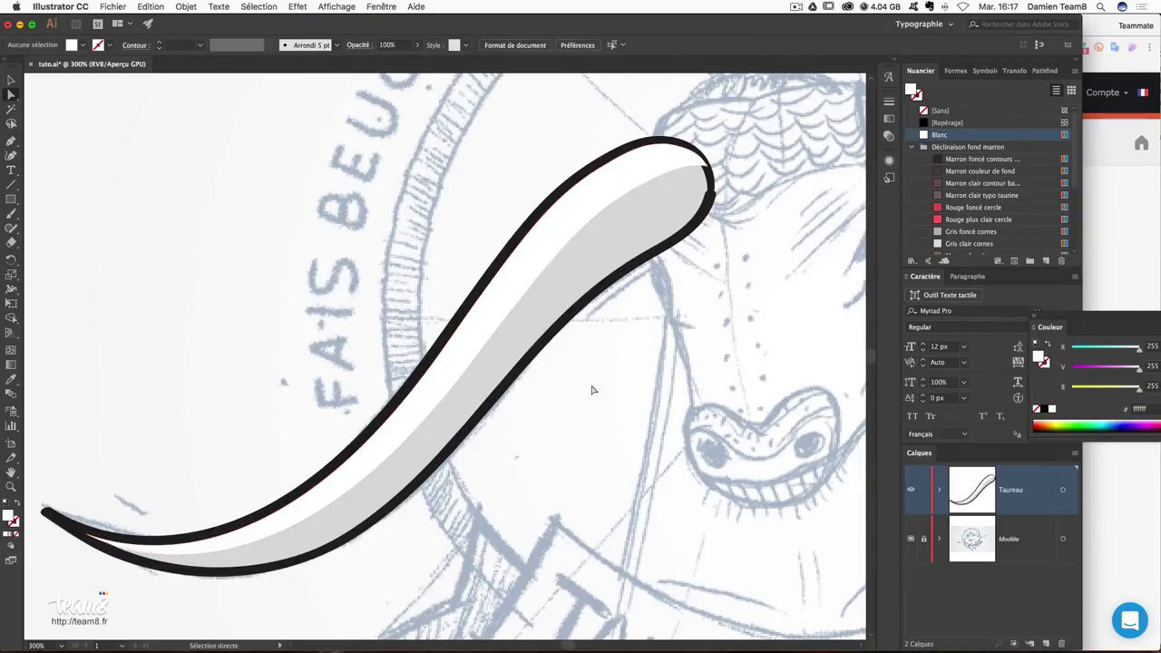
{"action": "scroll", "coordinate": [742, 231], "scroll_direction": "up", "scroll_amount": 2}
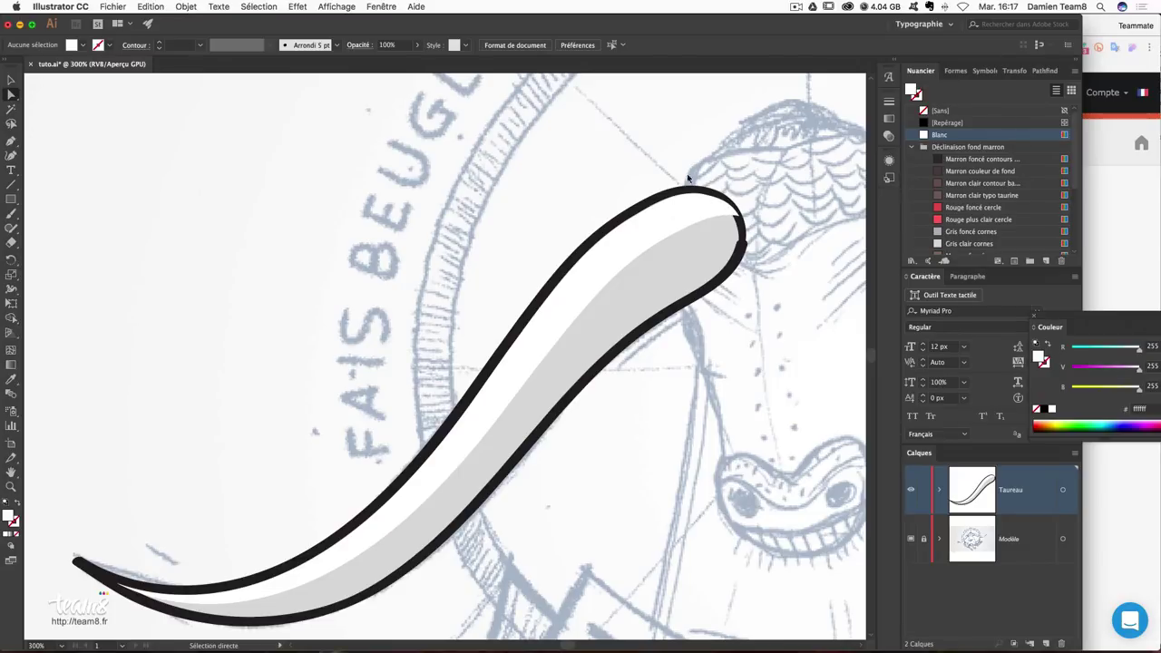
Copy the horn down-right and expand the copy's appearance into plain shapes.
{"action": "scroll", "coordinate": [744, 327], "scroll_direction": "down", "scroll_amount": 1}
{"action": "scroll", "coordinate": [744, 327], "scroll_direction": "down", "scroll_amount": 4}
{"action": "left_click_drag", "start_coordinate": [552, 252], "coordinate": [676, 453]}
{"action": "scroll", "coordinate": [613, 321], "scroll_direction": "down", "scroll_amount": 3}
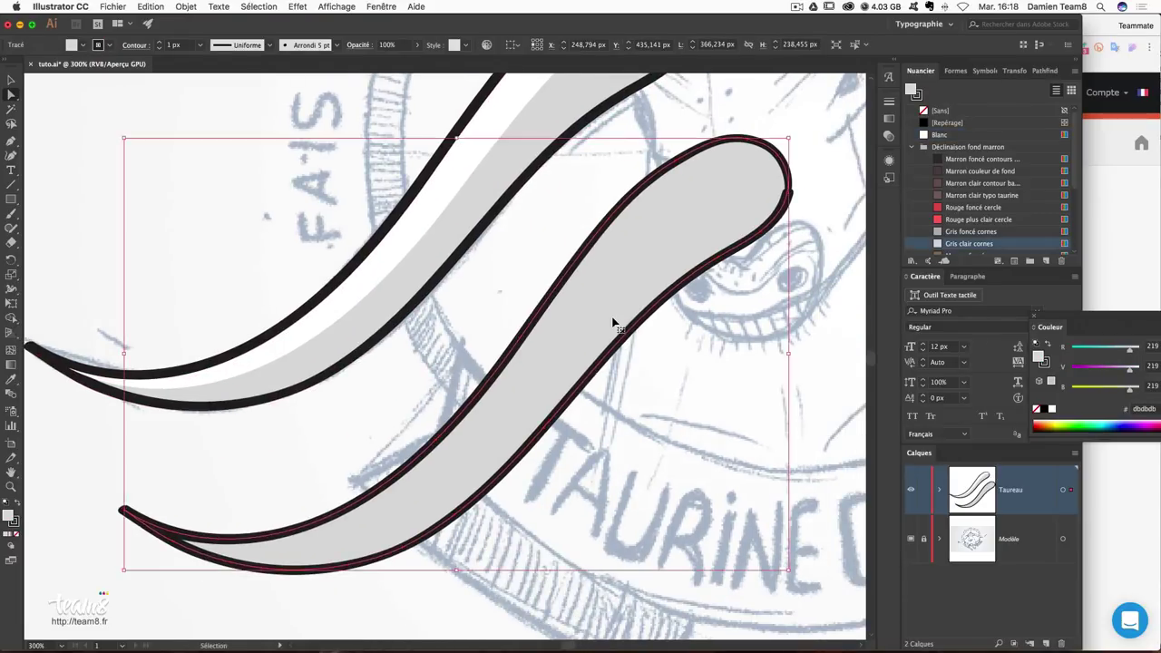
{"action": "left_click", "coordinate": [566, 309]}
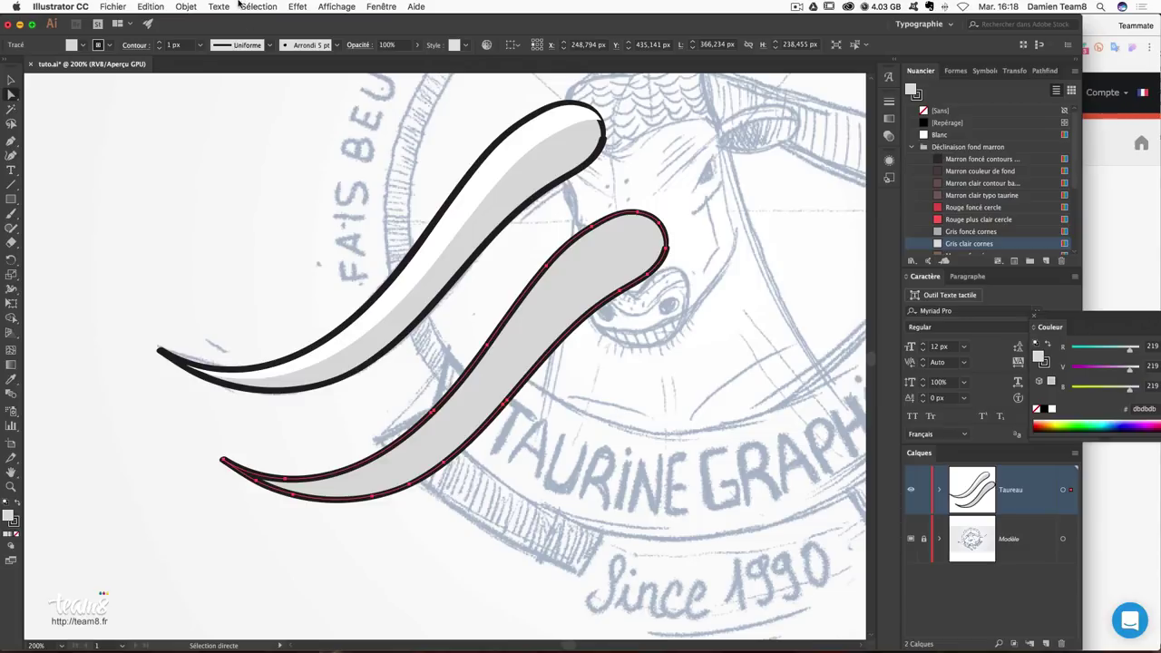
{"action": "left_click", "coordinate": [186, 6]}
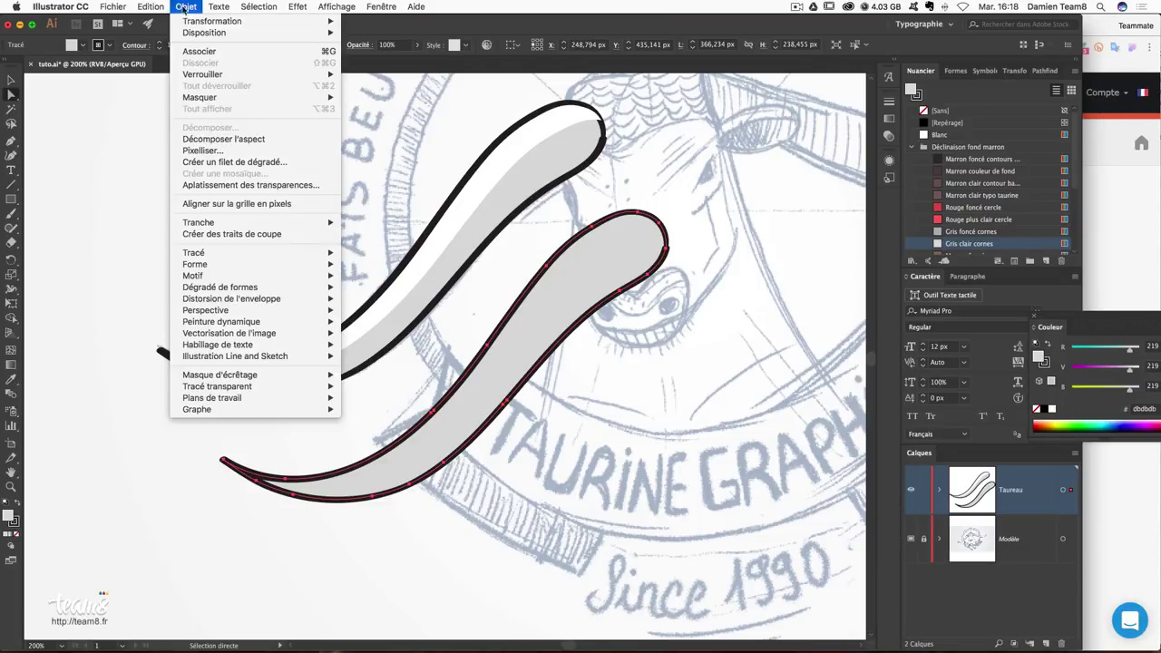
{"action": "left_click", "coordinate": [226, 137]}
Duplicate the plain grey horn copy slightly offset.
{"action": "left_click_drag", "start_coordinate": [676, 512], "coordinate": [120, 191]}
{"action": "key", "text": "ctrl+z"}
{"action": "key", "text": "ctrl+shift+z"}
{"action": "left_click", "coordinate": [272, 236]}
{"action": "left_click", "coordinate": [11, 81]}
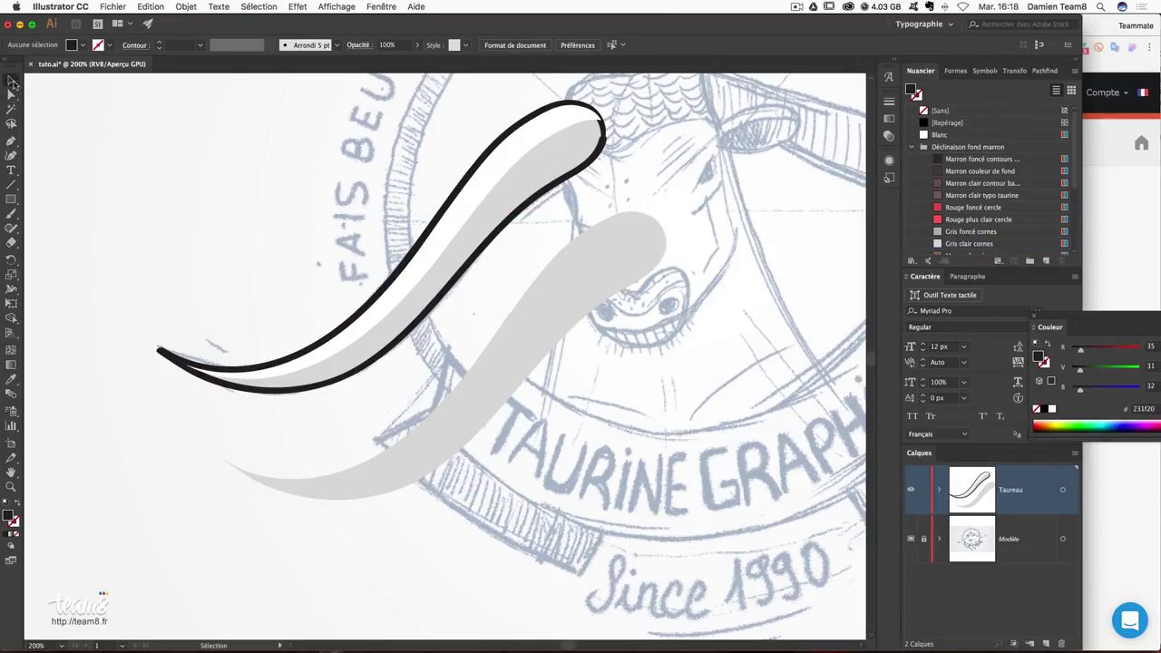
{"action": "mouse_move", "coordinate": [617, 301]}
{"action": "left_mouse_down"}
{"action": "mouse_move", "coordinate": [597, 276]}
{"action": "mouse_move", "coordinate": [609, 298]}
{"action": "left_mouse_up"}
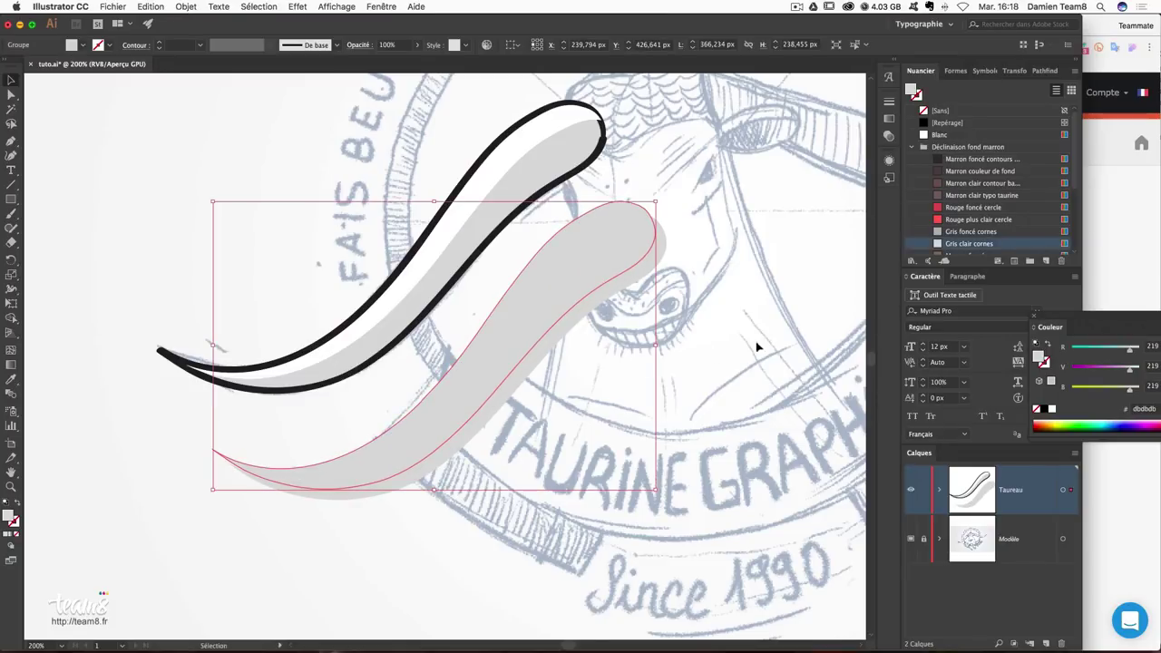
Colour the top copy Rouge foncé cercle, enlarge it, and subtract it with Minus Front.
{"action": "left_click", "coordinate": [971, 207]}
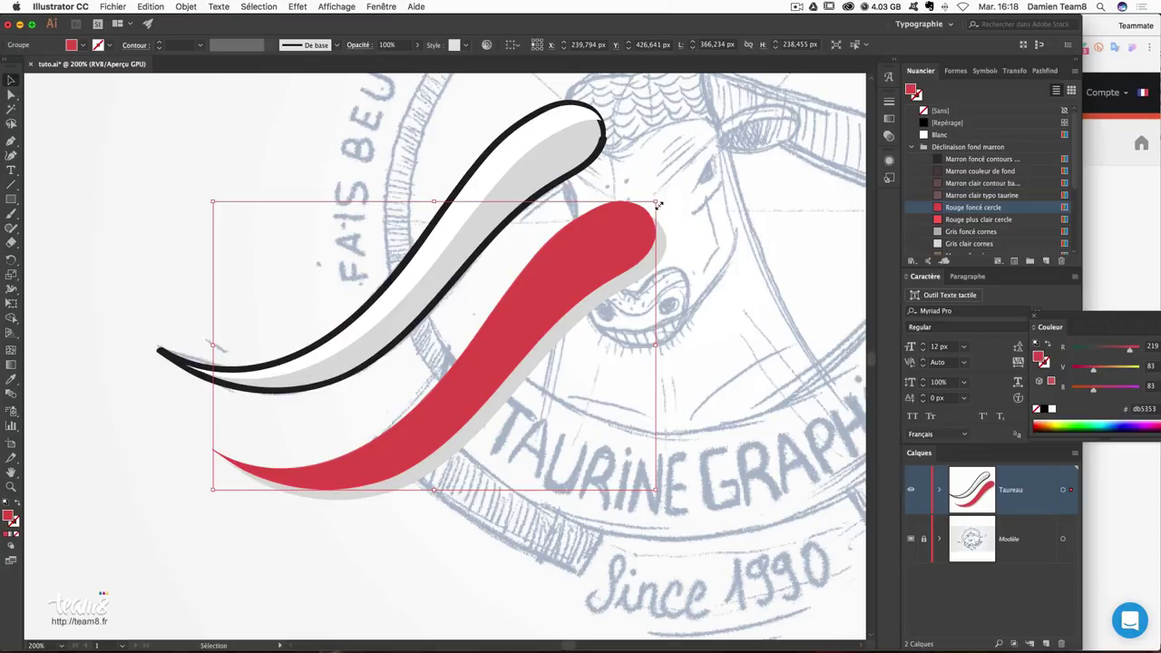
{"action": "left_click_drag", "start_coordinate": [215, 490], "coordinate": [200, 497]}
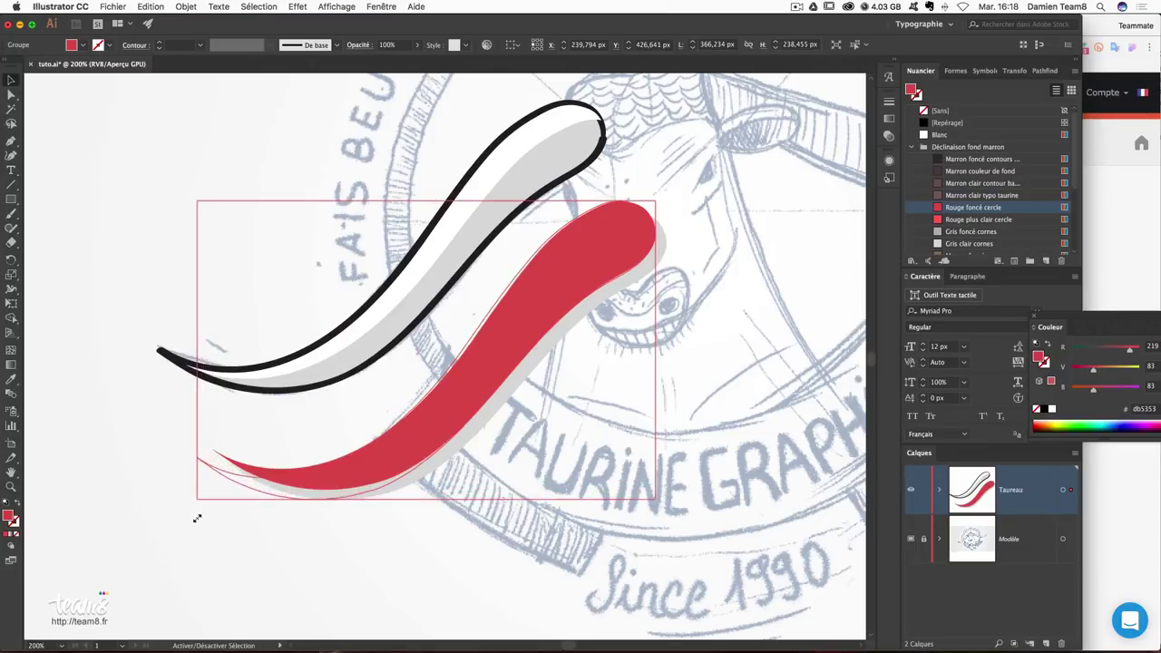
{"action": "left_click_drag", "start_coordinate": [499, 359], "coordinate": [495, 370]}
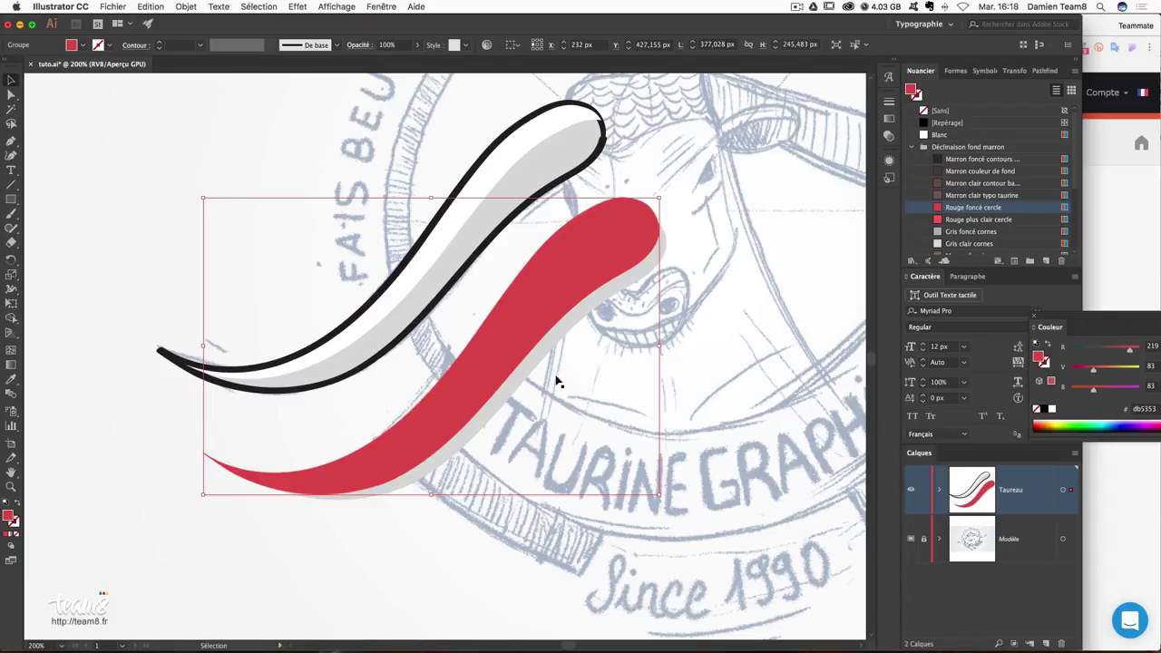
{"action": "left_click", "coordinate": [691, 334]}
{"action": "left_click", "coordinate": [579, 343]}
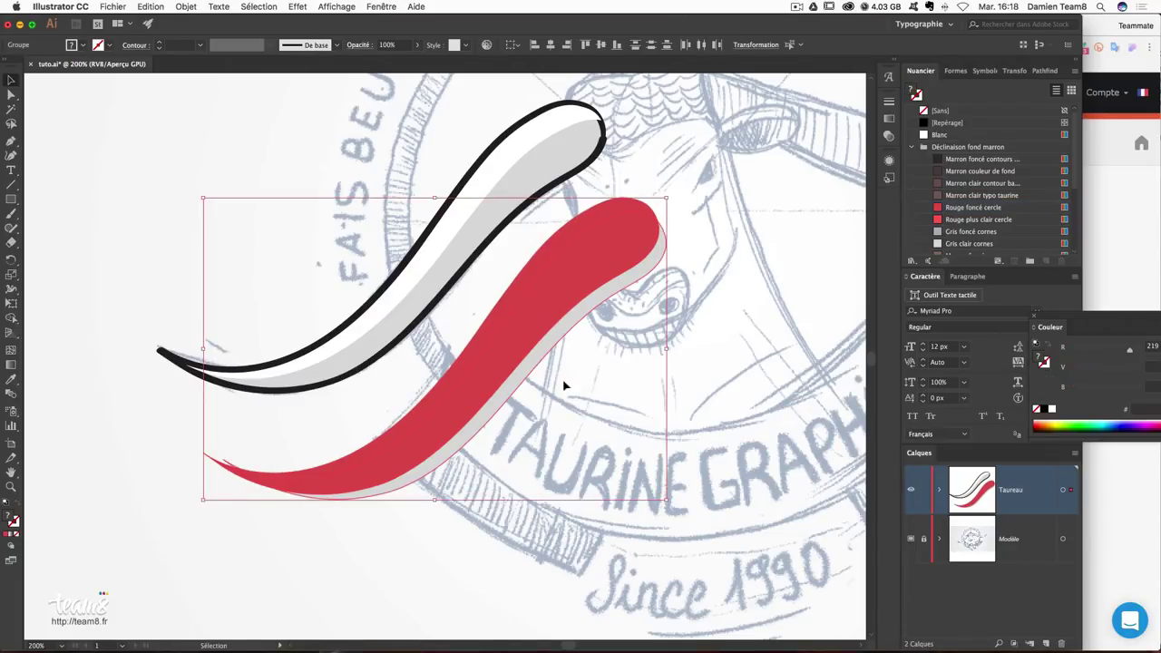
{"action": "left_click", "coordinate": [1040, 70]}
{"action": "left_click", "coordinate": [935, 103]}
Delete the small leftover fragment at the lower left.
{"action": "left_click", "coordinate": [18, 102]}
{"action": "left_click_drag", "start_coordinate": [169, 390], "coordinate": [257, 487]}
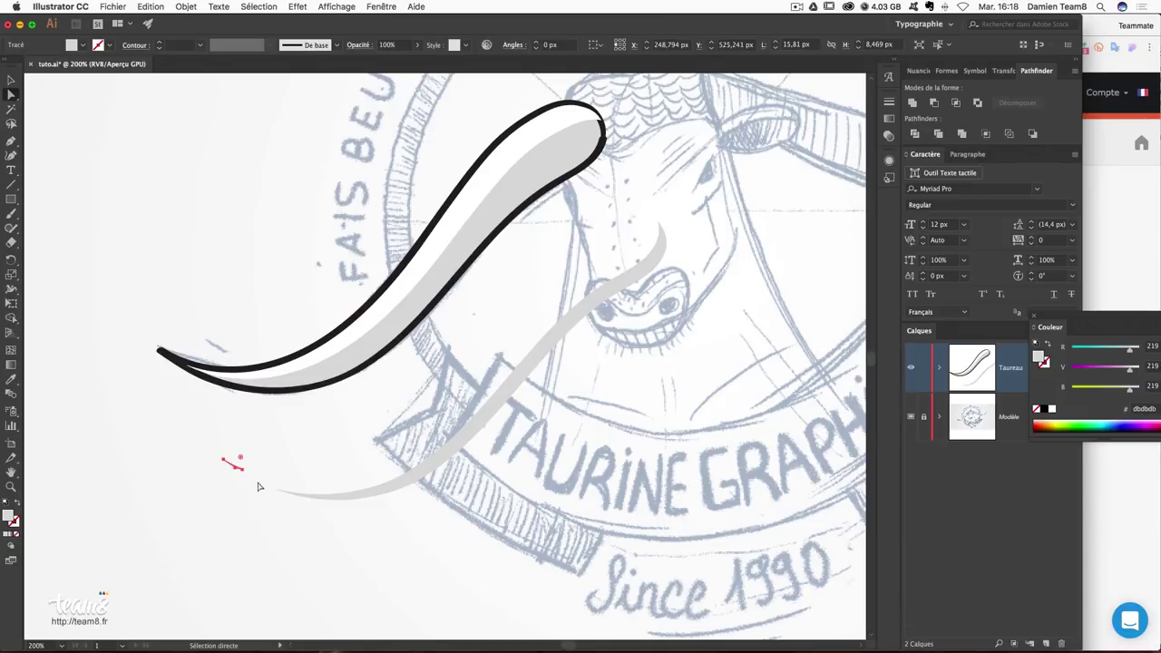
{"action": "key", "text": "Delete"}
{"action": "left_click", "coordinate": [11, 80]}
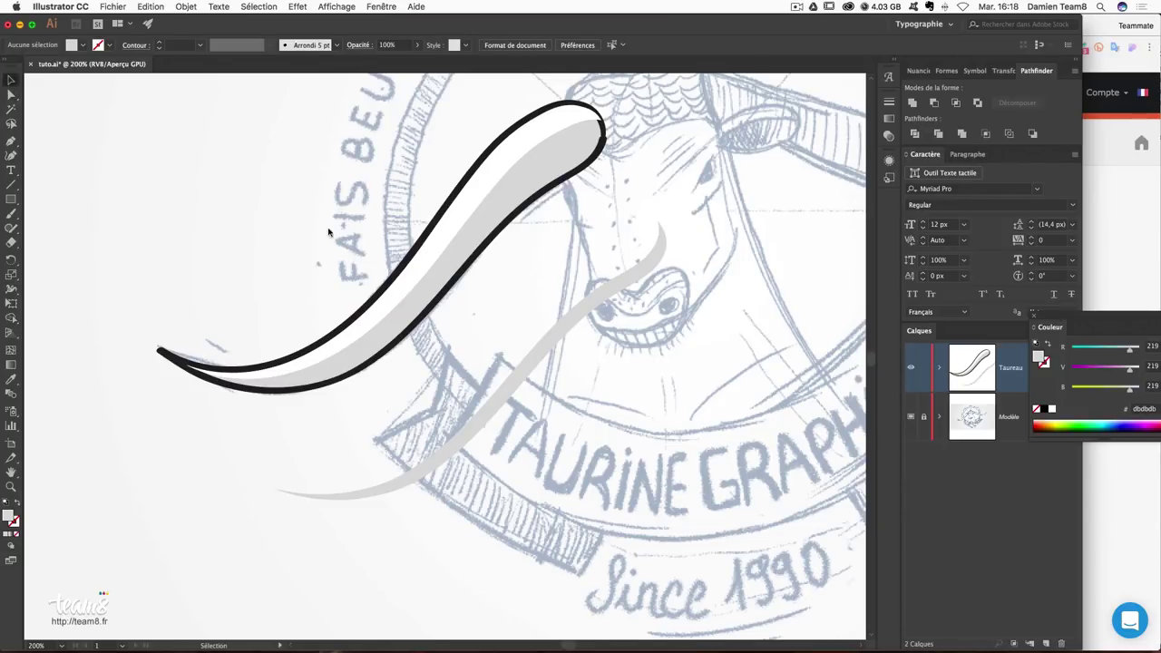
Fill the crescent with Gris foncé cornes and fit it along the horn's lower edge.
{"action": "left_click_drag", "start_coordinate": [515, 381], "coordinate": [505, 286]}
{"action": "left_click", "coordinate": [920, 70]}
{"action": "left_click", "coordinate": [967, 232]}
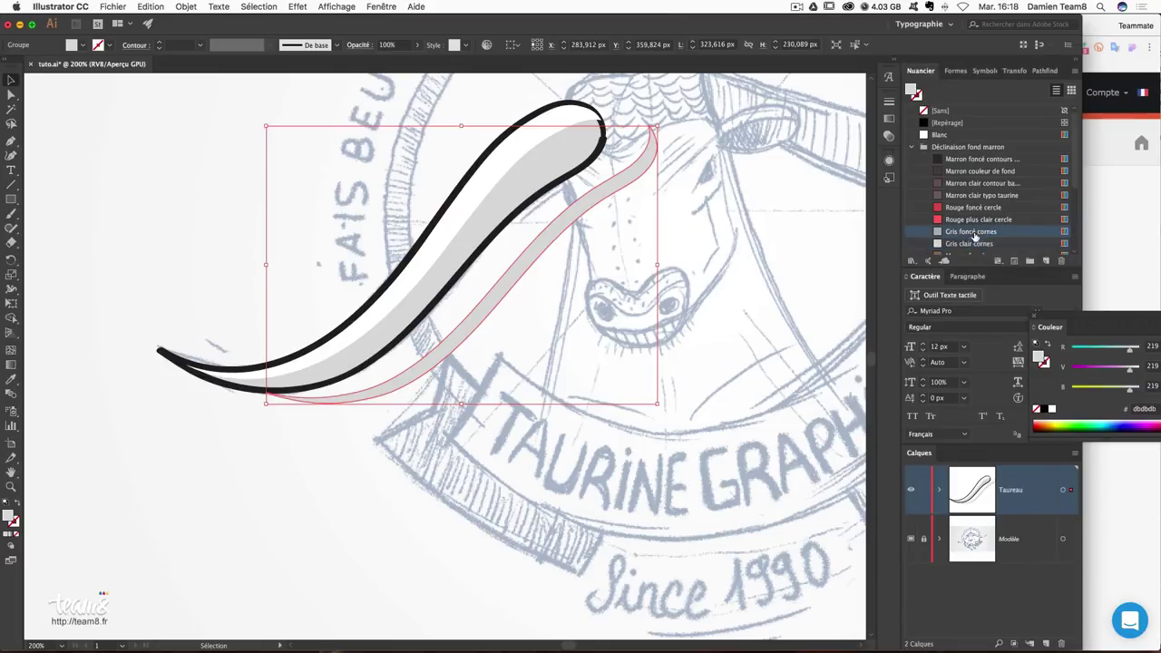
{"action": "left_click_drag", "start_coordinate": [635, 178], "coordinate": [582, 159]}
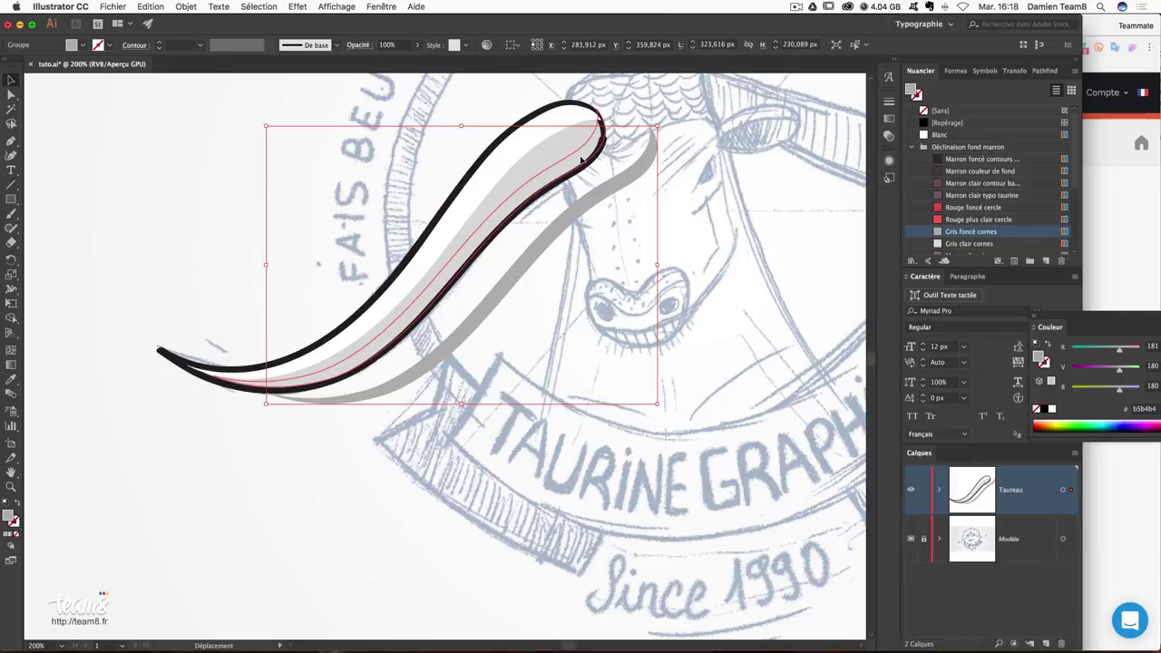
{"action": "left_click", "coordinate": [676, 227]}
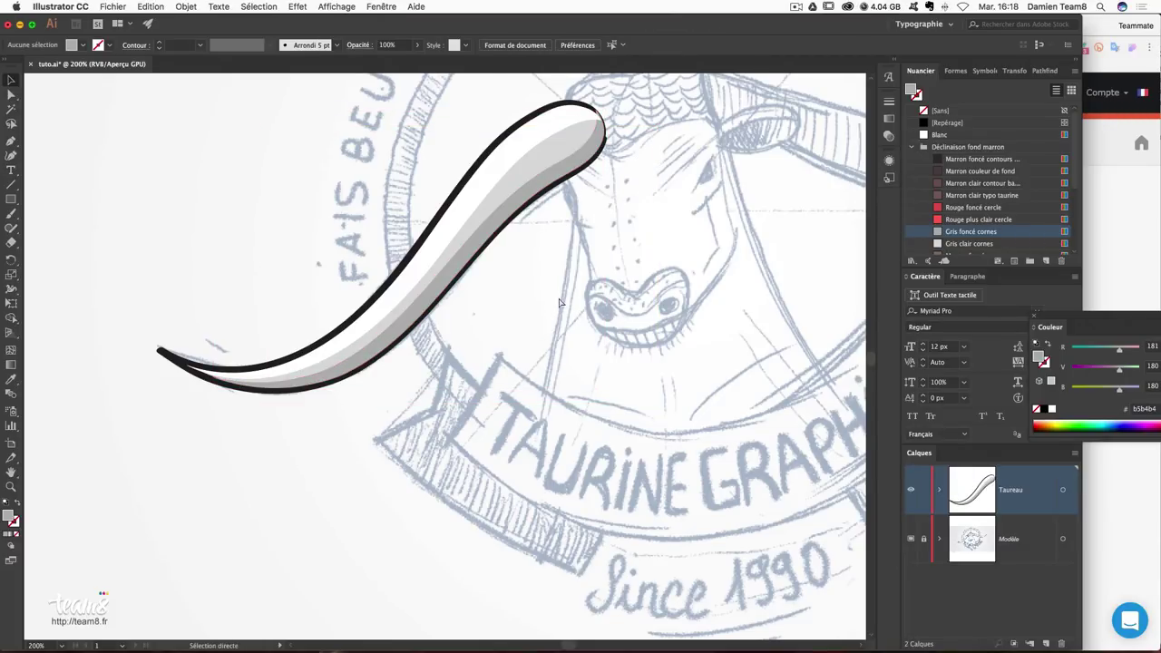
{"action": "key", "text": "super+plus"}
{"action": "key", "text": "super+plus"}
{"action": "key", "text": "super+plus"}
{"action": "mouse_move", "coordinate": [560, 303]}
{"action": "left_mouse_down"}
{"action": "mouse_move", "coordinate": [568, 412]}
{"action": "mouse_move", "coordinate": [858, 400]}
{"action": "left_mouse_up"}
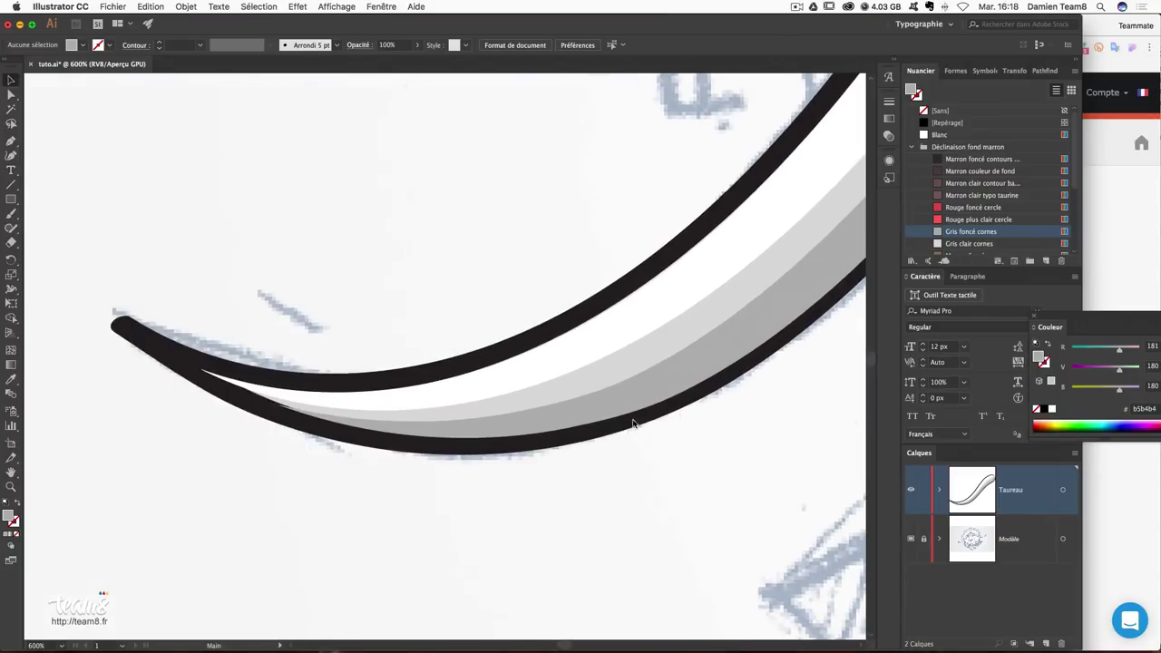
Select the left horn's group, entering and leaving isolation mode, then deselect it.
{"action": "left_click", "coordinate": [375, 427]}
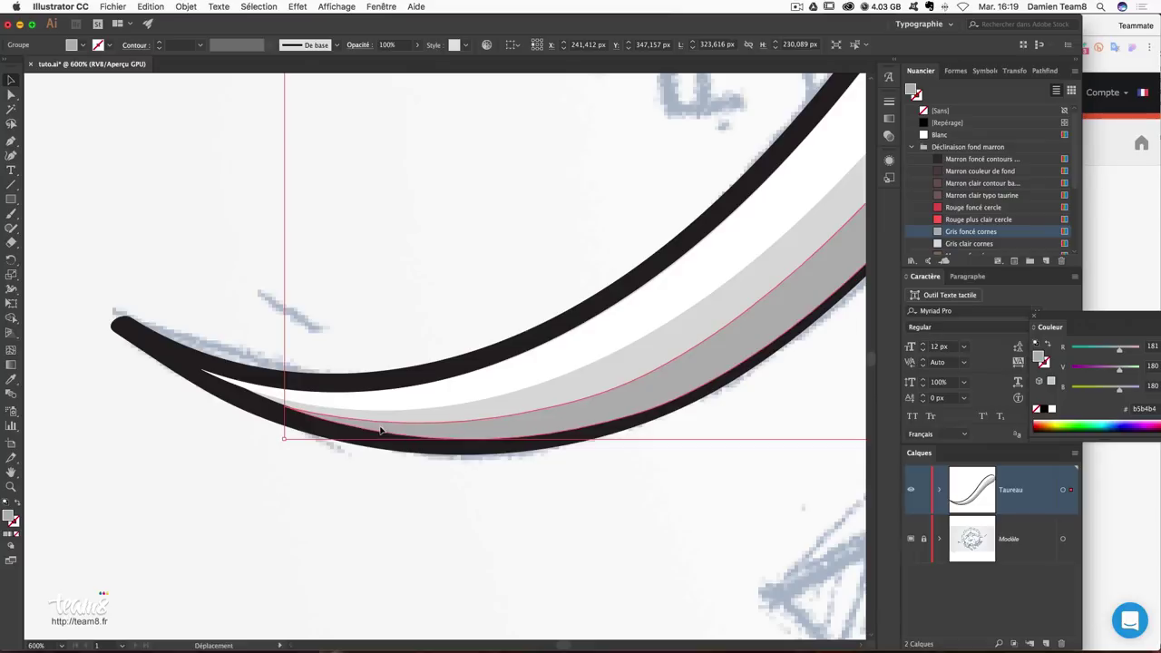
{"action": "double_click", "coordinate": [382, 430]}
{"action": "double_click", "coordinate": [375, 451]}
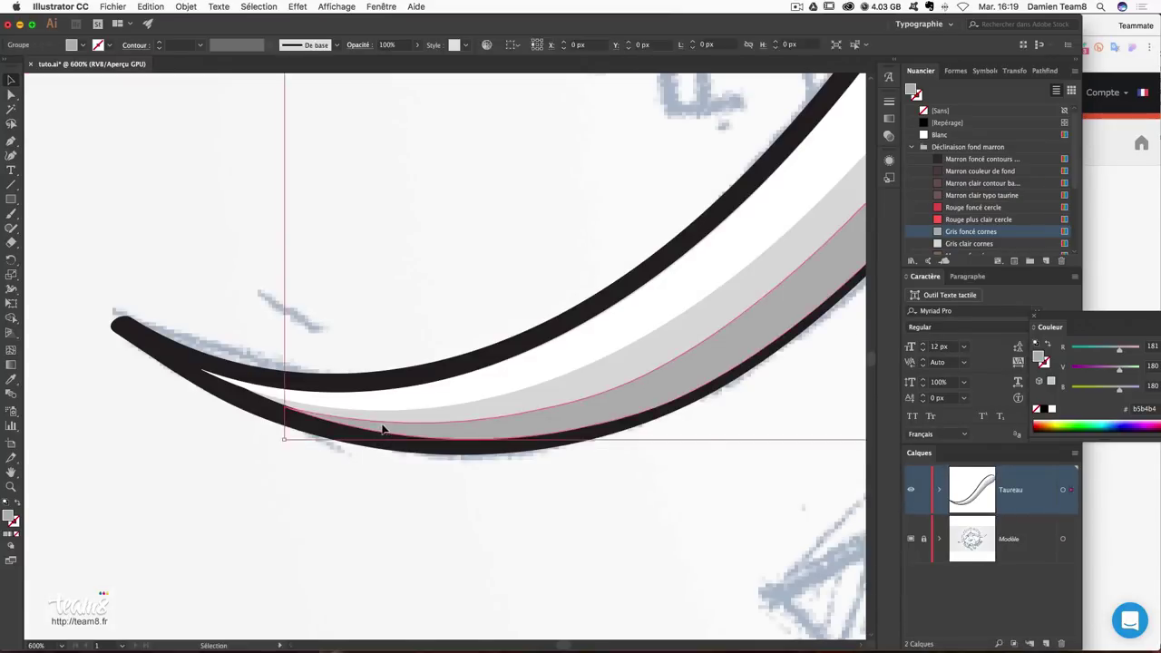
{"action": "double_click", "coordinate": [383, 434]}
{"action": "double_click", "coordinate": [377, 459]}
{"action": "left_click", "coordinate": [385, 430]}
{"action": "left_click", "coordinate": [397, 473]}
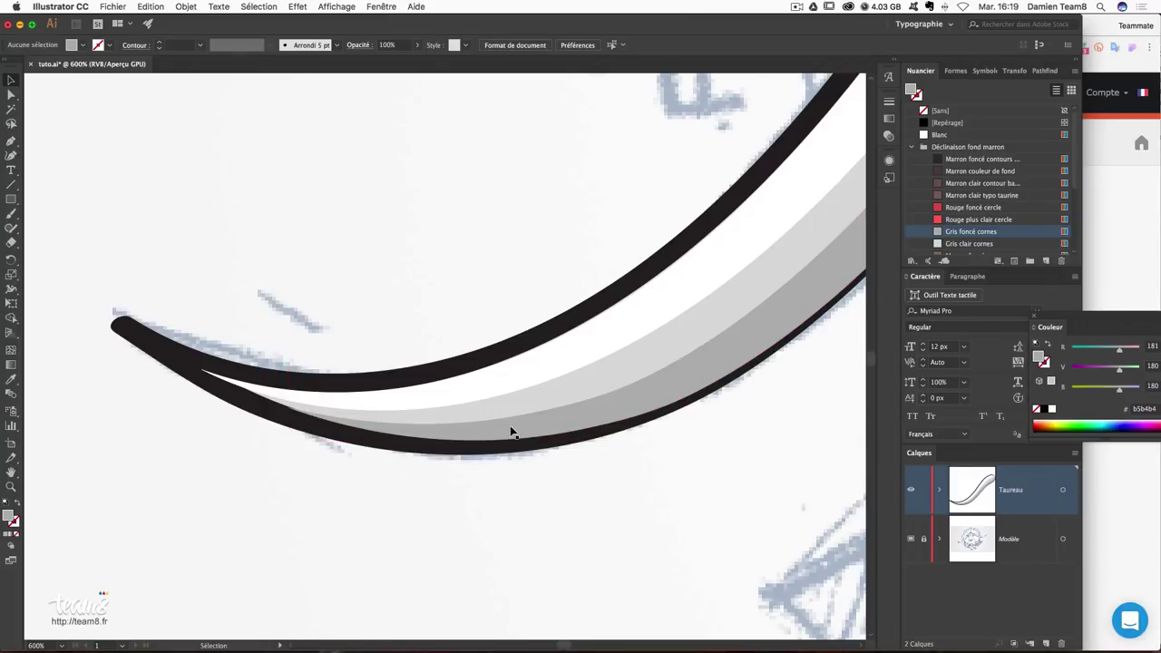
Shrink the horn's grey shading group slightly and nudge it a few pixels left.
{"action": "left_click_drag", "start_coordinate": [629, 378], "coordinate": [456, 465]}
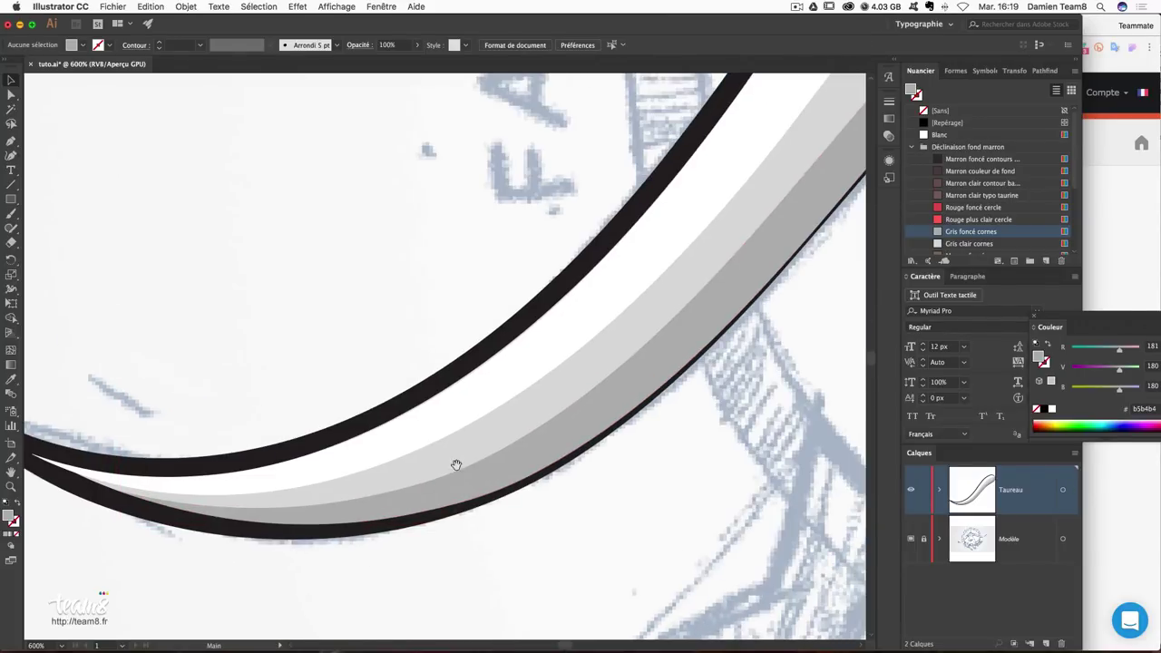
{"action": "key", "text": "ctrl+minus"}
{"action": "key", "text": "ctrl+minus"}
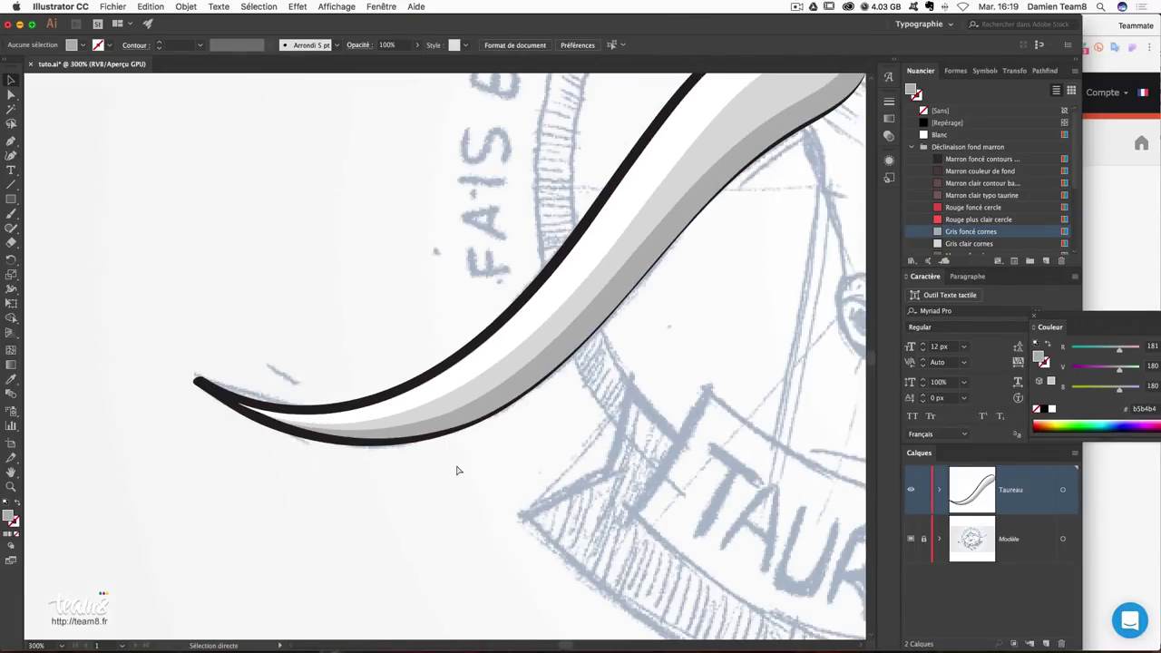
{"action": "scroll", "coordinate": [653, 354], "scroll_direction": "up", "scroll_amount": 5}
{"action": "scroll", "coordinate": [653, 354], "scroll_direction": "right", "scroll_amount": 5}
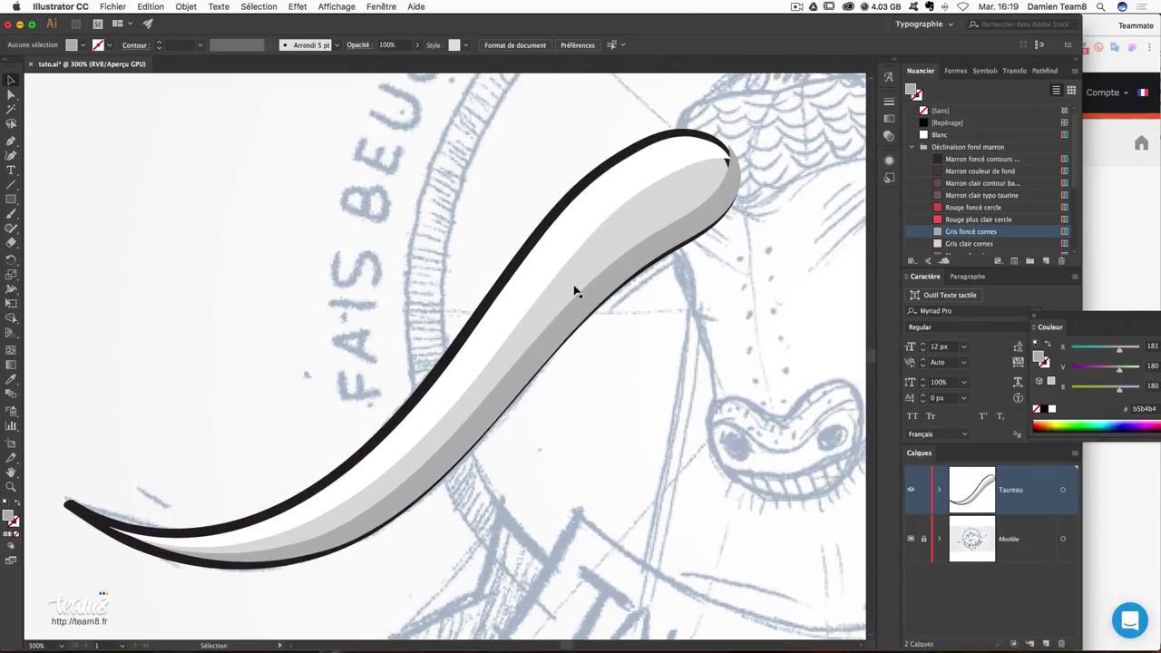
{"action": "left_click", "coordinate": [586, 313]}
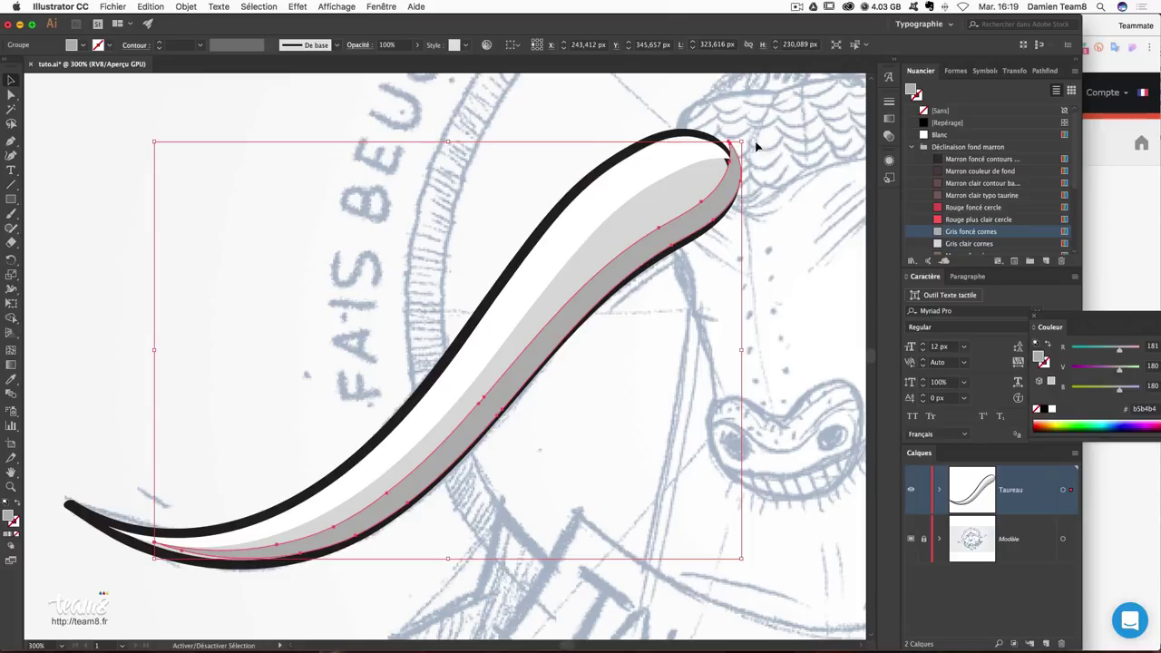
{"action": "left_click_drag", "start_coordinate": [742, 143], "coordinate": [737, 145]}
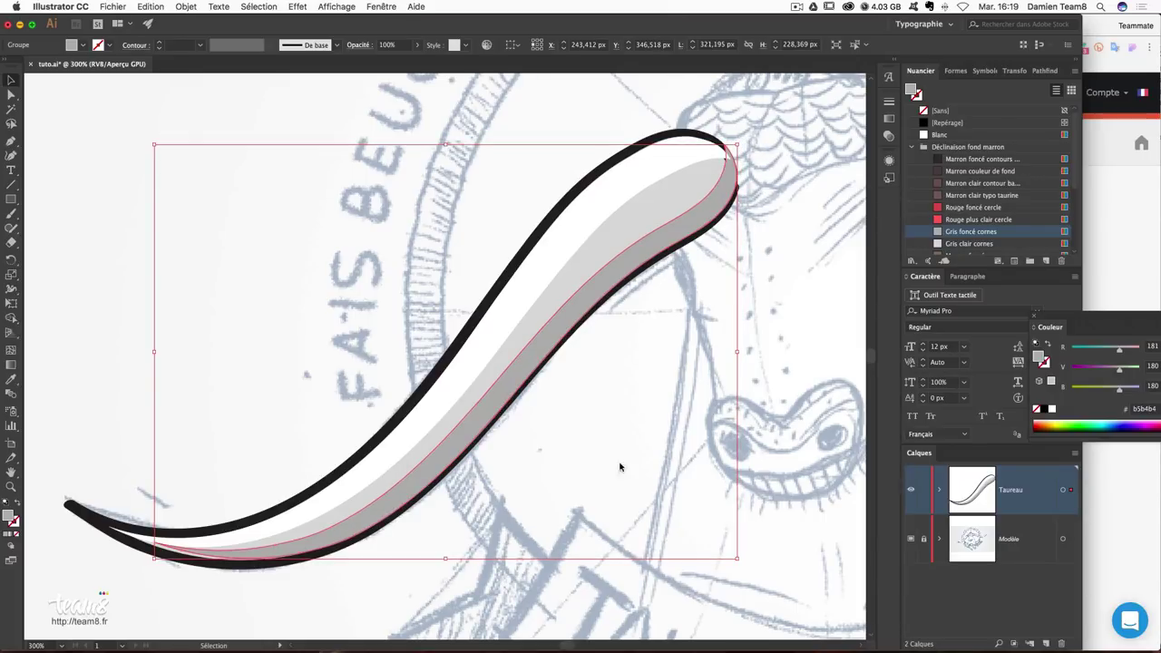
{"action": "left_click_drag", "start_coordinate": [298, 537], "coordinate": [295, 549]}
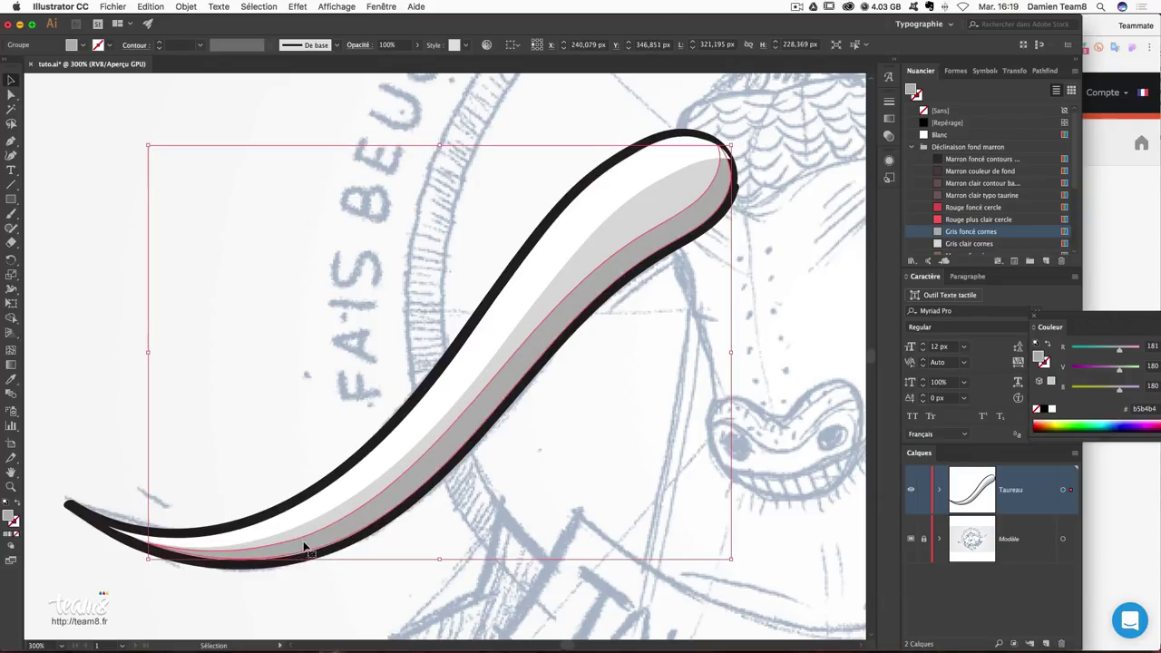
{"action": "left_click", "coordinate": [696, 370]}
Zoom in on the horn's lower tip and pick the light grey shading band alone.
{"action": "scroll", "coordinate": [437, 505], "scroll_direction": "down", "scroll_amount": 3}
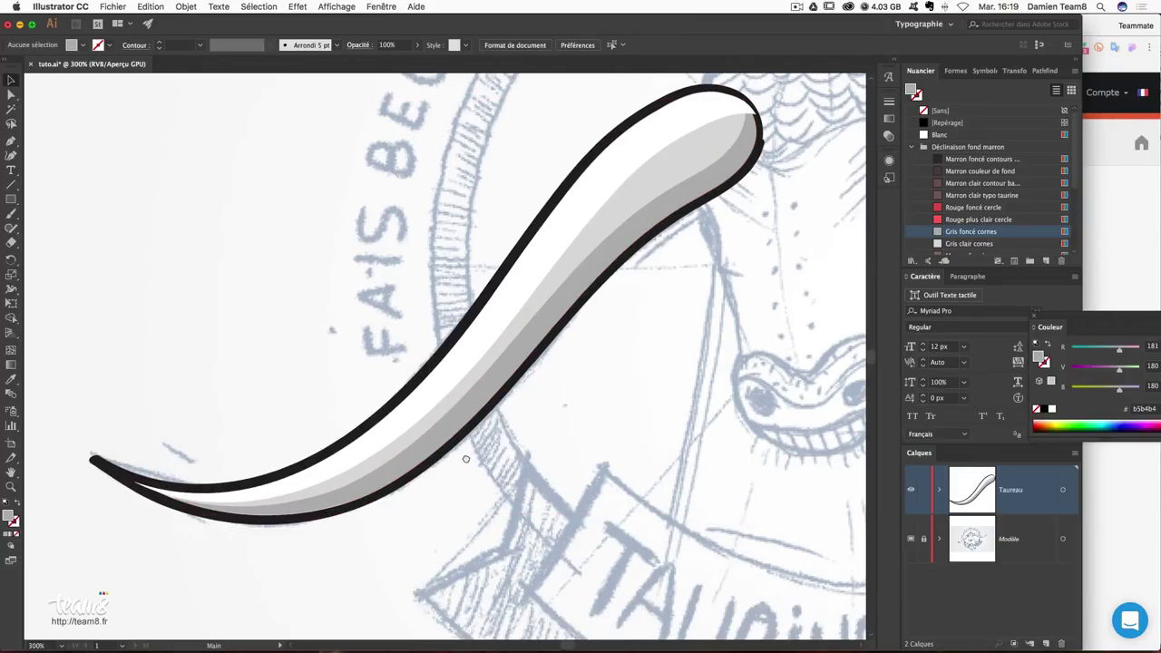
{"action": "scroll", "coordinate": [487, 437], "scroll_direction": "up", "scroll_amount": 2}
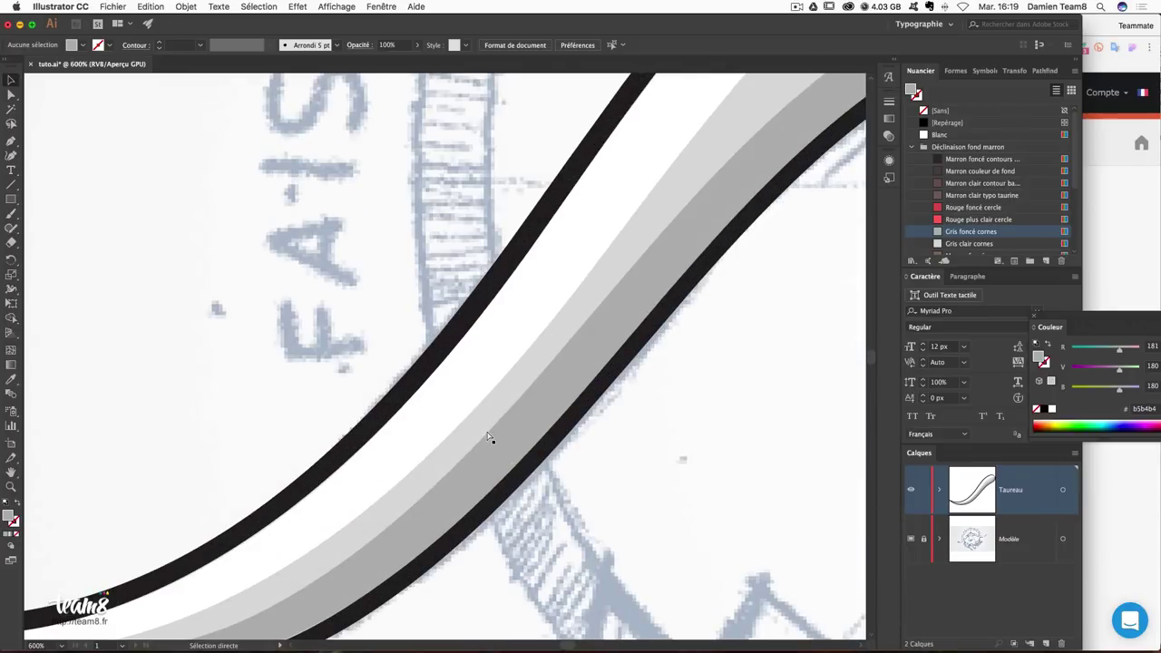
{"action": "left_click_drag", "start_coordinate": [502, 427], "coordinate": [567, 333]}
{"action": "left_click", "coordinate": [364, 495]}
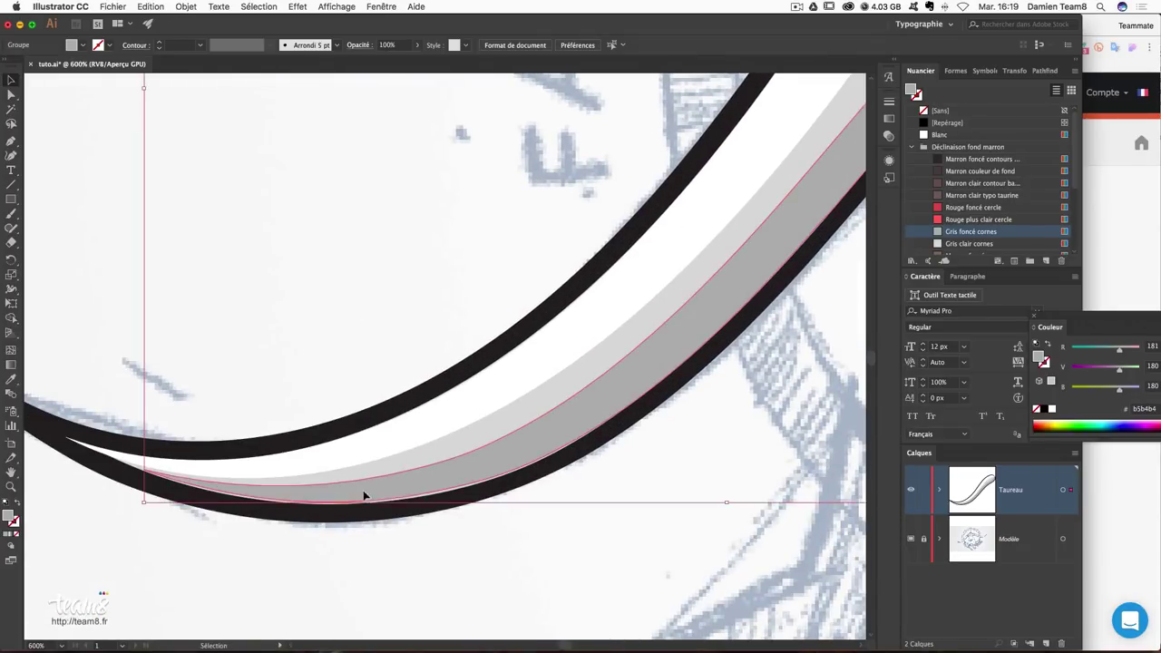
{"action": "left_click_drag", "start_coordinate": [365, 494], "coordinate": [427, 474]}
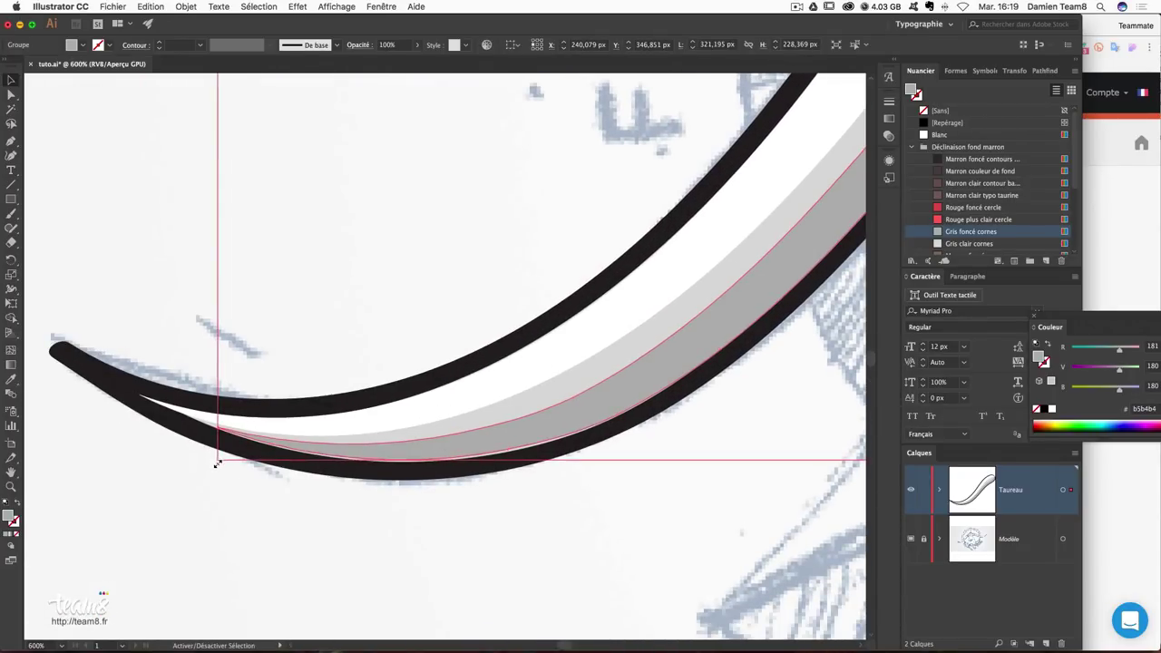
{"action": "left_click", "coordinate": [433, 478]}
Deselect the shading band and zoom back out to view the whole horn.
{"action": "left_click", "coordinate": [560, 532]}
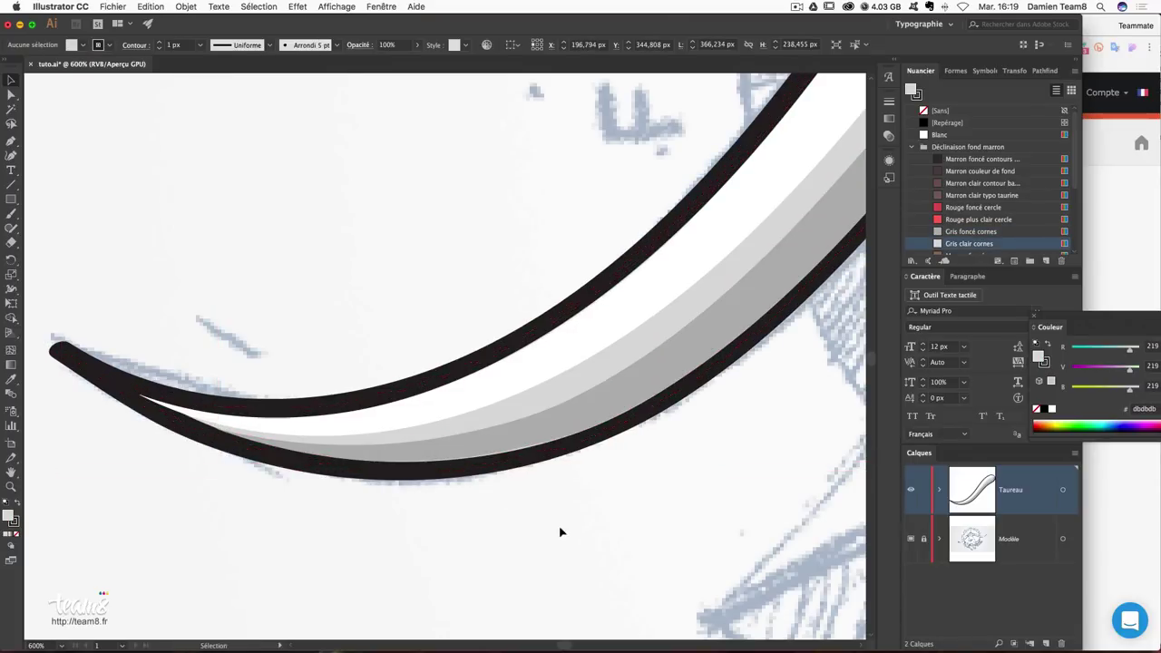
{"action": "key", "text": "ctrl+minus"}
{"action": "key", "text": "ctrl+minus"}
{"action": "key", "text": "ctrl+minus"}
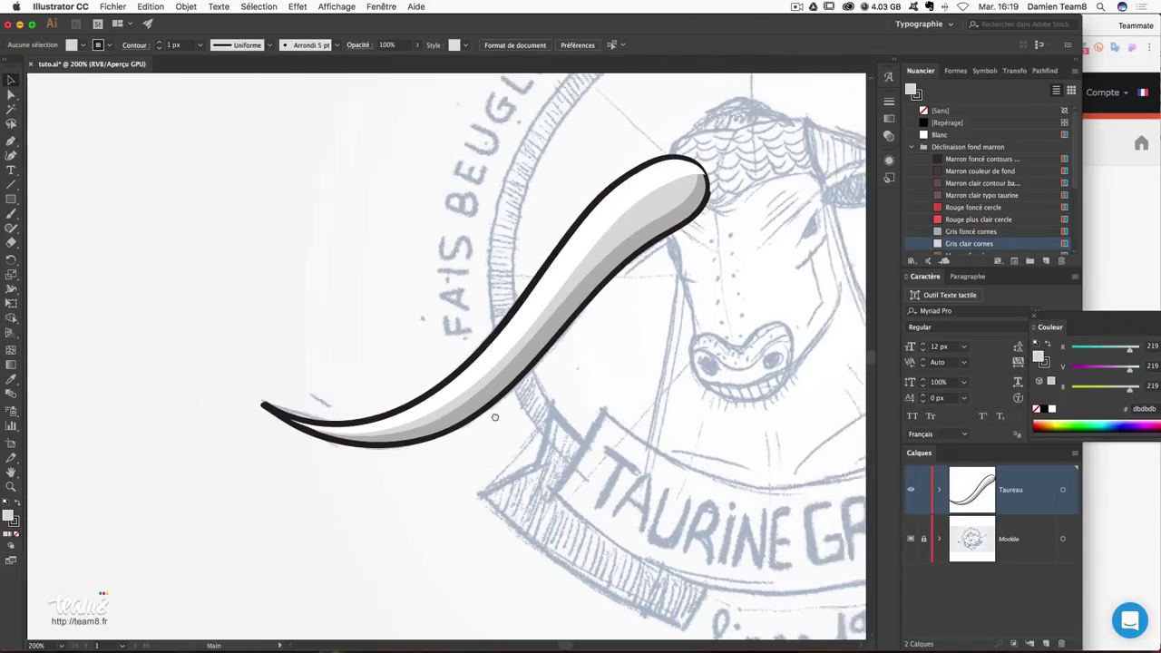
{"action": "scroll", "coordinate": [590, 418], "scroll_direction": "up", "scroll_amount": 5}
{"action": "scroll", "coordinate": [589, 417], "scroll_direction": "right", "scroll_amount": 5}
{"action": "scroll", "coordinate": [575, 425], "scroll_direction": "down", "scroll_amount": 3}
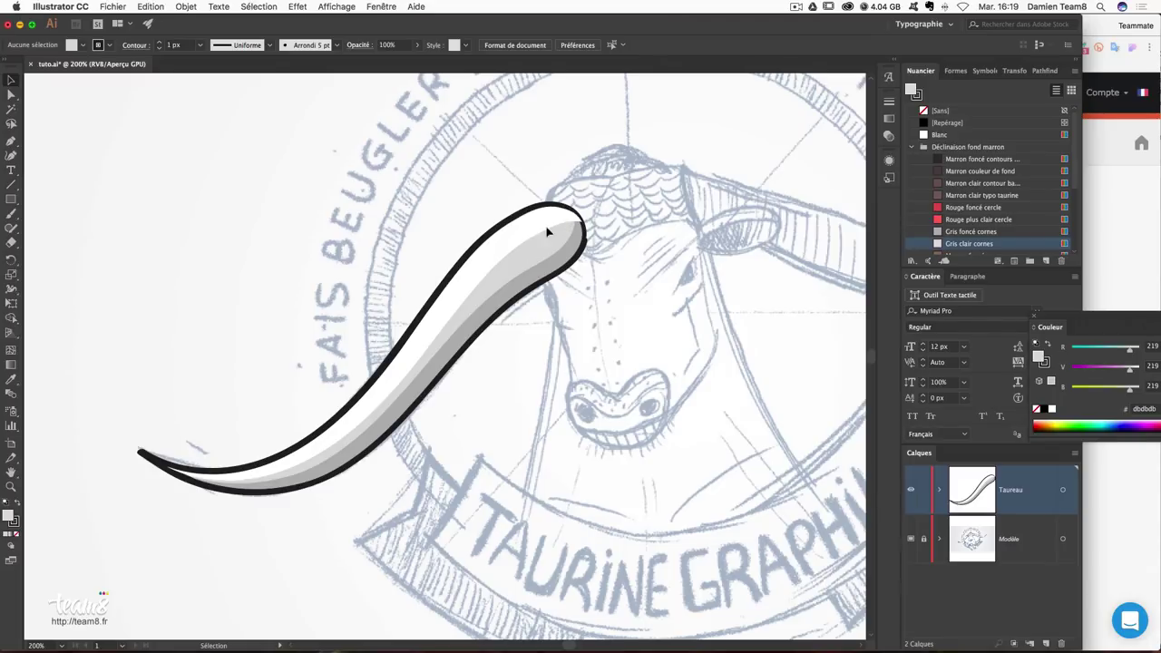
{"action": "scroll", "coordinate": [689, 308], "scroll_direction": "up", "scroll_amount": 2}
{"action": "scroll", "coordinate": [689, 309], "scroll_direction": "right", "scroll_amount": 2}
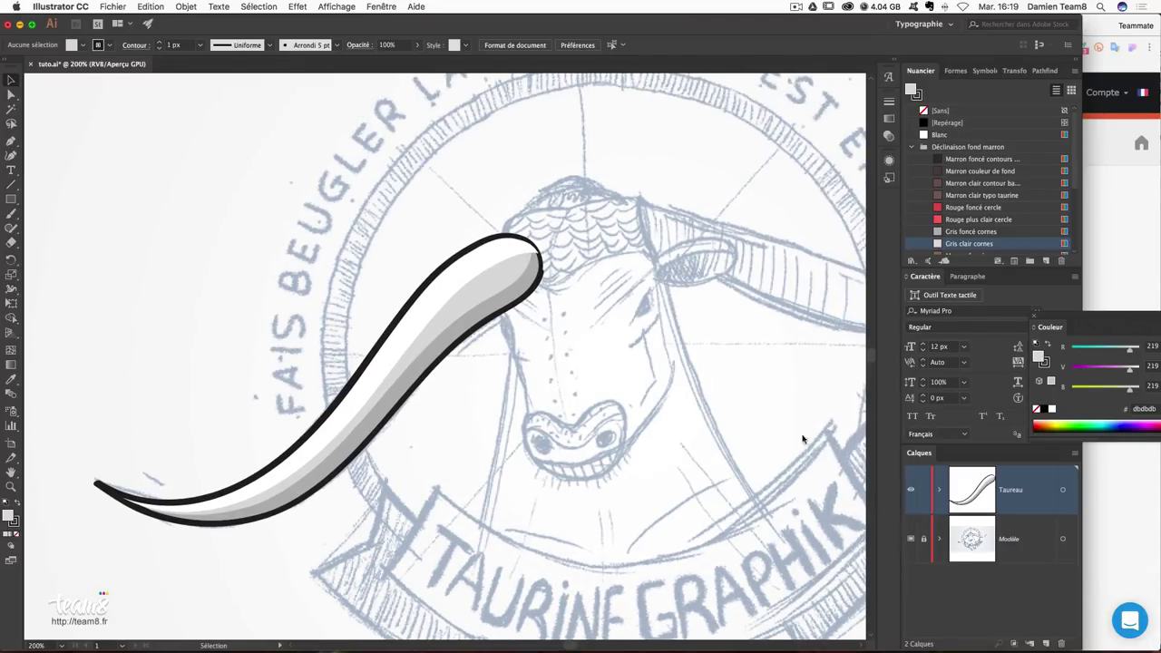
{"action": "scroll", "coordinate": [643, 392], "scroll_direction": "down", "scroll_amount": 3}
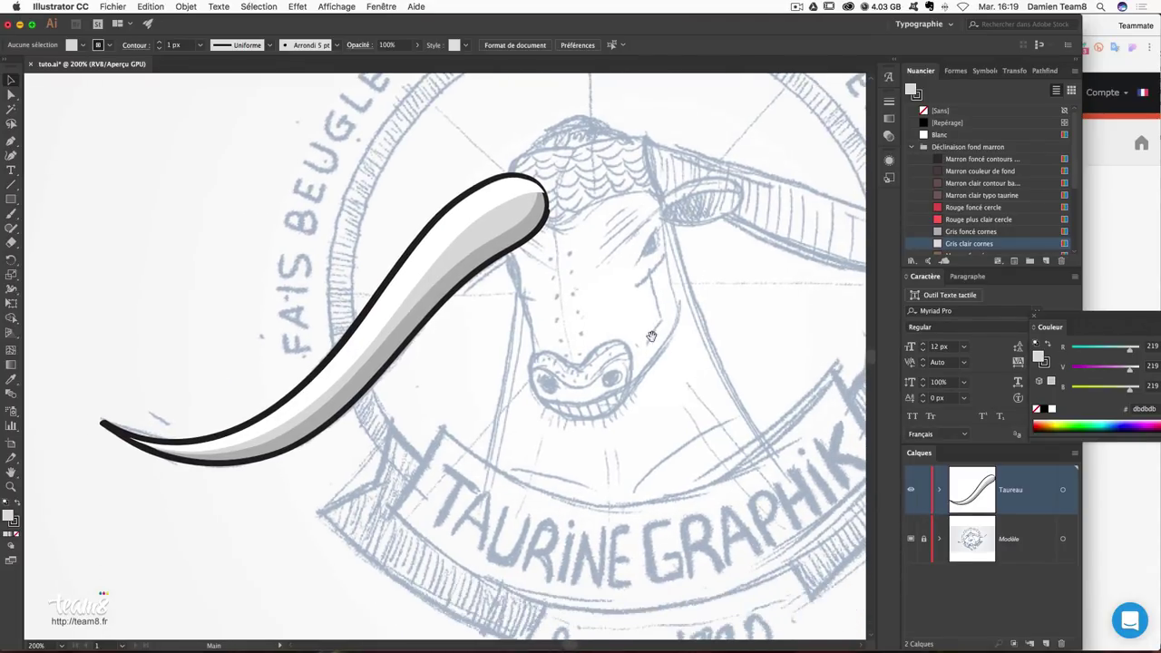
Expand the Taureau layer, select its three horn items, and show the Layers flyout menu.
{"action": "left_click", "coordinate": [940, 490]}
{"action": "scroll", "coordinate": [867, 487], "scroll_direction": "down", "scroll_amount": 3}
{"action": "scroll", "coordinate": [867, 487], "scroll_direction": "down", "scroll_amount": 2}
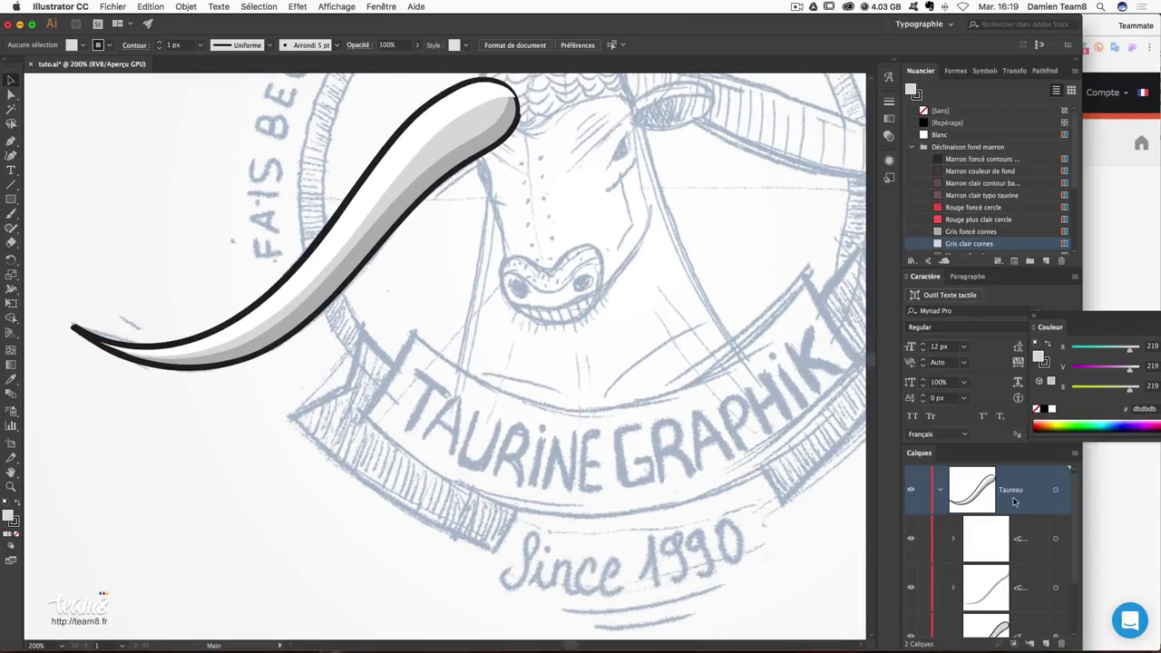
{"action": "scroll", "coordinate": [1068, 501], "scroll_direction": "down", "scroll_amount": 3}
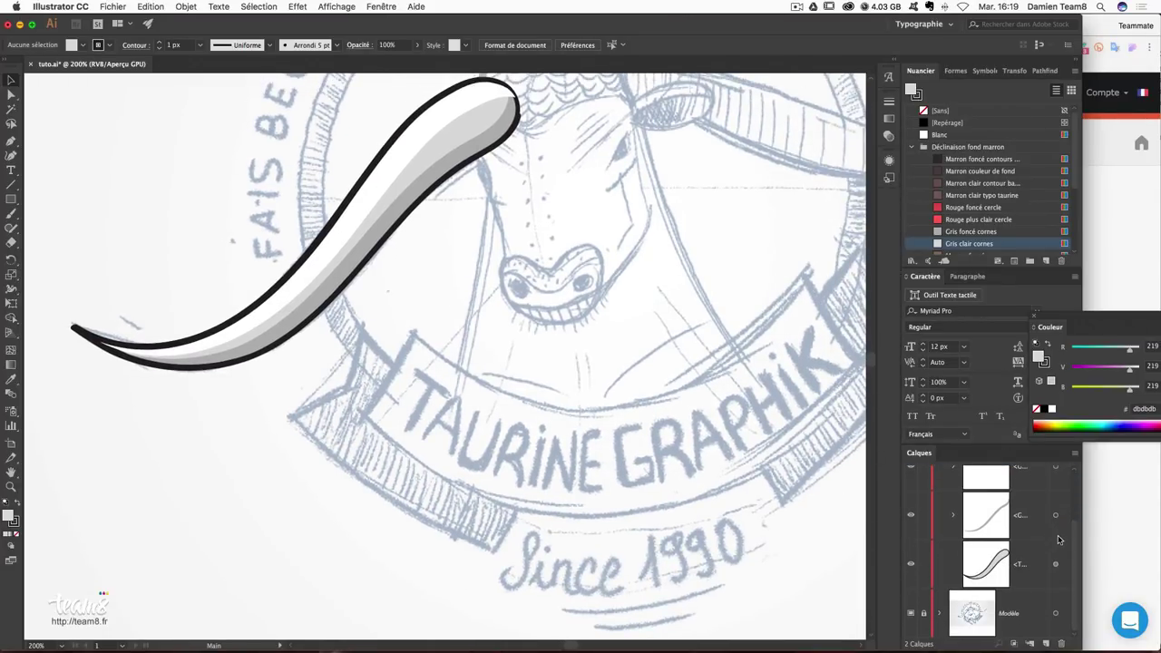
{"action": "scroll", "coordinate": [1076, 536], "scroll_direction": "up", "scroll_amount": 1}
{"action": "left_click", "coordinate": [1044, 505]}
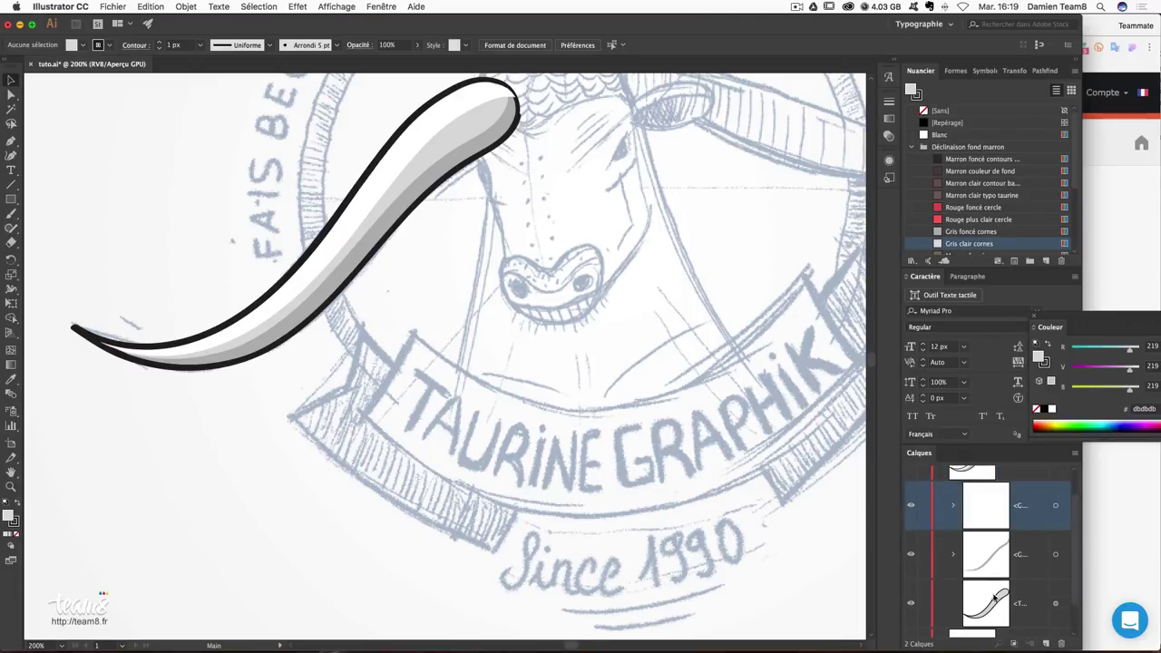
{"action": "left_click", "coordinate": [1007, 604], "text": "shift"}
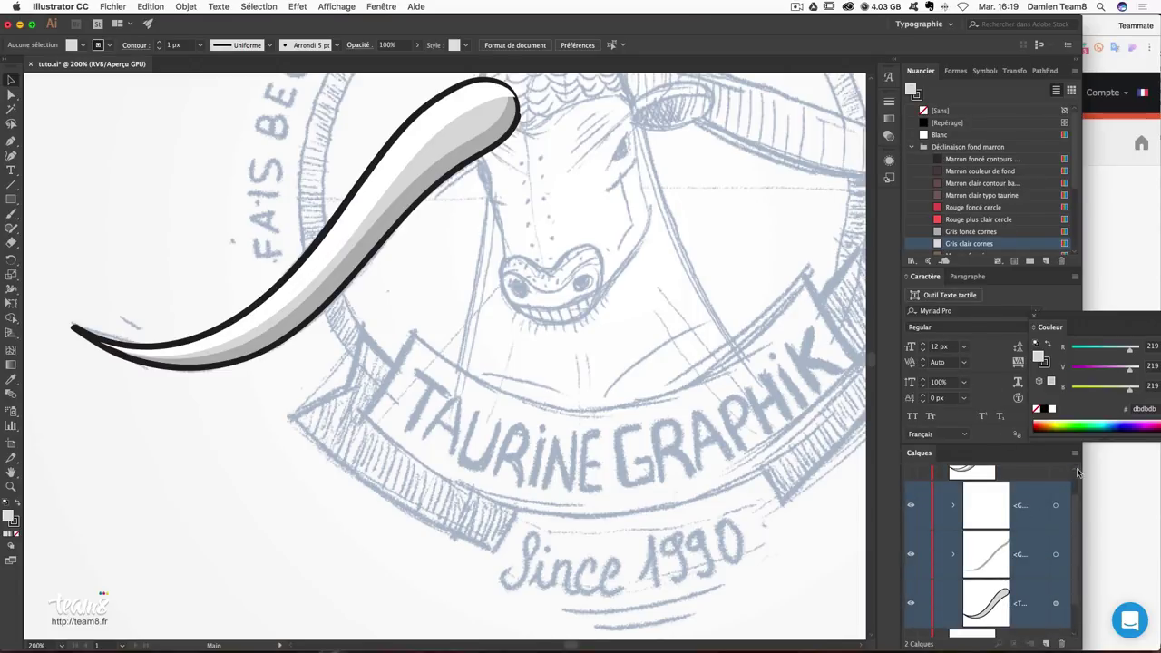
{"action": "left_click", "coordinate": [1075, 455]}
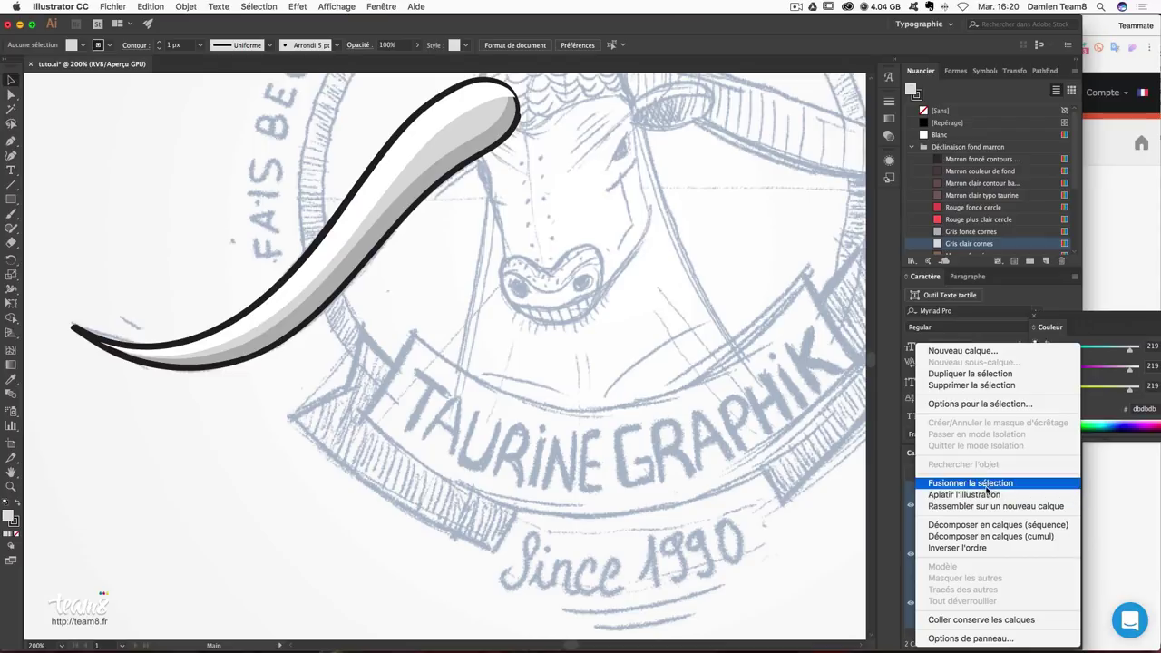
Collect the selected horn items into a new sublayer named 'corne gauche'.
{"action": "left_click", "coordinate": [997, 506]}
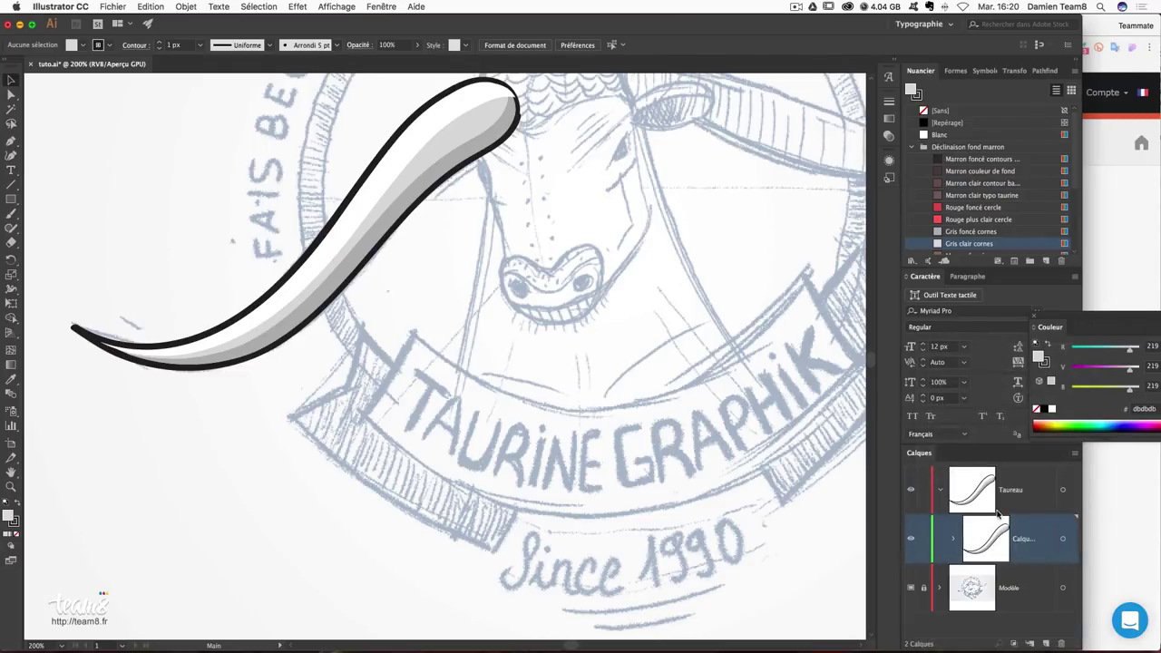
{"action": "double_click", "coordinate": [1023, 540]}
{"action": "type", "text": "d"}
{"action": "key", "text": "Return"}
{"action": "scroll", "coordinate": [820, 635], "scroll_direction": "right", "scroll_amount": 5}
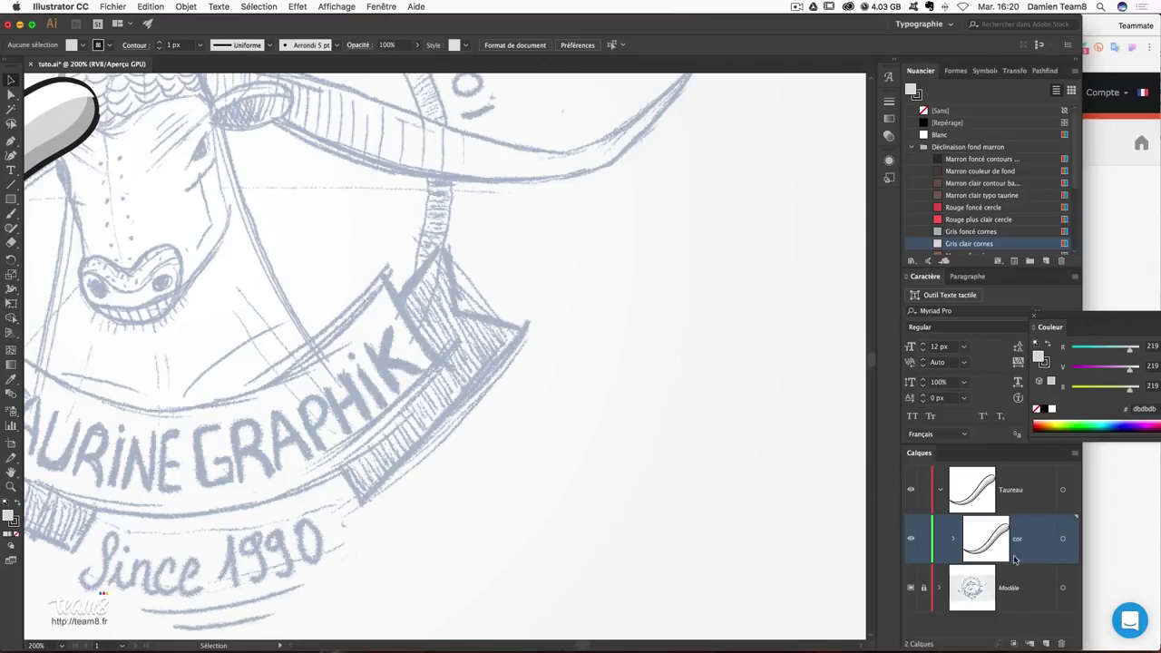
{"action": "double_click", "coordinate": [1017, 541]}
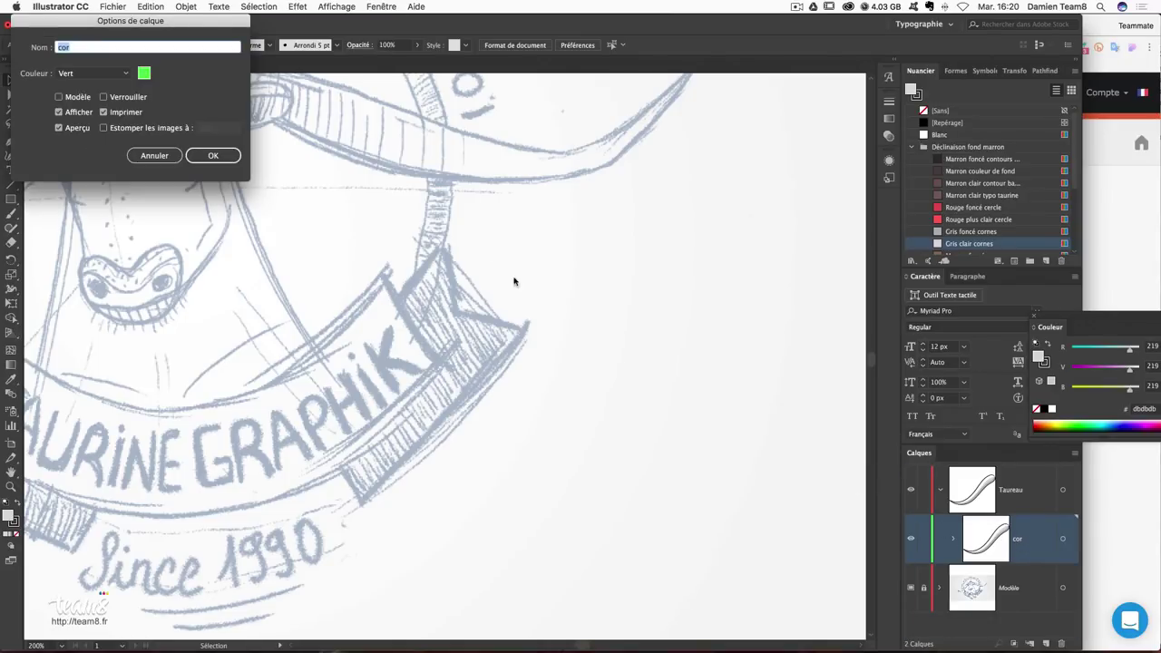
{"action": "type", "text": "co"}
{"action": "type", "text": "uche"}
{"action": "key", "text": "Return"}
Pan and scroll the view back to the left horn.
{"action": "left_click_drag", "start_coordinate": [339, 311], "coordinate": [587, 388]}
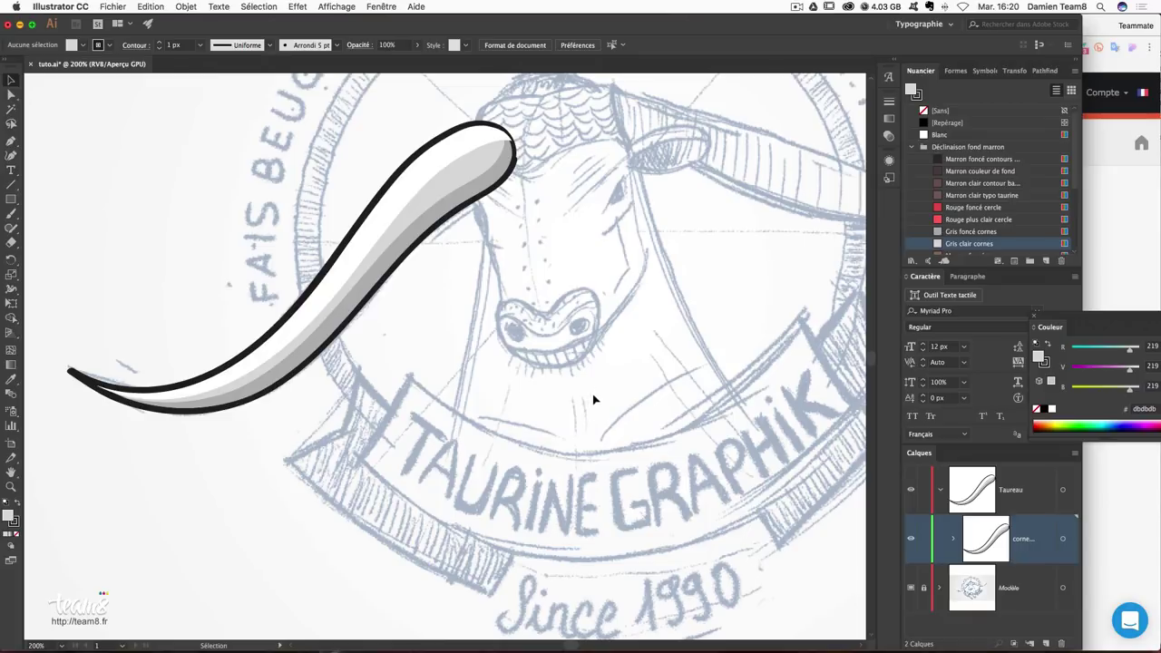
{"action": "scroll", "coordinate": [585, 354], "scroll_direction": "right", "scroll_amount": 2}
{"action": "scroll", "coordinate": [585, 354], "scroll_direction": "up", "scroll_amount": 1}
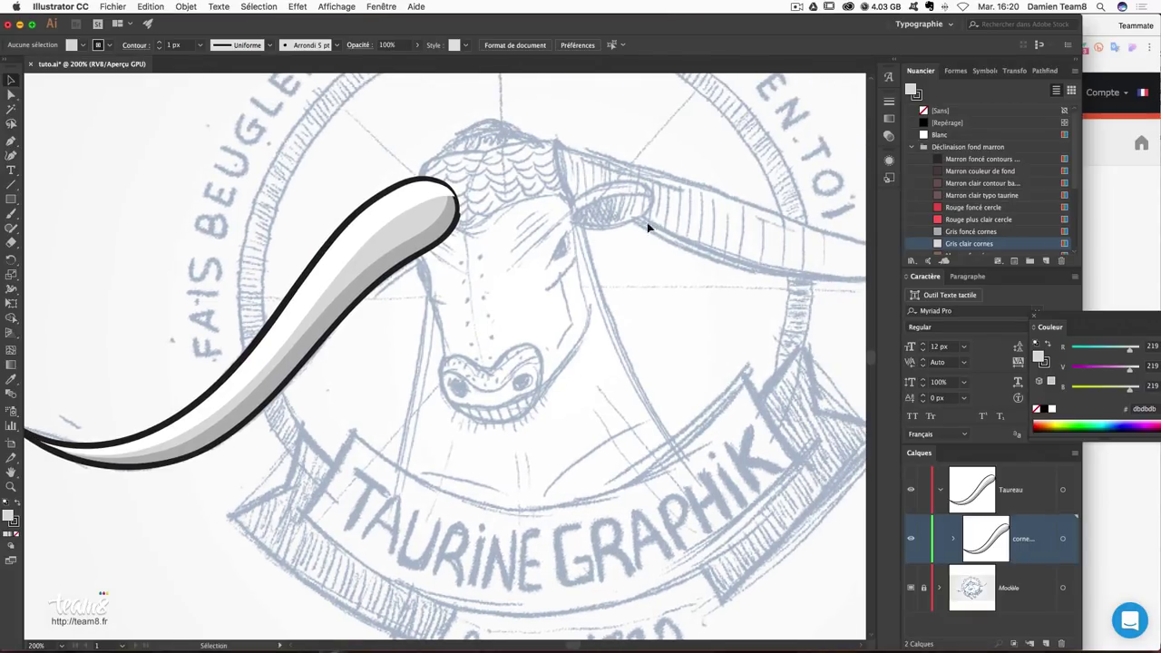
{"action": "scroll", "coordinate": [599, 272], "scroll_direction": "up", "scroll_amount": 1}
{"action": "scroll", "coordinate": [550, 318], "scroll_direction": "left", "scroll_amount": 1}
{"action": "scroll", "coordinate": [550, 319], "scroll_direction": "up", "scroll_amount": 1}
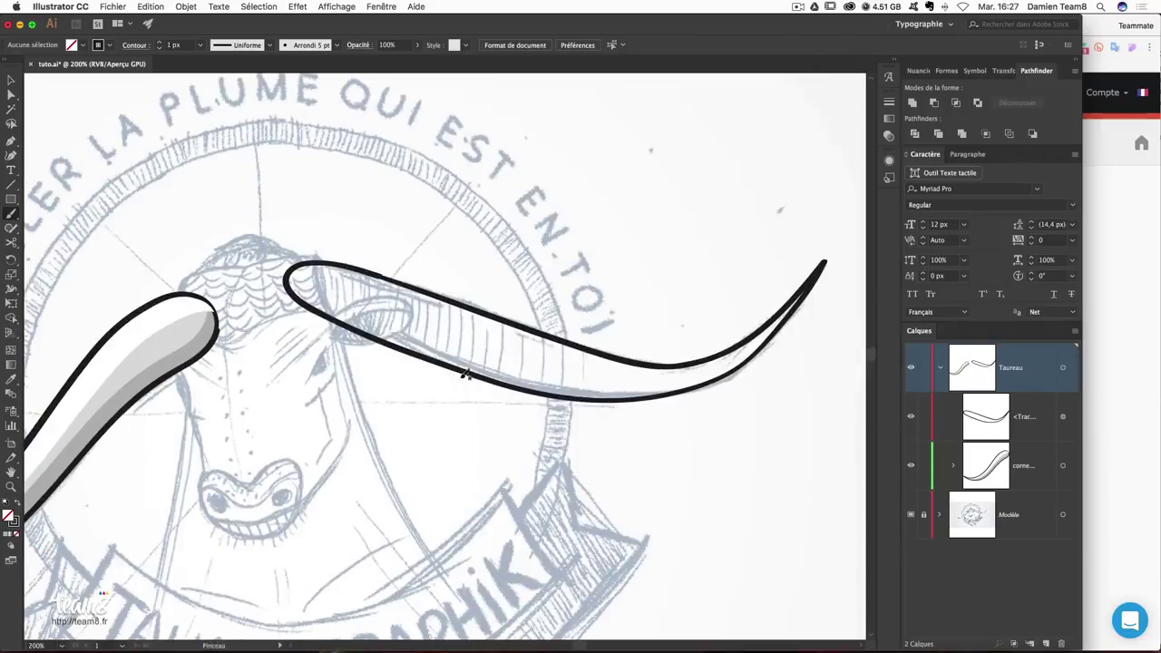
Move the grey shading up onto the right horn.
{"action": "left_click", "coordinate": [464, 374]}
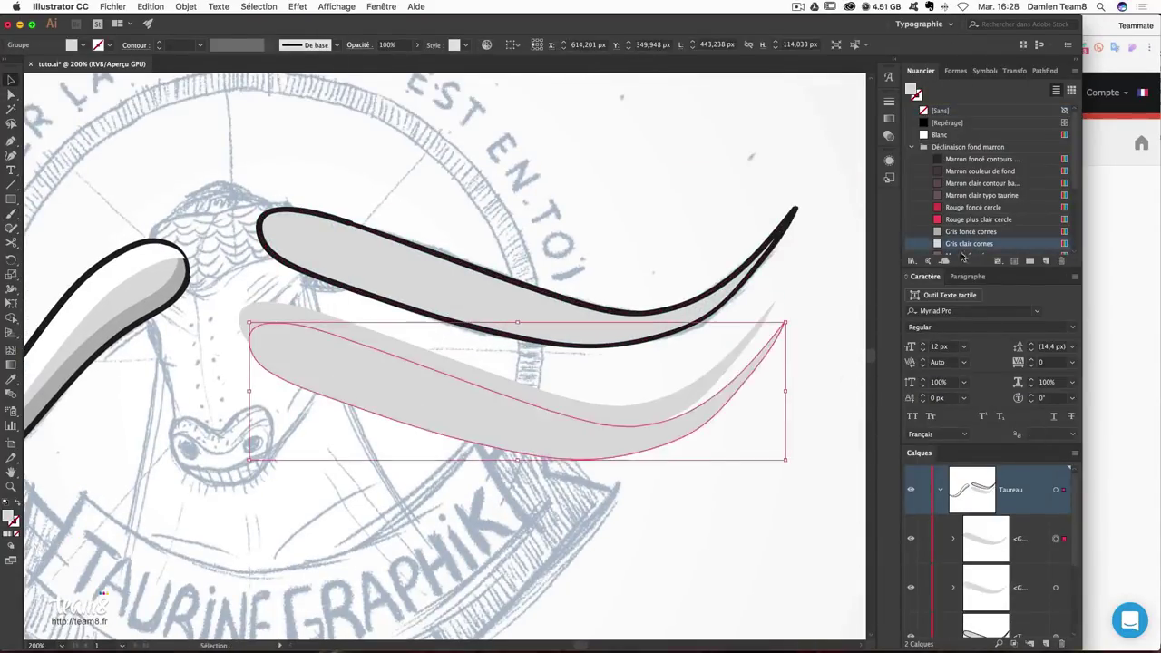
{"action": "left_click_drag", "start_coordinate": [491, 392], "coordinate": [566, 308]}
{"action": "left_click", "coordinate": [767, 282]}
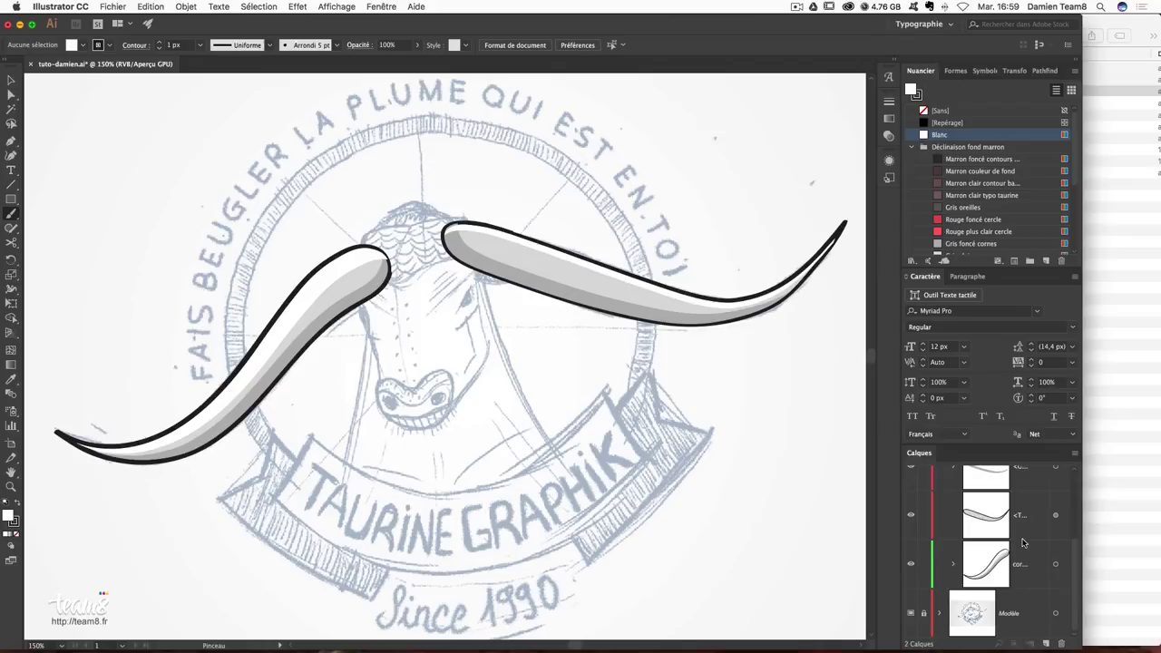
Collect the right horn's items into their own named sublayer under Taureau.
{"action": "scroll", "coordinate": [1022, 543], "scroll_direction": "up", "scroll_amount": 1}
{"action": "left_click", "coordinate": [1020, 560], "text": "shift"}
{"action": "scroll", "coordinate": [1055, 497], "scroll_direction": "up", "scroll_amount": 2}
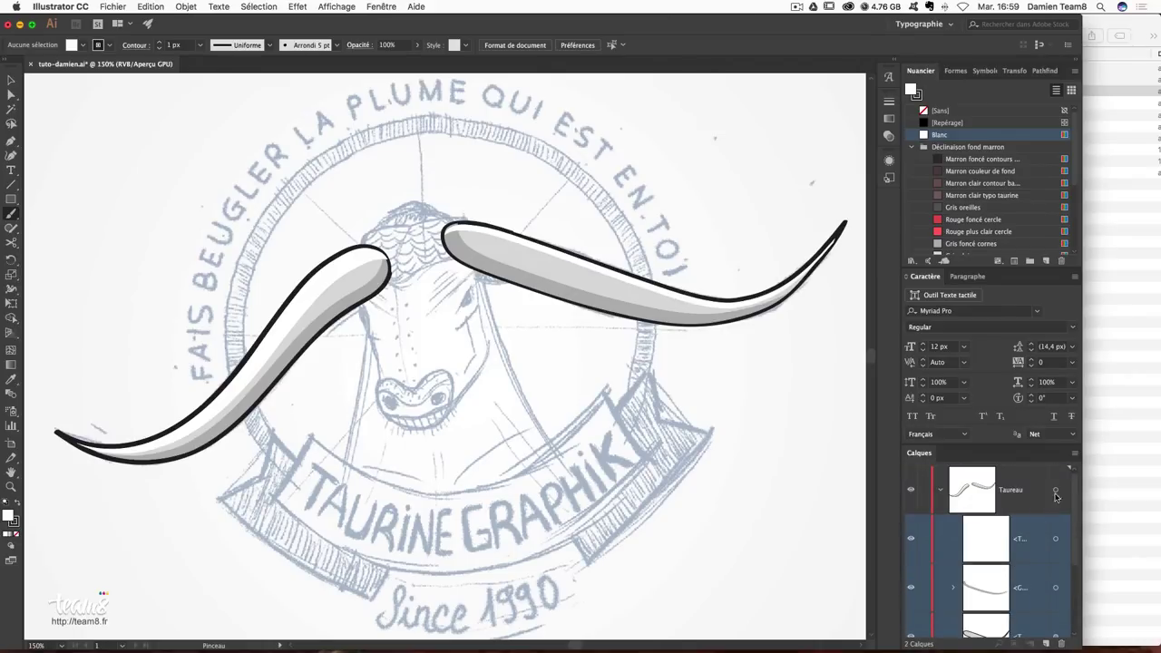
{"action": "left_click", "coordinate": [1075, 456]}
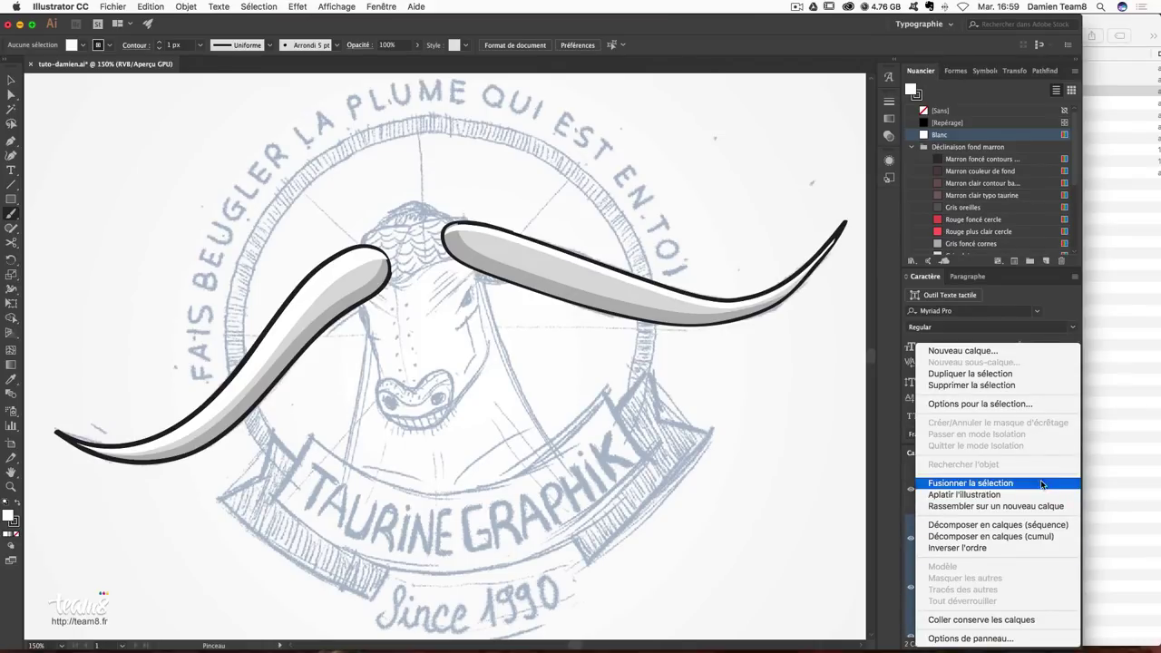
{"action": "left_click", "coordinate": [1011, 506]}
{"action": "double_click", "coordinate": [1021, 540]}
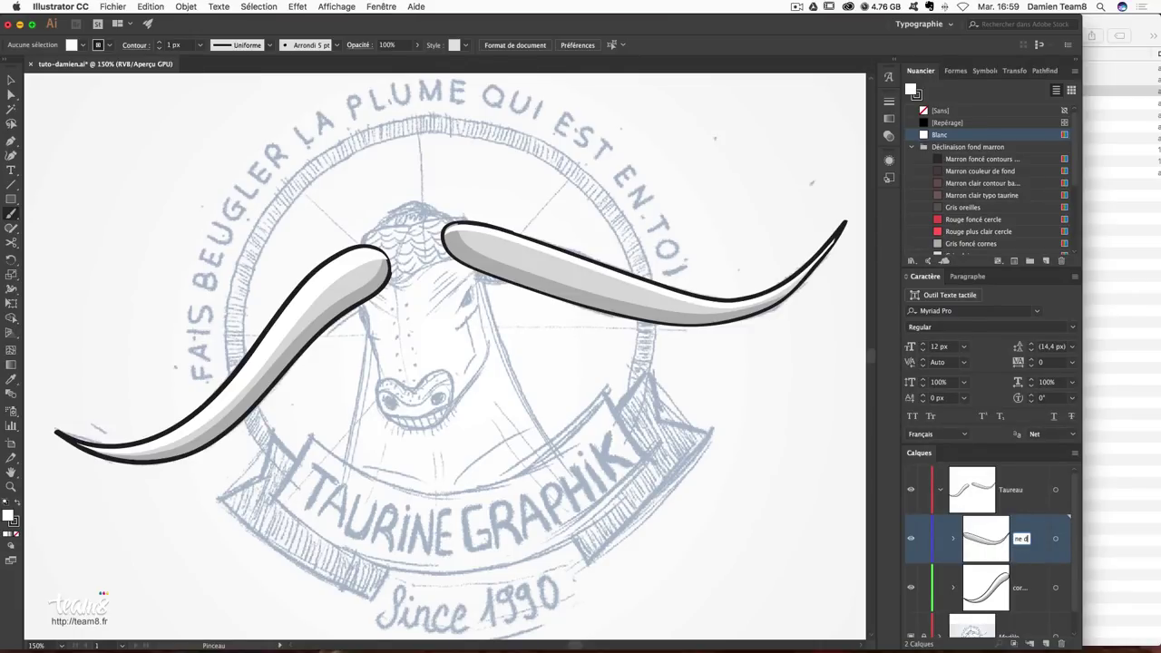
{"action": "key", "text": "Return"}
Hide both horn sublayers and make Taureau the active layer.
{"action": "left_click", "coordinate": [911, 588]}
{"action": "left_click", "coordinate": [911, 539]}
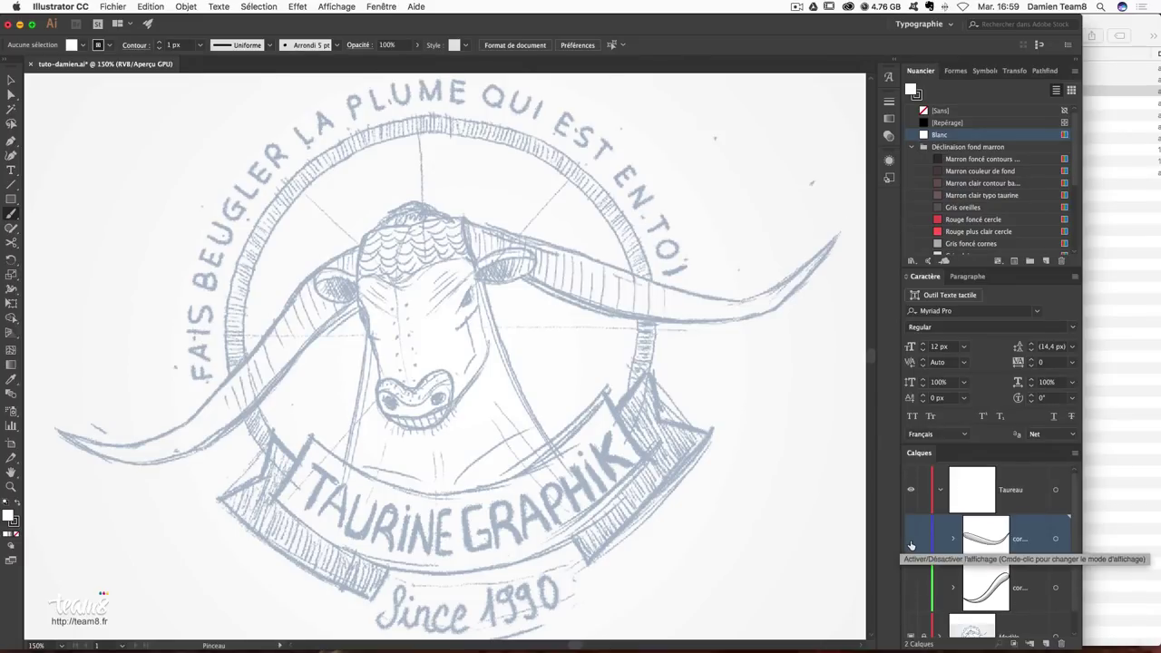
{"action": "left_click", "coordinate": [953, 491]}
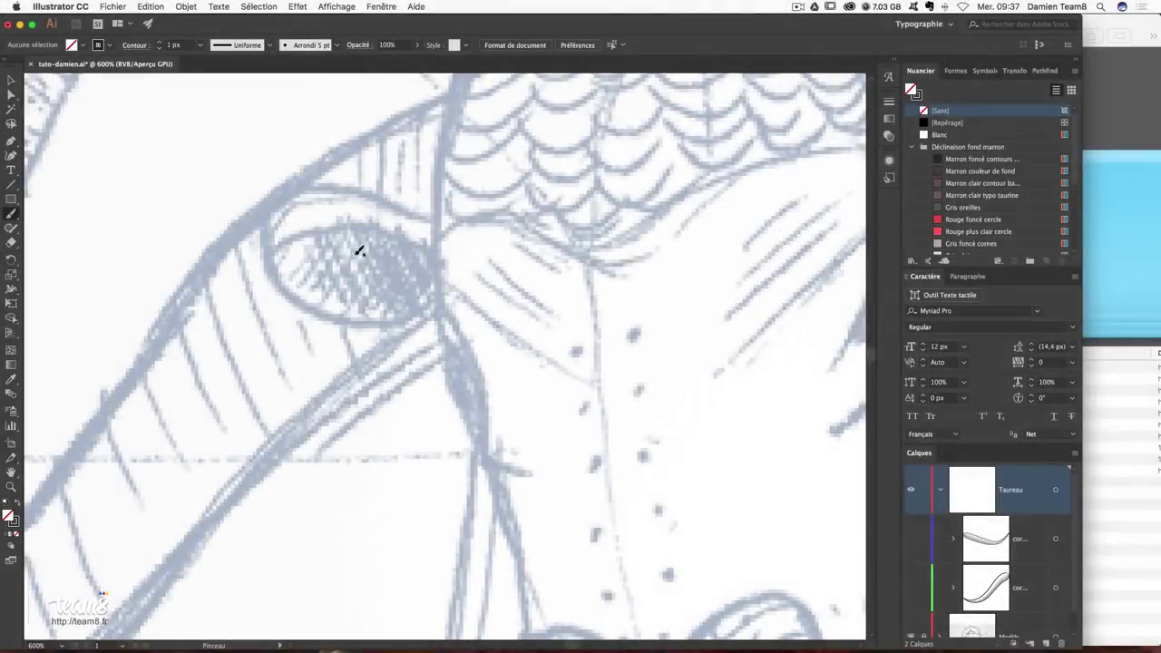
Paint a thick black oval around the left ear and redraw its top and left edges.
{"action": "mouse_move", "coordinate": [451, 286]}
{"action": "left_mouse_down"}
{"action": "mouse_move", "coordinate": [289, 292]}
{"action": "mouse_move", "coordinate": [267, 241]}
{"action": "mouse_move", "coordinate": [299, 181]}
{"action": "mouse_move", "coordinate": [381, 173]}
{"action": "mouse_move", "coordinate": [439, 222]}
{"action": "mouse_move", "coordinate": [451, 292]}
{"action": "left_mouse_up"}
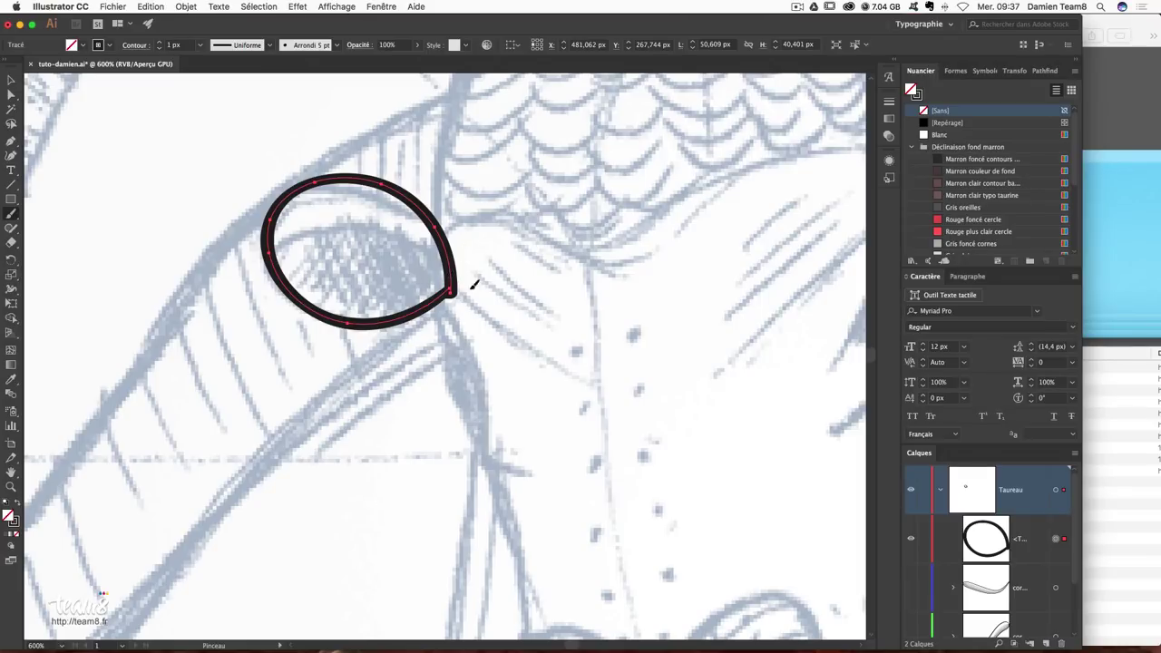
{"action": "key", "text": "ctrl+shift+a"}
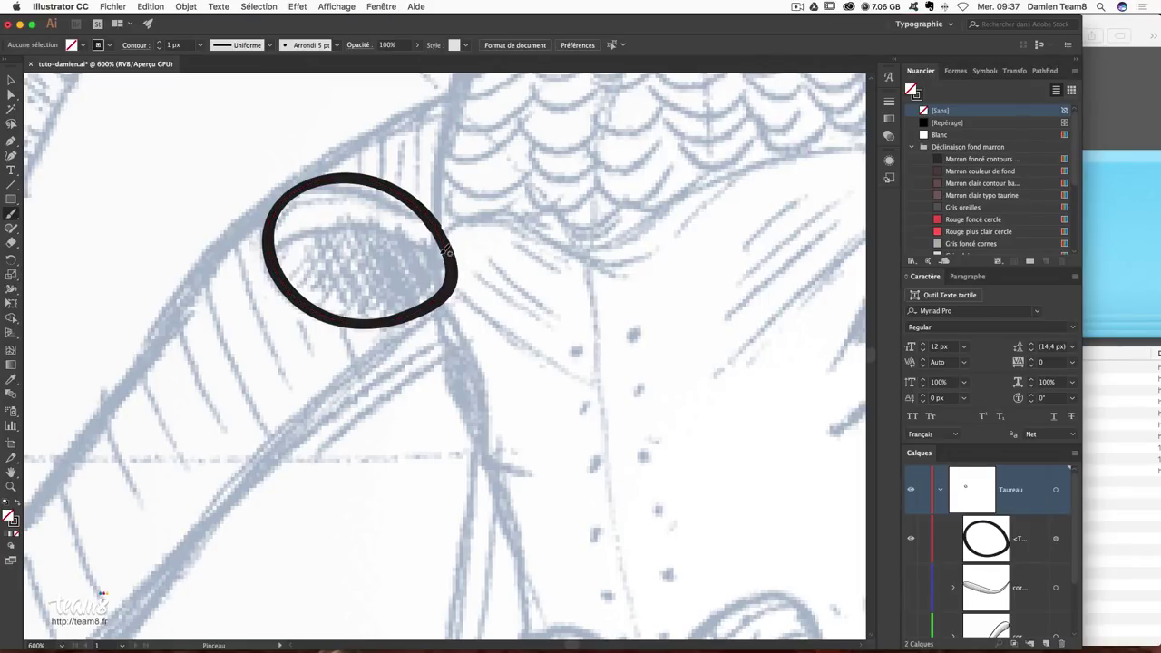
{"action": "left_click", "coordinate": [436, 239], "text": "ctrl"}
{"action": "mouse_move", "coordinate": [270, 241]}
{"action": "left_mouse_down"}
{"action": "mouse_move", "coordinate": [282, 214]}
{"action": "mouse_move", "coordinate": [334, 184]}
{"action": "mouse_move", "coordinate": [391, 193]}
{"action": "mouse_move", "coordinate": [435, 221]}
{"action": "mouse_move", "coordinate": [450, 254]}
{"action": "left_mouse_up"}
{"action": "left_click", "coordinate": [322, 186], "text": "ctrl"}
{"action": "mouse_move", "coordinate": [322, 186]}
{"action": "left_mouse_down"}
{"action": "mouse_move", "coordinate": [278, 216]}
{"action": "mouse_move", "coordinate": [272, 276]}
{"action": "mouse_move", "coordinate": [328, 319]}
{"action": "left_mouse_up"}
Rename the first ear outline's sublayer after the left ear.
{"action": "mouse_move", "coordinate": [582, 342]}
{"action": "left_mouse_down"}
{"action": "mouse_move", "coordinate": [367, 399]}
{"action": "mouse_move", "coordinate": [329, 374]}
{"action": "left_mouse_up"}
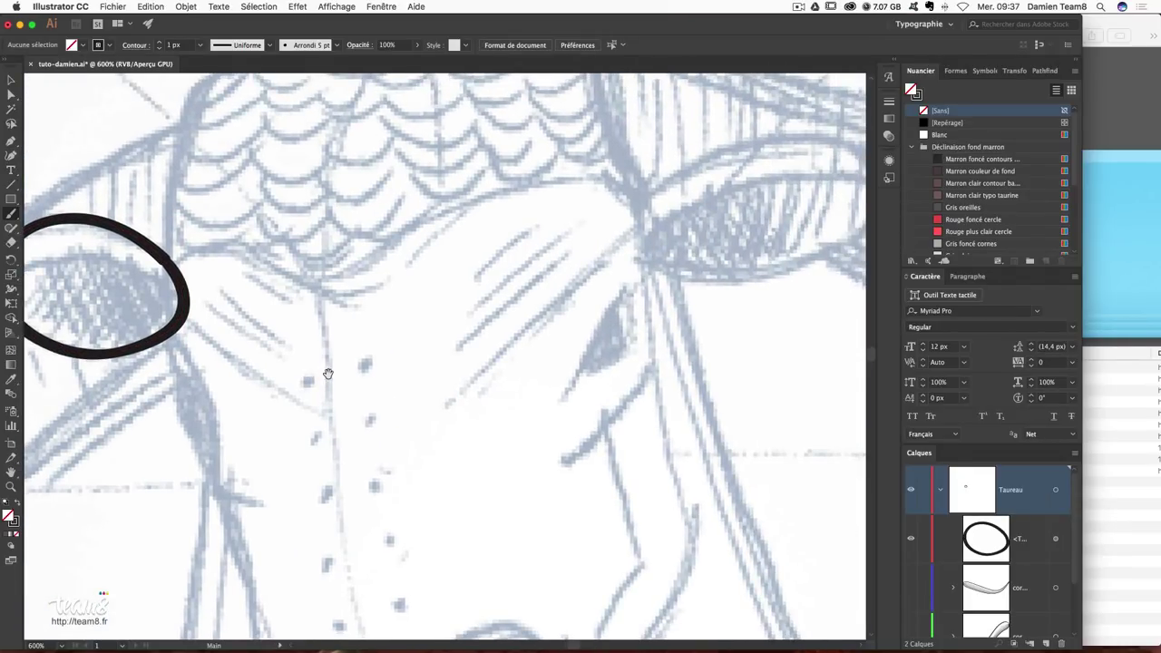
{"action": "double_click", "coordinate": [1018, 540]}
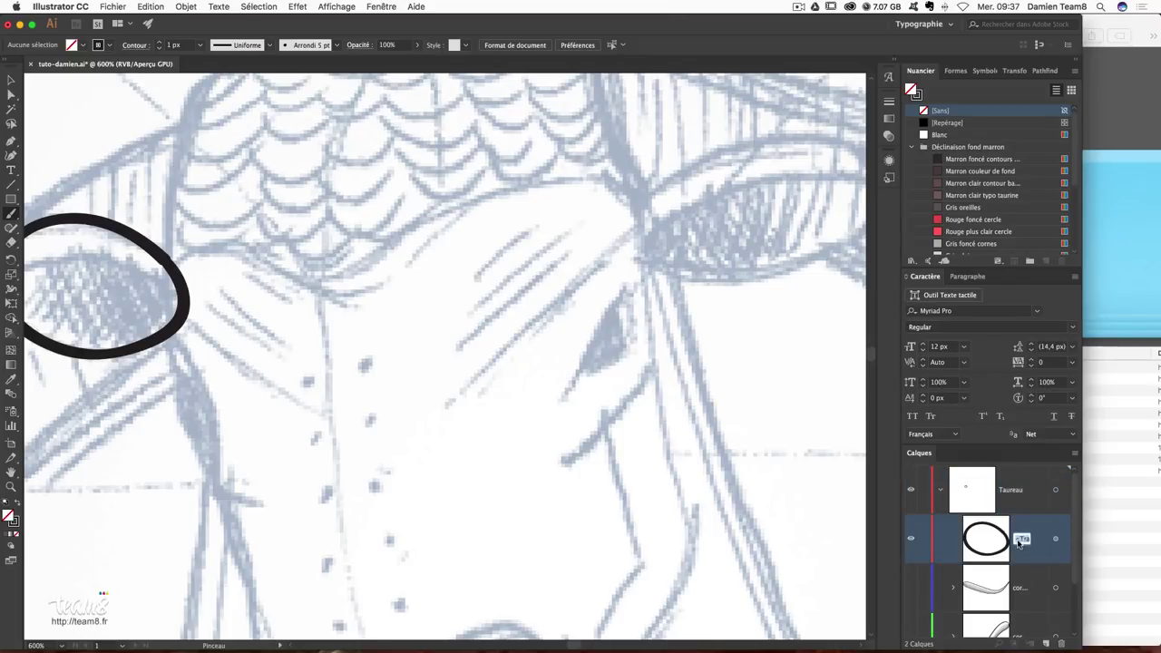
{"action": "key", "text": "BackSpace"}
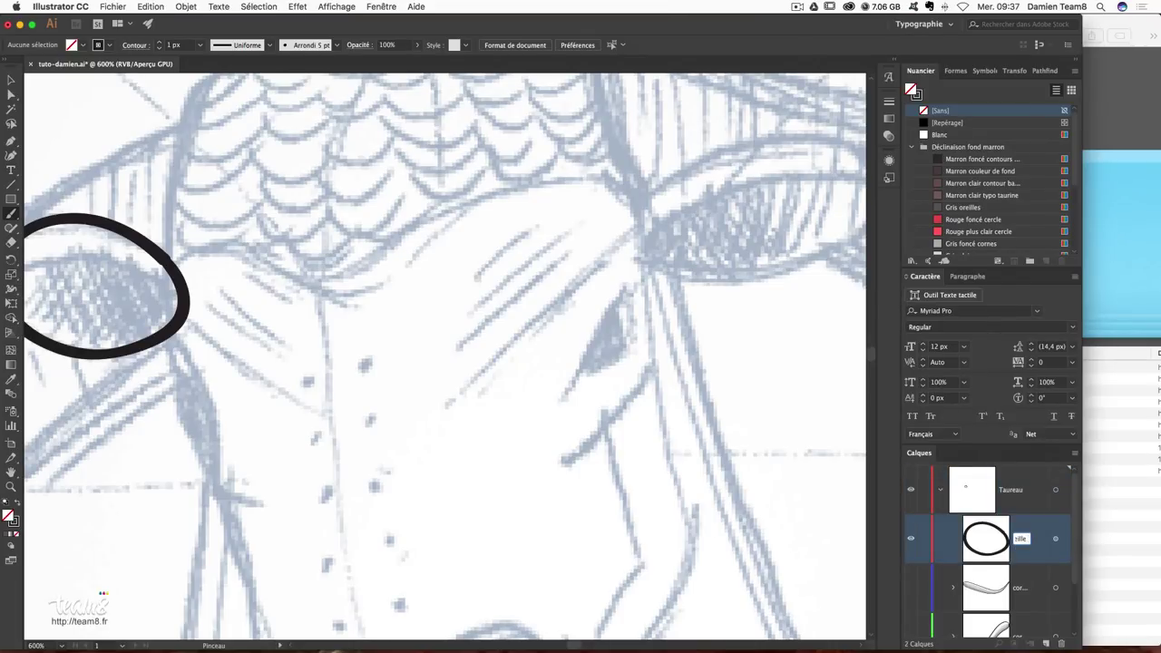
{"action": "key", "text": "Return"}
Outline the second ear with a black brush oval and stretch it slightly taller.
{"action": "mouse_move", "coordinate": [669, 208]}
{"action": "left_mouse_down"}
{"action": "mouse_move", "coordinate": [545, 246]}
{"action": "mouse_move", "coordinate": [789, 205]}
{"action": "mouse_move", "coordinate": [767, 272]}
{"action": "mouse_move", "coordinate": [635, 308]}
{"action": "mouse_move", "coordinate": [546, 296]}
{"action": "mouse_move", "coordinate": [537, 263]}
{"action": "left_mouse_up"}
{"action": "key", "text": "v"}
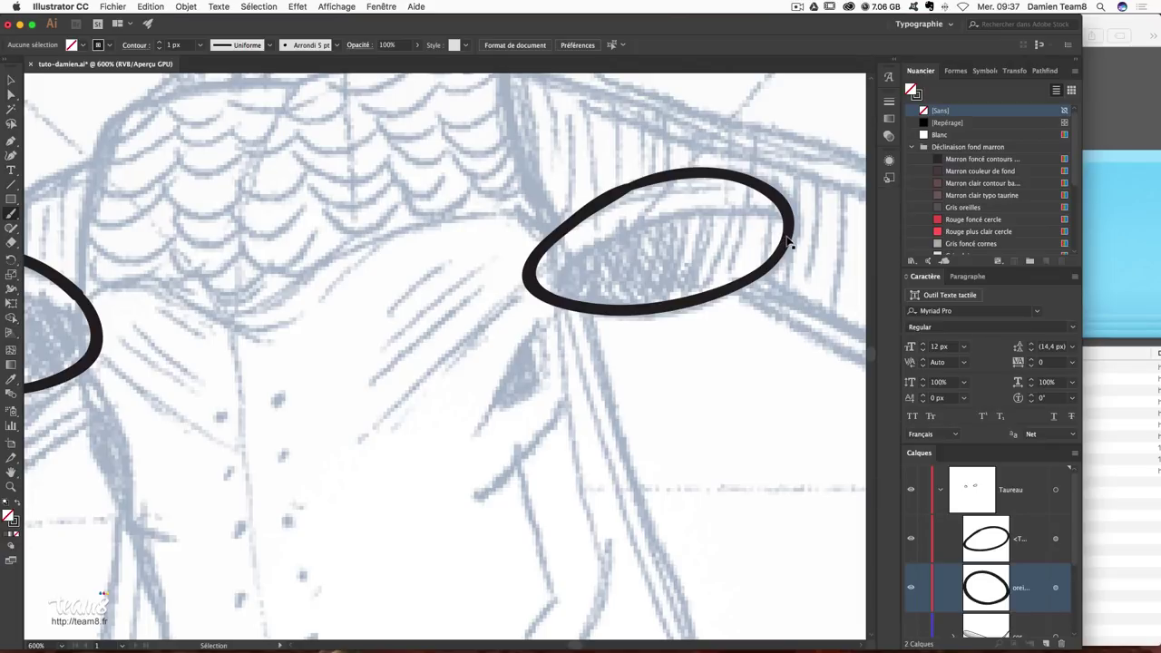
{"action": "left_click", "coordinate": [655, 306]}
{"action": "left_click_drag", "start_coordinate": [659, 312], "coordinate": [660, 322]}
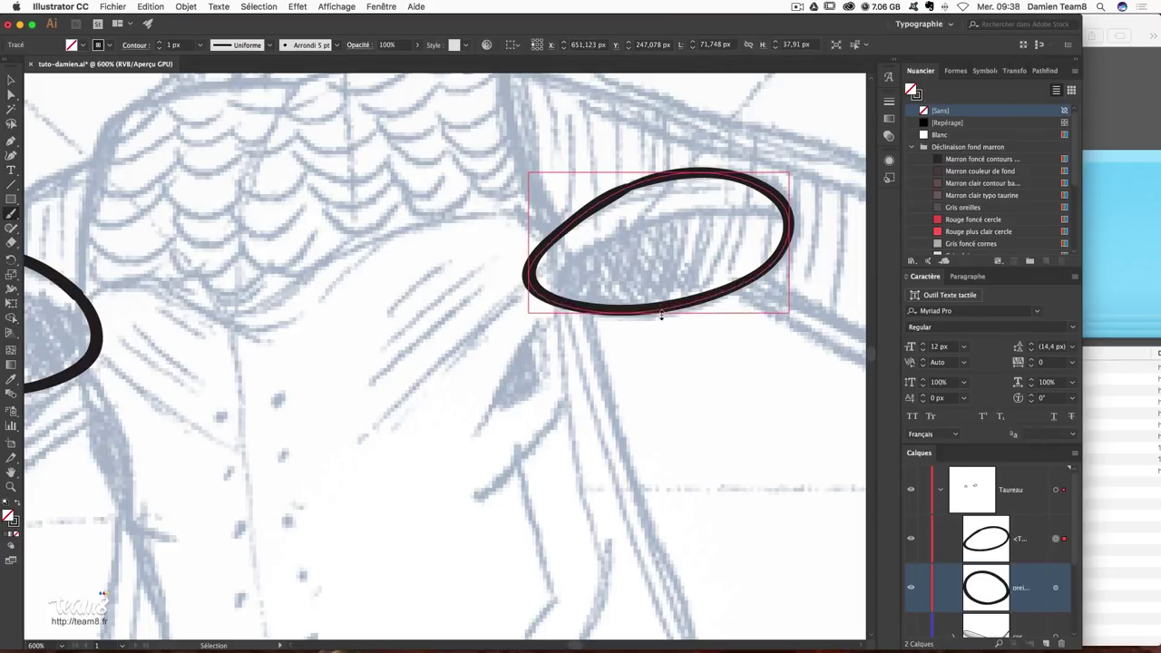
{"action": "left_click", "coordinate": [738, 280]}
{"action": "key", "text": "b"}
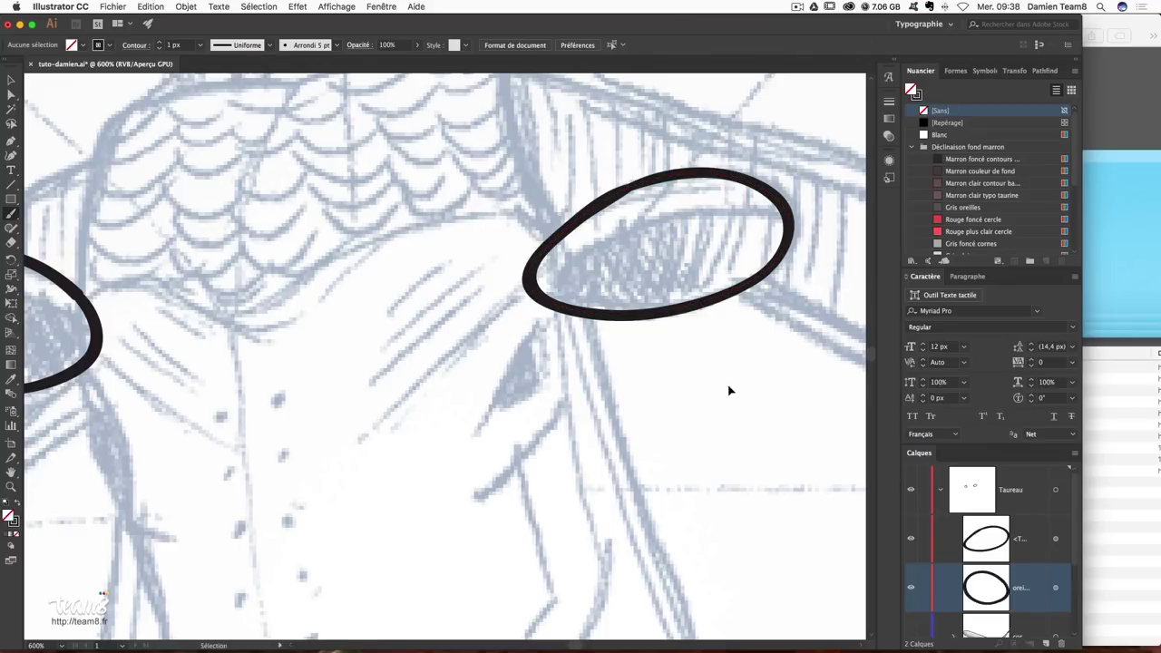
Name the second ear's sublayer for the right ear and confirm the other ear layer's name.
{"action": "double_click", "coordinate": [1021, 539]}
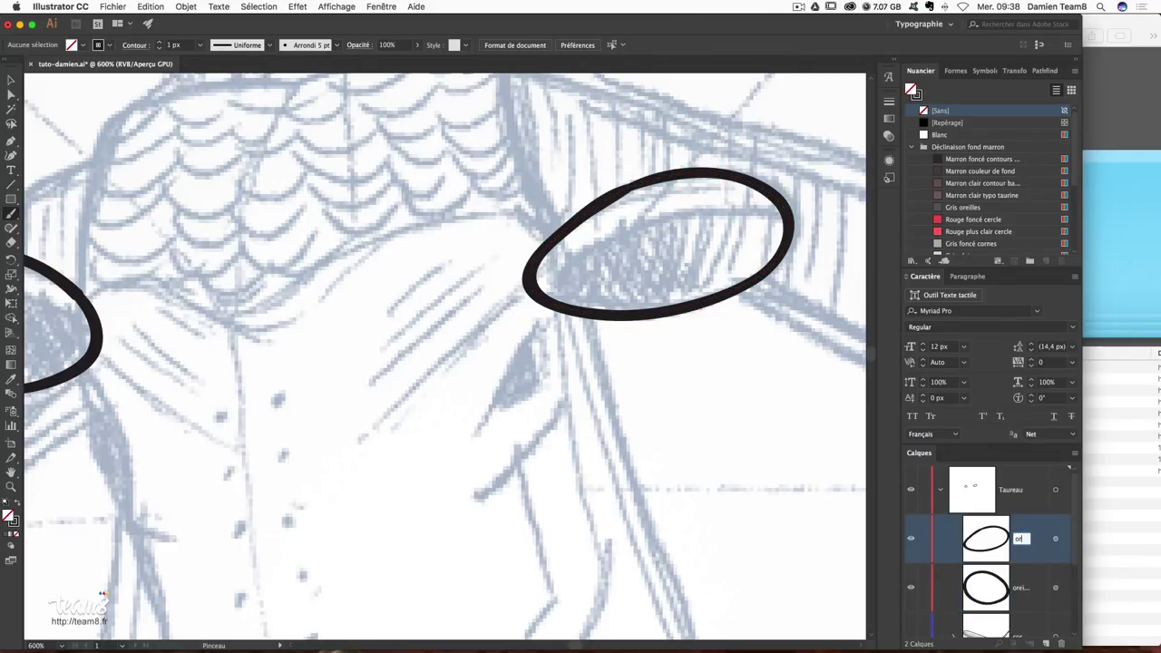
{"action": "type", "text": "roite"}
{"action": "key", "text": "Return"}
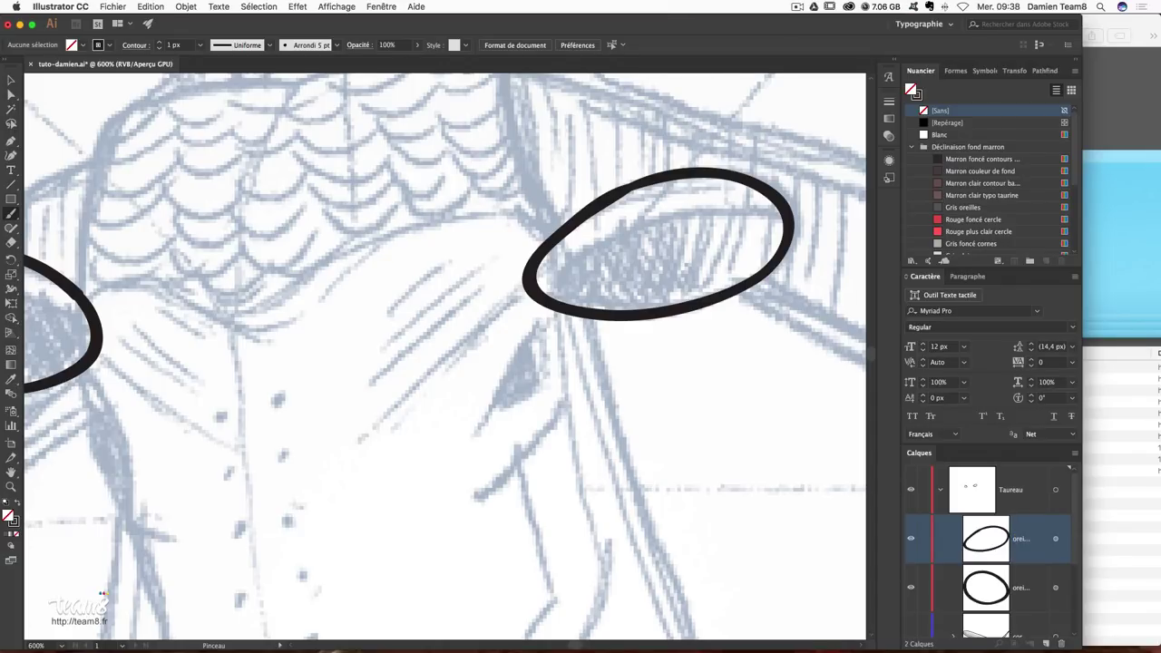
{"action": "double_click", "coordinate": [1022, 588]}
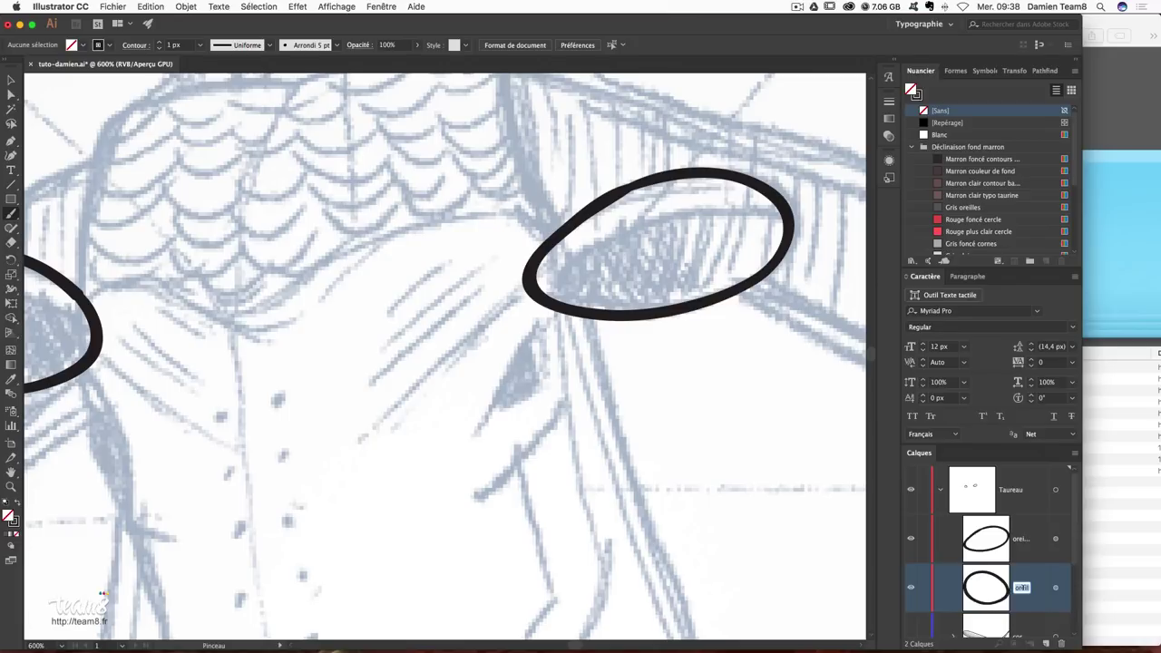
{"action": "key", "text": "Return"}
{"action": "left_click", "coordinate": [1022, 539]}
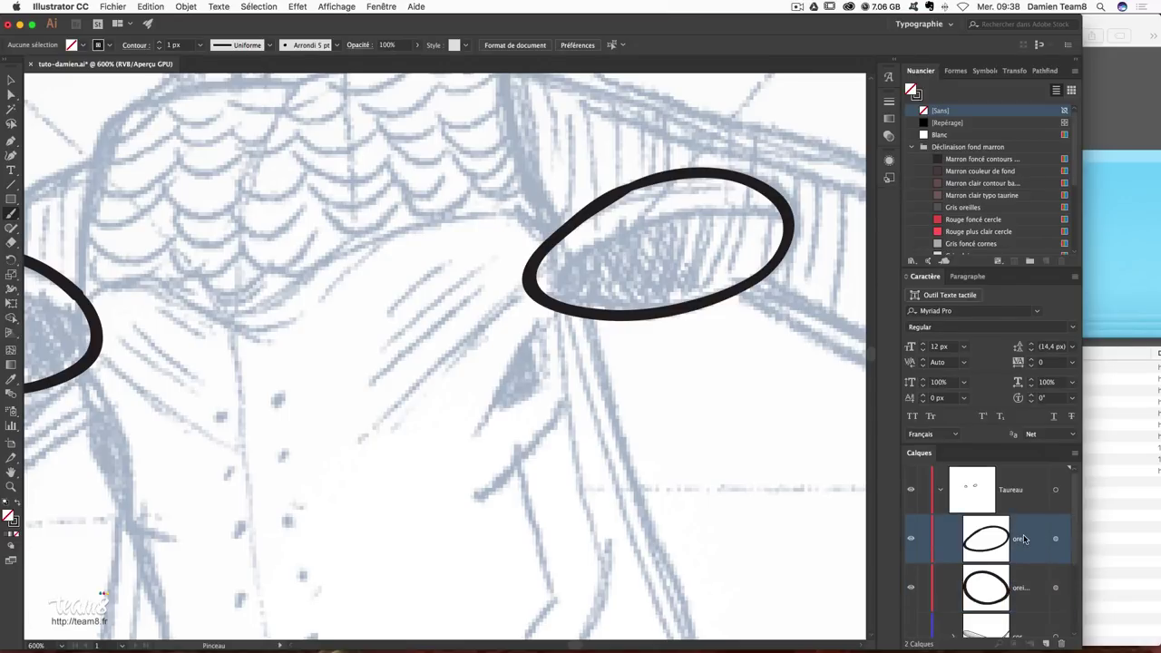
{"action": "mouse_move", "coordinate": [421, 402]}
{"action": "left_mouse_down"}
{"action": "mouse_move", "coordinate": [513, 398]}
{"action": "mouse_move", "coordinate": [621, 439]}
{"action": "left_mouse_up"}
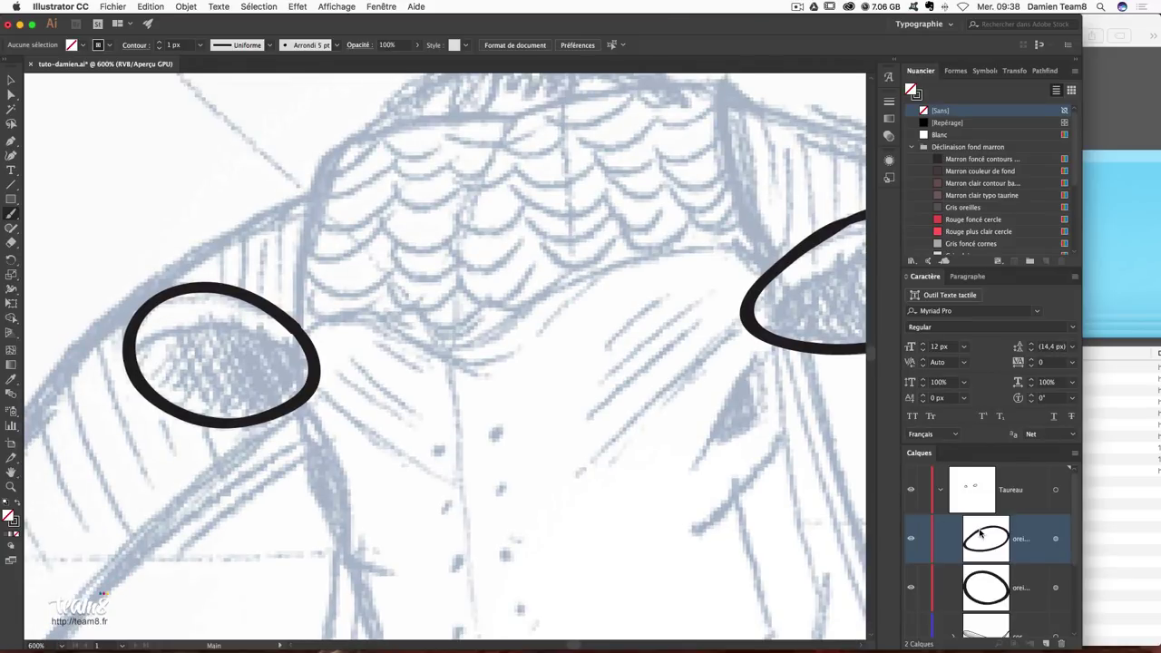
On the Taureau layer at 800%, paint a curved inner line along the left ear's top.
{"action": "left_click", "coordinate": [998, 503]}
{"action": "key", "text": "ctrl+plus"}
{"action": "mouse_move", "coordinate": [285, 401]}
{"action": "left_mouse_down"}
{"action": "mouse_move", "coordinate": [345, 345]}
{"action": "mouse_move", "coordinate": [480, 320]}
{"action": "left_mouse_up"}
{"action": "mouse_move", "coordinate": [223, 269]}
{"action": "left_mouse_down"}
{"action": "mouse_move", "coordinate": [293, 226]}
{"action": "mouse_move", "coordinate": [405, 231]}
{"action": "mouse_move", "coordinate": [432, 257]}
{"action": "left_mouse_up"}
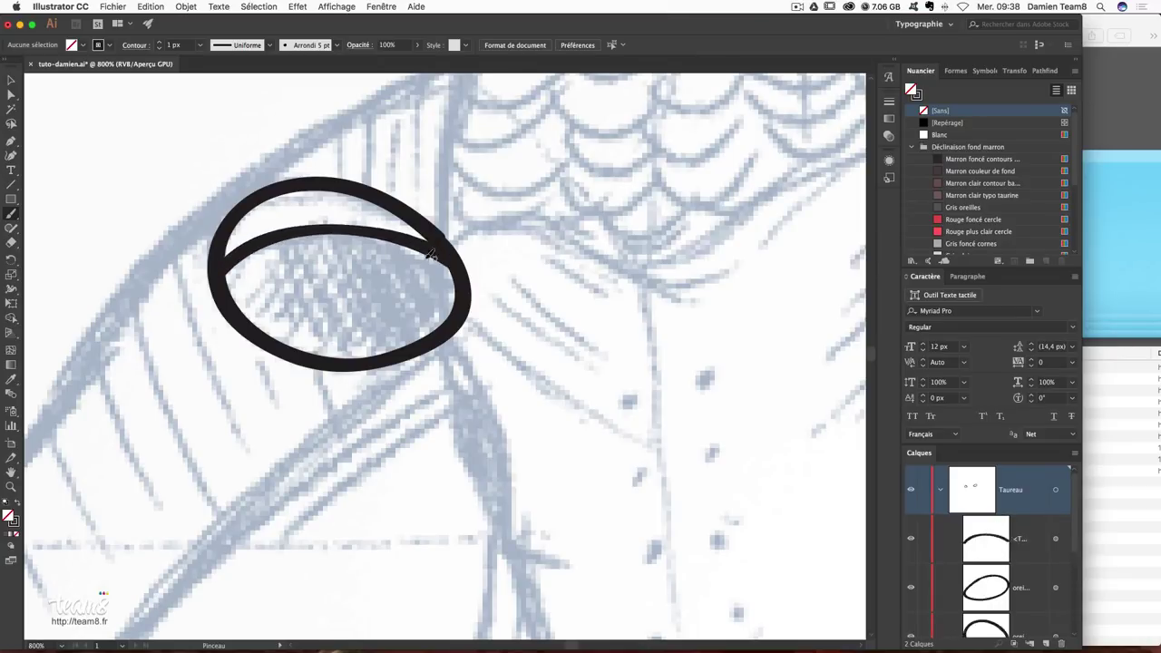
{"action": "key", "text": "ctrl+z"}
{"action": "left_click_drag", "start_coordinate": [223, 277], "coordinate": [283, 248]}
{"action": "key", "text": "ctrl+z"}
{"action": "mouse_move", "coordinate": [223, 283]}
{"action": "left_mouse_down"}
{"action": "mouse_move", "coordinate": [256, 243]}
{"action": "mouse_move", "coordinate": [306, 227]}
{"action": "mouse_move", "coordinate": [386, 229]}
{"action": "mouse_move", "coordinate": [472, 294]}
{"action": "left_mouse_up"}
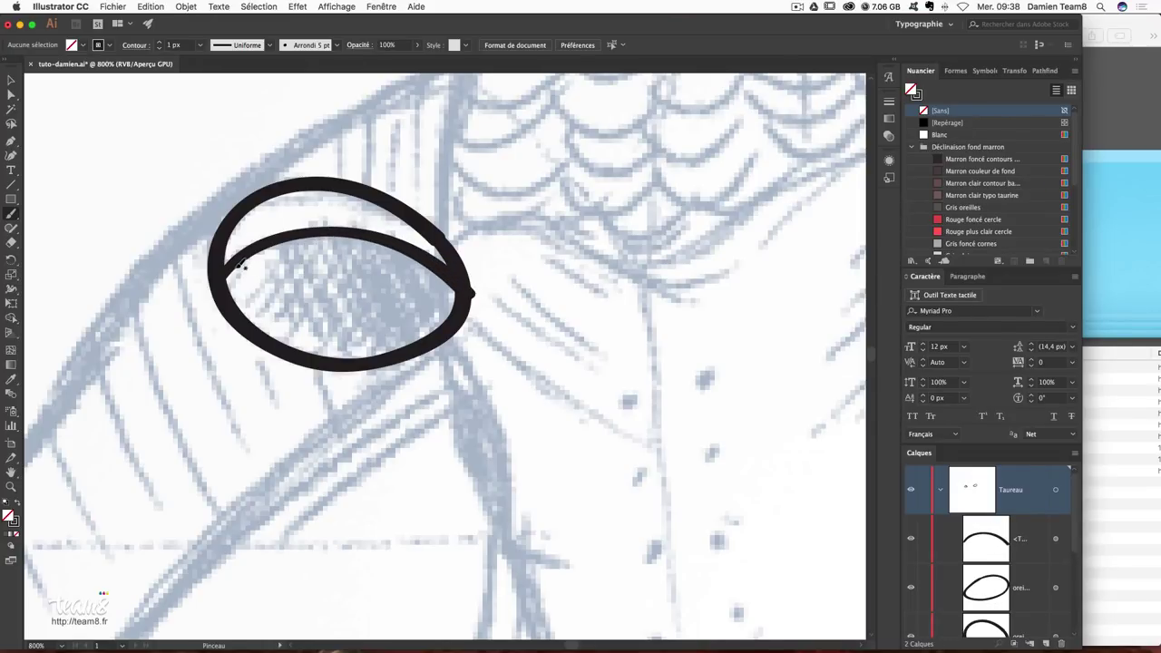
Try vertical hatch strokes at the ear's left edge, undoing each attempt.
{"action": "mouse_move", "coordinate": [242, 258]}
{"action": "left_mouse_down"}
{"action": "mouse_move", "coordinate": [240, 320]}
{"action": "mouse_move", "coordinate": [254, 332]}
{"action": "left_mouse_up"}
{"action": "key", "text": "ctrl+z"}
{"action": "mouse_move", "coordinate": [246, 257]}
{"action": "left_mouse_down"}
{"action": "mouse_move", "coordinate": [239, 295]}
{"action": "mouse_move", "coordinate": [257, 306]}
{"action": "left_mouse_up"}
{"action": "key", "text": "ctrl+z"}
{"action": "left_click_drag", "start_coordinate": [269, 242], "coordinate": [267, 343]}
{"action": "key", "text": "ctrl+z"}
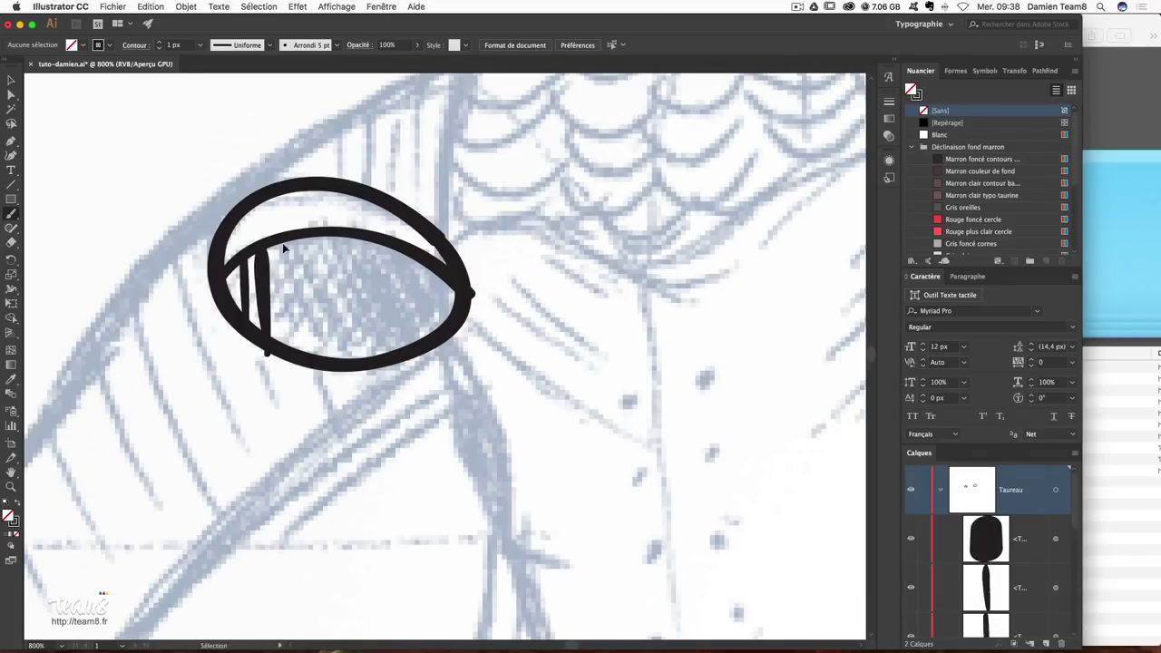
{"action": "key", "text": "ctrl+z"}
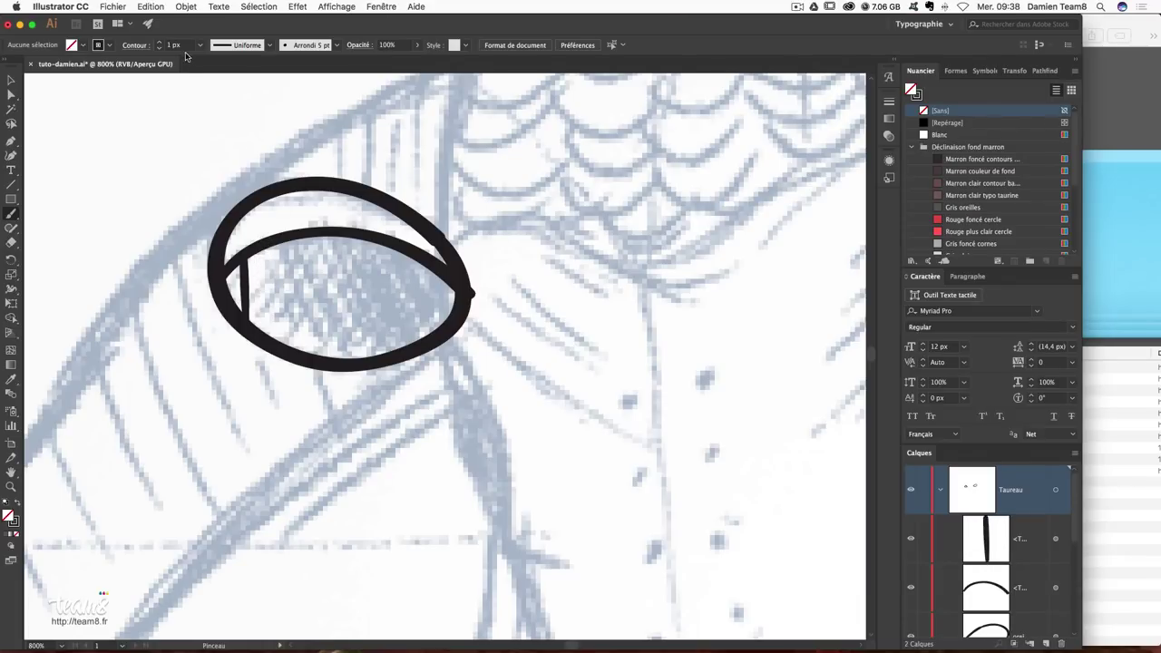
Draw the first vertical hatch stroke and set its weight to 0.5 px.
{"action": "left_click", "coordinate": [172, 45]}
{"action": "left_click_drag", "start_coordinate": [269, 243], "coordinate": [272, 339]}
{"action": "key", "text": "ctrl+z"}
{"action": "left_click_drag", "start_coordinate": [263, 245], "coordinate": [268, 339]}
{"action": "key", "text": "ctrl+z"}
{"action": "left_click_drag", "start_coordinate": [264, 245], "coordinate": [270, 343]}
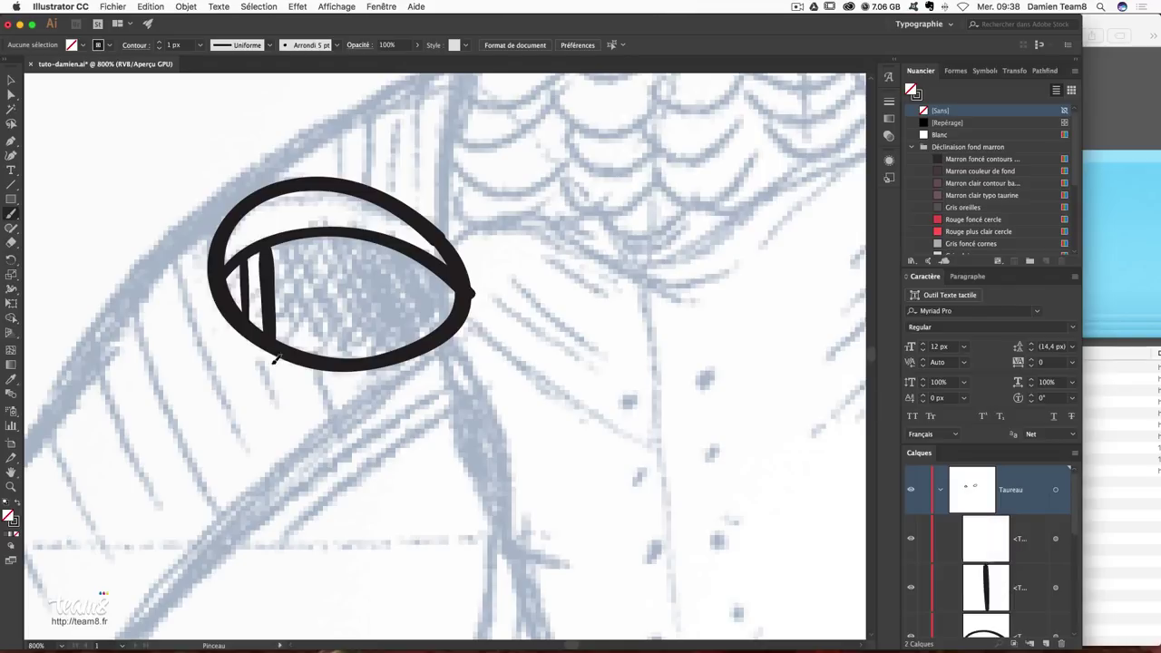
{"action": "left_click", "coordinate": [173, 44]}
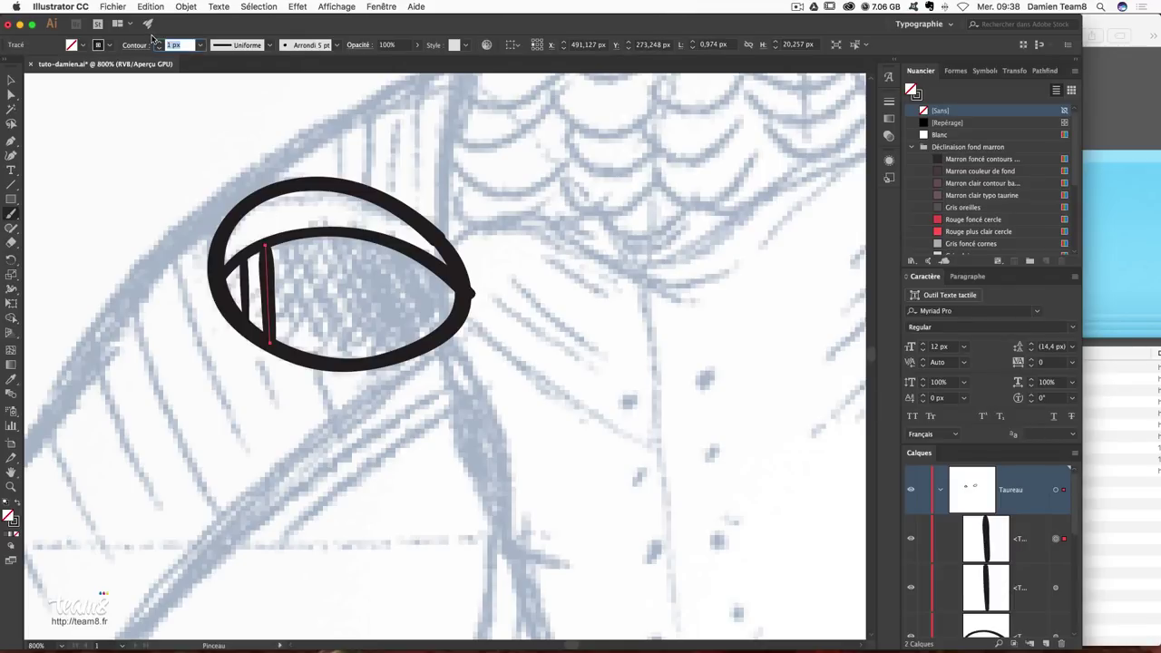
{"action": "type", "text": "0,5"}
{"action": "key", "text": "Return"}
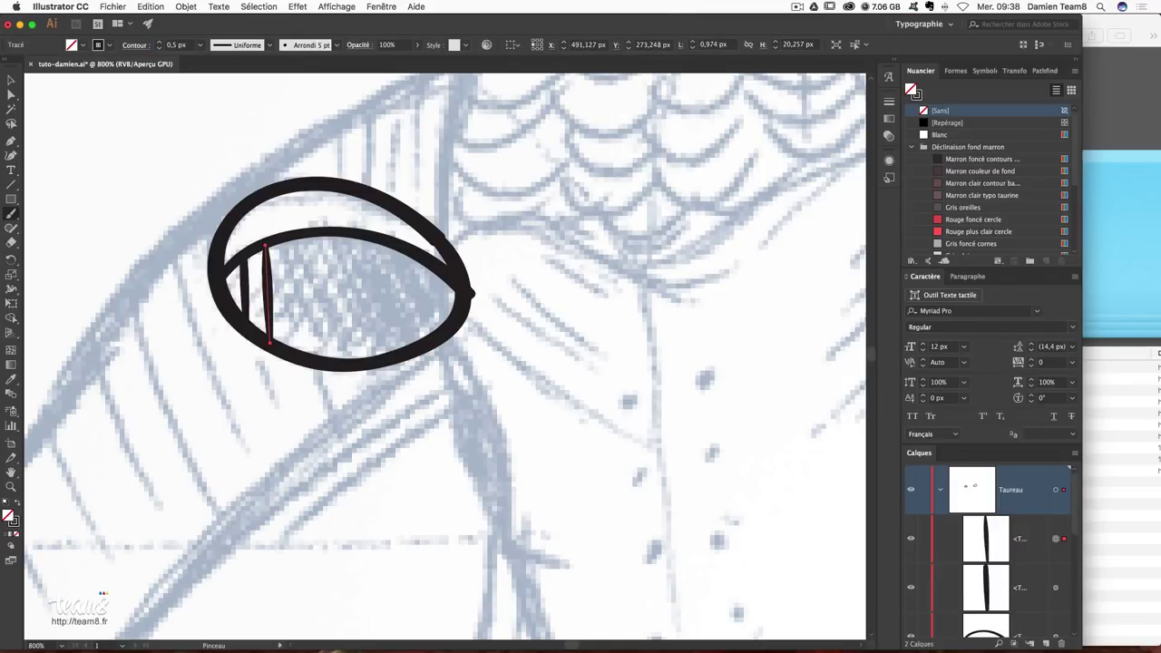
{"action": "key", "text": "ctrl+shift+a"}
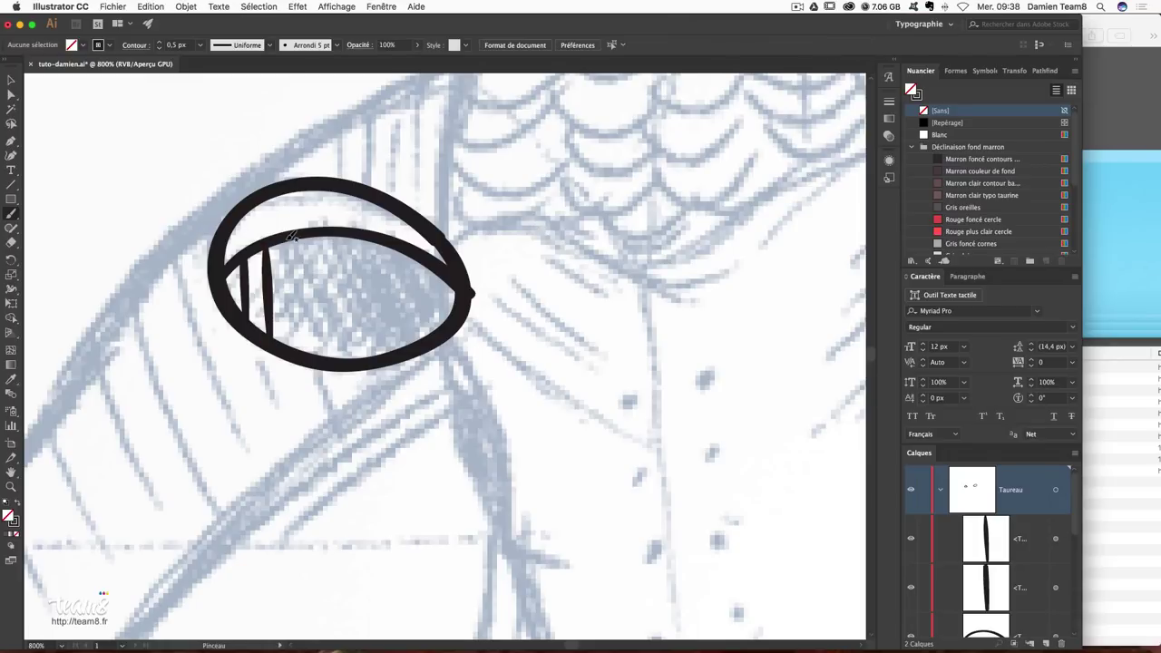
Add vertical hatch strokes across the ear's left side, redrawing overlong ones.
{"action": "left_click_drag", "start_coordinate": [292, 237], "coordinate": [291, 345]}
{"action": "left_click_drag", "start_coordinate": [309, 237], "coordinate": [310, 354]}
{"action": "key", "text": "ctrl+z"}
{"action": "left_click_drag", "start_coordinate": [310, 238], "coordinate": [310, 299]}
{"action": "left_click_drag", "start_coordinate": [309, 323], "coordinate": [309, 354]}
{"action": "key", "text": "ctrl+z"}
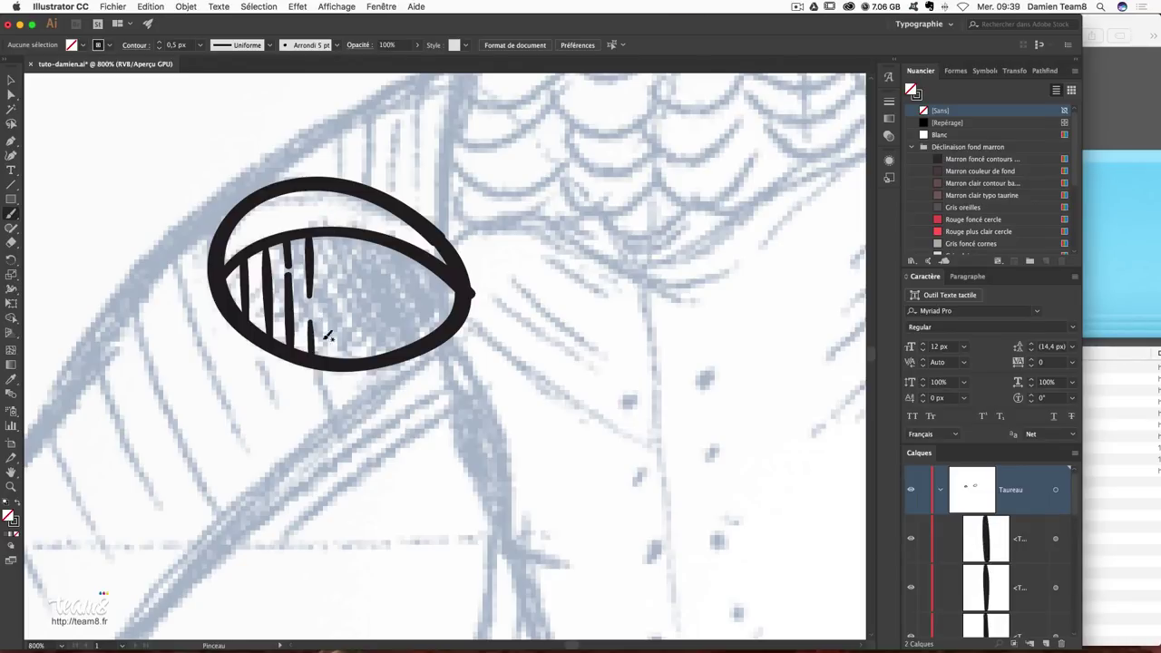
{"action": "left_click_drag", "start_coordinate": [327, 222], "coordinate": [326, 360]}
{"action": "key", "text": "ctrl+z"}
{"action": "left_click_drag", "start_coordinate": [326, 232], "coordinate": [329, 357]}
Continue the vertical hatch strokes toward the ear's middle, redoing misplaced ones.
{"action": "left_click_drag", "start_coordinate": [348, 233], "coordinate": [347, 359]}
{"action": "key", "text": "ctrl+z"}
{"action": "left_click_drag", "start_coordinate": [355, 226], "coordinate": [357, 359]}
{"action": "key", "text": "ctrl+z"}
{"action": "left_click_drag", "start_coordinate": [345, 237], "coordinate": [354, 354]}
{"action": "key", "text": "ctrl+z"}
{"action": "left_click_drag", "start_coordinate": [347, 240], "coordinate": [350, 361]}
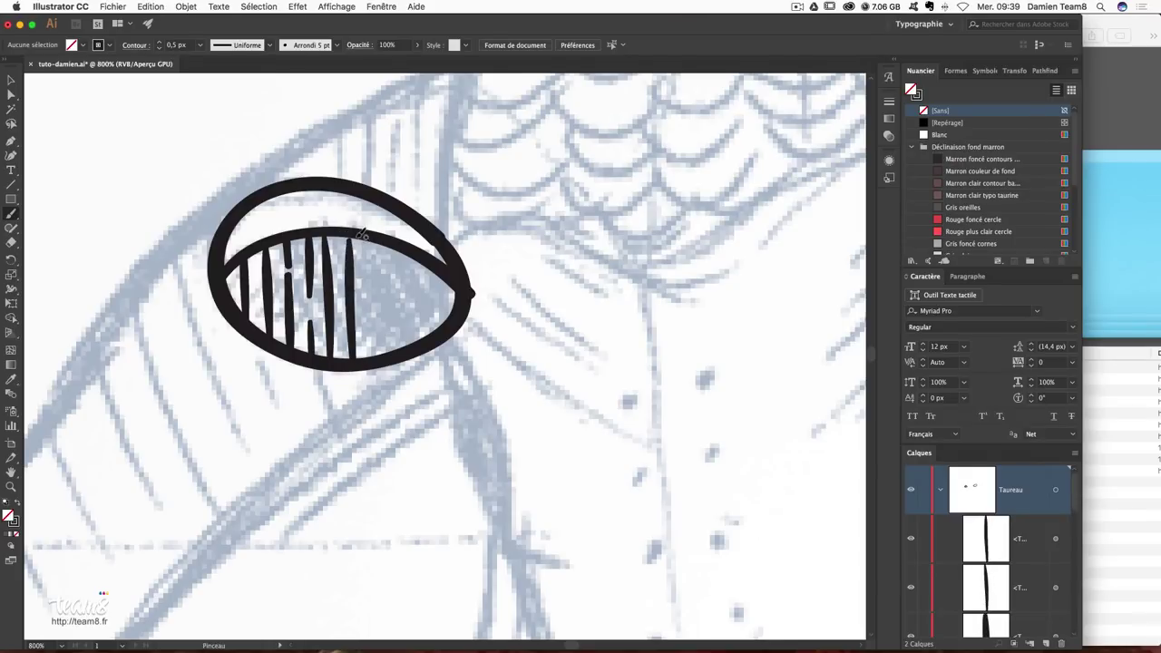
{"action": "left_click_drag", "start_coordinate": [371, 238], "coordinate": [374, 356]}
Add a full-height hatch stroke in the ear's right half after several retries.
{"action": "left_click_drag", "start_coordinate": [393, 241], "coordinate": [398, 345]}
{"action": "key", "text": "ctrl+z"}
{"action": "left_click_drag", "start_coordinate": [394, 245], "coordinate": [398, 348]}
{"action": "key", "text": "ctrl+z"}
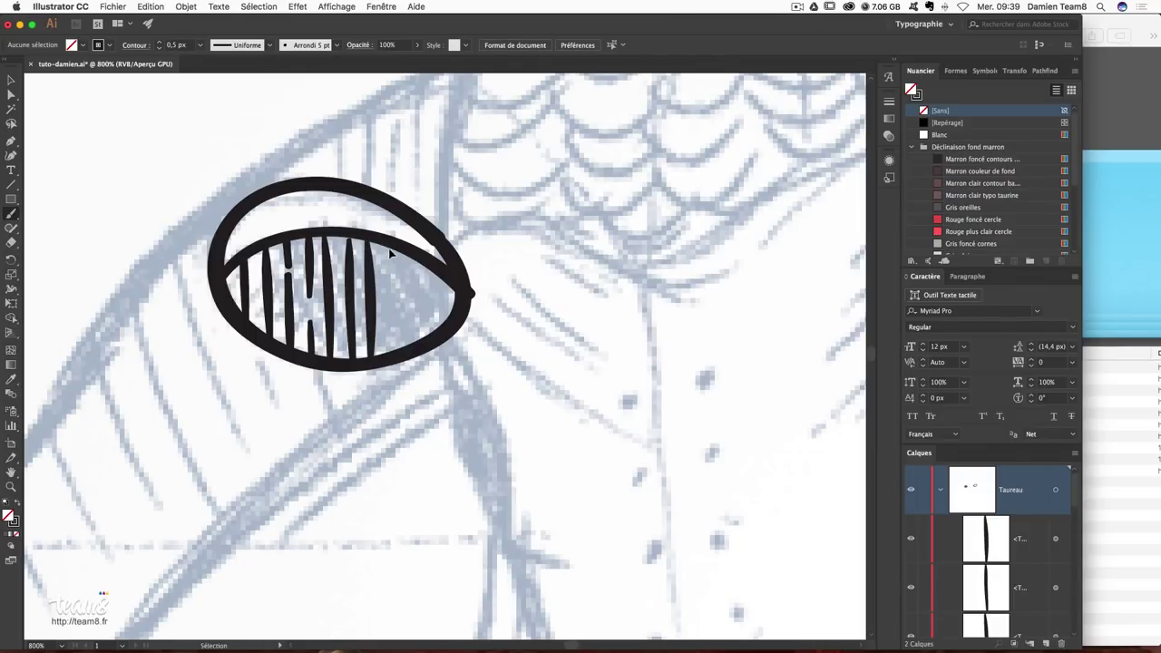
{"action": "left_click_drag", "start_coordinate": [392, 240], "coordinate": [397, 350]}
{"action": "key", "text": "ctrl+z"}
{"action": "left_click_drag", "start_coordinate": [393, 241], "coordinate": [404, 350]}
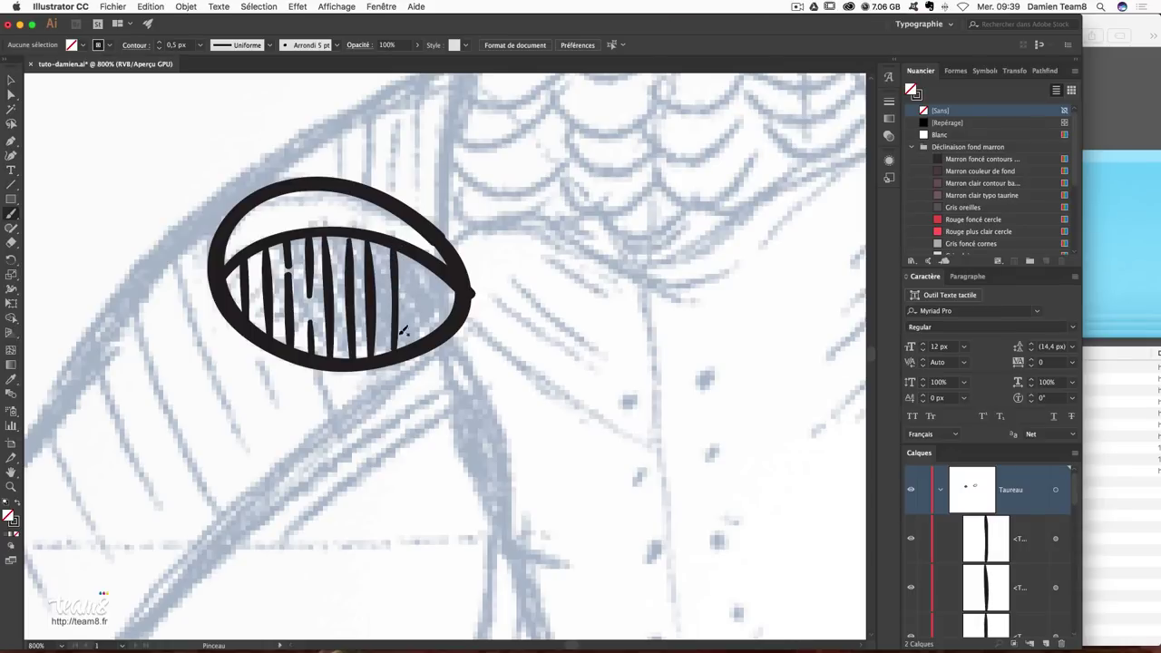
{"action": "key", "text": "ctrl+z"}
{"action": "left_click_drag", "start_coordinate": [395, 238], "coordinate": [400, 348]}
Finish the hatches at the ear's right end and paint a curve along its inner top edge.
{"action": "left_click_drag", "start_coordinate": [423, 252], "coordinate": [428, 341]}
{"action": "key", "text": "ctrl+z"}
{"action": "left_click_drag", "start_coordinate": [421, 252], "coordinate": [424, 343]}
{"action": "left_click_drag", "start_coordinate": [439, 263], "coordinate": [434, 331]}
{"action": "key", "text": "ctrl+z"}
{"action": "left_click_drag", "start_coordinate": [441, 262], "coordinate": [433, 333]}
{"action": "key", "text": "ctrl+z"}
{"action": "left_click_drag", "start_coordinate": [442, 270], "coordinate": [435, 332]}
{"action": "left_click_drag", "start_coordinate": [594, 338], "coordinate": [471, 361]}
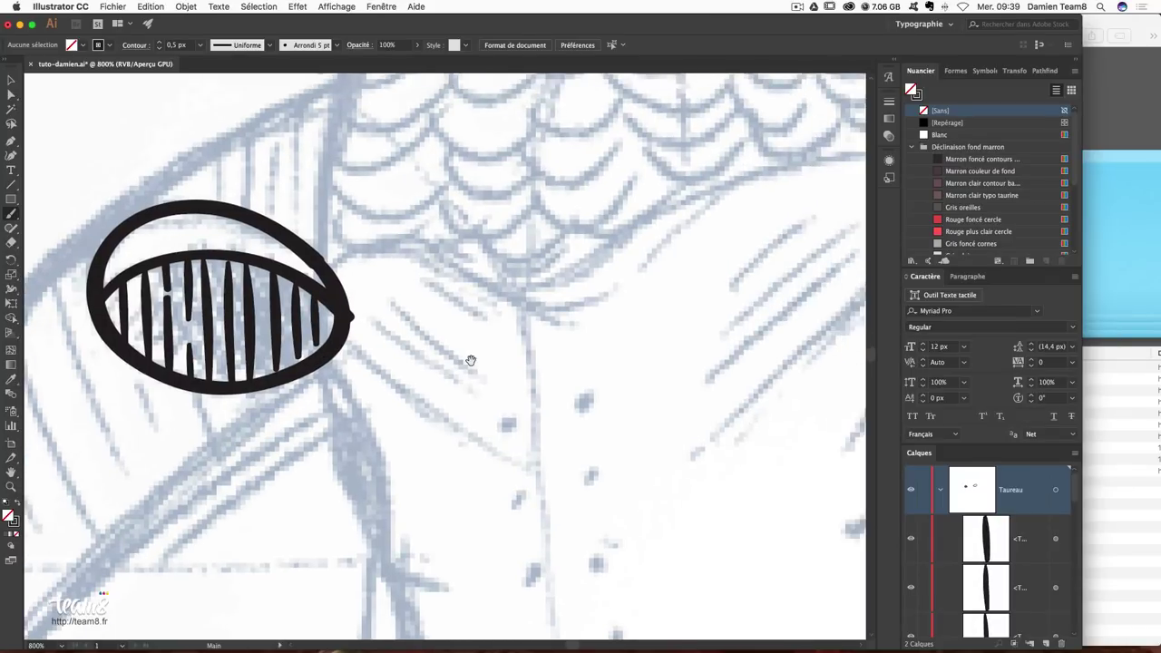
{"action": "left_click_drag", "start_coordinate": [98, 311], "coordinate": [343, 312]}
Gather the left ear's hatch stroke rows into a new sublayer with Rassembler sur un nouveau calque.
{"action": "left_click", "coordinate": [439, 274]}
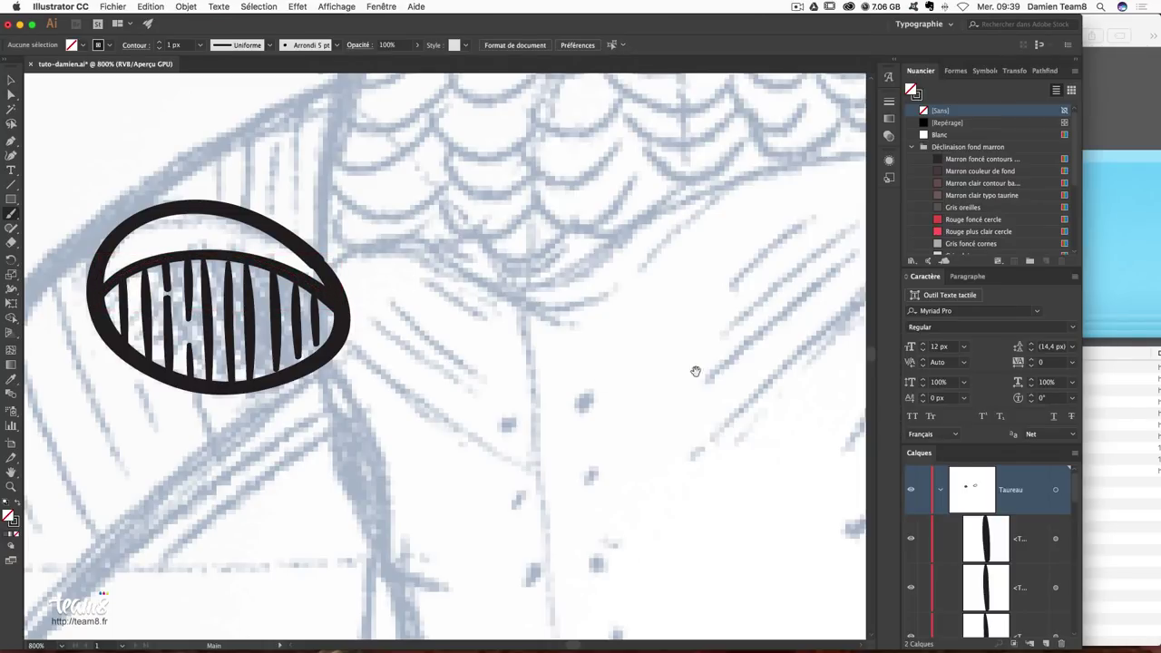
{"action": "left_click_drag", "start_coordinate": [763, 362], "coordinate": [480, 365]}
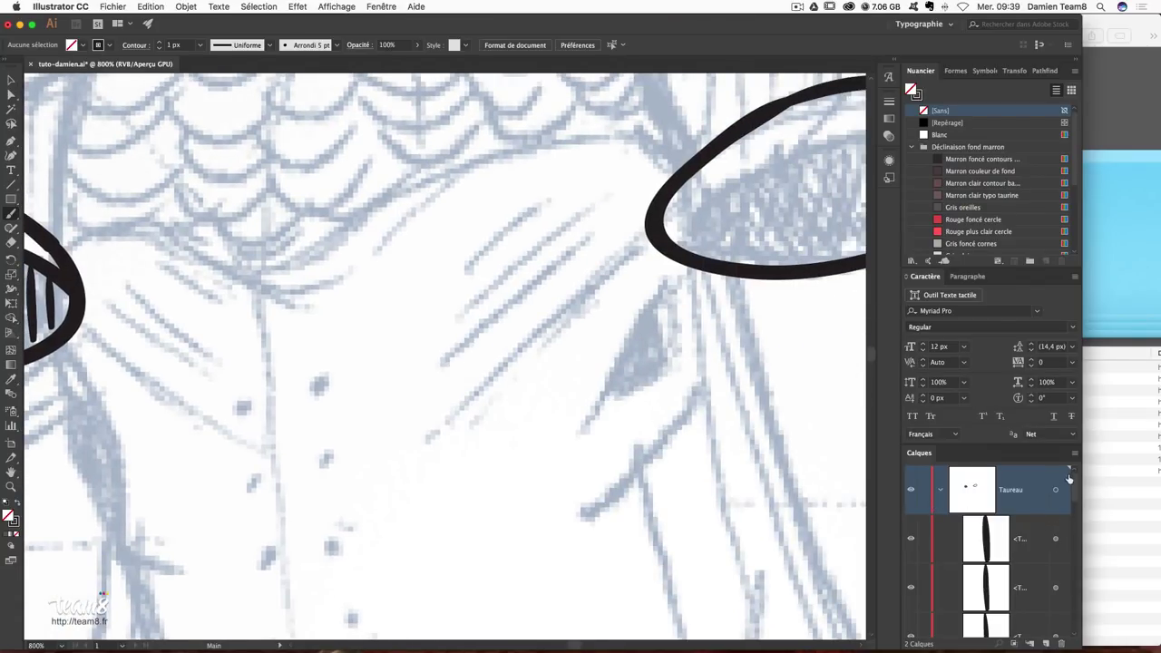
{"action": "scroll", "coordinate": [1074, 495], "scroll_direction": "down", "scroll_amount": 2}
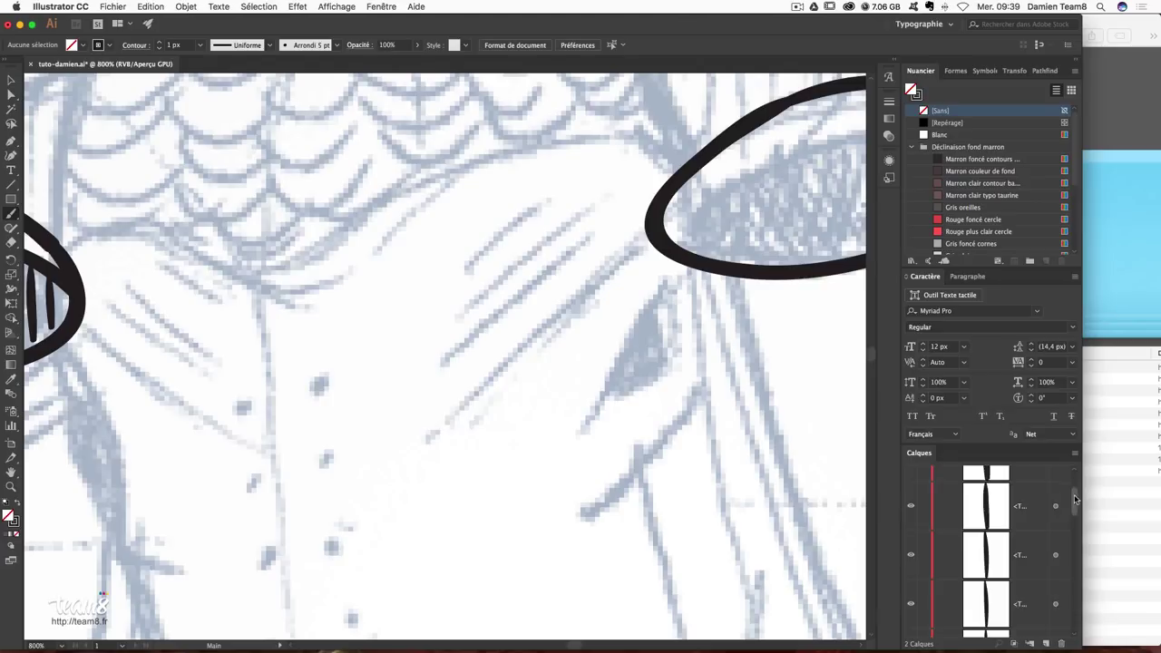
{"action": "scroll", "coordinate": [1074, 495], "scroll_direction": "up", "scroll_amount": 2}
{"action": "left_click_drag", "start_coordinate": [1075, 489], "coordinate": [1054, 600]}
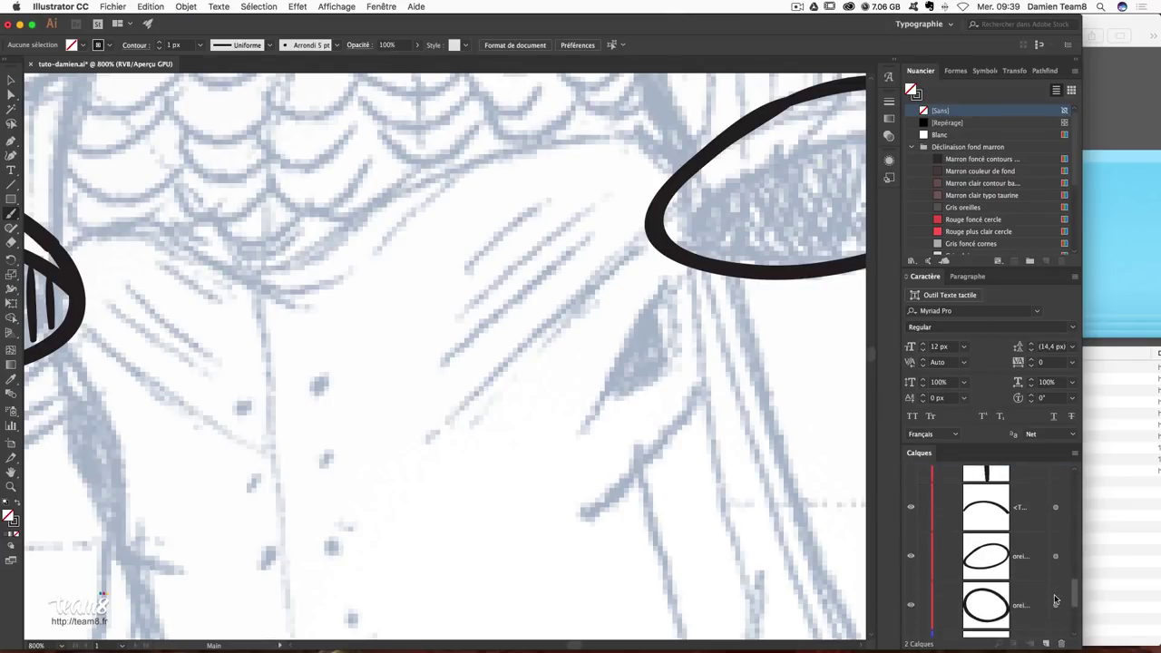
{"action": "scroll", "coordinate": [1043, 572], "scroll_direction": "up", "scroll_amount": 2}
{"action": "left_click", "coordinate": [1024, 528]}
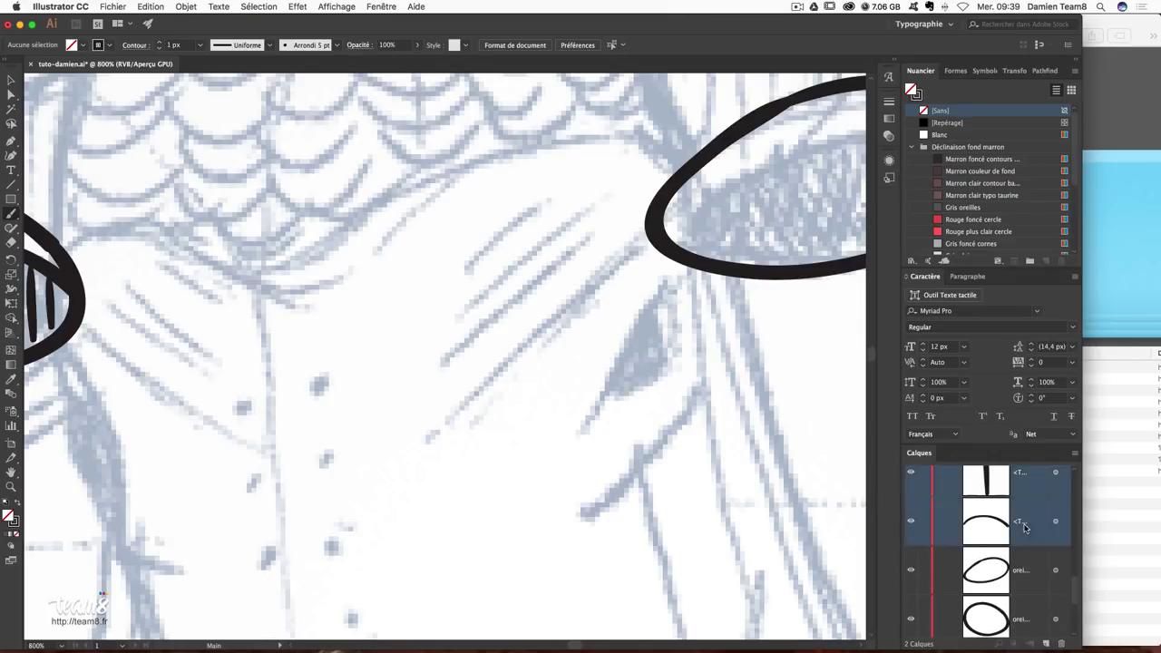
{"action": "left_click", "coordinate": [1074, 456]}
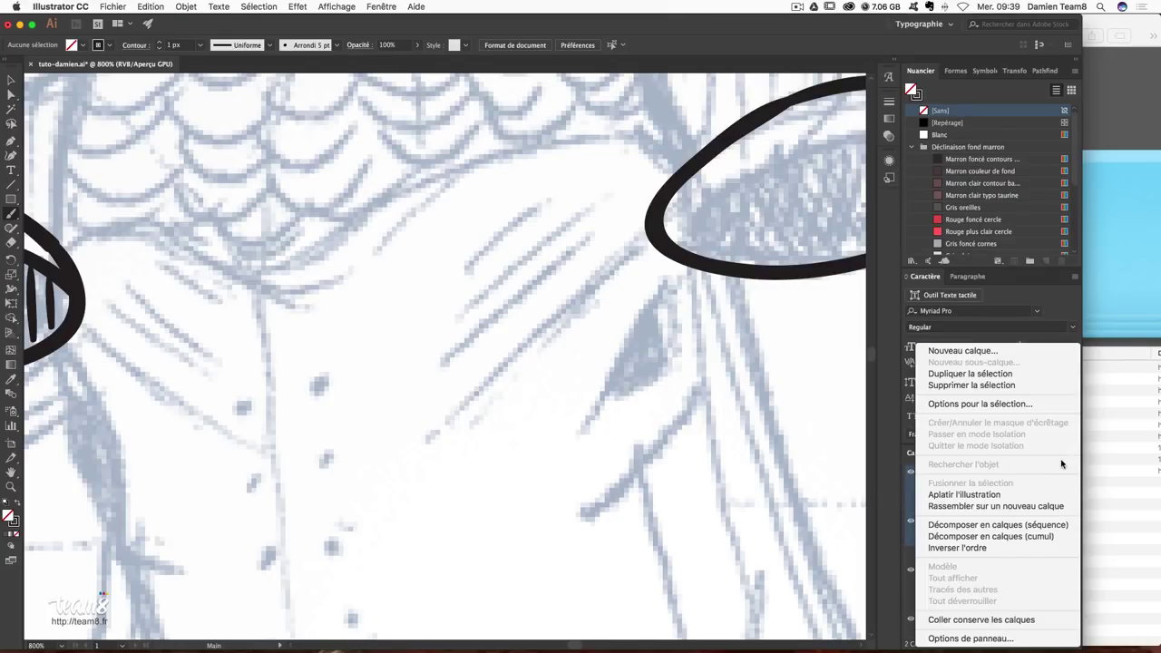
{"action": "left_click", "coordinate": [1035, 506]}
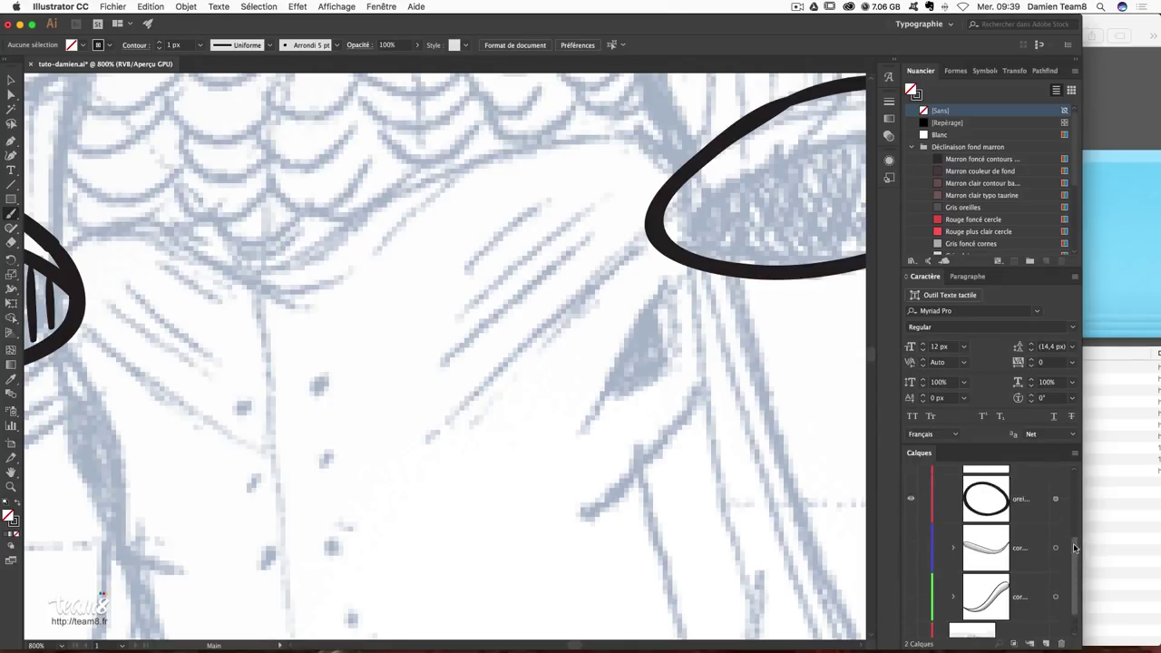
Rename the hatch sublayer, move it below the oreilles sublayer, and target Taureau.
{"action": "scroll", "coordinate": [1052, 543], "scroll_direction": "up", "scroll_amount": 5}
{"action": "double_click", "coordinate": [1020, 540]}
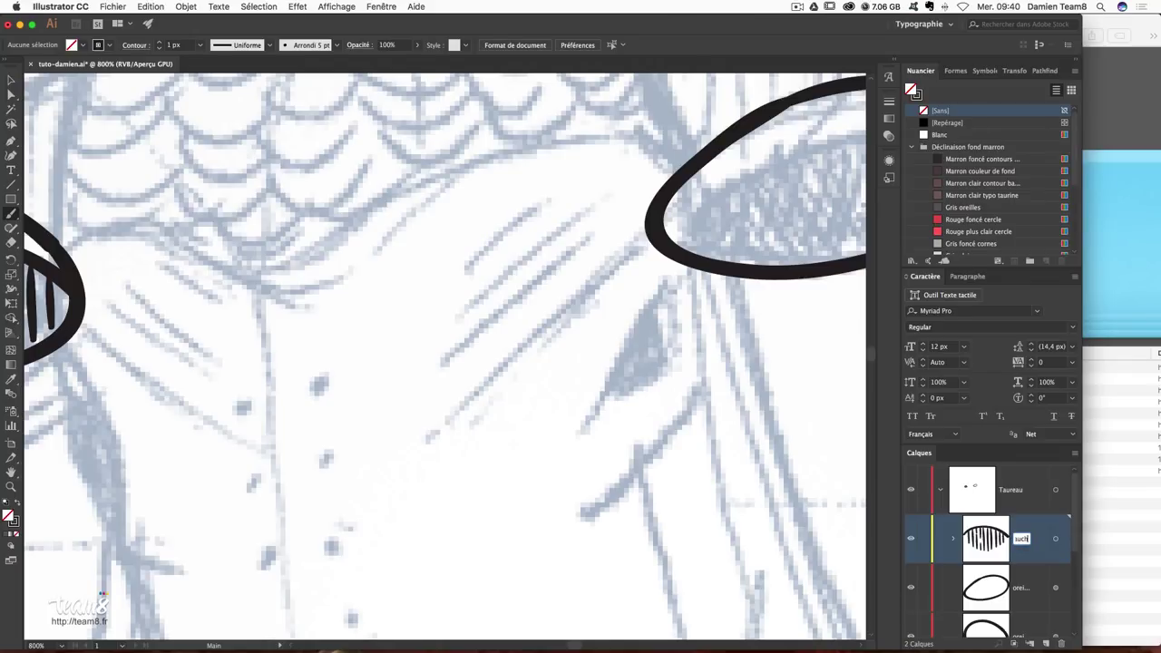
{"action": "key", "text": "Return"}
{"action": "scroll", "coordinate": [1026, 474], "scroll_direction": "down", "scroll_amount": 2}
{"action": "scroll", "coordinate": [1025, 475], "scroll_direction": "down", "scroll_amount": 1}
{"action": "scroll", "coordinate": [1025, 474], "scroll_direction": "down", "scroll_amount": 2}
{"action": "scroll", "coordinate": [1025, 472], "scroll_direction": "up", "scroll_amount": 2}
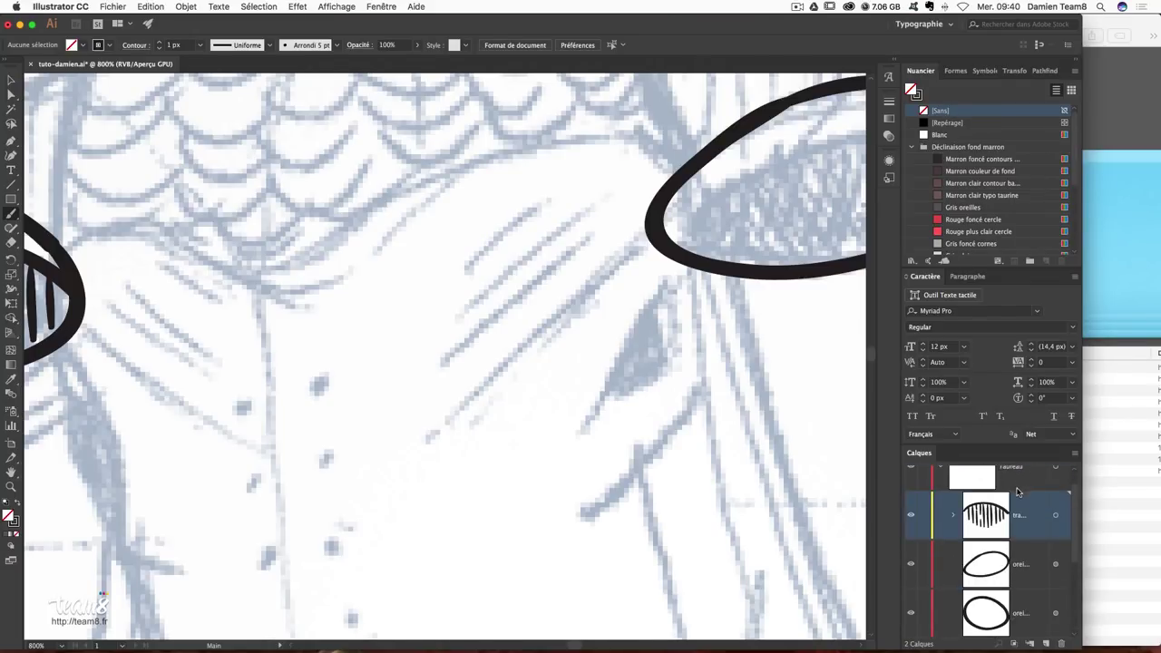
{"action": "left_click_drag", "start_coordinate": [1024, 534], "coordinate": [1022, 591]}
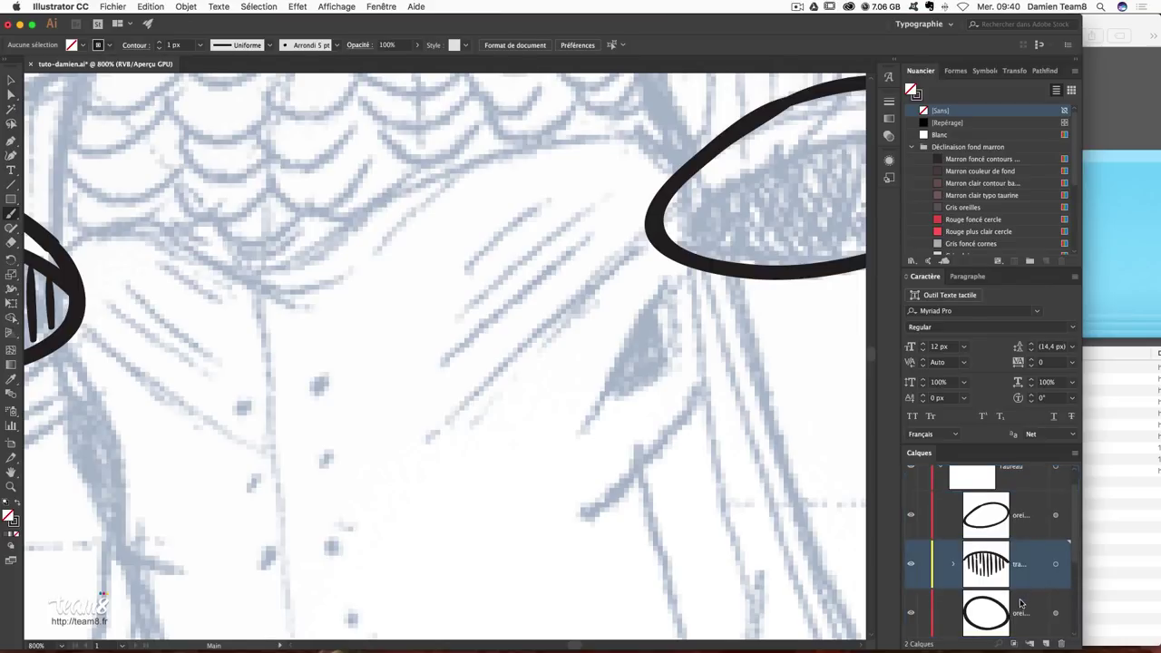
{"action": "left_click", "coordinate": [1021, 522]}
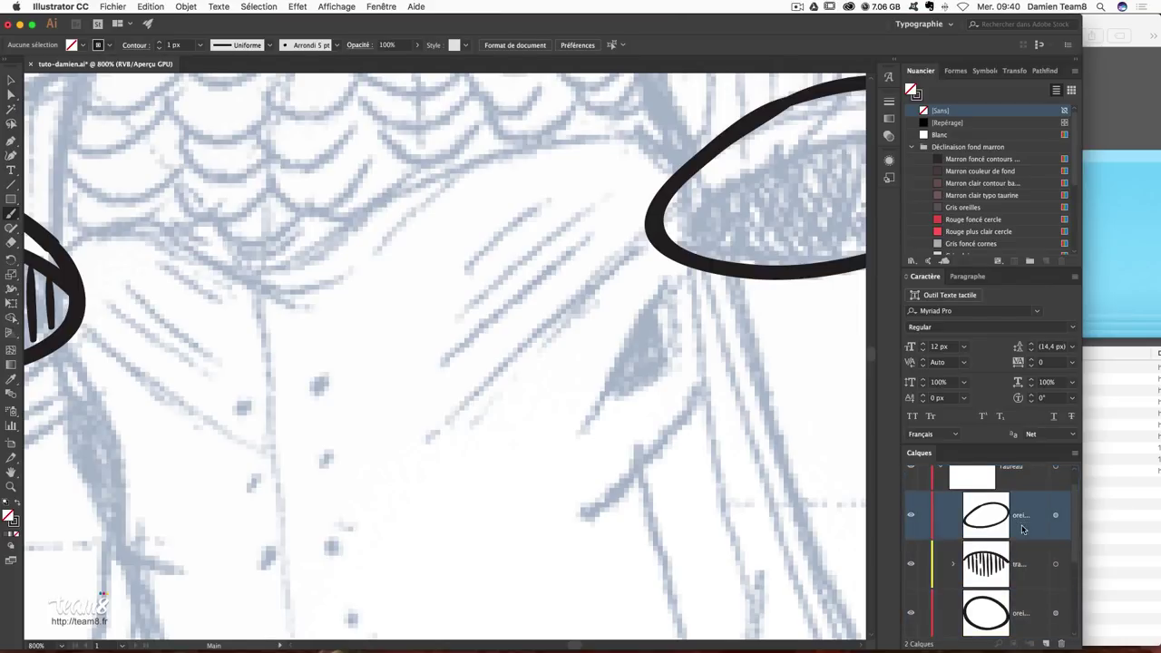
{"action": "scroll", "coordinate": [1009, 526], "scroll_direction": "up", "scroll_amount": 1}
{"action": "left_click", "coordinate": [976, 503]}
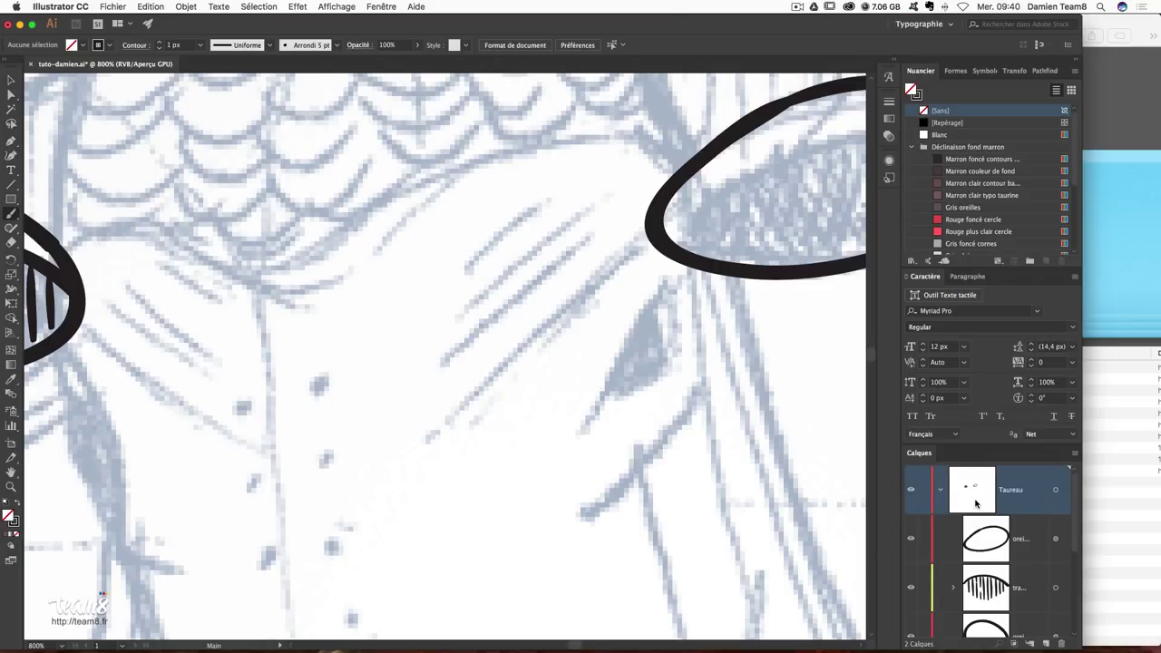
Bring the right ear into view at 800% and try painting its inner curve.
{"action": "key", "text": "super+plus"}
{"action": "left_click_drag", "start_coordinate": [713, 350], "coordinate": [145, 539]}
{"action": "key", "text": "super+minus"}
{"action": "mouse_move", "coordinate": [261, 368]}
{"action": "left_mouse_down"}
{"action": "mouse_move", "coordinate": [408, 292]}
{"action": "mouse_move", "coordinate": [562, 267]}
{"action": "left_mouse_up"}
{"action": "key", "text": "super+z"}
{"action": "mouse_move", "coordinate": [271, 363]}
{"action": "left_mouse_down"}
{"action": "mouse_move", "coordinate": [505, 269]}
{"action": "mouse_move", "coordinate": [588, 268]}
{"action": "left_mouse_up"}
{"action": "key", "text": "super+z"}
Paint the final inner curve and a short stroke at the ear's left tip, then edit its weight.
{"action": "left_click_drag", "start_coordinate": [259, 375], "coordinate": [582, 273]}
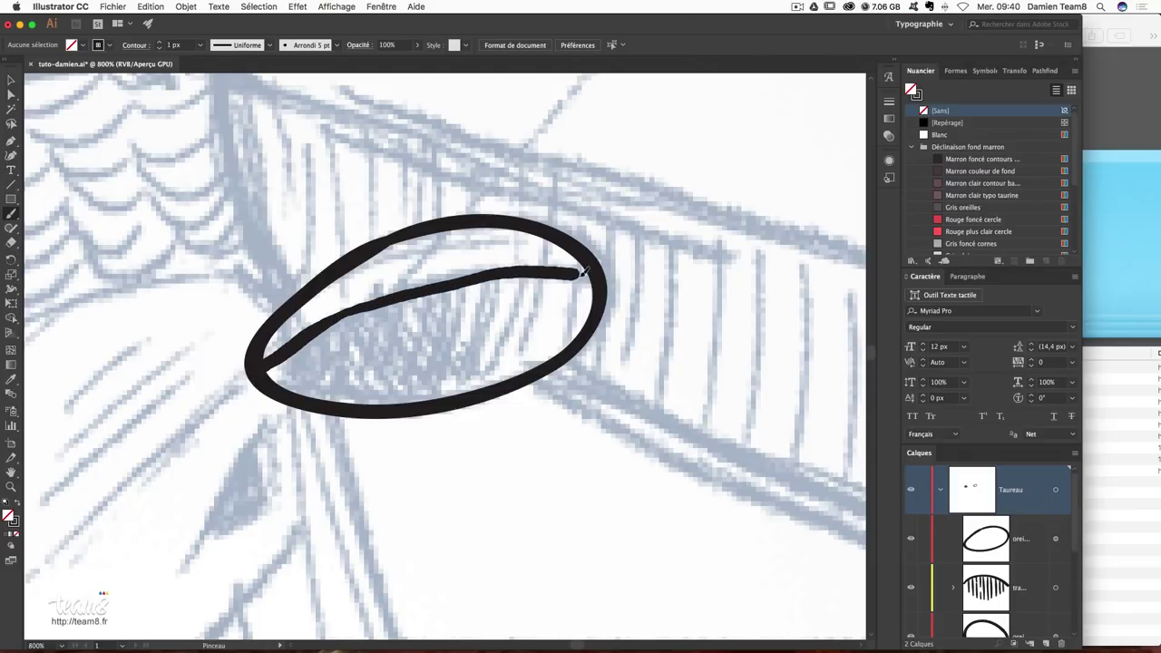
{"action": "key", "text": "super+z"}
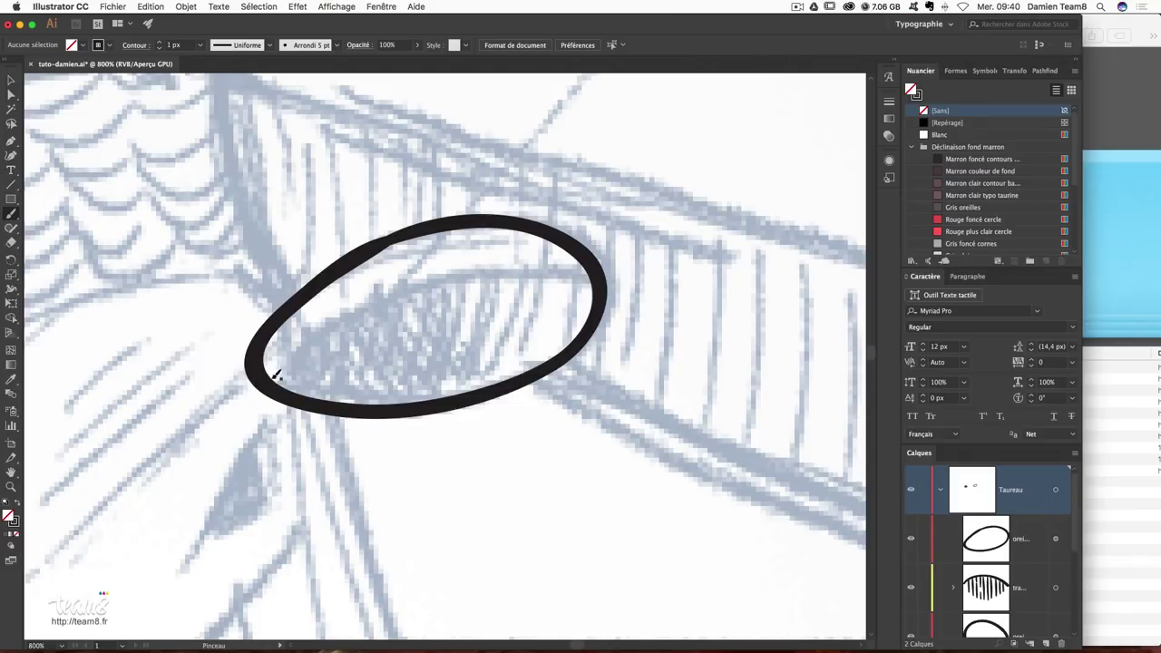
{"action": "mouse_move", "coordinate": [264, 372]}
{"action": "left_mouse_down"}
{"action": "mouse_move", "coordinate": [557, 263]}
{"action": "mouse_move", "coordinate": [599, 270]}
{"action": "left_mouse_up"}
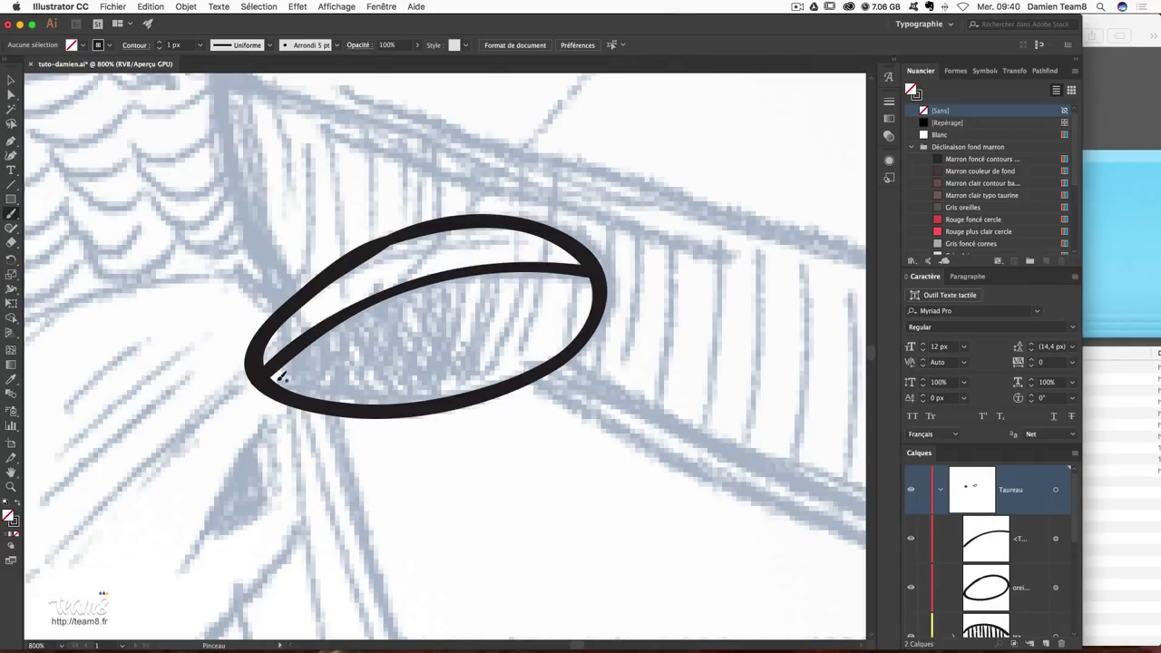
{"action": "mouse_move", "coordinate": [281, 377]}
{"action": "left_mouse_down"}
{"action": "mouse_move", "coordinate": [289, 396]}
{"action": "mouse_move", "coordinate": [294, 366]}
{"action": "mouse_move", "coordinate": [284, 353]}
{"action": "left_mouse_up"}
{"action": "key", "text": "super+z"}
{"action": "key", "text": "super+z"}
{"action": "key", "text": "super+z"}
{"action": "left_click", "coordinate": [172, 46]}
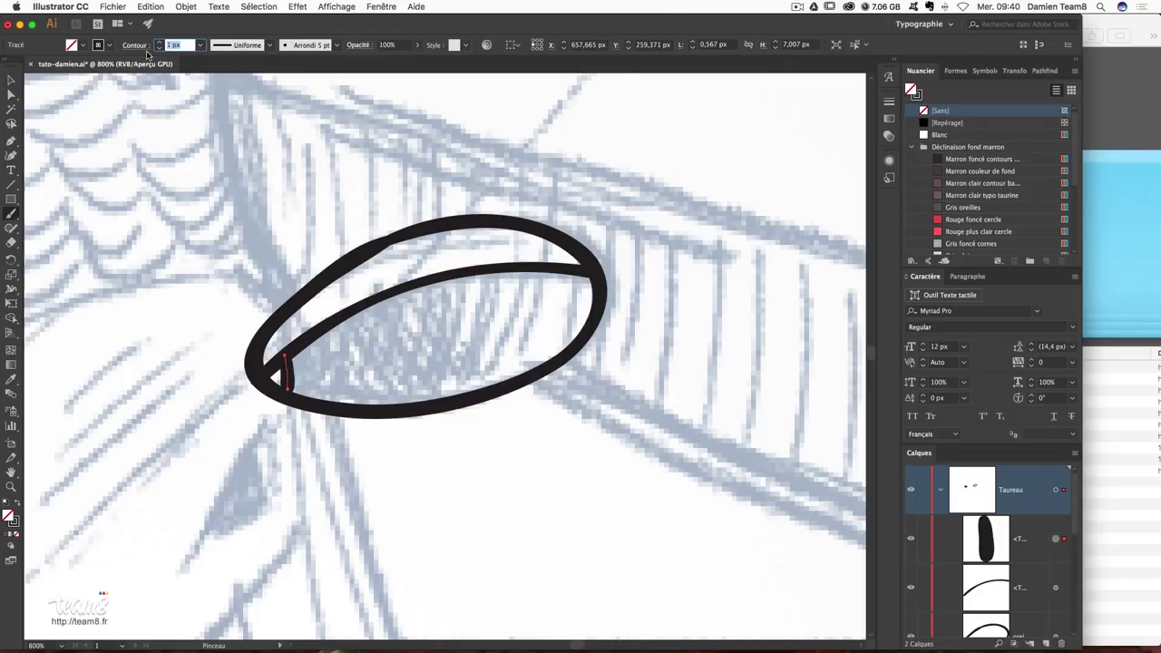
{"action": "type", "text": "0,5"}
Apply 0,5 px to the tip stroke and hatch the ear's left part with vertical strokes.
{"action": "key", "text": "Return"}
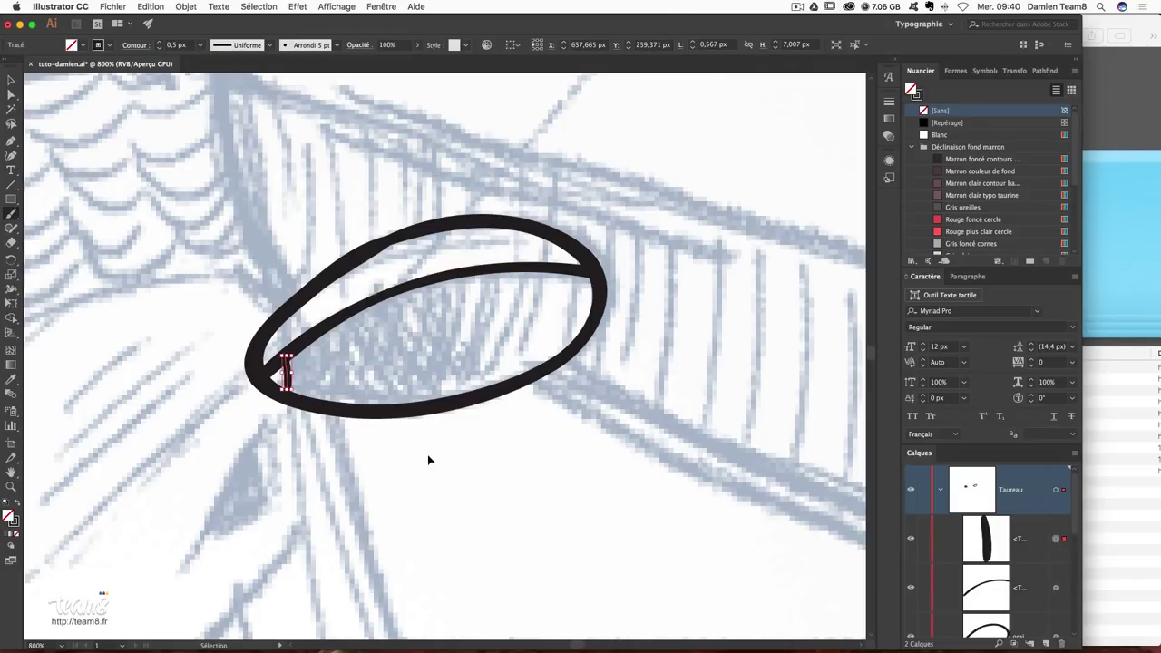
{"action": "key", "text": "super+shift+a"}
{"action": "mouse_move", "coordinate": [306, 343]}
{"action": "left_mouse_down"}
{"action": "mouse_move", "coordinate": [305, 392]}
{"action": "mouse_move", "coordinate": [321, 395]}
{"action": "left_mouse_up"}
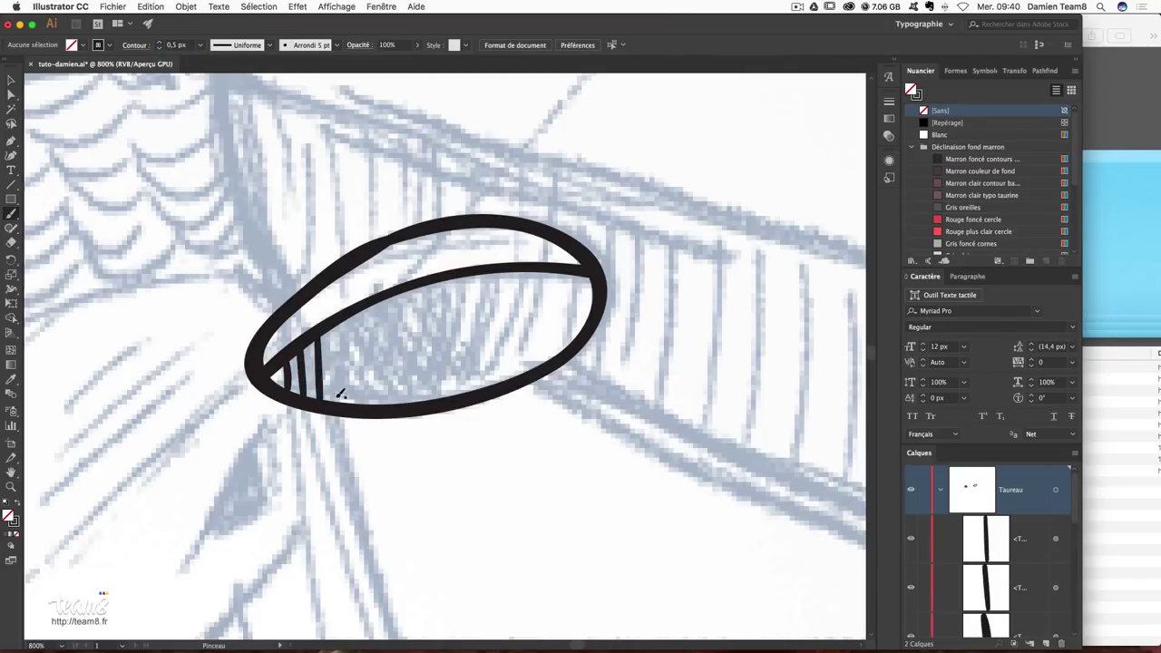
{"action": "mouse_move", "coordinate": [341, 323]}
{"action": "left_mouse_down"}
{"action": "mouse_move", "coordinate": [340, 399]}
{"action": "mouse_move", "coordinate": [358, 403]}
{"action": "left_mouse_up"}
{"action": "key", "text": "super+z"}
{"action": "left_click_drag", "start_coordinate": [360, 314], "coordinate": [359, 404]}
{"action": "left_click_drag", "start_coordinate": [378, 289], "coordinate": [387, 397]}
{"action": "left_click_drag", "start_coordinate": [401, 287], "coordinate": [408, 396]}
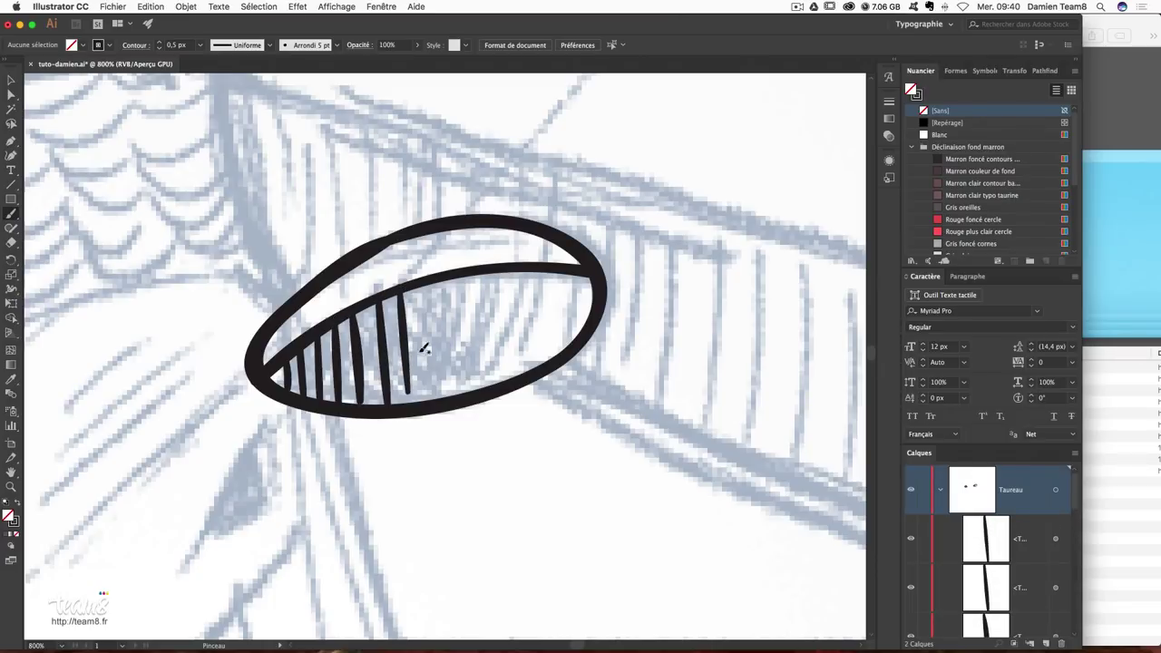
{"action": "left_click_drag", "start_coordinate": [419, 283], "coordinate": [425, 396]}
{"action": "mouse_move", "coordinate": [438, 276]}
{"action": "left_mouse_down"}
{"action": "mouse_move", "coordinate": [445, 396]}
{"action": "mouse_move", "coordinate": [459, 395]}
{"action": "left_mouse_up"}
Continue vertical hatch strokes across the ear's middle, redrawing short or misplaced ones.
{"action": "key", "text": "super+z"}
{"action": "left_click_drag", "start_coordinate": [459, 274], "coordinate": [462, 386]}
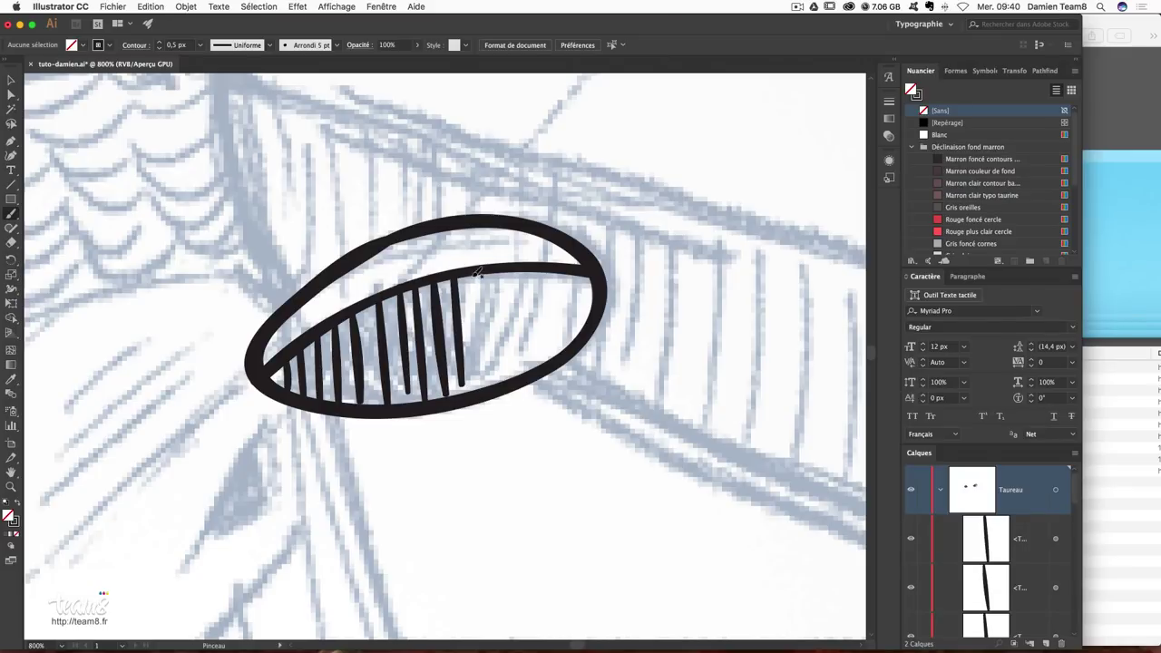
{"action": "left_click_drag", "start_coordinate": [478, 272], "coordinate": [479, 388]}
{"action": "mouse_move", "coordinate": [500, 262]}
{"action": "left_mouse_down"}
{"action": "mouse_move", "coordinate": [501, 381]}
{"action": "mouse_move", "coordinate": [520, 347]}
{"action": "left_mouse_up"}
{"action": "key", "text": "super+z"}
{"action": "left_click_drag", "start_coordinate": [518, 267], "coordinate": [519, 363]}
{"action": "key", "text": "super+z"}
{"action": "left_click_drag", "start_coordinate": [516, 263], "coordinate": [520, 372]}
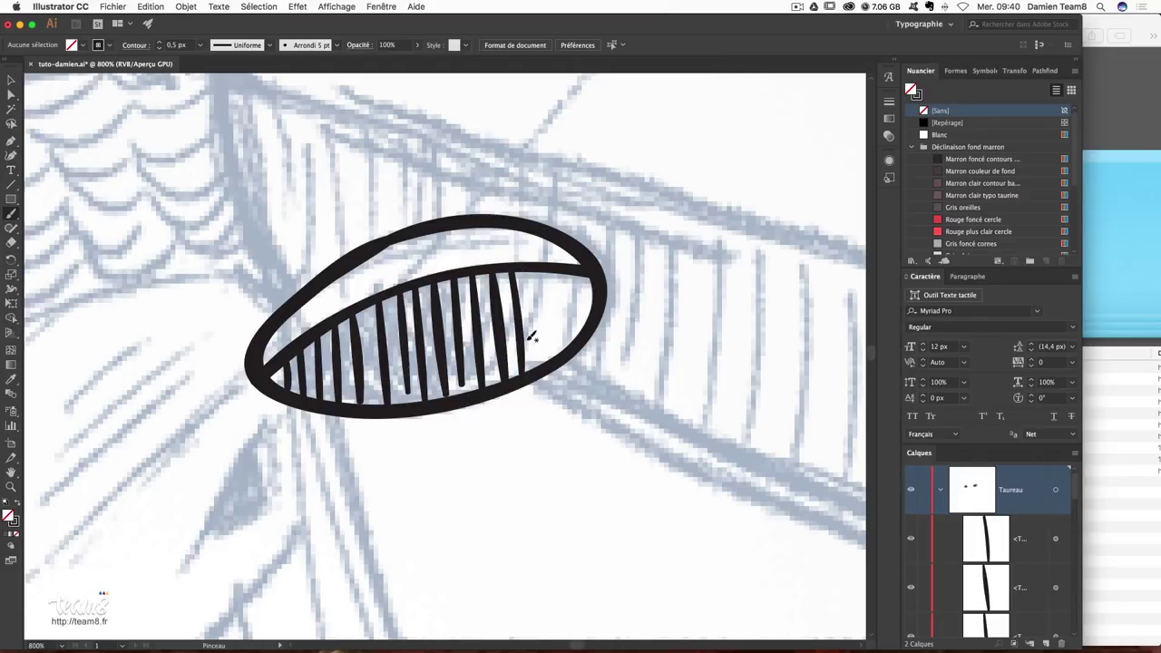
{"action": "left_click_drag", "start_coordinate": [537, 269], "coordinate": [540, 364]}
{"action": "key", "text": "super+z"}
{"action": "left_click_drag", "start_coordinate": [539, 274], "coordinate": [539, 374]}
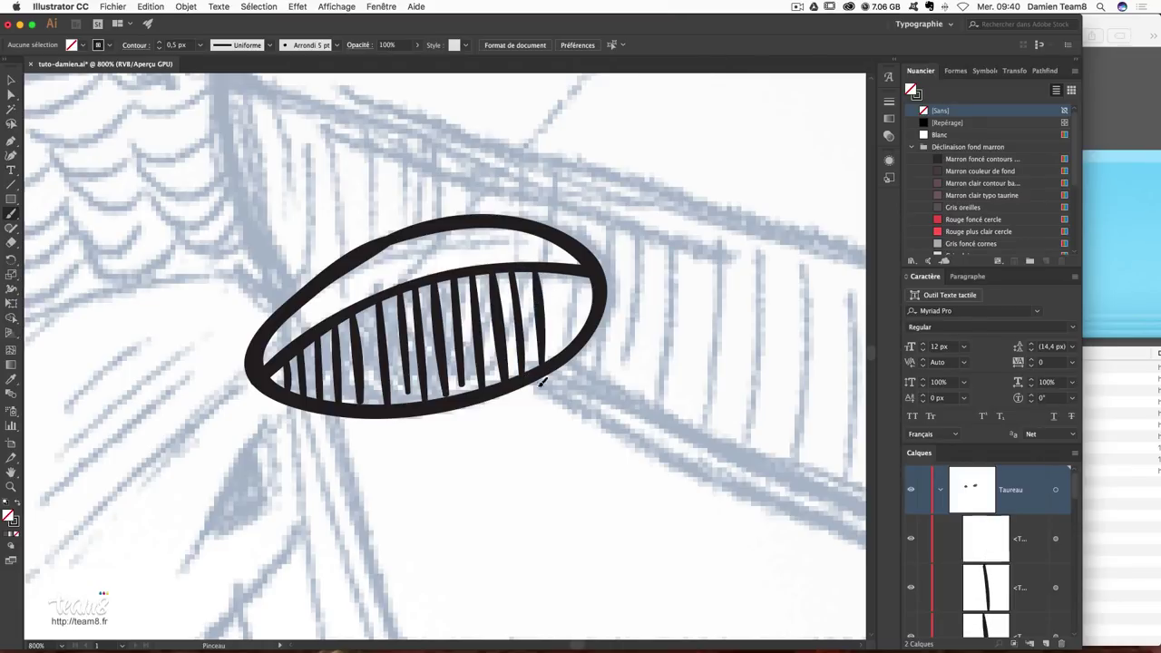
Finish the hatches at the ear's right end, then zoom out to check and back in.
{"action": "key", "text": "super+z"}
{"action": "left_click_drag", "start_coordinate": [558, 270], "coordinate": [561, 354]}
{"action": "key", "text": "super+z"}
{"action": "left_click_drag", "start_coordinate": [557, 265], "coordinate": [558, 355]}
{"action": "left_click_drag", "start_coordinate": [575, 263], "coordinate": [587, 353]}
{"action": "key", "text": "super+z"}
{"action": "left_click_drag", "start_coordinate": [573, 263], "coordinate": [584, 353]}
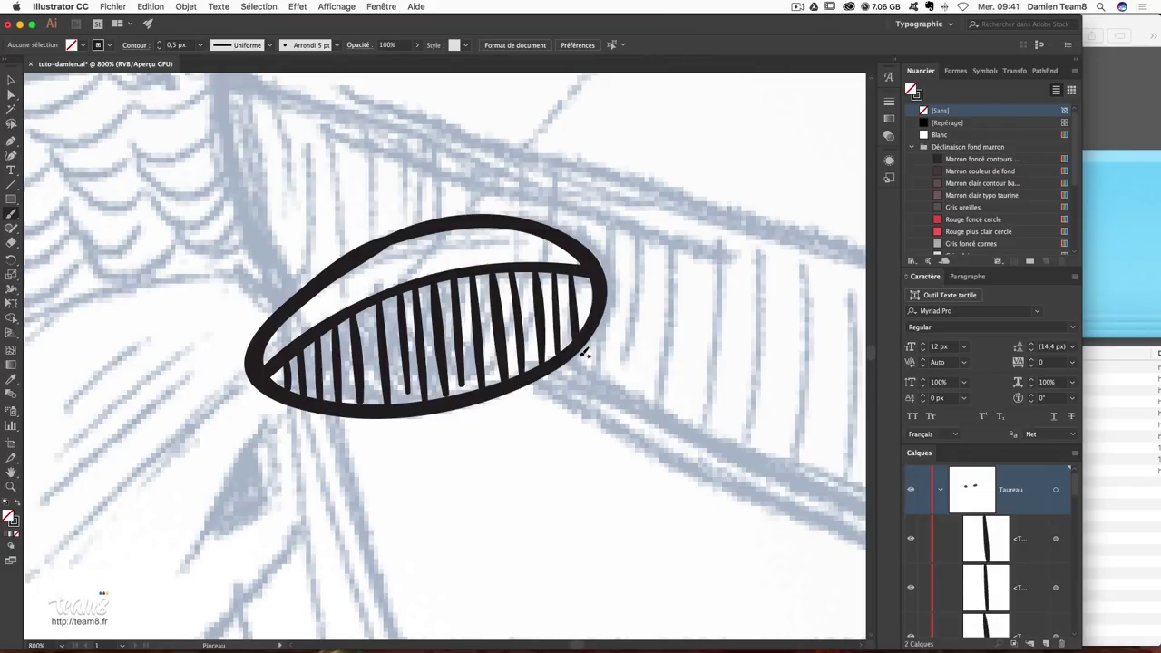
{"action": "key", "text": "super+minus"}
{"action": "key", "text": "super+minus"}
{"action": "key", "text": "super+minus"}
{"action": "key", "text": "super+minus"}
{"action": "key", "text": "super+plus"}
{"action": "key", "text": "super+plus"}
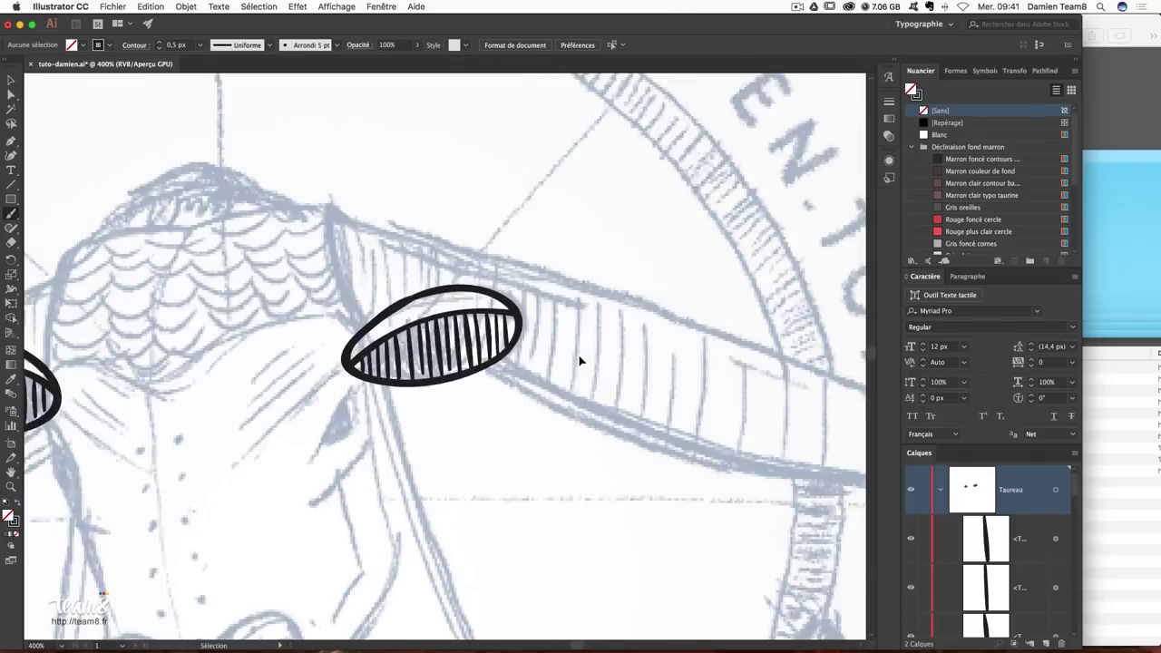
{"action": "key", "text": "super+plus"}
{"action": "key", "text": "super+plus"}
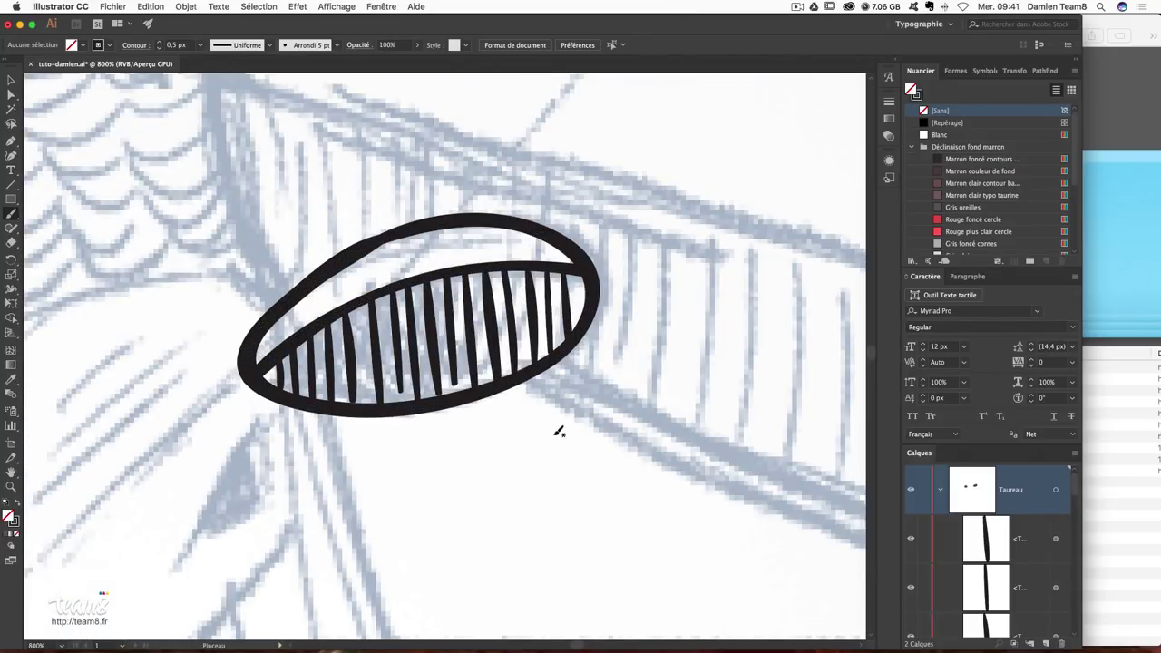
Gather the right ear's hatch stroke rows into a new sublayer with Rassembler sur un nouveau calque.
{"action": "scroll", "coordinate": [1043, 544], "scroll_direction": "down", "scroll_amount": 1}
{"action": "scroll", "coordinate": [1034, 547], "scroll_direction": "down", "scroll_amount": 2}
{"action": "scroll", "coordinate": [1033, 548], "scroll_direction": "down", "scroll_amount": 2}
{"action": "scroll", "coordinate": [1031, 547], "scroll_direction": "down", "scroll_amount": 1}
{"action": "scroll", "coordinate": [1031, 547], "scroll_direction": "down", "scroll_amount": 1}
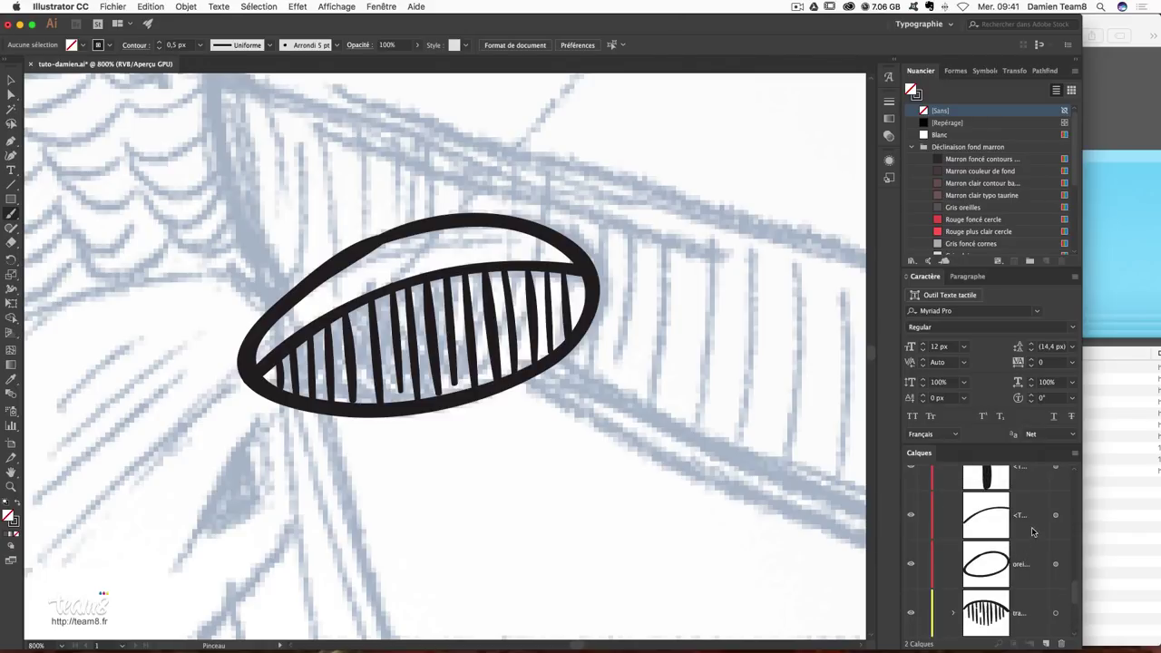
{"action": "left_click", "coordinate": [1032, 532]}
{"action": "left_click", "coordinate": [1076, 453]}
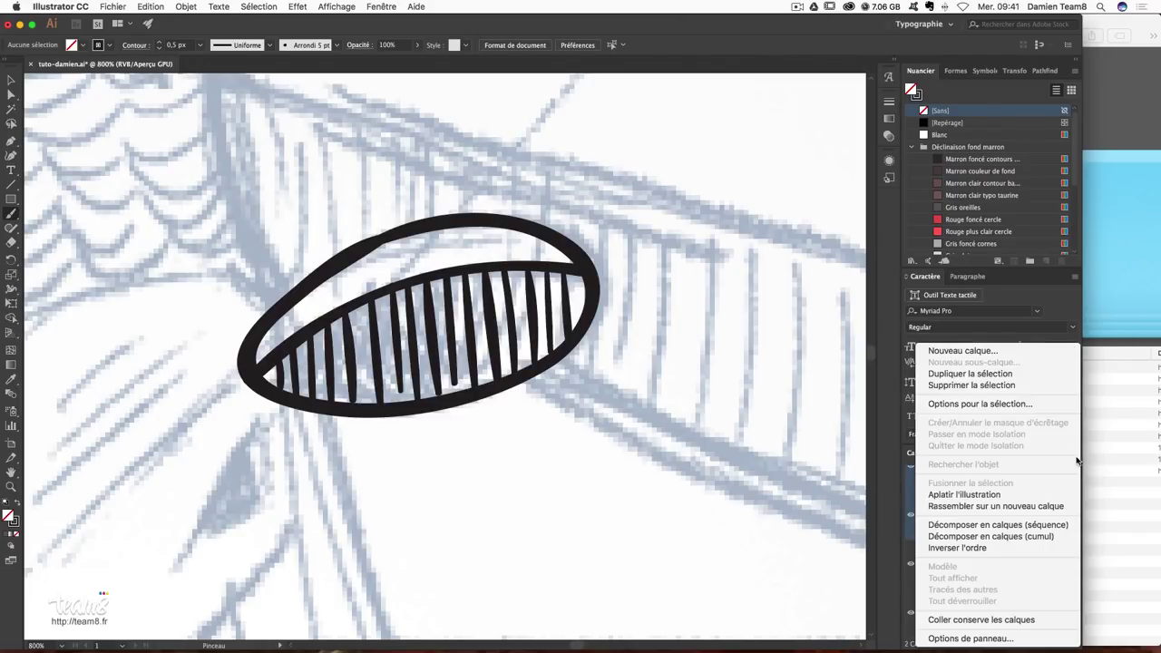
{"action": "left_click", "coordinate": [1021, 507]}
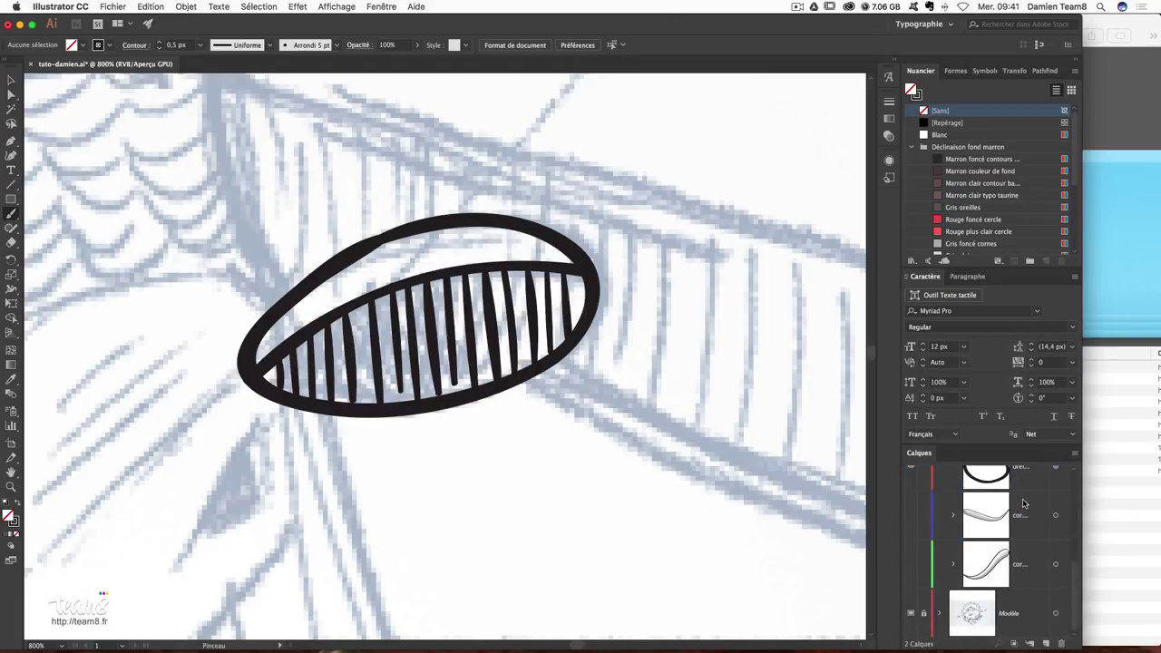
Rename the new hatch sublayer, select Taureau, and zoom out to the whole bull.
{"action": "double_click", "coordinate": [1022, 541]}
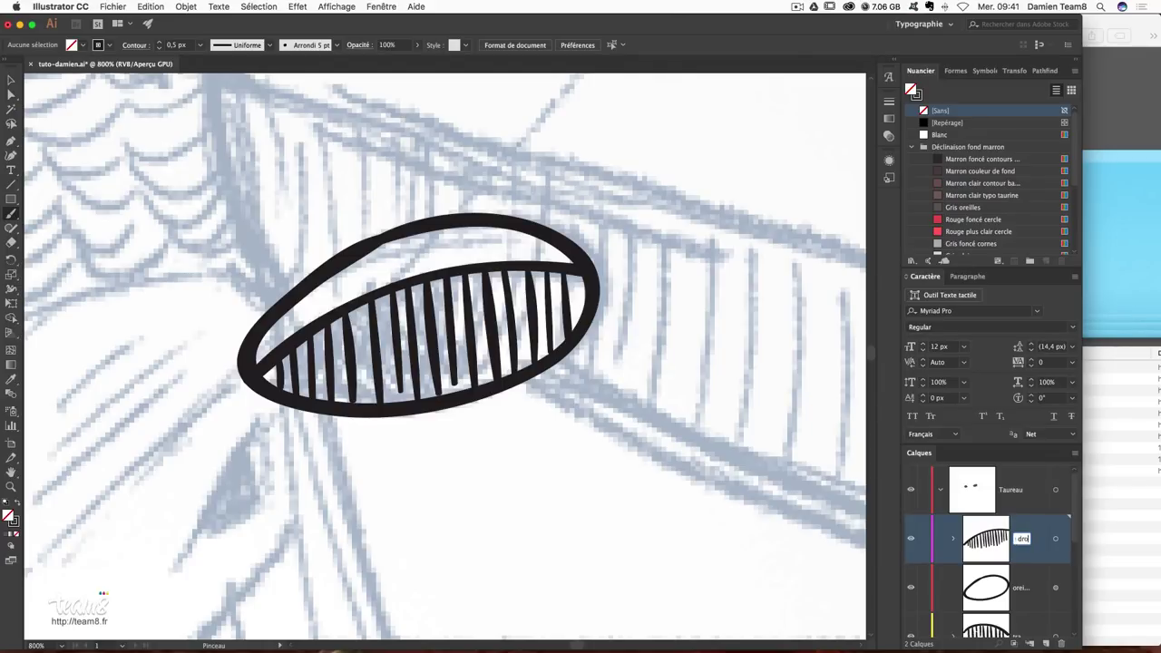
{"action": "key", "text": "Return"}
{"action": "left_click", "coordinate": [1007, 489]}
{"action": "key", "text": "ctrl+minus"}
{"action": "key", "text": "ctrl+minus"}
{"action": "key", "text": "ctrl+minus"}
{"action": "key", "text": "ctrl+minus"}
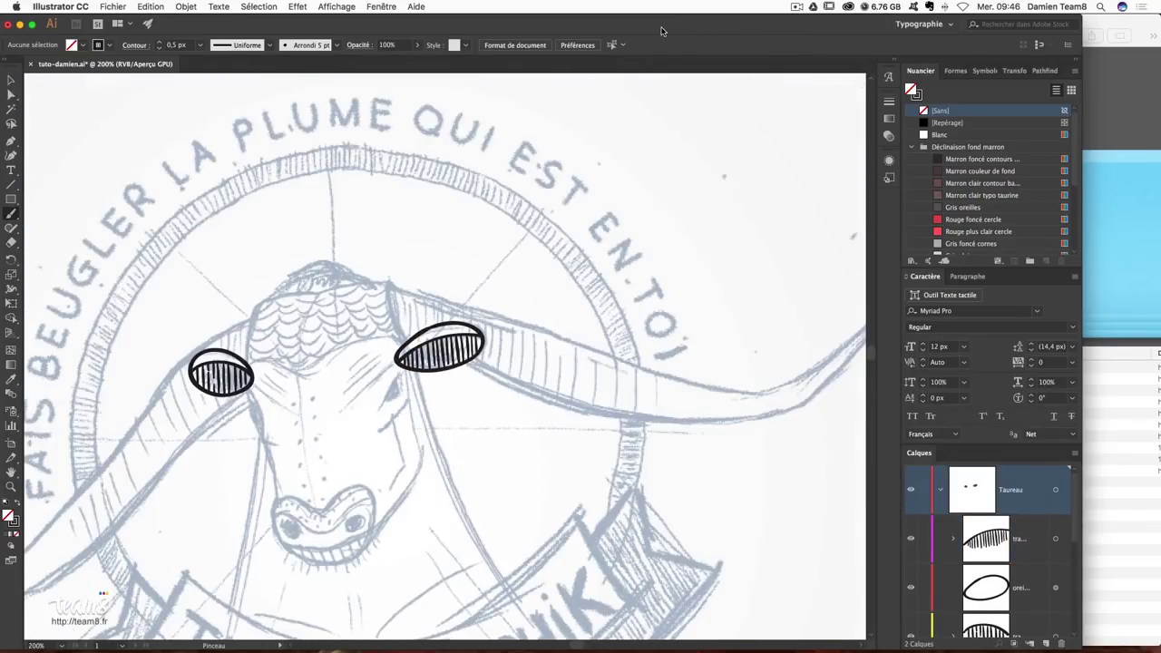
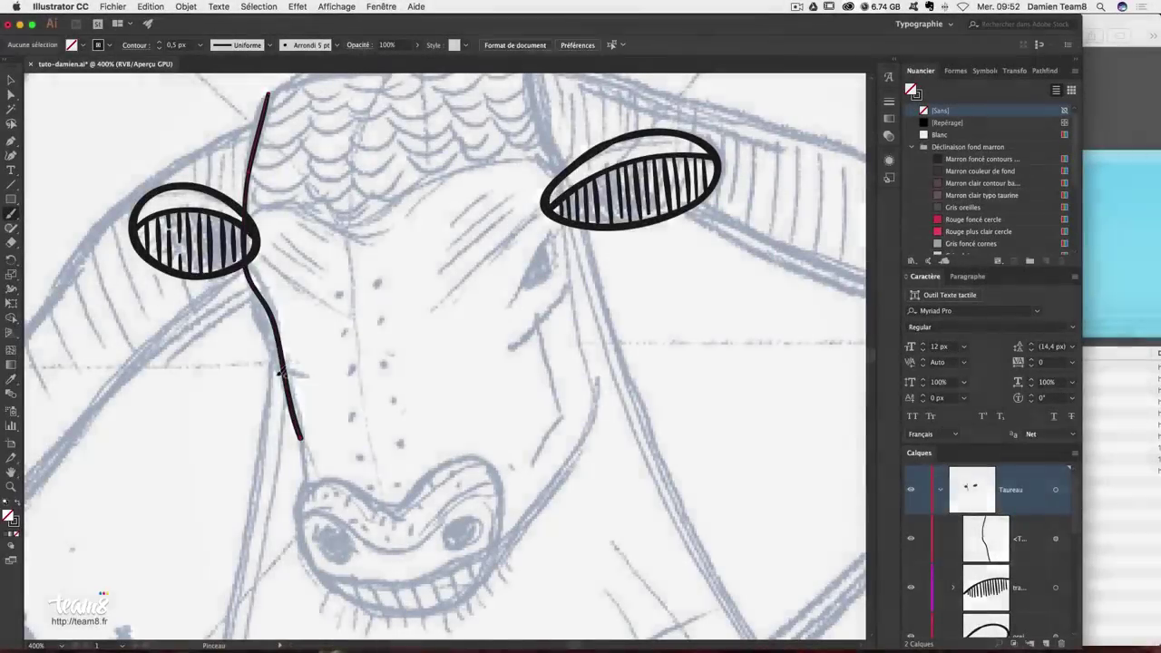
Ink the bull's head outline, a right cheek stroke and the forehead line.
{"action": "left_click_drag", "start_coordinate": [268, 93], "coordinate": [485, 573]}
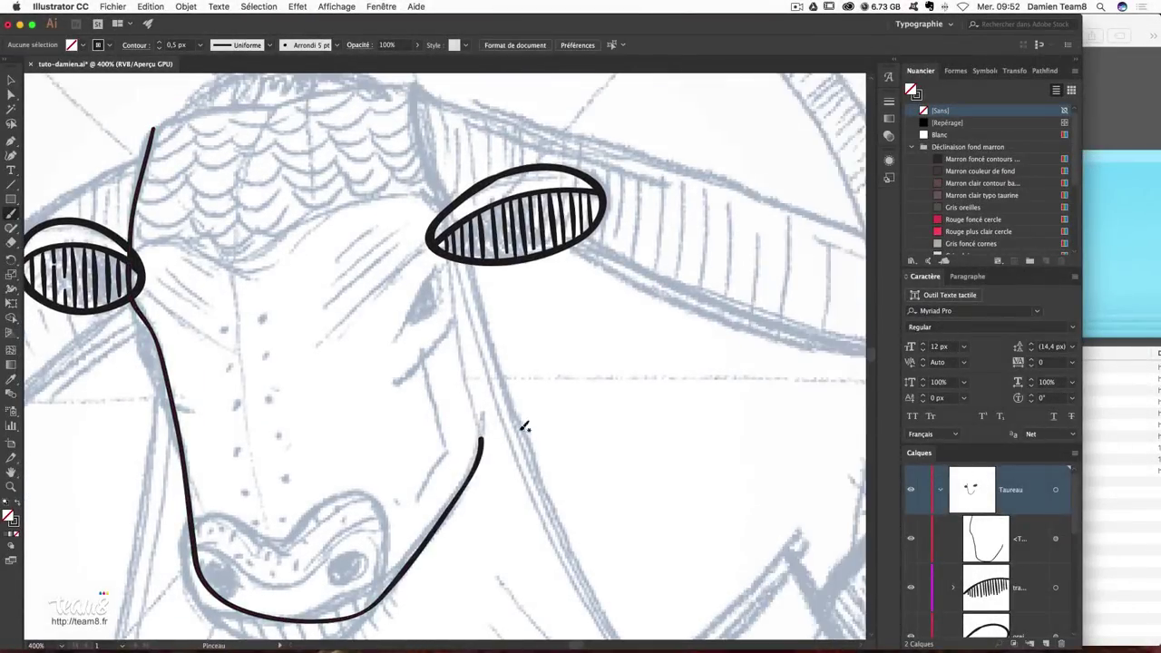
{"action": "left_click_drag", "start_coordinate": [507, 566], "coordinate": [483, 172]}
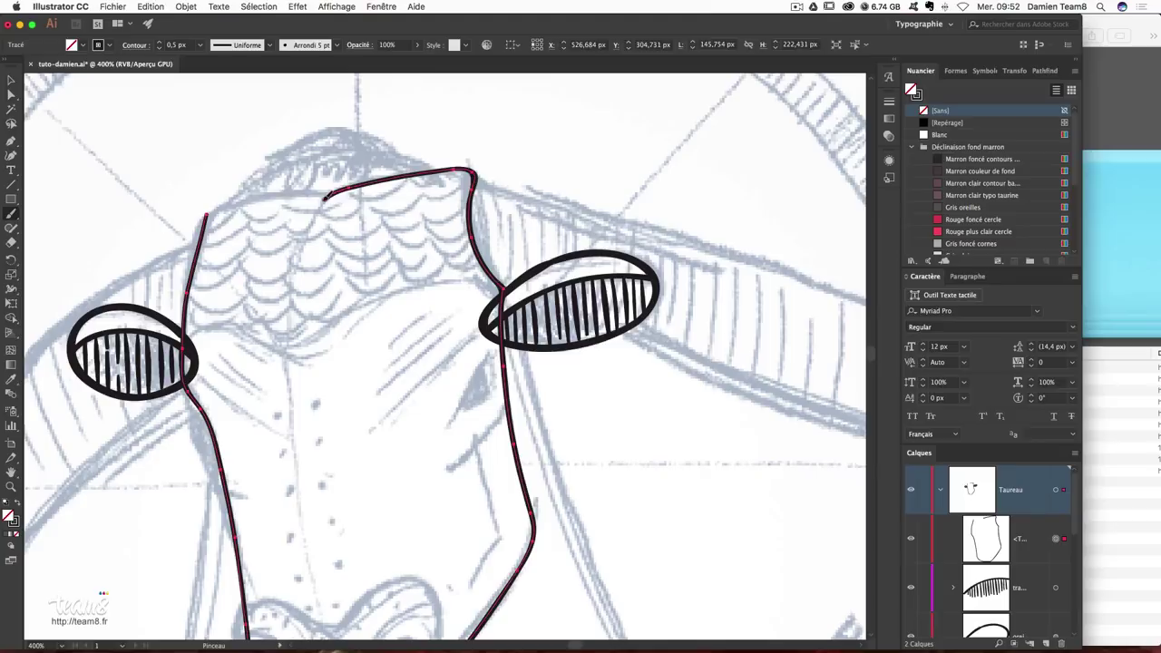
{"action": "scroll", "coordinate": [453, 381], "scroll_direction": "down", "scroll_amount": 3}
{"action": "mouse_move", "coordinate": [451, 374]}
{"action": "left_mouse_down"}
{"action": "mouse_move", "coordinate": [473, 443]}
{"action": "mouse_move", "coordinate": [441, 524]}
{"action": "left_mouse_up"}
{"action": "scroll", "coordinate": [441, 523], "scroll_direction": "up", "scroll_amount": 2}
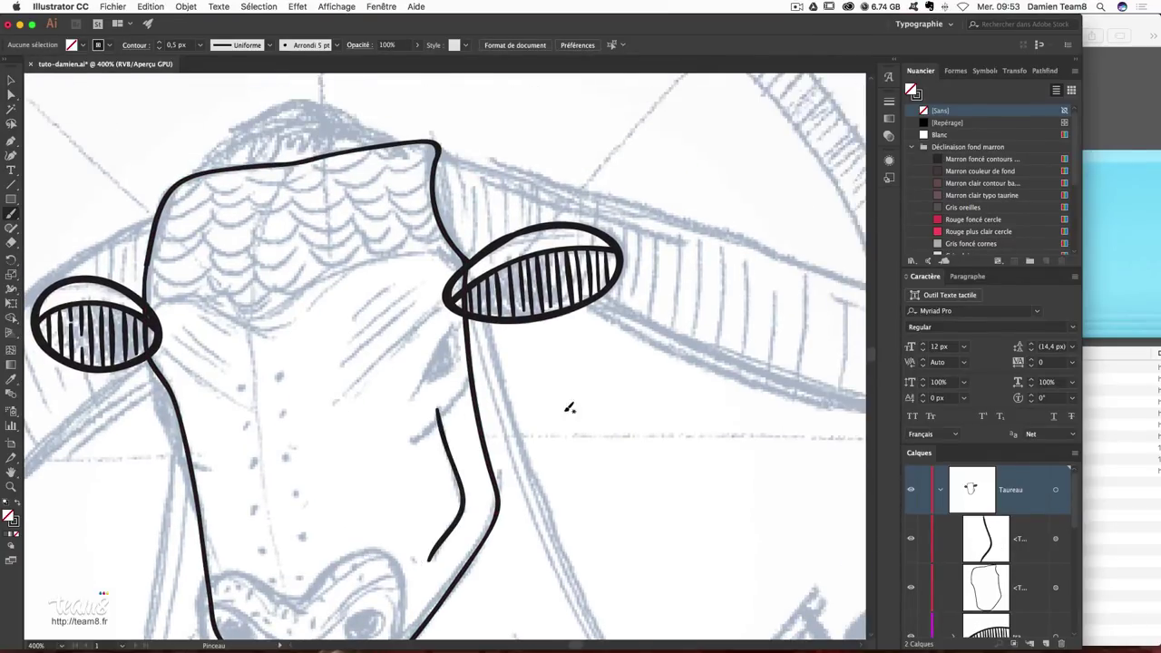
{"action": "mouse_move", "coordinate": [166, 296]}
{"action": "left_mouse_down"}
{"action": "mouse_move", "coordinate": [427, 218]}
{"action": "mouse_move", "coordinate": [444, 187]}
{"action": "mouse_move", "coordinate": [472, 477]}
{"action": "left_mouse_up"}
{"action": "scroll", "coordinate": [431, 213], "scroll_direction": "down", "scroll_amount": 3}
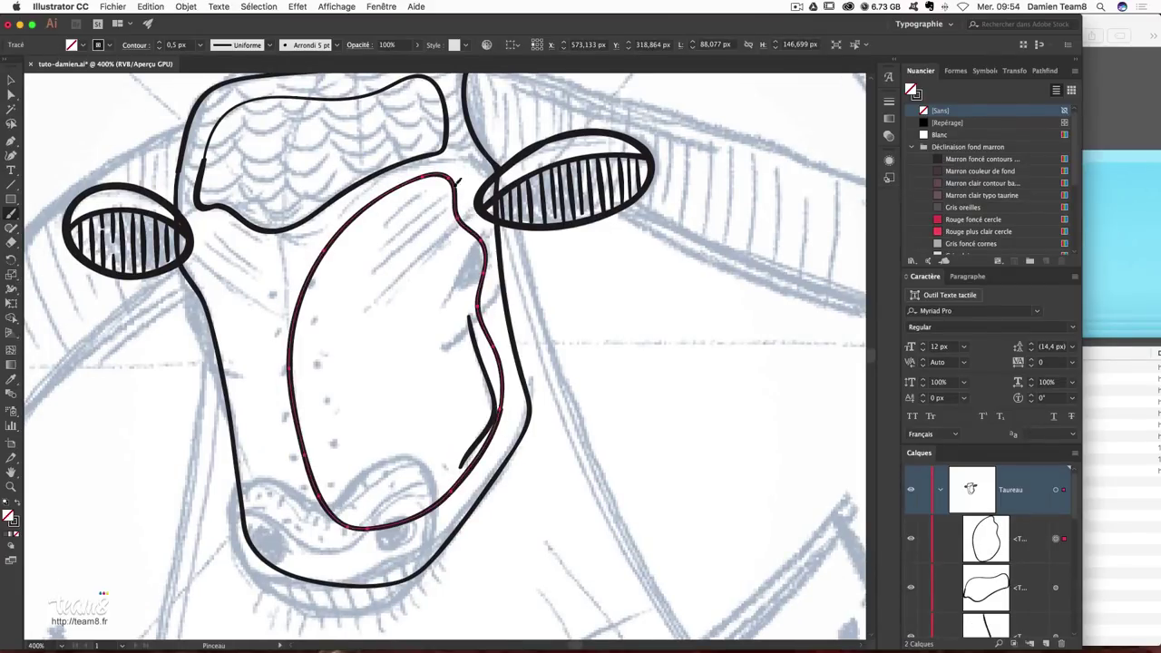
{"action": "key", "text": "ctrl+shift+a"}
Ink the closed muzzle outline, its inner curve and the two nostril ellipses.
{"action": "mouse_move", "coordinate": [496, 421]}
{"action": "left_mouse_down"}
{"action": "mouse_move", "coordinate": [517, 406]}
{"action": "mouse_move", "coordinate": [524, 444]}
{"action": "left_mouse_up"}
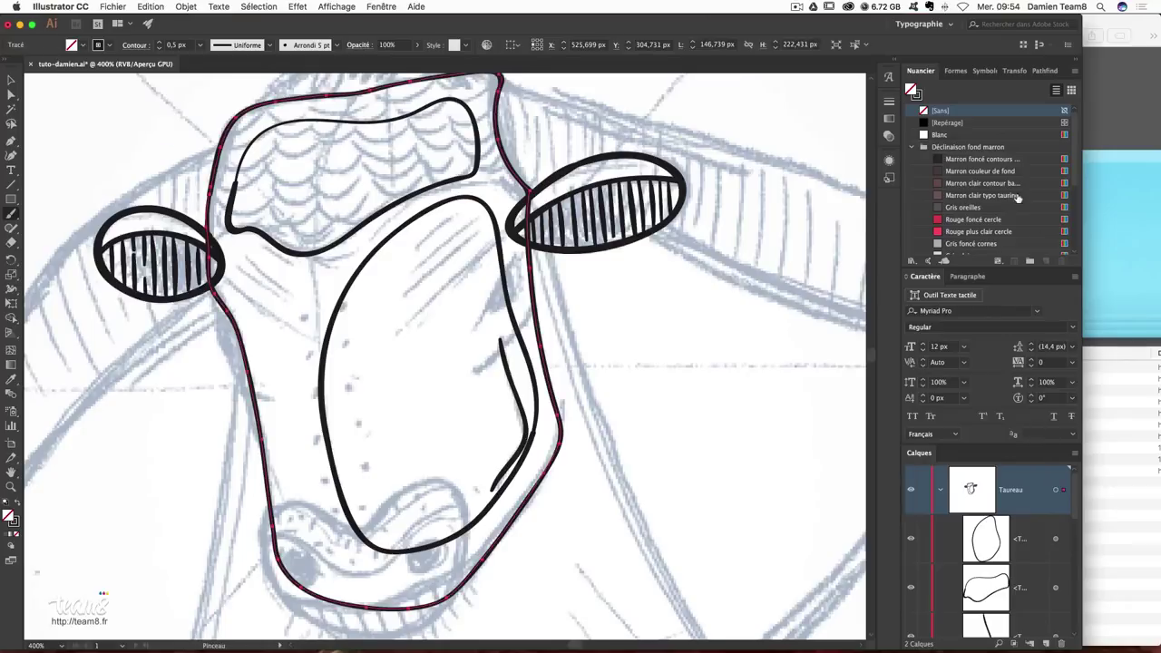
{"action": "scroll", "coordinate": [409, 508], "scroll_direction": "up", "scroll_amount": 1}
{"action": "mouse_move", "coordinate": [390, 361]}
{"action": "left_mouse_down"}
{"action": "mouse_move", "coordinate": [360, 375]}
{"action": "mouse_move", "coordinate": [347, 421]}
{"action": "mouse_move", "coordinate": [654, 385]}
{"action": "left_mouse_up"}
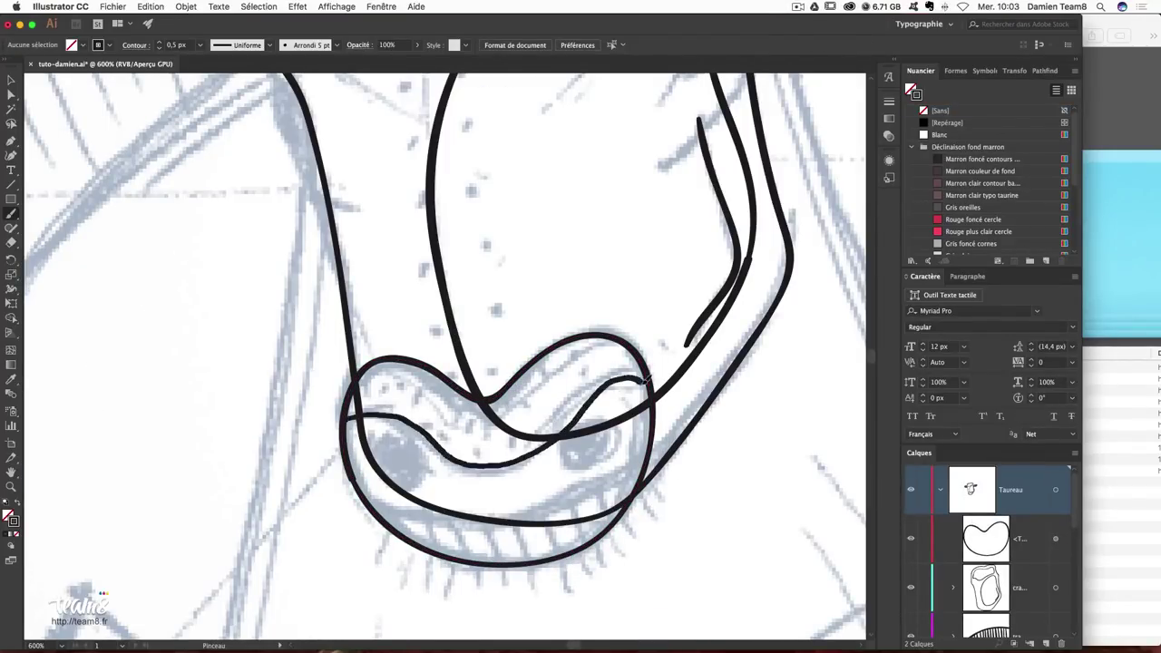
{"action": "left_click_drag", "start_coordinate": [395, 436], "coordinate": [389, 454]}
{"action": "left_click_drag", "start_coordinate": [599, 423], "coordinate": [633, 458]}
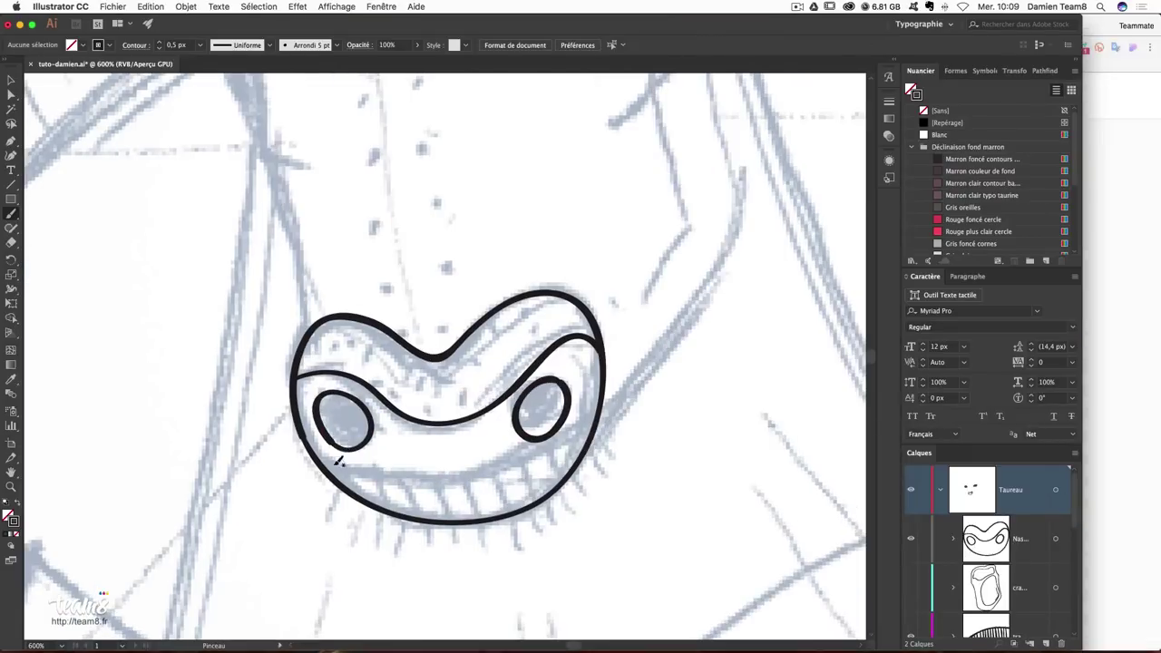
Ink a row of five tooth strokes along the mouth.
{"action": "left_click_drag", "start_coordinate": [439, 487], "coordinate": [437, 519]}
{"action": "left_click_drag", "start_coordinate": [460, 486], "coordinate": [460, 520]}
{"action": "left_click_drag", "start_coordinate": [482, 484], "coordinate": [482, 518]}
{"action": "mouse_move", "coordinate": [526, 472]}
{"action": "left_mouse_down"}
{"action": "mouse_move", "coordinate": [526, 507]}
{"action": "mouse_move", "coordinate": [545, 498]}
{"action": "left_mouse_up"}
{"action": "left_click_drag", "start_coordinate": [567, 453], "coordinate": [564, 485]}
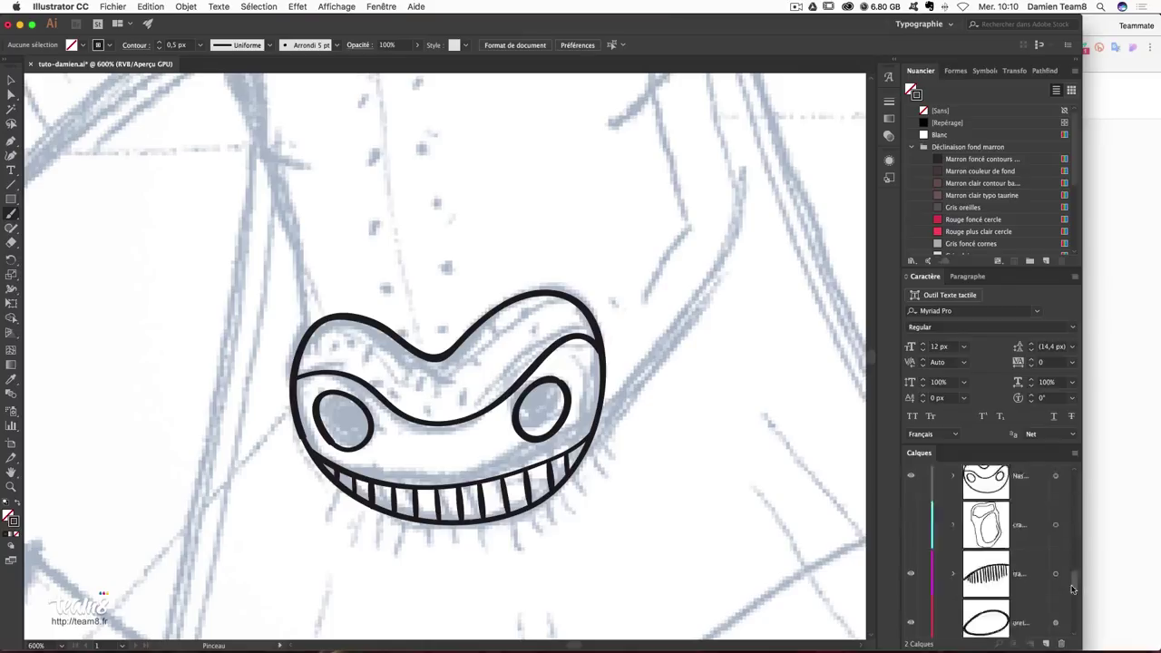
Rename the muzzle layer to 'Naz'.
{"action": "double_click", "coordinate": [1020, 587]}
{"action": "type", "text": "Naz"}
{"action": "key", "text": "Return"}
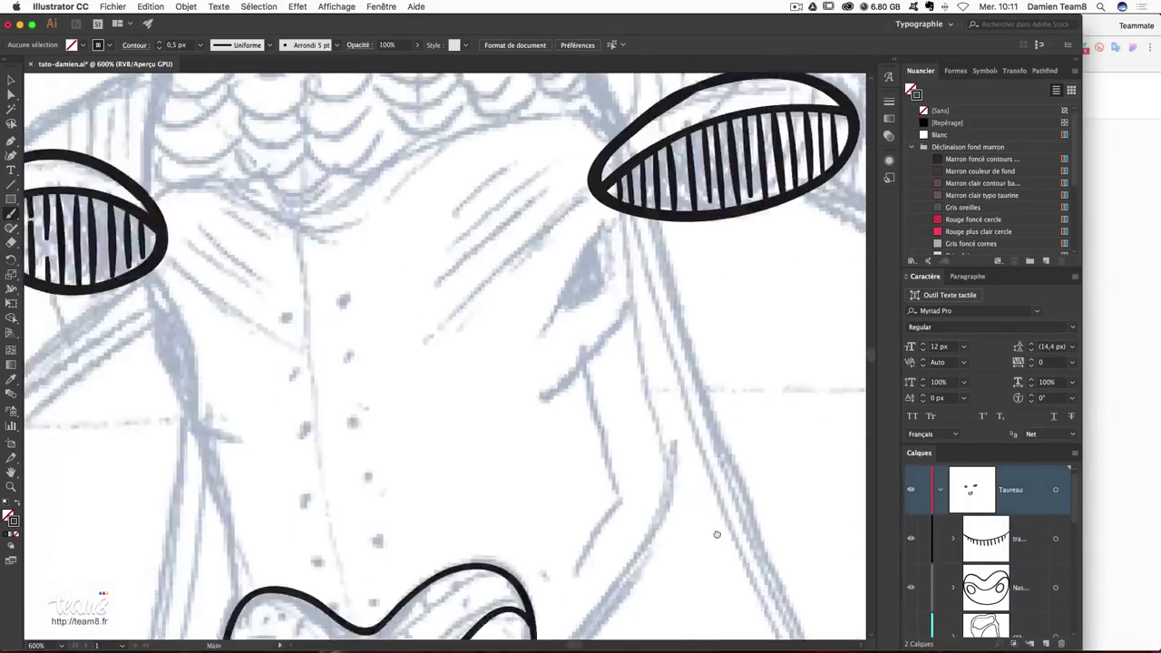
Ink the right eye crescent with an inner line, then begin renaming its layer.
{"action": "left_click_drag", "start_coordinate": [487, 259], "coordinate": [404, 394]}
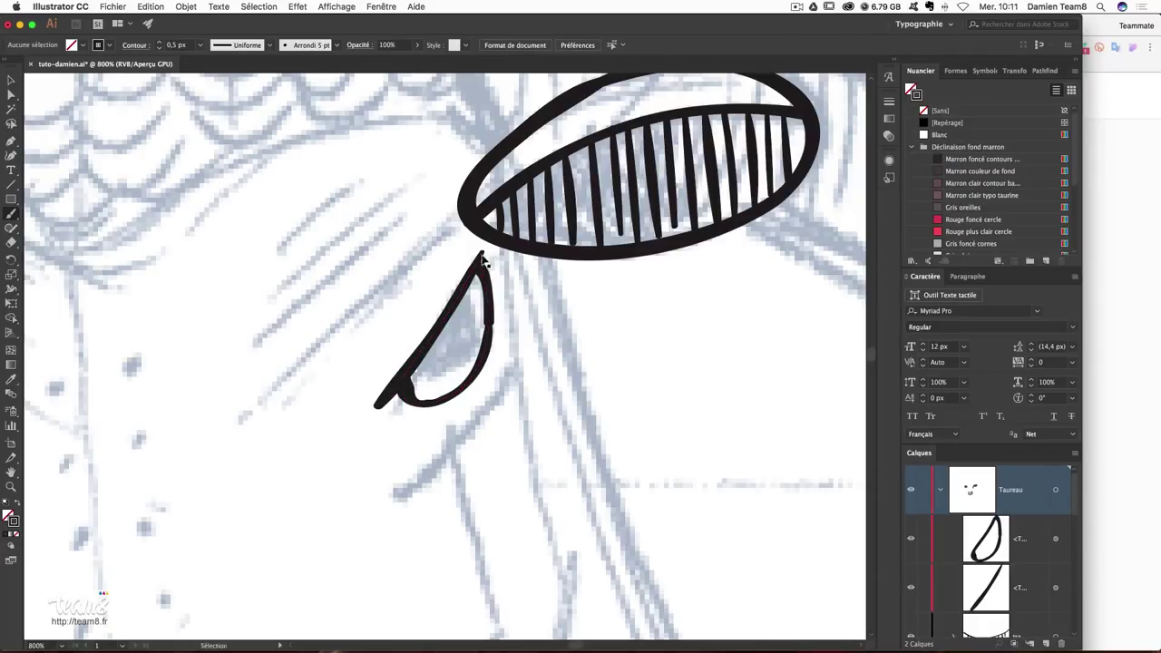
{"action": "key", "text": "super+plus"}
{"action": "left_click_drag", "start_coordinate": [488, 234], "coordinate": [454, 382]}
{"action": "key", "text": "super+minus"}
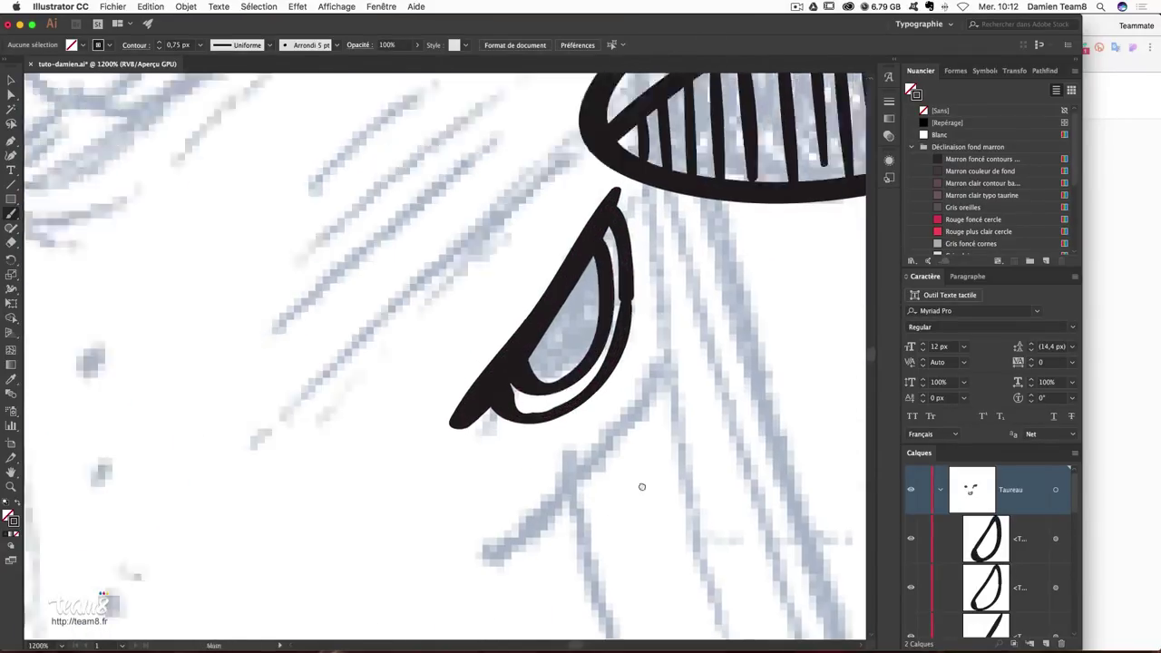
{"action": "key", "text": "super+minus"}
{"action": "right_click", "coordinate": [980, 539]}
{"action": "left_click", "coordinate": [971, 506]}
{"action": "double_click", "coordinate": [1021, 538]}
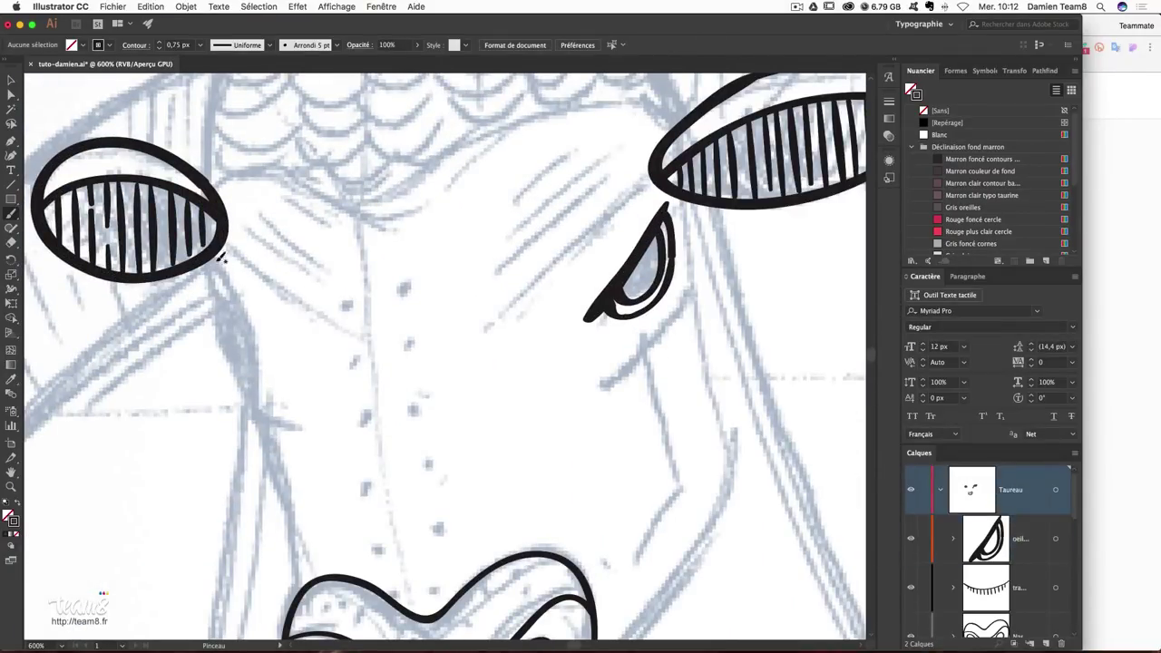
Ink an inner oval on the left cheek and name its layer 'oeil'.
{"action": "scroll", "coordinate": [1047, 529], "scroll_direction": "up", "scroll_amount": 5}
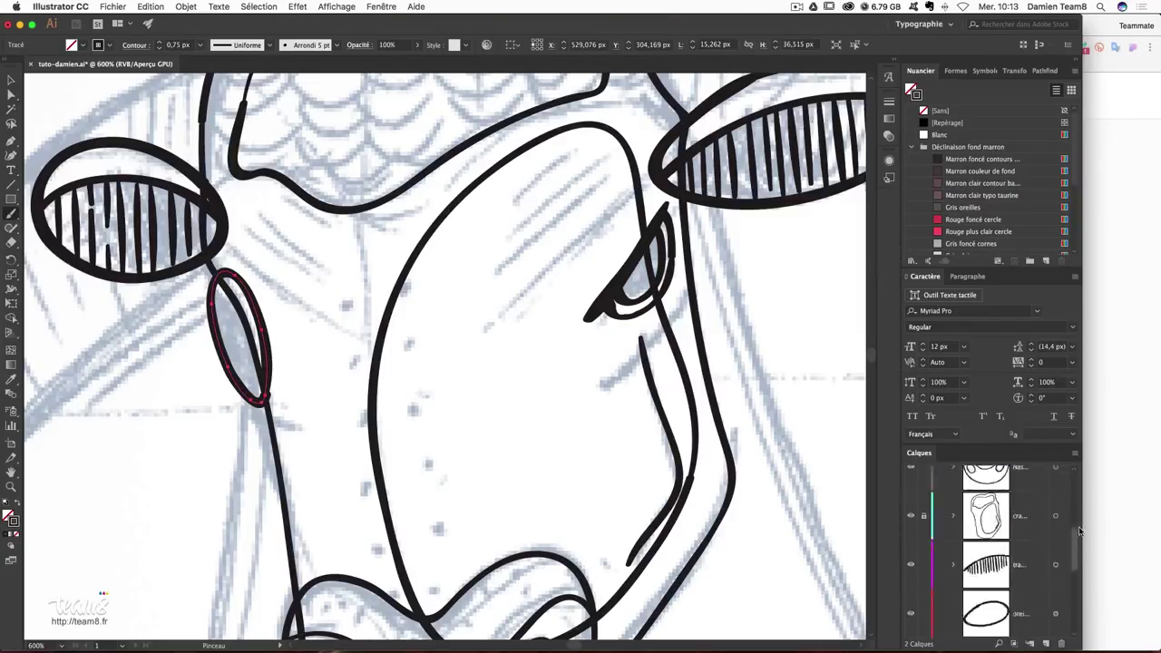
{"action": "left_click_drag", "start_coordinate": [288, 408], "coordinate": [234, 292]}
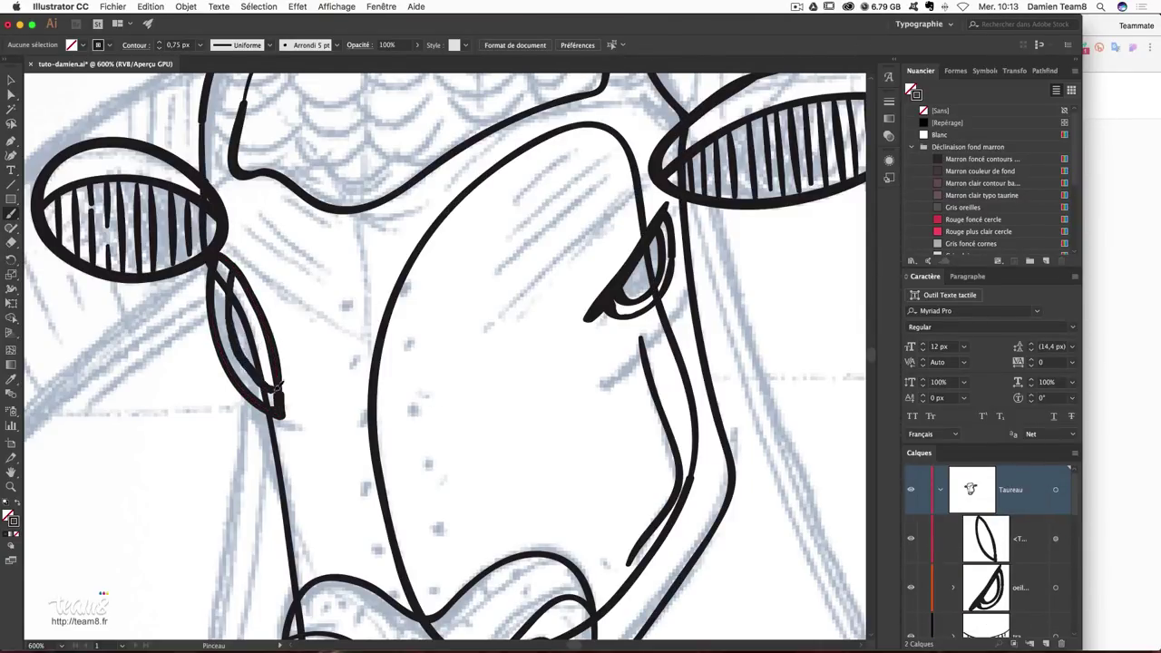
{"action": "double_click", "coordinate": [1021, 539]}
{"action": "type", "text": "oeil"}
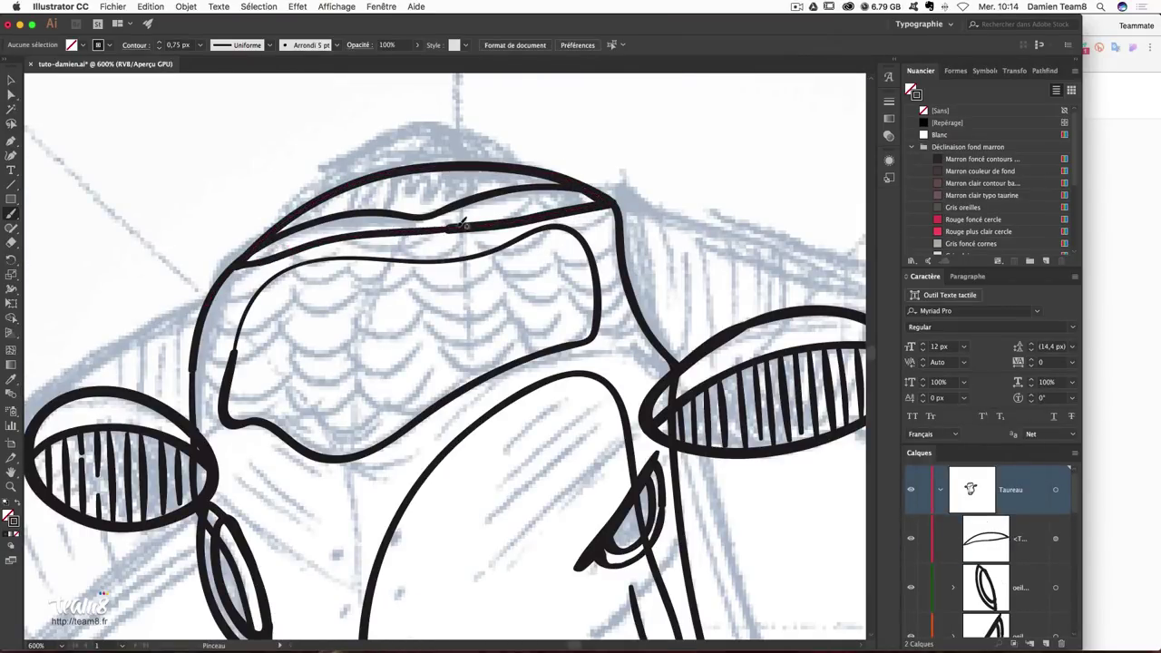
Ink two arched strokes over the top of the head and begin renaming their layer.
{"action": "left_click_drag", "start_coordinate": [272, 255], "coordinate": [531, 182]}
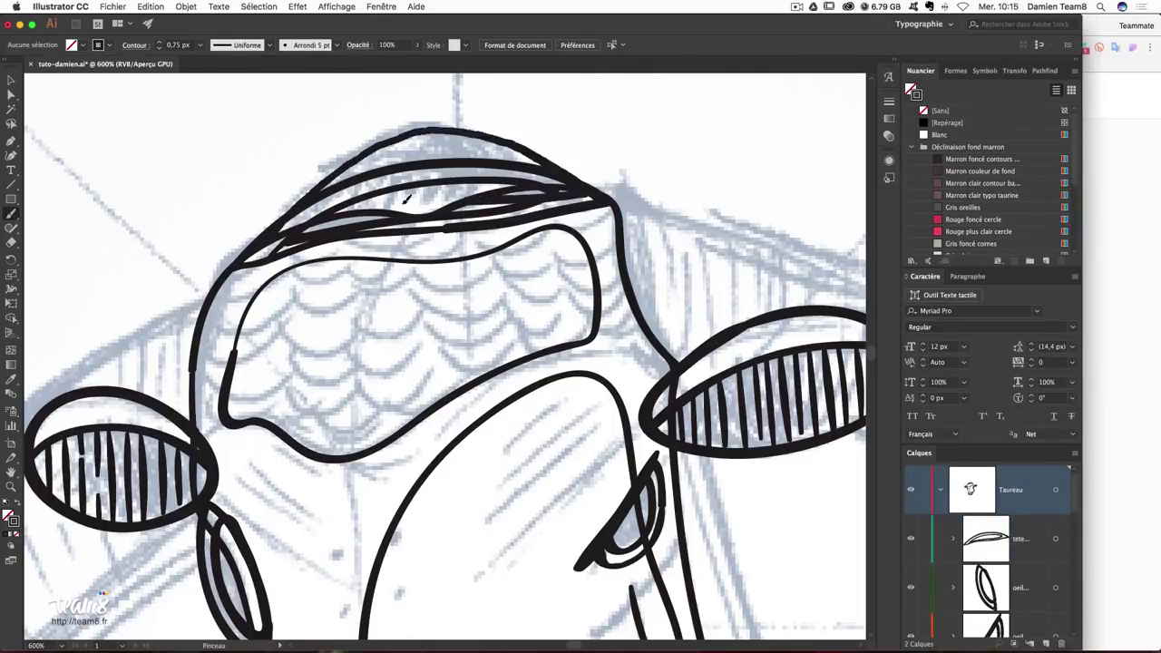
{"action": "left_click_drag", "start_coordinate": [272, 244], "coordinate": [589, 190]}
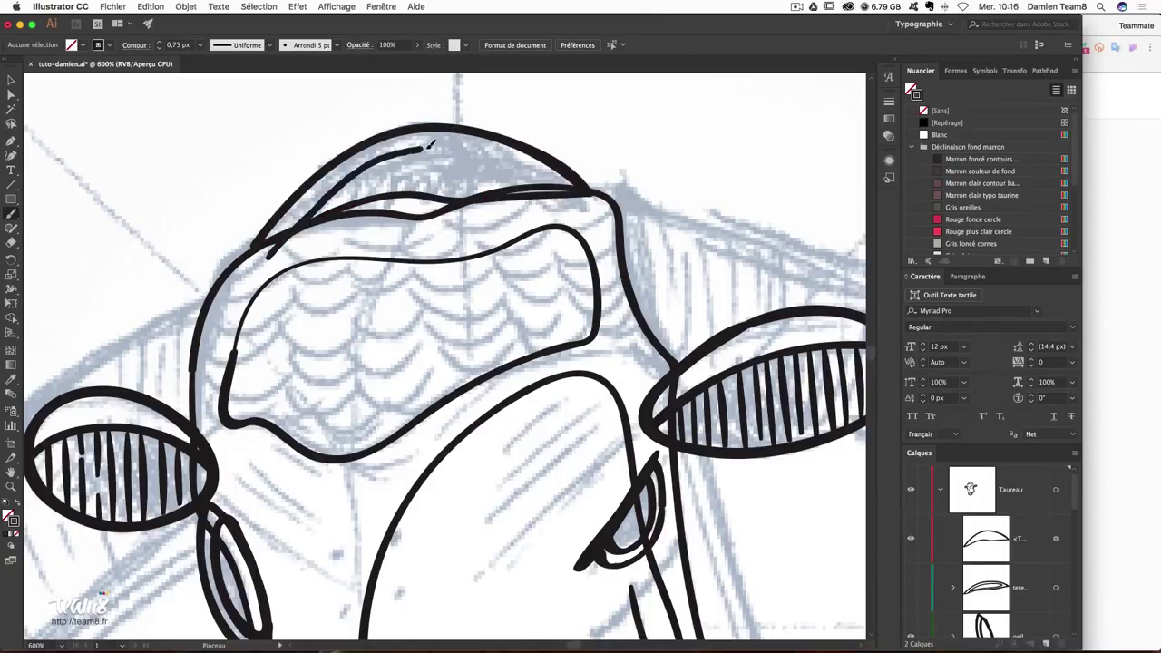
{"action": "double_click", "coordinate": [1023, 538]}
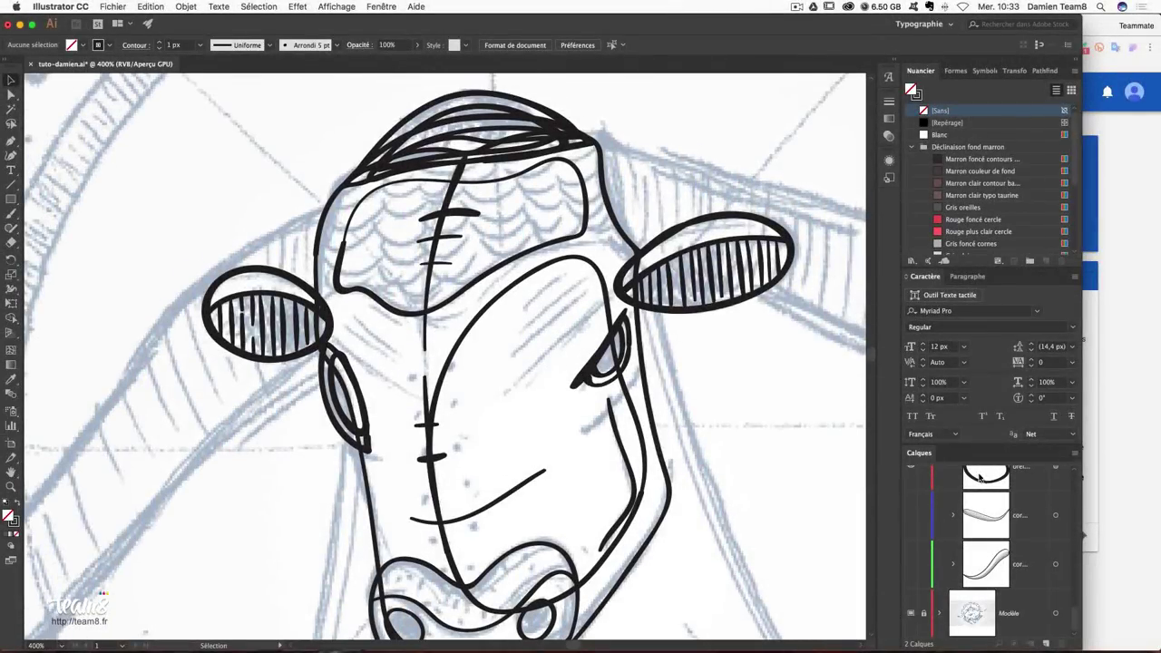
{"action": "scroll", "coordinate": [1002, 555], "scroll_direction": "up", "scroll_amount": 3}
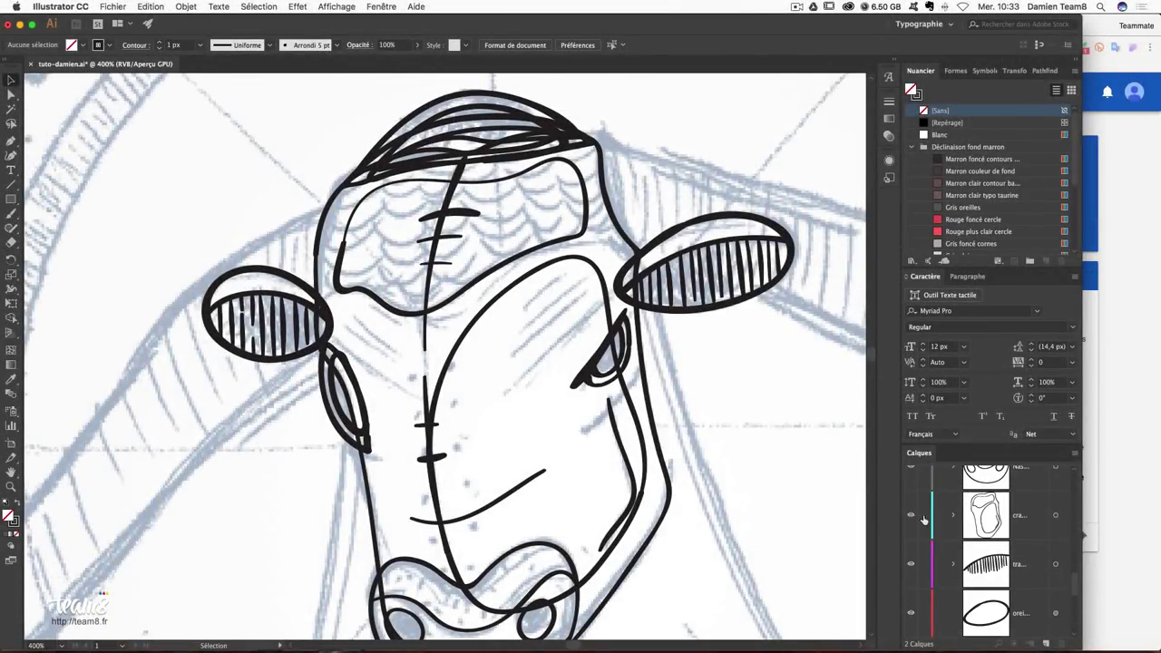
{"action": "scroll", "coordinate": [1018, 599], "scroll_direction": "up", "scroll_amount": 2}
{"action": "scroll", "coordinate": [1018, 599], "scroll_direction": "up", "scroll_amount": 2}
{"action": "scroll", "coordinate": [978, 576], "scroll_direction": "up", "scroll_amount": 2}
{"action": "scroll", "coordinate": [972, 567], "scroll_direction": "up", "scroll_amount": 2}
{"action": "scroll", "coordinate": [972, 567], "scroll_direction": "up", "scroll_amount": 2}
{"action": "scroll", "coordinate": [961, 558], "scroll_direction": "up", "scroll_amount": 2}
{"action": "scroll", "coordinate": [945, 547], "scroll_direction": "up", "scroll_amount": 2}
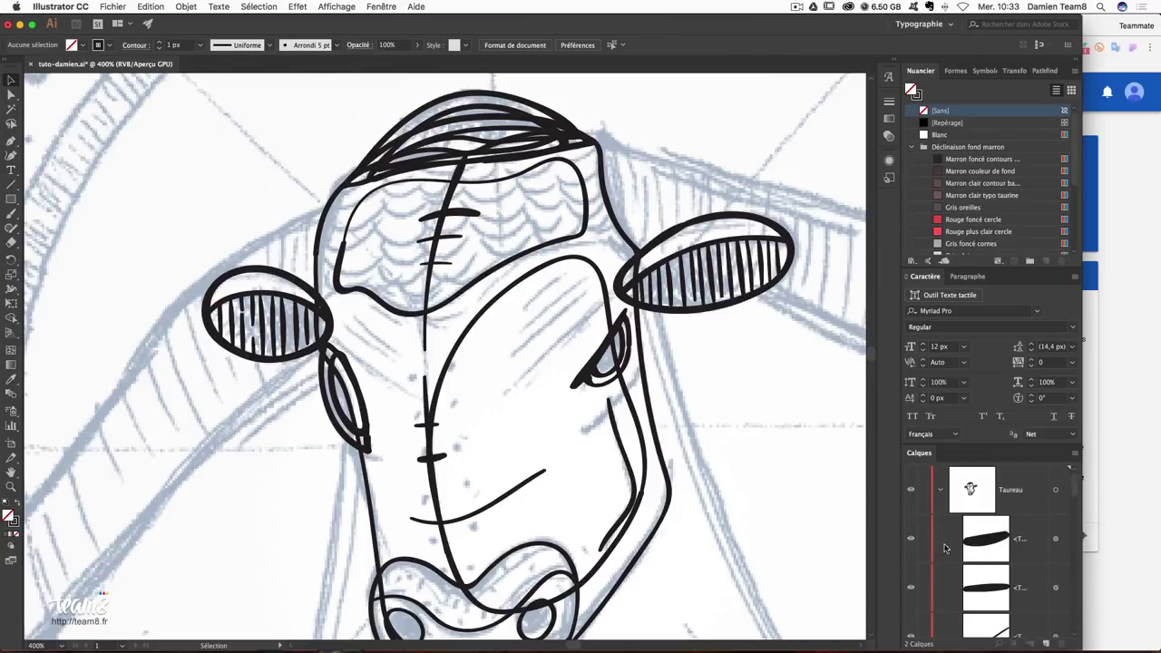
{"action": "left_click", "coordinate": [911, 538]}
{"action": "scroll", "coordinate": [935, 571], "scroll_direction": "down", "scroll_amount": 2}
{"action": "scroll", "coordinate": [935, 579], "scroll_direction": "down", "scroll_amount": 2}
{"action": "scroll", "coordinate": [932, 541], "scroll_direction": "up", "scroll_amount": 2}
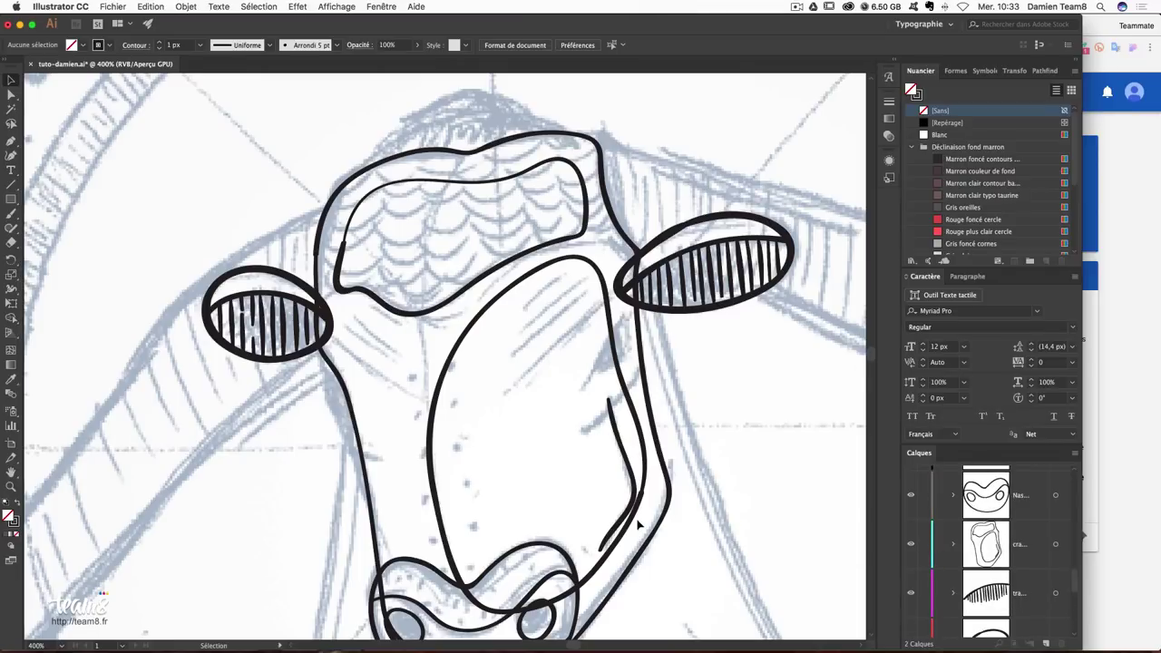
{"action": "scroll", "coordinate": [637, 524], "scroll_direction": "down", "scroll_amount": 2}
{"action": "left_click", "coordinate": [911, 495]}
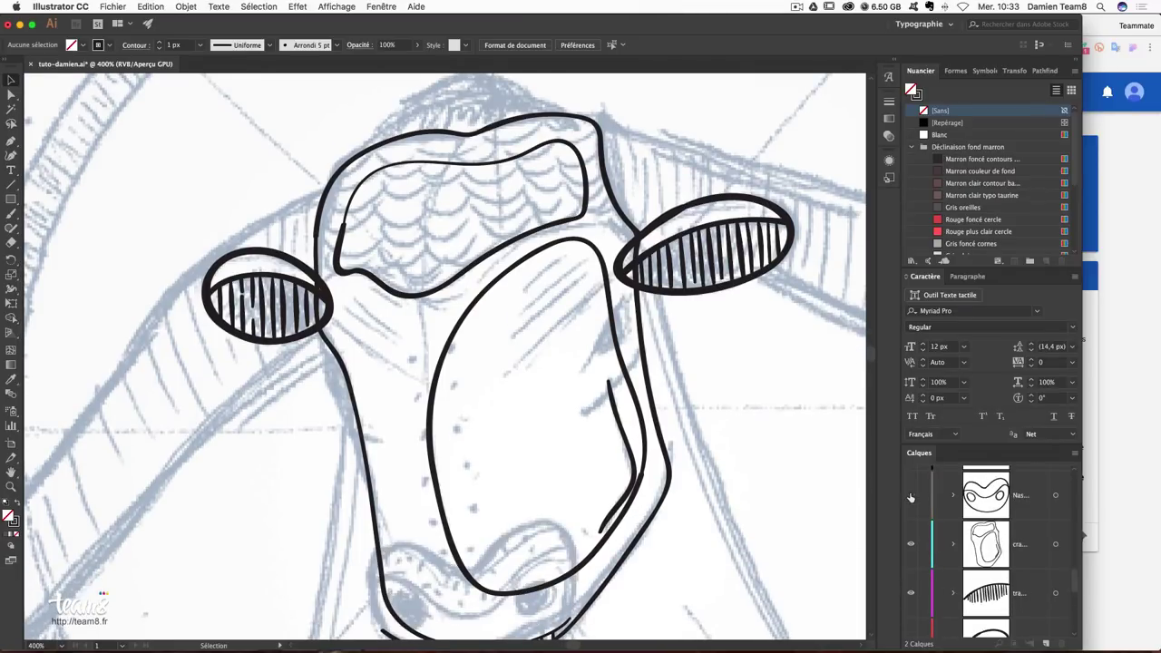
{"action": "scroll", "coordinate": [831, 525], "scroll_direction": "down", "scroll_amount": 3}
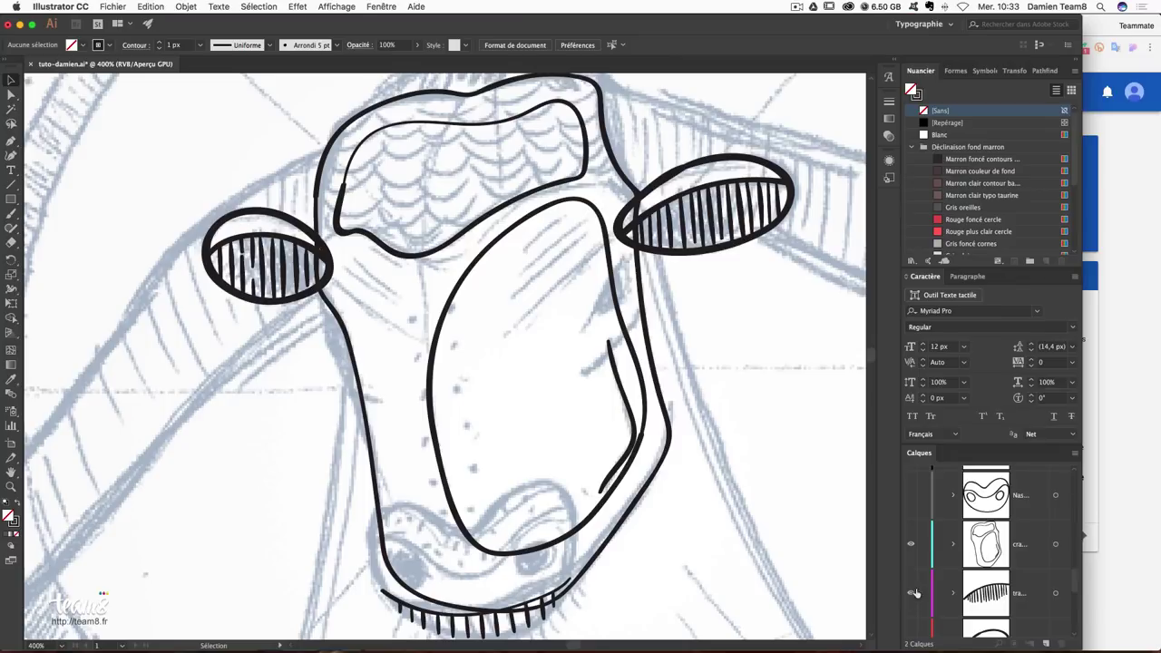
{"action": "scroll", "coordinate": [917, 557], "scroll_direction": "up", "scroll_amount": 1}
{"action": "scroll", "coordinate": [916, 557], "scroll_direction": "up", "scroll_amount": 1}
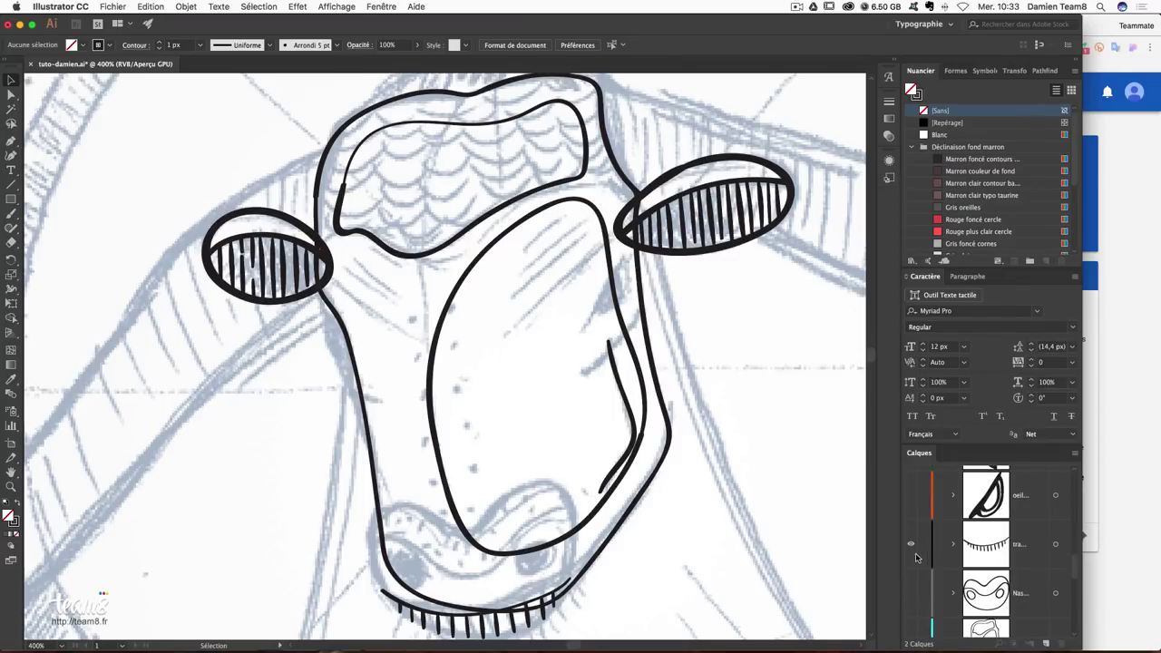
{"action": "left_click", "coordinate": [911, 545]}
{"action": "scroll", "coordinate": [980, 573], "scroll_direction": "down", "scroll_amount": 1}
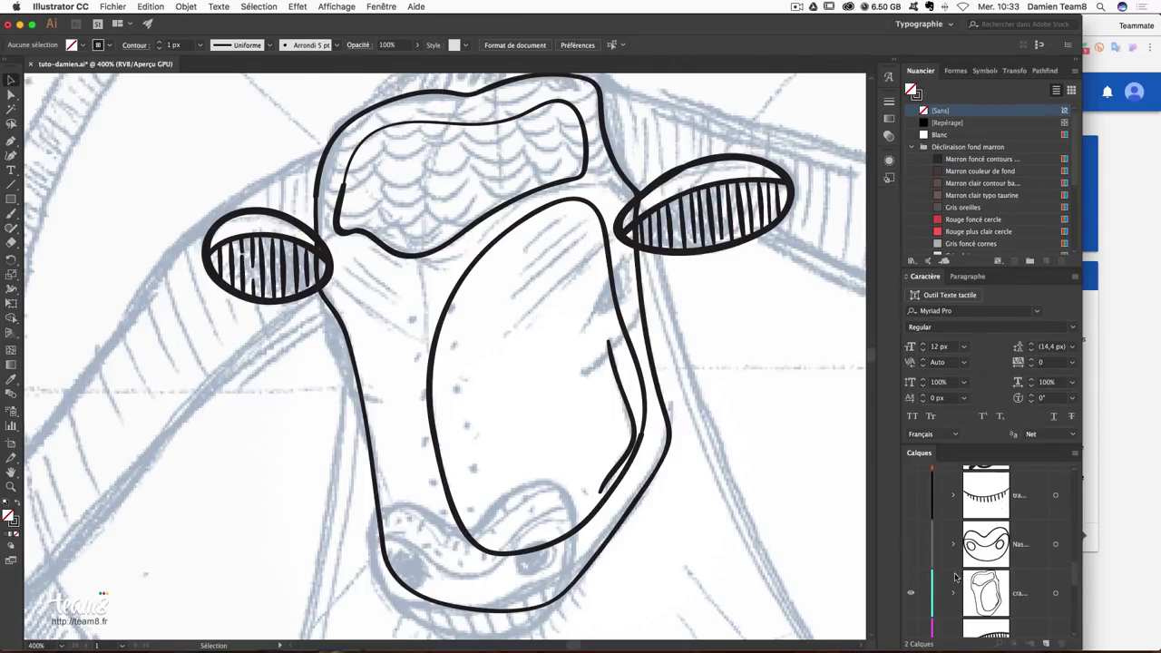
{"action": "left_click", "coordinate": [913, 549]}
{"action": "left_click", "coordinate": [913, 549]}
{"action": "left_click", "coordinate": [913, 549]}
{"action": "left_click", "coordinate": [913, 548]}
{"action": "left_click", "coordinate": [912, 499]}
{"action": "left_click", "coordinate": [911, 499]}
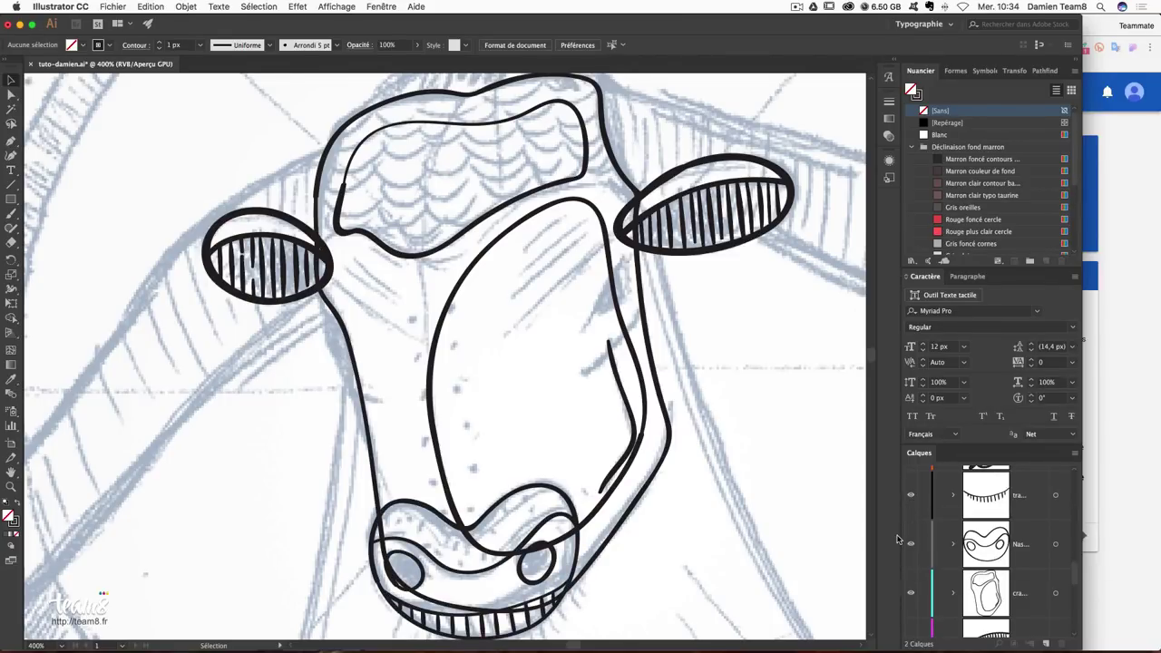
{"action": "scroll", "coordinate": [954, 527], "scroll_direction": "up", "scroll_amount": 3}
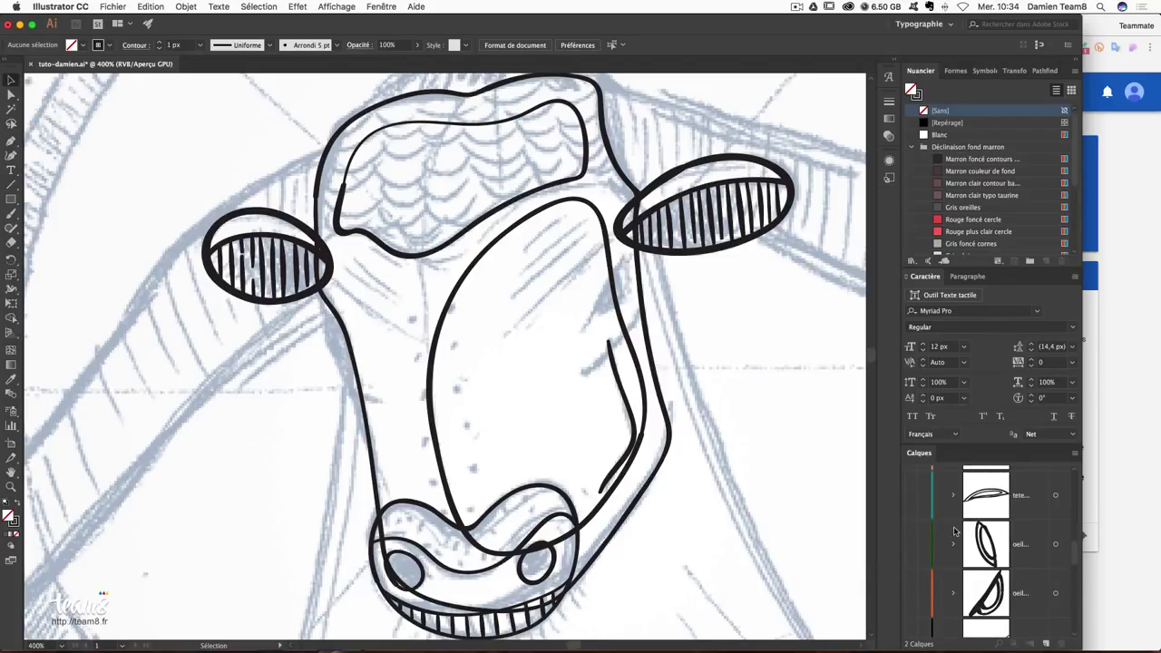
{"action": "left_click", "coordinate": [912, 591]}
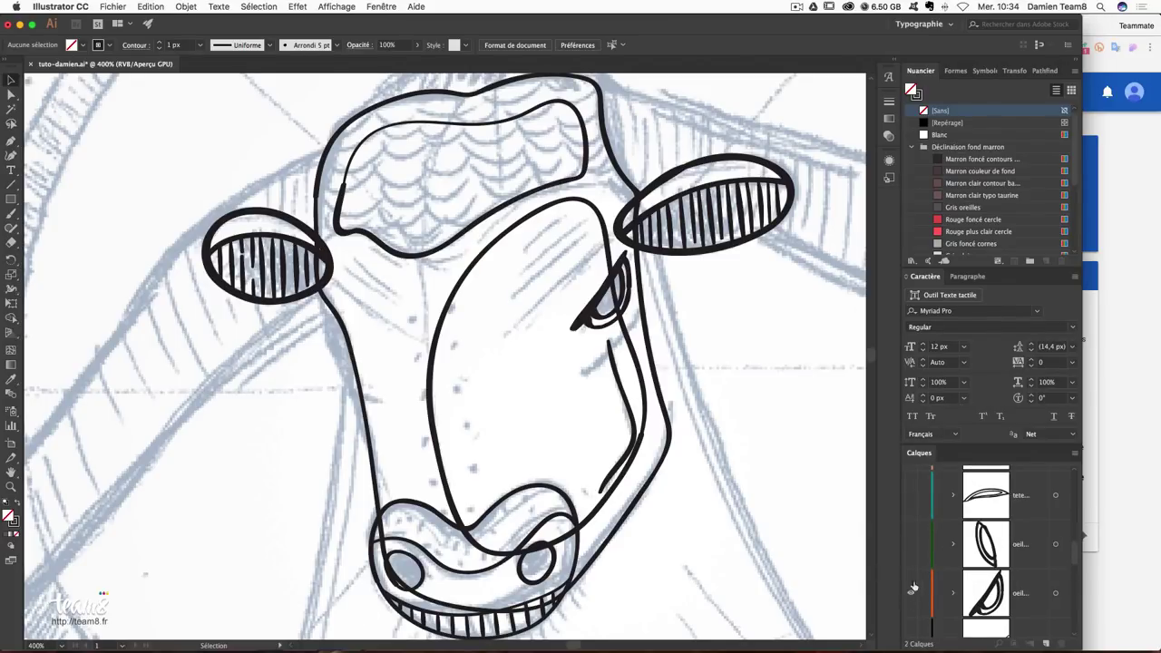
{"action": "left_click", "coordinate": [912, 548]}
{"action": "scroll", "coordinate": [944, 554], "scroll_direction": "up", "scroll_amount": 1}
{"action": "scroll", "coordinate": [941, 585], "scroll_direction": "up", "scroll_amount": 1}
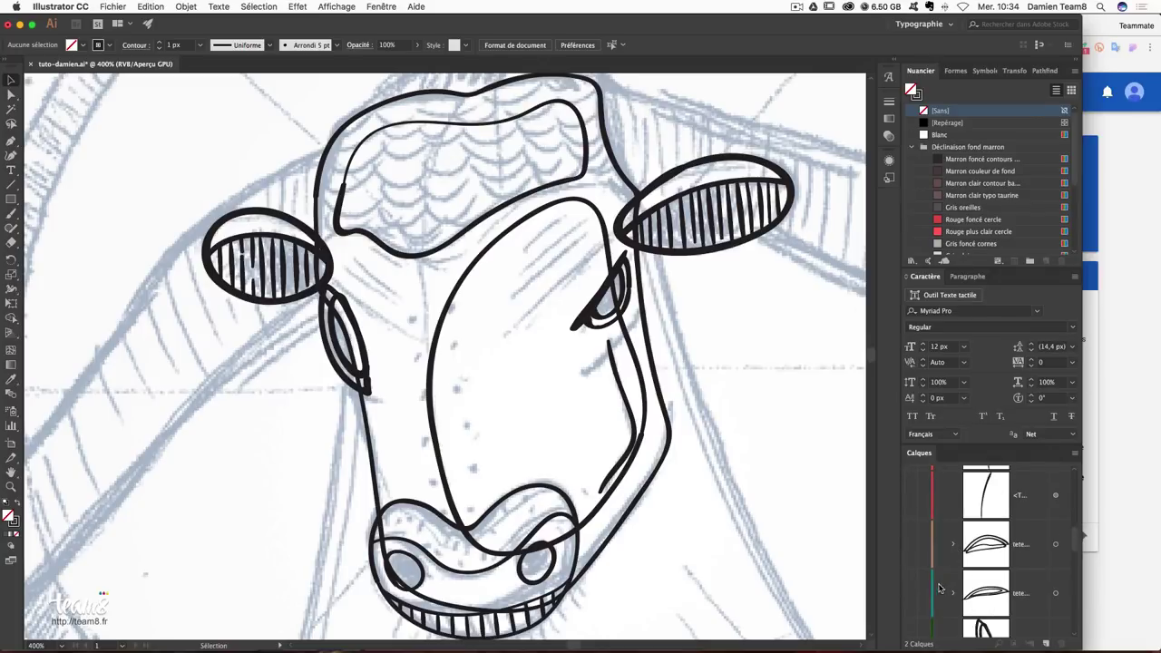
{"action": "left_click", "coordinate": [912, 594]}
{"action": "left_click", "coordinate": [913, 544]}
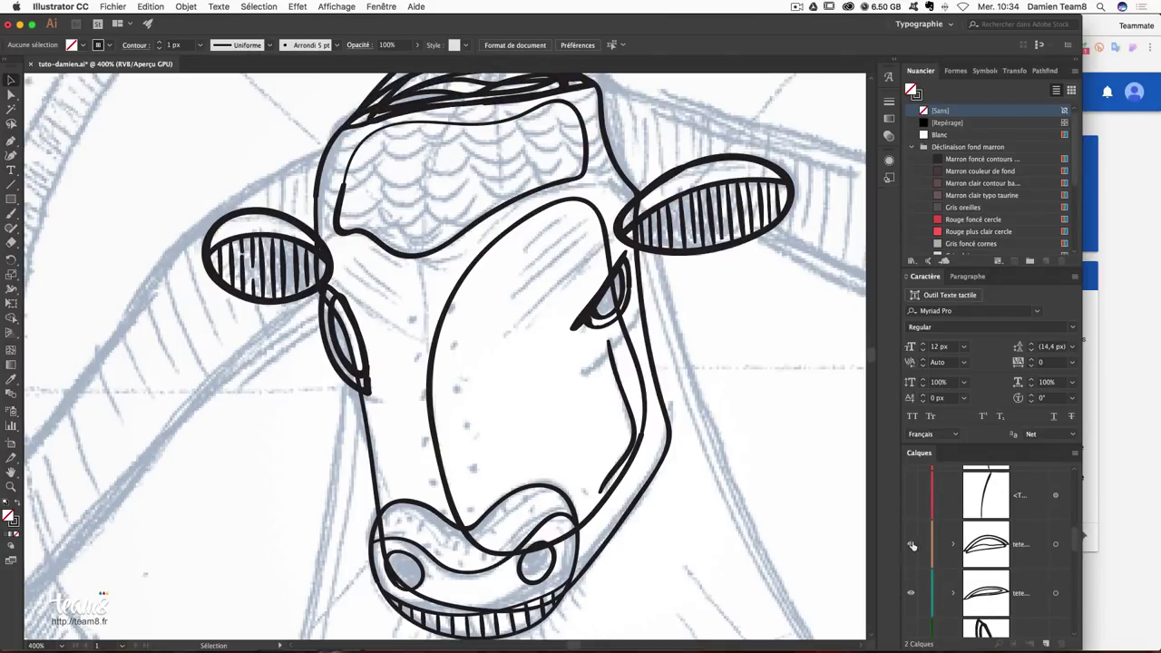
{"action": "scroll", "coordinate": [975, 577], "scroll_direction": "up", "scroll_amount": 2}
{"action": "scroll", "coordinate": [938, 592], "scroll_direction": "down", "scroll_amount": 2}
{"action": "scroll", "coordinate": [916, 593], "scroll_direction": "down", "scroll_amount": 2}
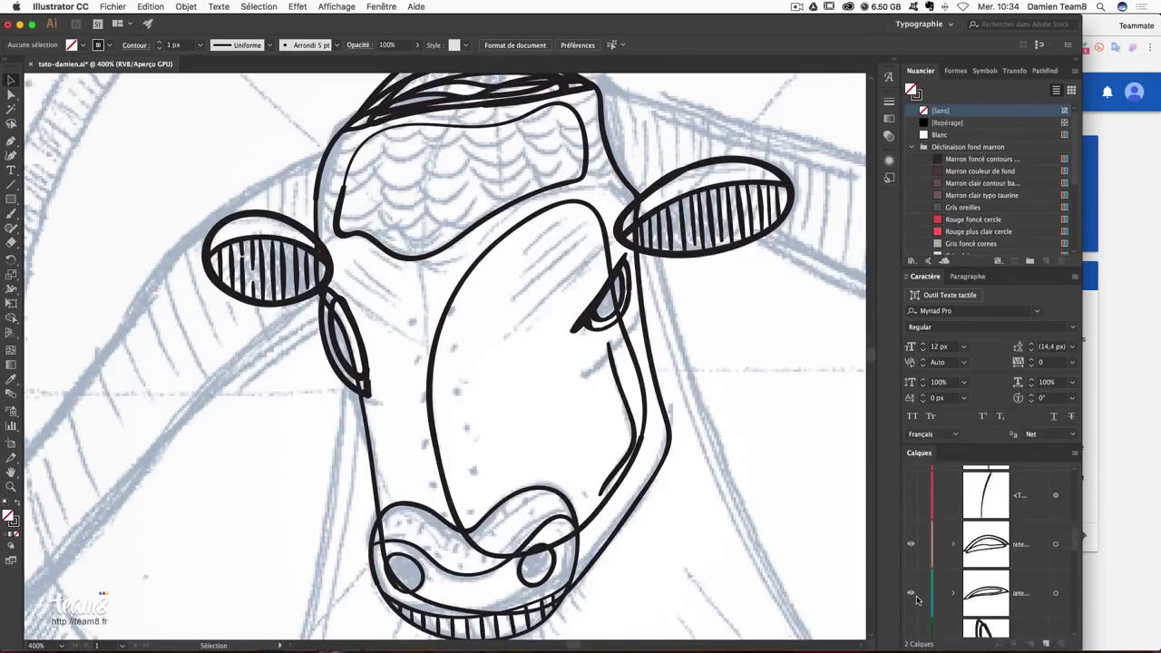
{"action": "scroll", "coordinate": [912, 501], "scroll_direction": "up", "scroll_amount": 2}
{"action": "left_click", "coordinate": [912, 495]}
{"action": "scroll", "coordinate": [916, 490], "scroll_direction": "up", "scroll_amount": 2}
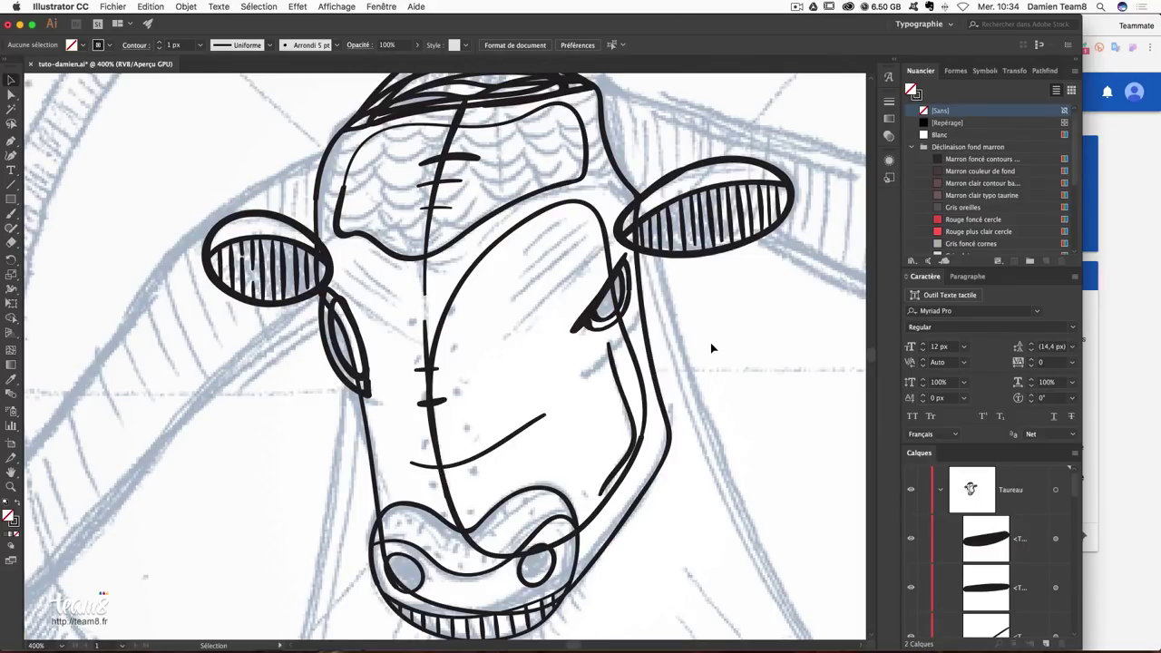
{"action": "scroll", "coordinate": [723, 382], "scroll_direction": "up", "scroll_amount": 2}
{"action": "scroll", "coordinate": [721, 379], "scroll_direction": "up", "scroll_amount": 2}
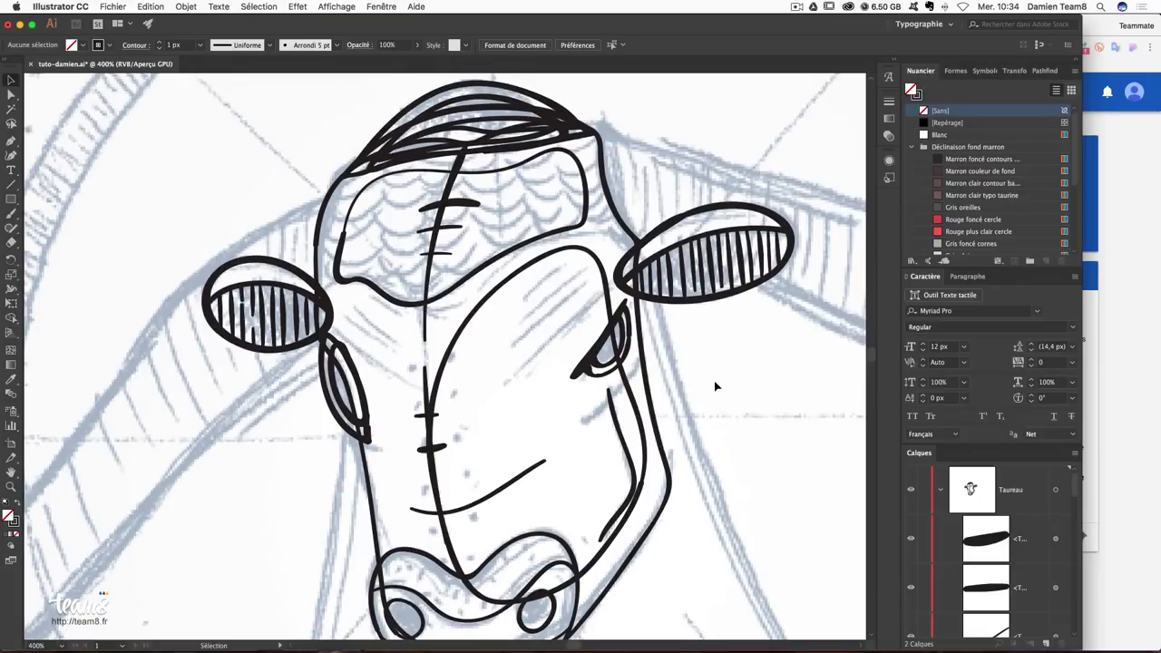
Fill both ears with the Gris oreilles grey swatch.
{"action": "left_click", "coordinate": [732, 210]}
{"action": "left_click", "coordinate": [272, 260], "text": "shift"}
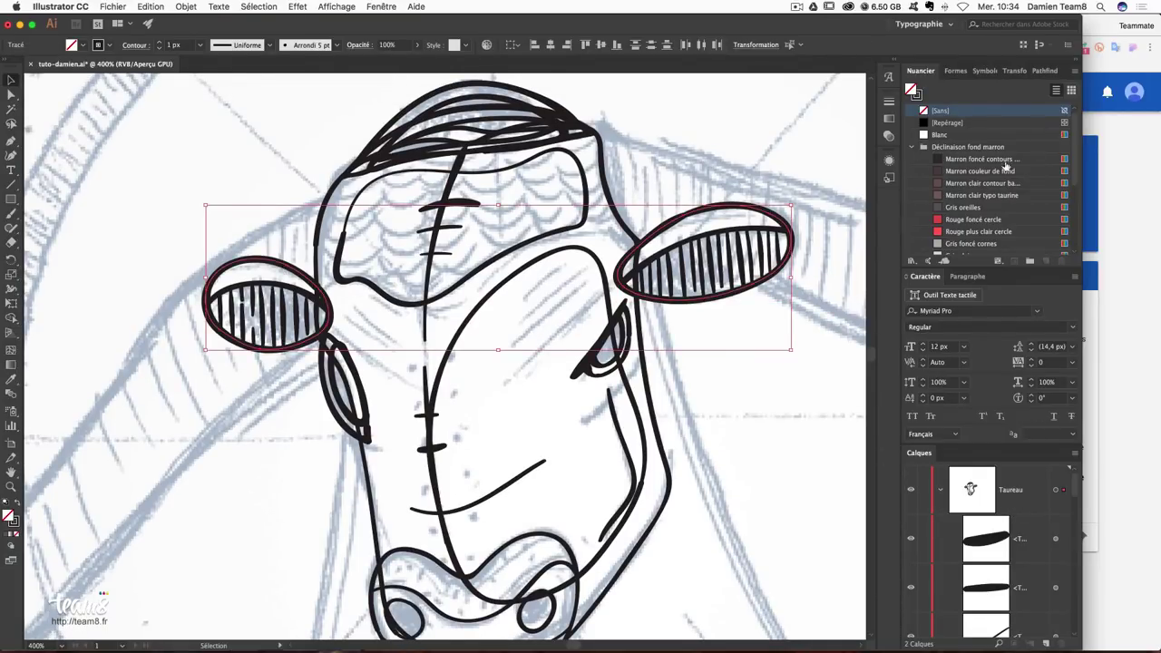
{"action": "left_click", "coordinate": [964, 208]}
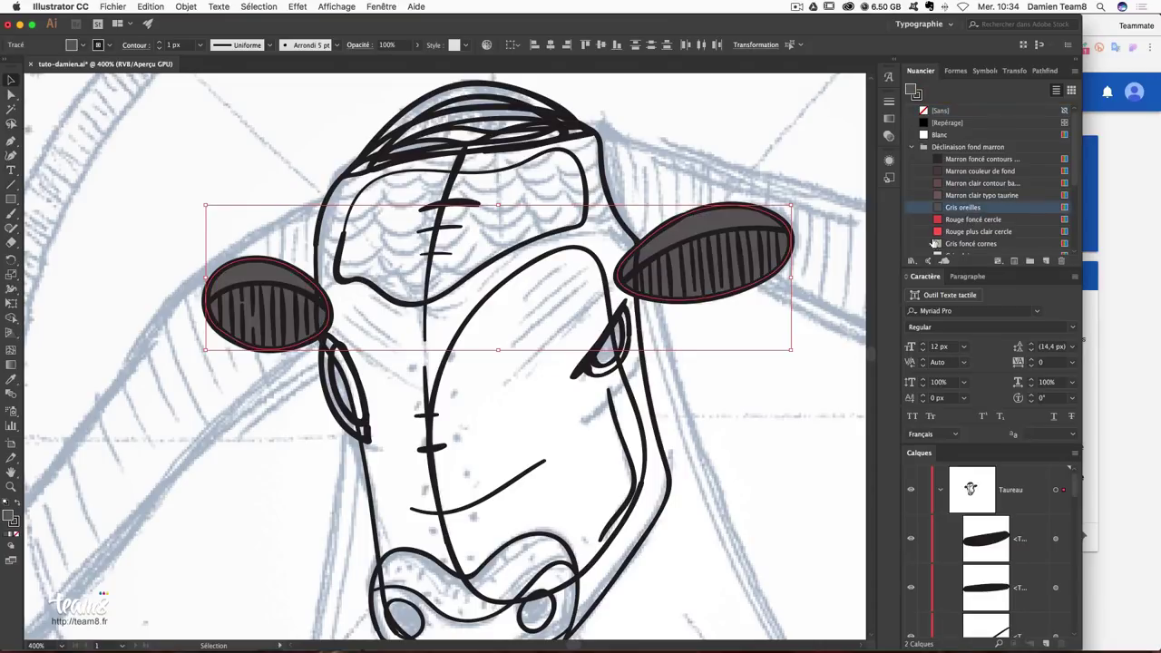
{"action": "left_click", "coordinate": [819, 401]}
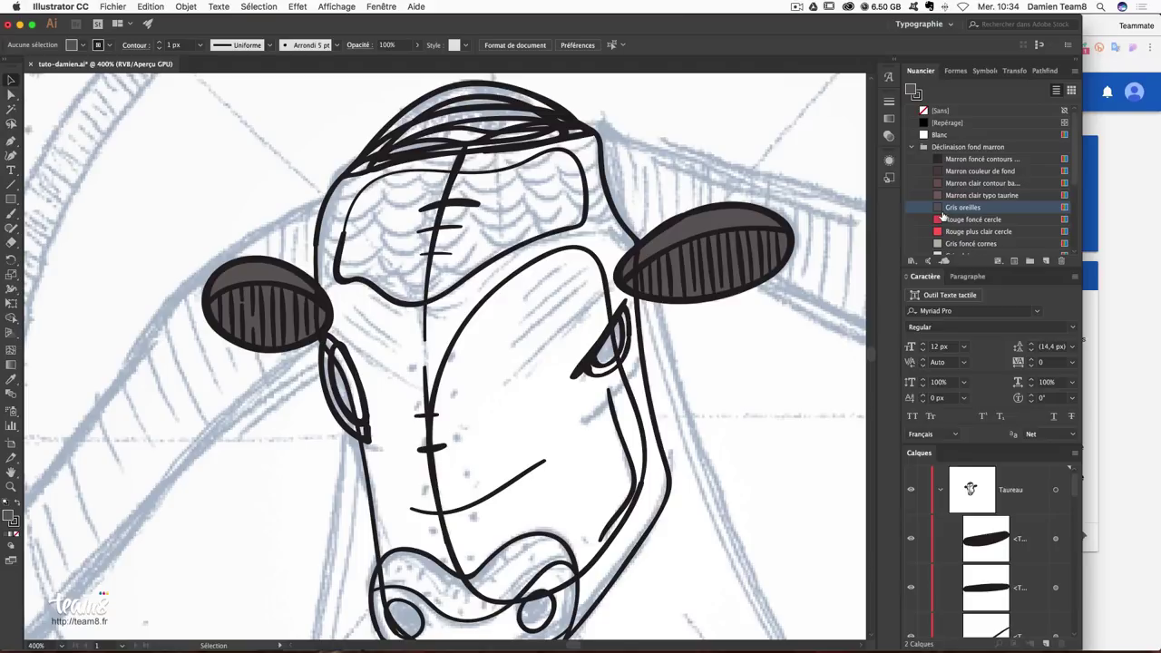
Fill the head outline shape with the Marron clair tête tan swatch.
{"action": "scroll", "coordinate": [944, 215], "scroll_direction": "down", "scroll_amount": 5}
{"action": "scroll", "coordinate": [1005, 204], "scroll_direction": "up", "scroll_amount": 5}
{"action": "left_click", "coordinate": [651, 389]}
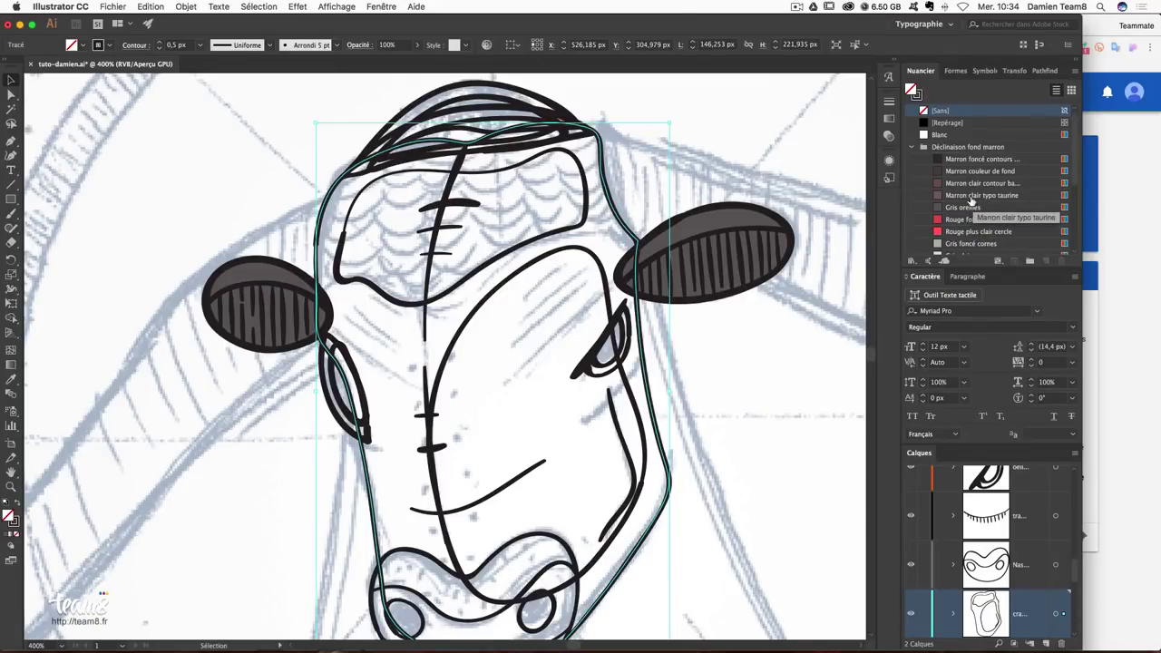
{"action": "scroll", "coordinate": [978, 206], "scroll_direction": "down", "scroll_amount": 2}
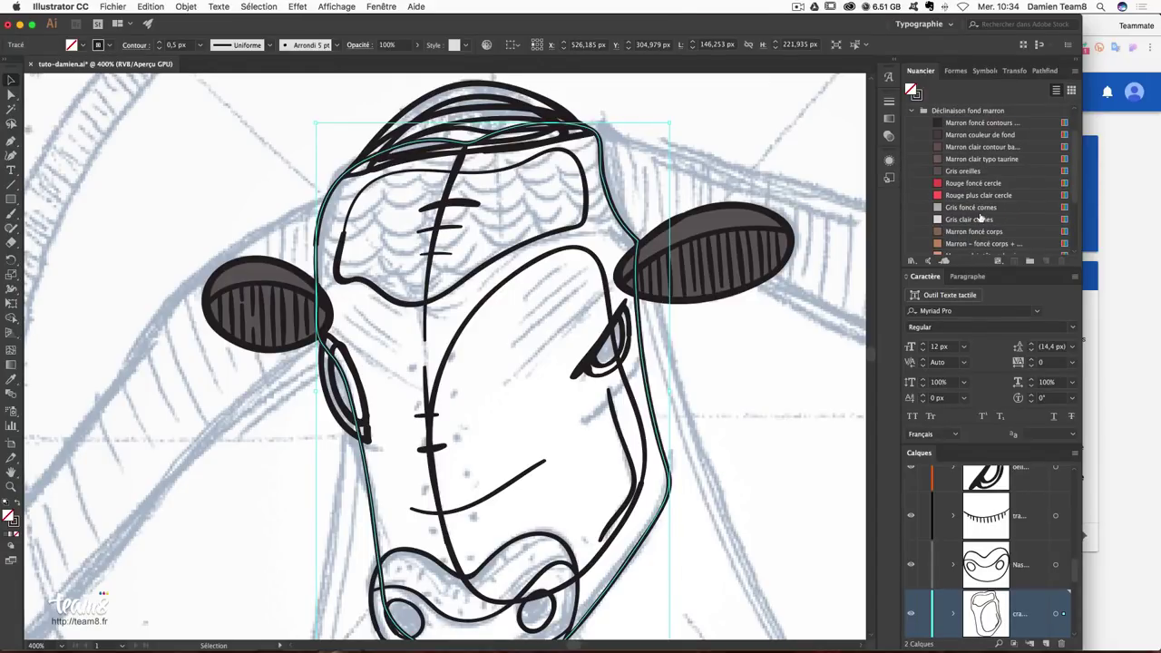
{"action": "scroll", "coordinate": [980, 218], "scroll_direction": "down", "scroll_amount": 2}
{"action": "left_click", "coordinate": [973, 224]}
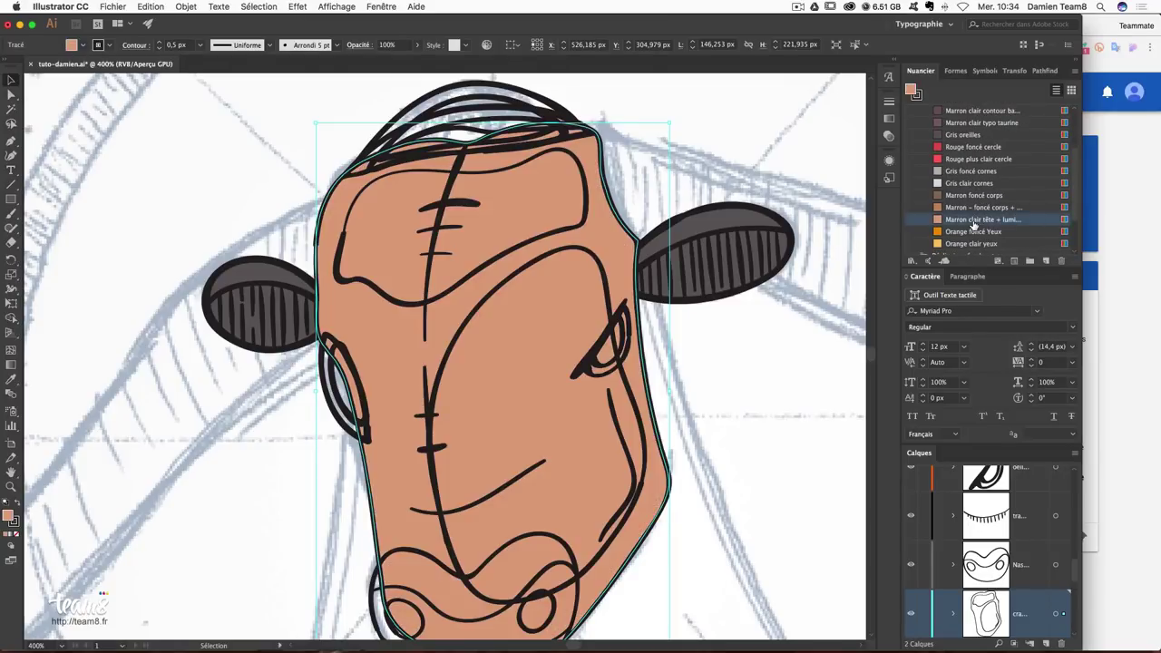
{"action": "left_click", "coordinate": [783, 386]}
Fill the forehead and lower face patches with Marron foncé corps brown.
{"action": "left_click", "coordinate": [478, 277]}
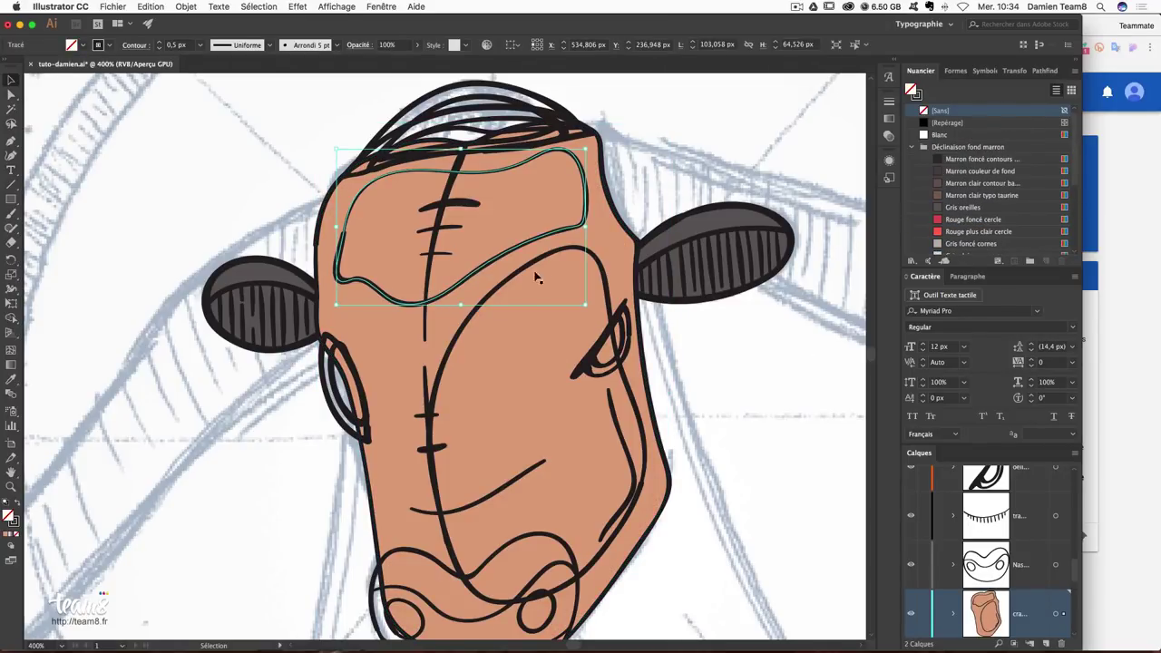
{"action": "left_click", "coordinate": [572, 252], "text": "shift"}
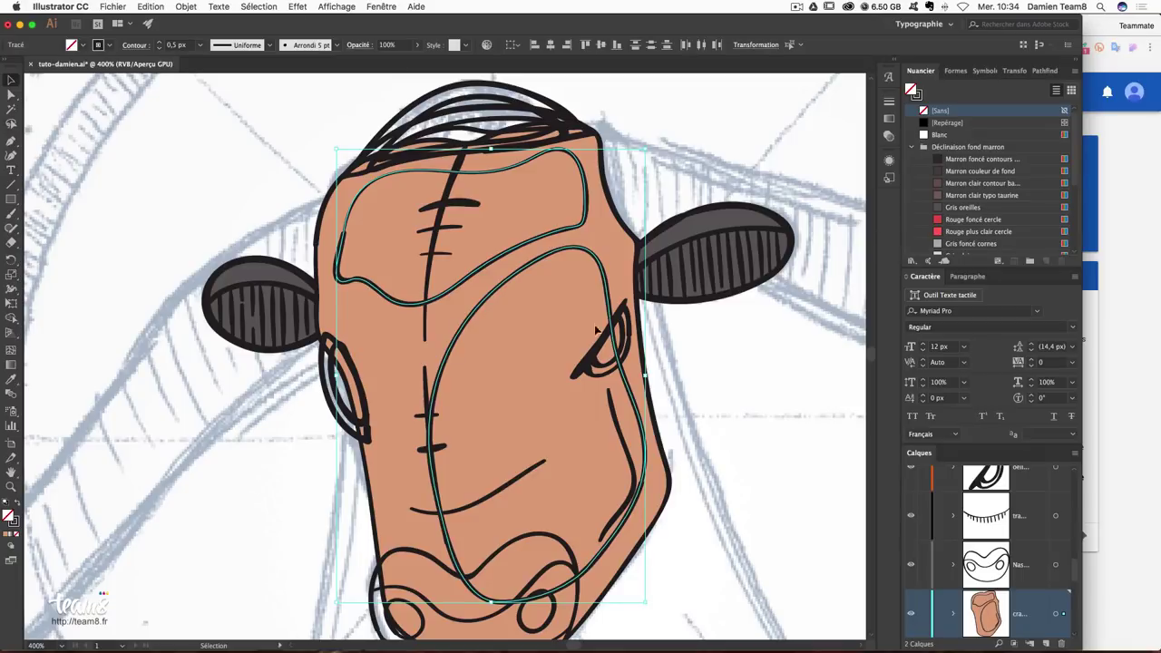
{"action": "scroll", "coordinate": [980, 204], "scroll_direction": "down", "scroll_amount": 5}
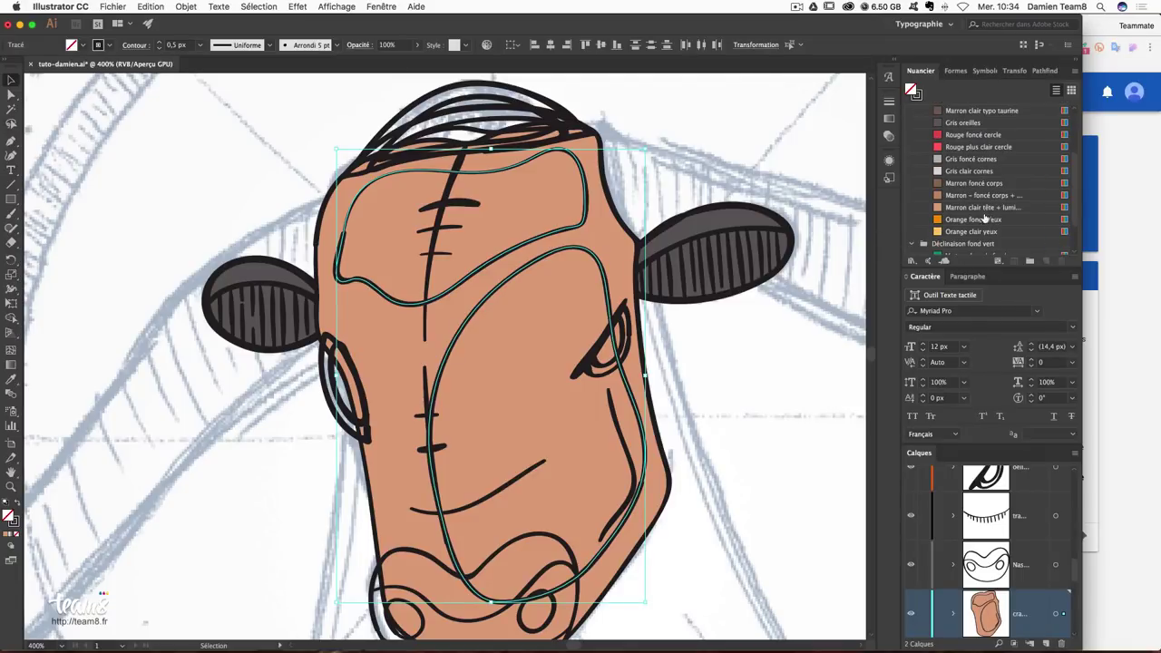
{"action": "left_click", "coordinate": [978, 184]}
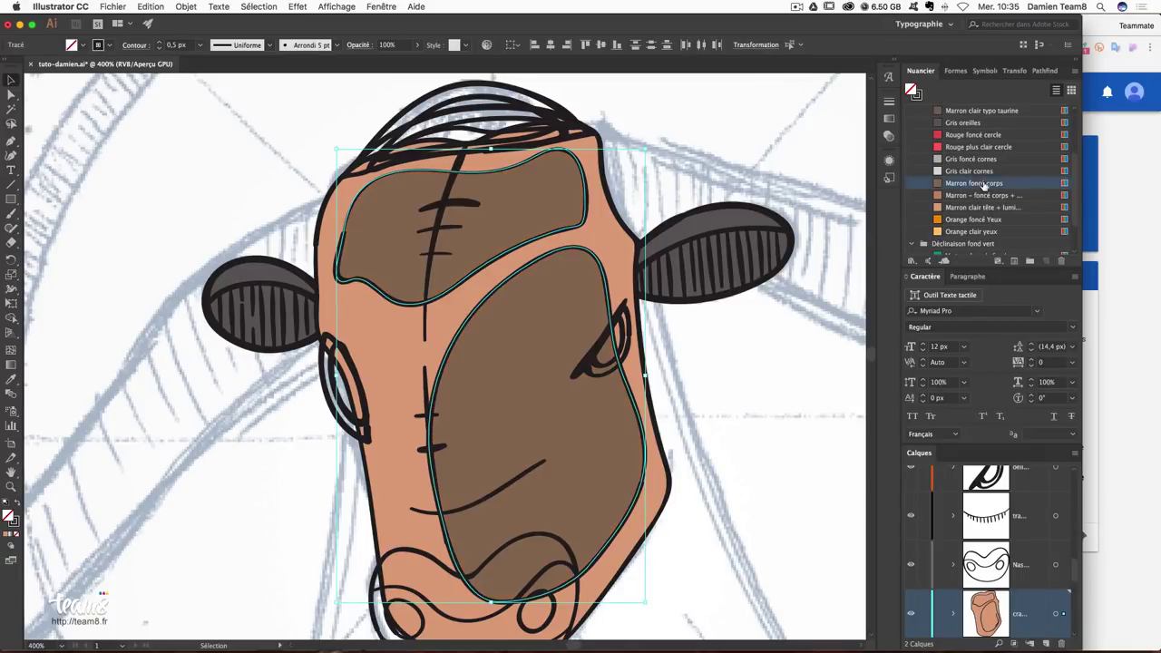
{"action": "left_click", "coordinate": [17, 525]}
Set the face patches' outline to None, then select the muzzle and undo a stray outline colour.
{"action": "left_click", "coordinate": [724, 377]}
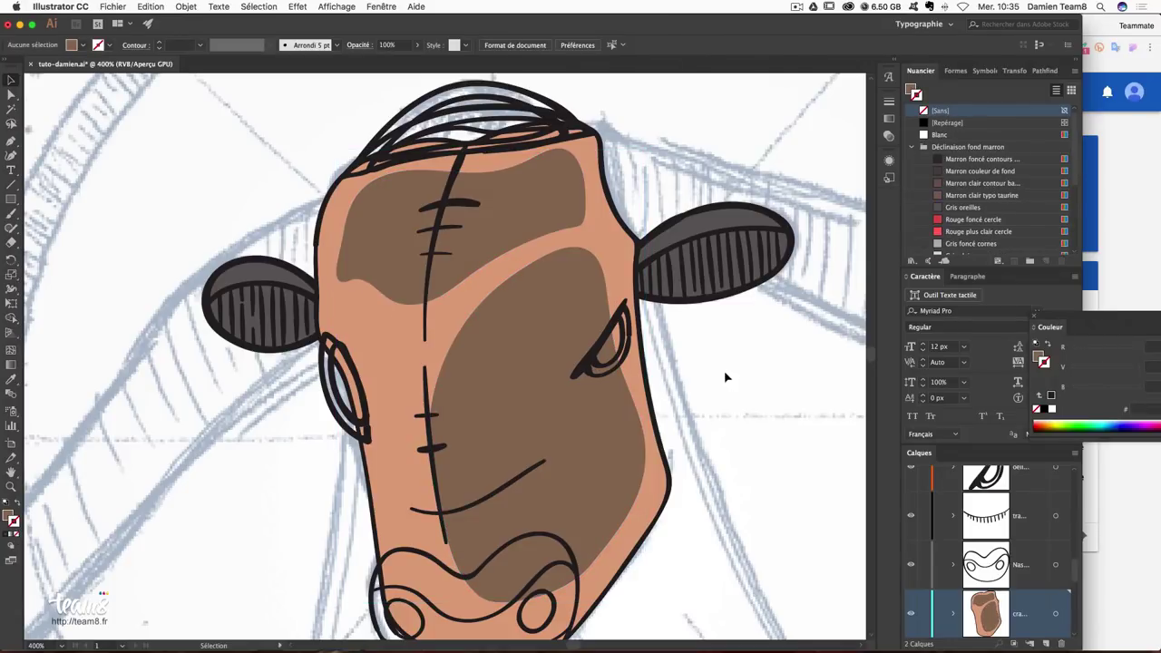
{"action": "scroll", "coordinate": [687, 475], "scroll_direction": "down", "scroll_amount": 1}
{"action": "left_click", "coordinate": [544, 524]}
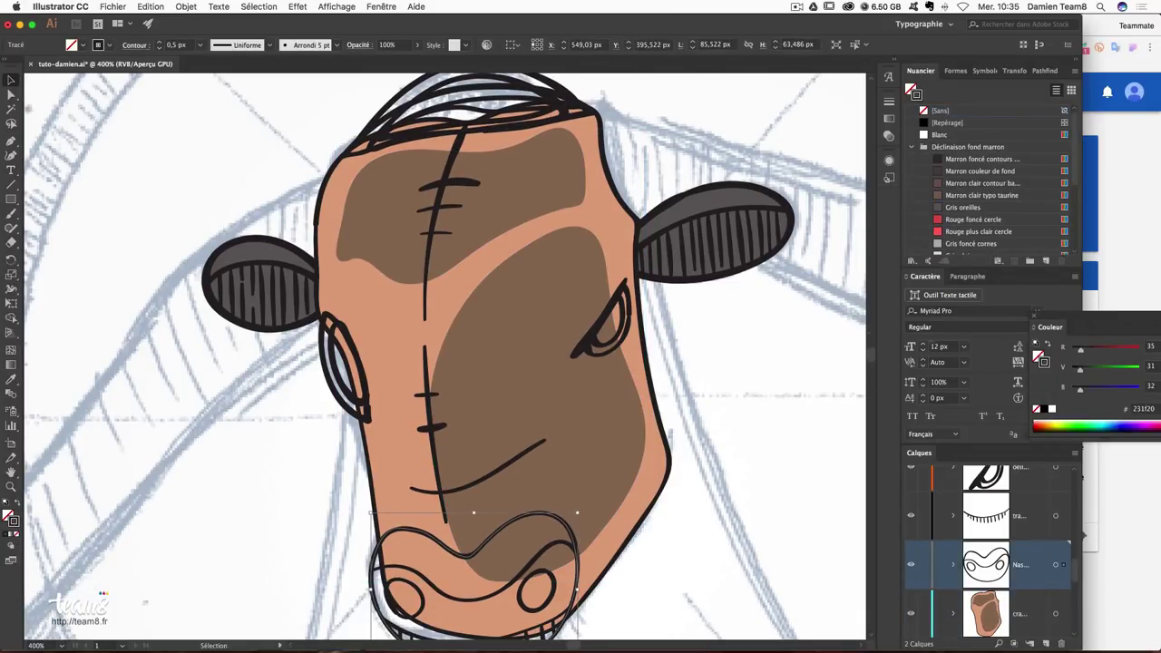
{"action": "scroll", "coordinate": [1015, 212], "scroll_direction": "down", "scroll_amount": 3}
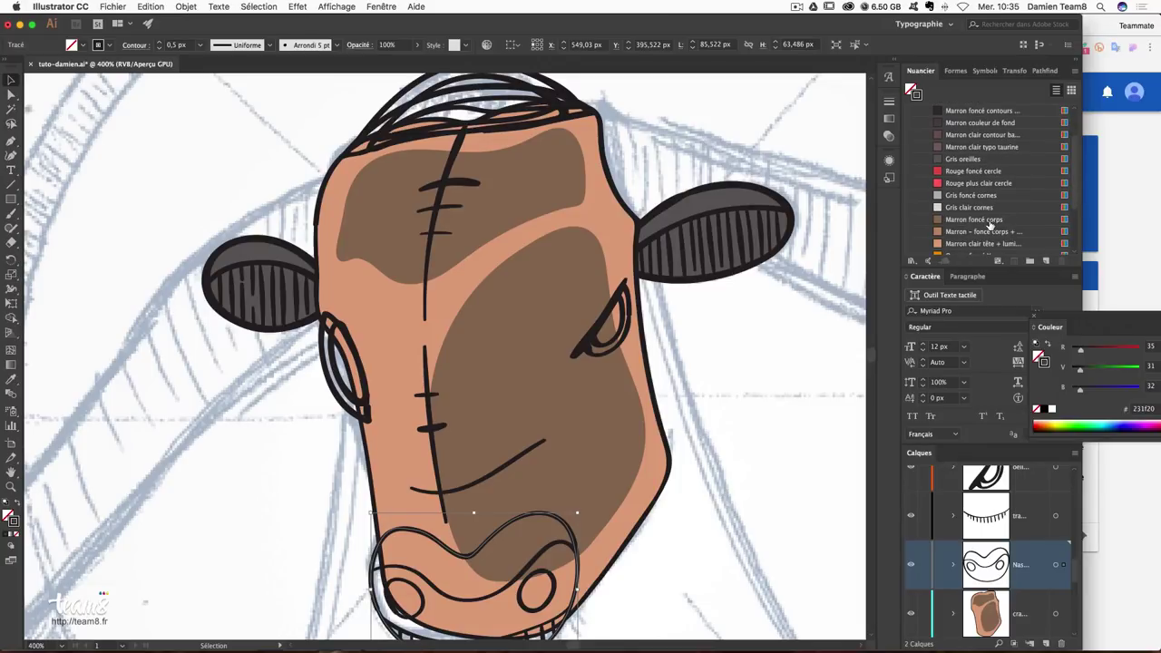
{"action": "left_click", "coordinate": [985, 232]}
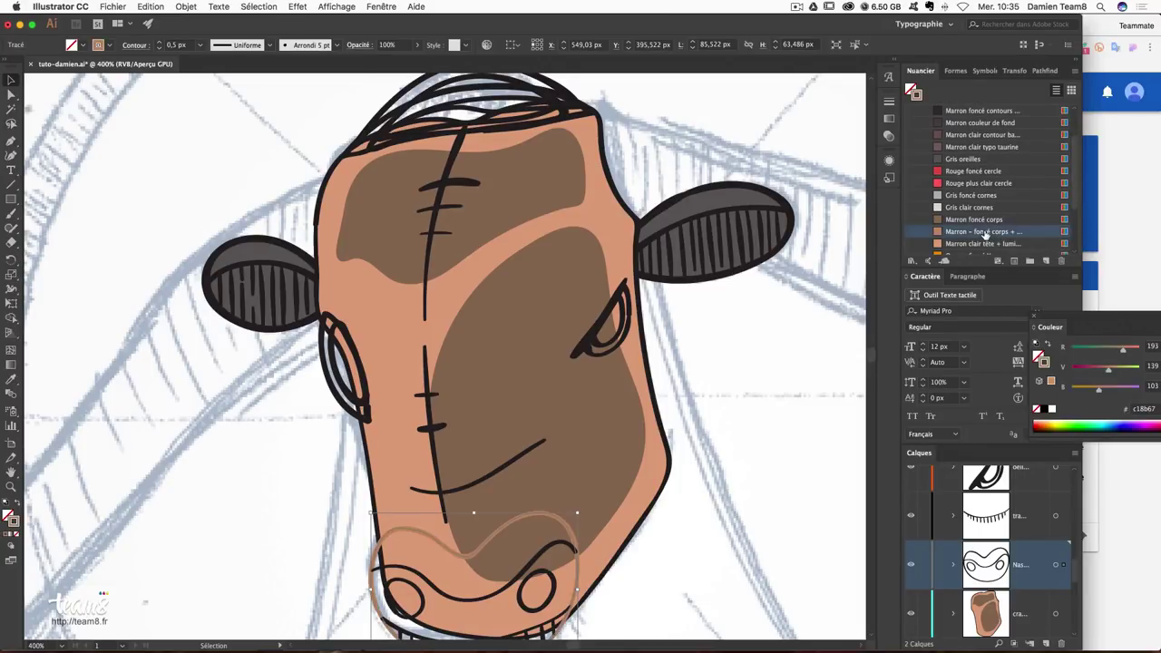
{"action": "key", "text": "a"}
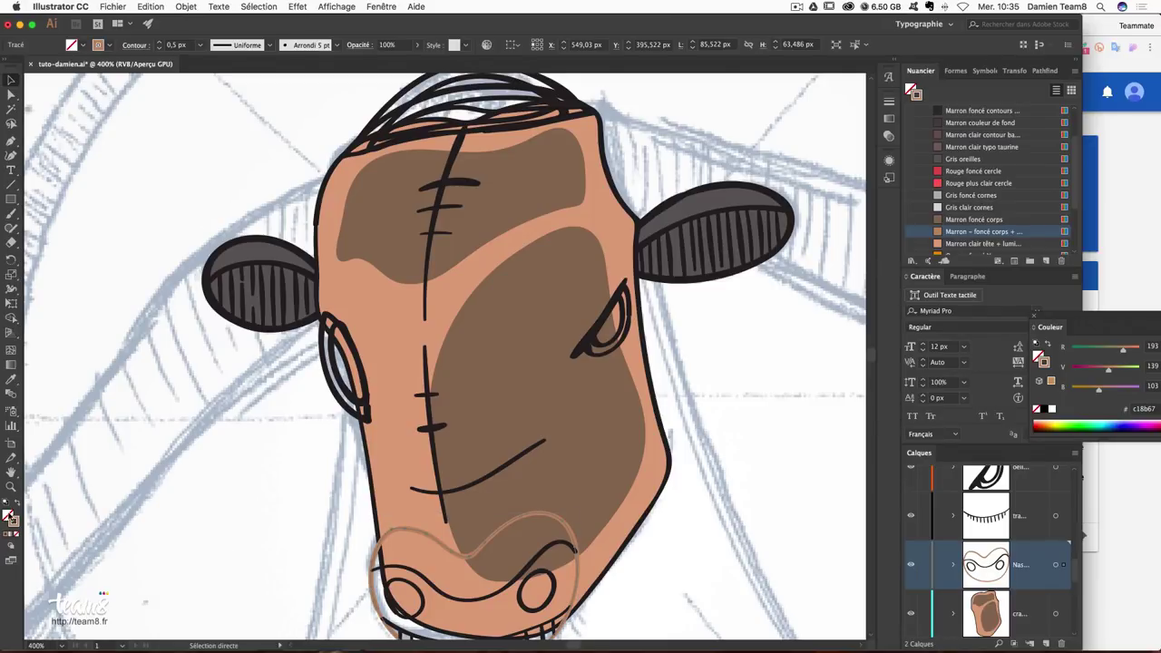
{"action": "key", "text": "ctrl+z"}
{"action": "key", "text": "v"}
Compare brown swatches on the muzzle, settling on the Marron clair tête + lumière tan fill.
{"action": "scroll", "coordinate": [1005, 234], "scroll_direction": "down", "scroll_amount": 3}
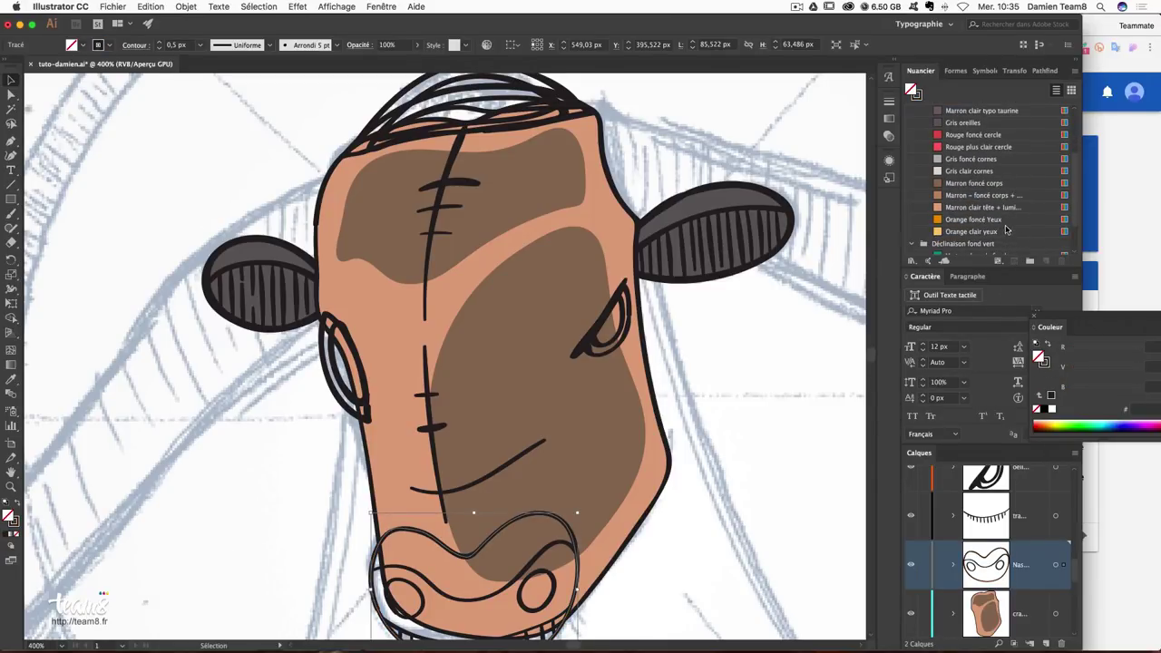
{"action": "left_click", "coordinate": [983, 184]}
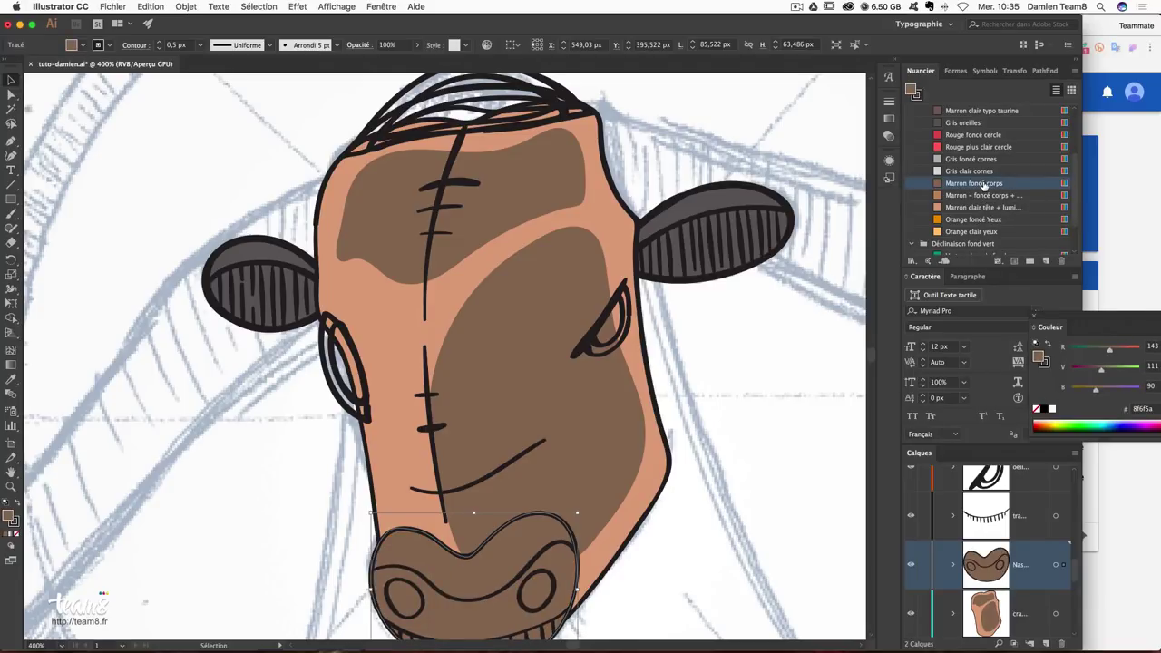
{"action": "left_click", "coordinate": [986, 196]}
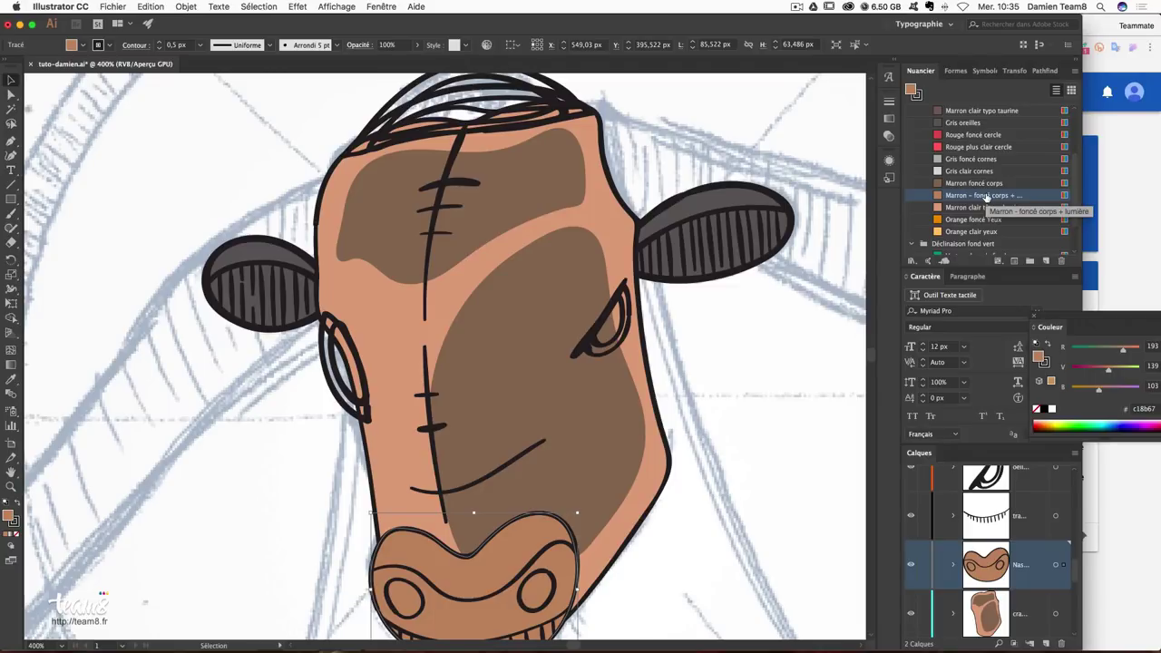
{"action": "left_click", "coordinate": [984, 184]}
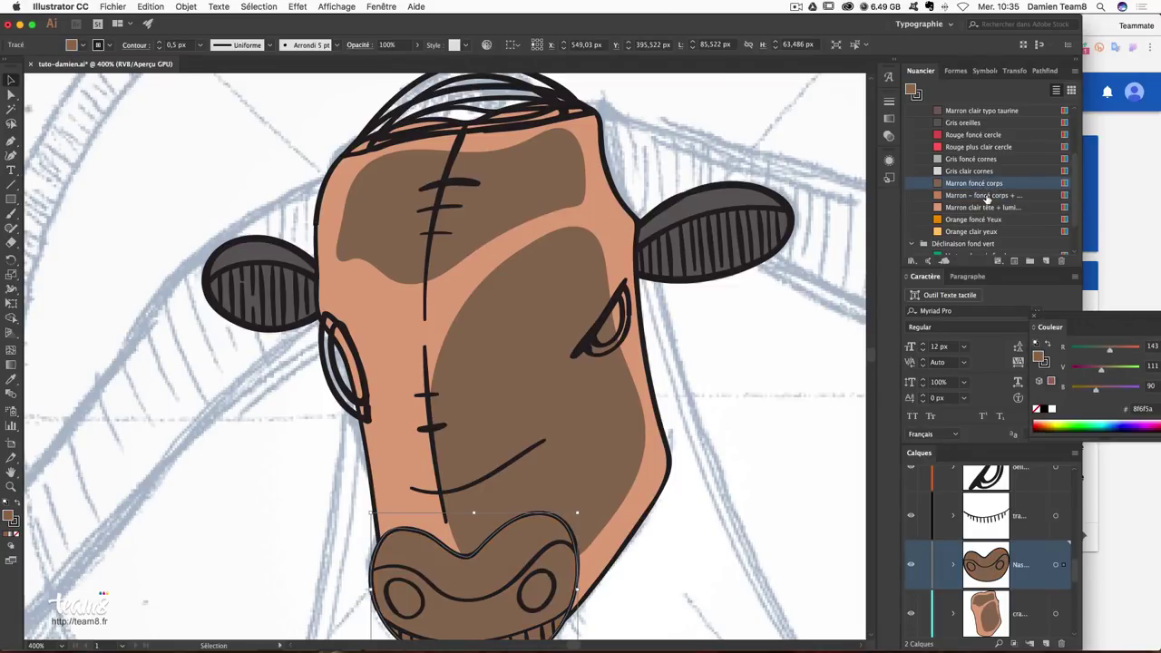
{"action": "left_click", "coordinate": [986, 196]}
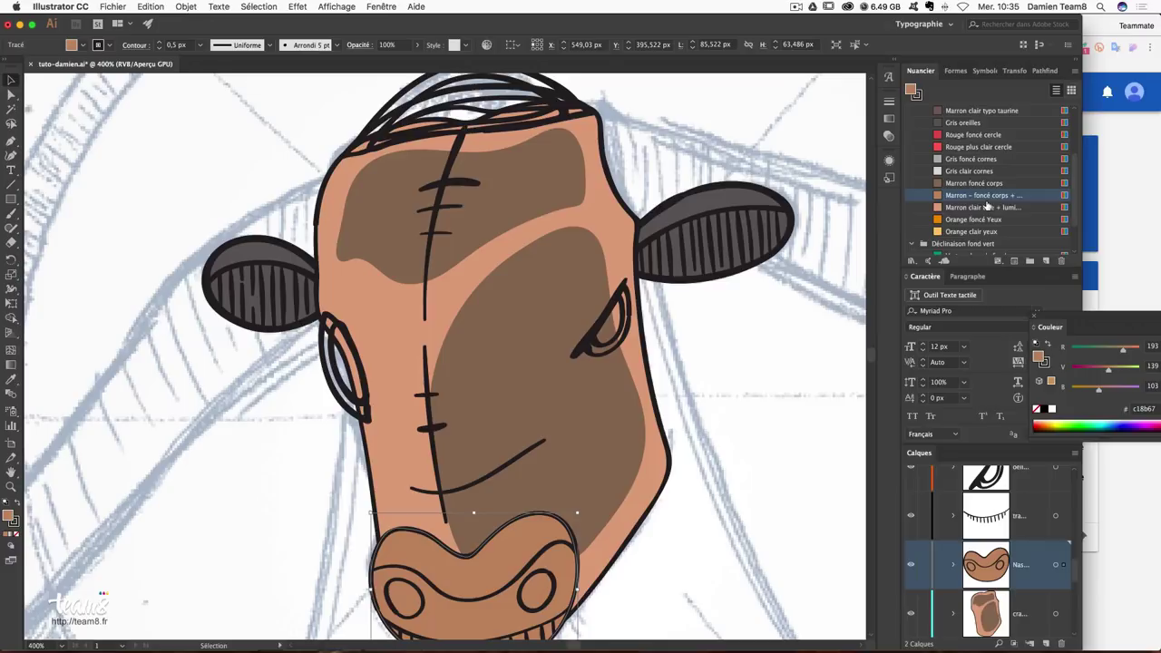
{"action": "left_click", "coordinate": [985, 208]}
Make both nostrils solid black by swapping their fill and stroke.
{"action": "scroll", "coordinate": [802, 377], "scroll_direction": "down", "scroll_amount": 1}
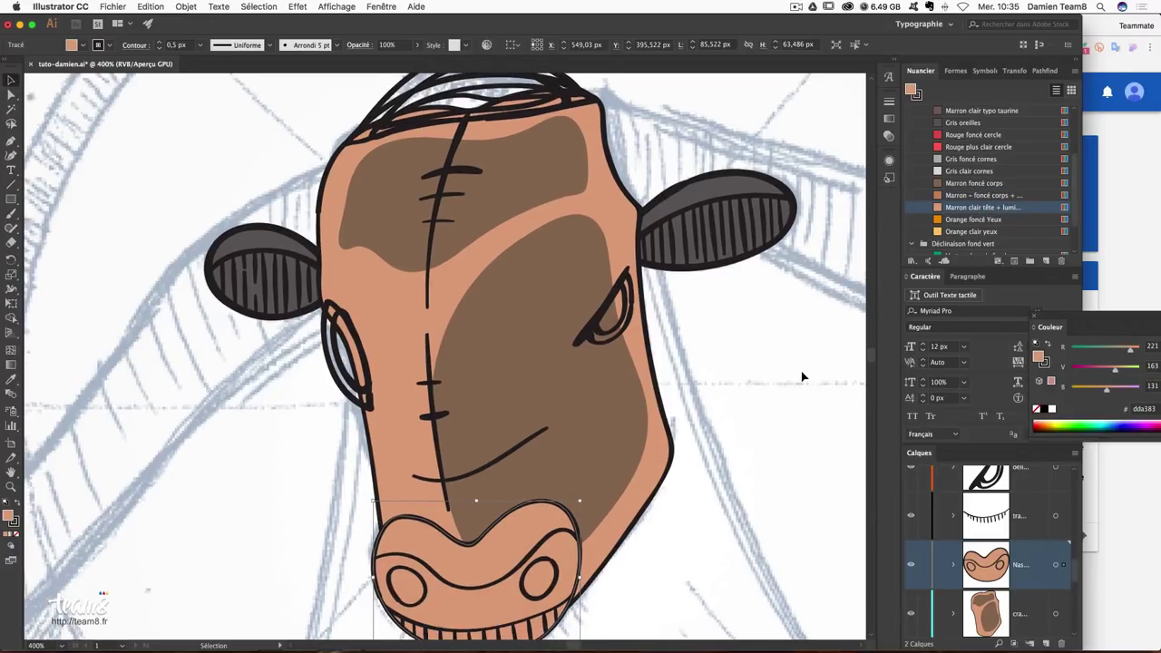
{"action": "scroll", "coordinate": [669, 585], "scroll_direction": "down", "scroll_amount": 1}
{"action": "scroll", "coordinate": [458, 558], "scroll_direction": "down", "scroll_amount": 2}
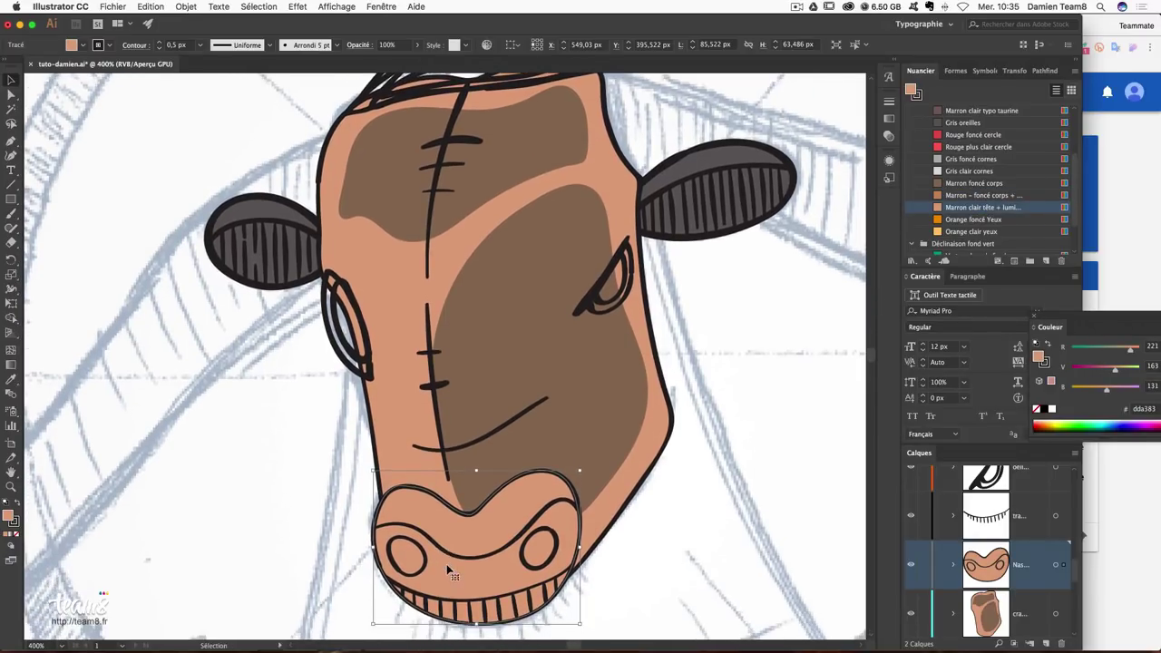
{"action": "left_click", "coordinate": [515, 572]}
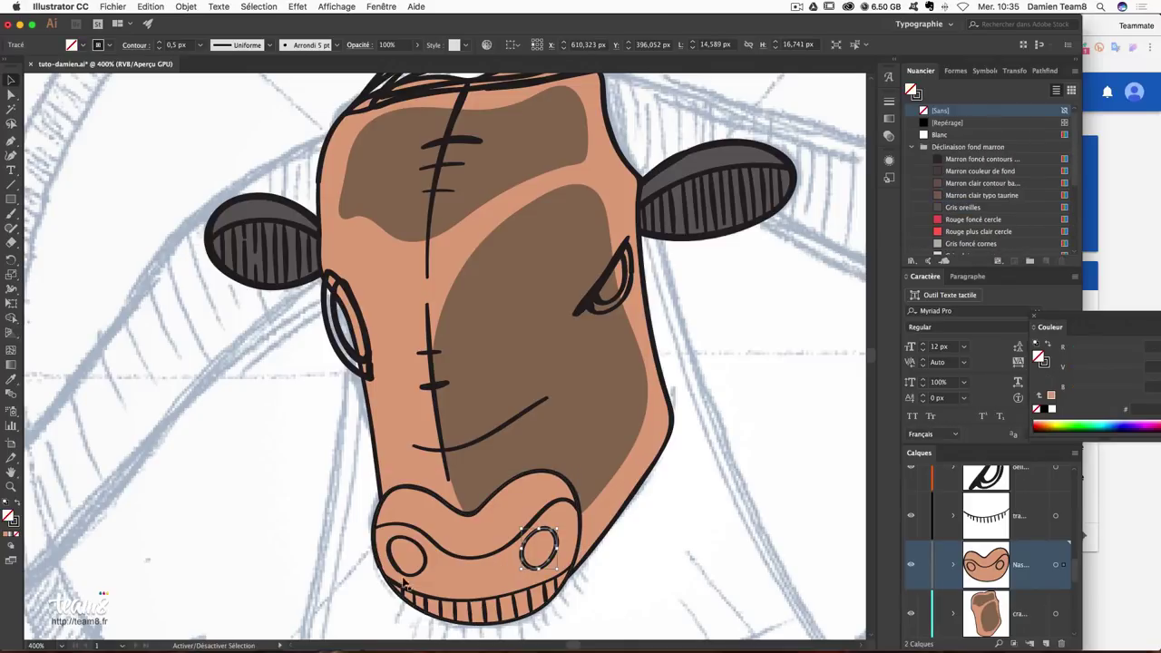
{"action": "left_click", "coordinate": [16, 505]}
{"action": "left_click", "coordinate": [508, 428]}
{"action": "mouse_move", "coordinate": [669, 467]}
{"action": "left_mouse_down"}
{"action": "mouse_move", "coordinate": [669, 408]}
{"action": "mouse_move", "coordinate": [665, 527]}
{"action": "left_mouse_up"}
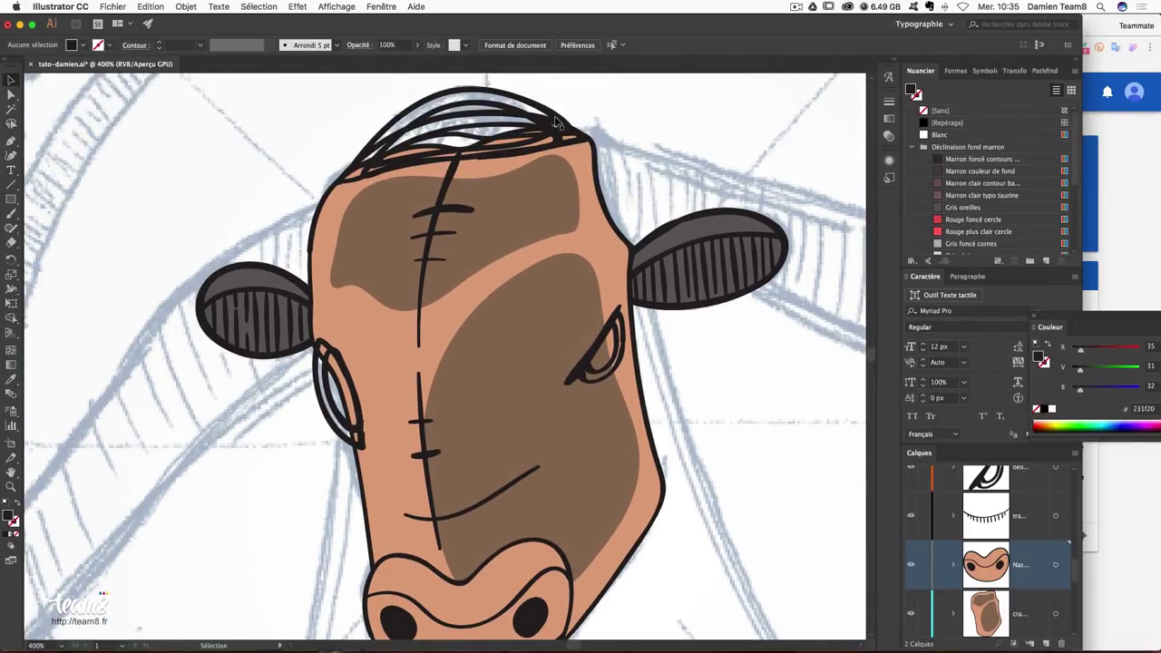
Turn on the left and right horn layers and reframe the view to show both horns.
{"action": "scroll", "coordinate": [1052, 550], "scroll_direction": "down", "scroll_amount": 5}
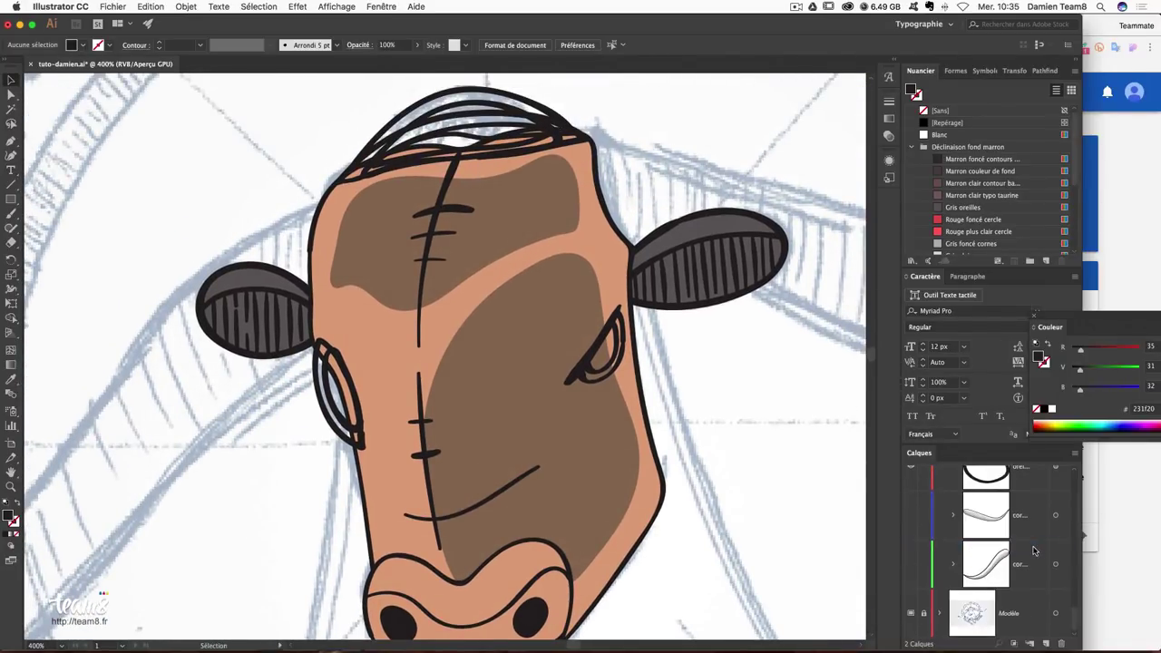
{"action": "left_click", "coordinate": [911, 564]}
{"action": "left_click", "coordinate": [911, 515]}
{"action": "mouse_move", "coordinate": [744, 474]}
{"action": "left_mouse_down"}
{"action": "mouse_move", "coordinate": [744, 369]}
{"action": "mouse_move", "coordinate": [719, 555]}
{"action": "left_mouse_up"}
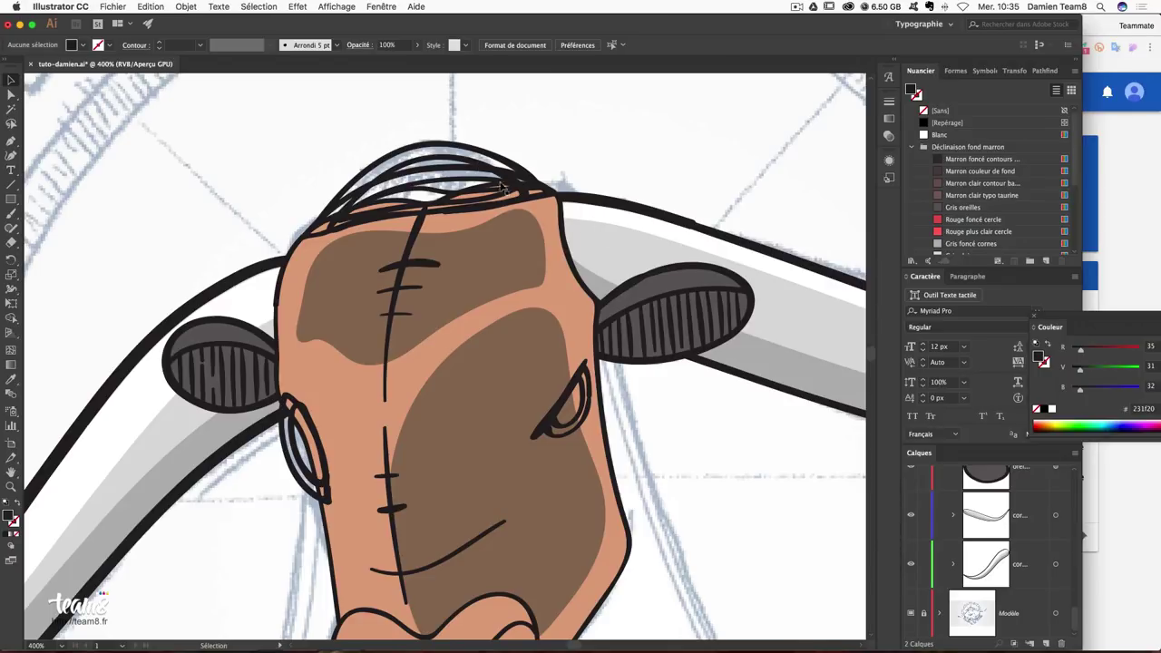
{"action": "scroll", "coordinate": [1029, 562], "scroll_direction": "up", "scroll_amount": 3}
{"action": "scroll", "coordinate": [1023, 561], "scroll_direction": "up", "scroll_amount": 3}
{"action": "scroll", "coordinate": [951, 550], "scroll_direction": "up", "scroll_amount": 2}
{"action": "scroll", "coordinate": [951, 550], "scroll_direction": "up", "scroll_amount": 2}
{"action": "scroll", "coordinate": [939, 544], "scroll_direction": "up", "scroll_amount": 2}
Hide the hair strand lines and fill the head-top shape with brown.
{"action": "left_click", "coordinate": [912, 491]}
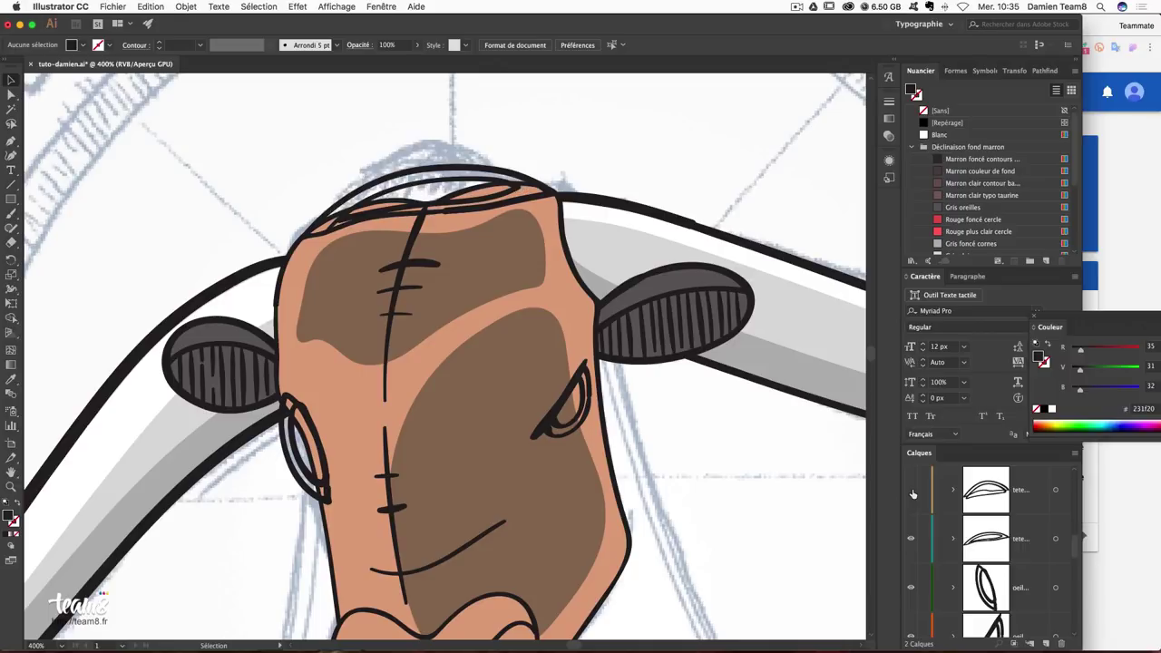
{"action": "left_click", "coordinate": [440, 172]}
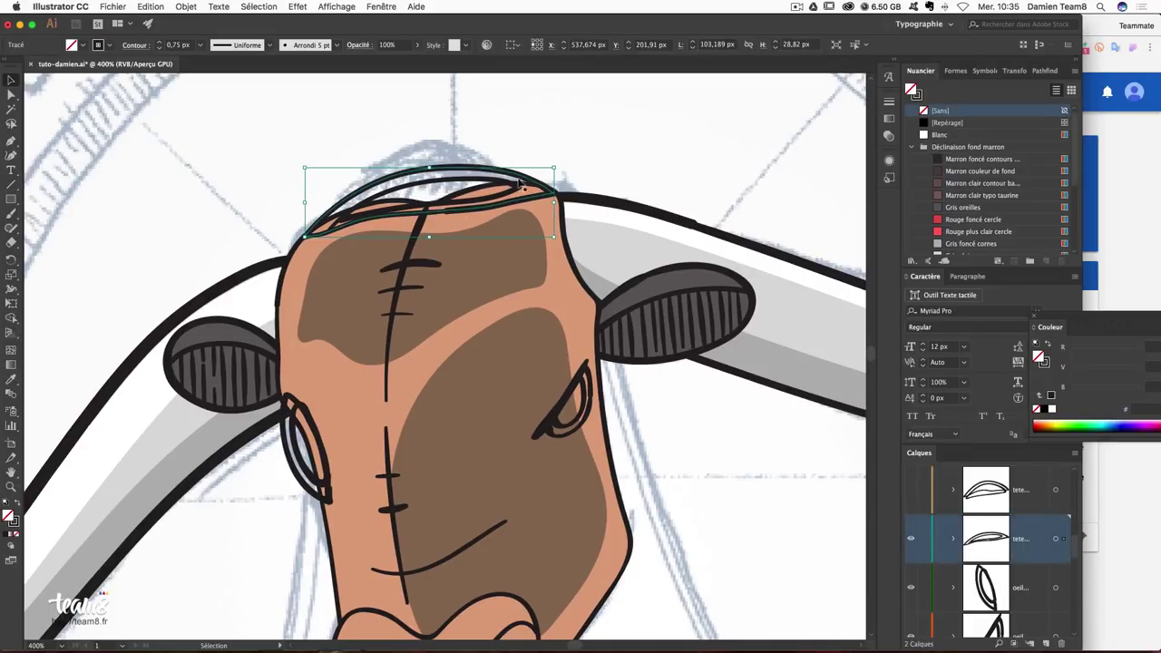
{"action": "scroll", "coordinate": [974, 197], "scroll_direction": "down", "scroll_amount": 3}
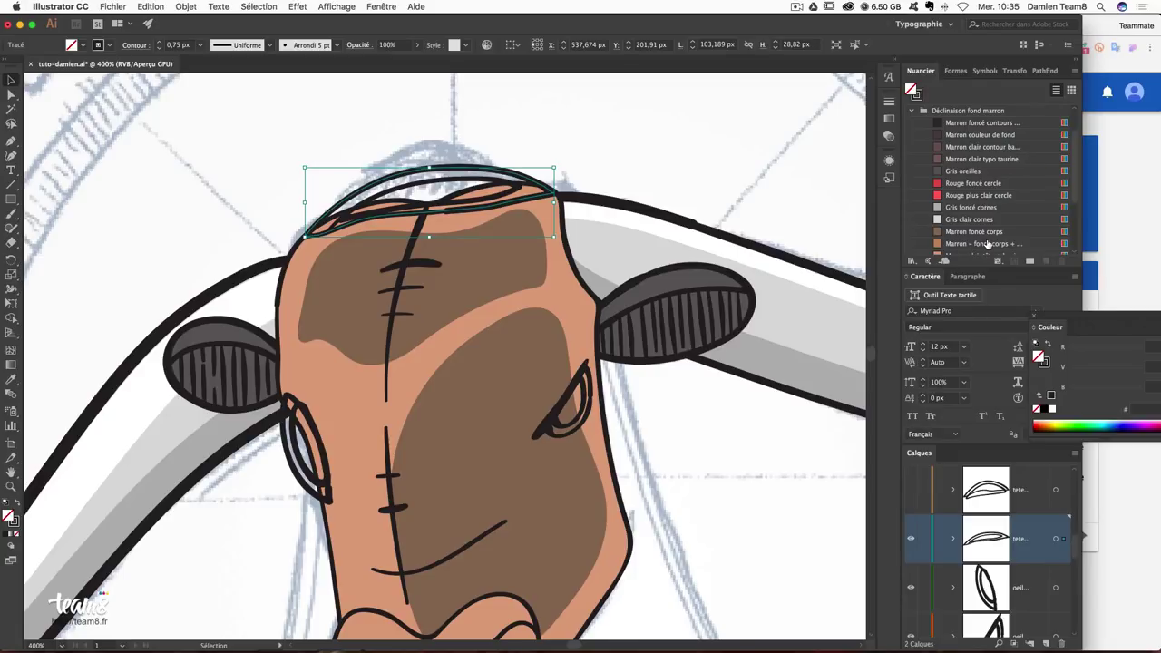
{"action": "left_click", "coordinate": [978, 232]}
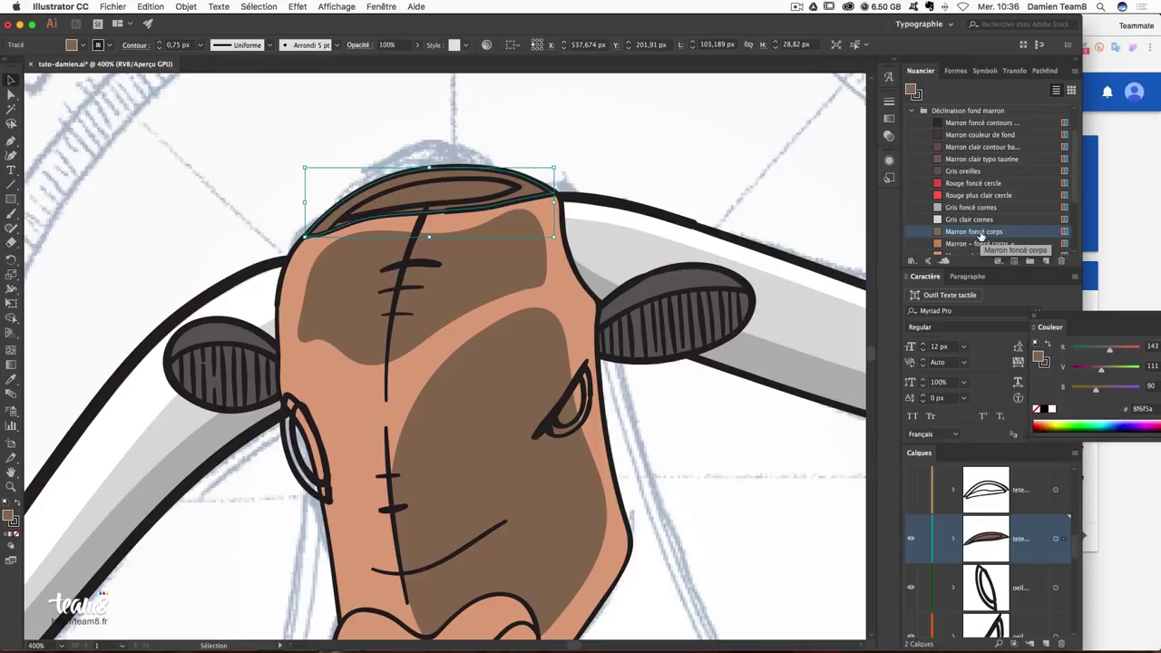
{"action": "left_click", "coordinate": [979, 244]}
{"action": "scroll", "coordinate": [980, 244], "scroll_direction": "down", "scroll_amount": 3}
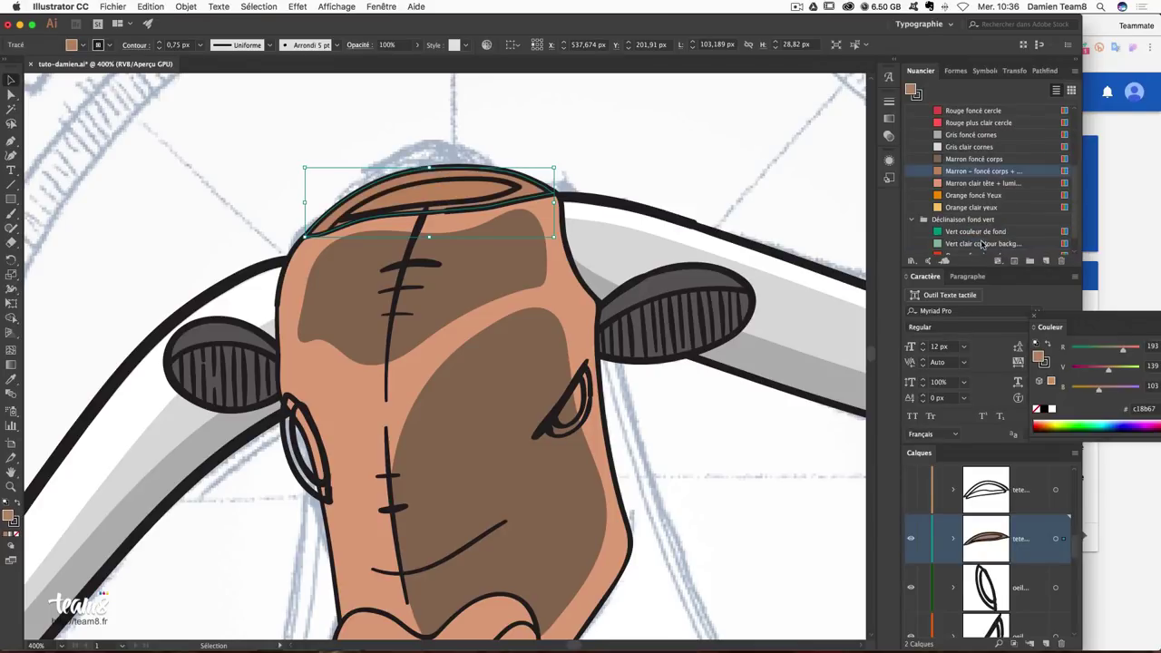
{"action": "left_click", "coordinate": [976, 185]}
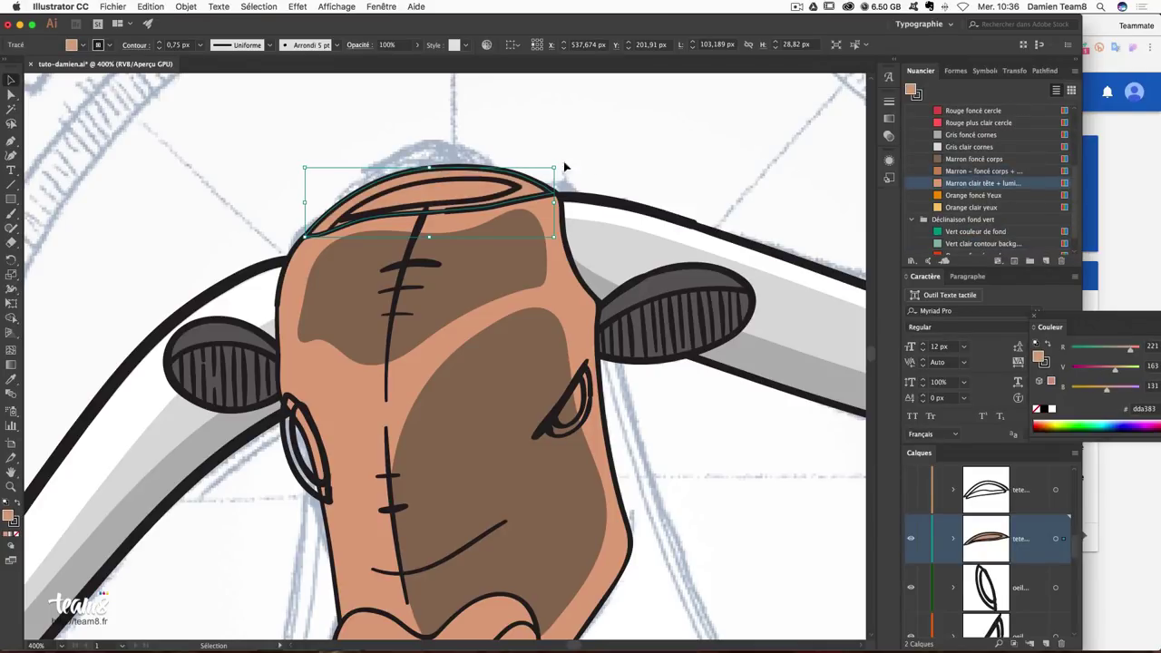
Fill the inner forehead shape with Marron foncé corps.
{"action": "left_click", "coordinate": [494, 186]}
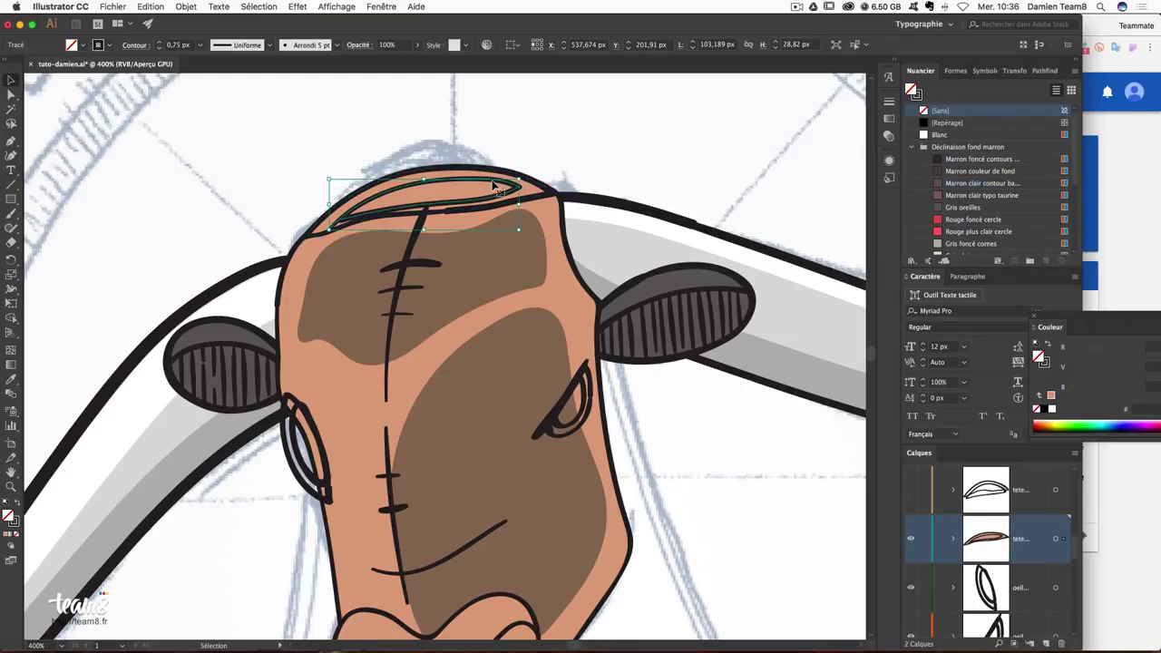
{"action": "scroll", "coordinate": [992, 234], "scroll_direction": "down", "scroll_amount": 2}
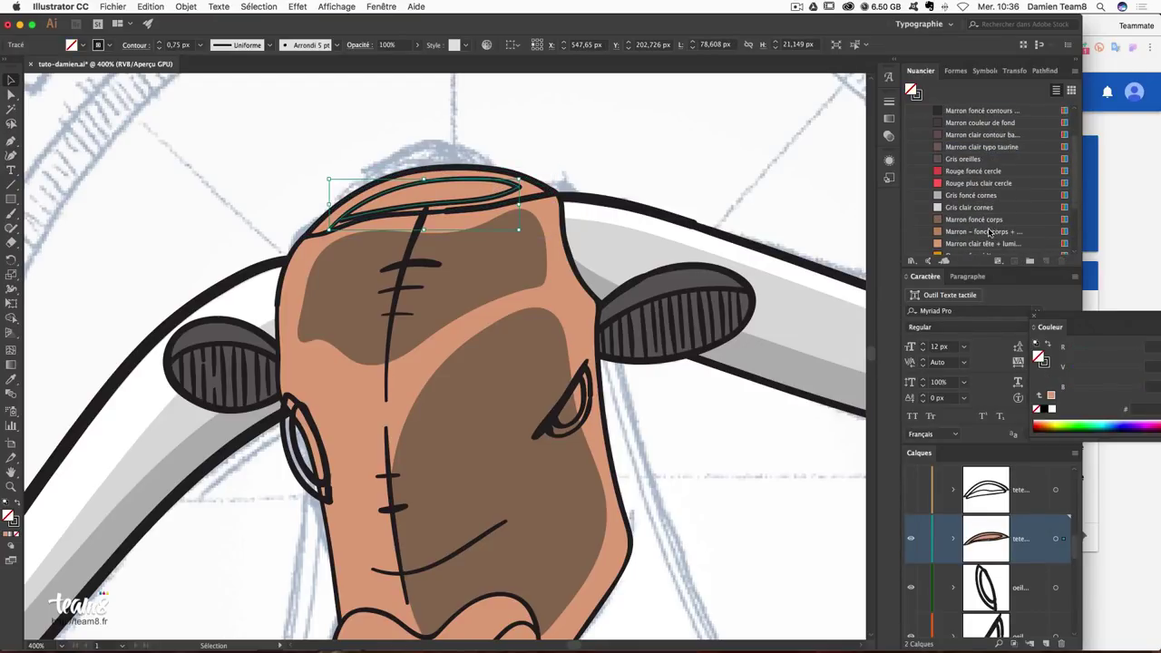
{"action": "left_click", "coordinate": [990, 232]}
{"action": "left_click", "coordinate": [982, 220]}
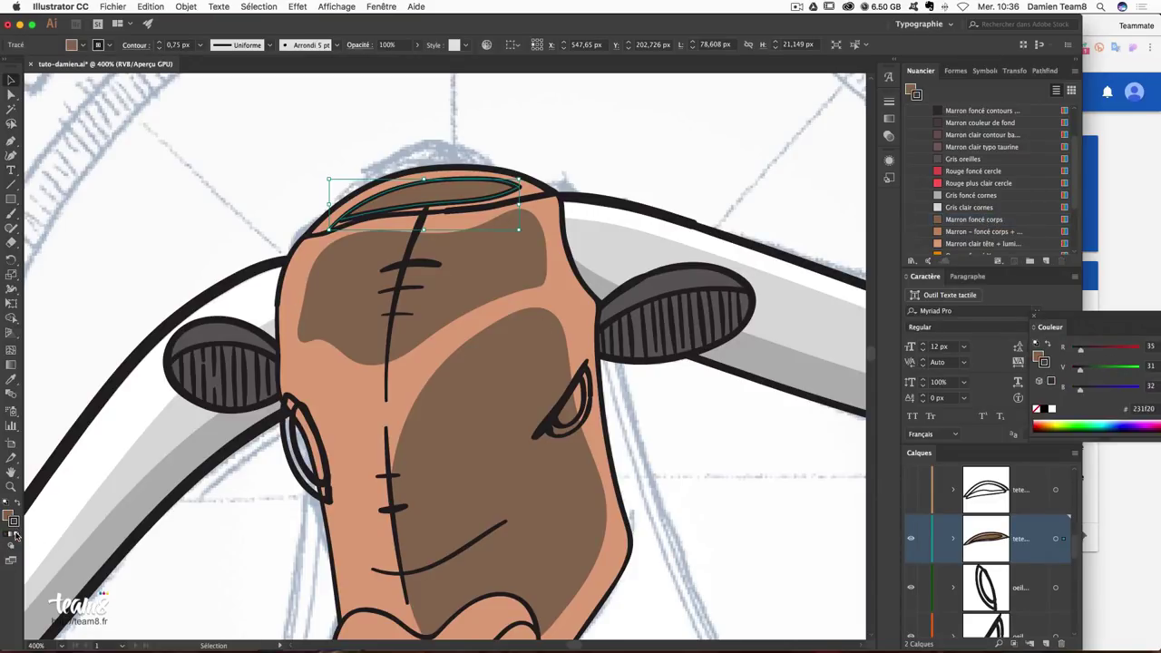
{"action": "key", "text": "super+shift+a"}
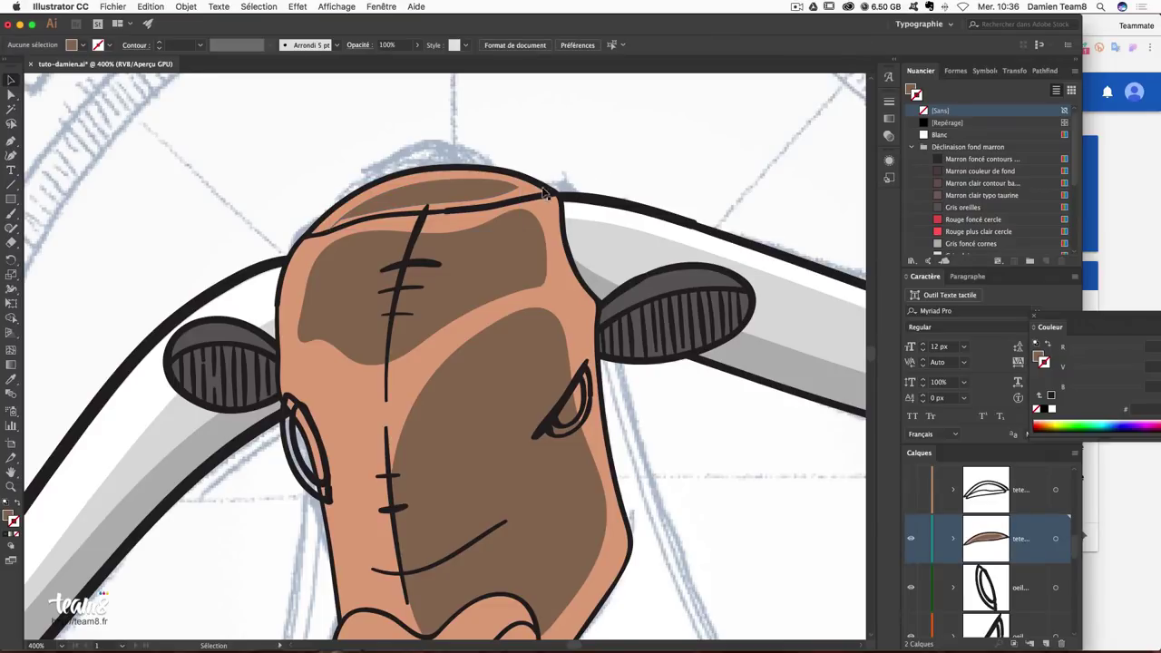
Restack the forehead layer relative to the top 'tete' layer.
{"action": "left_click", "coordinate": [545, 192]}
{"action": "scroll", "coordinate": [1031, 543], "scroll_direction": "down", "scroll_amount": 1}
{"action": "scroll", "coordinate": [1031, 517], "scroll_direction": "up", "scroll_amount": 1}
{"action": "left_click", "coordinate": [1028, 517], "text": "shift"}
{"action": "left_click_drag", "start_coordinate": [1029, 534], "coordinate": [1033, 495]}
{"action": "scroll", "coordinate": [1044, 510], "scroll_direction": "up", "scroll_amount": 4}
{"action": "scroll", "coordinate": [1044, 513], "scroll_direction": "down", "scroll_amount": 3}
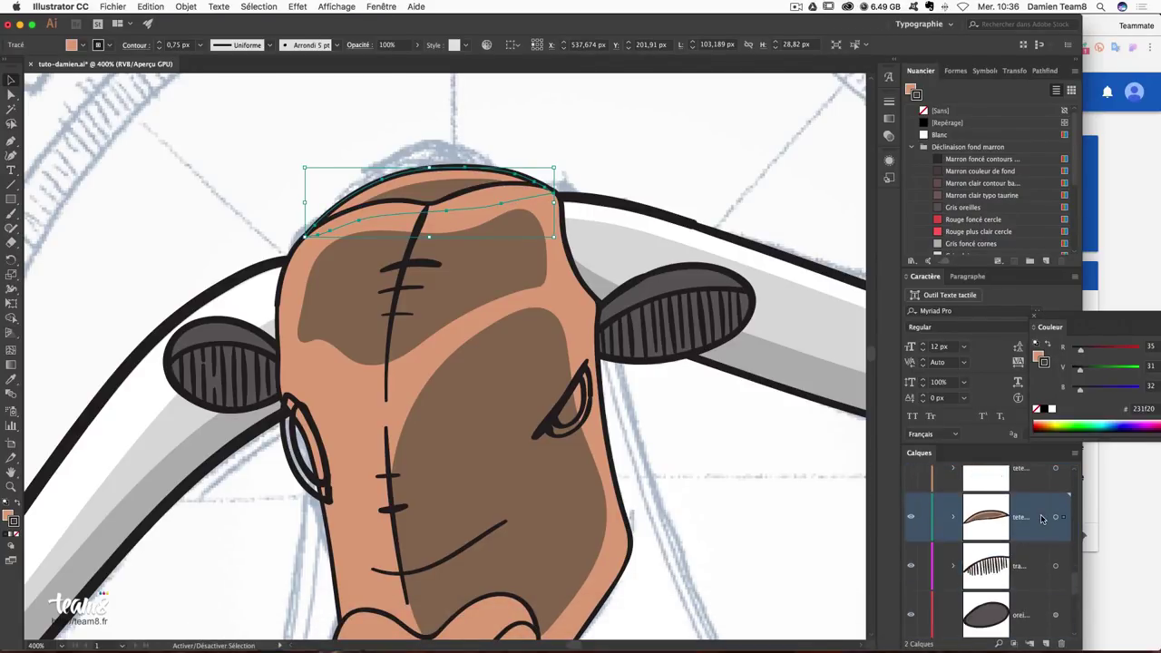
{"action": "scroll", "coordinate": [1041, 517], "scroll_direction": "up", "scroll_amount": 1}
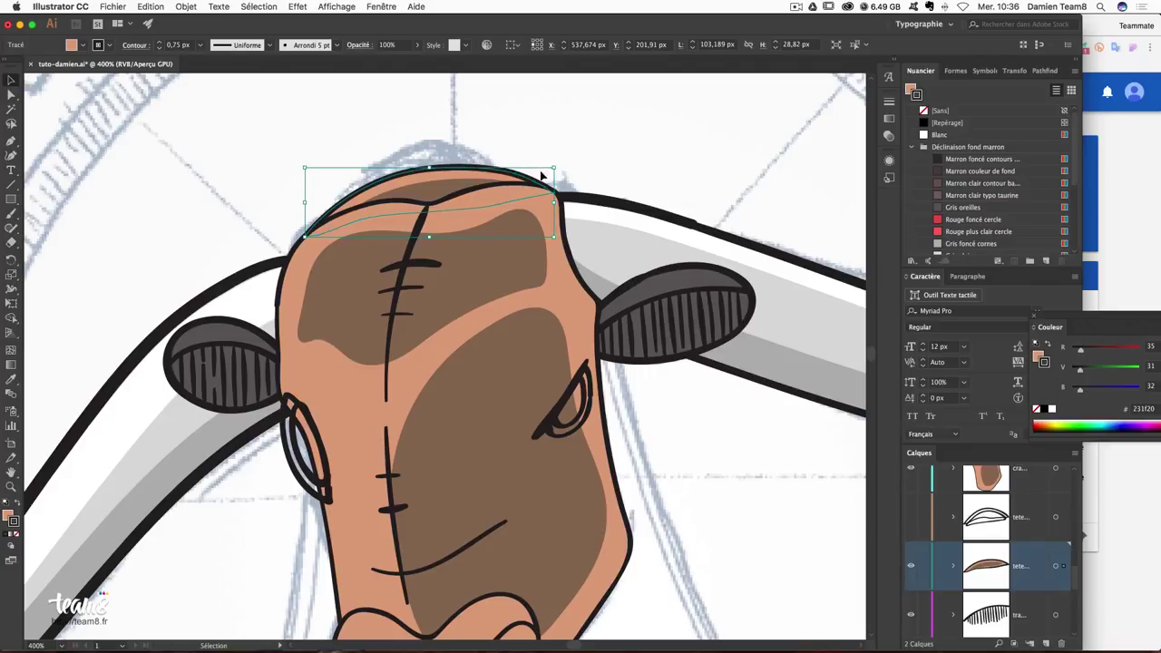
{"action": "left_click", "coordinate": [582, 132]}
Show the head-outline layer, eyedropper the brown onto the top-of-head path, and restack it.
{"action": "scroll", "coordinate": [1009, 505], "scroll_direction": "up", "scroll_amount": 1}
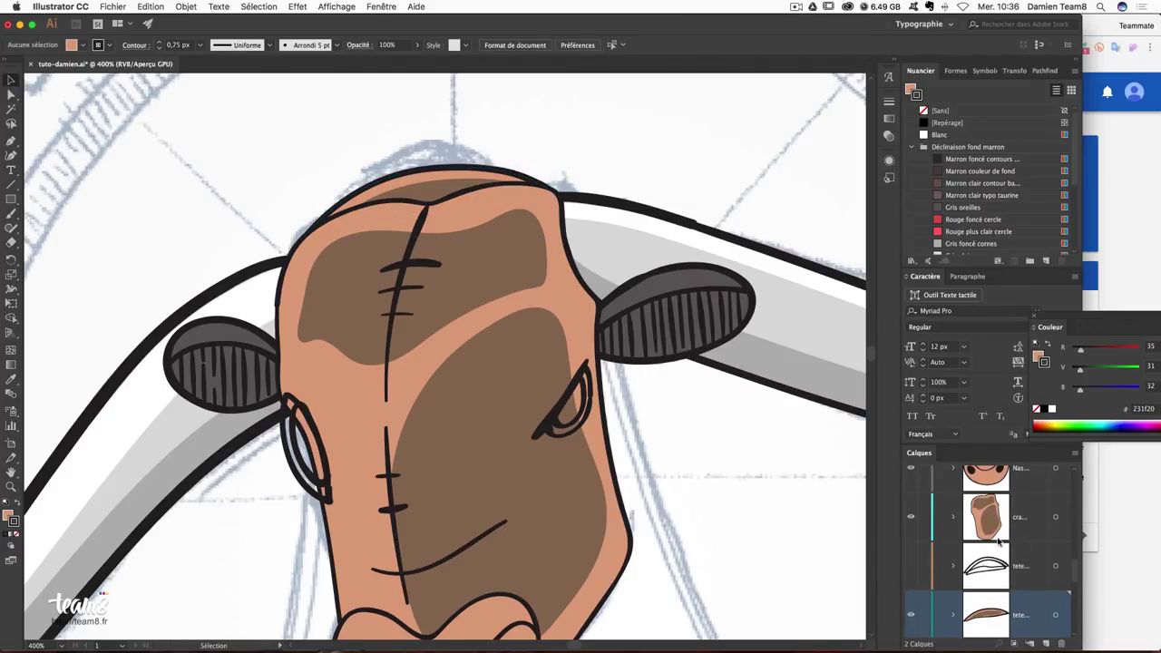
{"action": "left_click", "coordinate": [1012, 569]}
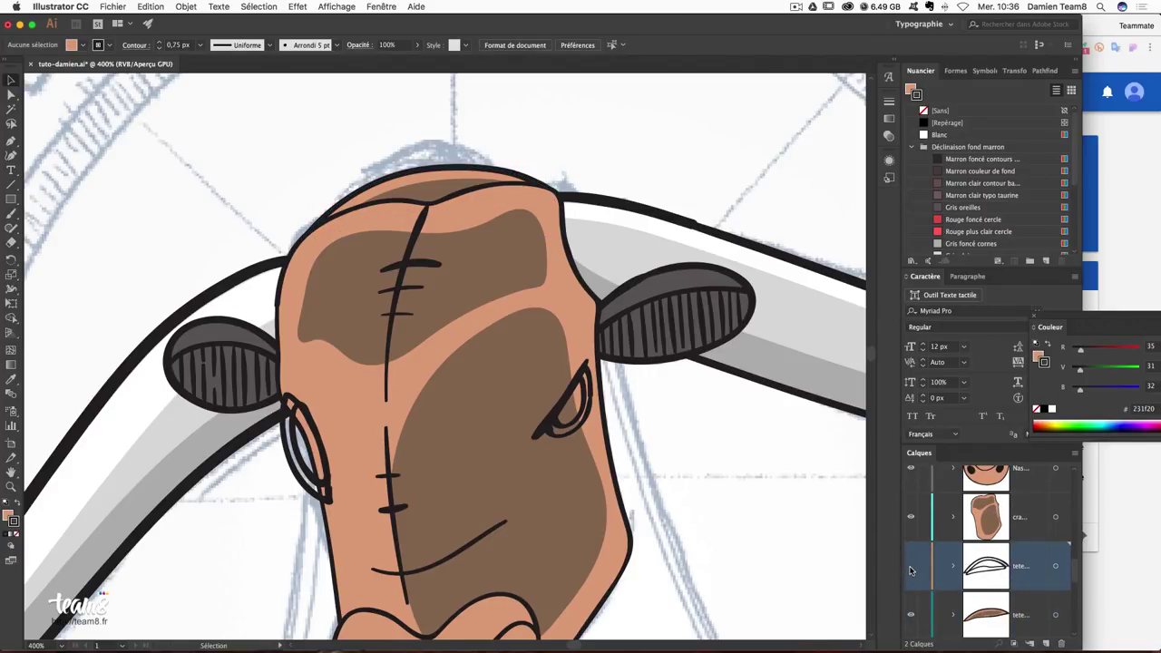
{"action": "left_click", "coordinate": [912, 569]}
{"action": "left_click", "coordinate": [433, 162]}
{"action": "left_click", "coordinate": [11, 379]}
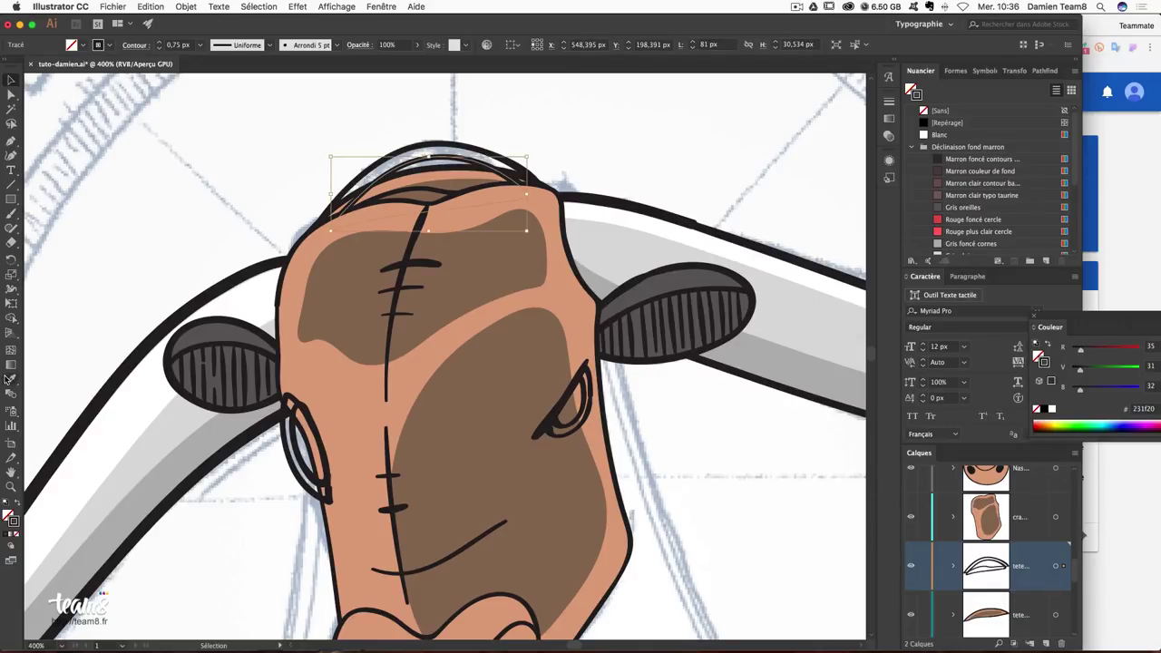
{"action": "left_click", "coordinate": [456, 176]}
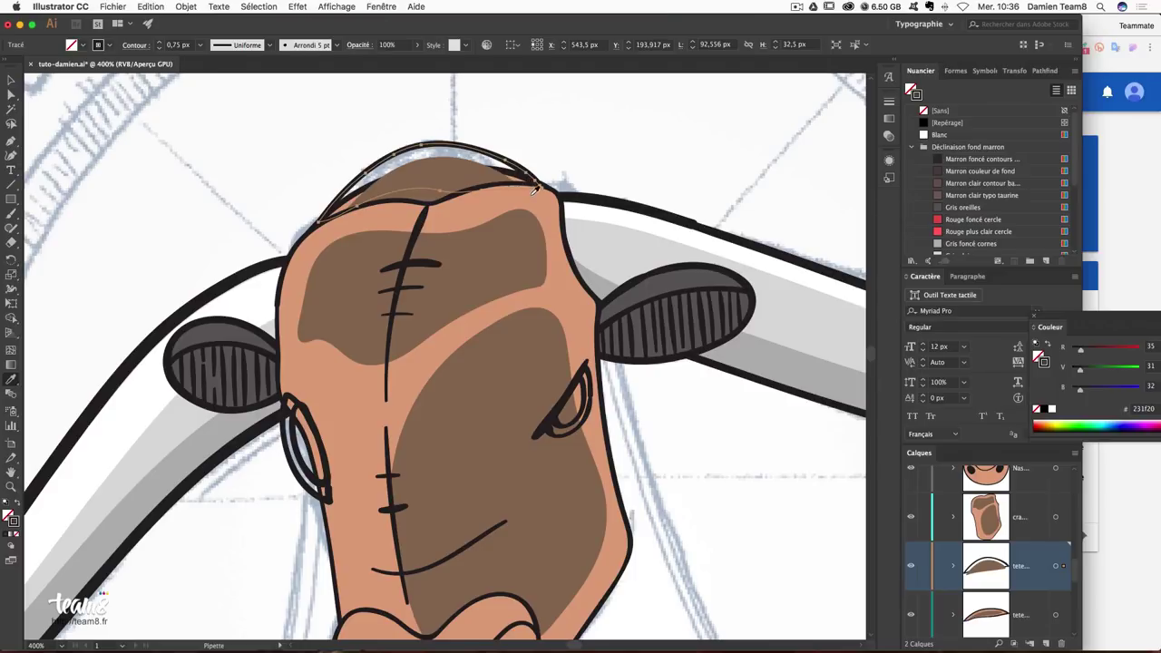
{"action": "key", "text": "ctrl+shift+a"}
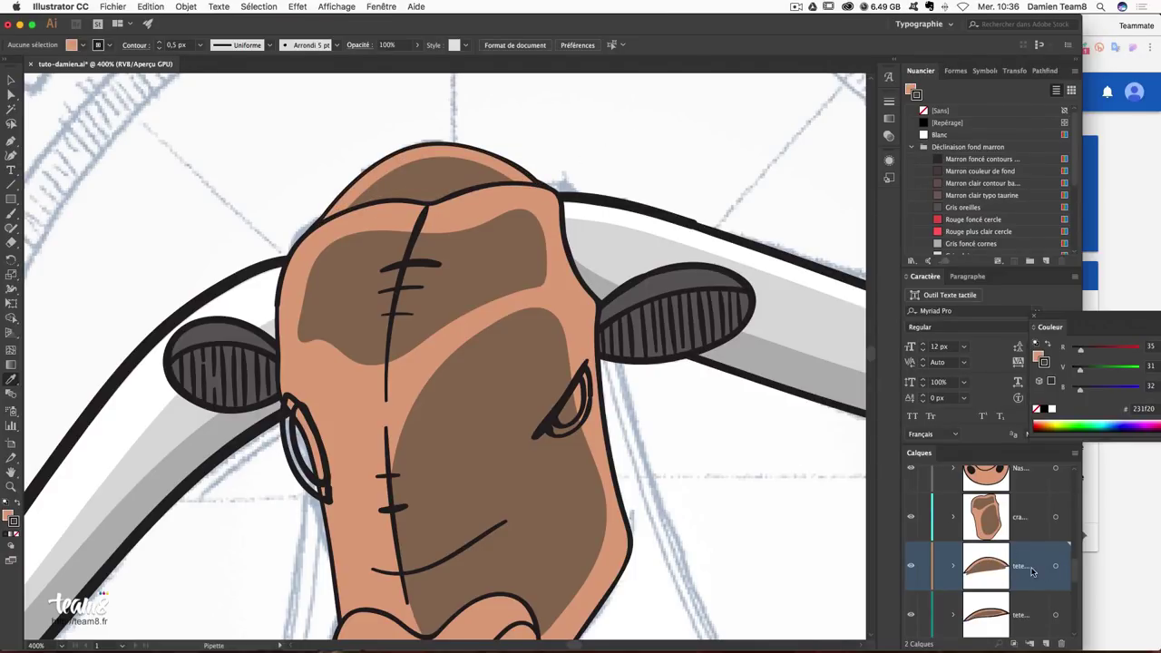
{"action": "scroll", "coordinate": [1032, 570], "scroll_direction": "down", "scroll_amount": 1}
{"action": "left_click_drag", "start_coordinate": [1032, 533], "coordinate": [1026, 587]}
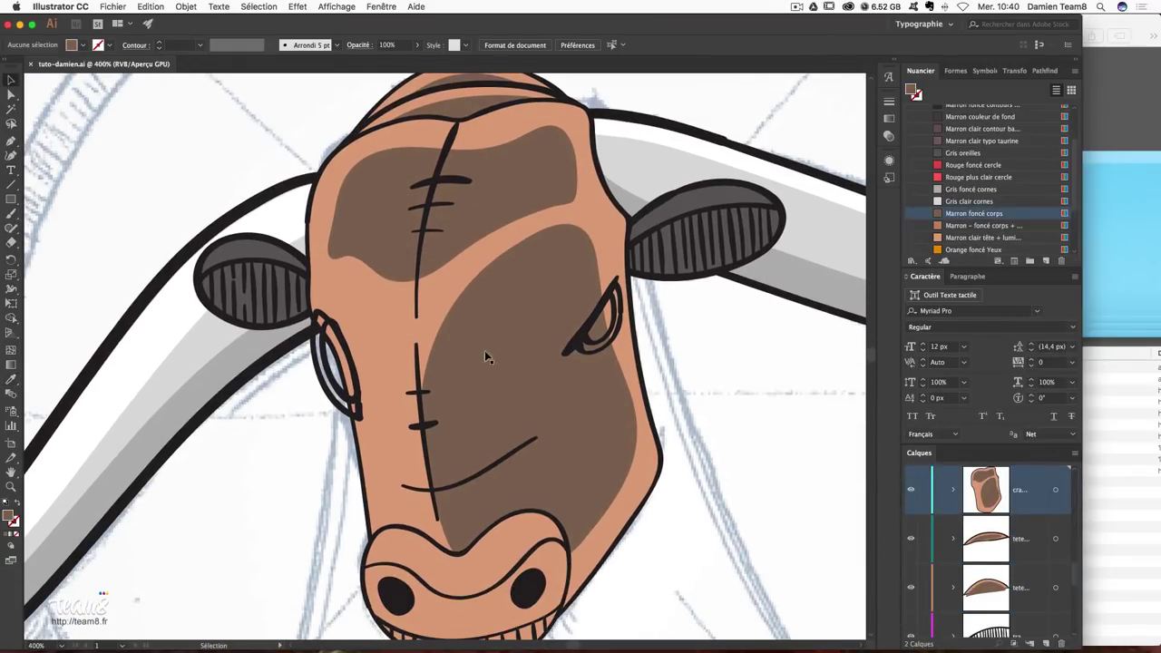
Fill the right eye shape with the Orange foncé Yeux swatch and remove its outline.
{"action": "left_click", "coordinate": [592, 338]}
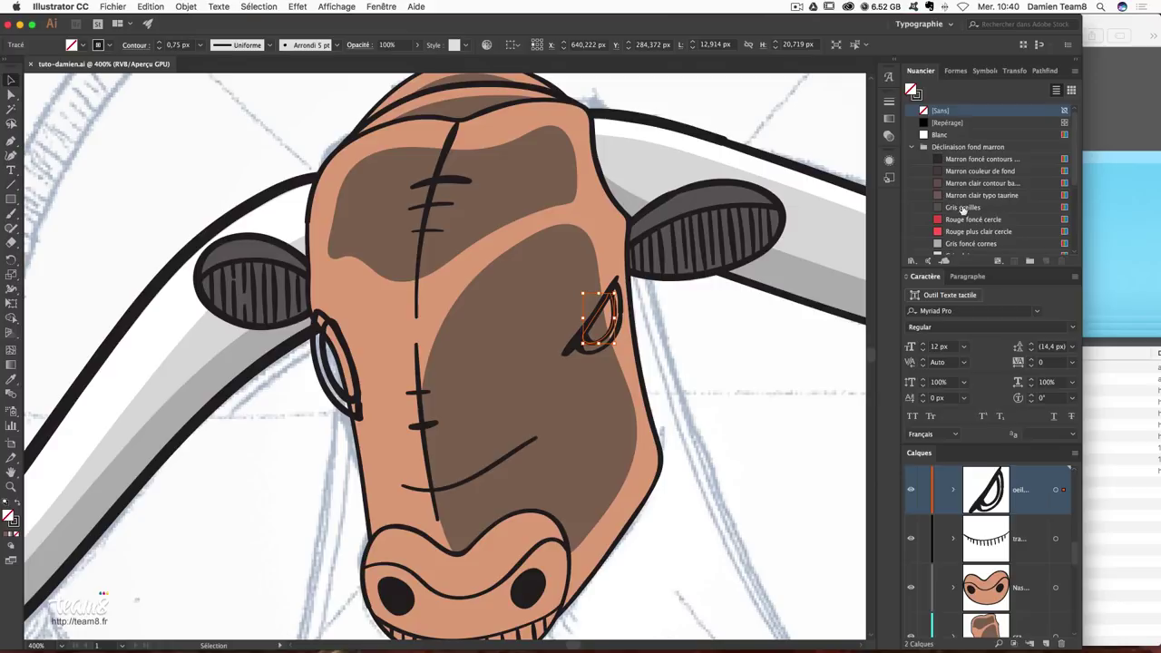
{"action": "scroll", "coordinate": [964, 209], "scroll_direction": "down", "scroll_amount": 3}
{"action": "scroll", "coordinate": [977, 239], "scroll_direction": "down", "scroll_amount": 1}
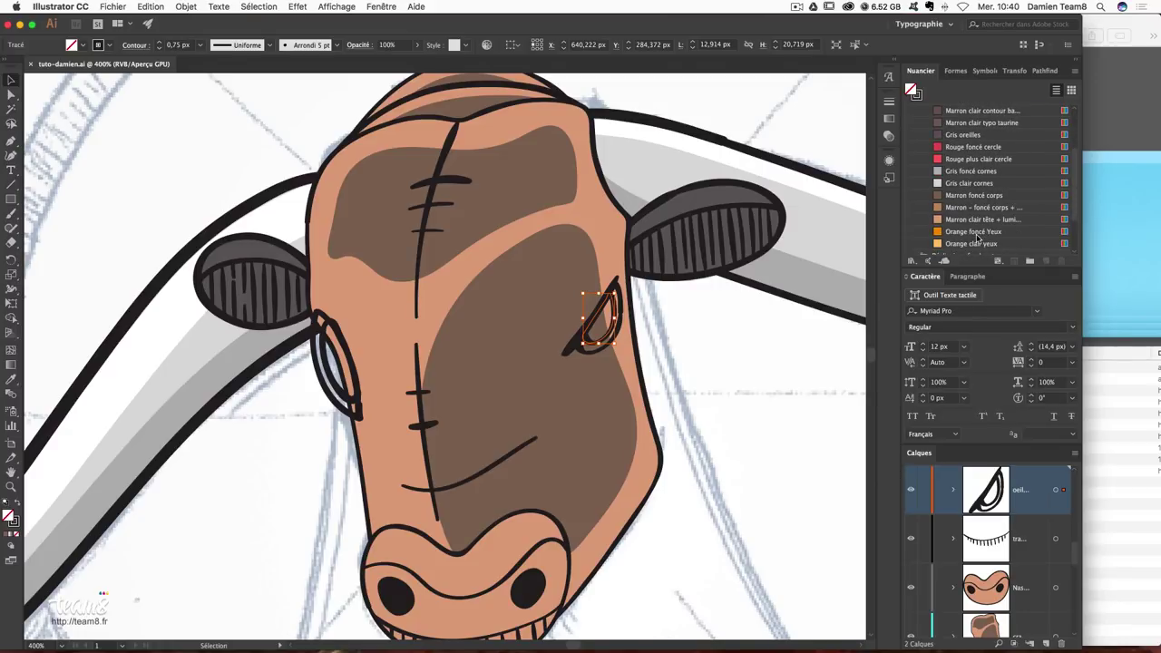
{"action": "left_click", "coordinate": [975, 232]}
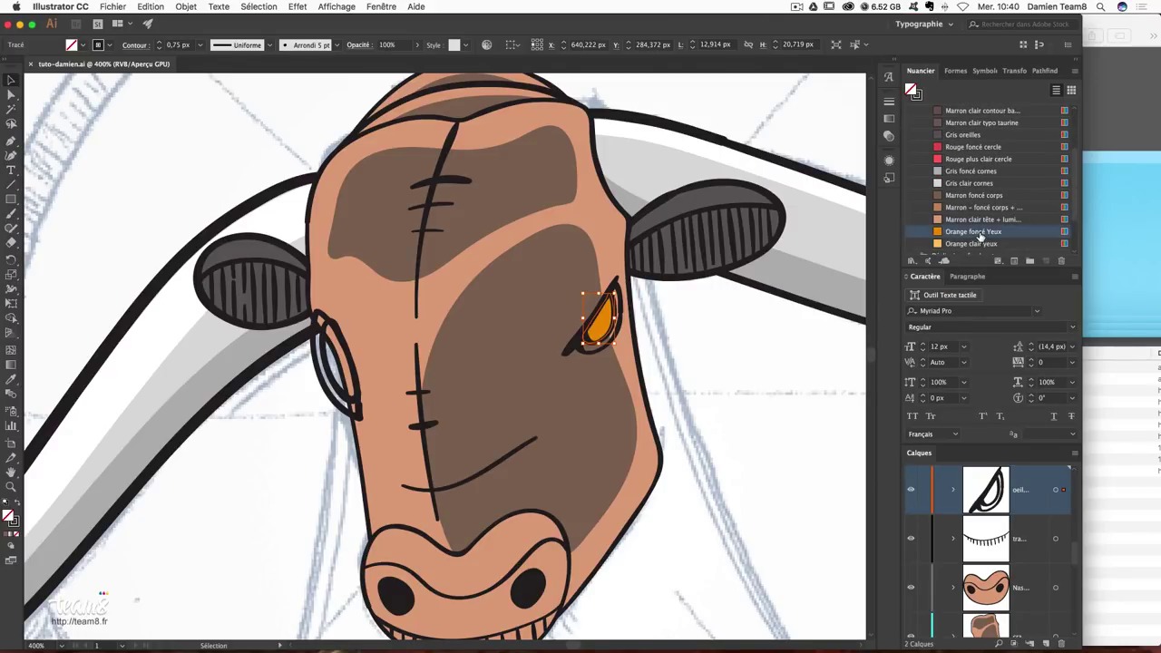
{"action": "left_click", "coordinate": [596, 357]}
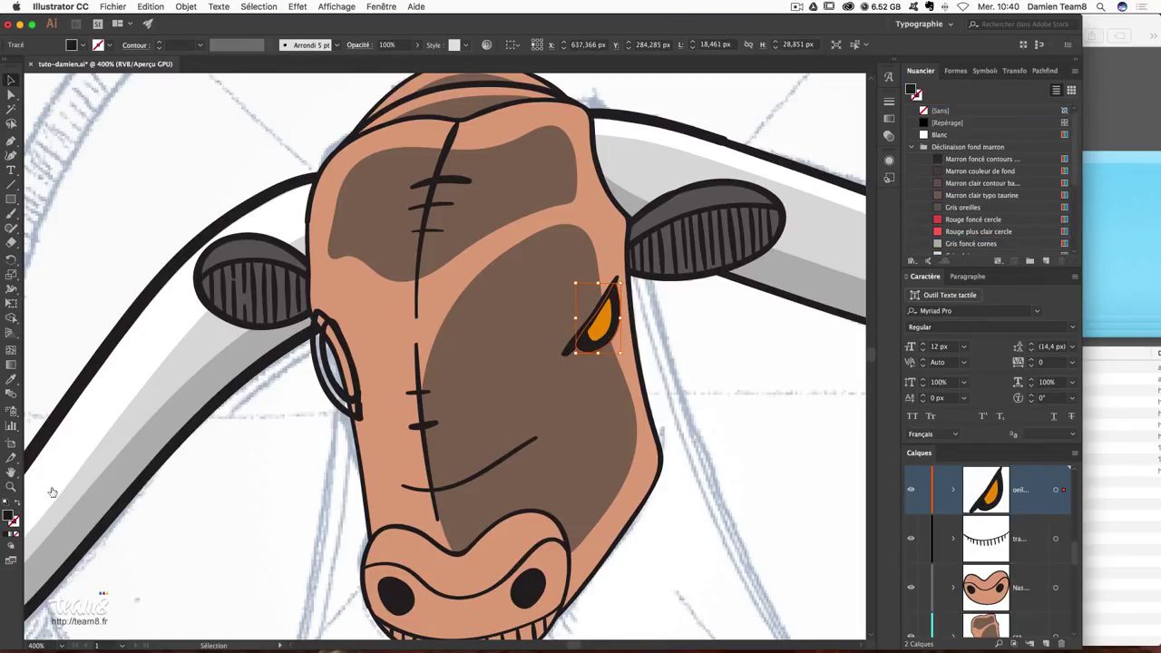
{"action": "left_click", "coordinate": [598, 319]}
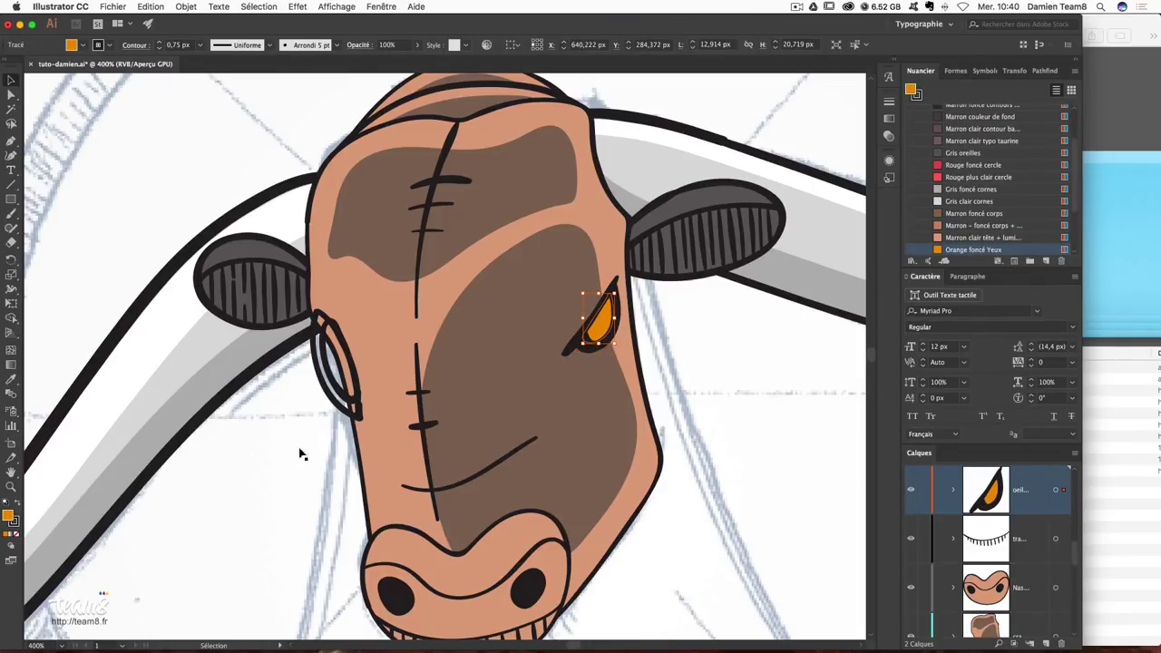
{"action": "left_click", "coordinate": [17, 525]}
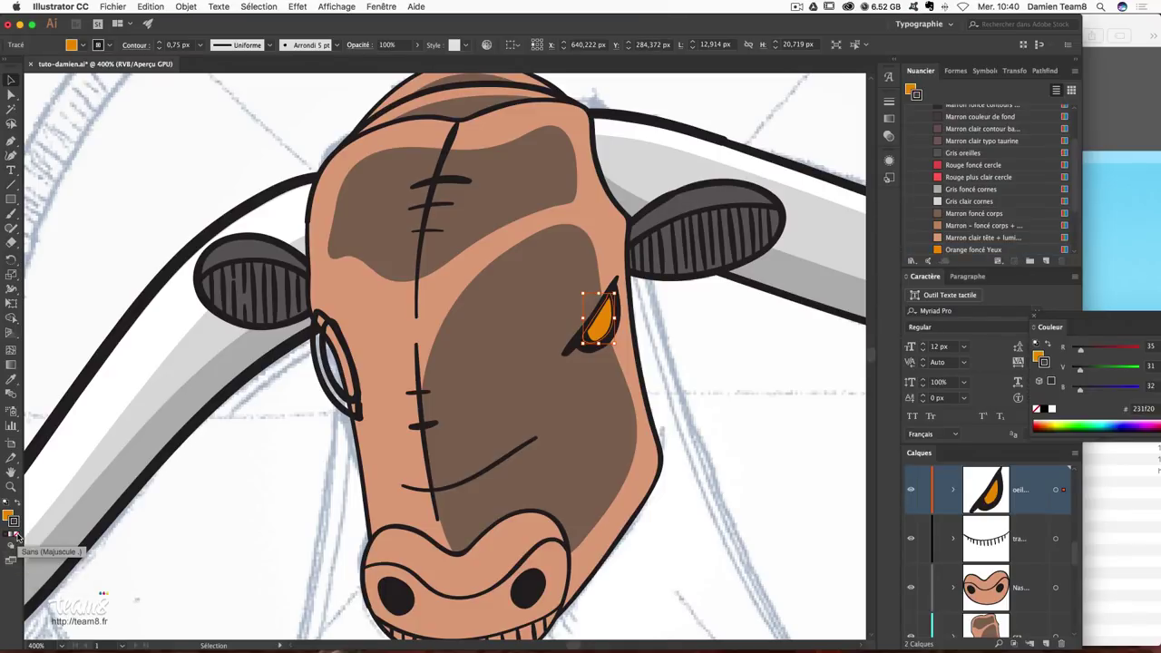
{"action": "left_click", "coordinate": [14, 537]}
Change the orange eye shape's stacking order with Object > Arrange and nudge it into place.
{"action": "left_click", "coordinate": [662, 383]}
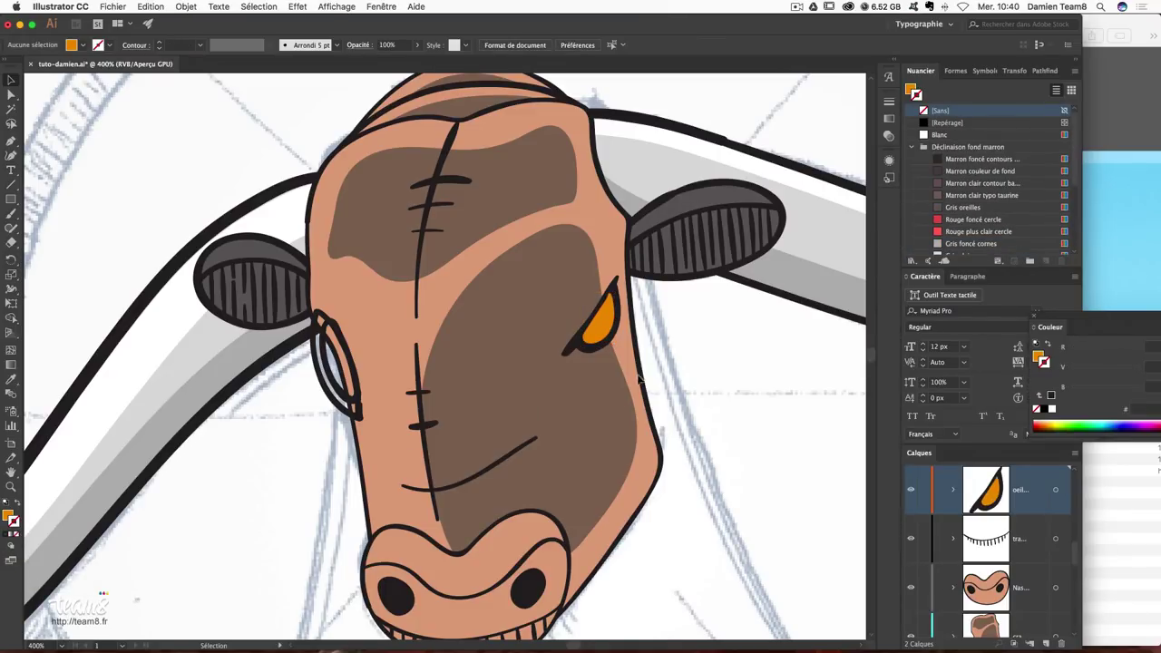
{"action": "left_click", "coordinate": [562, 352]}
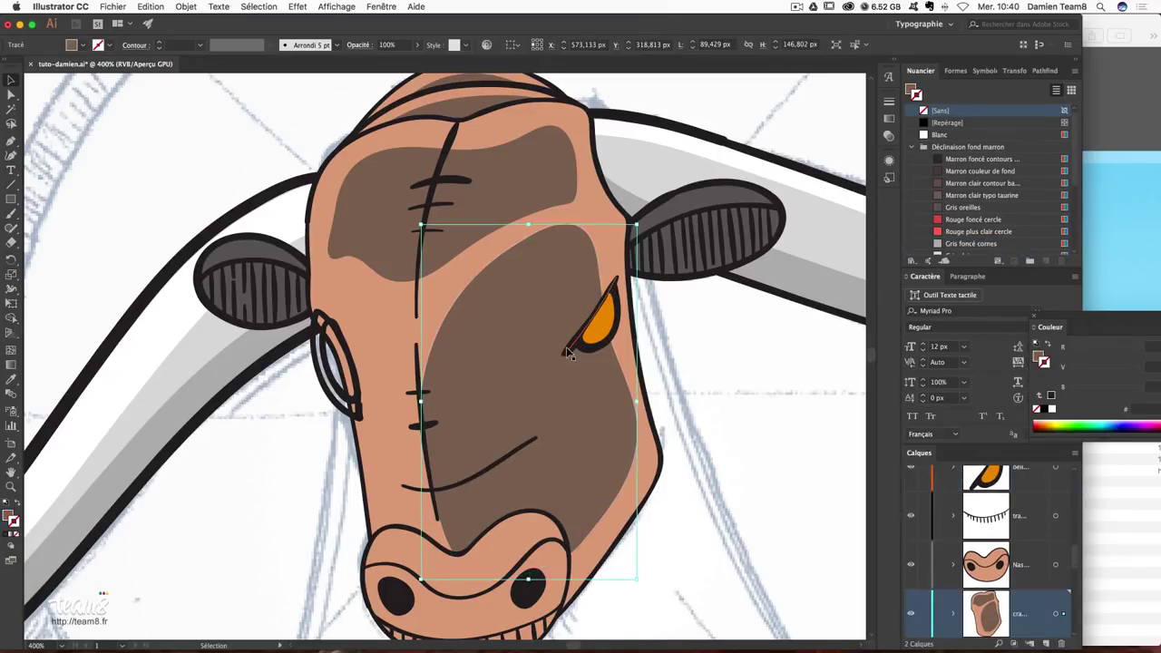
{"action": "left_click", "coordinate": [179, 6]}
{"action": "left_click", "coordinate": [372, 35]}
{"action": "left_click", "coordinate": [733, 400]}
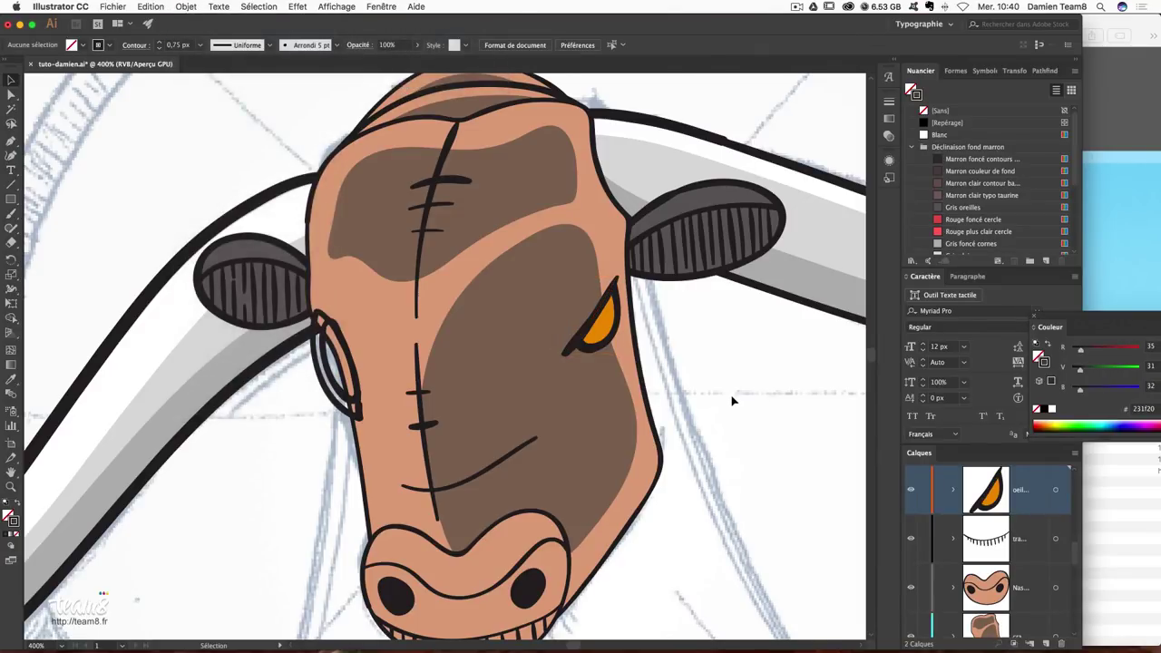
{"action": "scroll", "coordinate": [708, 372], "scroll_direction": "down", "scroll_amount": 2}
{"action": "left_click", "coordinate": [606, 308]}
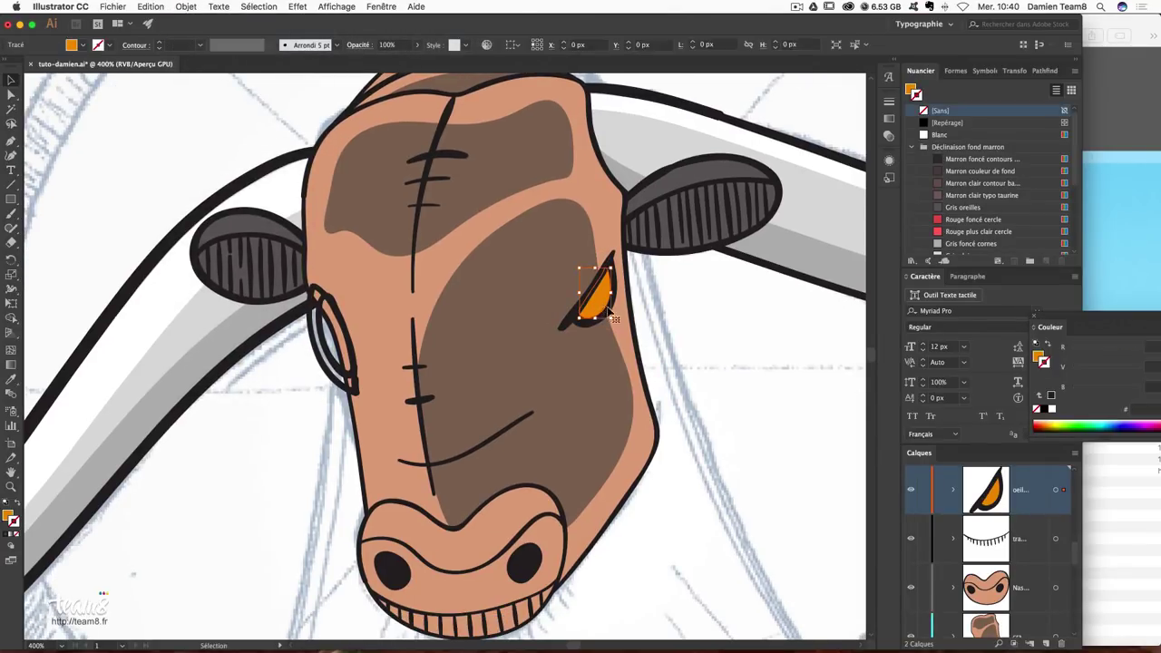
{"action": "left_click", "coordinate": [592, 304]}
{"action": "left_click_drag", "start_coordinate": [592, 304], "coordinate": [602, 286]}
Make a smaller Orange clair yeux inner eye shape with no outline, nudged into position.
{"action": "scroll", "coordinate": [974, 221], "scroll_direction": "down", "scroll_amount": 3}
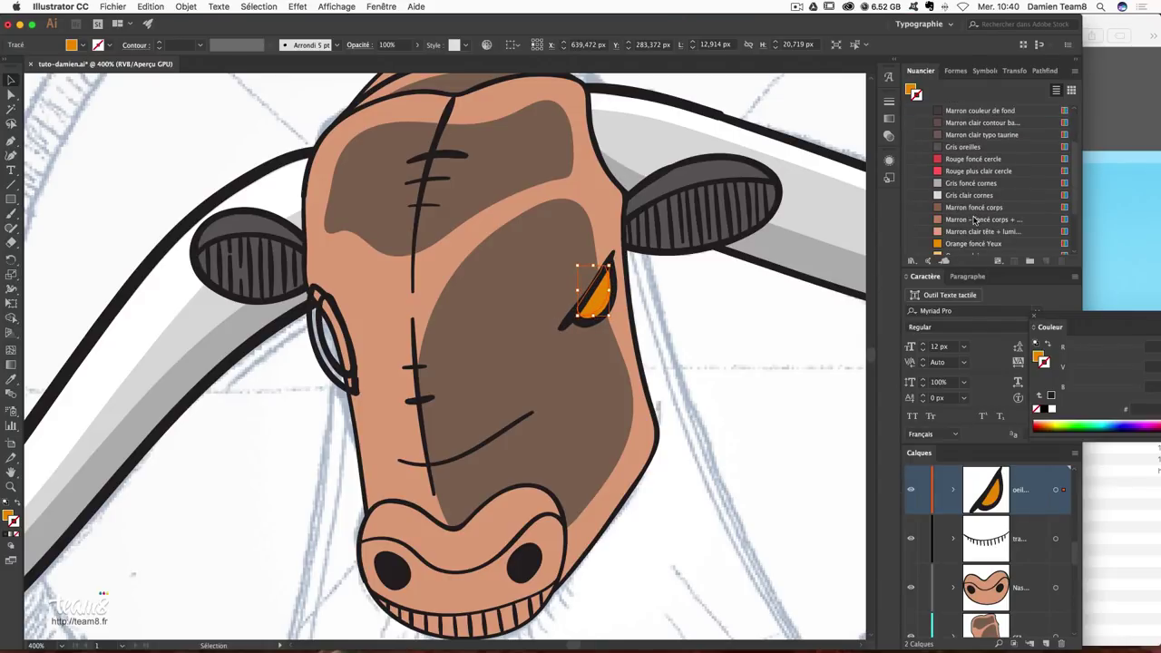
{"action": "scroll", "coordinate": [964, 232], "scroll_direction": "down", "scroll_amount": 2}
{"action": "left_click", "coordinate": [964, 232]}
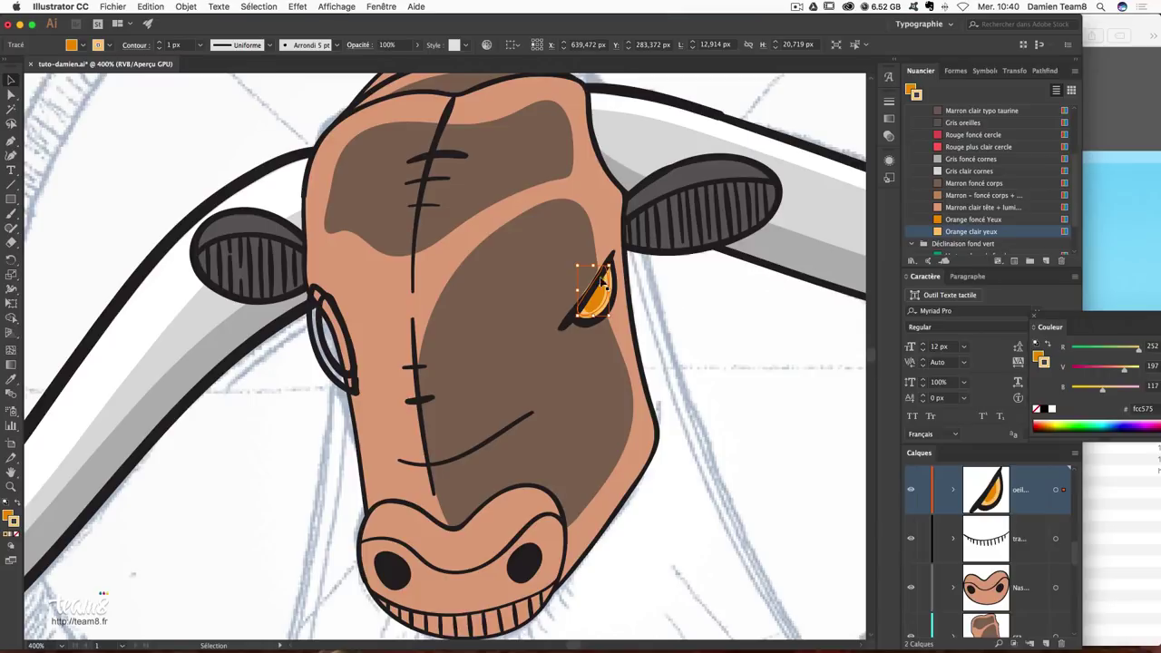
{"action": "left_click", "coordinate": [17, 505]}
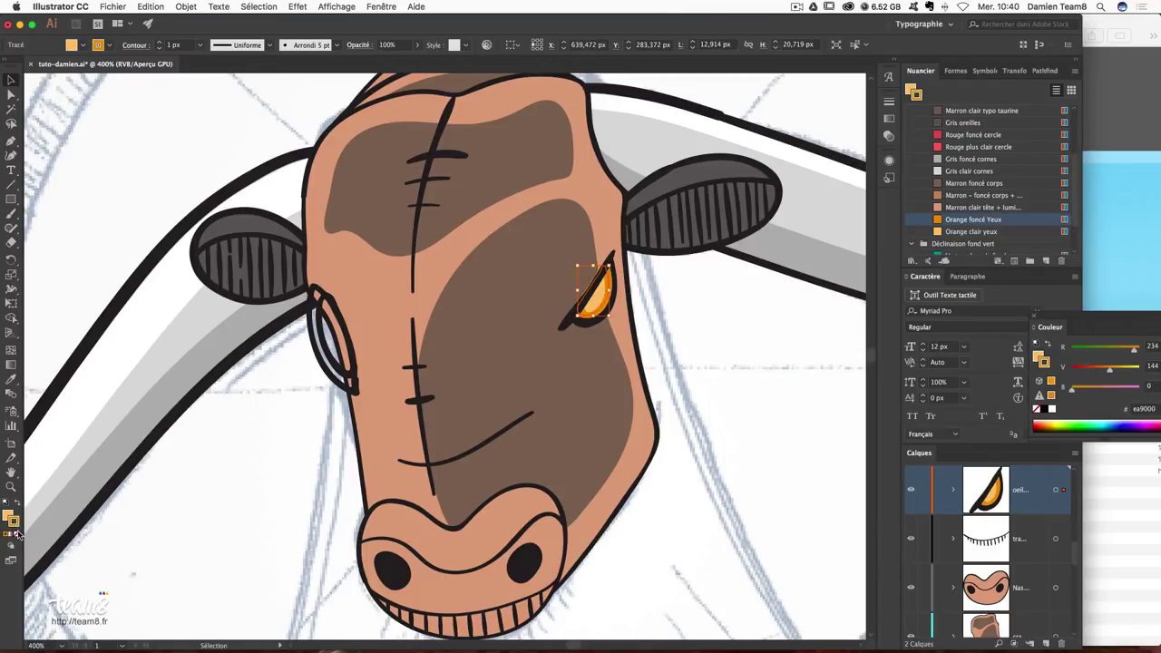
{"action": "left_click", "coordinate": [17, 535]}
{"action": "left_click_drag", "start_coordinate": [612, 265], "coordinate": [605, 269]}
{"action": "key", "text": "Right"}
{"action": "key", "text": "Down"}
{"action": "key", "text": "Down"}
{"action": "left_click_drag", "start_coordinate": [611, 274], "coordinate": [621, 289]}
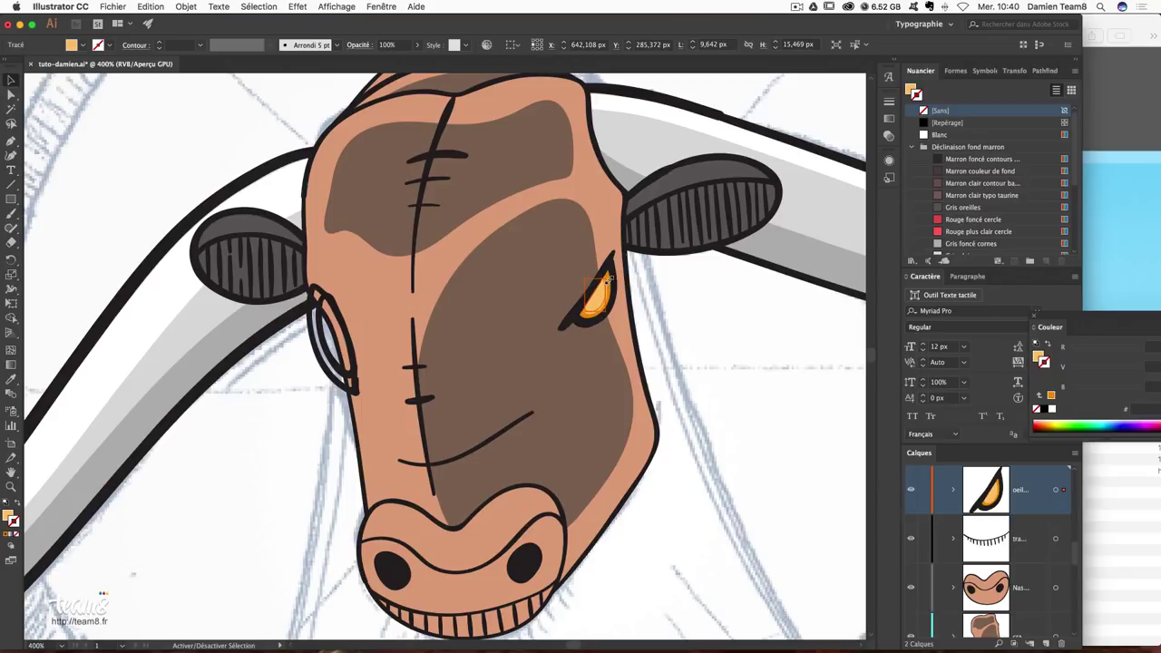
{"action": "left_click", "coordinate": [716, 329]}
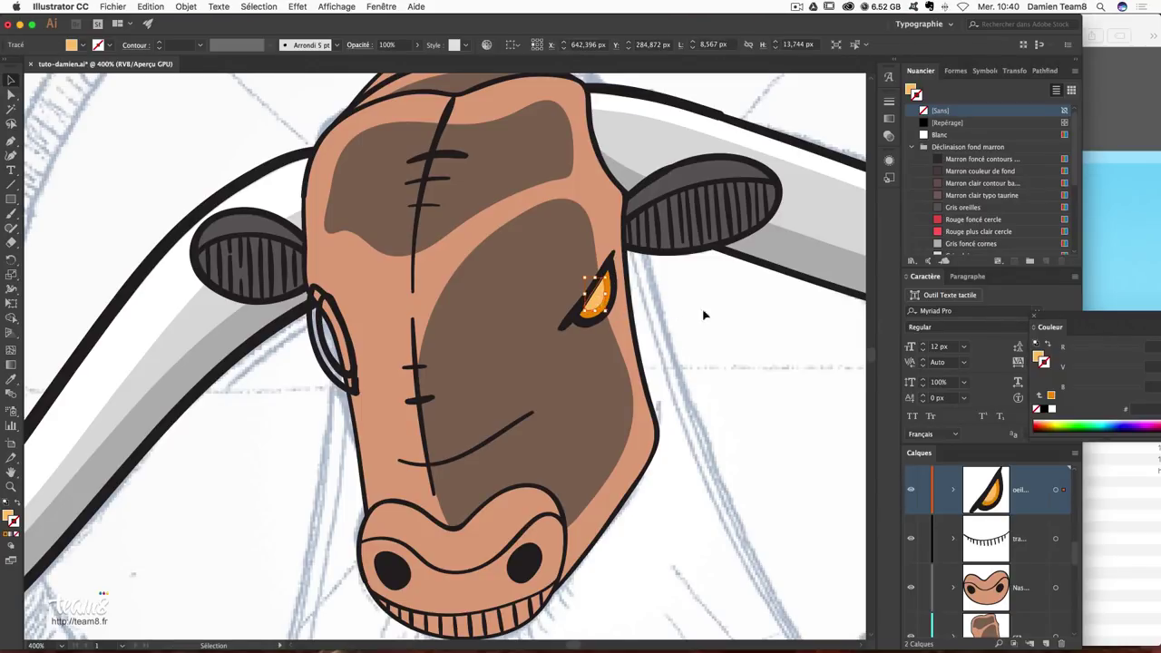
{"action": "key", "text": "space"}
{"action": "mouse_move", "coordinate": [508, 352]}
{"action": "left_mouse_down"}
{"action": "mouse_move", "coordinate": [544, 378]}
{"action": "mouse_move", "coordinate": [563, 336]}
{"action": "left_mouse_up"}
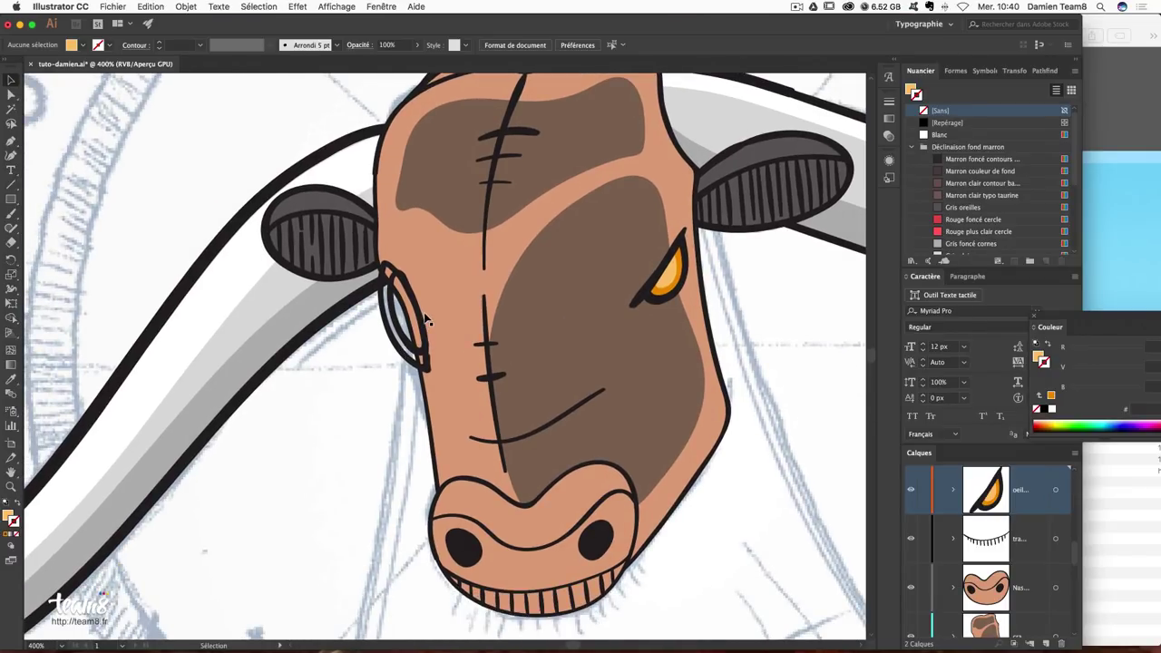
Move the left eye's layer below the head layer in the Layers panel.
{"action": "left_click", "coordinate": [402, 329]}
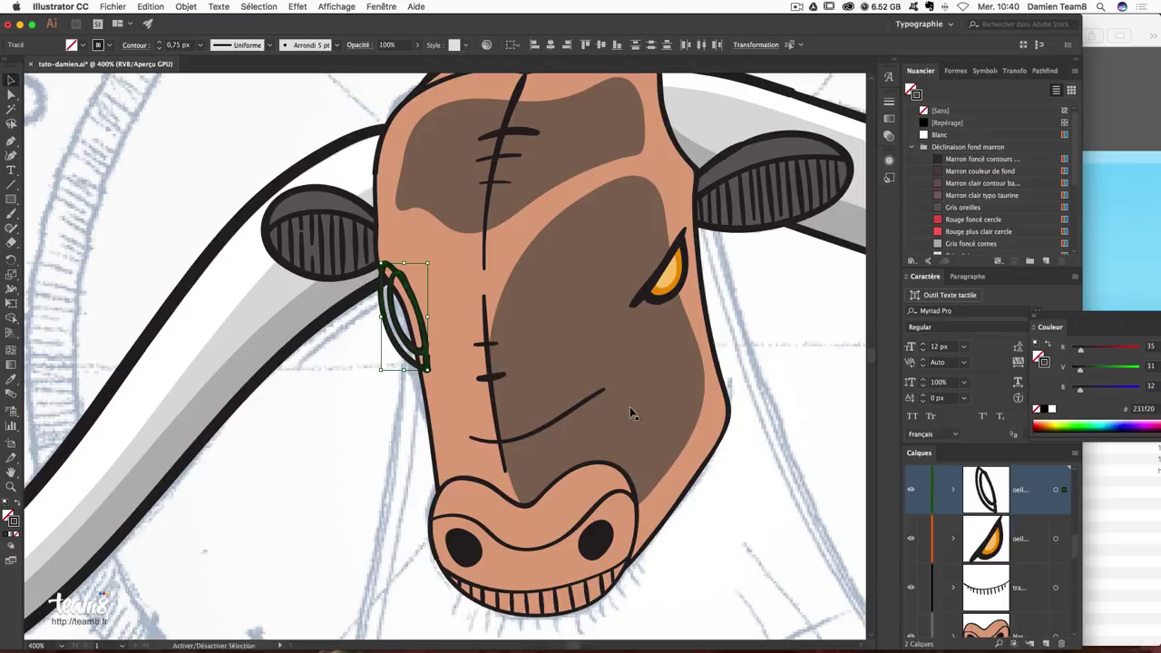
{"action": "scroll", "coordinate": [1021, 507], "scroll_direction": "down", "scroll_amount": 2}
{"action": "scroll", "coordinate": [1020, 507], "scroll_direction": "down", "scroll_amount": 1}
{"action": "scroll", "coordinate": [1018, 505], "scroll_direction": "down", "scroll_amount": 1}
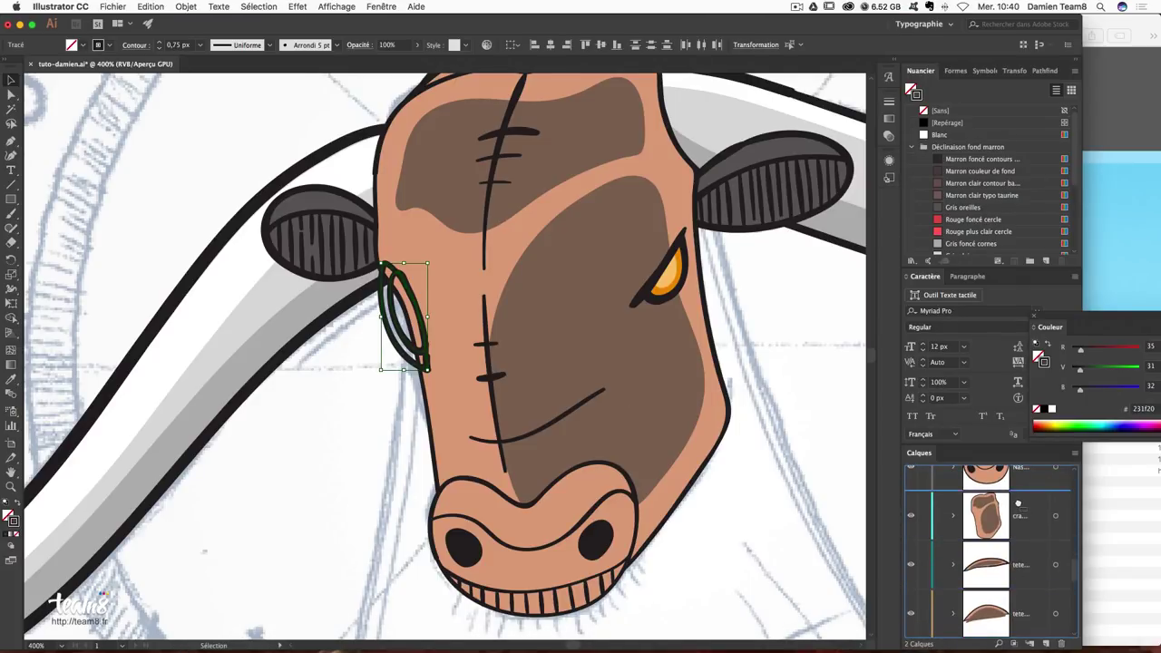
{"action": "left_click_drag", "start_coordinate": [1018, 504], "coordinate": [1016, 545]}
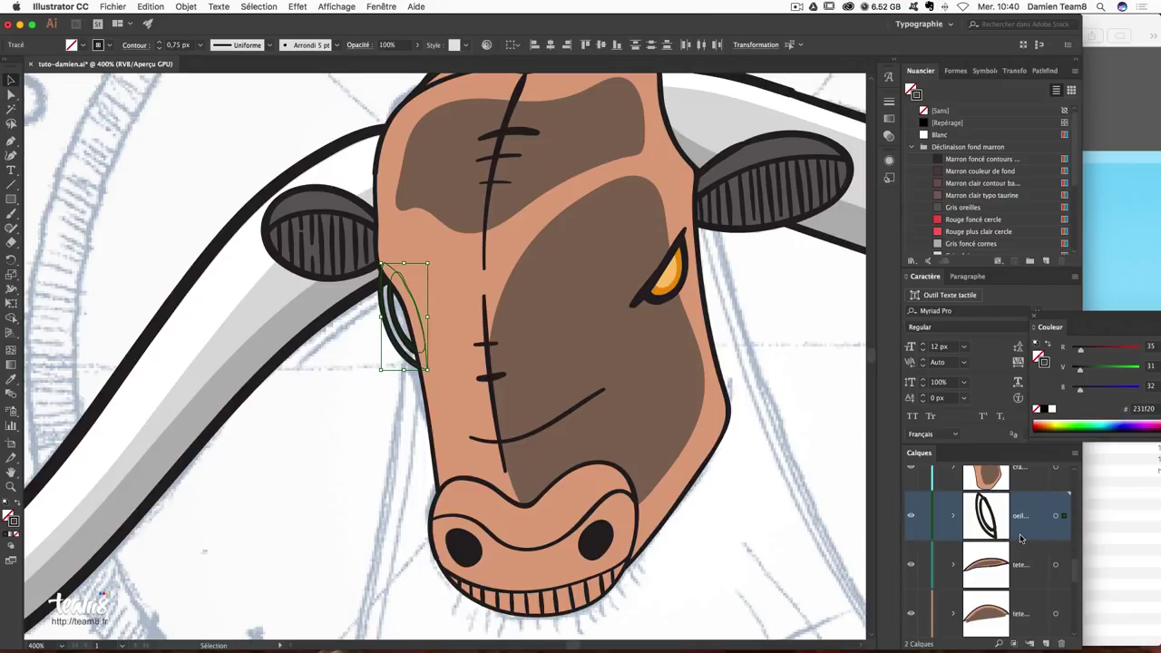
{"action": "scroll", "coordinate": [1020, 538], "scroll_direction": "up", "scroll_amount": 1}
{"action": "scroll", "coordinate": [1020, 539], "scroll_direction": "up", "scroll_amount": 1}
Copy the right eye's orange fill onto the left eye using the Eyedropper.
{"action": "key", "text": "ctrl+shift+a"}
{"action": "left_click", "coordinate": [399, 356]}
{"action": "key", "text": "i"}
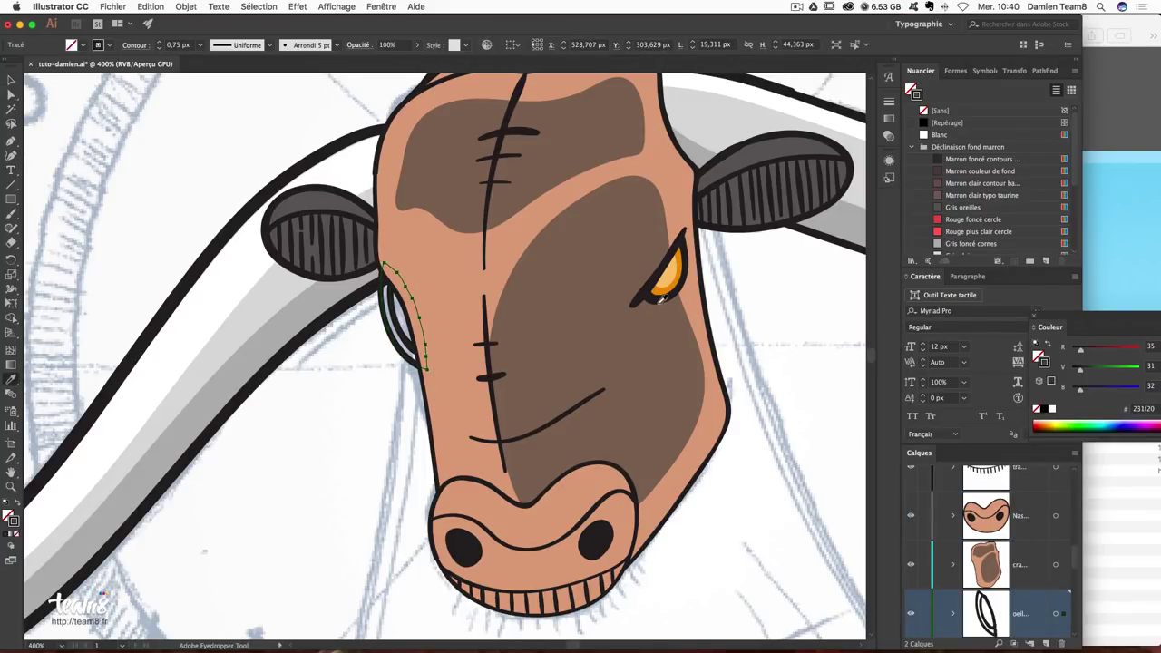
{"action": "left_click", "coordinate": [665, 287]}
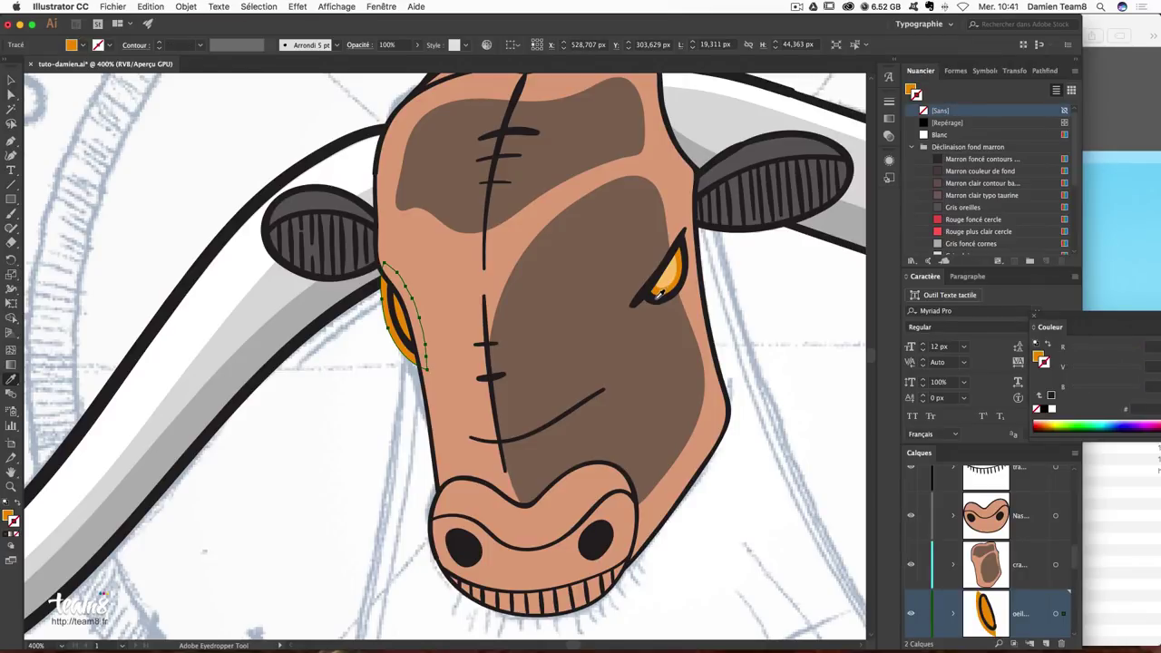
{"action": "key", "text": "ctrl+z"}
{"action": "key", "text": "v"}
{"action": "left_click", "coordinate": [399, 327]}
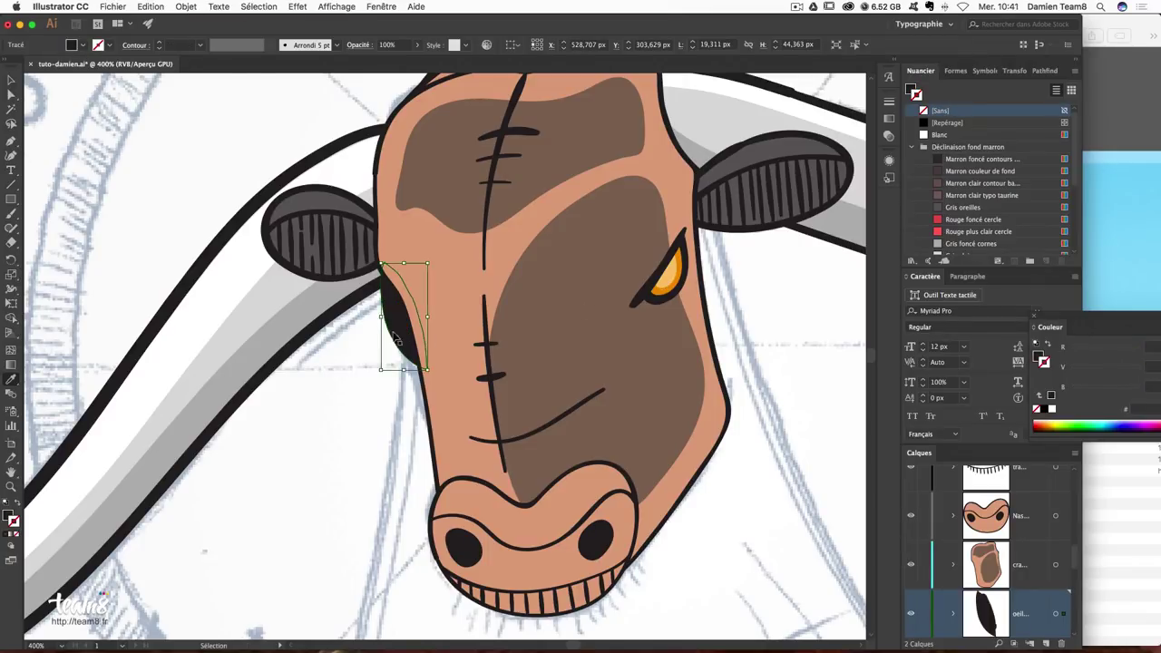
{"action": "key", "text": "i"}
{"action": "left_click", "coordinate": [665, 287]}
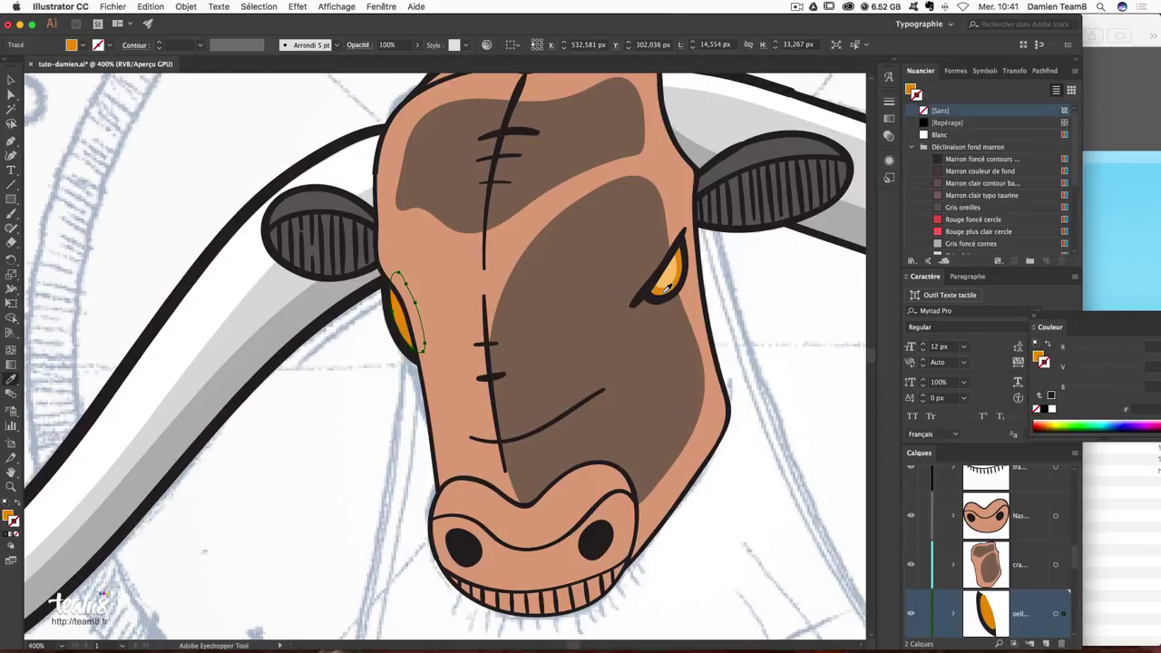
{"action": "left_click", "coordinate": [699, 354], "text": "ctrl"}
{"action": "left_click", "coordinate": [771, 399], "text": "ctrl"}
{"action": "key", "text": "ctrl+minus"}
{"action": "key", "text": "ctrl+minus"}
{"action": "key", "text": "ctrl+minus"}
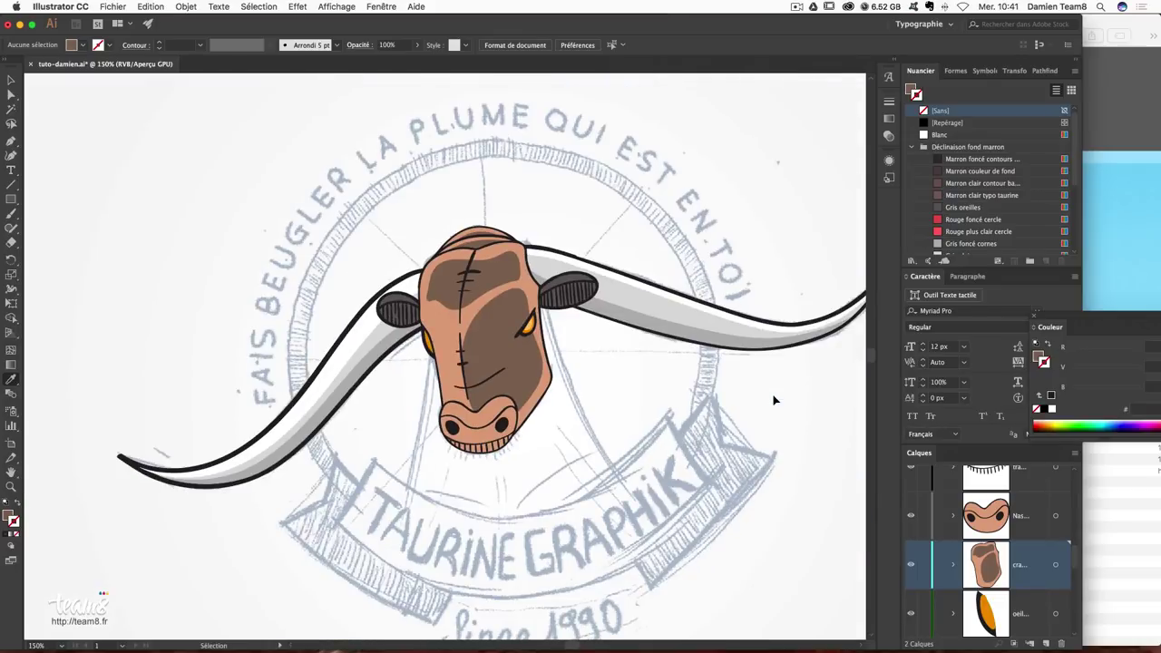
Find and select the left eye from its layer in the Layers panel.
{"action": "key", "text": "ctrl+plus"}
{"action": "key", "text": "ctrl+plus"}
{"action": "key", "text": "ctrl+plus"}
{"action": "left_click", "coordinate": [11, 79]}
{"action": "scroll", "coordinate": [1018, 581], "scroll_direction": "down", "scroll_amount": 5}
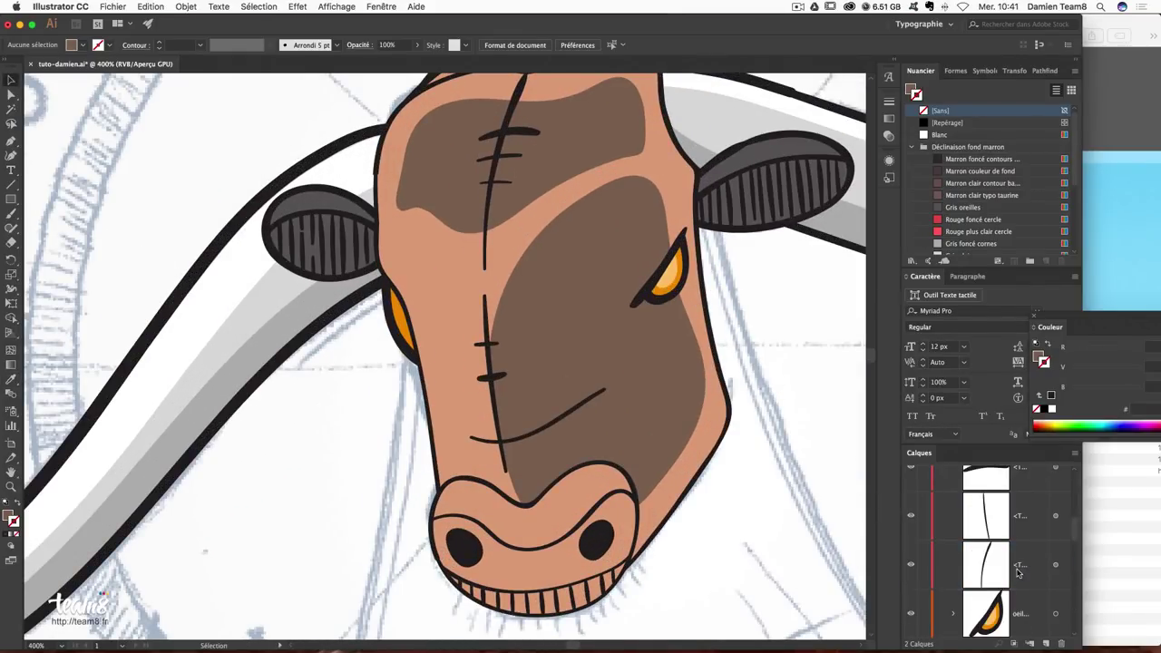
{"action": "left_click", "coordinate": [1055, 615]}
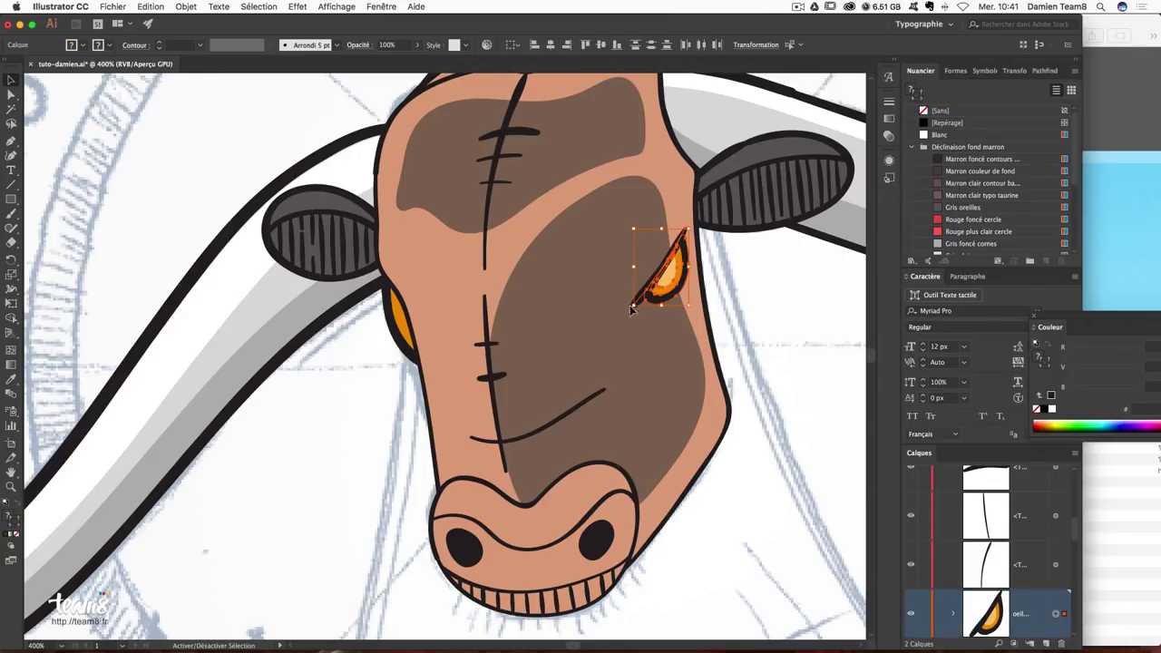
{"action": "left_click", "coordinate": [832, 293]}
{"action": "key", "text": "ctrl+minus"}
{"action": "key", "text": "ctrl+minus"}
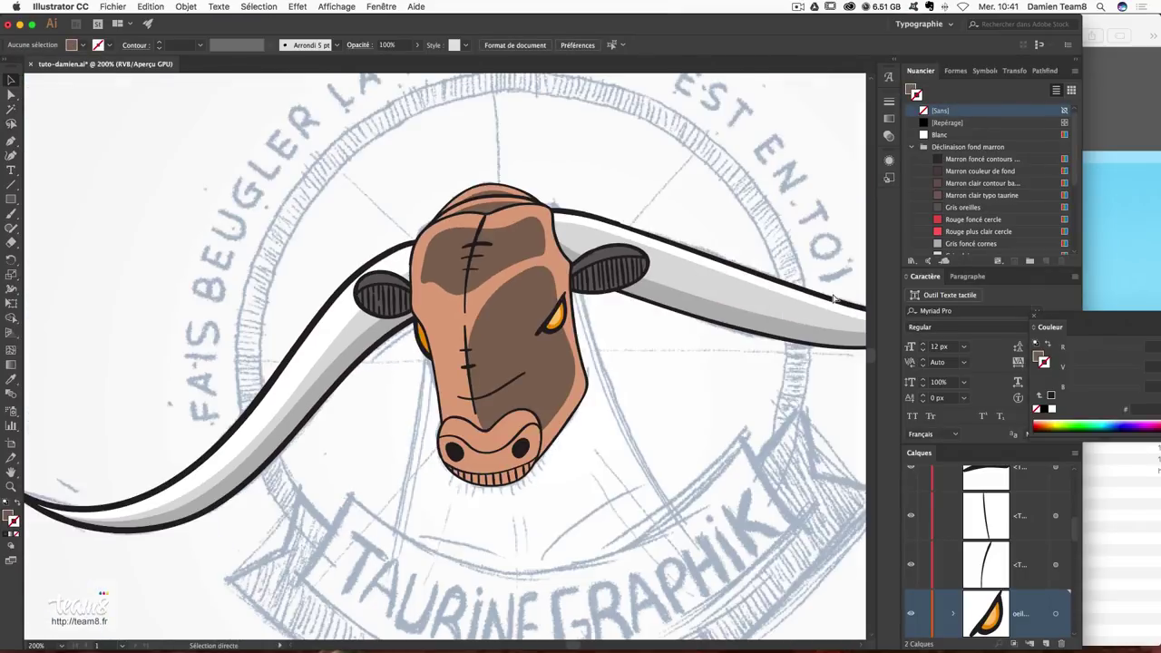
{"action": "key", "text": "ctrl+plus"}
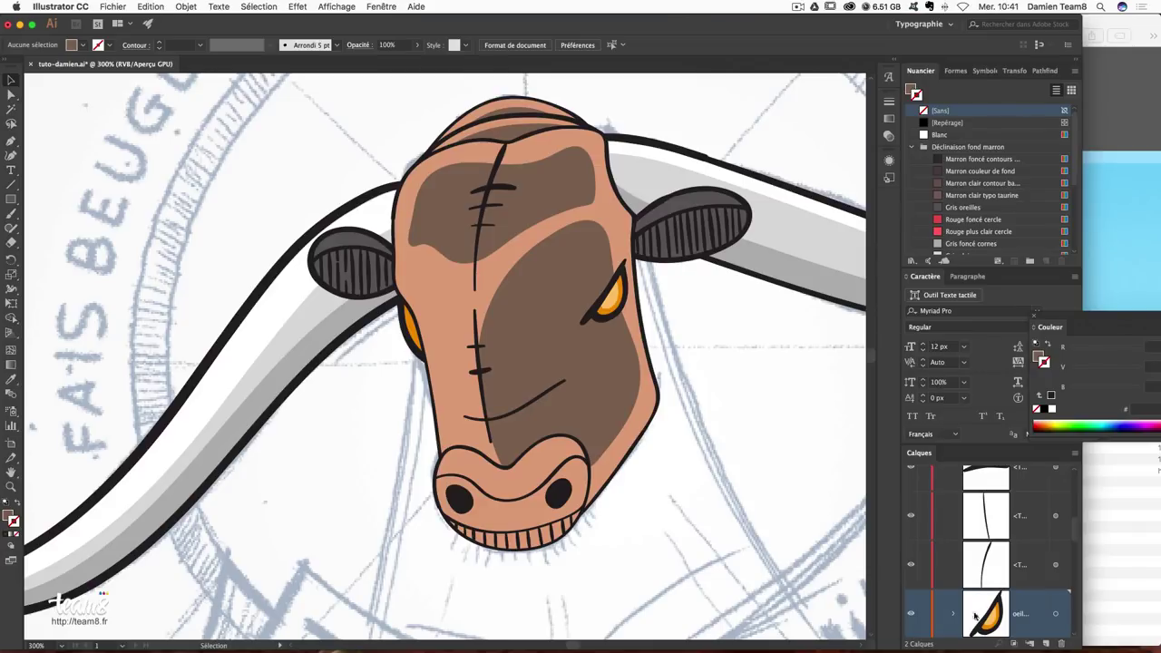
{"action": "left_click", "coordinate": [1056, 614]}
{"action": "left_click", "coordinate": [812, 458]}
{"action": "left_click_drag", "start_coordinate": [683, 403], "coordinate": [687, 361]}
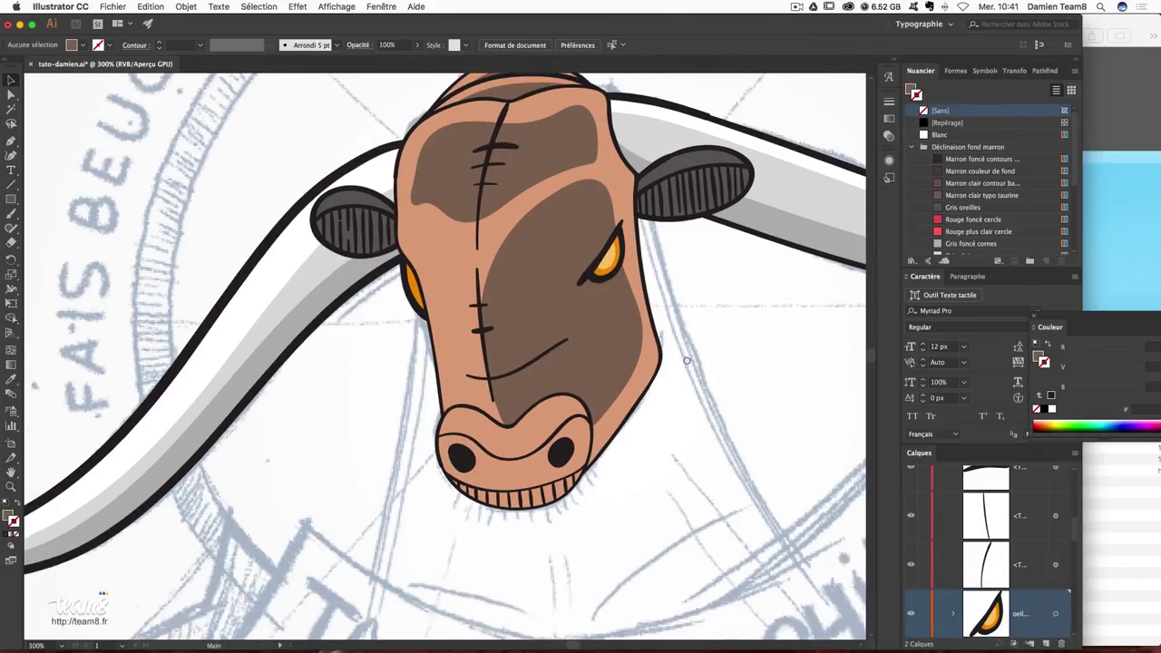
{"action": "scroll", "coordinate": [552, 412], "scroll_direction": "up", "scroll_amount": 2}
{"action": "scroll", "coordinate": [521, 401], "scroll_direction": "up", "scroll_amount": 2}
{"action": "scroll", "coordinate": [522, 400], "scroll_direction": "up", "scroll_amount": 2}
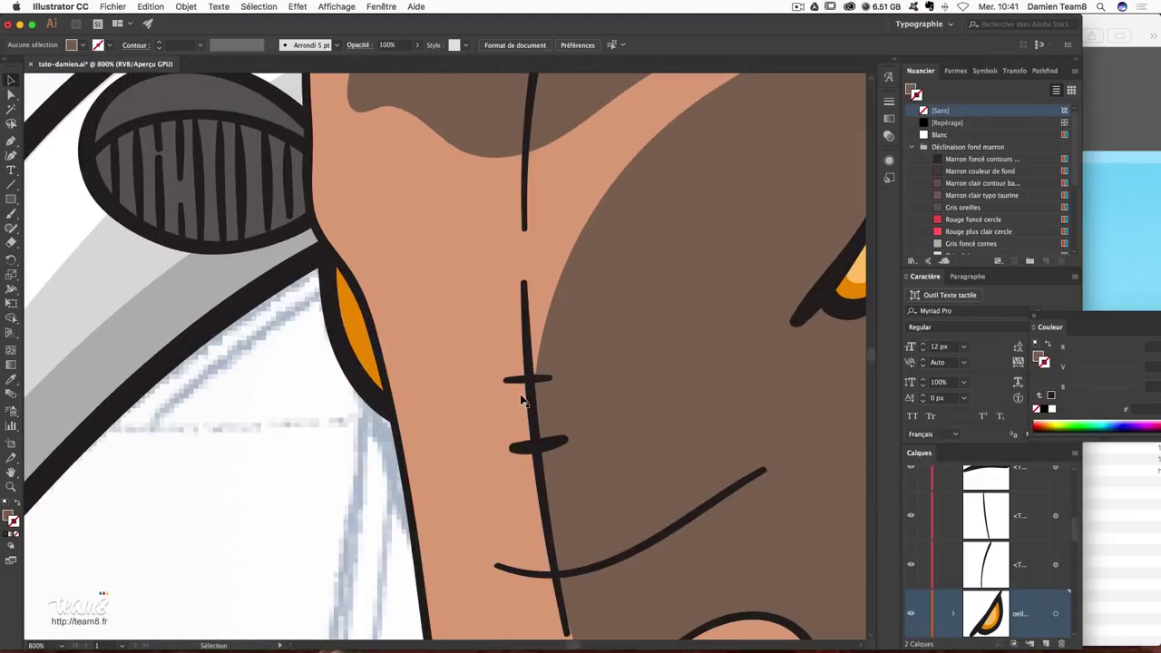
Nudge the left eye into place and eyedrop the right eye's lighter orange fill onto it.
{"action": "left_click", "coordinate": [355, 337]}
{"action": "key", "text": "Left"}
{"action": "left_click_drag", "start_coordinate": [358, 324], "coordinate": [366, 319]}
{"action": "scroll", "coordinate": [267, 386], "scroll_direction": "right", "scroll_amount": 3}
{"action": "left_click", "coordinate": [8, 381]}
{"action": "left_click", "coordinate": [771, 270]}
{"action": "left_click", "coordinate": [11, 79]}
{"action": "key", "text": "Right"}
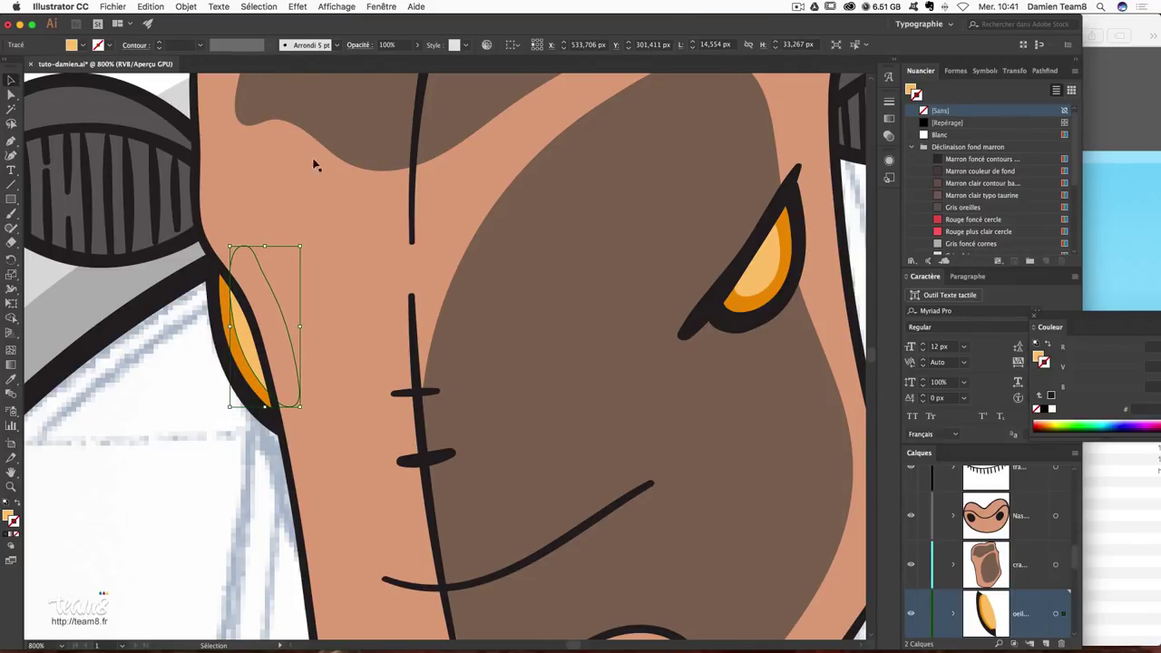
Deselect, make the next path layer active, and zoom back in on the head.
{"action": "key", "text": "ctrl+shift+a"}
{"action": "key", "text": "ctrl+minus"}
{"action": "key", "text": "ctrl+minus"}
{"action": "key", "text": "ctrl+minus"}
{"action": "key", "text": "ctrl+minus"}
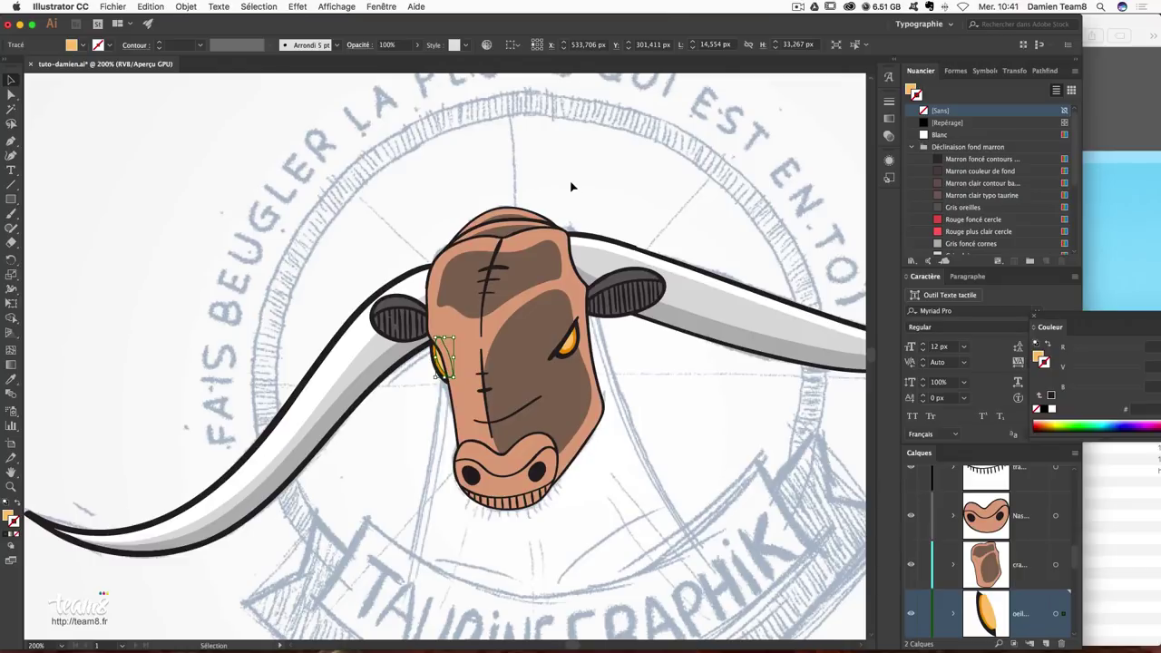
{"action": "scroll", "coordinate": [653, 327], "scroll_direction": "down", "scroll_amount": 5}
{"action": "scroll", "coordinate": [617, 381], "scroll_direction": "up", "scroll_amount": 3}
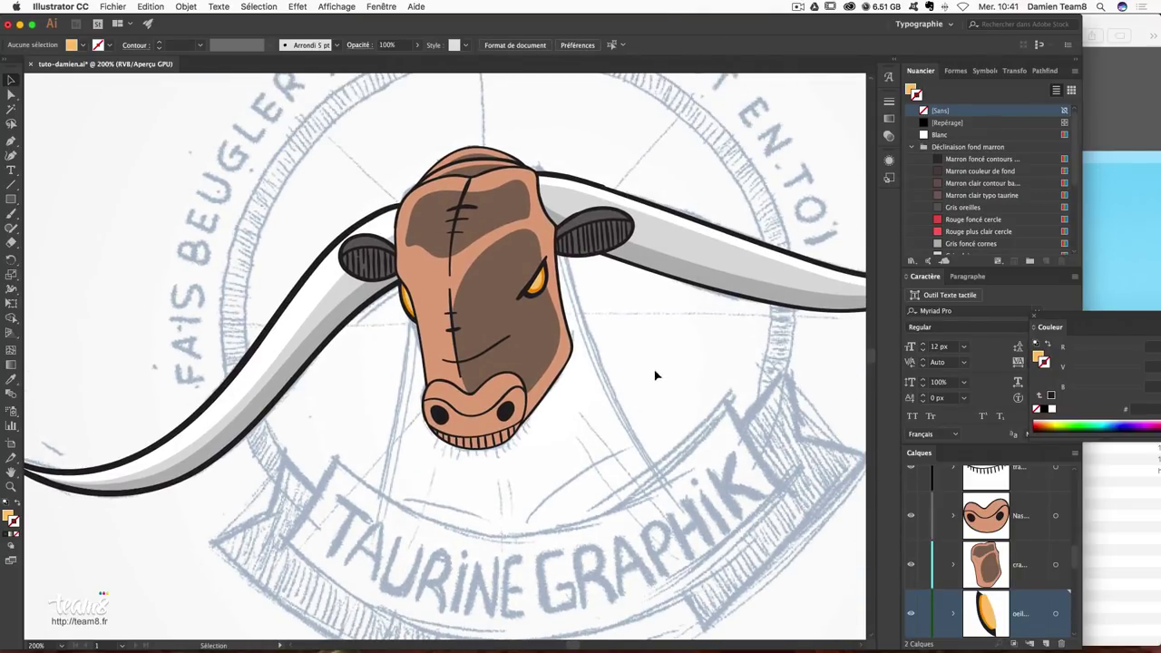
{"action": "scroll", "coordinate": [656, 375], "scroll_direction": "up", "scroll_amount": 3}
{"action": "scroll", "coordinate": [998, 544], "scroll_direction": "up", "scroll_amount": 5}
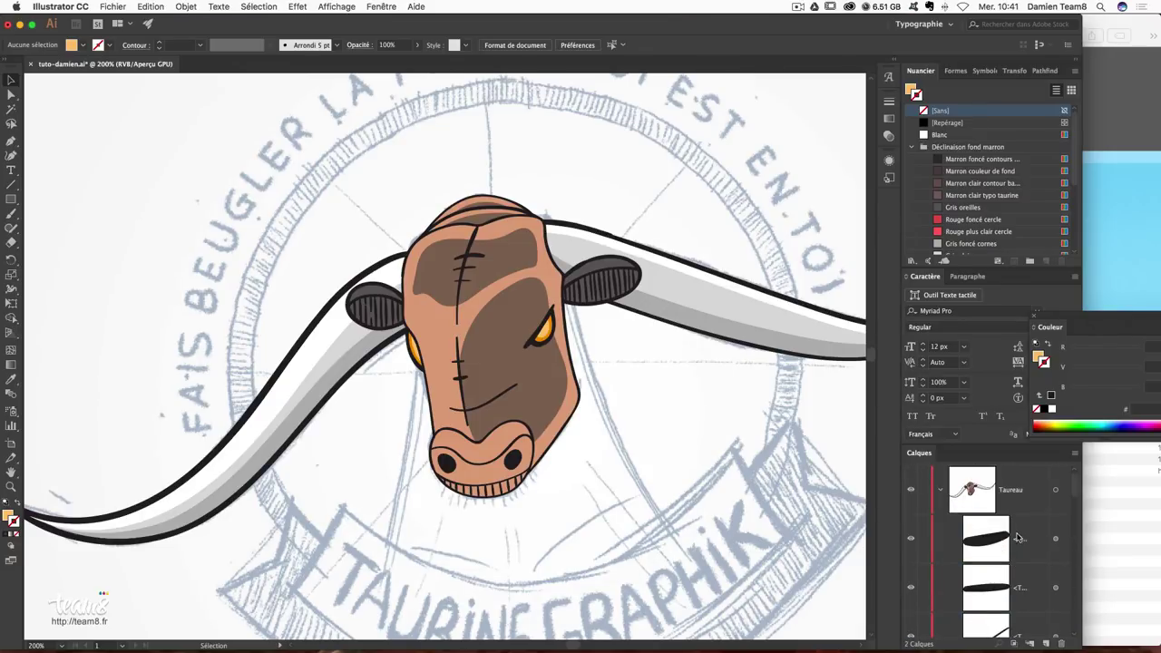
{"action": "left_click", "coordinate": [1027, 545]}
{"action": "key", "text": "ctrl+plus"}
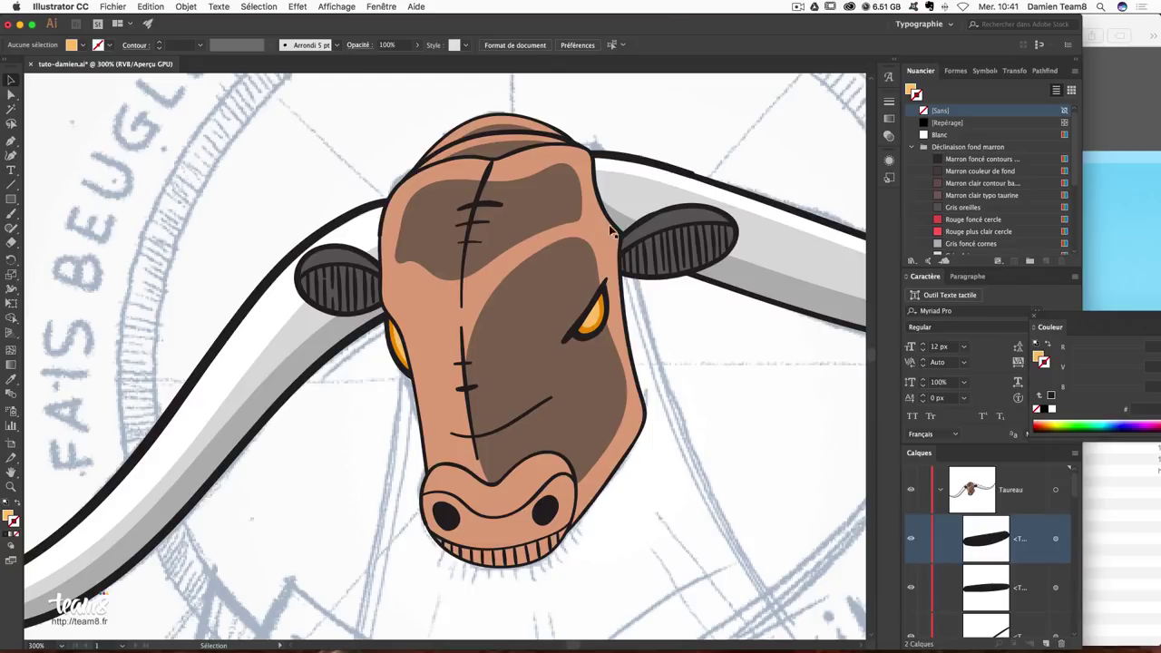
Paint a short Paintbrush stroke at the head's left edge.
{"action": "key", "text": "ctrl+plus"}
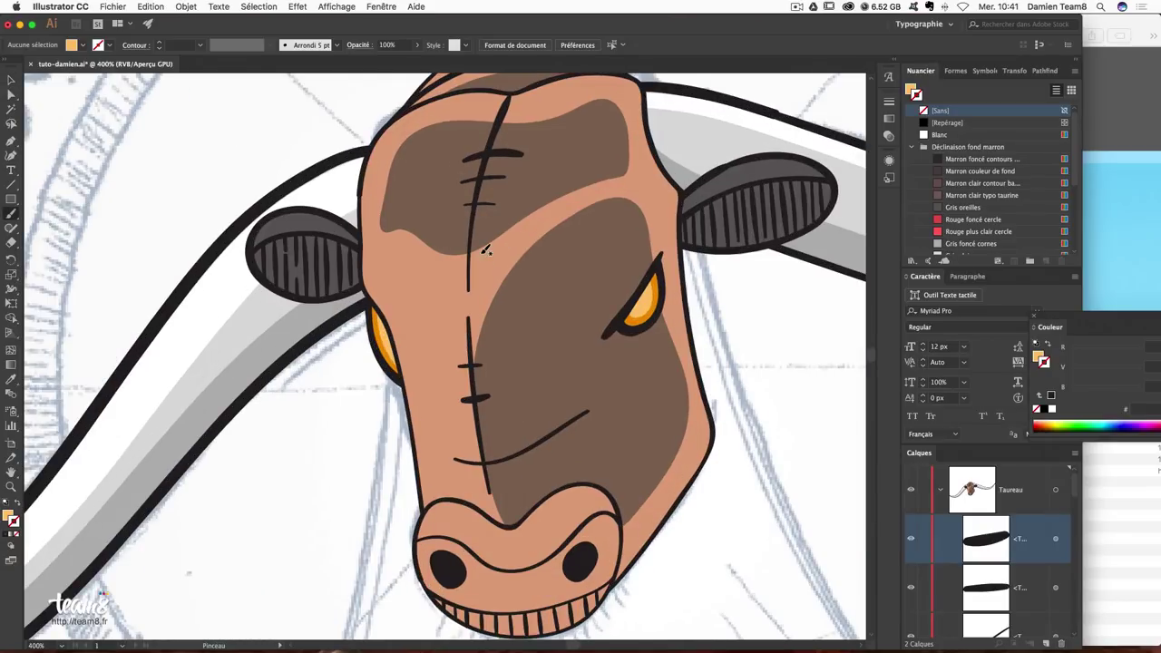
{"action": "left_click", "coordinate": [480, 205]}
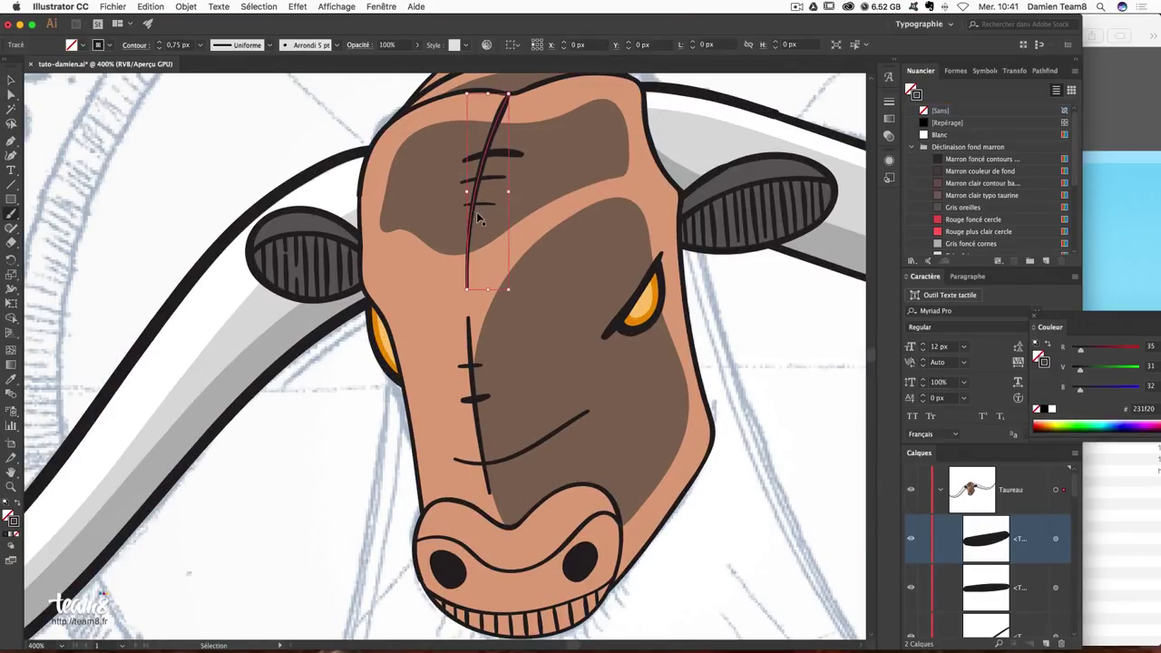
{"action": "left_click", "coordinate": [753, 331]}
{"action": "key", "text": "b"}
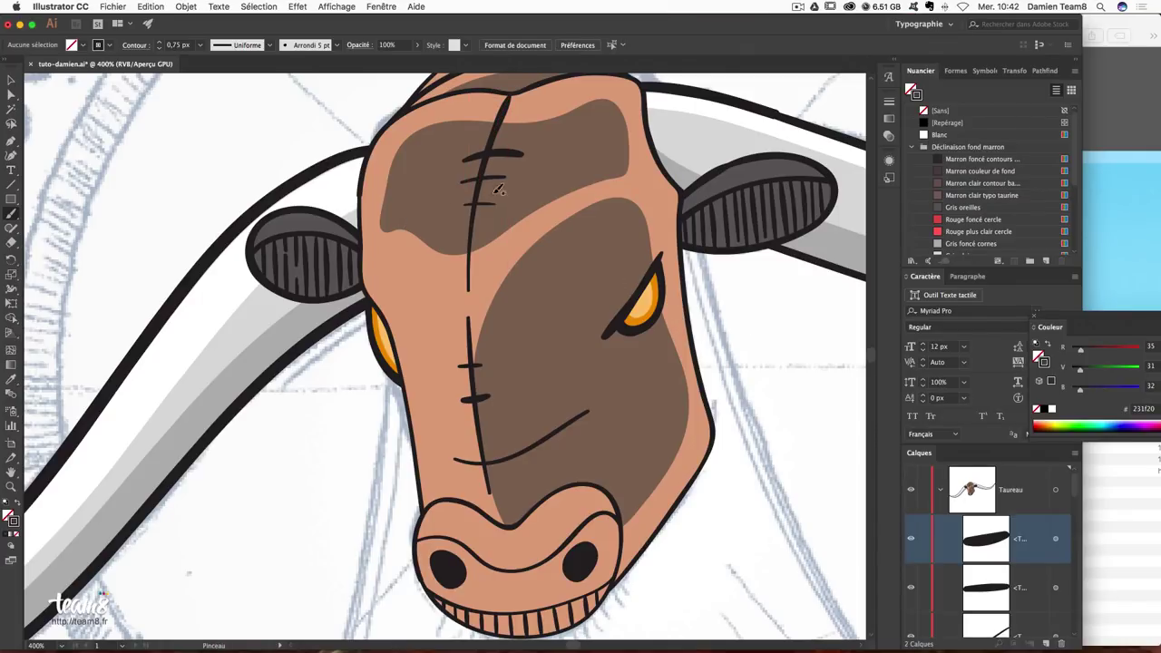
{"action": "left_click_drag", "start_coordinate": [380, 222], "coordinate": [370, 231]}
Paint a wavy brow line across the forehead to the right edge, then redraw it smoother.
{"action": "key", "text": "ctrl+plus"}
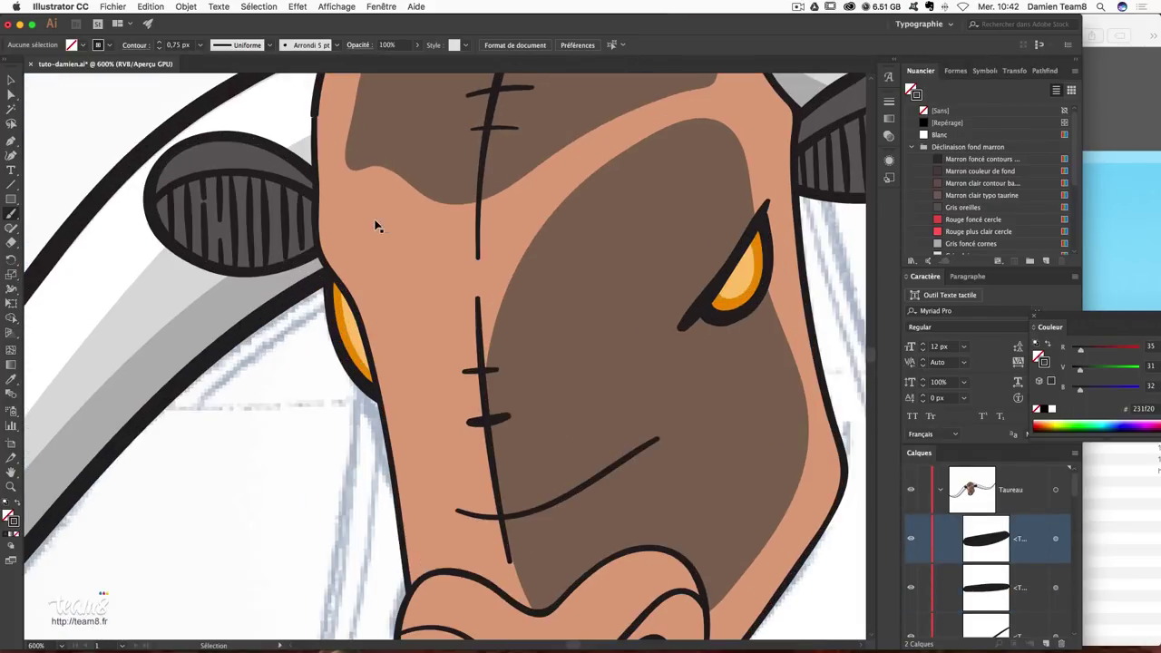
{"action": "scroll", "coordinate": [545, 358], "scroll_direction": "up", "scroll_amount": 5}
{"action": "scroll", "coordinate": [545, 357], "scroll_direction": "right", "scroll_amount": 3}
{"action": "scroll", "coordinate": [539, 339], "scroll_direction": "up", "scroll_amount": 1}
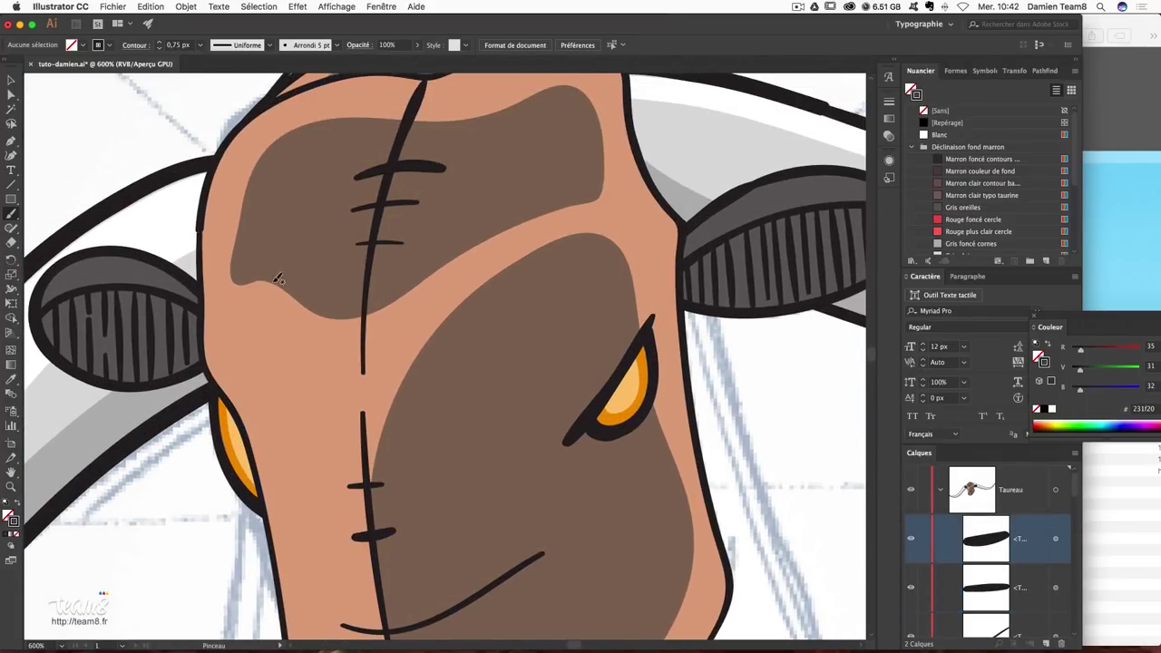
{"action": "mouse_move", "coordinate": [205, 296]}
{"action": "left_mouse_down"}
{"action": "mouse_move", "coordinate": [313, 300]}
{"action": "mouse_move", "coordinate": [474, 237]}
{"action": "left_mouse_up"}
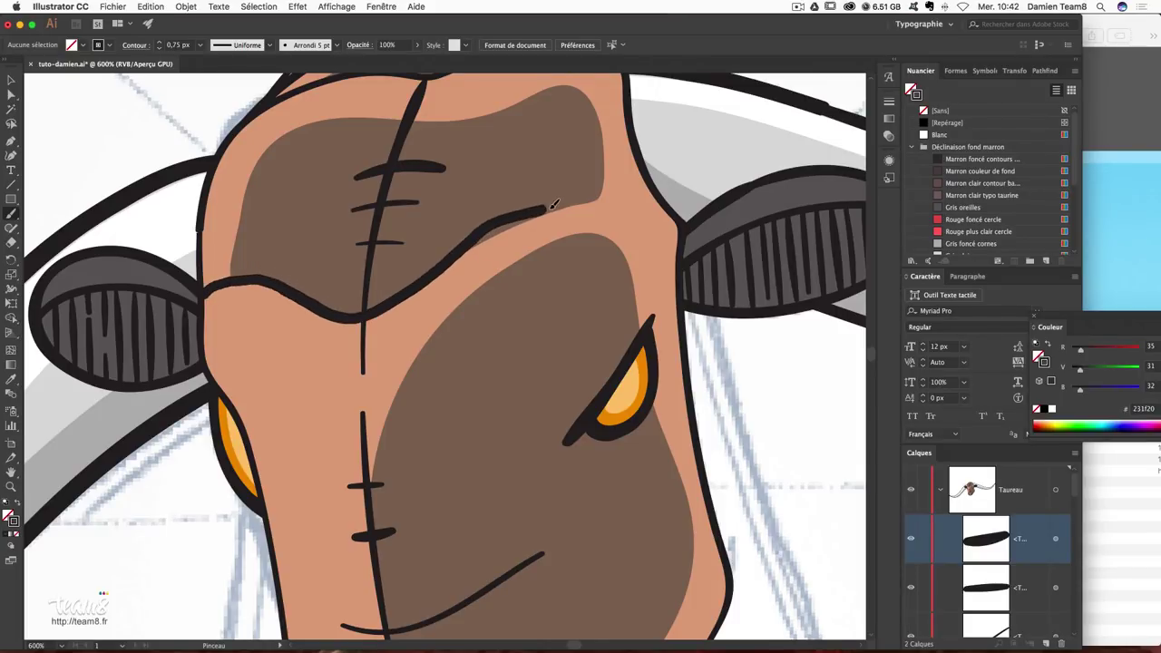
{"action": "mouse_move", "coordinate": [474, 236]}
{"action": "left_mouse_down"}
{"action": "mouse_move", "coordinate": [628, 187]}
{"action": "mouse_move", "coordinate": [664, 195]}
{"action": "left_mouse_up"}
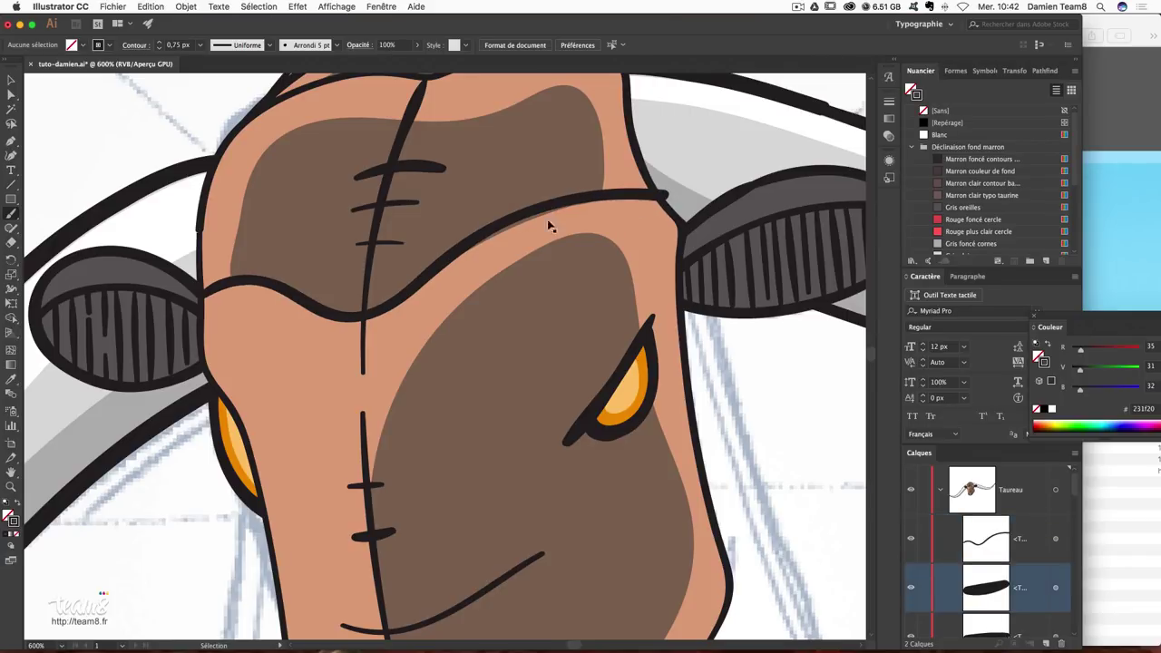
{"action": "left_click", "coordinate": [434, 276], "text": "super"}
{"action": "mouse_move", "coordinate": [471, 245]}
{"action": "left_mouse_down"}
{"action": "mouse_move", "coordinate": [632, 194]}
{"action": "mouse_move", "coordinate": [665, 200]}
{"action": "left_mouse_up"}
Redraw the brow line's right end with the Paintbrush over the selected path.
{"action": "left_click", "coordinate": [490, 241], "text": "super"}
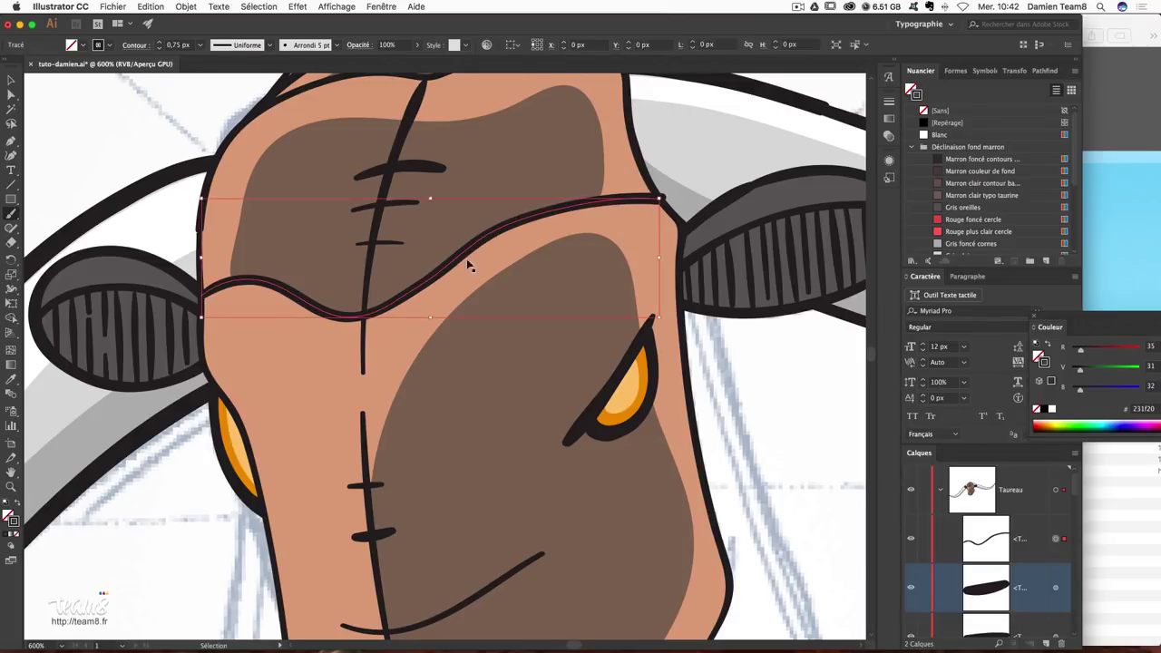
{"action": "left_click_drag", "start_coordinate": [474, 246], "coordinate": [653, 198]}
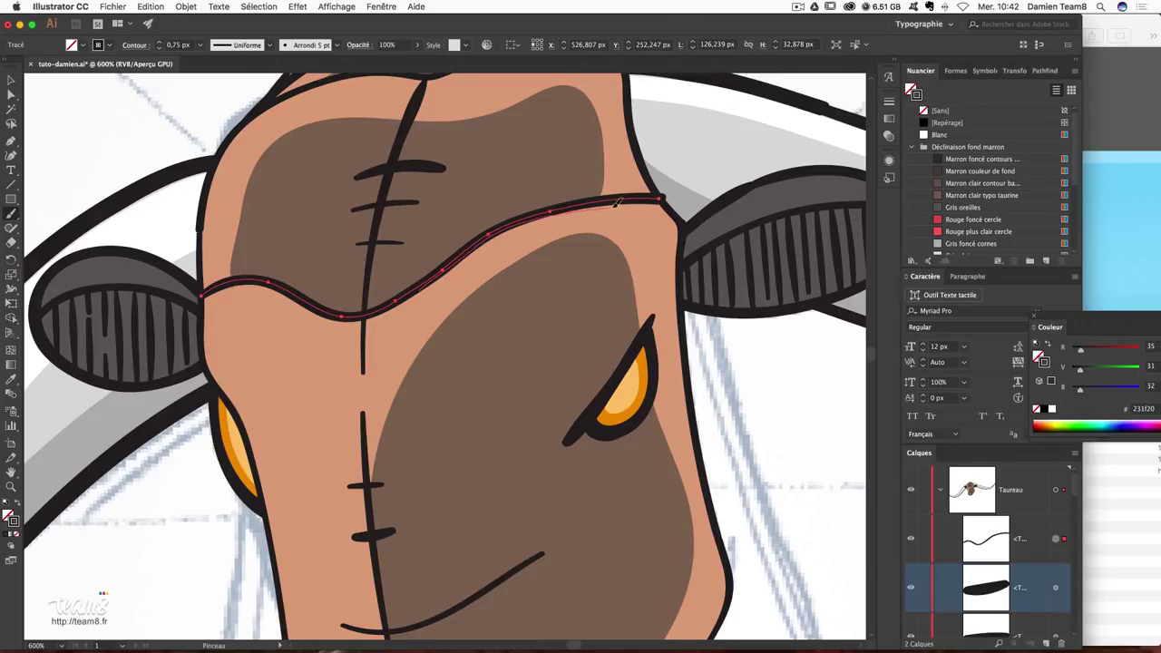
{"action": "key", "text": "v"}
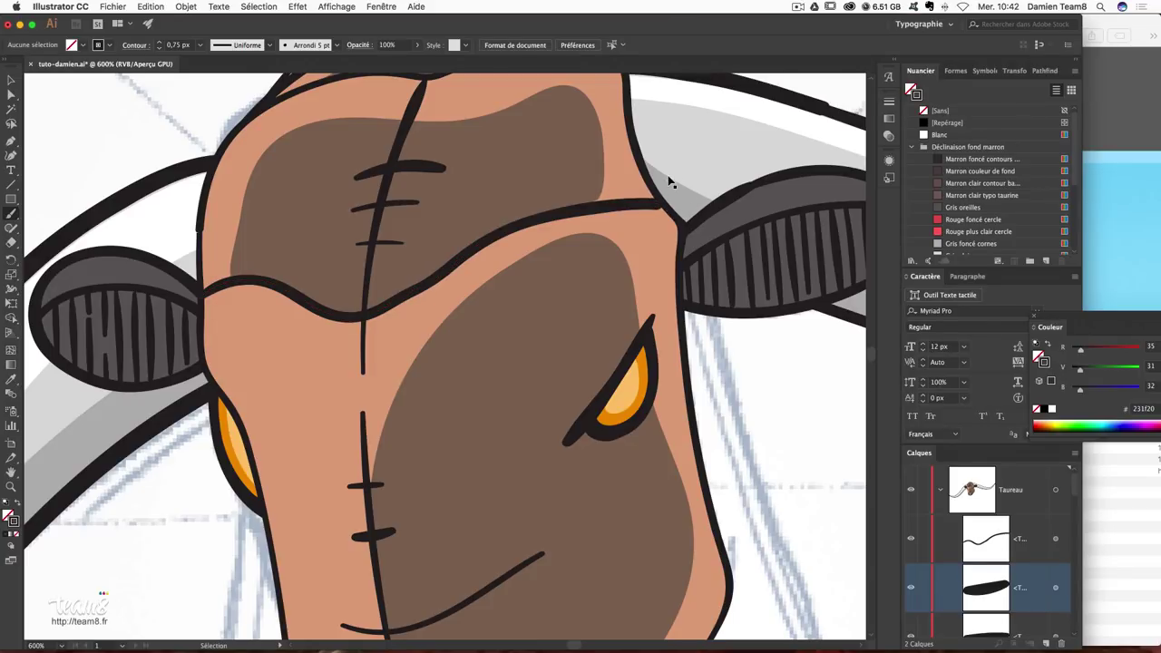
{"action": "key", "text": "ctrl+plus"}
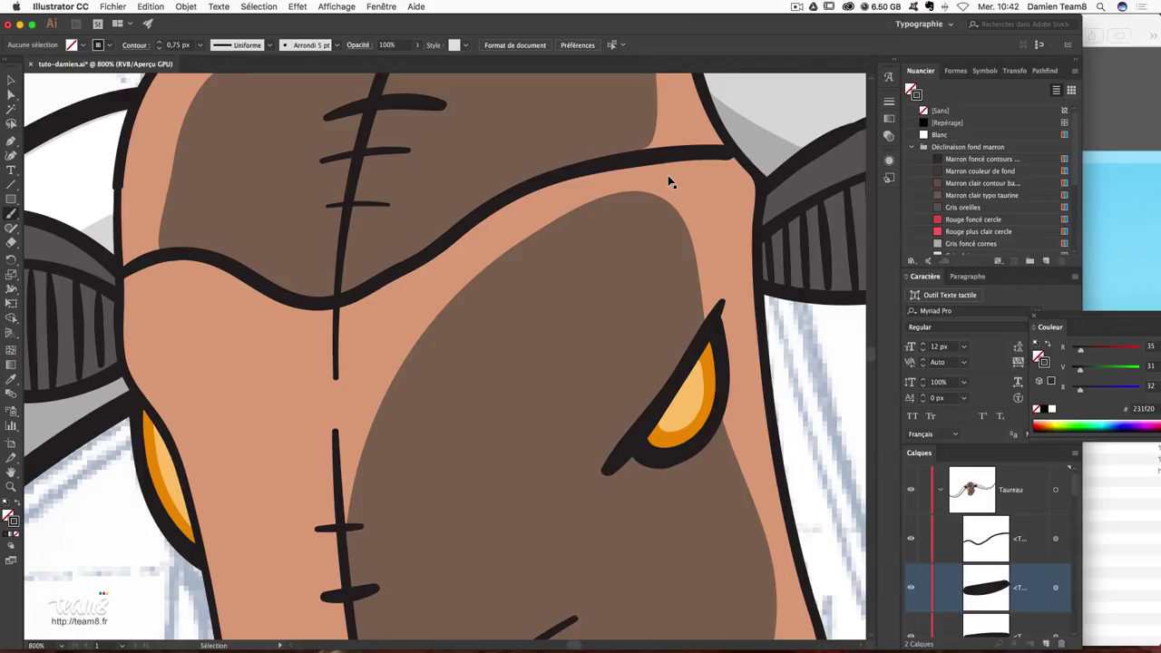
{"action": "left_click", "coordinate": [427, 260]}
{"action": "key", "text": "b"}
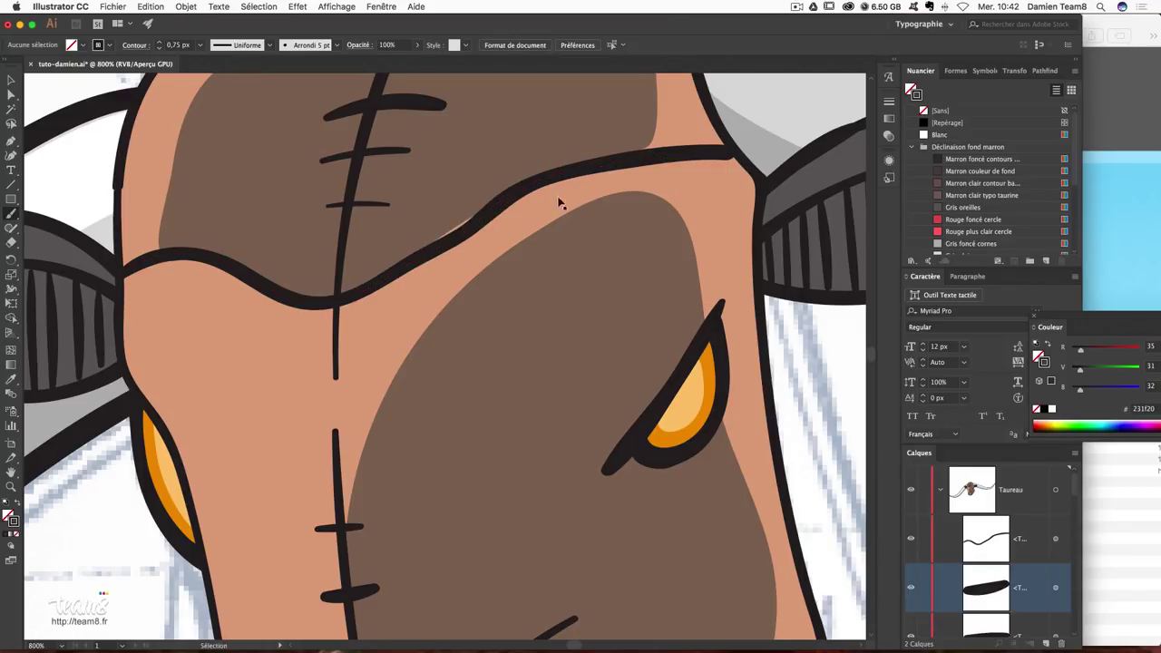
{"action": "mouse_move", "coordinate": [367, 287]}
{"action": "left_mouse_down"}
{"action": "mouse_move", "coordinate": [465, 223]}
{"action": "mouse_move", "coordinate": [608, 174]}
{"action": "left_mouse_up"}
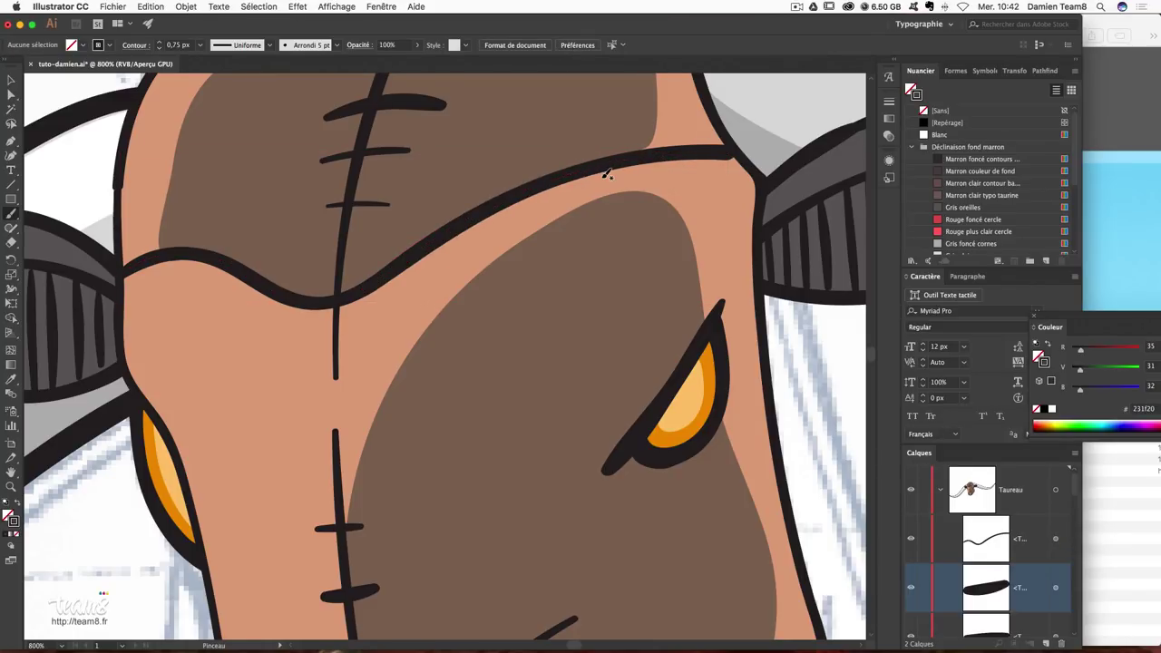
{"action": "key", "text": "ctrl+minus"}
{"action": "key", "text": "ctrl+minus"}
{"action": "key", "text": "ctrl+minus"}
{"action": "key", "text": "ctrl+minus"}
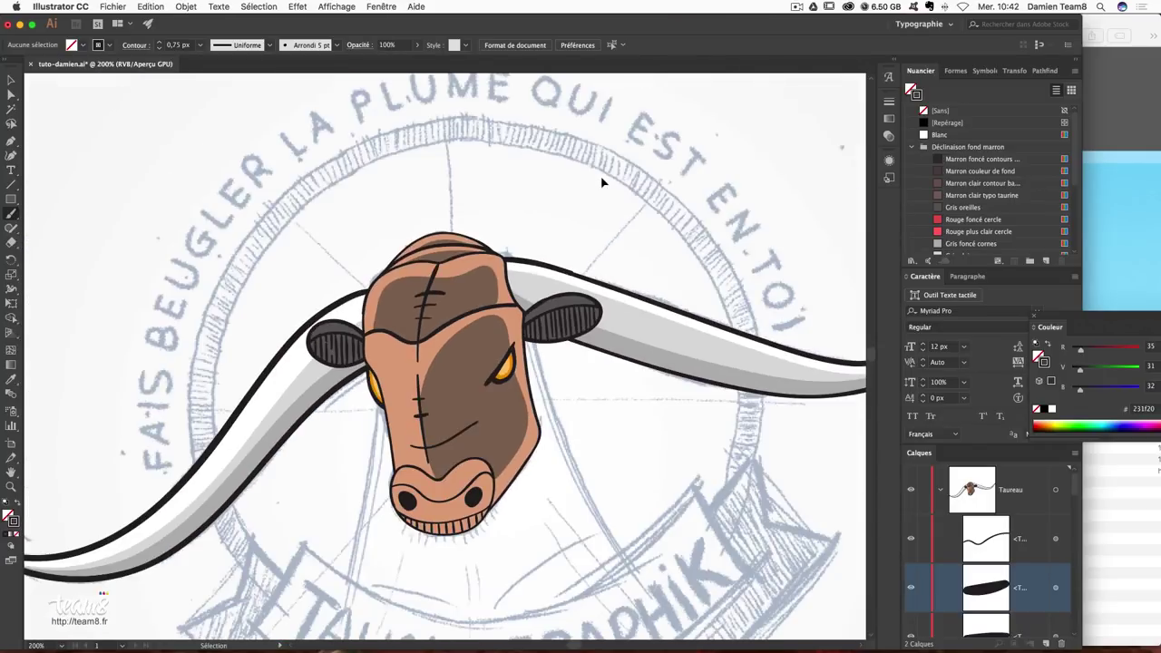
{"action": "key", "text": "ctrl+plus"}
{"action": "key", "text": "ctrl+plus"}
Repaint the whole brow line across the forehead in a single stroke.
{"action": "left_click", "coordinate": [532, 261], "text": "ctrl"}
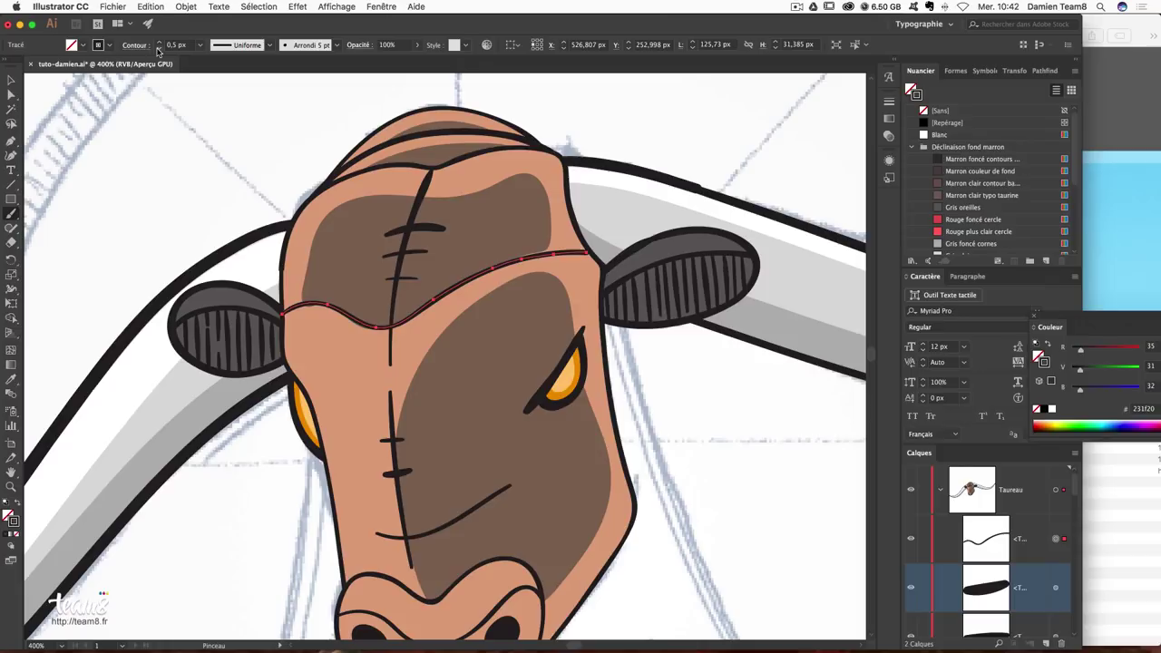
{"action": "left_click", "coordinate": [784, 141], "text": "ctrl"}
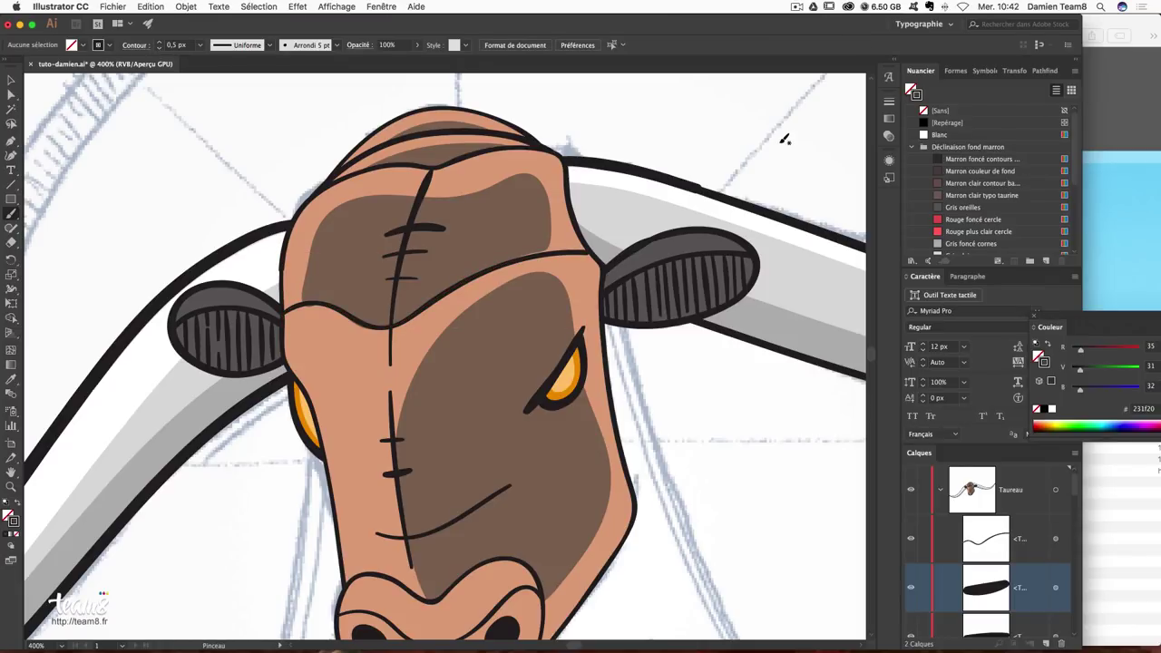
{"action": "key", "text": "ctrl+plus"}
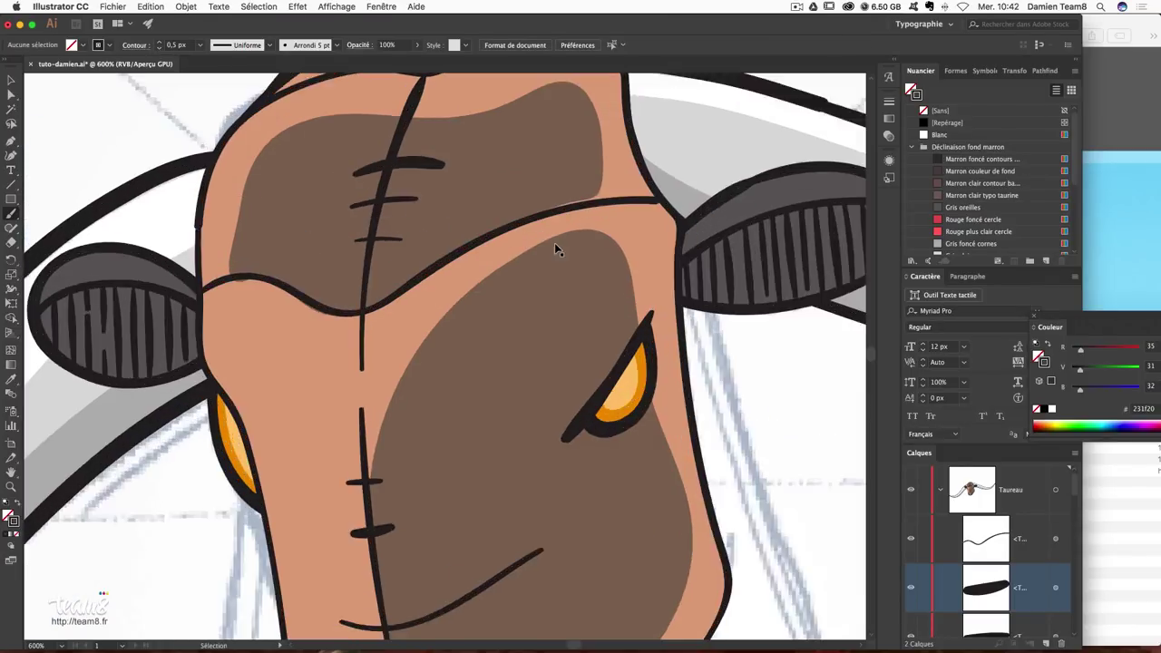
{"action": "key", "text": "ctrl+plus"}
{"action": "key", "text": "b"}
{"action": "left_click_drag", "start_coordinate": [731, 148], "coordinate": [125, 270]}
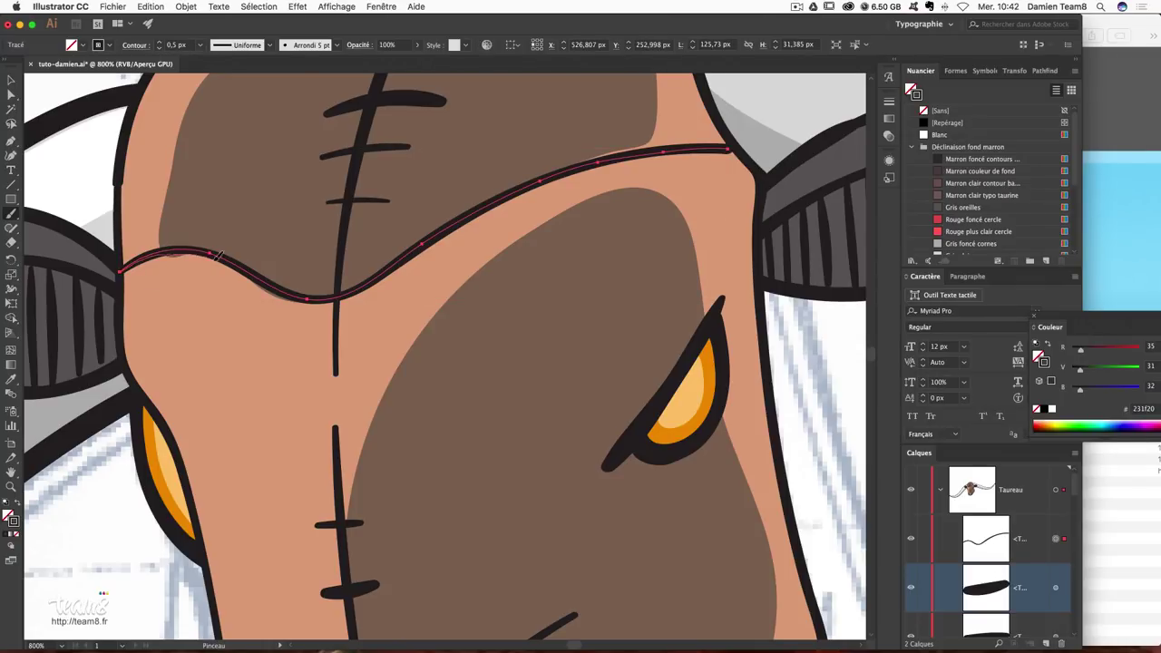
{"action": "key", "text": "ctrl+shift+a"}
{"action": "key", "text": "v"}
{"action": "scroll", "coordinate": [526, 362], "scroll_direction": "up", "scroll_amount": 3}
{"action": "scroll", "coordinate": [526, 363], "scroll_direction": "right", "scroll_amount": 3}
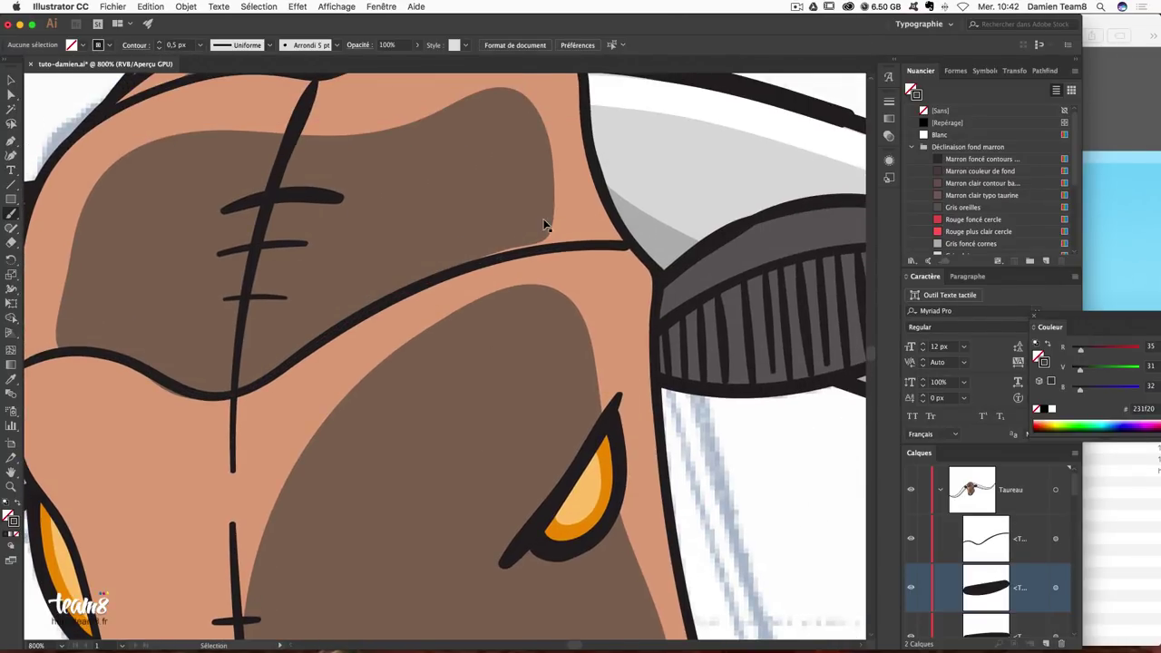
Redraw the brow's right end so it meets the head outline, then zoom out to check.
{"action": "left_click", "coordinate": [482, 270]}
{"action": "key", "text": "b"}
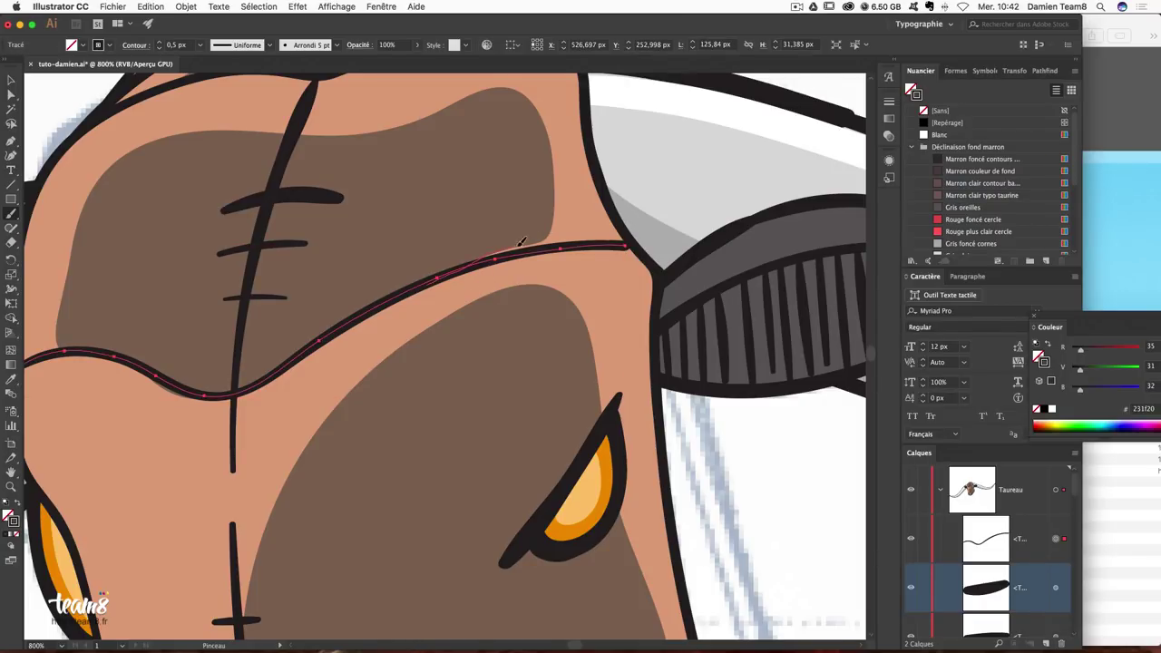
{"action": "left_click_drag", "start_coordinate": [622, 239], "coordinate": [636, 241]}
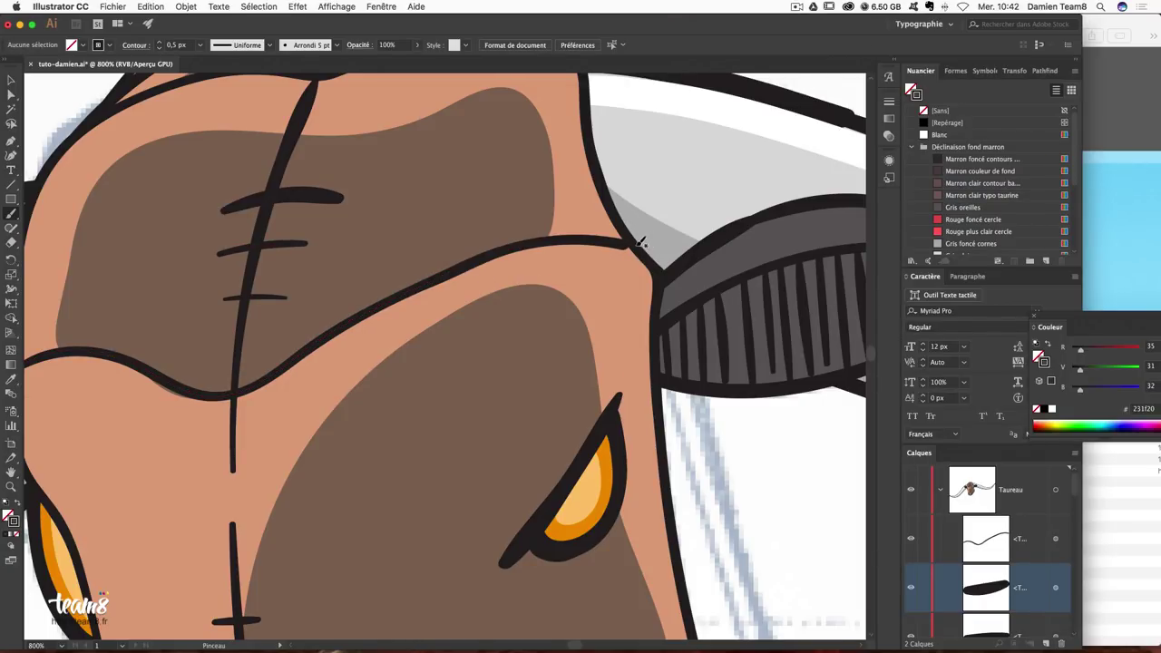
{"action": "left_click", "coordinate": [434, 283], "text": "super"}
{"action": "left_click_drag", "start_coordinate": [545, 236], "coordinate": [637, 243]}
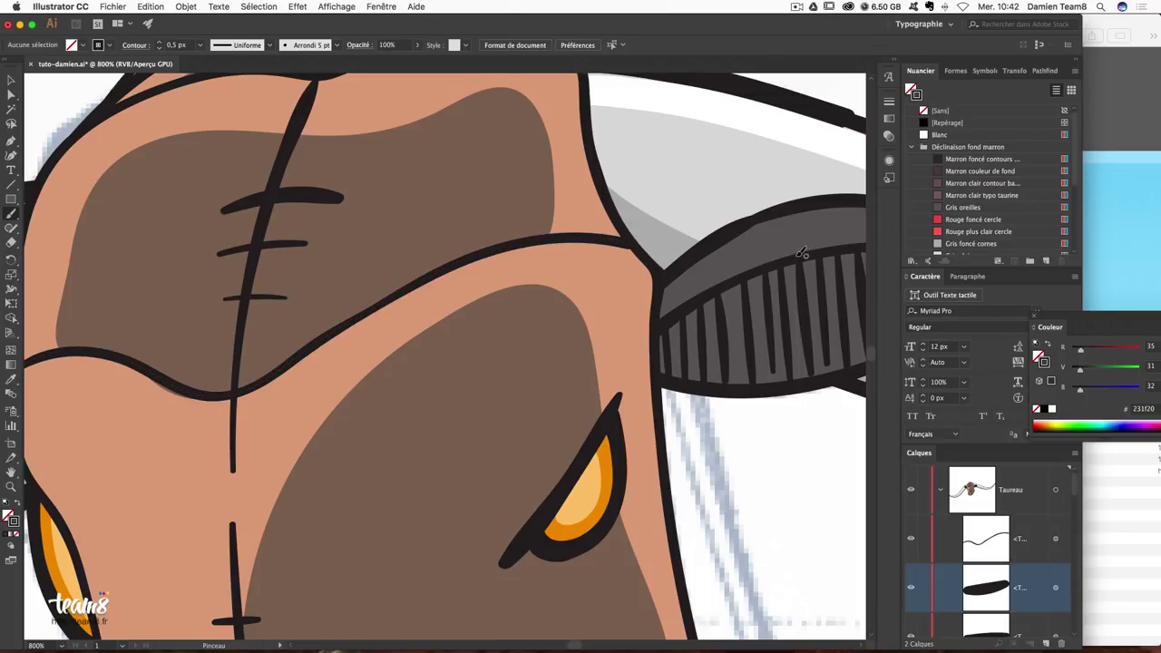
{"action": "key", "text": "super+minus"}
{"action": "key", "text": "super+minus"}
{"action": "key", "text": "super+minus"}
{"action": "key", "text": "super+minus"}
{"action": "key", "text": "super+plus"}
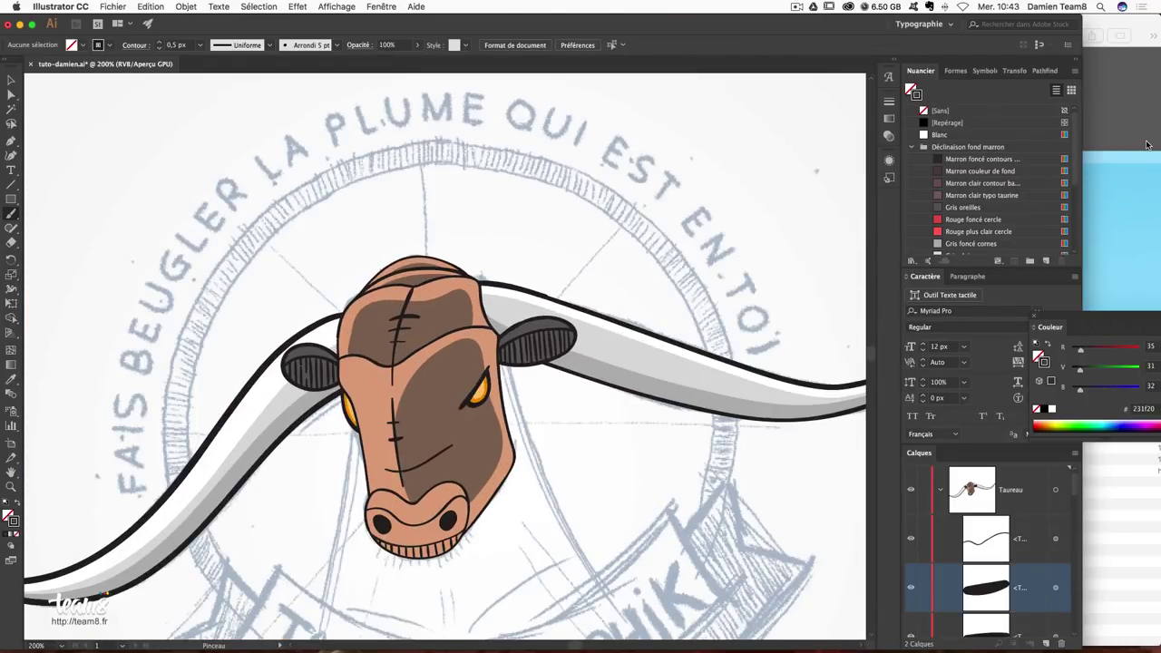
{"action": "key", "text": "super+plus"}
{"action": "key", "text": "super+plus"}
{"action": "key", "text": "super+plus"}
Fill the face shape with the 'Marron - foncé corps' swatch.
{"action": "key", "text": "a"}
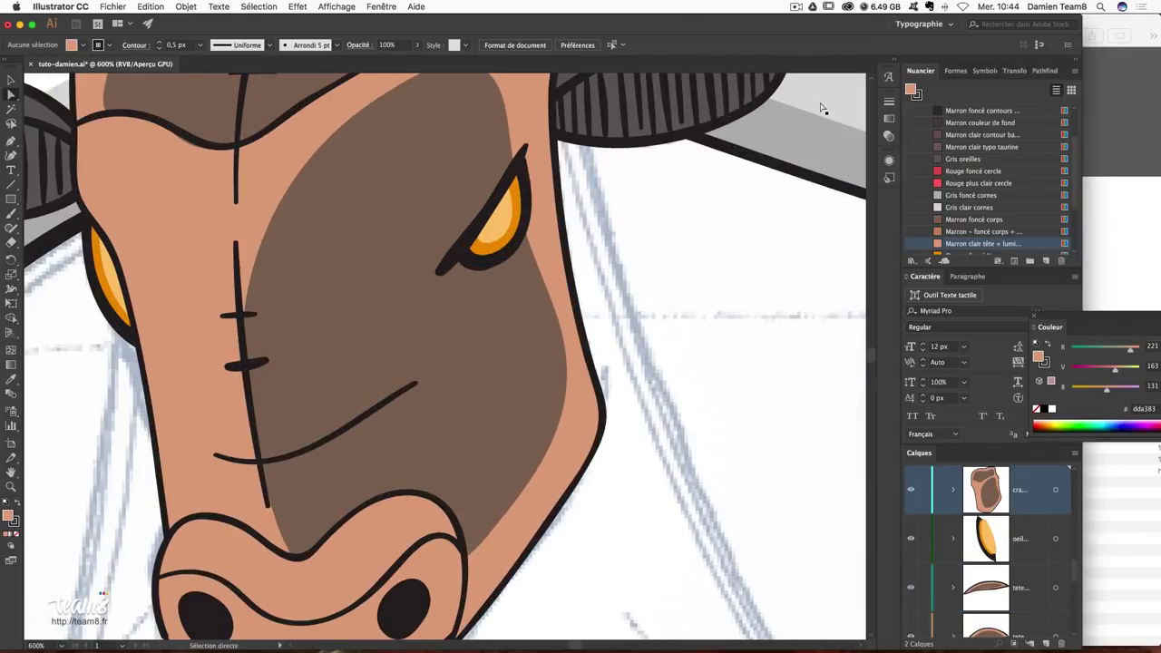
{"action": "left_click", "coordinate": [159, 226]}
{"action": "left_click", "coordinate": [957, 234]}
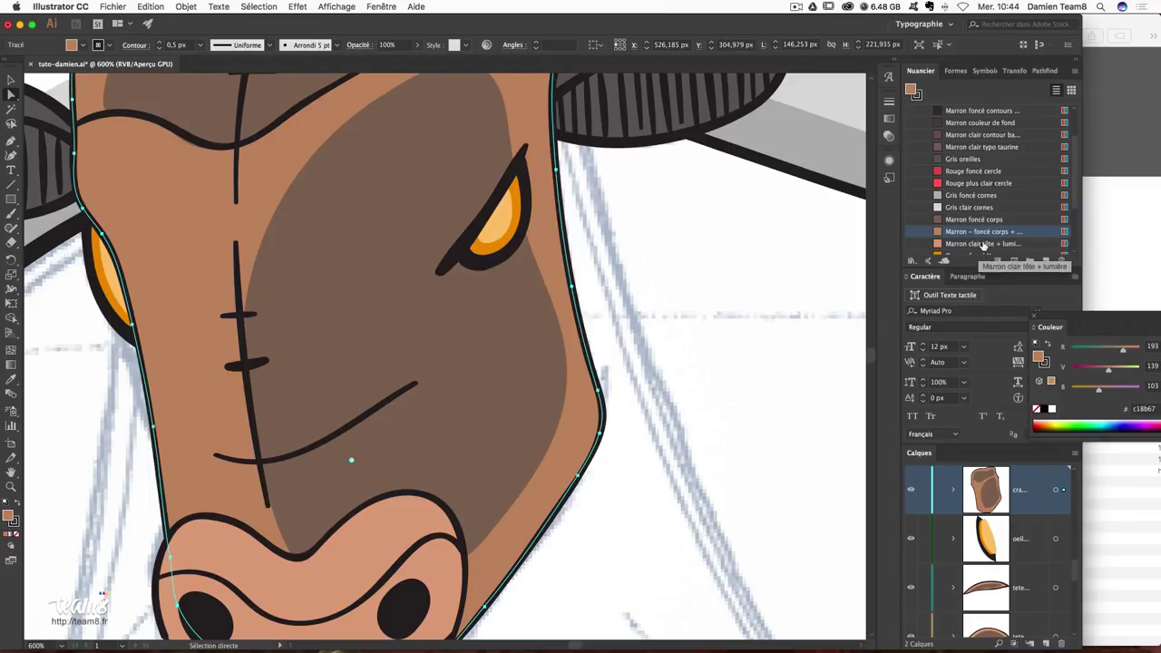
{"action": "scroll", "coordinate": [640, 284], "scroll_direction": "up", "scroll_amount": 10}
{"action": "key", "text": "ctrl+minus"}
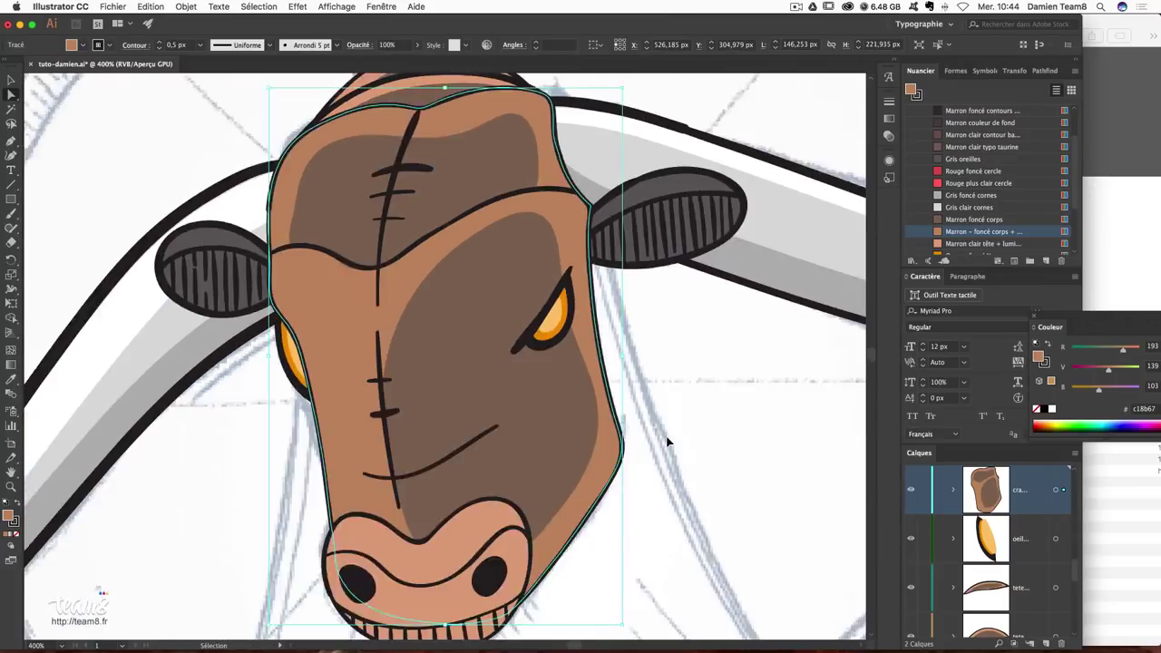
{"action": "key", "text": "ctrl+minus"}
{"action": "left_click", "coordinate": [562, 331]}
Nudge the top head shape up 2 px and make the upper tete layer active.
{"action": "key", "text": "a"}
{"action": "left_click", "coordinate": [430, 150]}
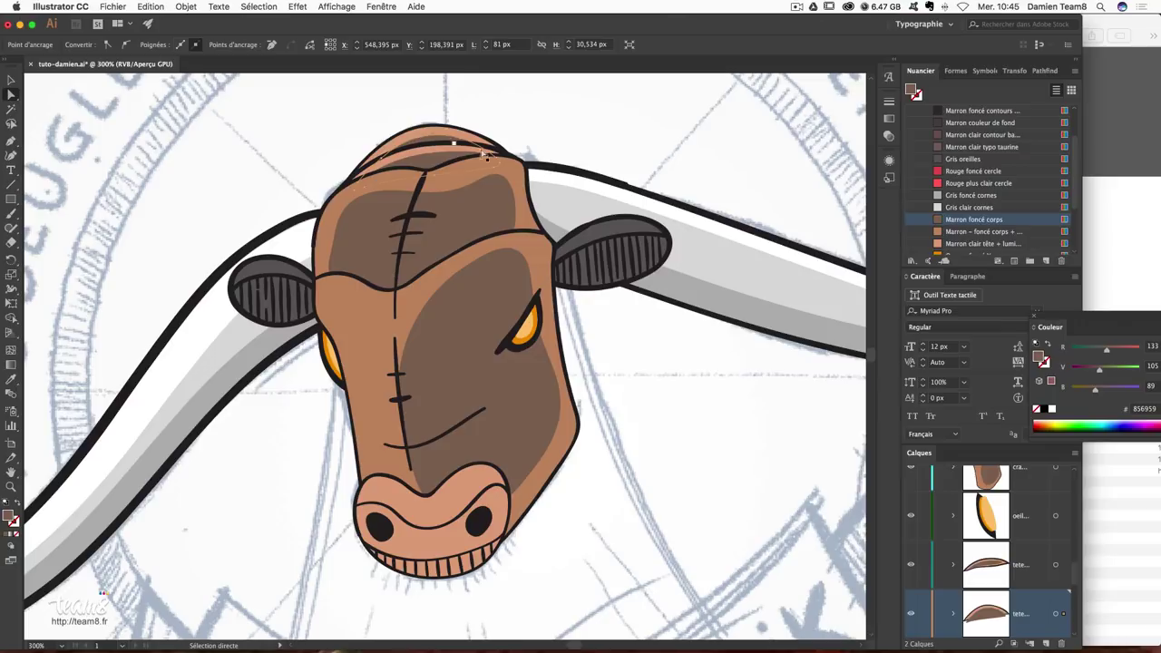
{"action": "left_click", "coordinate": [9, 81]}
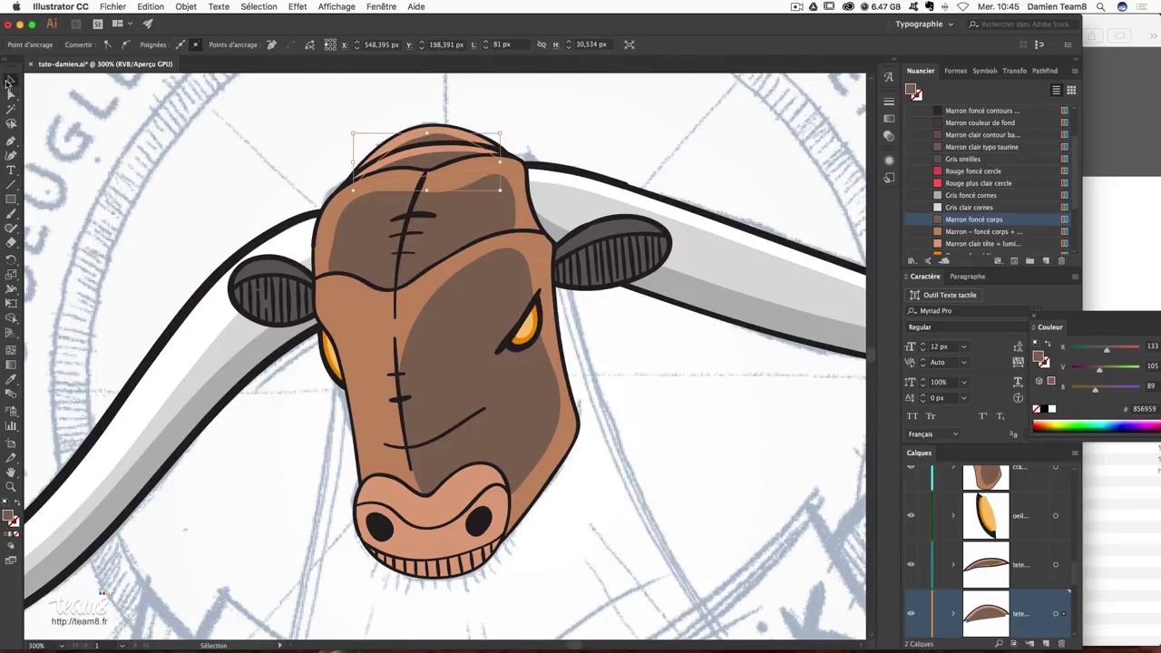
{"action": "left_click", "coordinate": [452, 147]}
{"action": "key", "text": "Up"}
{"action": "key", "text": "Up"}
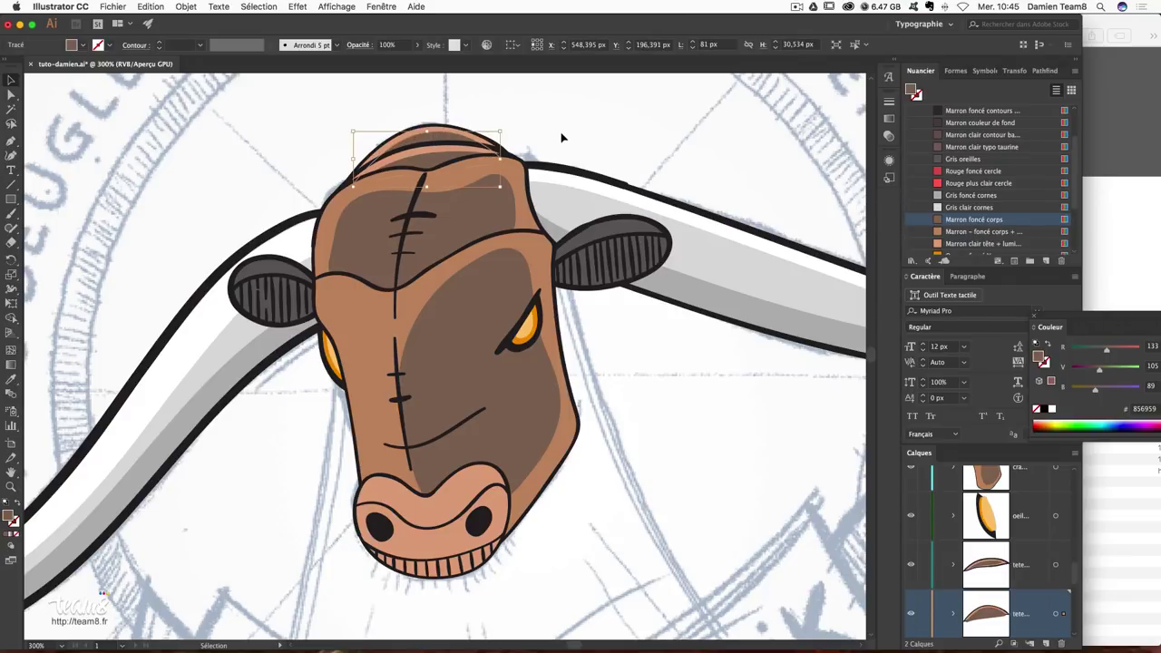
{"action": "left_click", "coordinate": [551, 147]}
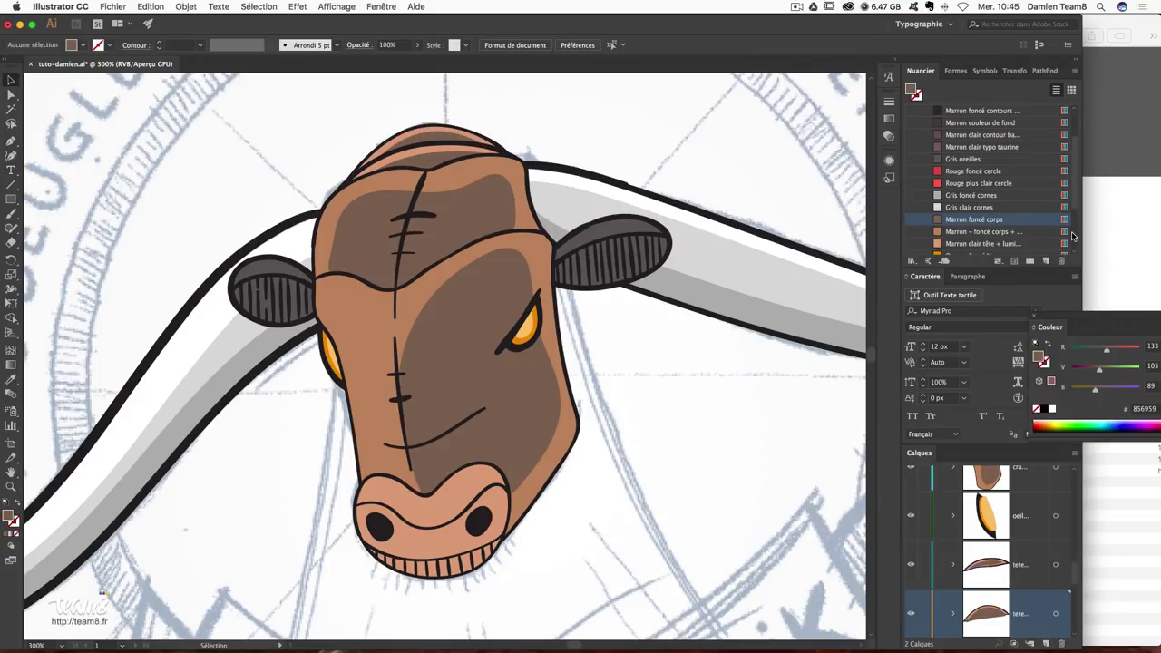
{"action": "left_click", "coordinate": [435, 161]}
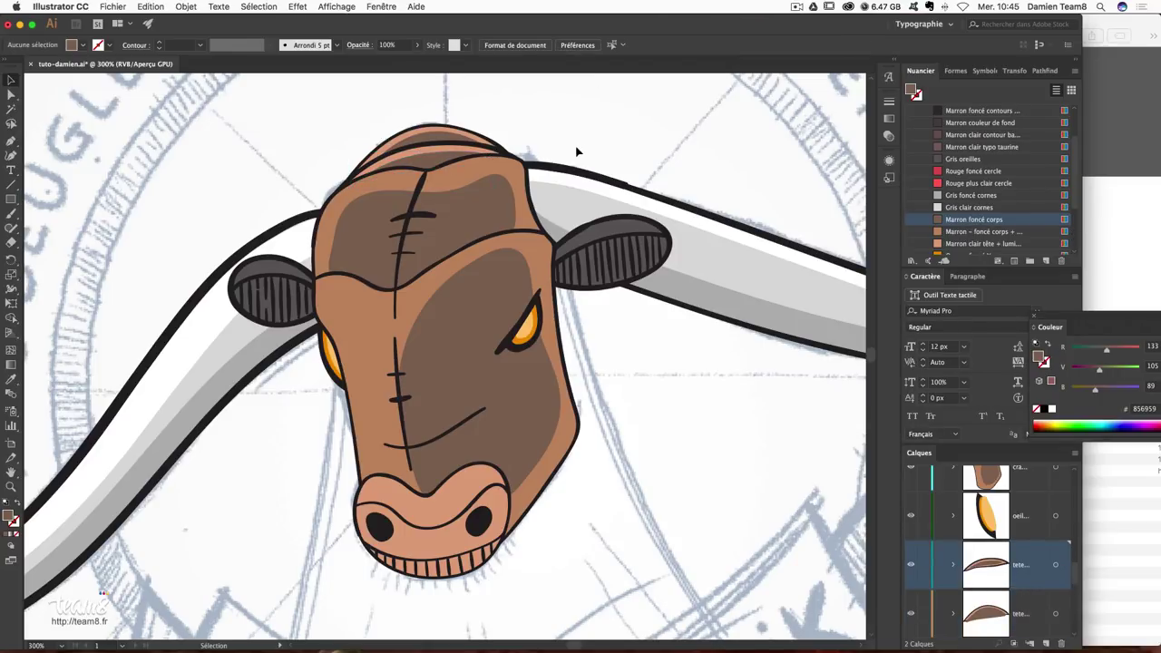
{"action": "scroll", "coordinate": [608, 279], "scroll_direction": "down", "scroll_amount": 3}
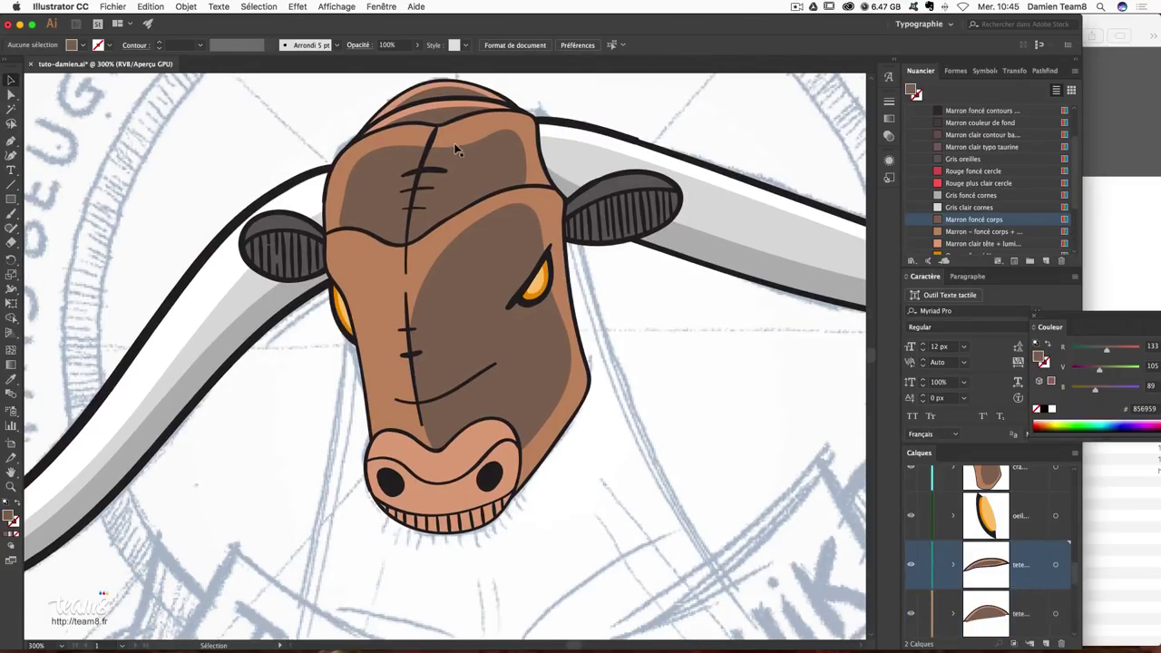
{"action": "scroll", "coordinate": [501, 299], "scroll_direction": "down", "scroll_amount": 3}
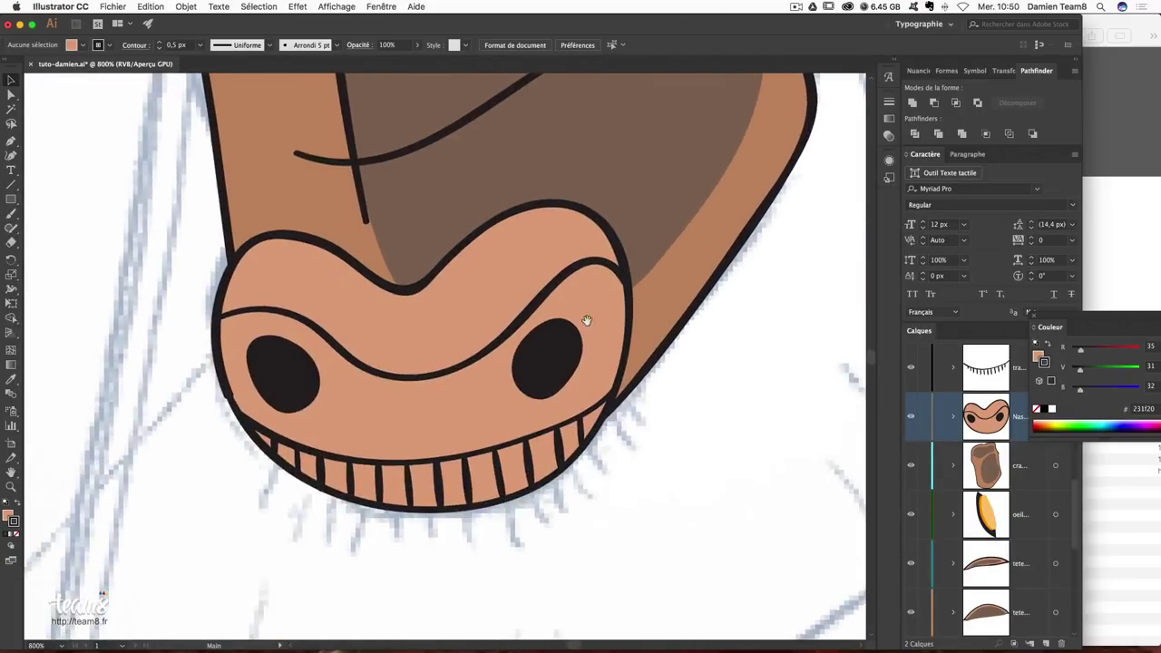
Refill the bull's nose with the 'Marron - foncé corps' swatch, replacing the light tan.
{"action": "mouse_move", "coordinate": [587, 321]}
{"action": "left_mouse_down"}
{"action": "mouse_move", "coordinate": [345, 194]}
{"action": "mouse_move", "coordinate": [416, 233]}
{"action": "left_mouse_up"}
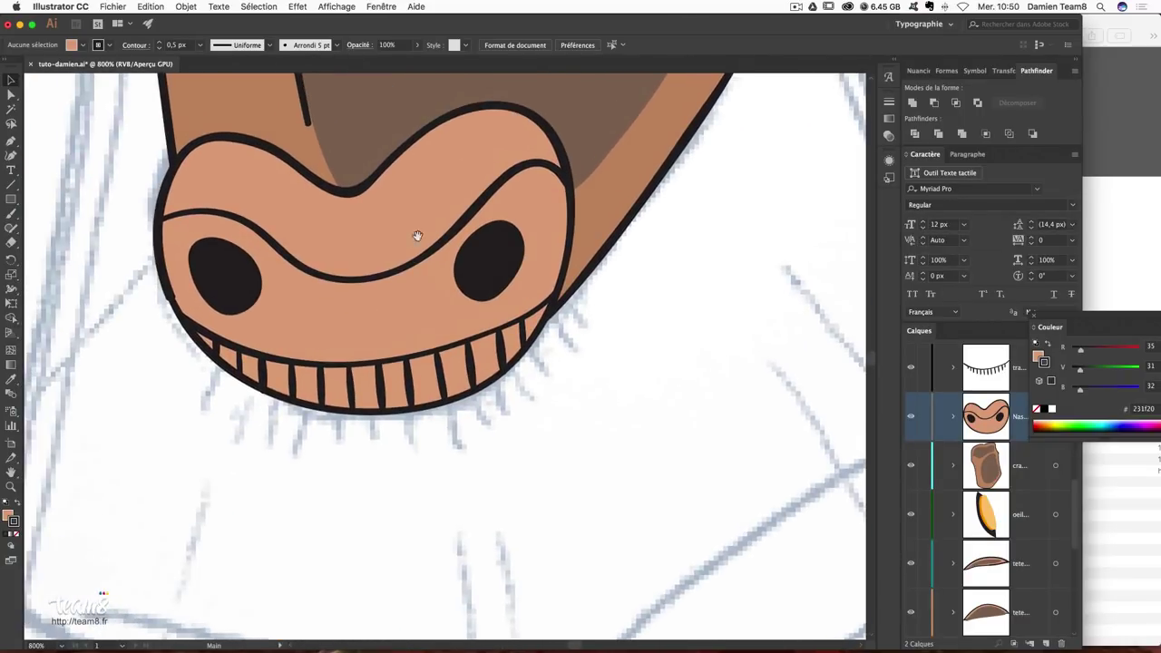
{"action": "left_click", "coordinate": [321, 202]}
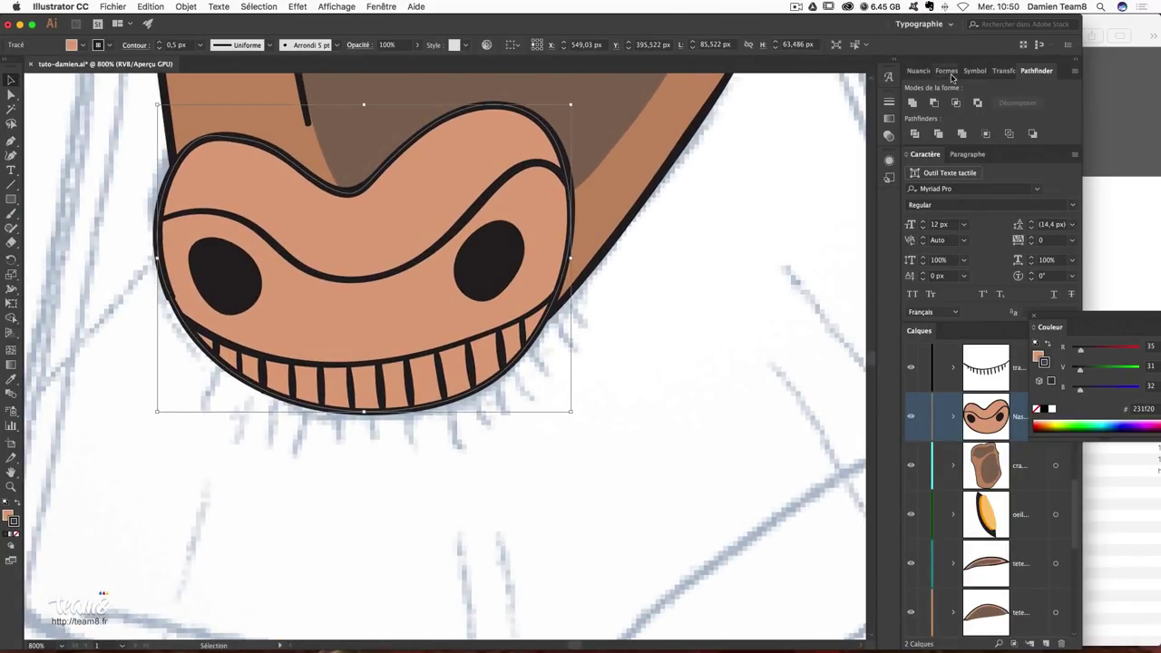
{"action": "left_click", "coordinate": [919, 70]}
{"action": "scroll", "coordinate": [995, 212], "scroll_direction": "down", "scroll_amount": 2}
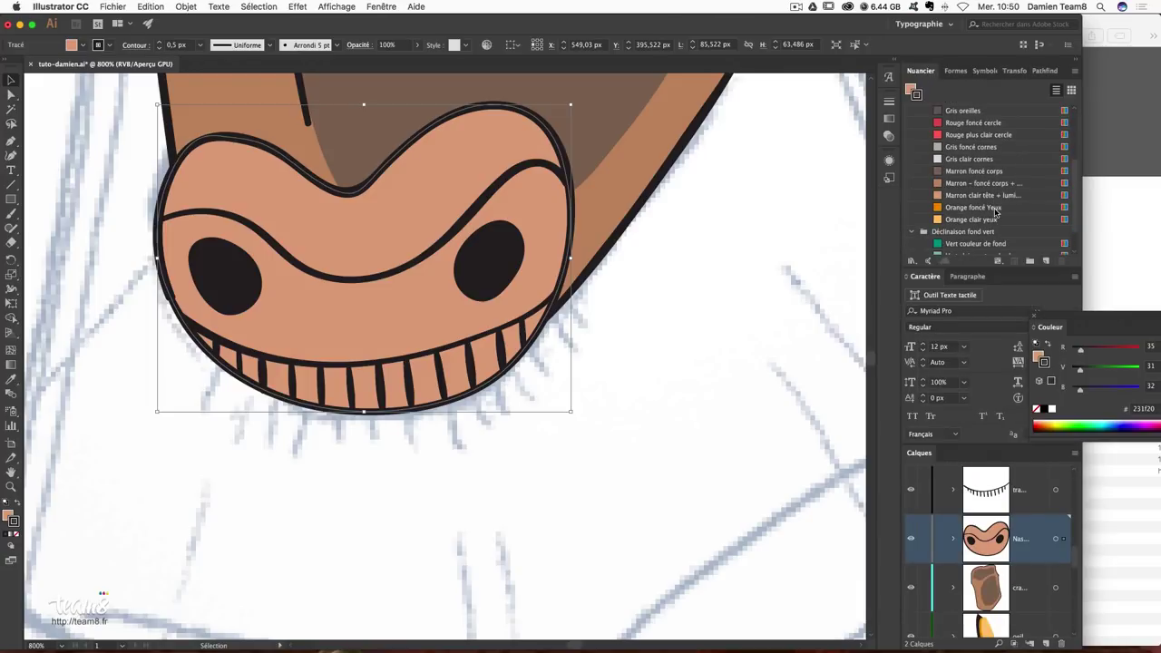
{"action": "left_click", "coordinate": [980, 183]}
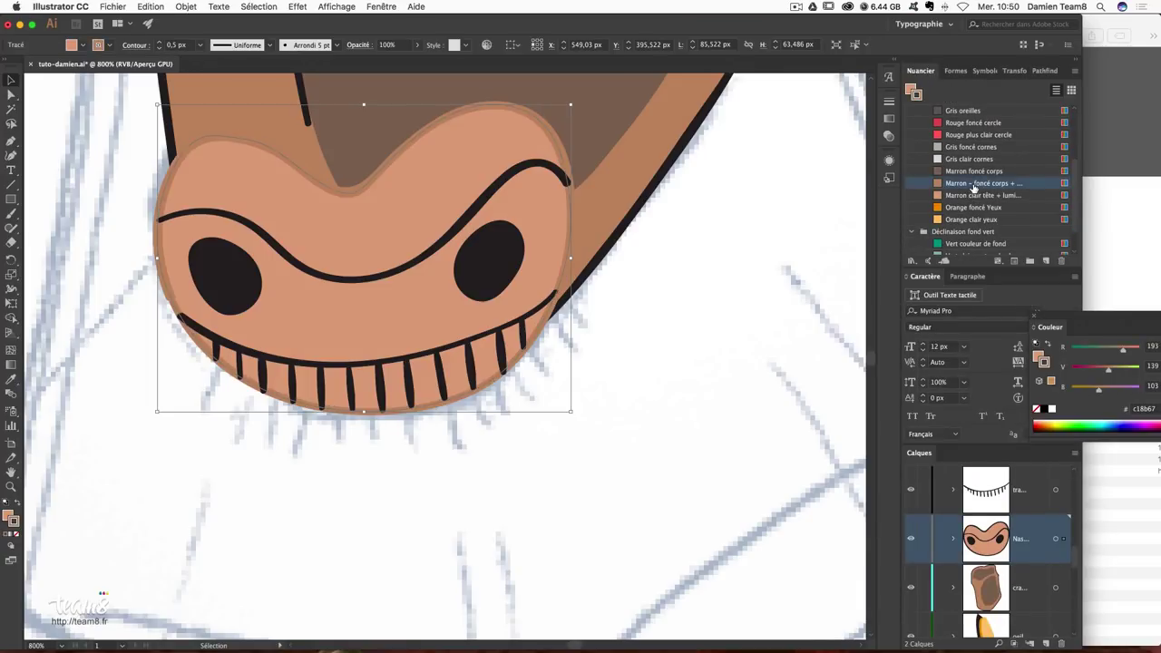
{"action": "left_click", "coordinate": [972, 195]}
{"action": "left_click", "coordinate": [9, 514]}
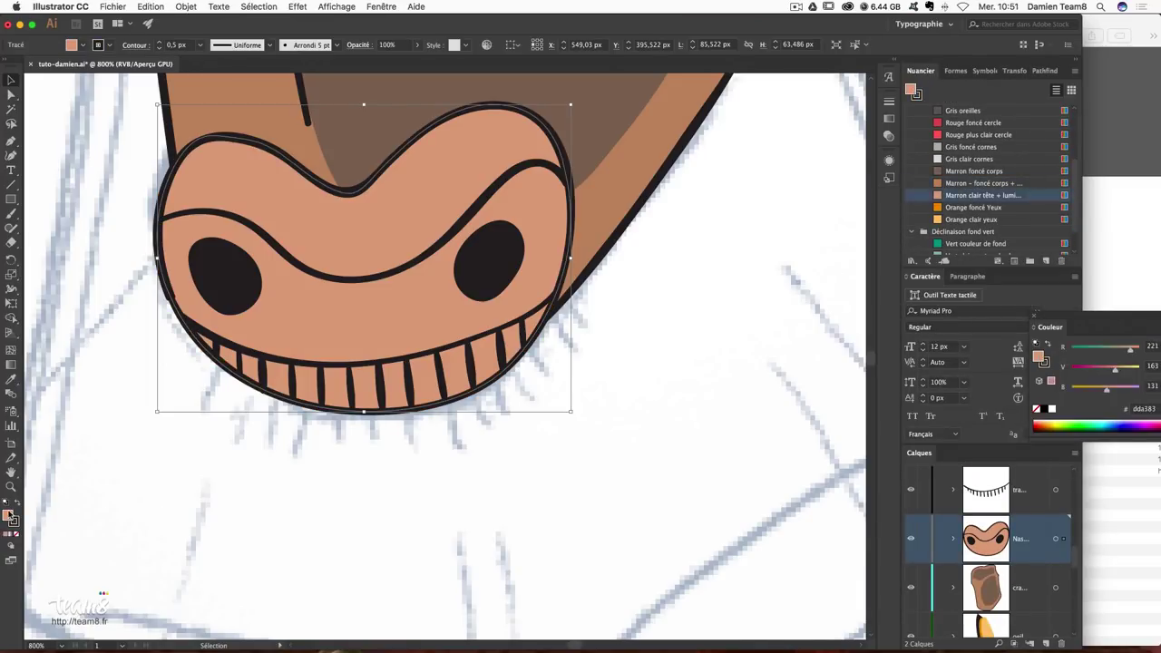
{"action": "left_click", "coordinate": [980, 183]}
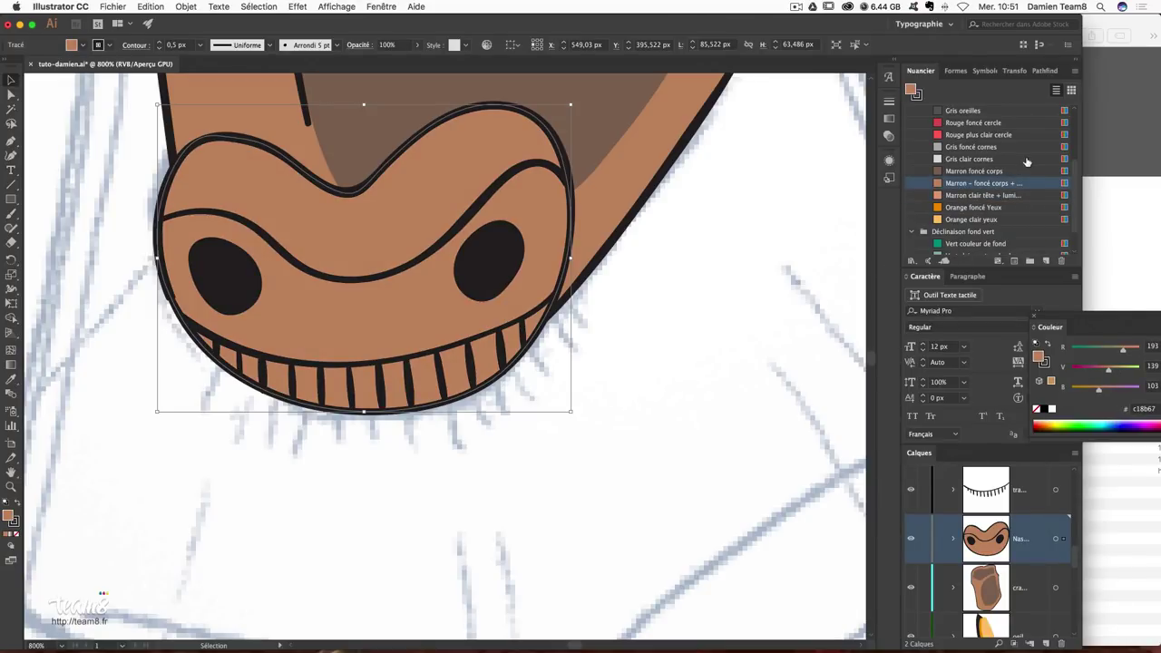
{"action": "left_click", "coordinate": [734, 303]}
{"action": "scroll", "coordinate": [731, 260], "scroll_direction": "down", "scroll_amount": 2}
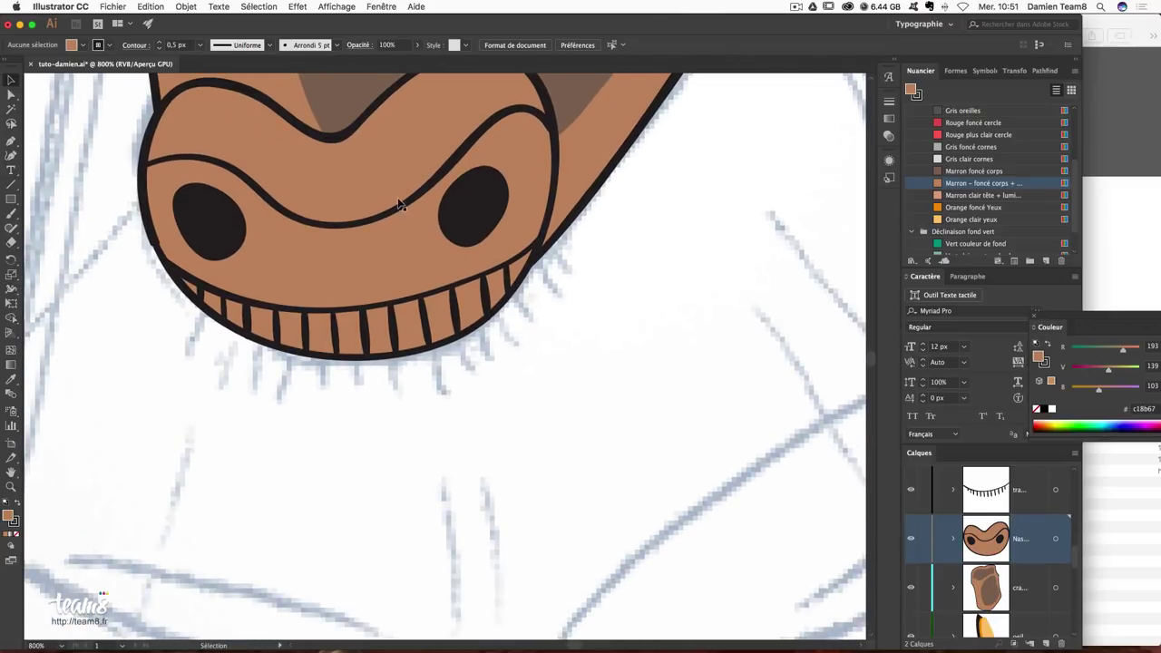
{"action": "scroll", "coordinate": [371, 253], "scroll_direction": "up", "scroll_amount": 4}
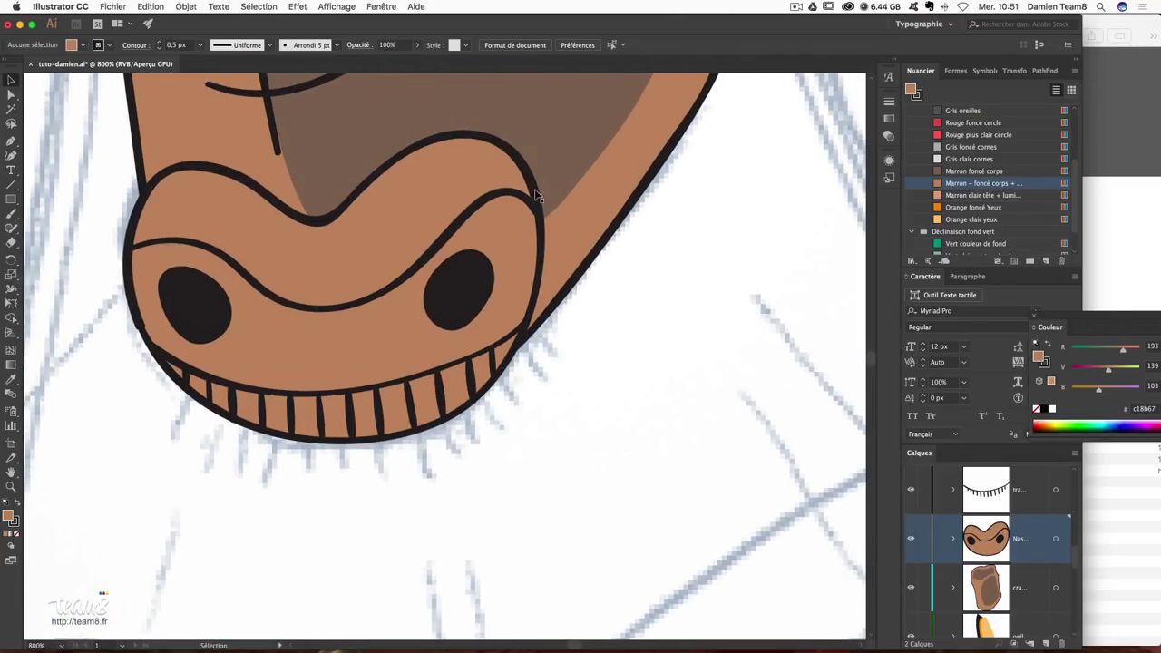
Place a copy of the nose lower right and widen its inner nostril curve slightly.
{"action": "left_click", "coordinate": [311, 299]}
{"action": "mouse_move", "coordinate": [475, 356]}
{"action": "left_mouse_down"}
{"action": "mouse_move", "coordinate": [778, 474]}
{"action": "mouse_move", "coordinate": [653, 376]}
{"action": "left_mouse_up"}
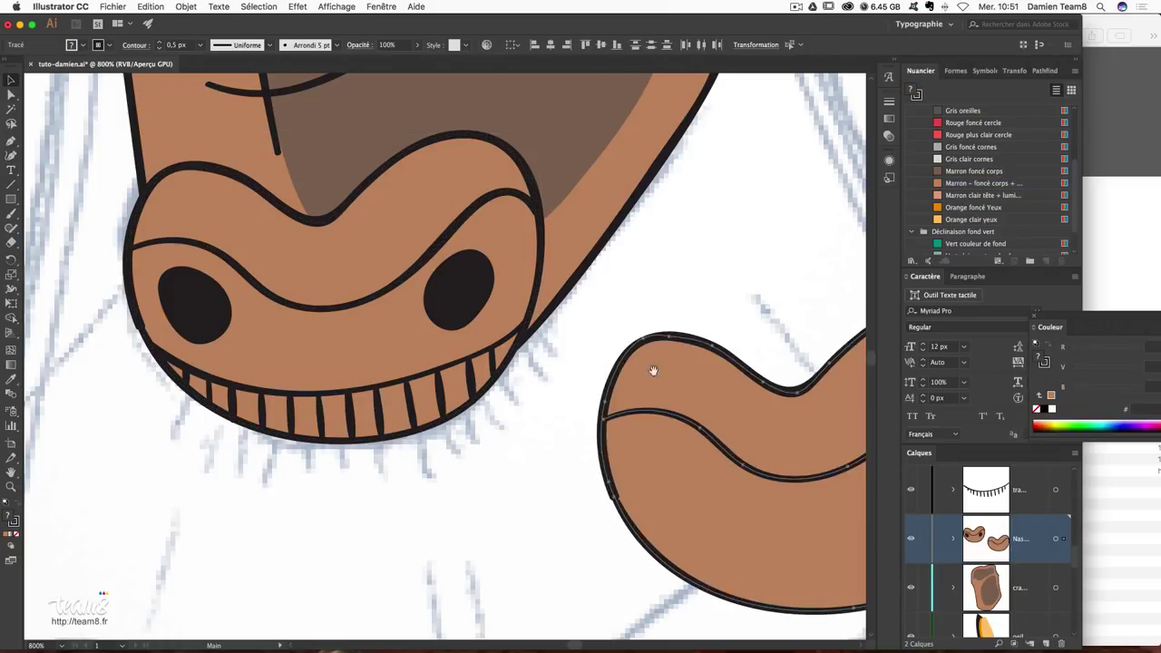
{"action": "scroll", "coordinate": [653, 376], "scroll_direction": "down", "scroll_amount": 4}
{"action": "scroll", "coordinate": [654, 376], "scroll_direction": "right", "scroll_amount": 6}
{"action": "left_click", "coordinate": [721, 122]}
{"action": "left_click", "coordinate": [327, 270]}
{"action": "left_click_drag", "start_coordinate": [284, 336], "coordinate": [273, 340]}
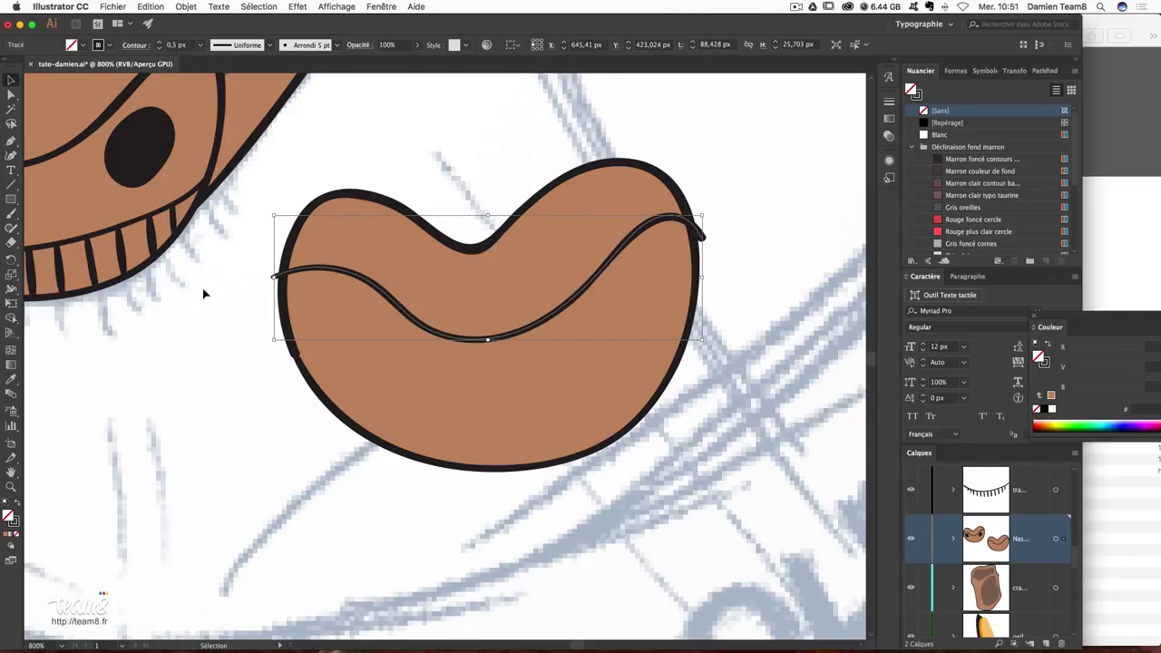
Brush a closed loop from the inner curve and fill it black.
{"action": "left_click", "coordinate": [11, 214]}
{"action": "key", "text": "ctrl+shift+a"}
{"action": "left_click", "coordinate": [284, 270], "text": "ctrl"}
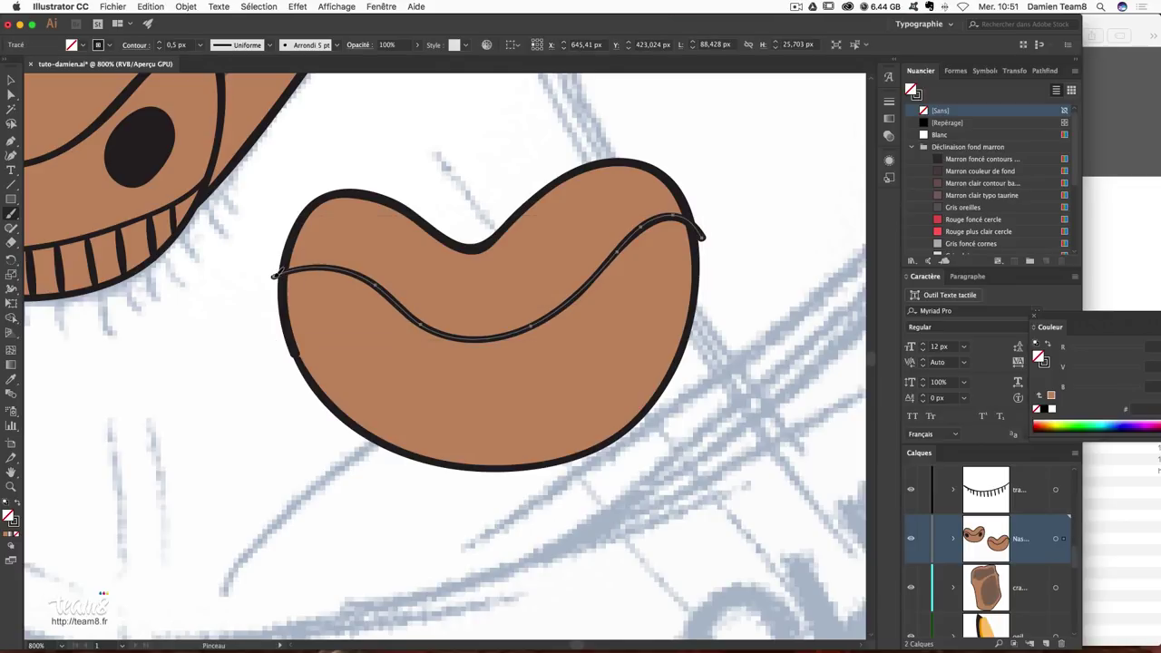
{"action": "mouse_move", "coordinate": [270, 277]}
{"action": "left_mouse_down"}
{"action": "mouse_move", "coordinate": [734, 349]}
{"action": "mouse_move", "coordinate": [719, 272]}
{"action": "left_mouse_up"}
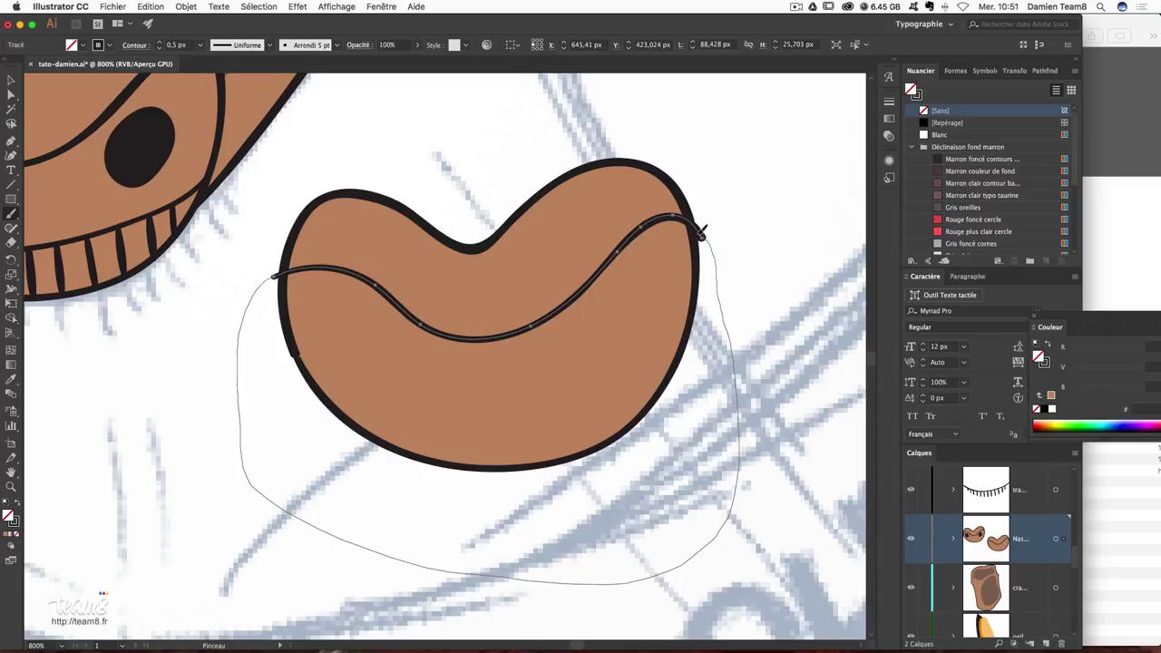
{"action": "left_click_drag", "start_coordinate": [679, 211], "coordinate": [682, 216]}
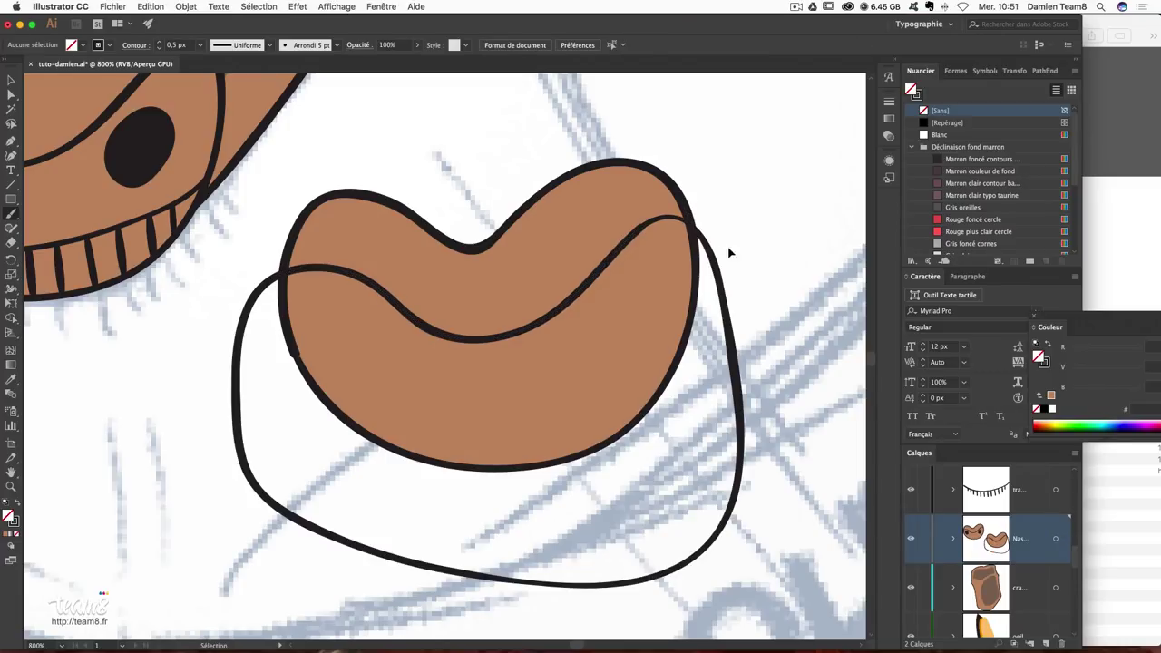
{"action": "left_click", "coordinate": [18, 506]}
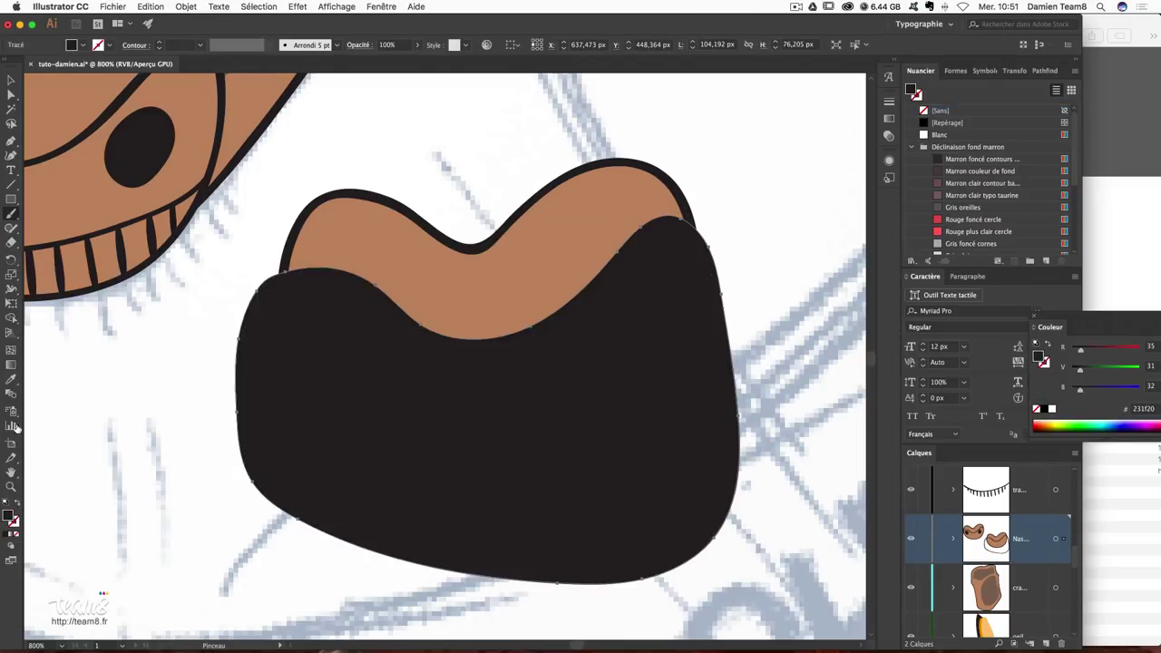
{"action": "left_click", "coordinate": [11, 80]}
Set the brown wave shape's outline to None.
{"action": "left_click", "coordinate": [344, 148]}
{"action": "left_click", "coordinate": [565, 360]}
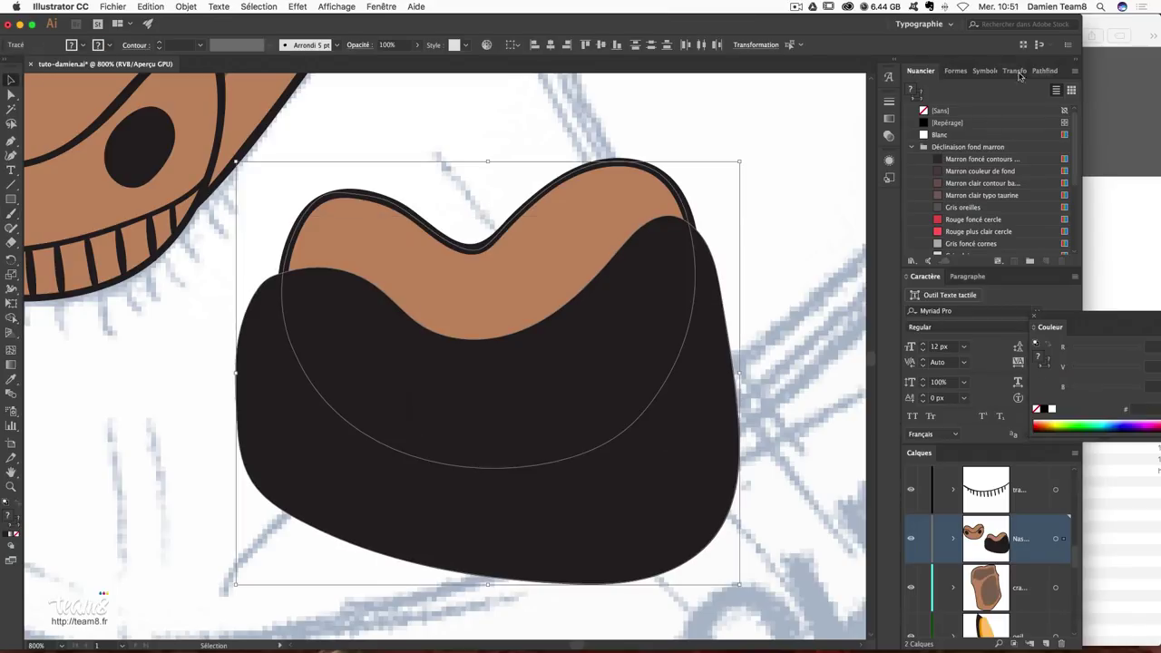
{"action": "left_click", "coordinate": [635, 131]}
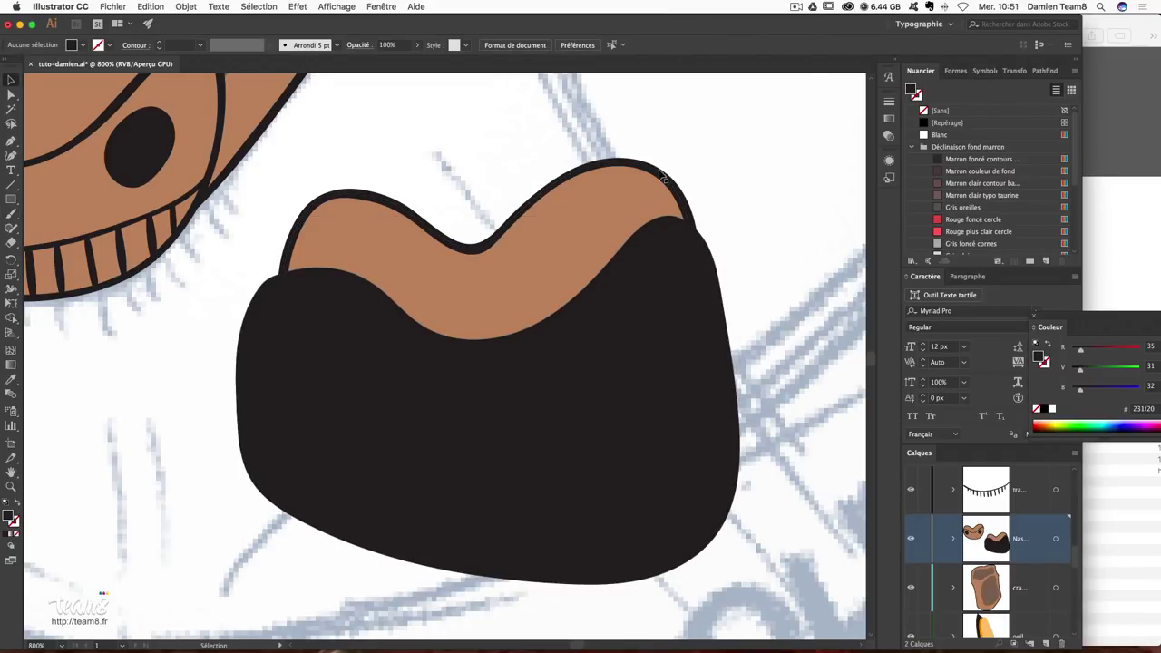
{"action": "left_click", "coordinate": [542, 208]}
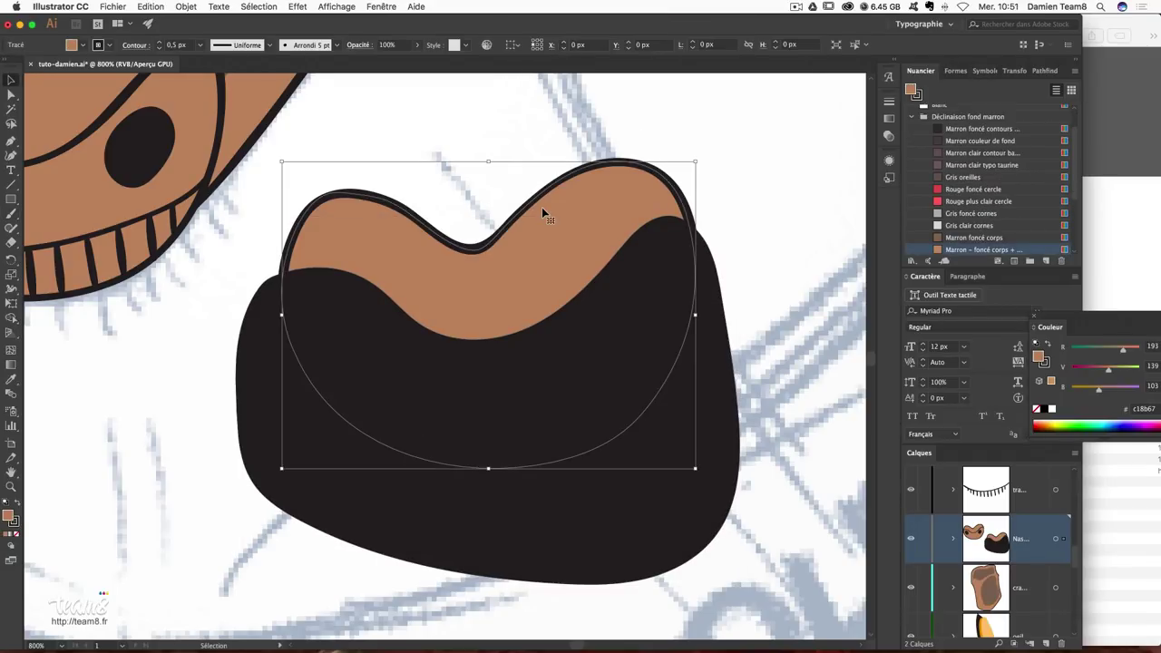
{"action": "left_click", "coordinate": [12, 524]}
{"action": "left_click", "coordinate": [15, 534]}
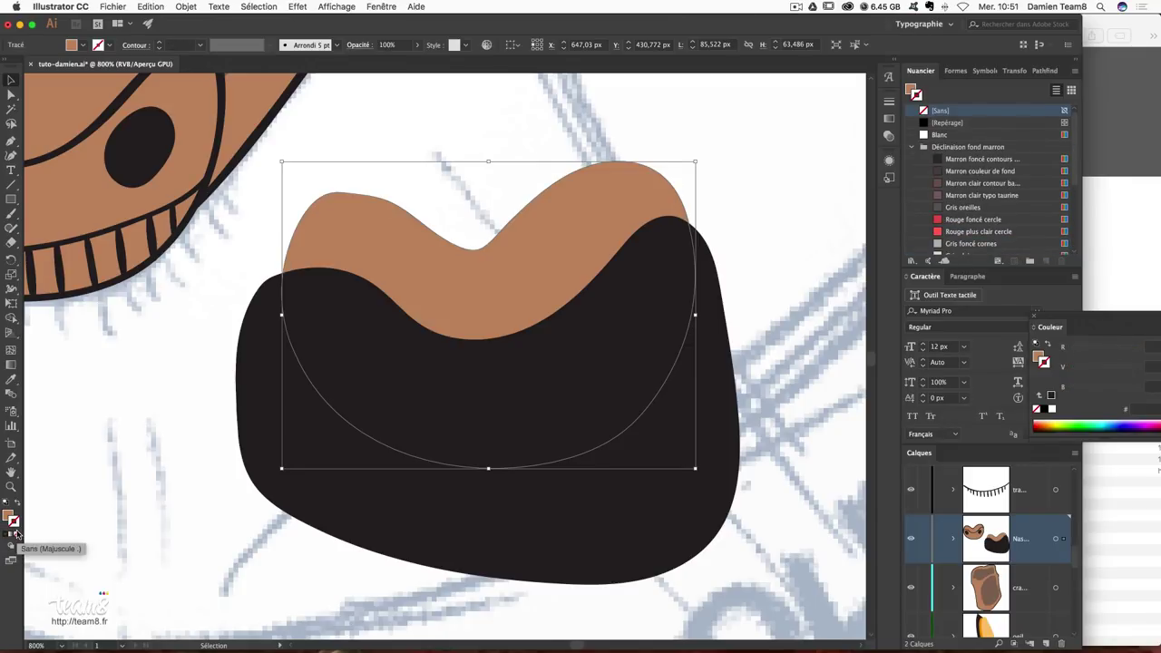
Subtract the black shape from the brown wave with Pathfinder Minus Front.
{"action": "left_click", "coordinate": [378, 106]}
{"action": "left_click_drag", "start_coordinate": [377, 107], "coordinate": [681, 453]}
{"action": "left_click", "coordinate": [1039, 72]}
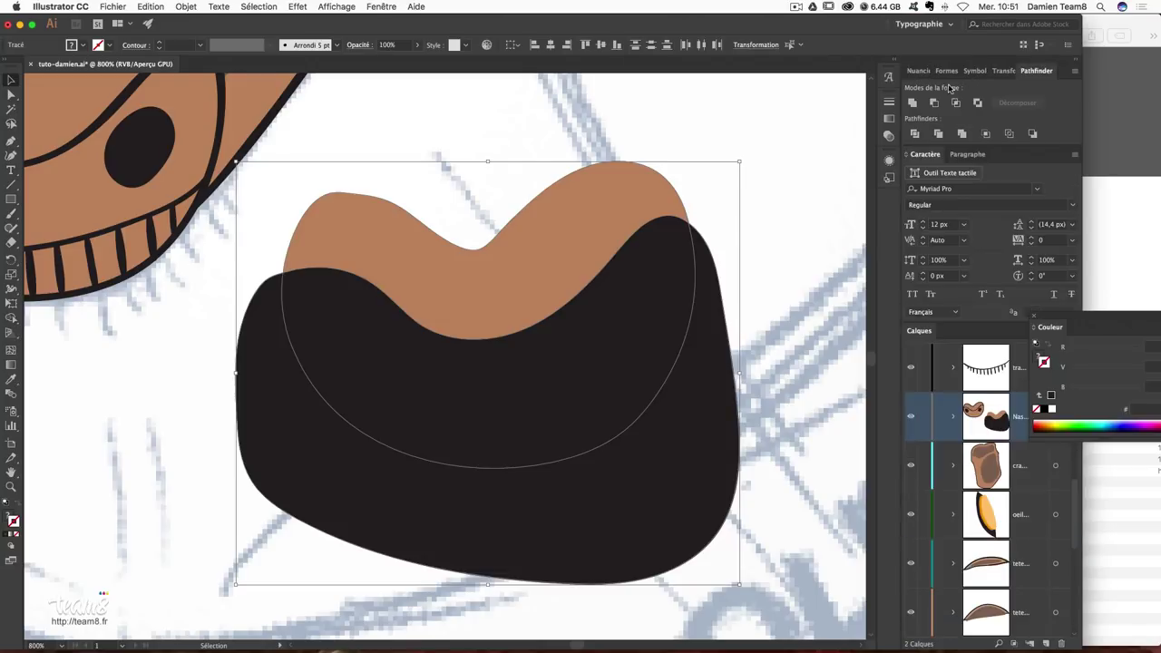
{"action": "left_click", "coordinate": [935, 105]}
{"action": "left_click", "coordinate": [921, 70]}
Move the wave onto the nose and fill it with the 'Marron clair tête' swatch.
{"action": "scroll", "coordinate": [735, 401], "scroll_direction": "left", "scroll_amount": 5}
{"action": "scroll", "coordinate": [735, 401], "scroll_direction": "up", "scroll_amount": 2}
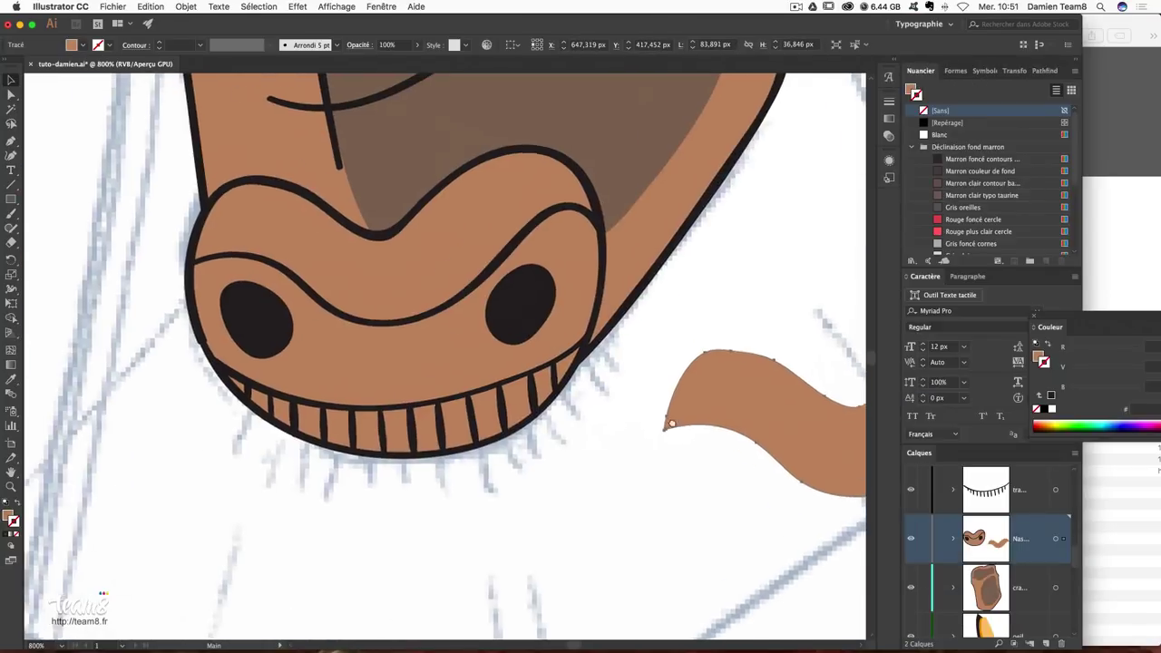
{"action": "left_click_drag", "start_coordinate": [302, 245], "coordinate": [303, 248]}
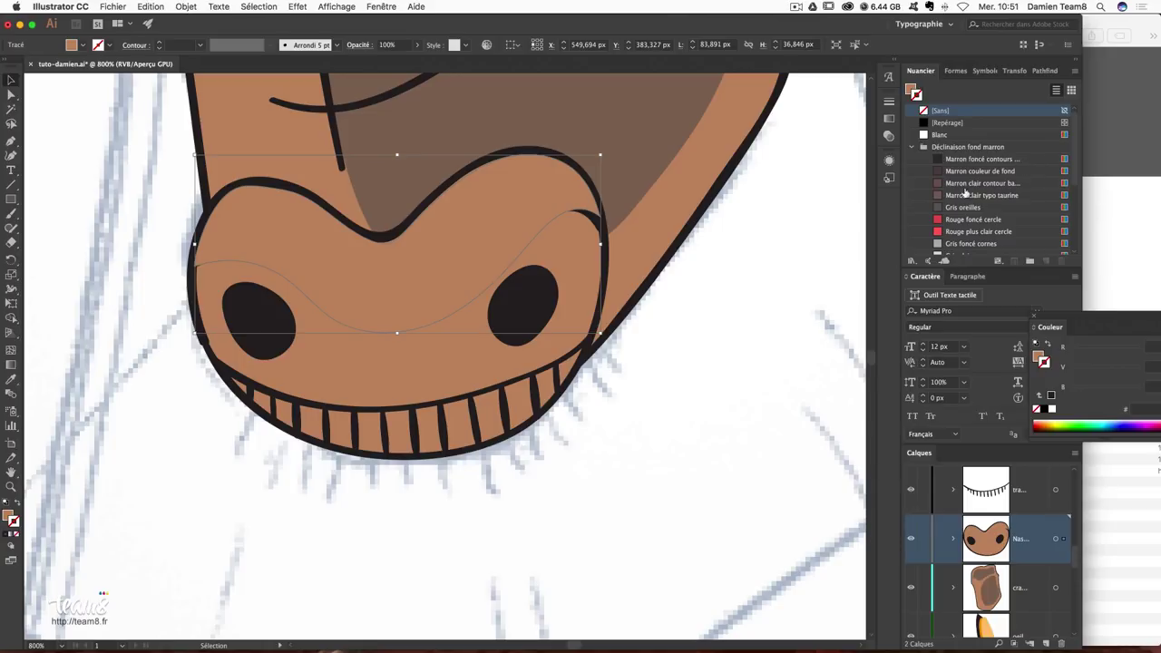
{"action": "scroll", "coordinate": [966, 193], "scroll_direction": "down", "scroll_amount": 3}
{"action": "left_click", "coordinate": [969, 234]}
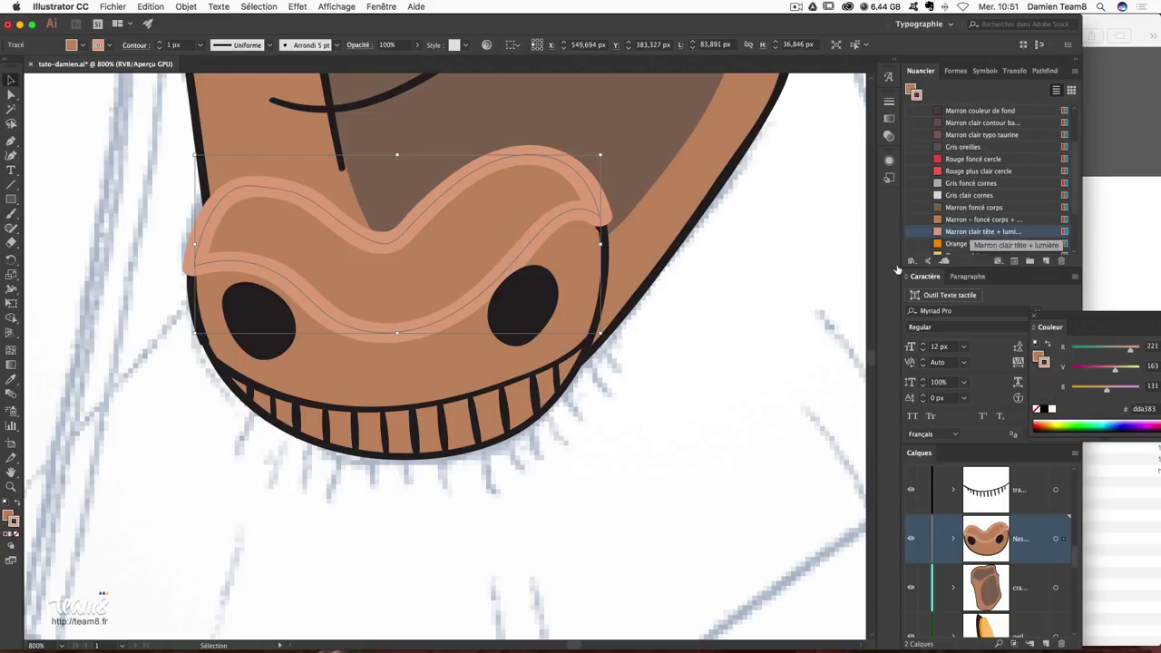
{"action": "key", "text": "ctrl+z"}
{"action": "key", "text": "x"}
{"action": "scroll", "coordinate": [977, 254], "scroll_direction": "down", "scroll_amount": 1}
{"action": "left_click", "coordinate": [977, 250]}
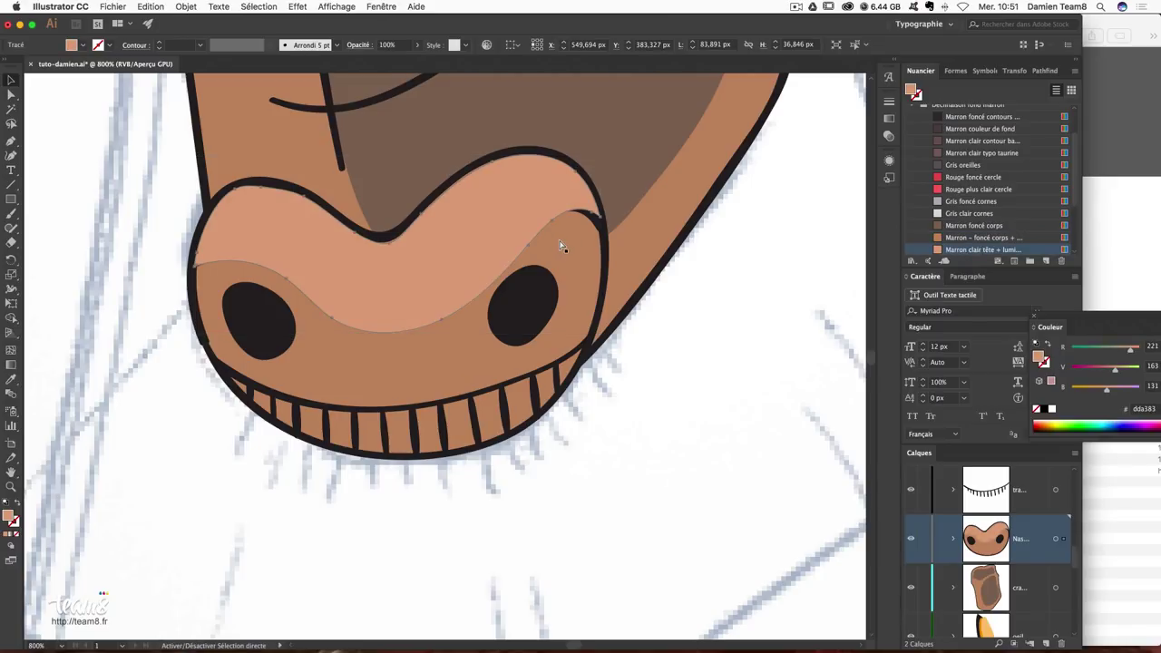
Reorder the peach highlight so it sits just above the face, under the outlines.
{"action": "key", "text": "ctrl+bracketleft"}
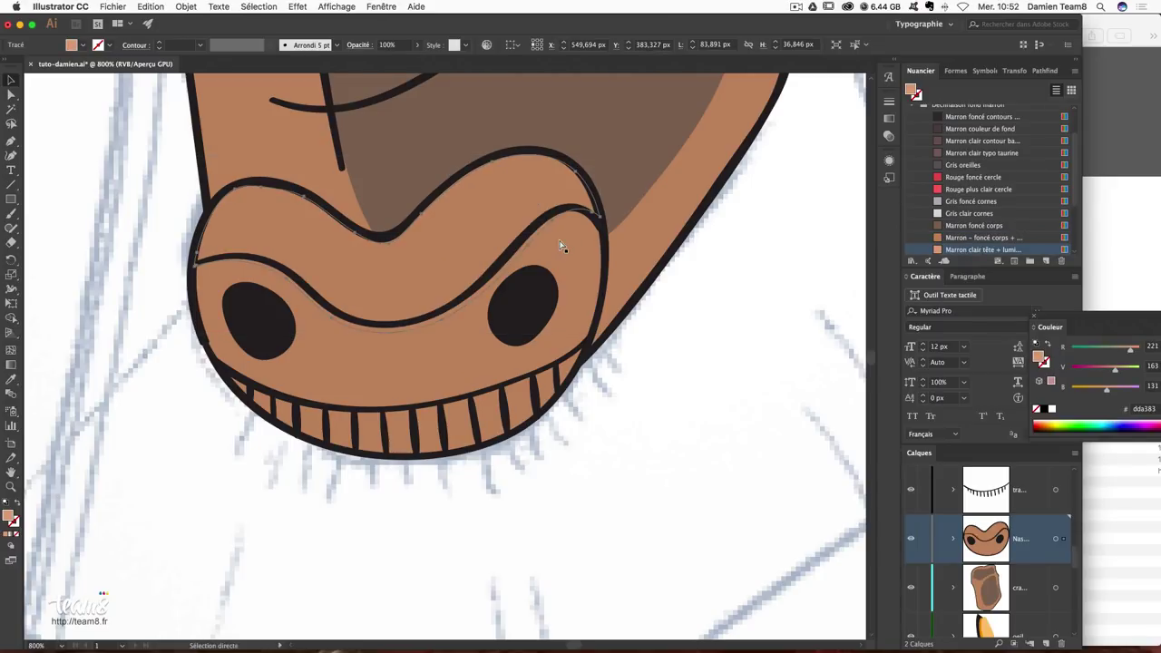
{"action": "key", "text": "ctrl+bracketleft"}
{"action": "key", "text": "v"}
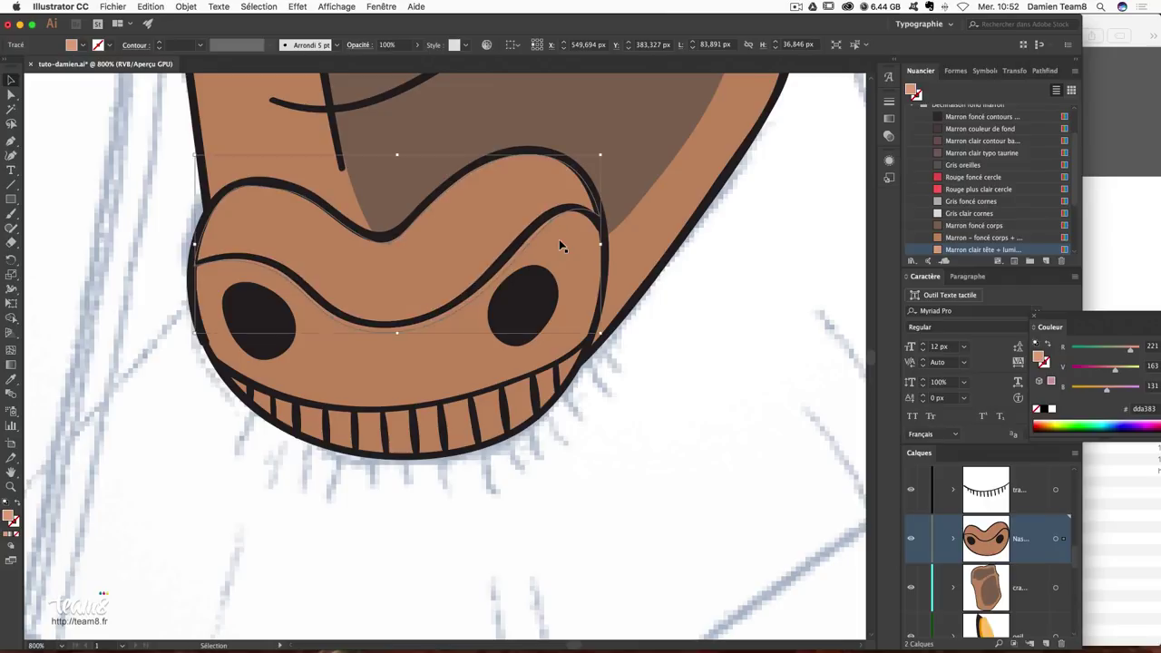
{"action": "key", "text": "a"}
{"action": "key", "text": "ctrl+bracketright"}
{"action": "key", "text": "v"}
{"action": "key", "text": "a"}
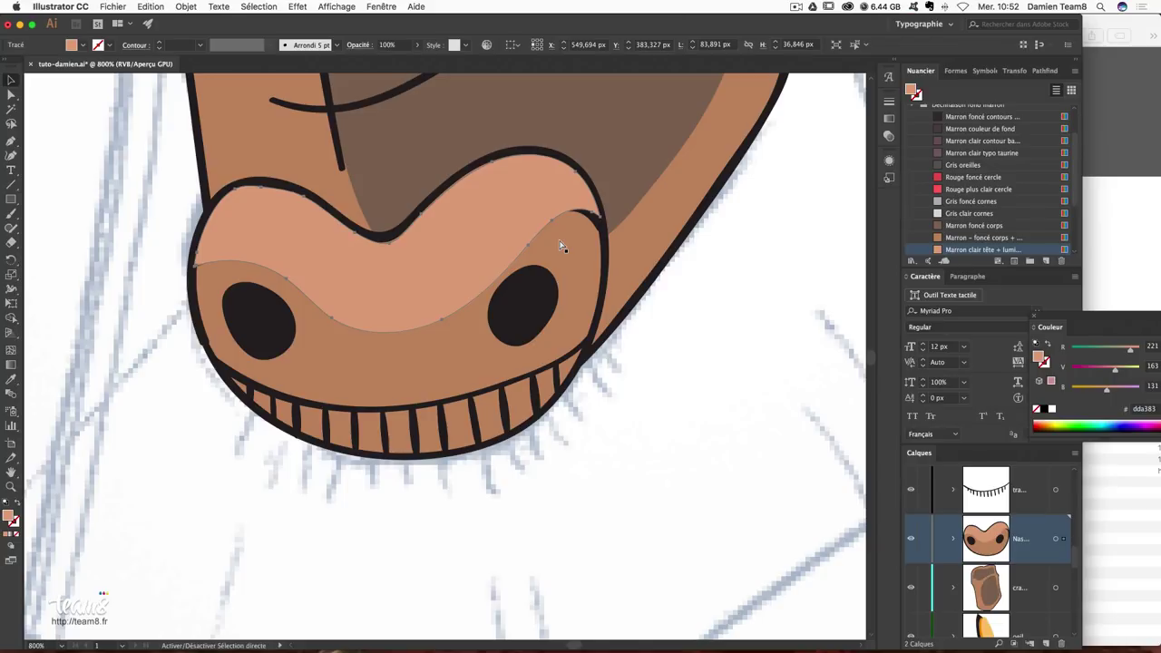
{"action": "key", "text": "ctrl+shift+bracketleft"}
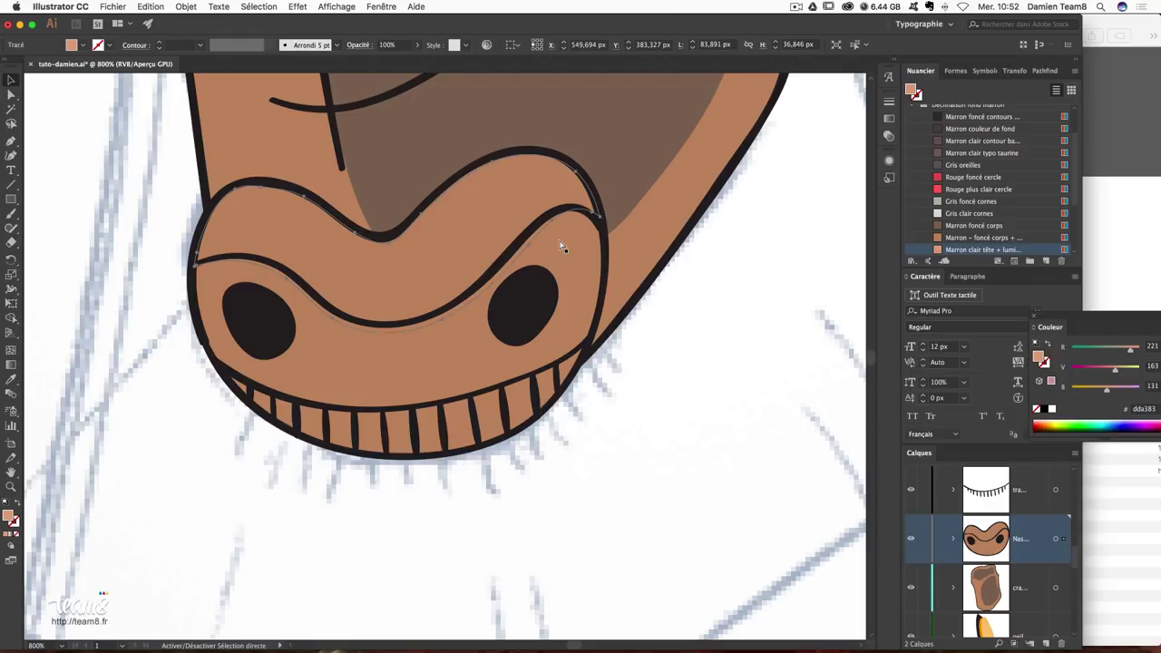
{"action": "key", "text": "ctrl+z"}
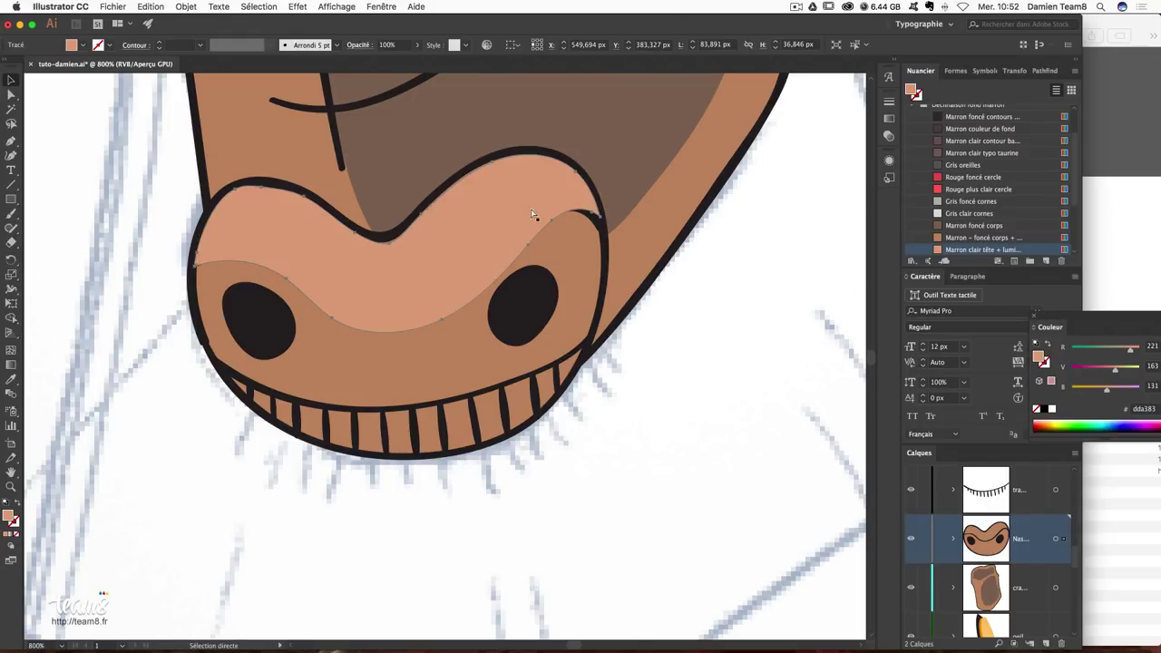
{"action": "key", "text": "v"}
{"action": "left_click", "coordinate": [186, 6]}
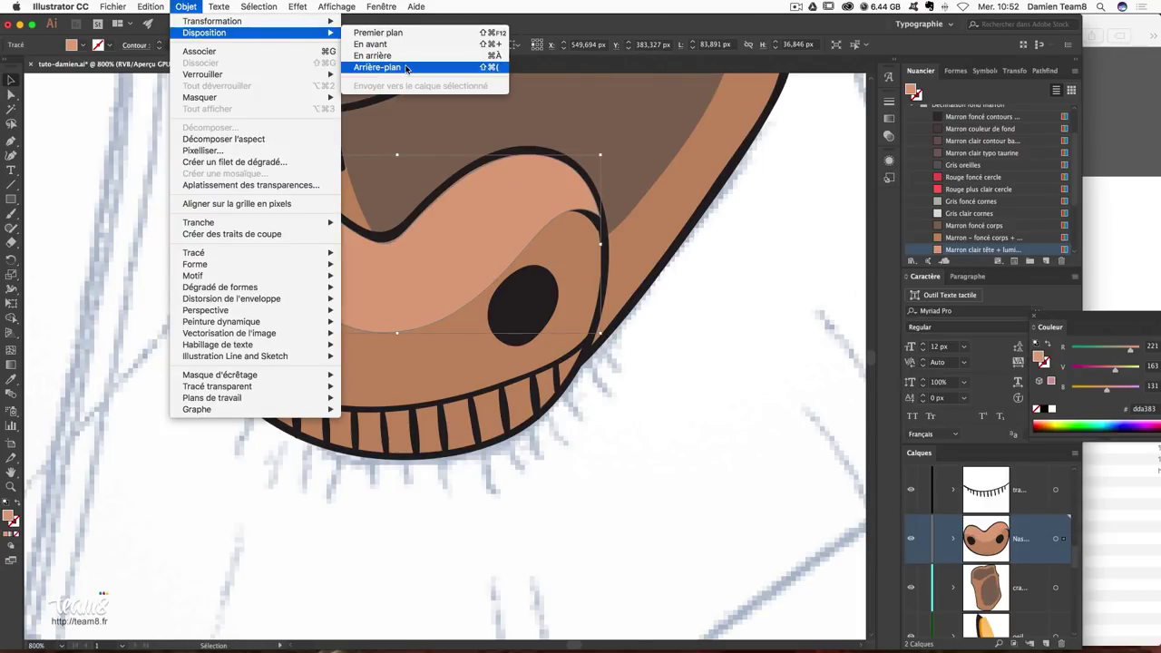
{"action": "left_click", "coordinate": [409, 69]}
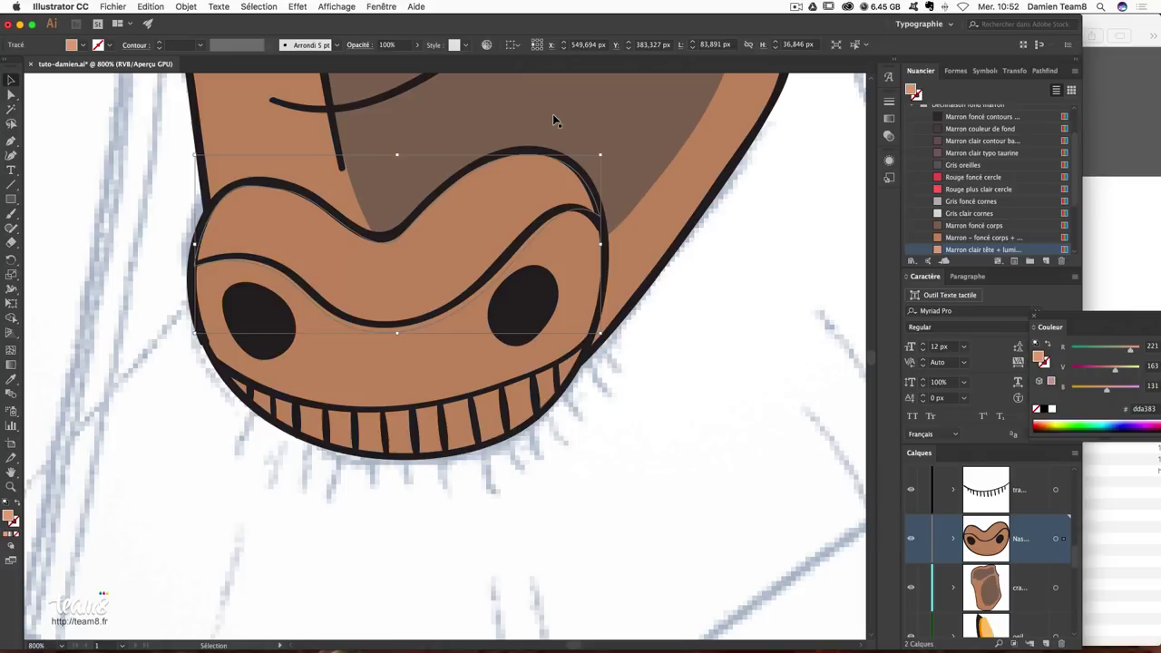
{"action": "key", "text": "ctrl+bracketright"}
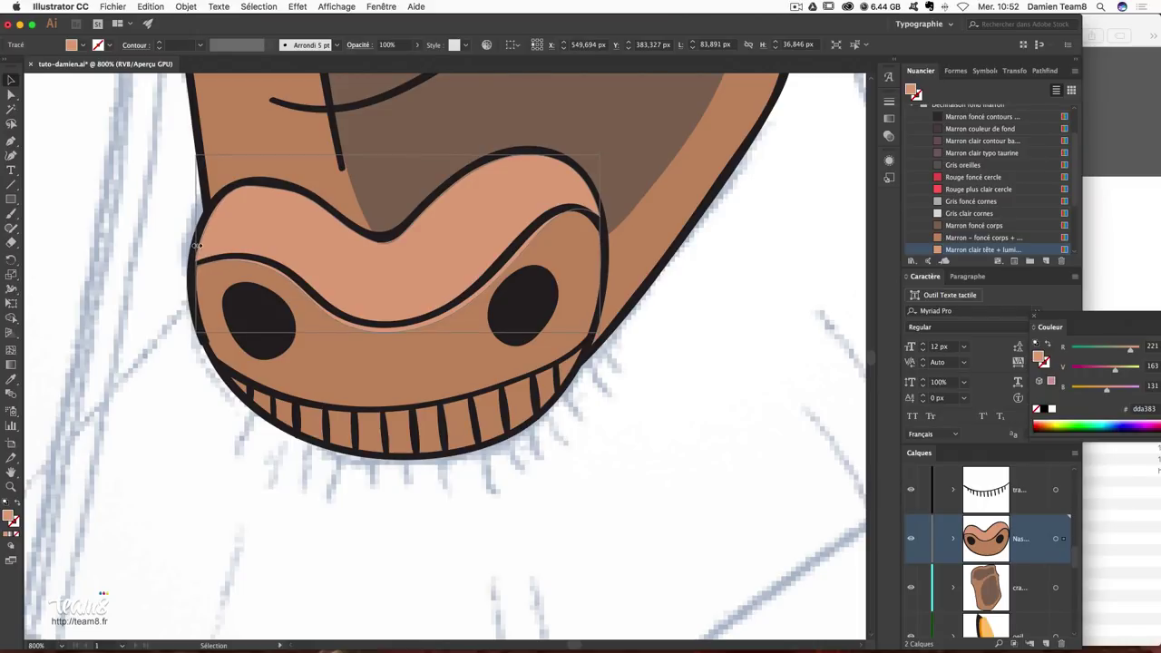
Adjust the highlight's bottom, left and right edges with Direct Selection to fit the nose.
{"action": "left_click", "coordinate": [151, 246]}
{"action": "left_click", "coordinate": [592, 204]}
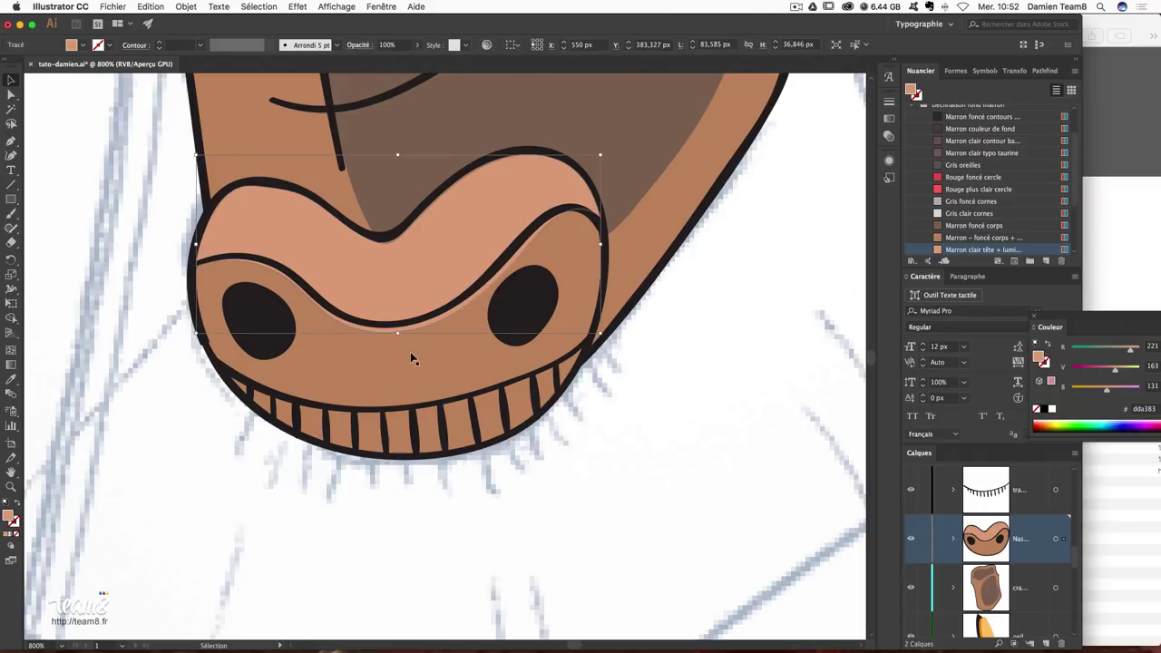
{"action": "left_click", "coordinate": [707, 305]}
{"action": "left_click", "coordinate": [587, 201]}
{"action": "left_click", "coordinate": [602, 228]}
{"action": "left_click_drag", "start_coordinate": [603, 336], "coordinate": [605, 340]}
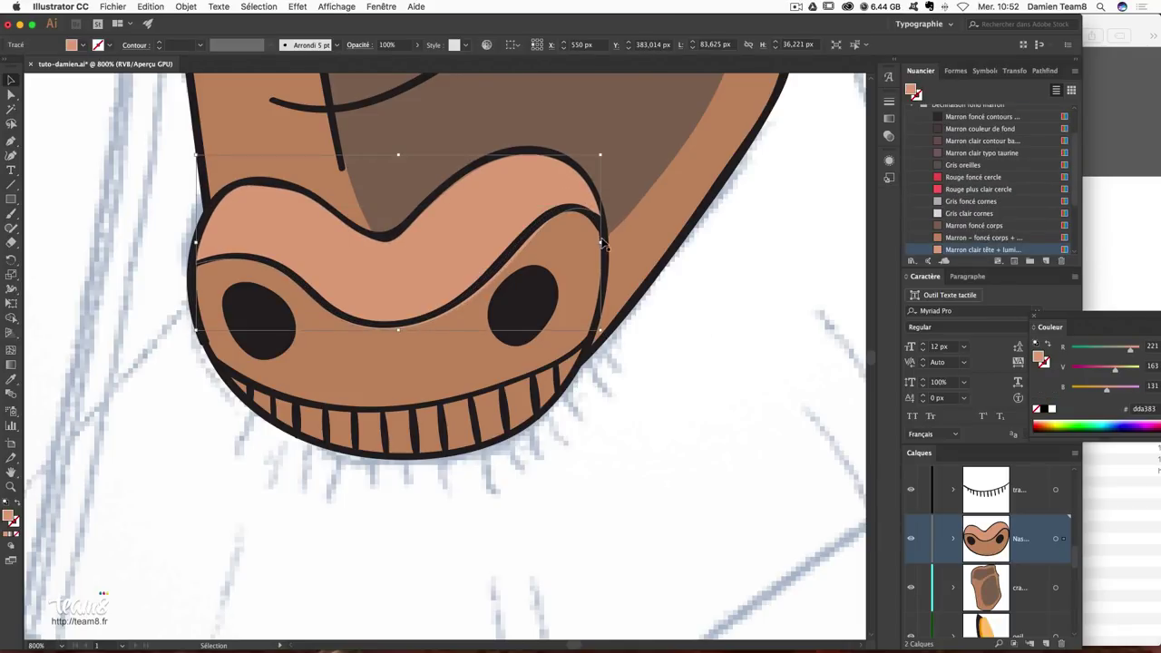
{"action": "left_click_drag", "start_coordinate": [195, 245], "coordinate": [196, 245]}
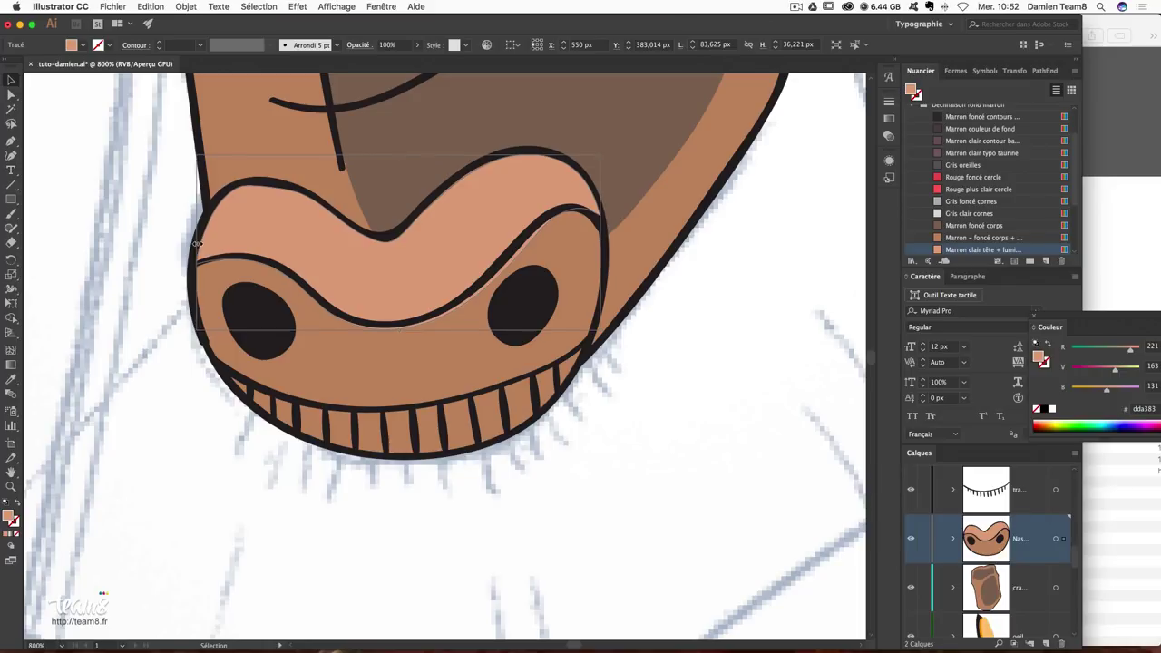
{"action": "left_click", "coordinate": [578, 341]}
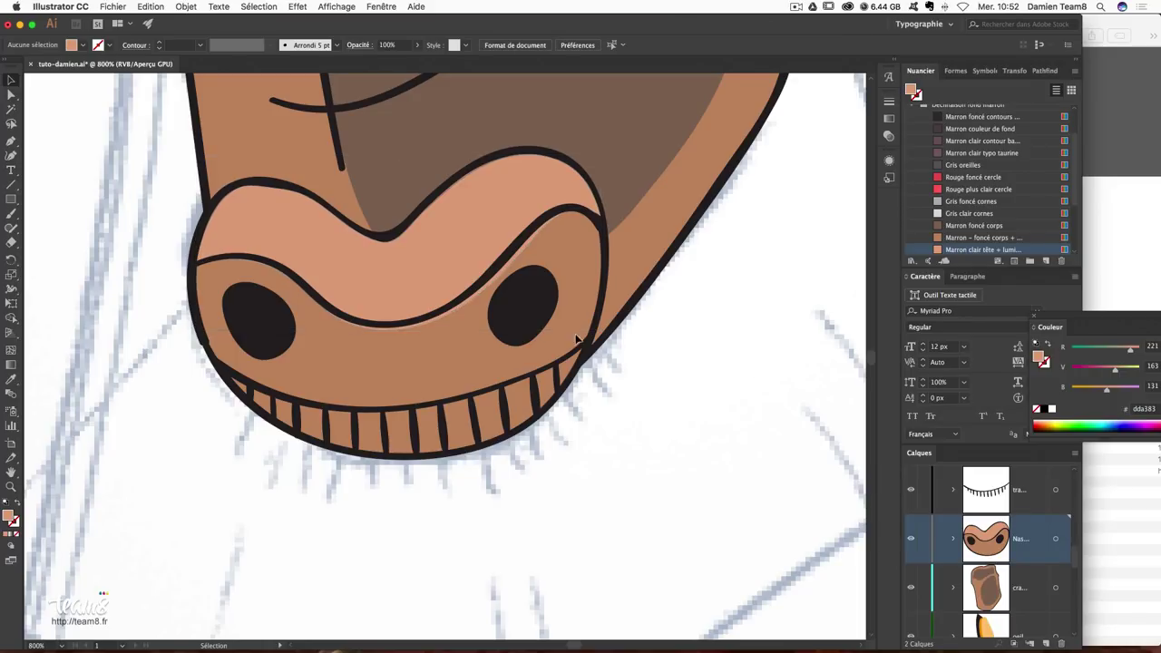
{"action": "left_click", "coordinate": [458, 306]}
{"action": "left_click", "coordinate": [512, 191]}
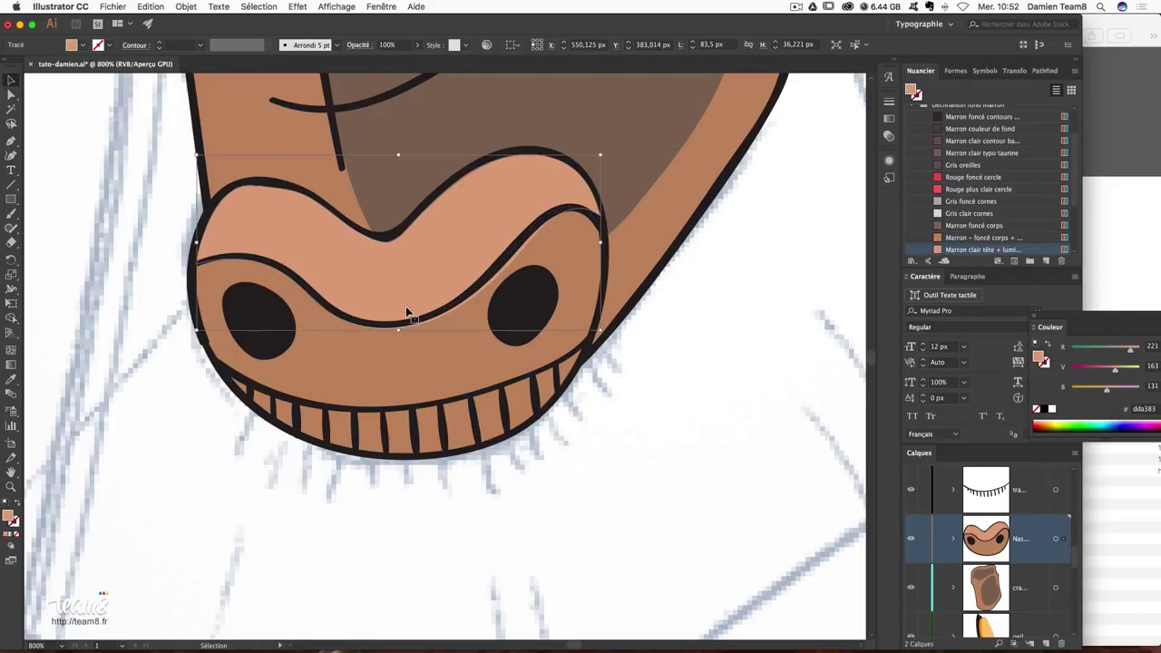
{"action": "left_click_drag", "start_coordinate": [399, 331], "coordinate": [399, 325]}
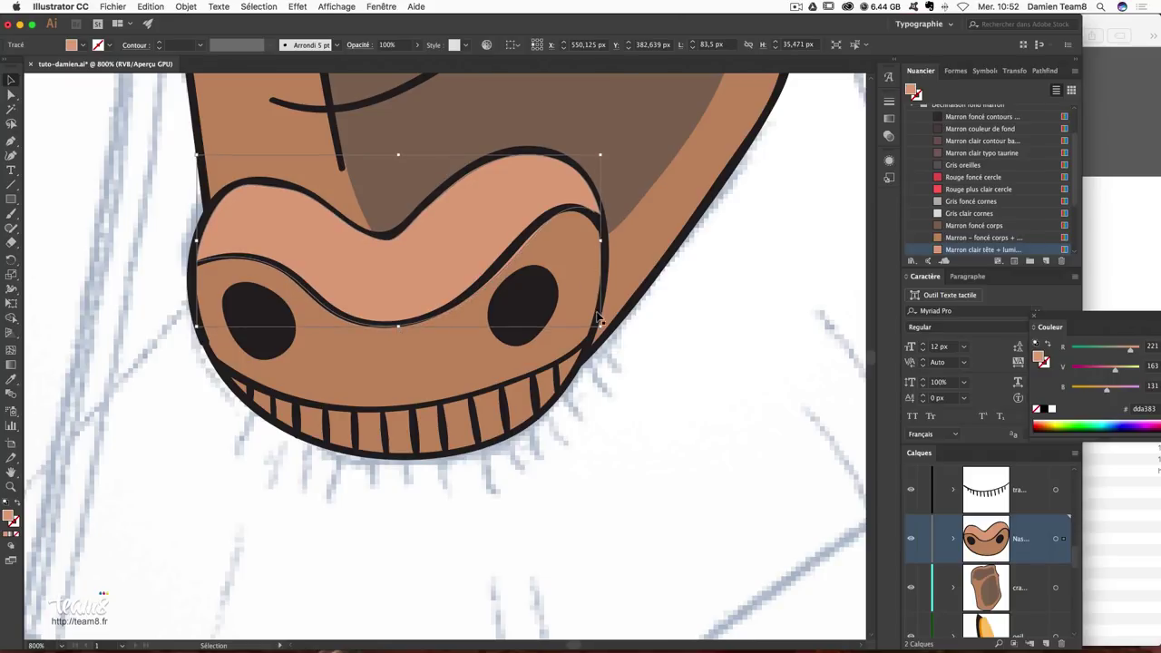
{"action": "left_click_drag", "start_coordinate": [600, 328], "coordinate": [606, 329]}
Inspect the nose paths, then zoom out and back in on the bull's head.
{"action": "left_click", "coordinate": [695, 277]}
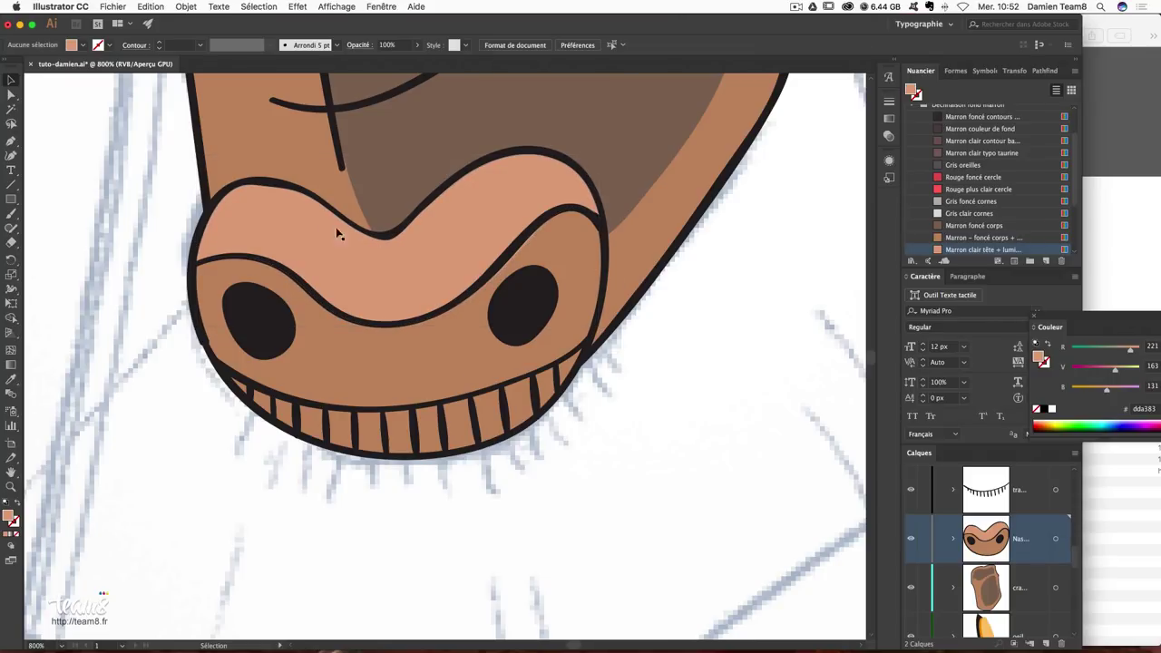
{"action": "left_click", "coordinate": [305, 214]}
{"action": "left_click", "coordinate": [756, 256]}
{"action": "left_click", "coordinate": [326, 204]}
{"action": "left_click", "coordinate": [774, 296]}
{"action": "key", "text": "ctrl+minus"}
{"action": "key", "text": "ctrl+minus"}
{"action": "key", "text": "ctrl+minus"}
{"action": "key", "text": "ctrl+minus"}
{"action": "key", "text": "ctrl+minus"}
{"action": "key", "text": "ctrl+minus"}
{"action": "key", "text": "ctrl+minus"}
{"action": "key", "text": "ctrl+plus"}
{"action": "key", "text": "ctrl+plus"}
{"action": "key", "text": "ctrl+plus"}
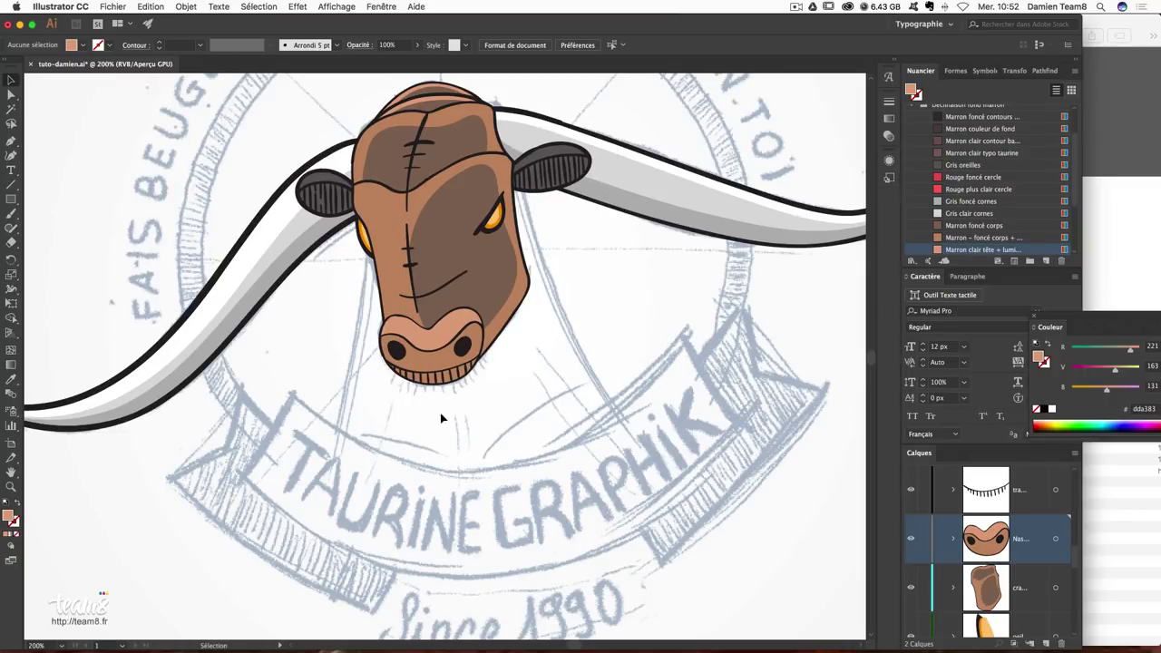
Paint a short peach brush stroke above the banner.
{"action": "scroll", "coordinate": [456, 418], "scroll_direction": "up", "scroll_amount": 3}
{"action": "scroll", "coordinate": [457, 418], "scroll_direction": "up", "scroll_amount": 2}
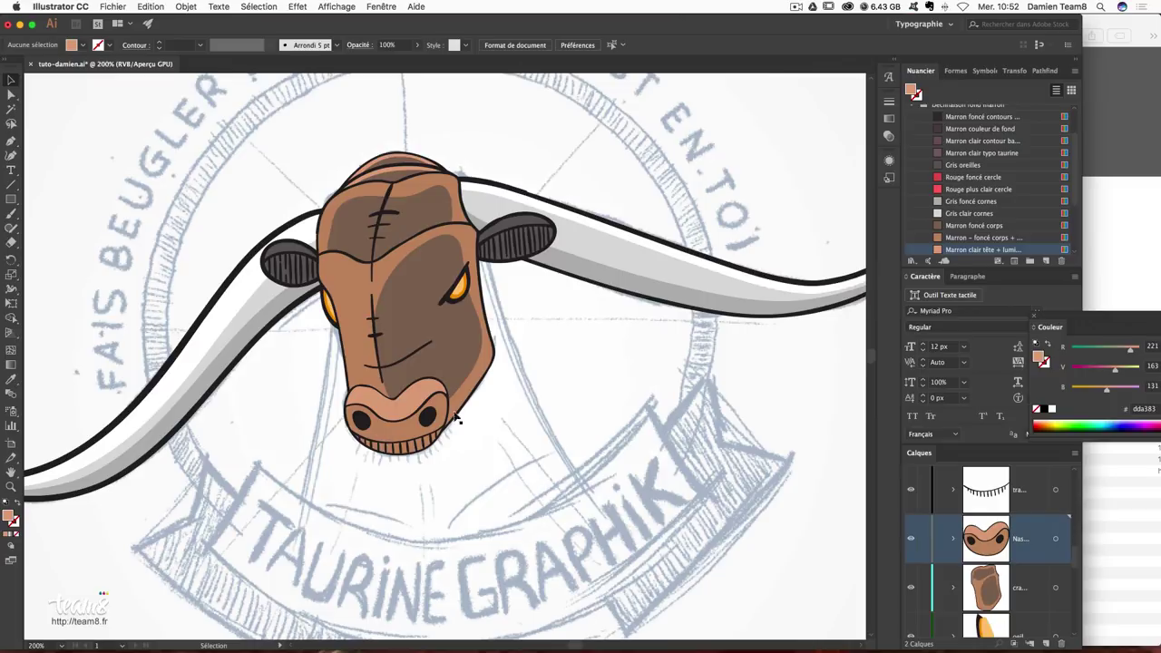
{"action": "scroll", "coordinate": [635, 277], "scroll_direction": "down", "scroll_amount": 3}
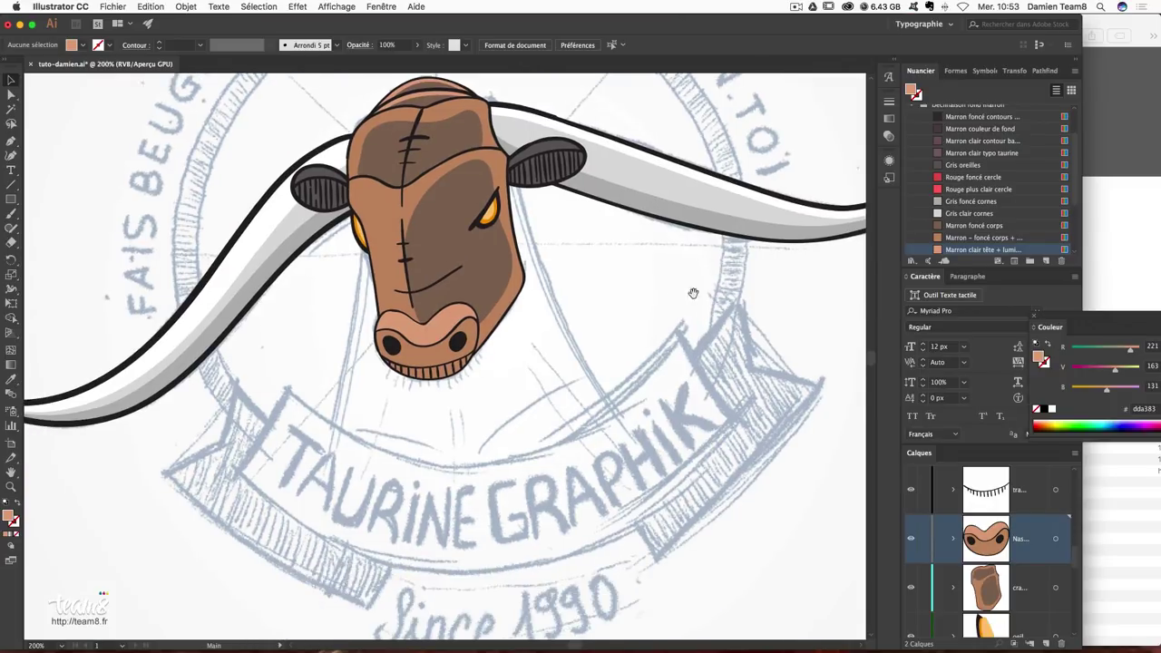
{"action": "scroll", "coordinate": [1007, 510], "scroll_direction": "up", "scroll_amount": 10}
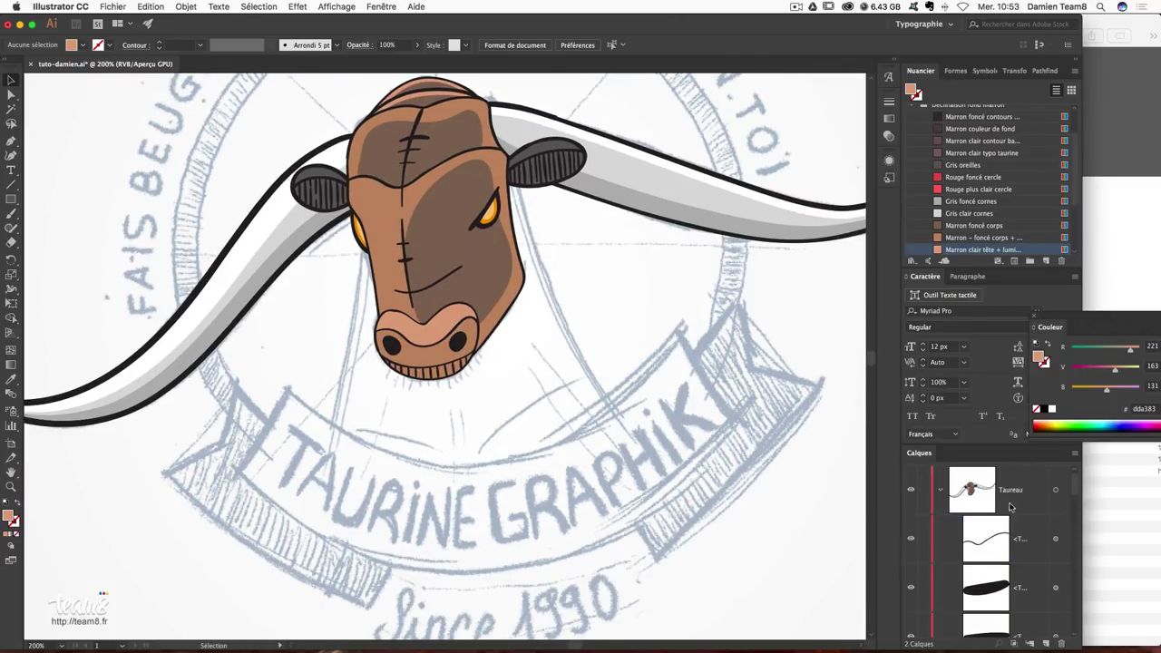
{"action": "key", "text": "b"}
{"action": "key", "text": "space"}
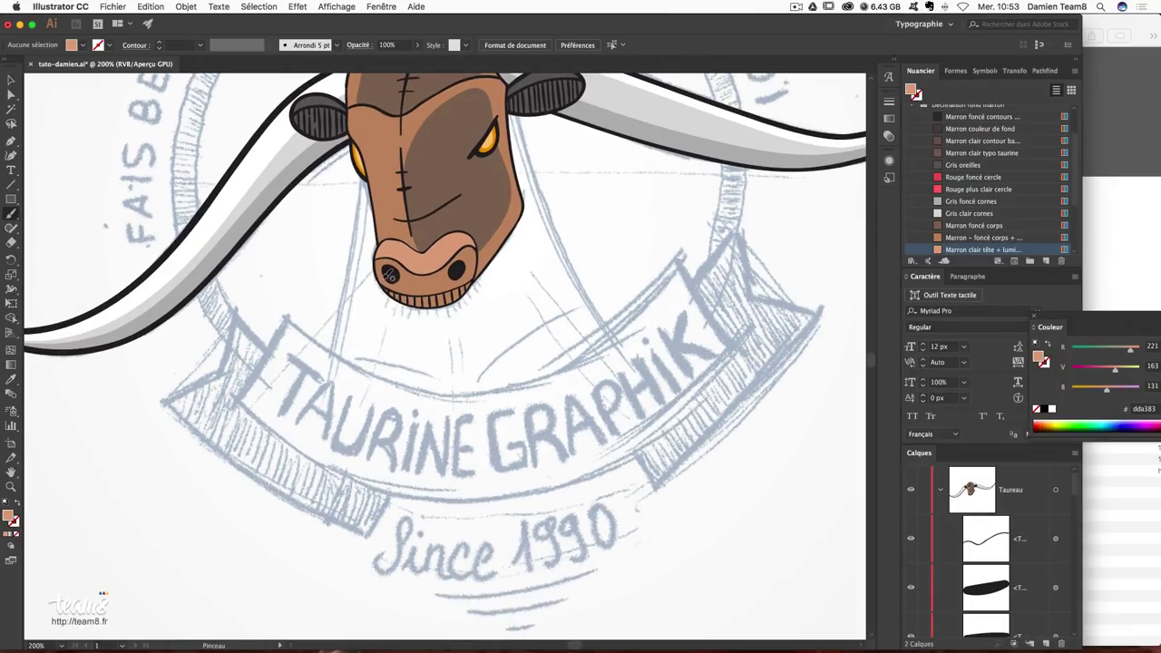
{"action": "left_click_drag", "start_coordinate": [325, 310], "coordinate": [337, 363]}
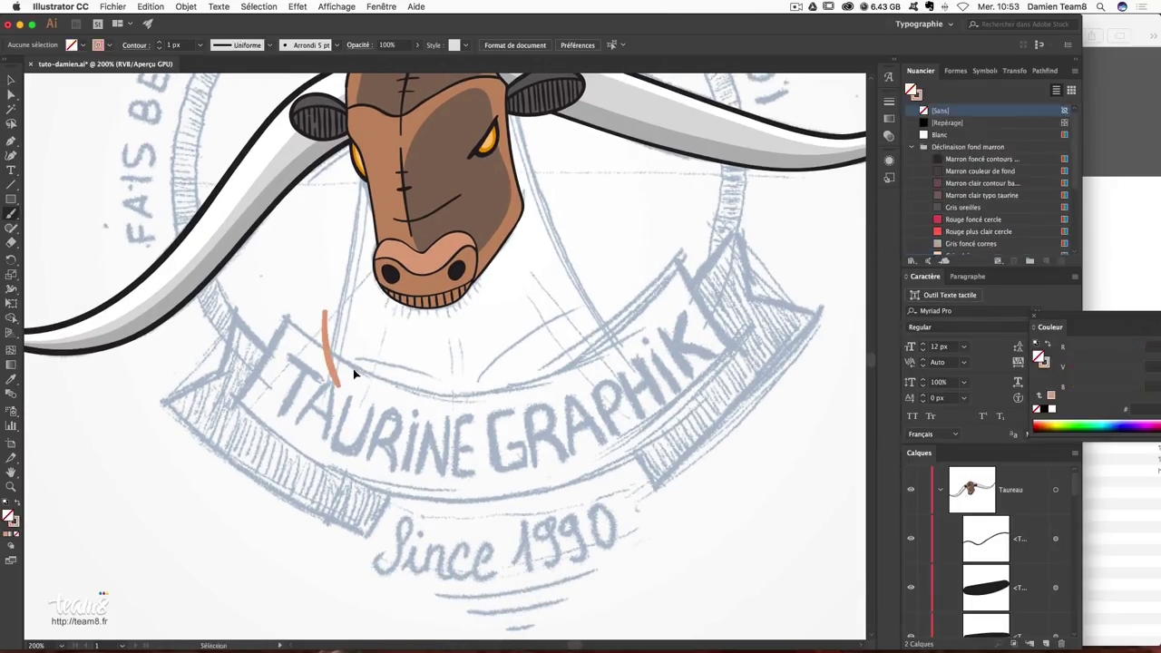
Set the fill colour to black (000000), select the Taureau layer and centre the bull head.
{"action": "double_click", "coordinate": [10, 519]}
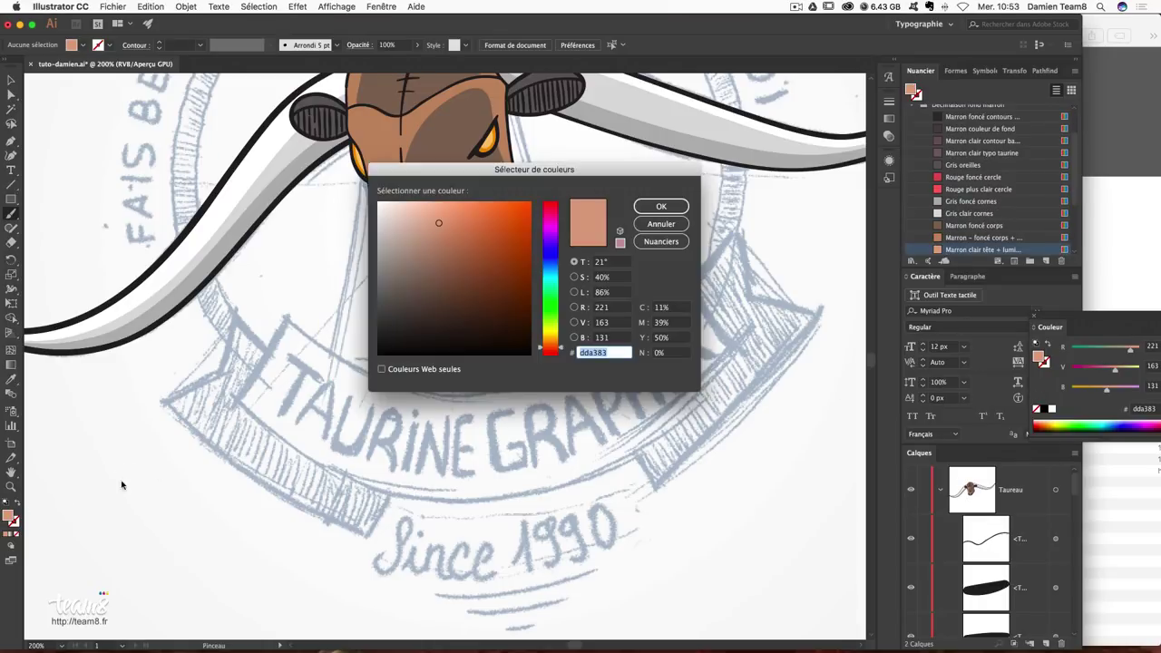
{"action": "left_click_drag", "start_coordinate": [465, 339], "coordinate": [438, 225]}
{"action": "left_click_drag", "start_coordinate": [445, 333], "coordinate": [438, 226]}
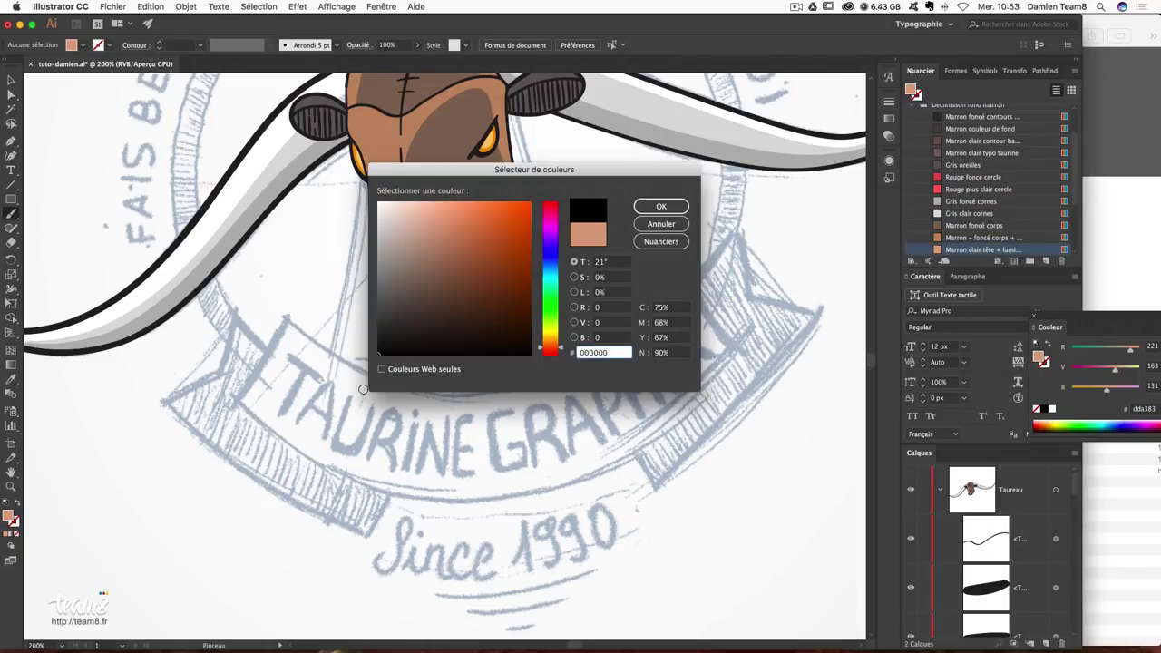
{"action": "left_click_drag", "start_coordinate": [380, 352], "coordinate": [372, 357]}
{"action": "left_click", "coordinate": [656, 206]}
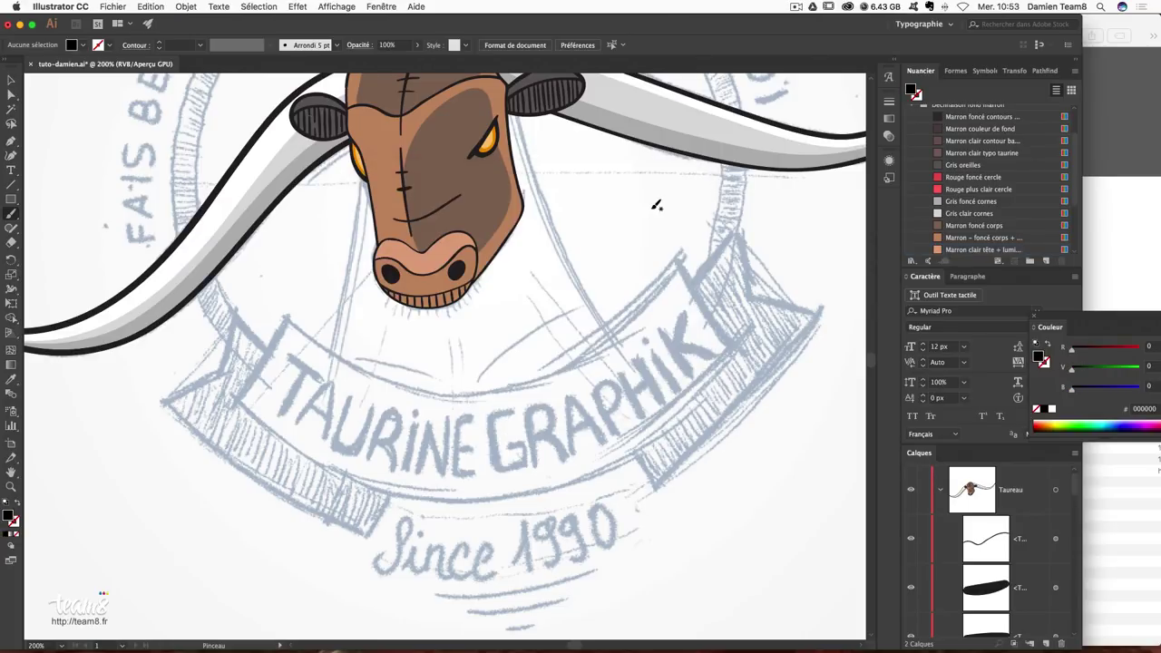
{"action": "left_click", "coordinate": [1021, 496]}
{"action": "left_click_drag", "start_coordinate": [612, 382], "coordinate": [548, 510]}
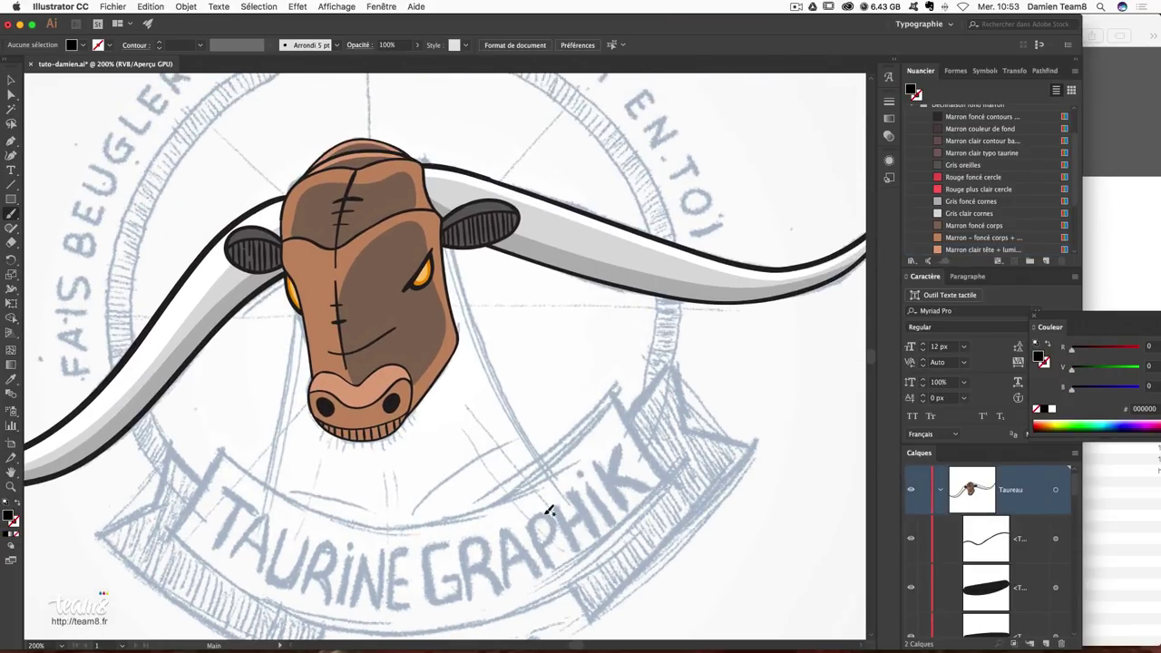
Paint the bell-shaped neck outline below the head and redraw its right side.
{"action": "mouse_move", "coordinate": [308, 227]}
{"action": "left_mouse_down"}
{"action": "mouse_move", "coordinate": [266, 546]}
{"action": "mouse_move", "coordinate": [336, 575]}
{"action": "mouse_move", "coordinate": [485, 573]}
{"action": "mouse_move", "coordinate": [595, 528]}
{"action": "mouse_move", "coordinate": [474, 325]}
{"action": "mouse_move", "coordinate": [434, 191]}
{"action": "mouse_move", "coordinate": [331, 192]}
{"action": "mouse_move", "coordinate": [304, 263]}
{"action": "left_mouse_up"}
{"action": "key", "text": "v"}
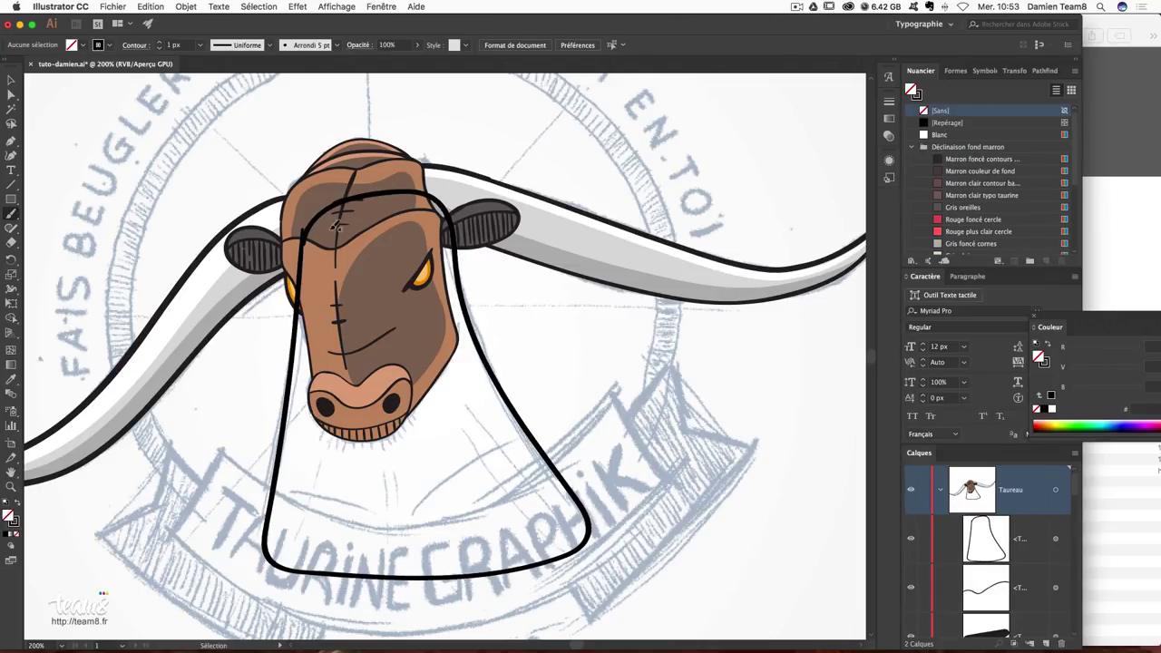
{"action": "left_click", "coordinate": [442, 209]}
{"action": "key", "text": "b"}
{"action": "left_click_drag", "start_coordinate": [498, 369], "coordinate": [594, 544]}
{"action": "key", "text": "v"}
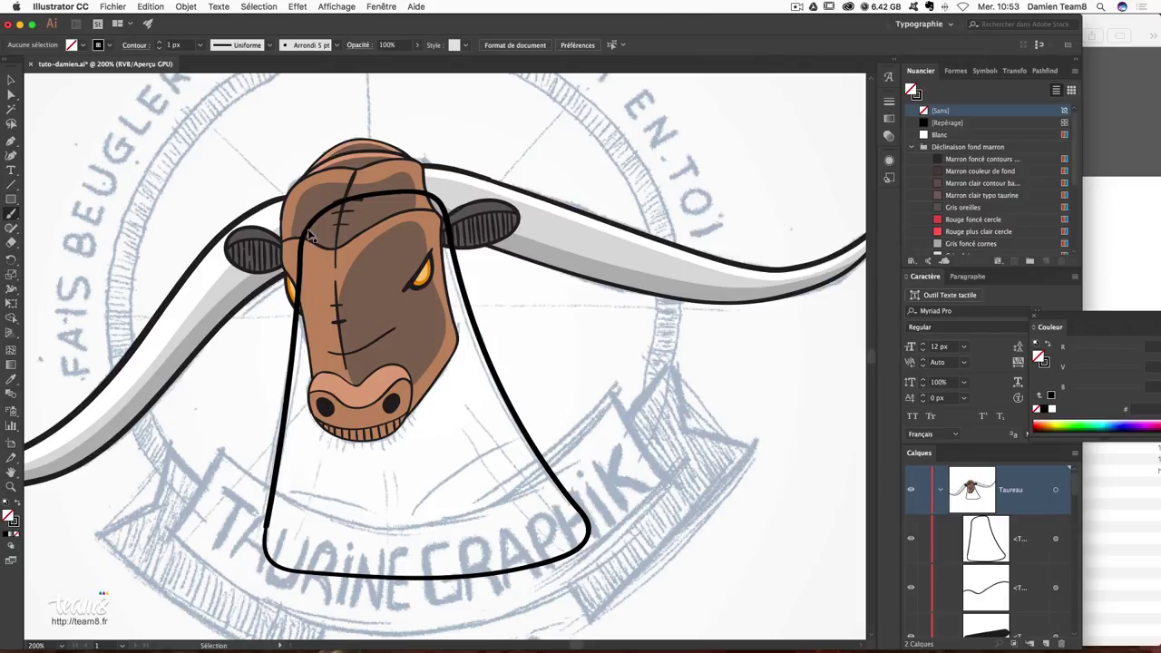
{"action": "left_click", "coordinate": [310, 235]}
{"action": "key", "text": "b"}
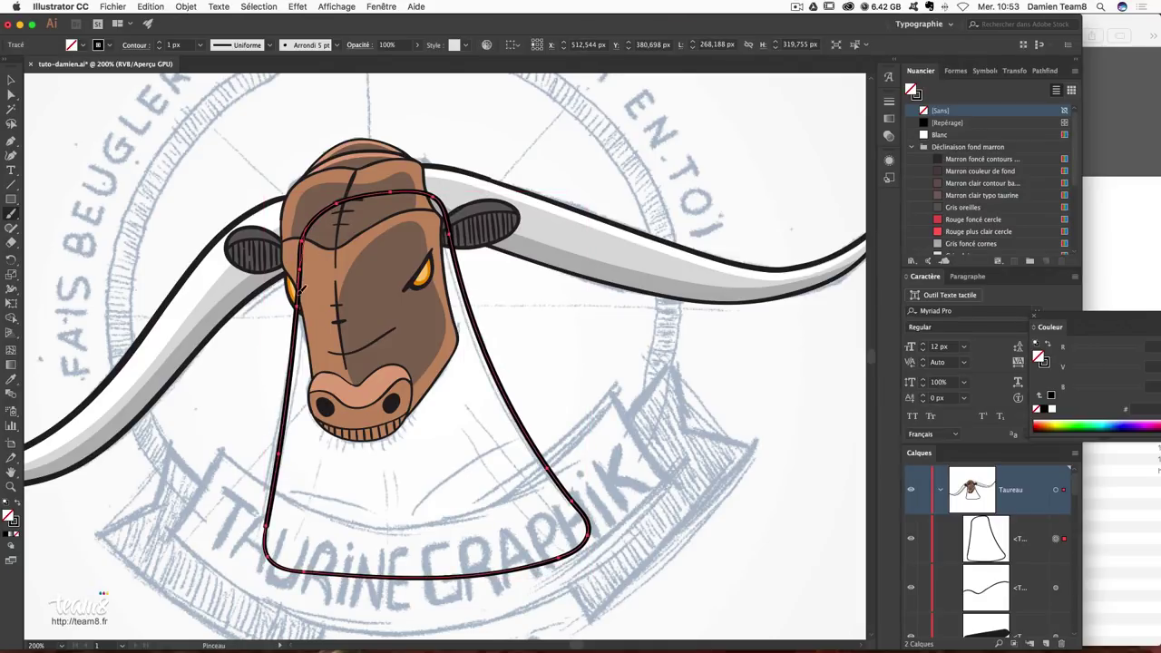
Repaint the neck outline's left edge several times until it is smooth.
{"action": "left_click_drag", "start_coordinate": [302, 362], "coordinate": [277, 495]}
{"action": "left_click_drag", "start_coordinate": [304, 328], "coordinate": [275, 504]}
{"action": "key", "text": "v"}
{"action": "key", "text": "b"}
{"action": "left_click_drag", "start_coordinate": [306, 276], "coordinate": [264, 548]}
{"action": "key", "text": "v"}
{"action": "left_click", "coordinate": [325, 219]}
{"action": "key", "text": "b"}
{"action": "left_click_drag", "start_coordinate": [297, 332], "coordinate": [268, 503]}
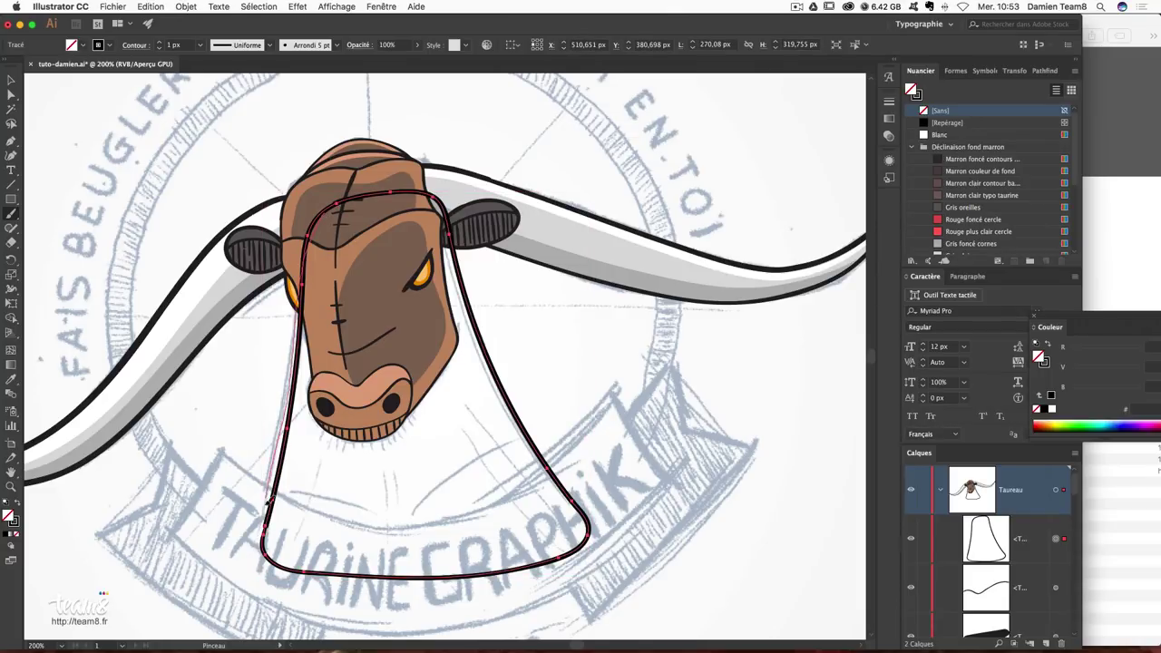
{"action": "left_click_drag", "start_coordinate": [288, 569], "coordinate": [296, 578]}
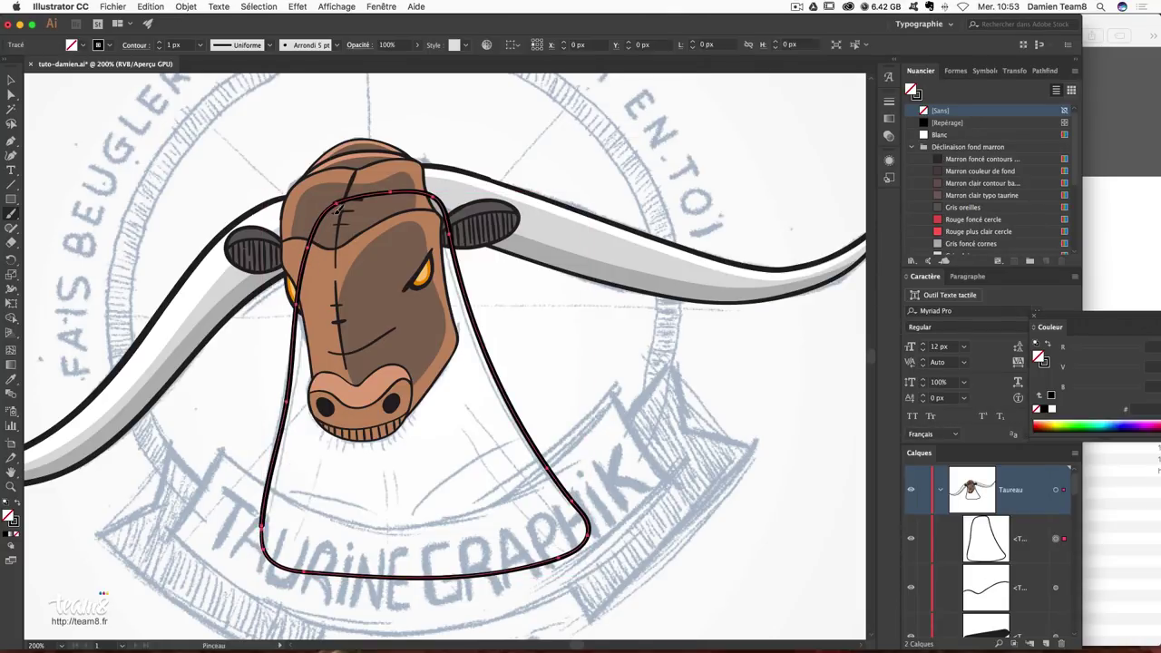
{"action": "left_click_drag", "start_coordinate": [324, 225], "coordinate": [250, 552]}
{"action": "mouse_move", "coordinate": [319, 220]}
{"action": "left_mouse_down"}
{"action": "mouse_move", "coordinate": [292, 391]}
{"action": "mouse_move", "coordinate": [246, 555]}
{"action": "left_mouse_up"}
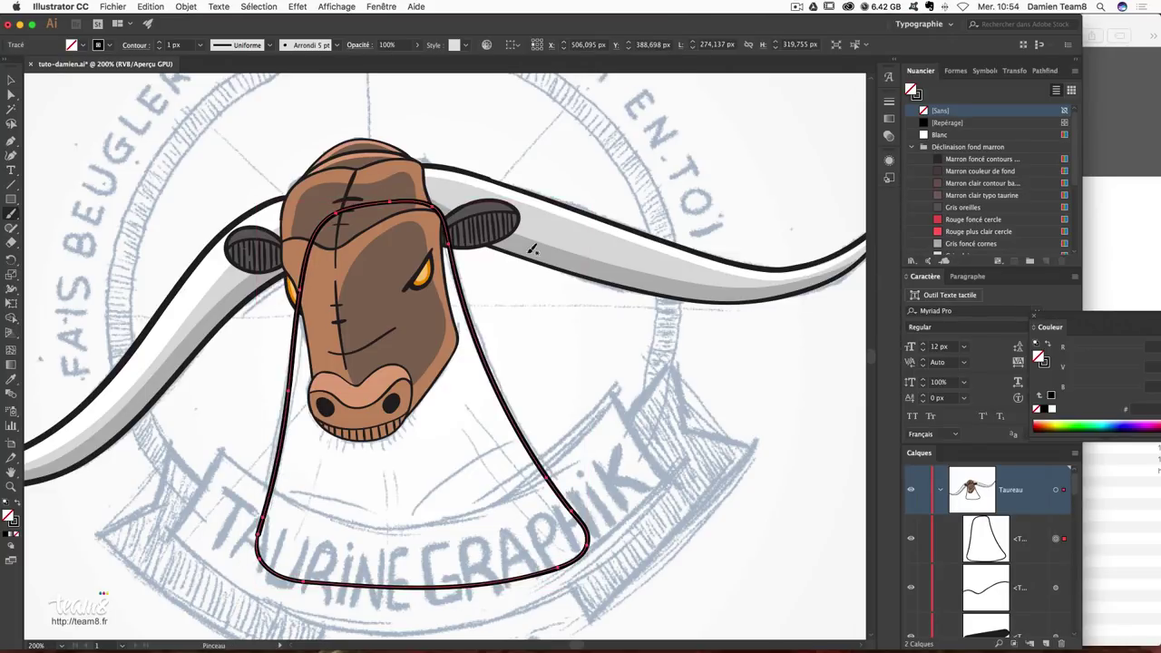
Duplicate the bell outline, shrink the copy and nudge it inside the original.
{"action": "key", "text": "v"}
{"action": "left_click", "coordinate": [474, 334]}
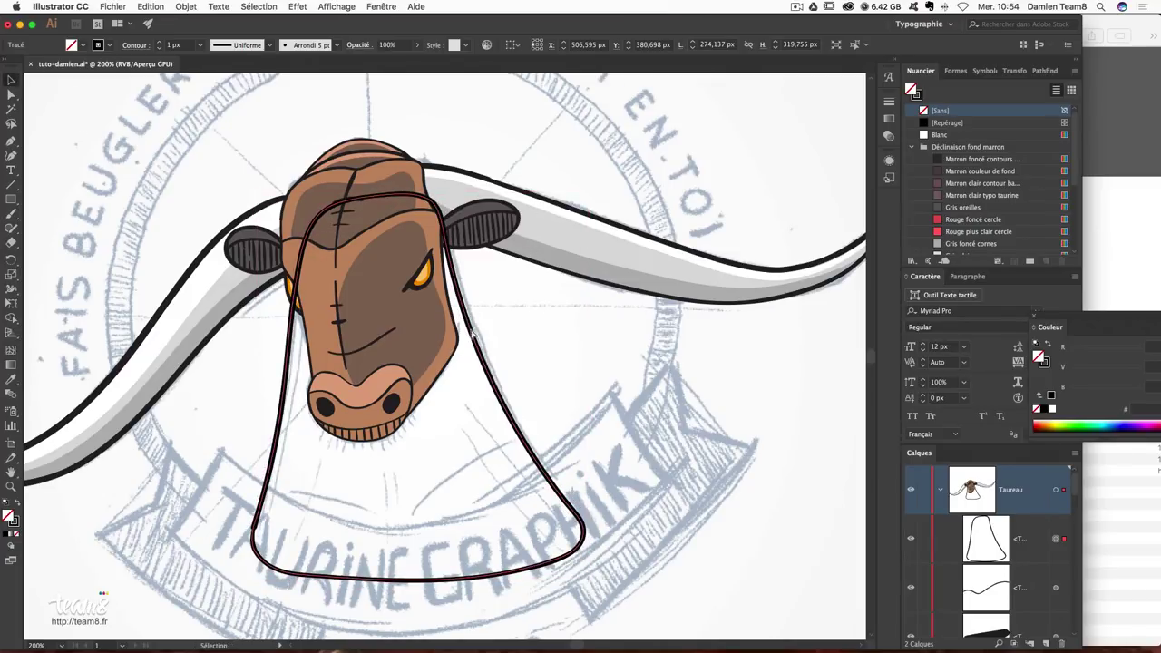
{"action": "left_click", "coordinate": [476, 334]}
{"action": "left_click_drag", "start_coordinate": [479, 338], "coordinate": [508, 303]}
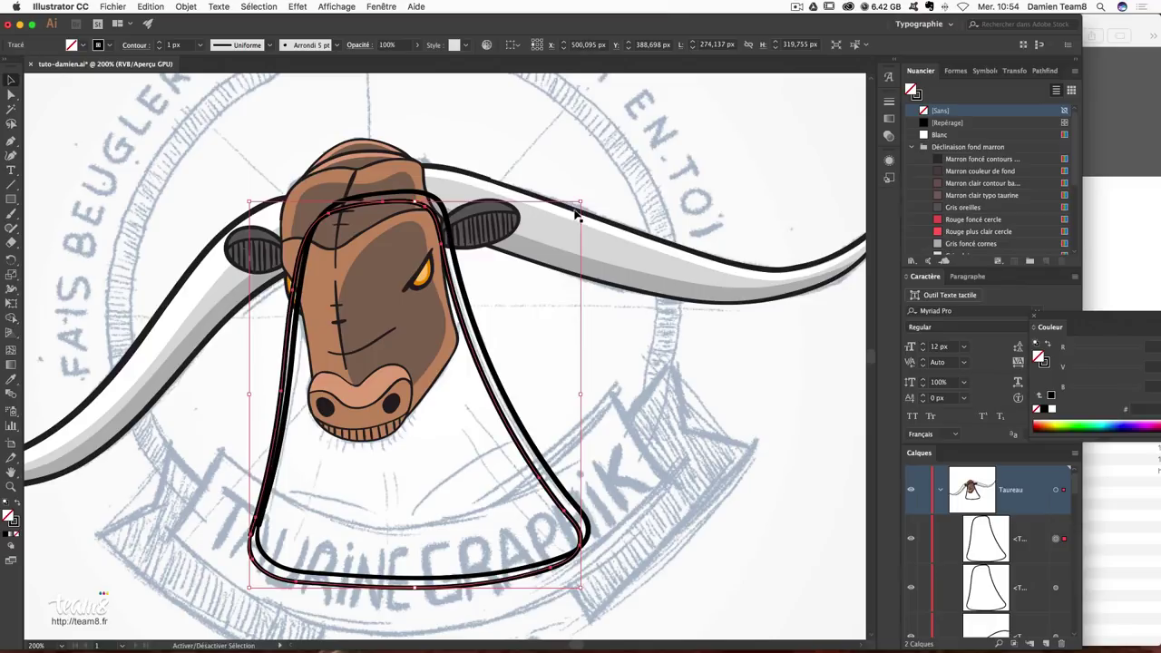
{"action": "left_click_drag", "start_coordinate": [578, 214], "coordinate": [540, 243]}
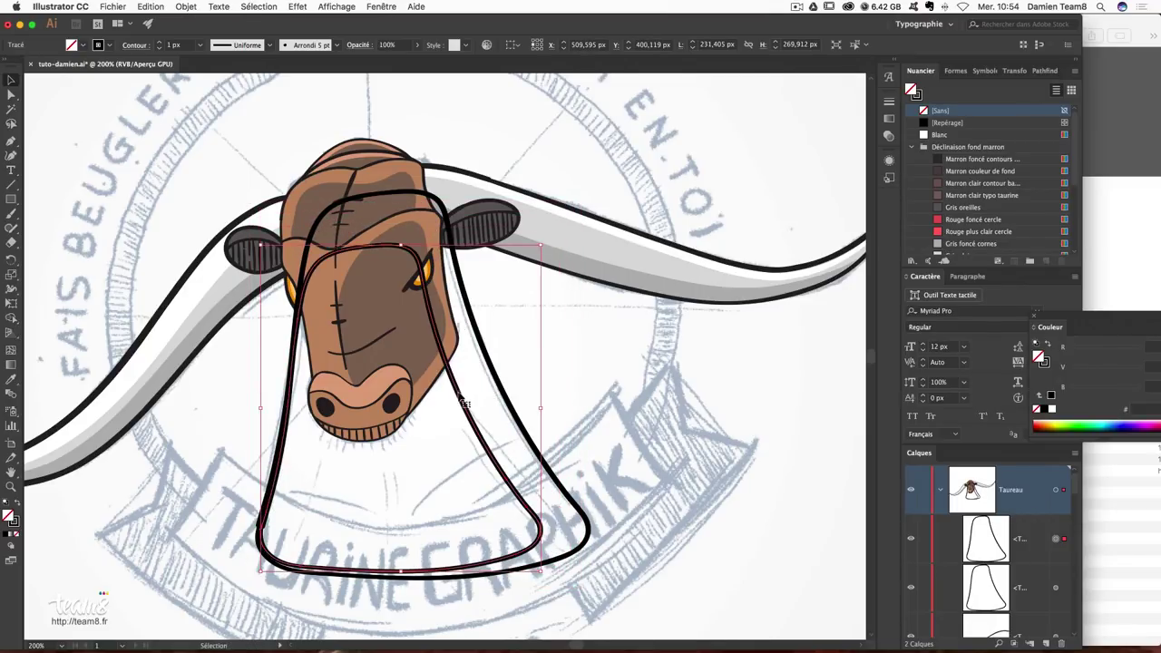
{"action": "left_click_drag", "start_coordinate": [465, 404], "coordinate": [482, 393]}
{"action": "key", "text": "Right"}
{"action": "key", "text": "Right"}
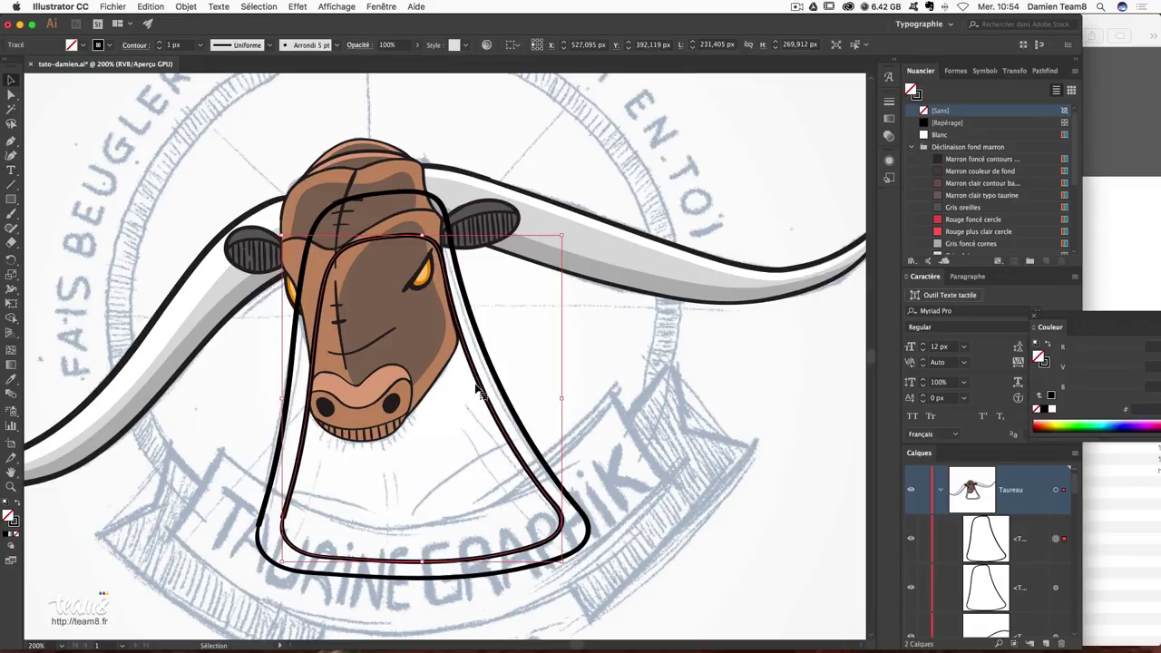
{"action": "key", "text": "Down"}
{"action": "key", "text": "Down"}
{"action": "key", "text": "Down"}
{"action": "key", "text": "Down"}
{"action": "key", "text": "Down"}
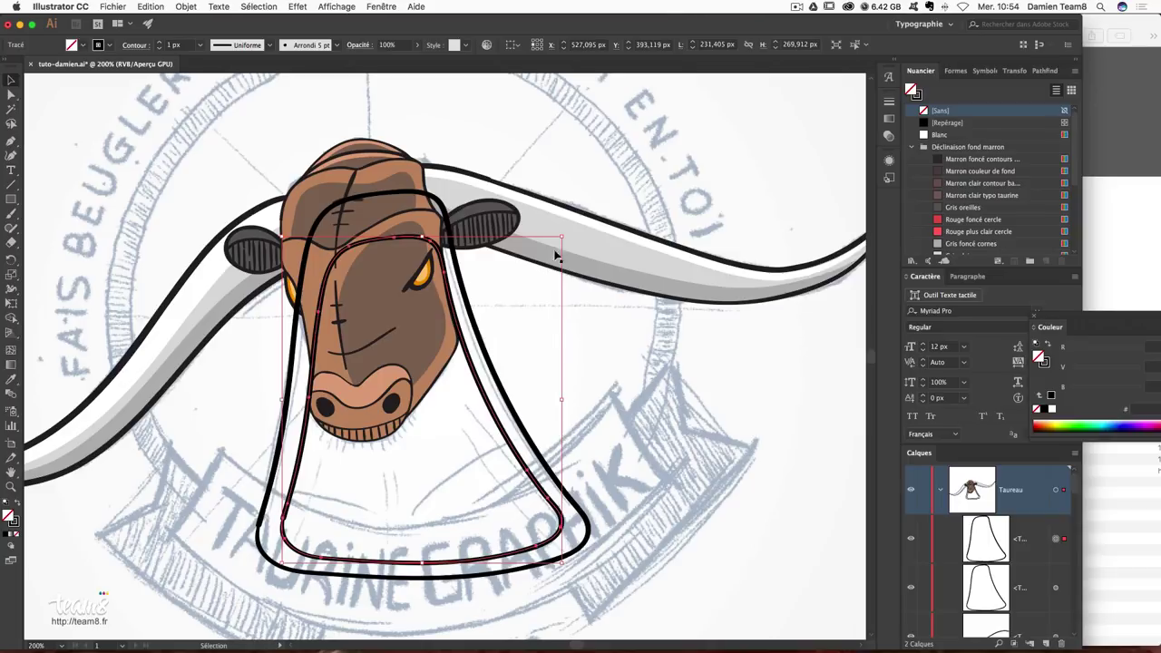
{"action": "left_click_drag", "start_coordinate": [557, 256], "coordinate": [567, 309]}
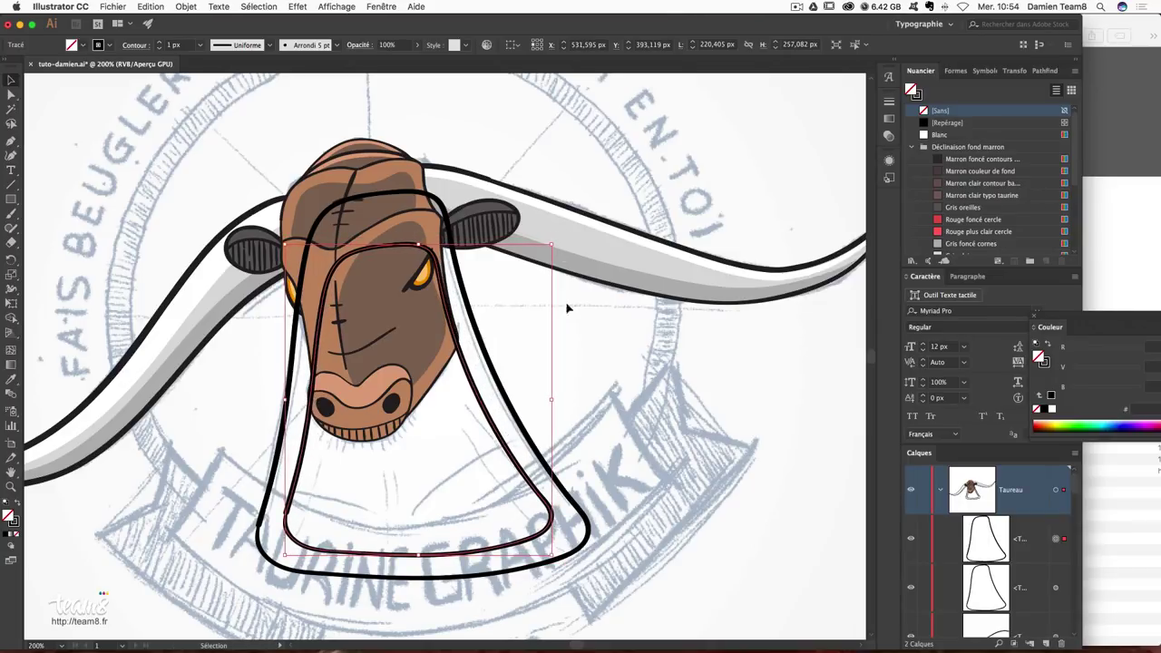
{"action": "left_click", "coordinate": [495, 399]}
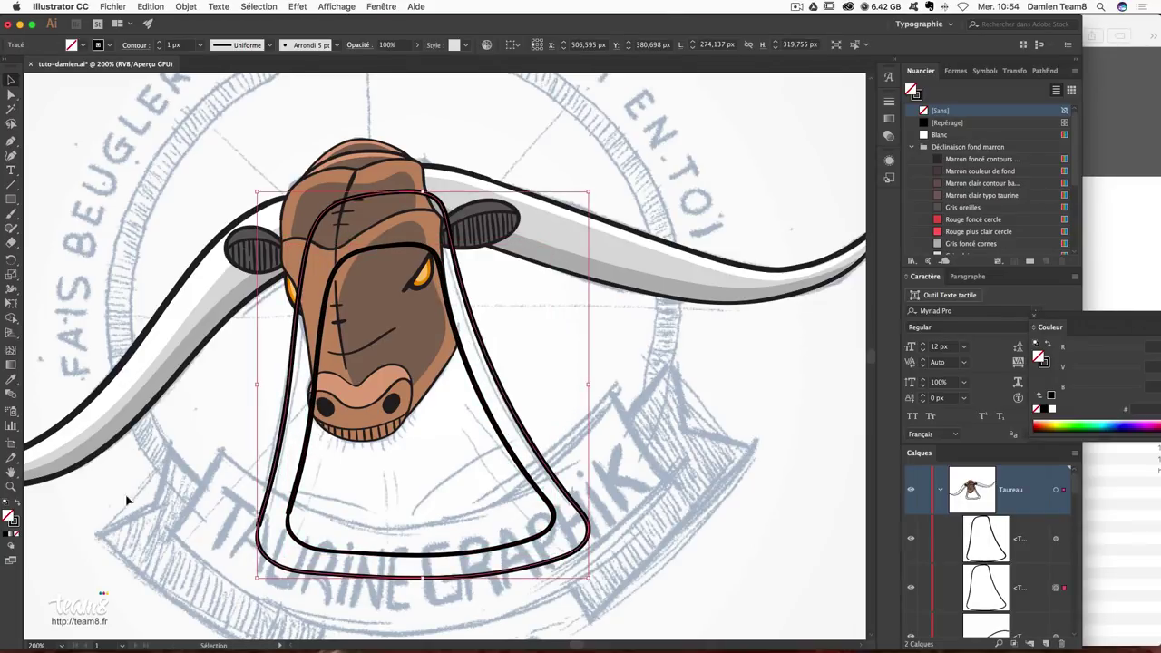
{"action": "scroll", "coordinate": [998, 183], "scroll_direction": "down", "scroll_amount": 3}
Fill the neck with the lighter 'Marron – foncé corps +' body brown.
{"action": "scroll", "coordinate": [989, 204], "scroll_direction": "down", "scroll_amount": 2}
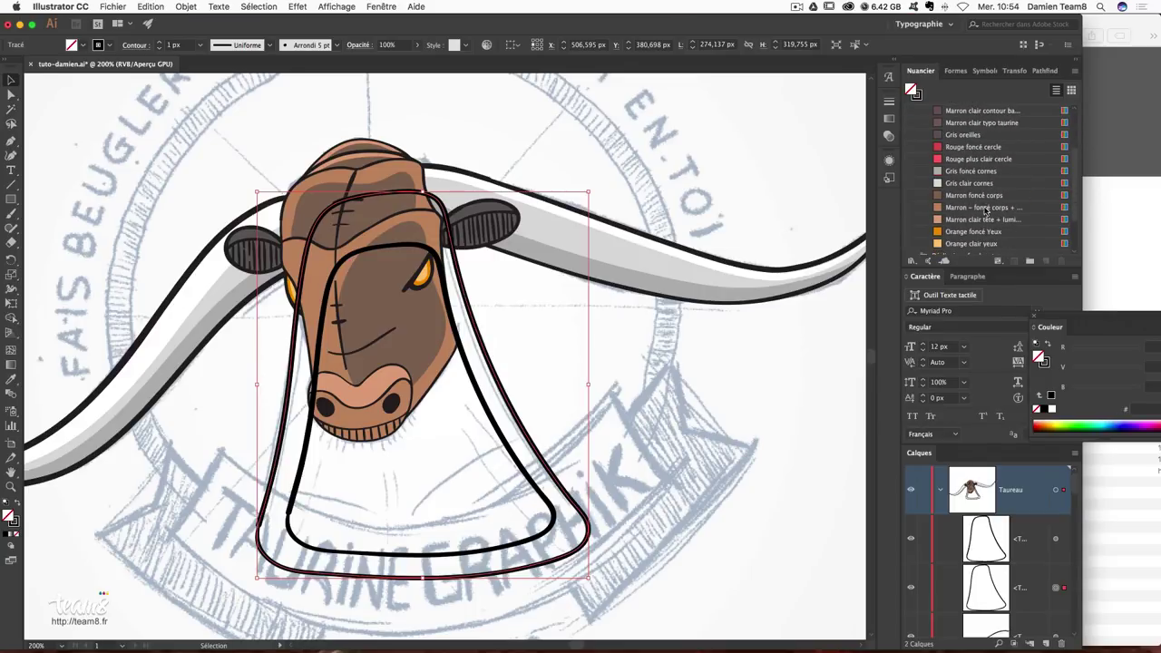
{"action": "left_click", "coordinate": [973, 196]}
{"action": "left_click", "coordinate": [974, 208]}
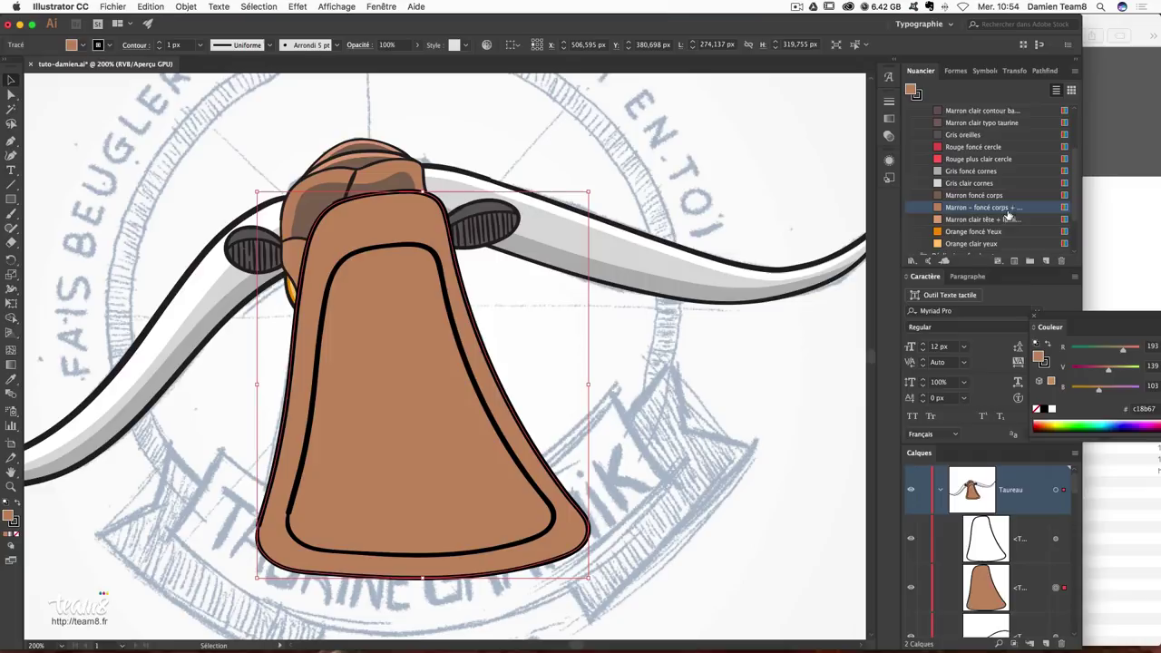
Collect both neck sublayers into a new layer named corps.
{"action": "left_click", "coordinate": [1026, 535]}
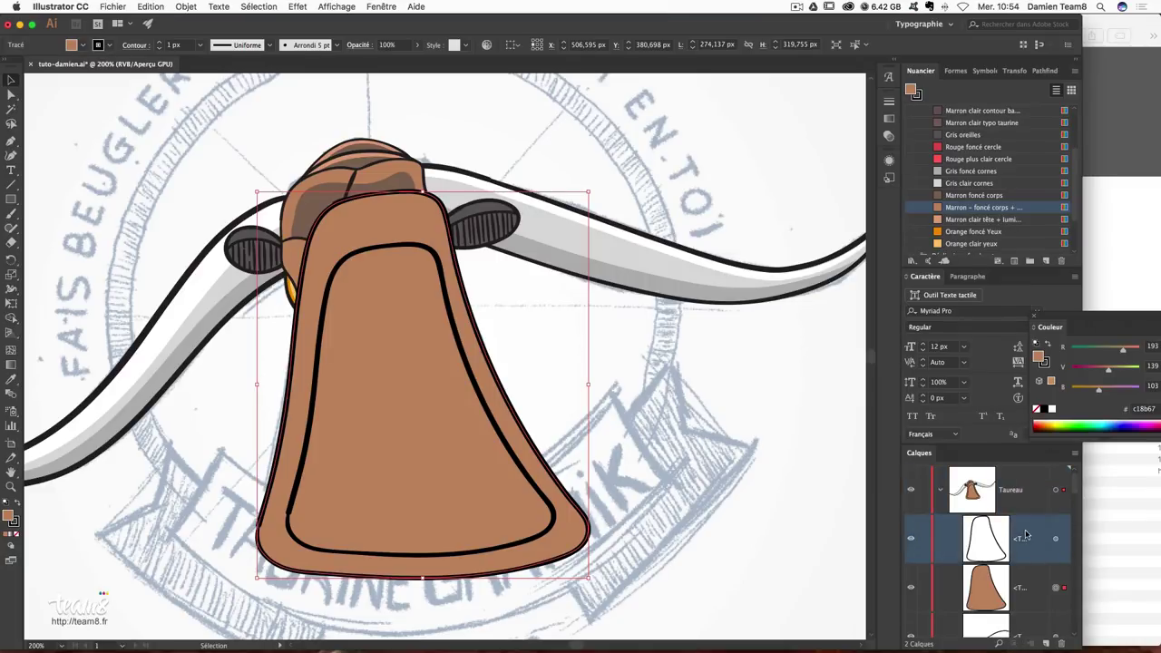
{"action": "left_click", "coordinate": [1023, 595], "text": "shift"}
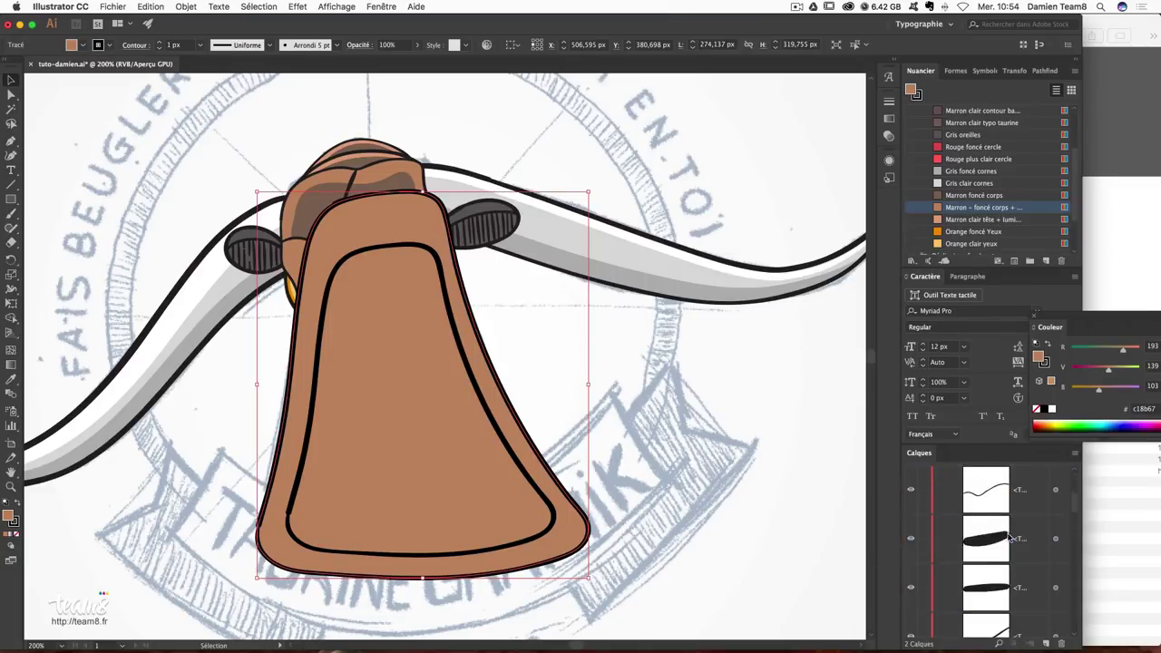
{"action": "left_click", "coordinate": [1073, 457]}
{"action": "left_click", "coordinate": [1019, 508]}
{"action": "double_click", "coordinate": [1018, 539]}
{"action": "key", "text": "Return"}
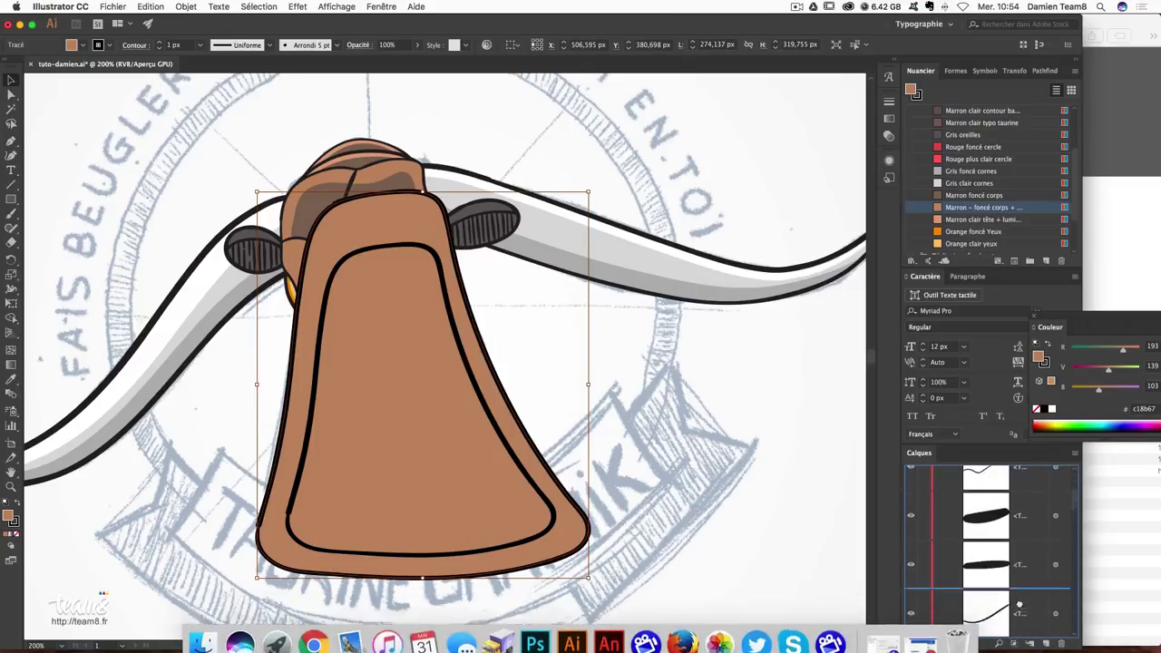
Move the corps layer behind the head, just above Modèle.
{"action": "scroll", "coordinate": [1017, 590], "scroll_direction": "down", "scroll_amount": 5}
{"action": "scroll", "coordinate": [1017, 626], "scroll_direction": "down", "scroll_amount": 3}
{"action": "scroll", "coordinate": [1019, 599], "scroll_direction": "down", "scroll_amount": 2}
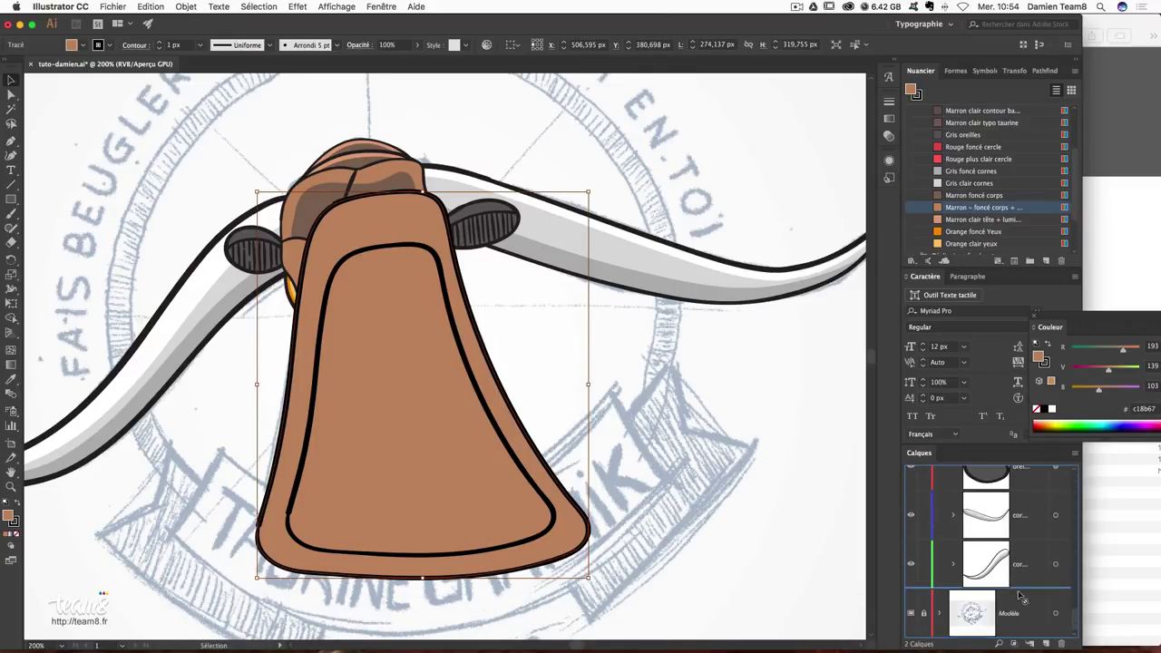
{"action": "left_click_drag", "start_coordinate": [1018, 592], "coordinate": [1017, 595]}
{"action": "left_click", "coordinate": [696, 451]}
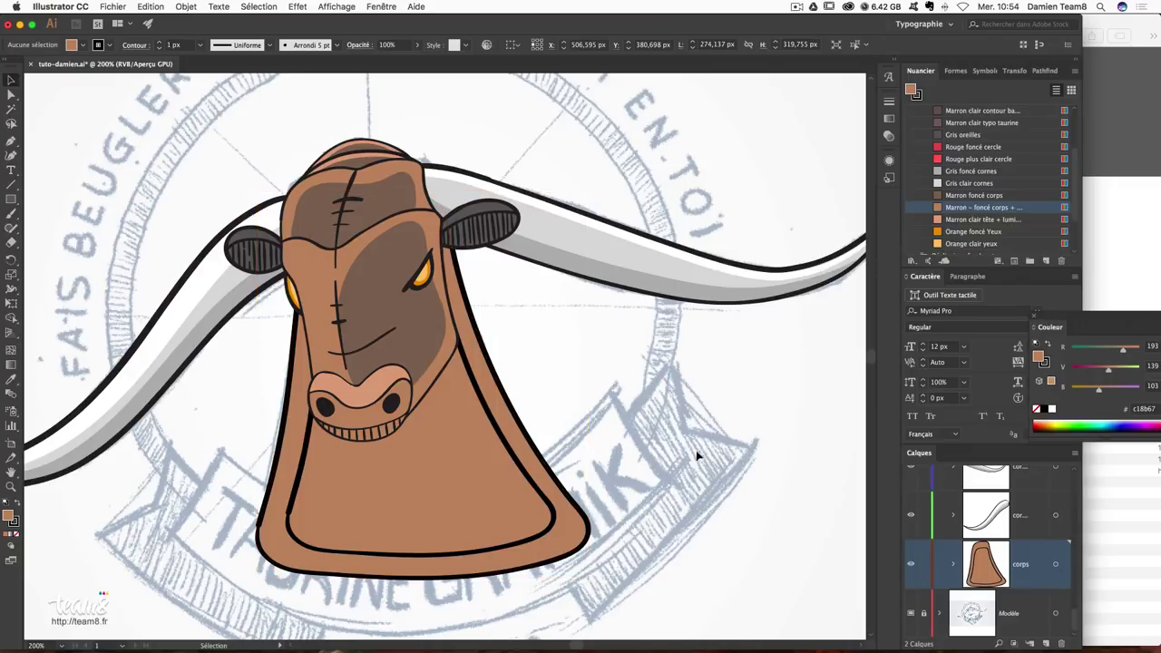
{"action": "left_click", "coordinate": [529, 470]}
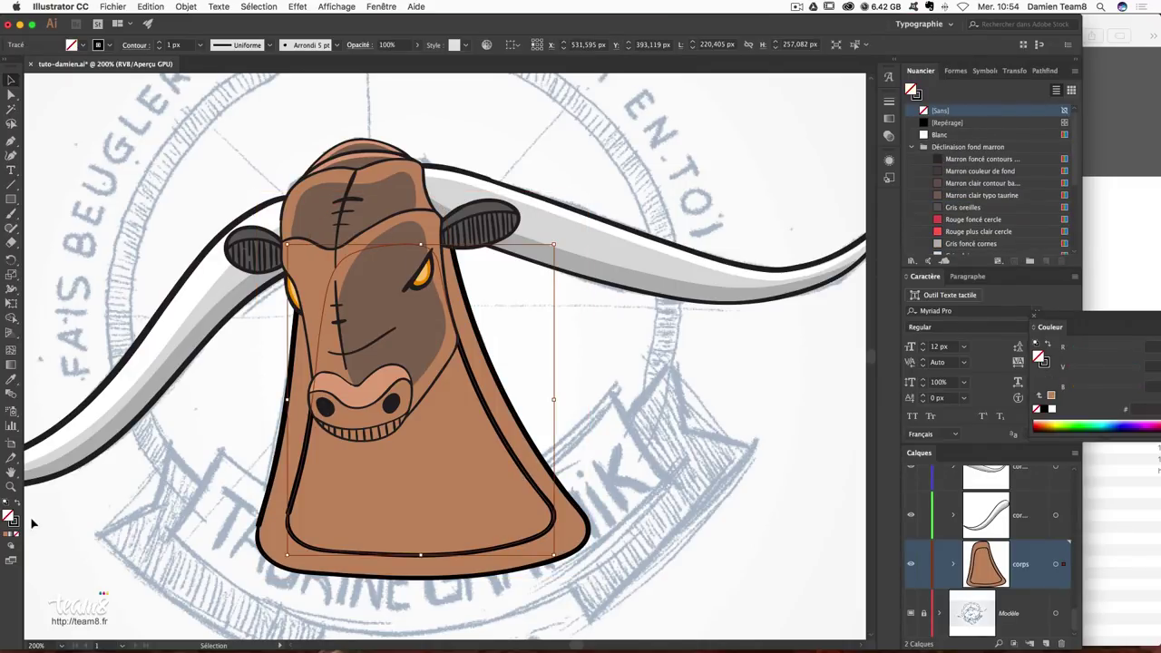
Fill the inner neck panel with the Marron foncé corps swatch and remove its outline.
{"action": "left_click", "coordinate": [15, 504]}
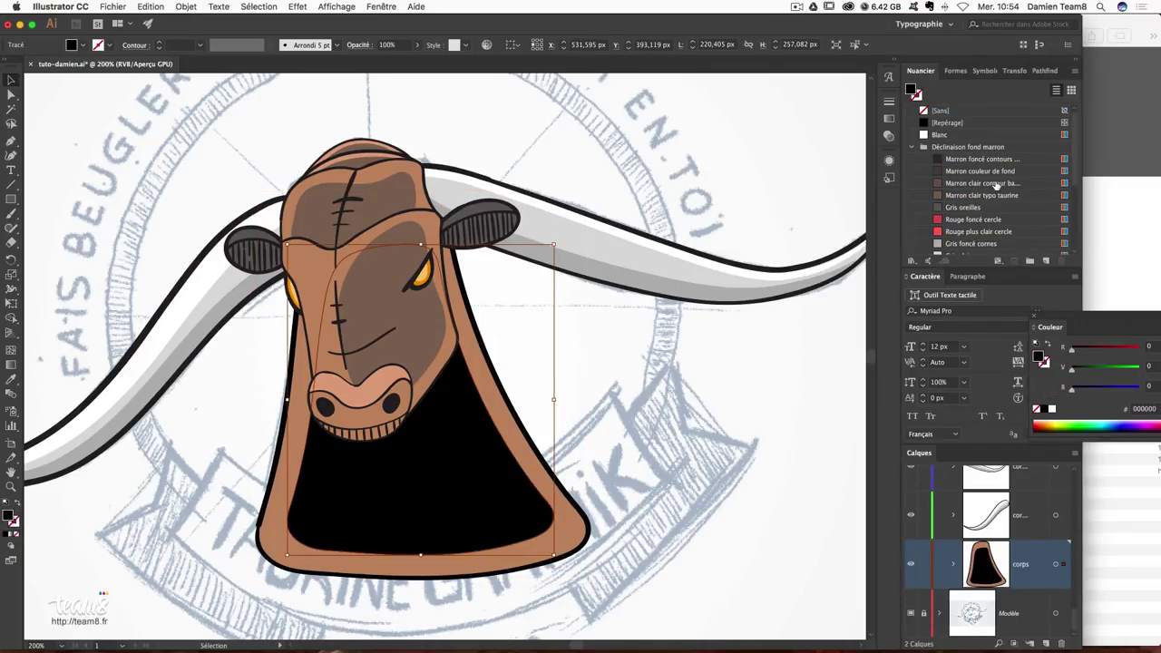
{"action": "scroll", "coordinate": [979, 219], "scroll_direction": "down", "scroll_amount": 3}
{"action": "scroll", "coordinate": [979, 218], "scroll_direction": "down", "scroll_amount": 2}
{"action": "left_click", "coordinate": [974, 207]}
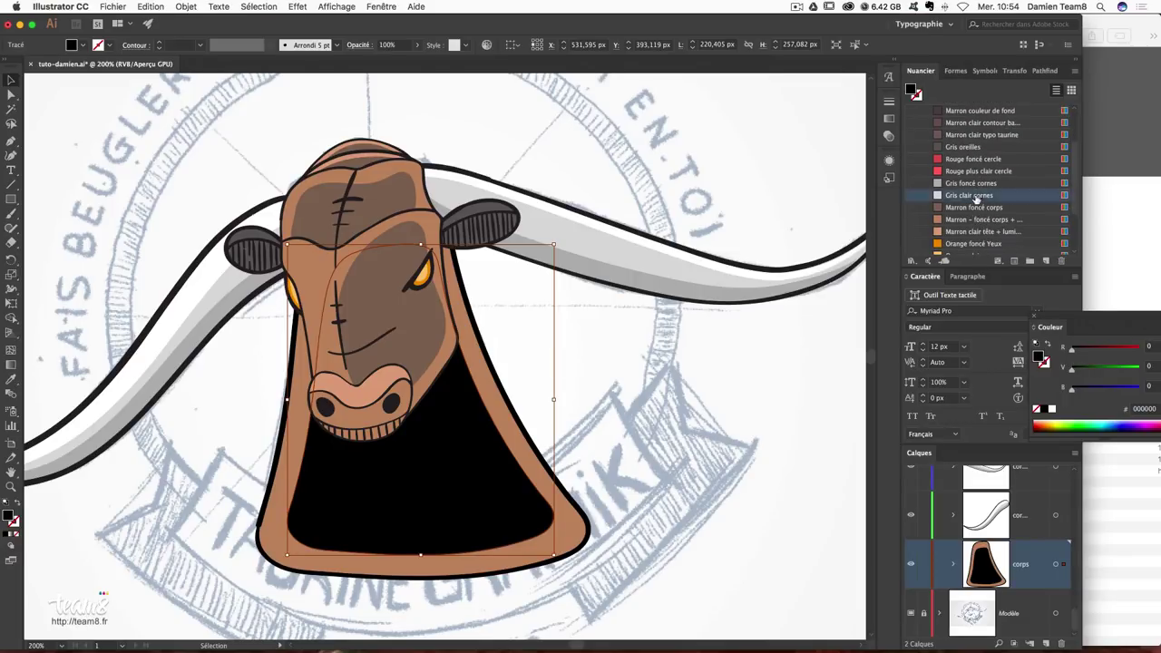
{"action": "left_click", "coordinate": [823, 330]}
Nudge the dark-brown inner panel slightly left and enlarge it a little.
{"action": "key", "text": "v"}
{"action": "key", "text": "v"}
{"action": "left_click", "coordinate": [499, 480]}
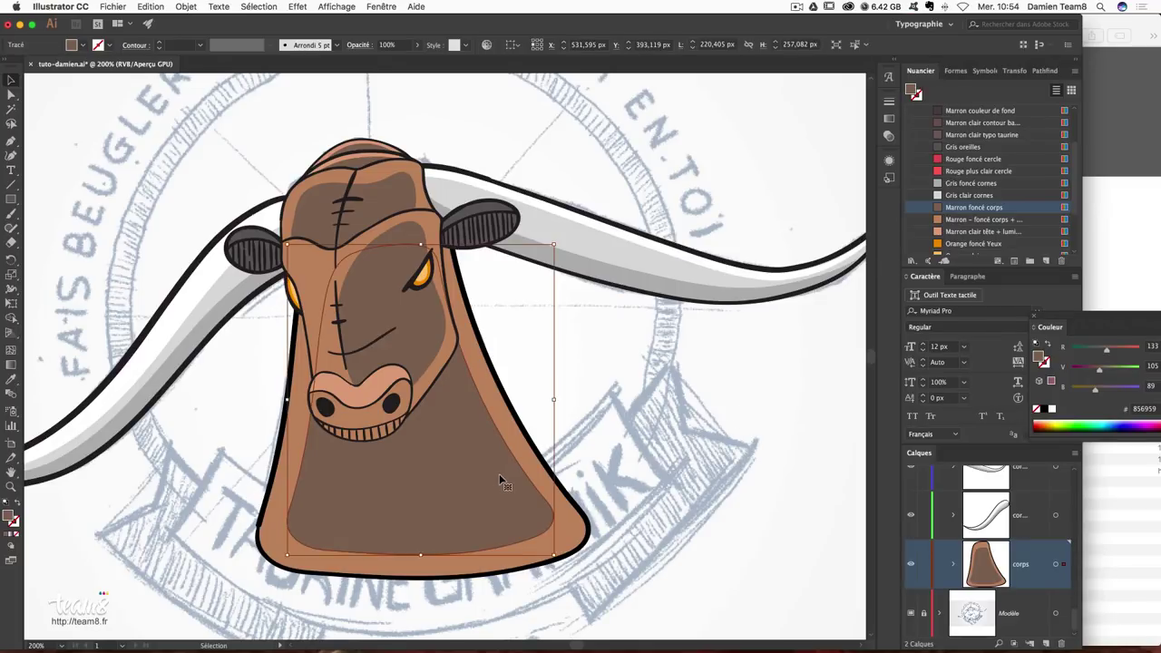
{"action": "key", "text": "Left"}
{"action": "key", "text": "Left"}
{"action": "key", "text": "Left"}
{"action": "left_click_drag", "start_coordinate": [549, 556], "coordinate": [558, 564]}
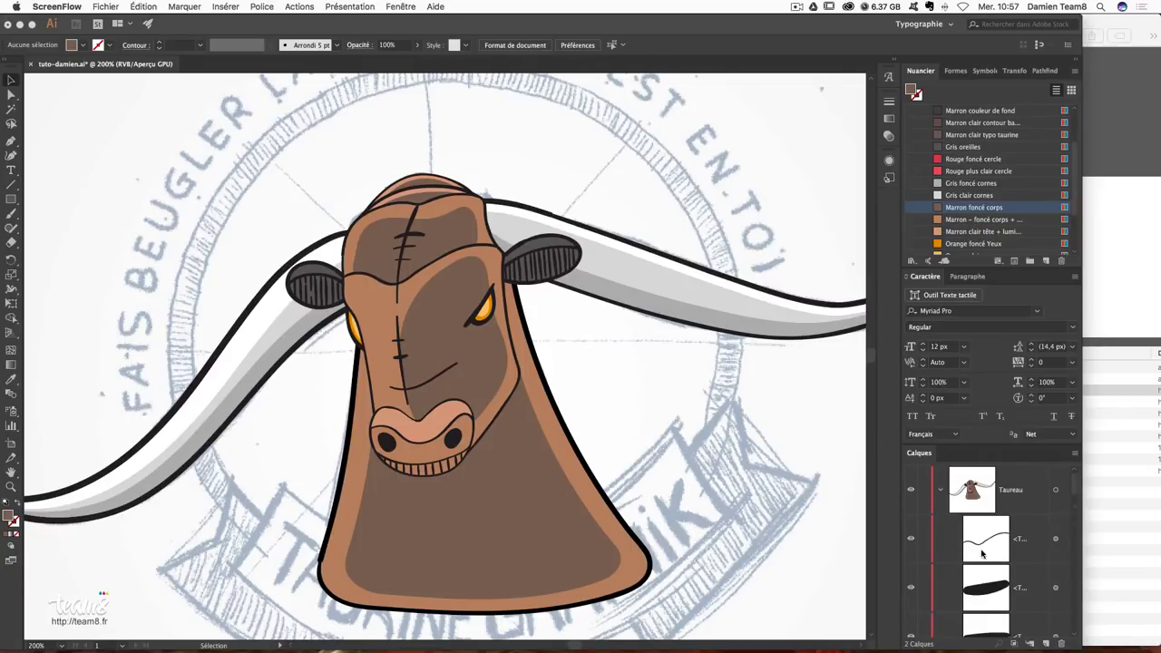
{"action": "scroll", "coordinate": [816, 508], "scroll_direction": "down", "scroll_amount": 2}
{"action": "scroll", "coordinate": [816, 474], "scroll_direction": "down", "scroll_amount": 1}
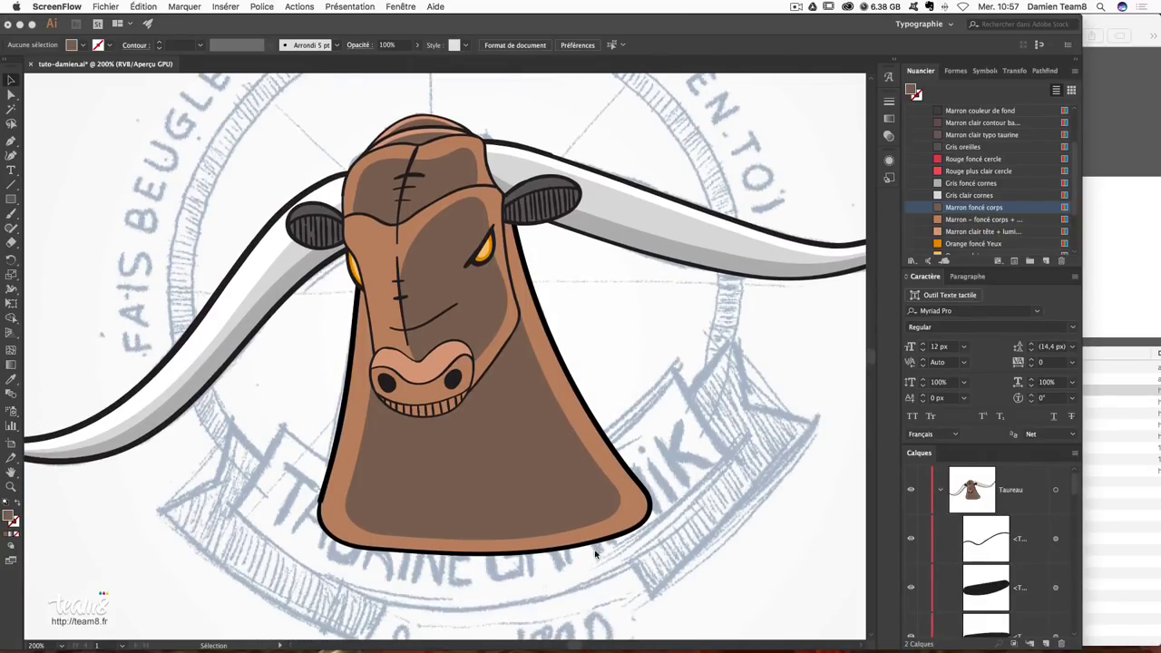
{"action": "scroll", "coordinate": [275, 446], "scroll_direction": "down", "scroll_amount": 1}
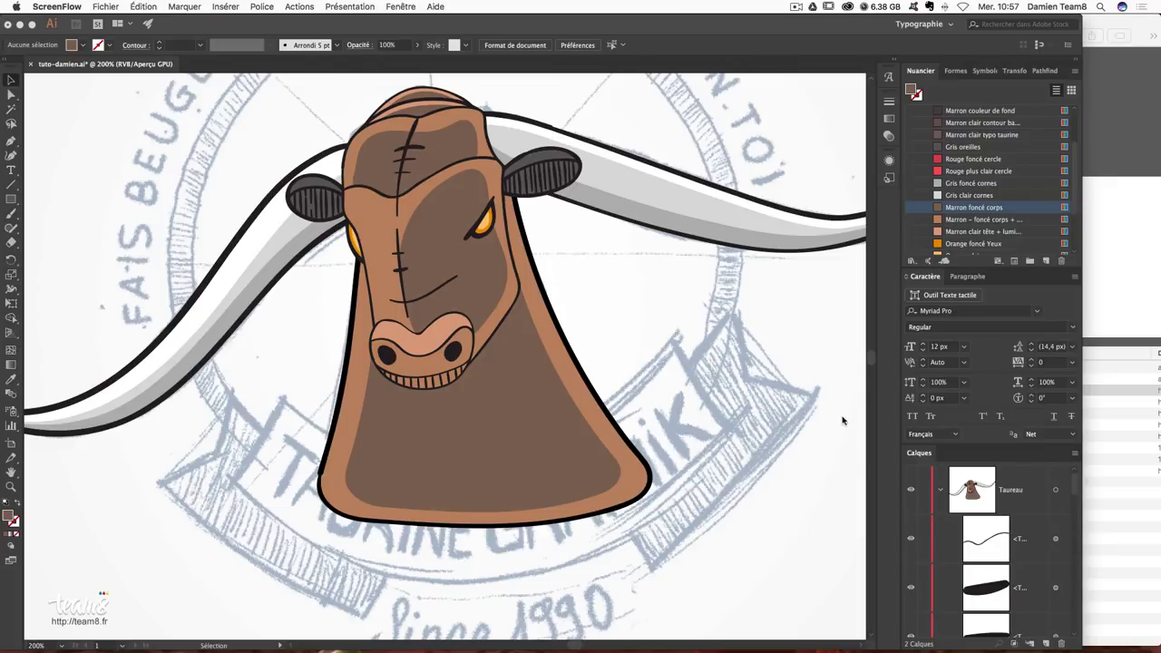
Brush the ribbon banner's main band outline over the sketch.
{"action": "left_click", "coordinate": [1012, 539]}
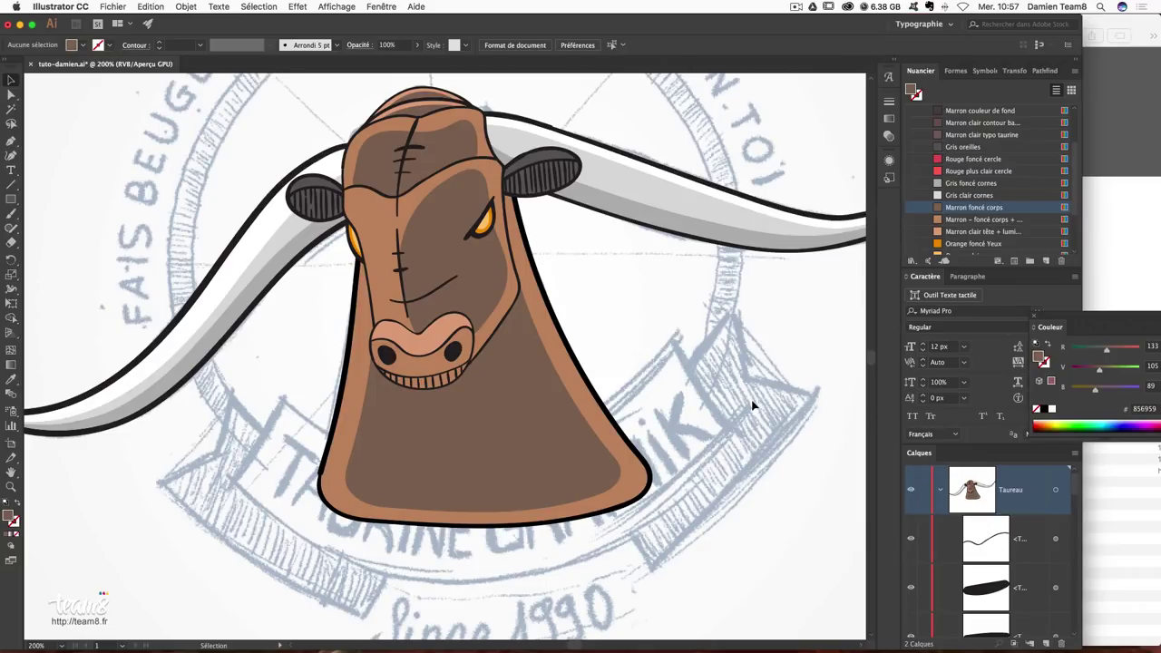
{"action": "scroll", "coordinate": [752, 407], "scroll_direction": "up", "scroll_amount": 2}
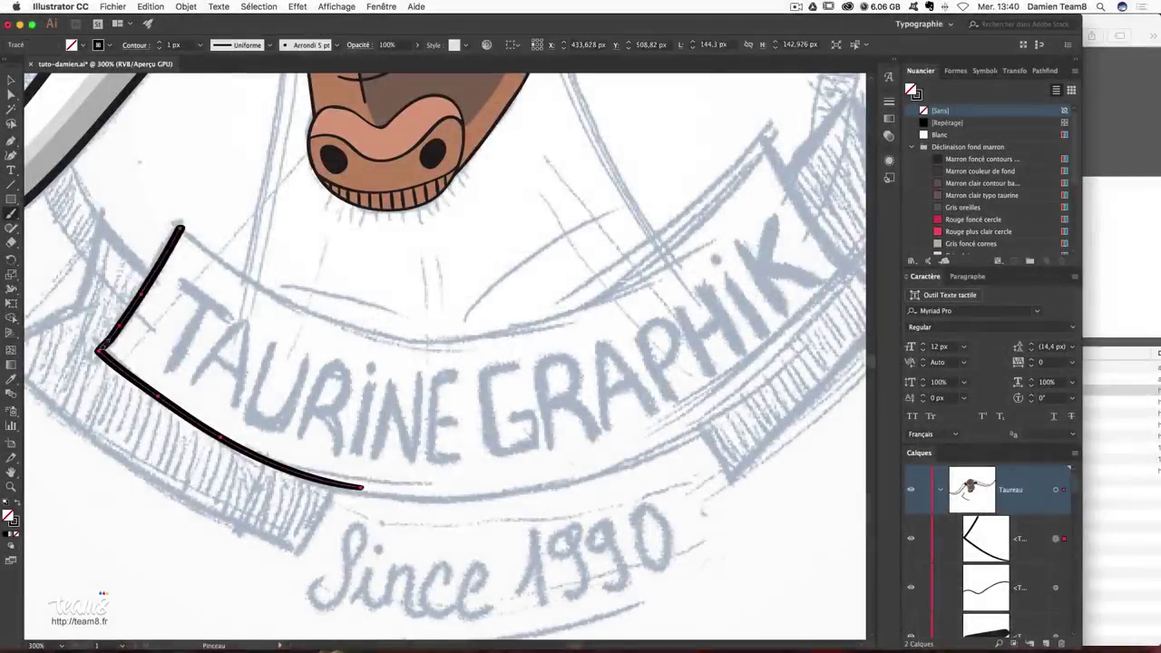
{"action": "mouse_move", "coordinate": [169, 228]}
{"action": "left_mouse_down"}
{"action": "mouse_move", "coordinate": [451, 338]}
{"action": "mouse_move", "coordinate": [742, 272]}
{"action": "mouse_move", "coordinate": [605, 408]}
{"action": "mouse_move", "coordinate": [247, 482]}
{"action": "left_mouse_up"}
{"action": "scroll", "coordinate": [259, 475], "scroll_direction": "left", "scroll_amount": 3}
{"action": "key", "text": "ctrl+shift+a"}
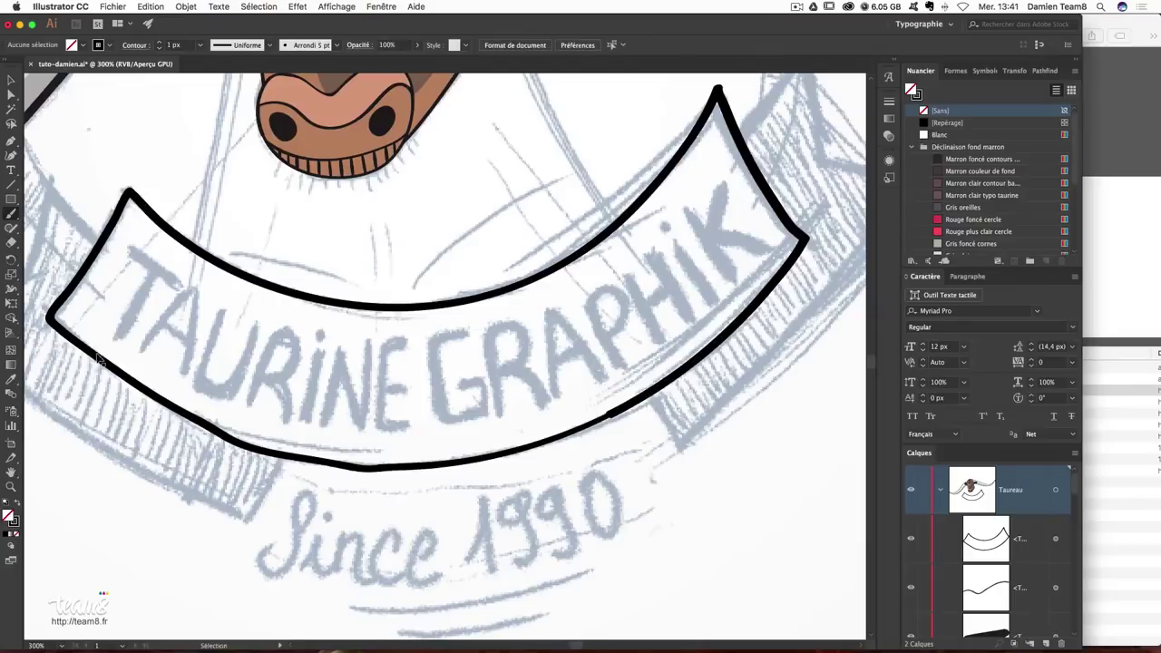
Outline both folded banner ends and trace the band's top and bottom edges.
{"action": "scroll", "coordinate": [701, 479], "scroll_direction": "left", "scroll_amount": 3}
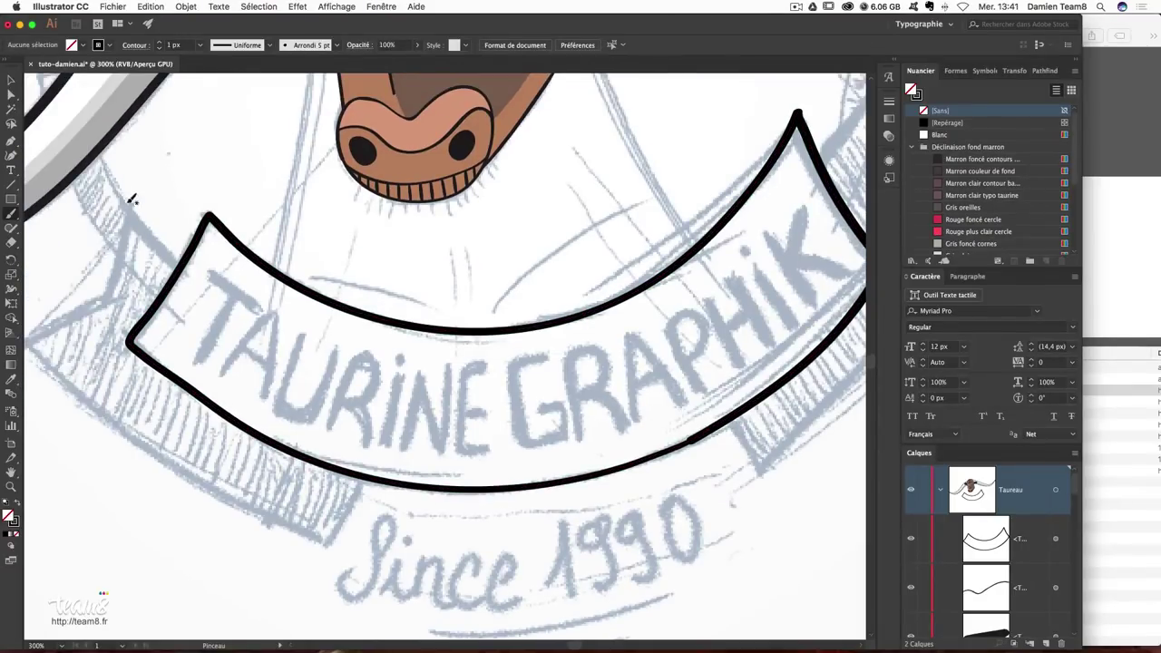
{"action": "scroll", "coordinate": [132, 200], "scroll_direction": "left", "scroll_amount": 3}
{"action": "left_click_drag", "start_coordinate": [198, 180], "coordinate": [202, 178]}
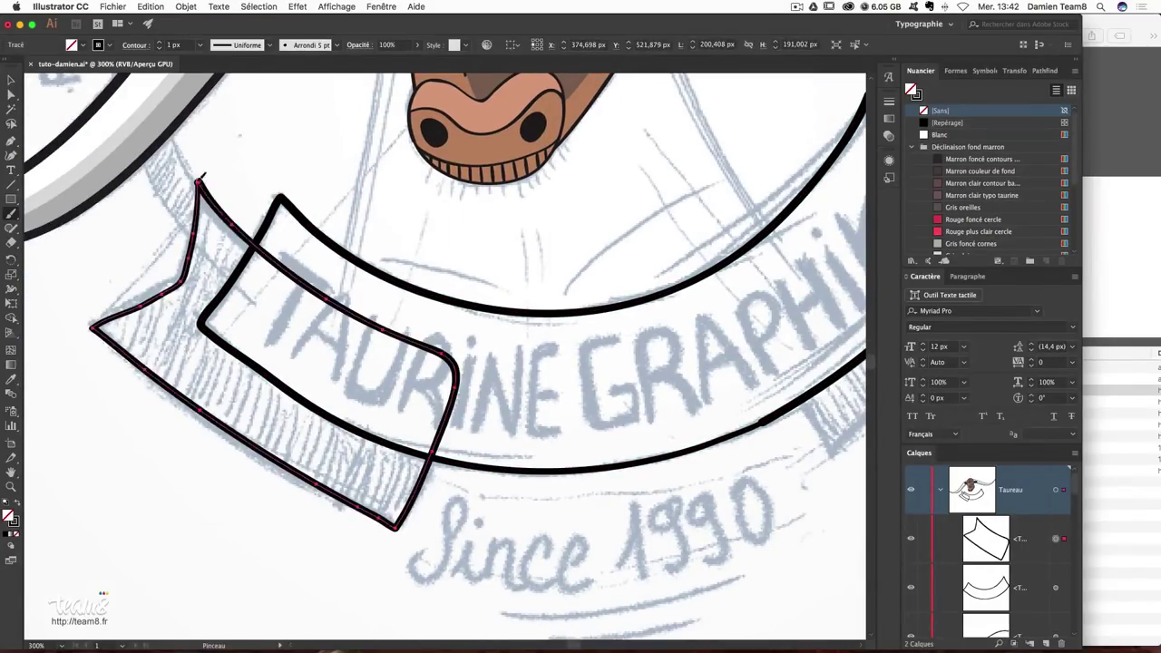
{"action": "left_click_drag", "start_coordinate": [195, 182], "coordinate": [141, 302]}
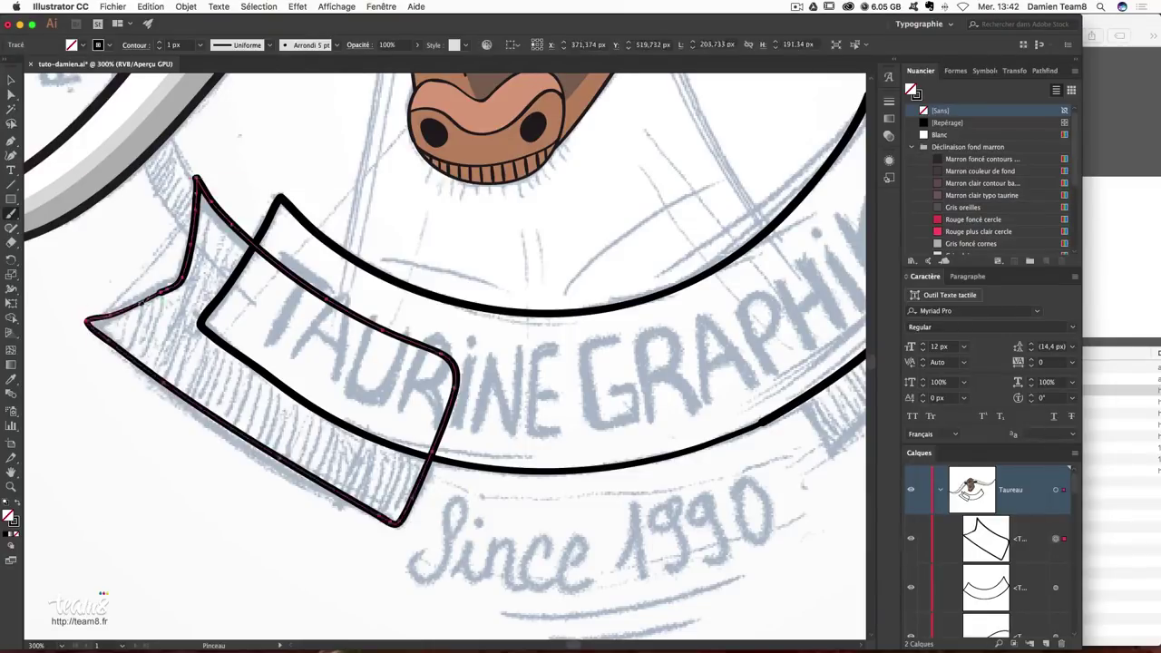
{"action": "scroll", "coordinate": [264, 460], "scroll_direction": "right", "scroll_amount": 10}
{"action": "mouse_move", "coordinate": [454, 277]}
{"action": "left_mouse_down"}
{"action": "mouse_move", "coordinate": [740, 231]}
{"action": "mouse_move", "coordinate": [397, 360]}
{"action": "left_mouse_up"}
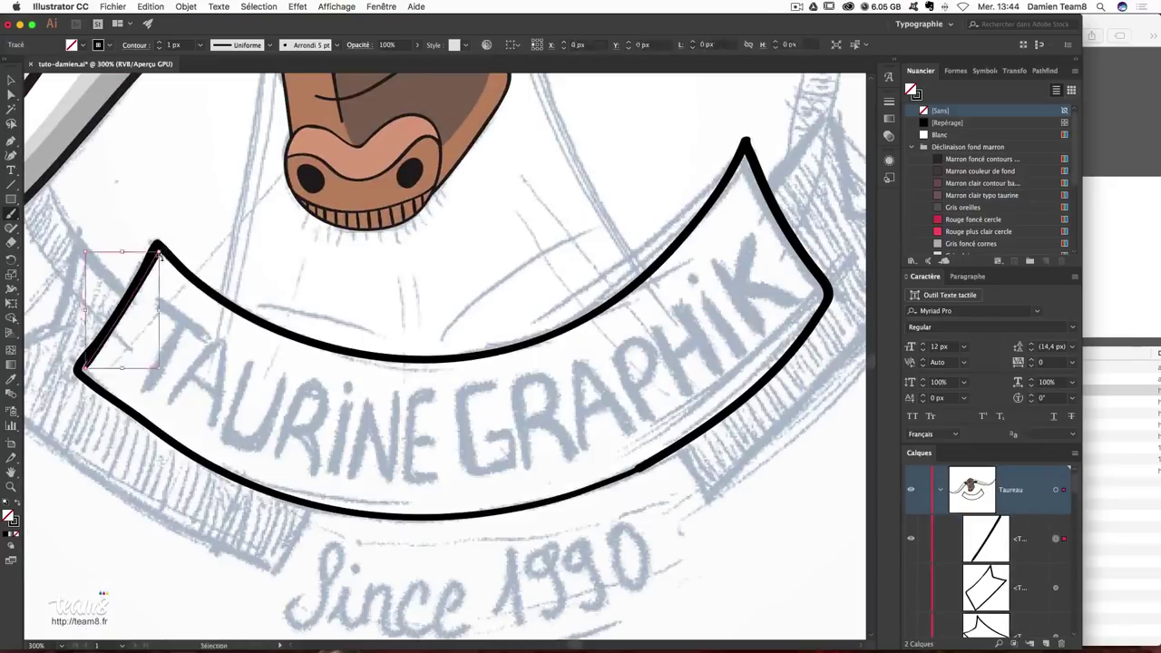
{"action": "mouse_move", "coordinate": [159, 247]}
{"action": "left_mouse_down"}
{"action": "mouse_move", "coordinate": [745, 148]}
{"action": "mouse_move", "coordinate": [641, 302]}
{"action": "mouse_move", "coordinate": [111, 376]}
{"action": "left_mouse_up"}
{"action": "scroll", "coordinate": [127, 372], "scroll_direction": "down", "scroll_amount": 2}
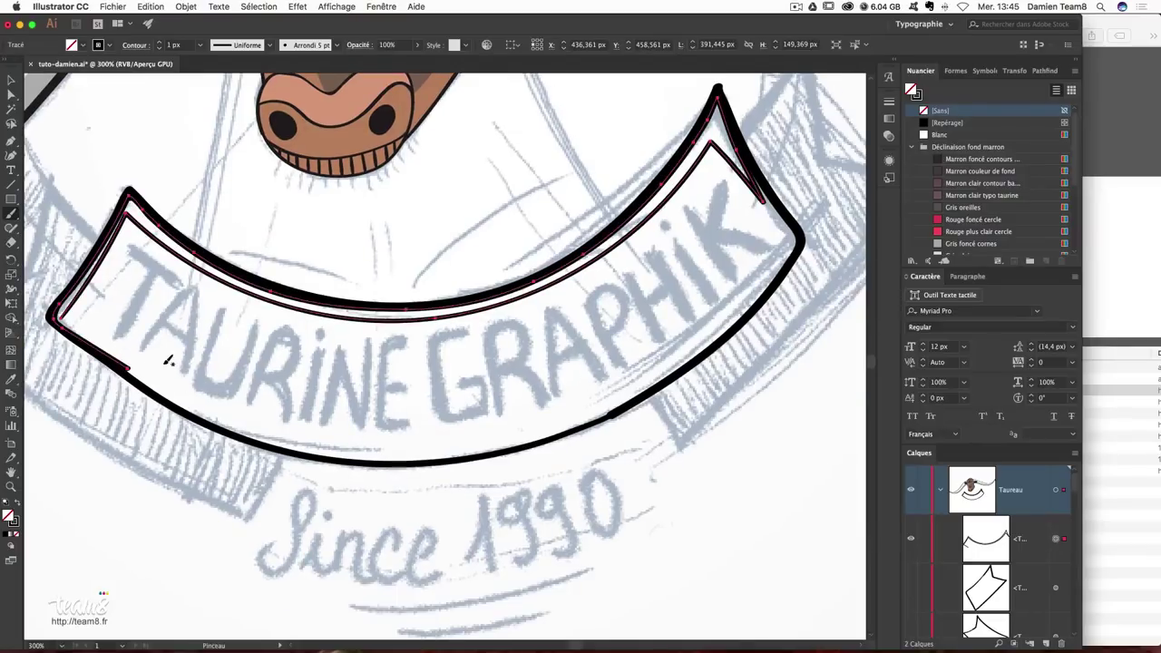
{"action": "left_click_drag", "start_coordinate": [60, 317], "coordinate": [671, 370]}
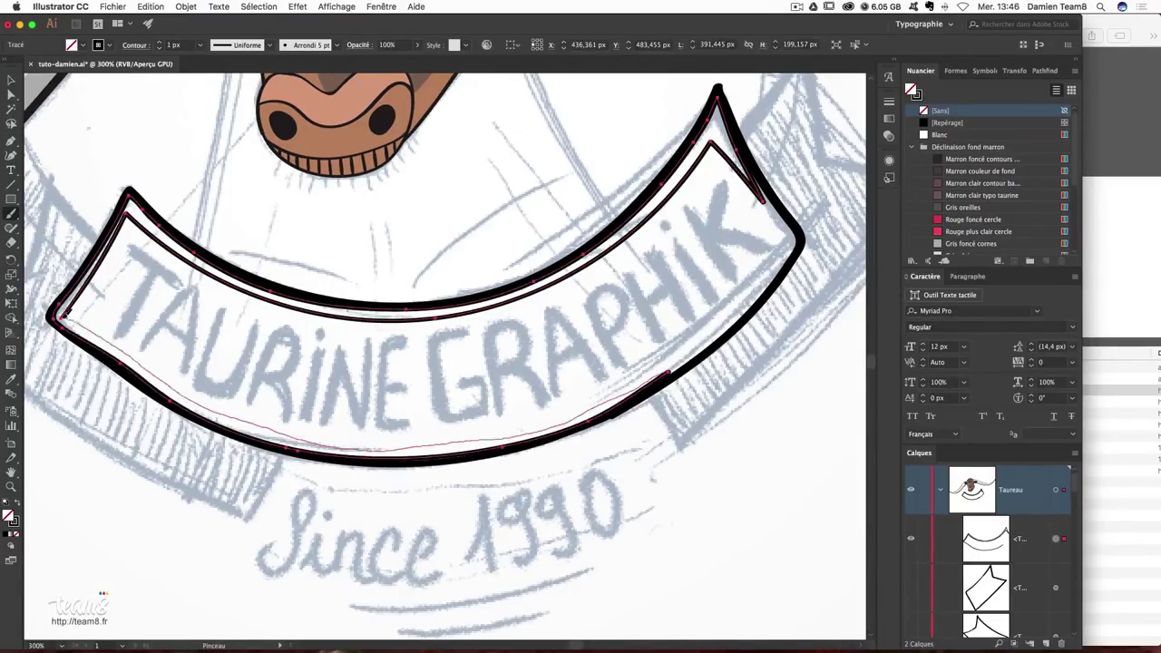
{"action": "scroll", "coordinate": [384, 454], "scroll_direction": "up", "scroll_amount": 2}
Draw the inner fold lines inside the right and left banner ends.
{"action": "left_click", "coordinate": [912, 534]}
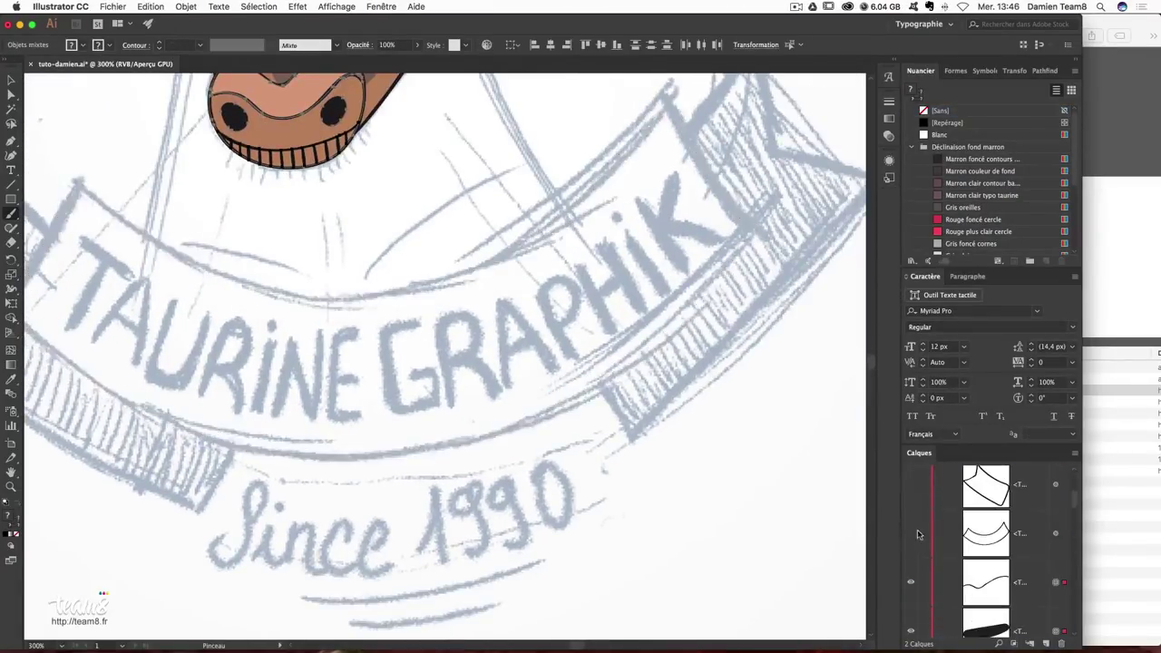
{"action": "scroll", "coordinate": [458, 313], "scroll_direction": "right", "scroll_amount": 2}
{"action": "mouse_move", "coordinate": [458, 311]}
{"action": "left_mouse_down"}
{"action": "mouse_move", "coordinate": [635, 385]}
{"action": "mouse_move", "coordinate": [540, 241]}
{"action": "left_mouse_up"}
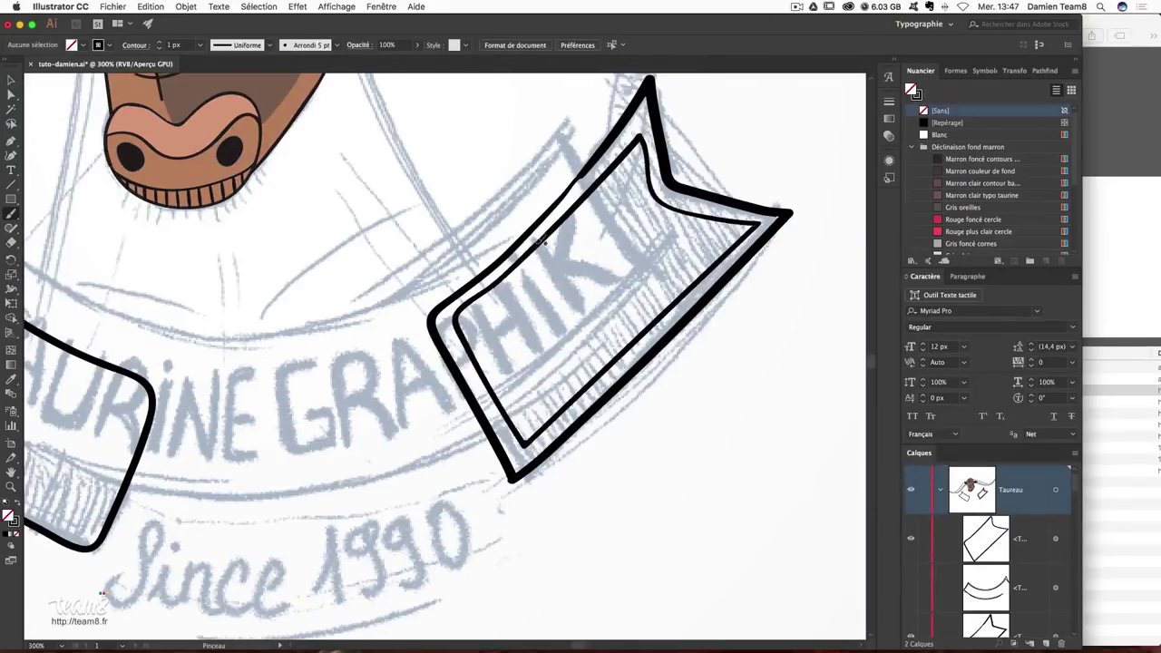
{"action": "scroll", "coordinate": [445, 354], "scroll_direction": "left", "scroll_amount": 5}
{"action": "left_click_drag", "start_coordinate": [143, 259], "coordinate": [340, 454]}
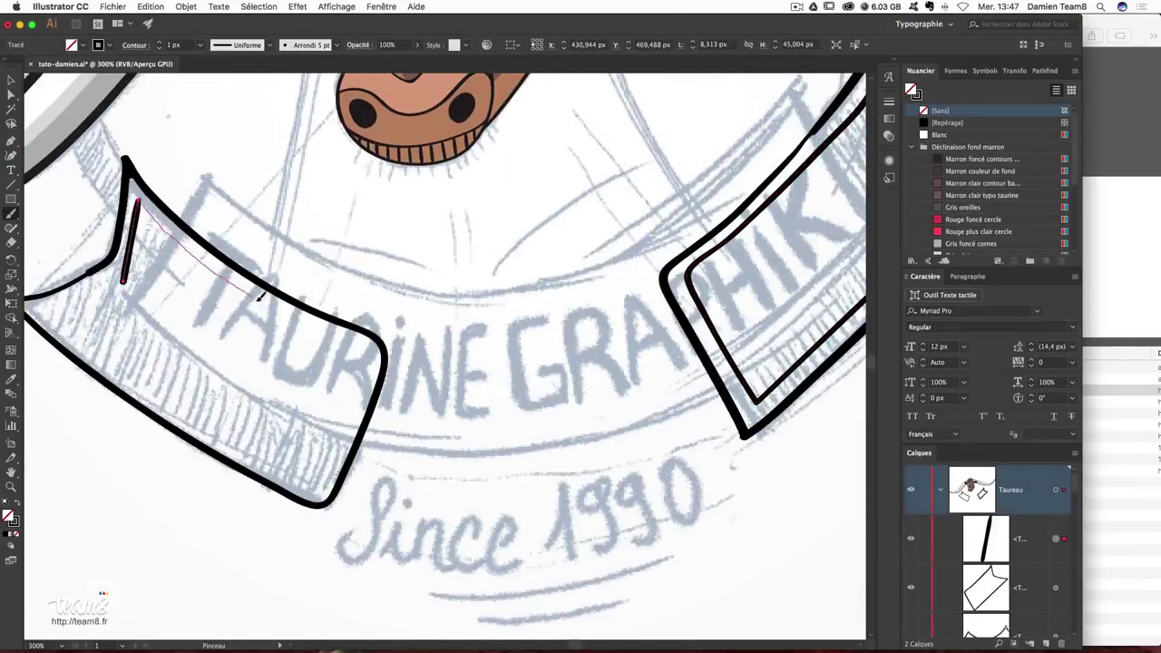
{"action": "scroll", "coordinate": [340, 454], "scroll_direction": "left", "scroll_amount": 1}
{"action": "left_click_drag", "start_coordinate": [201, 263], "coordinate": [394, 463]}
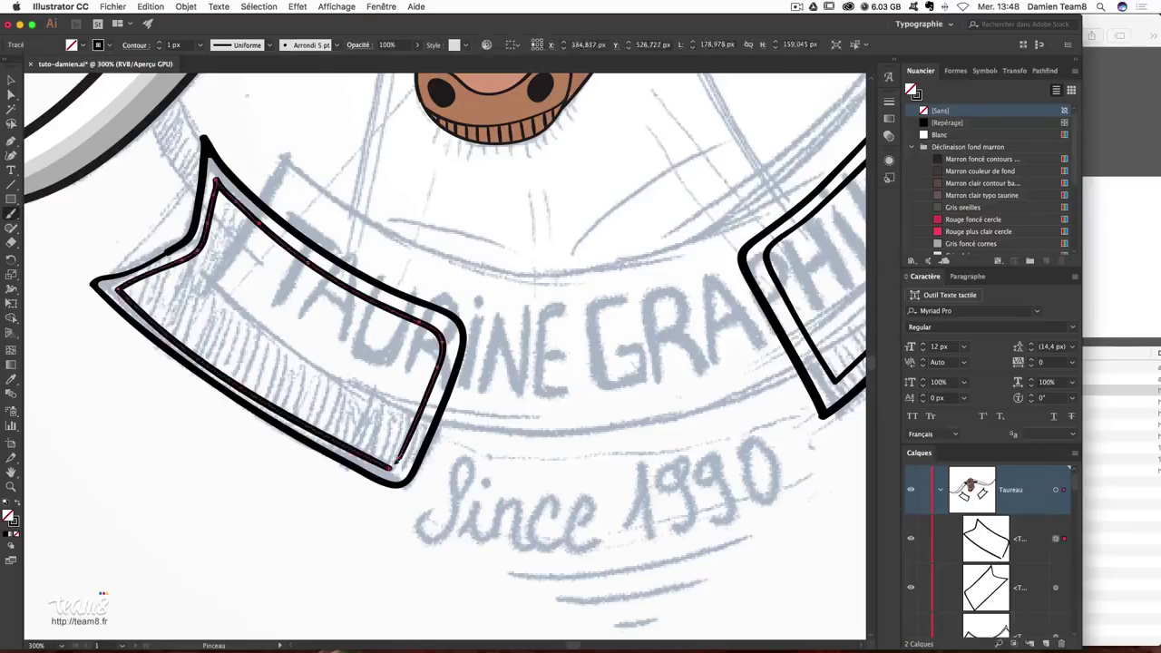
{"action": "left_click", "coordinate": [229, 315]}
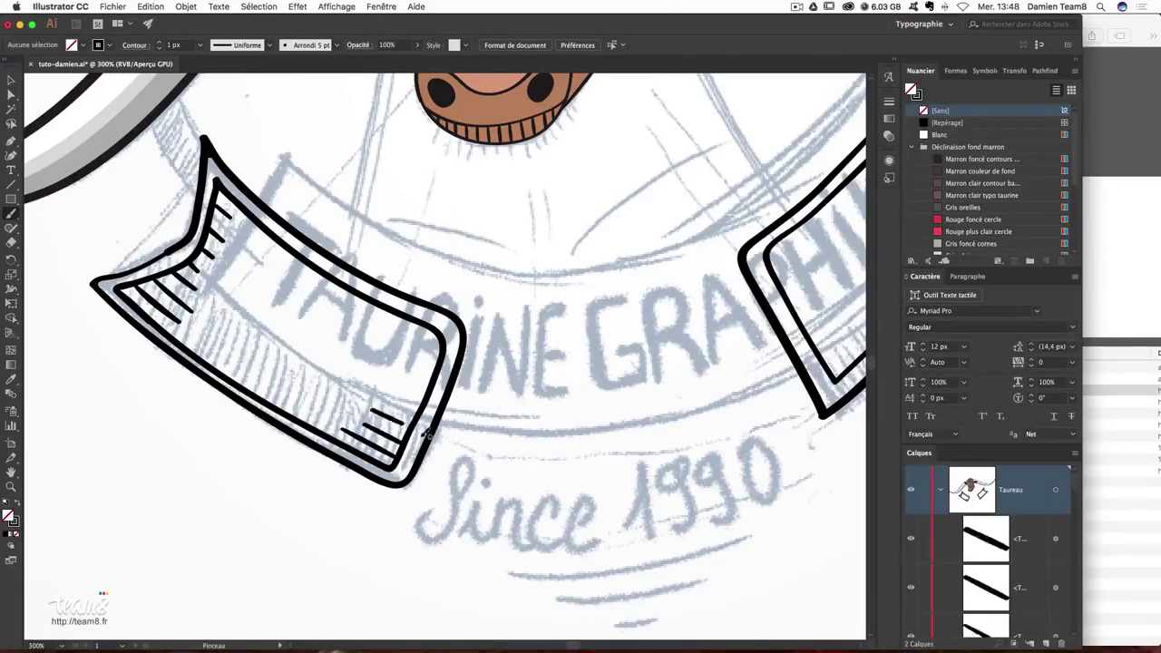
Add hatch strokes in the corners of the banner ends.
{"action": "scroll", "coordinate": [390, 417], "scroll_direction": "right", "scroll_amount": 5}
{"action": "scroll", "coordinate": [490, 426], "scroll_direction": "up", "scroll_amount": 1}
{"action": "left_click_drag", "start_coordinate": [509, 412], "coordinate": [490, 438]}
{"action": "left_click_drag", "start_coordinate": [611, 164], "coordinate": [594, 180]}
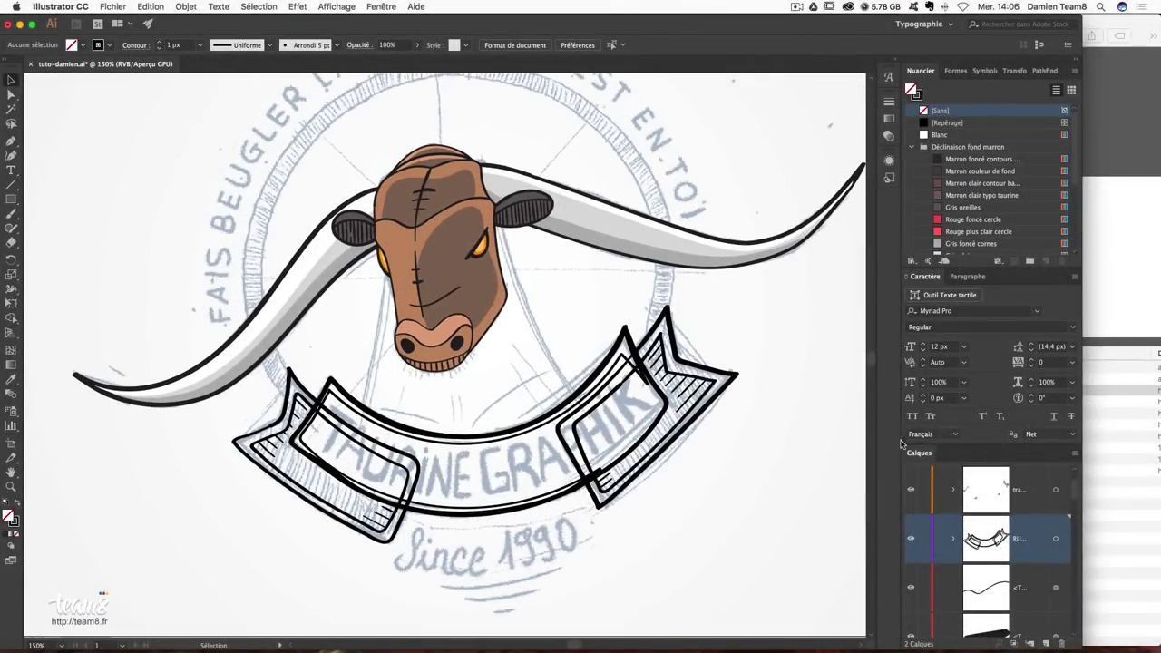
{"action": "left_click", "coordinate": [910, 539]}
{"action": "left_click", "coordinate": [911, 490]}
{"action": "left_click", "coordinate": [910, 540]}
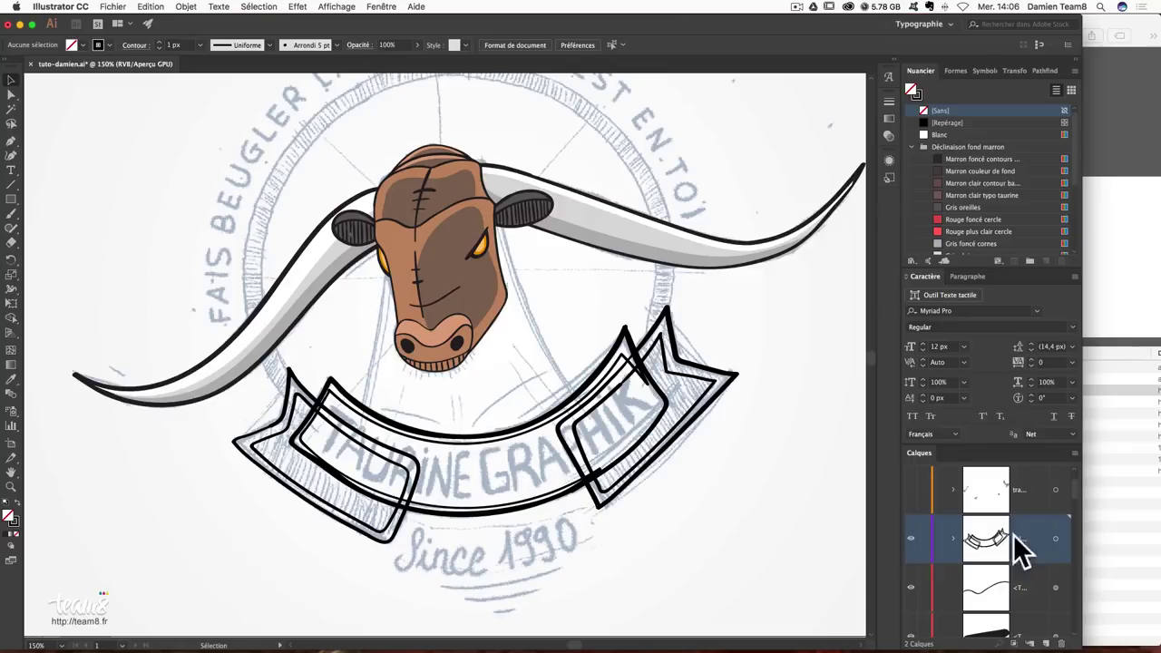
{"action": "left_click", "coordinate": [911, 539]}
{"action": "left_click", "coordinate": [911, 540]}
{"action": "left_click", "coordinate": [913, 492]}
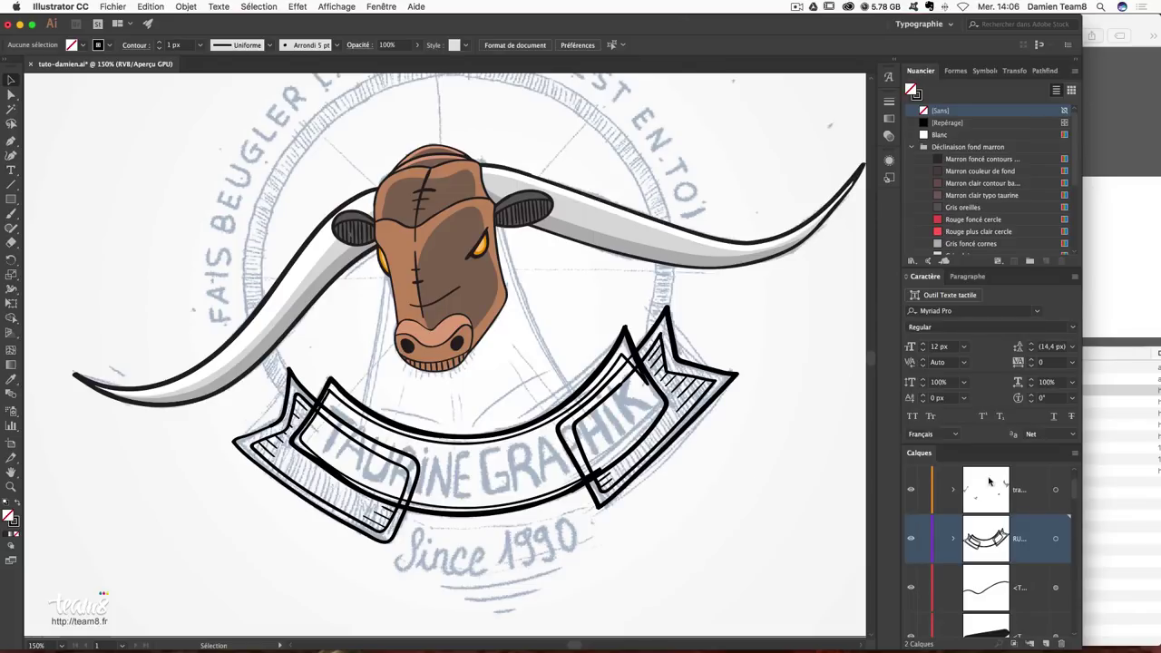
{"action": "left_click", "coordinate": [913, 491]}
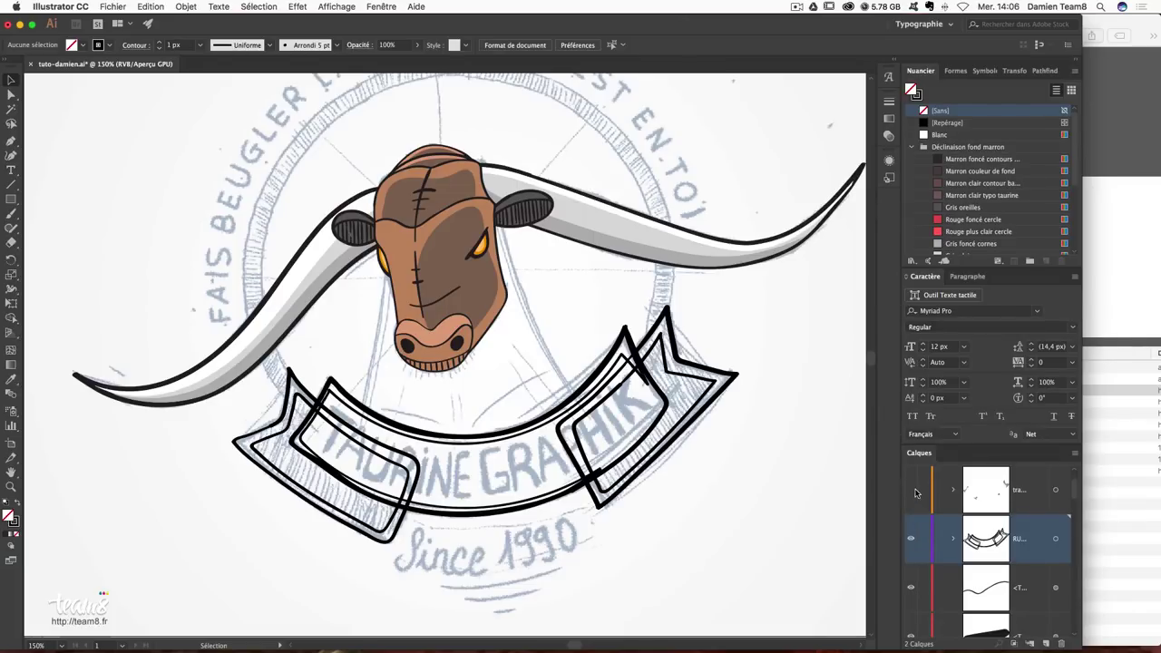
{"action": "left_click", "coordinate": [912, 491]}
{"action": "left_click", "coordinate": [912, 492]}
{"action": "left_click", "coordinate": [913, 492]}
{"action": "left_click", "coordinate": [914, 493]}
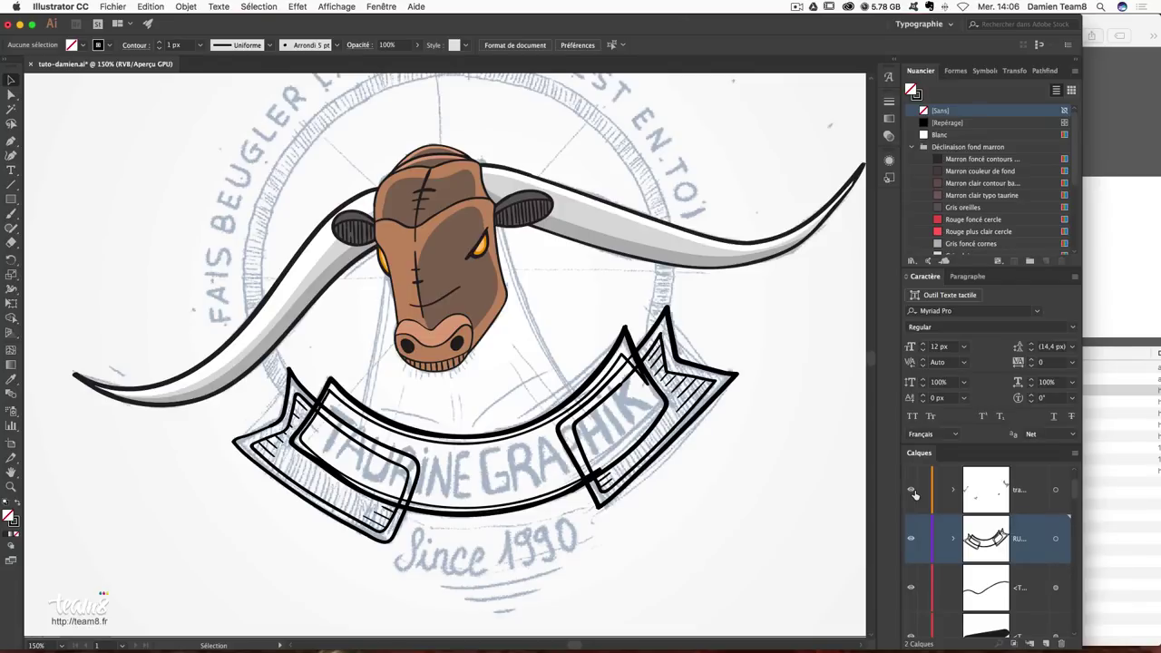
{"action": "left_click", "coordinate": [510, 436]}
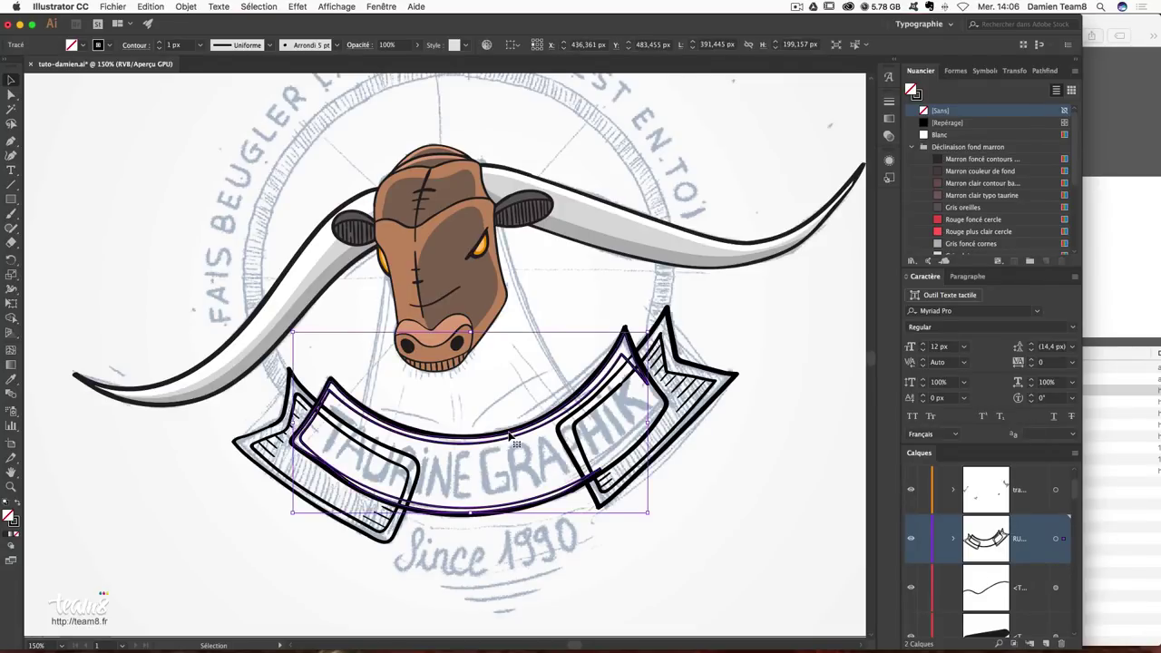
{"action": "left_click", "coordinate": [490, 516]}
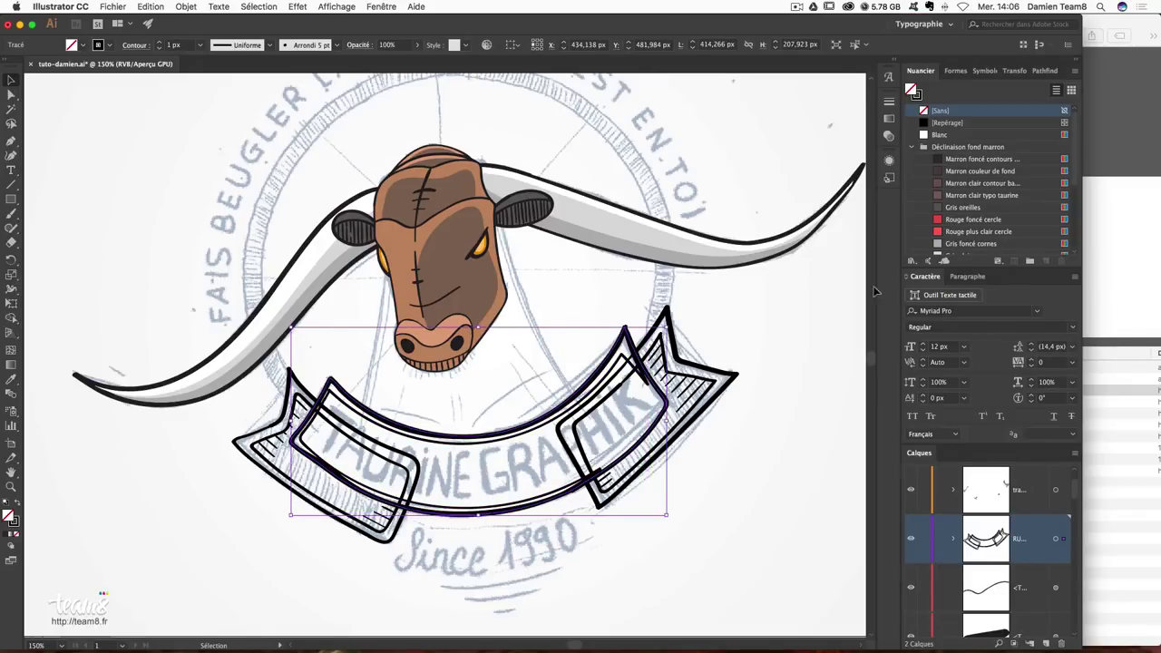
Fill the ribbon's central band with the Marron couleur de fond dark brown.
{"action": "left_click", "coordinate": [993, 160]}
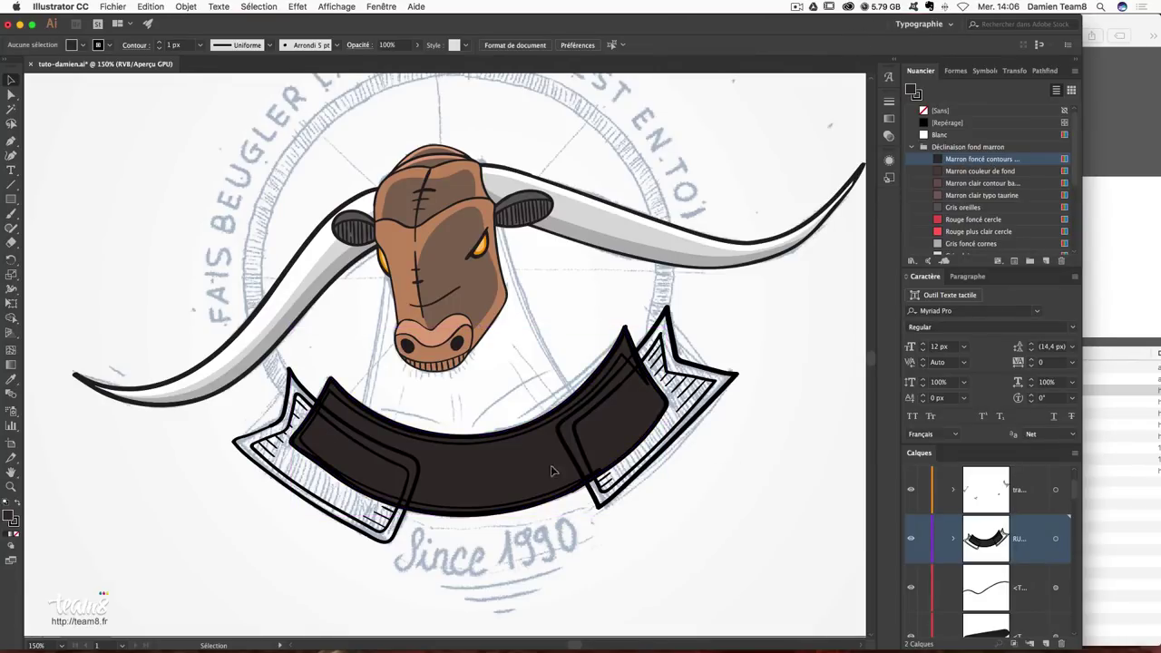
{"action": "left_click", "coordinate": [457, 451]}
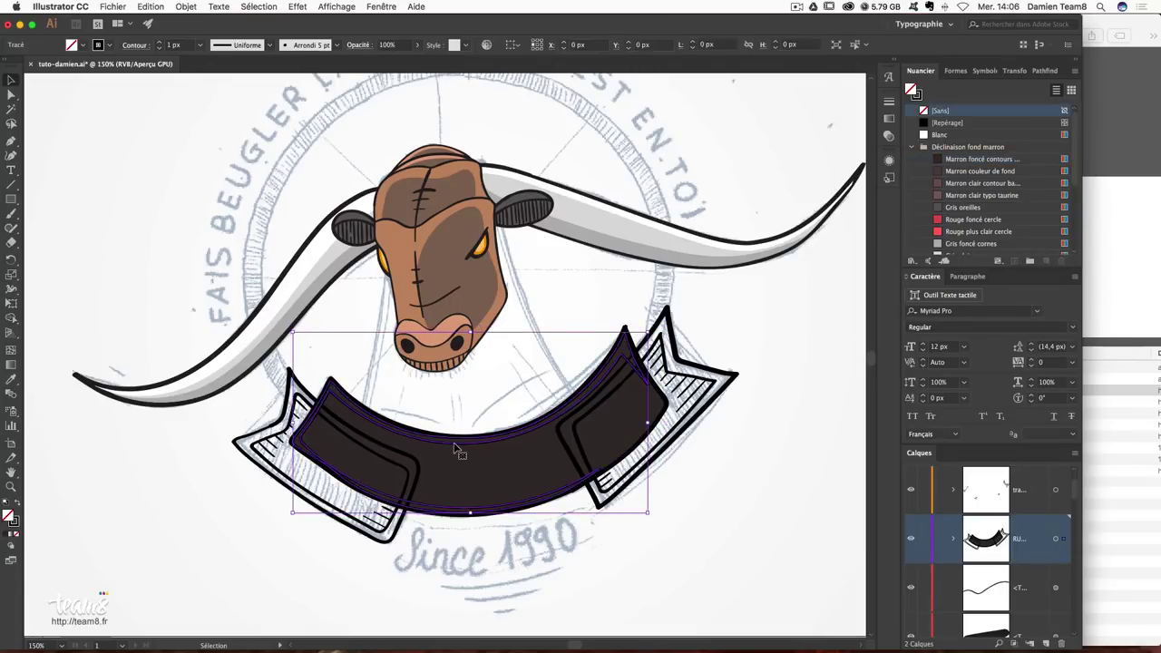
{"action": "left_click", "coordinate": [17, 508]}
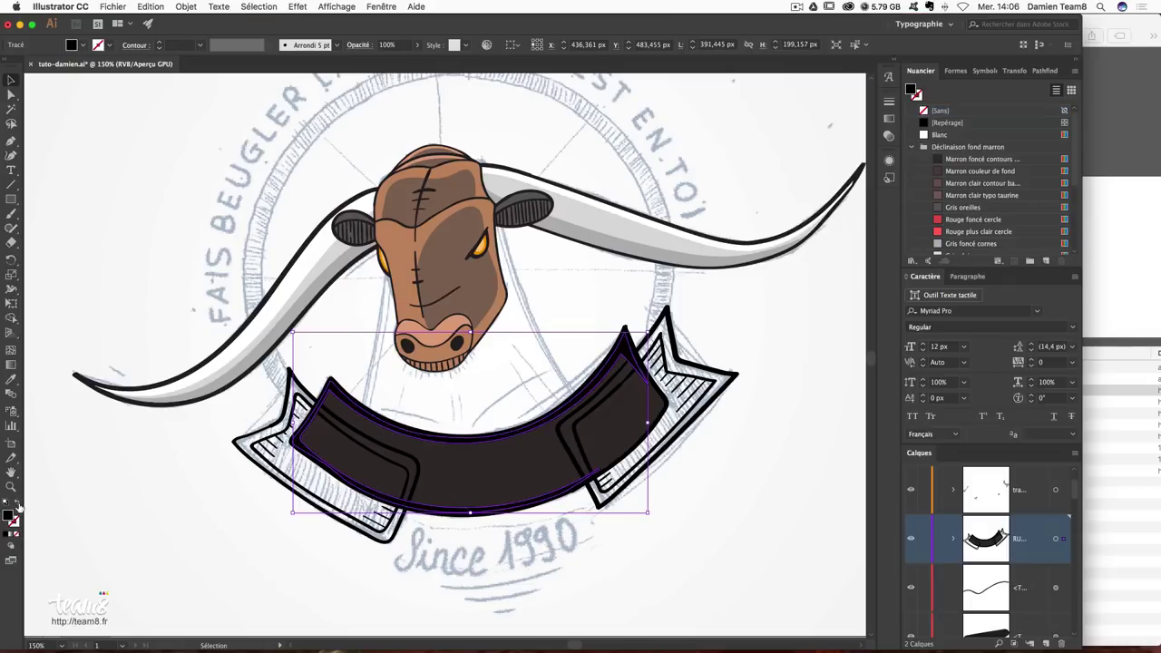
{"action": "left_click", "coordinate": [995, 173]}
{"action": "left_click", "coordinate": [829, 319]}
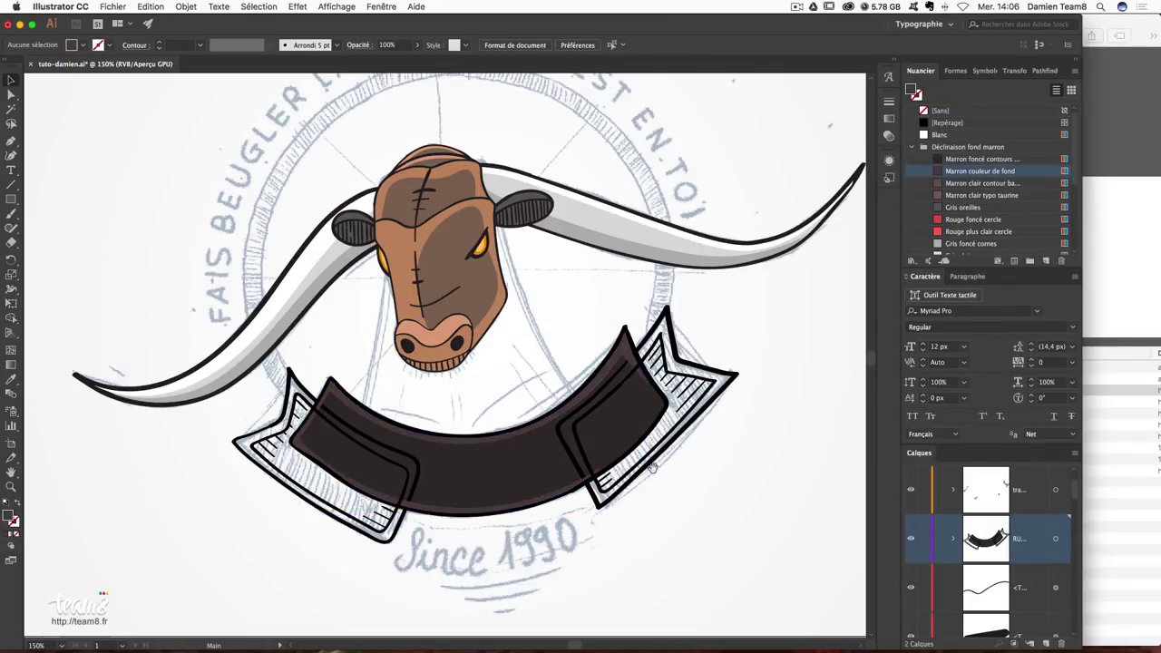
{"action": "left_click_drag", "start_coordinate": [651, 468], "coordinate": [679, 431]}
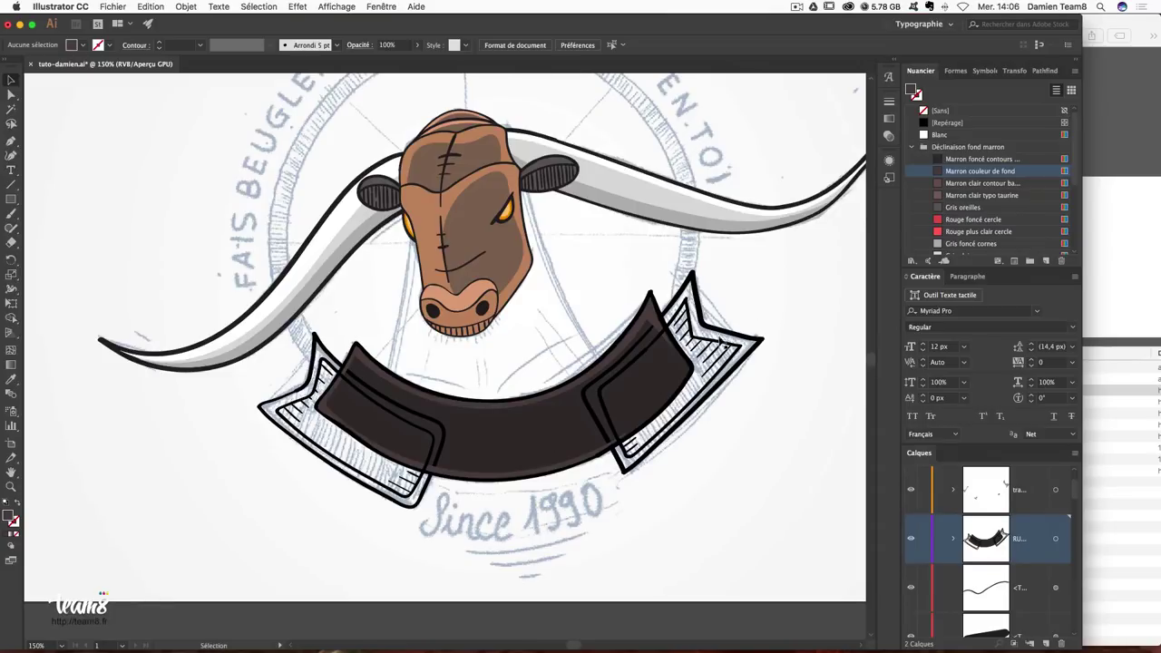
Send both folded ribbon ends to the back, behind the band.
{"action": "left_click", "coordinate": [704, 316]}
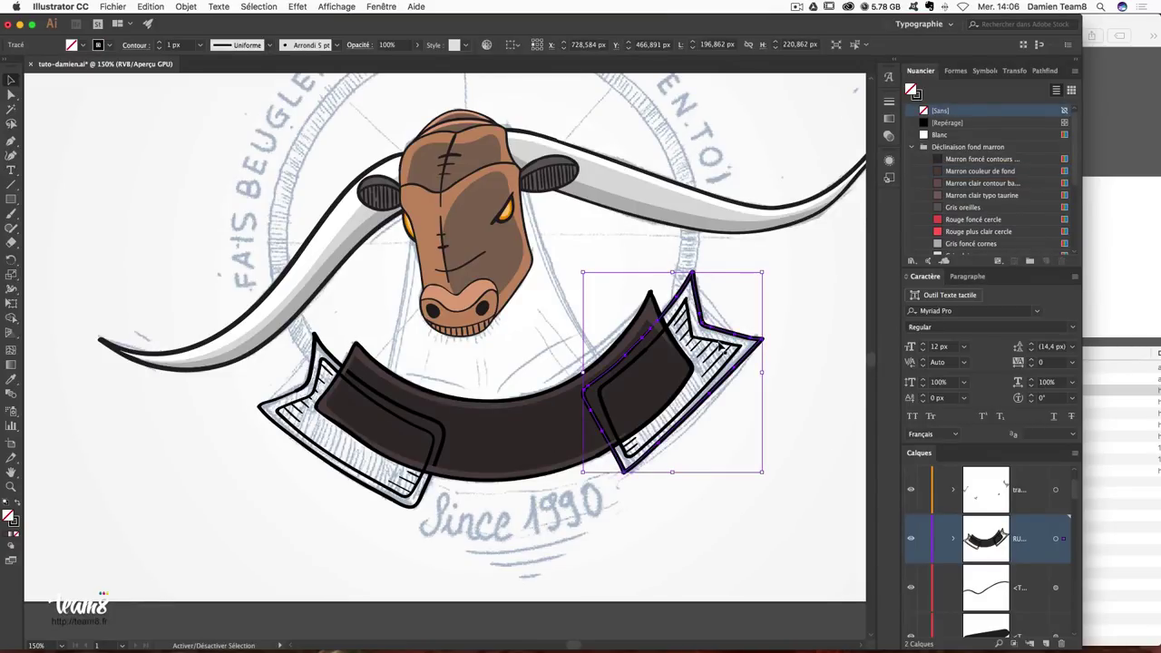
{"action": "left_click", "coordinate": [322, 376], "text": "shift"}
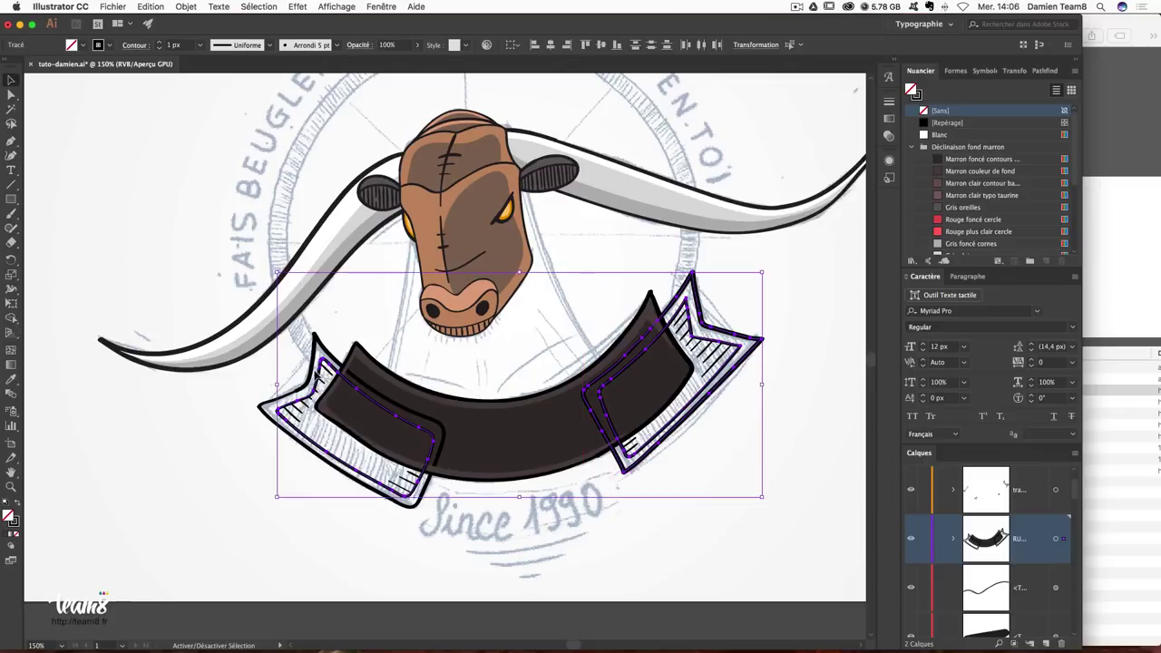
{"action": "scroll", "coordinate": [299, 326], "scroll_direction": "up", "scroll_amount": 2}
{"action": "left_click", "coordinate": [185, 6]}
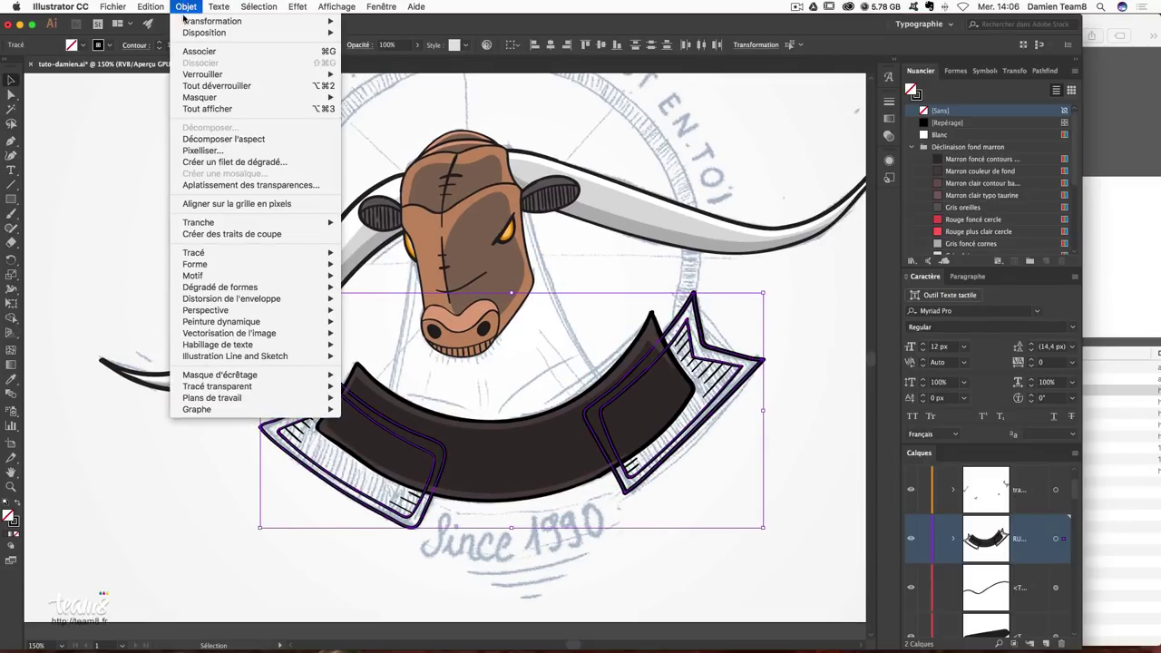
{"action": "left_click", "coordinate": [381, 65]}
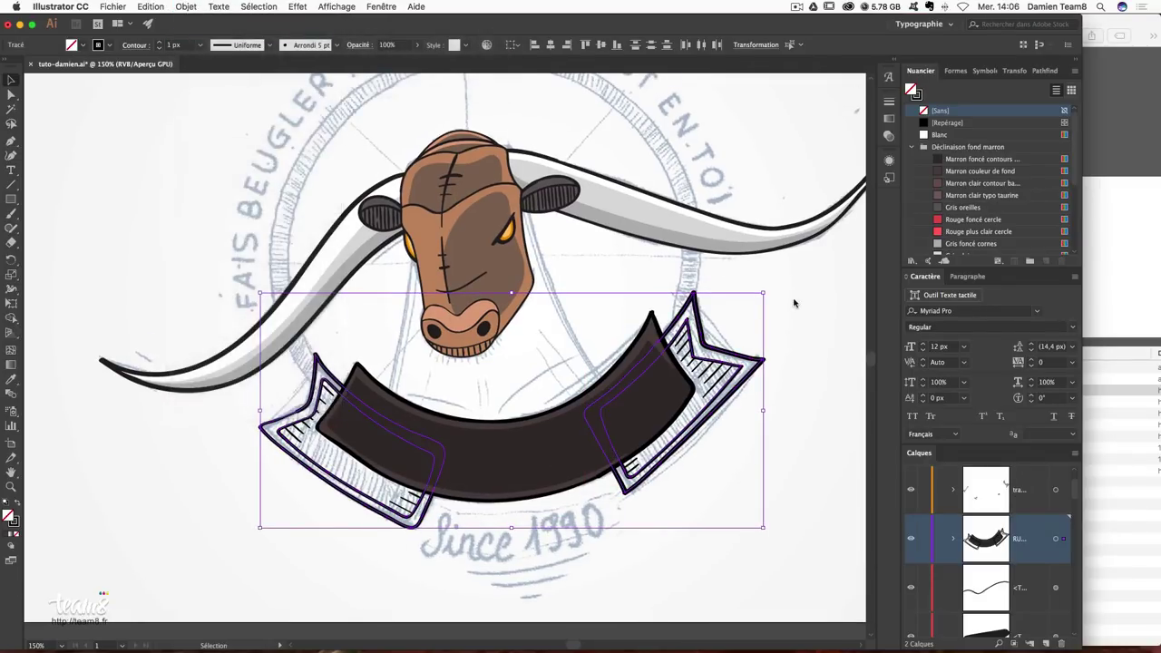
{"action": "left_click", "coordinate": [766, 337]}
{"action": "scroll", "coordinate": [689, 308], "scroll_direction": "down", "scroll_amount": 3}
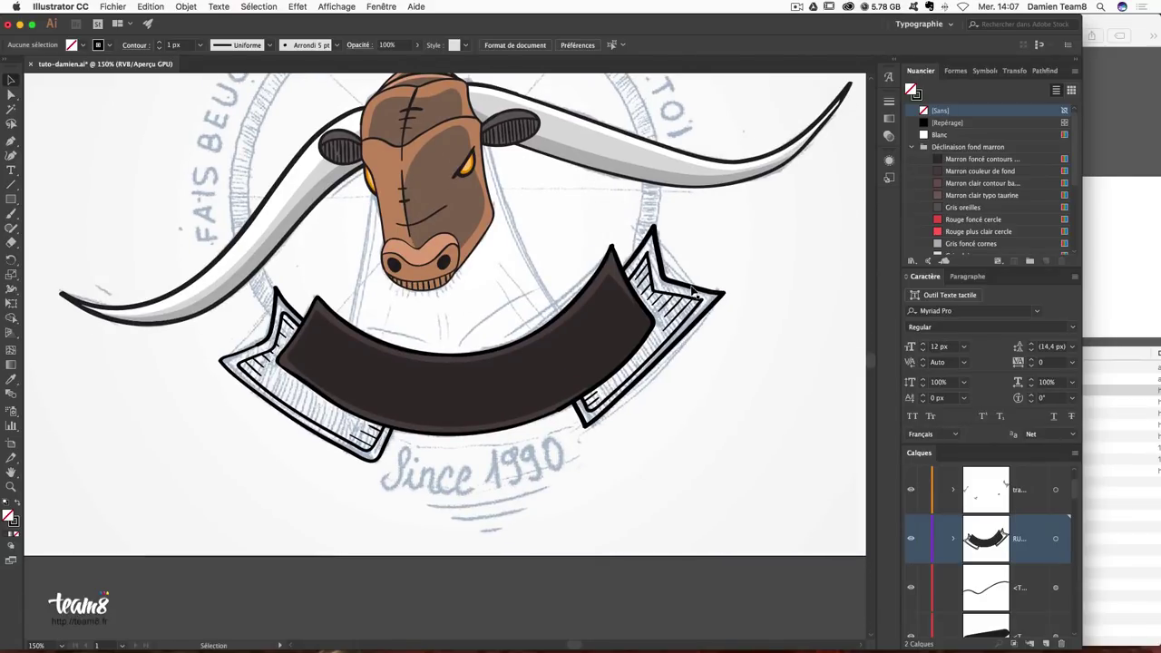
Fill the right ribbon fold with the dark outline brown.
{"action": "left_click", "coordinate": [692, 291]}
{"action": "key", "text": "i"}
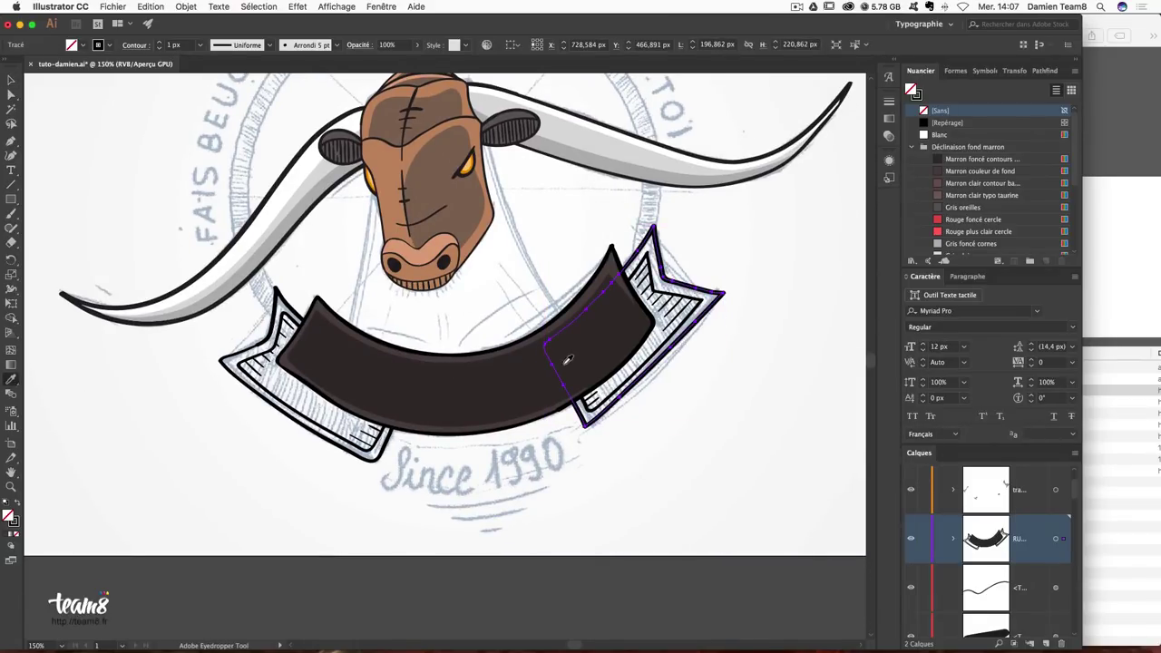
{"action": "left_click", "coordinate": [542, 343]}
{"action": "key", "text": "ctrl+z"}
{"action": "left_click", "coordinate": [963, 179]}
{"action": "key", "text": "v"}
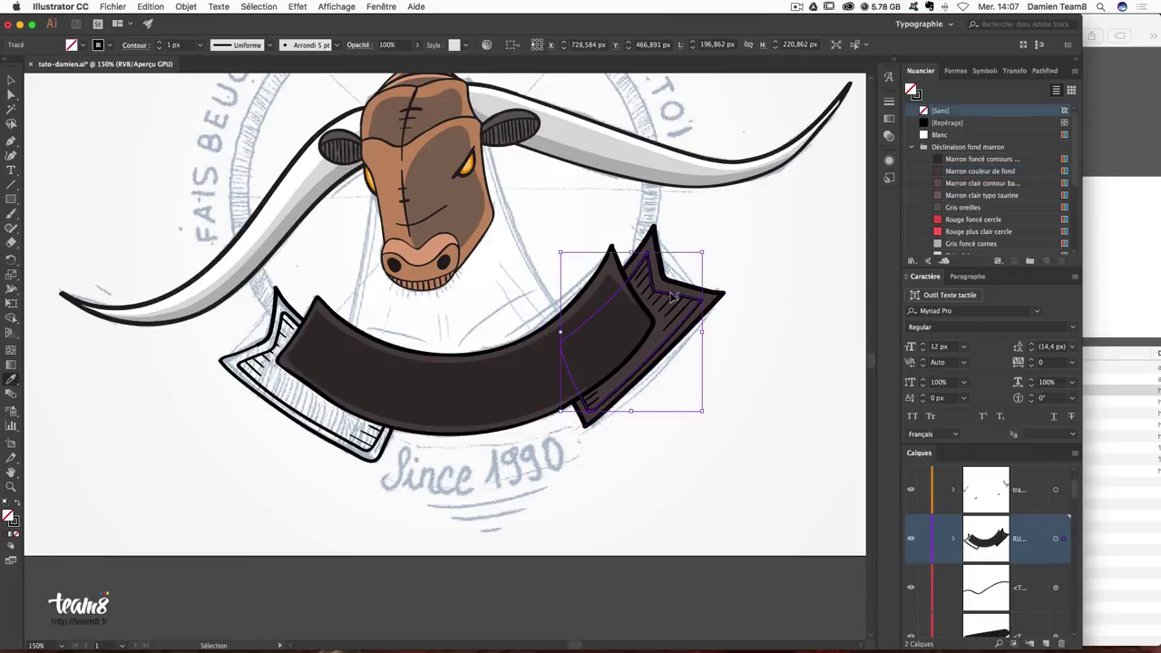
{"action": "left_click", "coordinate": [18, 507]}
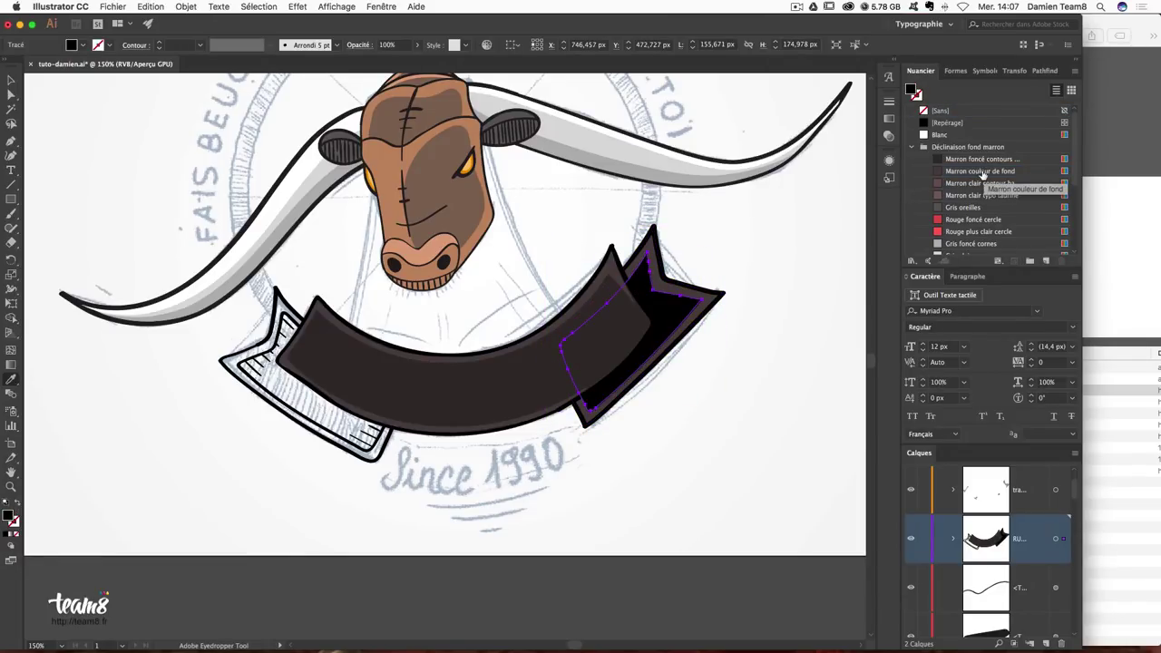
{"action": "left_click", "coordinate": [981, 160]}
{"action": "key", "text": "v"}
{"action": "left_click", "coordinate": [806, 285]}
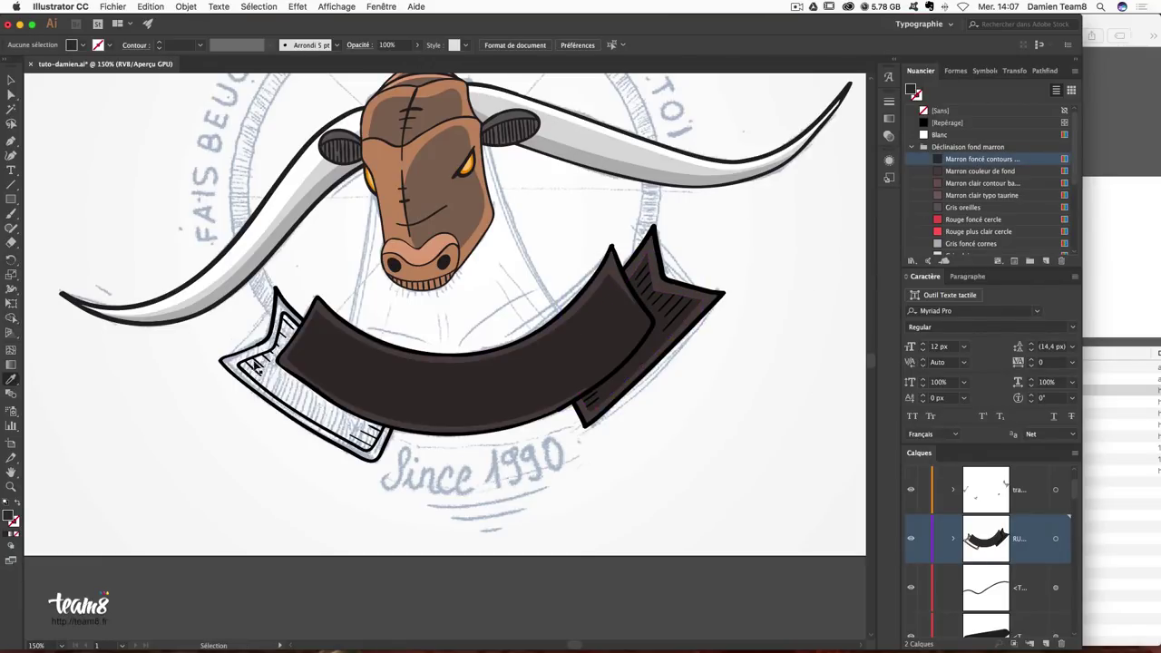
Match the left ribbon fold's fill to the right fold's dark brown.
{"action": "left_click", "coordinate": [258, 365]}
{"action": "left_click", "coordinate": [263, 367]}
{"action": "key", "text": "i"}
{"action": "left_click", "coordinate": [616, 363]}
{"action": "left_click", "coordinate": [257, 346], "text": "super"}
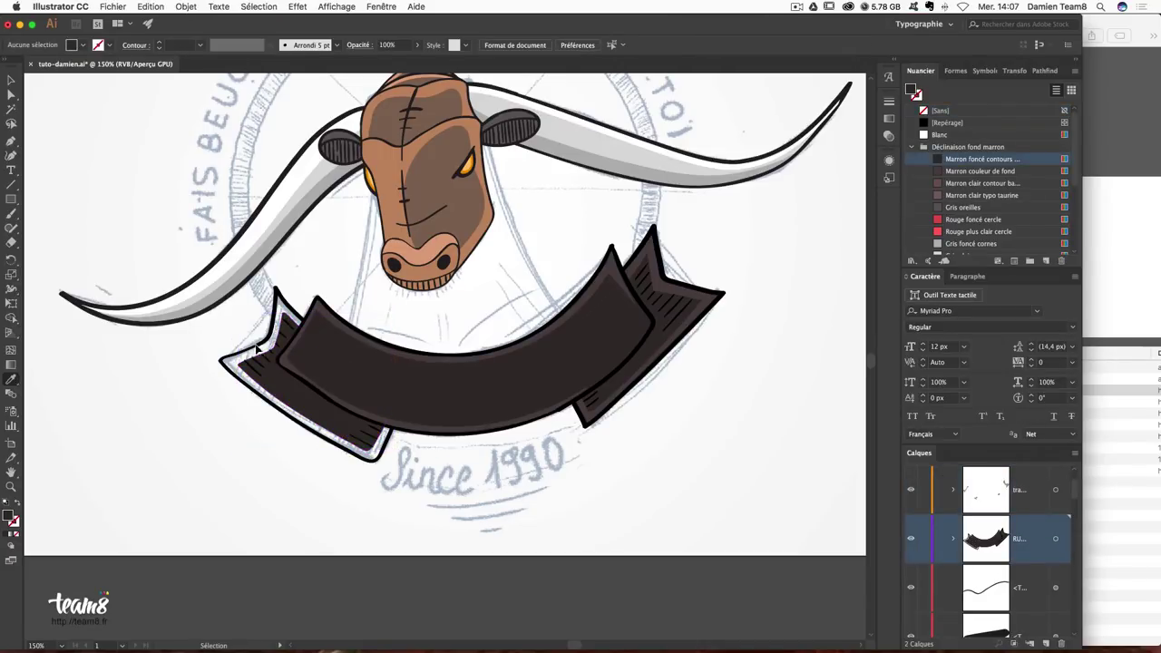
{"action": "left_click", "coordinate": [635, 359]}
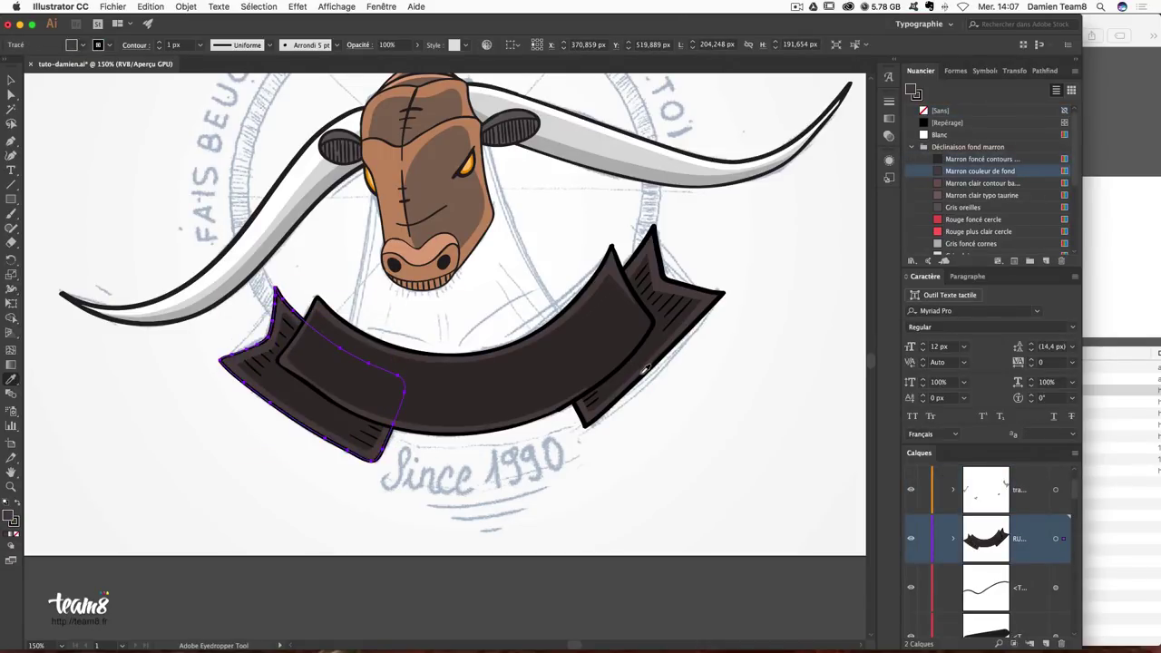
{"action": "key", "text": "super+shift+a"}
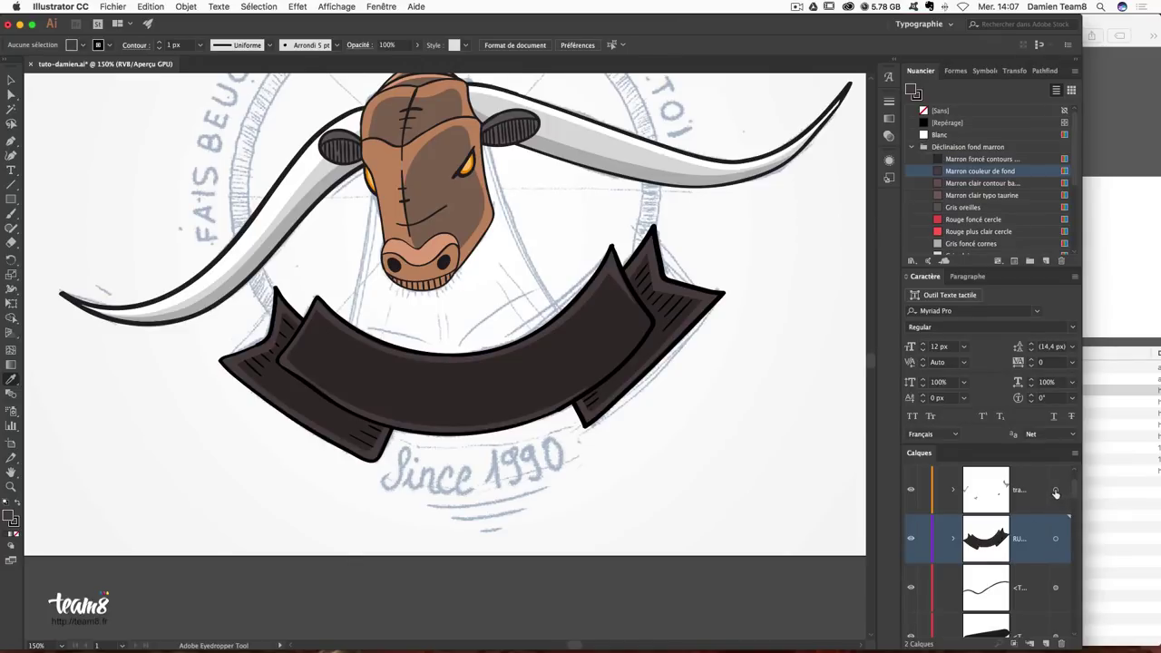
Give the hatch lines the light outline brown stroke after trying Marron clair typo taurine.
{"action": "left_click", "coordinate": [1055, 491]}
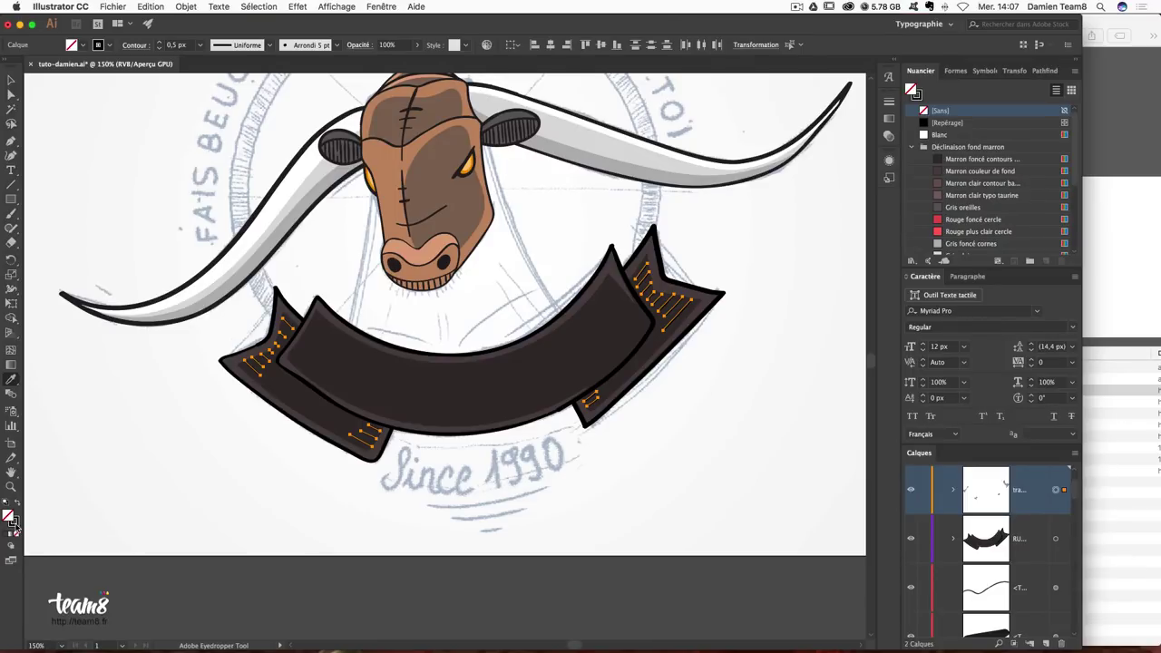
{"action": "left_click", "coordinate": [14, 526]}
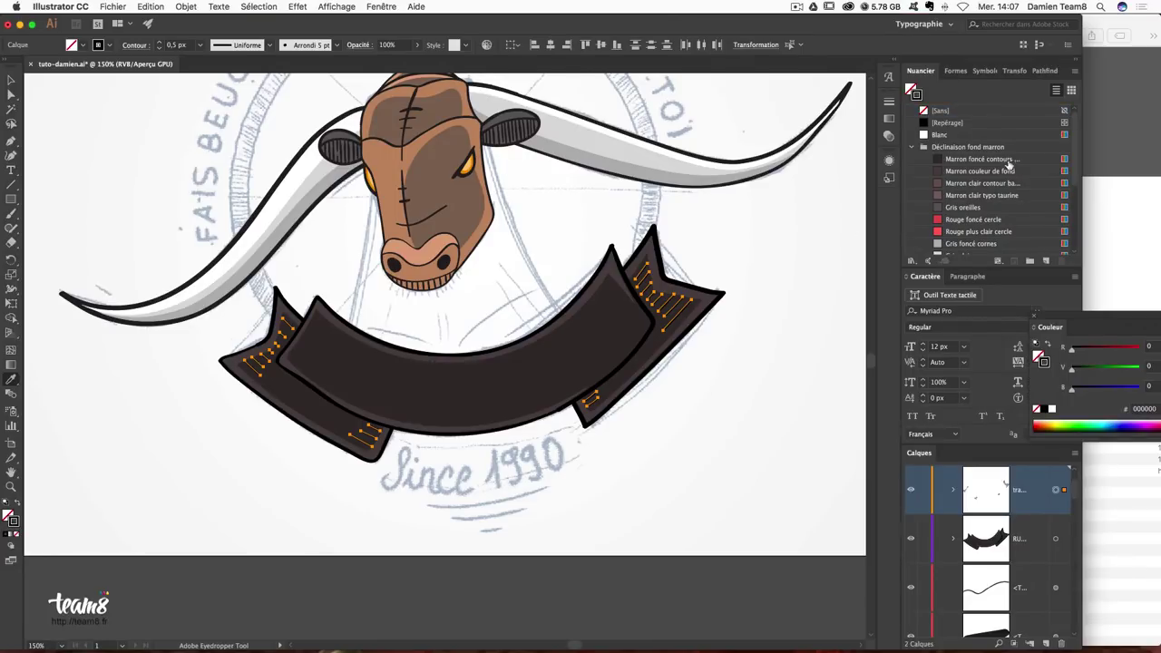
{"action": "left_click", "coordinate": [953, 188]}
{"action": "left_click", "coordinate": [794, 379]}
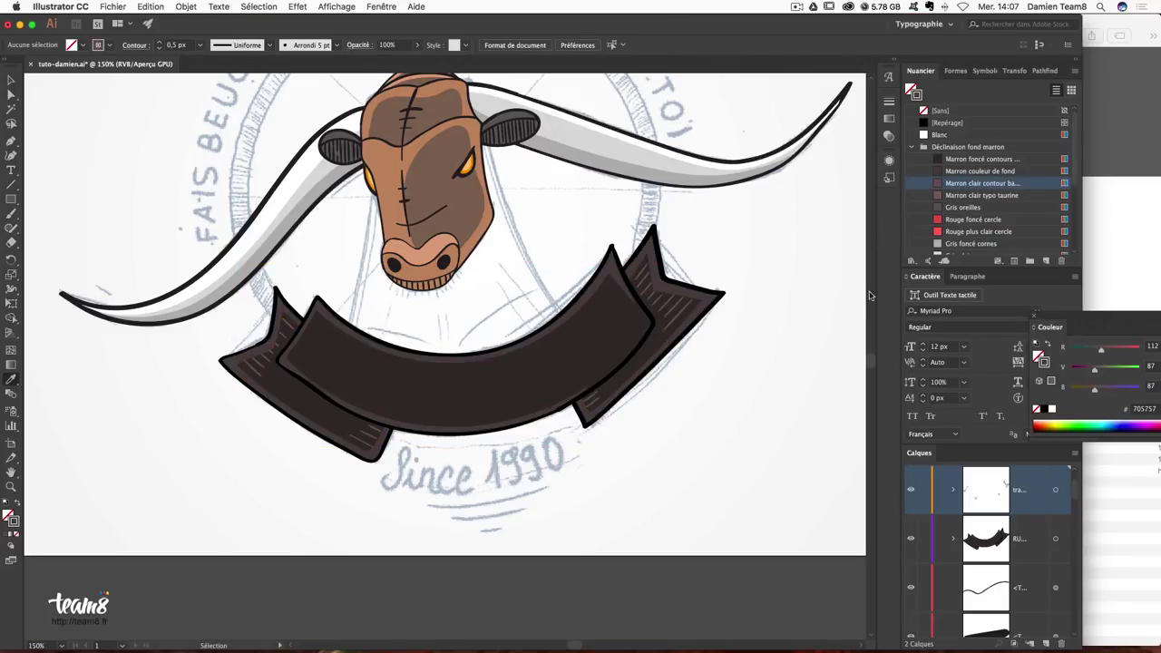
{"action": "left_click", "coordinate": [689, 290]}
{"action": "left_click", "coordinate": [982, 195]}
{"action": "left_click", "coordinate": [833, 264]}
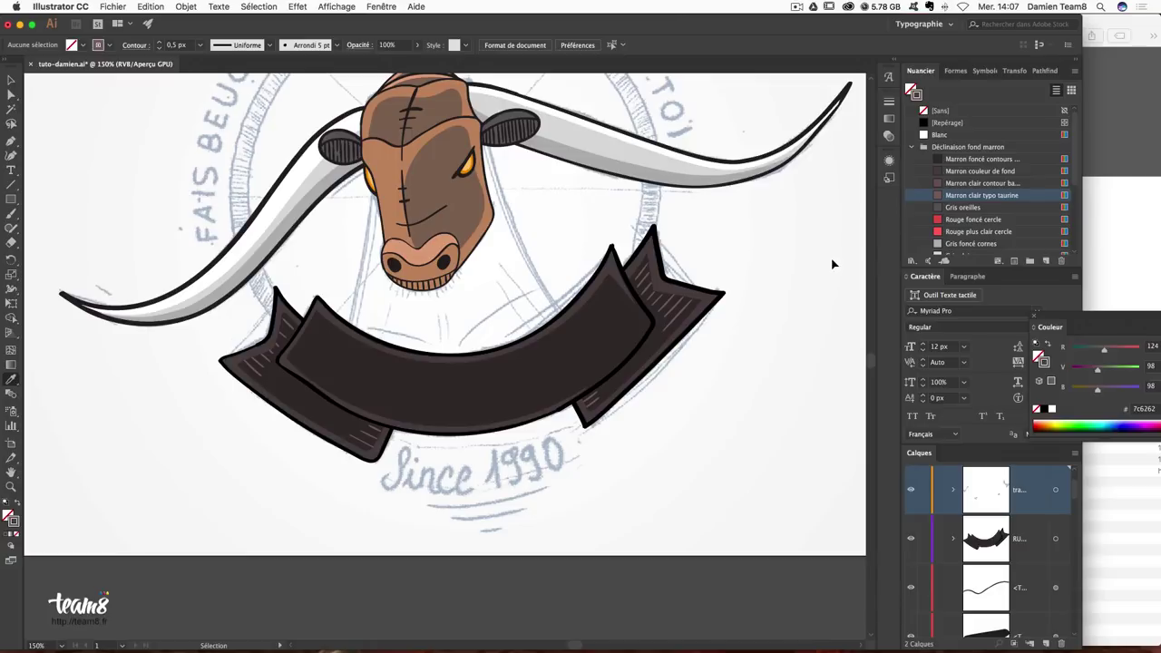
{"action": "left_click", "coordinate": [690, 290]}
{"action": "left_click", "coordinate": [981, 184]}
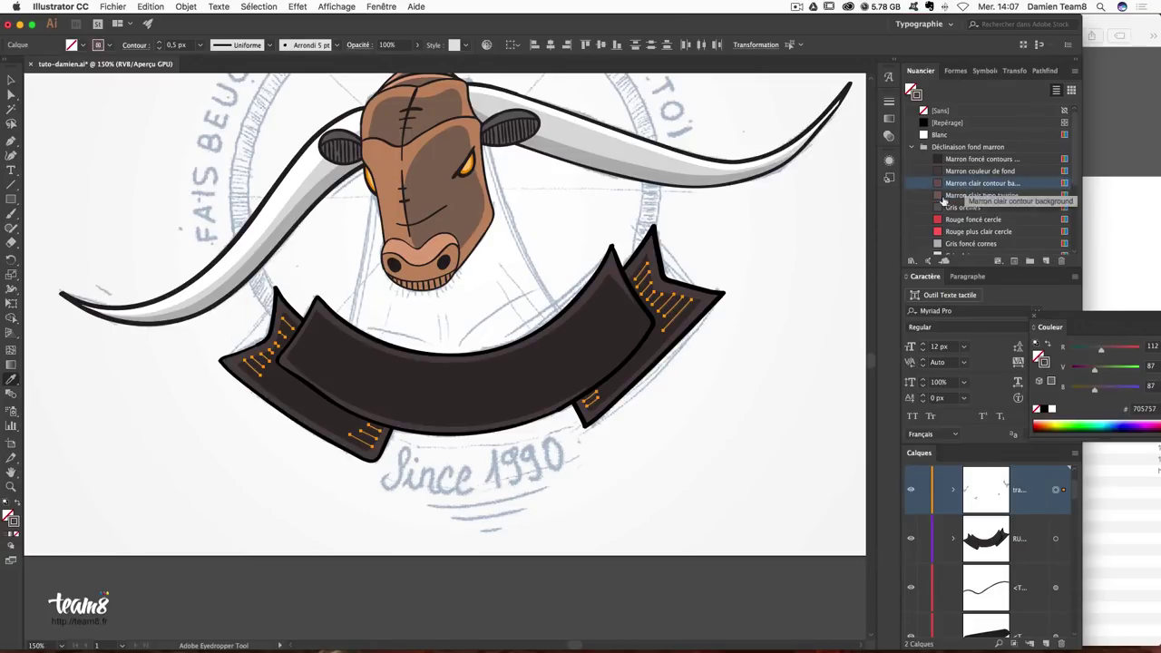
{"action": "left_click", "coordinate": [828, 284]}
Zoom in on the ribbon and select a group of hatch lines on the fold.
{"action": "key", "text": "super+plus"}
{"action": "key", "text": "super+plus"}
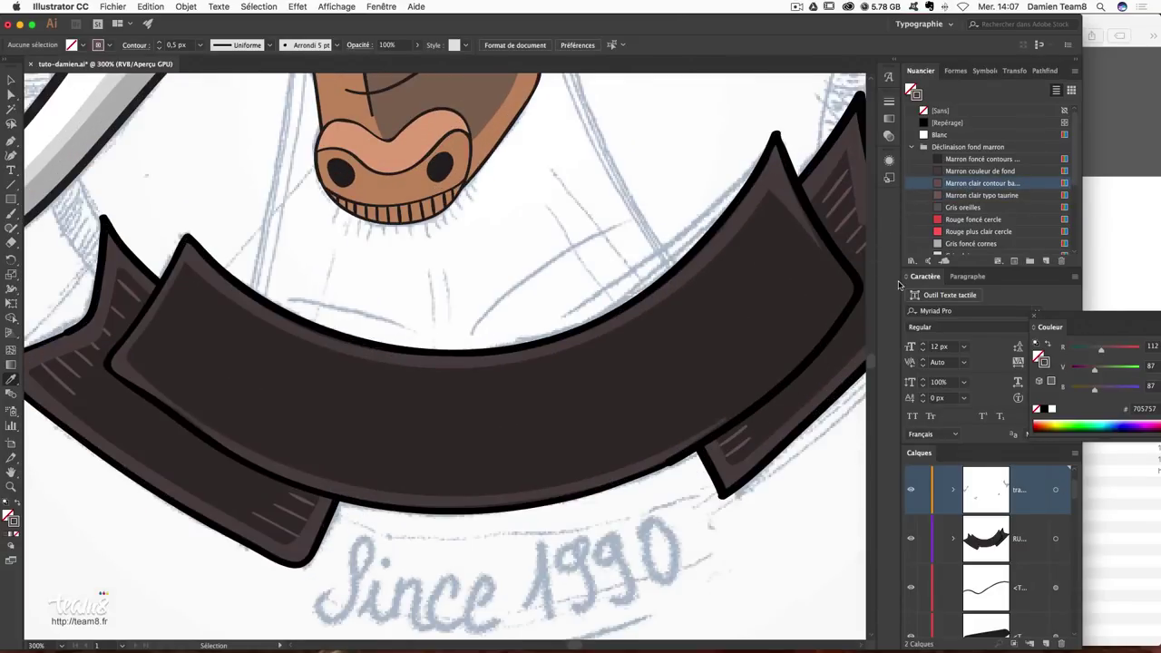
{"action": "scroll", "coordinate": [641, 277], "scroll_direction": "right", "scroll_amount": 5}
{"action": "left_click", "coordinate": [11, 79]}
{"action": "left_click", "coordinate": [730, 256]}
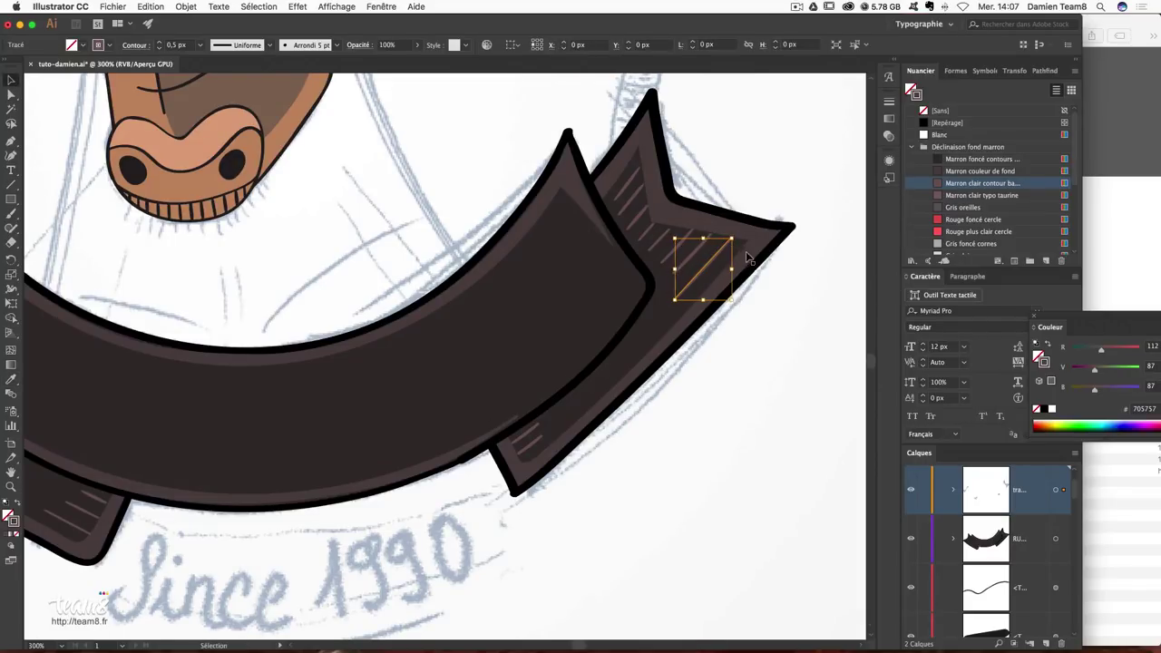
{"action": "left_click", "coordinate": [774, 274]}
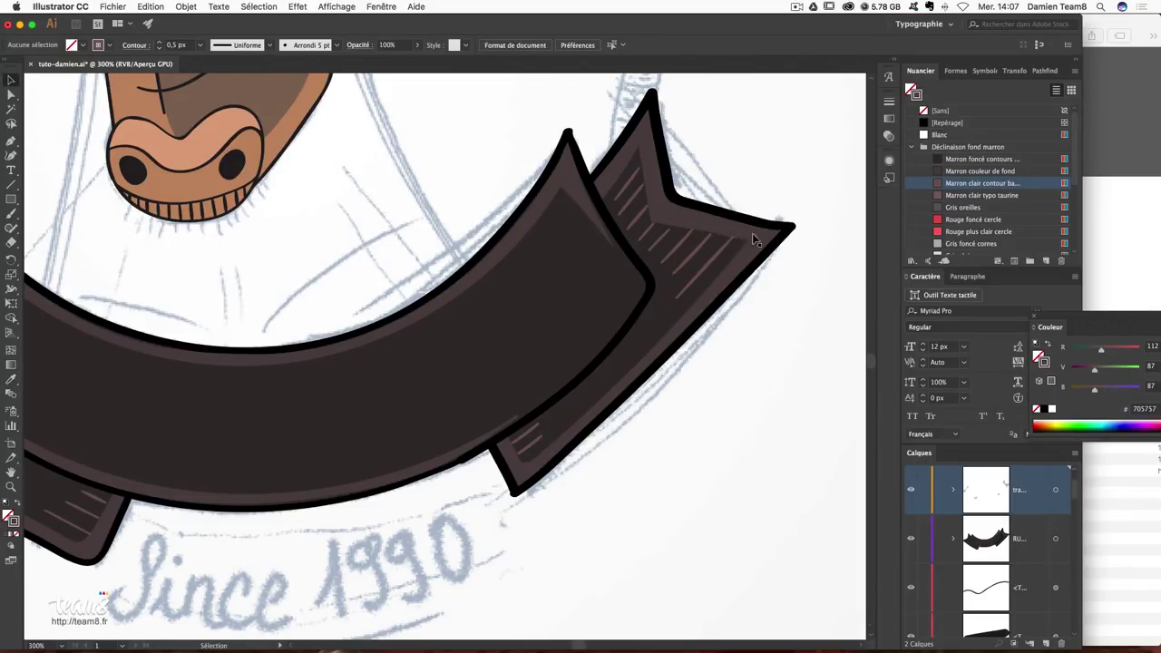
Recolour all hatch lines to Marron couleur de fond, undoing a lighter-brown trial.
{"action": "left_click", "coordinate": [1056, 491]}
{"action": "left_click", "coordinate": [969, 171]}
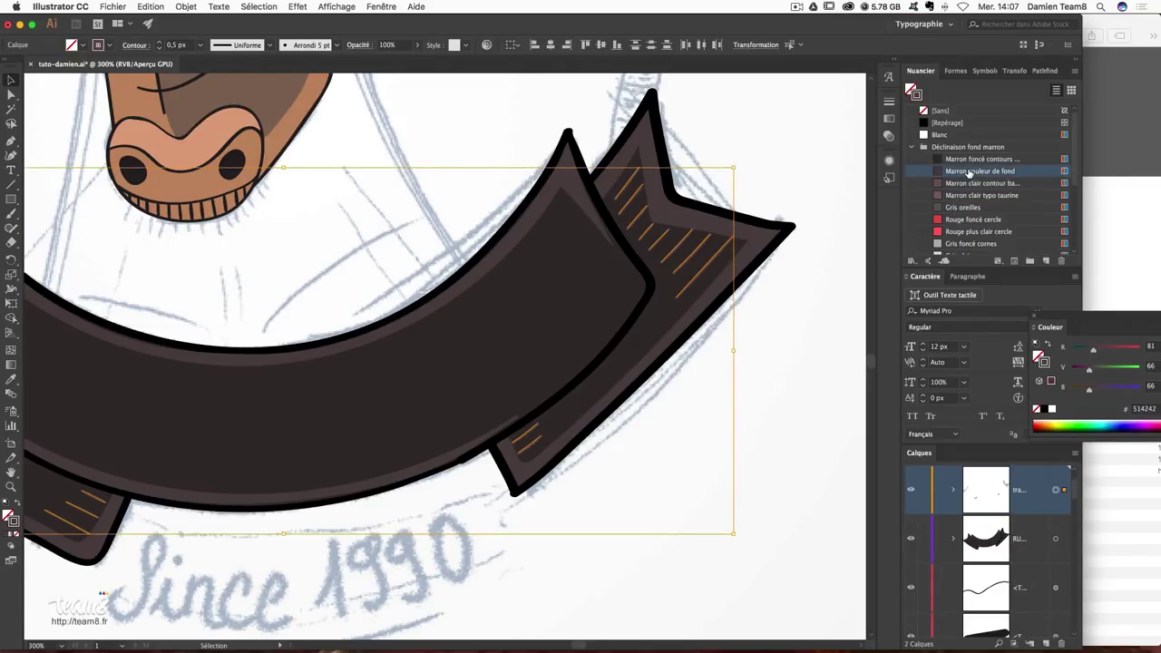
{"action": "left_click", "coordinate": [786, 329]}
{"action": "left_click", "coordinate": [703, 250]}
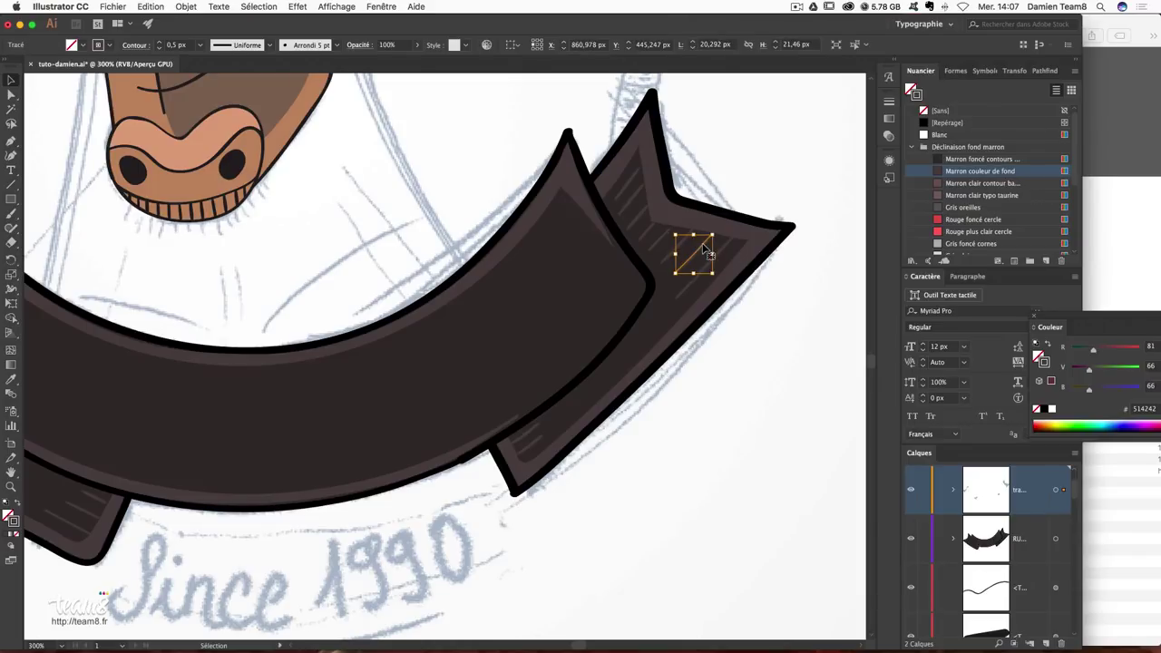
{"action": "left_click", "coordinate": [780, 319]}
{"action": "left_click", "coordinate": [705, 258]}
{"action": "left_click", "coordinate": [982, 183]}
{"action": "left_click", "coordinate": [788, 287]}
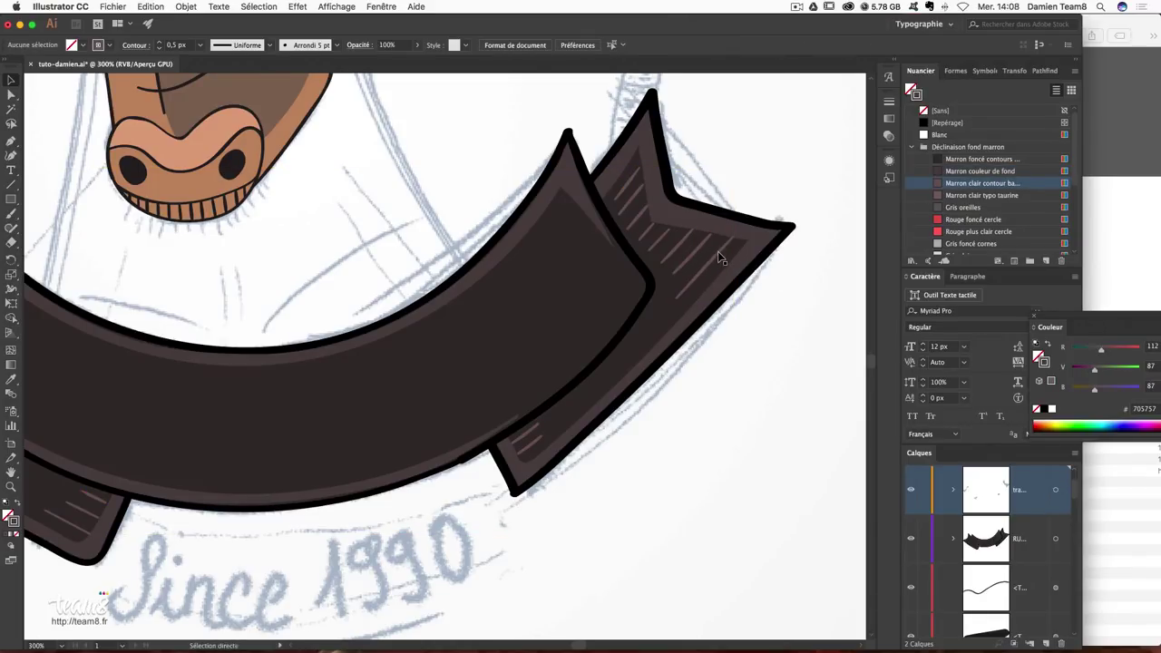
{"action": "key", "text": "ctrl+z"}
{"action": "left_click", "coordinate": [762, 291]}
Check individual hatch lines on both folds, then zoom out to the whole banner.
{"action": "left_click", "coordinate": [727, 244]}
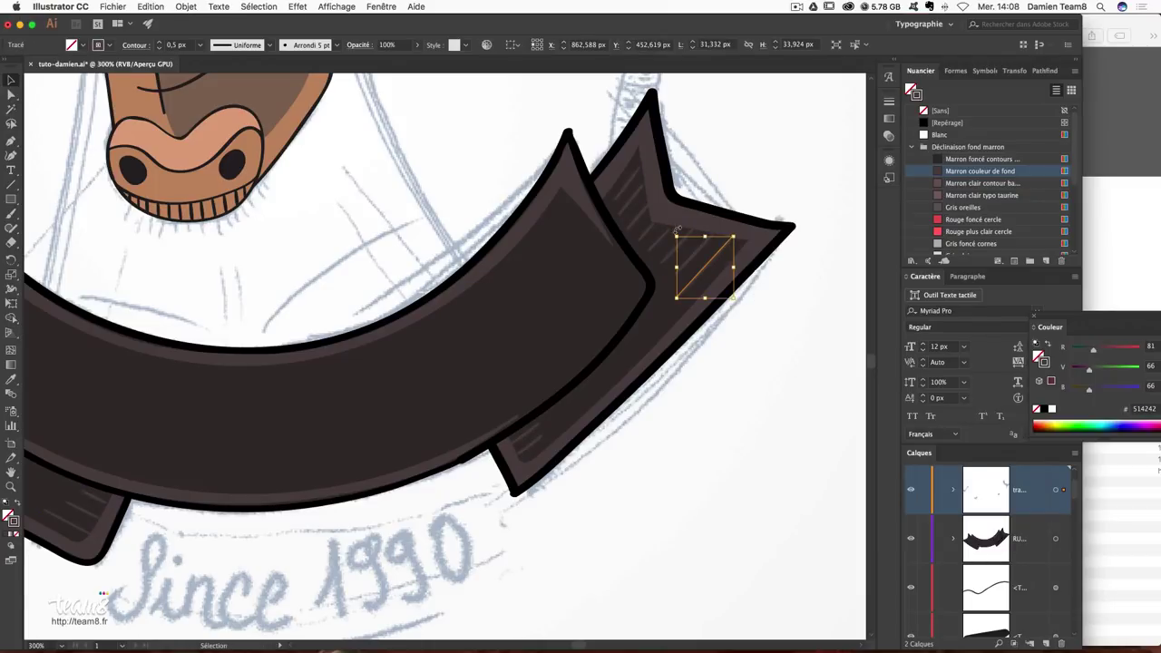
{"action": "left_click", "coordinate": [648, 232]}
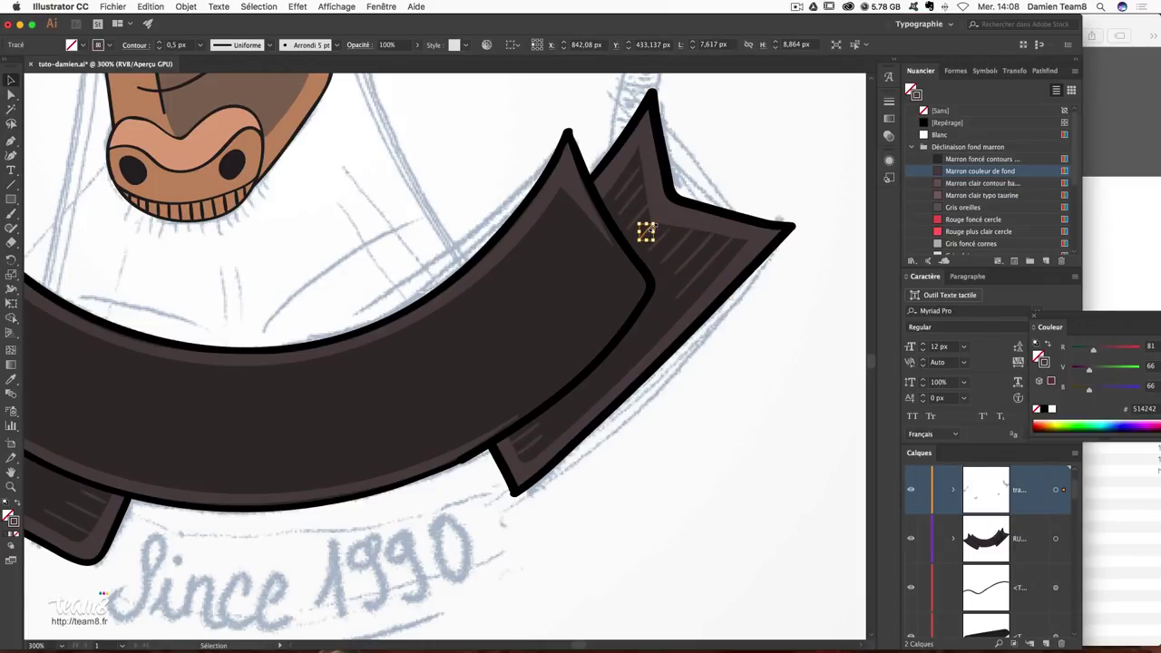
{"action": "left_click", "coordinate": [833, 315]}
{"action": "left_click", "coordinate": [650, 231]}
{"action": "left_click", "coordinate": [834, 366]}
{"action": "left_click", "coordinate": [635, 175]}
{"action": "left_click", "coordinate": [752, 379]}
{"action": "left_click_drag", "start_coordinate": [384, 427], "coordinate": [486, 424]}
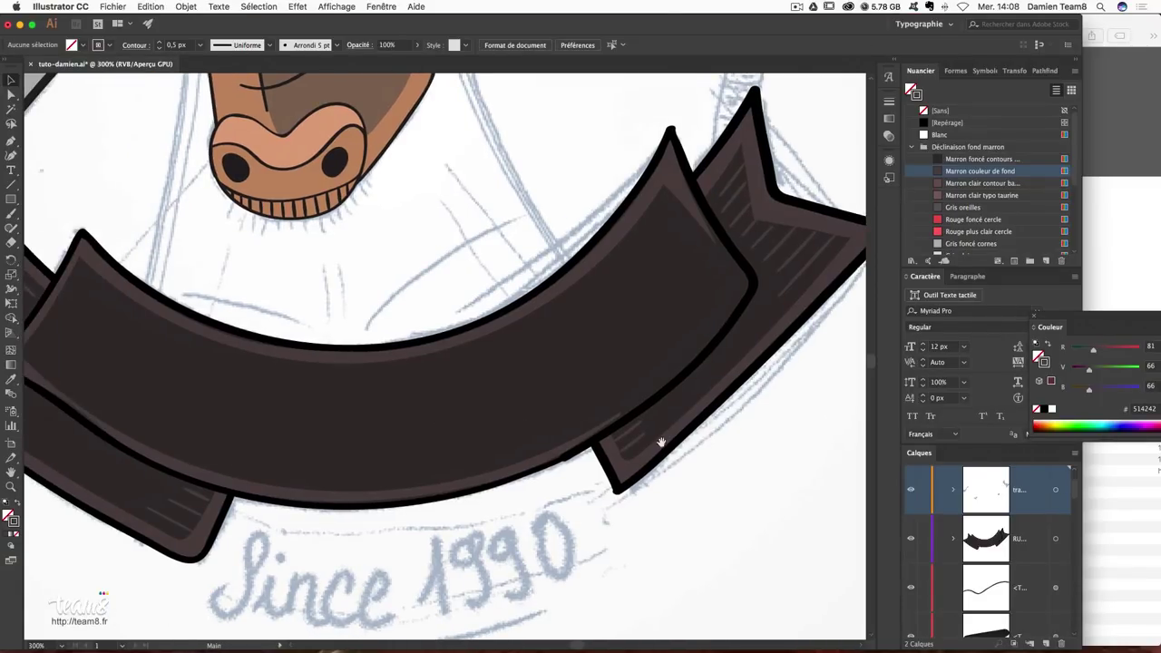
{"action": "left_click_drag", "start_coordinate": [245, 460], "coordinate": [550, 451]}
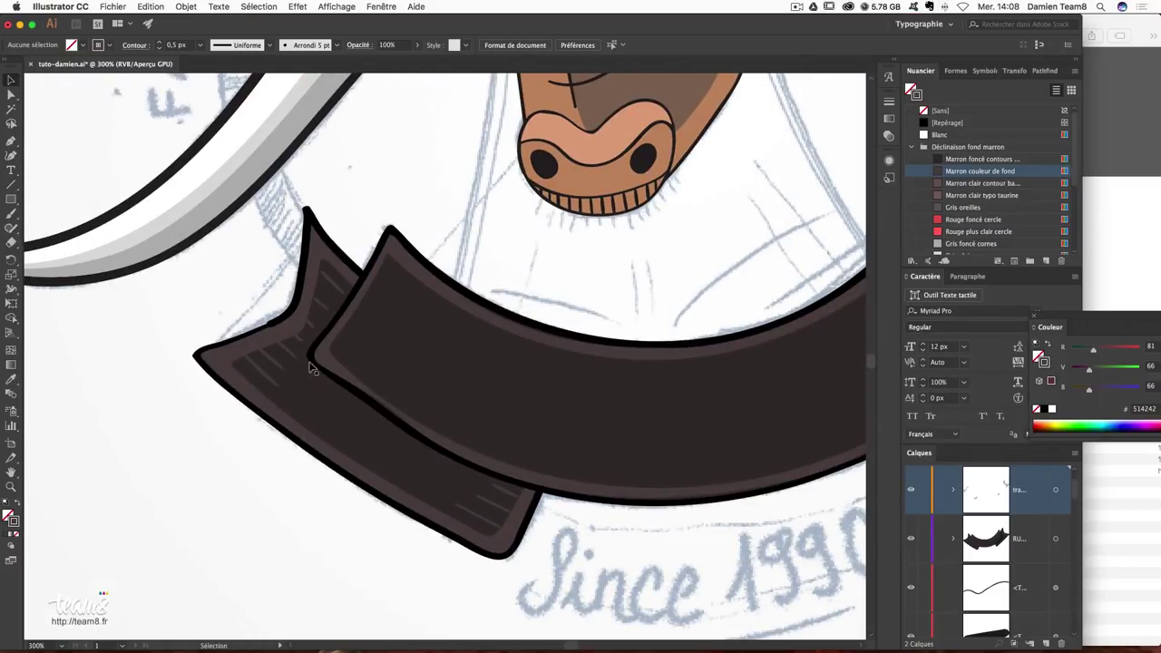
{"action": "left_click", "coordinate": [328, 279]}
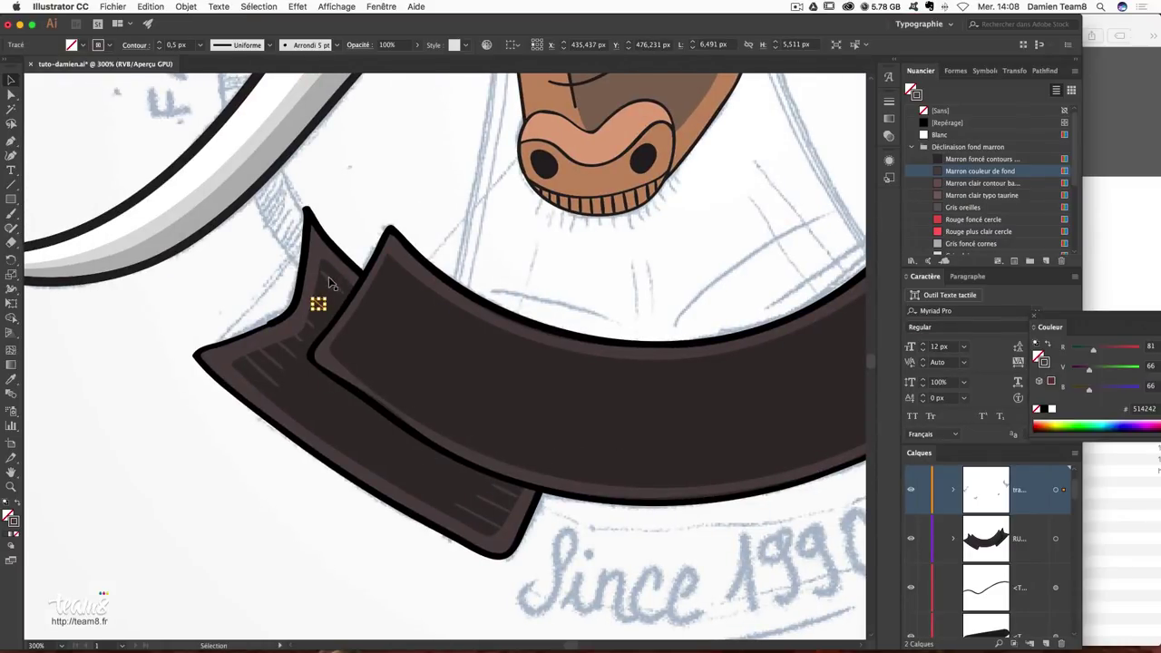
{"action": "scroll", "coordinate": [653, 635], "scroll_direction": "right", "scroll_amount": 5}
{"action": "scroll", "coordinate": [377, 550], "scroll_direction": "left", "scroll_amount": 3}
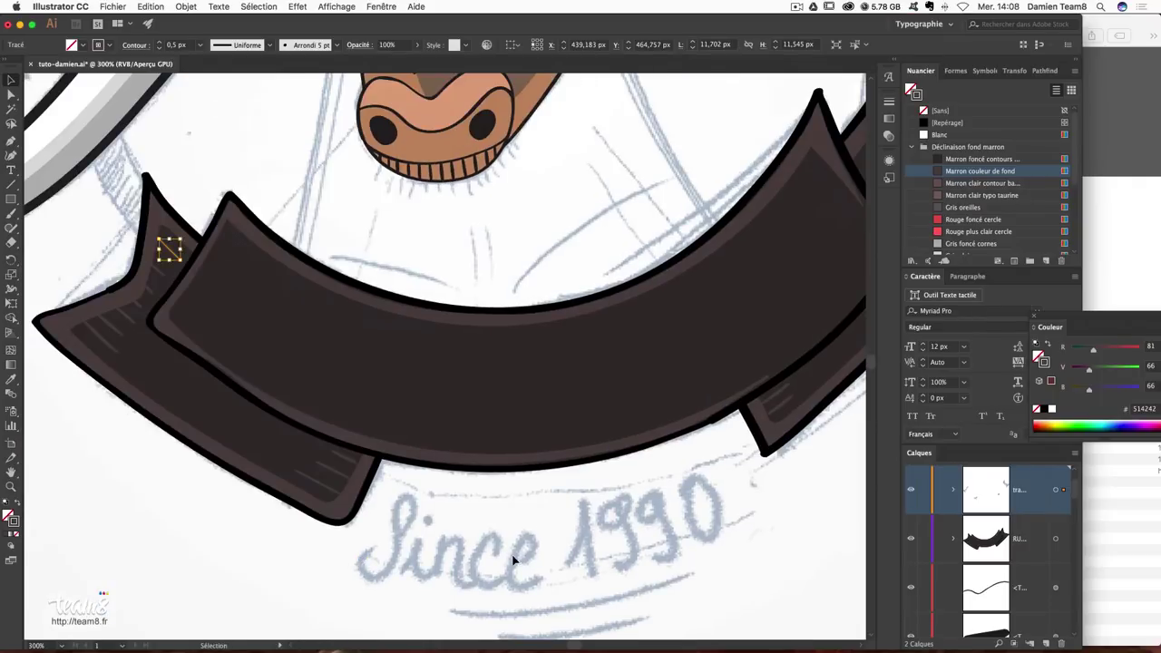
{"action": "left_click", "coordinate": [657, 493]}
{"action": "key", "text": "ctrl+minus"}
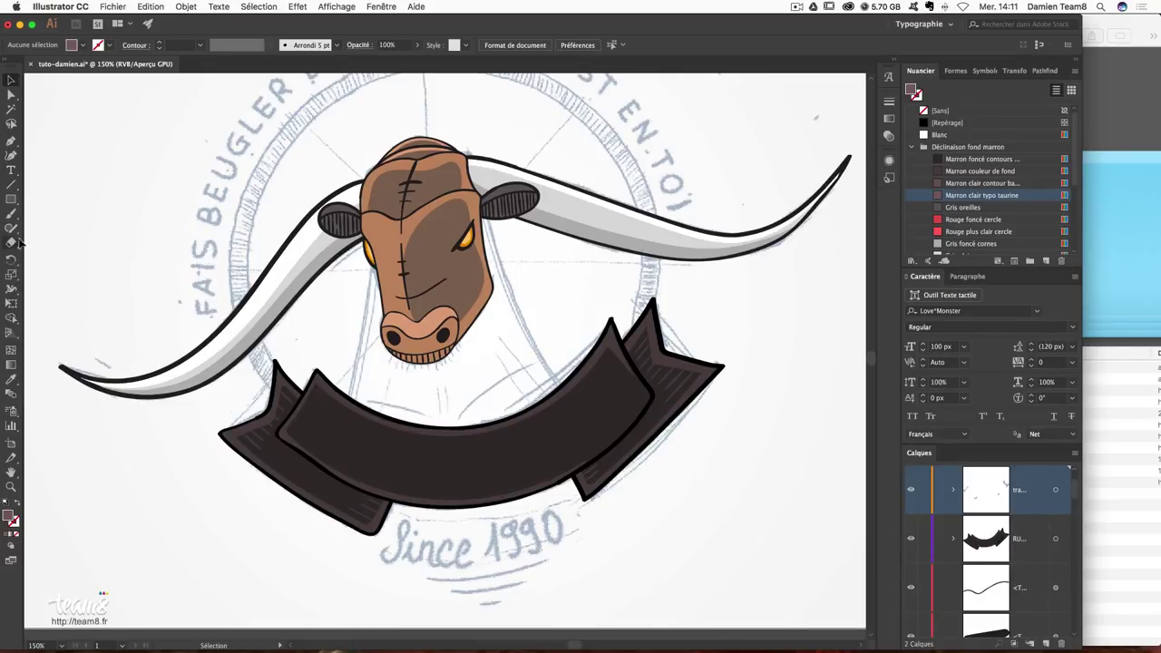
{"action": "left_click", "coordinate": [1125, 411]}
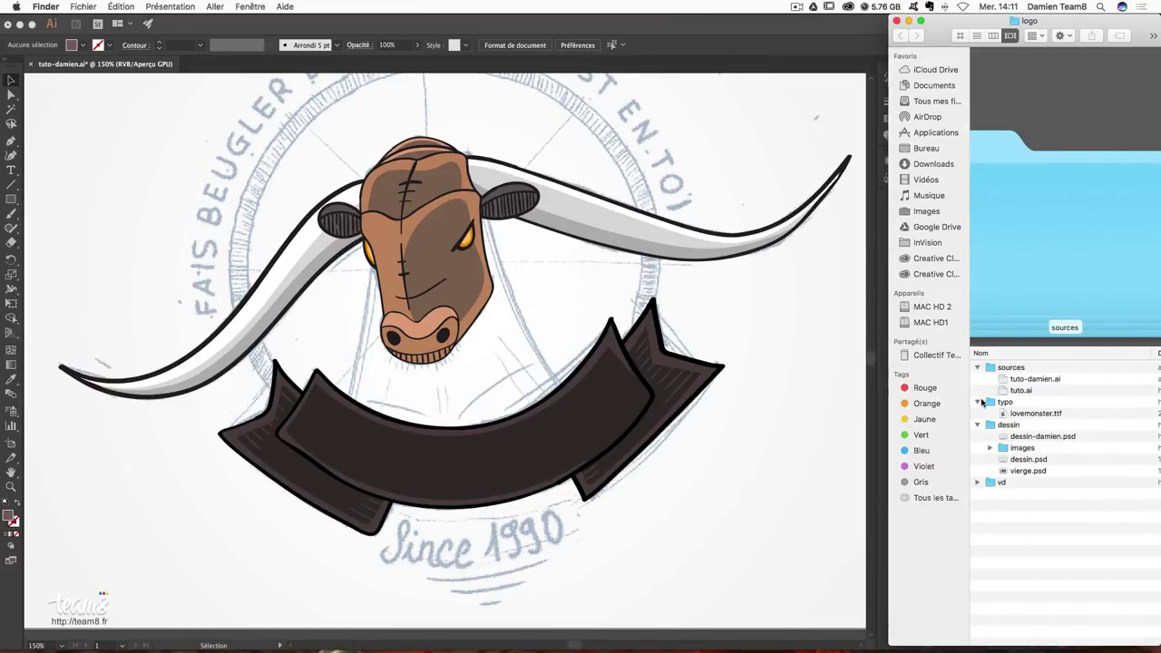
{"action": "left_click", "coordinate": [998, 403]}
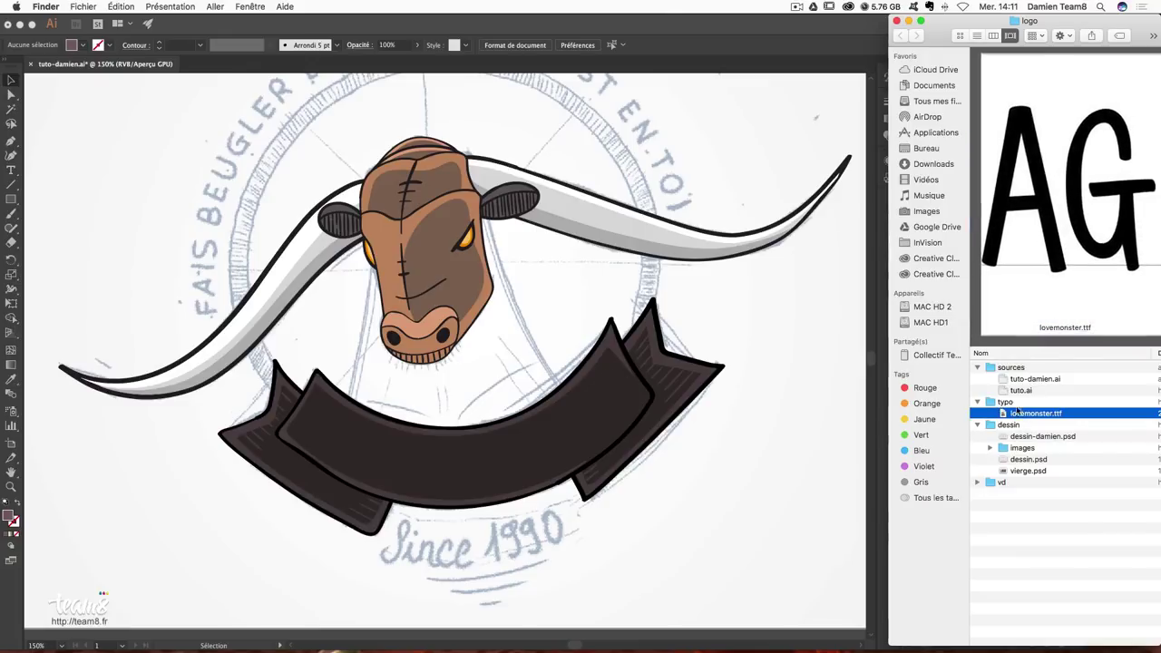
{"action": "left_click", "coordinate": [703, 33]}
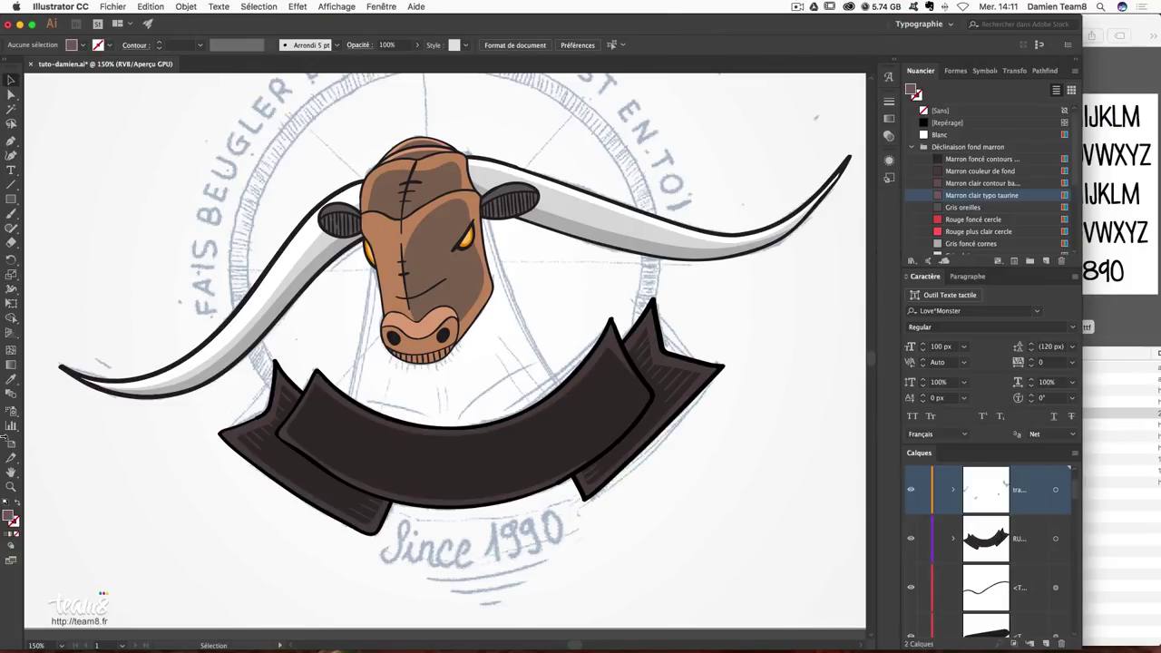
Type the title TAURINE GRAPHIQUE and move it up onto the banner.
{"action": "key", "text": "t"}
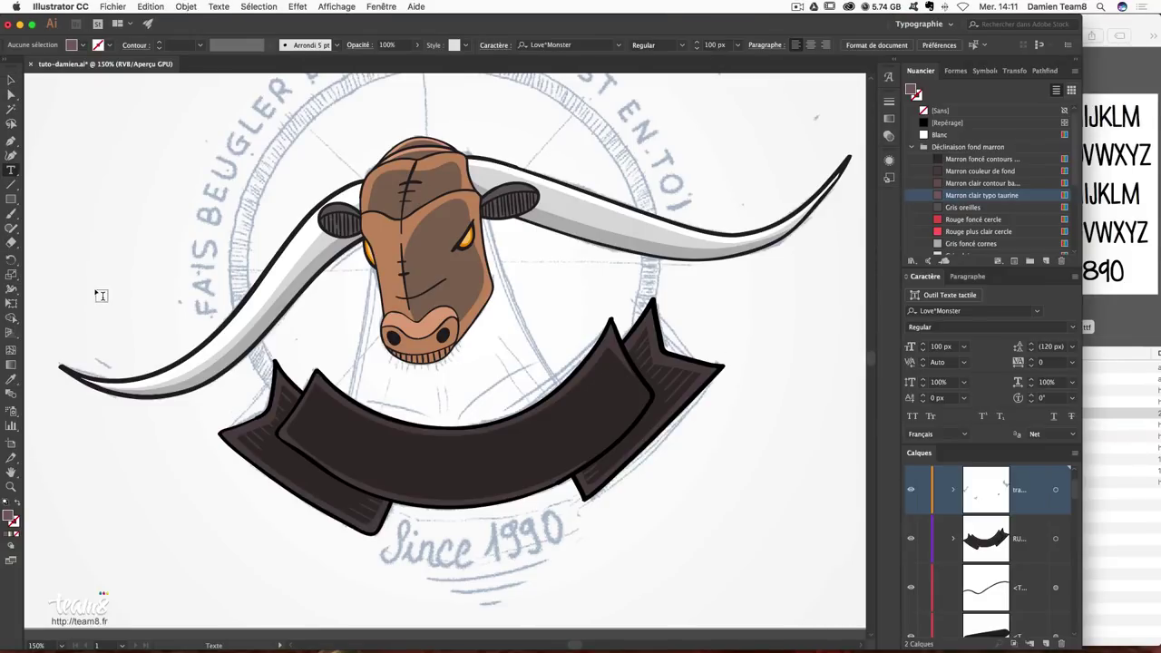
{"action": "left_click", "coordinate": [465, 570]}
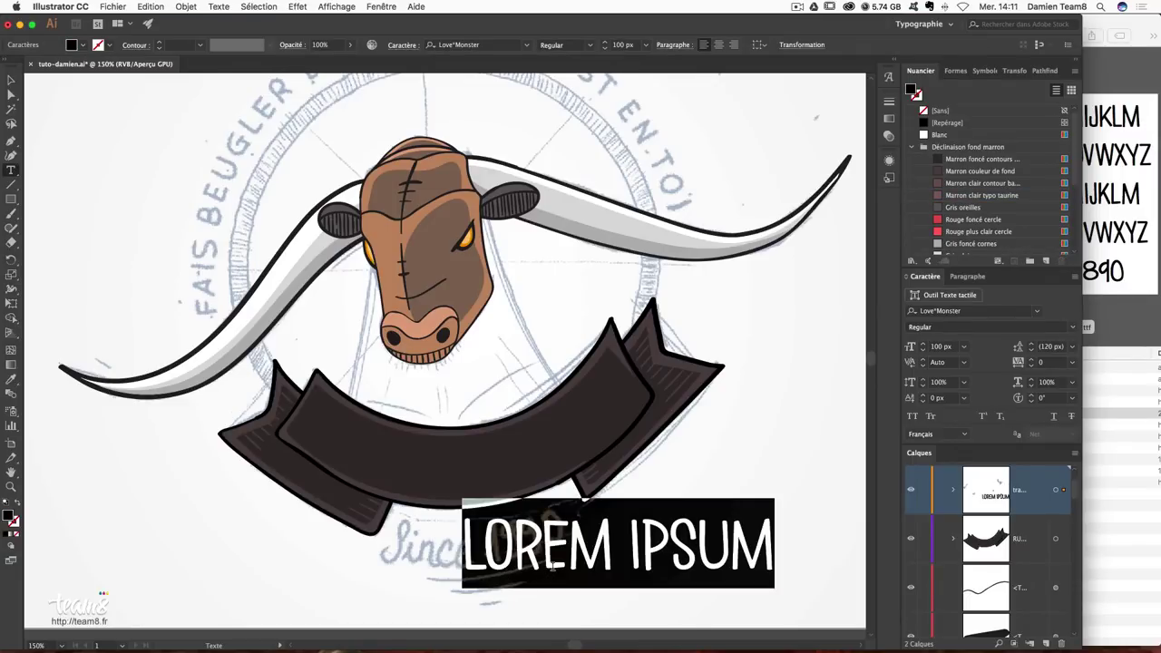
{"action": "type", "text": "TAURINE GRAPHIQUE"}
{"action": "left_click", "coordinate": [11, 80]}
{"action": "left_click_drag", "start_coordinate": [597, 536], "coordinate": [466, 478]}
Set the title's tracking to 50 and vertical scale to 120%.
{"action": "left_click", "coordinate": [1045, 362]}
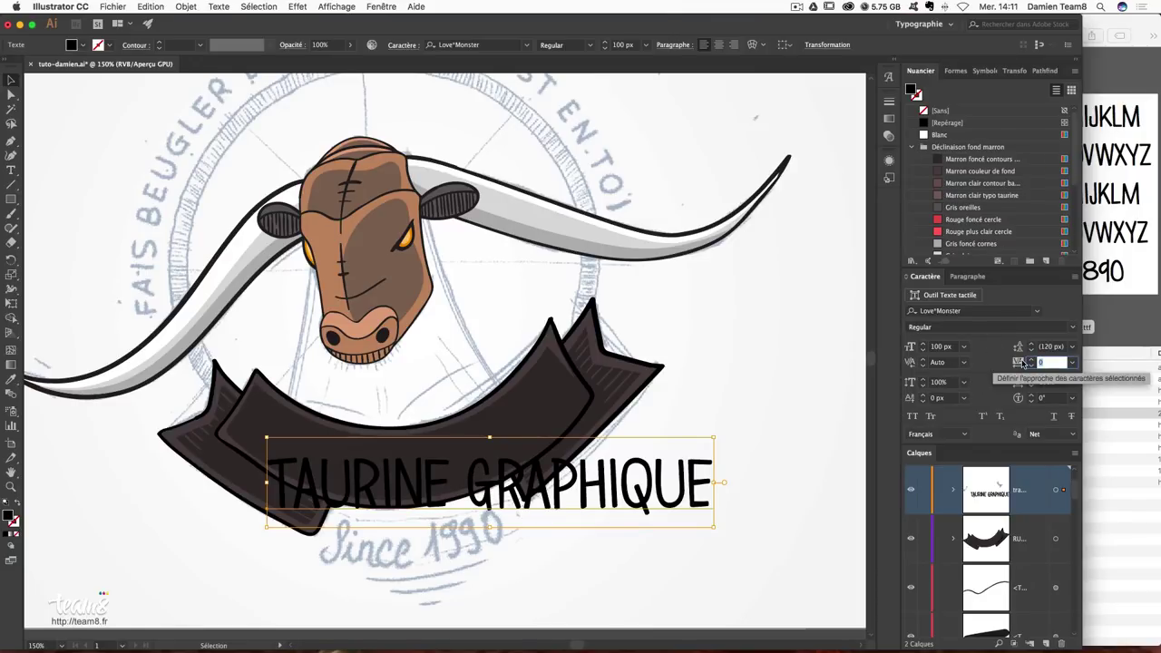
{"action": "type", "text": "50"}
{"action": "key", "text": "Return"}
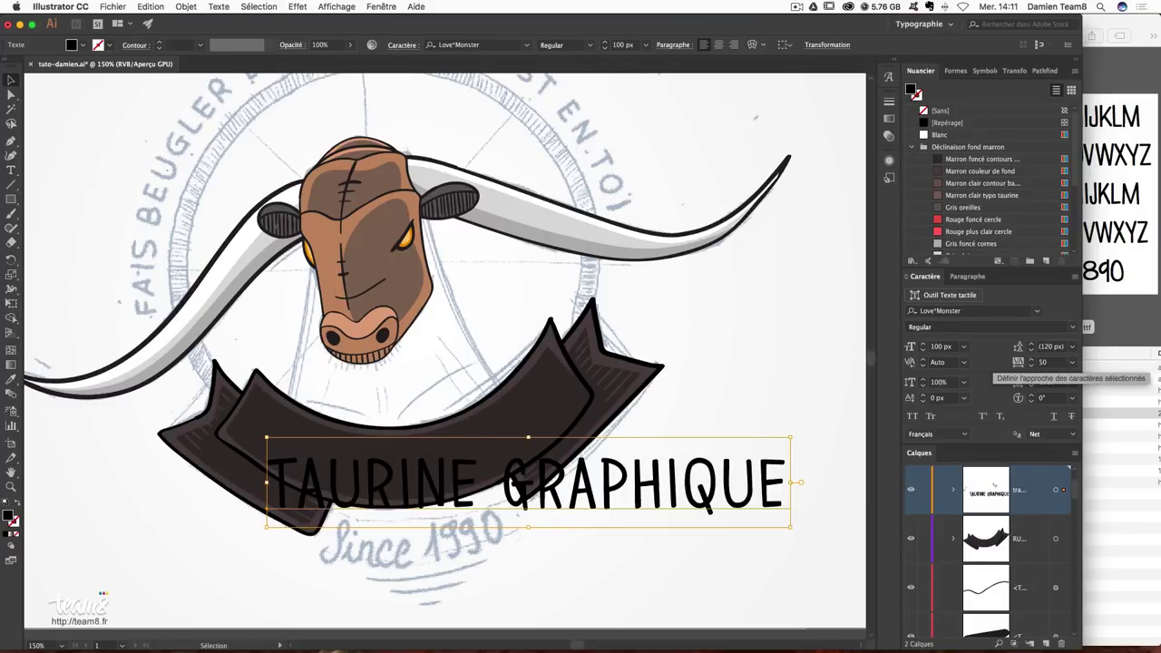
{"action": "left_click", "coordinate": [939, 382]}
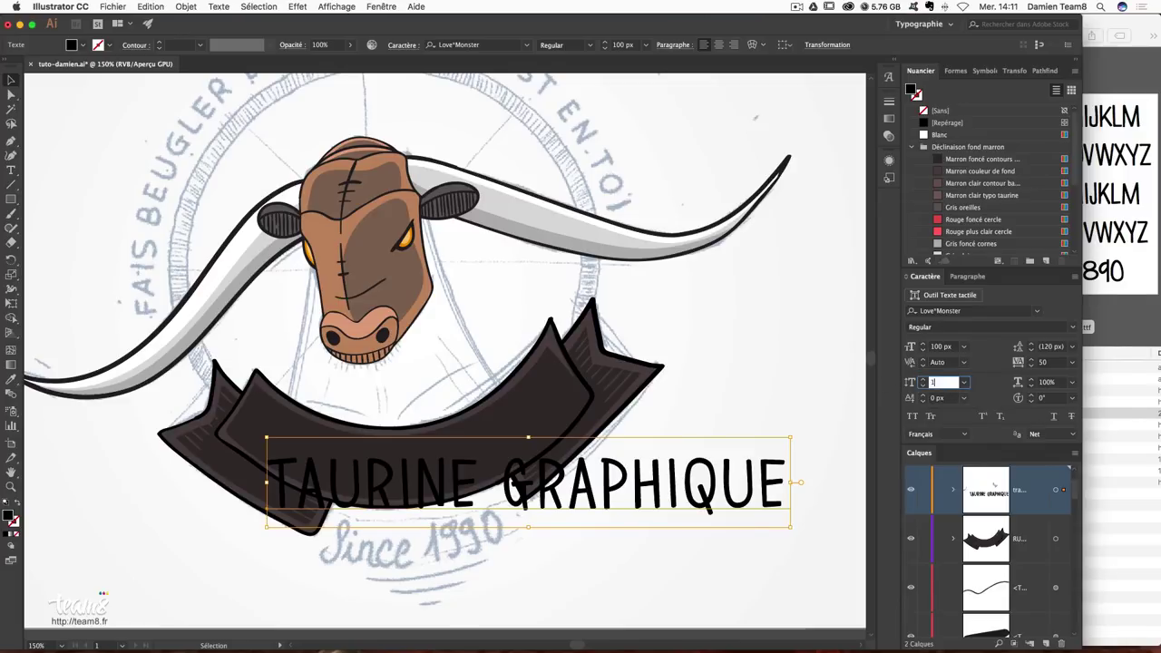
{"action": "type", "text": "120"}
{"action": "key", "text": "Return"}
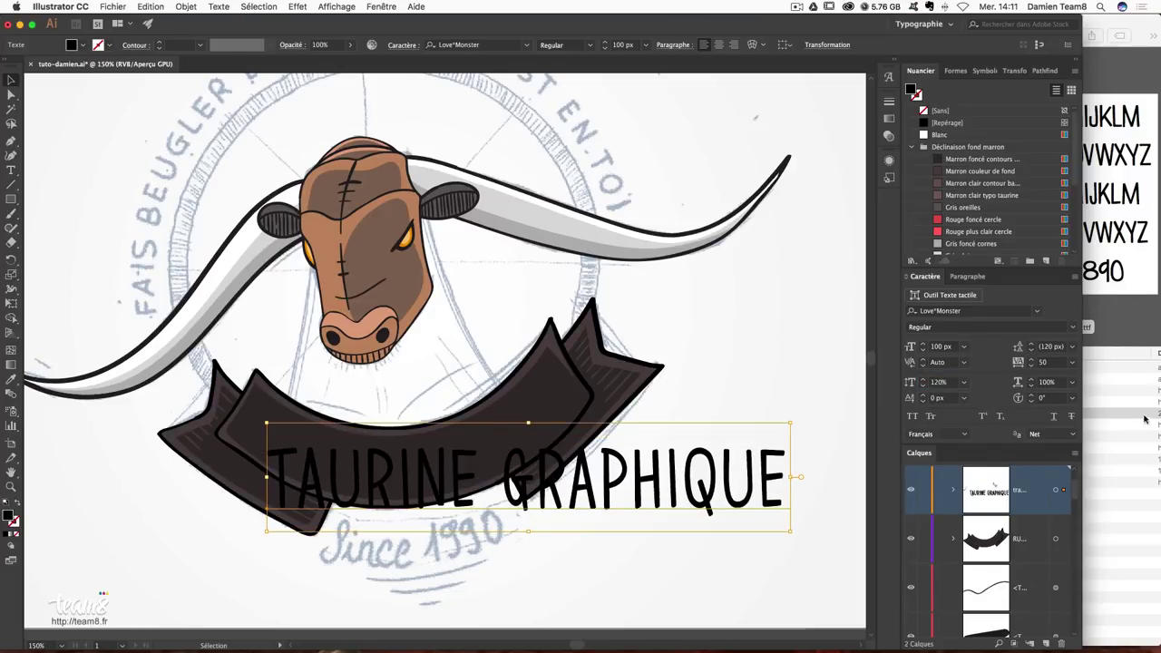
{"action": "left_click_drag", "start_coordinate": [755, 515], "coordinate": [679, 466]}
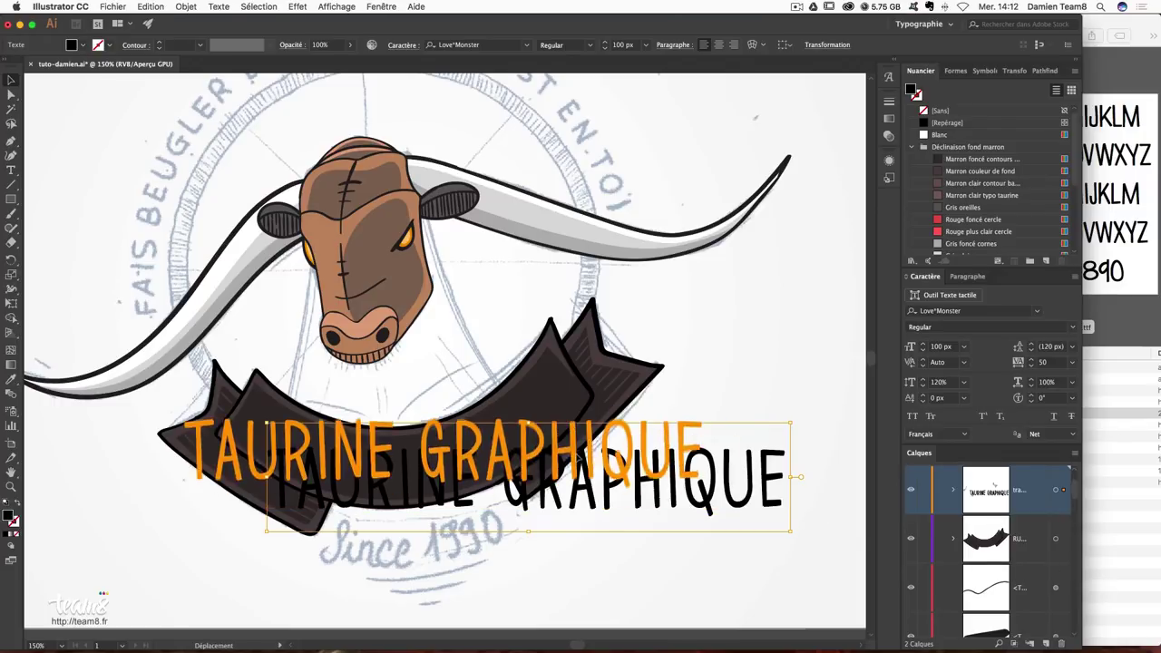
Size the title at 70 px, centre it on the banner, and colour it Marron clair typo taurine.
{"action": "left_click", "coordinate": [941, 346]}
{"action": "type", "text": "80"}
{"action": "key", "text": "Return"}
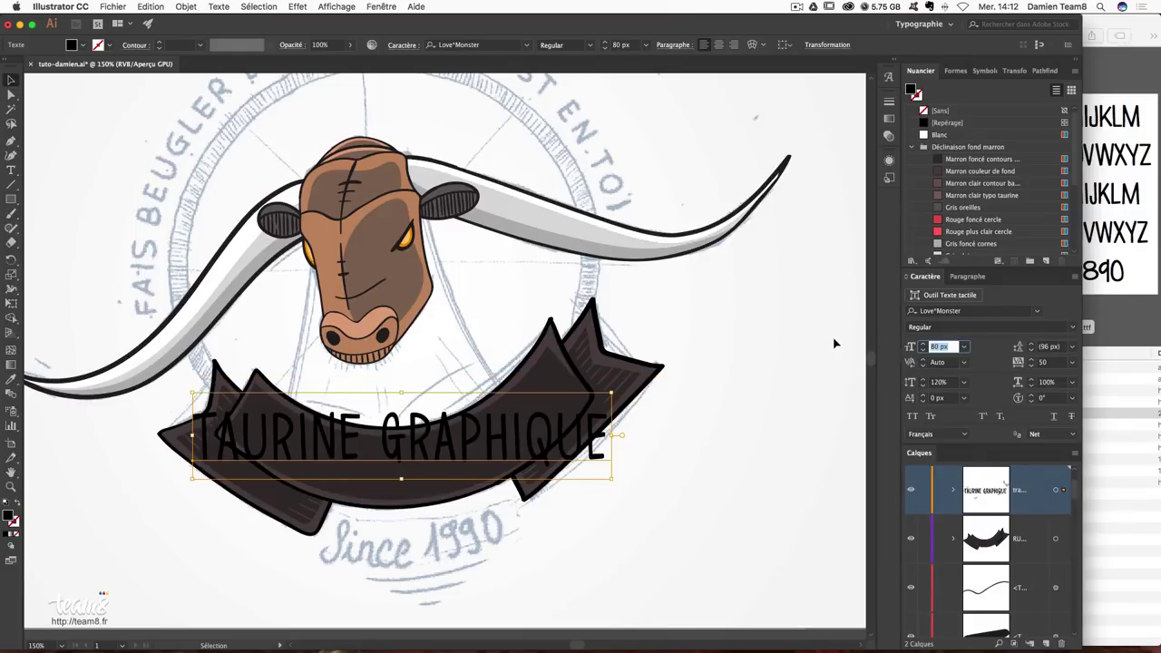
{"action": "type", "text": "70"}
{"action": "key", "text": "Return"}
{"action": "left_click_drag", "start_coordinate": [503, 430], "coordinate": [540, 435]}
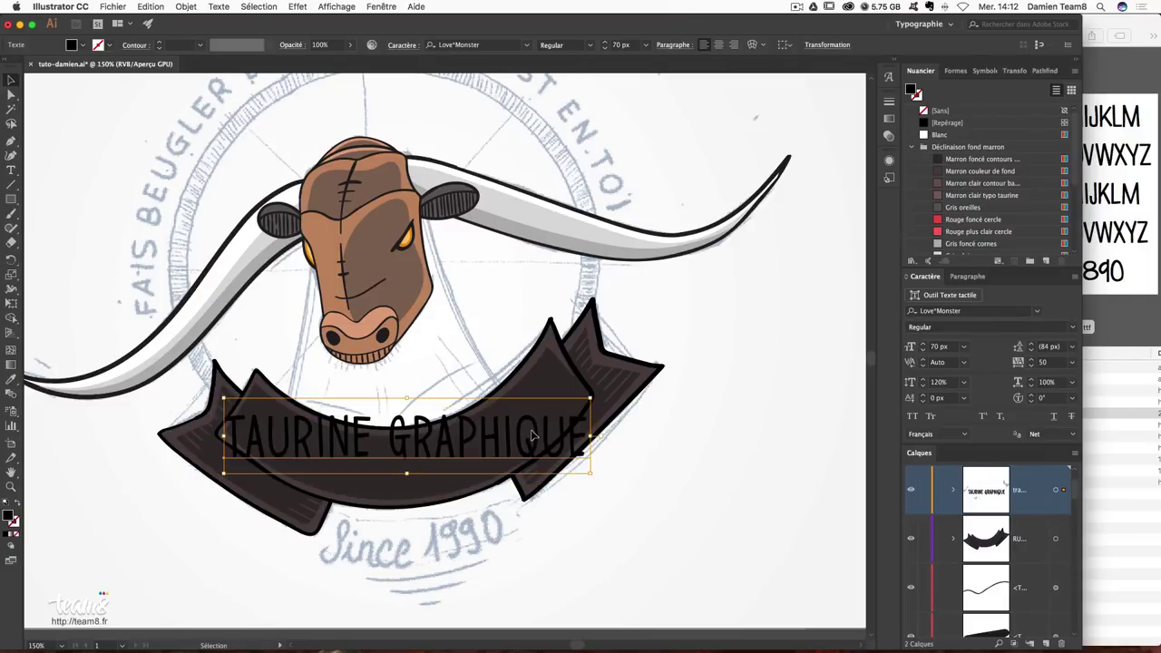
{"action": "left_click", "coordinate": [978, 196]}
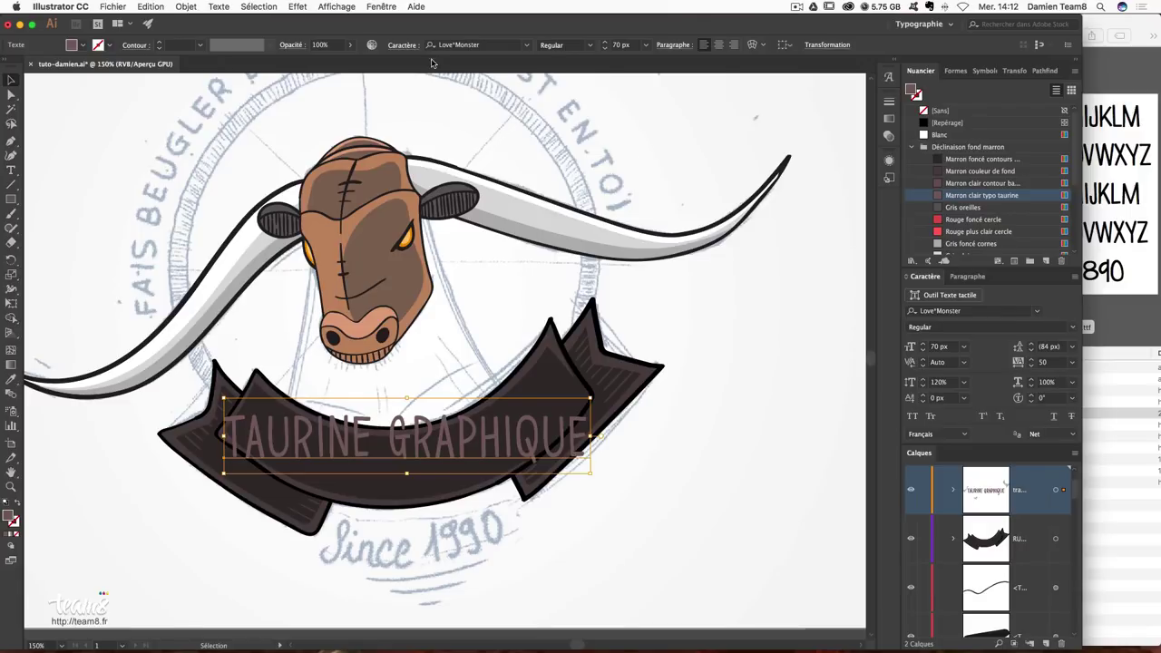
Apply an Arc warp with -48% bend to TAURINE GRAPHIQUE and position it on the banner.
{"action": "left_click", "coordinate": [289, 7]}
{"action": "mouse_move", "coordinate": [327, 116]}
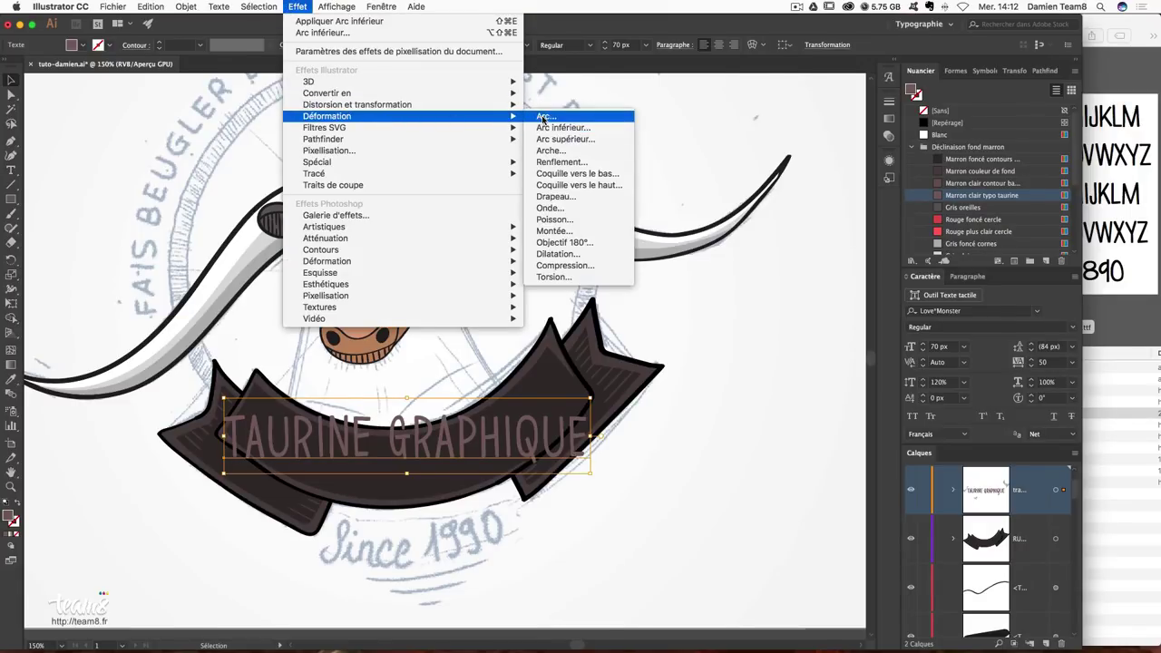
{"action": "left_click", "coordinate": [547, 116]}
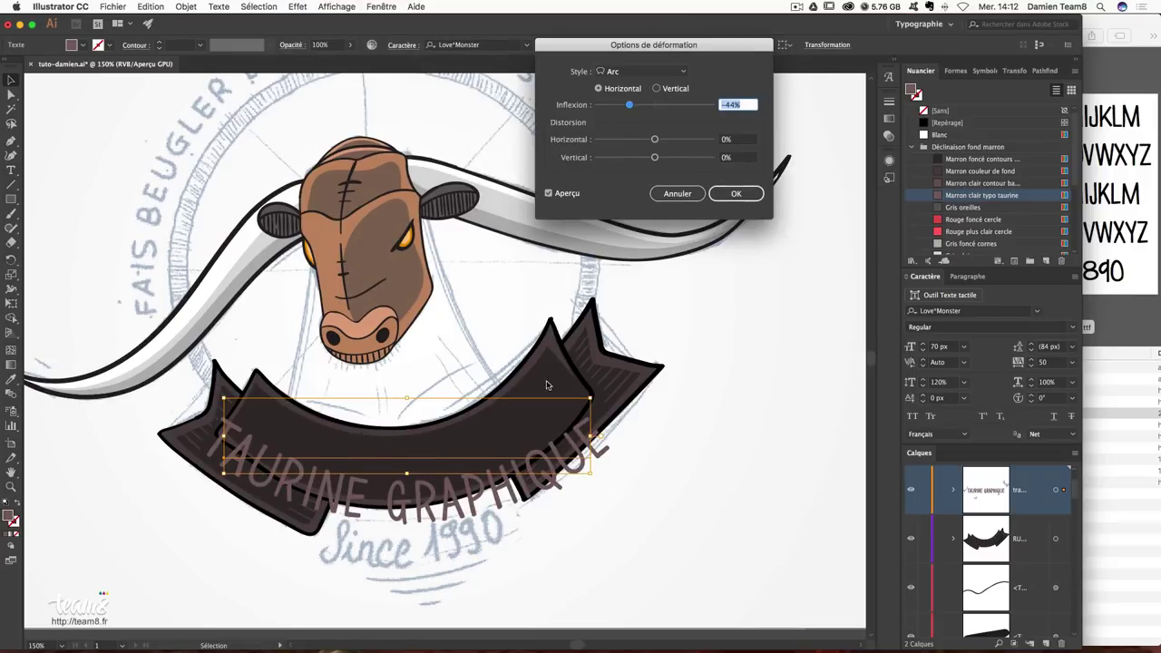
{"action": "left_click_drag", "start_coordinate": [628, 106], "coordinate": [628, 108]}
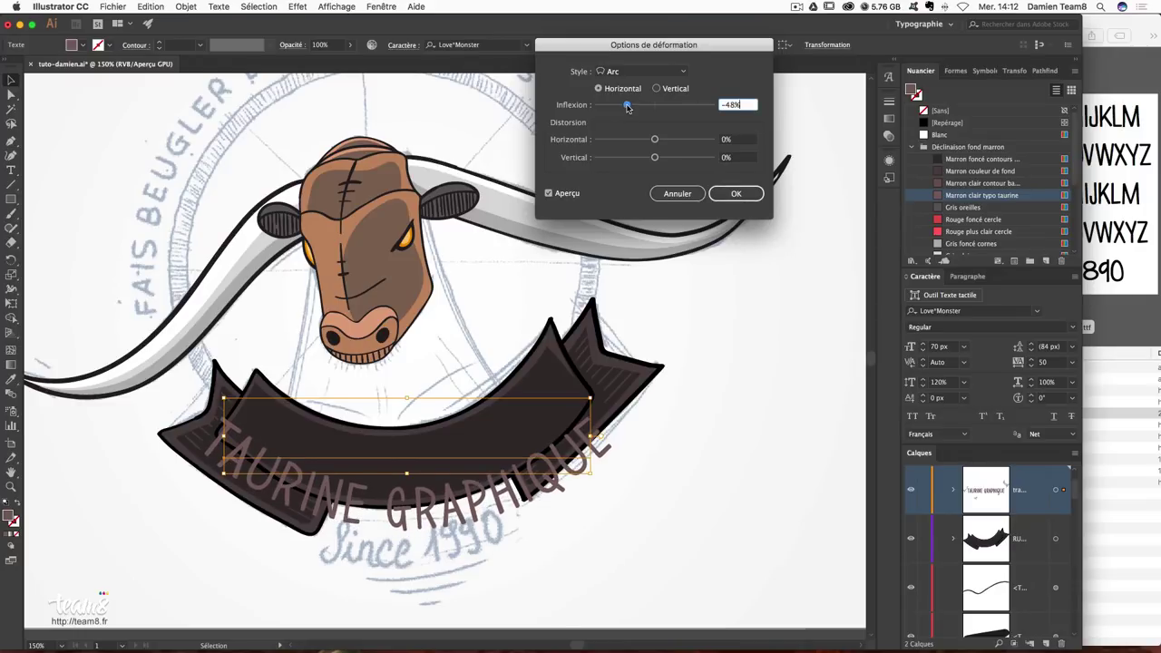
{"action": "left_click", "coordinate": [737, 193]}
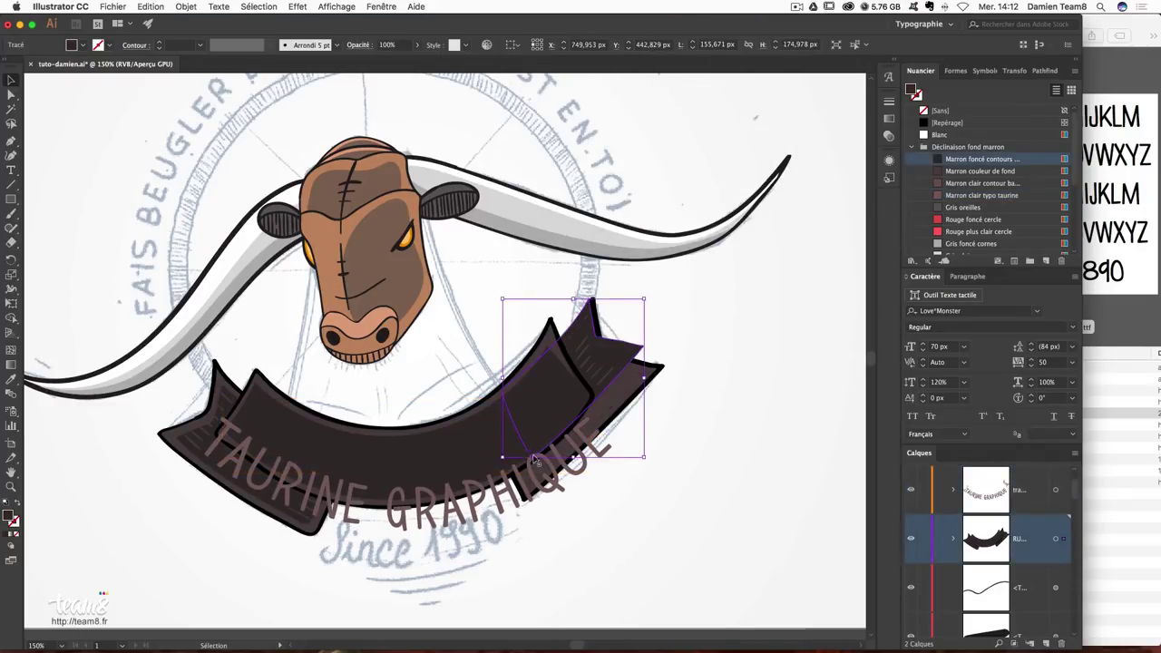
{"action": "left_click_drag", "start_coordinate": [470, 511], "coordinate": [473, 486]}
{"action": "key", "text": "Up"}
{"action": "key", "text": "Up"}
{"action": "key", "text": "Up"}
{"action": "key", "text": "Up"}
{"action": "key", "text": "Up"}
{"action": "key", "text": "Up"}
{"action": "key", "text": "Up"}
{"action": "key", "text": "Up"}
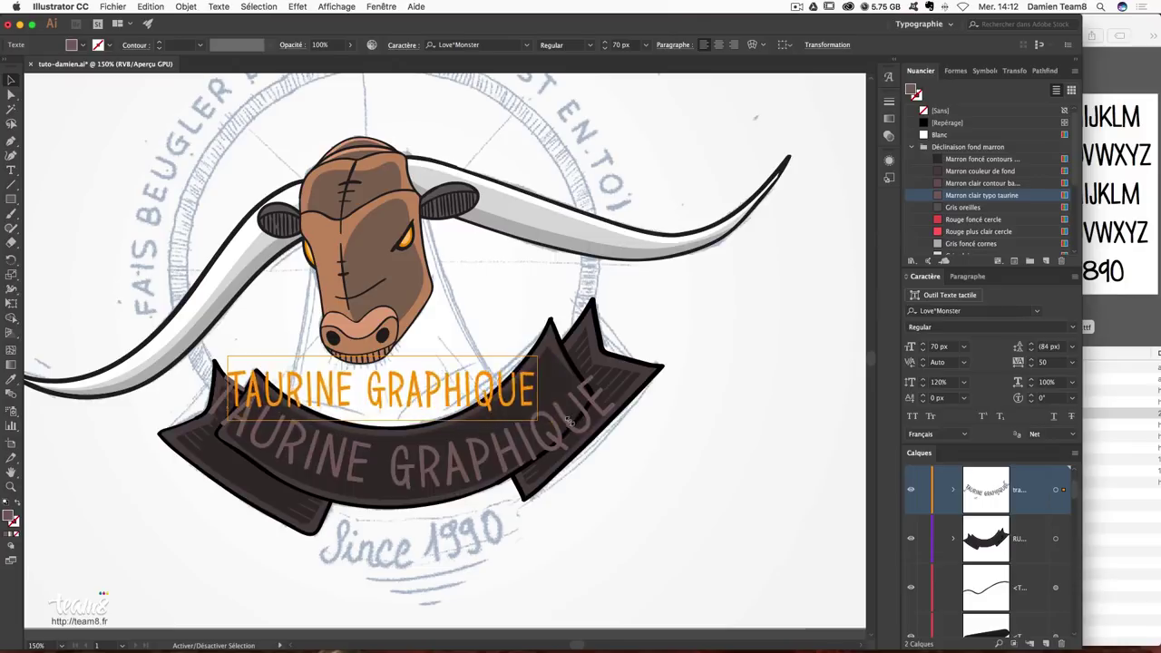
{"action": "left_click_drag", "start_coordinate": [596, 433], "coordinate": [562, 454]}
{"action": "left_click", "coordinate": [509, 436]}
{"action": "left_click", "coordinate": [626, 472]}
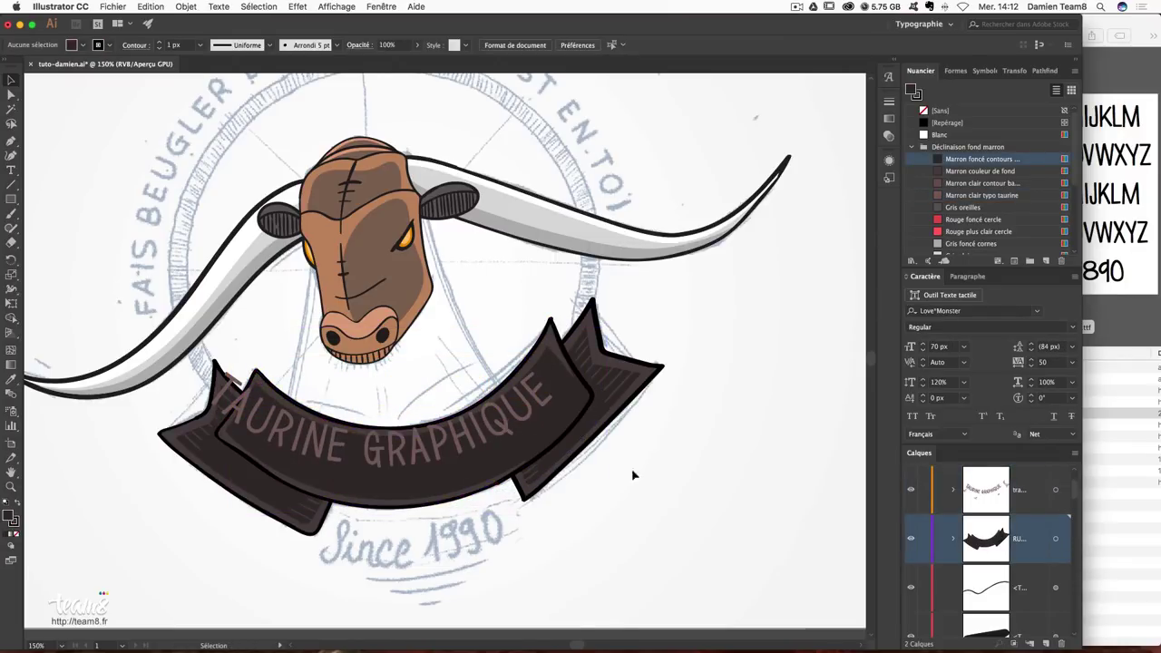
Nudge the arched title down and right and rotate it to match the ribbon's tilt.
{"action": "left_click", "coordinate": [414, 449]}
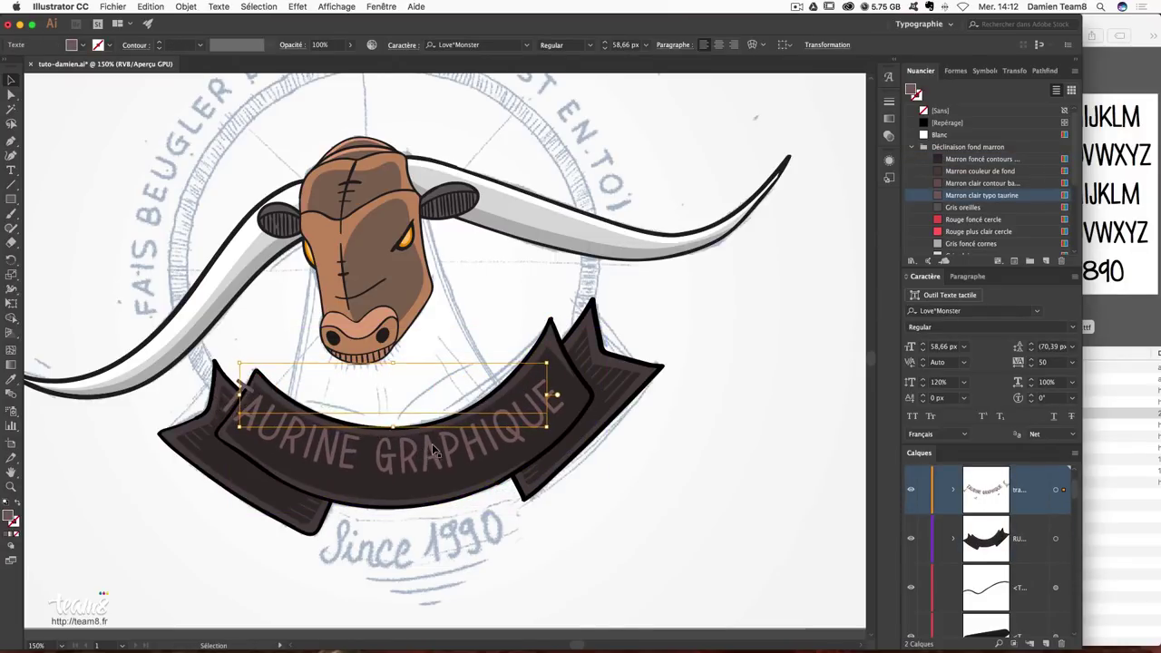
{"action": "key", "text": "Down"}
{"action": "key", "text": "Down"}
{"action": "key", "text": "Down"}
{"action": "key", "text": "Right"}
{"action": "key", "text": "Right"}
{"action": "key", "text": "Right"}
{"action": "key", "text": "Right"}
{"action": "key", "text": "Right"}
{"action": "key", "text": "Right"}
{"action": "key", "text": "Down"}
{"action": "key", "text": "Down"}
{"action": "key", "text": "Down"}
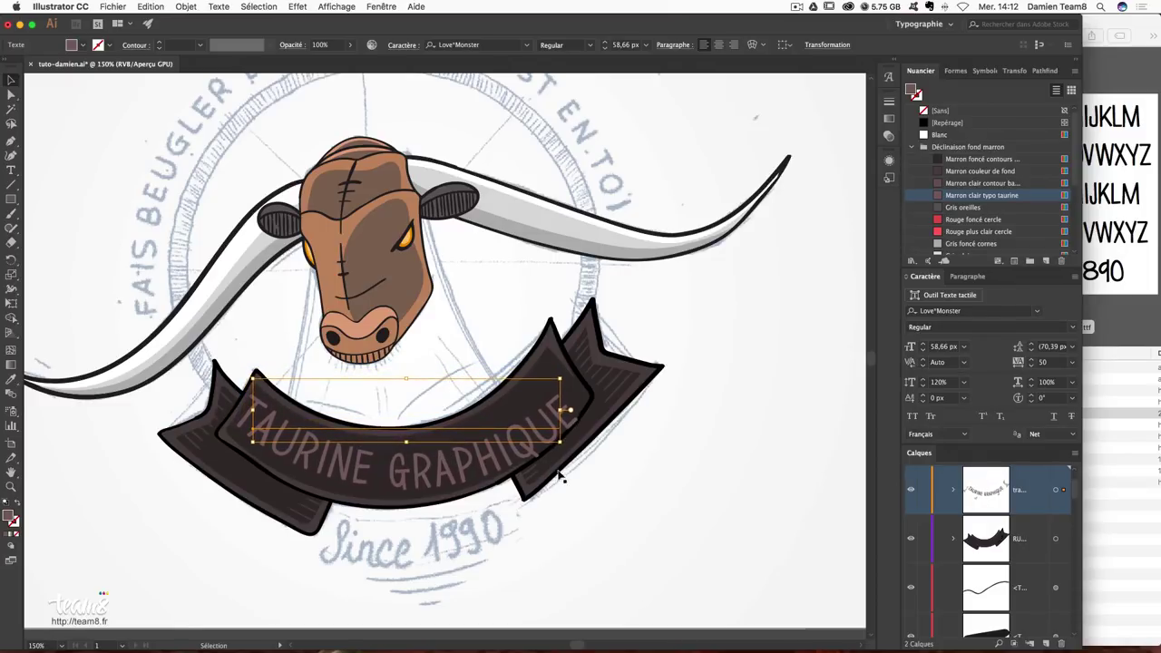
{"action": "mouse_move", "coordinate": [567, 444]}
{"action": "left_mouse_down"}
{"action": "mouse_move", "coordinate": [569, 407]}
{"action": "mouse_move", "coordinate": [575, 434]}
{"action": "mouse_move", "coordinate": [559, 427]}
{"action": "left_mouse_up"}
{"action": "key", "text": "Right"}
{"action": "key", "text": "Right"}
{"action": "key", "text": "Right"}
{"action": "key", "text": "Down"}
{"action": "left_click", "coordinate": [649, 439]}
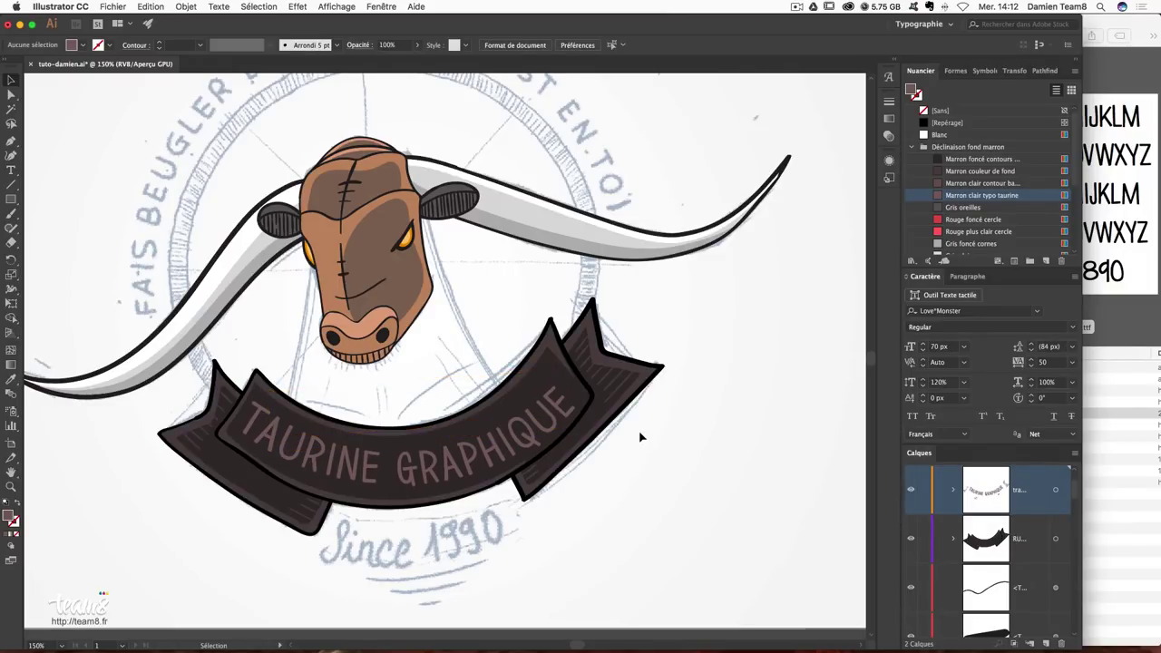
{"action": "left_click", "coordinate": [570, 441]}
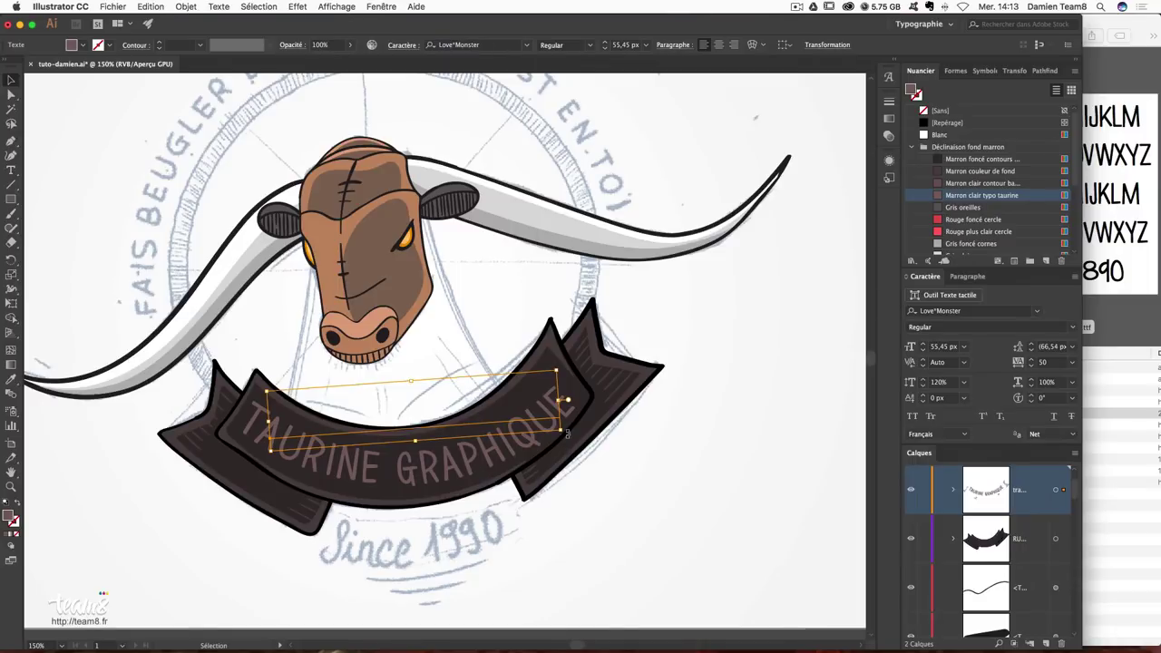
{"action": "left_click_drag", "start_coordinate": [568, 435], "coordinate": [572, 430]}
{"action": "left_click", "coordinate": [650, 465]}
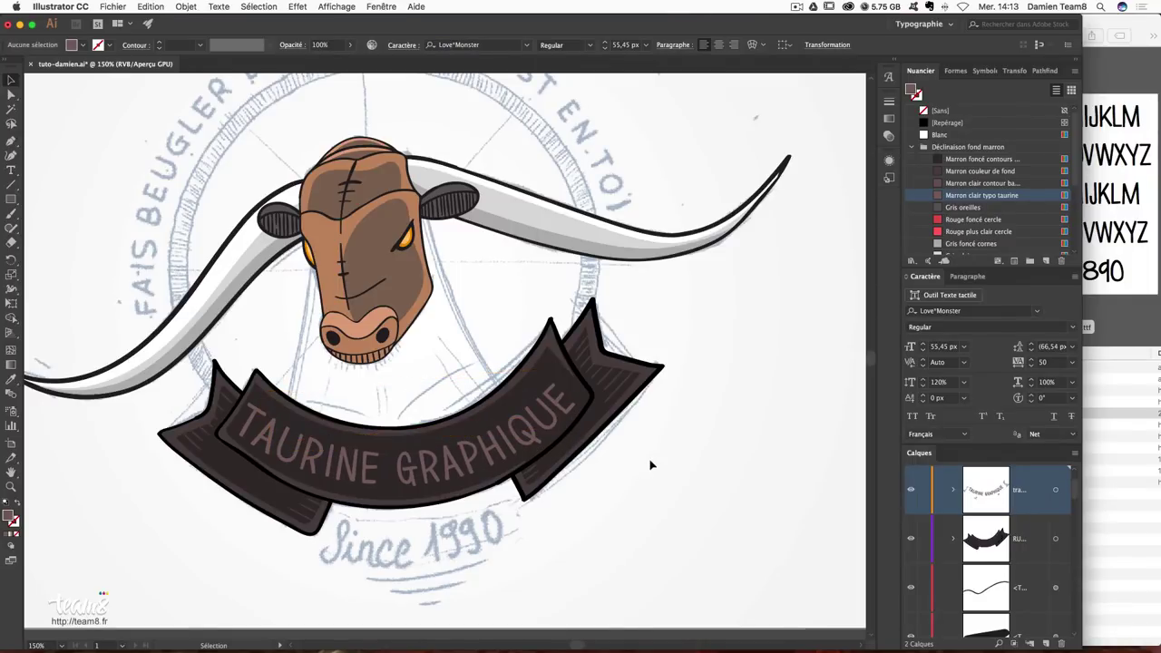
Stretch the arched title to 140% vertical scale and fine-tune its angle.
{"action": "left_click", "coordinate": [549, 437]}
{"action": "left_click", "coordinate": [939, 382]}
{"action": "type", "text": "140"}
{"action": "key", "text": "Return"}
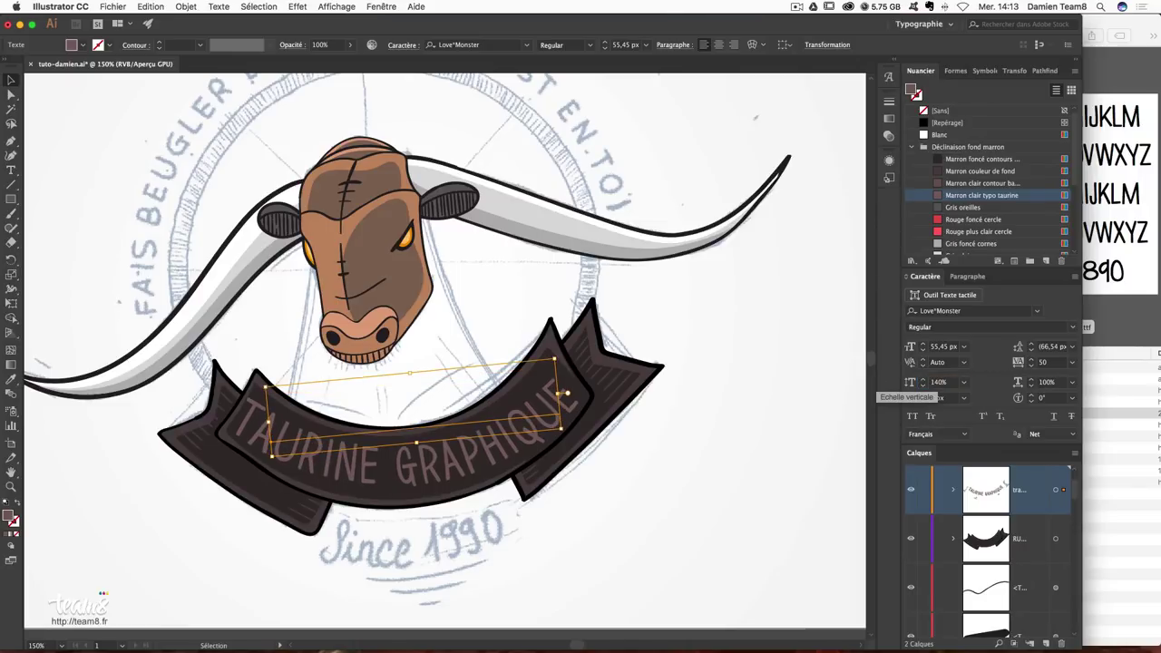
{"action": "left_click", "coordinate": [706, 453]}
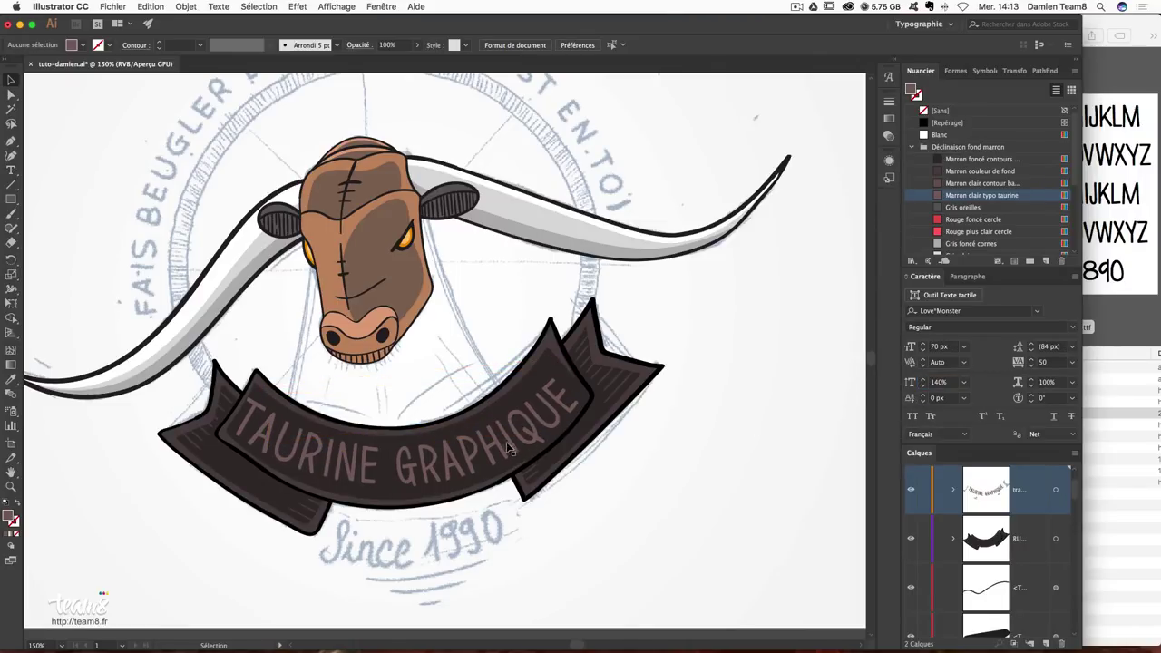
{"action": "left_click", "coordinate": [519, 442]}
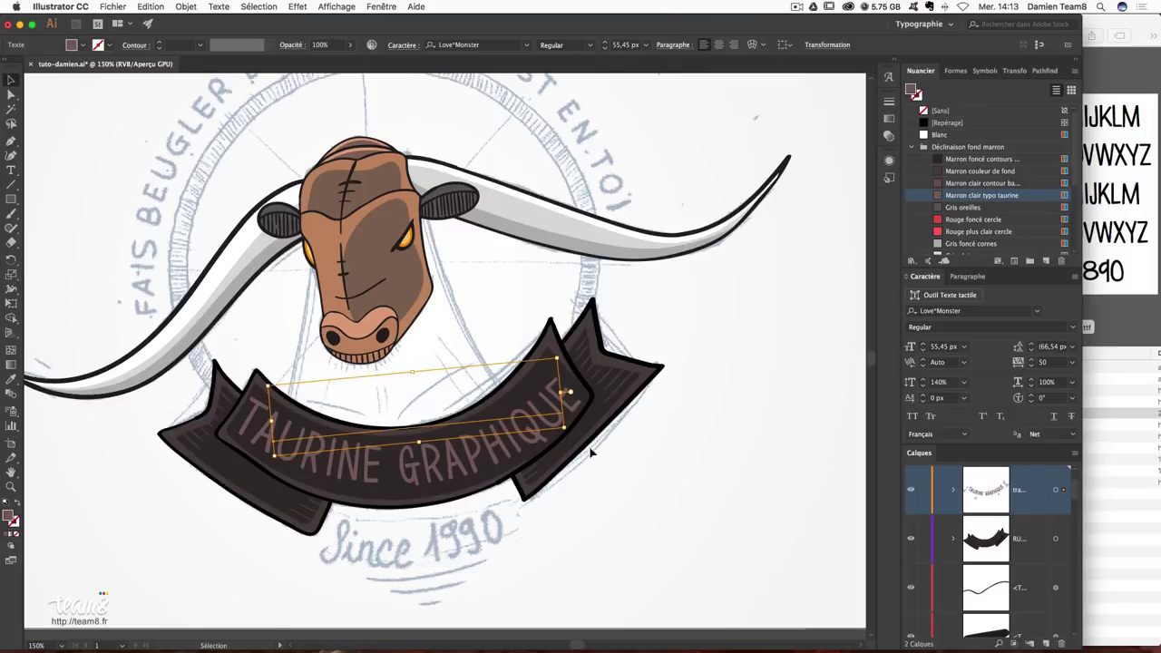
{"action": "left_click_drag", "start_coordinate": [571, 432], "coordinate": [561, 435]}
{"action": "left_click", "coordinate": [625, 437]}
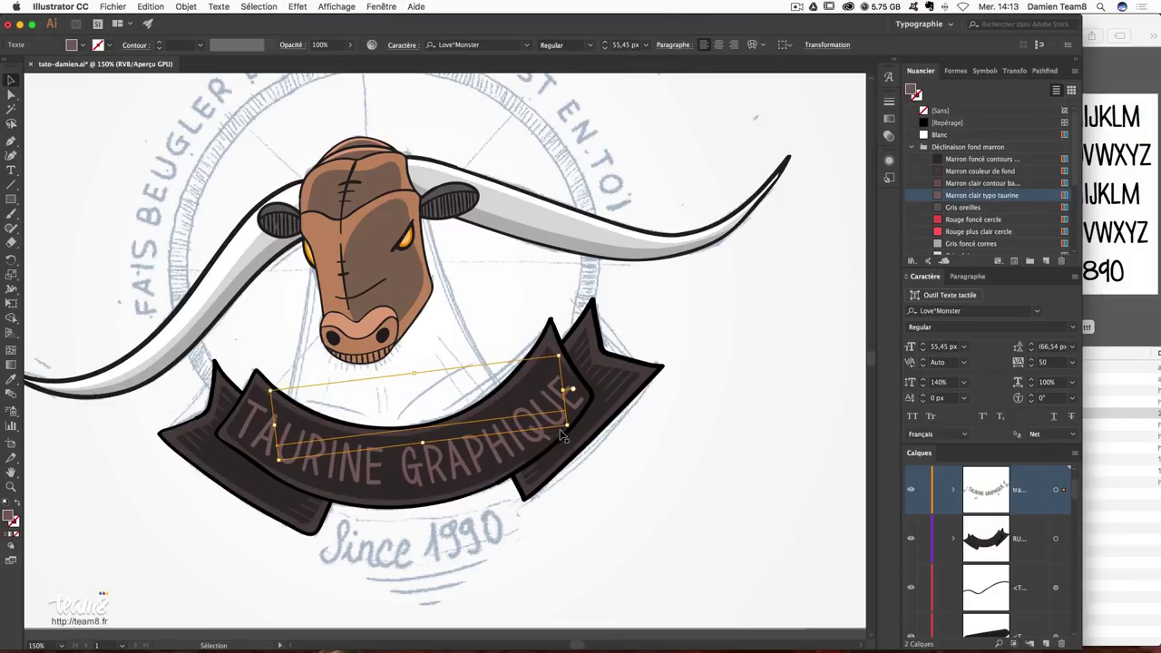
{"action": "left_click", "coordinate": [649, 443]}
{"action": "key", "text": "ctrl+z"}
{"action": "left_click", "coordinate": [690, 469]}
Drag the arched title off the banner to below the artwork.
{"action": "left_click_drag", "start_coordinate": [634, 524], "coordinate": [624, 469]}
{"action": "key", "text": "a"}
{"action": "left_click_drag", "start_coordinate": [473, 395], "coordinate": [694, 573]}
{"action": "key", "text": "ctrl+z"}
{"action": "key", "text": "v"}
{"action": "left_click", "coordinate": [492, 386]}
{"action": "left_click_drag", "start_coordinate": [492, 381], "coordinate": [575, 595]}
{"action": "left_click", "coordinate": [420, 427]}
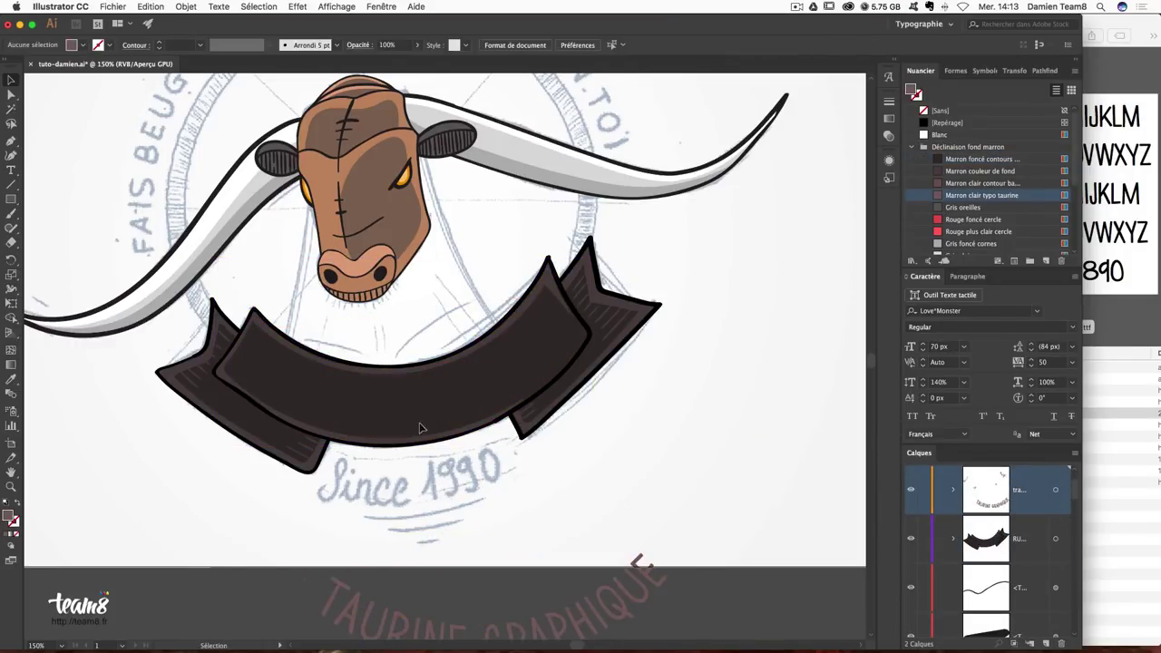
Pen-draw a curved path with no fill from the banner's left end to its right end.
{"action": "left_click", "coordinate": [11, 140]}
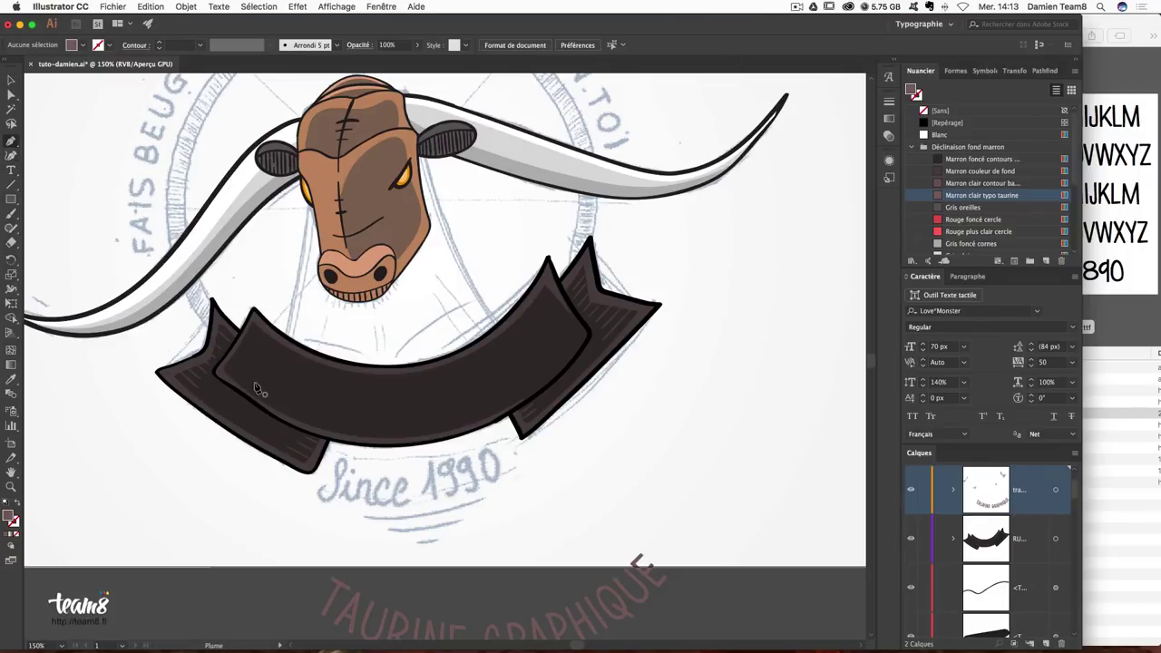
{"action": "left_click", "coordinate": [225, 371]}
{"action": "left_click_drag", "start_coordinate": [395, 438], "coordinate": [496, 442]}
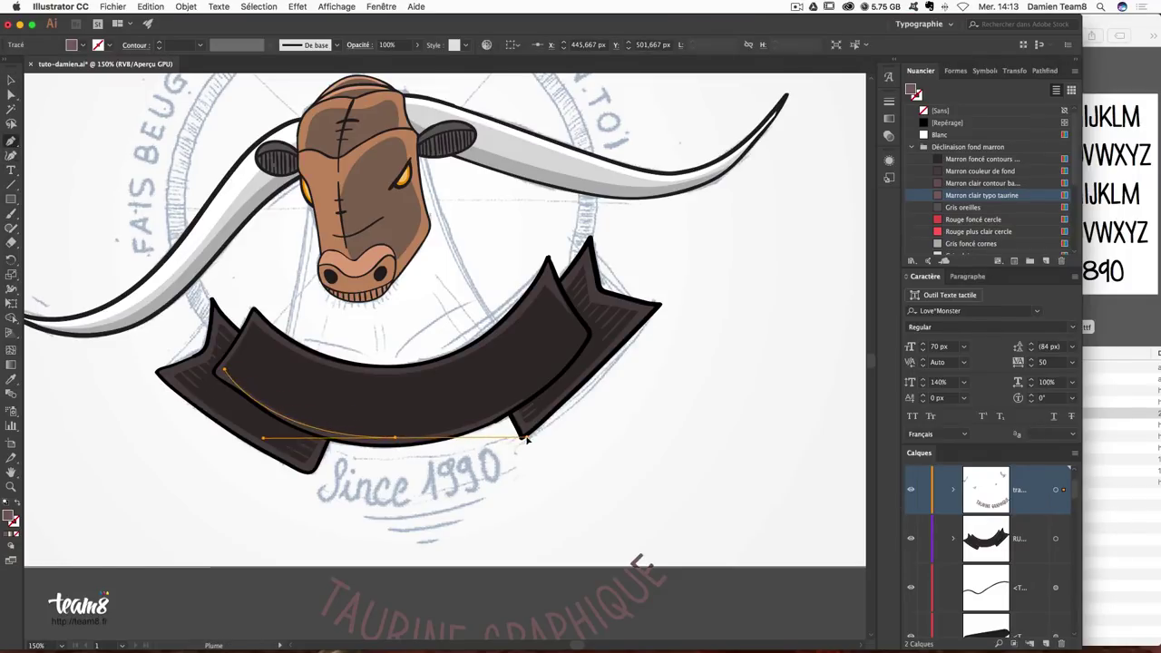
{"action": "left_click_drag", "start_coordinate": [497, 441], "coordinate": [517, 439]}
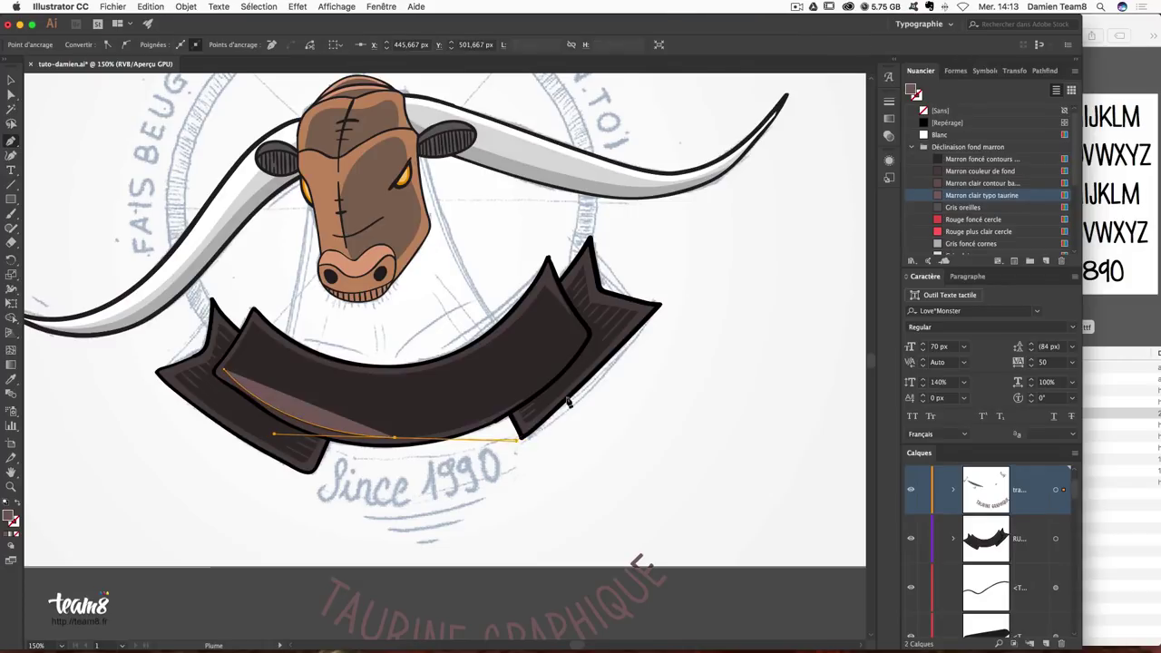
{"action": "left_click", "coordinate": [582, 341]}
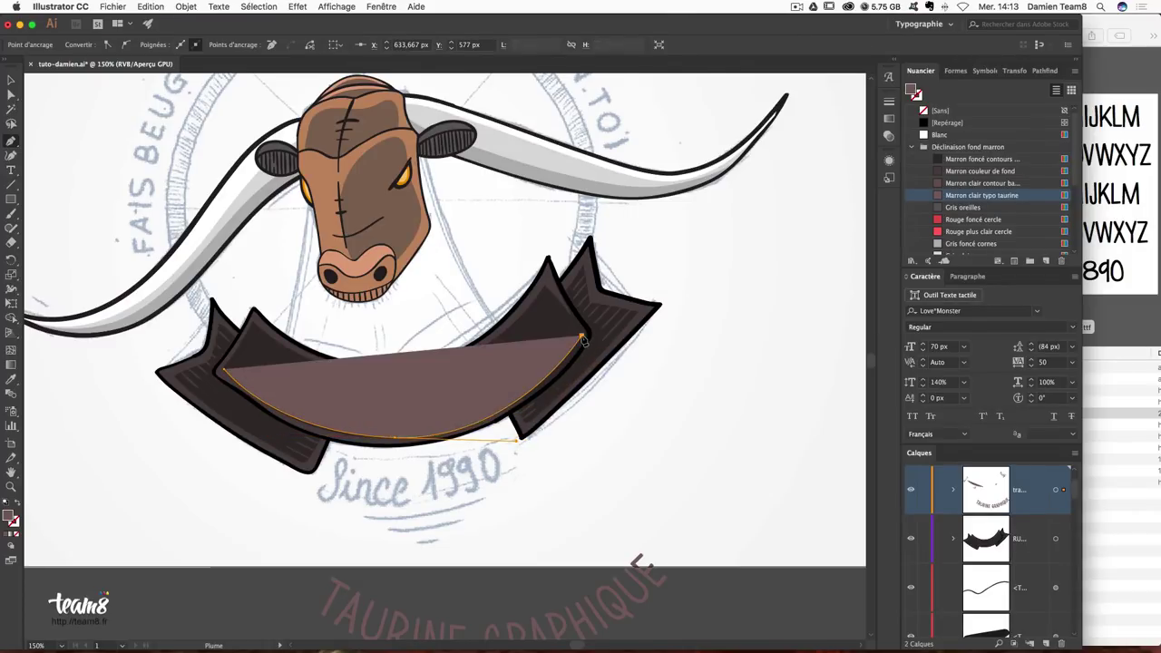
{"action": "left_click", "coordinate": [725, 354], "text": "super"}
{"action": "left_click", "coordinate": [339, 420], "text": "super"}
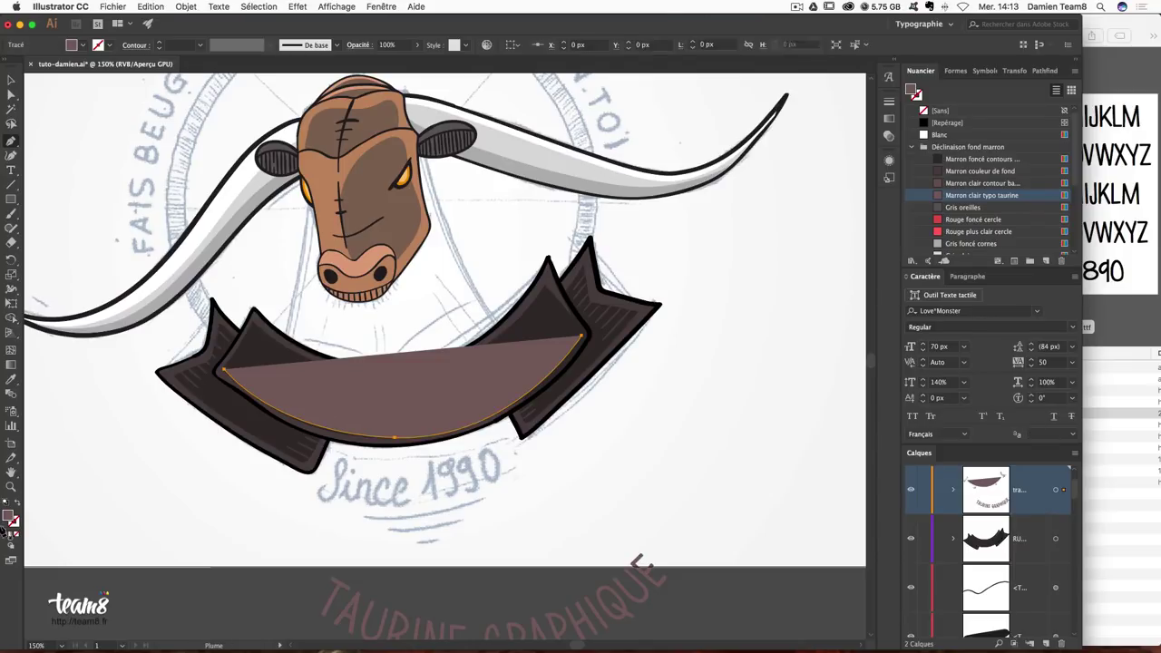
{"action": "key", "text": "slash"}
{"action": "left_click_drag", "start_coordinate": [10, 172], "coordinate": [79, 200]}
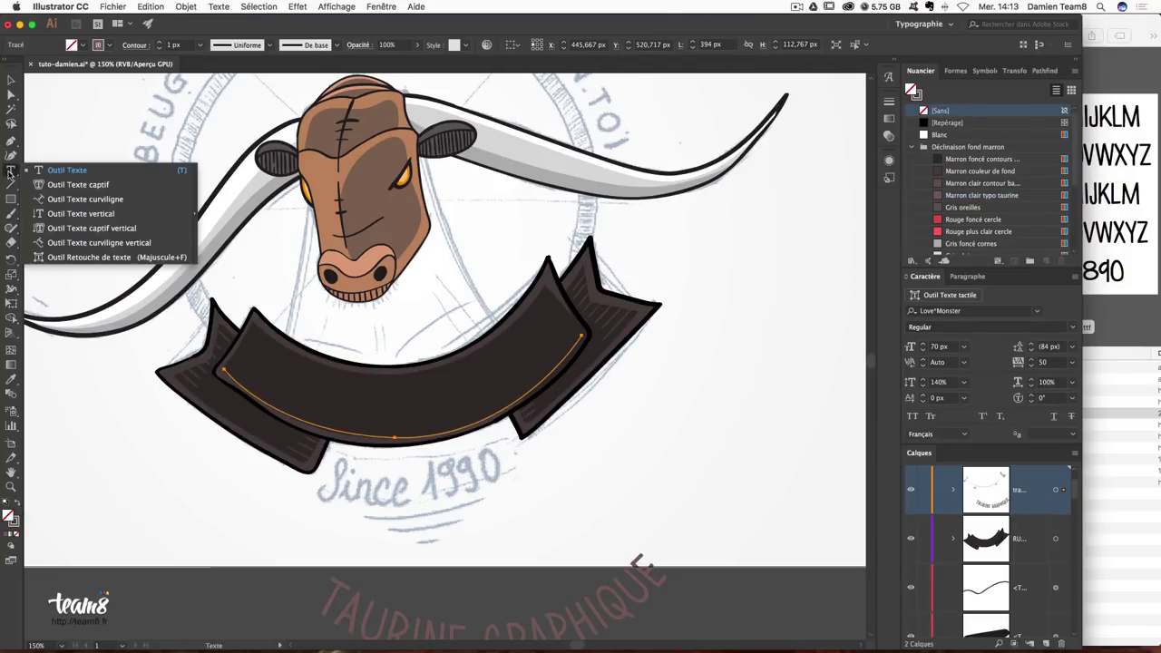
Type TAURINE GRAPHIQUE along the banner curve as path text at 65 px.
{"action": "left_click", "coordinate": [69, 203]}
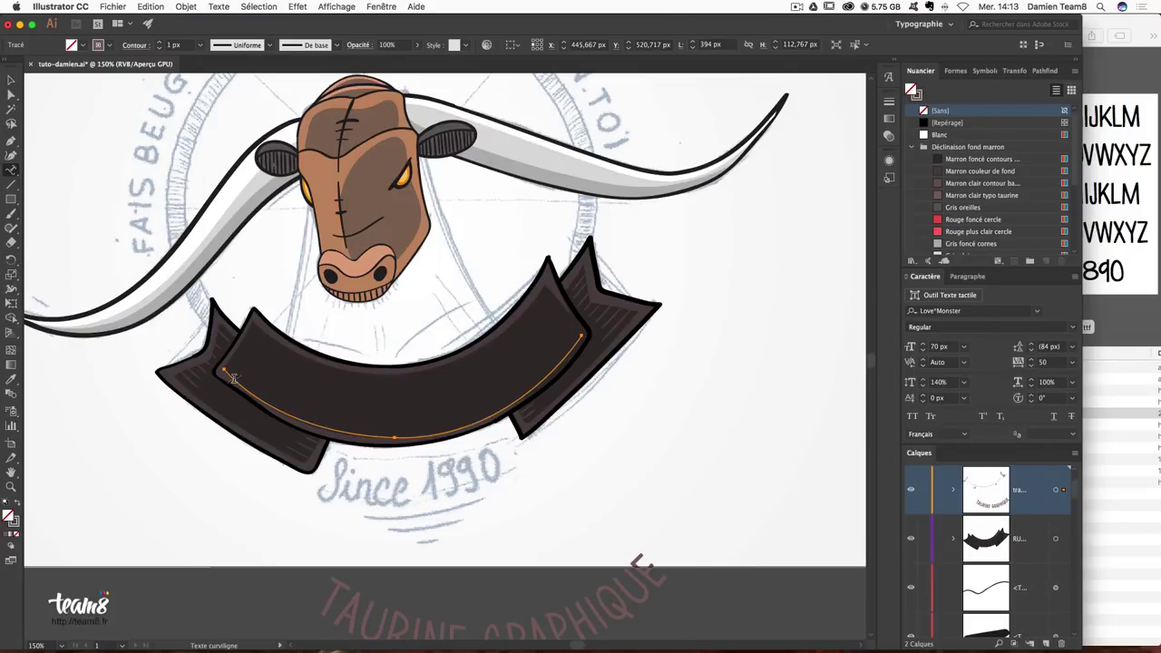
{"action": "left_click", "coordinate": [227, 373]}
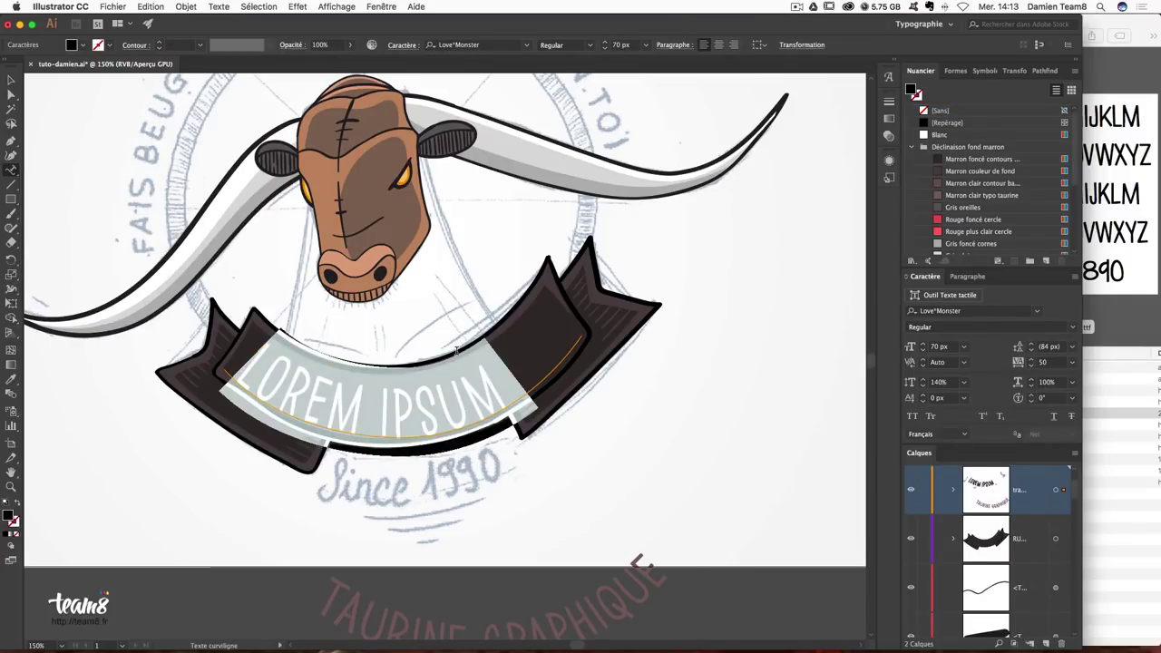
{"action": "type", "text": "TAURINE GRAPH"}
{"action": "key", "text": "ctrl+z"}
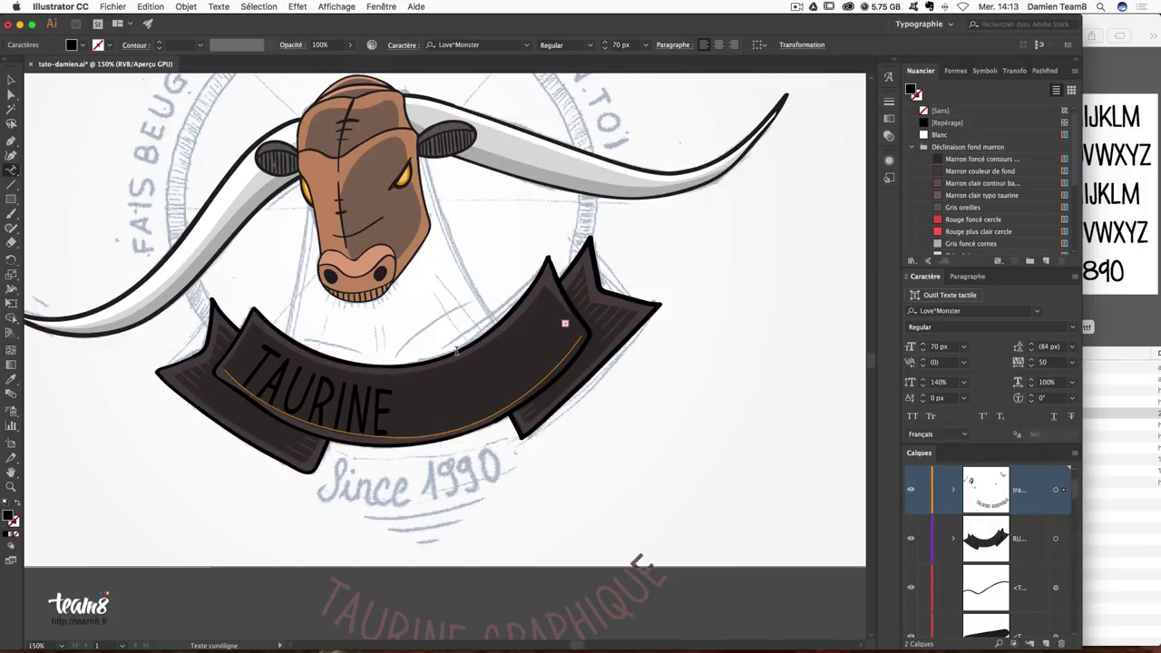
{"action": "key", "text": "ctrl+a"}
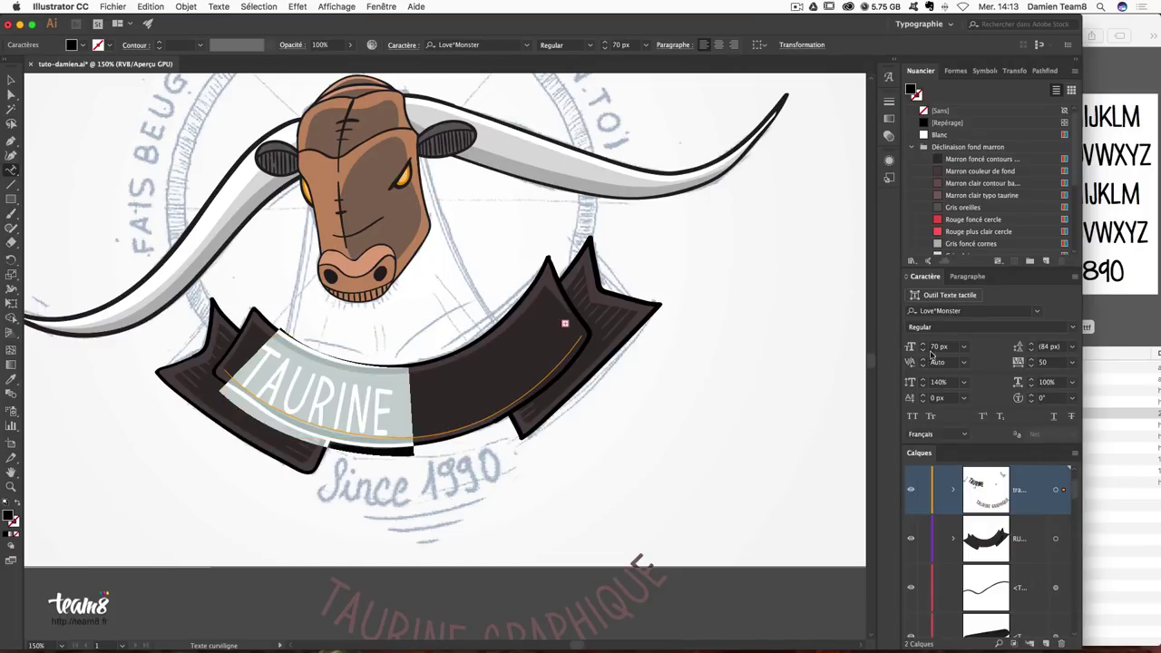
{"action": "left_click", "coordinate": [916, 346]}
{"action": "type", "text": "65"}
{"action": "key", "text": "Return"}
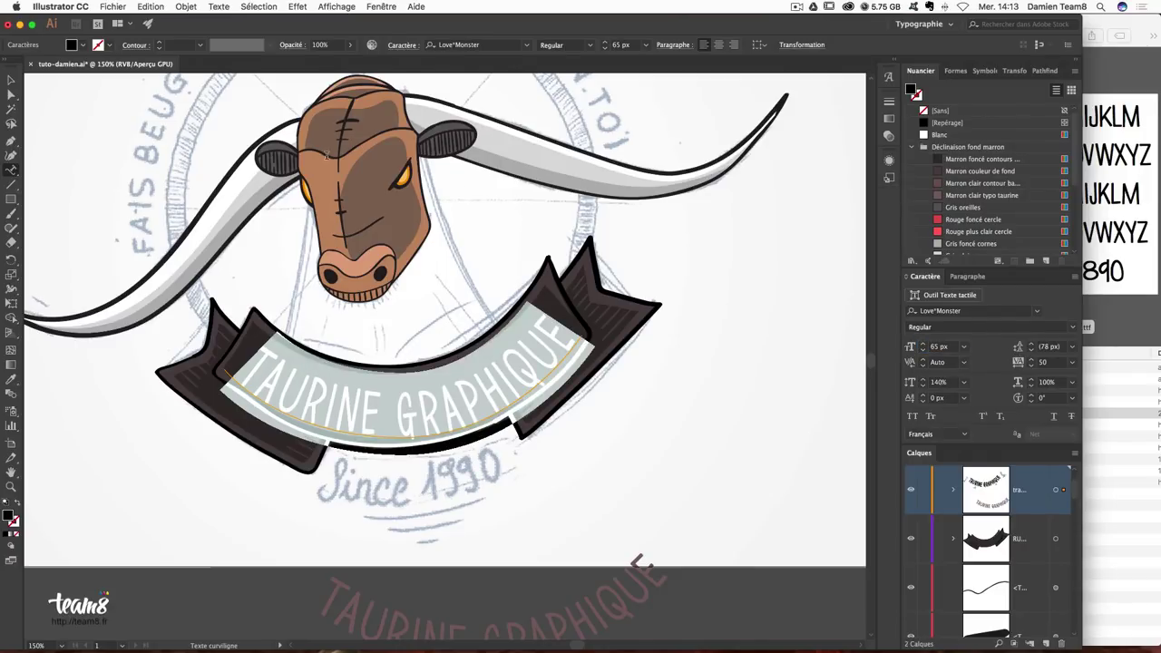
{"action": "left_click", "coordinate": [11, 80]}
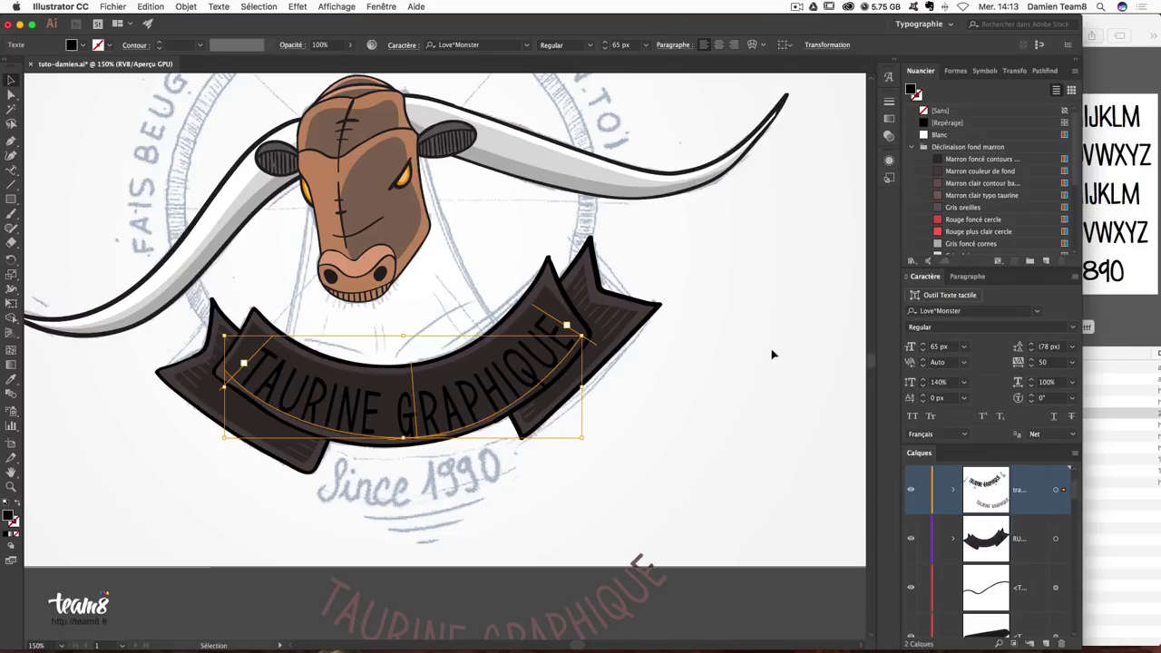
Set the banner text's vertical scale to 120%.
{"action": "left_click", "coordinate": [702, 352]}
{"action": "left_click", "coordinate": [445, 414]}
{"action": "left_click_drag", "start_coordinate": [446, 414], "coordinate": [443, 412]}
{"action": "left_click", "coordinate": [669, 429]}
{"action": "left_click", "coordinate": [538, 383]}
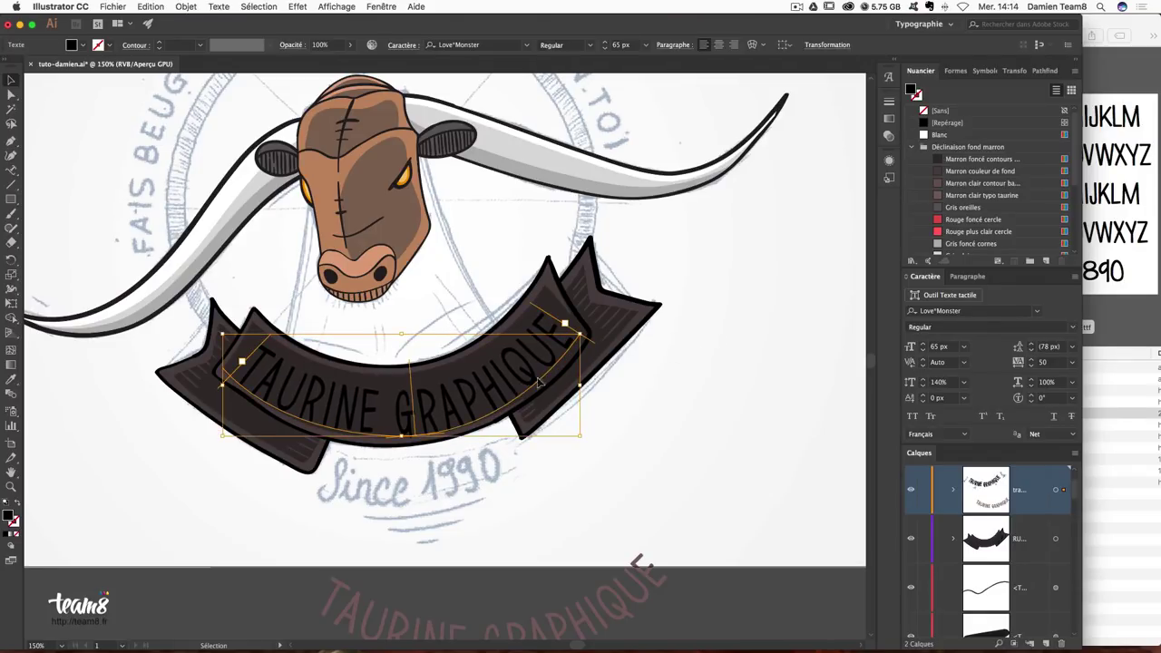
{"action": "type", "text": "120"}
{"action": "key", "text": "Return"}
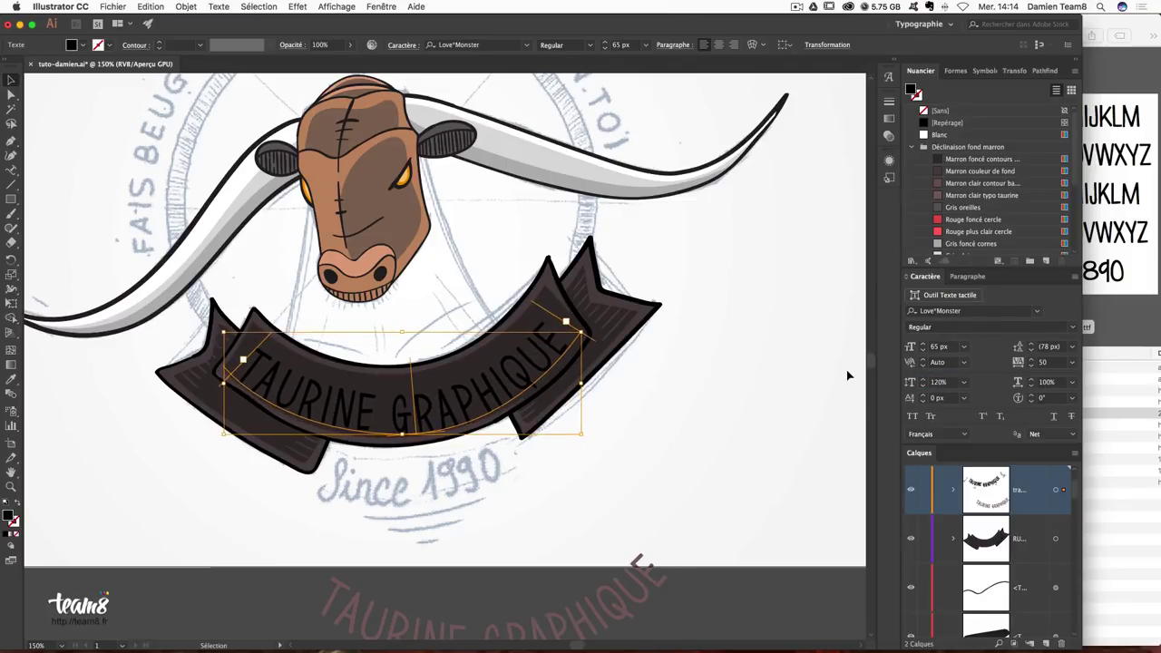
Colour the banner text with the Marron clair typo taurine swatch.
{"action": "left_click", "coordinate": [862, 390]}
{"action": "left_click", "coordinate": [514, 369]}
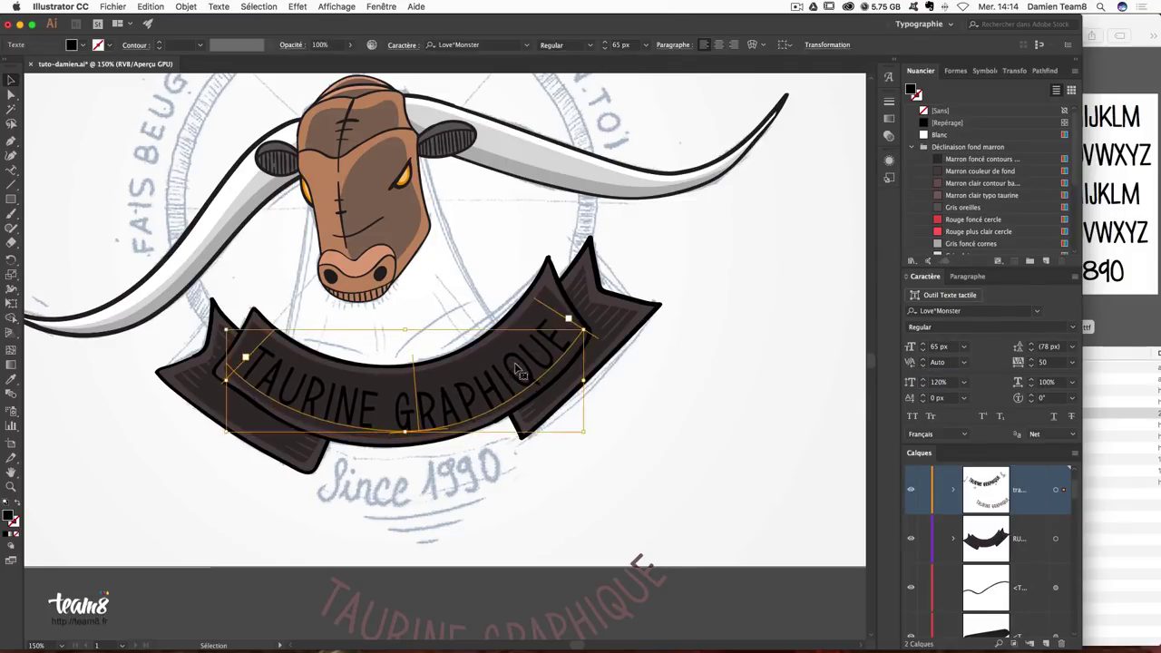
{"action": "left_click", "coordinate": [663, 350]}
{"action": "left_click", "coordinate": [531, 363]}
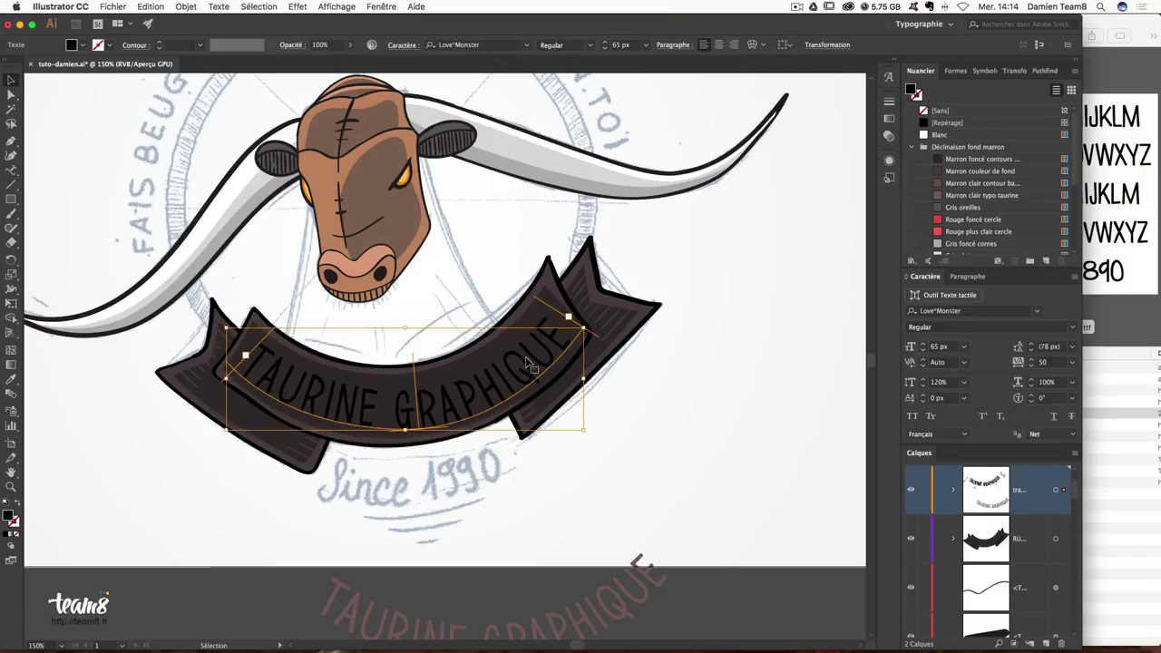
{"action": "left_click", "coordinate": [735, 370]}
{"action": "left_click", "coordinate": [529, 376]}
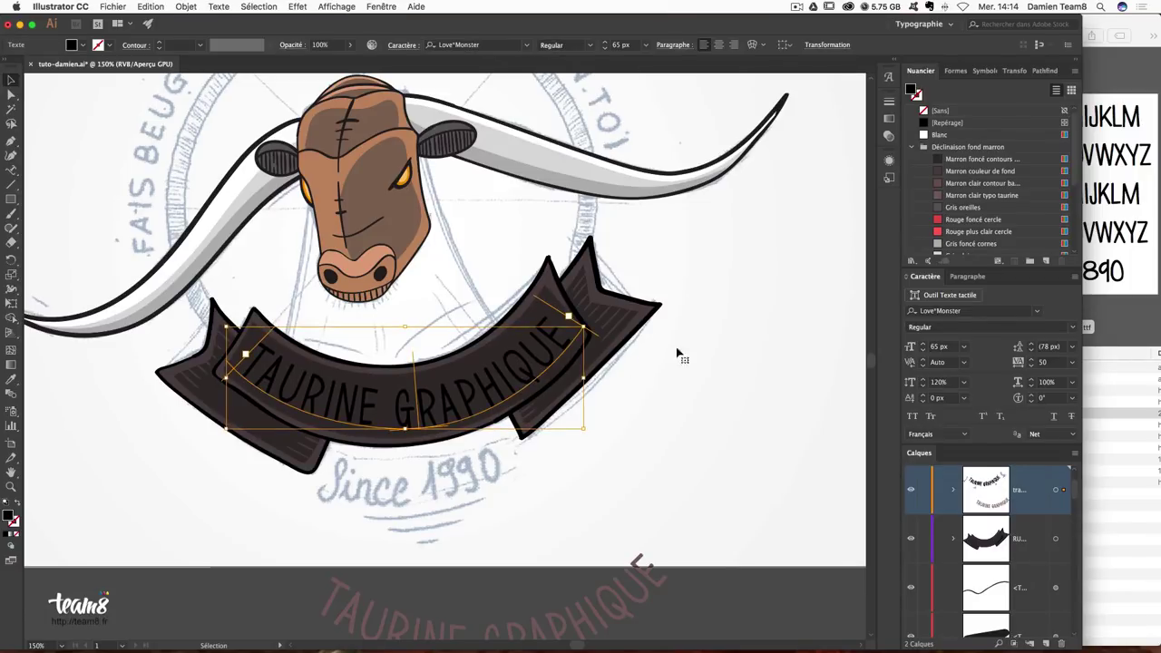
{"action": "left_click", "coordinate": [976, 196]}
{"action": "left_click", "coordinate": [772, 277]}
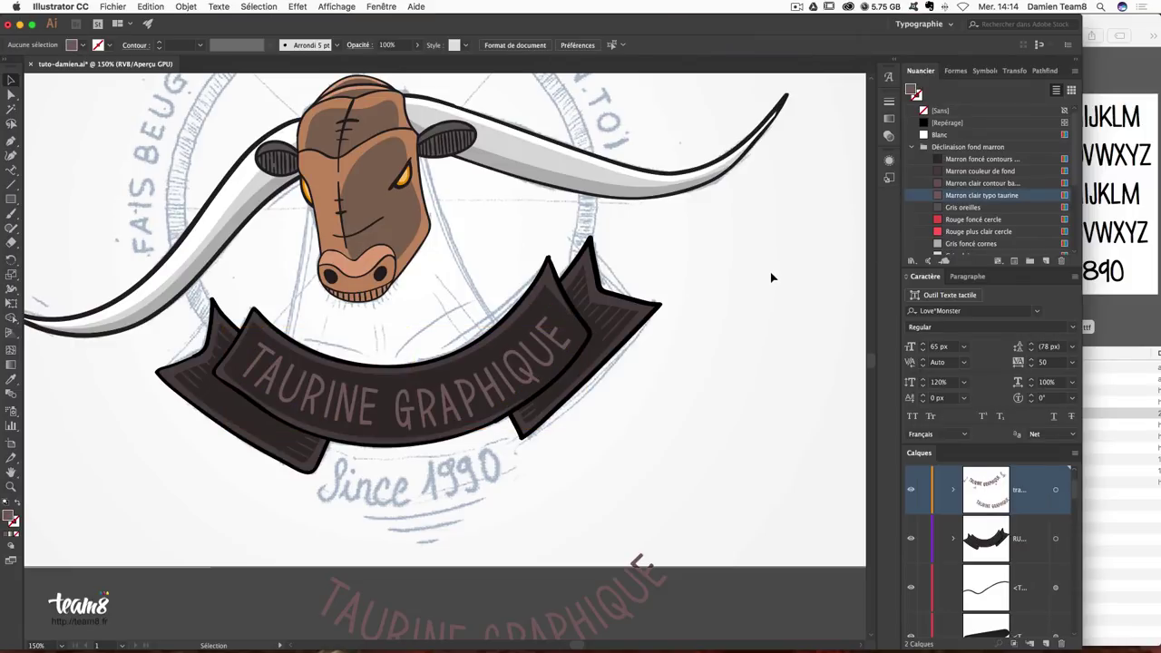
{"action": "left_click", "coordinate": [530, 389]}
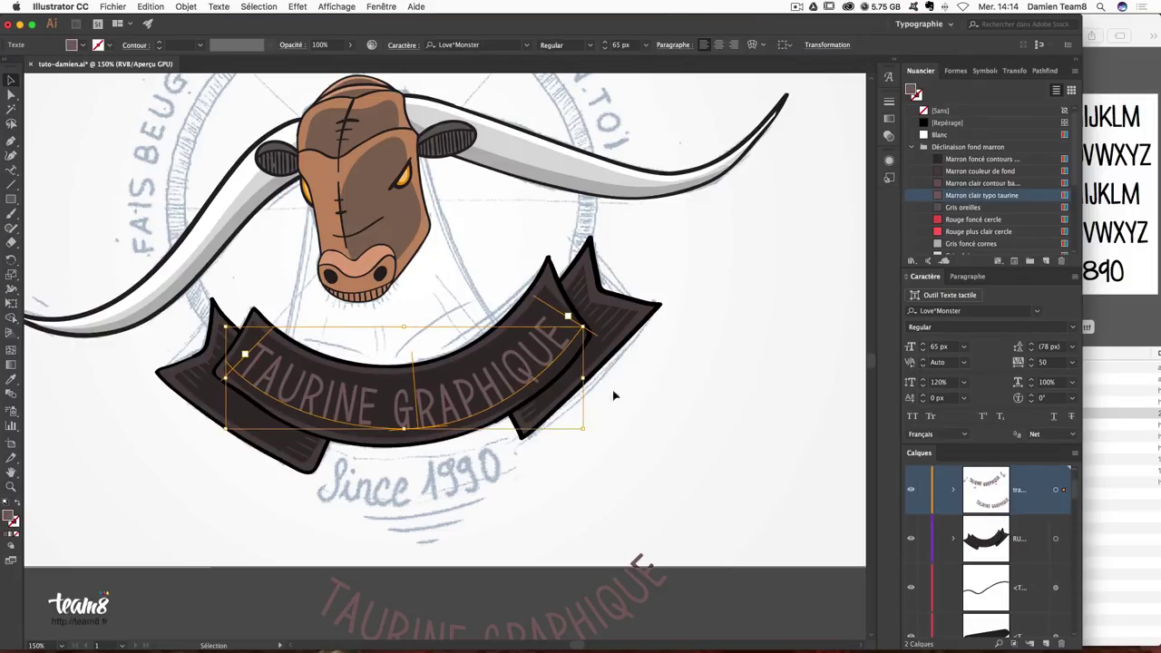
{"action": "left_click", "coordinate": [669, 394]}
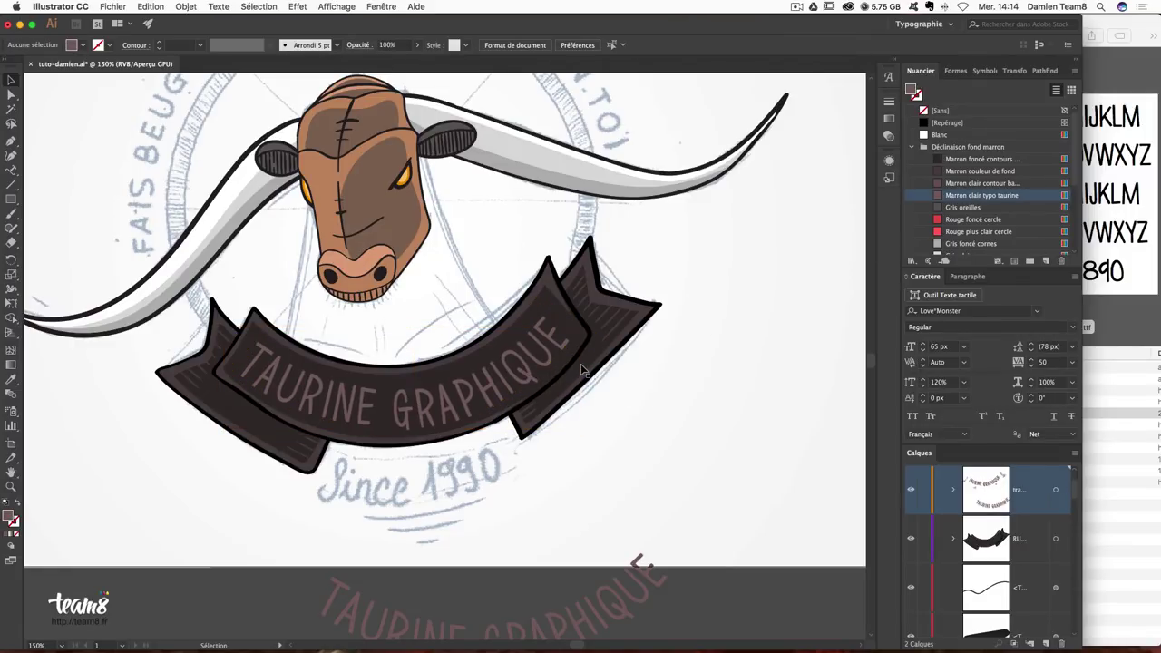
{"action": "scroll", "coordinate": [608, 363], "scroll_direction": "down", "scroll_amount": 2}
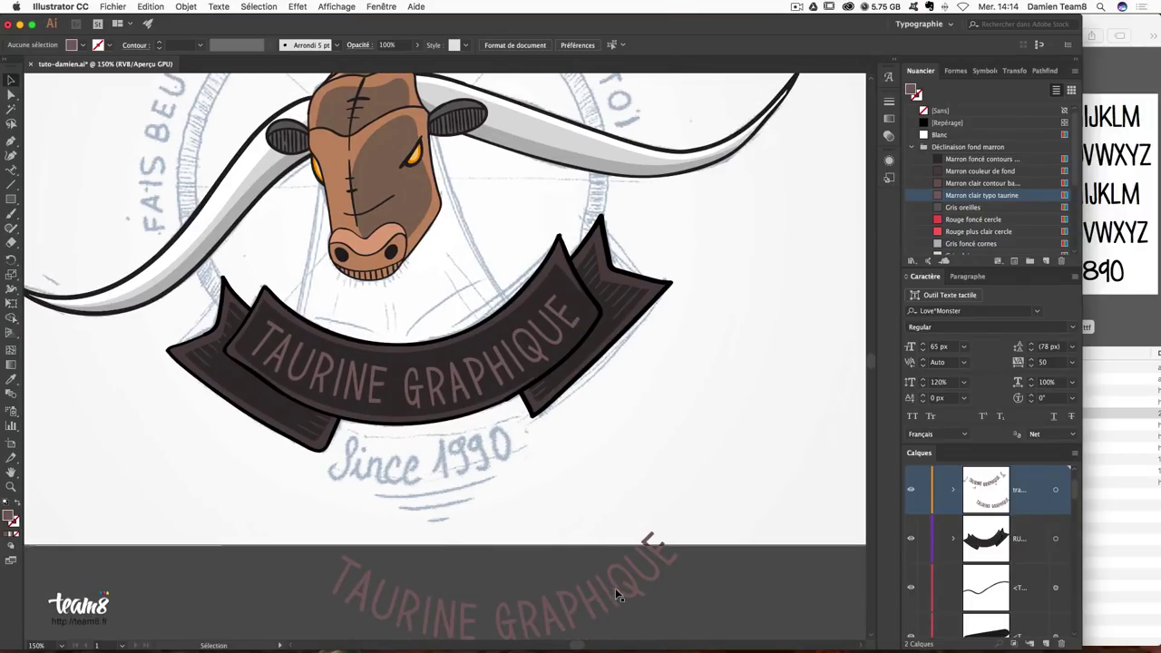
Duplicate the banner text and expand the copy's appearance via Object > Expand Appearance.
{"action": "key", "text": "ctrl+z"}
{"action": "key", "text": "ctrl+shift+z"}
{"action": "key", "text": "ctrl+shift+z"}
{"action": "key", "text": "ctrl+shift+z"}
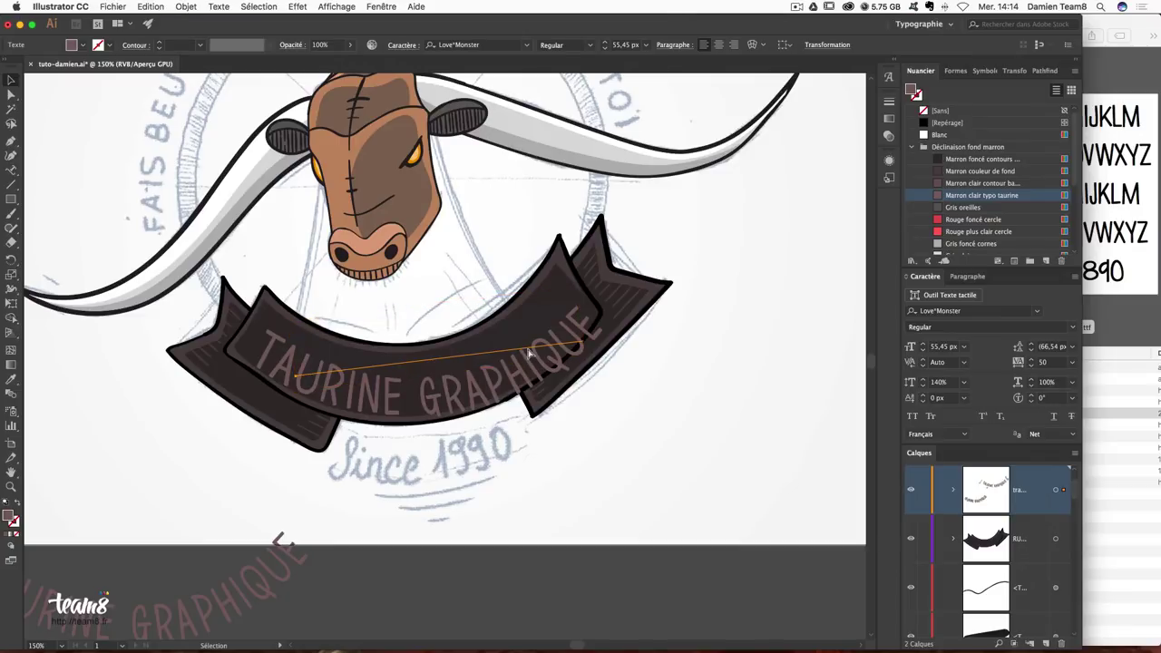
{"action": "key", "text": "ctrl+shift+z"}
{"action": "key", "text": "ctrl+z"}
{"action": "key", "text": "ctrl+shift+z"}
{"action": "left_click", "coordinate": [186, 7]}
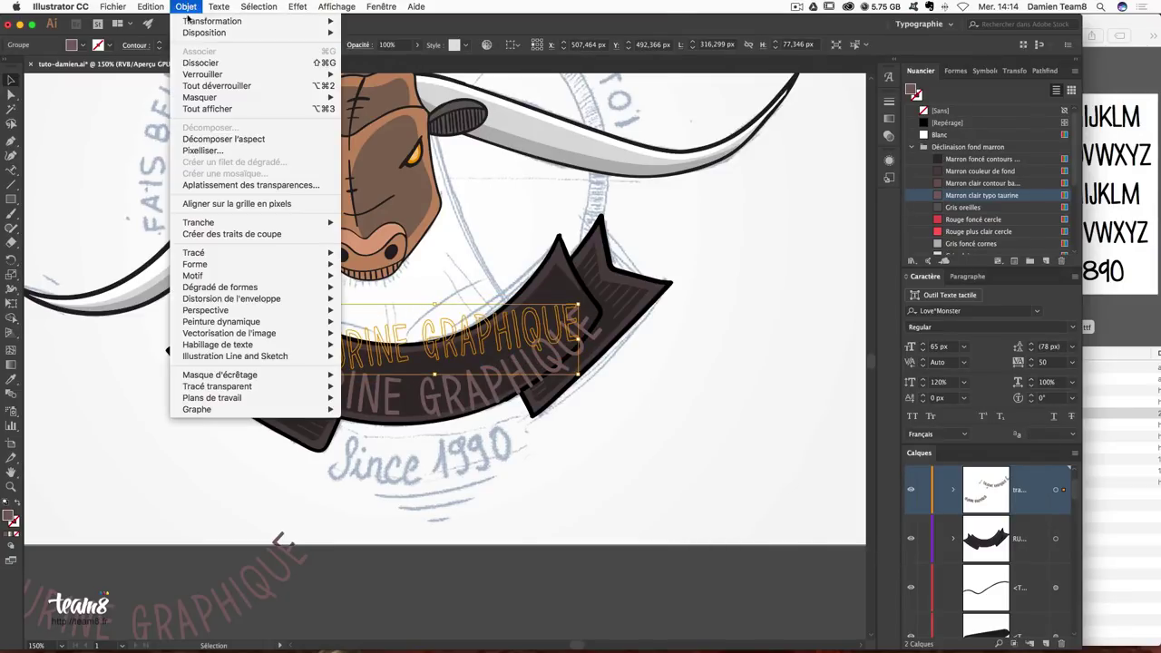
{"action": "left_click", "coordinate": [218, 139]}
{"action": "left_click", "coordinate": [635, 372]}
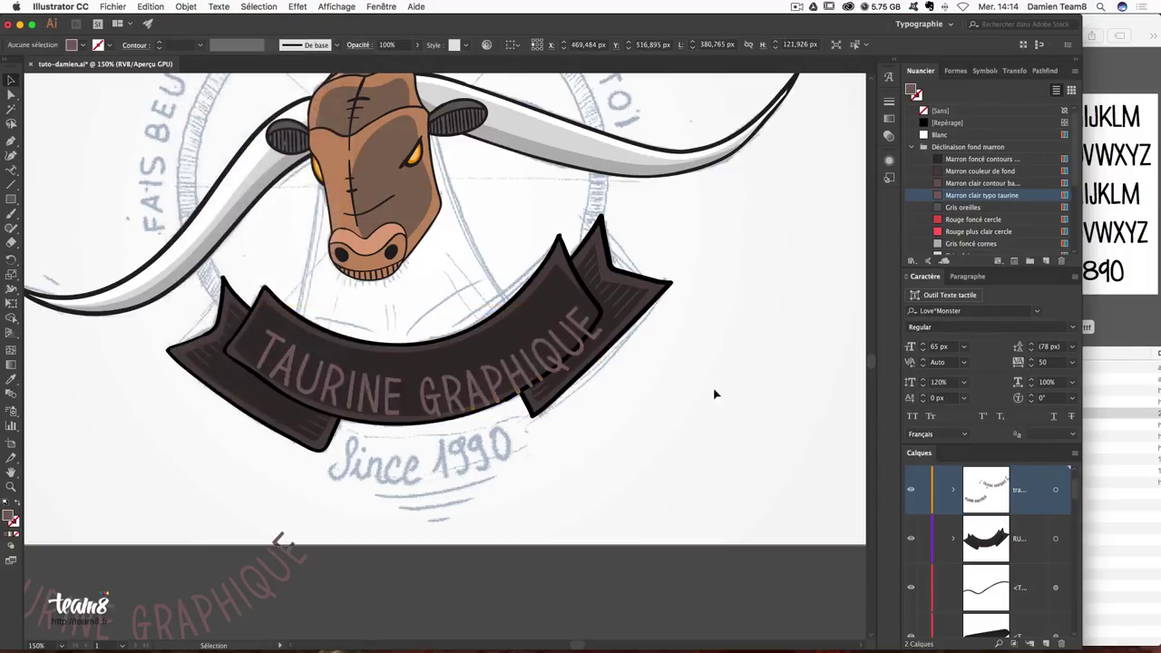
{"action": "left_click", "coordinate": [495, 396]}
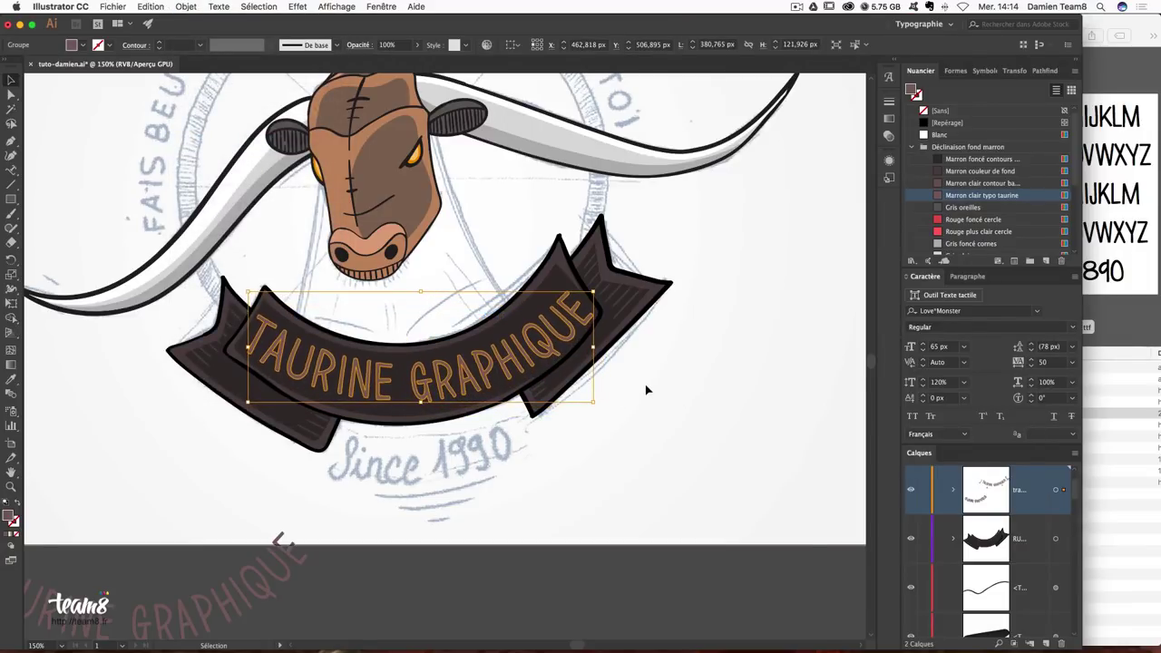
{"action": "left_click", "coordinate": [679, 387]}
Move the expanded copy below the banner and nudge the arc text slightly left.
{"action": "scroll", "coordinate": [637, 414], "scroll_direction": "up", "scroll_amount": 2}
{"action": "scroll", "coordinate": [638, 414], "scroll_direction": "left", "scroll_amount": 3}
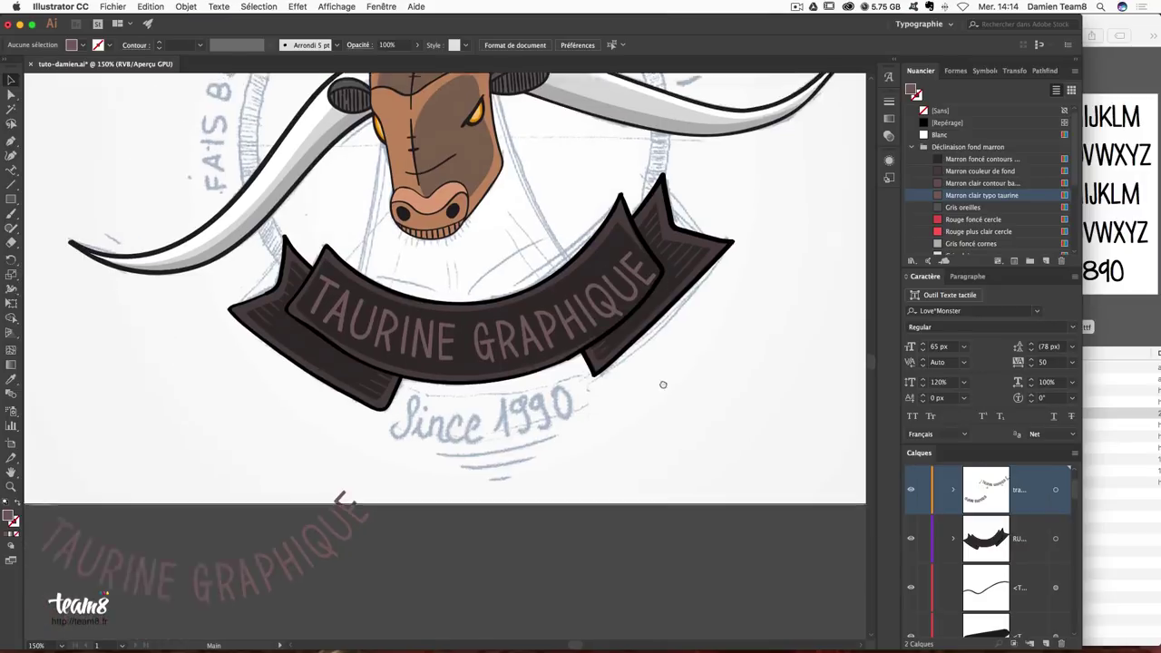
{"action": "mouse_move", "coordinate": [557, 327]}
{"action": "left_mouse_down"}
{"action": "mouse_move", "coordinate": [659, 461]}
{"action": "mouse_move", "coordinate": [523, 330]}
{"action": "mouse_move", "coordinate": [609, 308]}
{"action": "left_mouse_up"}
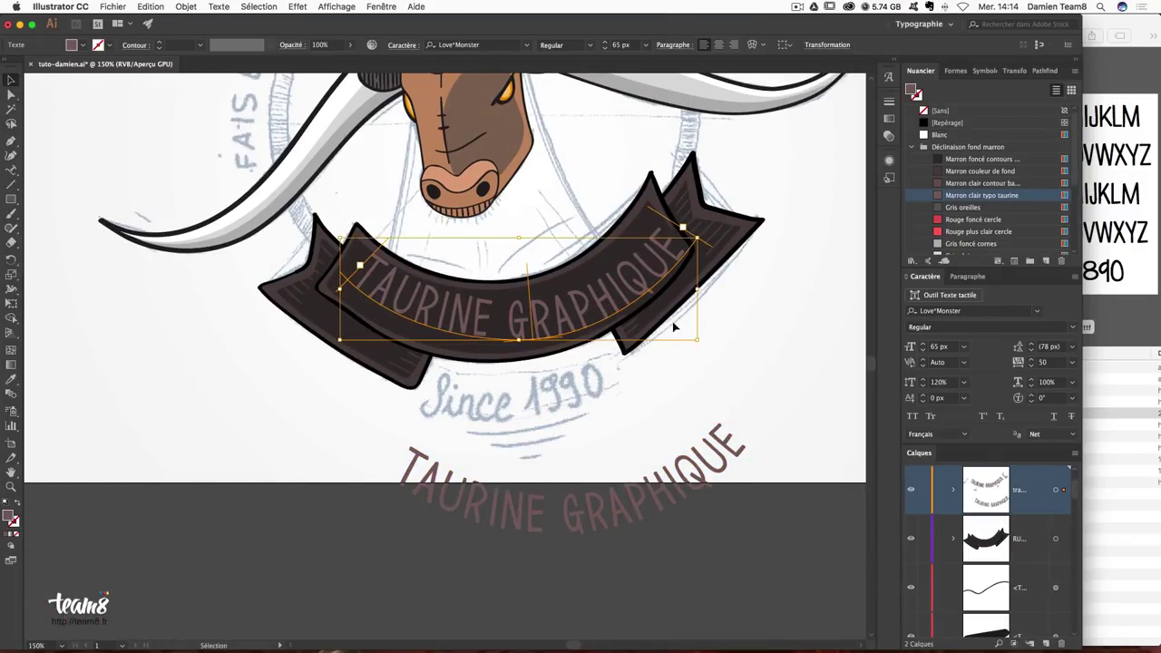
{"action": "key", "text": "Left"}
{"action": "key", "text": "Left"}
{"action": "key", "text": "Left"}
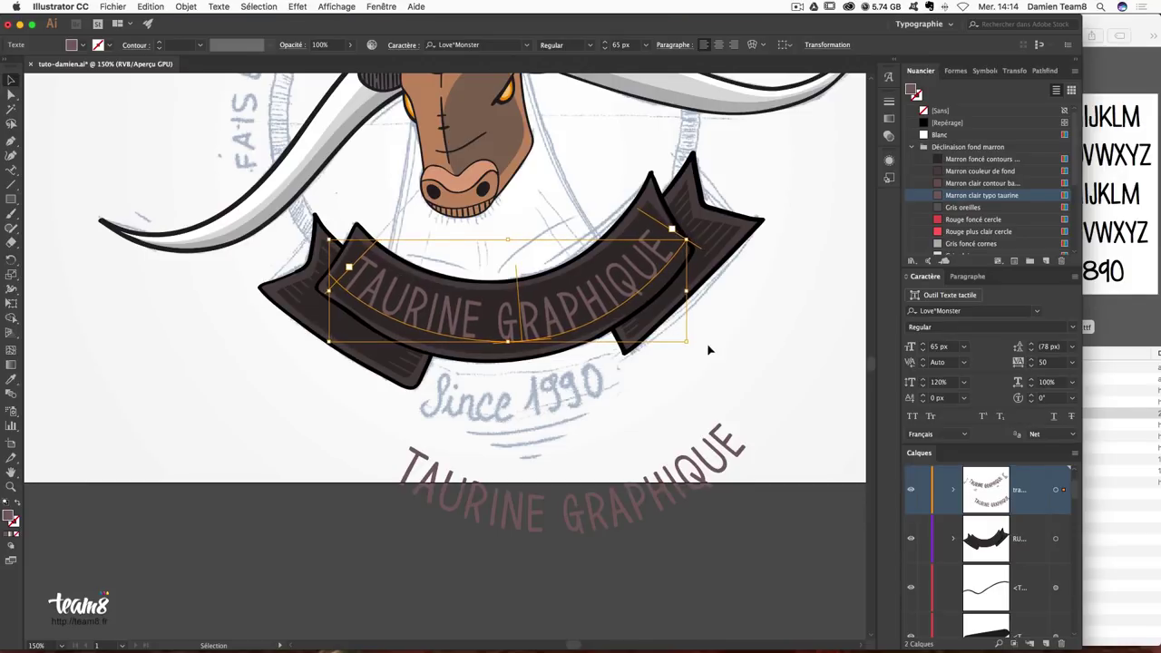
{"action": "left_click", "coordinate": [711, 401]}
{"action": "left_click", "coordinate": [555, 318]}
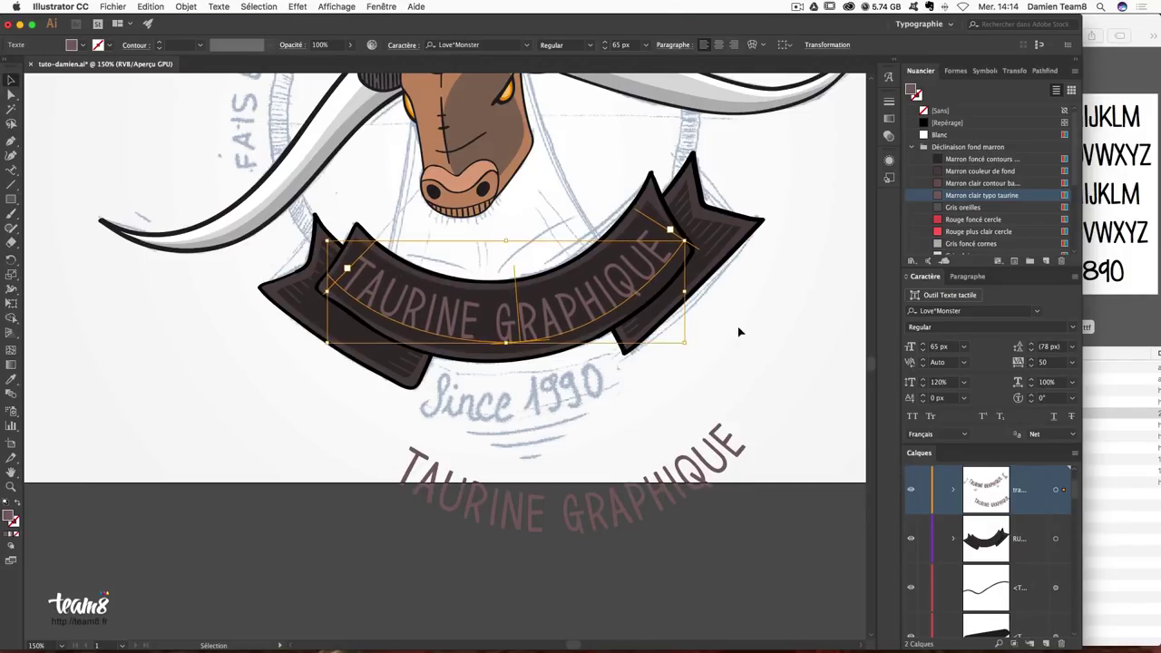
{"action": "left_click", "coordinate": [731, 332]}
{"action": "left_click", "coordinate": [557, 314]}
{"action": "left_click", "coordinate": [754, 311]}
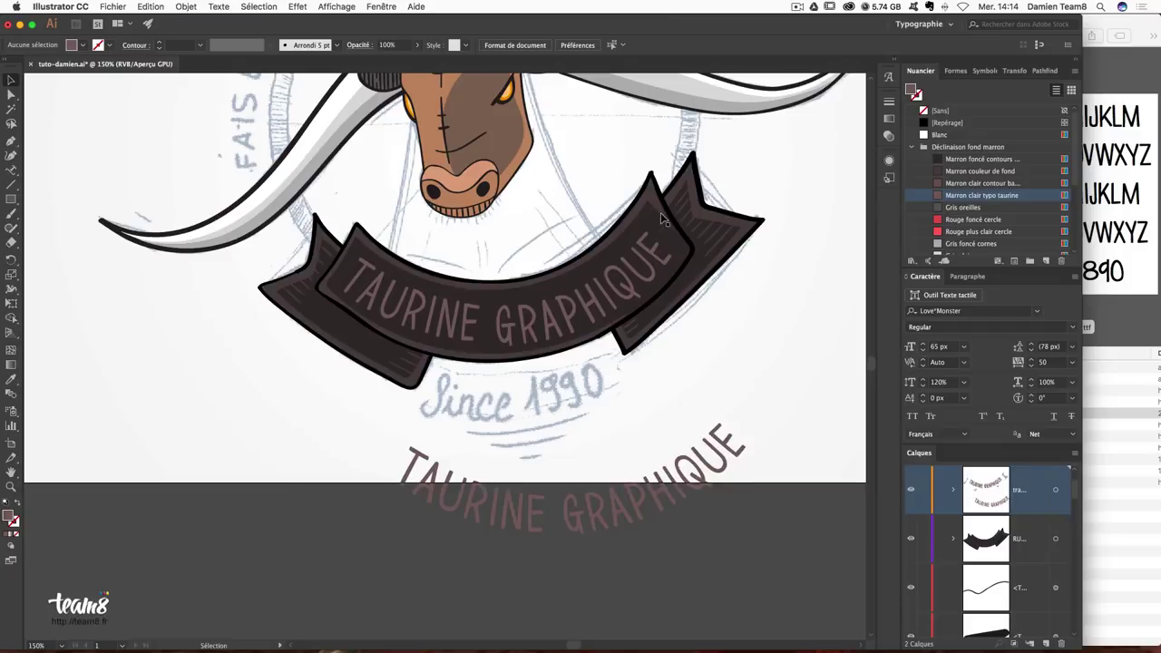
Delete the stray lettering copy below the banner.
{"action": "scroll", "coordinate": [635, 345], "scroll_direction": "up", "scroll_amount": 3}
{"action": "left_click", "coordinate": [598, 369]}
{"action": "left_click", "coordinate": [626, 380]}
{"action": "left_click", "coordinate": [701, 532]}
{"action": "key", "text": "Delete"}
{"action": "scroll", "coordinate": [717, 335], "scroll_direction": "up", "scroll_amount": 3}
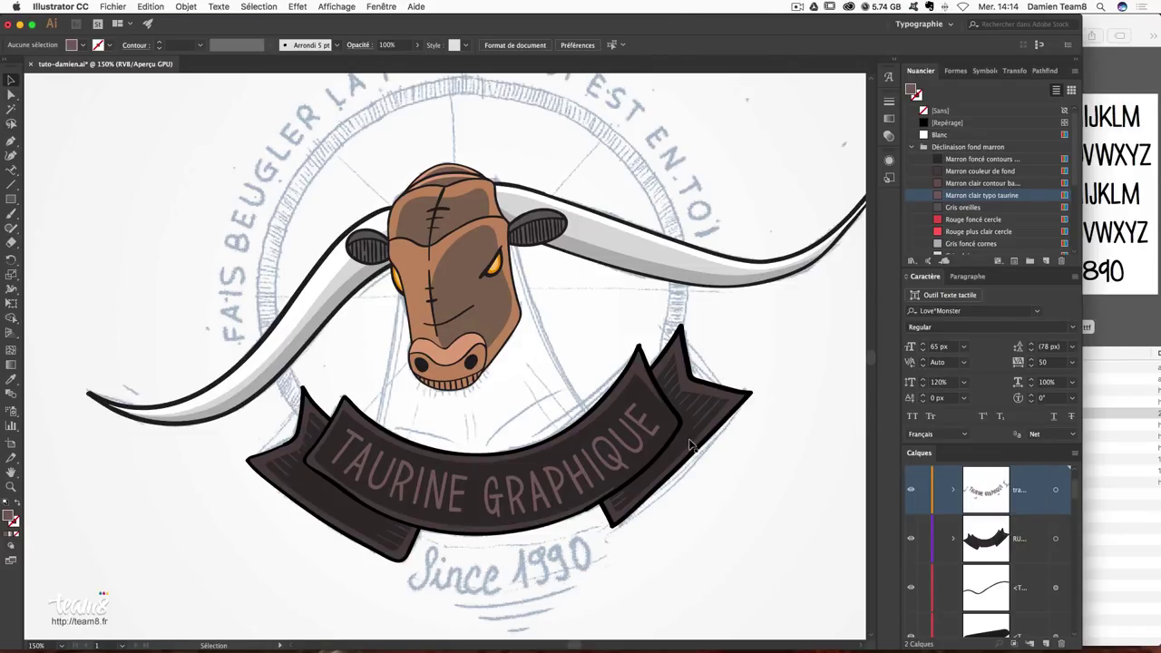
Cut the arc text, paste it into the ribbon layer on the banner, and zoom to 100%.
{"action": "left_click", "coordinate": [620, 464]}
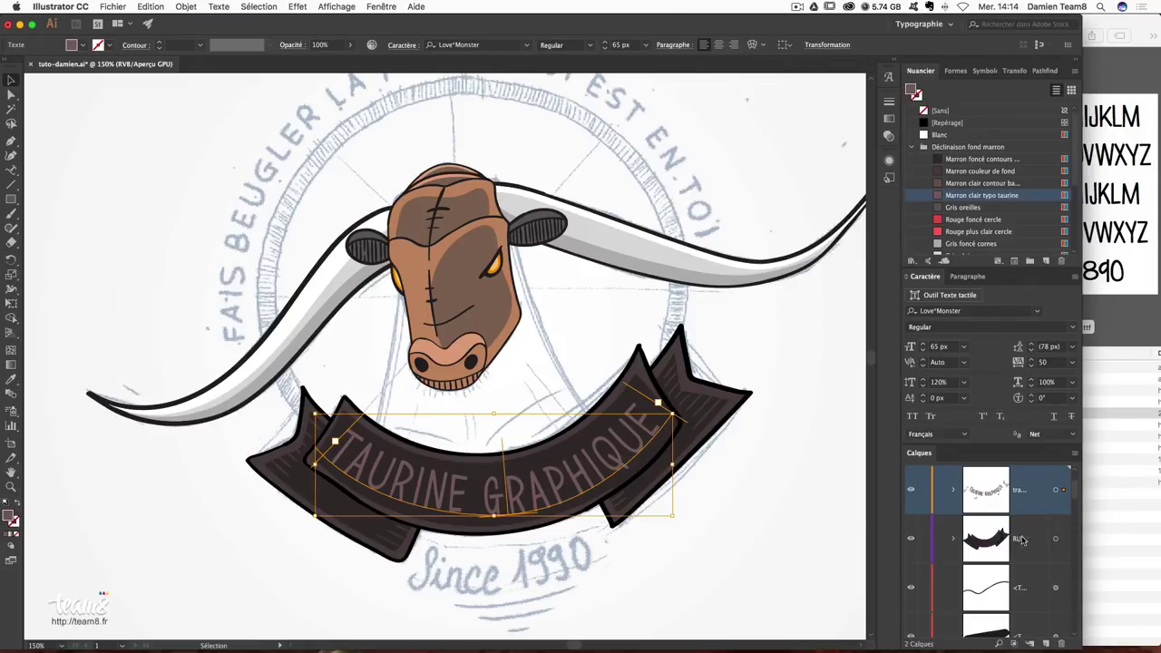
{"action": "scroll", "coordinate": [1022, 540], "scroll_direction": "up", "scroll_amount": 1}
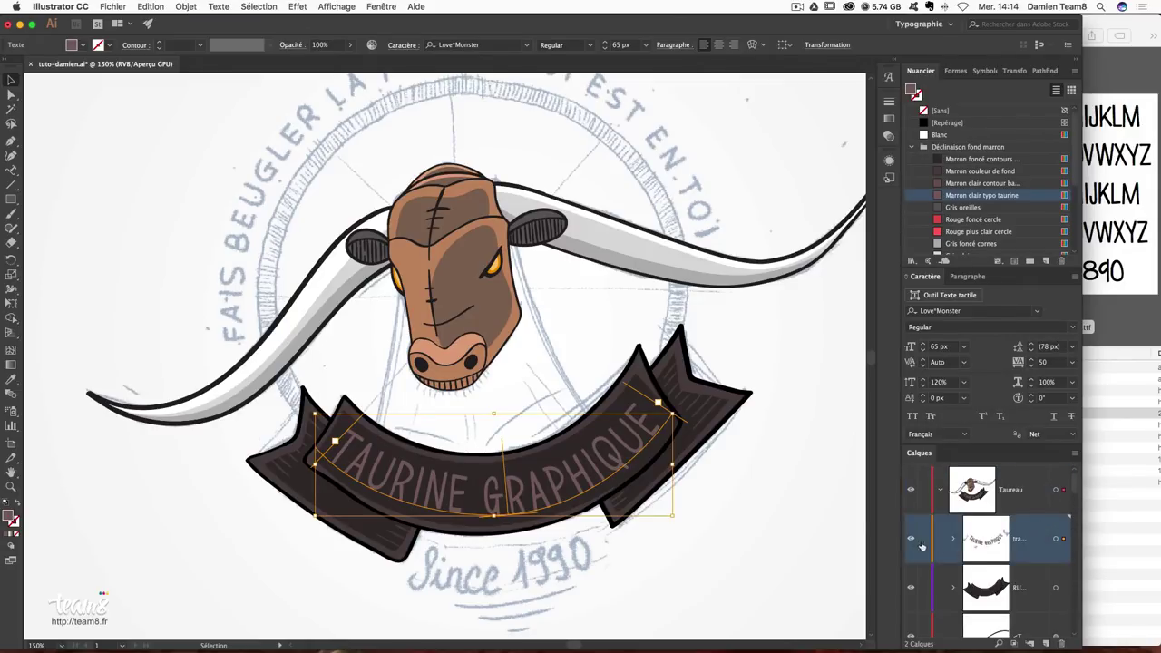
{"action": "key", "text": "Delete"}
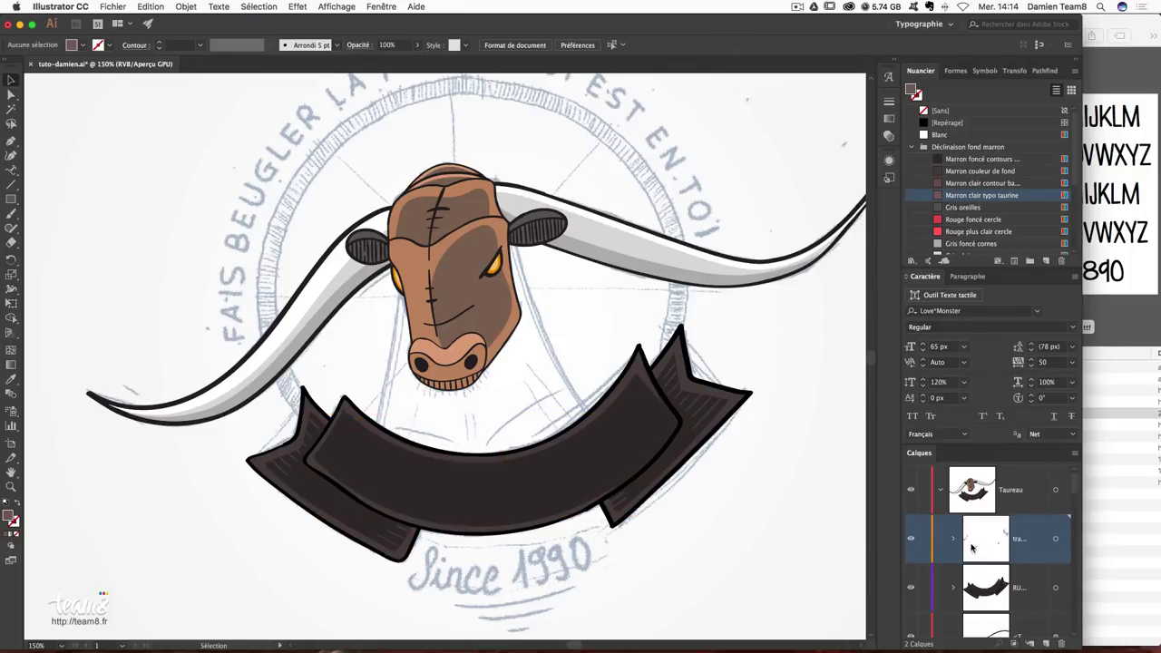
{"action": "key", "text": "ctrl+z"}
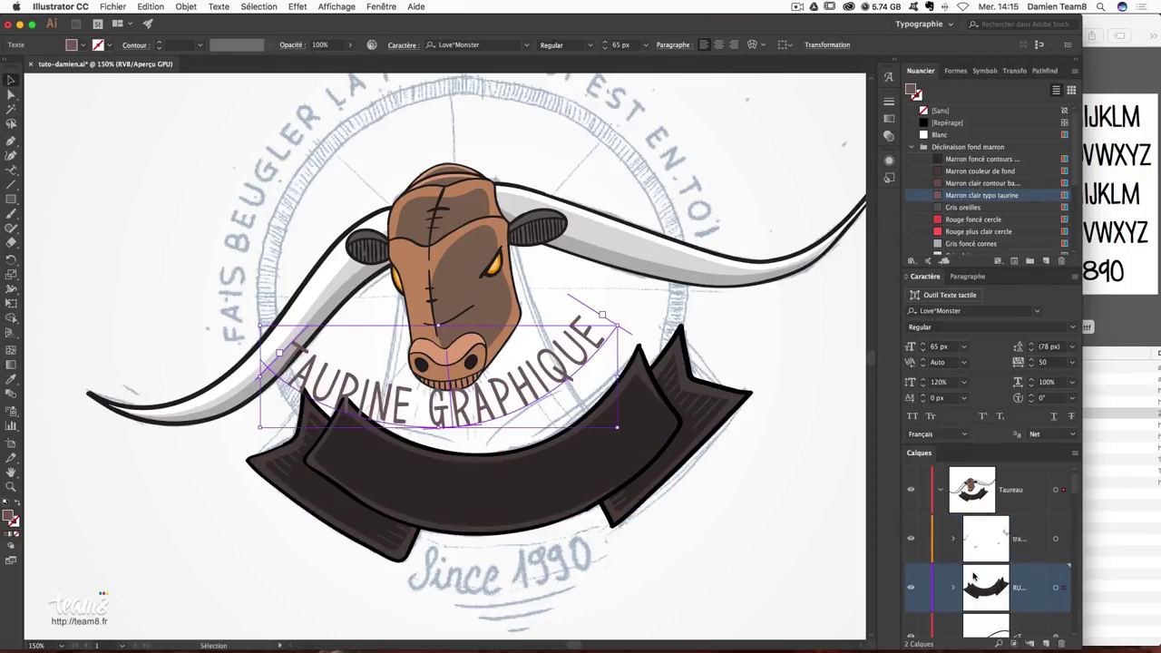
{"action": "mouse_move", "coordinate": [530, 397]}
{"action": "left_mouse_down"}
{"action": "mouse_move", "coordinate": [594, 488]}
{"action": "mouse_move", "coordinate": [584, 485]}
{"action": "left_mouse_up"}
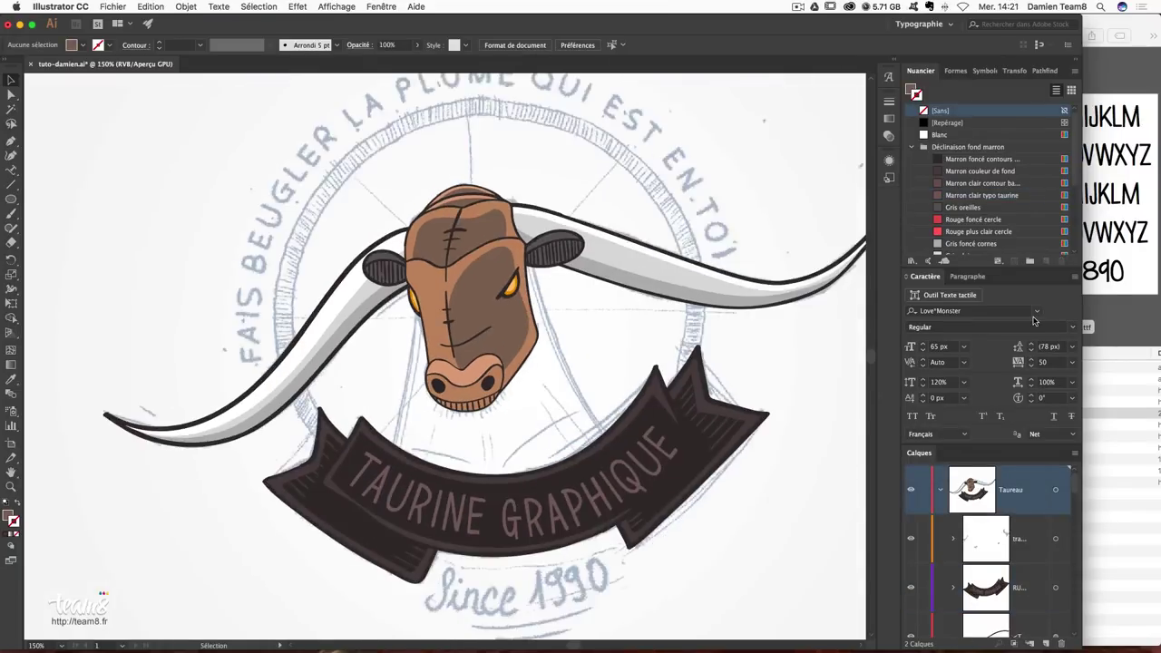
{"action": "key", "text": "super+1"}
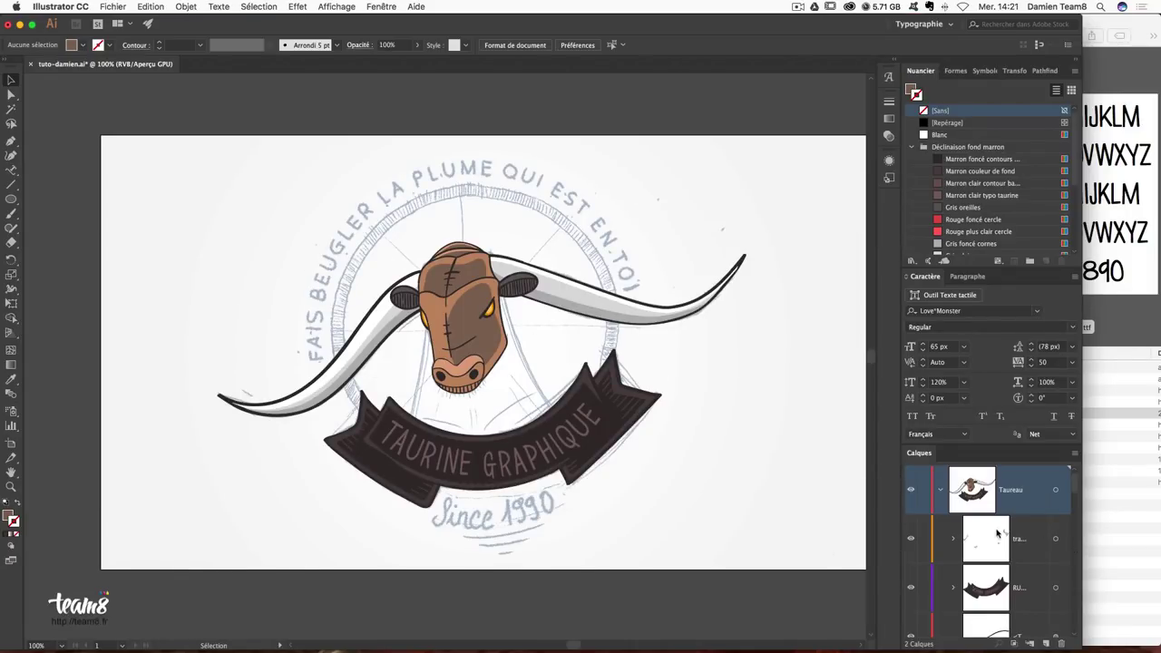
{"action": "scroll", "coordinate": [1022, 579], "scroll_direction": "down", "scroll_amount": 5}
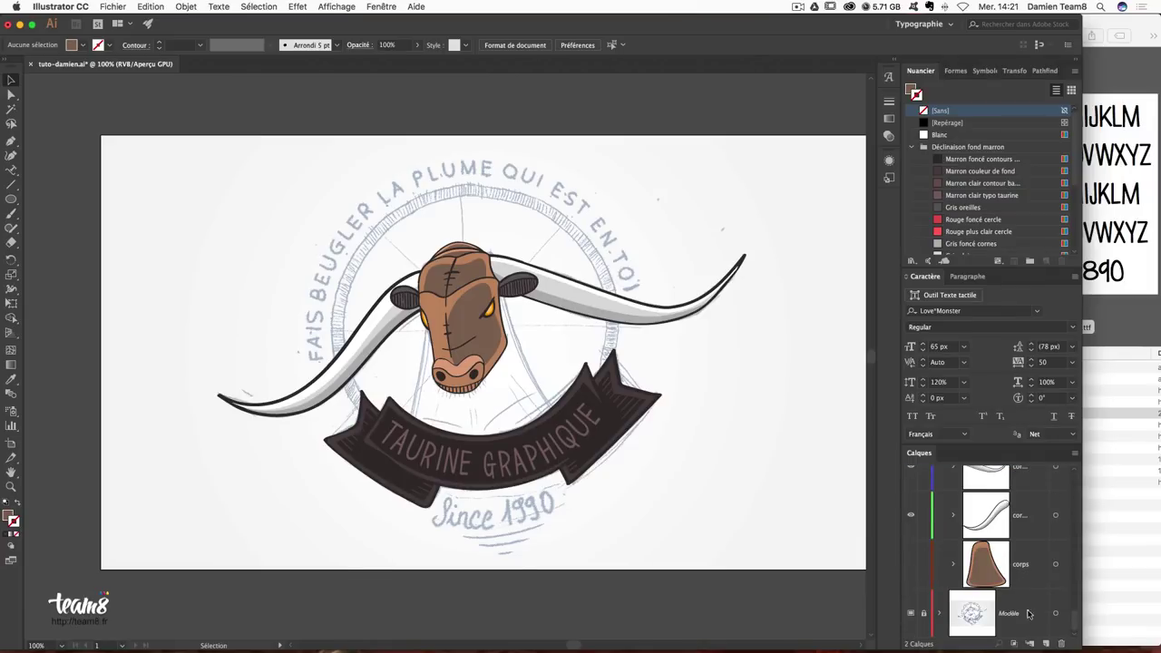
Add a new layer directly below the corps layer.
{"action": "left_click", "coordinate": [987, 573]}
{"action": "left_click", "coordinate": [1046, 643]}
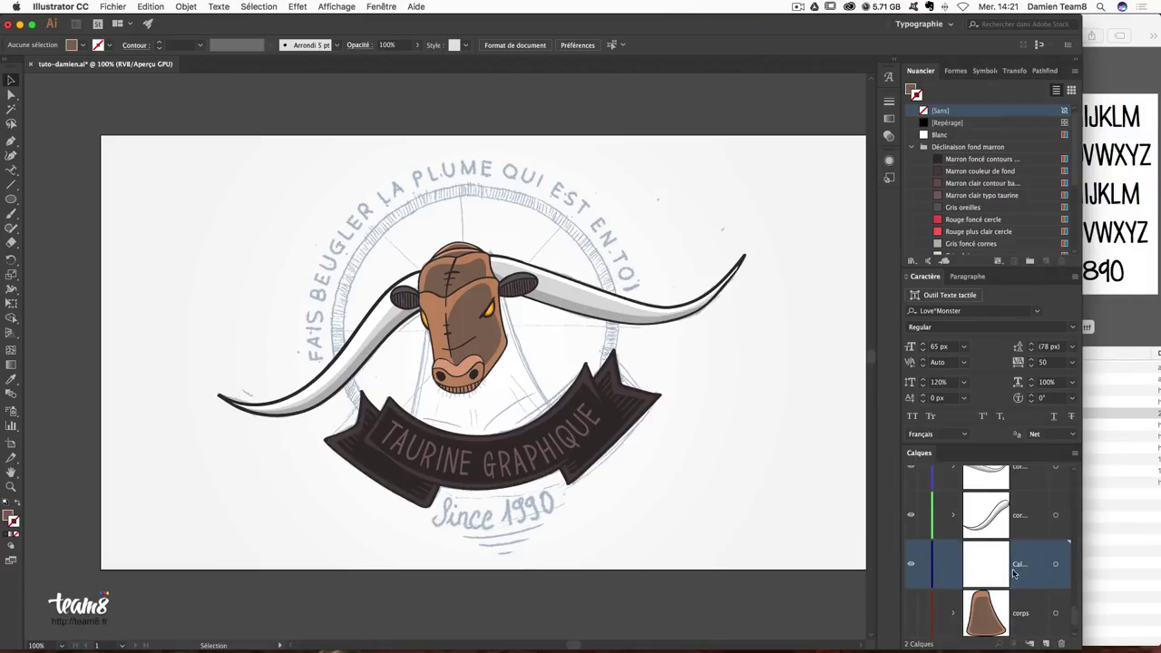
{"action": "left_click_drag", "start_coordinate": [1031, 528], "coordinate": [1031, 588]}
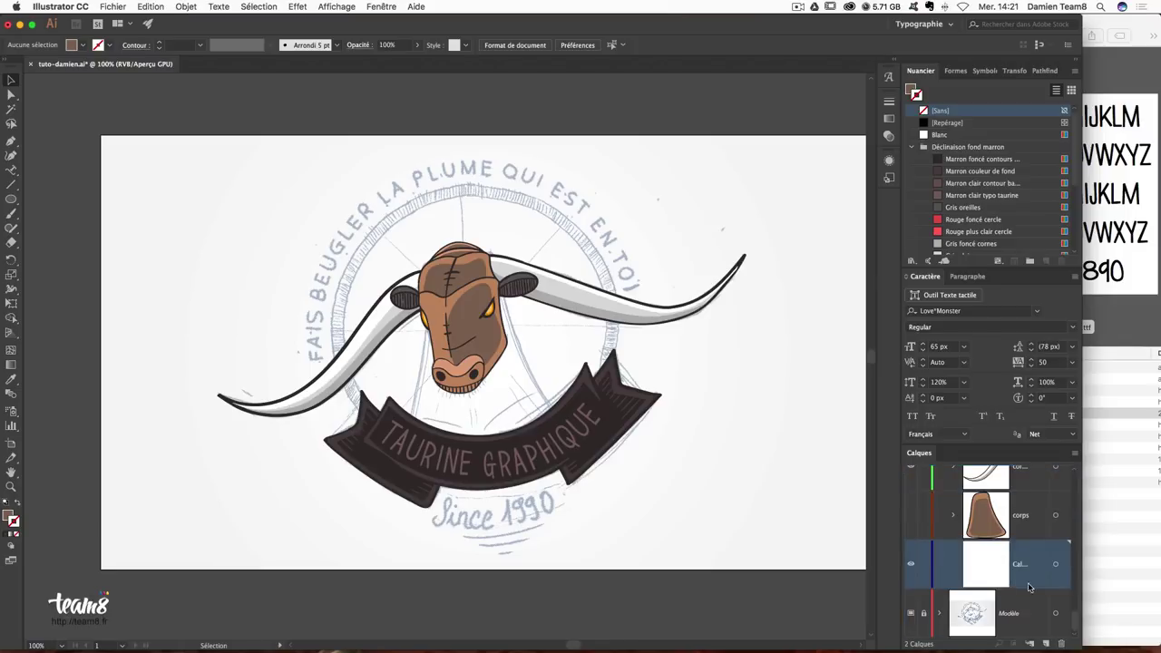
Draw a large circle over the bull's head filled with Rouge plus clair cercle.
{"action": "key", "text": "l"}
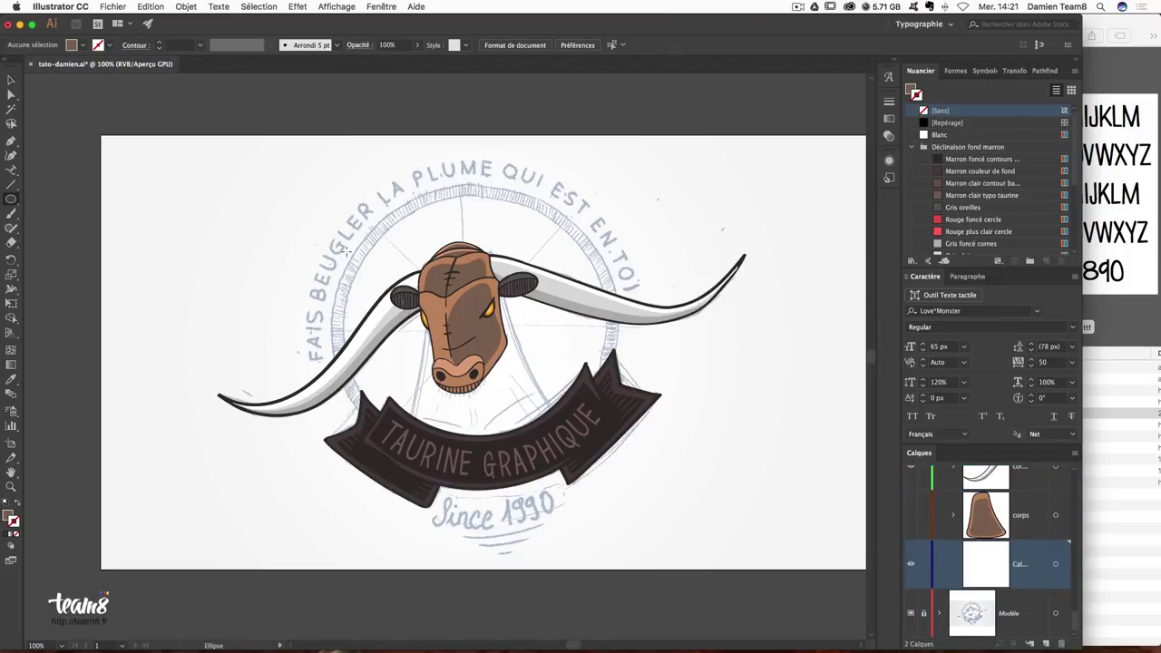
{"action": "left_click_drag", "start_coordinate": [344, 181], "coordinate": [613, 408]}
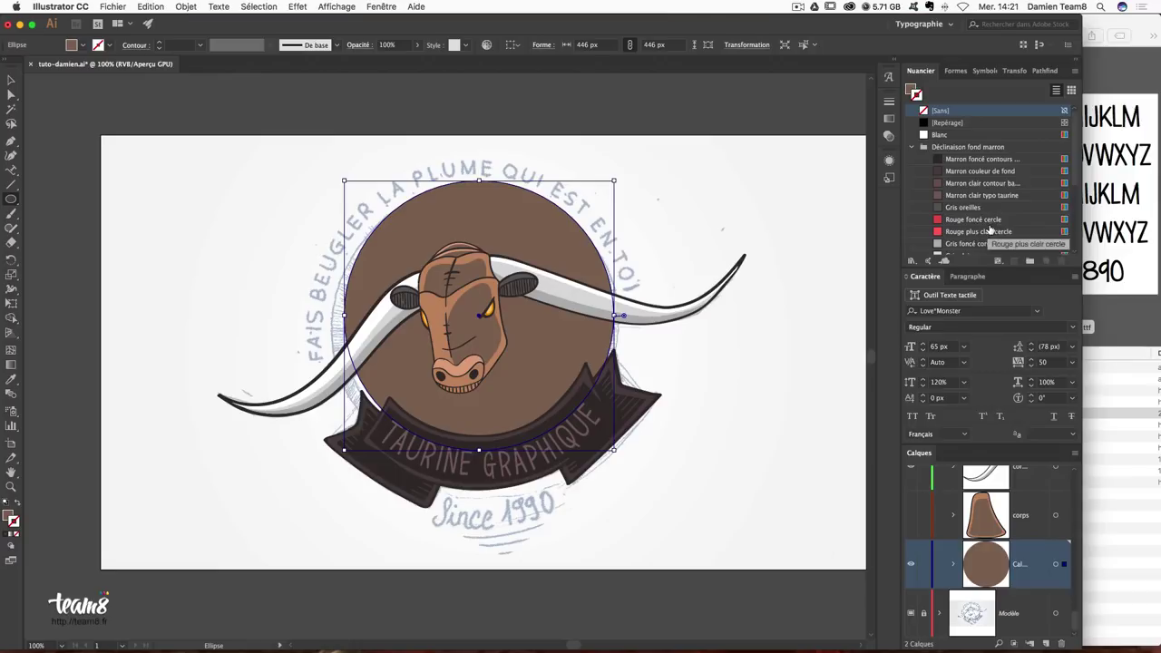
{"action": "left_click", "coordinate": [990, 233]}
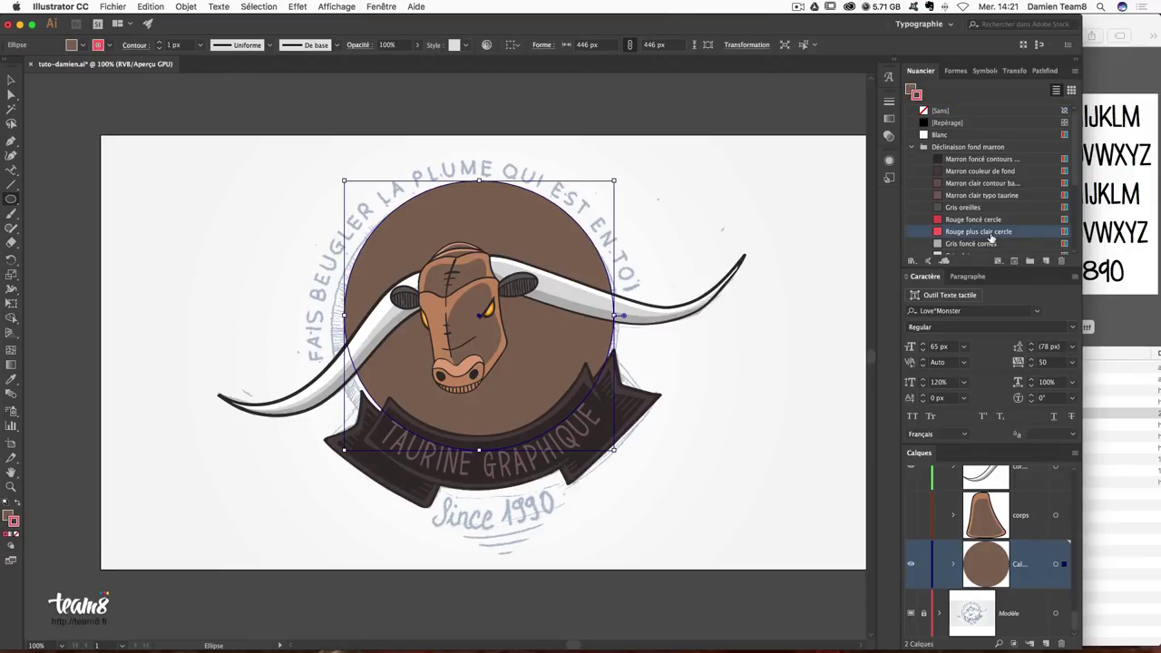
{"action": "left_click", "coordinate": [15, 505]}
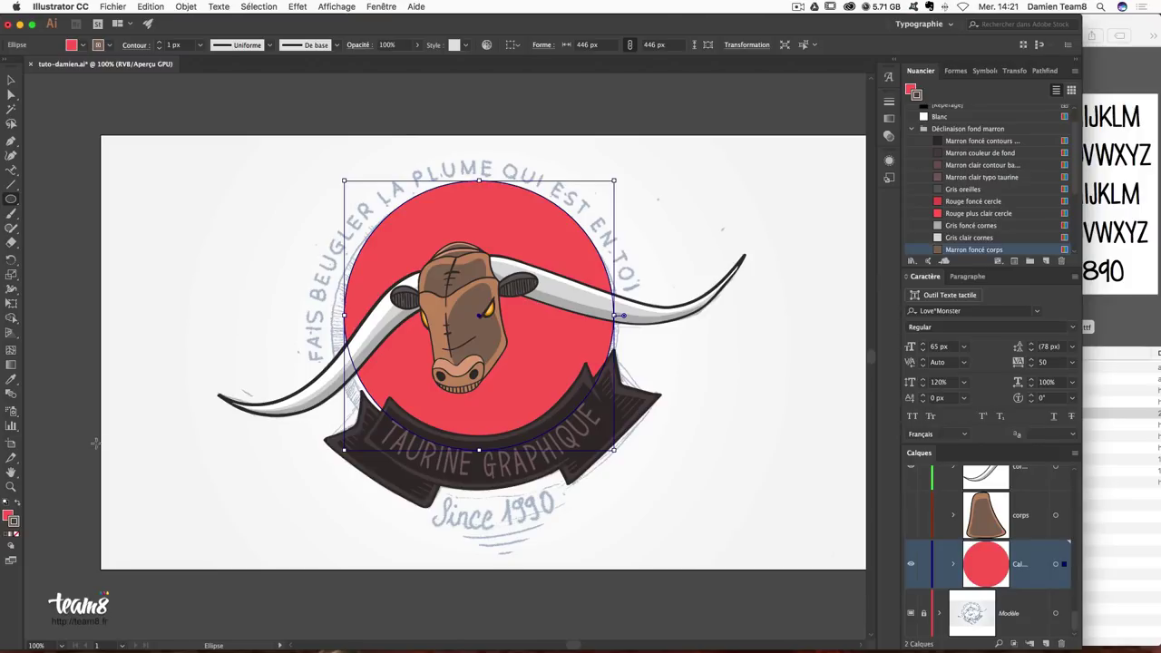
{"action": "left_click", "coordinate": [8, 517]}
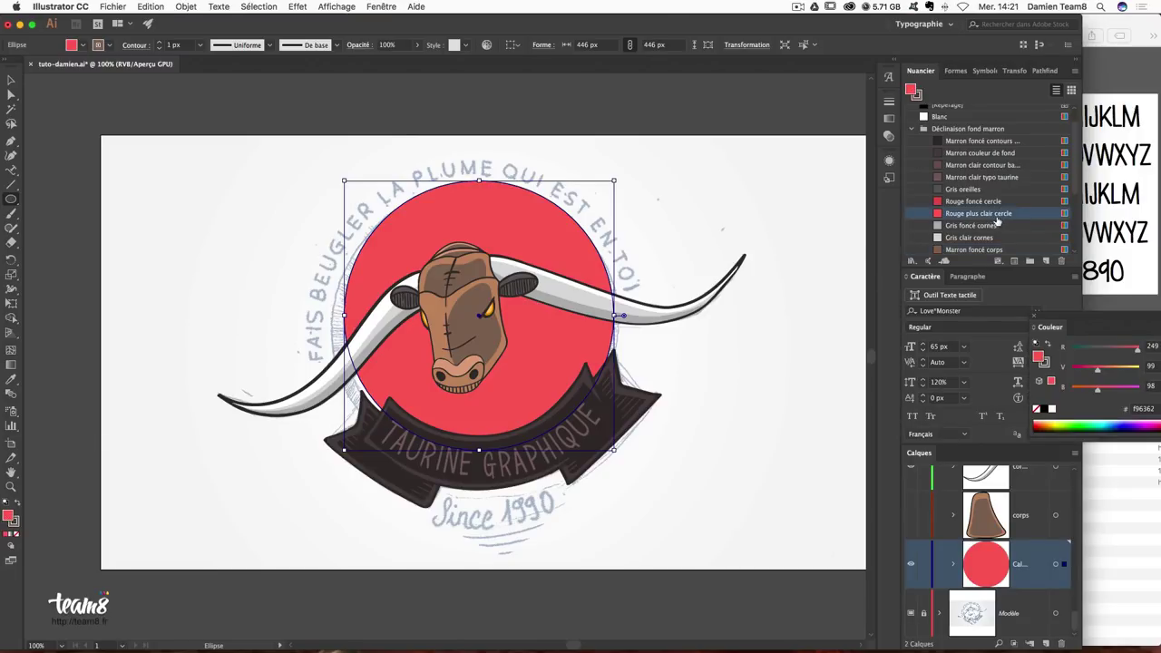
{"action": "left_click", "coordinate": [10, 81]}
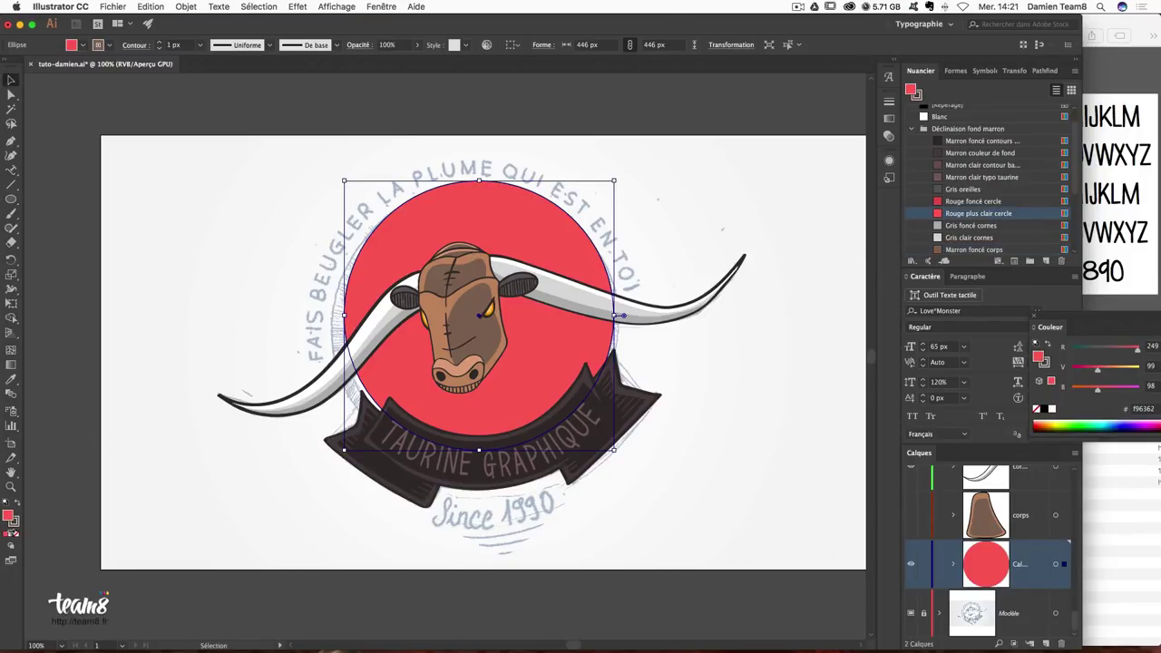
Give the circle an 8 px inside-aligned Marron foncé contours stroke.
{"action": "left_click", "coordinate": [13, 524]}
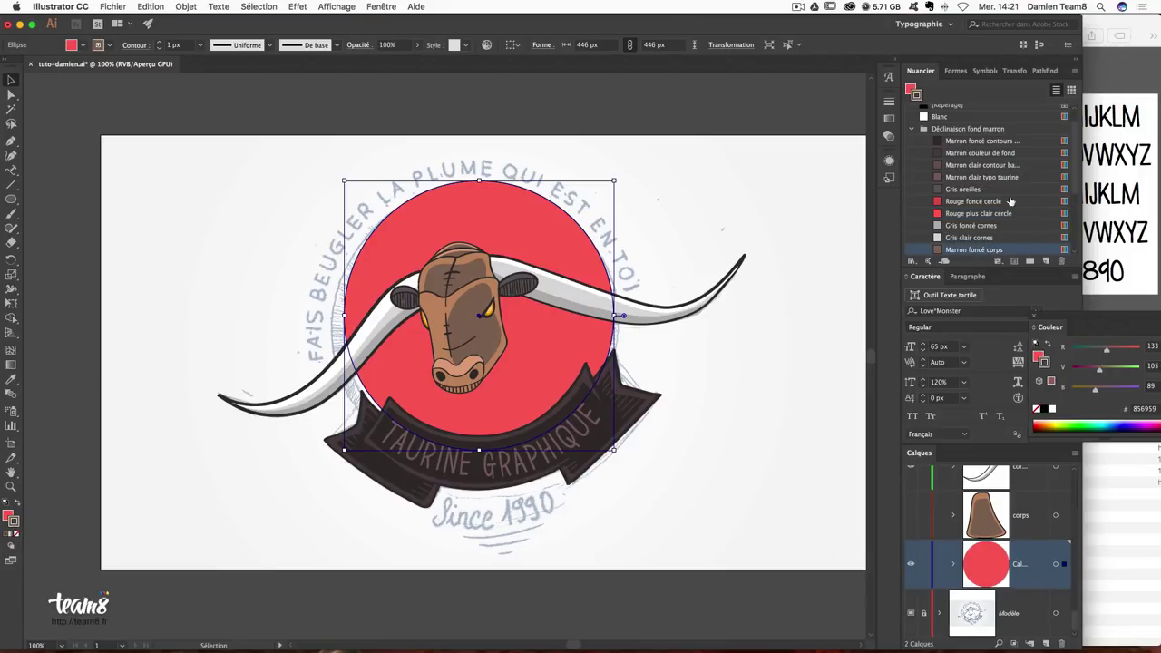
{"action": "left_click", "coordinate": [973, 142]}
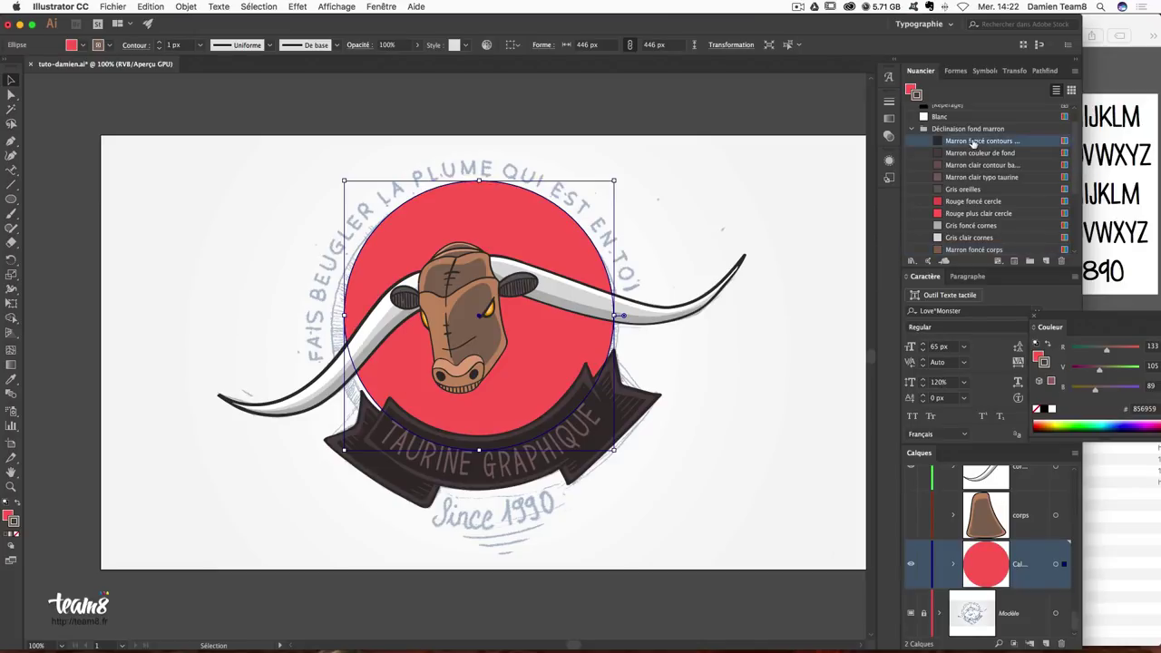
{"action": "left_click", "coordinate": [161, 43]}
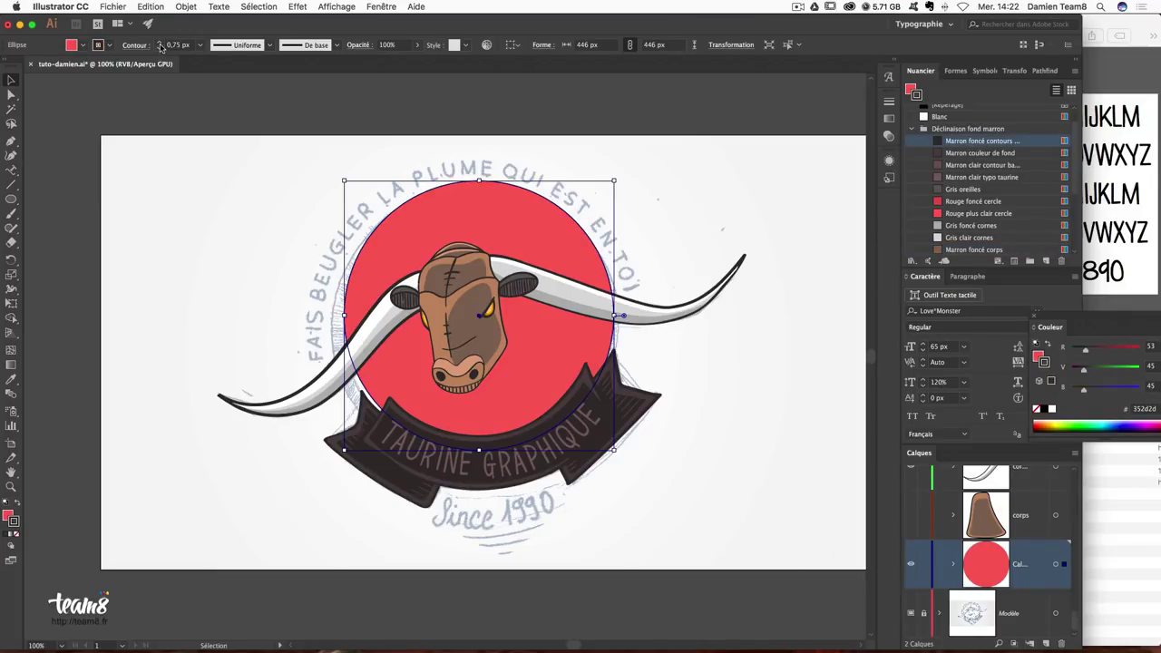
{"action": "left_click", "coordinate": [161, 44]}
{"action": "left_click", "coordinate": [161, 43]}
{"action": "left_click", "coordinate": [161, 44]}
{"action": "left_click", "coordinate": [161, 44]}
{"action": "left_click_drag", "start_coordinate": [491, 207], "coordinate": [482, 210]}
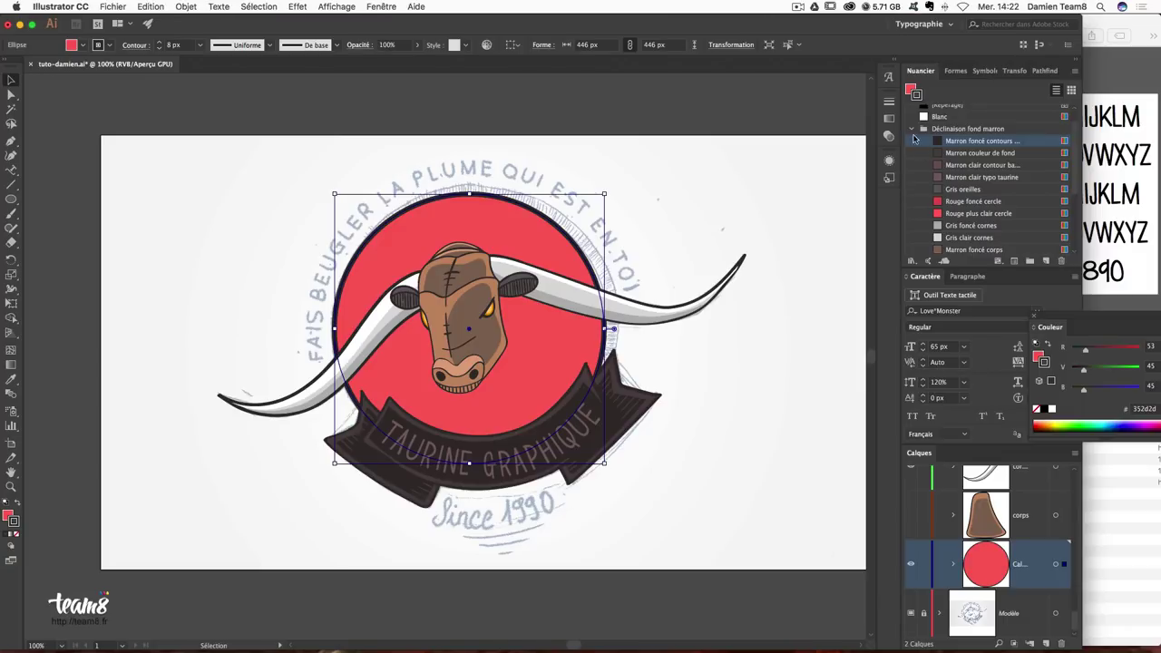
{"action": "left_click", "coordinate": [889, 102]}
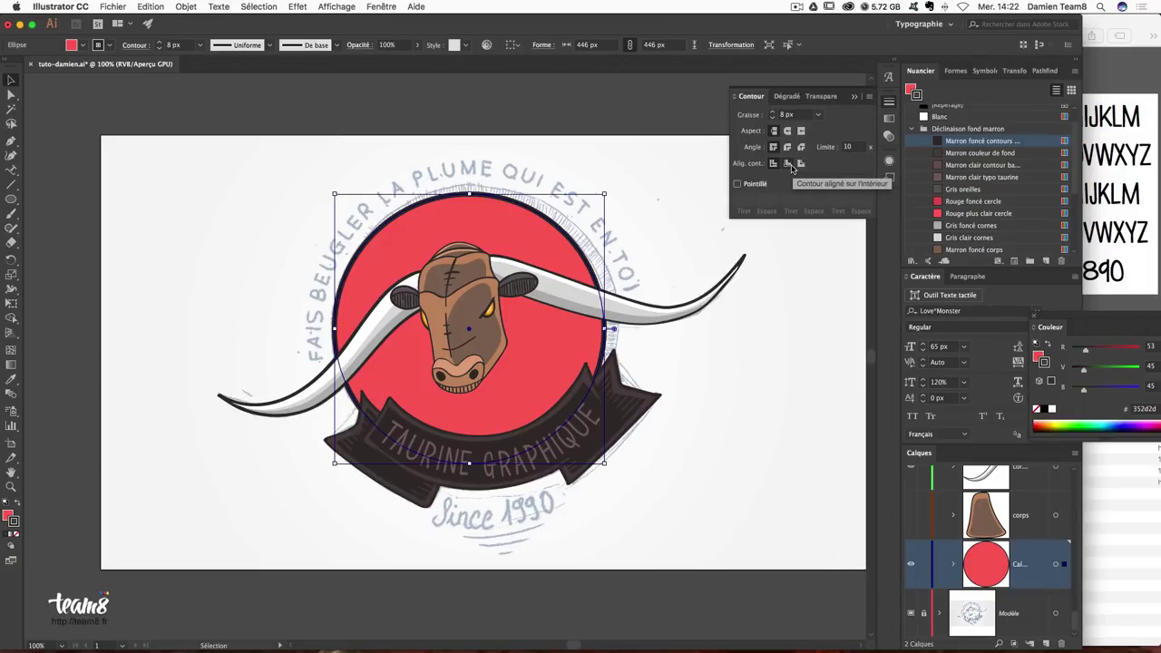
{"action": "left_click", "coordinate": [705, 171]}
Enlarge the circle to about 468 px, show the corps layer, and zoom in.
{"action": "left_click", "coordinate": [547, 254]}
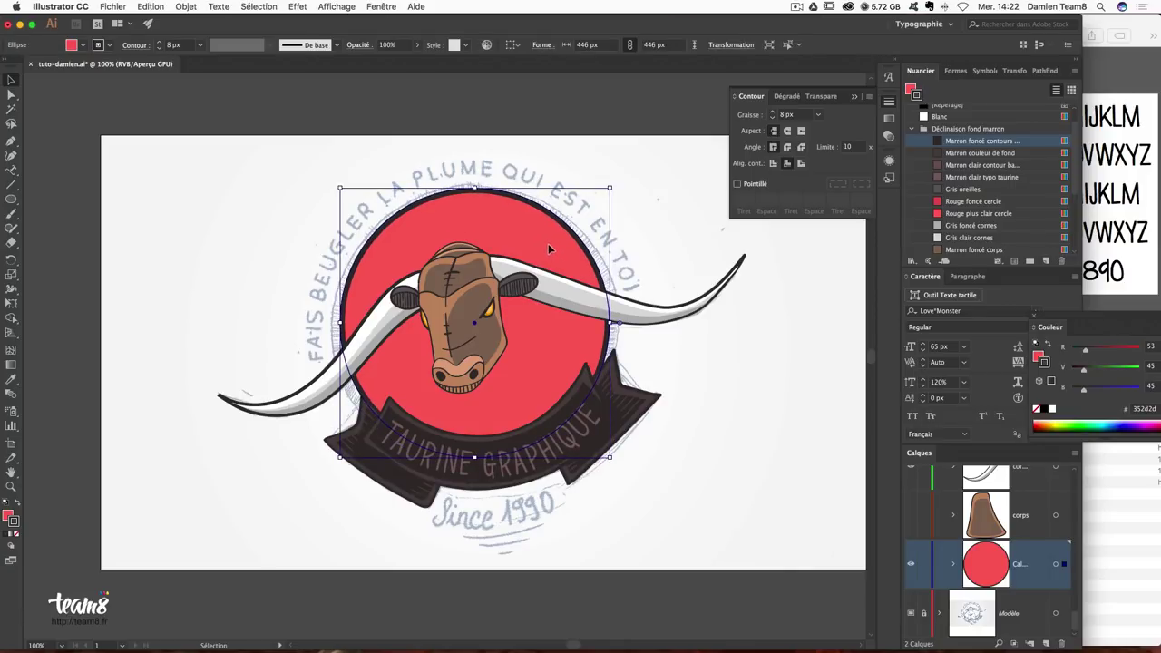
{"action": "left_click_drag", "start_coordinate": [608, 190], "coordinate": [620, 179]}
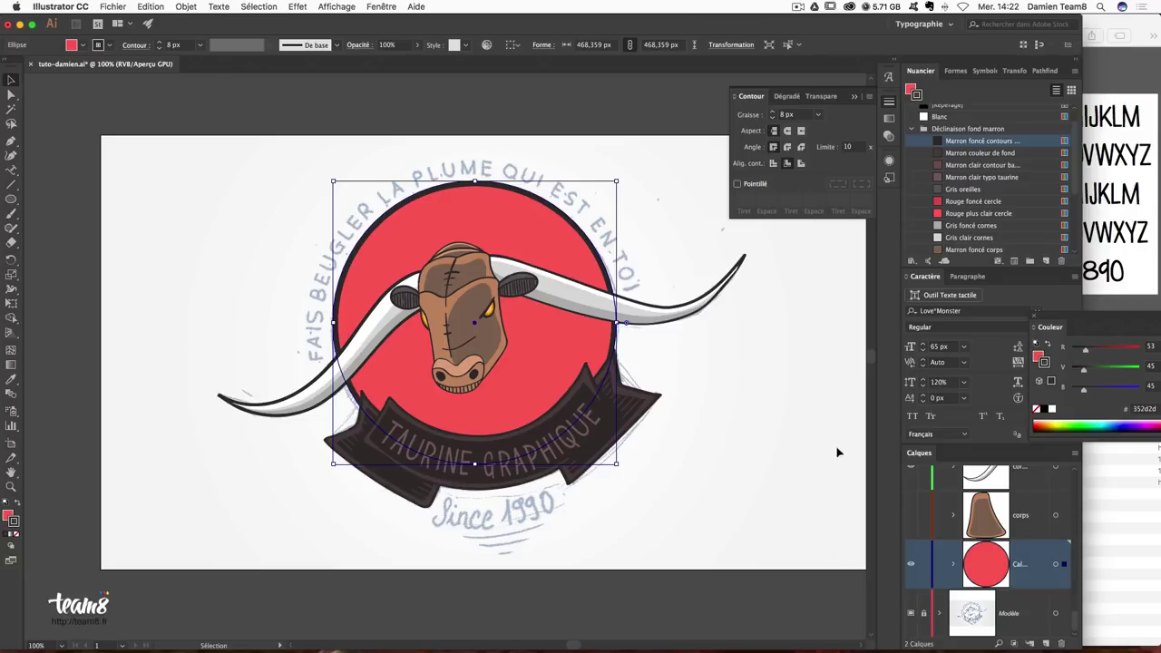
{"action": "left_click", "coordinate": [912, 515]}
{"action": "left_click", "coordinate": [732, 465]}
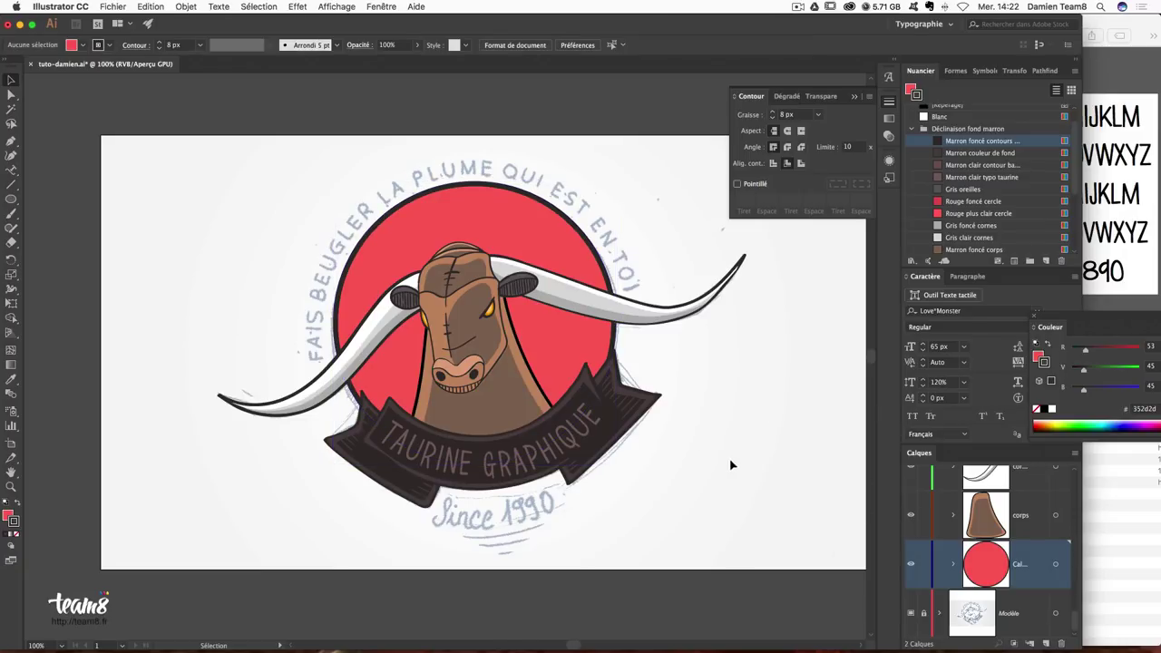
{"action": "left_click", "coordinate": [520, 218]}
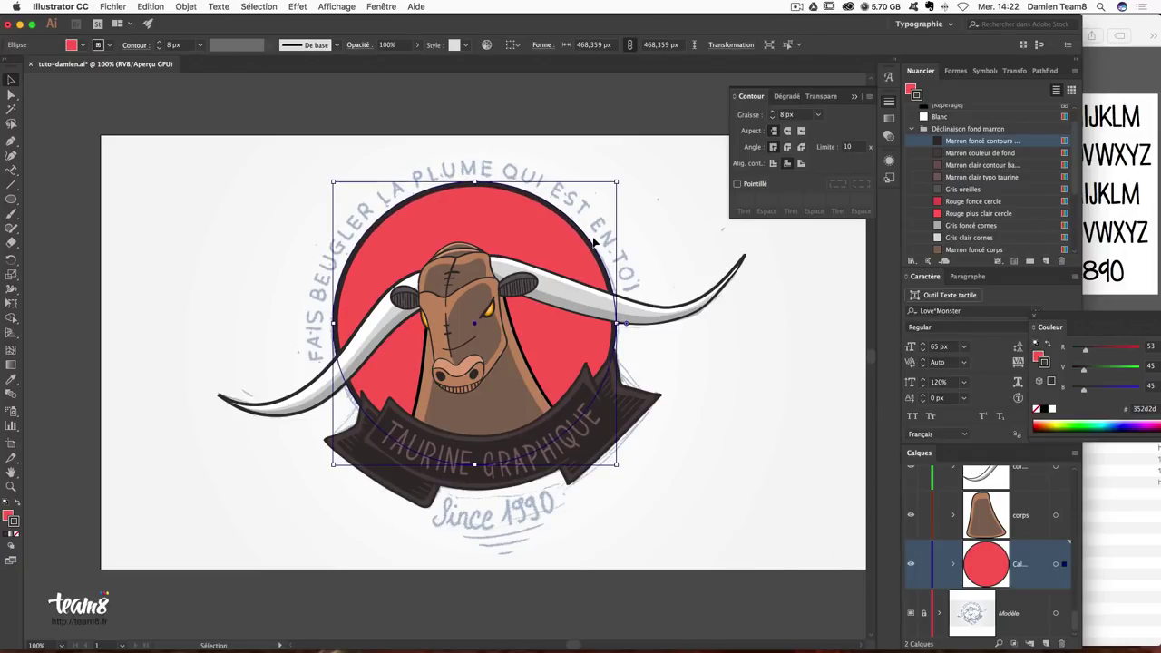
{"action": "left_click", "coordinate": [759, 424]}
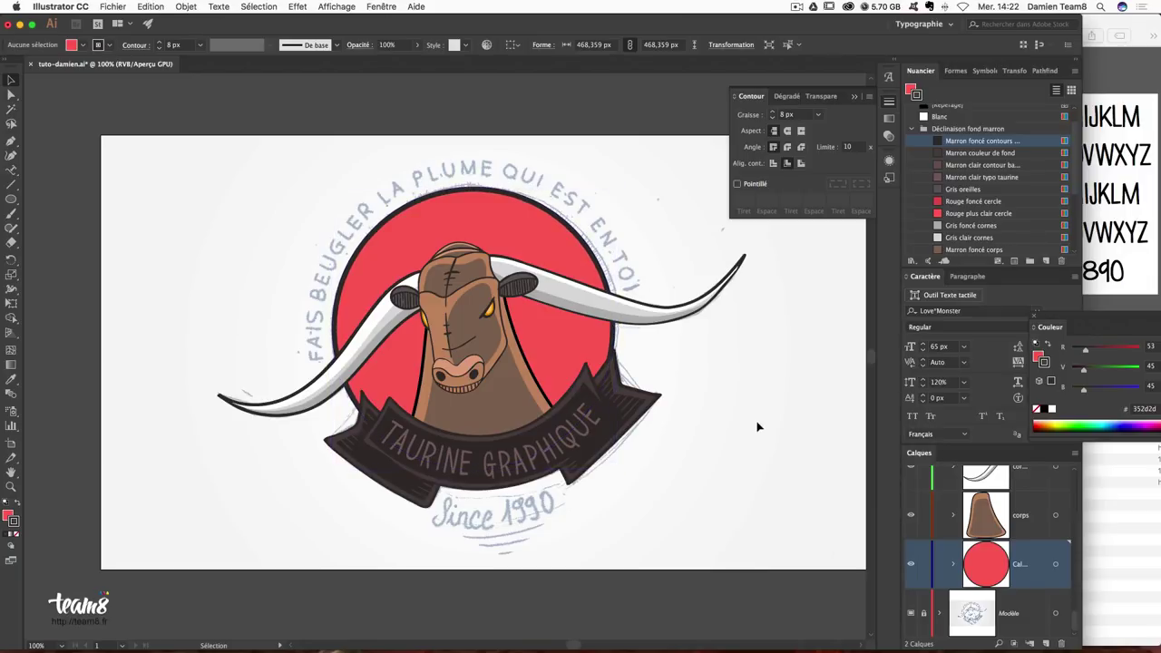
{"action": "key", "text": "a"}
{"action": "key", "text": "ctrl+plus"}
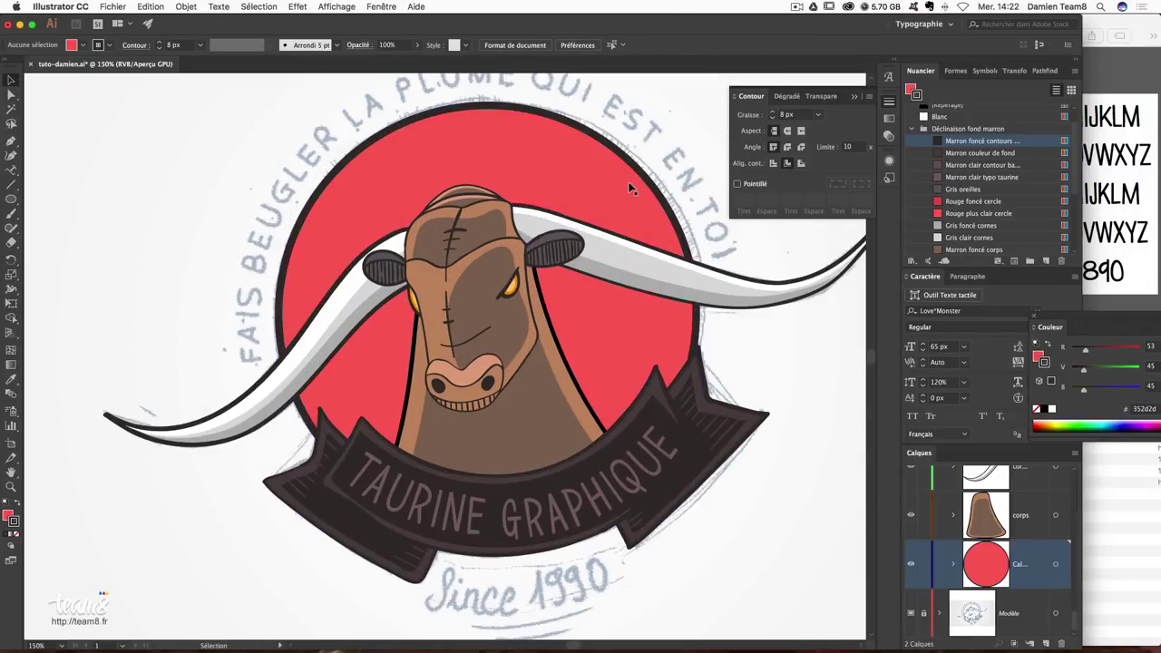
Apply a Marron foncé contours outline to the bull's body path.
{"action": "left_click", "coordinate": [632, 187]}
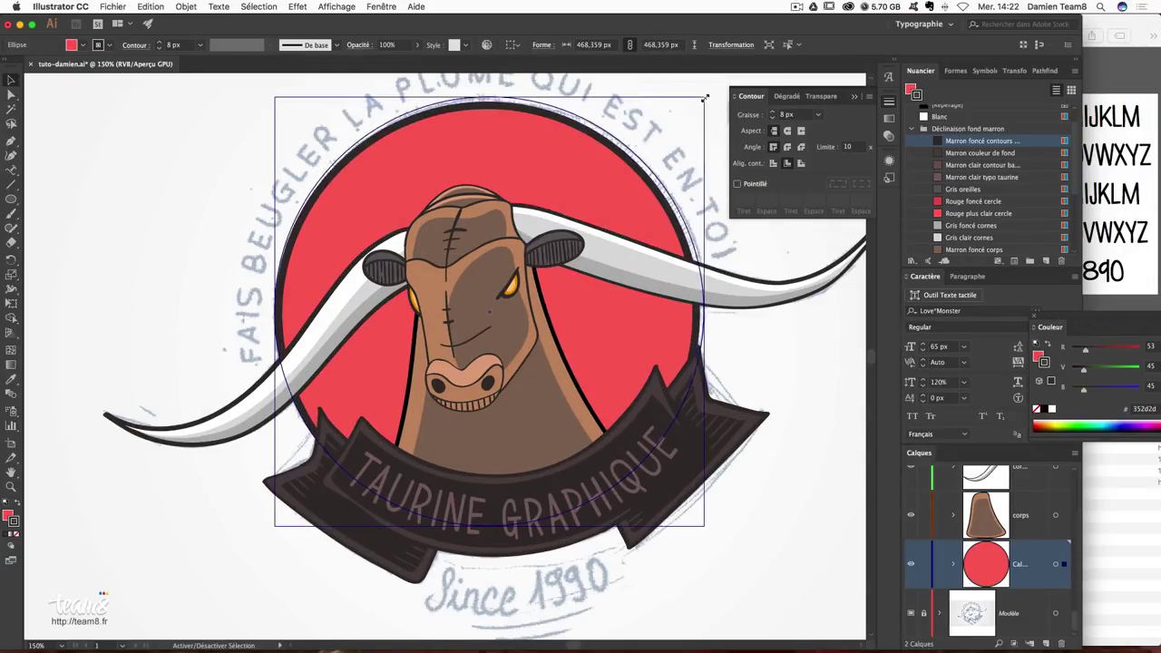
{"action": "left_click", "coordinate": [742, 322]}
{"action": "left_click", "coordinate": [591, 181]}
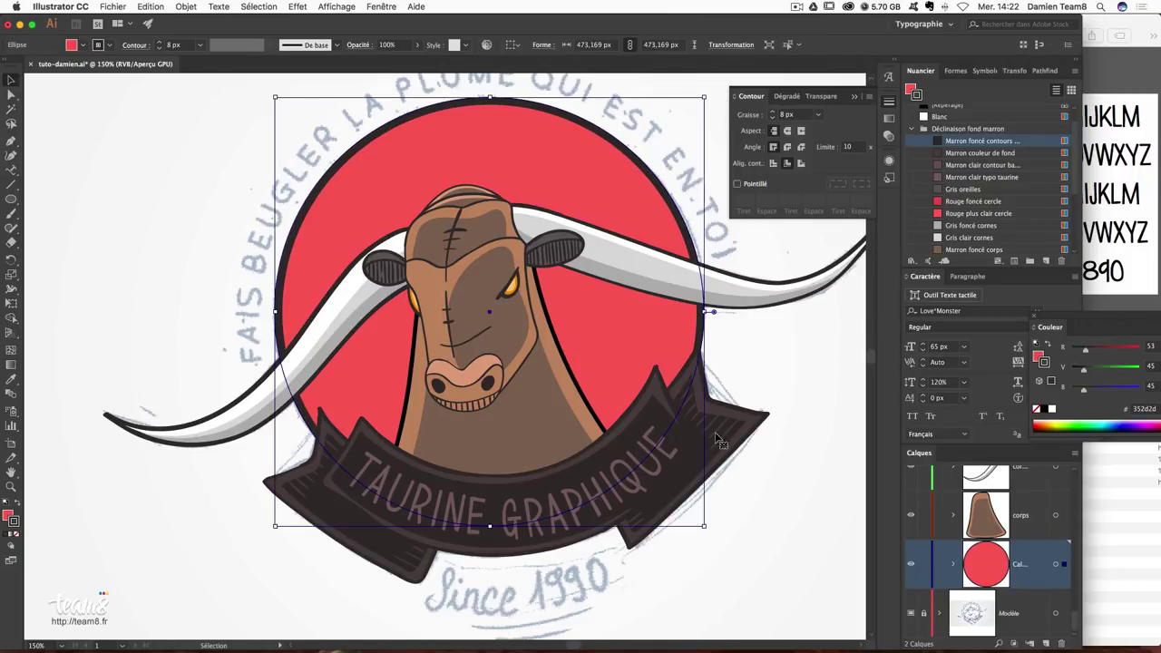
{"action": "left_click", "coordinate": [778, 531]}
{"action": "key", "text": "a"}
{"action": "left_click", "coordinate": [560, 347]}
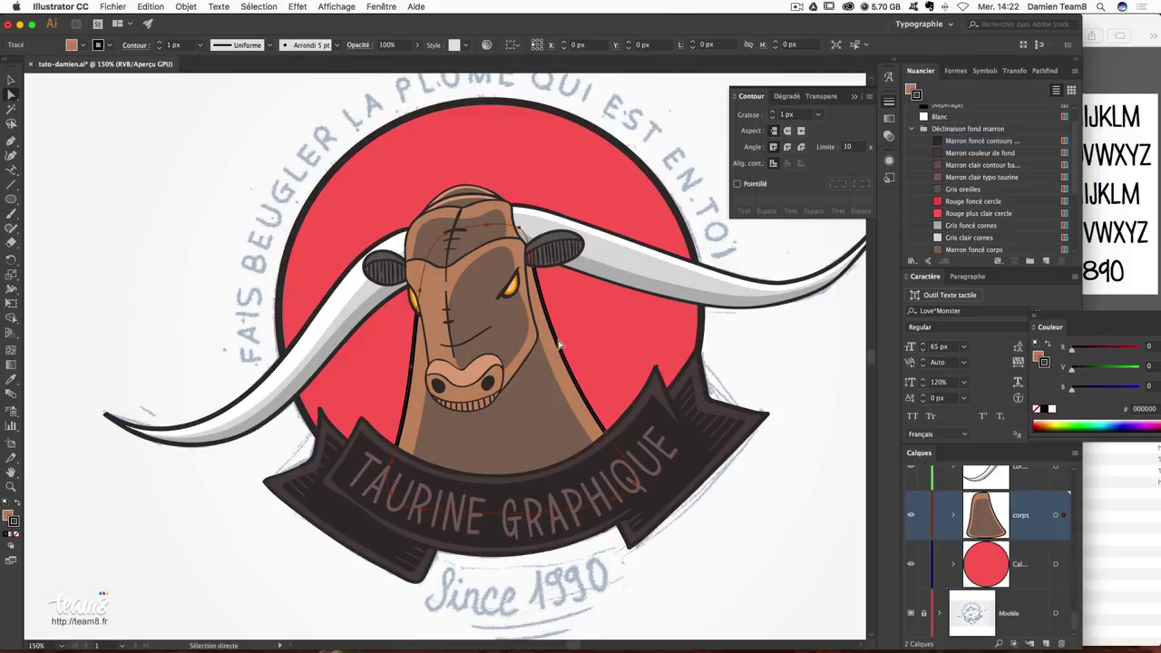
{"action": "left_click", "coordinate": [962, 143]}
{"action": "left_click", "coordinate": [824, 329]}
{"action": "mouse_move", "coordinate": [749, 494]}
{"action": "left_mouse_down"}
{"action": "mouse_move", "coordinate": [721, 478]}
{"action": "mouse_move", "coordinate": [716, 496]}
{"action": "left_mouse_up"}
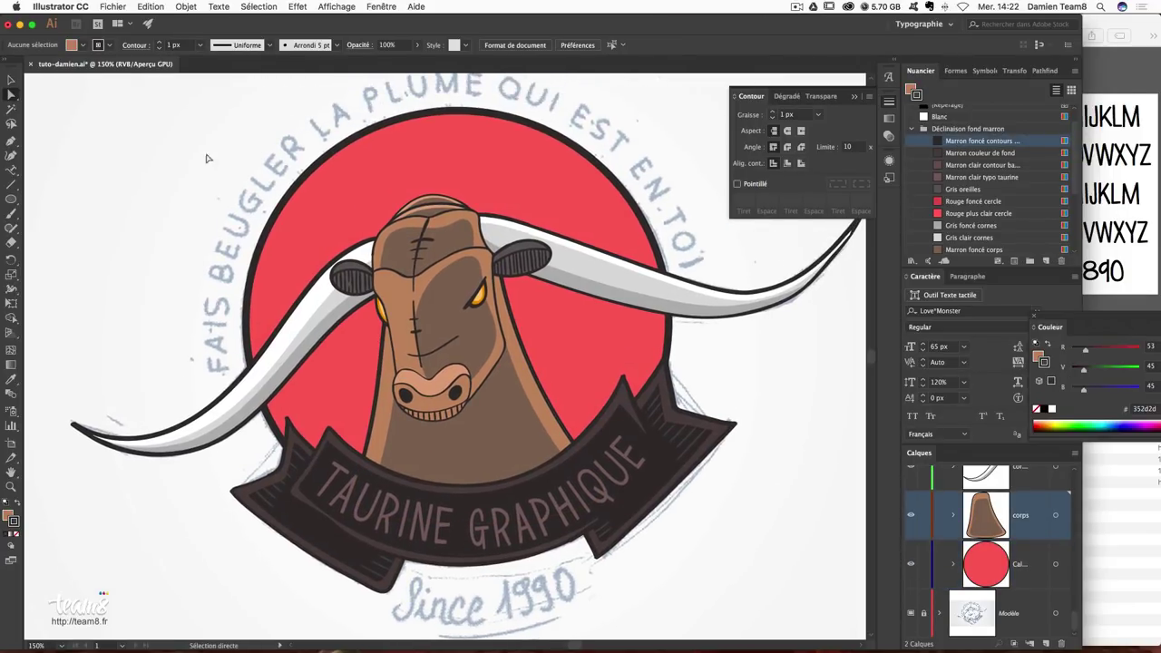
Scale the red circle up to about 475 px.
{"action": "left_click", "coordinate": [20, 82]}
{"action": "left_click", "coordinate": [533, 172]}
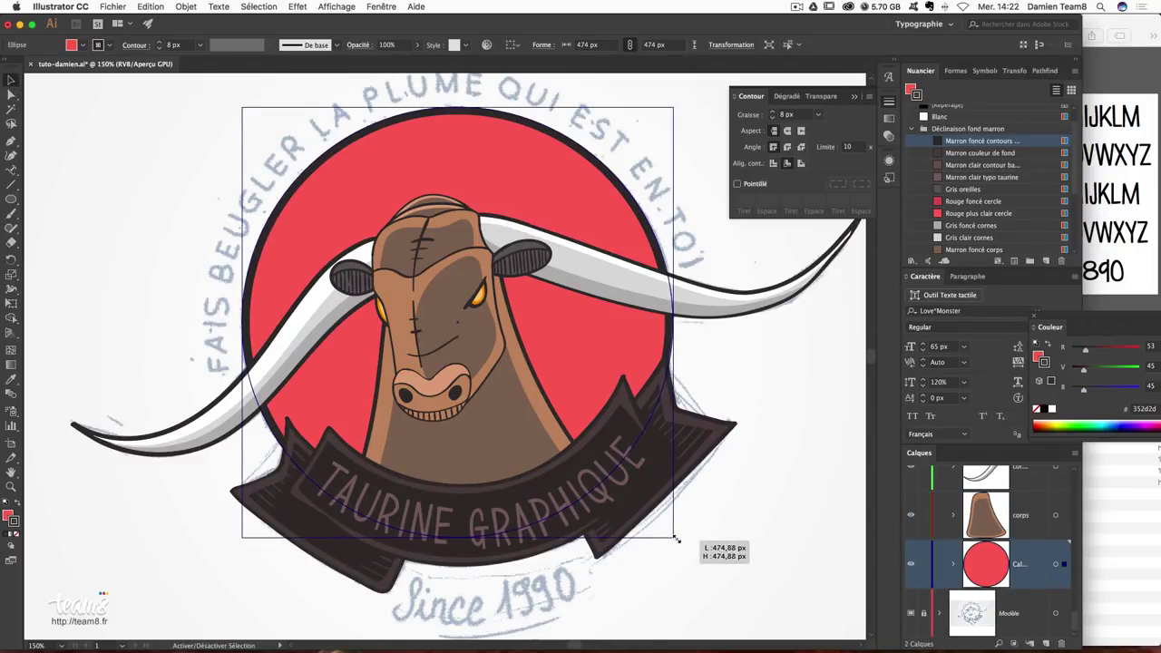
{"action": "left_click", "coordinate": [734, 544]}
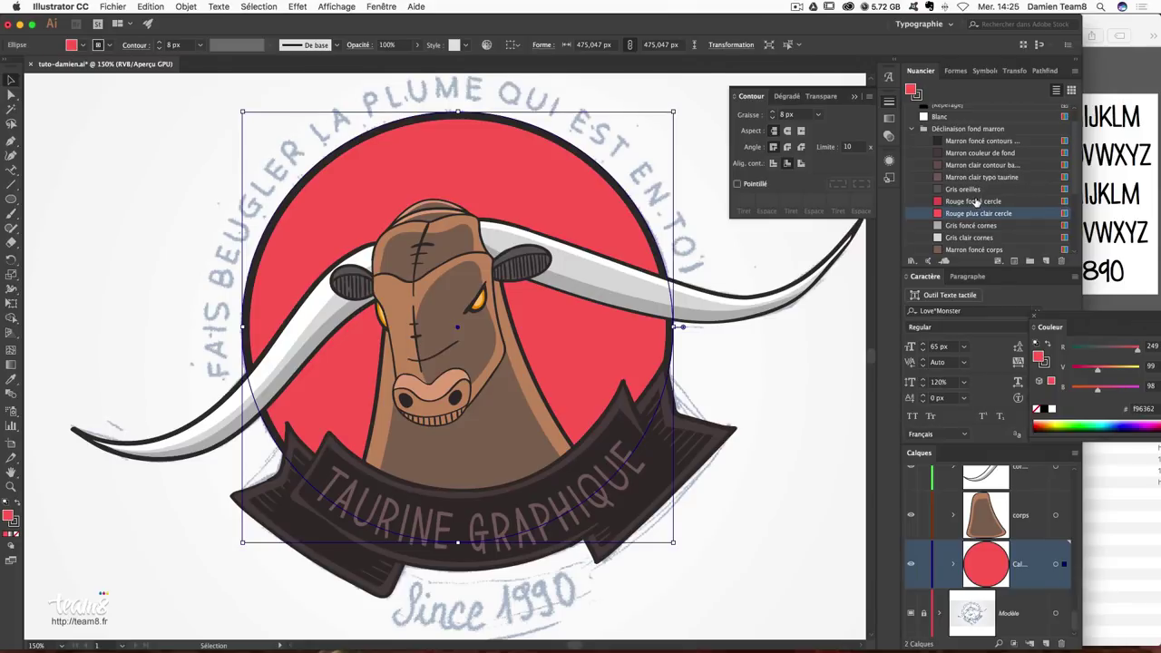
Try the darker 'Rouge foncé cercle' red on the background circle.
{"action": "left_click", "coordinate": [972, 201]}
{"action": "left_click", "coordinate": [973, 201]}
{"action": "scroll", "coordinate": [872, 294], "scroll_direction": "up", "scroll_amount": 5}
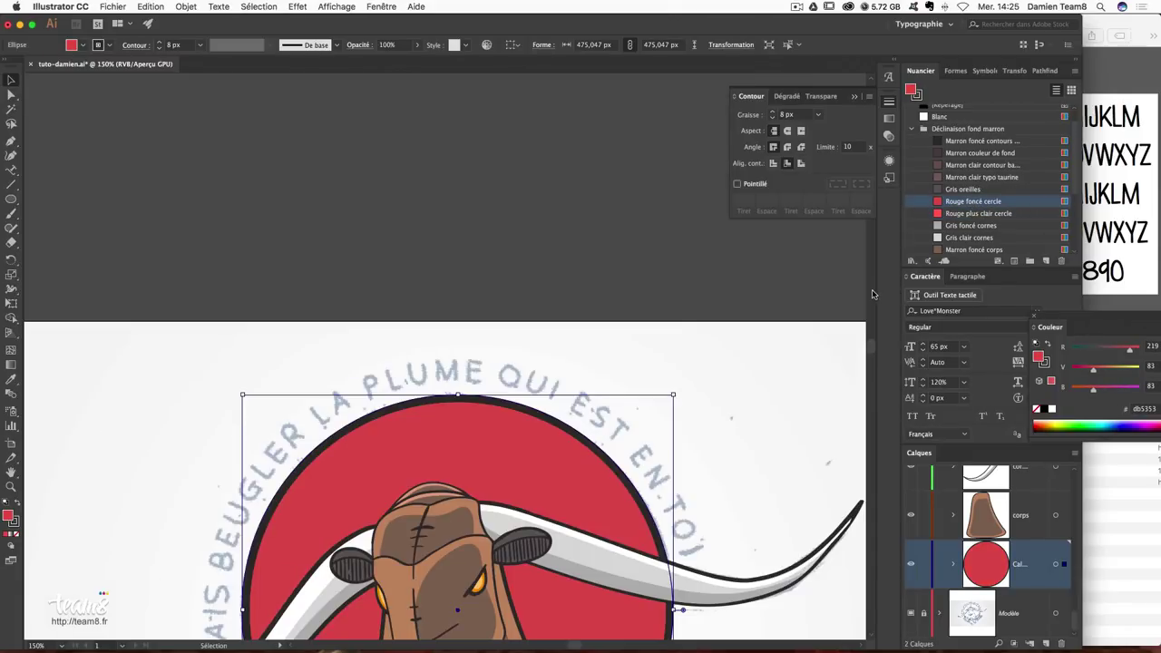
{"action": "scroll", "coordinate": [804, 369], "scroll_direction": "down", "scroll_amount": 5}
{"action": "left_click_drag", "start_coordinate": [764, 330], "coordinate": [775, 341]}
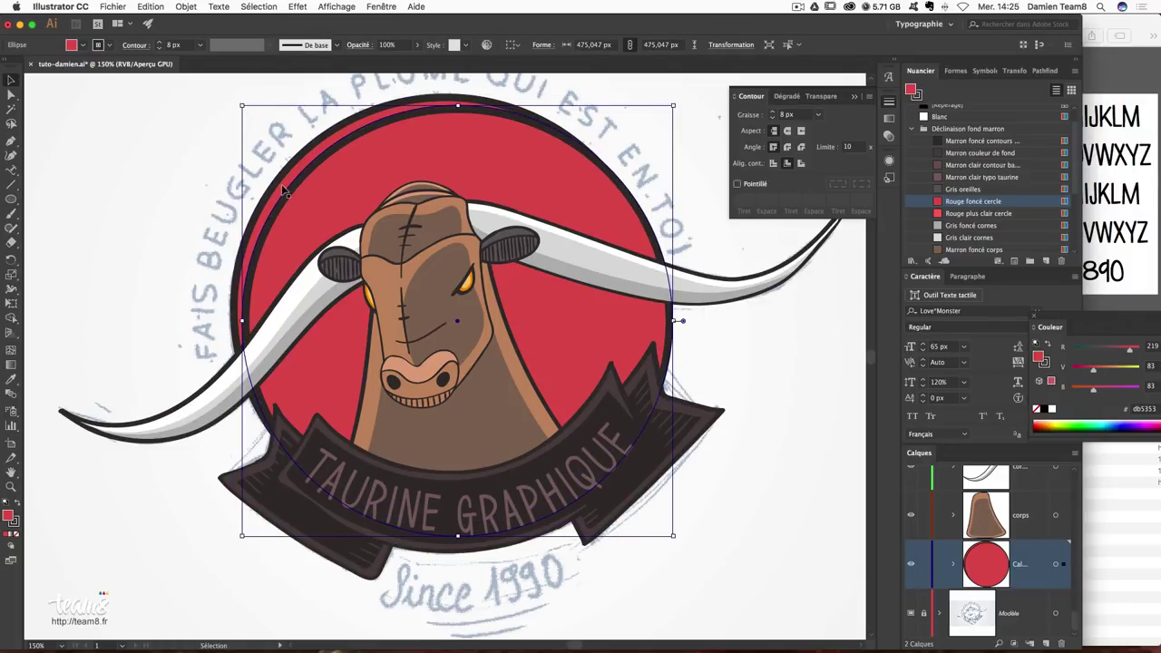
Set the circle's stroke to None and refill it with 'Rouge plus clair cercle'.
{"action": "left_click", "coordinate": [13, 525]}
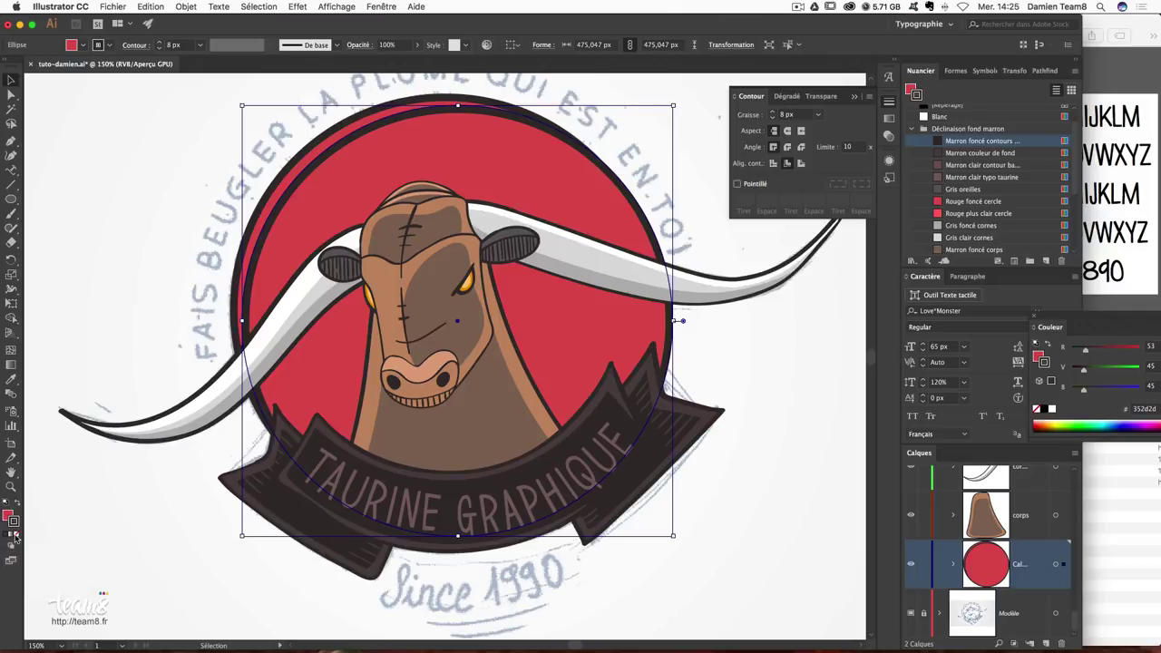
{"action": "left_click", "coordinate": [14, 535]}
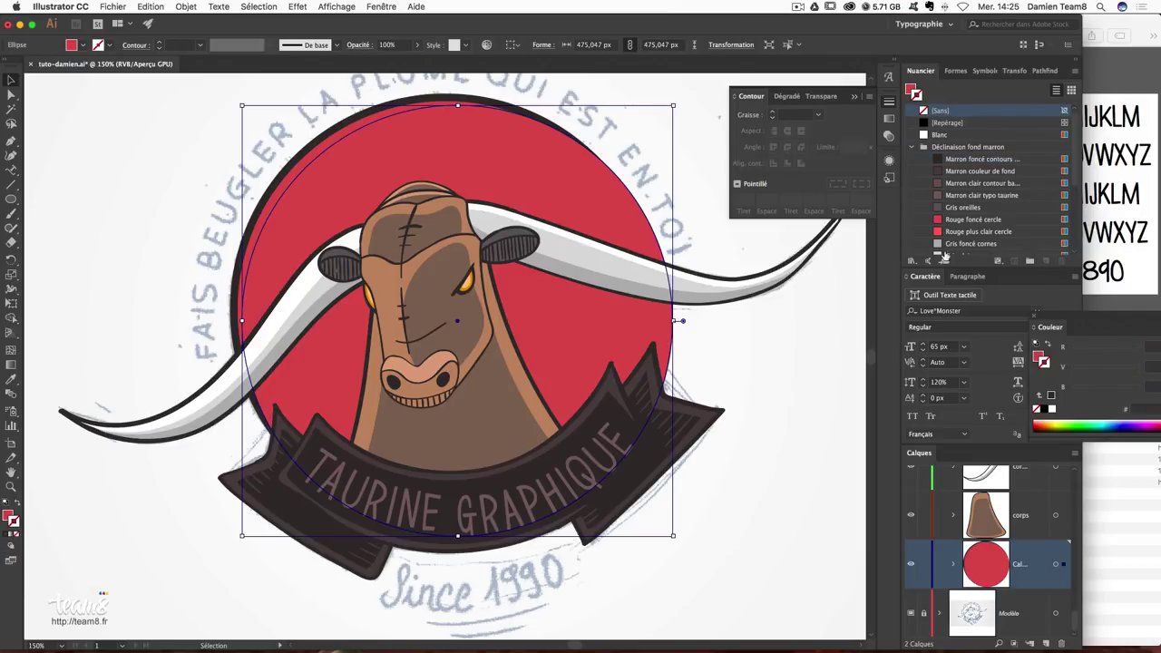
{"action": "left_click", "coordinate": [8, 517]}
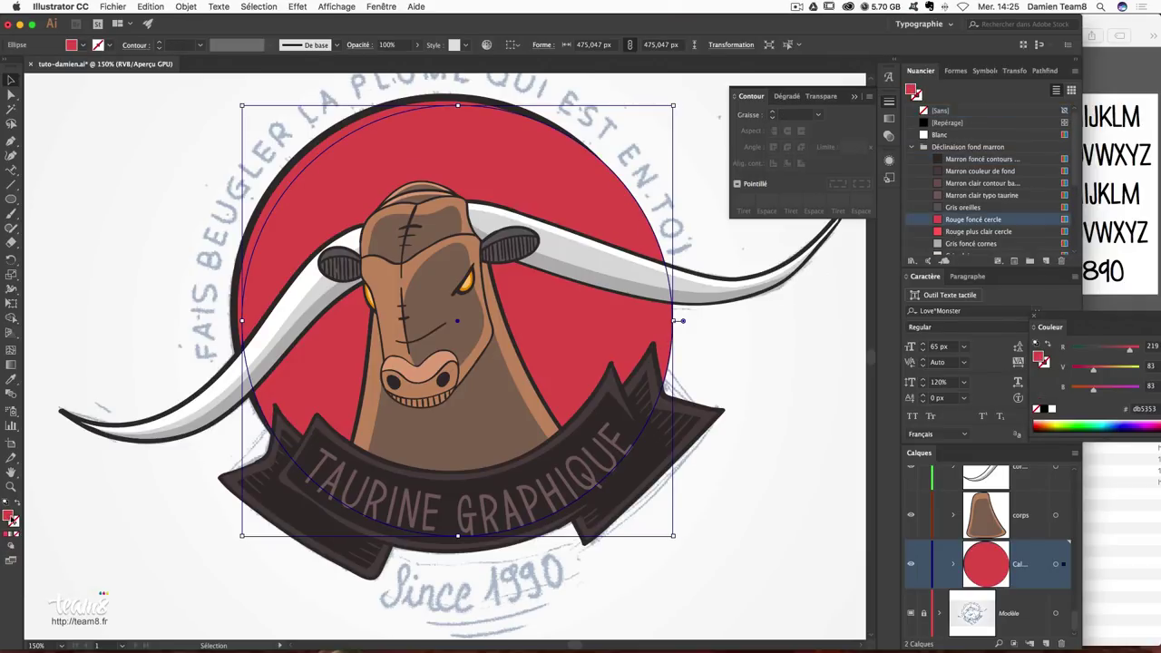
{"action": "left_click", "coordinate": [1003, 233]}
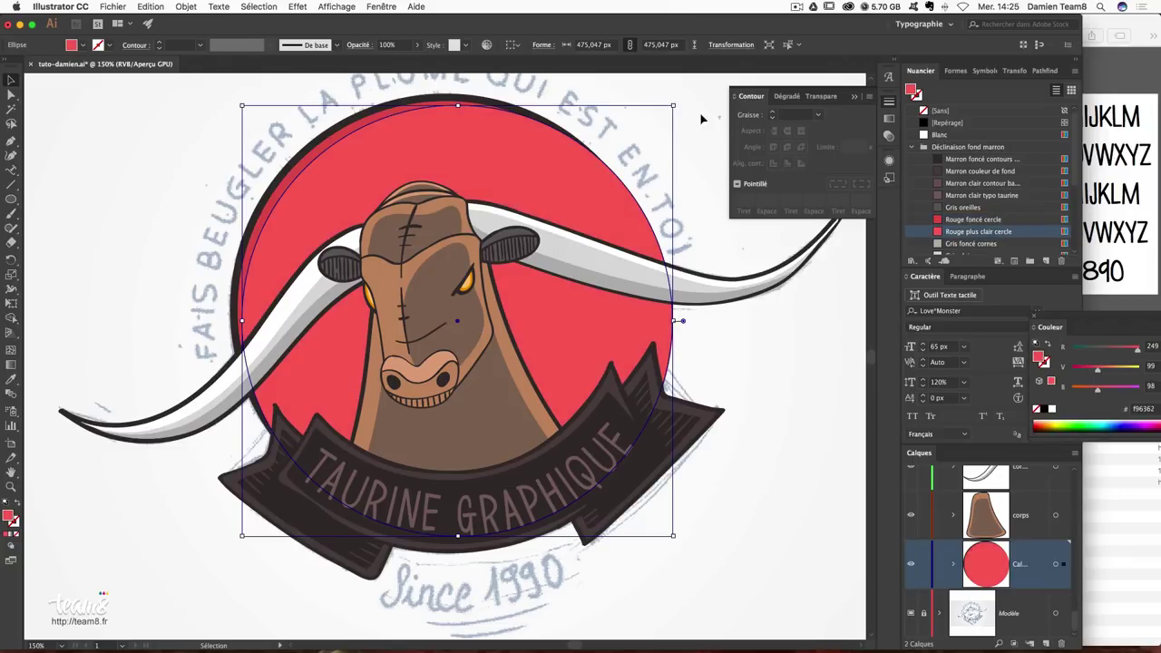
Fill the inner ellipse with 'Rouge plus clair cercle', shrink it, and nudge it down.
{"action": "left_click_drag", "start_coordinate": [673, 105], "coordinate": [628, 117]}
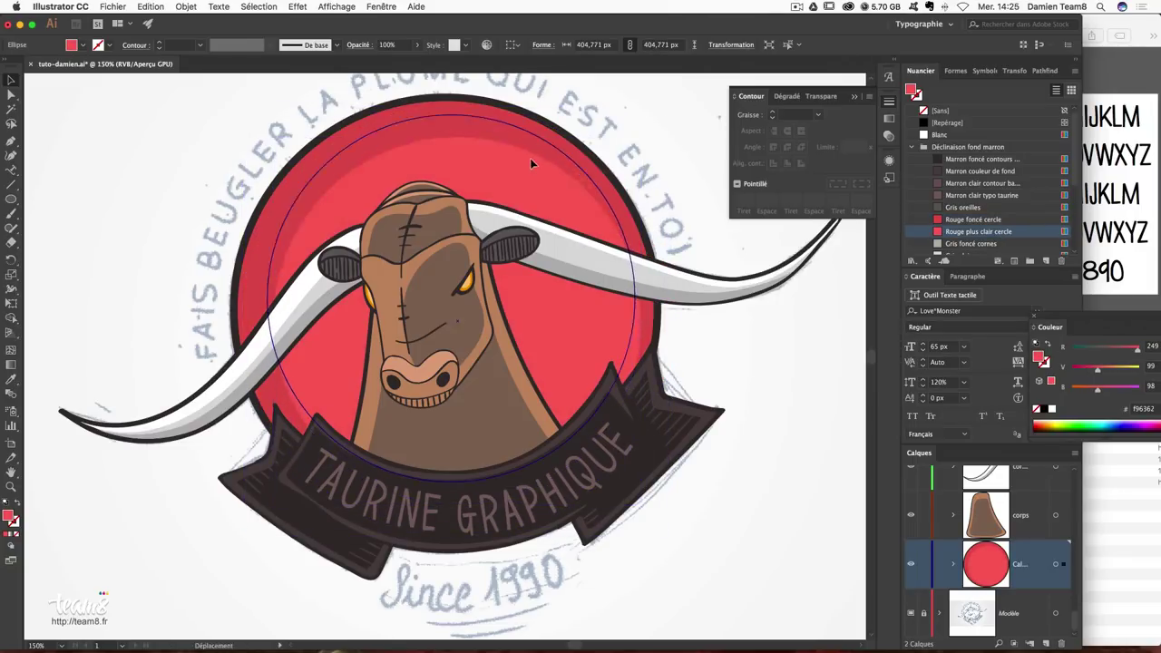
{"action": "key", "text": "Down"}
{"action": "key", "text": "Down"}
{"action": "key", "text": "Down"}
{"action": "left_click", "coordinate": [766, 350]}
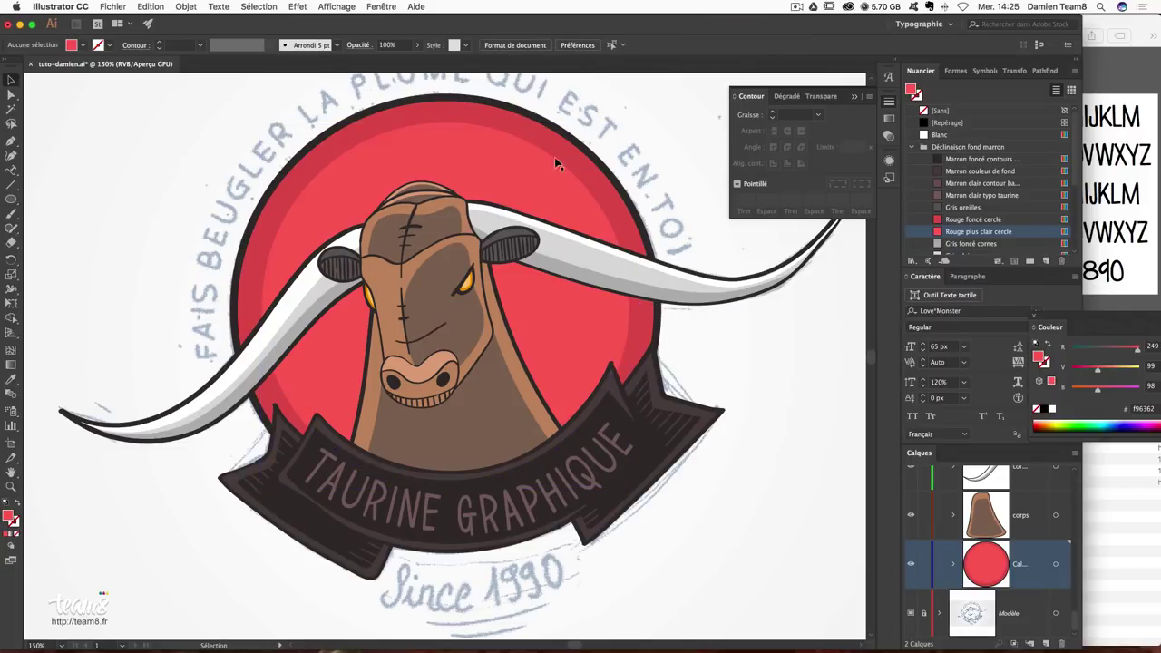
{"action": "left_click", "coordinate": [484, 156]}
{"action": "left_click", "coordinate": [768, 304]}
Select the back darker circle and the inner lighter circle in turn to check their fit.
{"action": "left_click", "coordinate": [541, 146]}
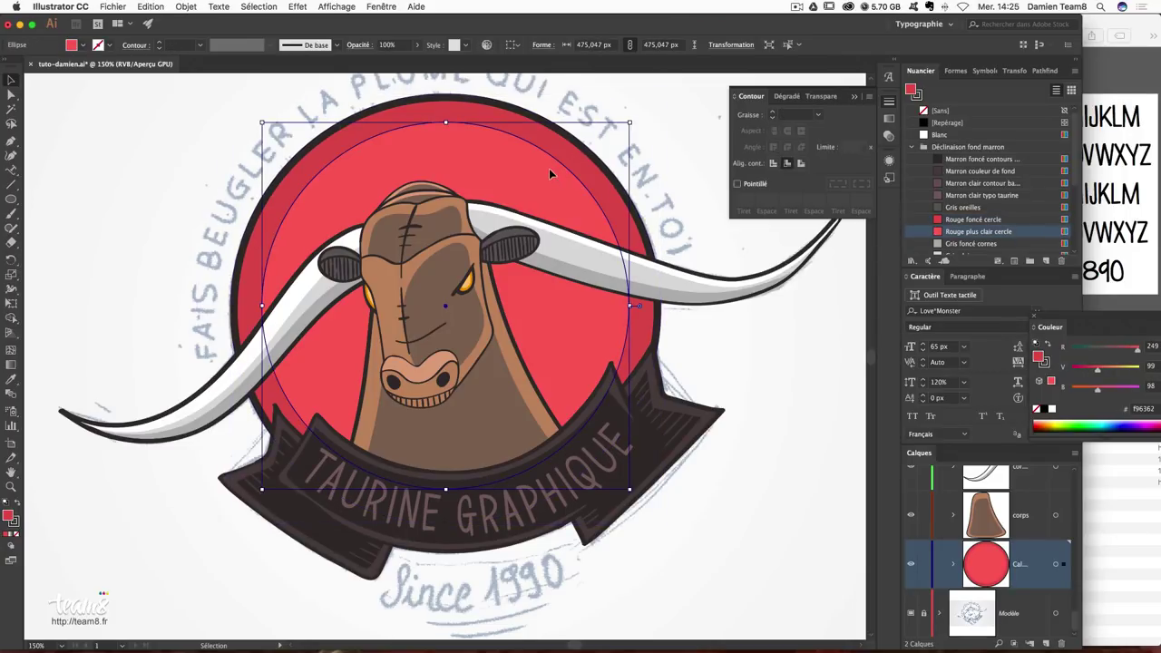
{"action": "left_click", "coordinate": [549, 168]}
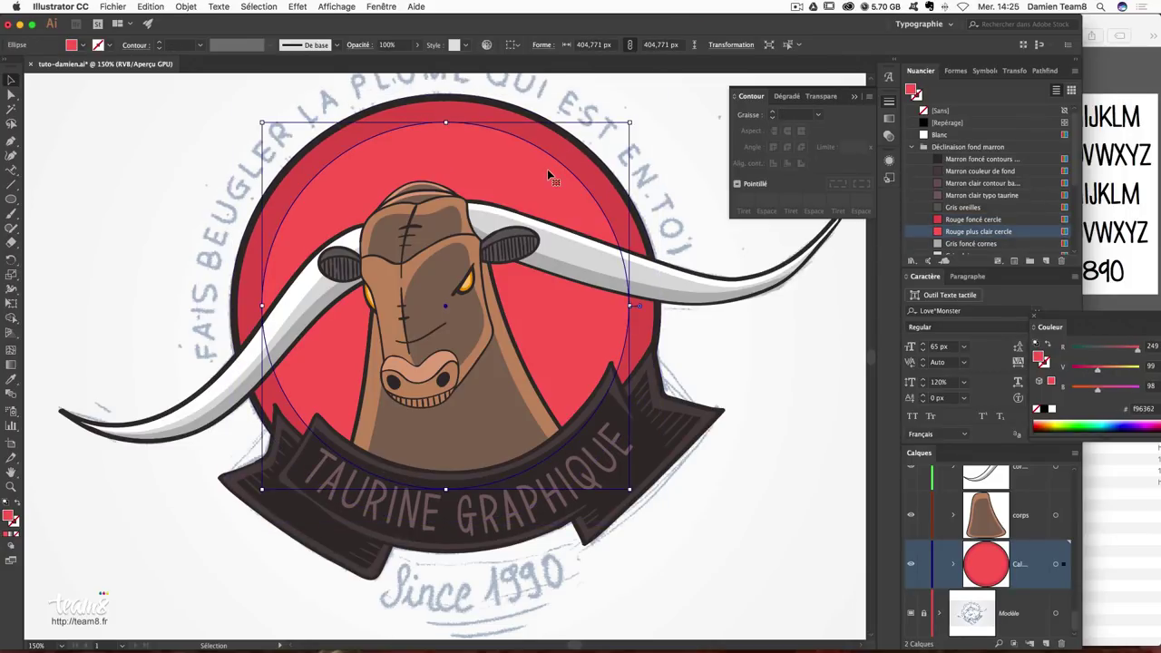
{"action": "left_click", "coordinate": [549, 181]}
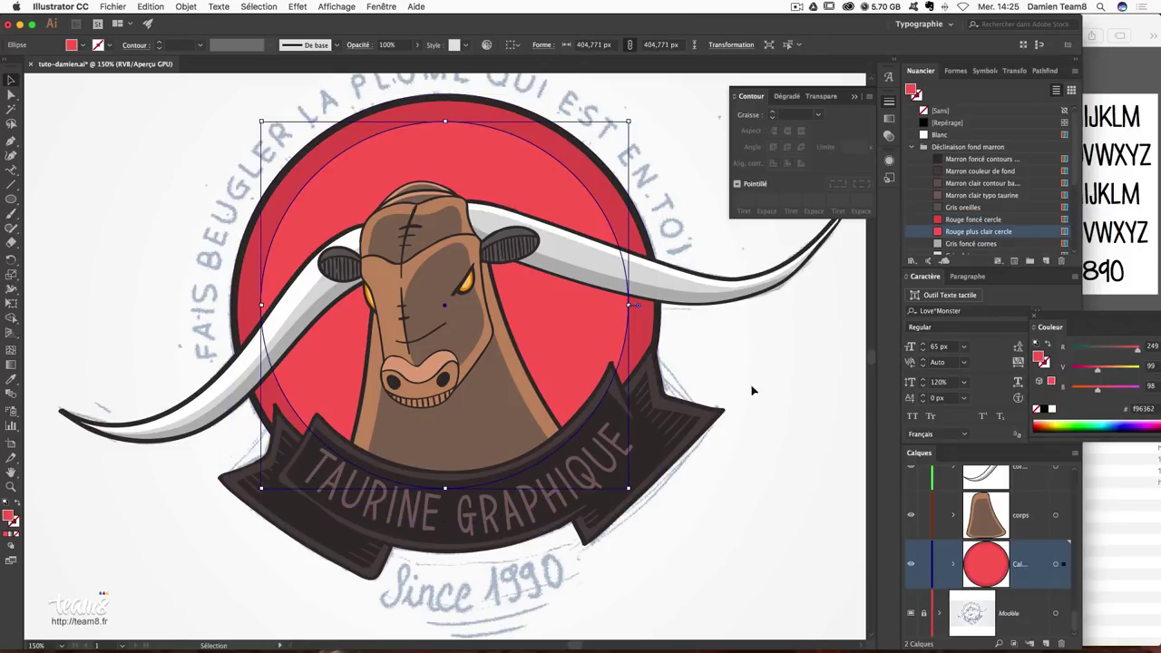
{"action": "left_click", "coordinate": [761, 409]}
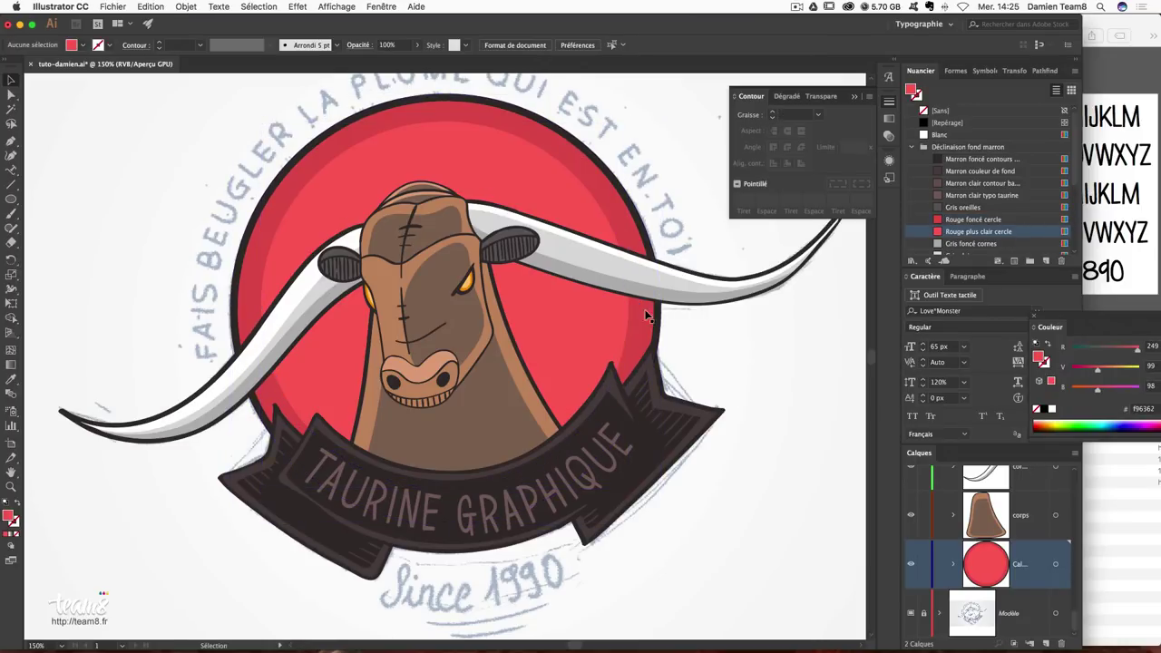
{"action": "left_click", "coordinate": [603, 354]}
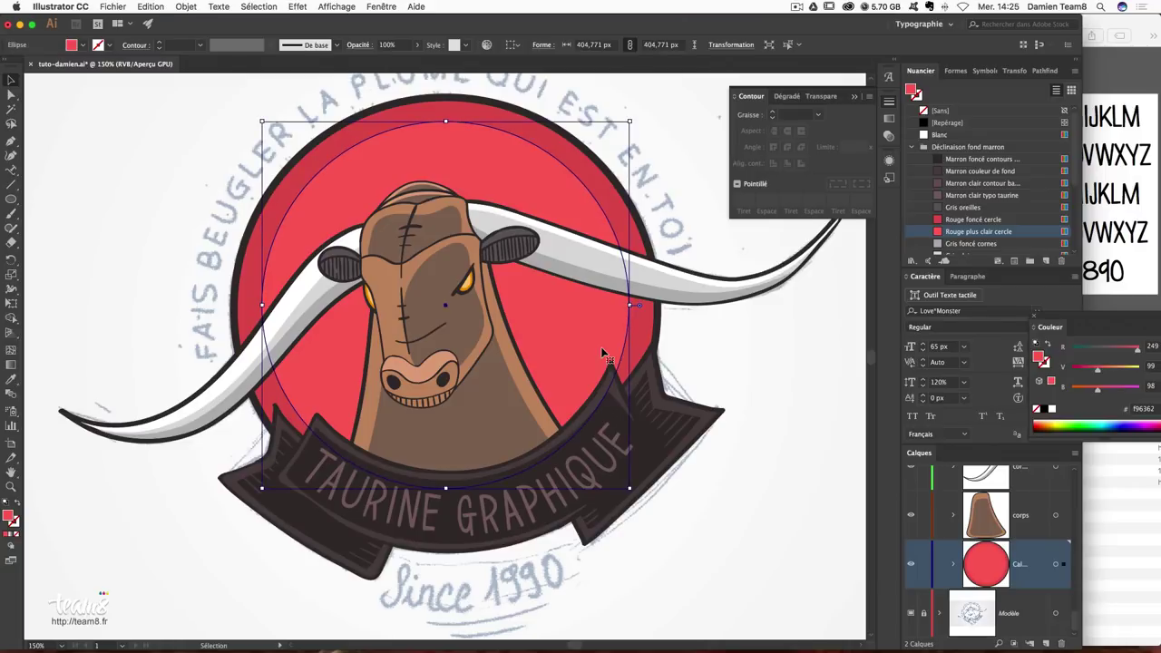
{"action": "left_click", "coordinate": [807, 391]}
{"action": "left_click", "coordinate": [549, 313]}
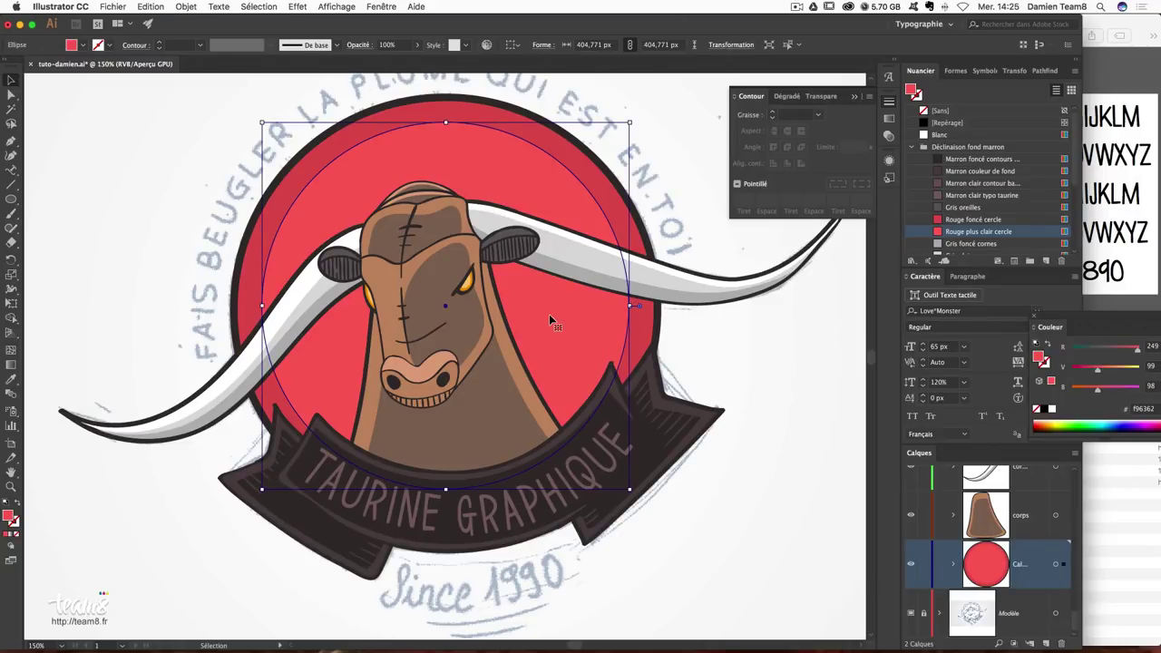
{"action": "left_click", "coordinate": [791, 415]}
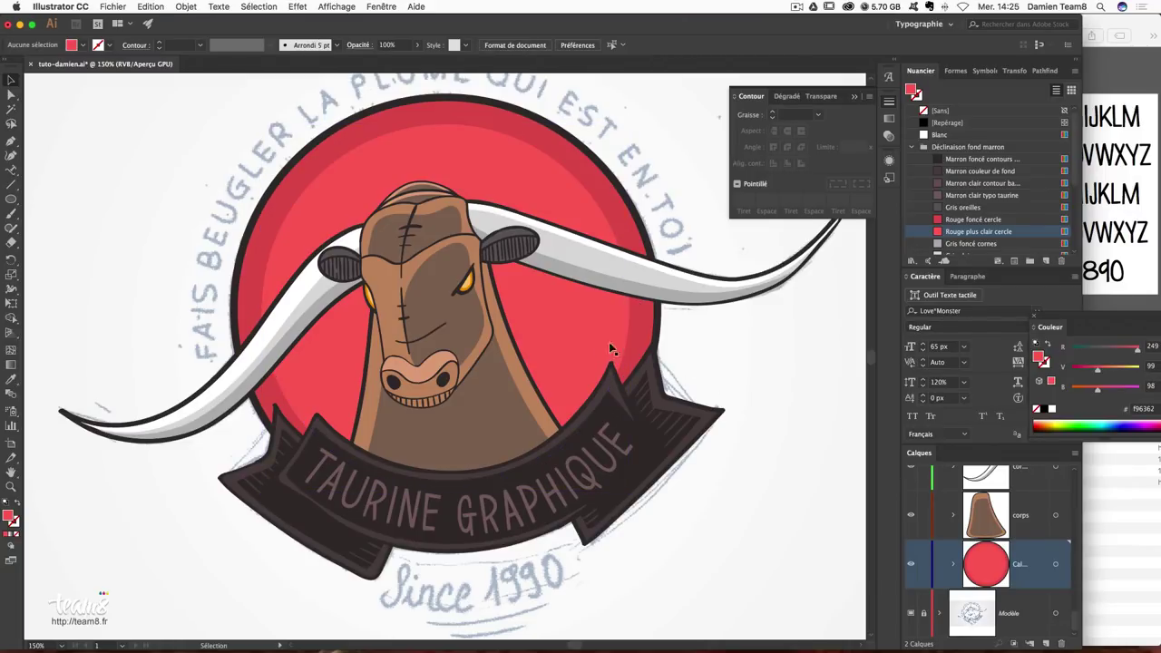
{"action": "left_click_drag", "start_coordinate": [712, 368], "coordinate": [703, 392]}
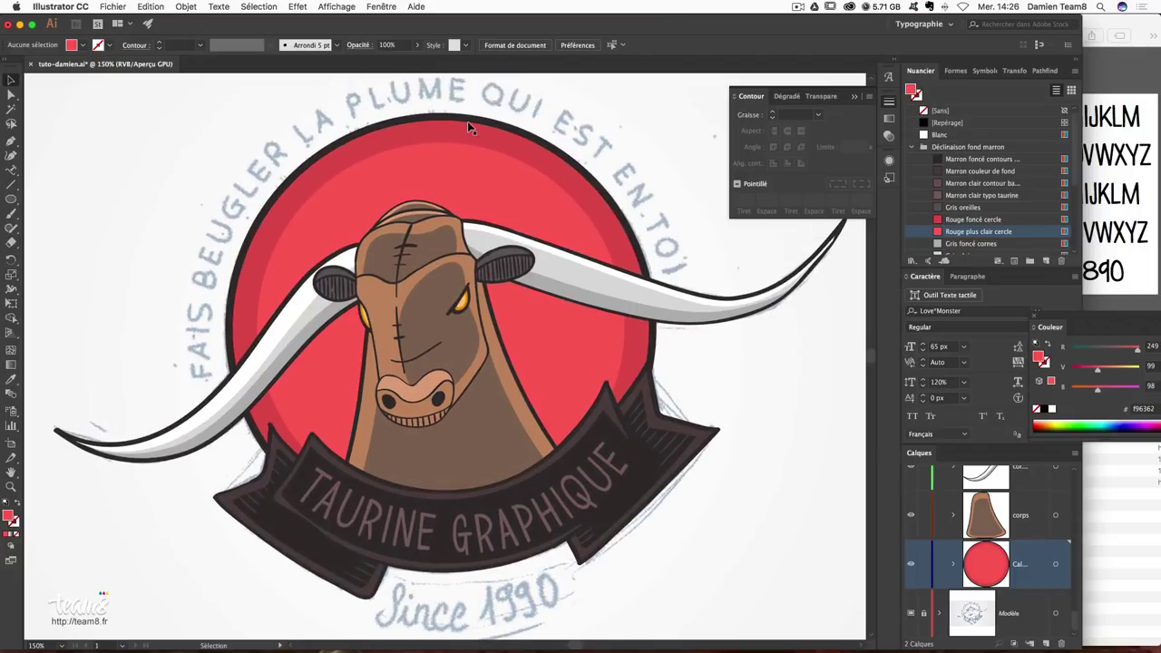
Show the rulers and place vertical and horizontal guides through the circles' centre.
{"action": "left_click", "coordinate": [457, 129]}
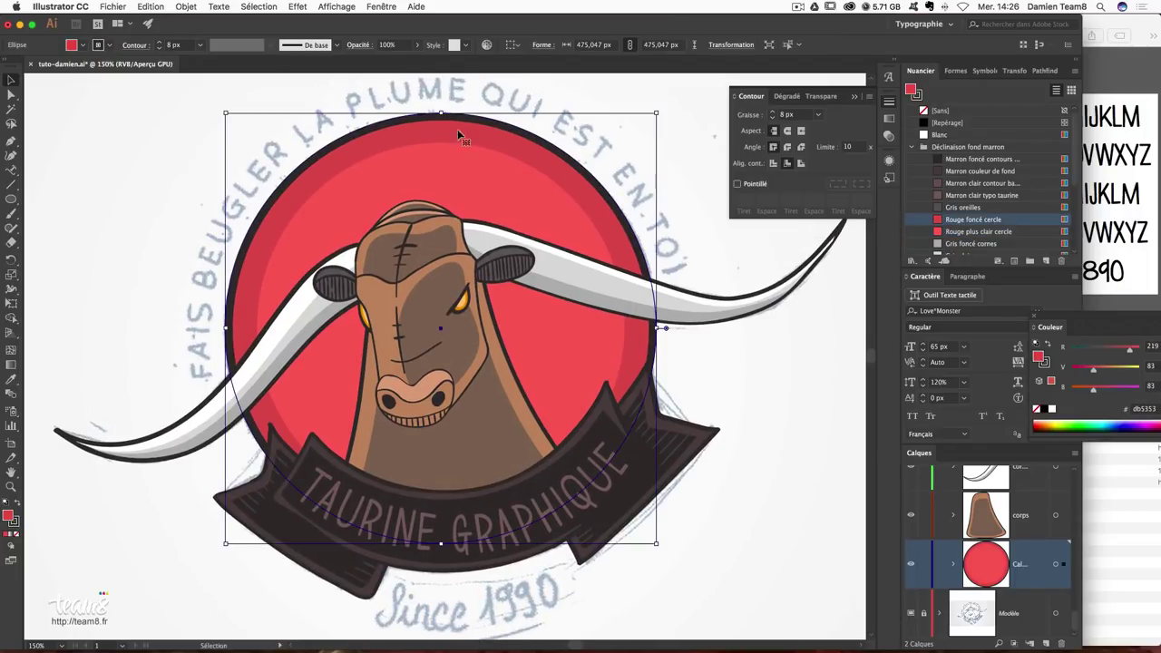
{"action": "key", "text": "a"}
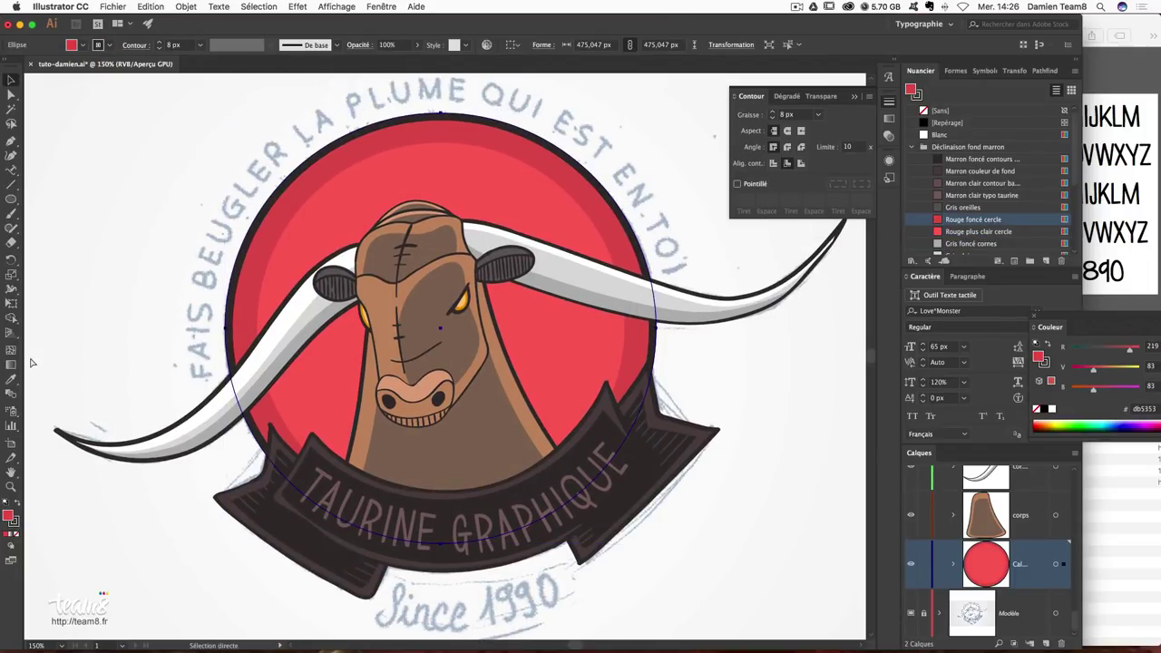
{"action": "key", "text": "ctrl+r"}
{"action": "key", "text": "ctrl+r"}
{"action": "key", "text": "ctrl+r"}
{"action": "key", "text": "ctrl+r"}
{"action": "key", "text": "ctrl+r"}
{"action": "left_click_drag", "start_coordinate": [28, 337], "coordinate": [442, 277]}
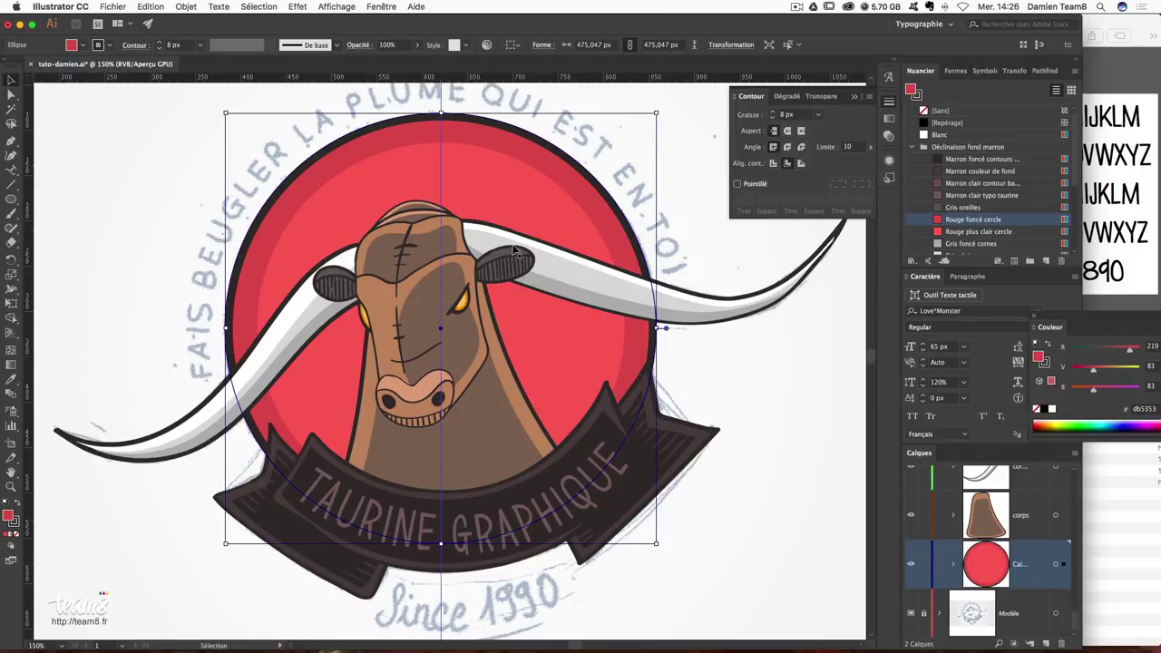
{"action": "mouse_move", "coordinate": [468, 76]}
{"action": "left_mouse_down"}
{"action": "mouse_move", "coordinate": [455, 330]}
{"action": "mouse_move", "coordinate": [624, 510]}
{"action": "left_mouse_up"}
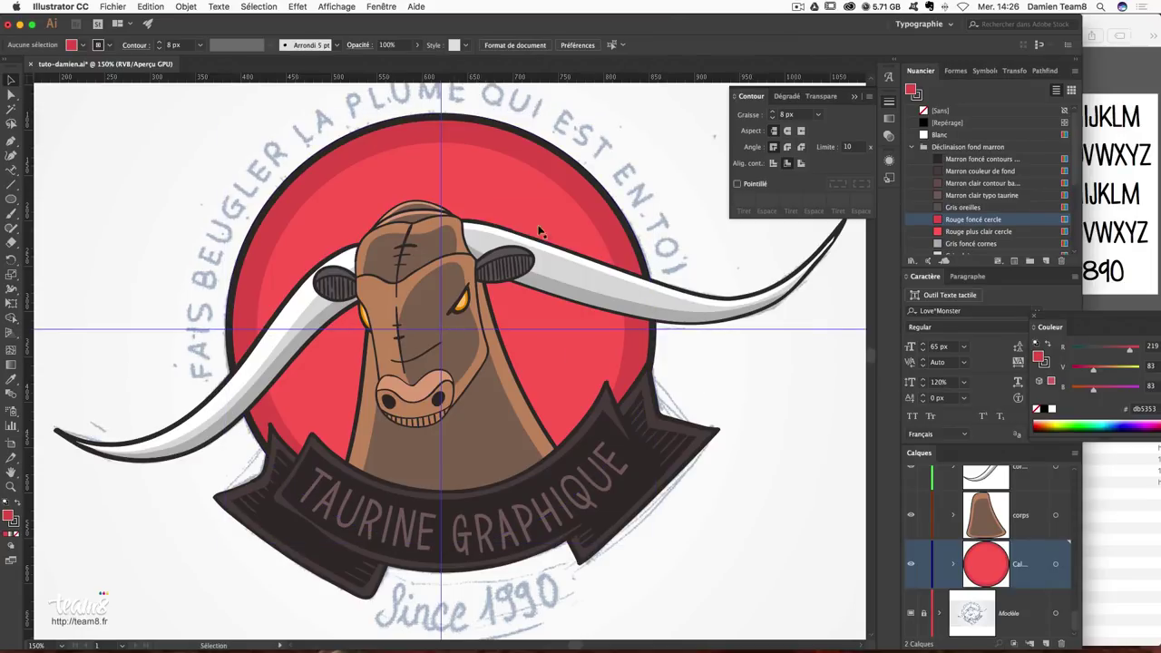
Nudge the inner light-red circle down onto the horizontal guide.
{"action": "key", "text": "Down"}
{"action": "key", "text": "Down"}
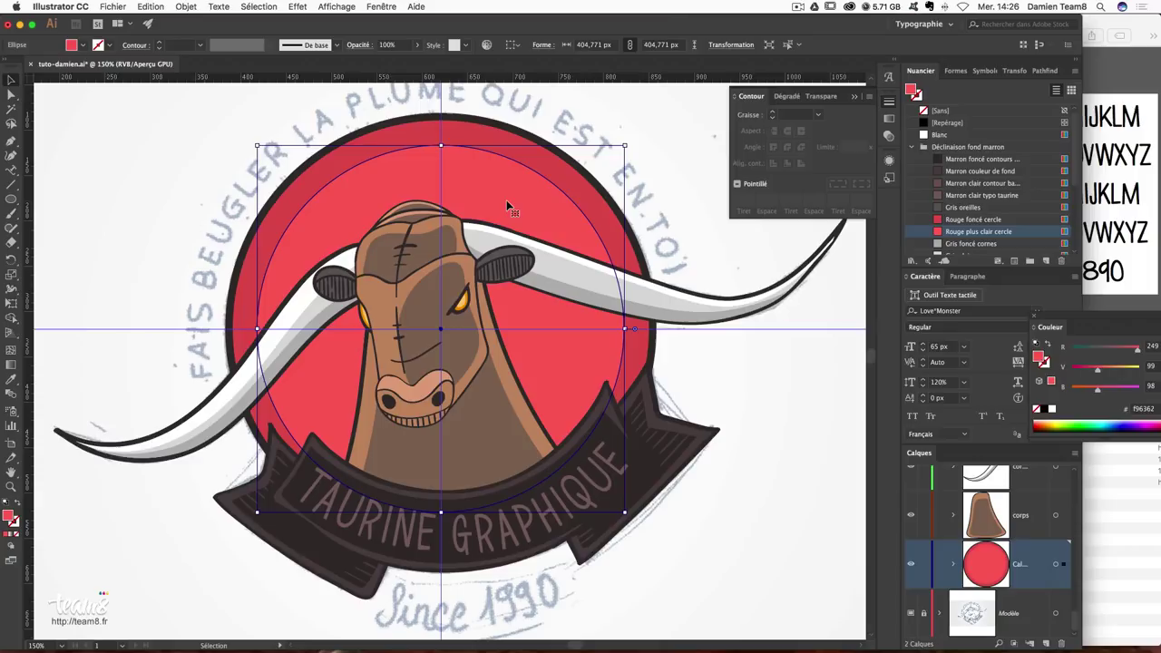
{"action": "left_click", "coordinate": [745, 373]}
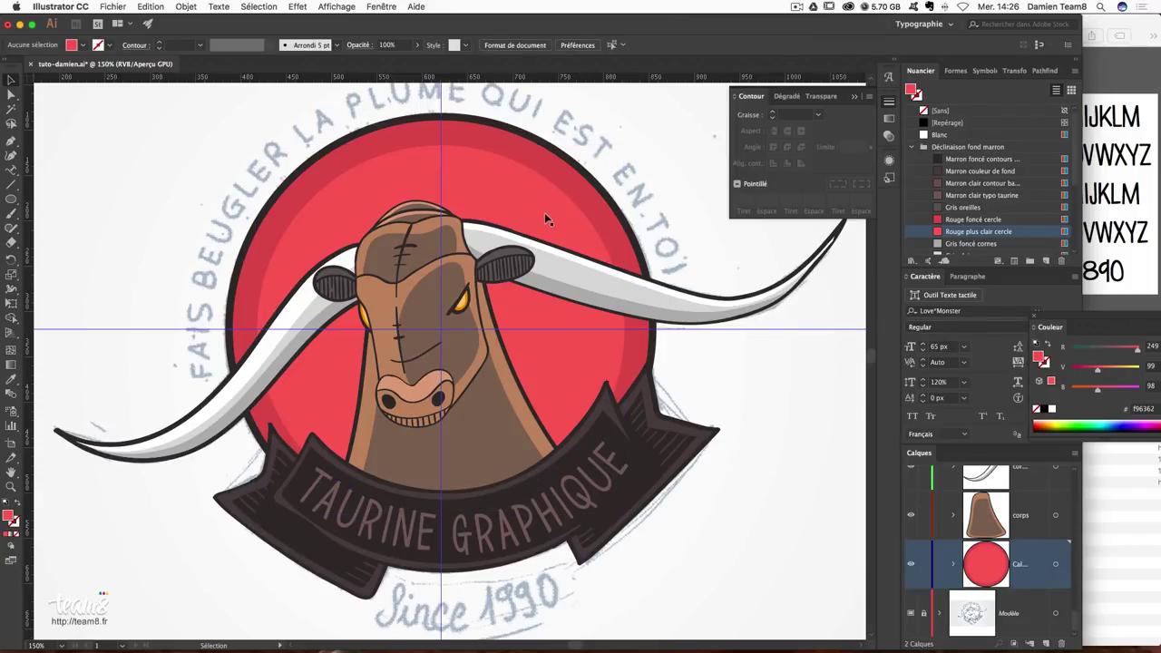
{"action": "scroll", "coordinate": [670, 458], "scroll_direction": "up", "scroll_amount": 2}
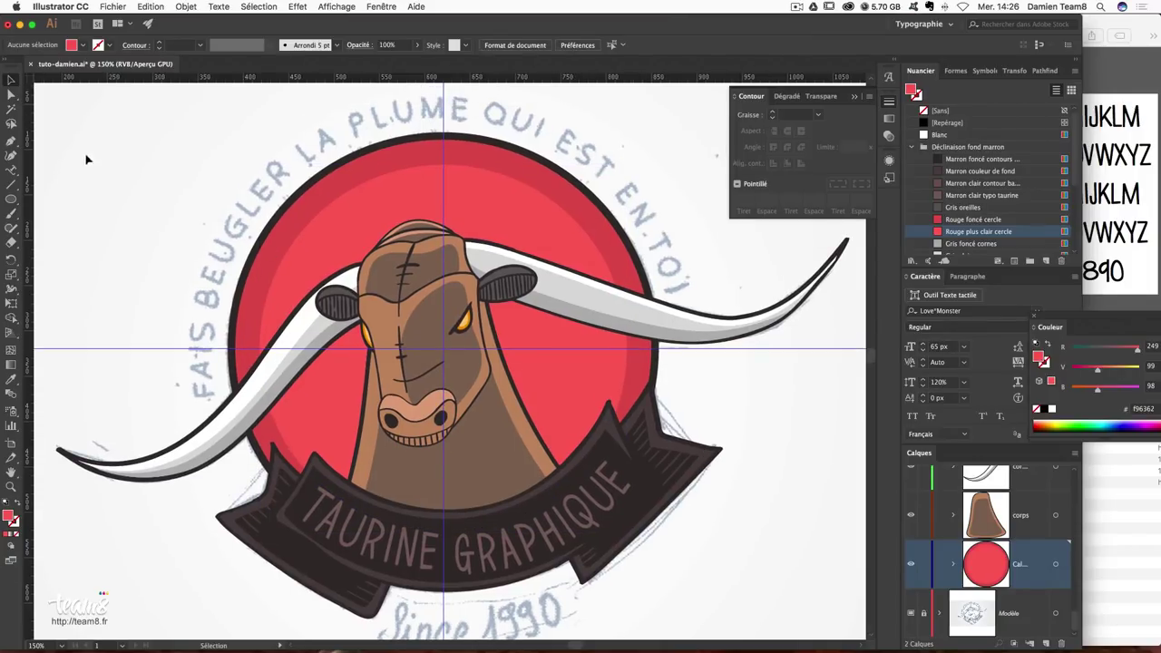
{"action": "left_click", "coordinate": [11, 141]}
Draw a narrow tapered wedge from near the circle's top down to its centre.
{"action": "key", "text": "super+equal"}
{"action": "key", "text": "super+equal"}
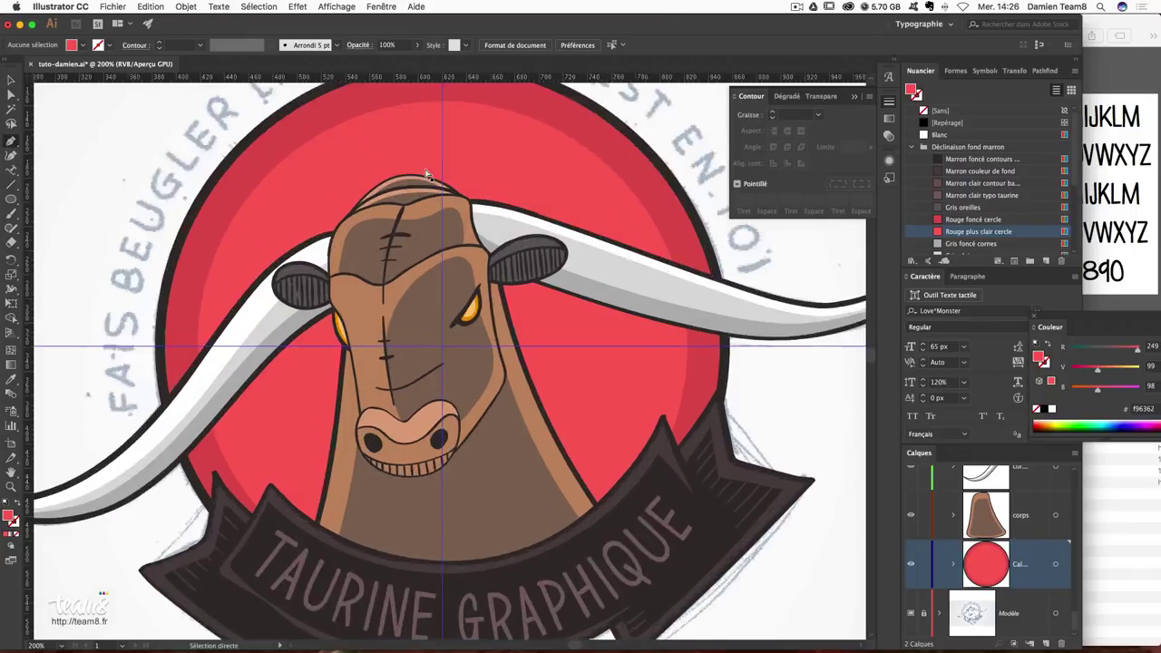
{"action": "scroll", "coordinate": [393, 357], "scroll_direction": "up", "scroll_amount": 2}
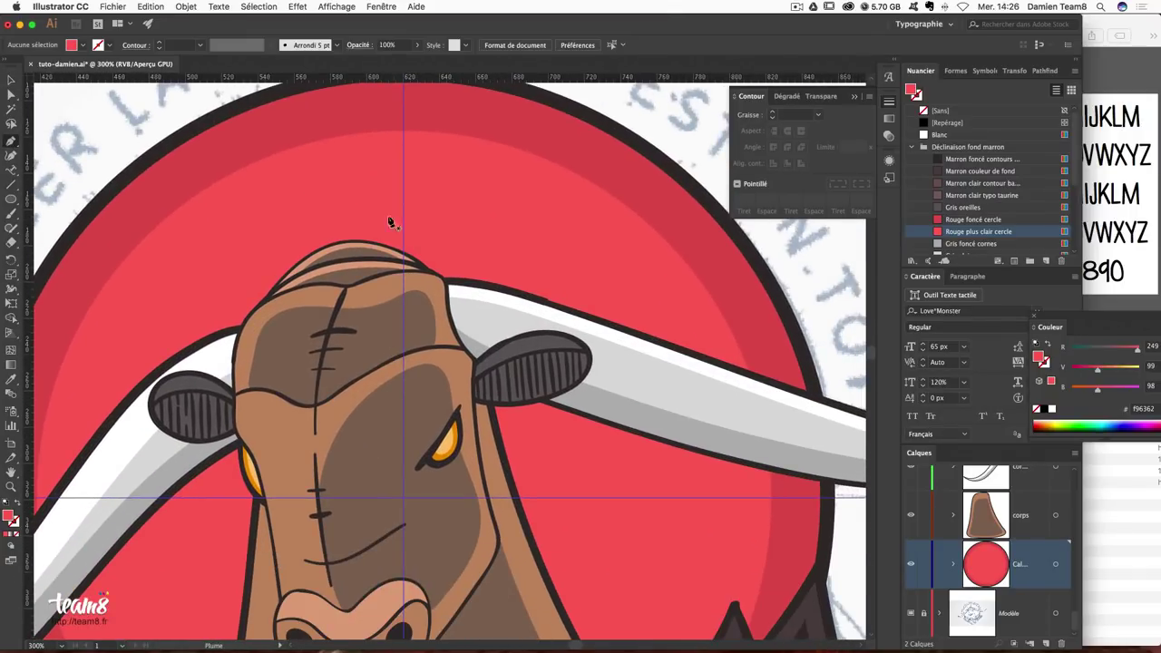
{"action": "left_click", "coordinate": [369, 133]}
{"action": "left_click_drag", "start_coordinate": [418, 126], "coordinate": [460, 139]}
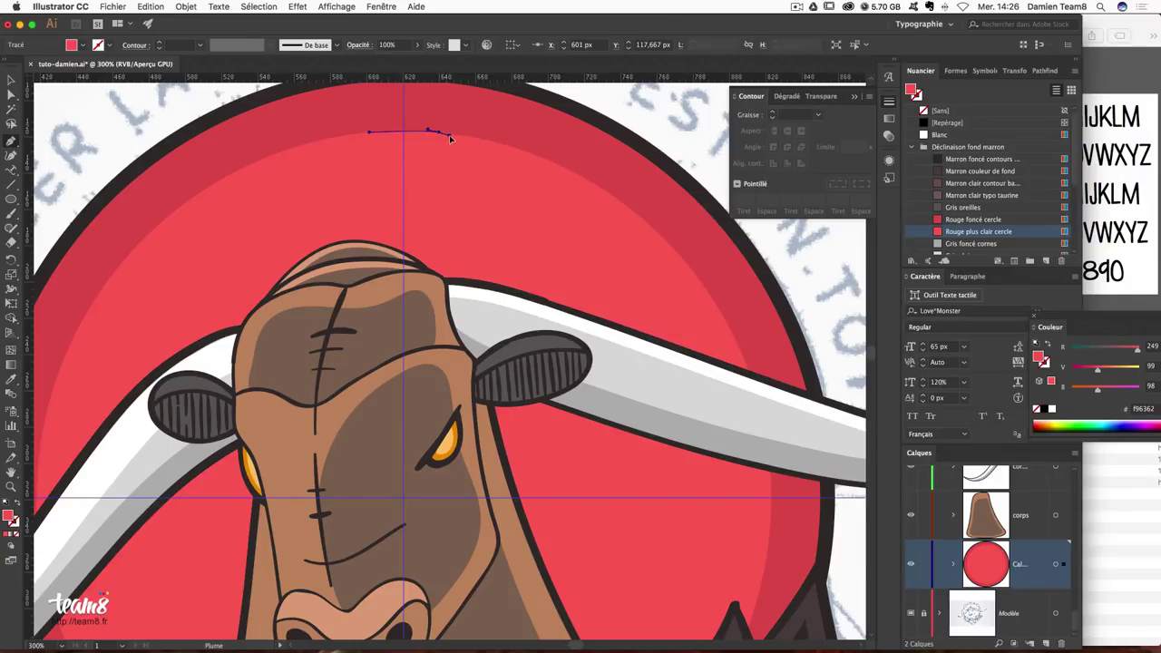
{"action": "left_click", "coordinate": [438, 132]}
{"action": "left_click", "coordinate": [403, 497]}
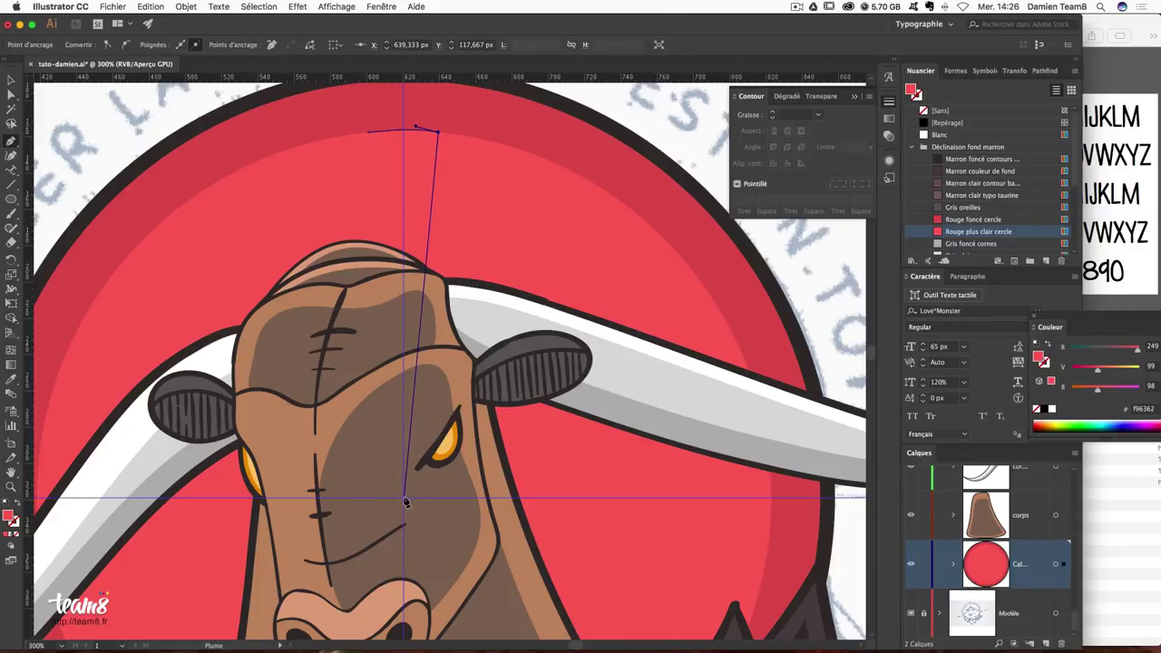
{"action": "left_click", "coordinate": [368, 133]}
{"action": "left_click", "coordinate": [642, 121], "text": "super"}
Fill the wedge with 'Rouge foncé cercle' and scale it to about 34 × 191 px.
{"action": "left_click", "coordinate": [424, 156], "text": "super"}
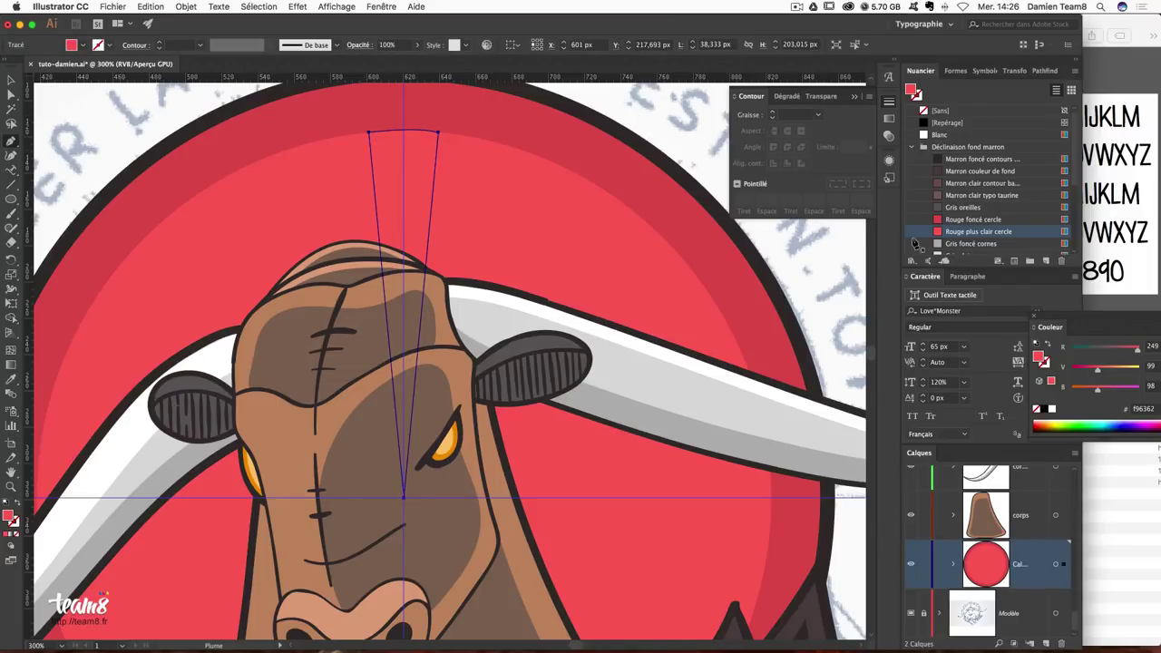
{"action": "left_click", "coordinate": [976, 221]}
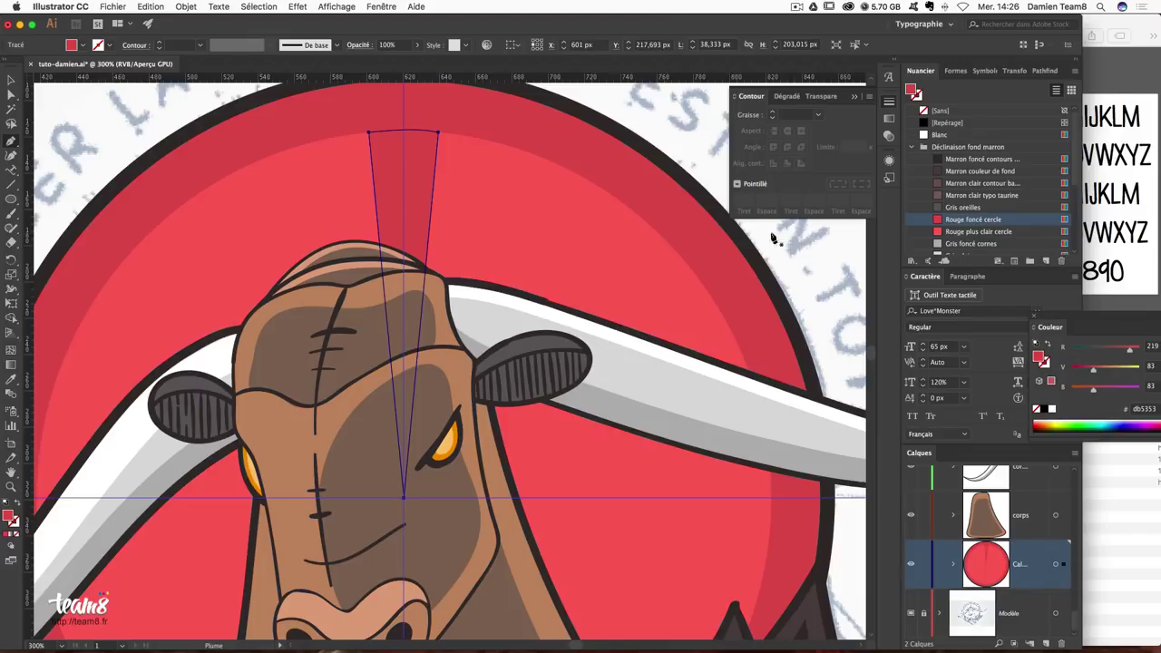
{"action": "left_click", "coordinate": [14, 81]}
{"action": "left_click_drag", "start_coordinate": [438, 131], "coordinate": [435, 150]}
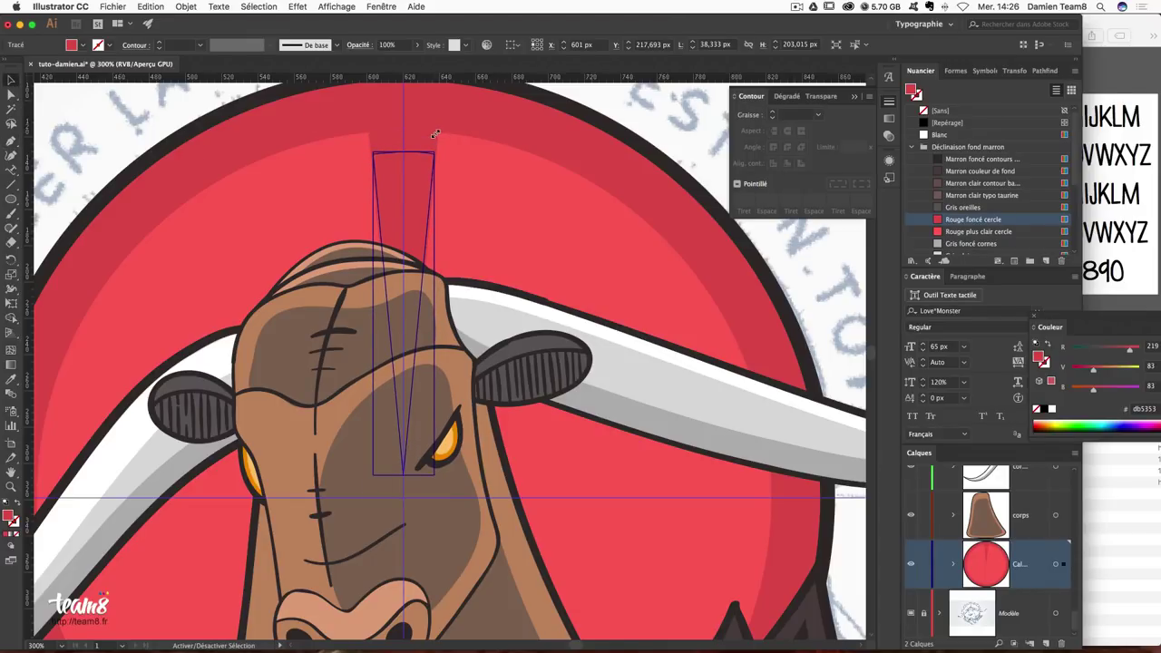
{"action": "left_click", "coordinate": [513, 107]}
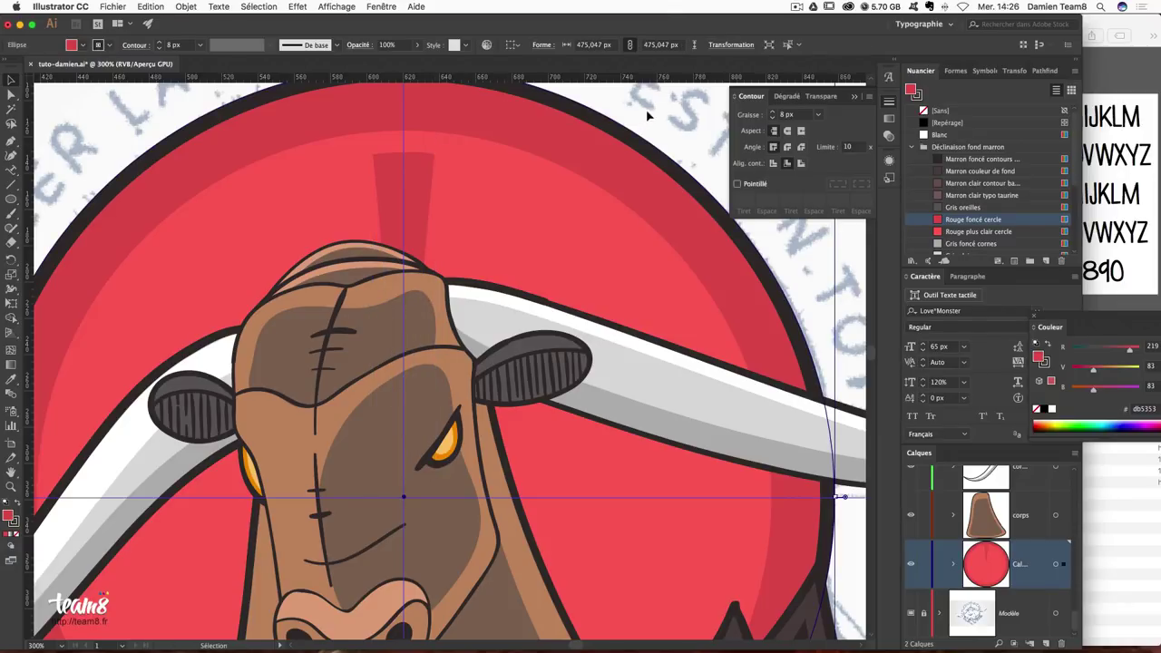
{"action": "left_click", "coordinate": [428, 175]}
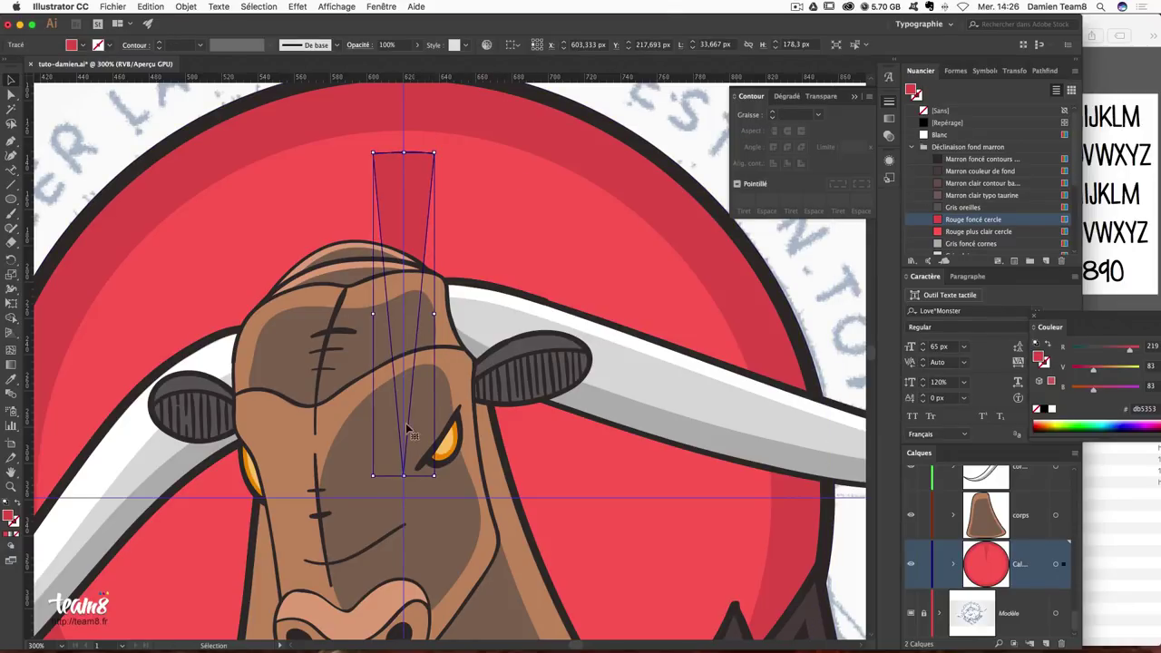
{"action": "left_click_drag", "start_coordinate": [405, 475], "coordinate": [405, 497]}
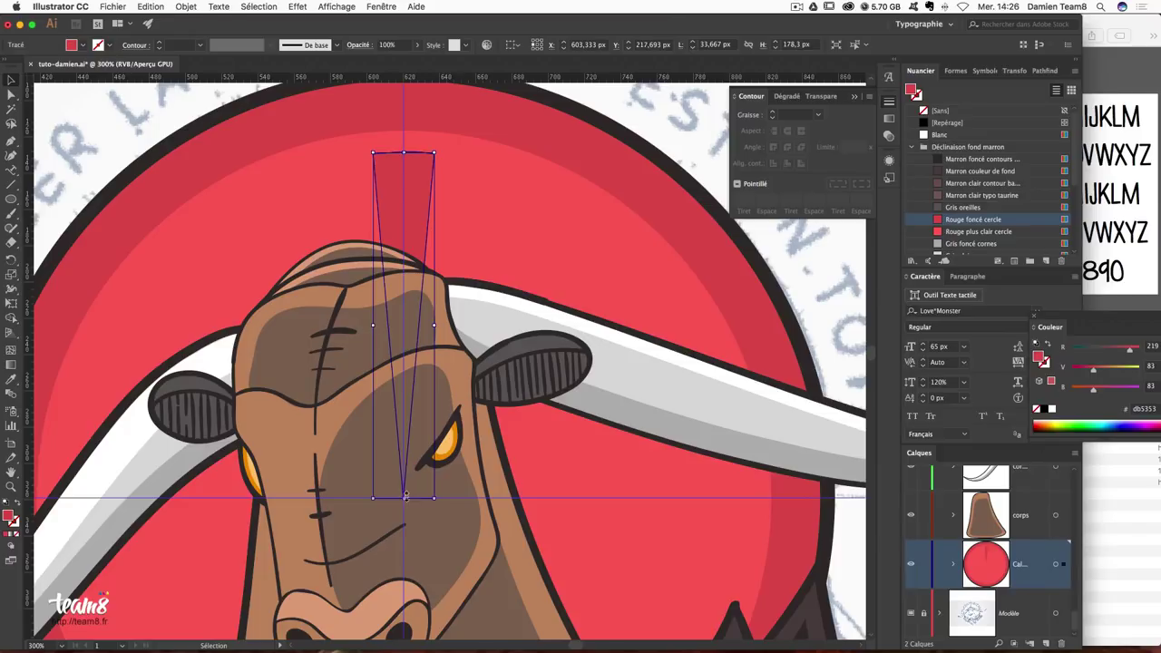
{"action": "key", "text": "ctrl+shift+a"}
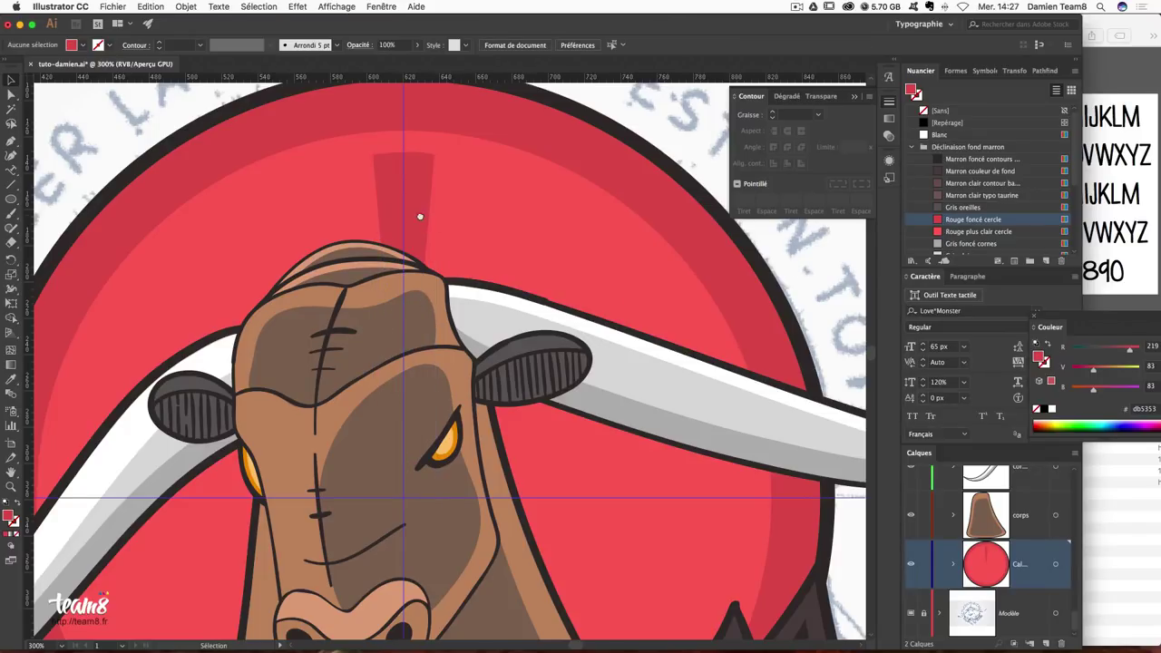
{"action": "left_click", "coordinate": [426, 205]}
{"action": "left_click", "coordinate": [10, 260]}
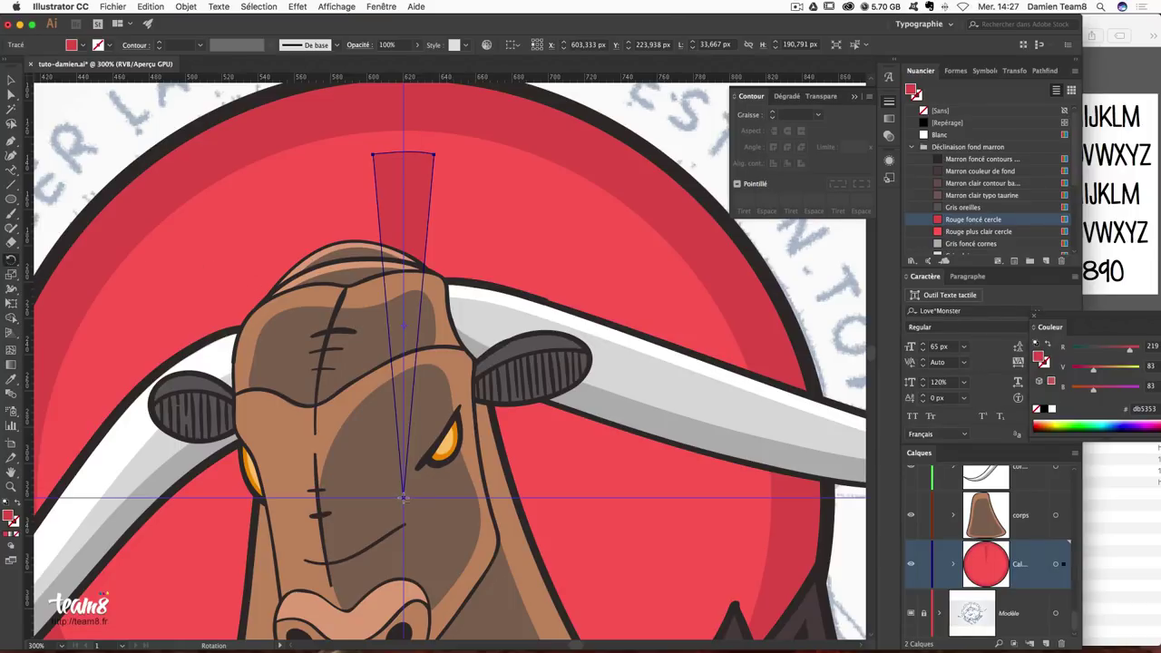
Set a 15° rotation around the ray's bottom point, previewing it against the original.
{"action": "left_click", "coordinate": [404, 498], "text": "alt"}
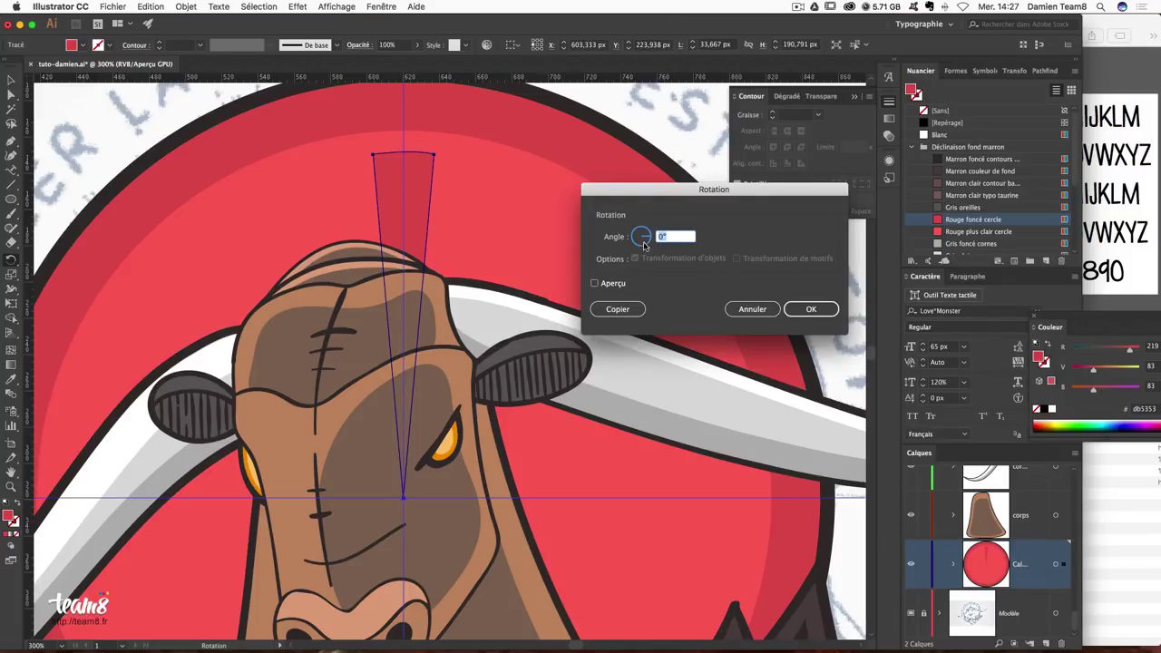
{"action": "left_click", "coordinate": [595, 285]}
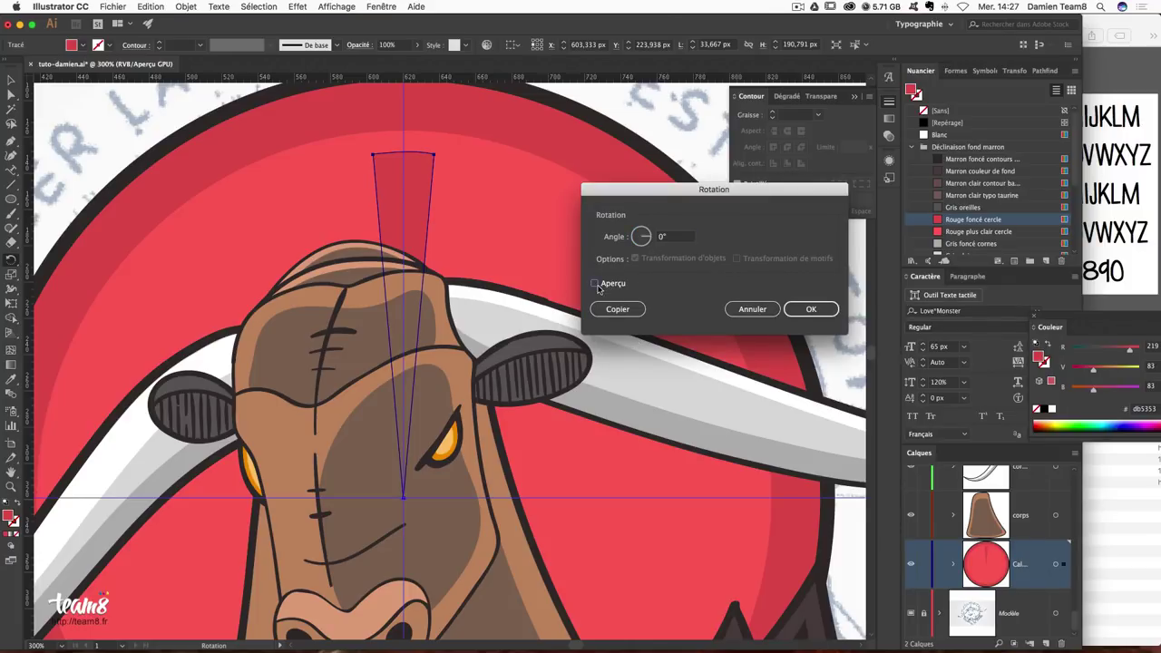
{"action": "left_click", "coordinate": [649, 237]}
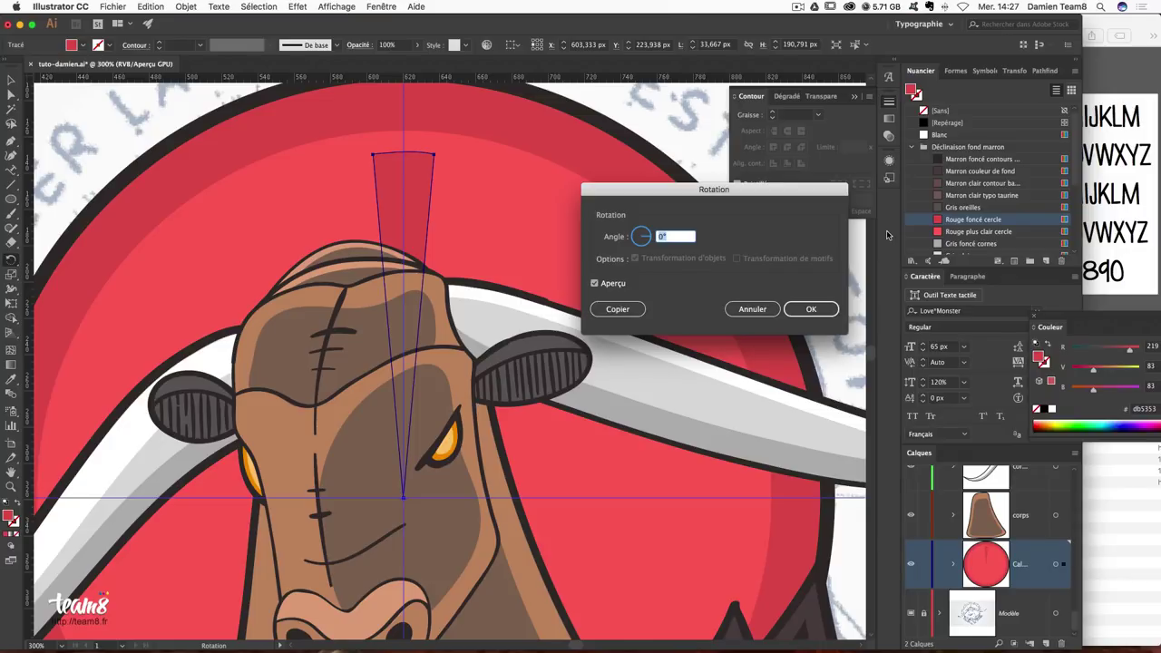
{"action": "type", "text": "15"}
{"action": "key", "text": "Tab"}
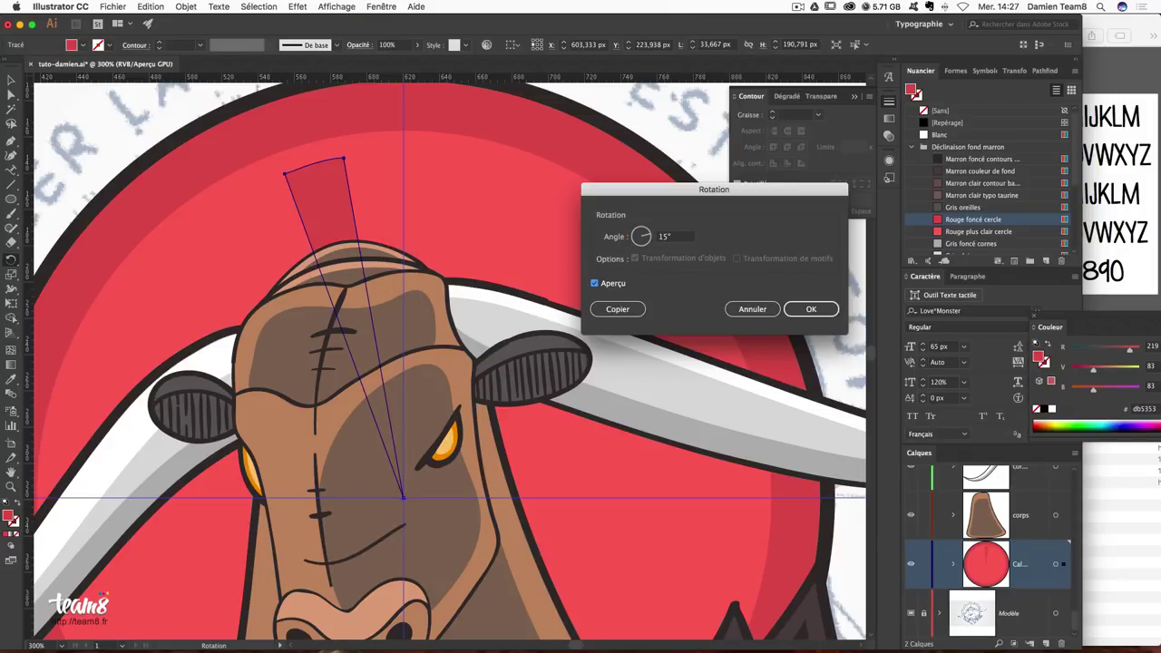
{"action": "left_click", "coordinate": [594, 283]}
{"action": "left_click", "coordinate": [594, 283]}
{"action": "left_click", "coordinate": [594, 283]}
{"action": "left_click", "coordinate": [594, 283]}
{"action": "left_click", "coordinate": [594, 283]}
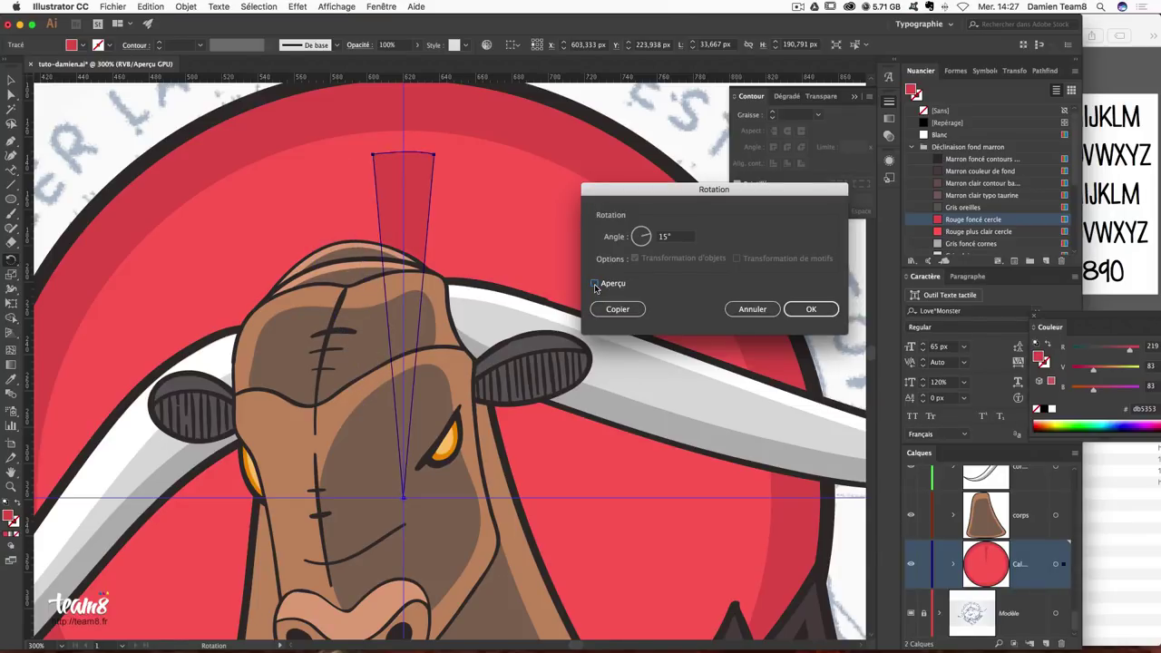
{"action": "type", "text": "20"}
{"action": "left_click", "coordinate": [594, 283]}
{"action": "left_click", "coordinate": [594, 283]}
{"action": "left_click", "coordinate": [643, 237]}
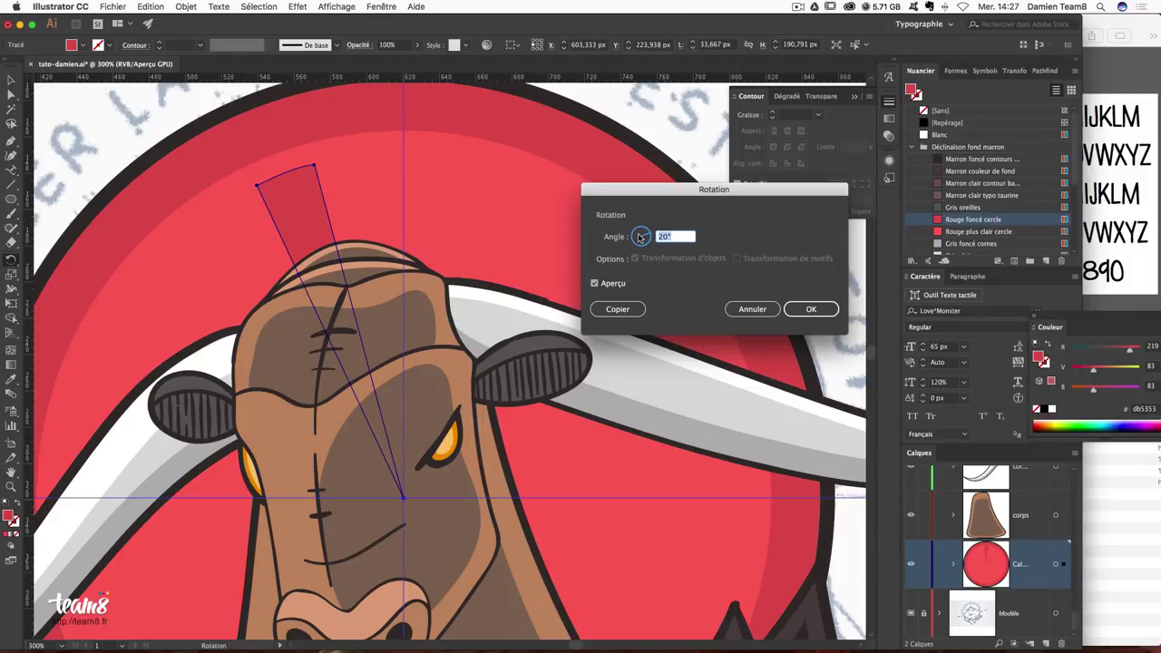
{"action": "type", "text": "15"}
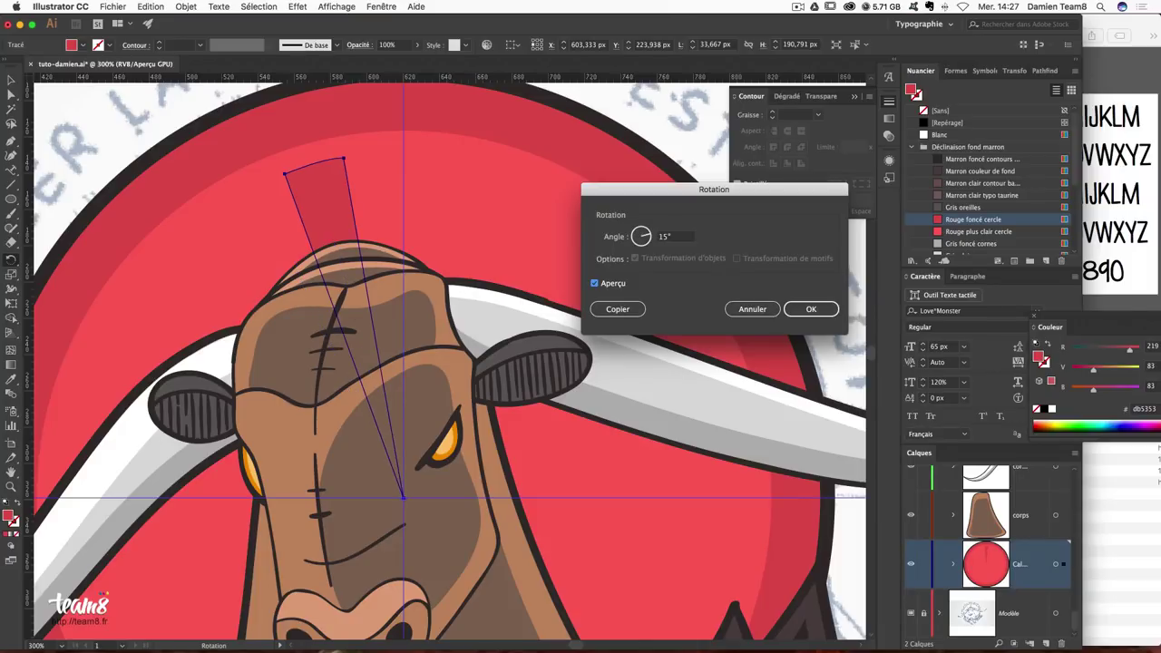
Make a 15° rotated copy and repeat it with Cmd+D to fill the circle.
{"action": "left_click", "coordinate": [617, 310]}
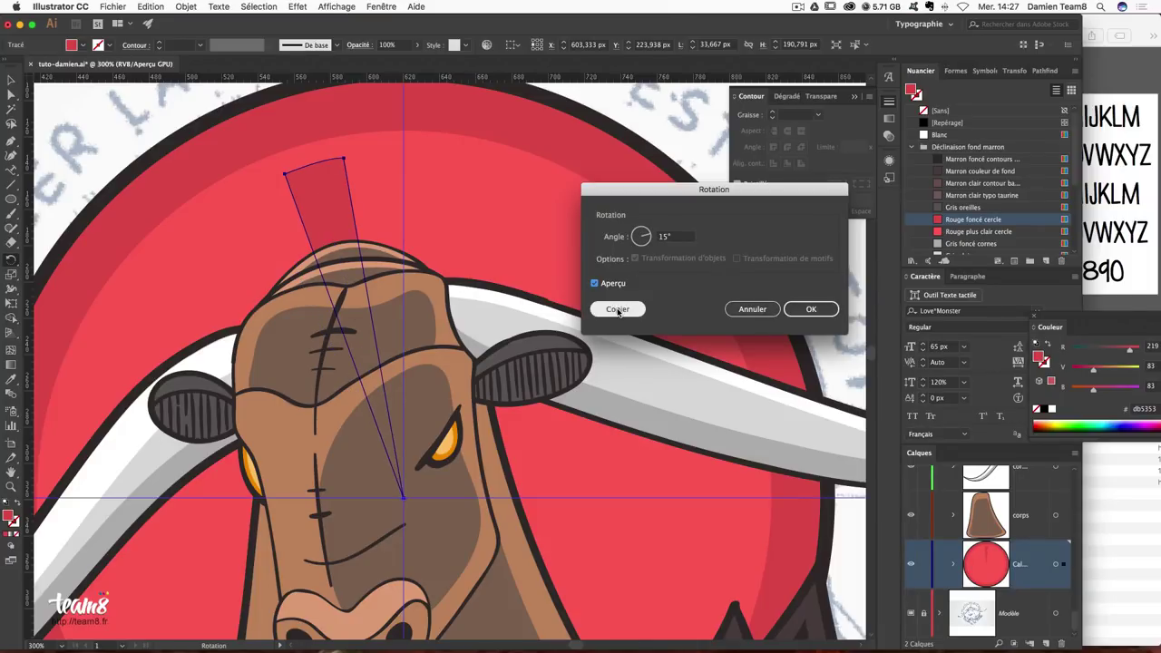
{"action": "left_click", "coordinate": [617, 310]}
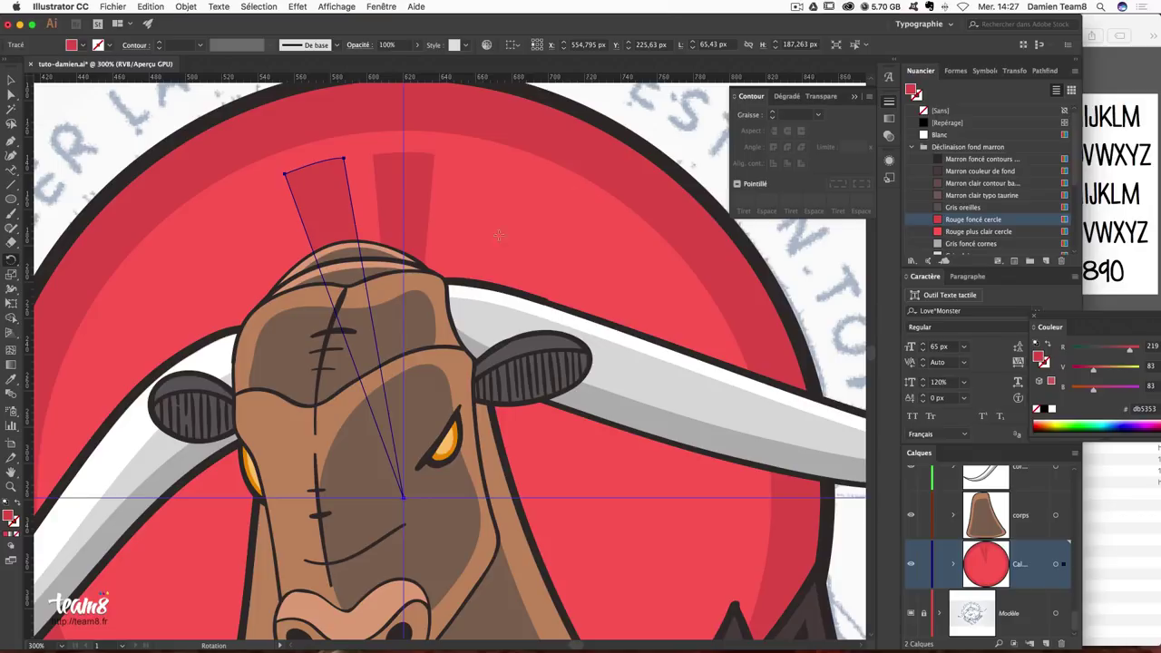
{"action": "scroll", "coordinate": [591, 238], "scroll_direction": "down", "scroll_amount": 1}
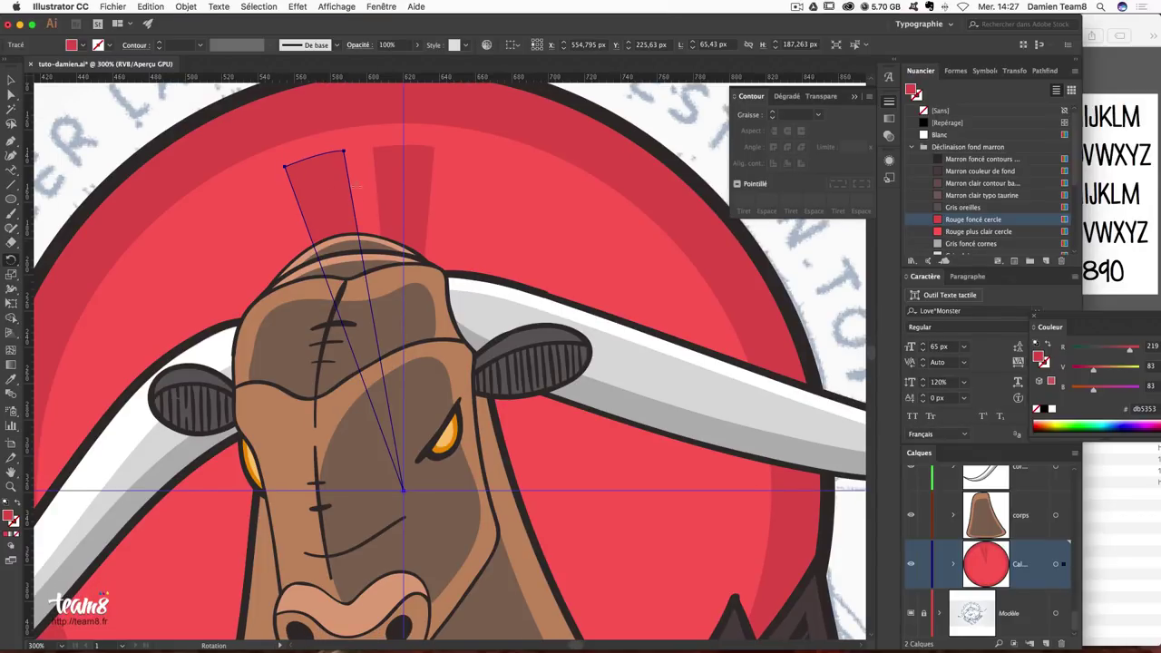
{"action": "key", "text": "v"}
{"action": "key", "text": "ctrl+d"}
{"action": "key", "text": "ctrl+d"}
{"action": "key", "text": "ctrl+d"}
{"action": "key", "text": "ctrl+d"}
{"action": "key", "text": "ctrl+d"}
{"action": "key", "text": "ctrl+d"}
{"action": "key", "text": "ctrl+d"}
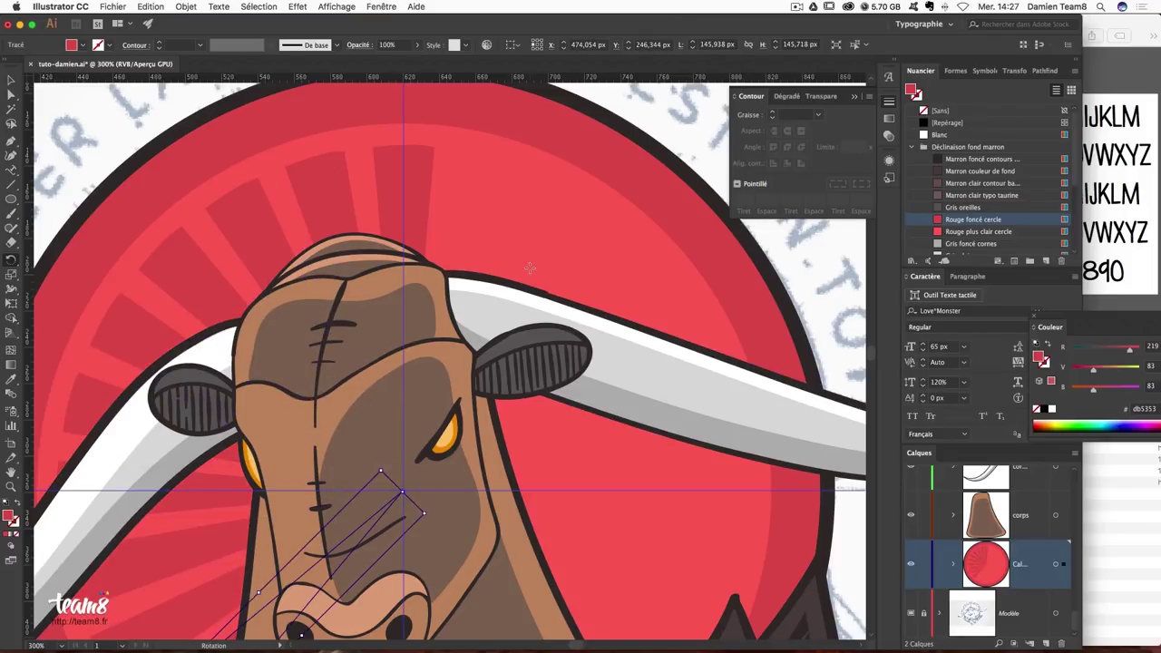
{"action": "scroll", "coordinate": [536, 269], "scroll_direction": "down", "scroll_amount": 3}
{"action": "key", "text": "ctrl+d"}
{"action": "key", "text": "ctrl+d"}
{"action": "key", "text": "ctrl+d"}
{"action": "key", "text": "ctrl+d"}
{"action": "key", "text": "ctrl+d"}
{"action": "key", "text": "ctrl+d"}
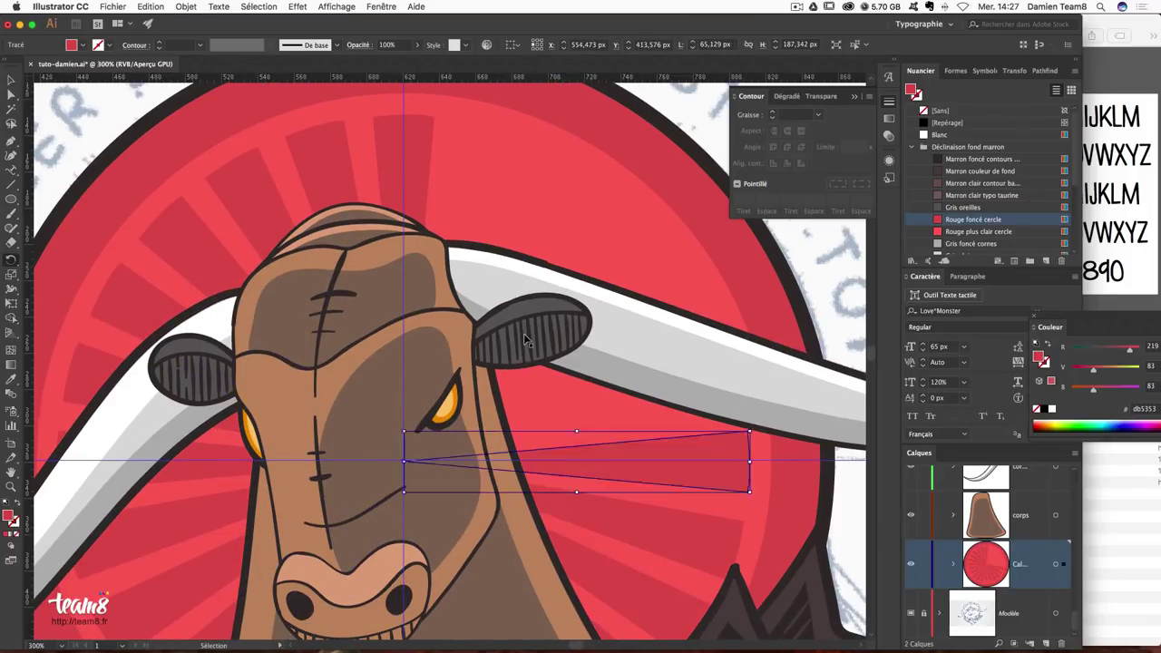
{"action": "key", "text": "ctrl+d"}
{"action": "key", "text": "ctrl+d"}
{"action": "key", "text": "ctrl+d"}
{"action": "key", "text": "ctrl+d"}
{"action": "key", "text": "ctrl+z"}
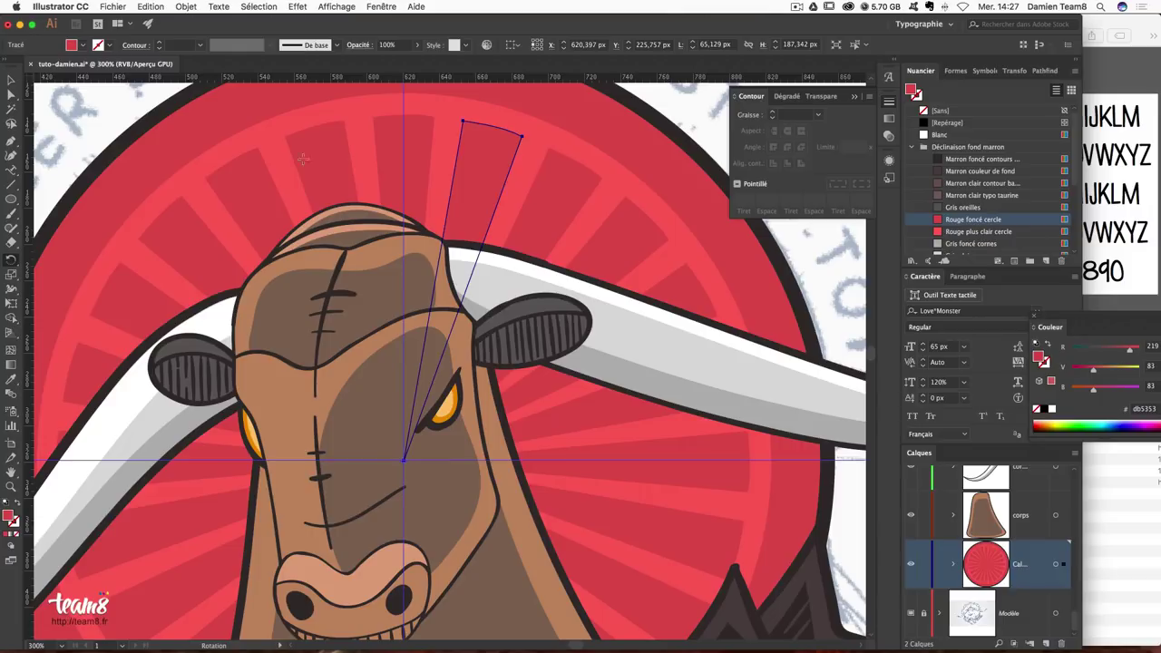
{"action": "key", "text": "ctrl+d"}
Duplicate the red circle in place and scale the copy up to about 503 px.
{"action": "left_click", "coordinate": [73, 107]}
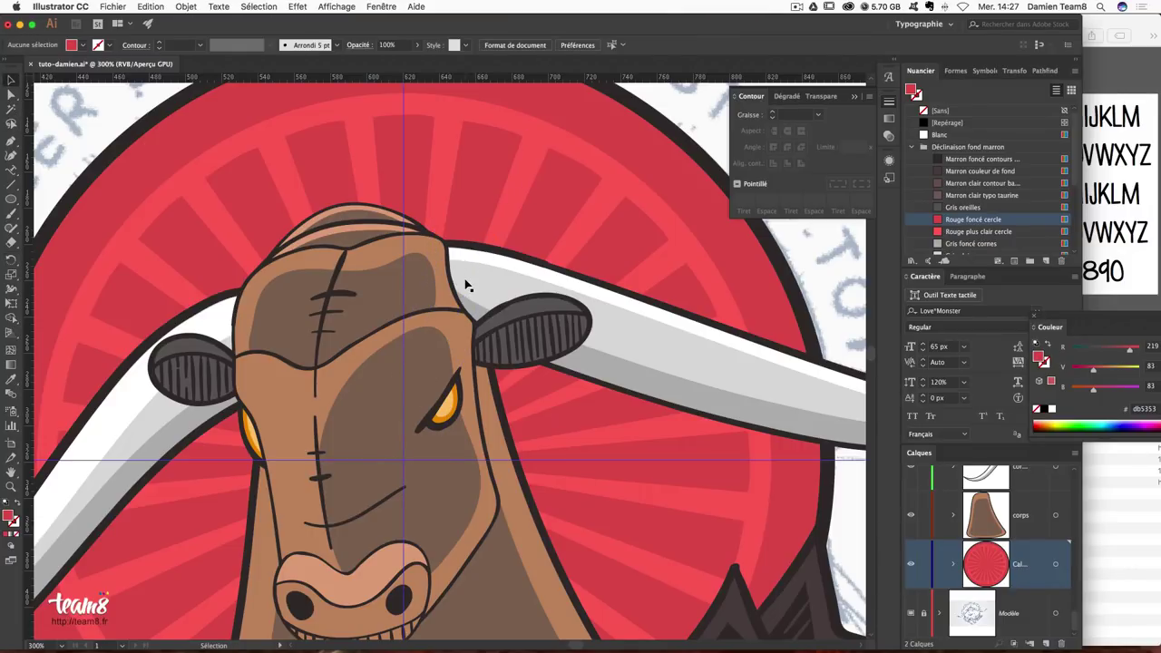
{"action": "key", "text": "ctrl+minus"}
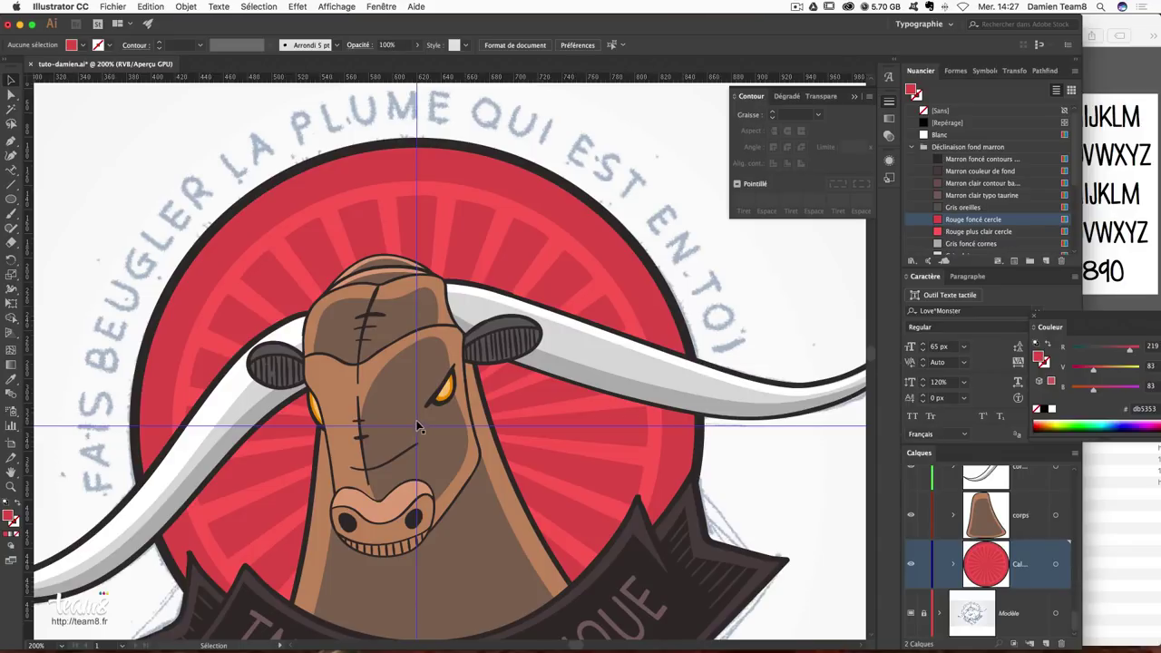
{"action": "left_click_drag", "start_coordinate": [463, 444], "coordinate": [474, 414]}
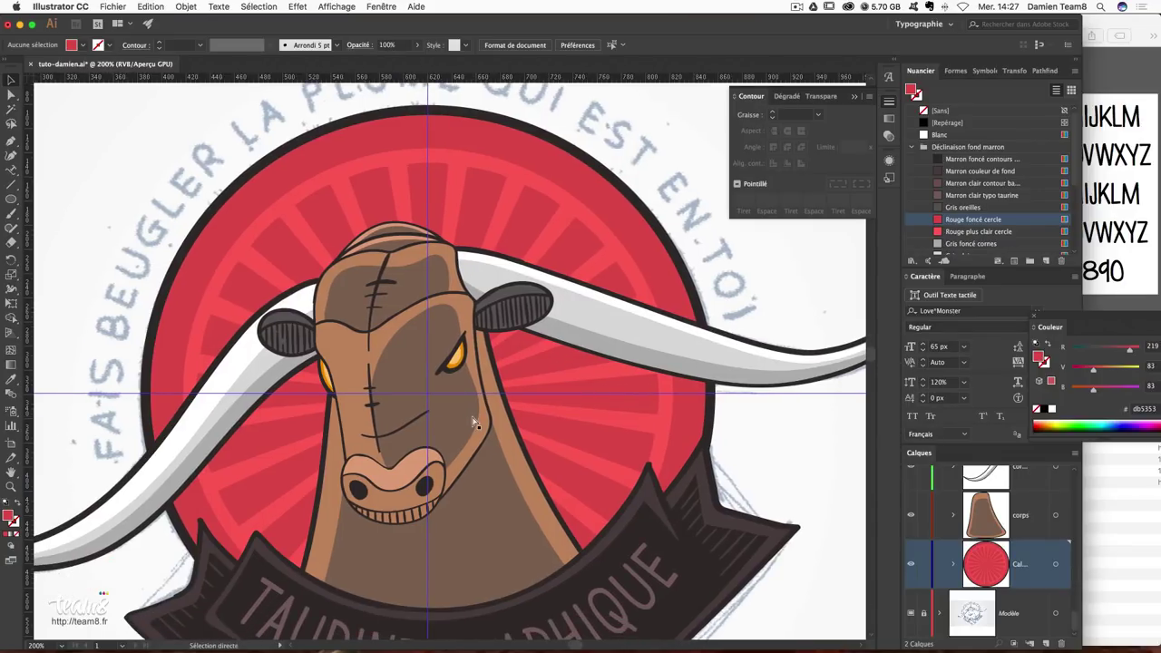
{"action": "key", "text": "ctrl+minus"}
{"action": "key", "text": "ctrl+plus"}
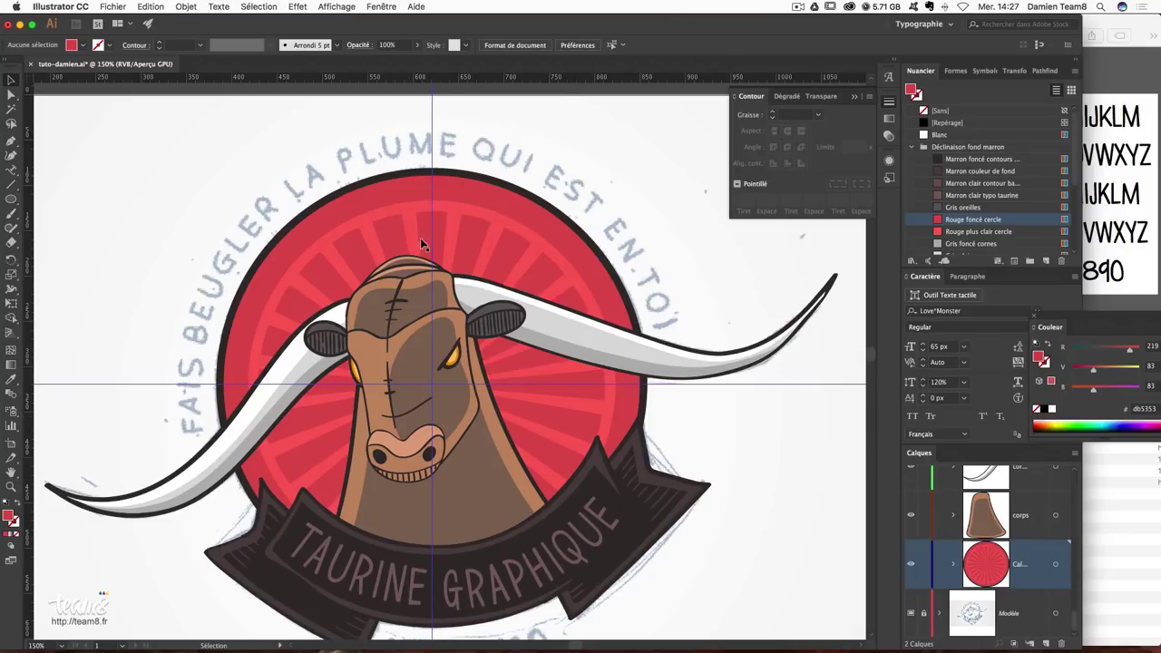
{"action": "left_click_drag", "start_coordinate": [548, 429], "coordinate": [579, 350]}
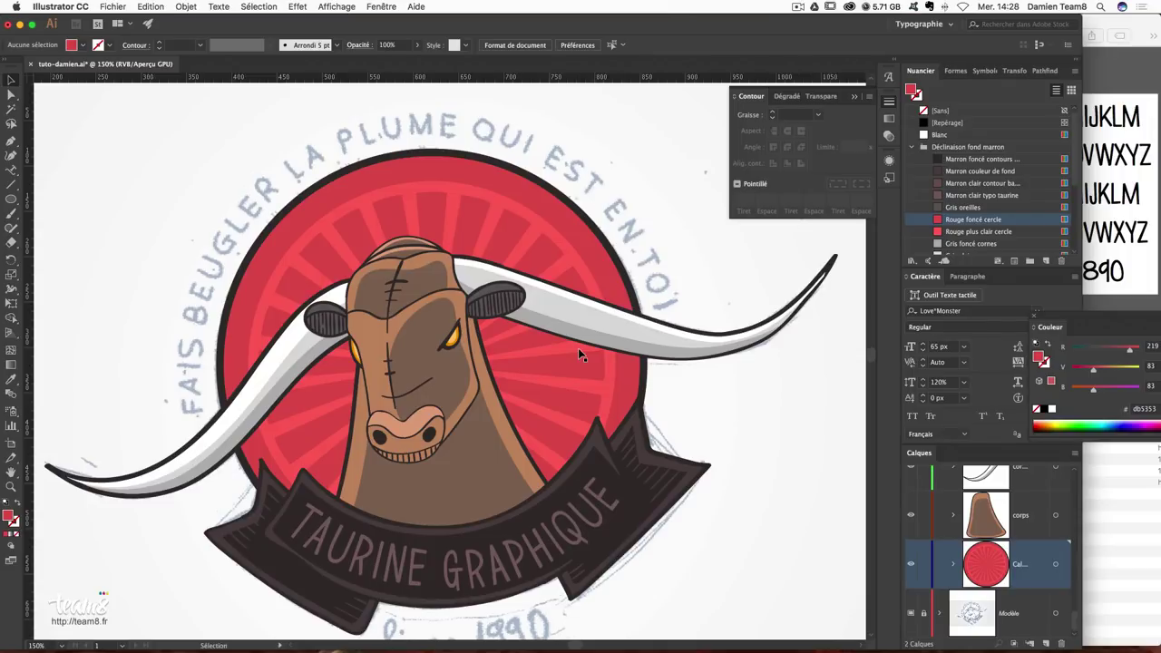
{"action": "scroll", "coordinate": [572, 358], "scroll_direction": "down", "scroll_amount": 1}
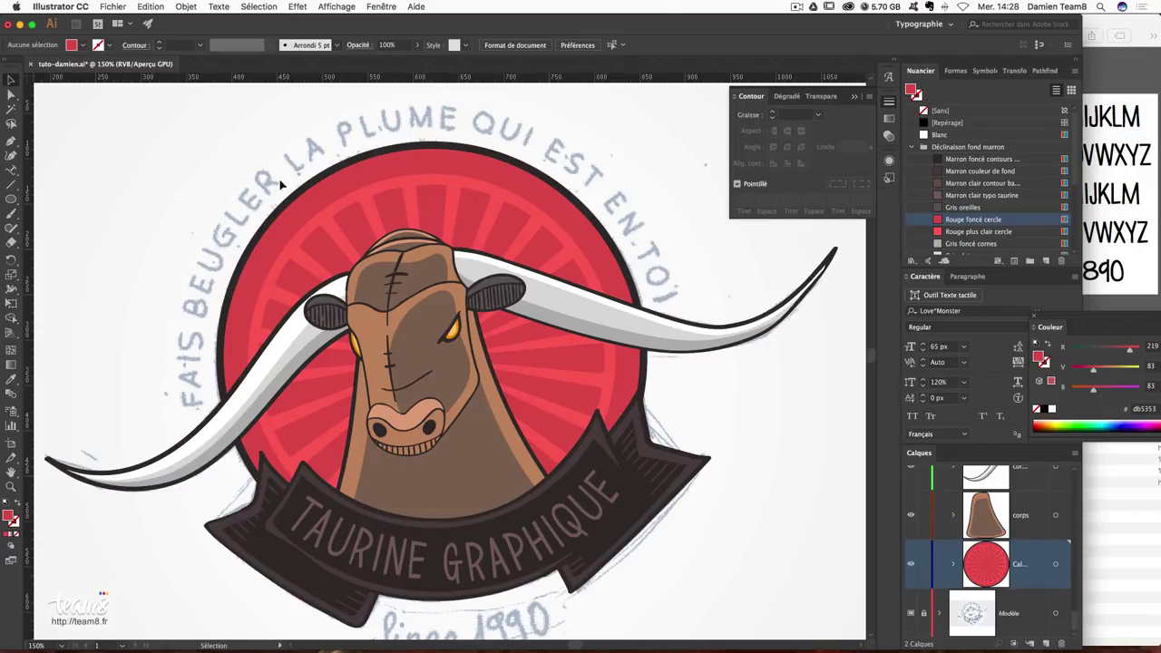
{"action": "left_click", "coordinate": [557, 223]}
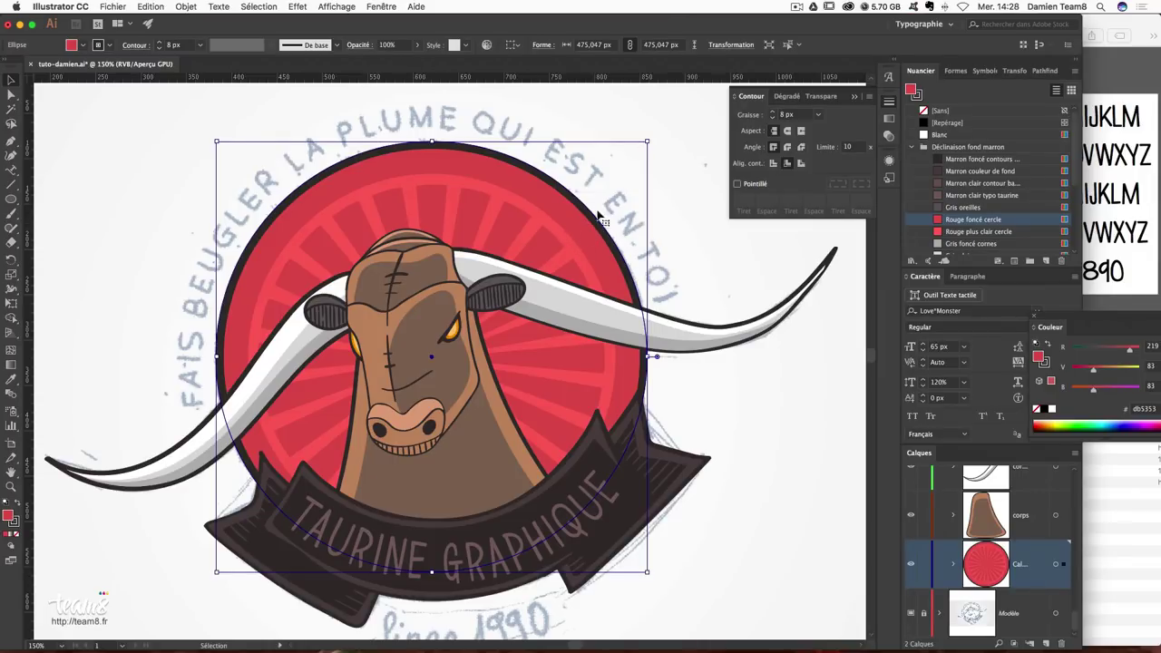
{"action": "left_click_drag", "start_coordinate": [580, 225], "coordinate": [578, 228]}
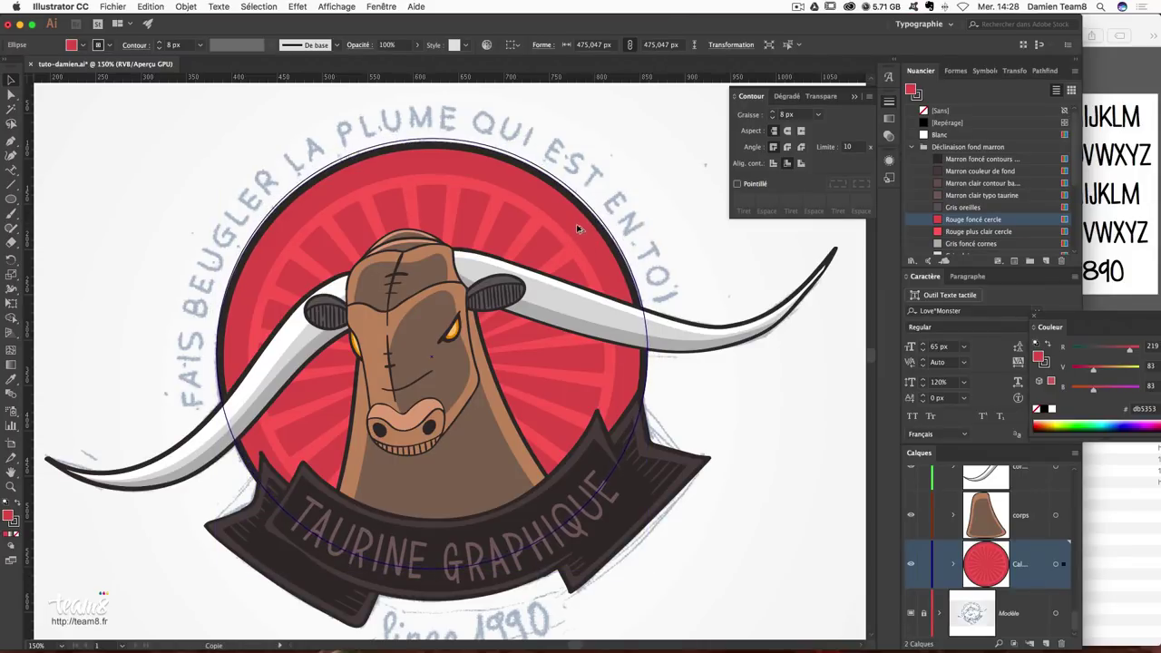
{"action": "left_click_drag", "start_coordinate": [647, 138], "coordinate": [661, 126]}
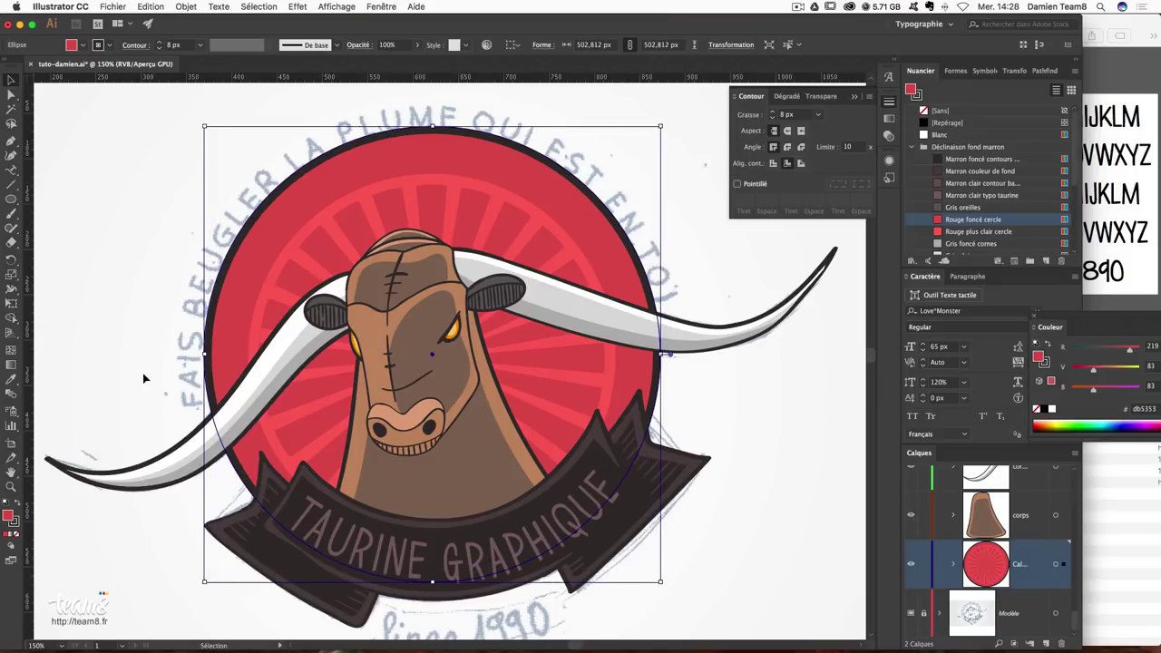
Remove the circle copy's fill and give it a 1 px red outline.
{"action": "left_click", "coordinate": [18, 502]}
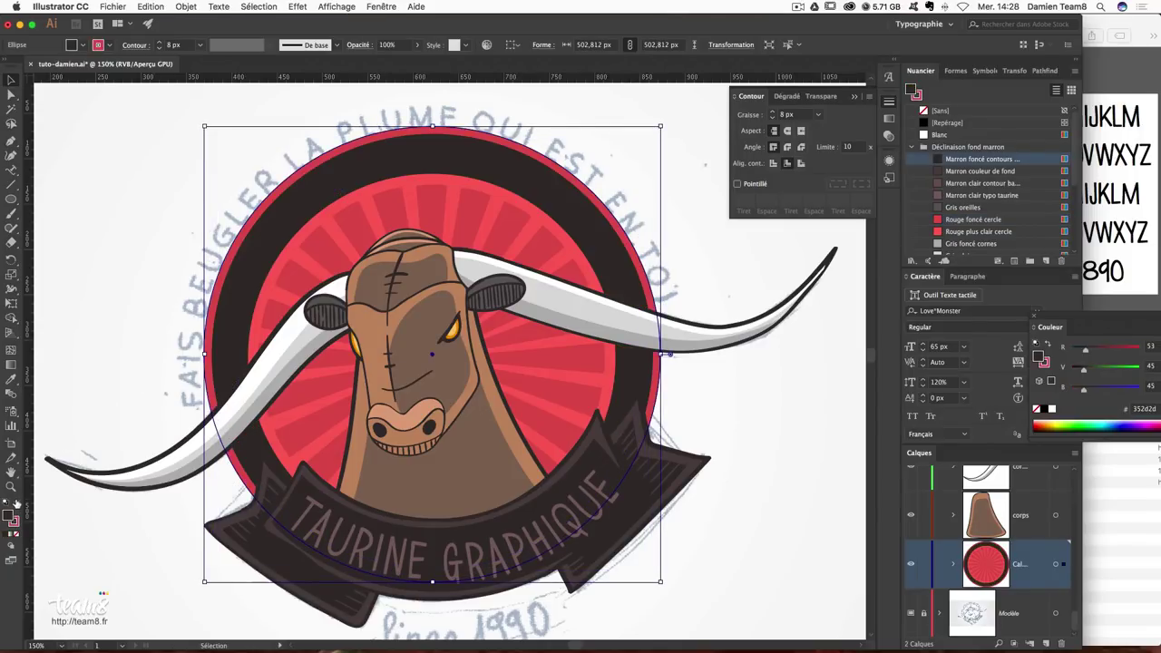
{"action": "left_click", "coordinate": [16, 520]}
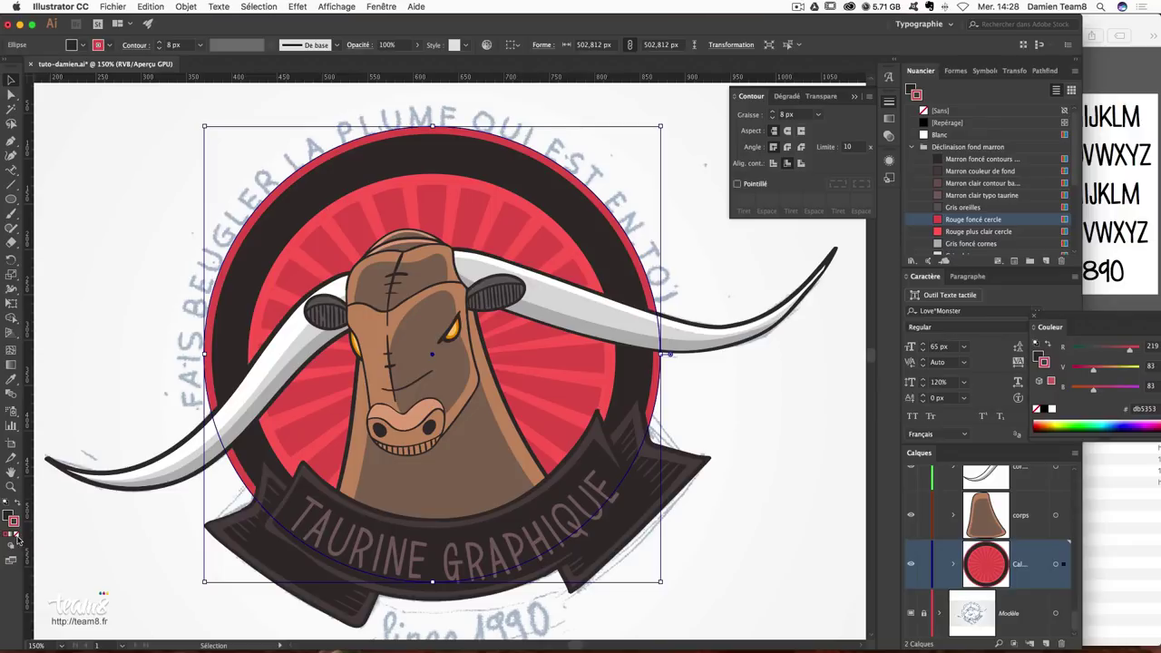
{"action": "left_click", "coordinate": [7, 514]}
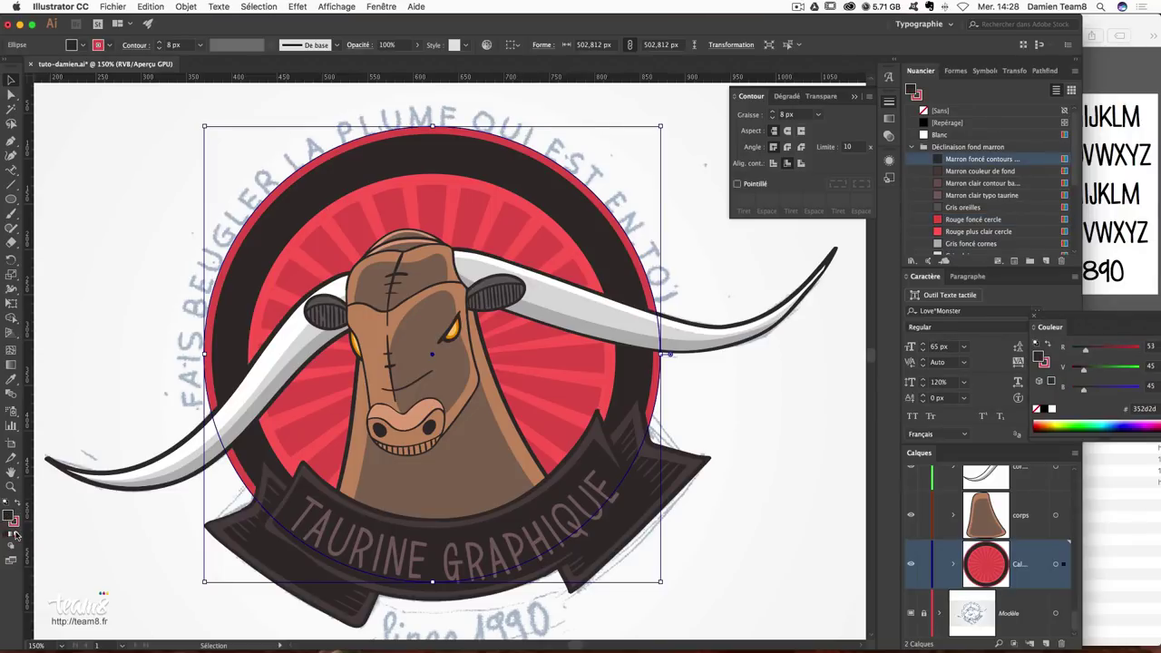
{"action": "left_click", "coordinate": [16, 535]}
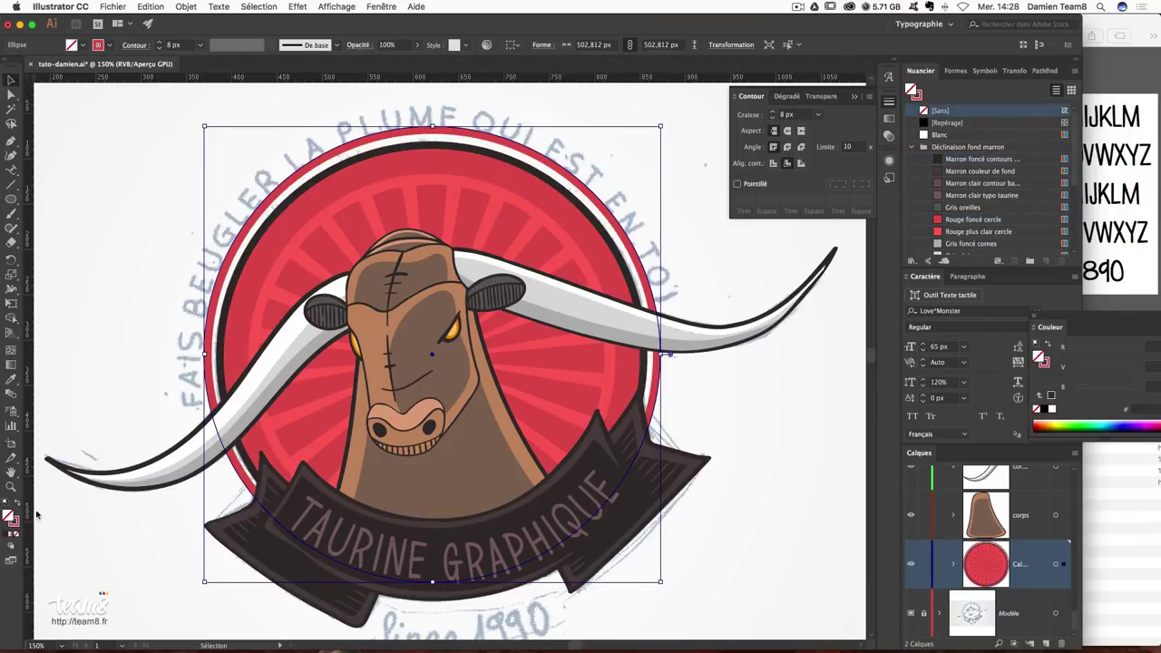
{"action": "left_click", "coordinate": [98, 44]}
{"action": "left_click", "coordinate": [116, 68]}
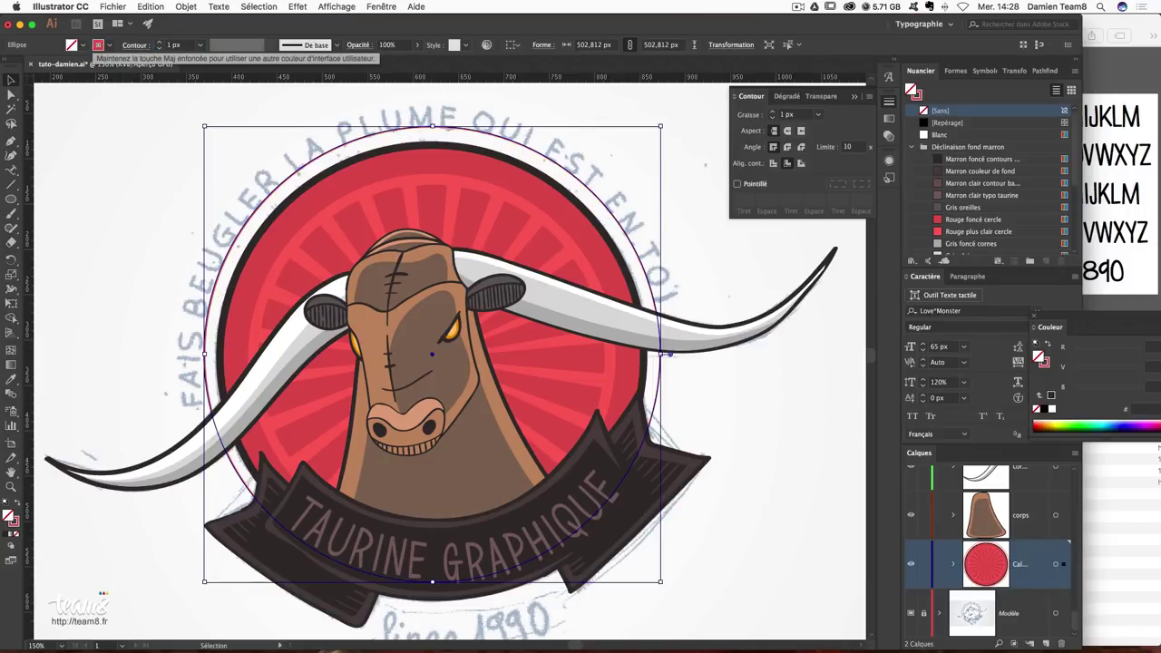
Nudge the ring down and enlarge it slightly to about 508 px.
{"action": "key", "text": "Down"}
{"action": "key", "text": "Down"}
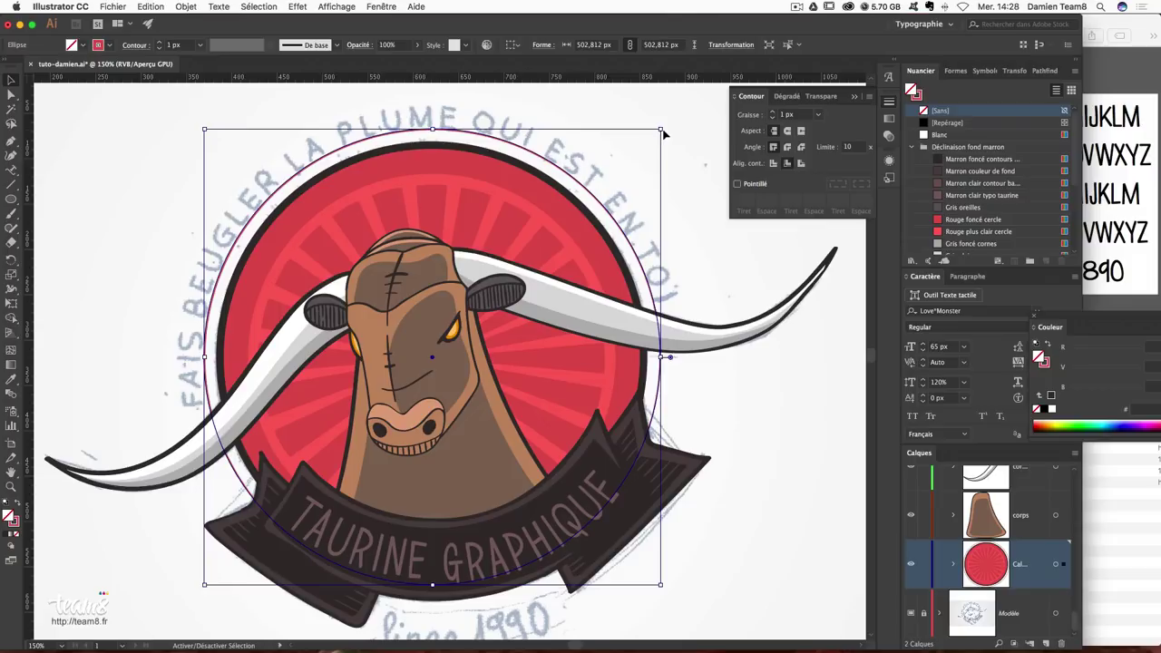
{"action": "left_click_drag", "start_coordinate": [663, 135], "coordinate": [665, 134]}
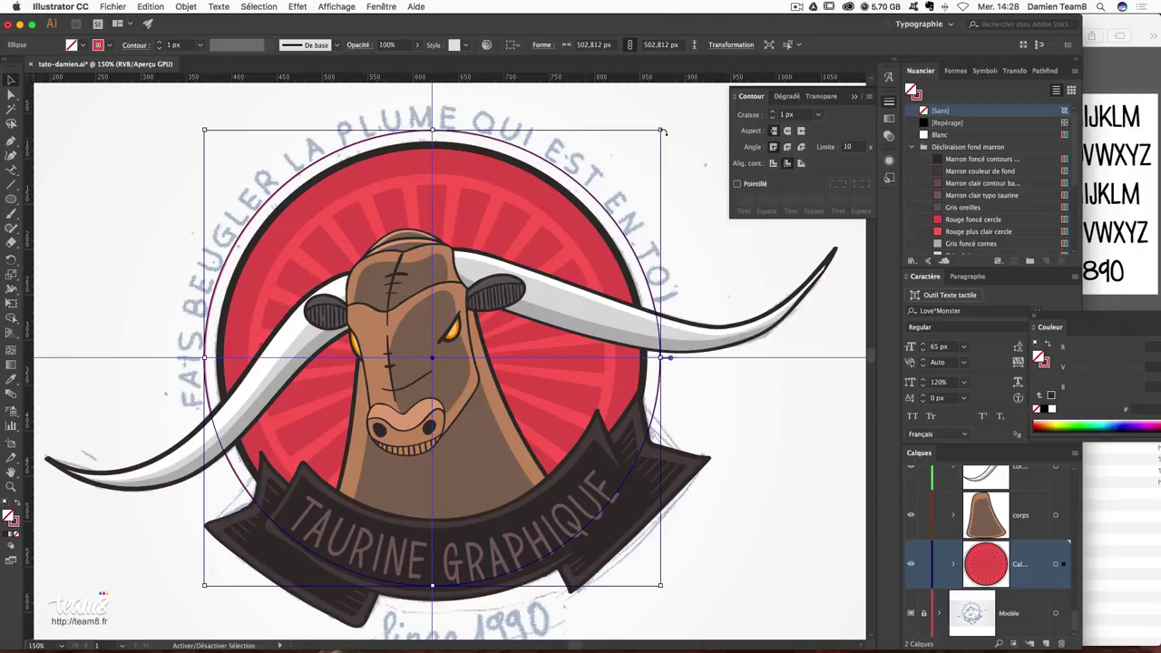
{"action": "left_click_drag", "start_coordinate": [646, 135], "coordinate": [663, 128]}
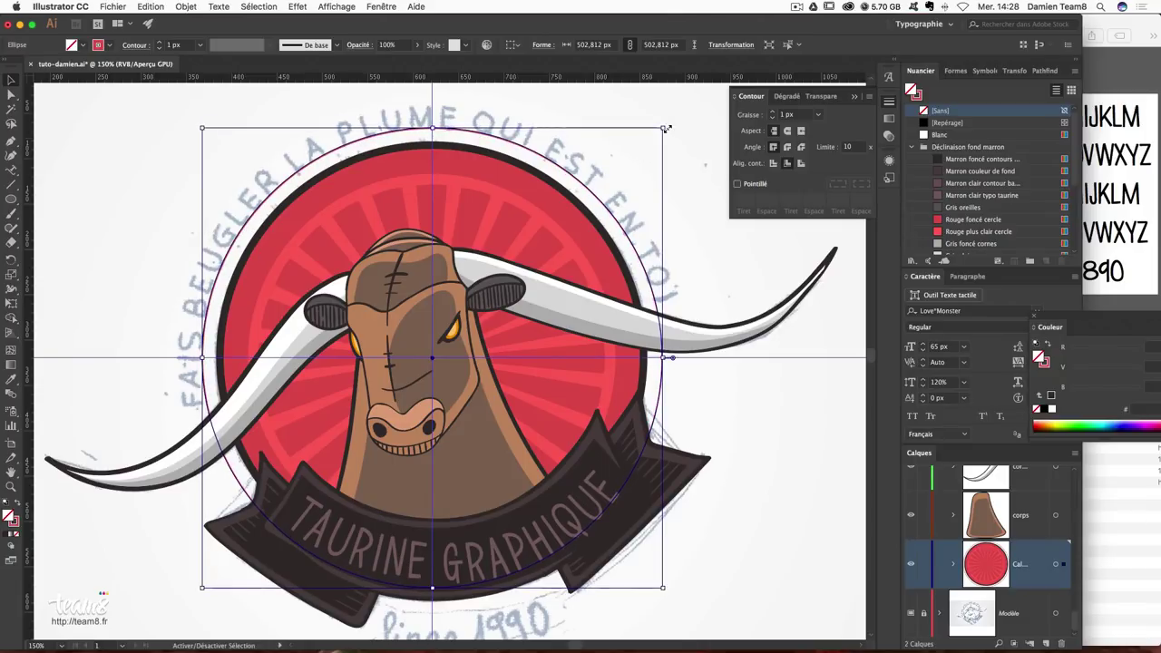
{"action": "left_click", "coordinate": [723, 245]}
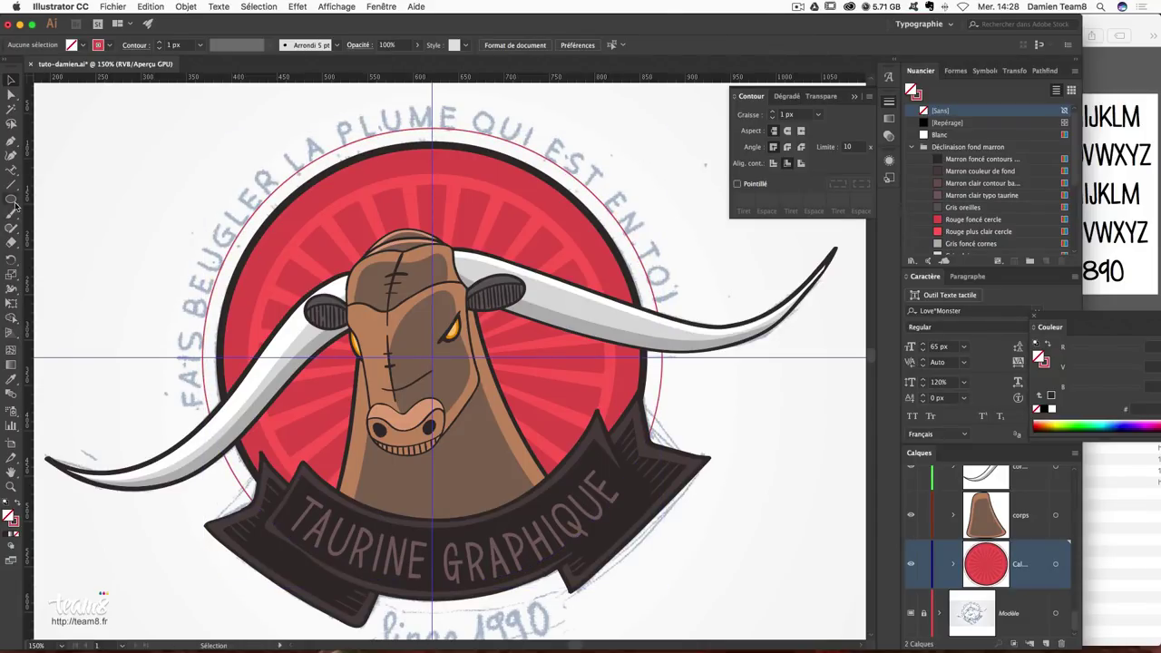
{"action": "left_click", "coordinate": [11, 172]}
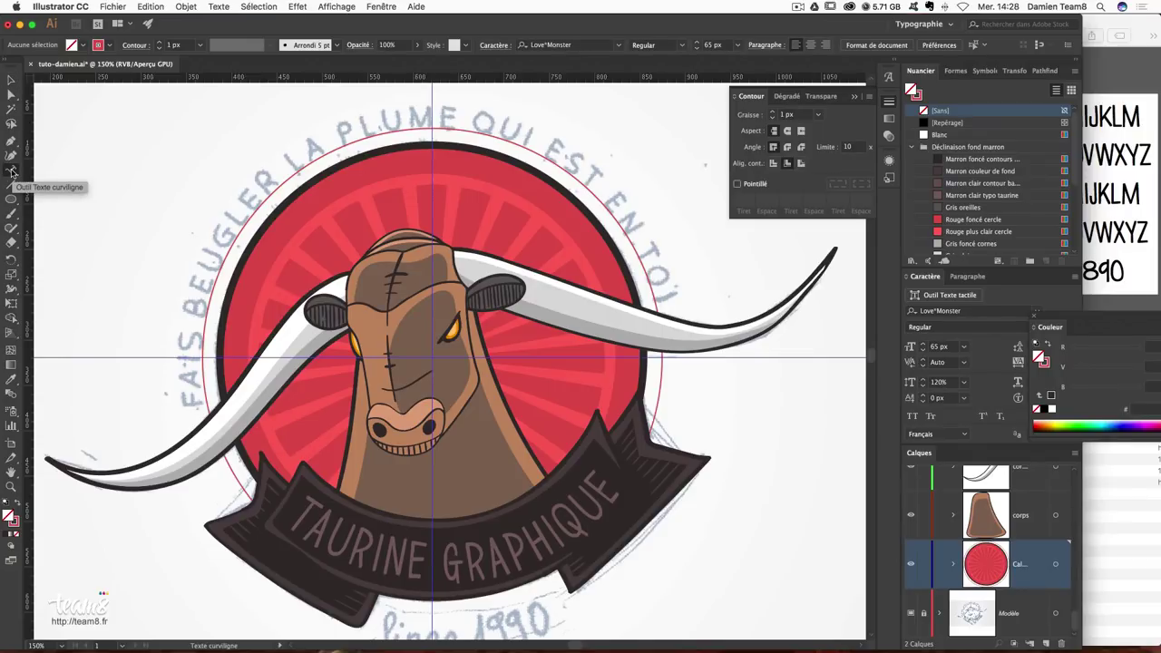
Type 'FAIS BEUGLER LA PLUME QUI ESTEN TOI' along the ring with tracking 100 at 50 px.
{"action": "left_click", "coordinate": [207, 400]}
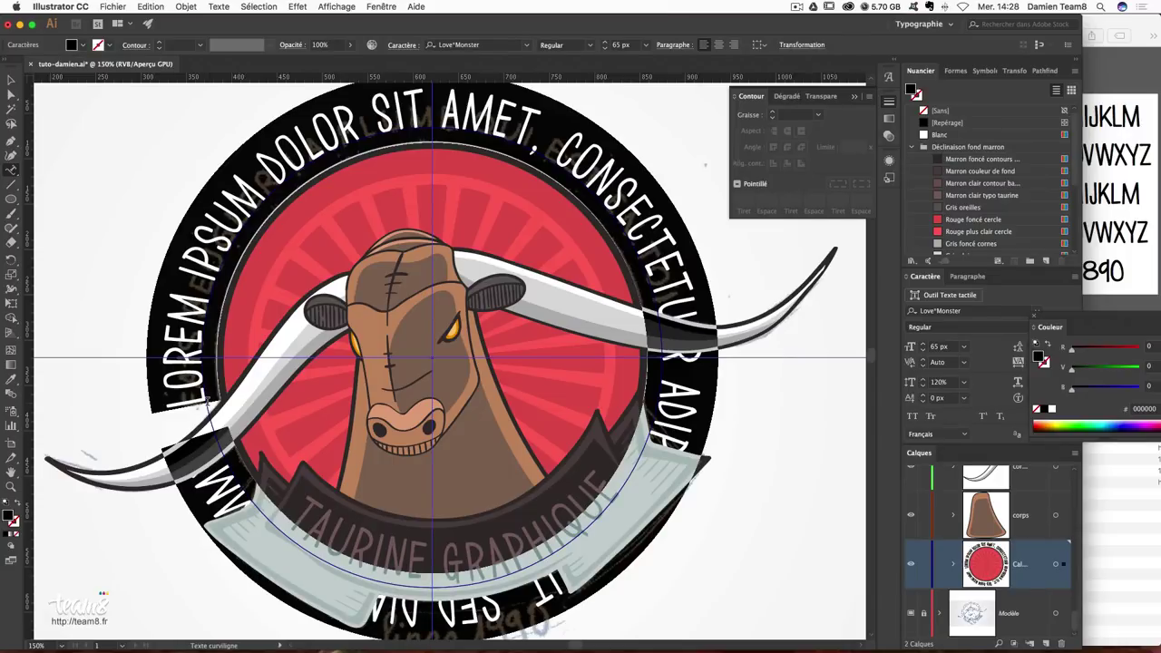
{"action": "type", "text": "FAIS "}
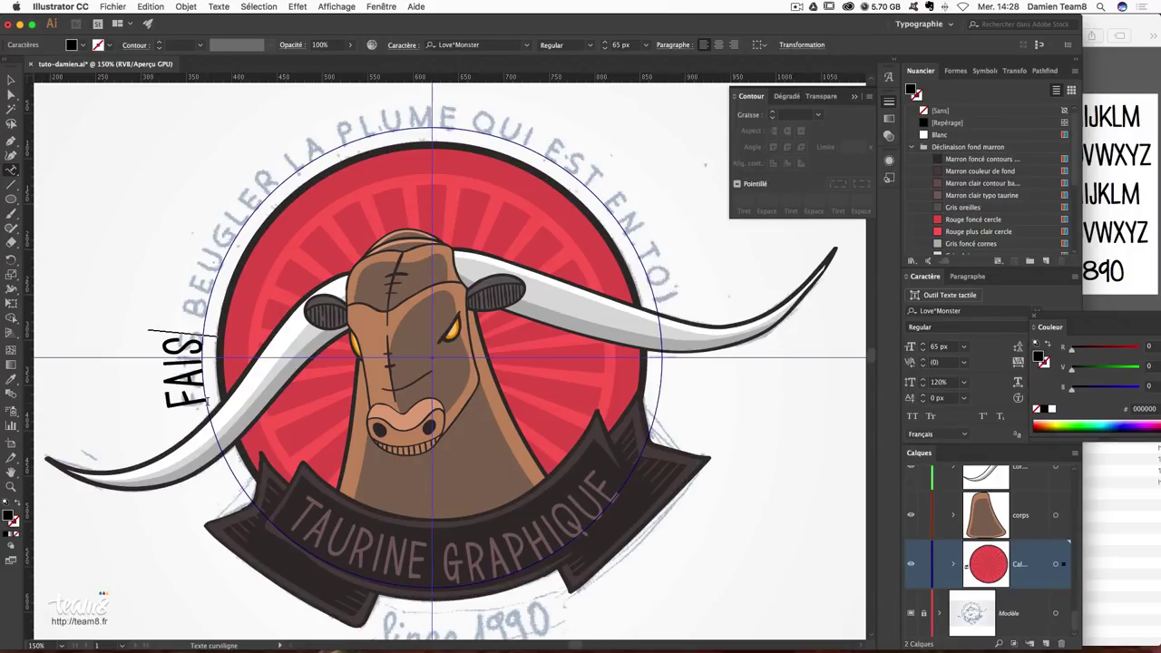
{"action": "type", "text": "BEUG"}
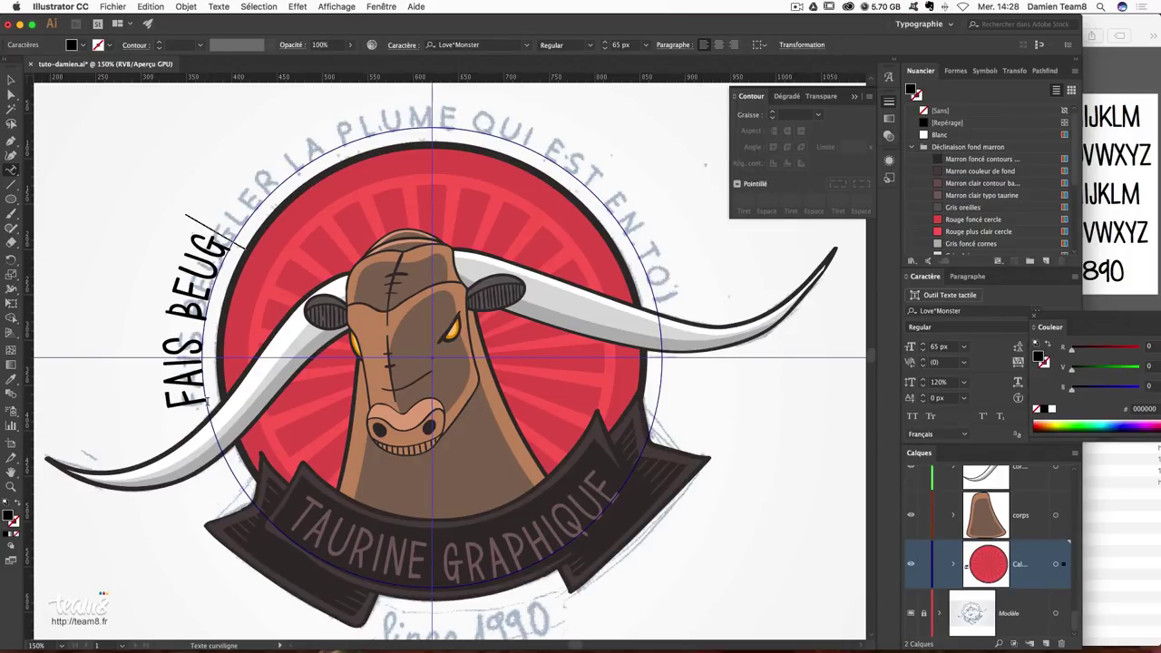
{"action": "type", "text": "LER LA P"}
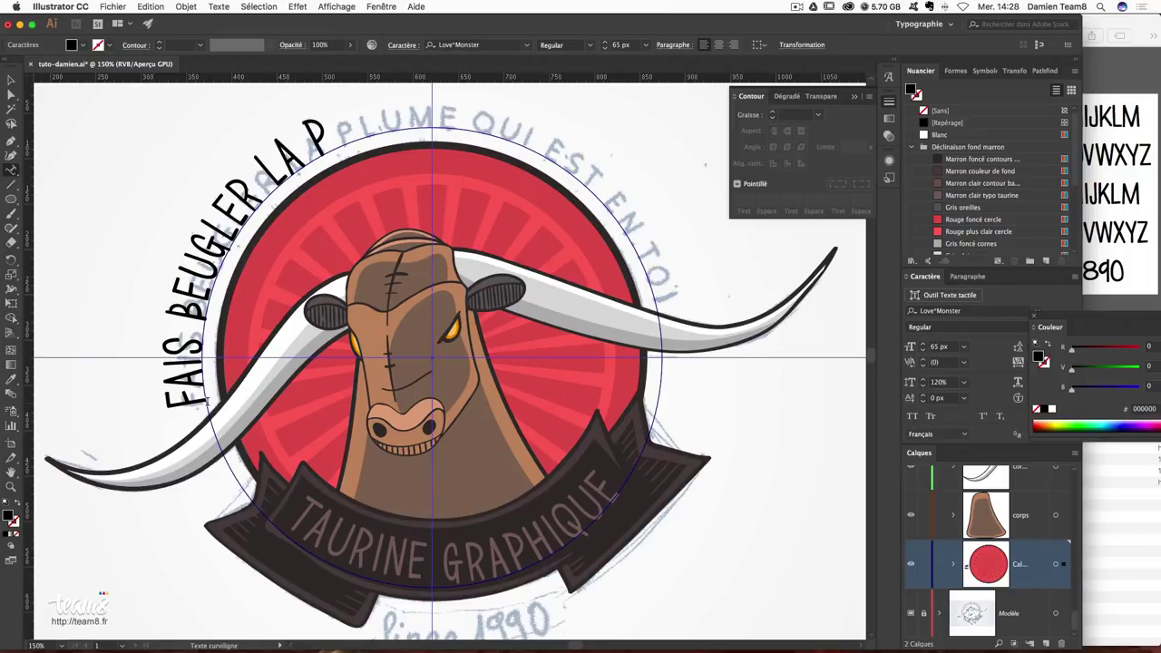
{"action": "type", "text": "LUME QUI ES"}
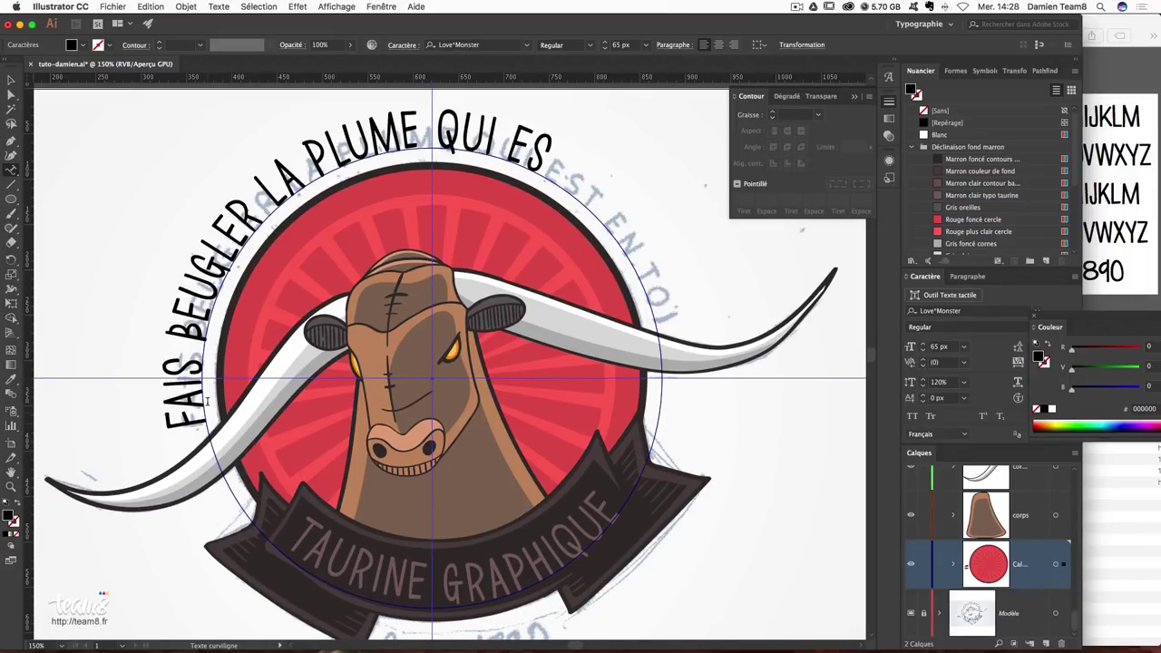
{"action": "type", "text": "TEN TOI"}
{"action": "key", "text": "ctrl+a"}
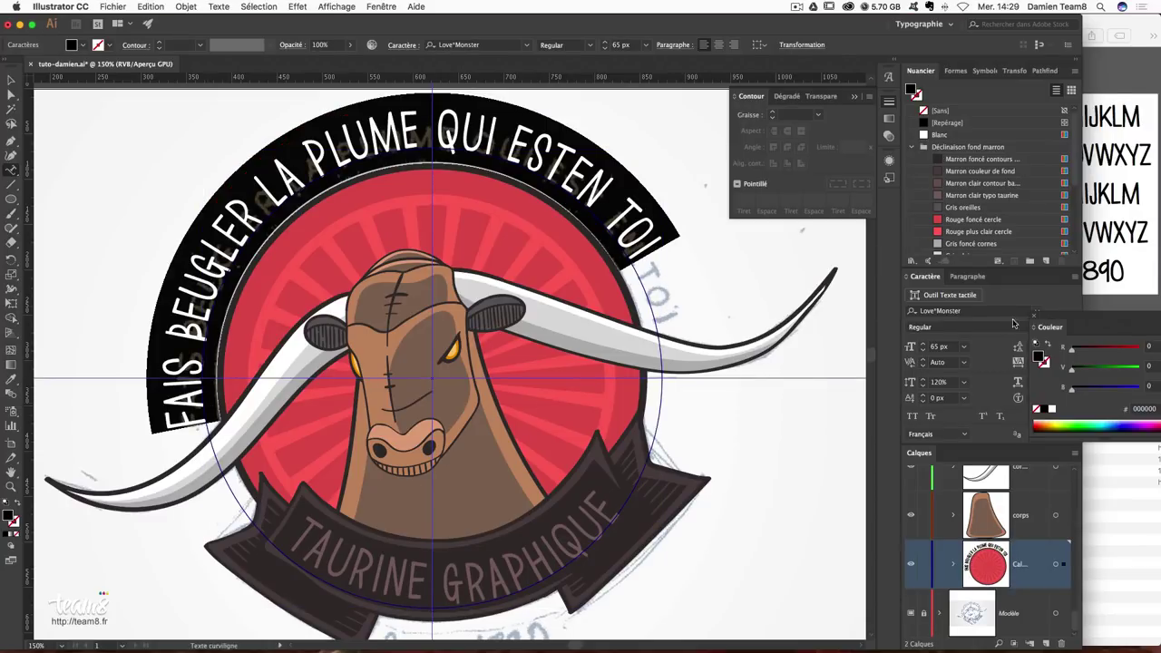
{"action": "left_click_drag", "start_coordinate": [1036, 320], "coordinate": [1047, 338]}
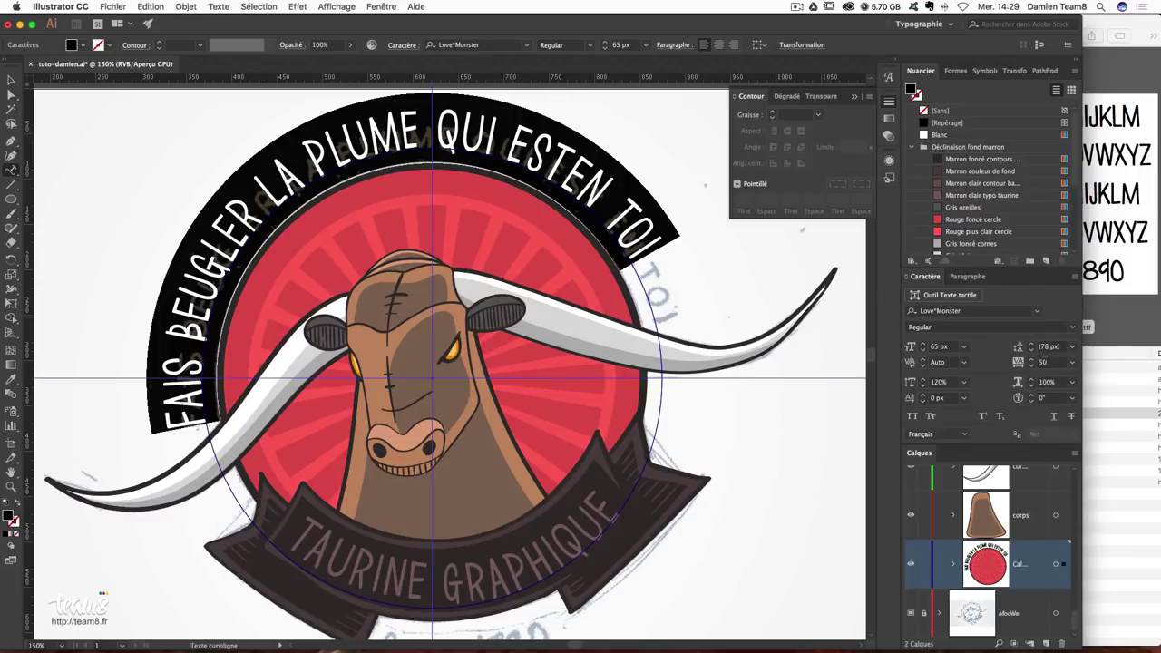
{"action": "type", "text": "100"}
{"action": "key", "text": "Return"}
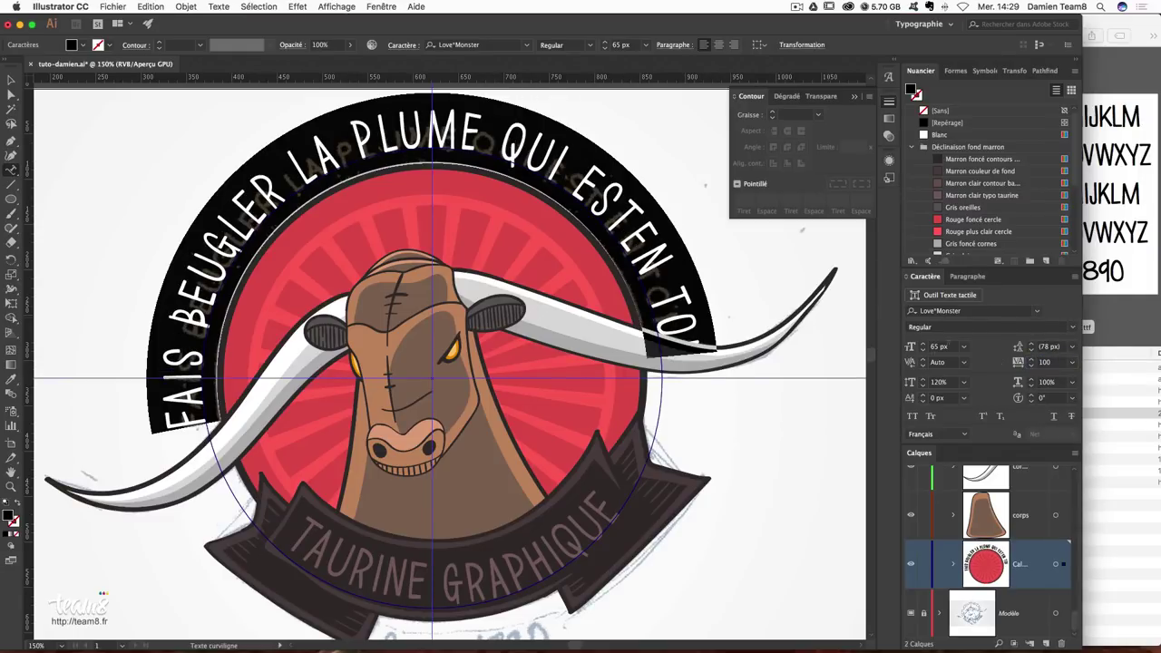
{"action": "type", "text": "50"}
{"action": "key", "text": "Return"}
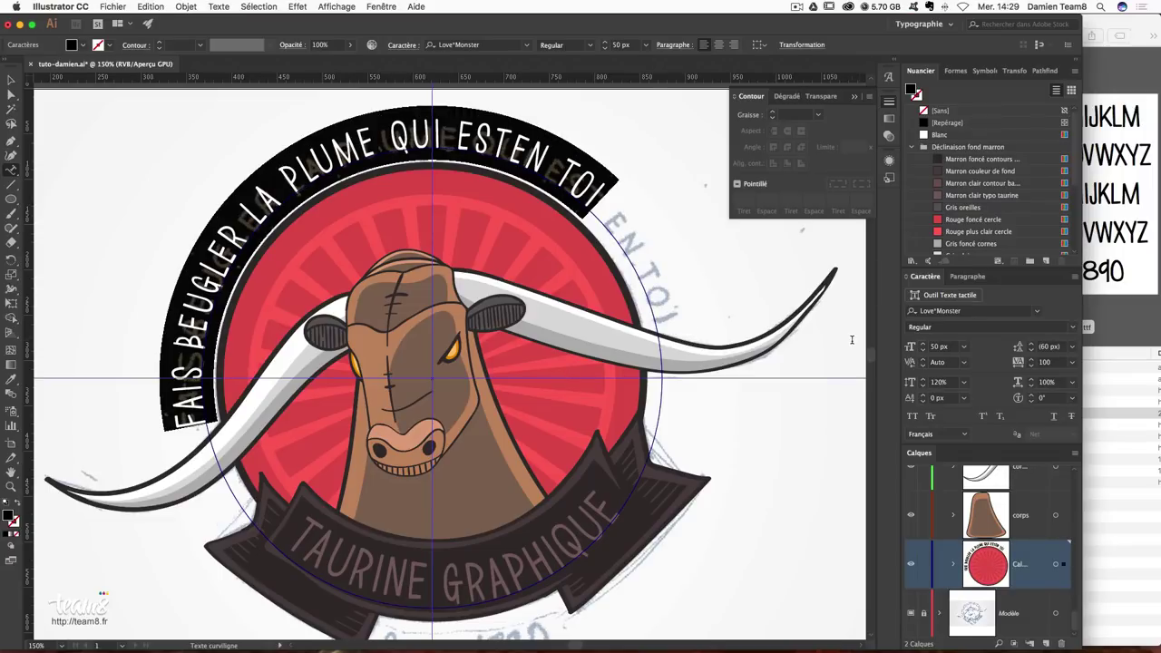
Raise the title's tracking to 150 with vertical scale at 100%.
{"action": "left_click", "coordinate": [911, 343]}
{"action": "left_click", "coordinate": [1042, 362]}
{"action": "type", "text": "1"}
{"action": "key", "text": "Return"}
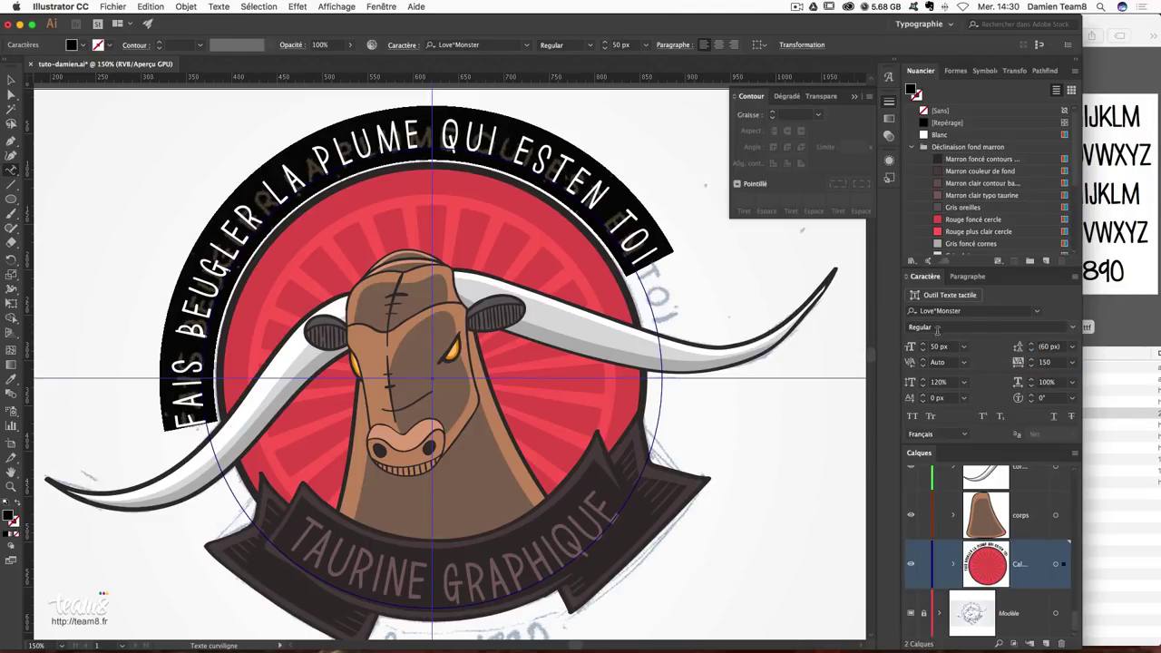
{"action": "left_click", "coordinate": [941, 347]}
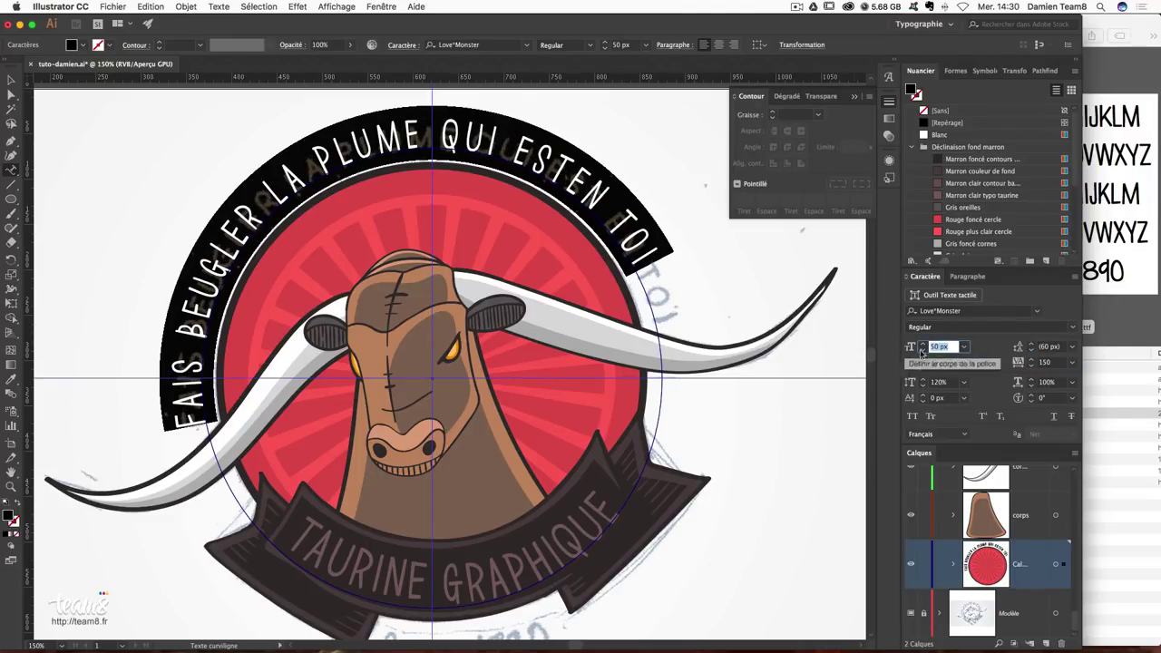
{"action": "left_click", "coordinate": [943, 382]}
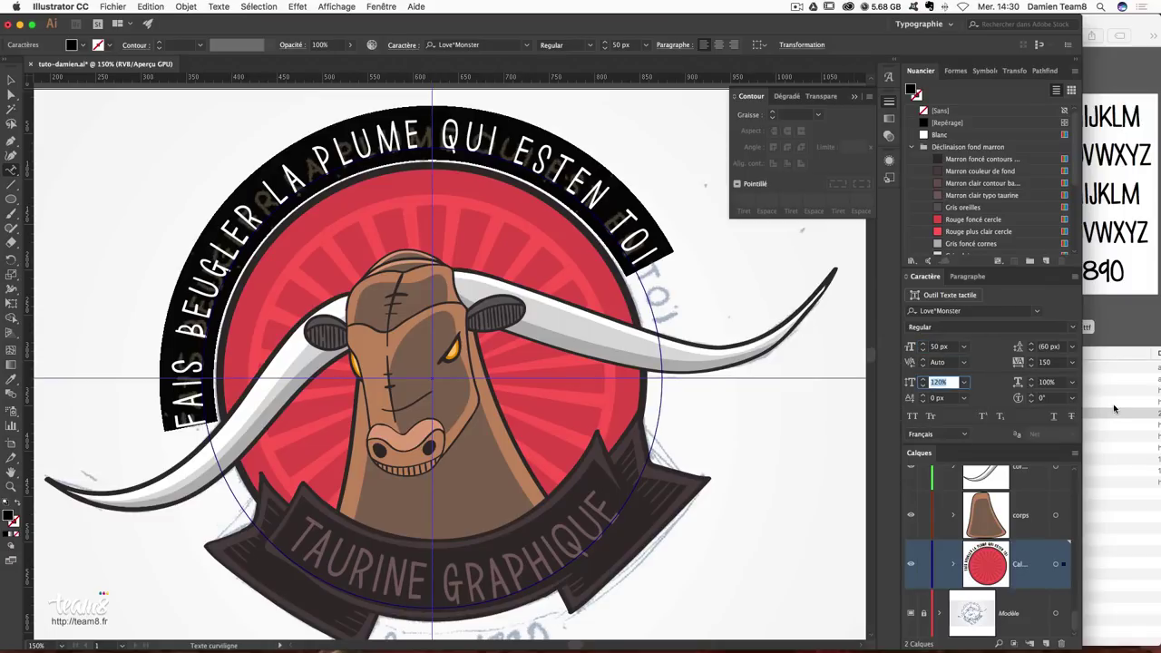
{"action": "type", "text": "100"}
{"action": "key", "text": "Return"}
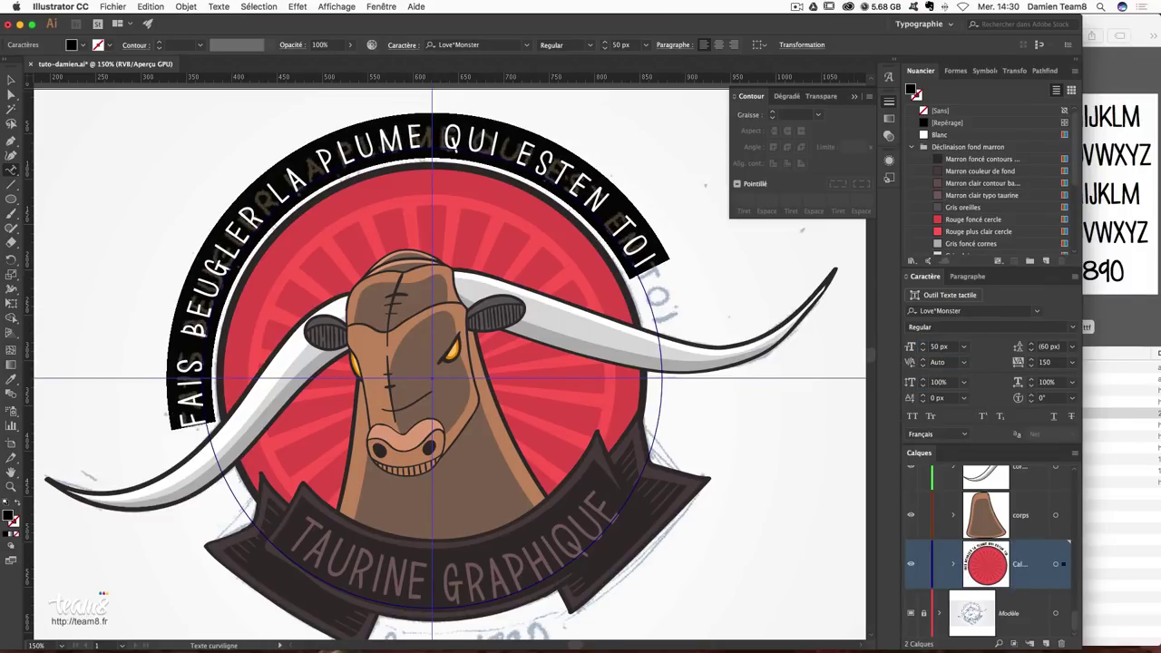
Reduce the title's vertical scale to 90% and widen tracking to 170.
{"action": "left_click", "coordinate": [947, 385]}
{"action": "type", "text": "90"}
{"action": "key", "text": "Return"}
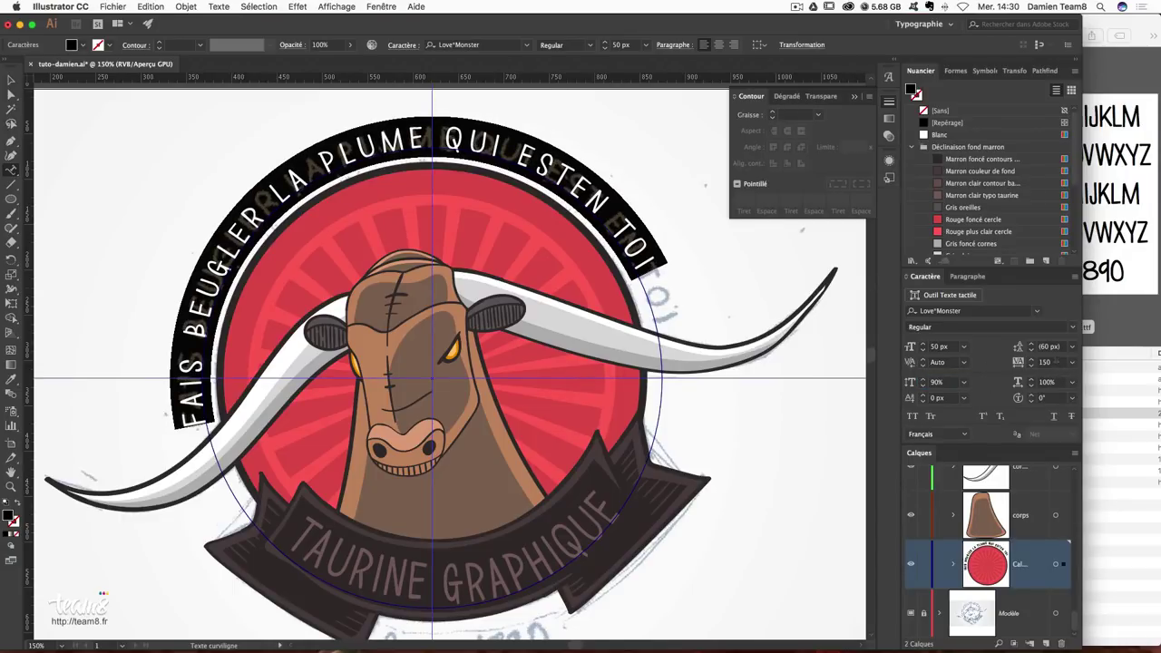
{"action": "left_click", "coordinate": [1004, 363]}
{"action": "type", "text": "170"}
{"action": "key", "text": "Return"}
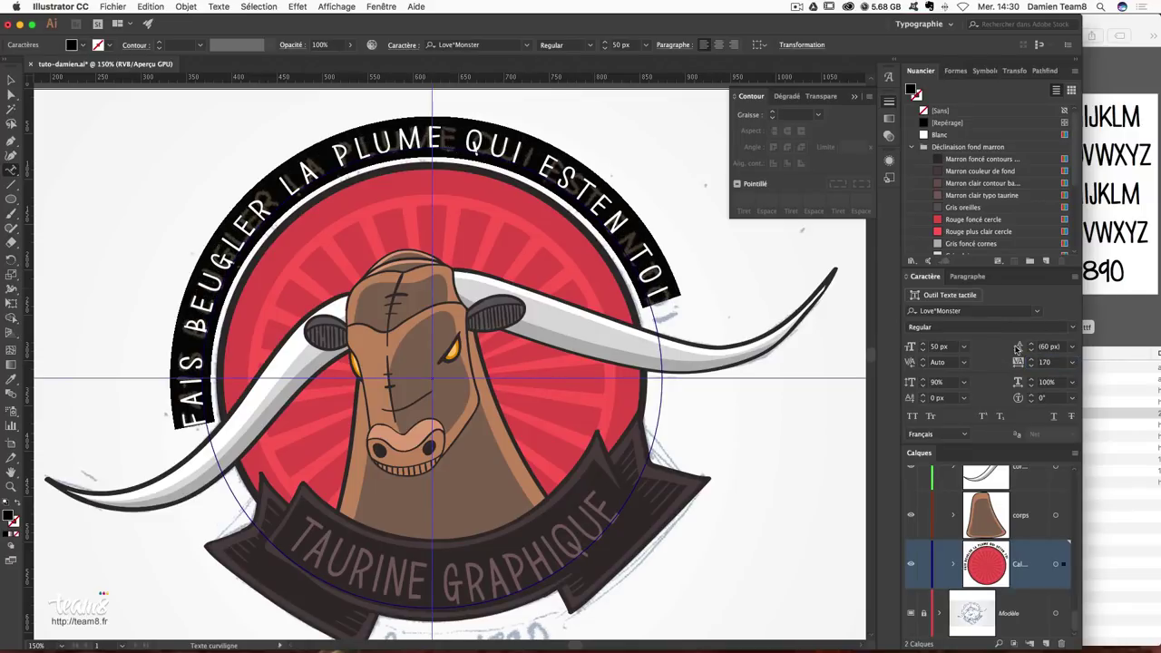
{"action": "left_click", "coordinate": [11, 82]}
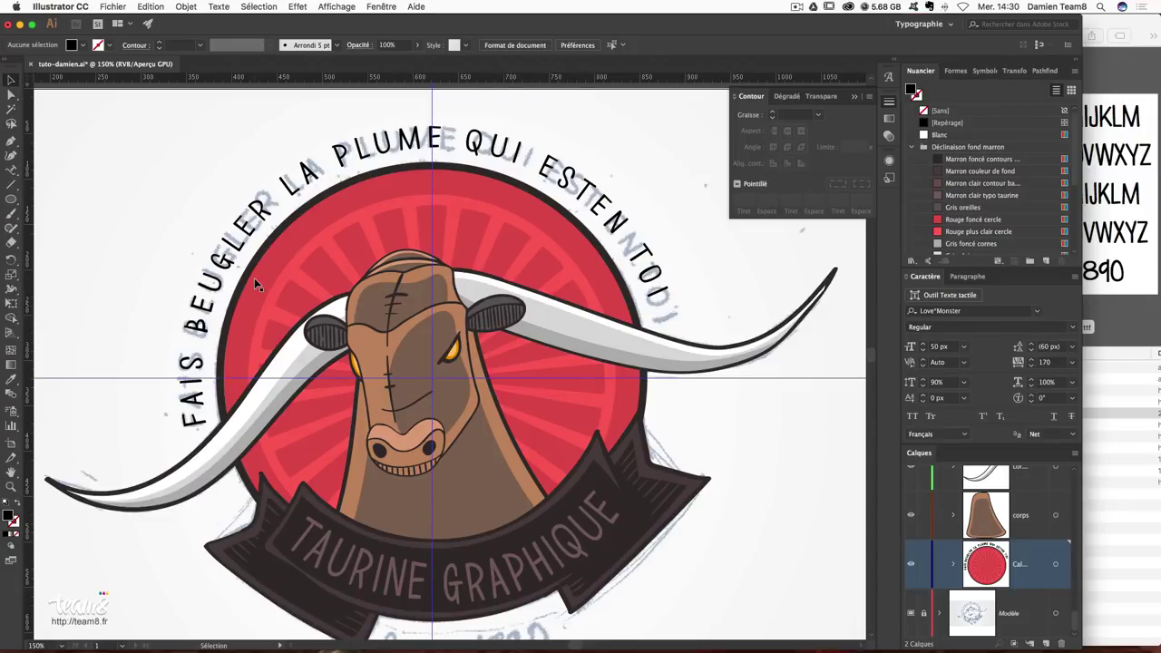
Increase the curved title's tracking to about 190.
{"action": "left_click", "coordinate": [311, 172]}
{"action": "left_click", "coordinate": [1051, 362]}
{"action": "type", "text": "1"}
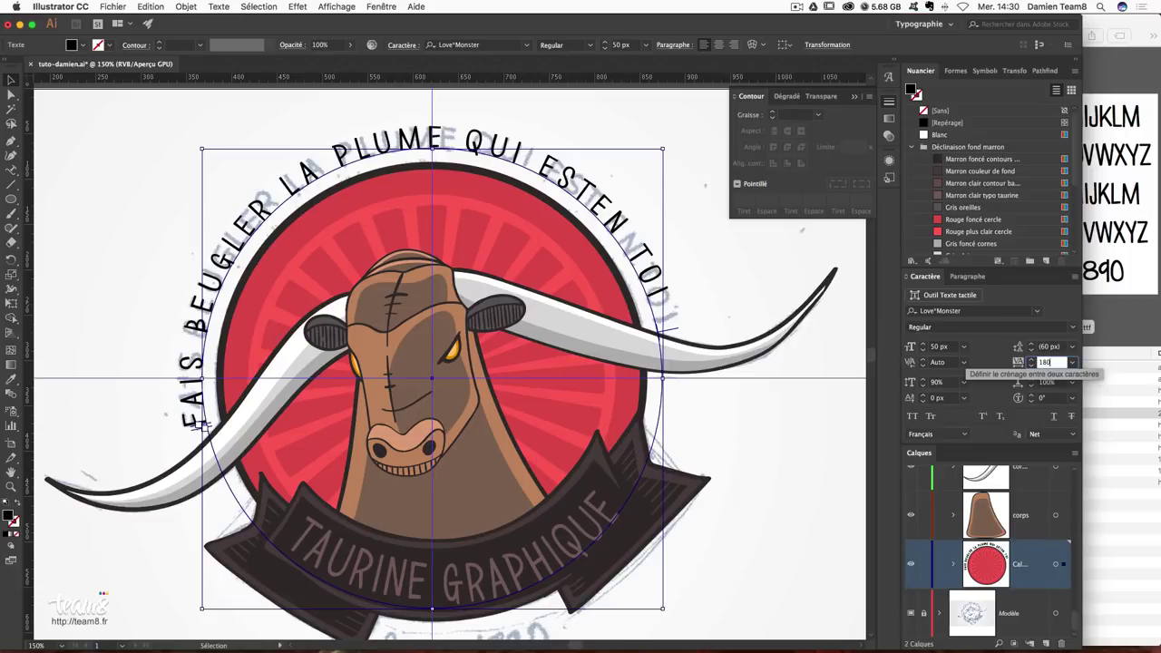
{"action": "left_click", "coordinate": [1050, 362]}
{"action": "type", "text": "19"}
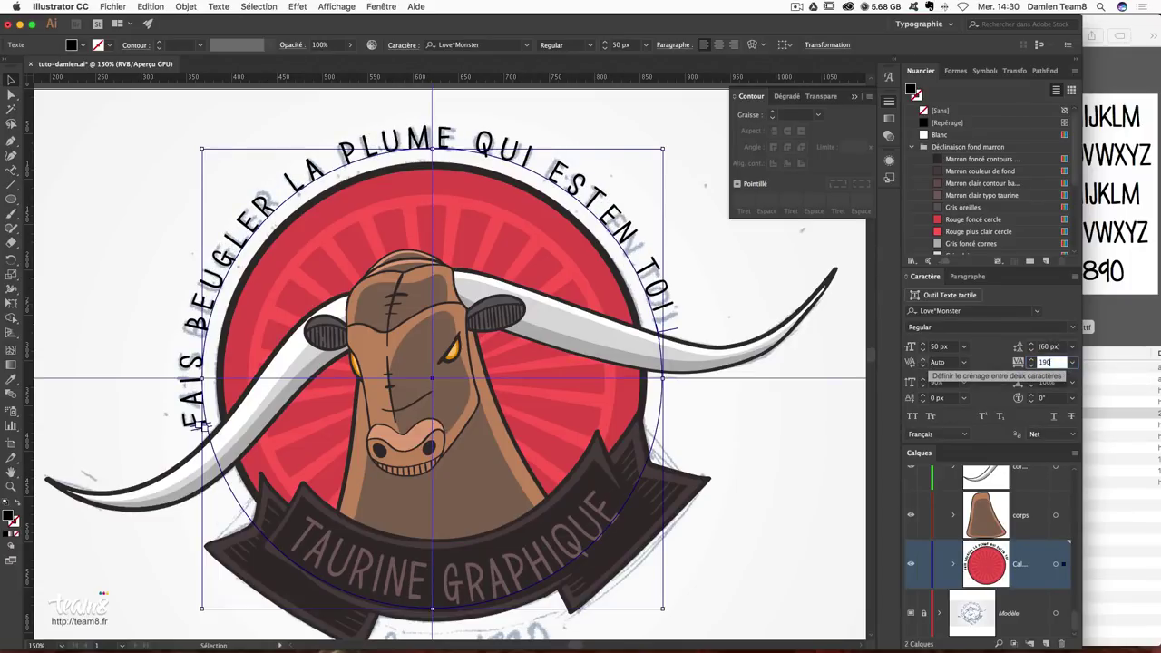
{"action": "key", "text": "Return"}
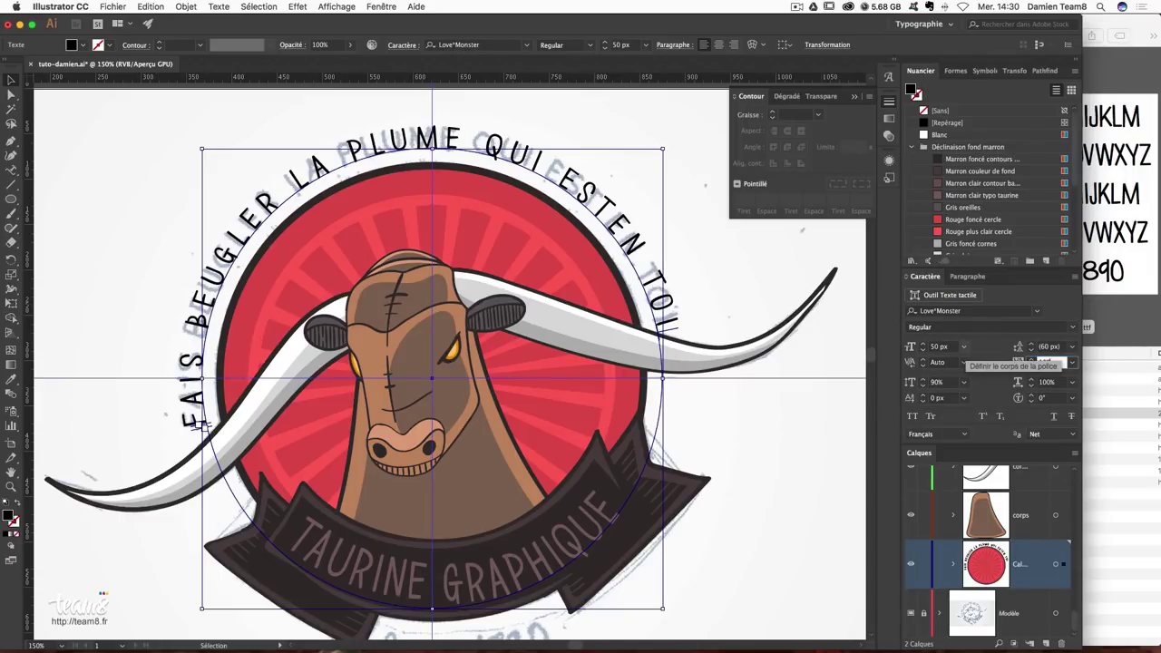
{"action": "left_click", "coordinate": [771, 393]}
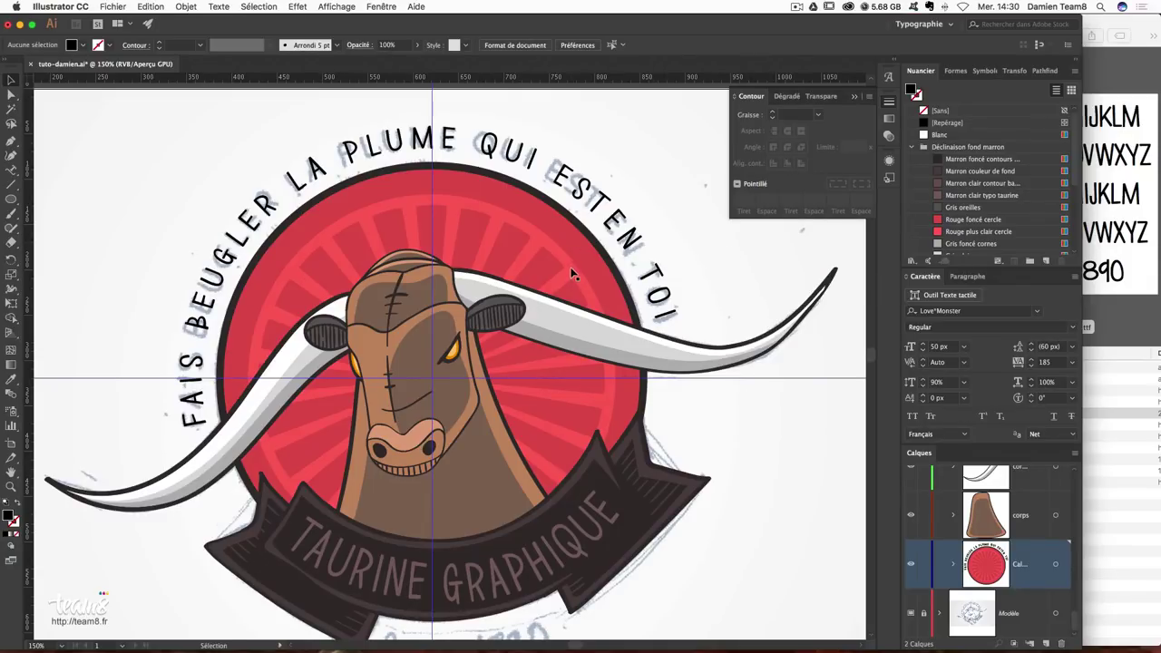
{"action": "left_click_drag", "start_coordinate": [573, 274], "coordinate": [596, 274]}
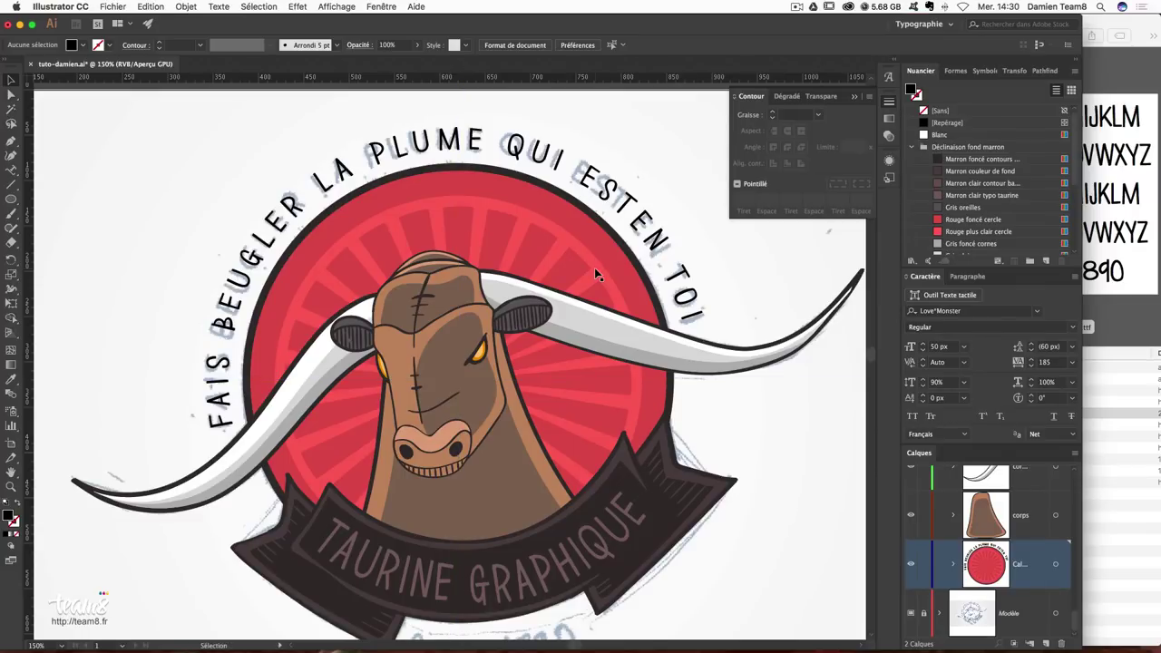
Colour the title with the 'Marron foncé contours' swatch.
{"action": "left_click", "coordinate": [653, 242]}
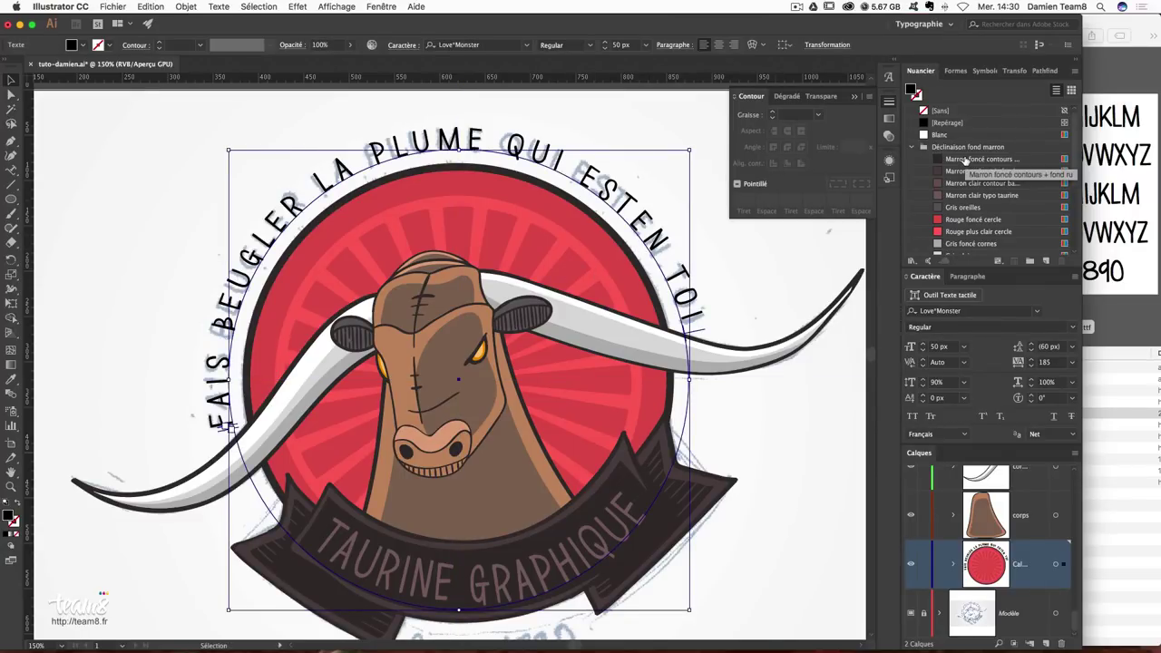
{"action": "left_click", "coordinate": [978, 161]}
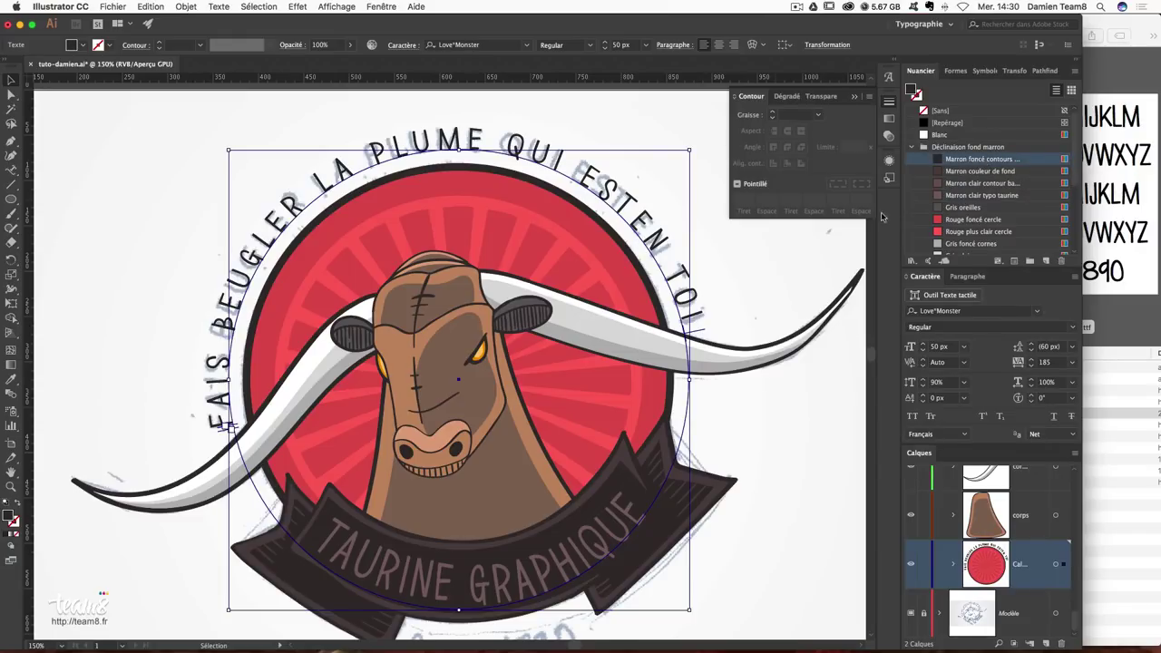
{"action": "left_click", "coordinate": [838, 268]}
{"action": "scroll", "coordinate": [767, 486], "scroll_direction": "down", "scroll_amount": 3}
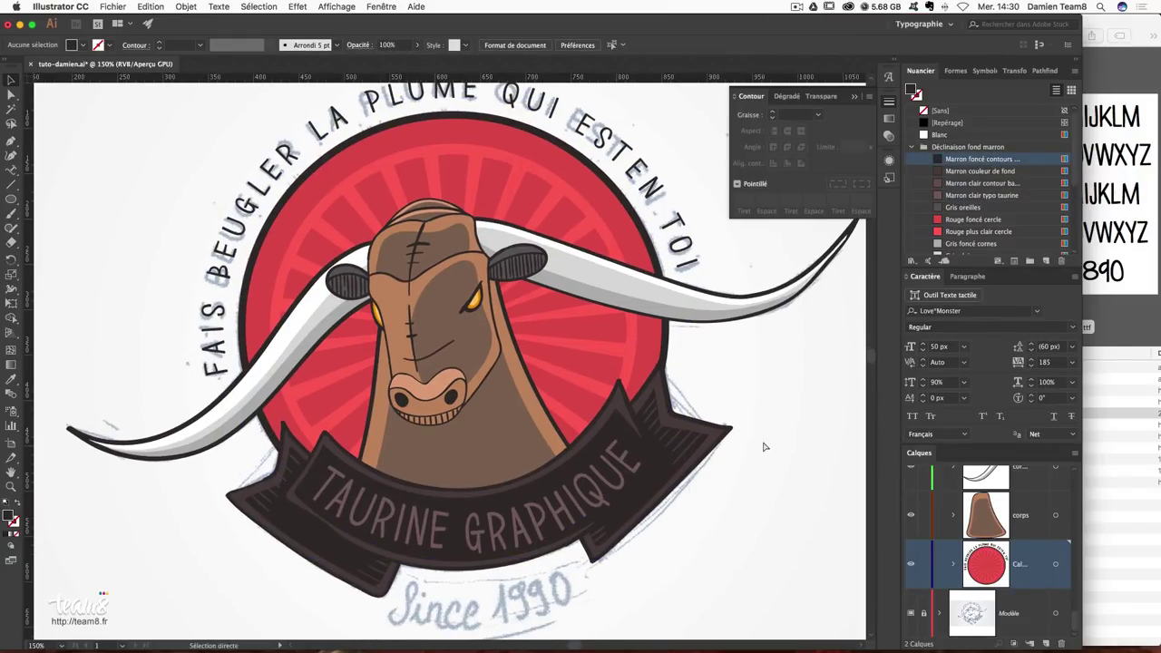
Hide the Modèle sketch layer and zoom out to view the finished bull badge on the full artboard.
{"action": "key", "text": "super+1"}
{"action": "key", "text": "super+plus"}
{"action": "key", "text": "super+minus"}
{"action": "key", "text": "super+plus"}
{"action": "left_click", "coordinate": [912, 615]}
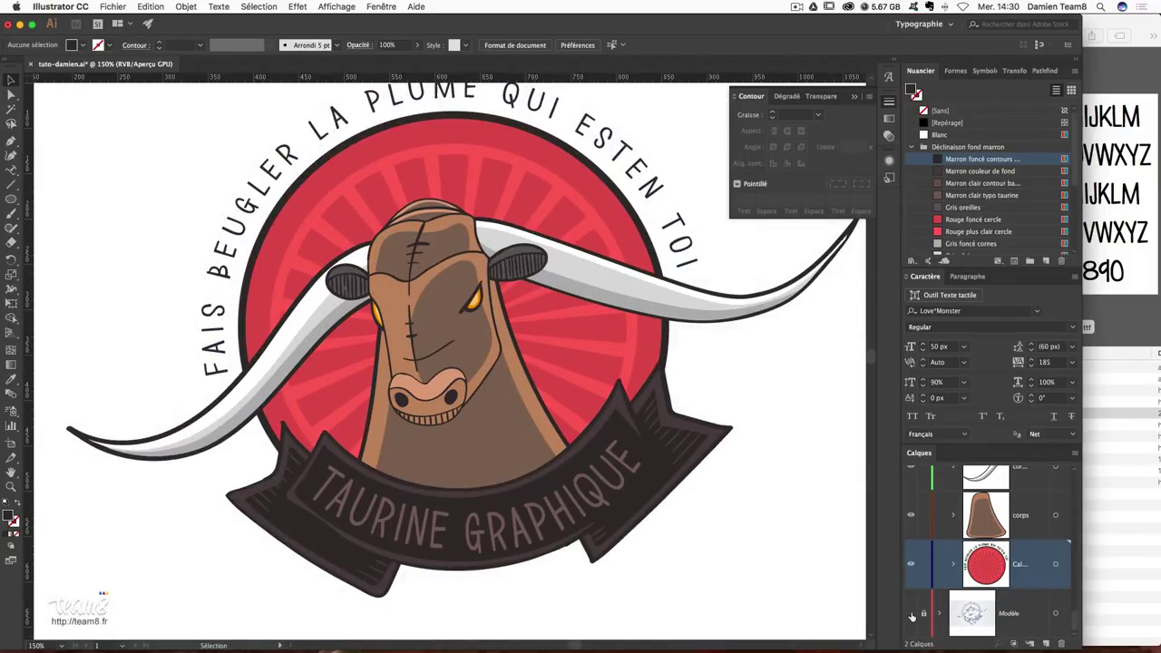
{"action": "key", "text": "super+minus"}
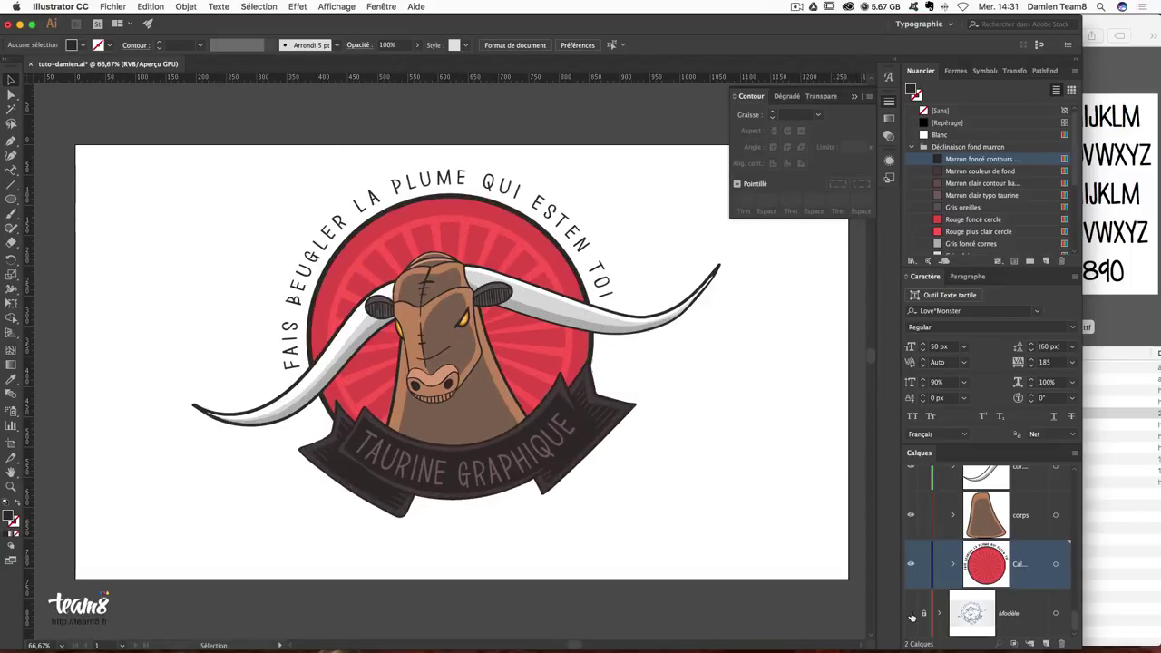
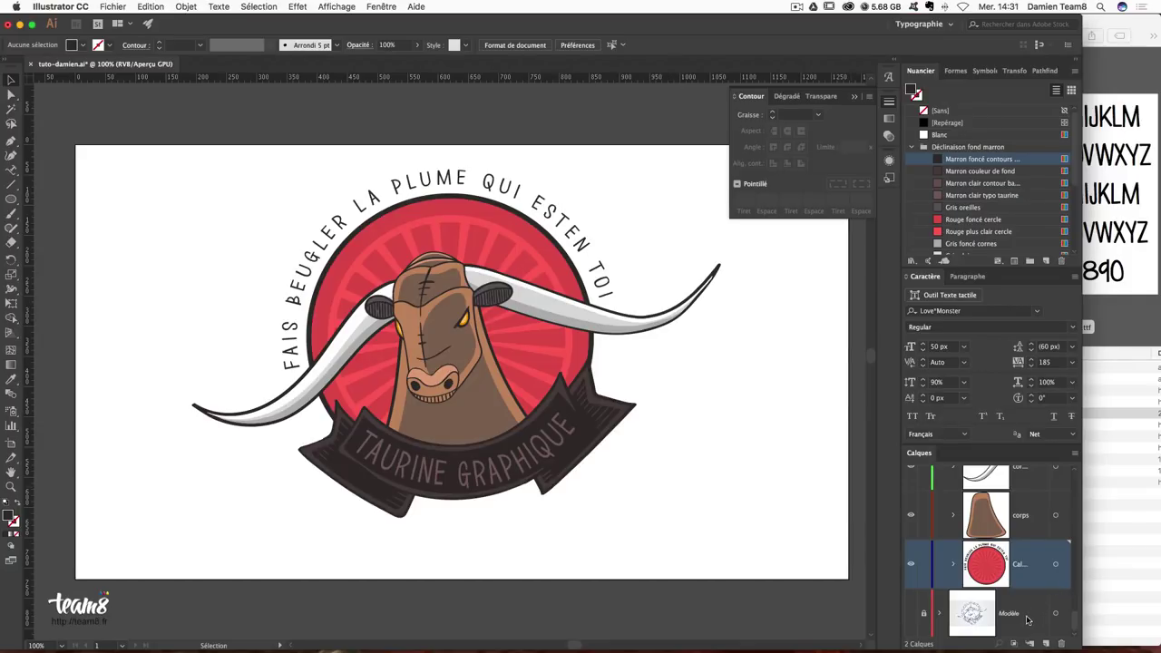
Add a new layer named 'fond'.
{"action": "left_click", "coordinate": [1046, 643]}
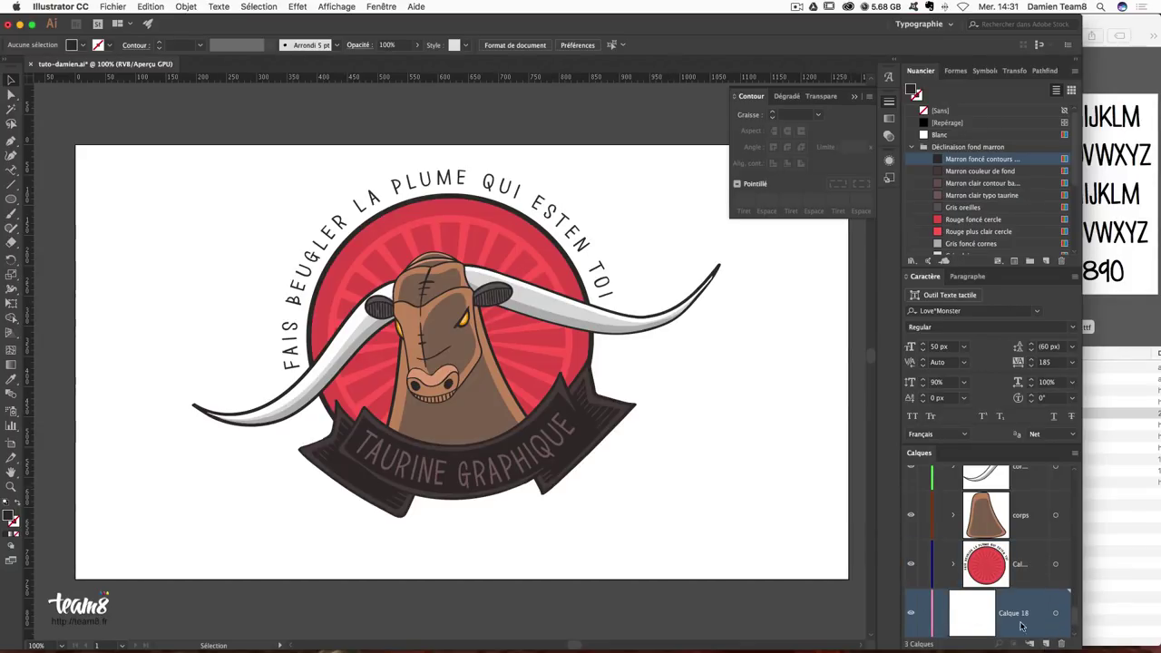
{"action": "double_click", "coordinate": [1011, 569]}
{"action": "type", "text": "fond"}
{"action": "key", "text": "Tab"}
{"action": "key", "text": "Return"}
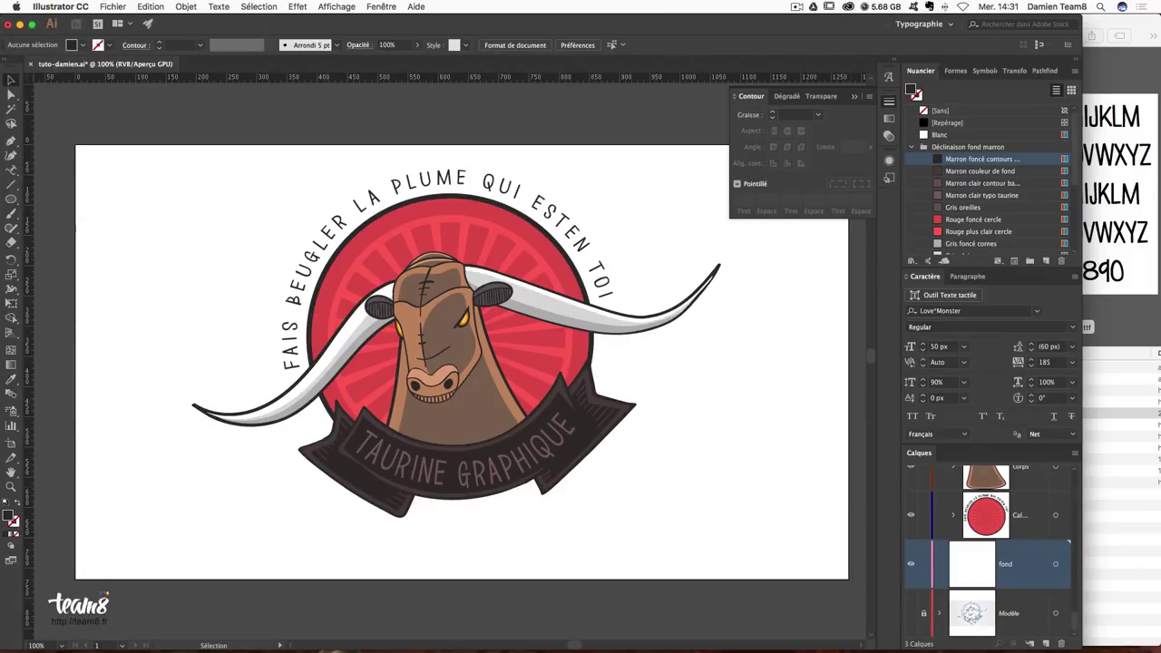
Draw a 1280 × 720 px rectangle with the Rectangle tool.
{"action": "left_click", "coordinate": [12, 198]}
{"action": "left_click", "coordinate": [72, 198]}
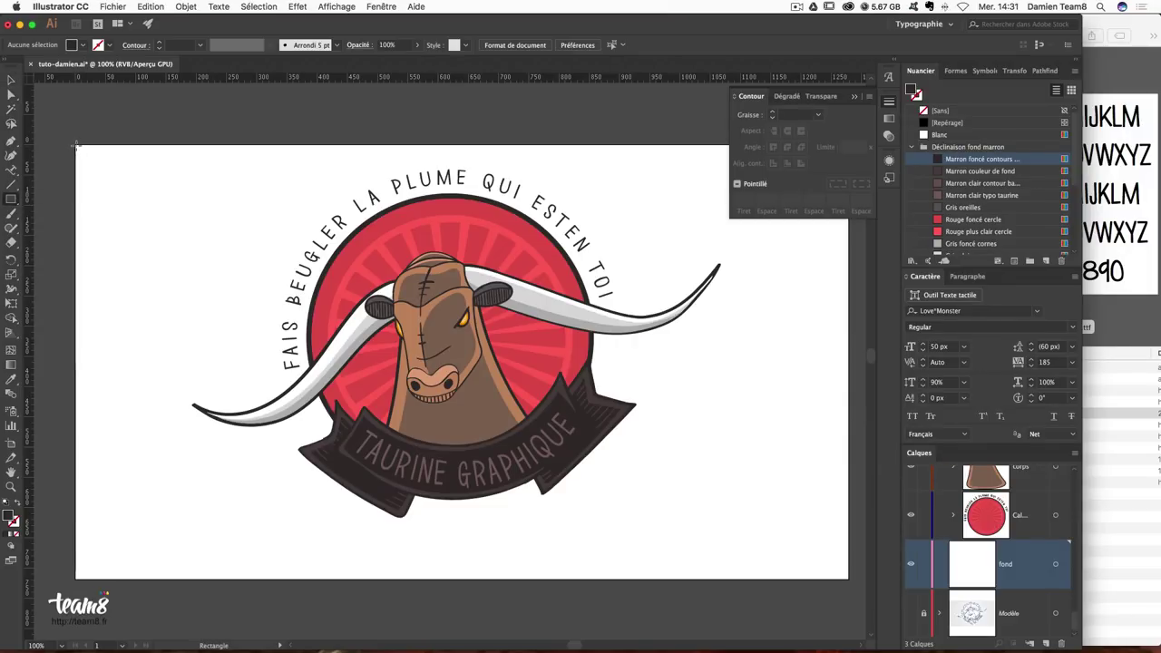
{"action": "left_click", "coordinate": [76, 144]}
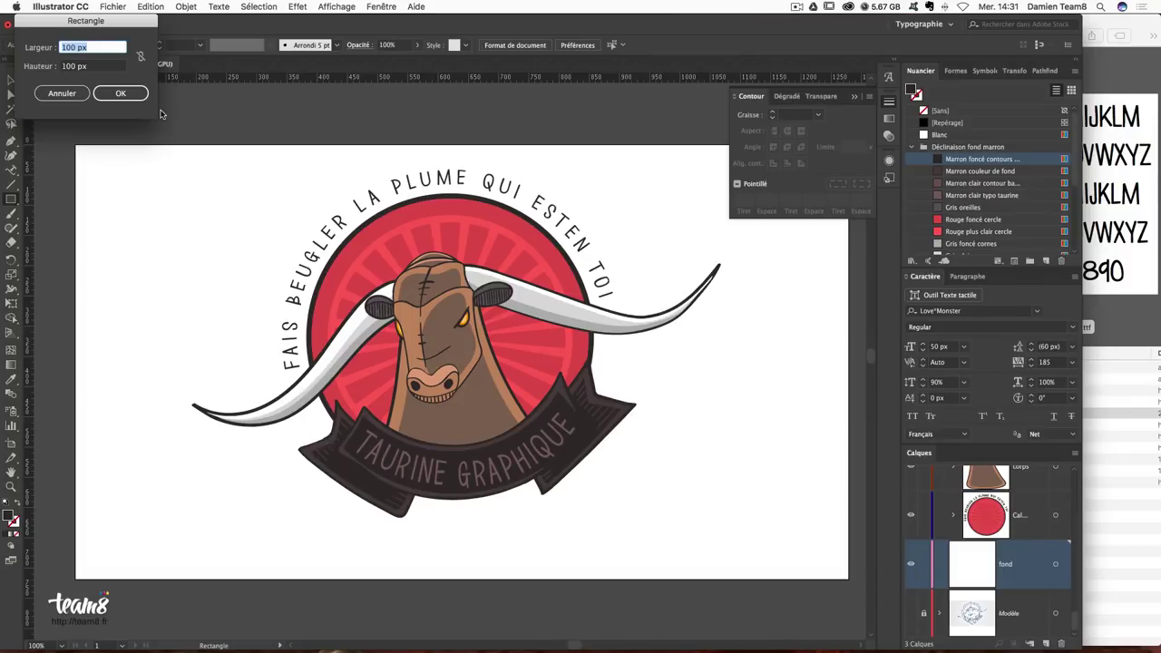
{"action": "type", "text": "1280"}
{"action": "key", "text": "Tab"}
{"action": "type", "text": "720"}
{"action": "key", "text": "Return"}
Fill the background rectangle with the Marron couleur de fond swatch and deselect it.
{"action": "left_click", "coordinate": [11, 80]}
{"action": "left_click", "coordinate": [179, 159]}
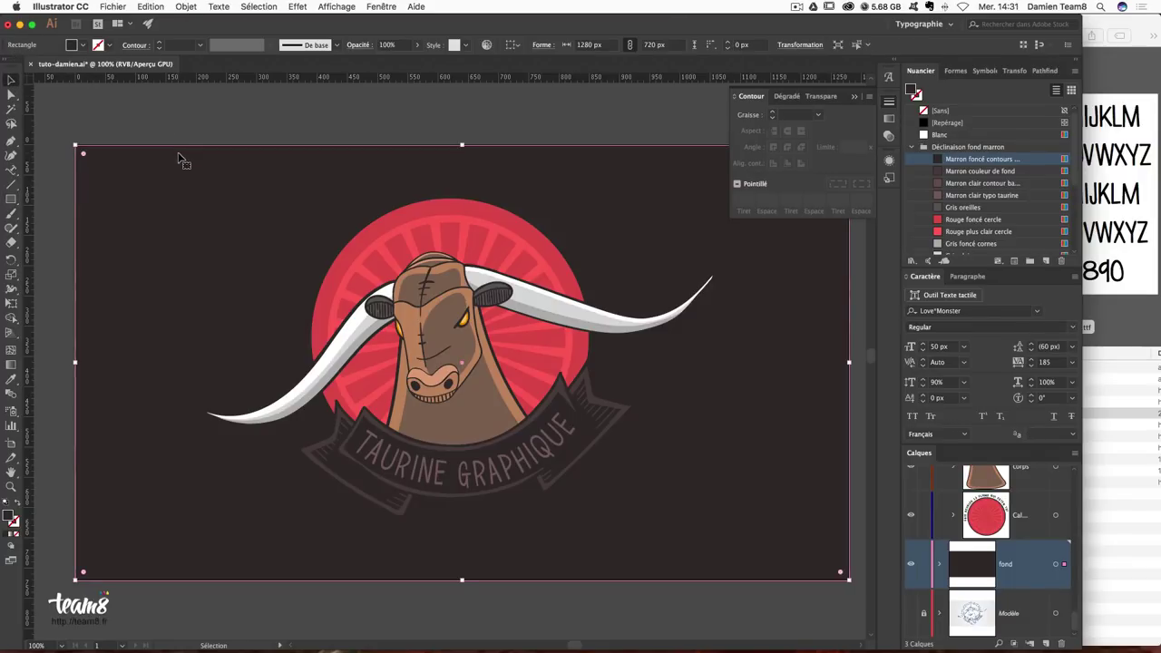
{"action": "left_click", "coordinate": [969, 196]}
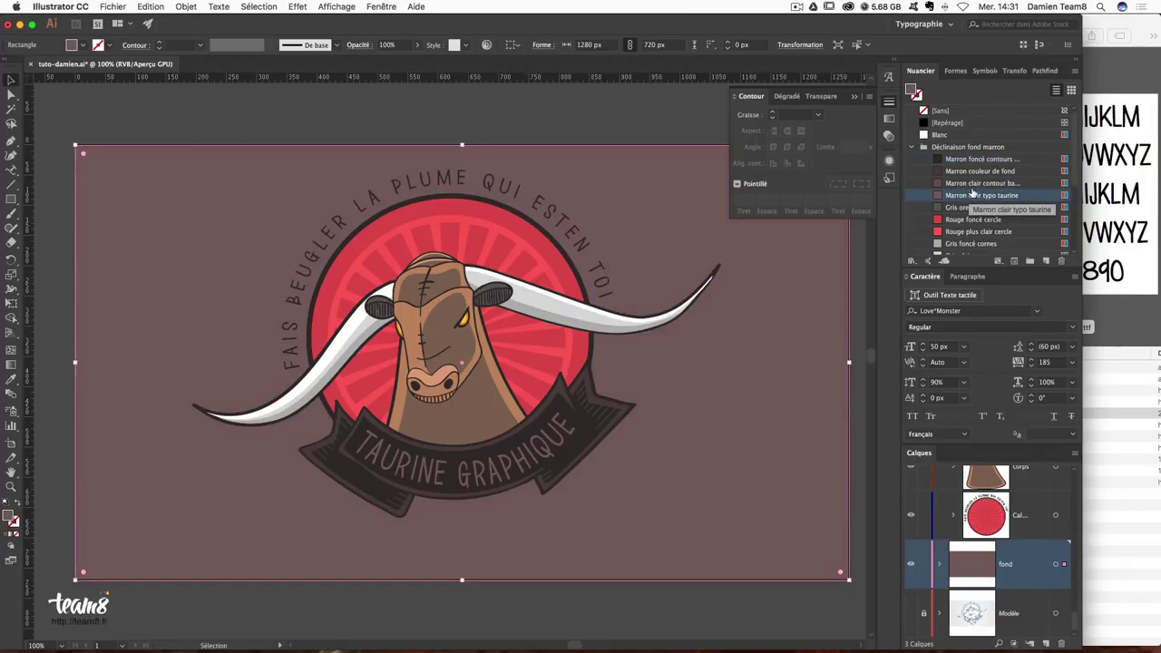
{"action": "left_click", "coordinate": [973, 183]}
{"action": "left_click", "coordinate": [975, 172]}
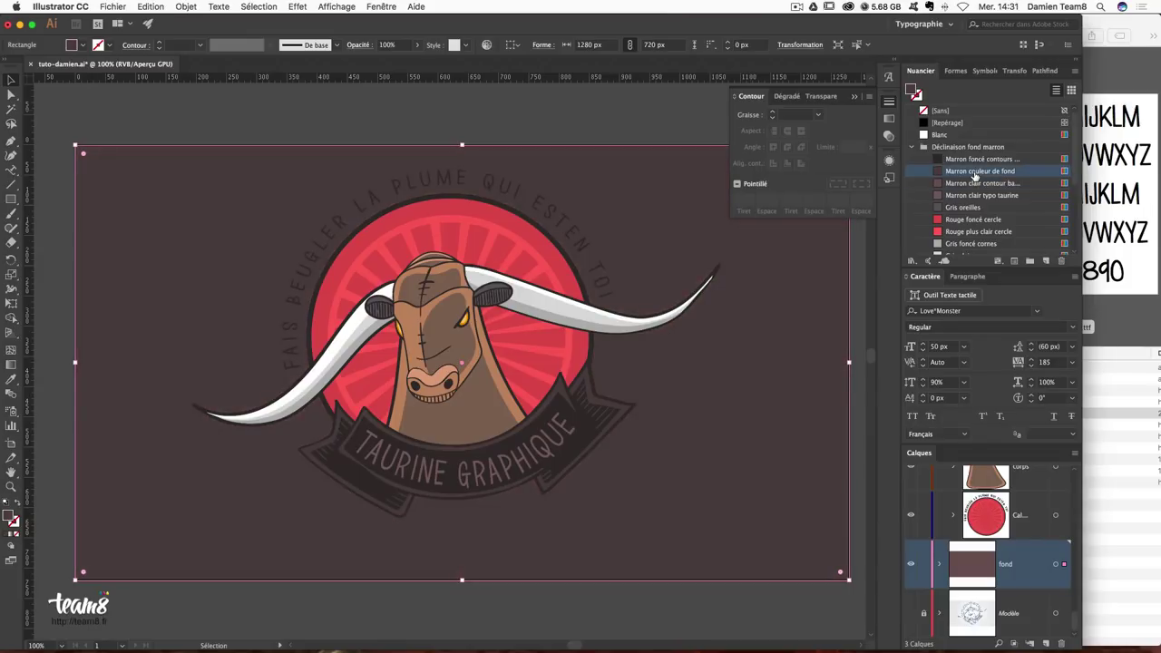
{"action": "left_click", "coordinate": [530, 115]}
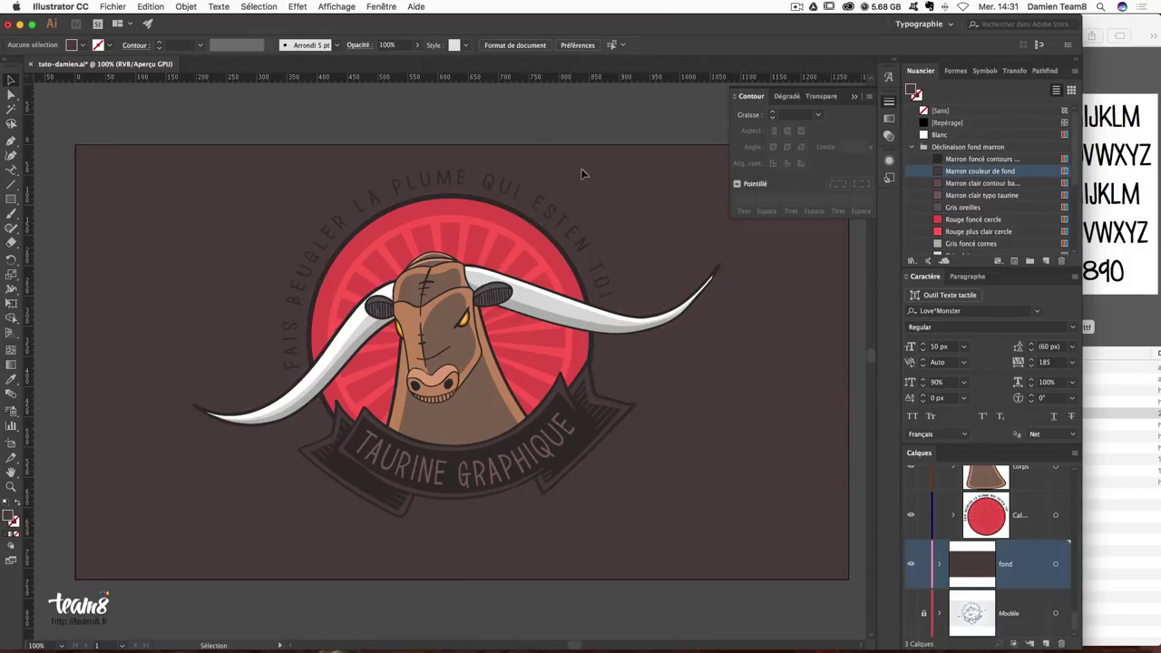
Lock the fond layer.
{"action": "left_click", "coordinate": [923, 565]}
{"action": "scroll", "coordinate": [767, 409], "scroll_direction": "up", "scroll_amount": 2}
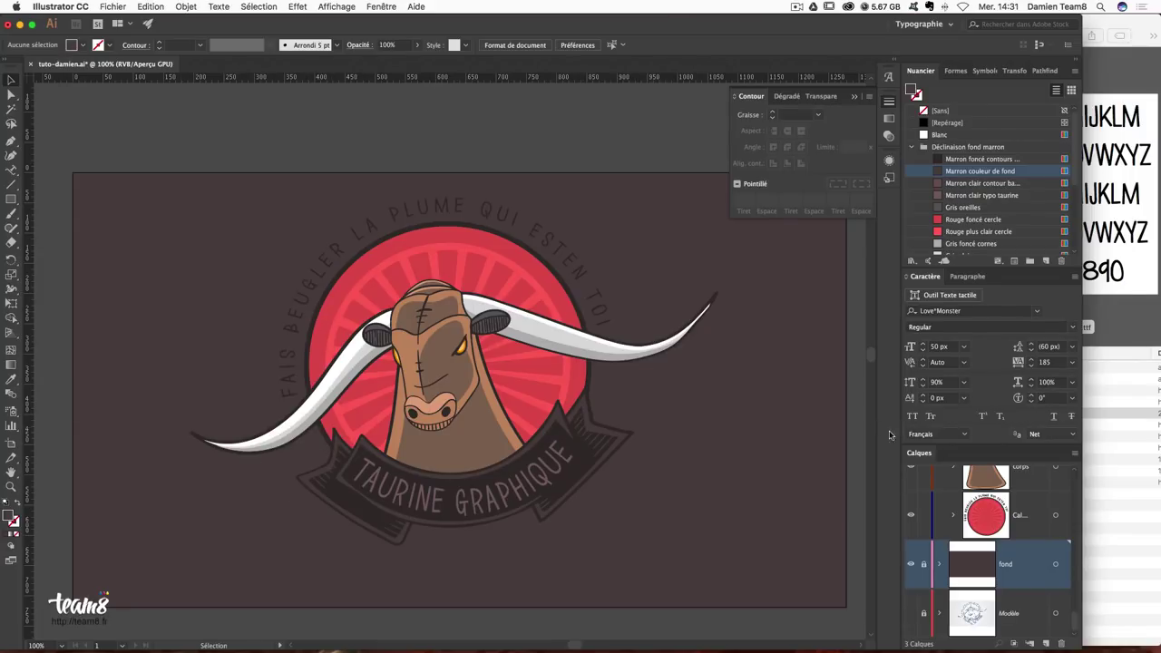
{"action": "scroll", "coordinate": [1005, 533], "scroll_direction": "up", "scroll_amount": 5}
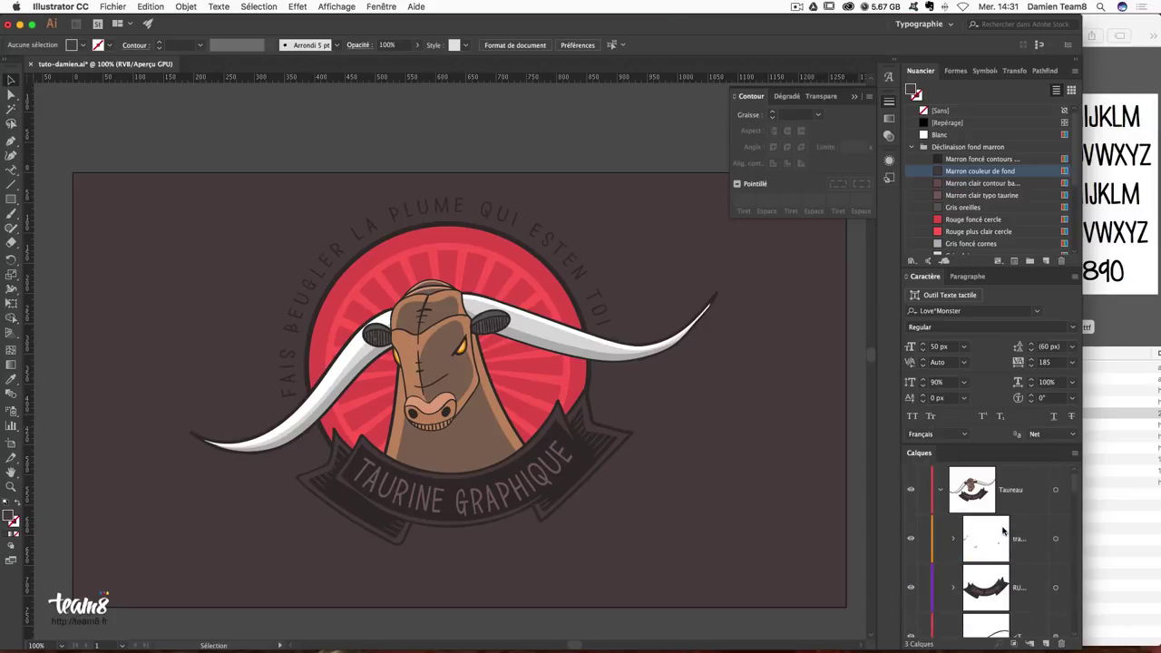
Select all the Taureau layer's badge artwork and place a copy left of the artboard.
{"action": "left_click", "coordinate": [1055, 491]}
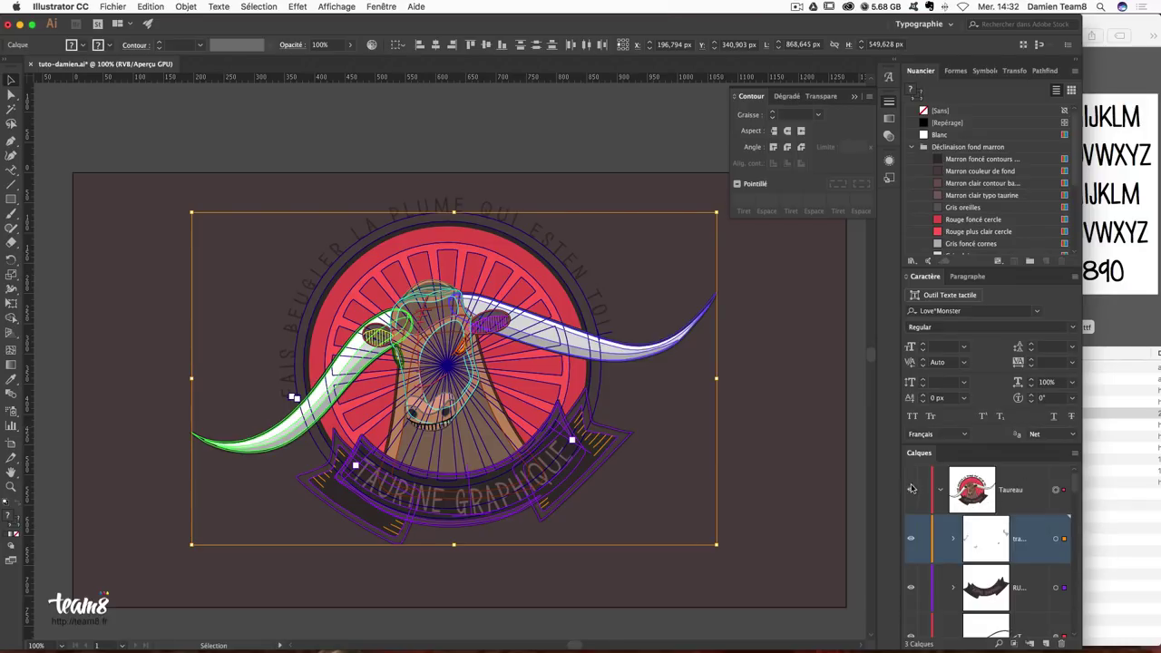
{"action": "left_click", "coordinate": [502, 221], "text": "shift"}
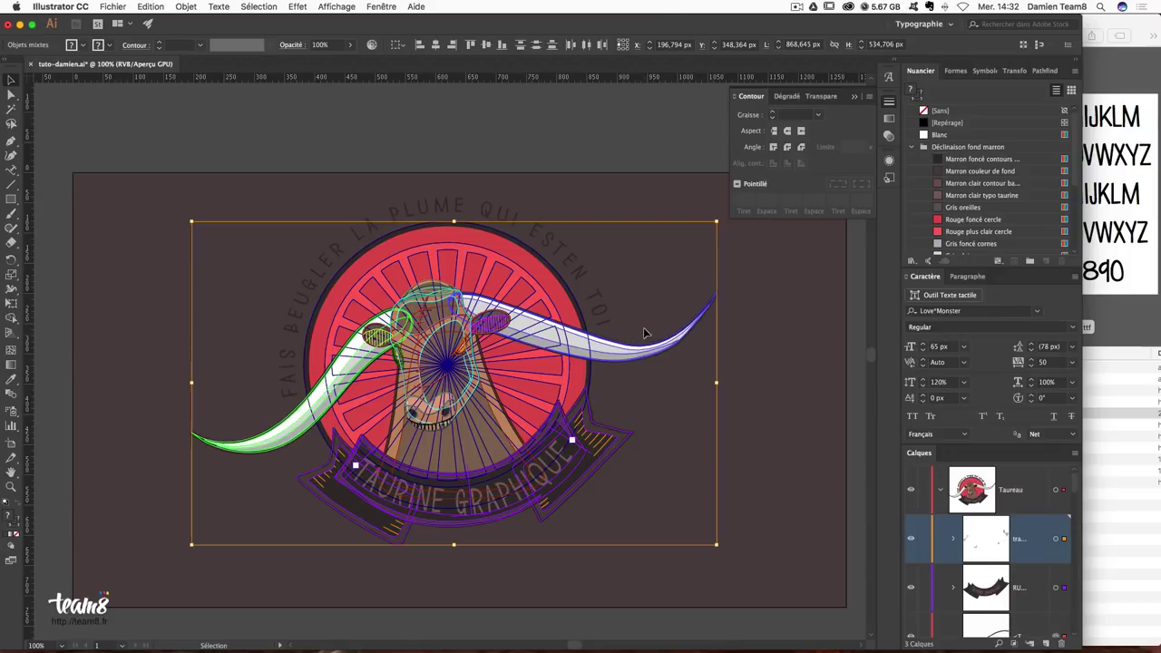
{"action": "left_click_drag", "start_coordinate": [155, 384], "coordinate": [721, 381]}
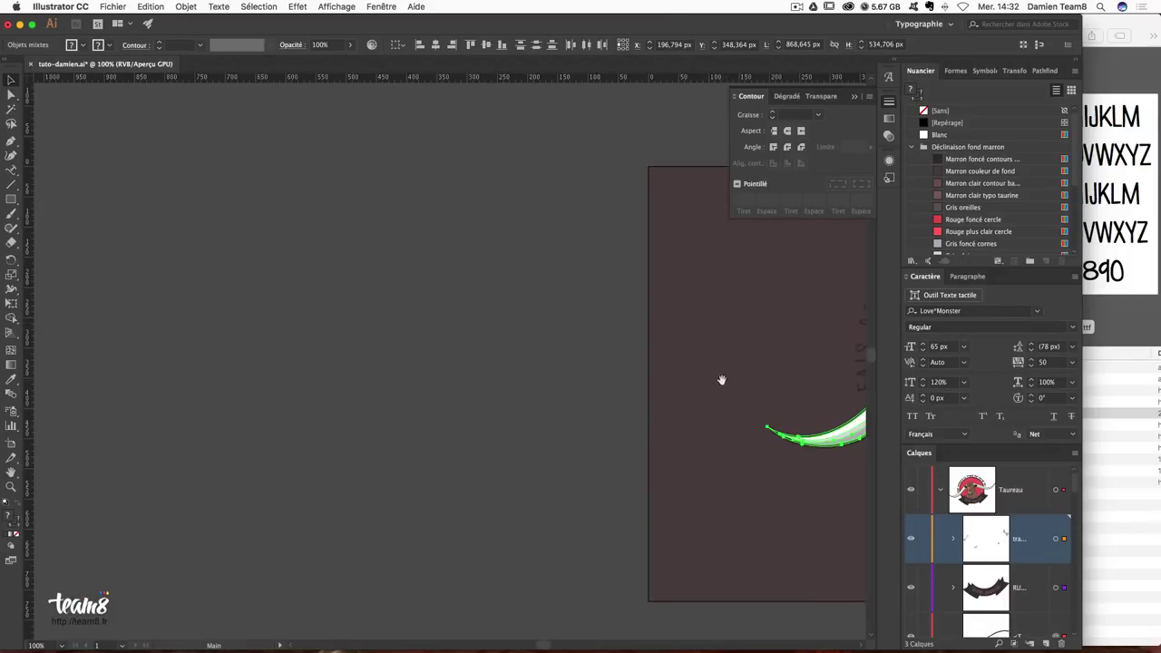
{"action": "key", "text": "ctrl+z"}
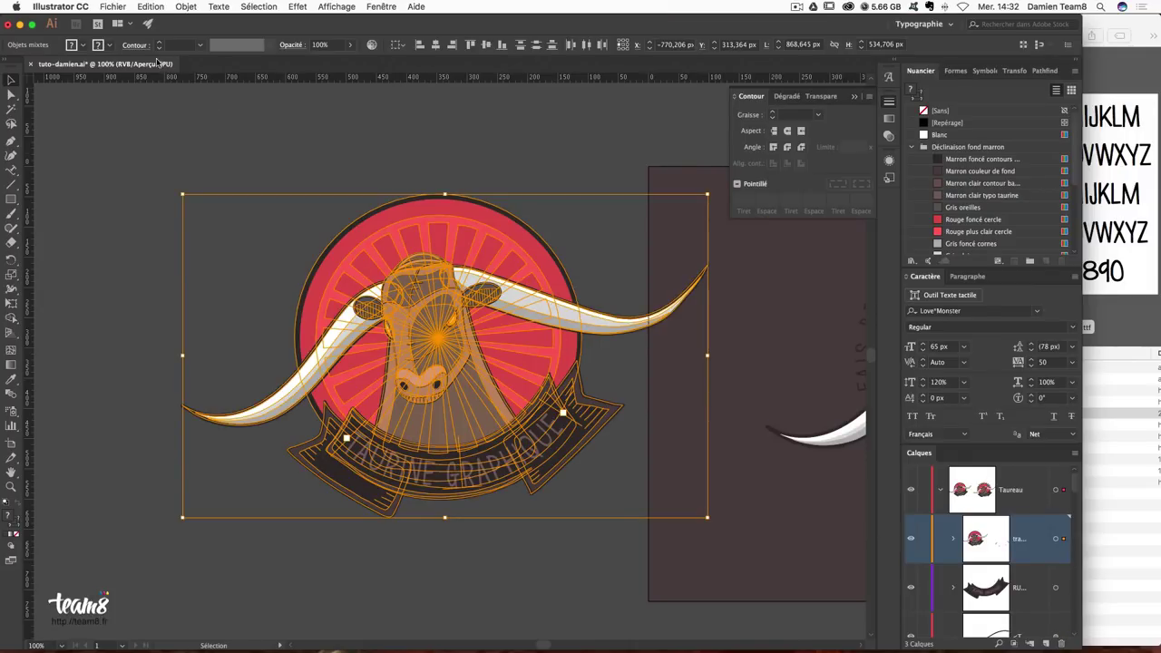
Expand the badge copy's appearance, then expand its objects and fills.
{"action": "left_click", "coordinate": [186, 8]}
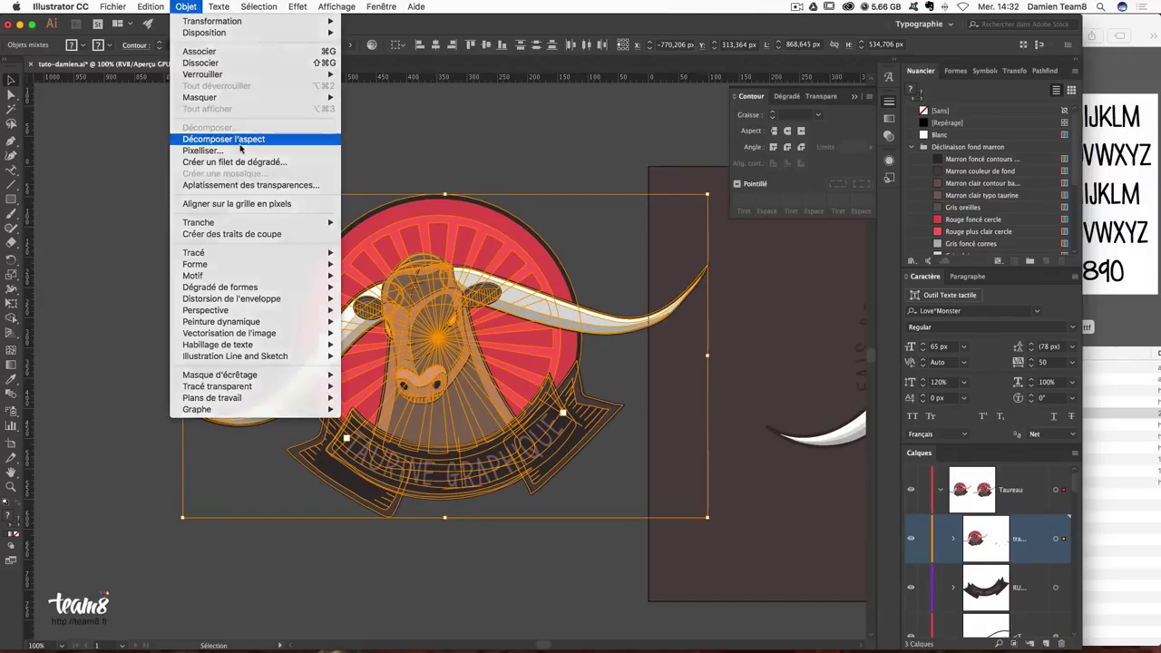
{"action": "left_click", "coordinate": [256, 138]}
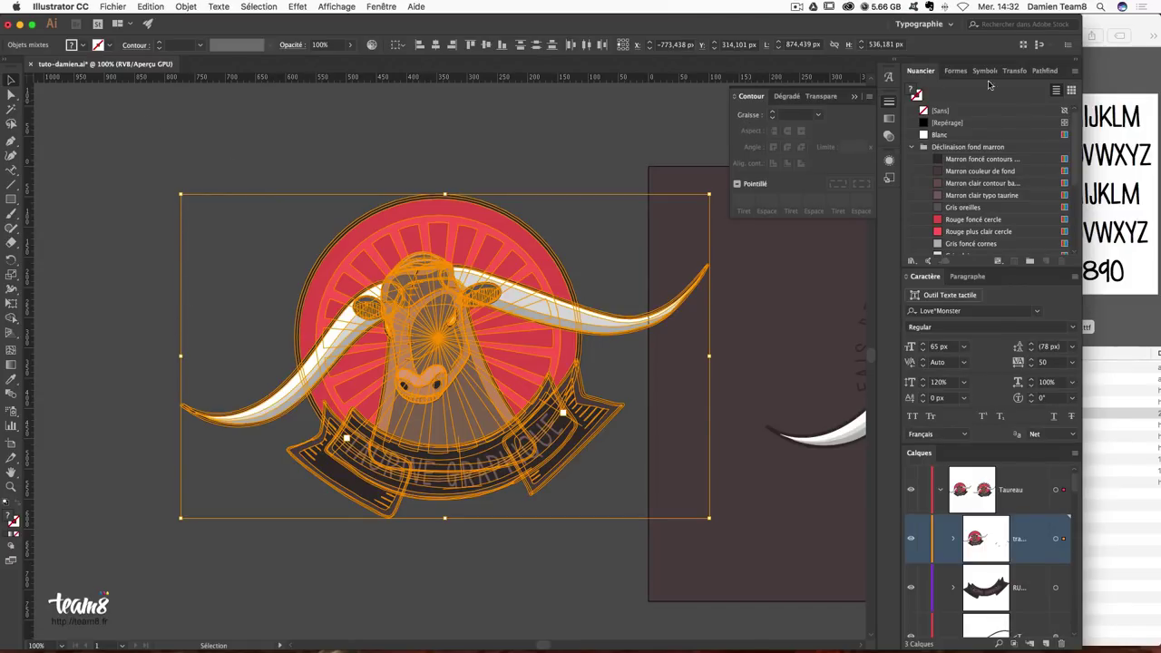
{"action": "left_click", "coordinate": [1039, 71]}
{"action": "left_click", "coordinate": [181, 6]}
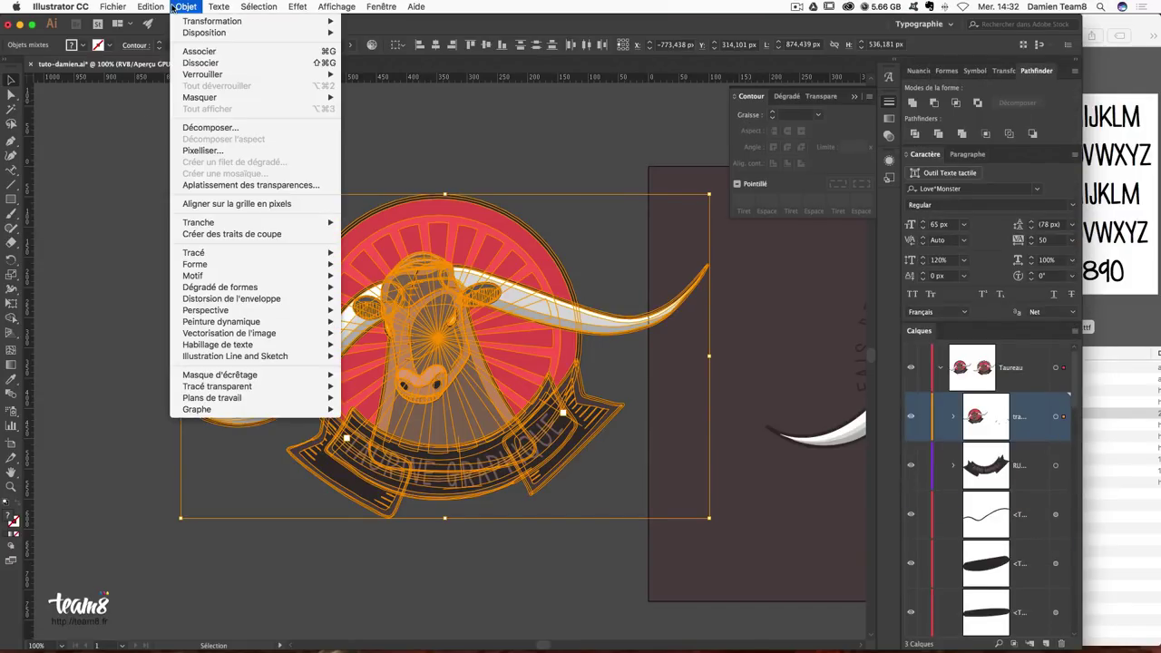
{"action": "left_click", "coordinate": [194, 132]}
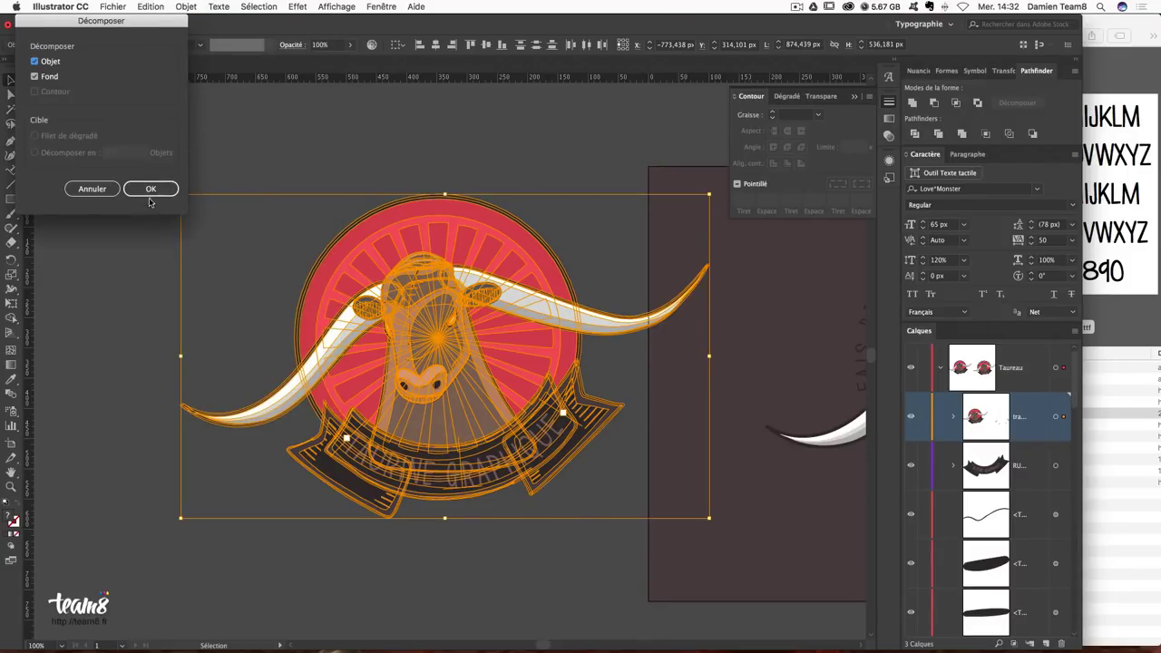
{"action": "left_click", "coordinate": [150, 190]}
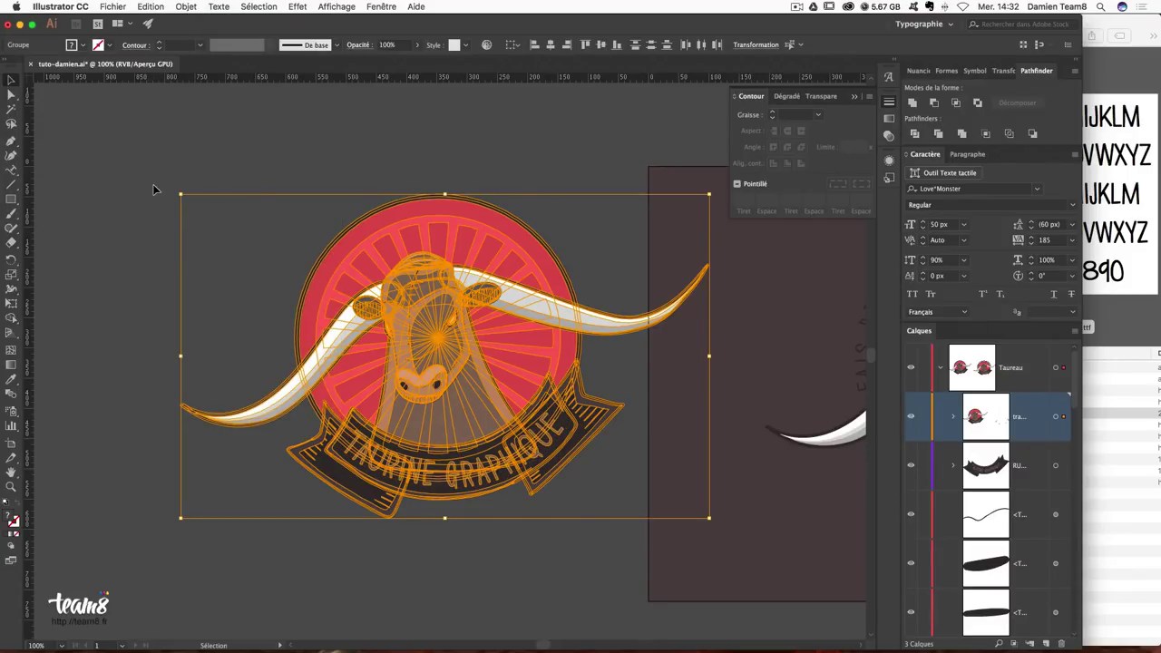
Unite the expanded pieces into one silhouette and cut it from the layer.
{"action": "left_click", "coordinate": [913, 103]}
{"action": "left_click", "coordinate": [523, 131]}
{"action": "scroll", "coordinate": [467, 191], "scroll_direction": "right", "scroll_amount": 5}
{"action": "left_click", "coordinate": [242, 251]}
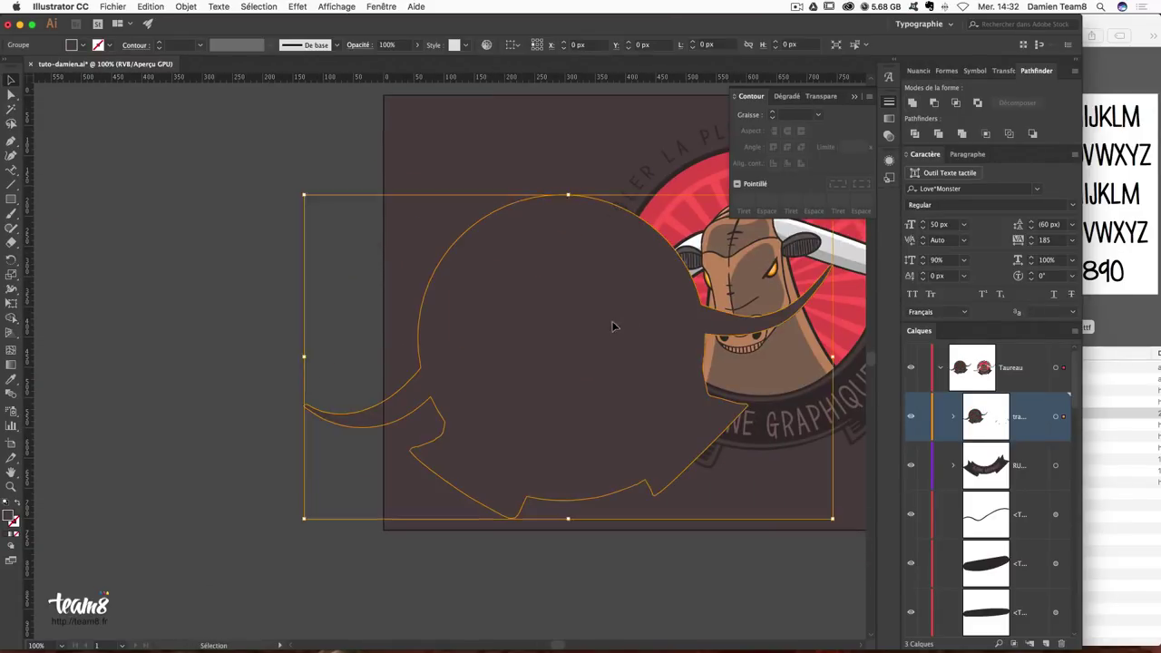
{"action": "scroll", "coordinate": [241, 251], "scroll_direction": "right", "scroll_amount": 4}
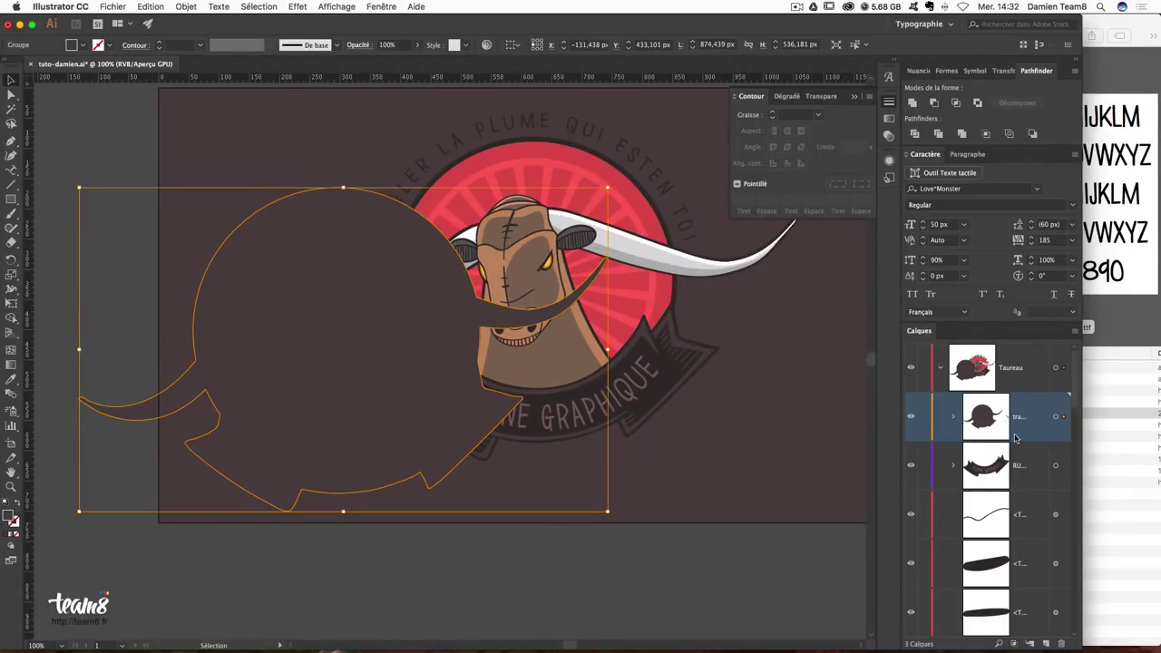
{"action": "key", "text": "Delete"}
{"action": "scroll", "coordinate": [981, 595], "scroll_direction": "down", "scroll_amount": 10}
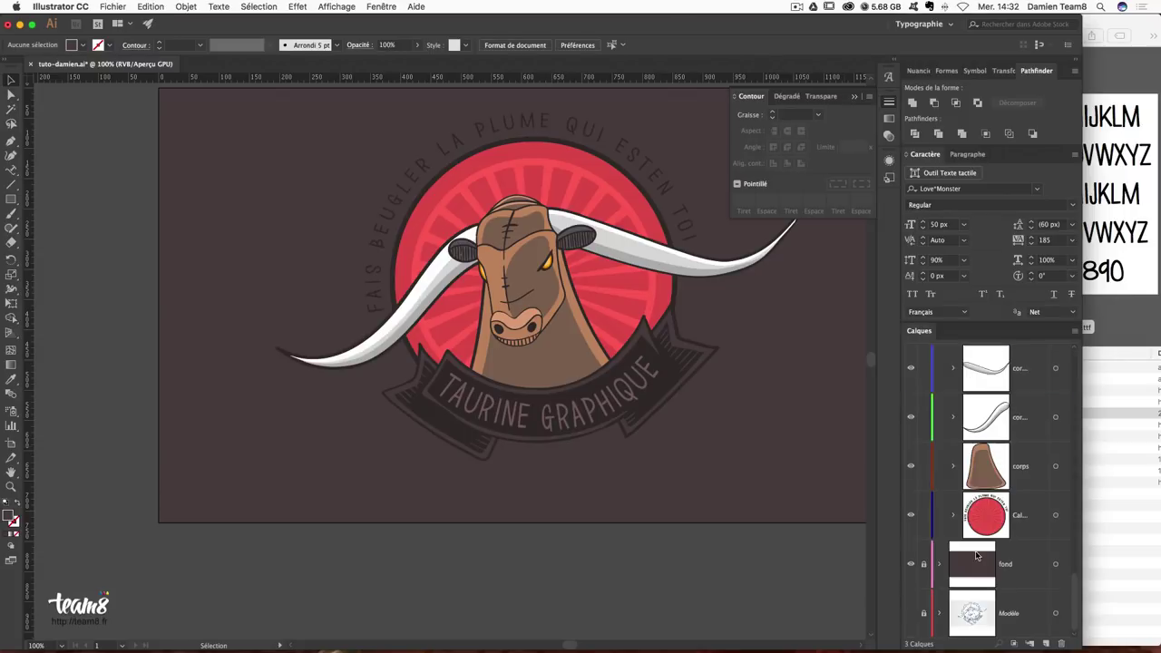
Create a new layer and move it below the red circle layer.
{"action": "left_click", "coordinate": [1024, 532]}
{"action": "key", "text": "ctrl+f"}
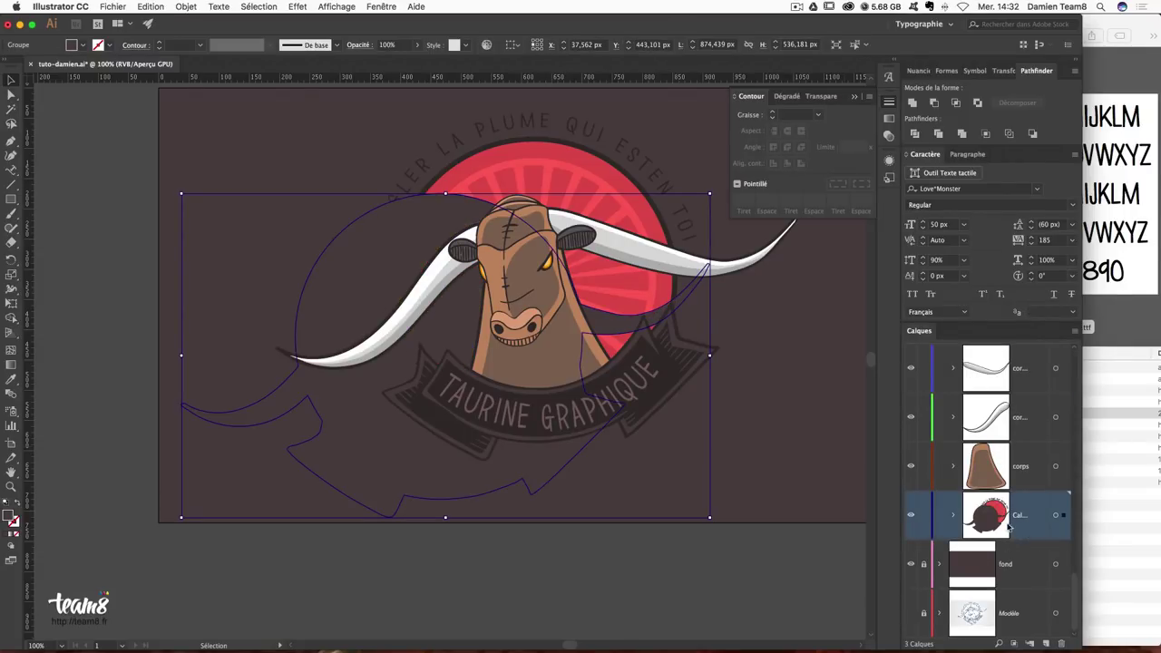
{"action": "key", "text": "Delete"}
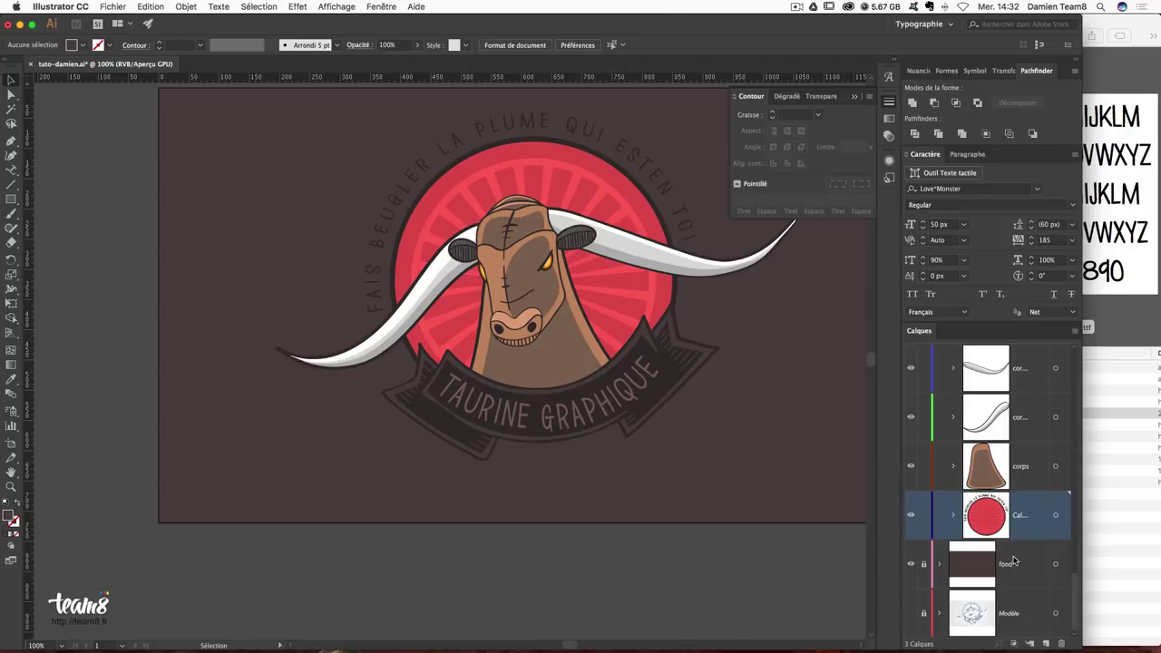
{"action": "left_click", "coordinate": [1026, 520]}
{"action": "key", "text": "ctrl+l"}
{"action": "left_click_drag", "start_coordinate": [1026, 520], "coordinate": [1027, 587]}
Rename the new layer and paste the silhouette in front into it.
{"action": "double_click", "coordinate": [1017, 566]}
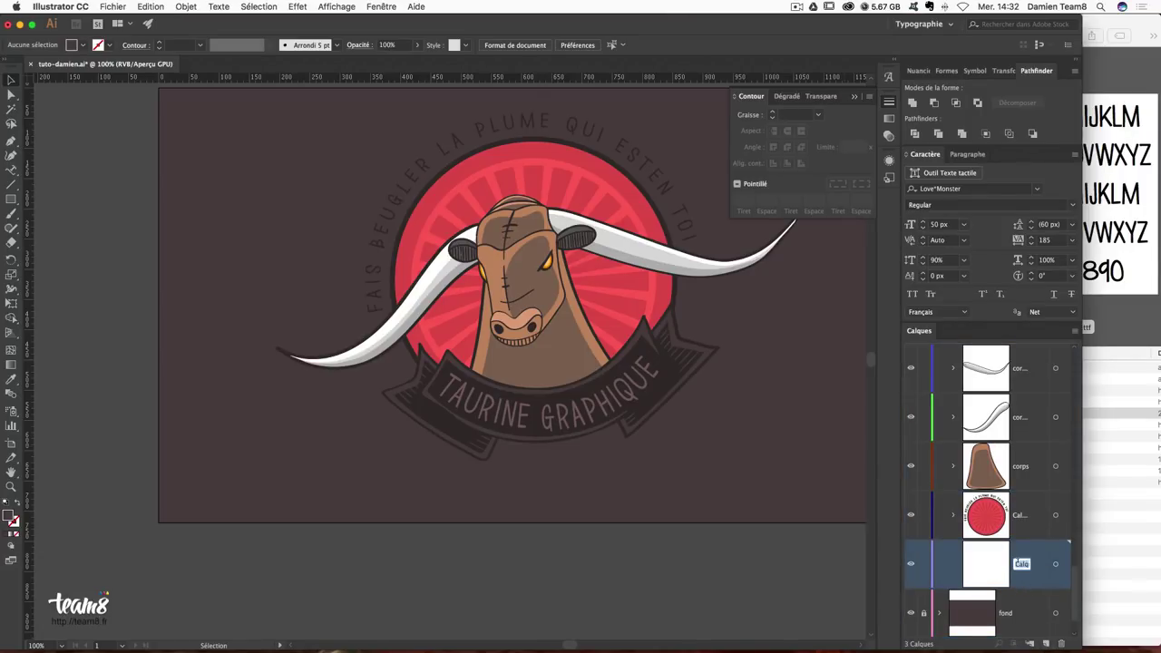
{"action": "type", "text": "c"}
{"action": "key", "text": "Return"}
{"action": "key", "text": "r"}
{"action": "key", "text": "Return"}
{"action": "key", "text": "Escape"}
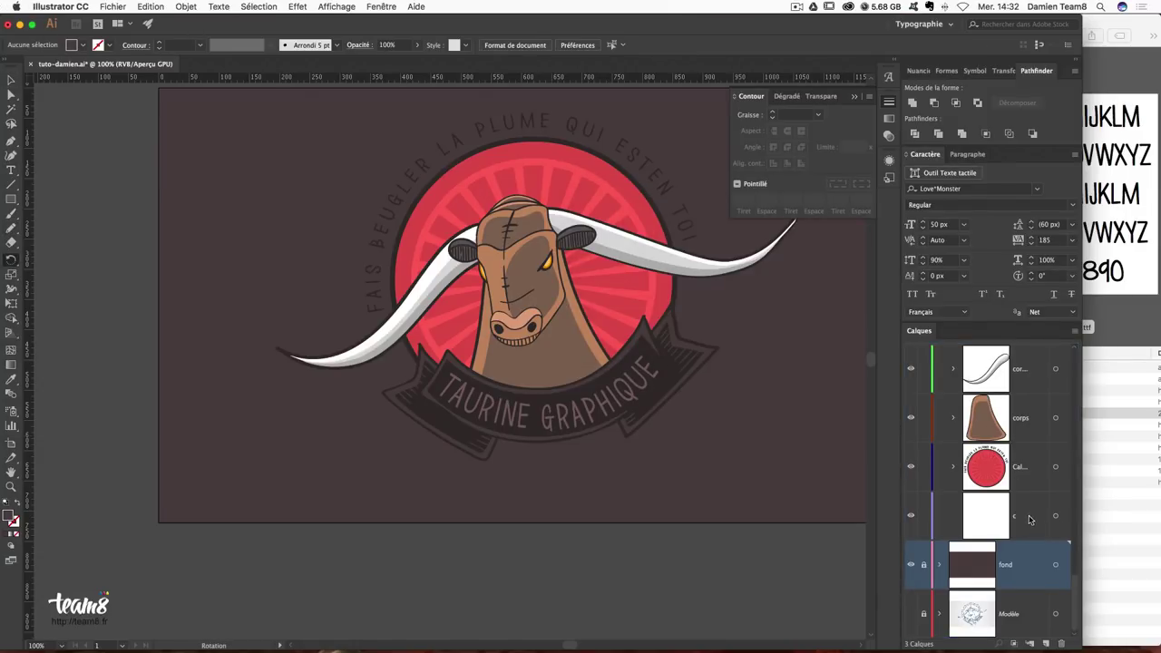
{"action": "double_click", "coordinate": [1018, 517]}
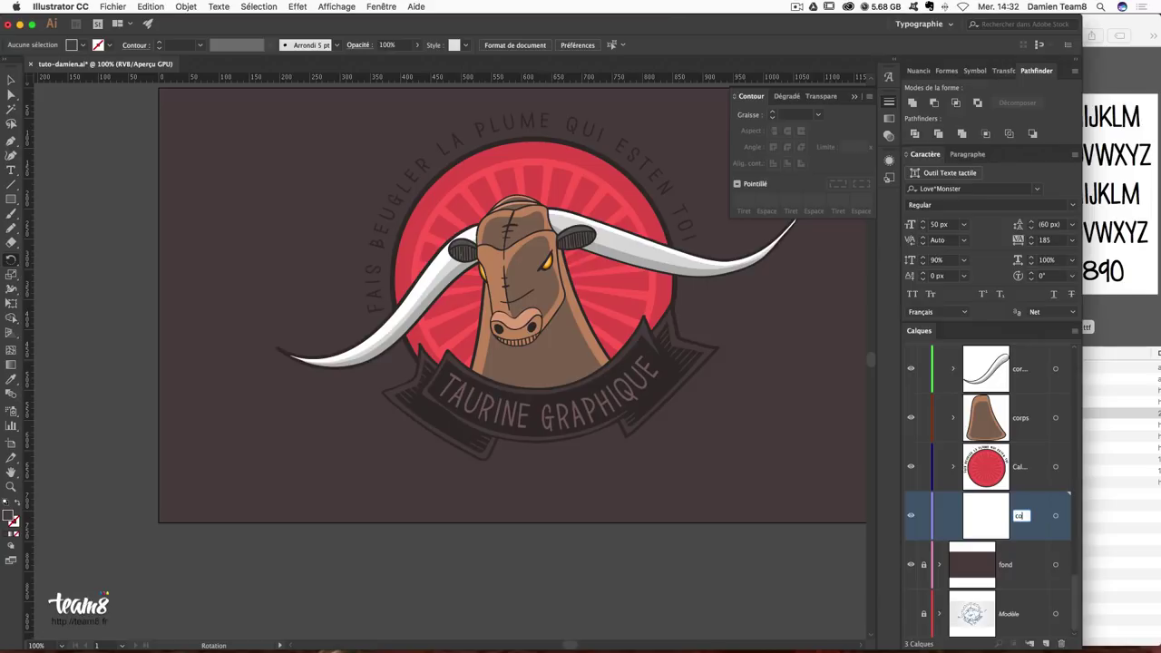
{"action": "key", "text": "Return"}
{"action": "key", "text": "ctrl+f"}
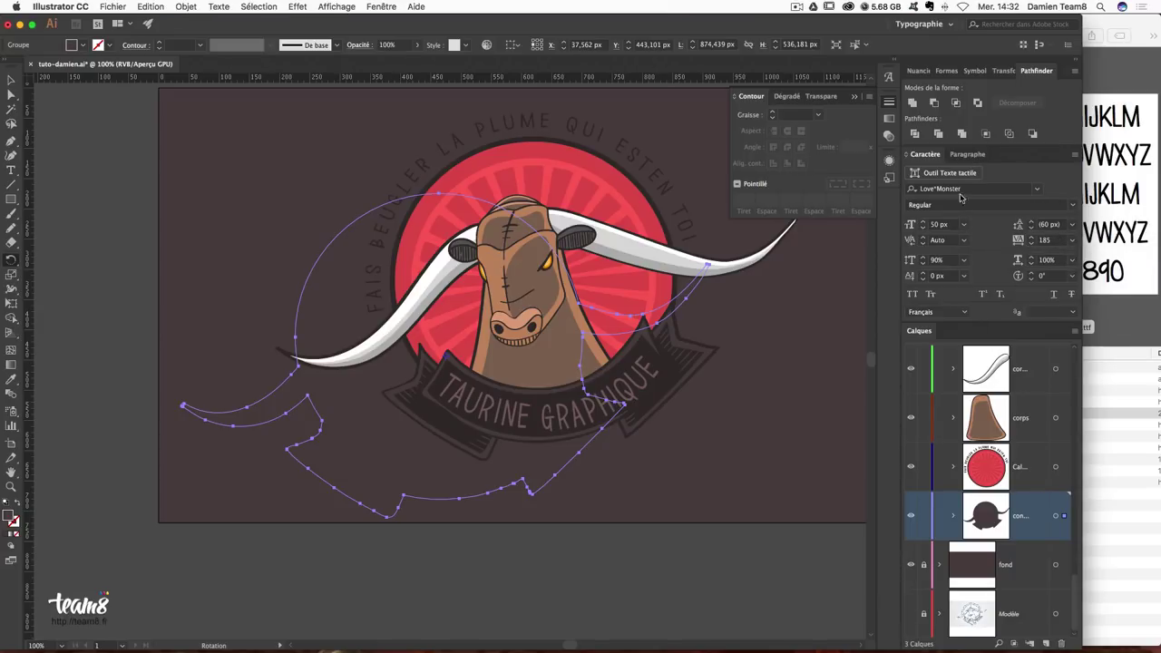
{"action": "left_click", "coordinate": [920, 71]}
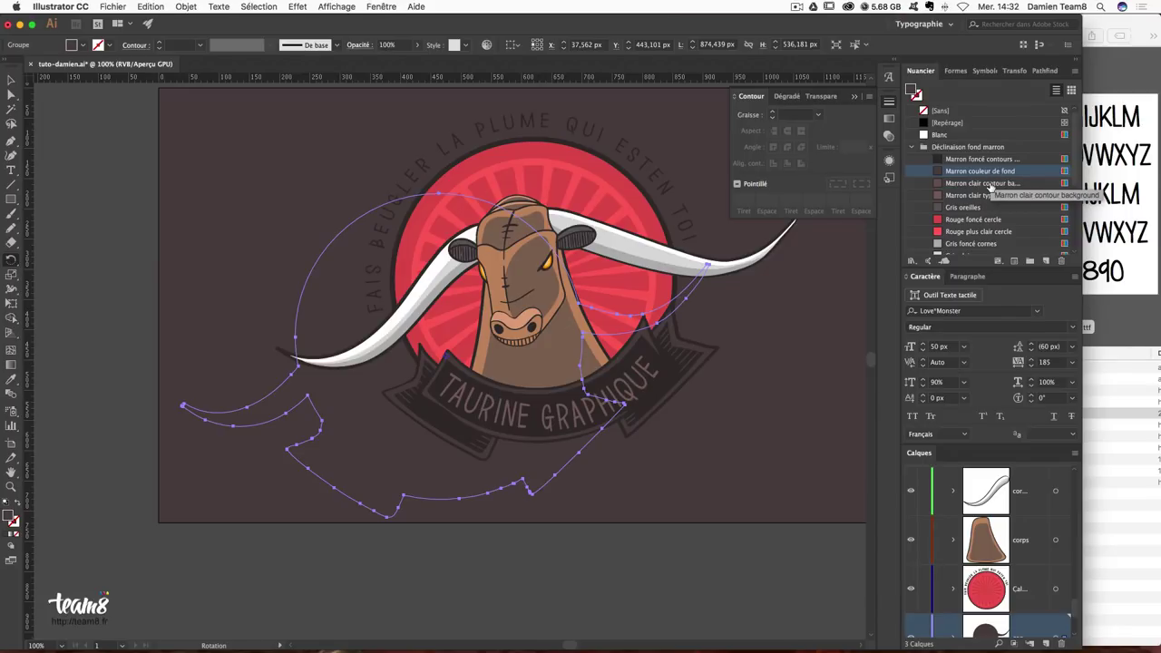
Fill the silhouette with Marron clair contour background and align it behind the bull emblem.
{"action": "left_click", "coordinate": [991, 185]}
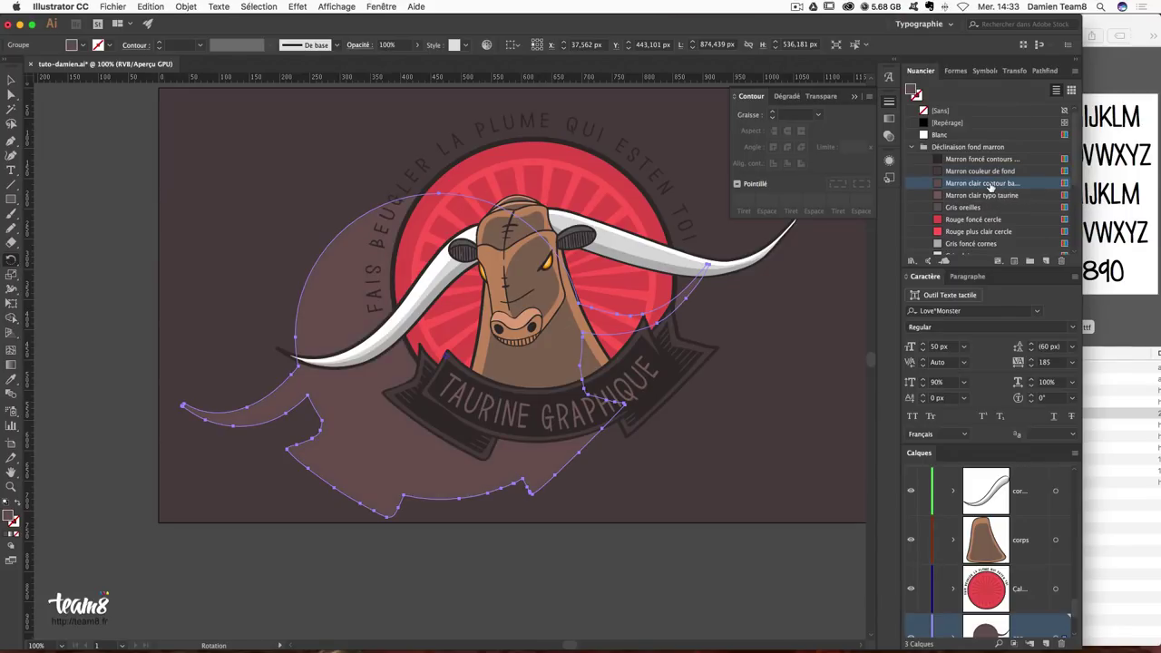
{"action": "key", "text": "v"}
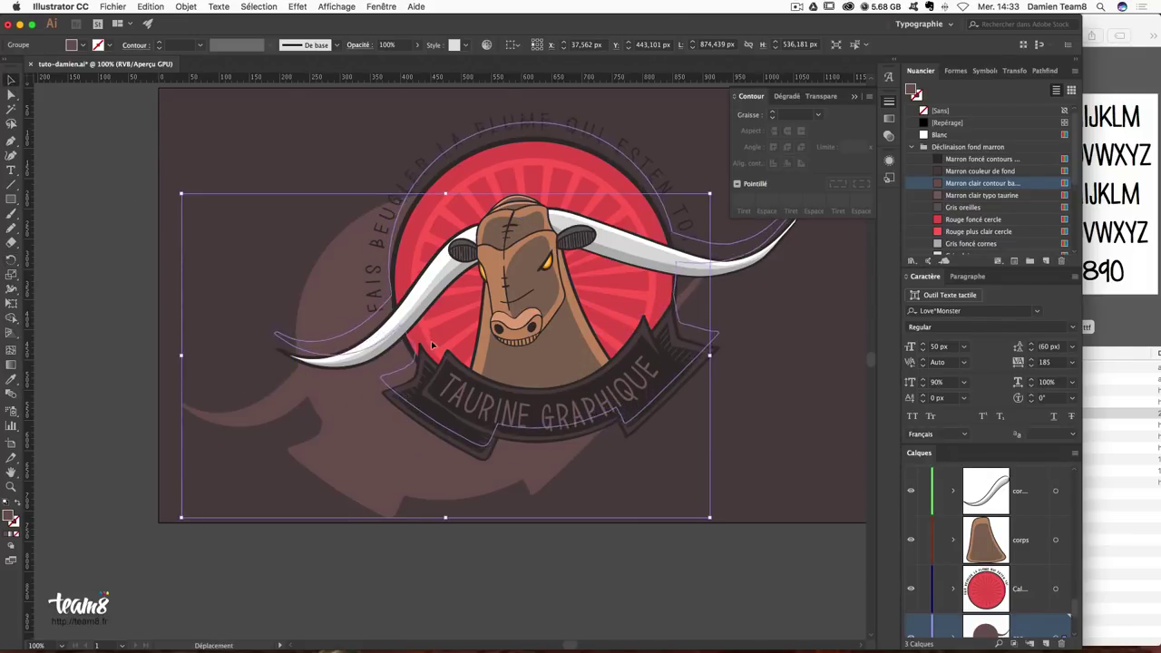
{"action": "left_click_drag", "start_coordinate": [433, 346], "coordinate": [433, 363]}
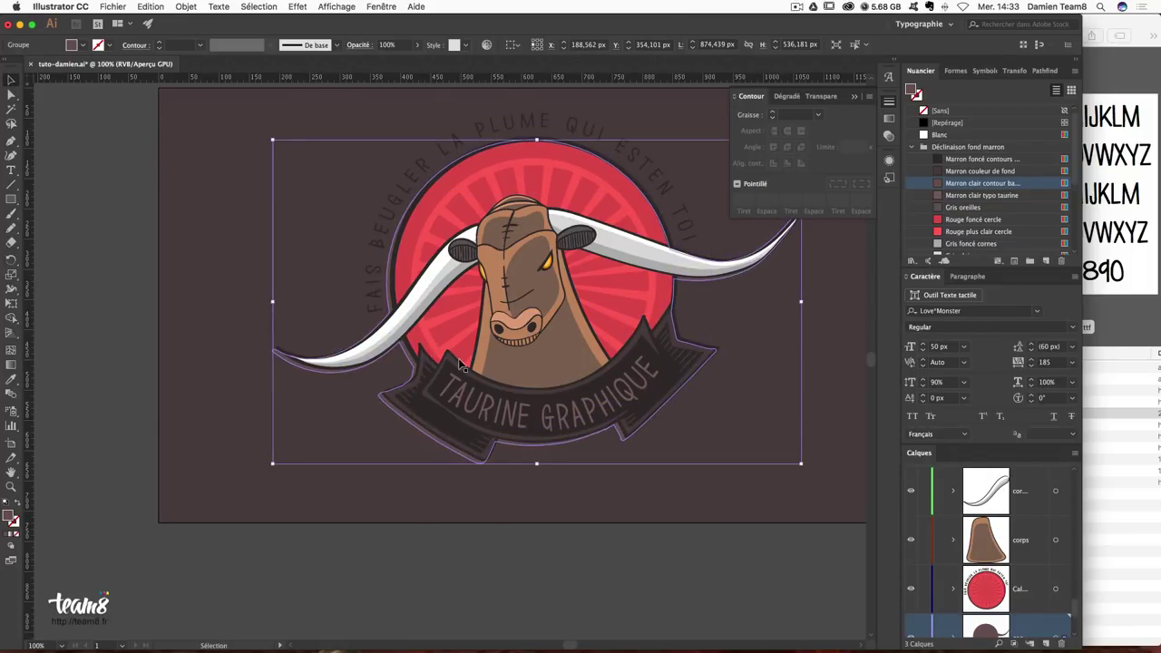
{"action": "scroll", "coordinate": [555, 199], "scroll_direction": "right", "scroll_amount": 5}
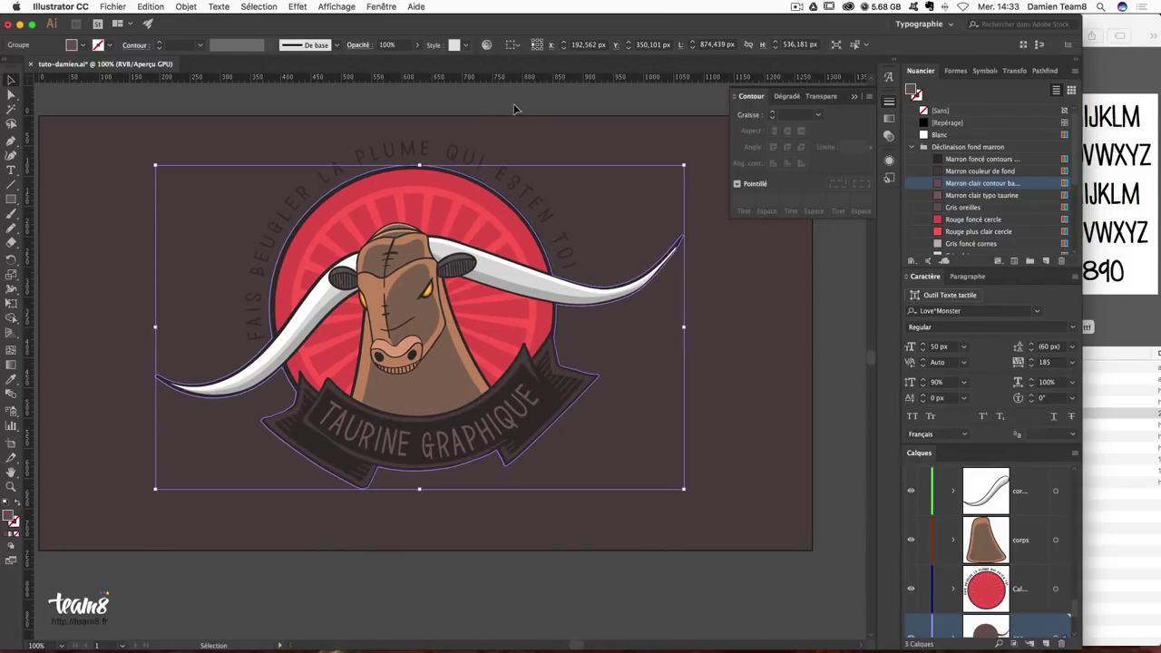
{"action": "key", "text": "ctrl+plus"}
{"action": "key", "text": "ctrl+plus"}
{"action": "key", "text": "ctrl+plus"}
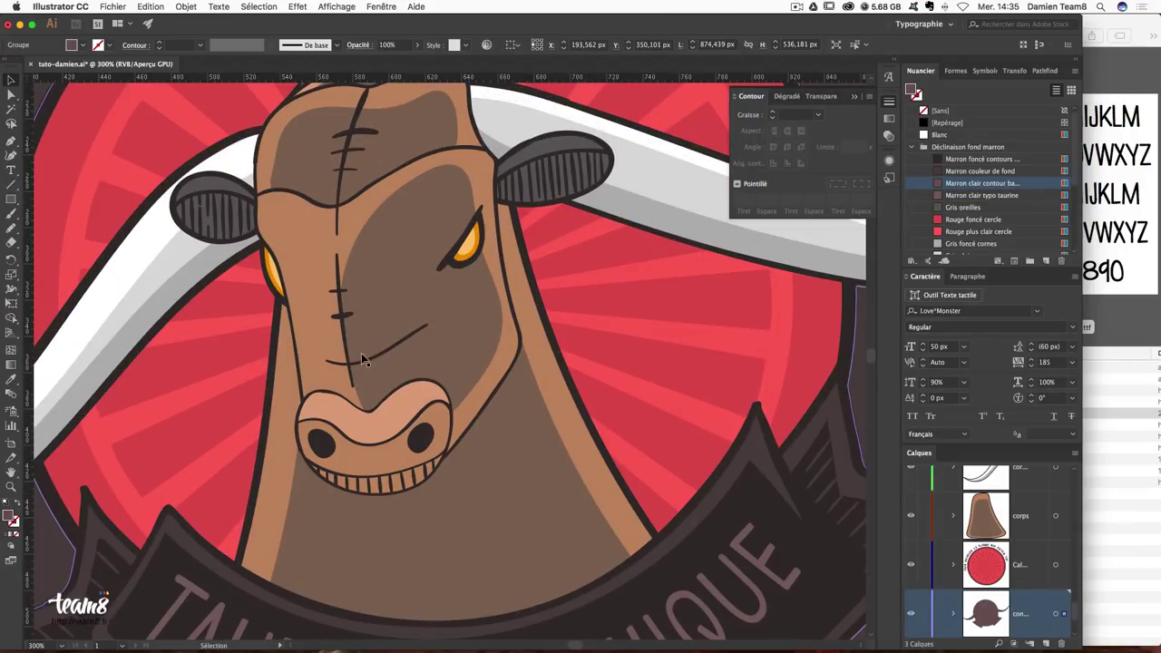
Remove the backing shape's fill and thicken its stroke to 15 px.
{"action": "scroll", "coordinate": [89, 514], "scroll_direction": "left", "scroll_amount": 5}
{"action": "scroll", "coordinate": [88, 513], "scroll_direction": "down", "scroll_amount": 3}
{"action": "key", "text": "slash"}
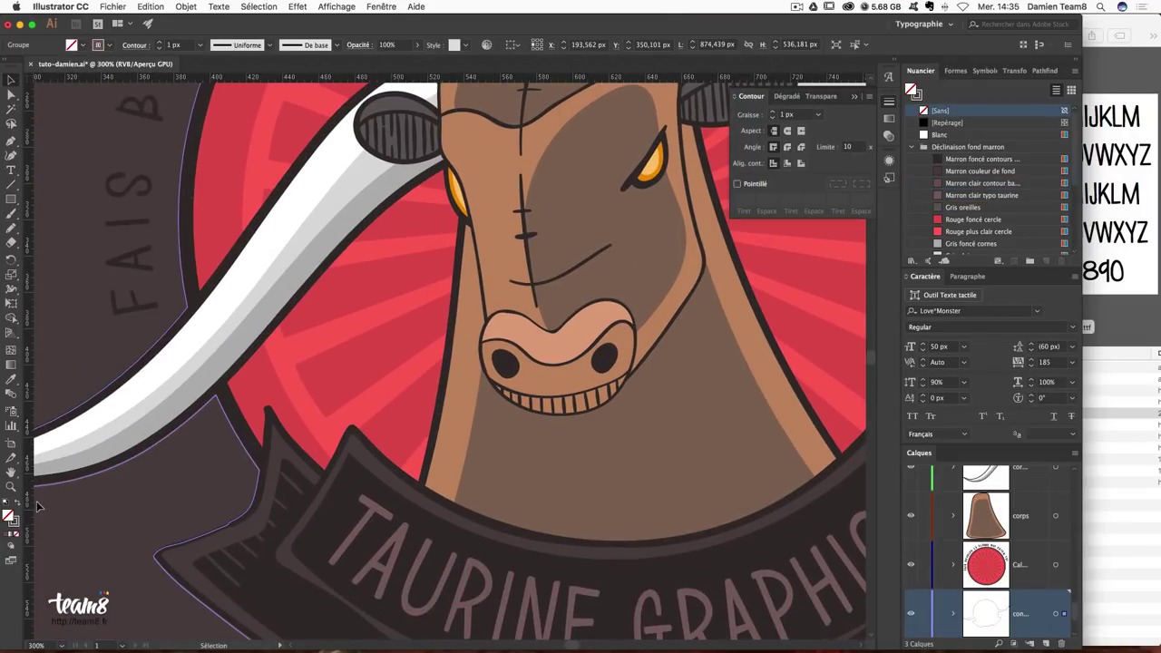
{"action": "key", "text": "ctrl+1"}
{"action": "key", "text": "v"}
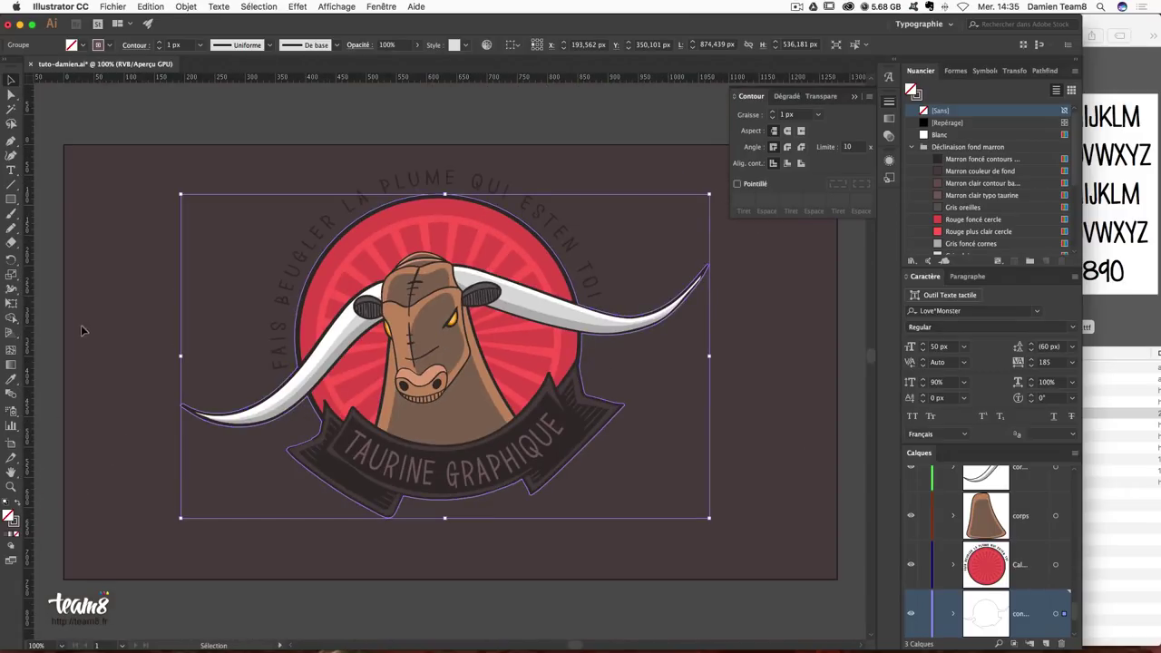
{"action": "triple_click", "coordinate": [157, 43]}
{"action": "double_click", "coordinate": [157, 43]}
{"action": "type", "text": "15"}
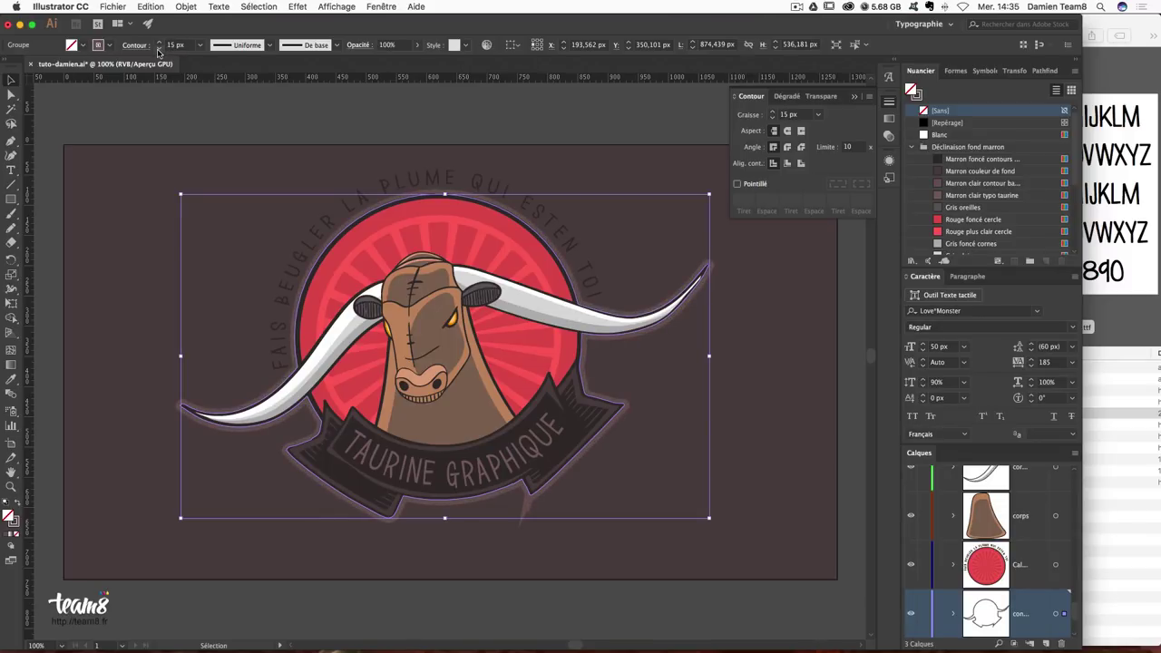
{"action": "key", "text": "ctrl+plus"}
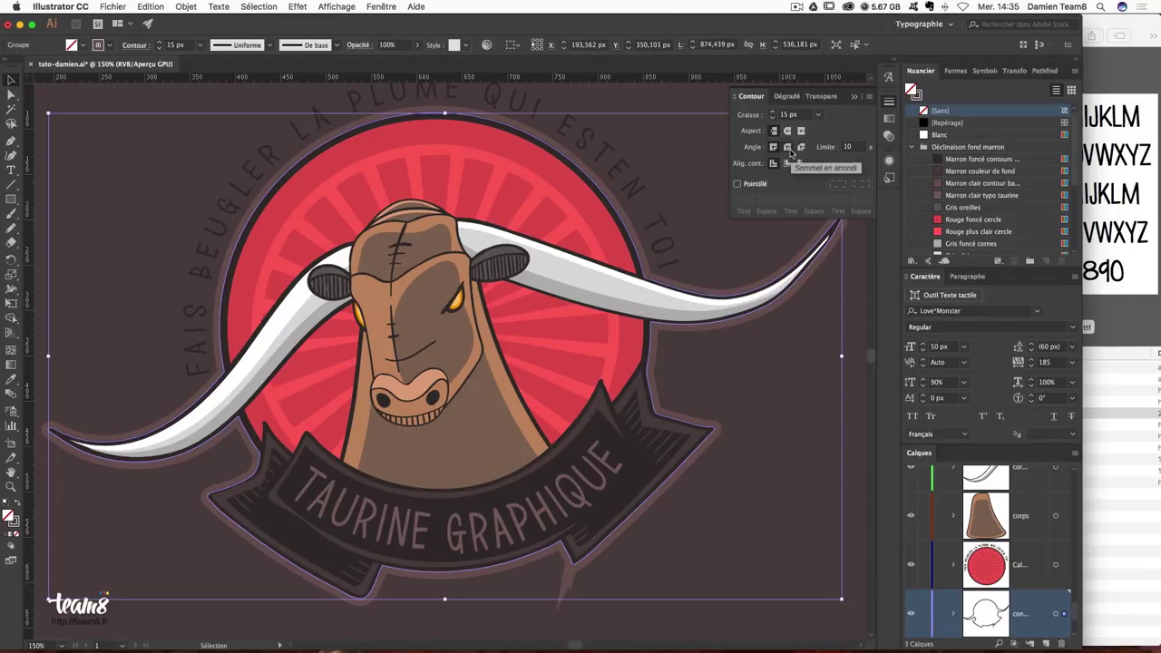
Give the outline Round Join corners and reduce its weight to 13 px.
{"action": "left_click", "coordinate": [760, 100]}
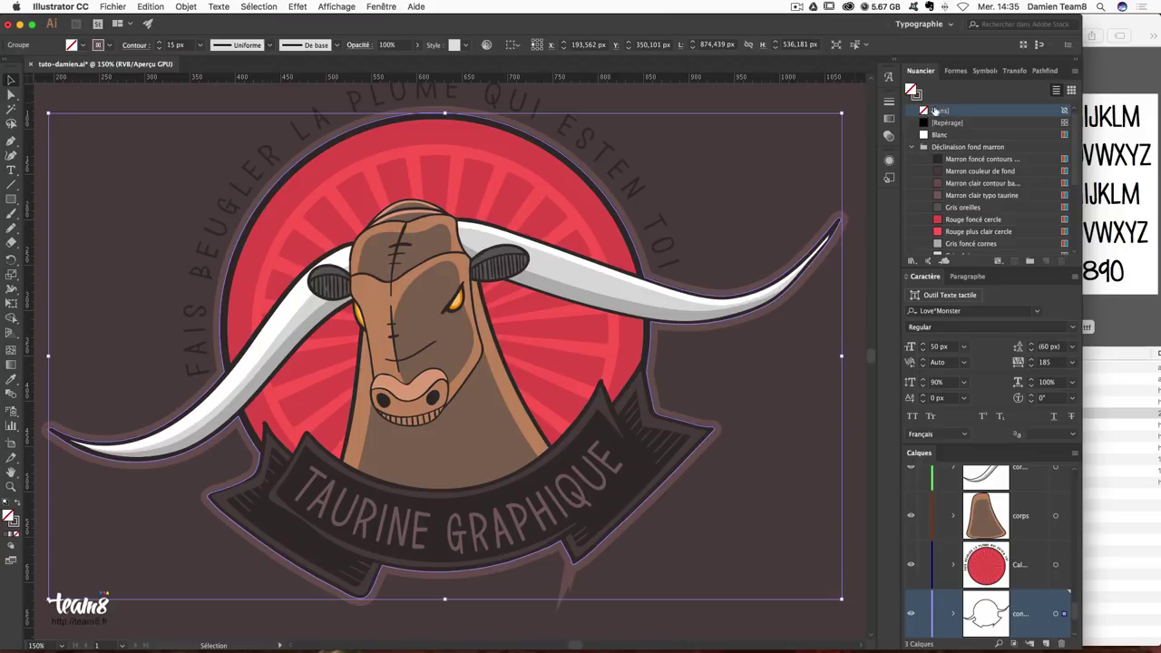
{"action": "left_click", "coordinate": [890, 103]}
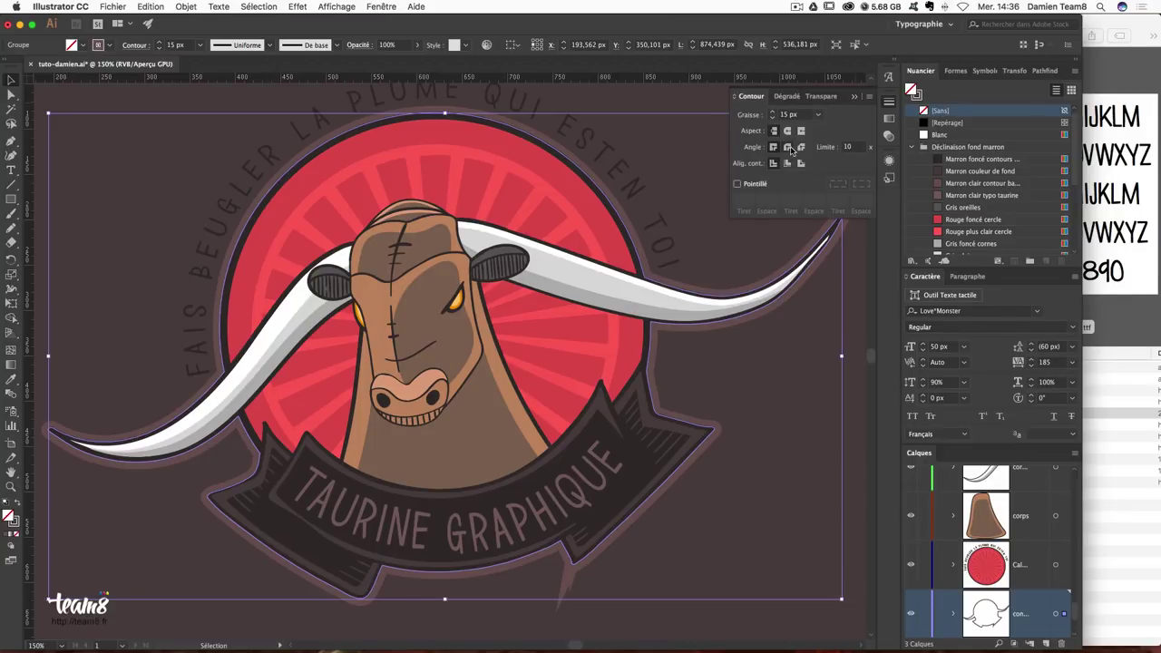
{"action": "left_click", "coordinate": [790, 148]}
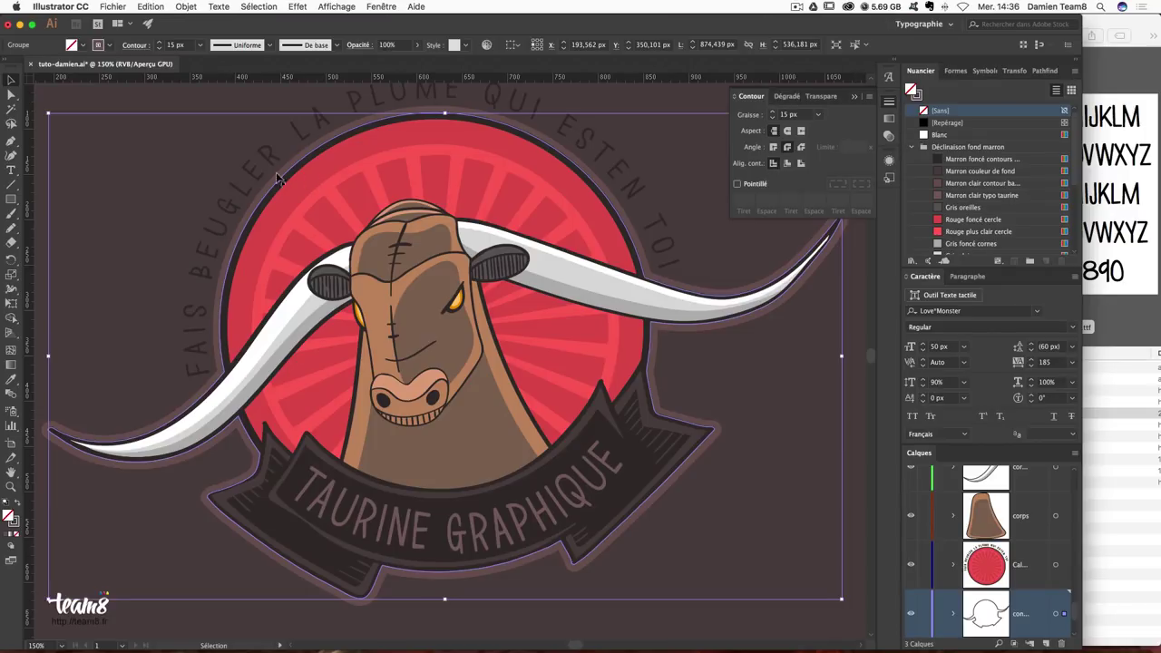
{"action": "left_click", "coordinate": [77, 205]}
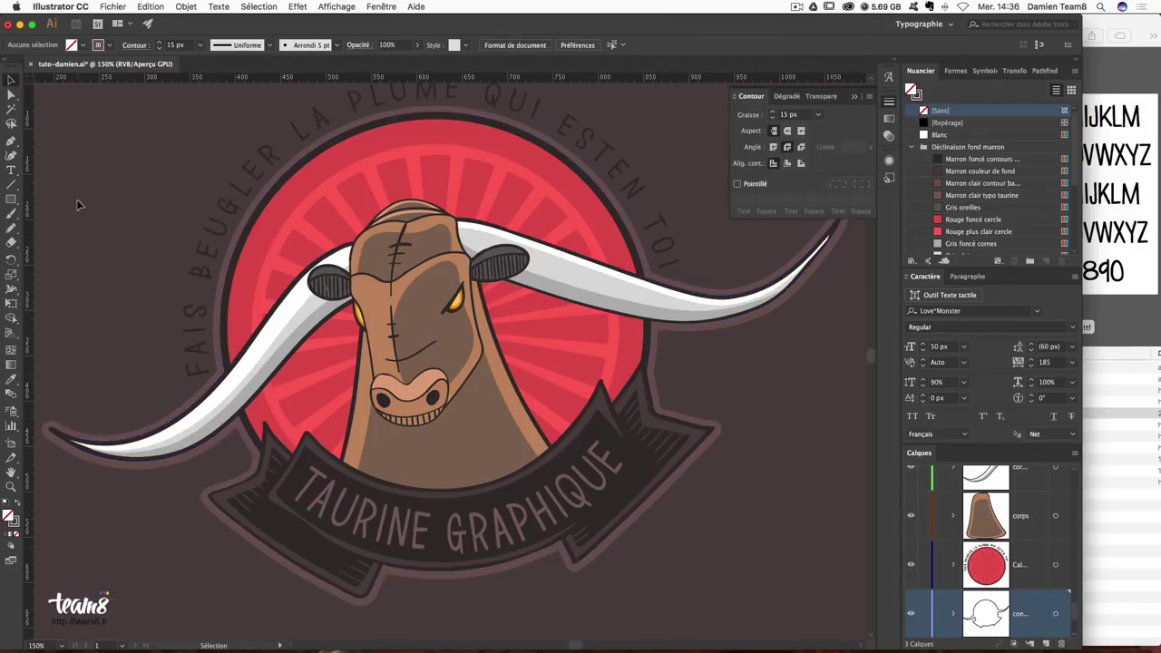
{"action": "key", "text": "ctrl+1"}
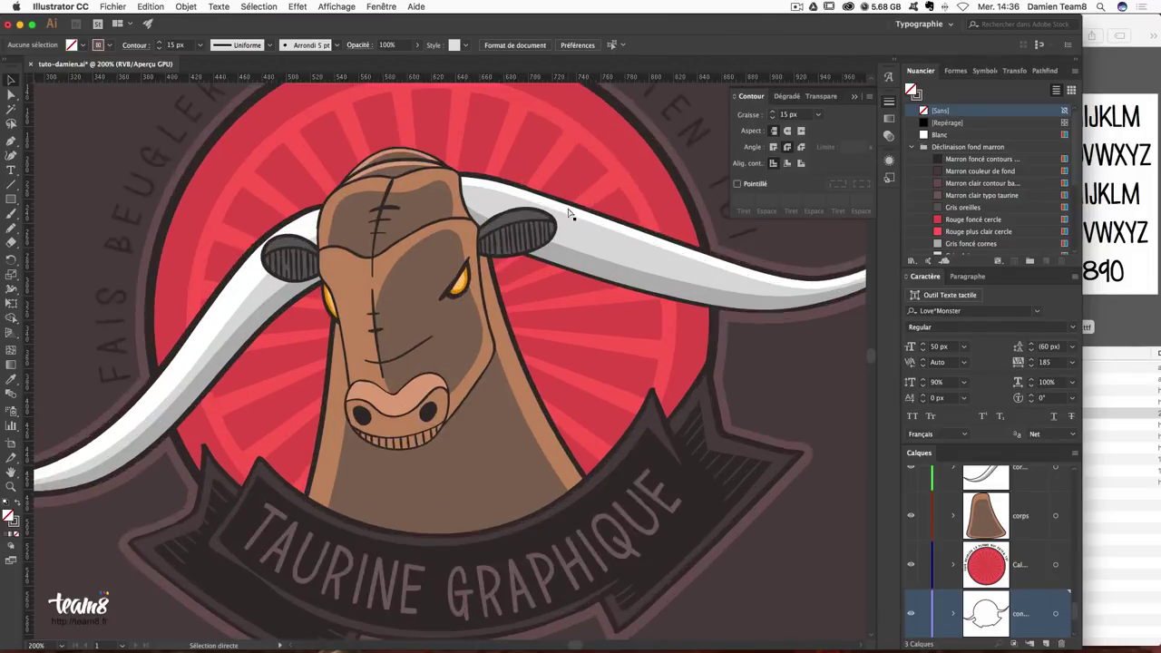
{"action": "key", "text": "ctrl+minus"}
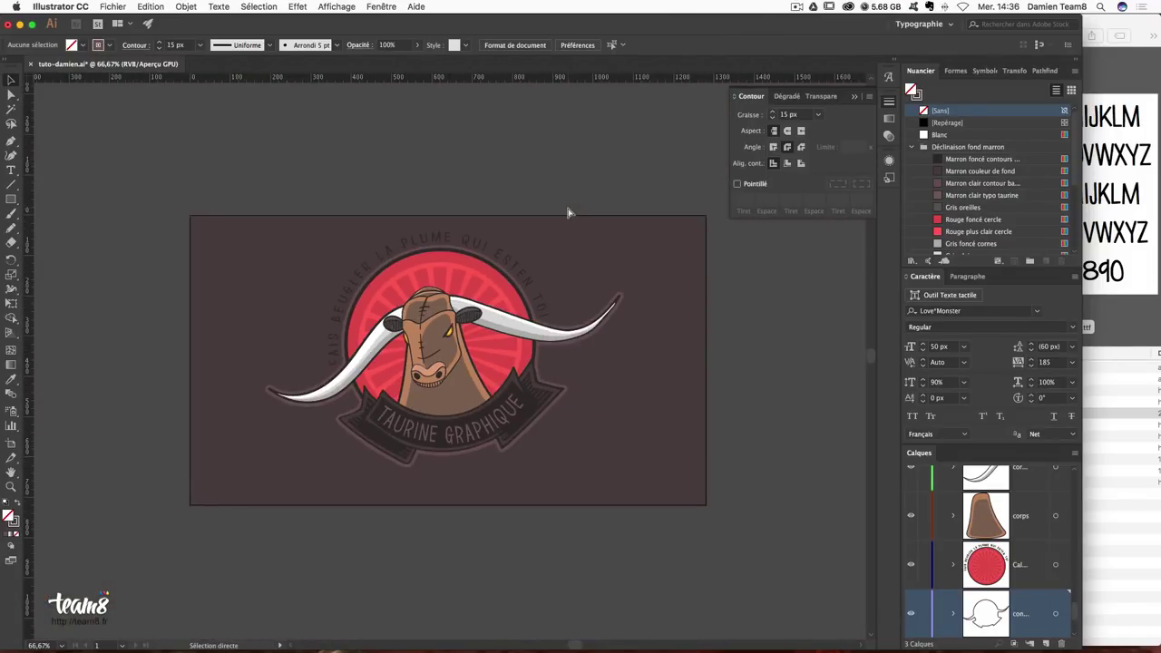
{"action": "key", "text": "ctrl+plus"}
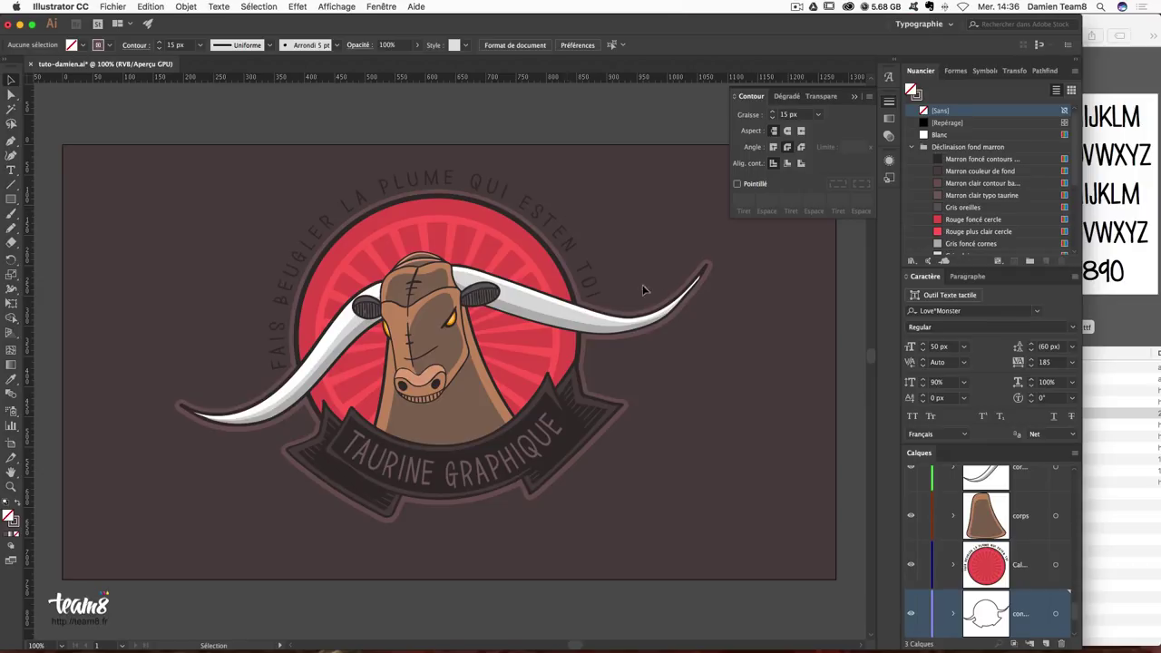
{"action": "left_click", "coordinate": [1055, 613]}
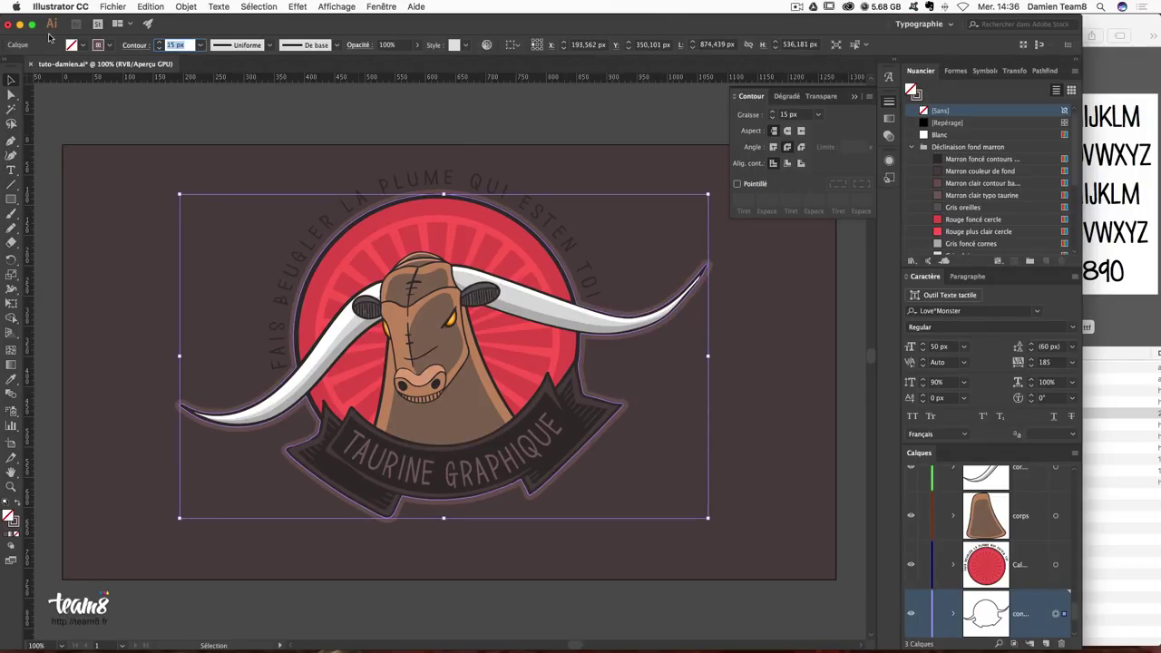
{"action": "type", "text": "13"}
{"action": "key", "text": "Return"}
Select the red circle group with curved text and enlarge it slightly.
{"action": "left_click", "coordinate": [411, 103]}
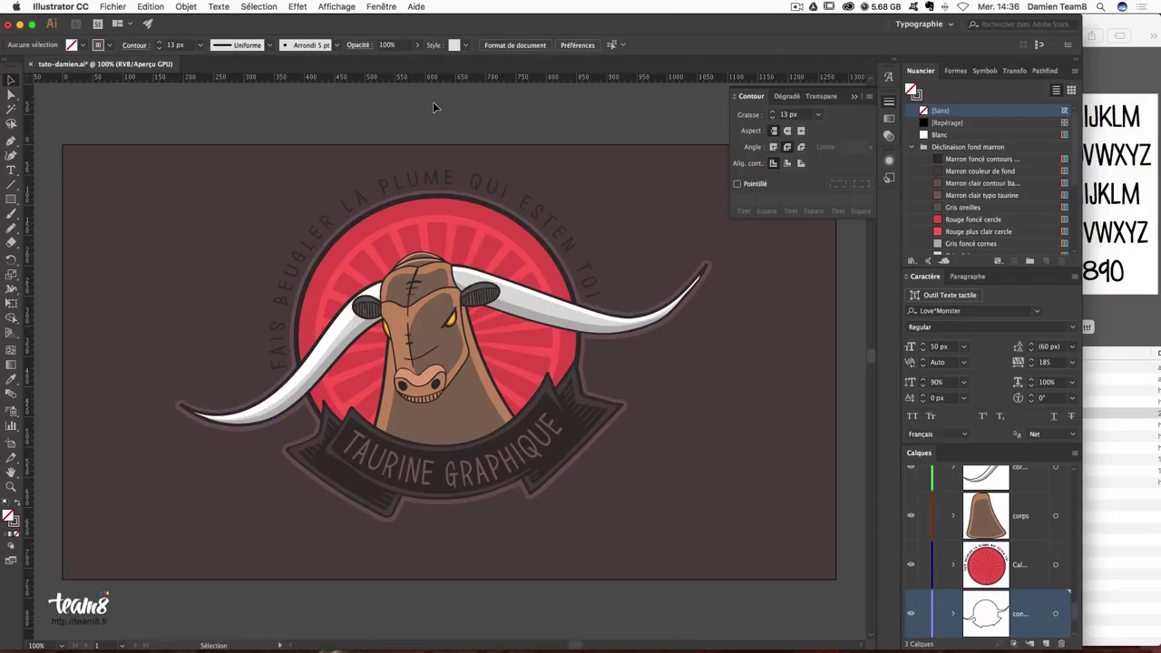
{"action": "left_click", "coordinate": [564, 241]}
{"action": "left_click_drag", "start_coordinate": [592, 186], "coordinate": [598, 175]}
Undo the accidental scaling of the curved-text circle group.
{"action": "key", "text": "ctrl+z"}
{"action": "left_click", "coordinate": [614, 130]}
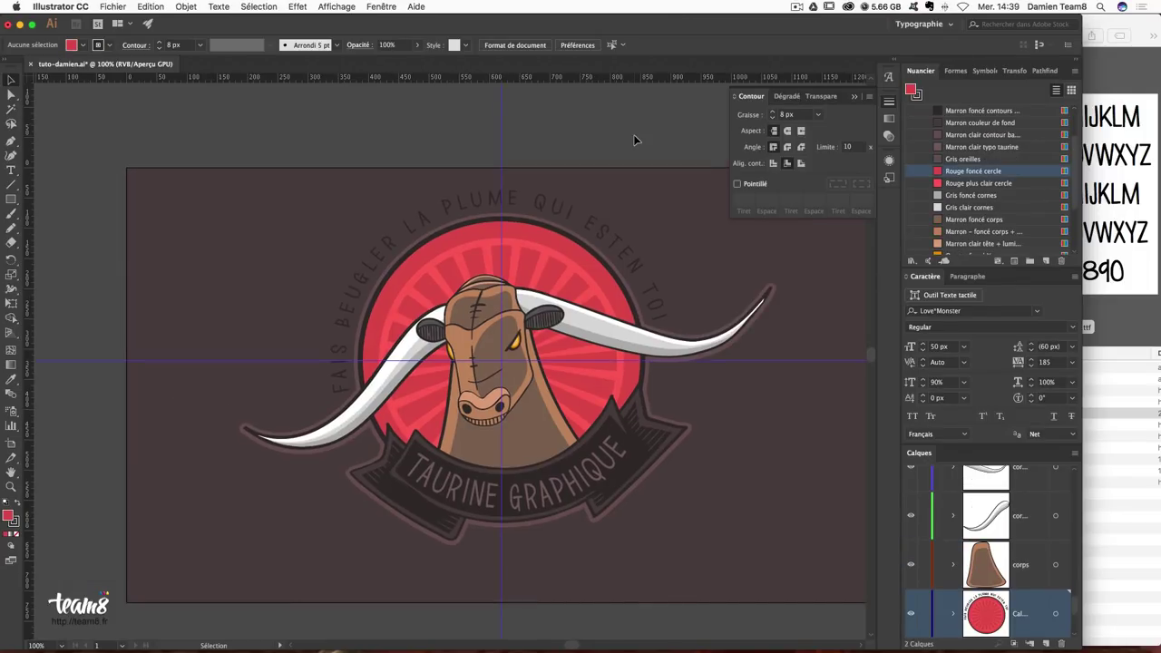
{"action": "key", "text": "ctrl+minus"}
{"action": "key", "text": "ctrl+equal"}
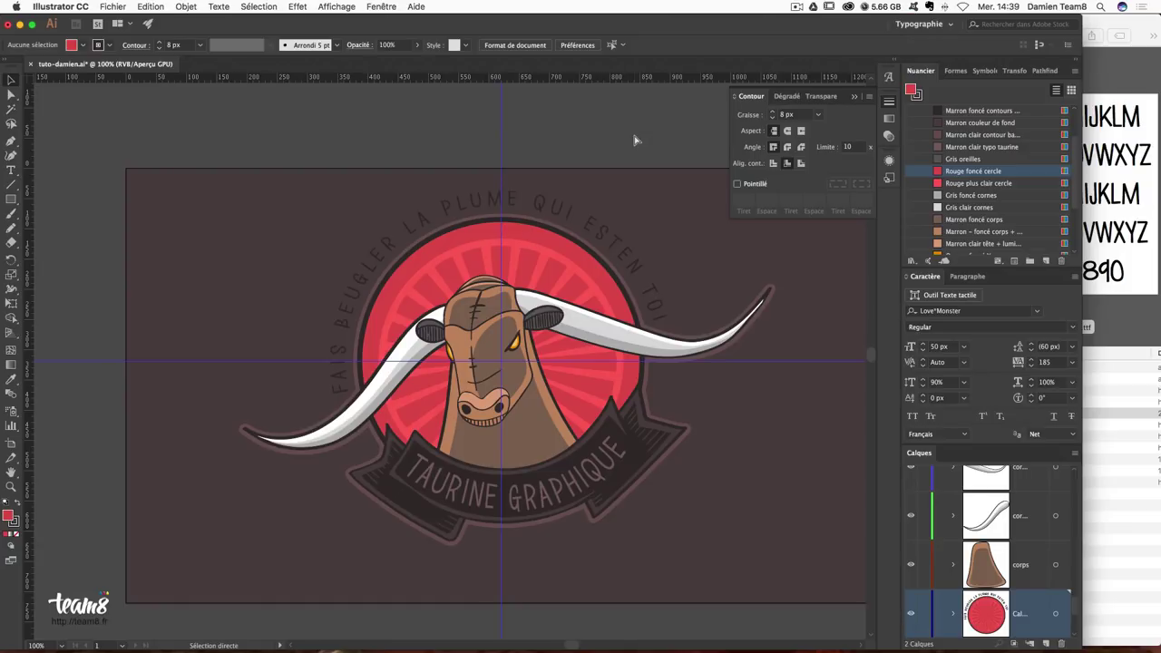
{"action": "key", "text": "ctrl+minus"}
{"action": "scroll", "coordinate": [633, 135], "scroll_direction": "down", "scroll_amount": 3}
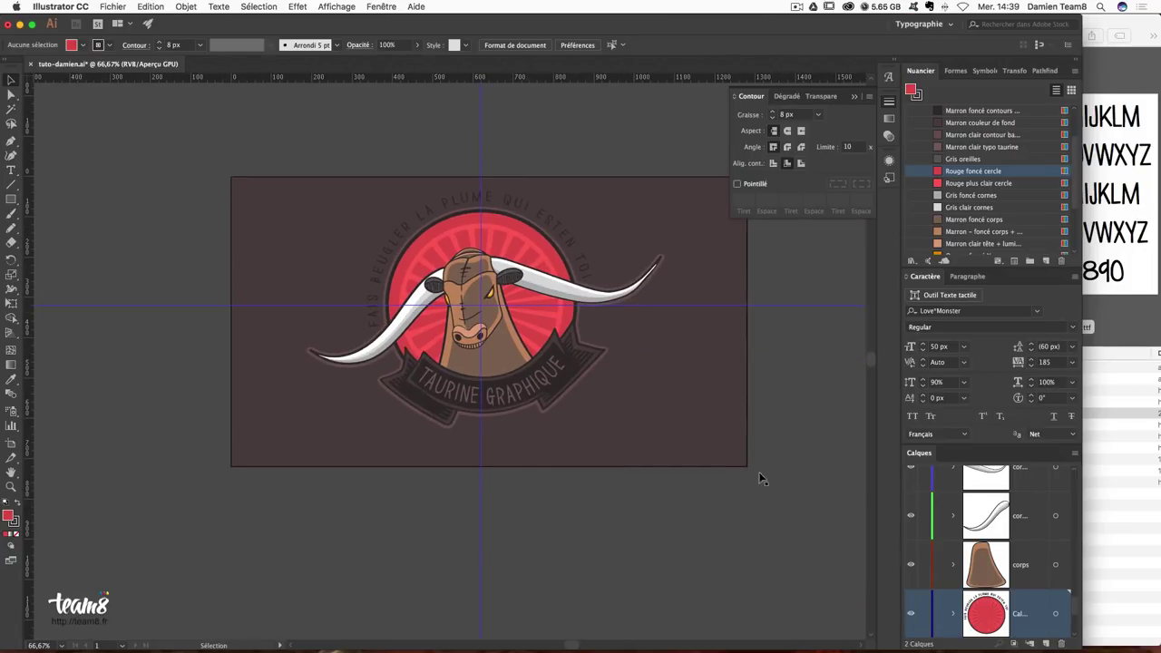
{"action": "scroll", "coordinate": [1016, 586], "scroll_direction": "up", "scroll_amount": 5}
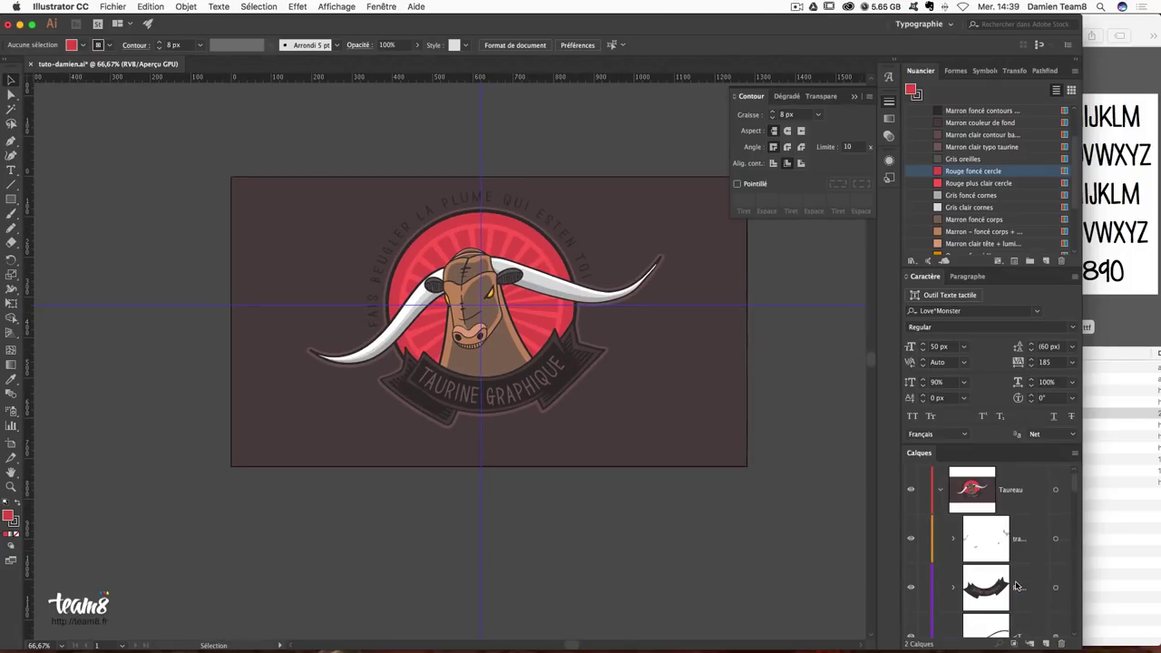
Select all the bull artwork on the Taureau layer and copy it.
{"action": "left_click", "coordinate": [939, 491]}
{"action": "left_click", "coordinate": [1003, 499]}
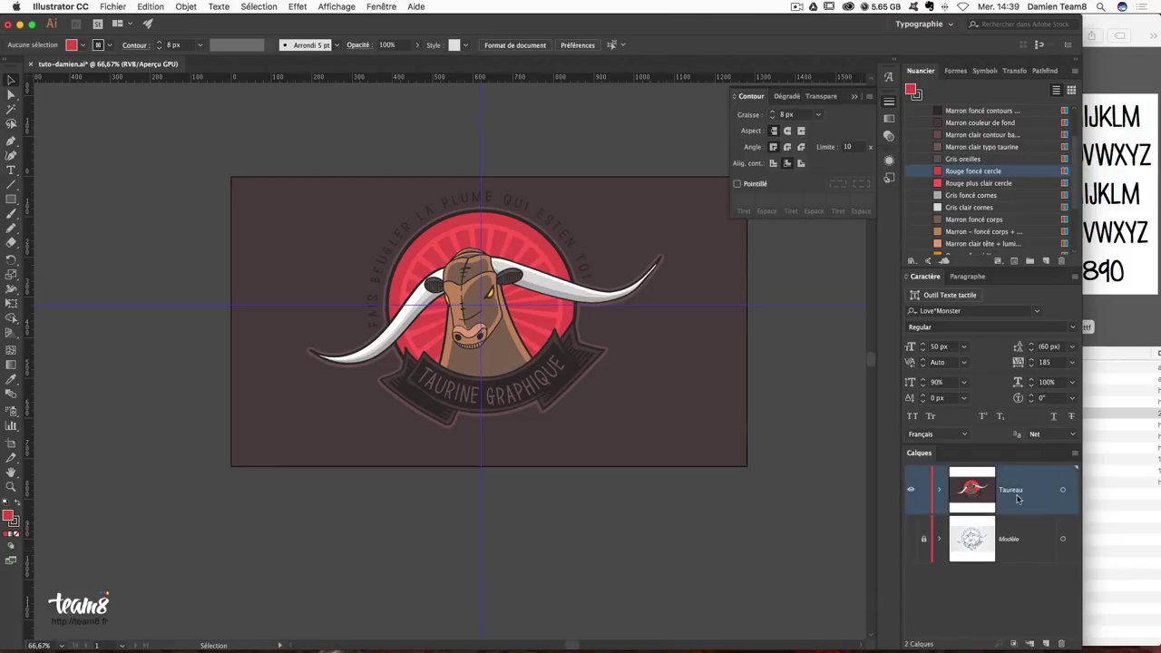
{"action": "left_click", "coordinate": [1061, 491]}
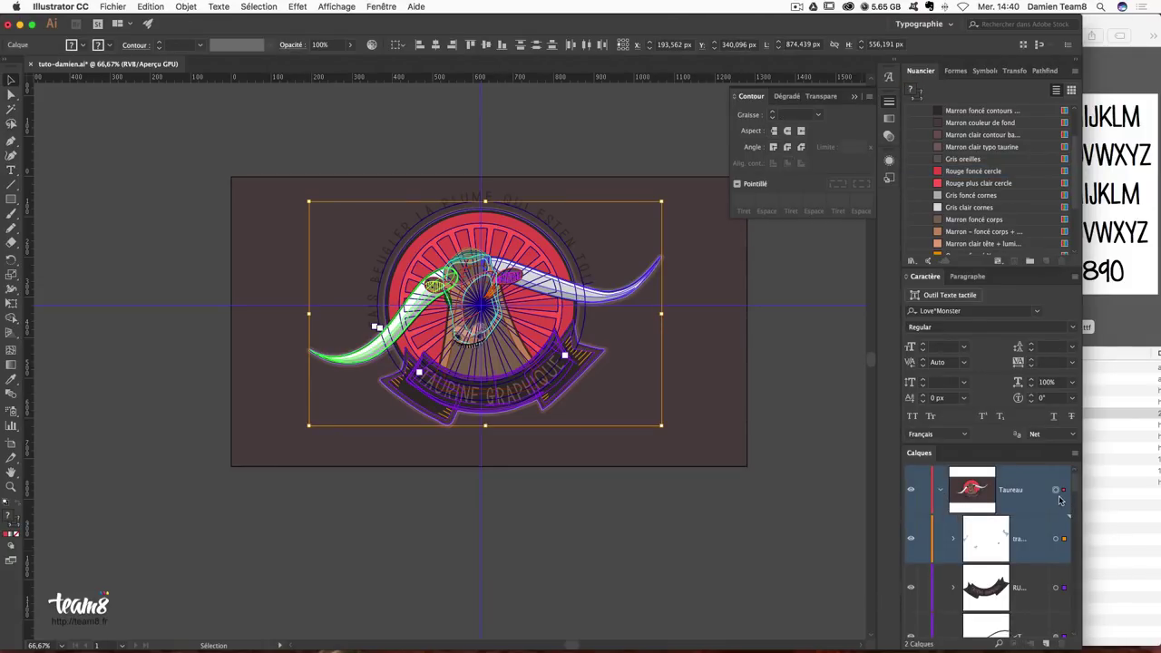
{"action": "scroll", "coordinate": [1034, 545], "scroll_direction": "down", "scroll_amount": 5}
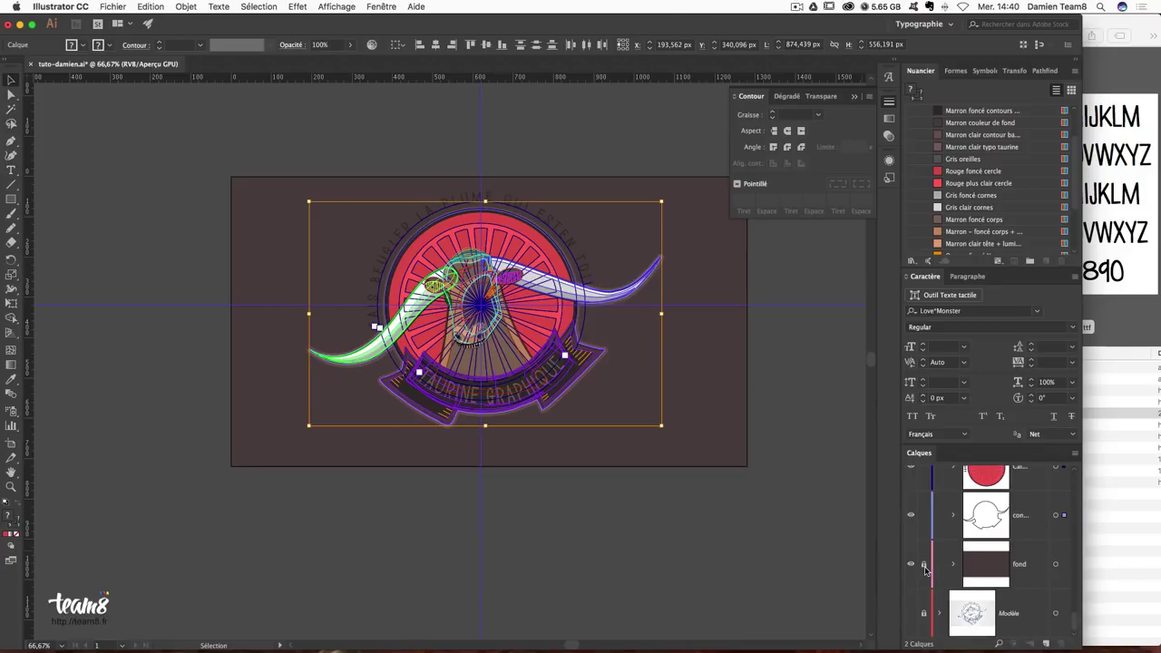
{"action": "scroll", "coordinate": [998, 570], "scroll_direction": "up", "scroll_amount": 5}
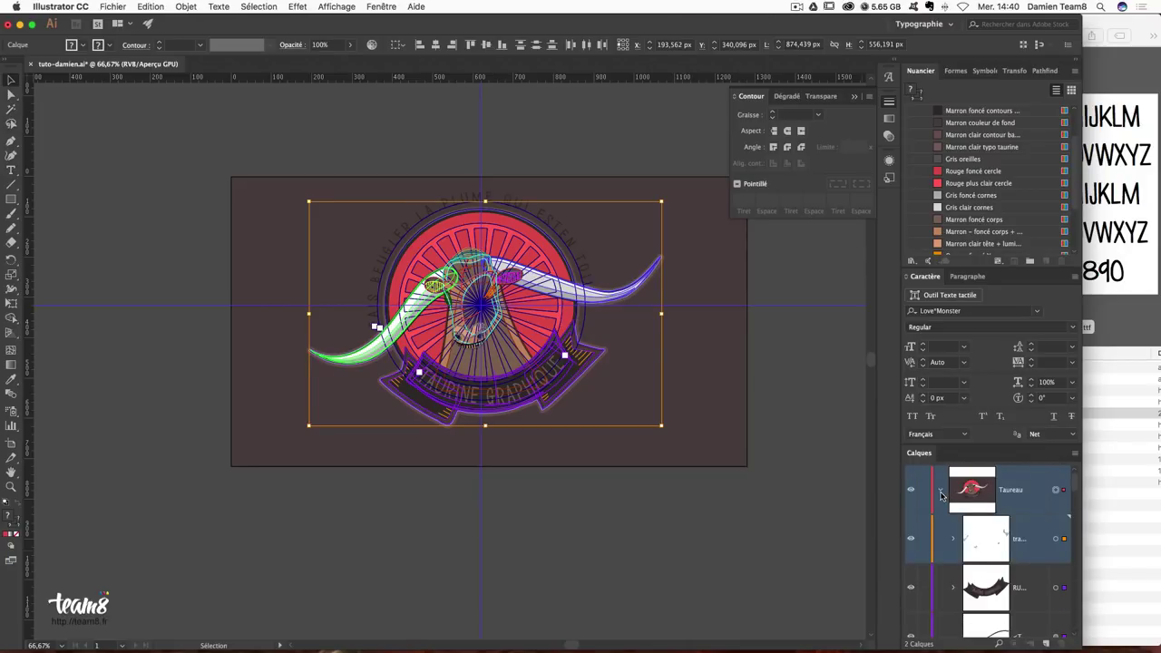
{"action": "left_click", "coordinate": [840, 488]}
{"action": "key", "text": "a"}
{"action": "key", "text": "ctrl+a"}
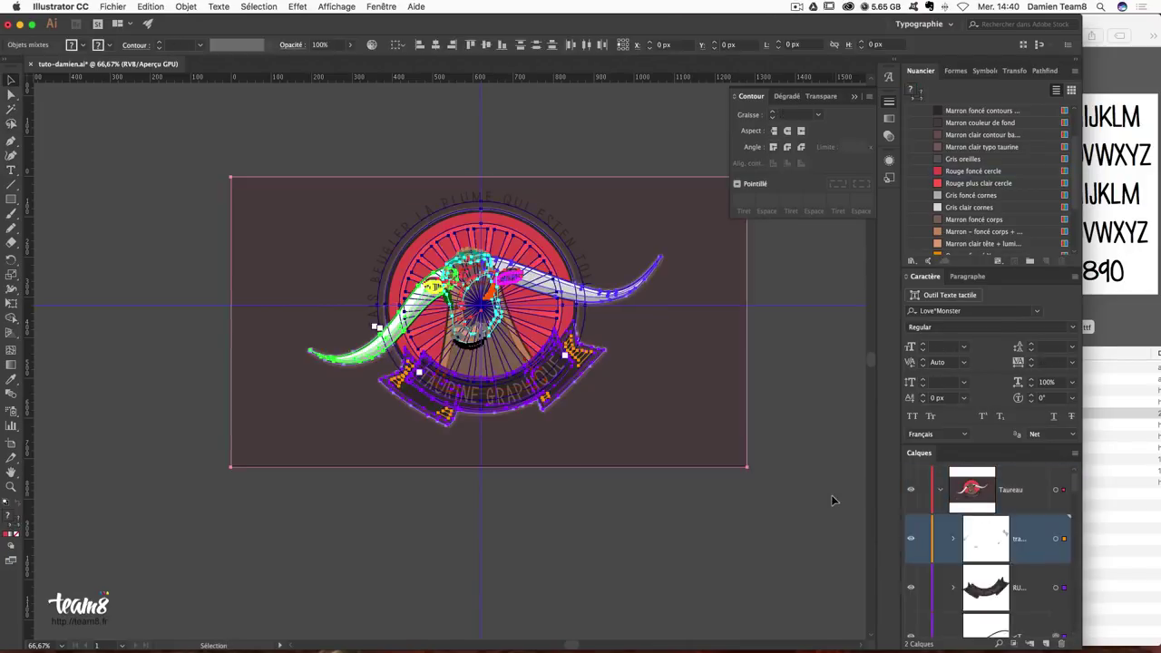
{"action": "key", "text": "v"}
Paste the bull artwork into a new layer above Taureau, placed below the artboard.
{"action": "left_click", "coordinate": [939, 491]}
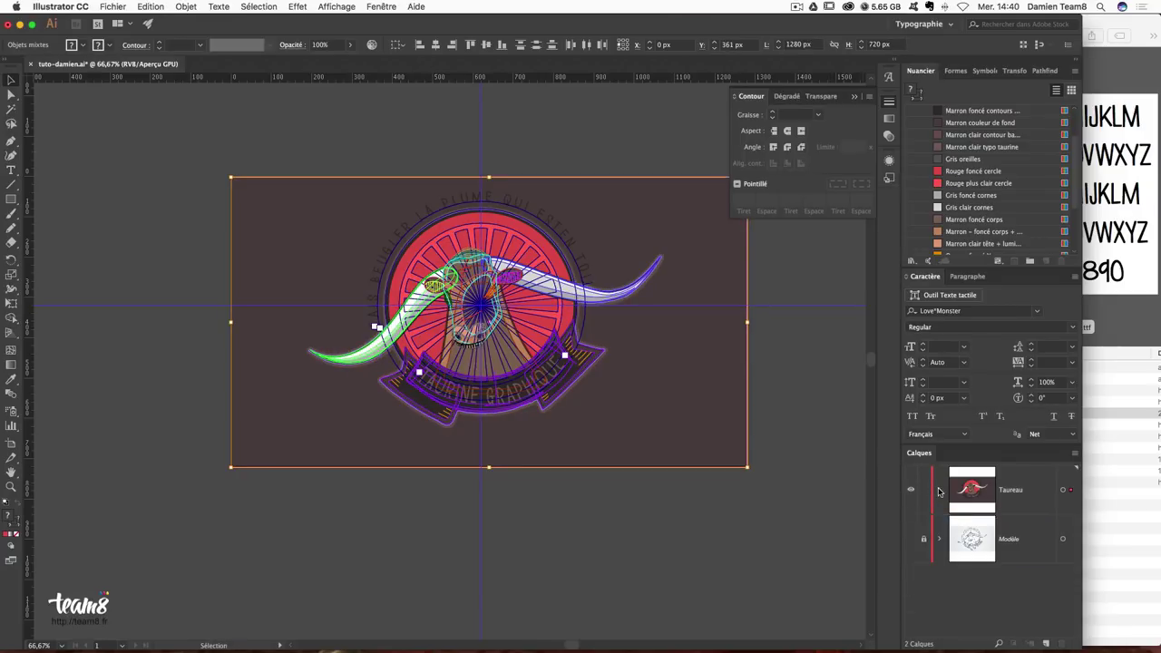
{"action": "left_click", "coordinate": [1007, 537]}
{"action": "left_click", "coordinate": [1027, 506]}
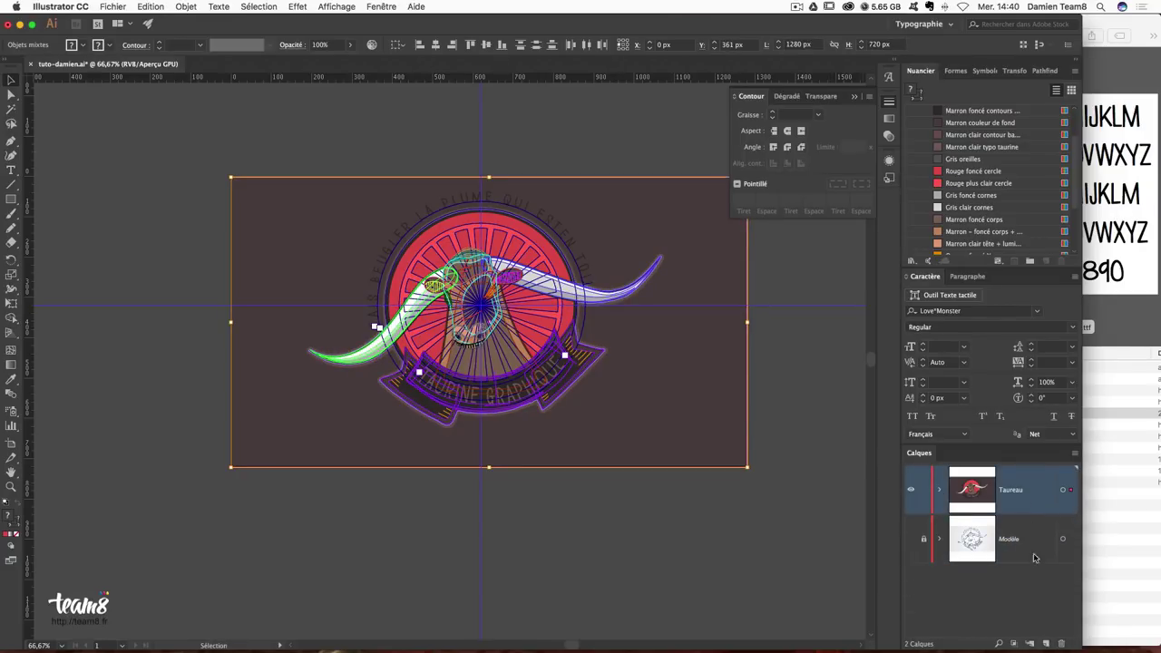
{"action": "left_click", "coordinate": [1048, 643]}
{"action": "key", "text": "ctrl+v"}
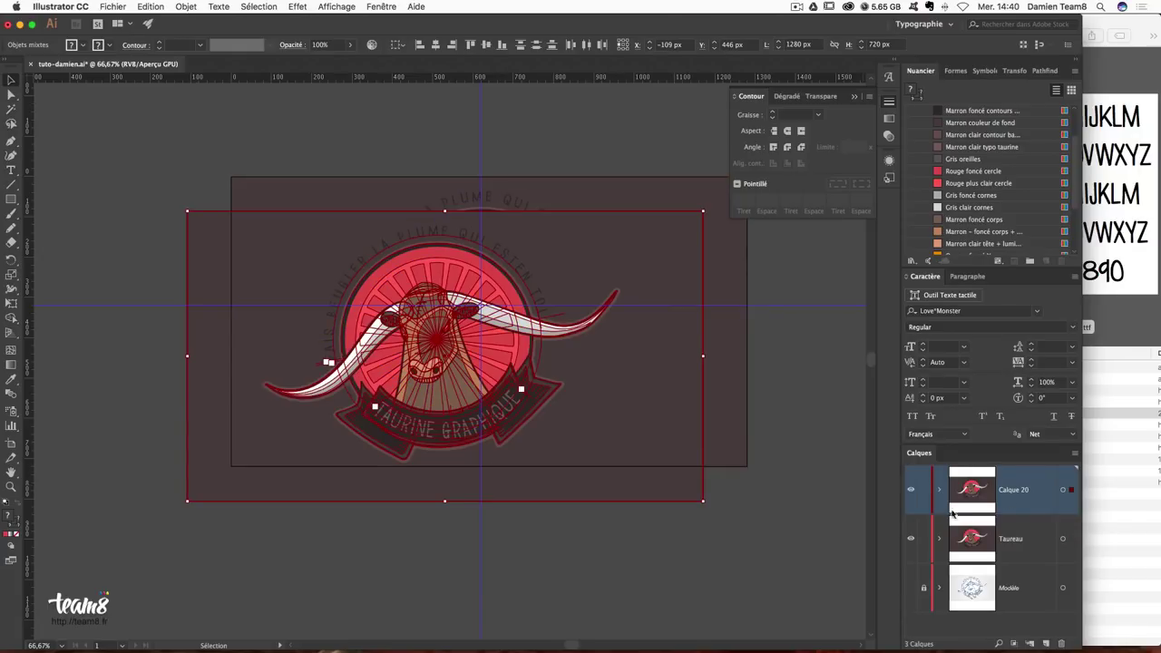
{"action": "mouse_move", "coordinate": [298, 226]}
{"action": "left_mouse_down"}
{"action": "mouse_move", "coordinate": [372, 502]}
{"action": "mouse_move", "coordinate": [342, 488]}
{"action": "left_mouse_up"}
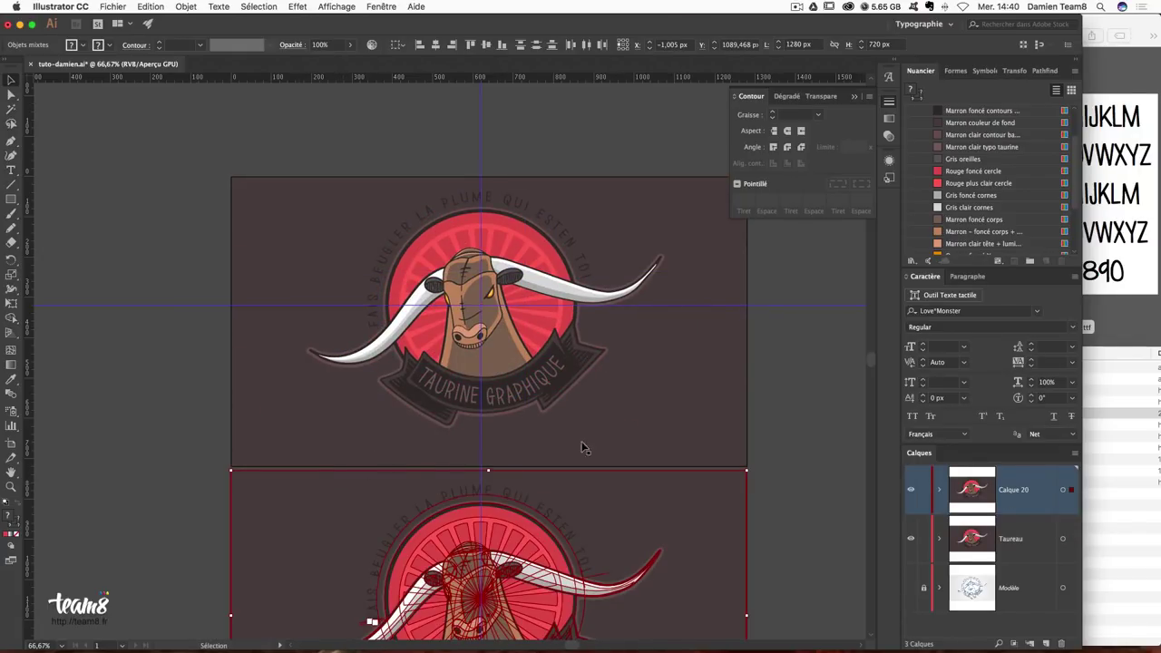
{"action": "left_click", "coordinate": [803, 398]}
{"action": "left_click_drag", "start_coordinate": [681, 495], "coordinate": [667, 375]}
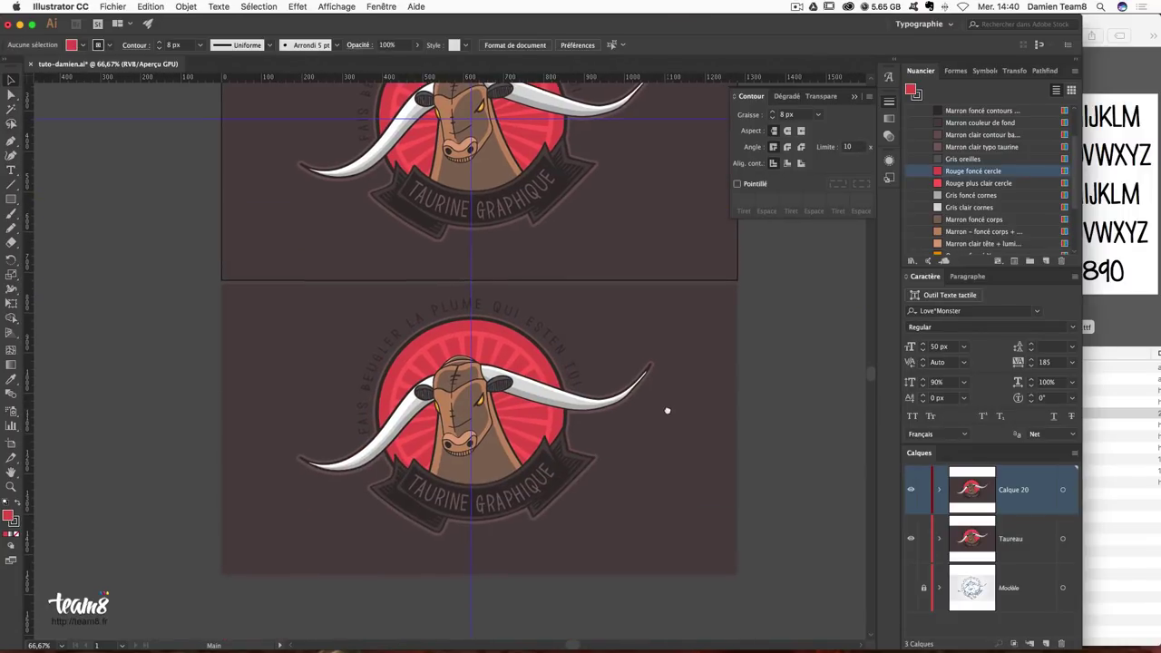
Expand Calque 20 and select the lower artboard's background rectangle.
{"action": "left_click", "coordinate": [940, 490]}
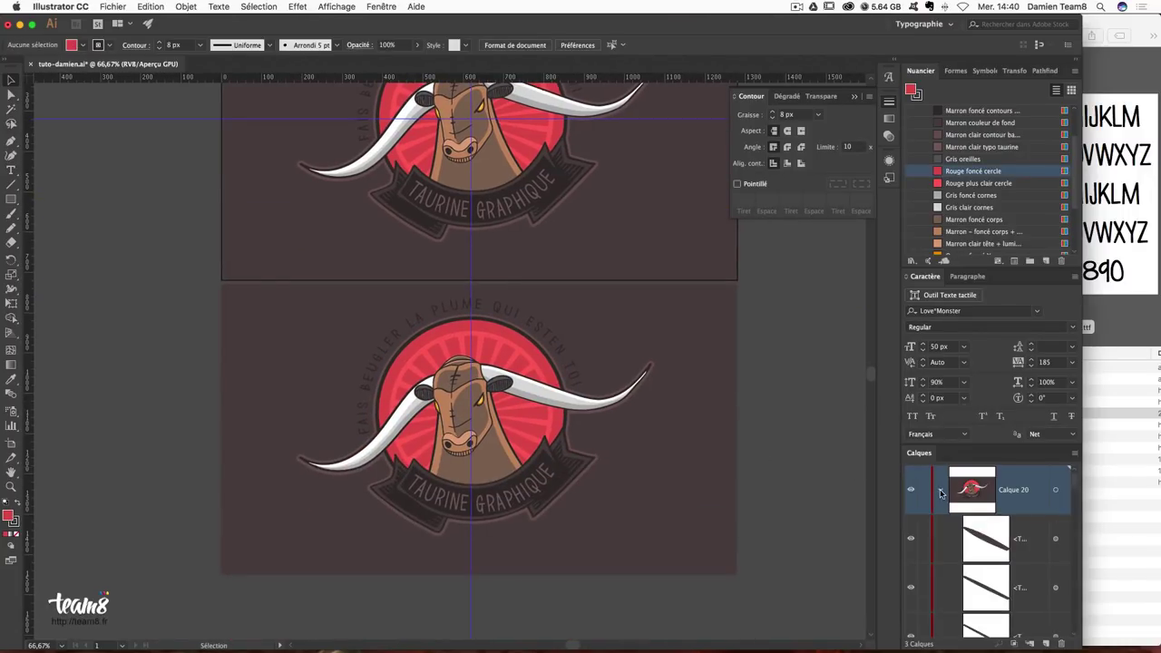
{"action": "left_click", "coordinate": [693, 437]}
{"action": "scroll", "coordinate": [966, 208], "scroll_direction": "down", "scroll_amount": 3}
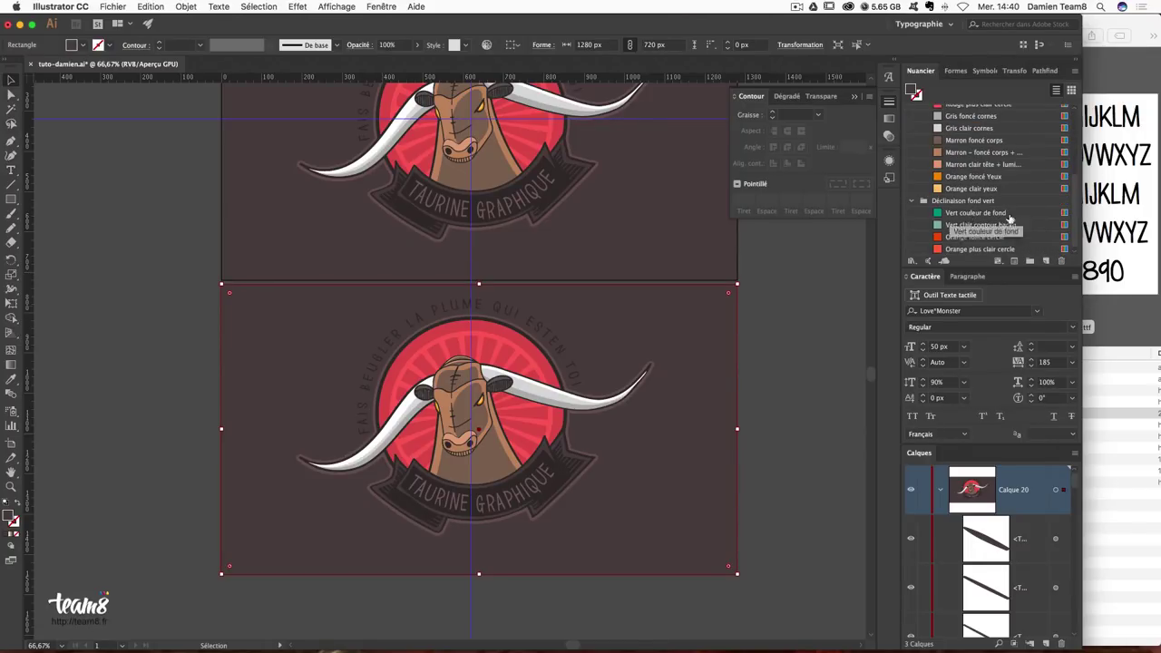
Fill the lower background with the Vert couleur de fond swatch.
{"action": "left_click", "coordinate": [975, 213]}
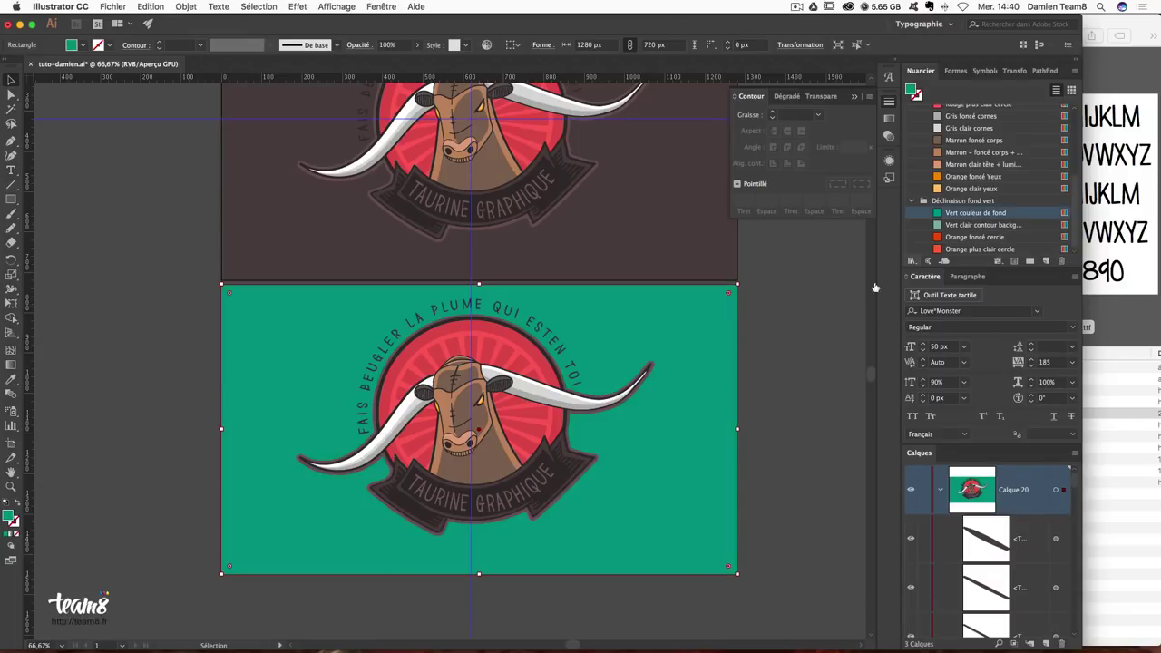
{"action": "left_click", "coordinate": [823, 325]}
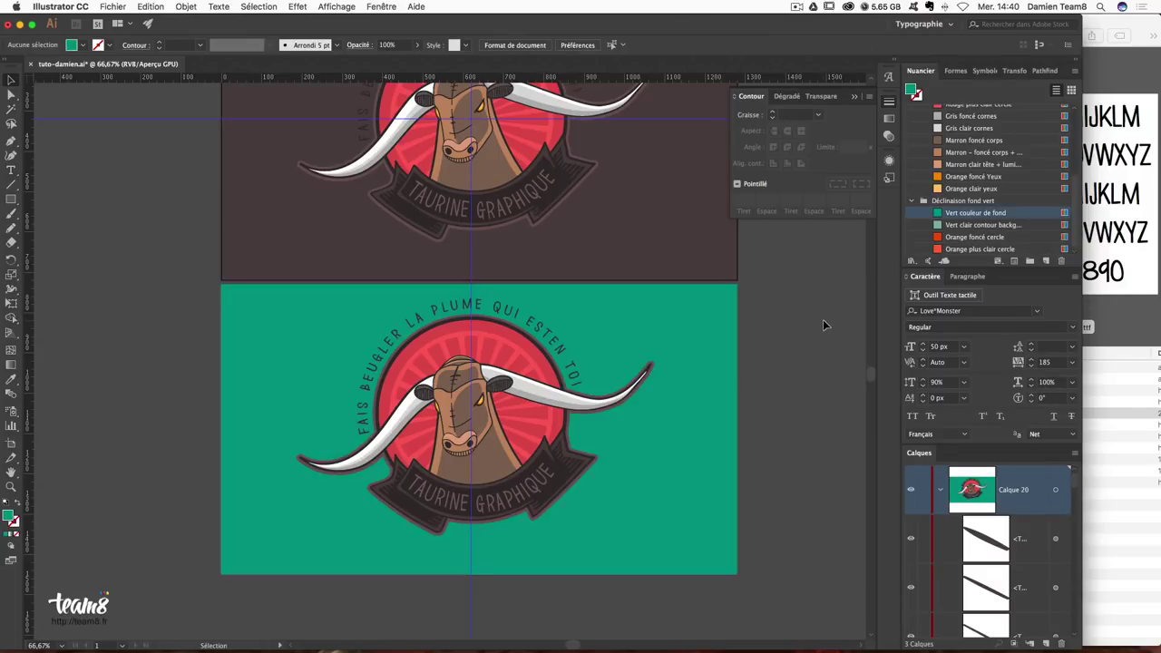
{"action": "left_click", "coordinate": [595, 469]}
{"action": "scroll", "coordinate": [940, 548], "scroll_direction": "down", "scroll_amount": 3}
{"action": "scroll", "coordinate": [940, 548], "scroll_direction": "down", "scroll_amount": 2}
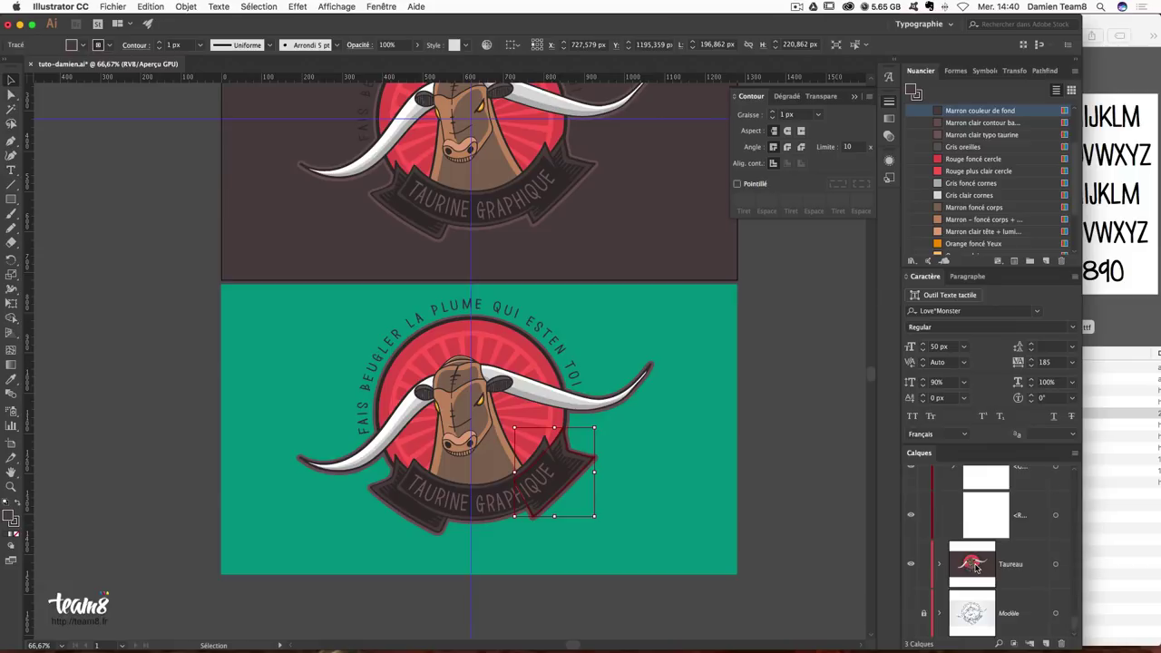
{"action": "scroll", "coordinate": [940, 548], "scroll_direction": "down", "scroll_amount": 2}
{"action": "scroll", "coordinate": [1011, 554], "scroll_direction": "up", "scroll_amount": 1}
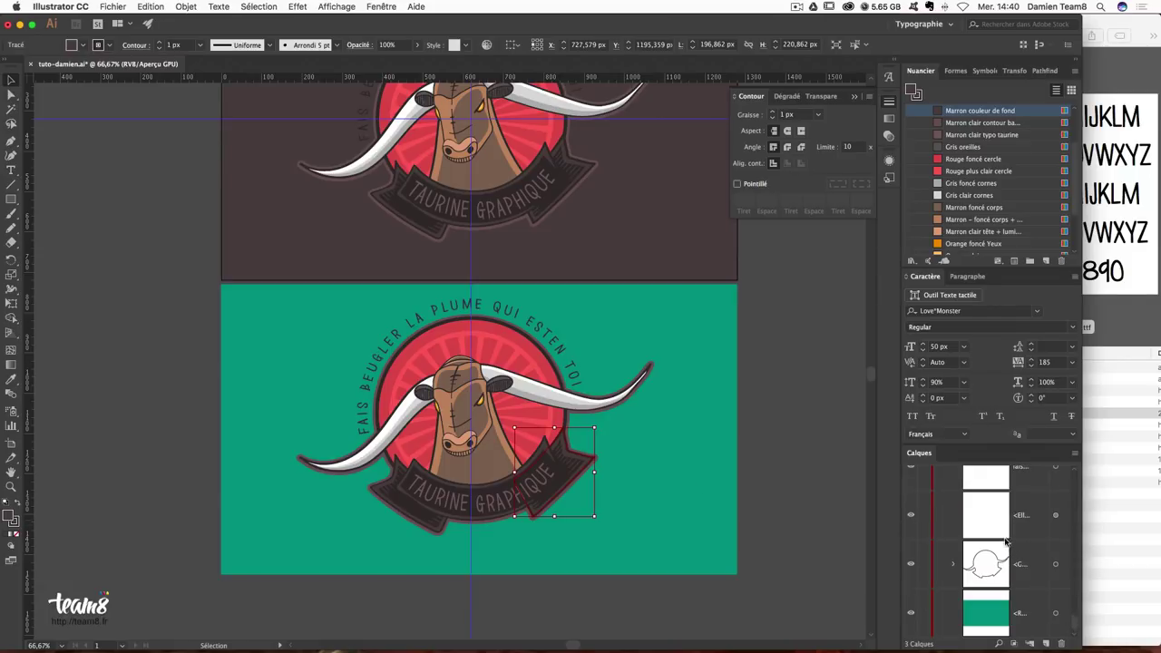
{"action": "scroll", "coordinate": [1007, 562], "scroll_direction": "up", "scroll_amount": 1}
Set the bull outline group's stroke to Vert clair contour background.
{"action": "left_click", "coordinate": [1005, 567]}
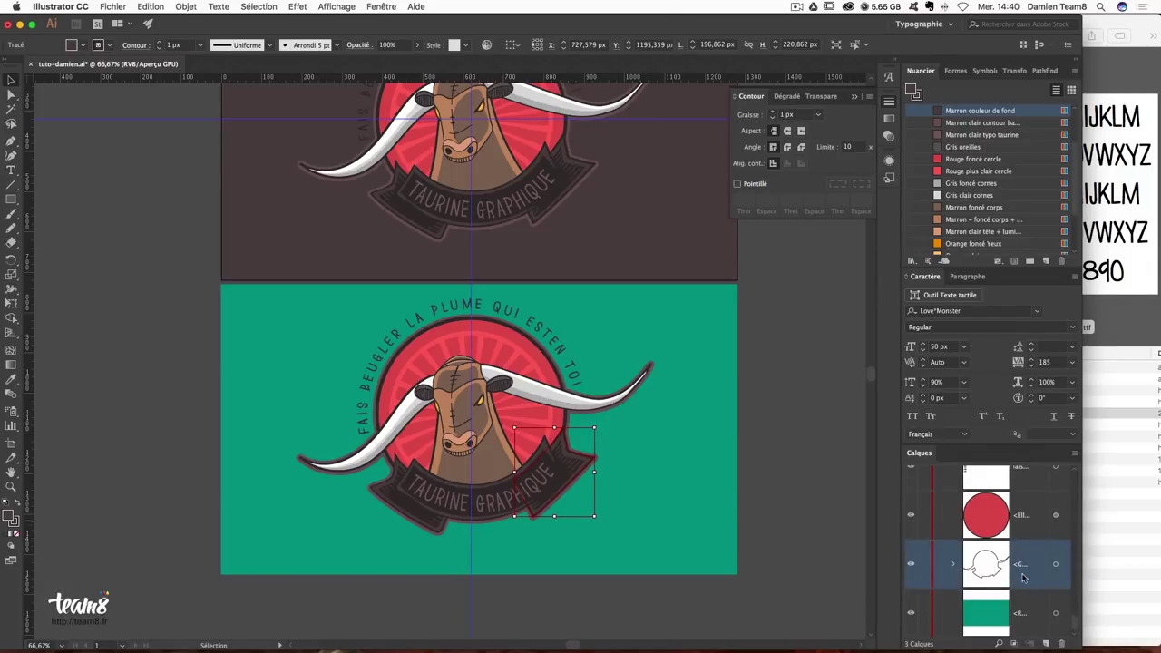
{"action": "left_click", "coordinate": [1057, 564]}
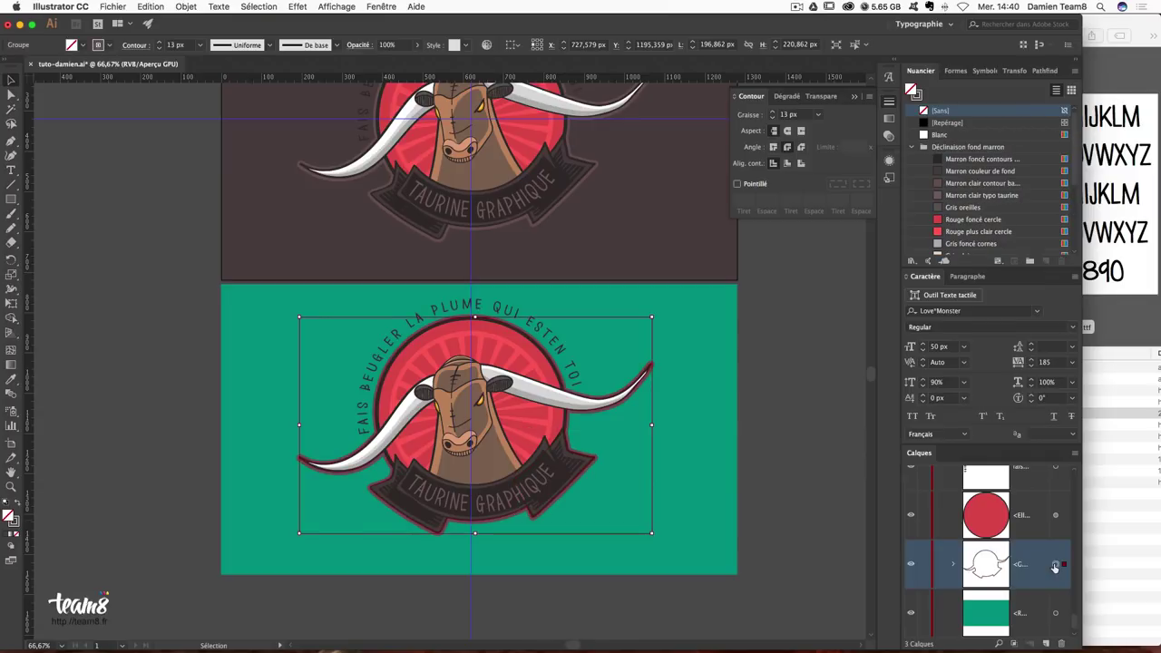
{"action": "left_click", "coordinate": [12, 524]}
{"action": "scroll", "coordinate": [971, 216], "scroll_direction": "down", "scroll_amount": 5}
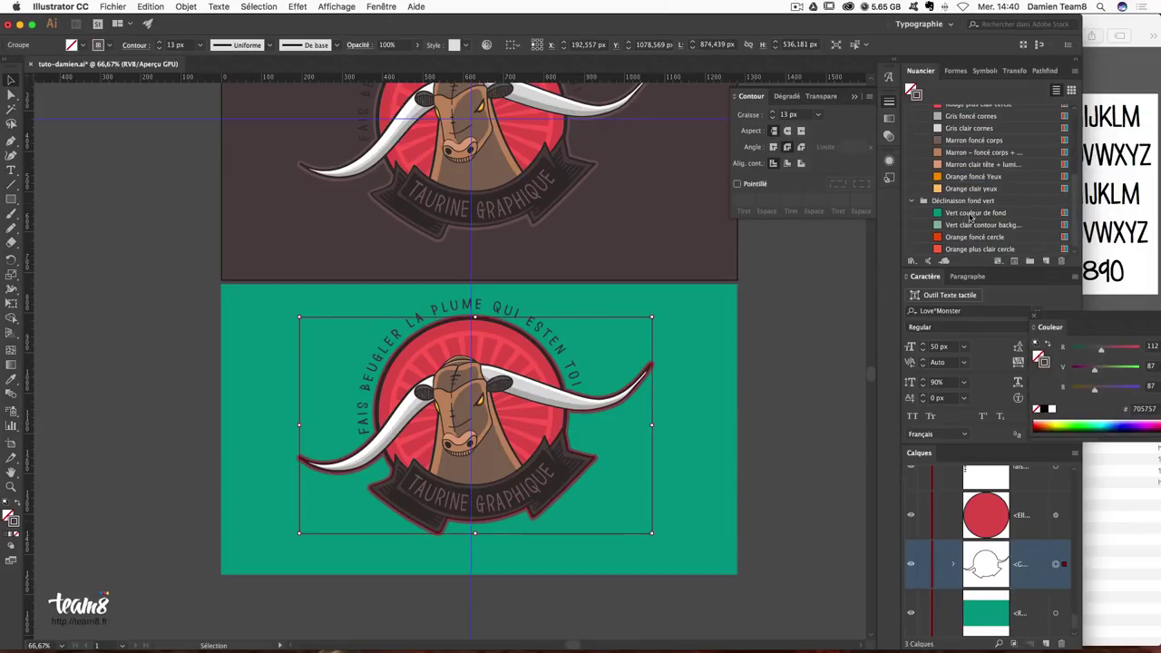
{"action": "left_click", "coordinate": [973, 226]}
{"action": "left_click", "coordinate": [755, 388]}
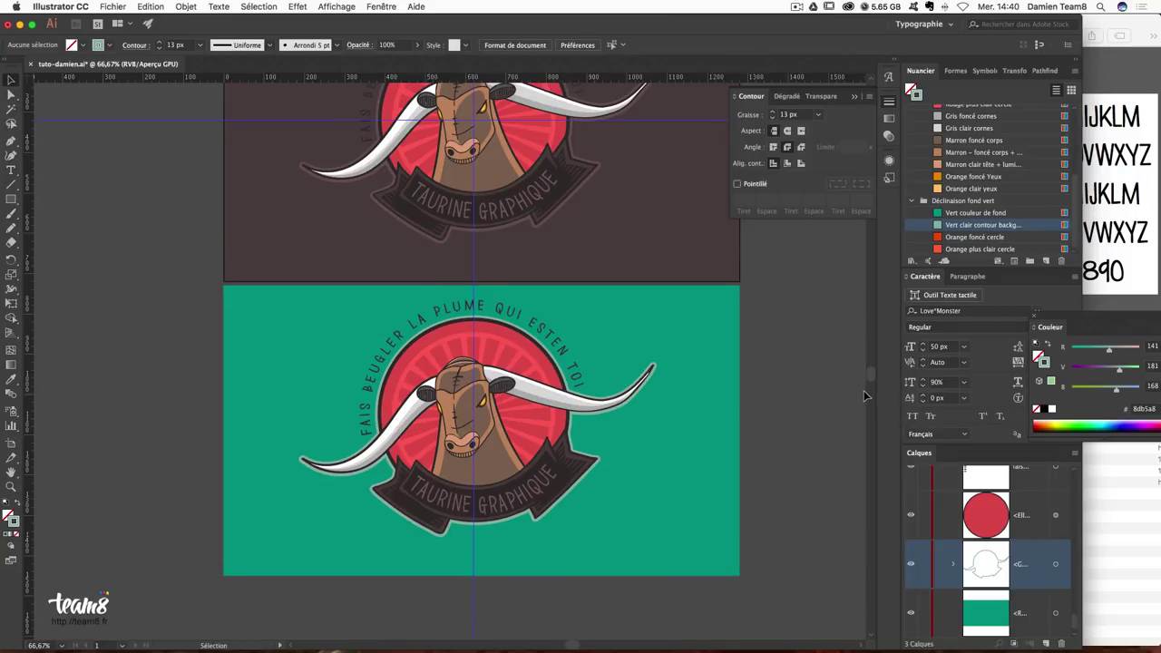
Fill the circle behind the bull with the Orange foncé cercle swatch.
{"action": "left_click", "coordinate": [525, 345]}
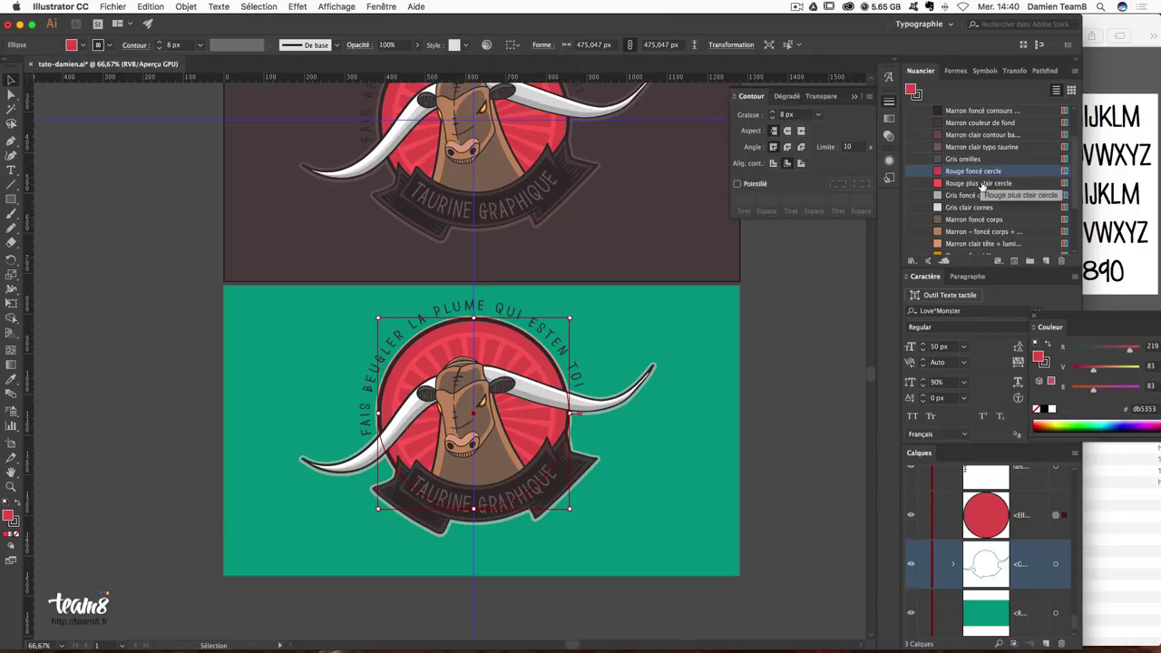
{"action": "scroll", "coordinate": [967, 218], "scroll_direction": "down", "scroll_amount": 3}
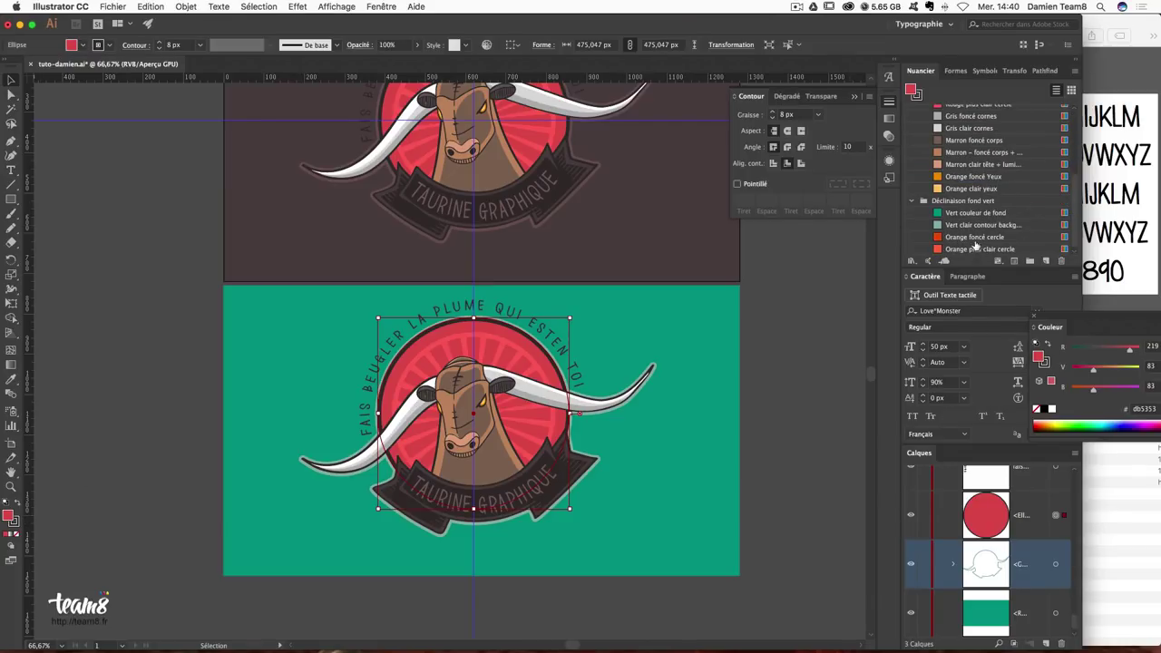
{"action": "left_click", "coordinate": [976, 238]}
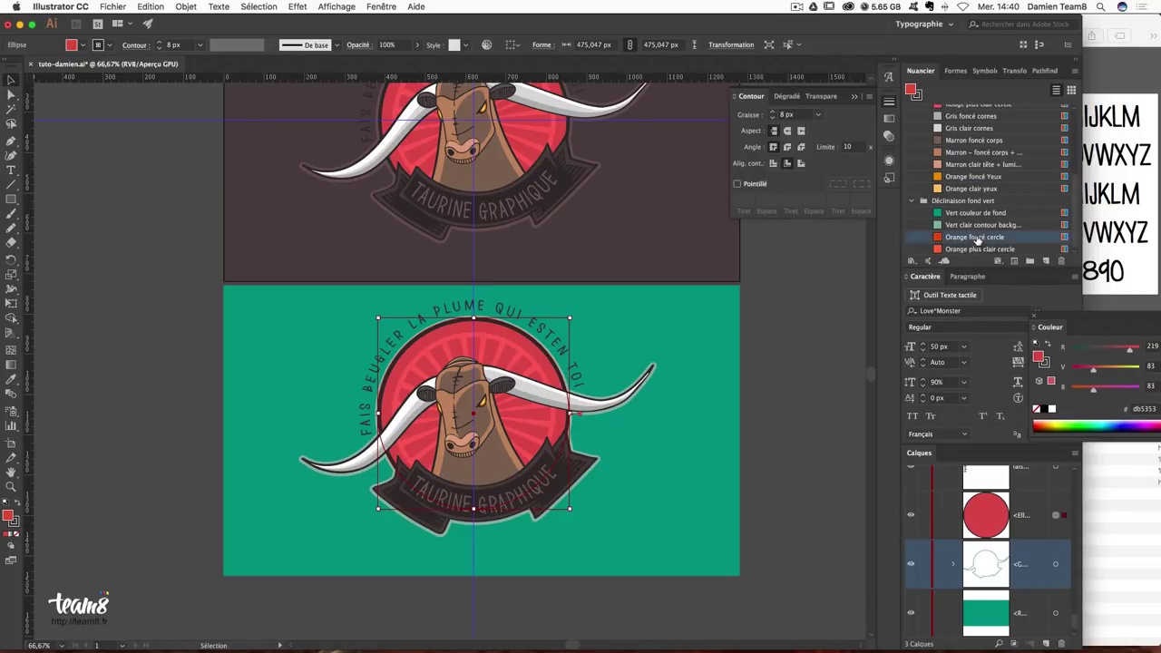
Select the red sunburst ray sublayers and gather them with Rassembler sur un nouveau calque.
{"action": "left_click", "coordinate": [509, 347]}
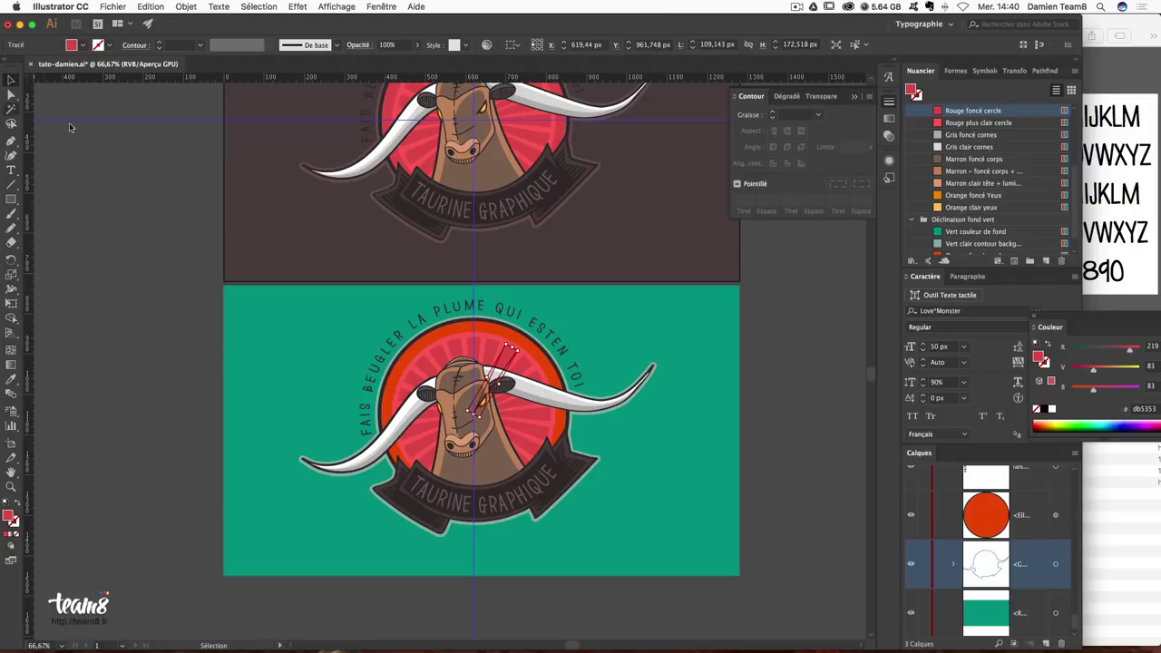
{"action": "scroll", "coordinate": [1034, 594], "scroll_direction": "down", "scroll_amount": 3}
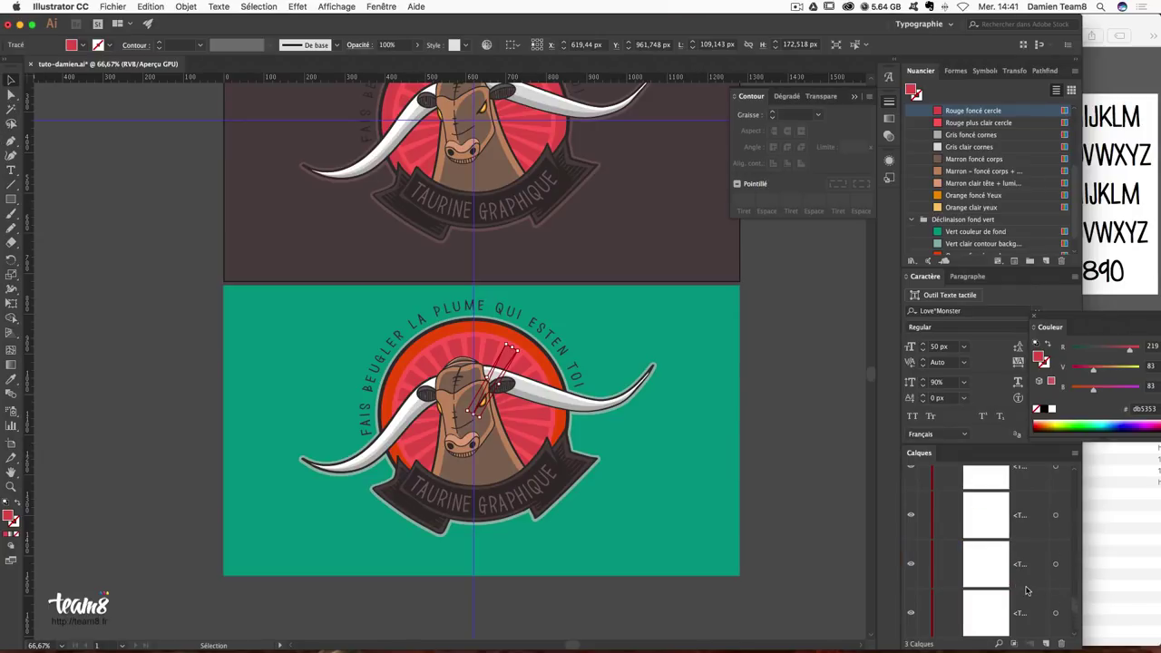
{"action": "scroll", "coordinate": [988, 615], "scroll_direction": "down", "scroll_amount": 2}
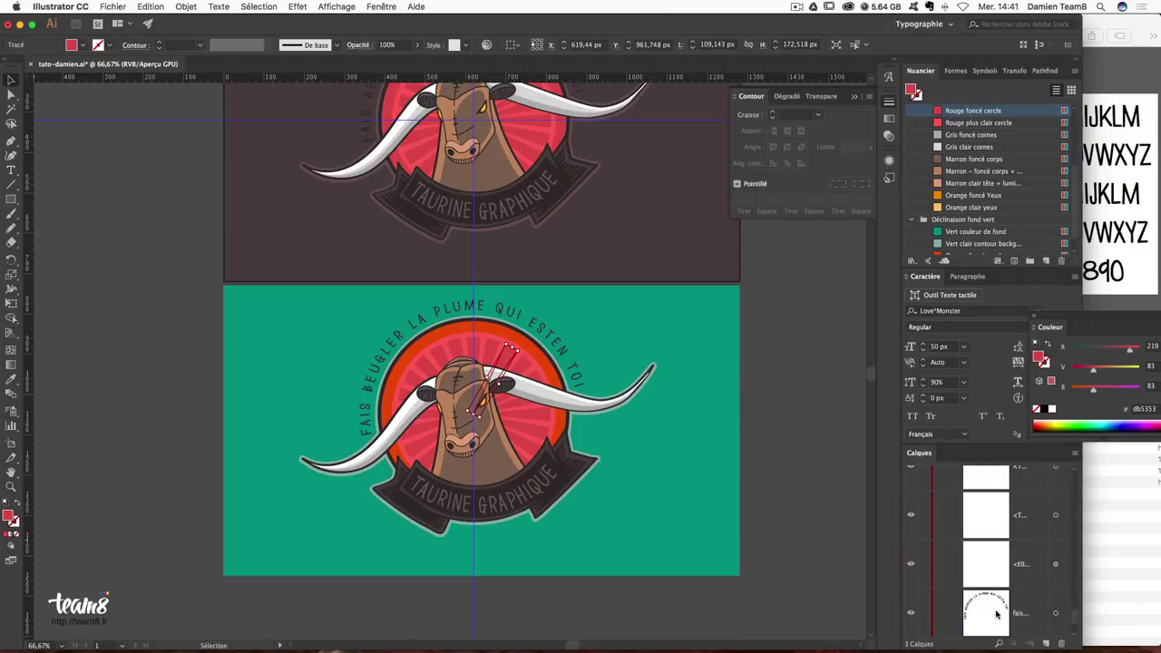
{"action": "scroll", "coordinate": [994, 615], "scroll_direction": "down", "scroll_amount": 1}
{"action": "scroll", "coordinate": [995, 615], "scroll_direction": "down", "scroll_amount": 1}
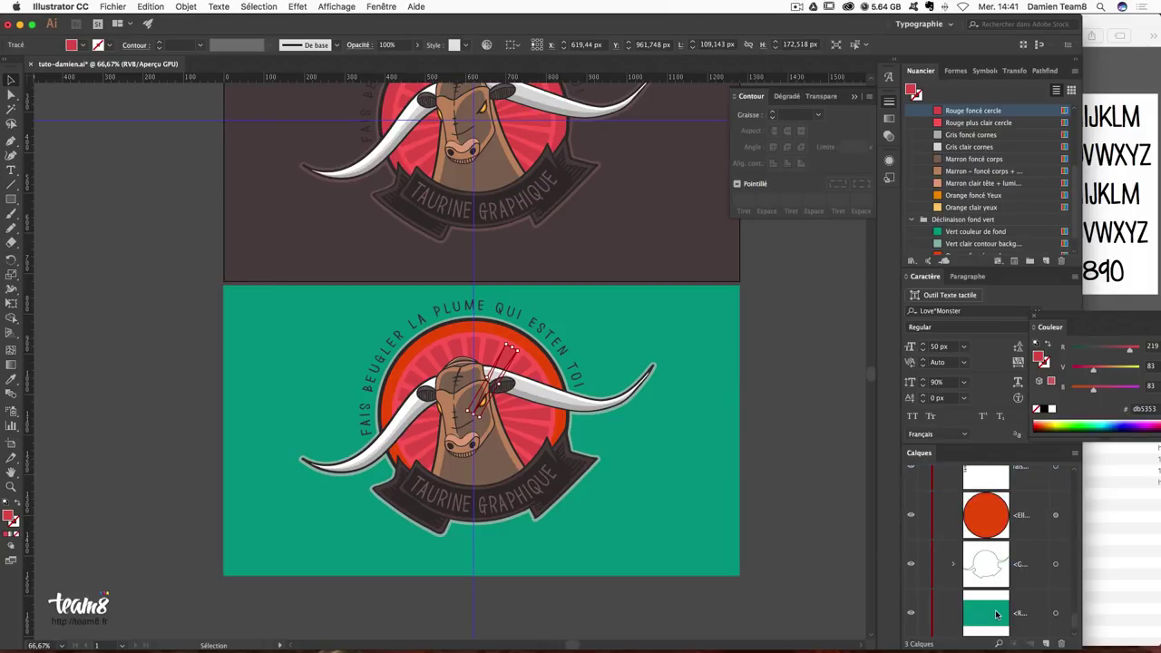
{"action": "scroll", "coordinate": [1012, 542], "scroll_direction": "up", "scroll_amount": 1}
{"action": "scroll", "coordinate": [1009, 530], "scroll_direction": "up", "scroll_amount": 3}
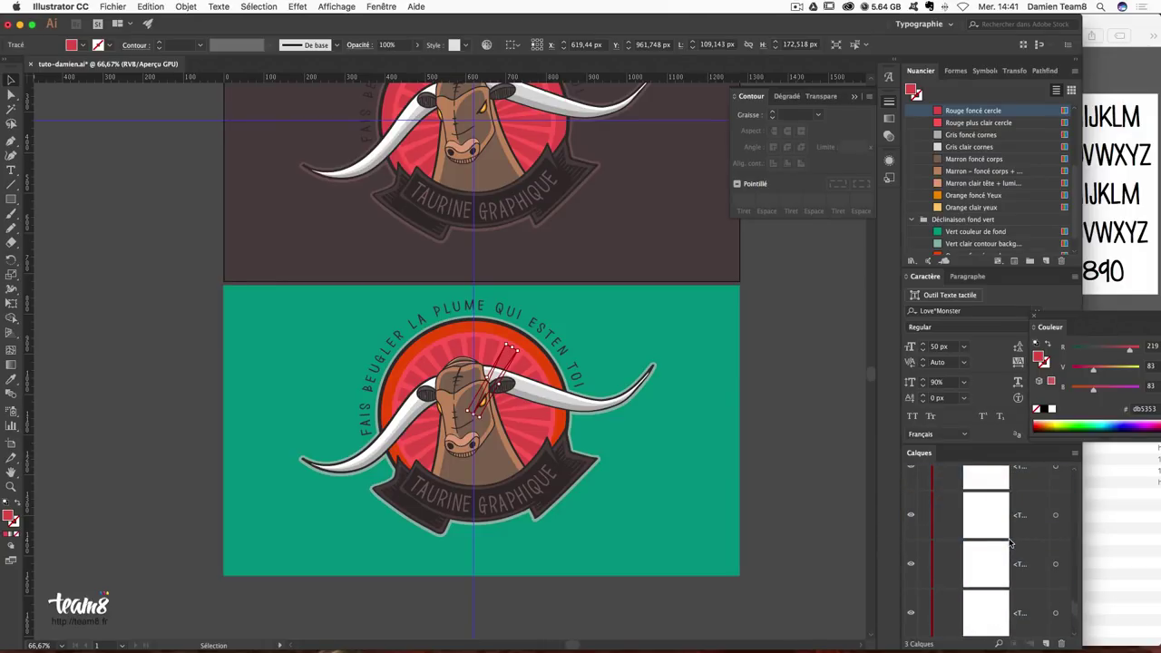
{"action": "scroll", "coordinate": [1009, 544], "scroll_direction": "up", "scroll_amount": 2}
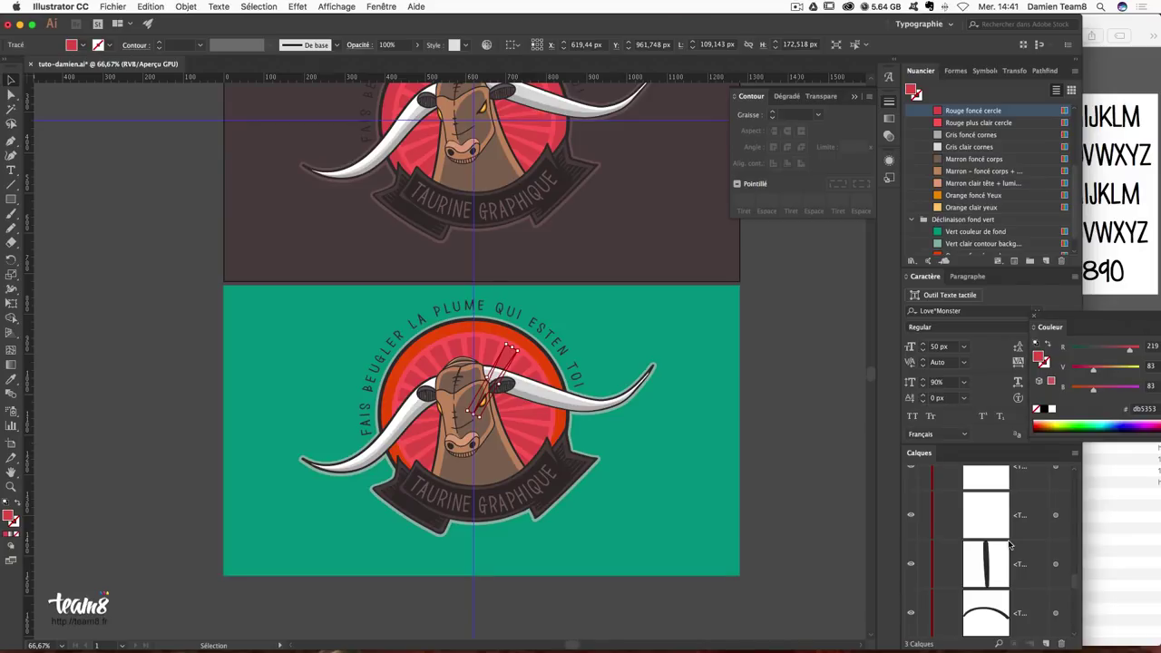
{"action": "scroll", "coordinate": [1010, 544], "scroll_direction": "up", "scroll_amount": 2}
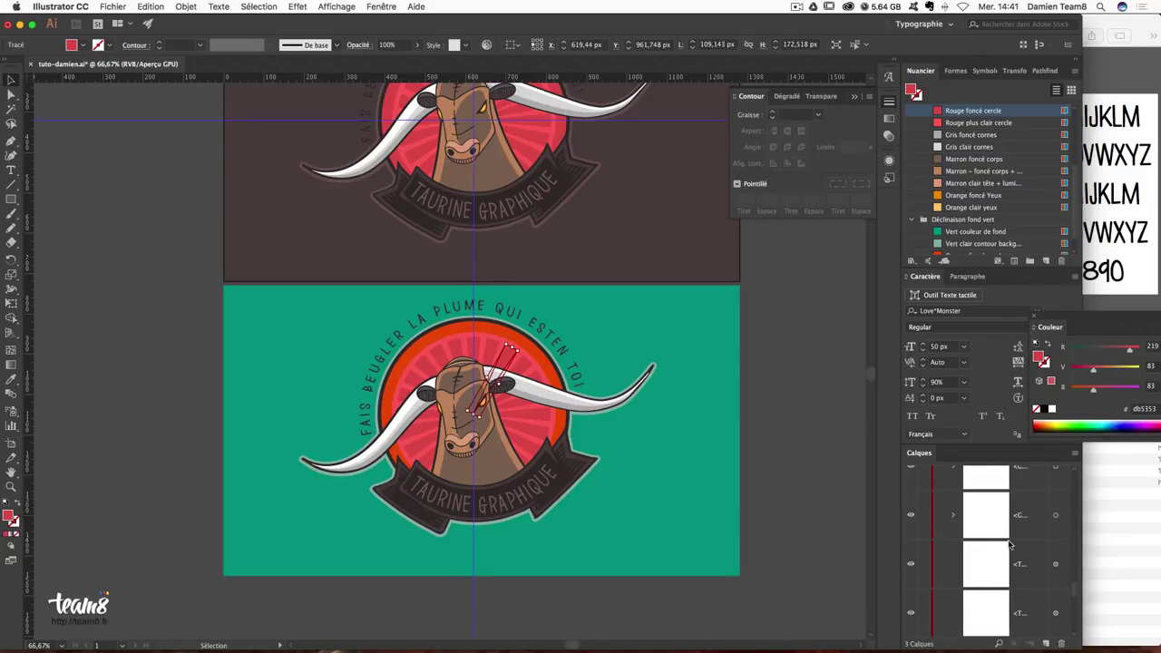
{"action": "scroll", "coordinate": [1010, 544], "scroll_direction": "up", "scroll_amount": 2}
{"action": "scroll", "coordinate": [1009, 546], "scroll_direction": "up", "scroll_amount": 2}
{"action": "scroll", "coordinate": [1009, 547], "scroll_direction": "up", "scroll_amount": 1}
{"action": "scroll", "coordinate": [1010, 549], "scroll_direction": "up", "scroll_amount": 2}
{"action": "scroll", "coordinate": [1010, 549], "scroll_direction": "down", "scroll_amount": 1}
{"action": "left_click", "coordinate": [982, 571]}
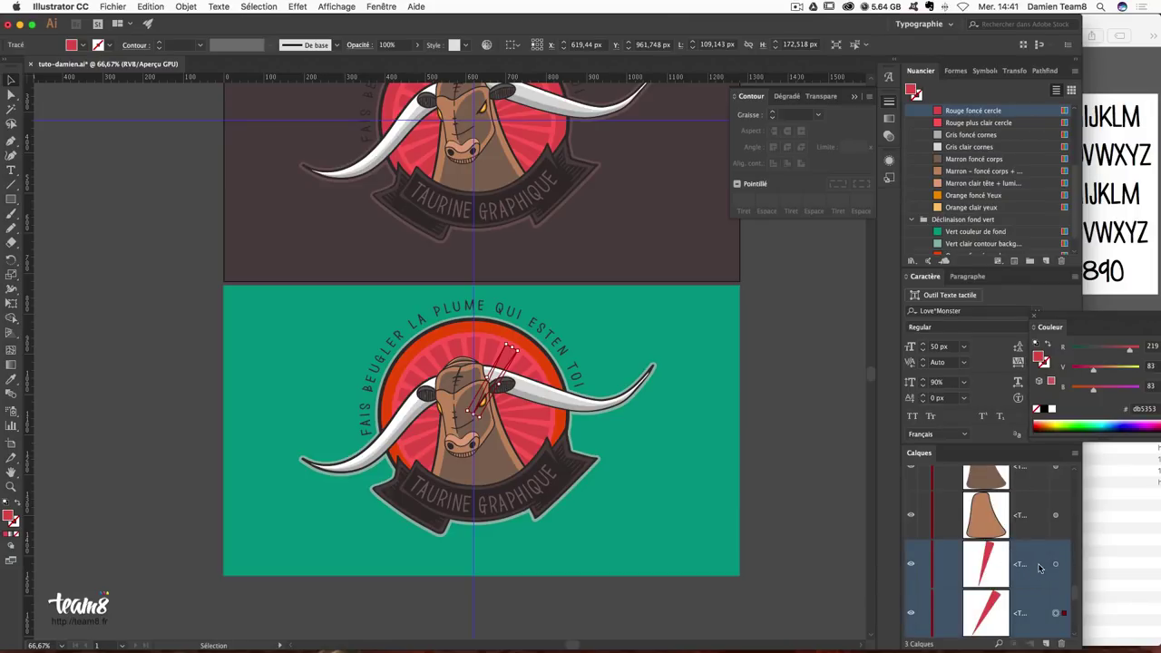
{"action": "left_click", "coordinate": [1075, 453]}
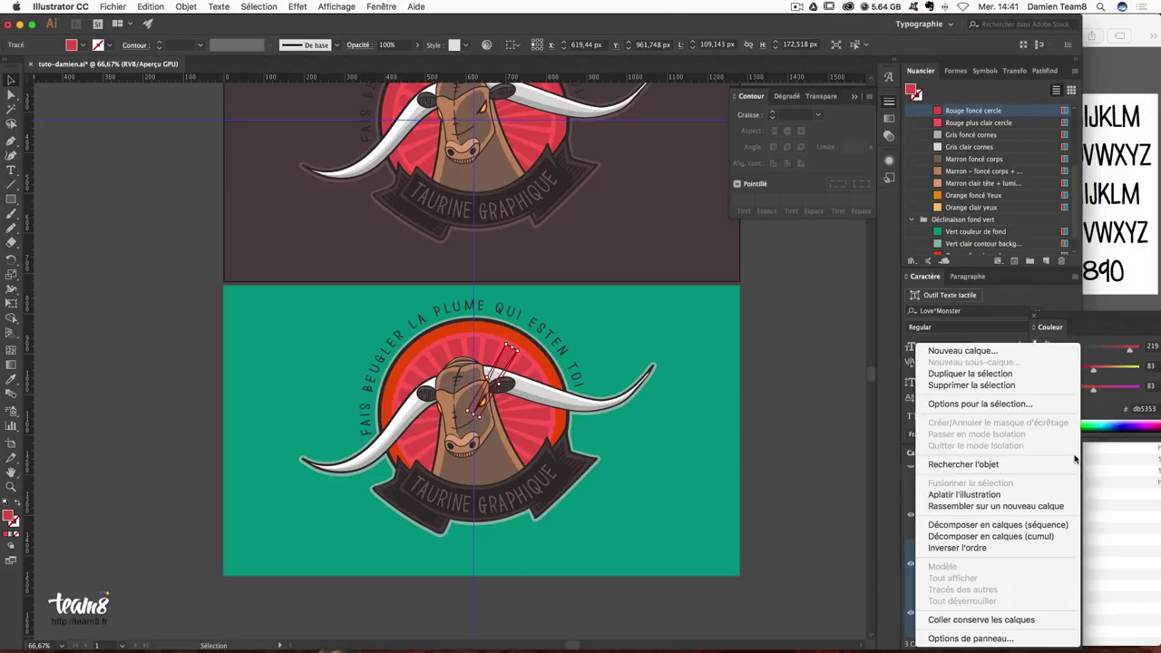
{"action": "left_click", "coordinate": [1016, 504]}
Select the new rays layer's contents and compare a lighter red against the darker red.
{"action": "left_click", "coordinate": [1060, 565]}
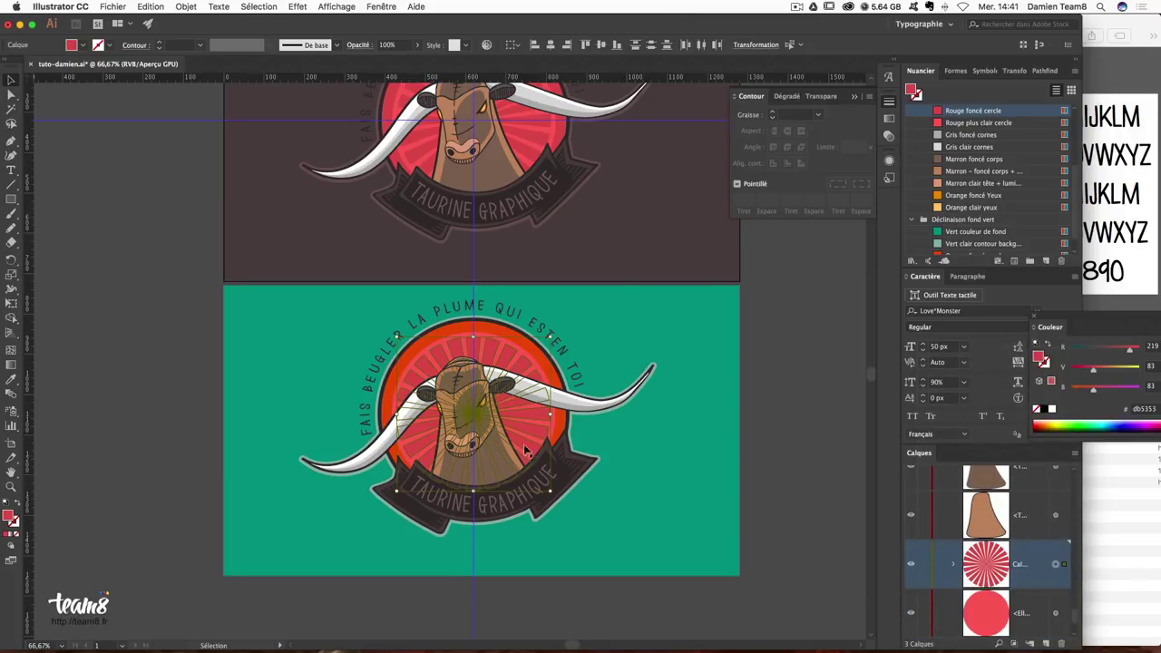
{"action": "left_click", "coordinate": [940, 123]}
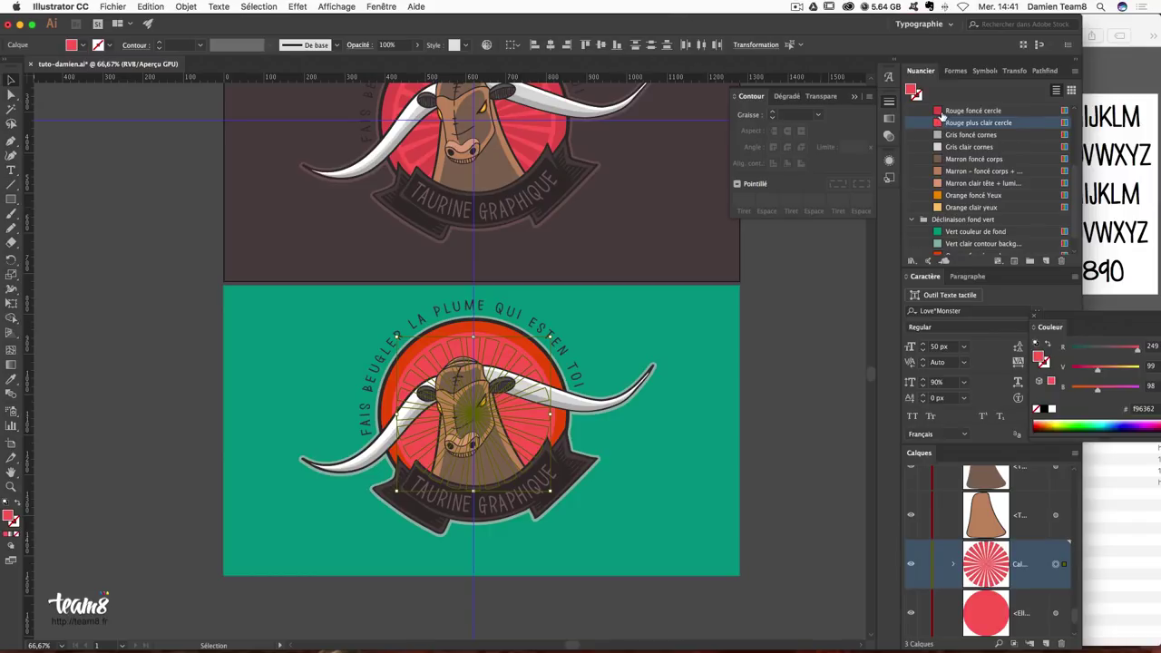
{"action": "left_click", "coordinate": [967, 109]}
{"action": "scroll", "coordinate": [961, 218], "scroll_direction": "down", "scroll_amount": 1}
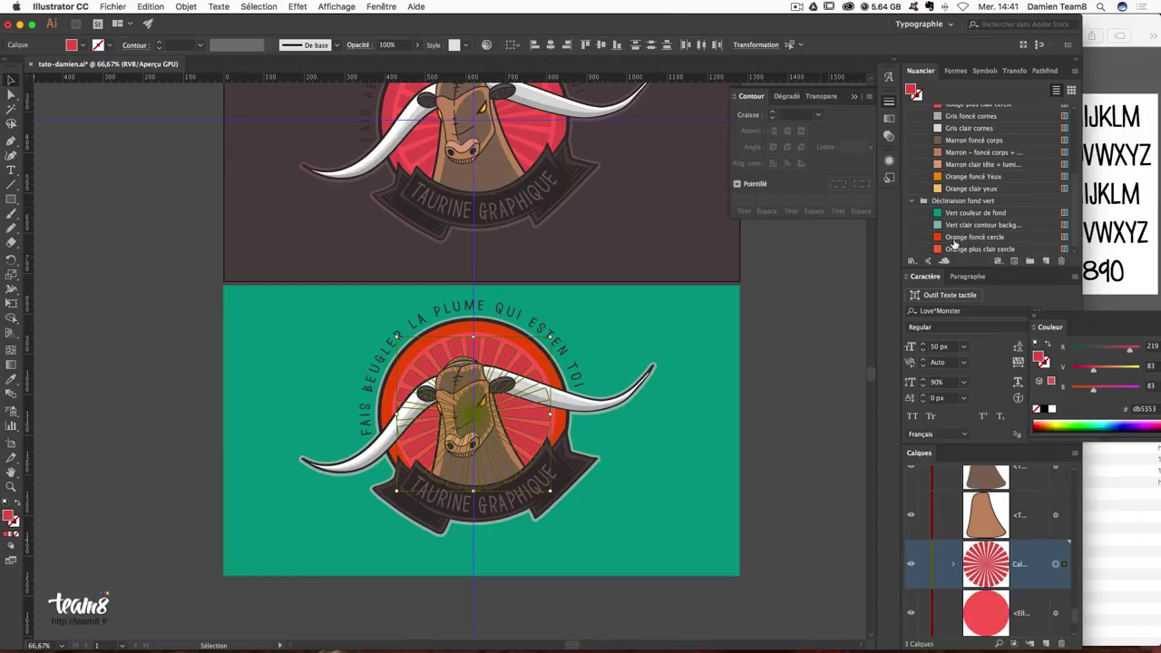
Fill the rays with Orange foncé cercle and the circle with Orange plus clair cercle, then zoom to review.
{"action": "left_click", "coordinate": [953, 238]}
{"action": "left_click", "coordinate": [535, 368]}
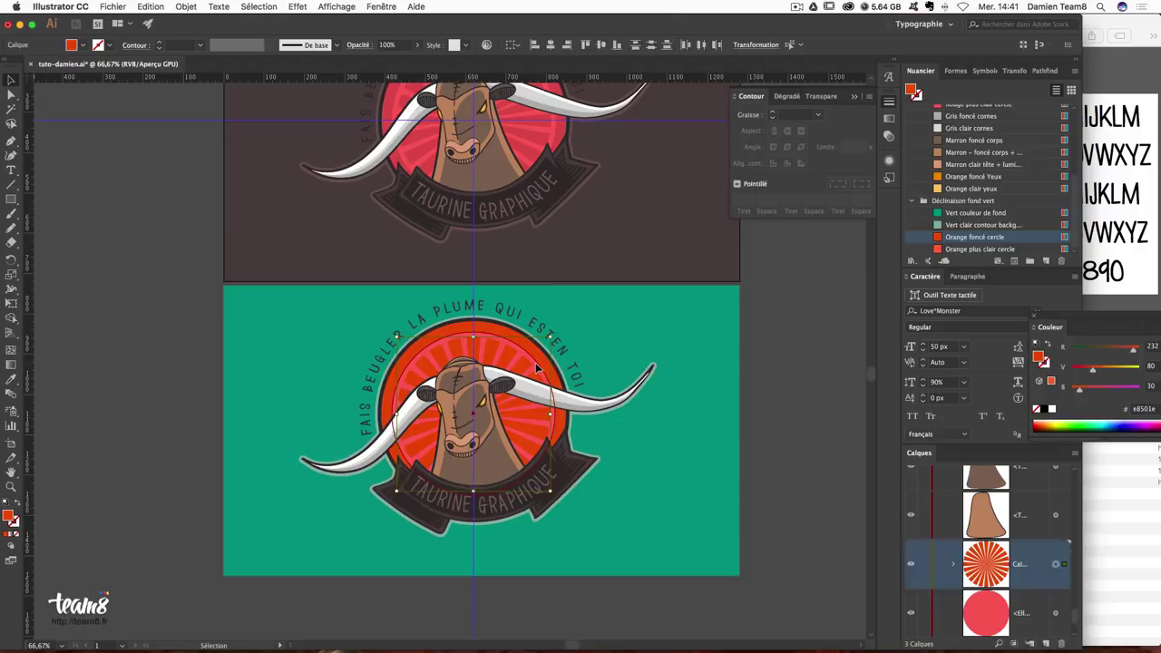
{"action": "left_click", "coordinate": [980, 248]}
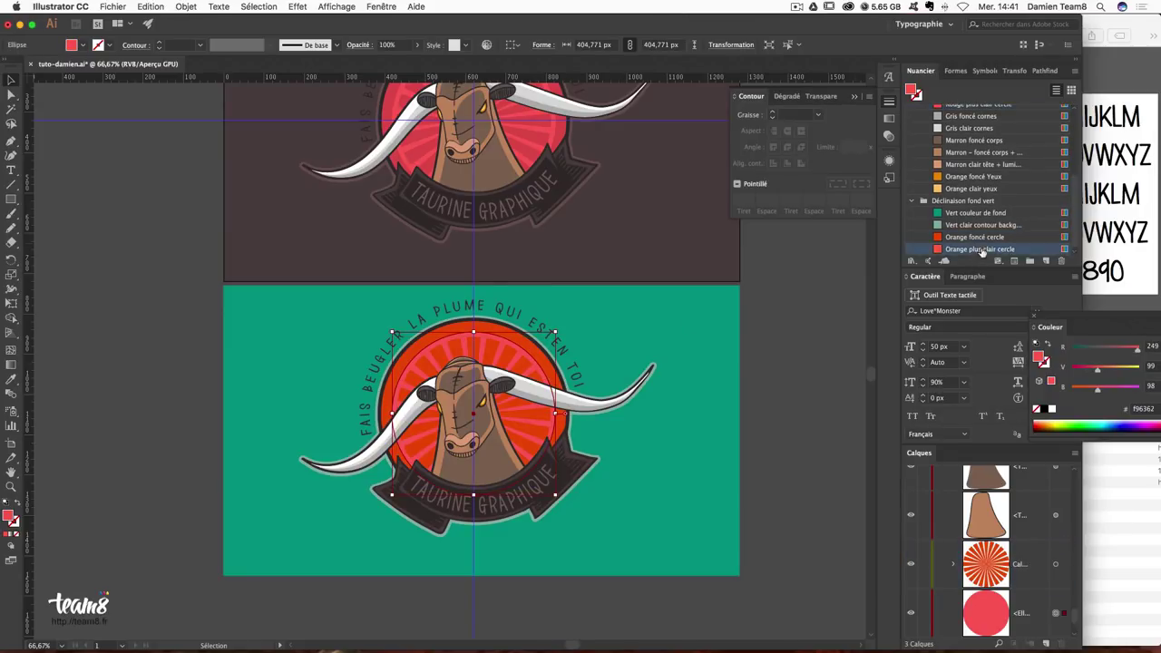
{"action": "left_click", "coordinate": [848, 314]}
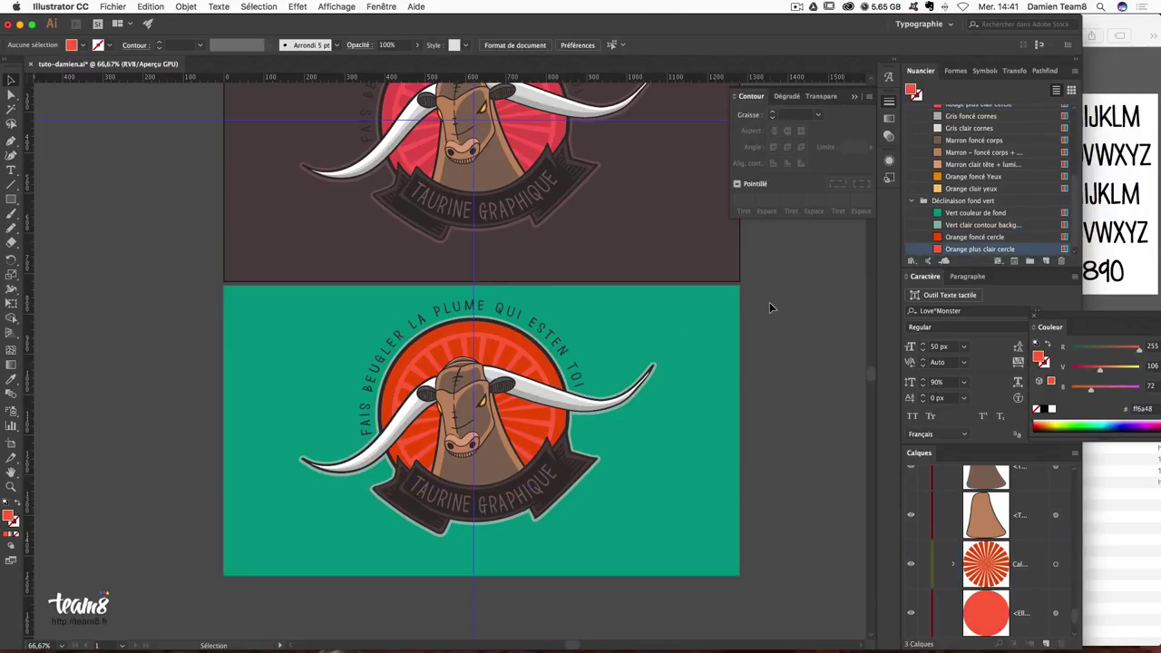
{"action": "key", "text": "super+plus"}
{"action": "key", "text": "super+plus"}
{"action": "key", "text": "super+plus"}
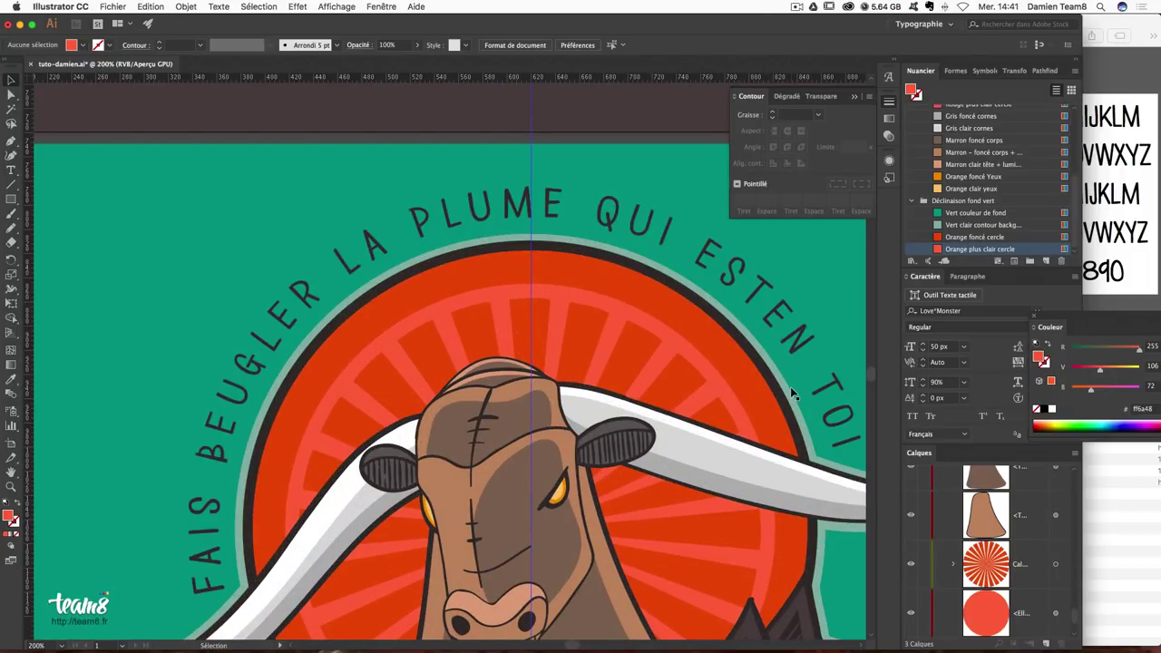
{"action": "key", "text": "super+minus"}
{"action": "key", "text": "super+minus"}
{"action": "key", "text": "super+minus"}
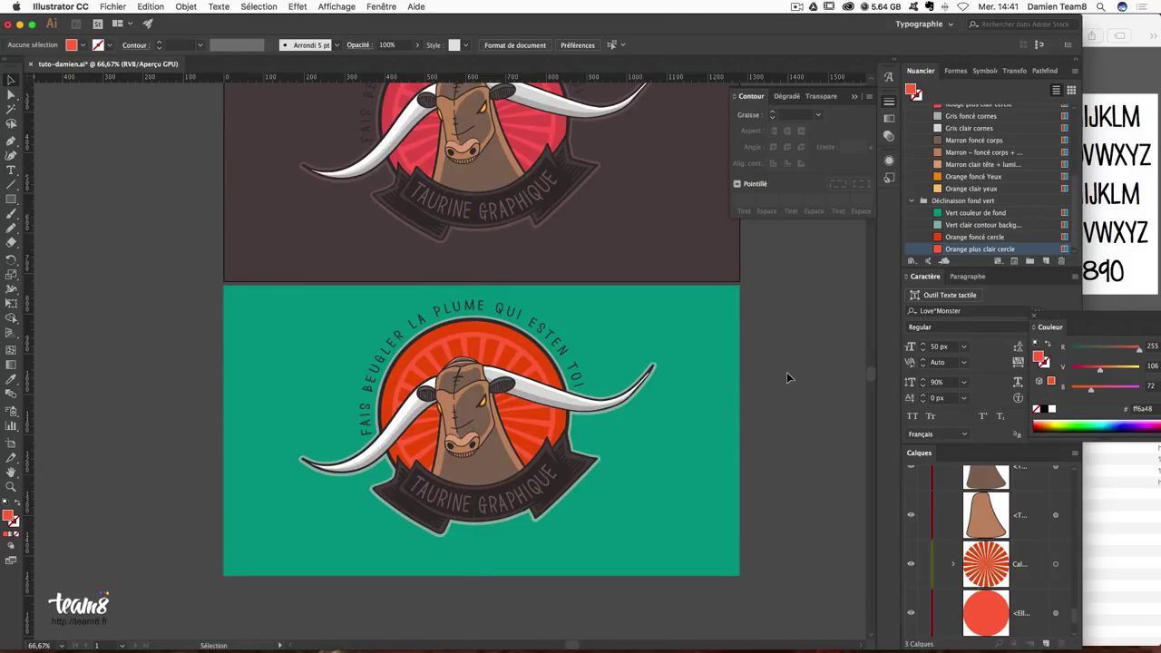
{"action": "scroll", "coordinate": [774, 379], "scroll_direction": "up", "scroll_amount": 3}
Collapse the Calque 20 layer and undo the last change to the bull's eye path.
{"action": "left_click", "coordinate": [501, 172]}
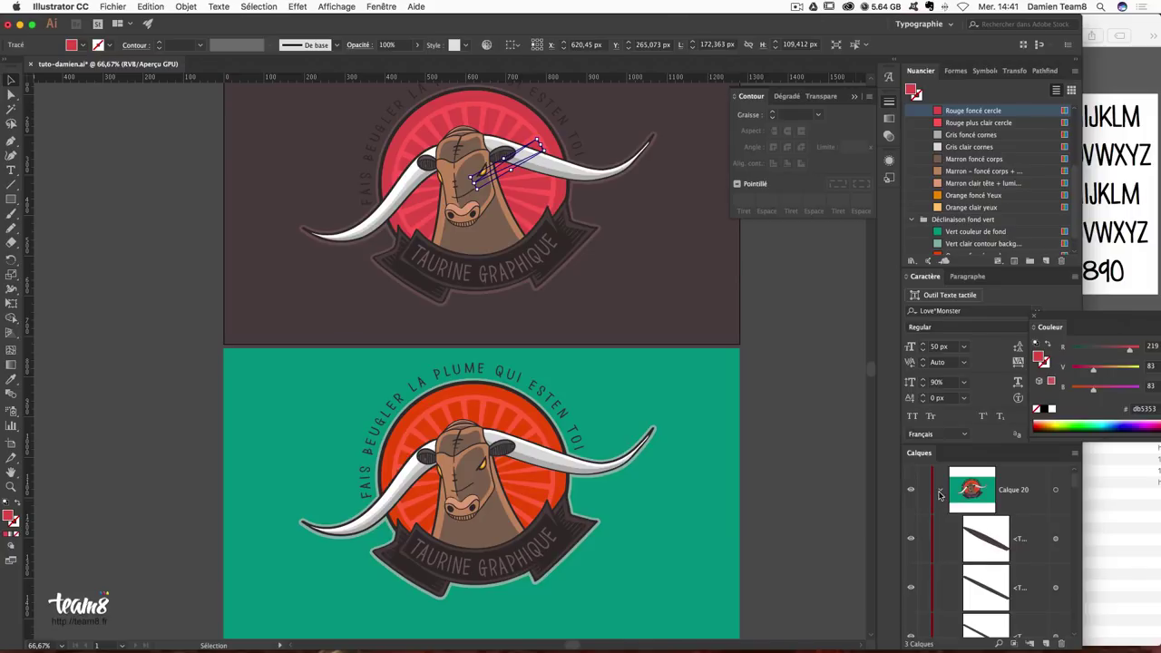
{"action": "left_click", "coordinate": [941, 491]}
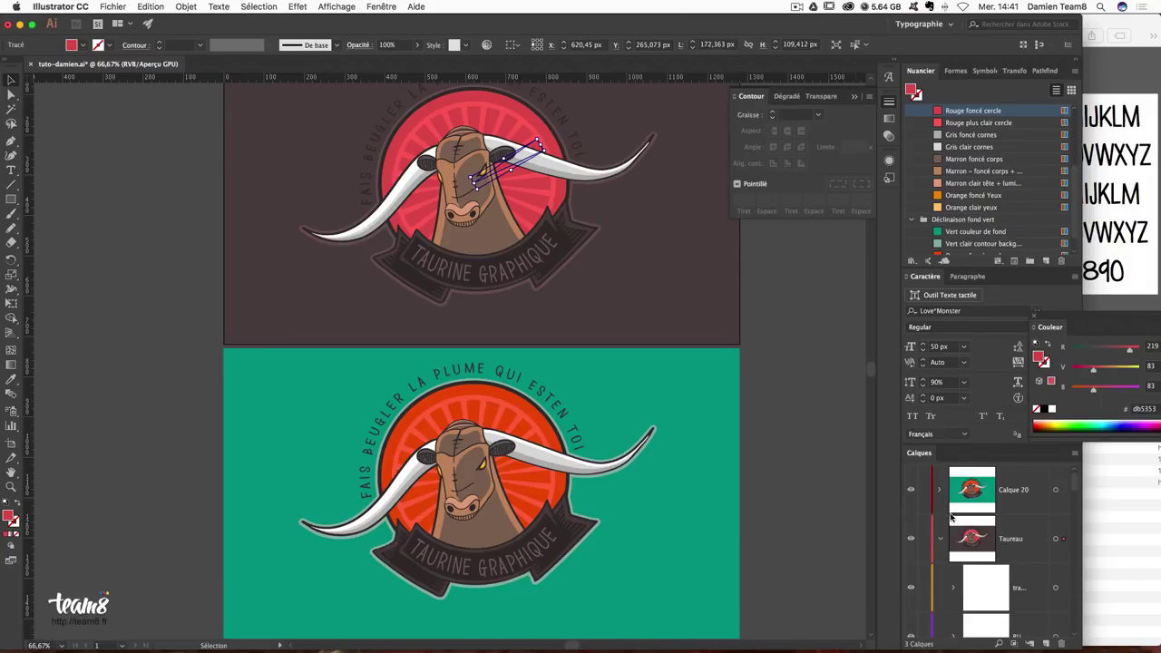
{"action": "scroll", "coordinate": [976, 556], "scroll_direction": "down", "scroll_amount": 3}
{"action": "scroll", "coordinate": [977, 556], "scroll_direction": "down", "scroll_amount": 3}
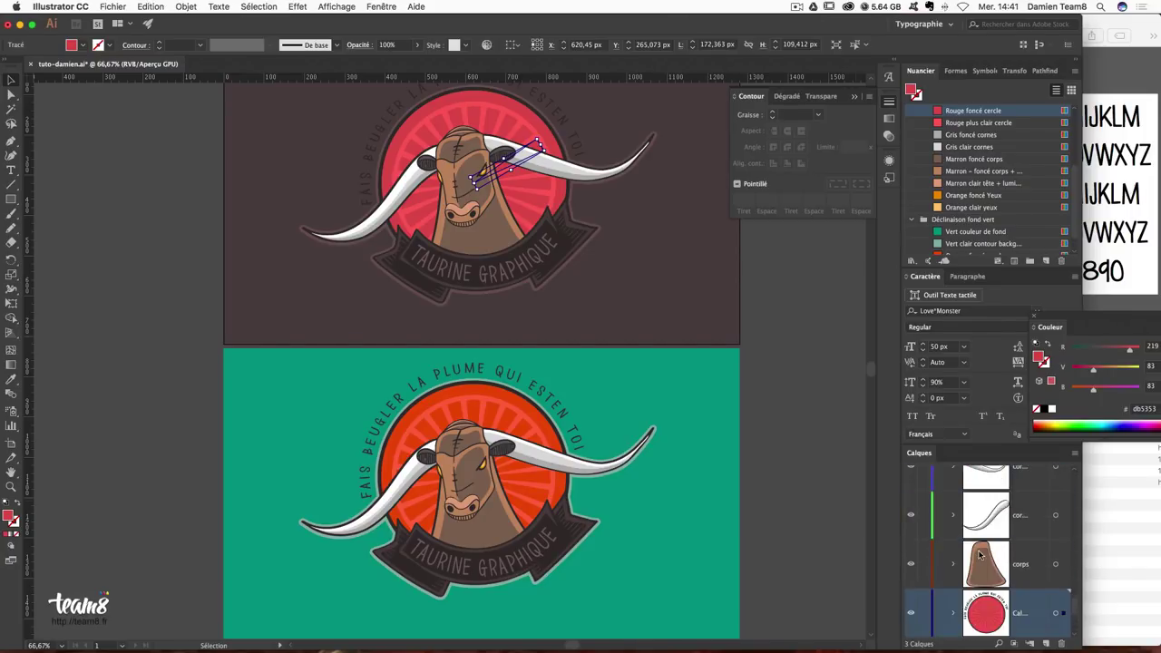
{"action": "key", "text": "ctrl+z"}
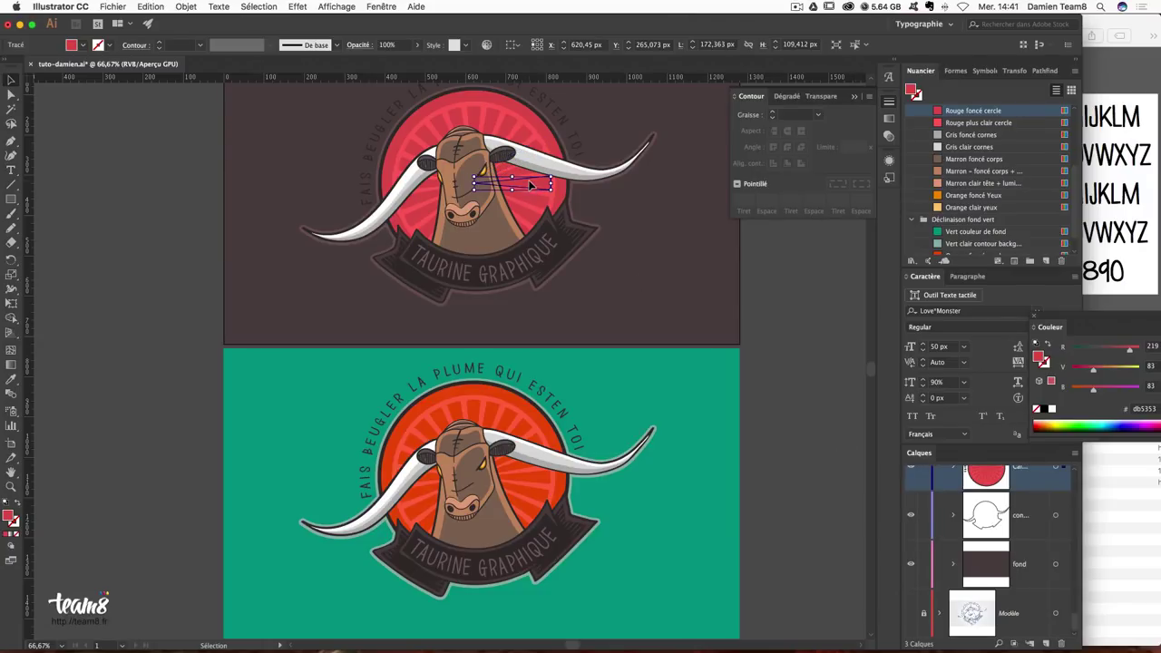
{"action": "scroll", "coordinate": [1043, 514], "scroll_direction": "up", "scroll_amount": 2}
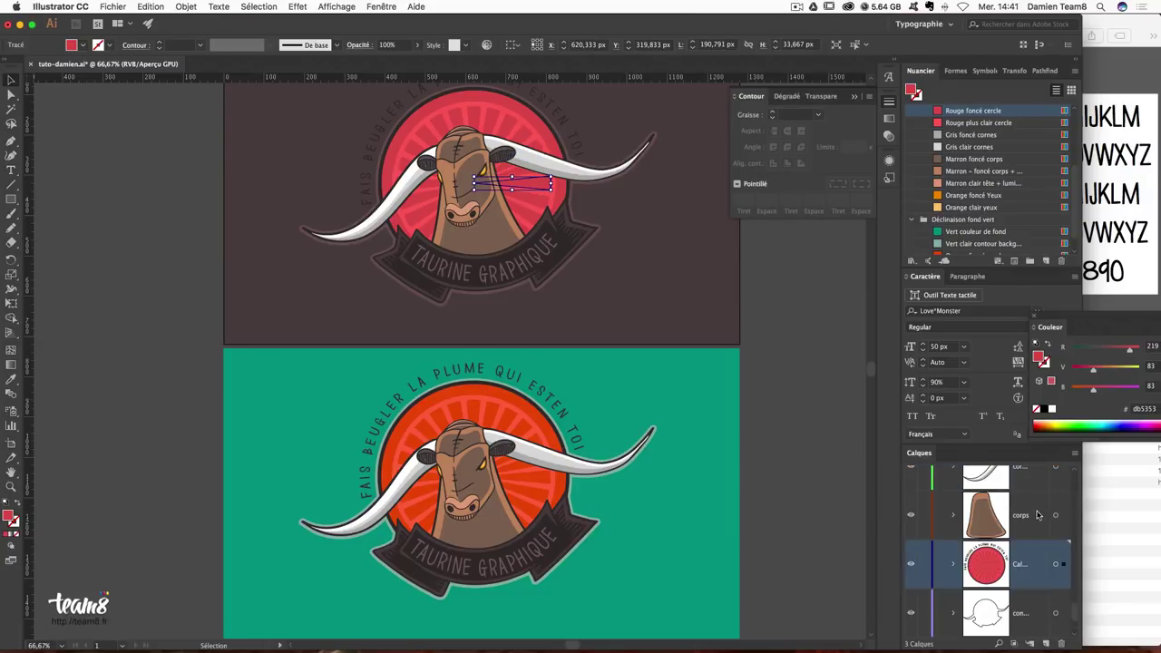
Toggle the red circle layer's visibility to check it.
{"action": "left_click", "coordinate": [913, 570]}
{"action": "left_click", "coordinate": [912, 568]}
{"action": "left_click", "coordinate": [913, 568]}
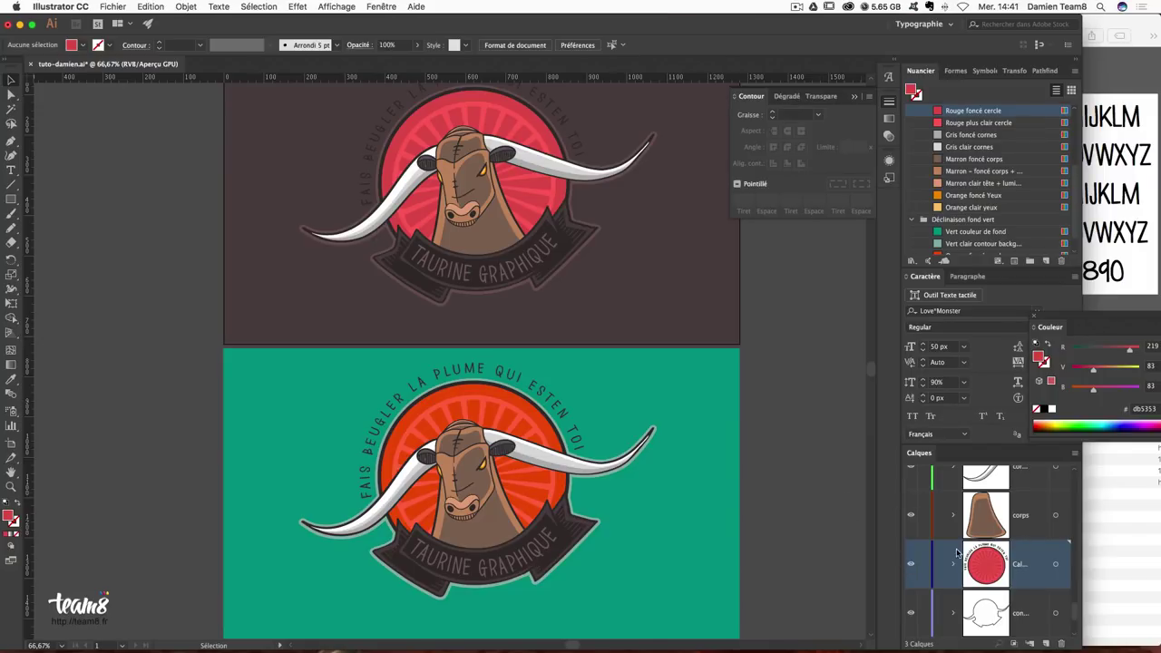
{"action": "left_click", "coordinate": [911, 564]}
{"action": "left_click", "coordinate": [911, 565]}
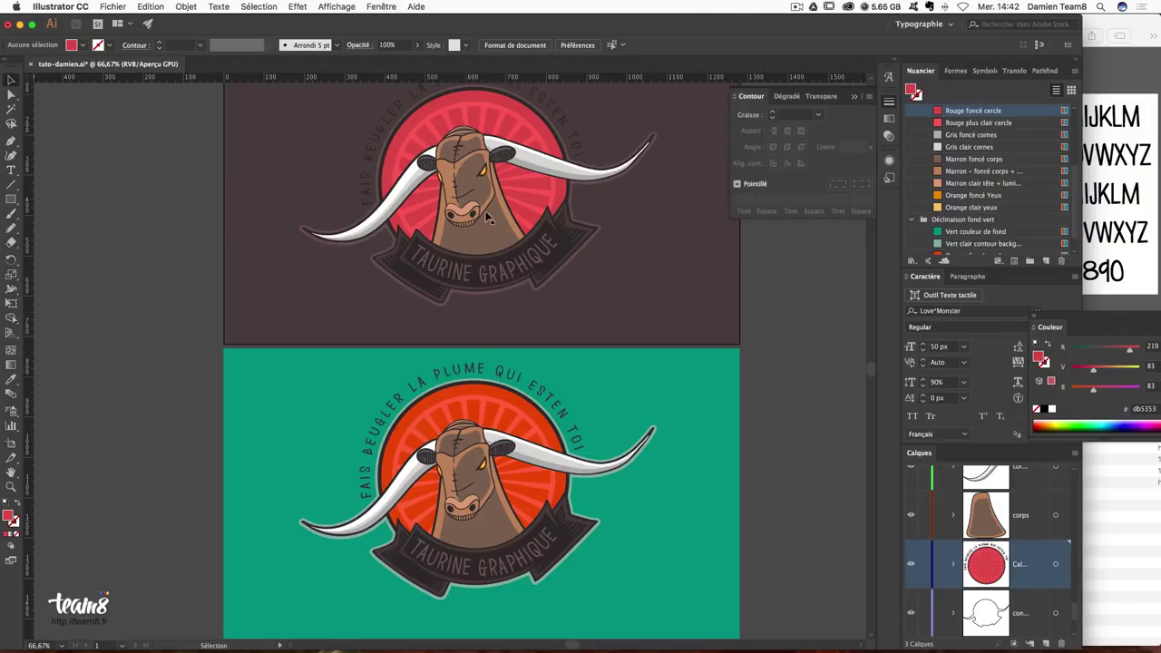
Expand the circle group in Calques and select the circular slogan text's sublayer.
{"action": "left_click", "coordinate": [573, 140]}
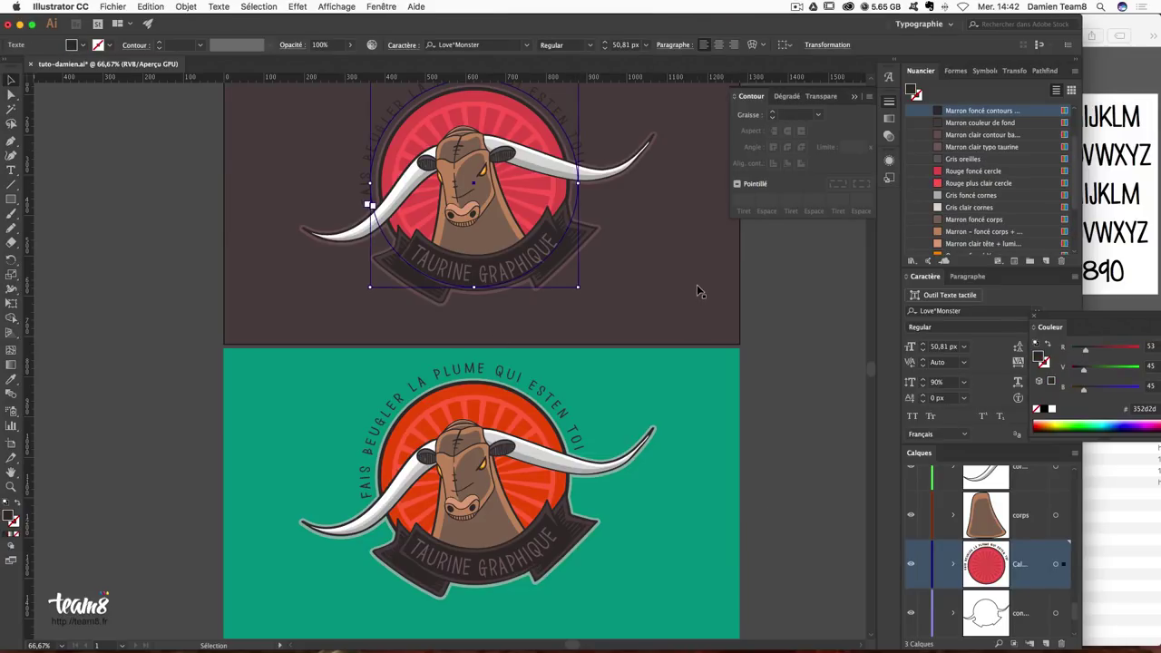
{"action": "scroll", "coordinate": [697, 288], "scroll_direction": "up", "scroll_amount": 2}
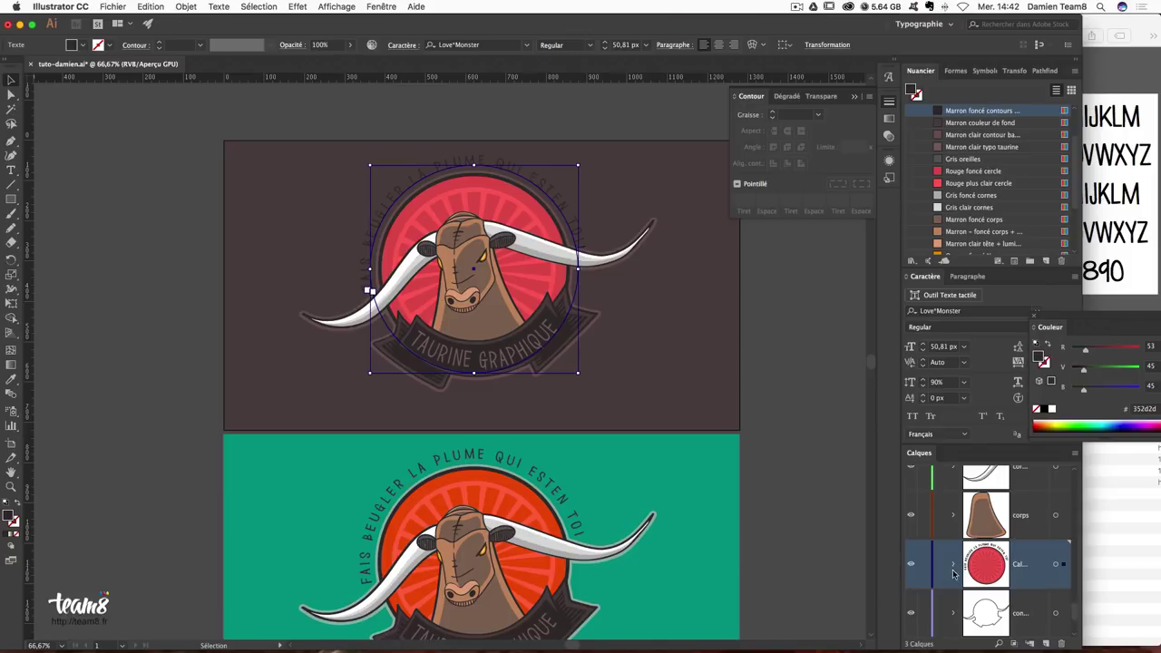
{"action": "left_click", "coordinate": [953, 566]}
{"action": "scroll", "coordinate": [962, 571], "scroll_direction": "down", "scroll_amount": 2}
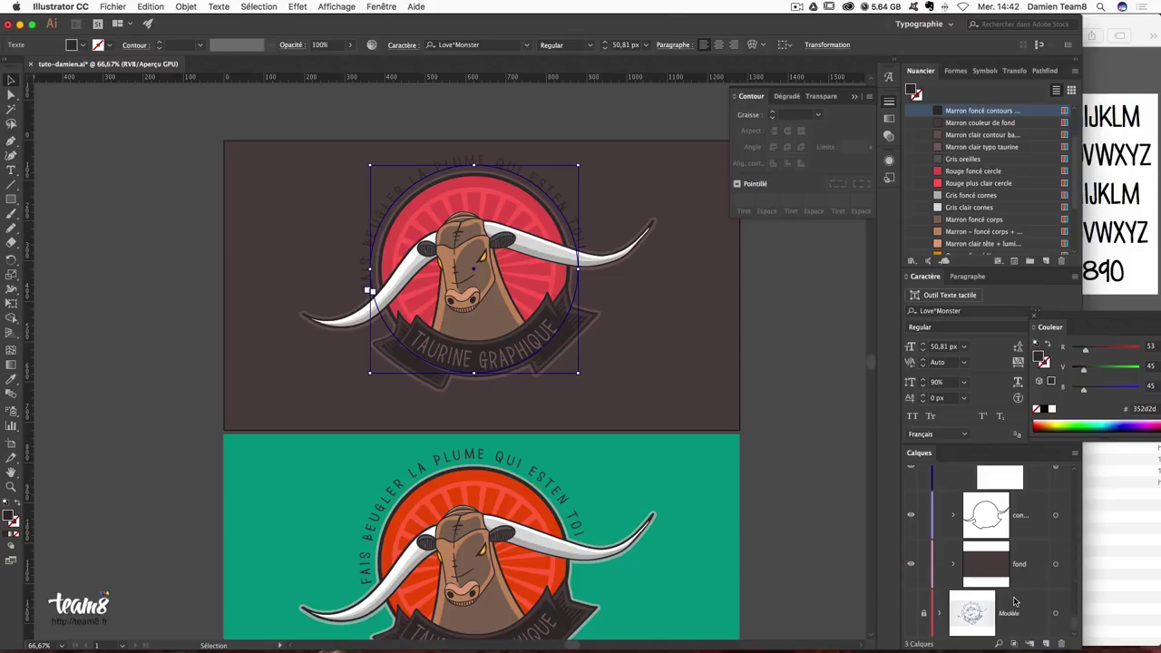
{"action": "scroll", "coordinate": [1007, 579], "scroll_direction": "down", "scroll_amount": 2}
{"action": "scroll", "coordinate": [1016, 581], "scroll_direction": "up", "scroll_amount": 2}
{"action": "scroll", "coordinate": [1016, 581], "scroll_direction": "up", "scroll_amount": 2}
{"action": "scroll", "coordinate": [1015, 579], "scroll_direction": "up", "scroll_amount": 1}
{"action": "scroll", "coordinate": [1005, 564], "scroll_direction": "down", "scroll_amount": 3}
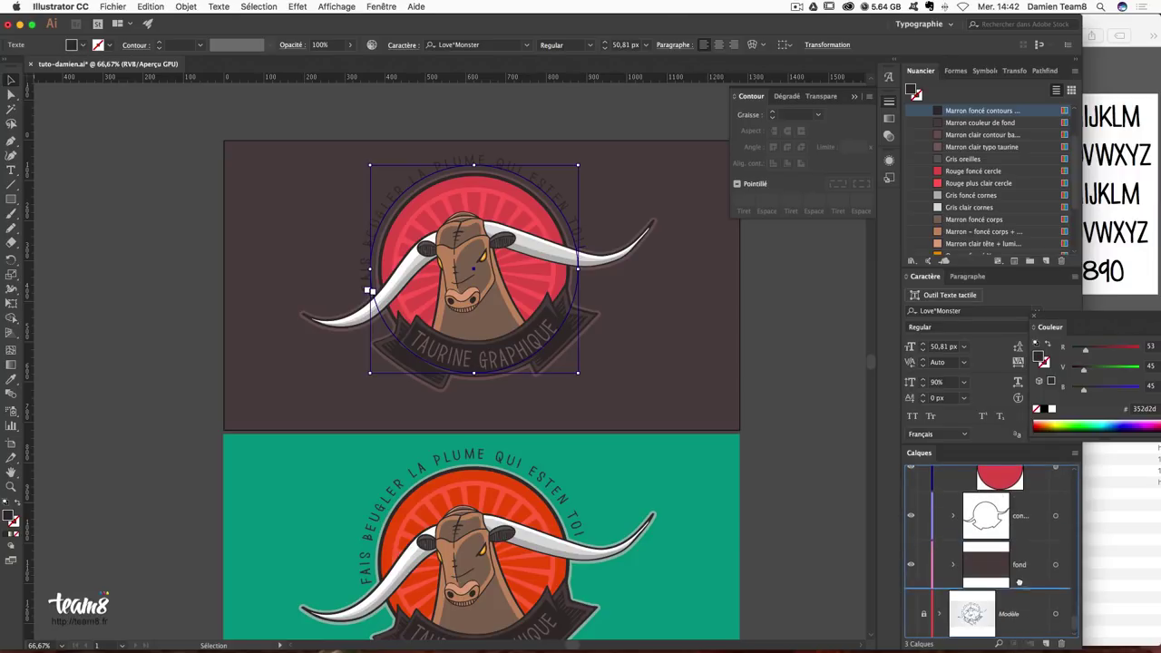
{"action": "scroll", "coordinate": [1034, 519], "scroll_direction": "up", "scroll_amount": 3}
{"action": "scroll", "coordinate": [1034, 528], "scroll_direction": "down", "scroll_amount": 1}
{"action": "scroll", "coordinate": [1030, 553], "scroll_direction": "down", "scroll_amount": 2}
{"action": "scroll", "coordinate": [1030, 544], "scroll_direction": "up", "scroll_amount": 3}
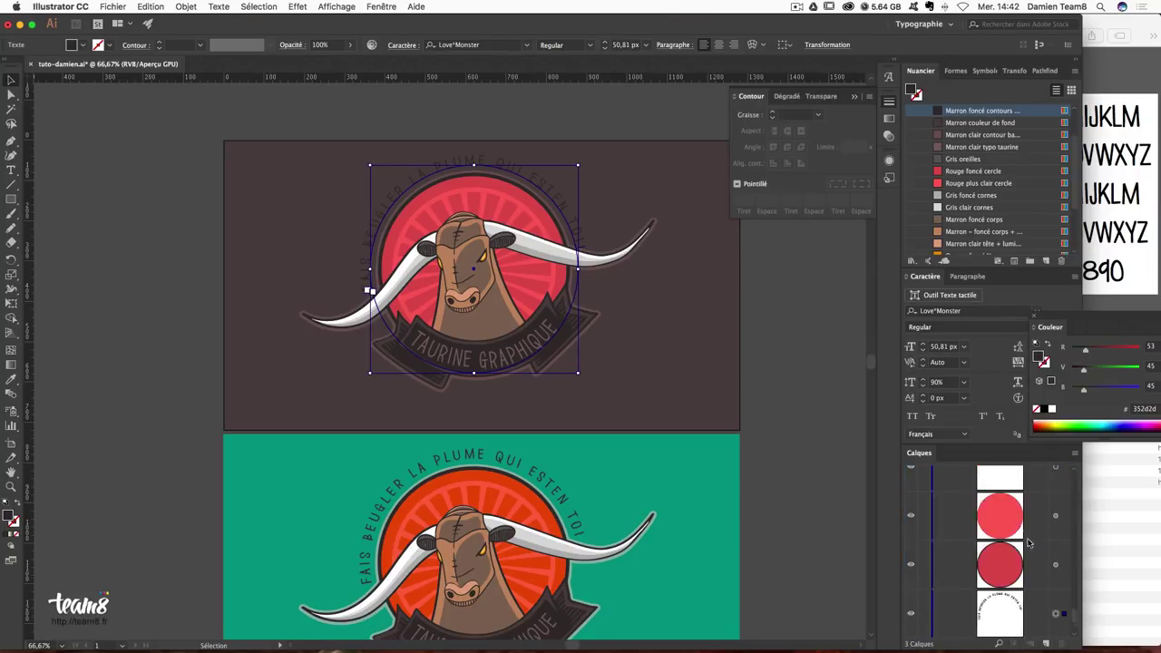
{"action": "left_click", "coordinate": [1027, 603]}
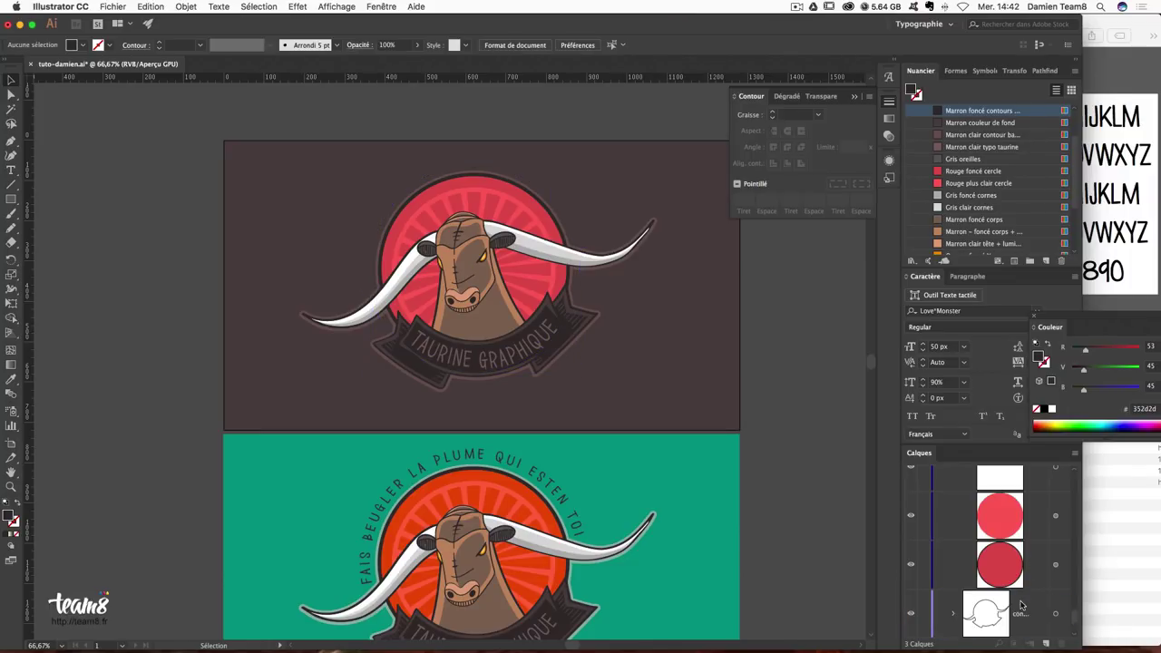
Collect the circular slogan text into a new layer with Rassembler sur un nouveau calque.
{"action": "left_click_drag", "start_coordinate": [1028, 603], "coordinate": [1041, 626]}
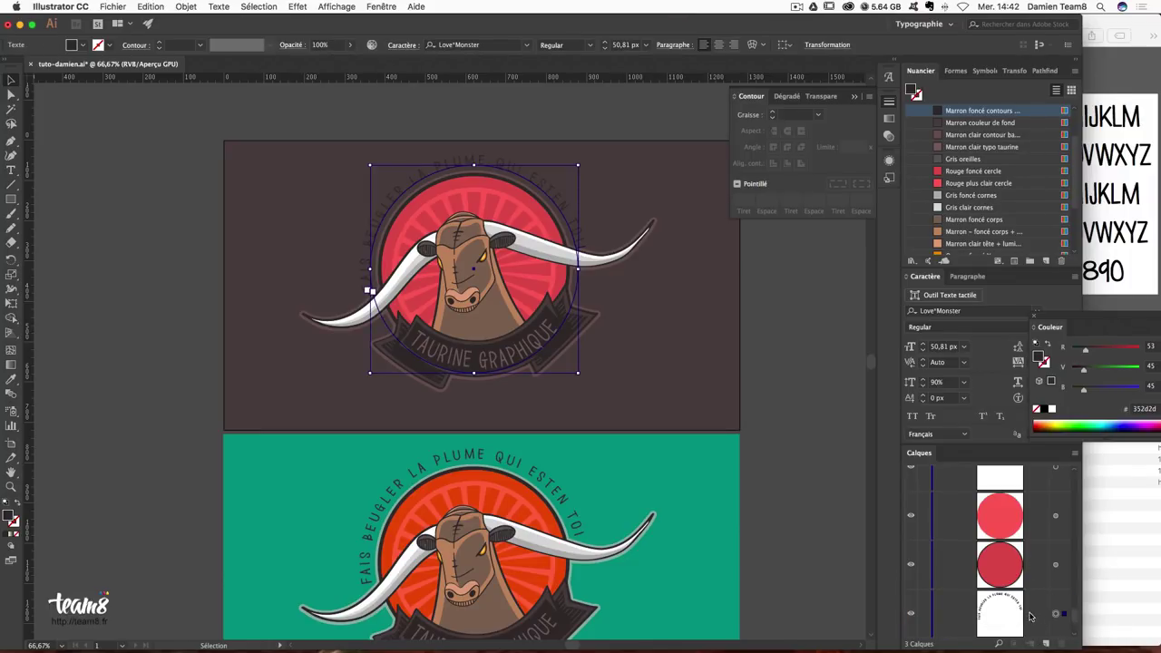
{"action": "left_click", "coordinate": [1030, 617]}
{"action": "left_click", "coordinate": [1077, 457]}
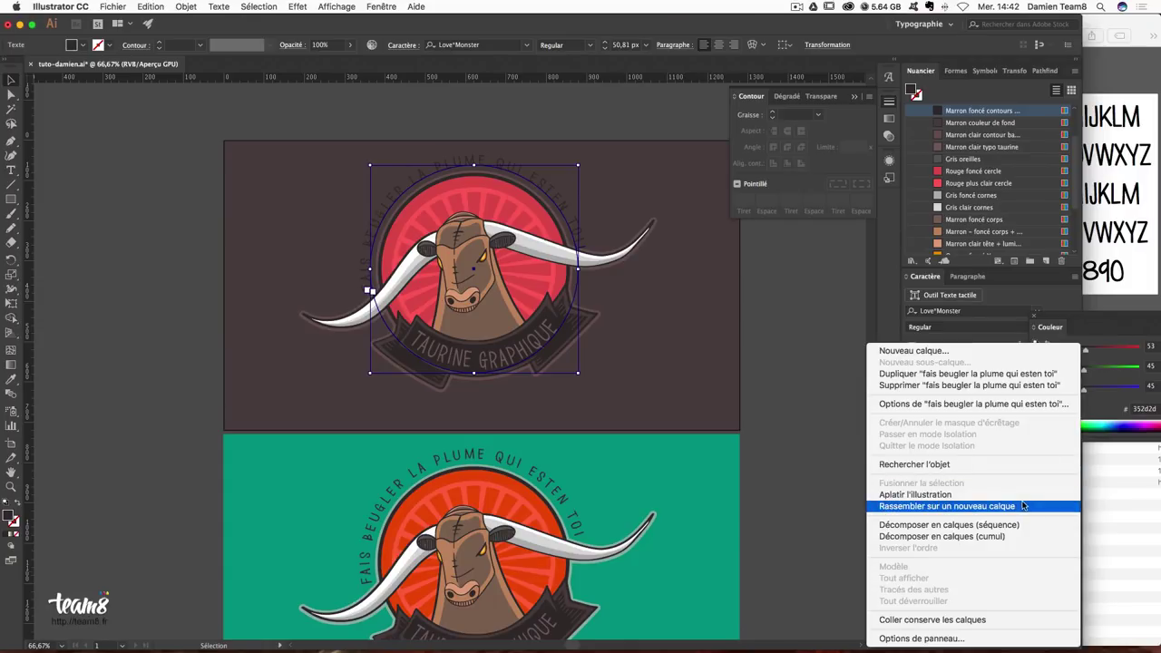
{"action": "left_click", "coordinate": [1026, 507]}
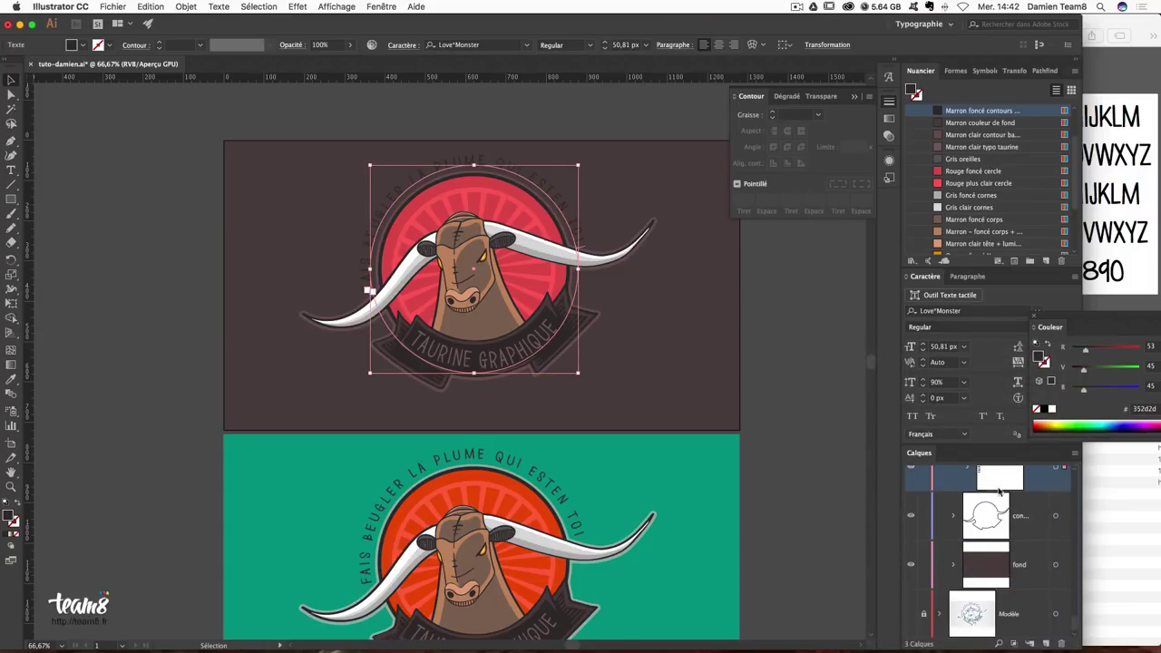
Move the new text layer just above fond, then collapse Taureau and deselect.
{"action": "left_click_drag", "start_coordinate": [1002, 487], "coordinate": [1019, 539]}
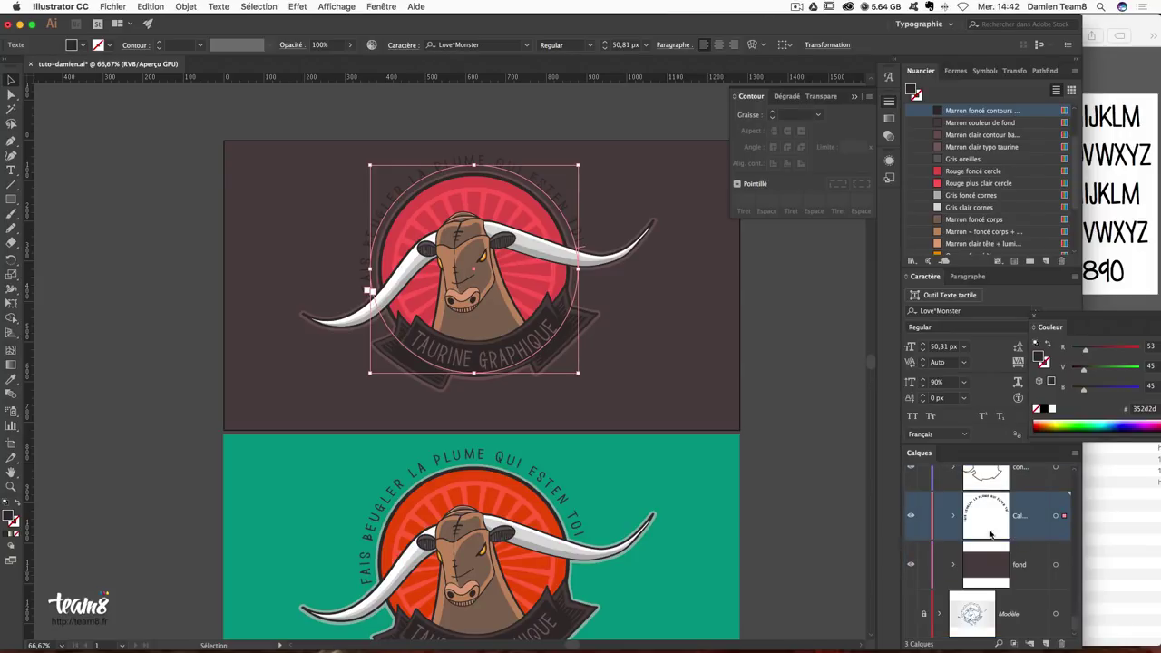
{"action": "scroll", "coordinate": [989, 535], "scroll_direction": "up", "scroll_amount": 5}
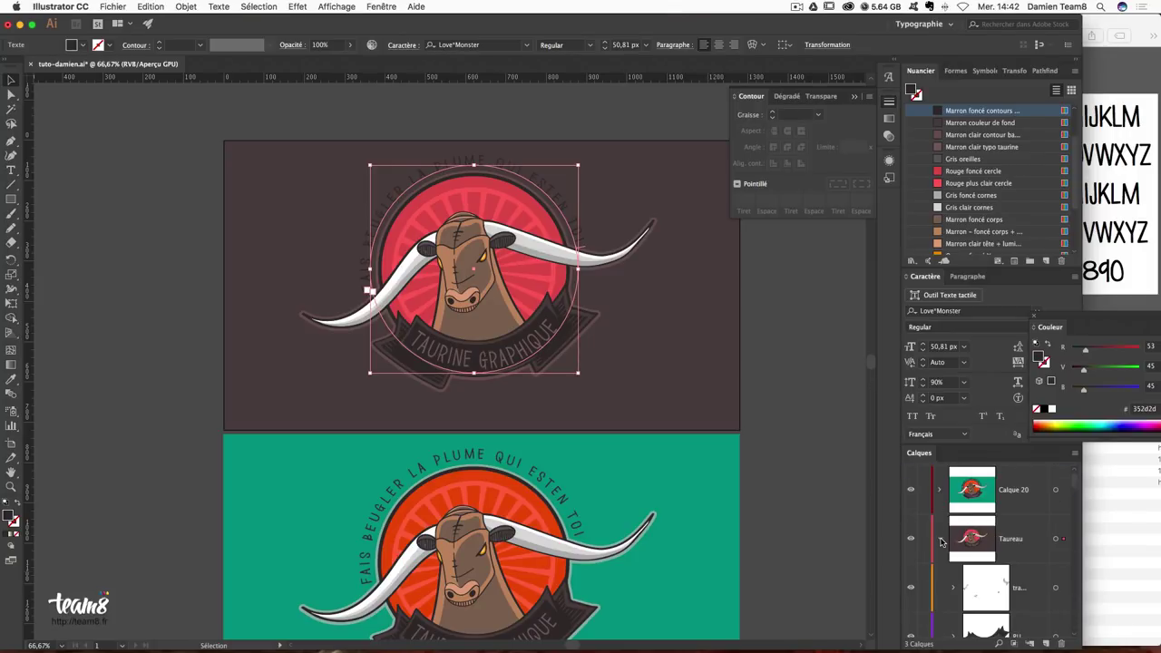
{"action": "left_click", "coordinate": [942, 541]}
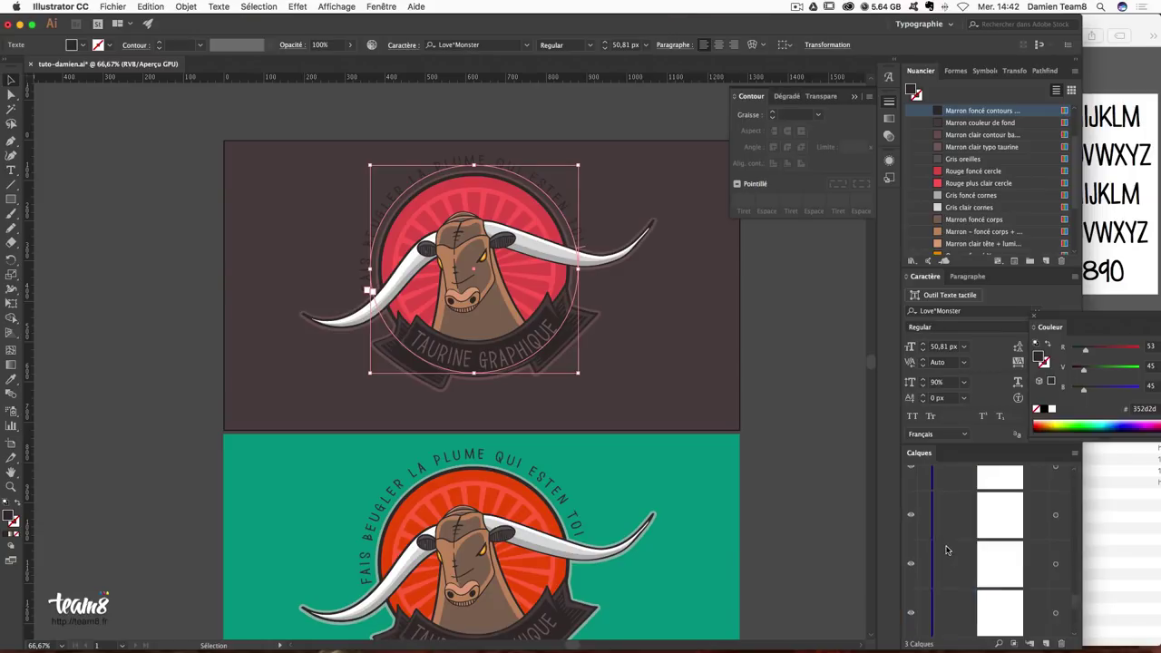
{"action": "left_click", "coordinate": [943, 542]}
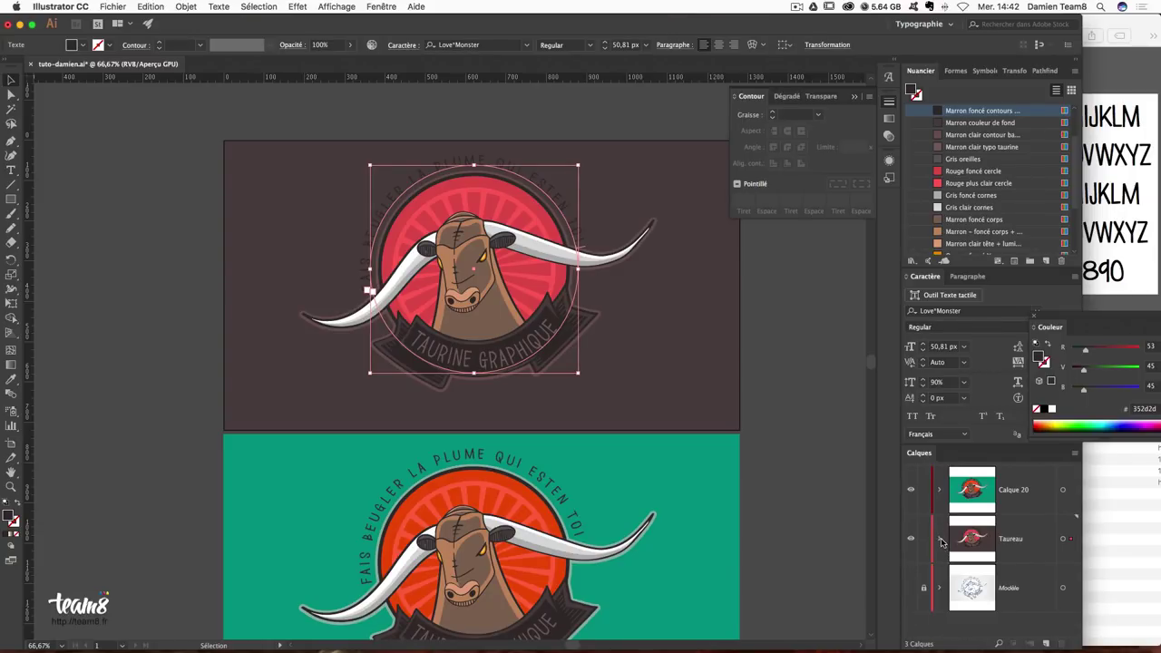
{"action": "left_click", "coordinate": [838, 438]}
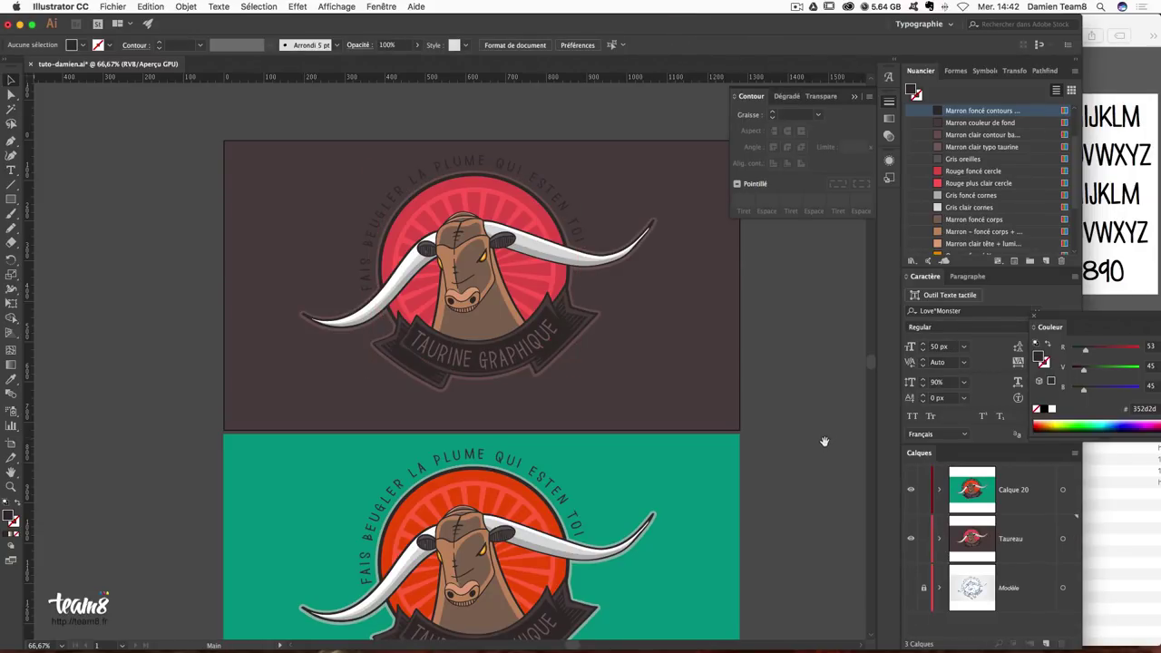
Nudge the brown artboard's bull badge down, leaving its background rectangle in place.
{"action": "scroll", "coordinate": [838, 439], "scroll_direction": "down", "scroll_amount": 3}
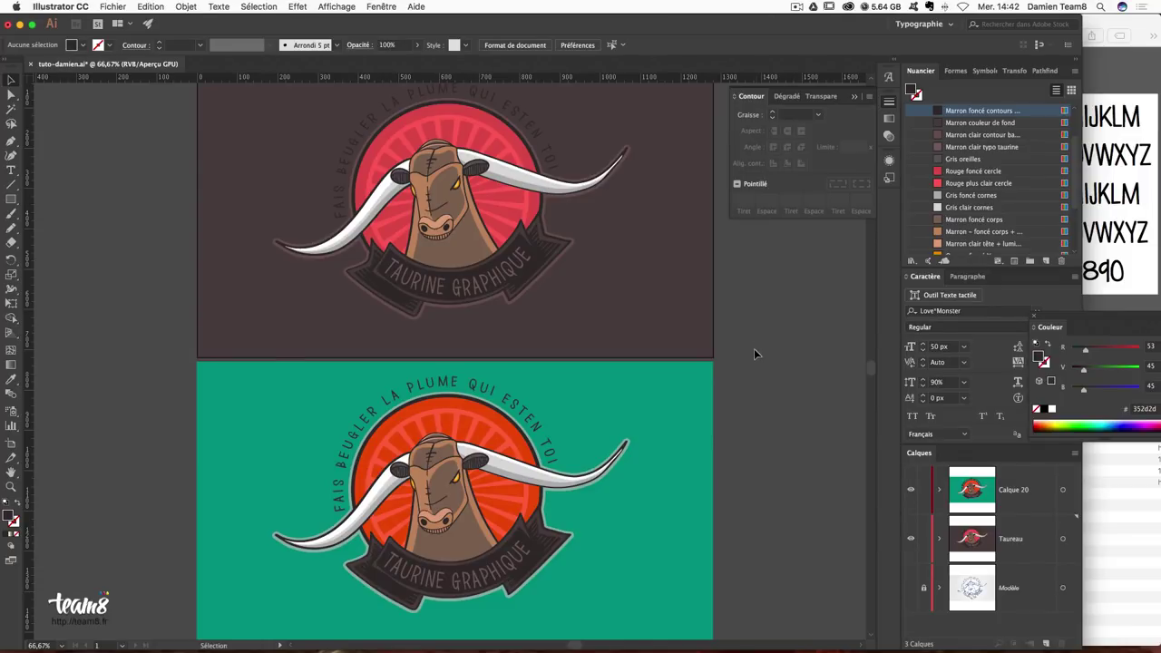
{"action": "scroll", "coordinate": [733, 364], "scroll_direction": "up", "scroll_amount": 2}
{"action": "scroll", "coordinate": [736, 366], "scroll_direction": "up", "scroll_amount": 1}
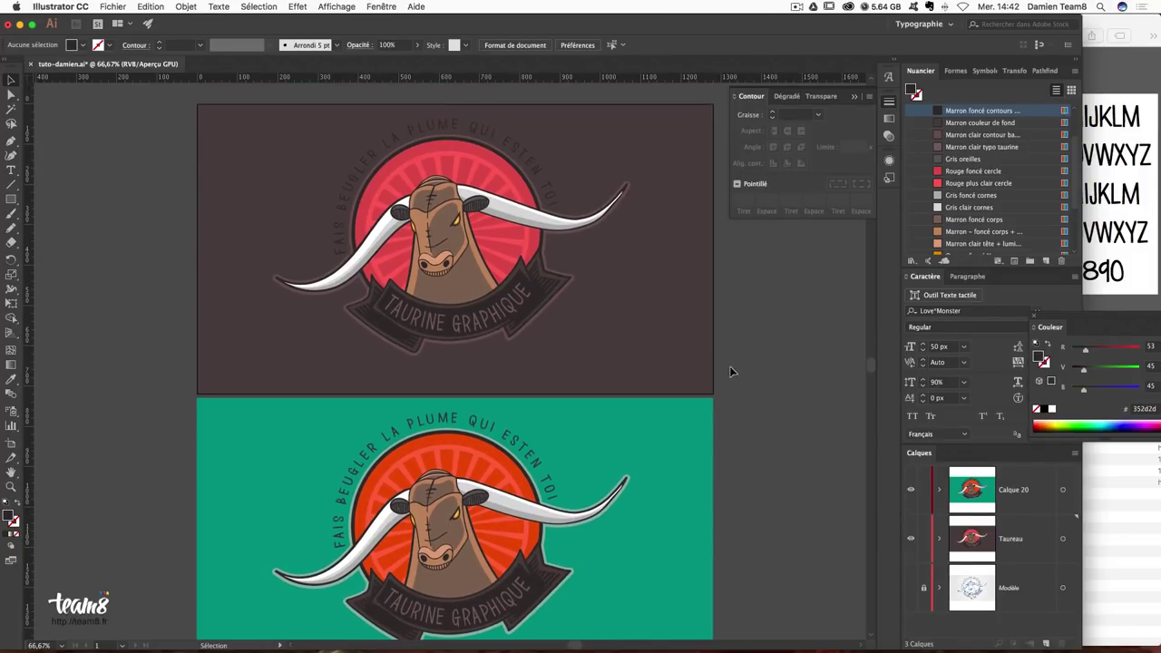
{"action": "scroll", "coordinate": [501, 292], "scroll_direction": "up", "scroll_amount": 1}
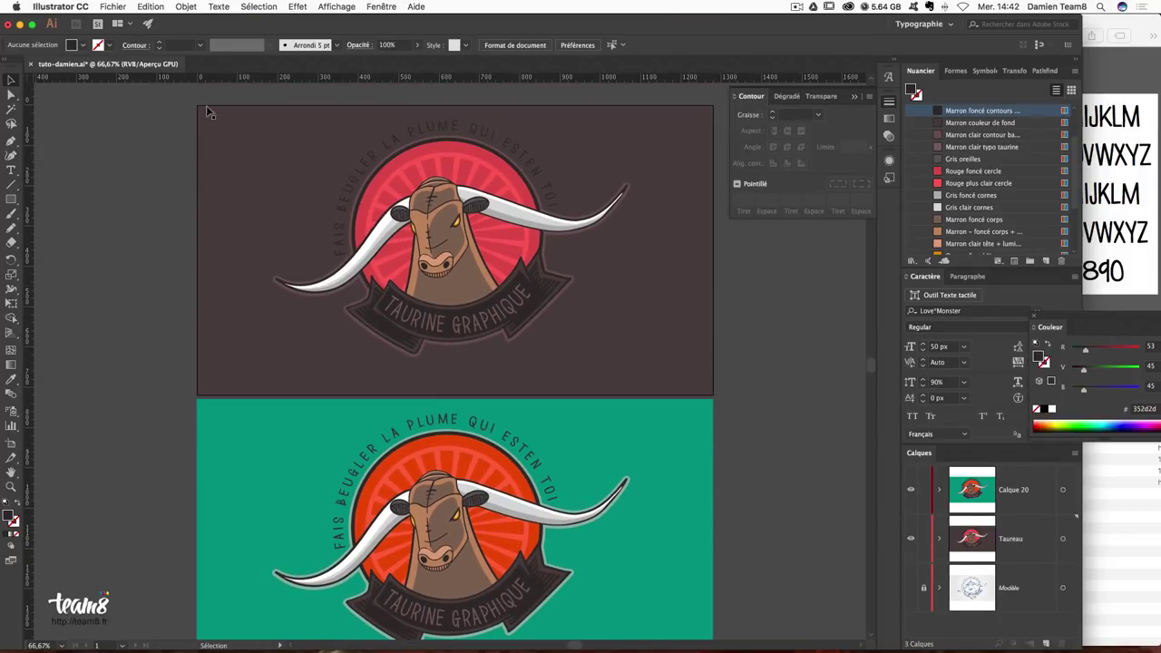
{"action": "key", "text": "ctrl+alt+a"}
{"action": "left_click", "coordinate": [679, 345], "text": "shift"}
{"action": "key", "text": "Down"}
{"action": "key", "text": "Down"}
{"action": "key", "text": "Down"}
{"action": "key", "text": "Down"}
{"action": "key", "text": "Down"}
{"action": "key", "text": "Down"}
{"action": "key", "text": "Down"}
{"action": "key", "text": "Down"}
{"action": "key", "text": "Down"}
{"action": "key", "text": "Down"}
{"action": "key", "text": "Down"}
{"action": "key", "text": "Down"}
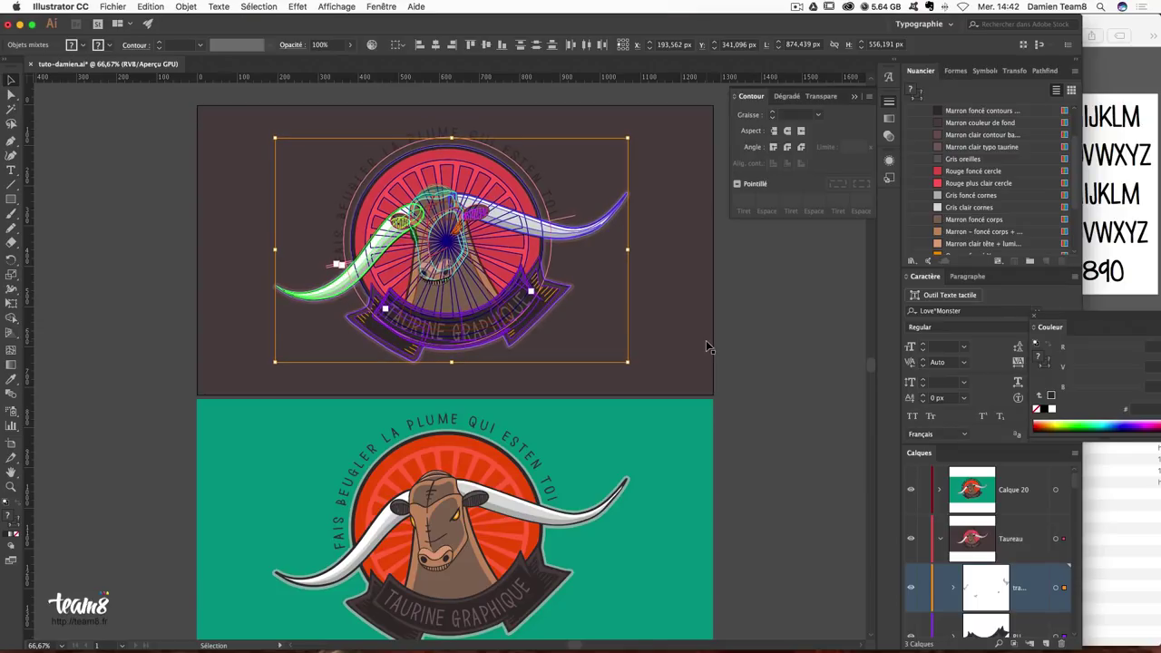
{"action": "left_click", "coordinate": [765, 429]}
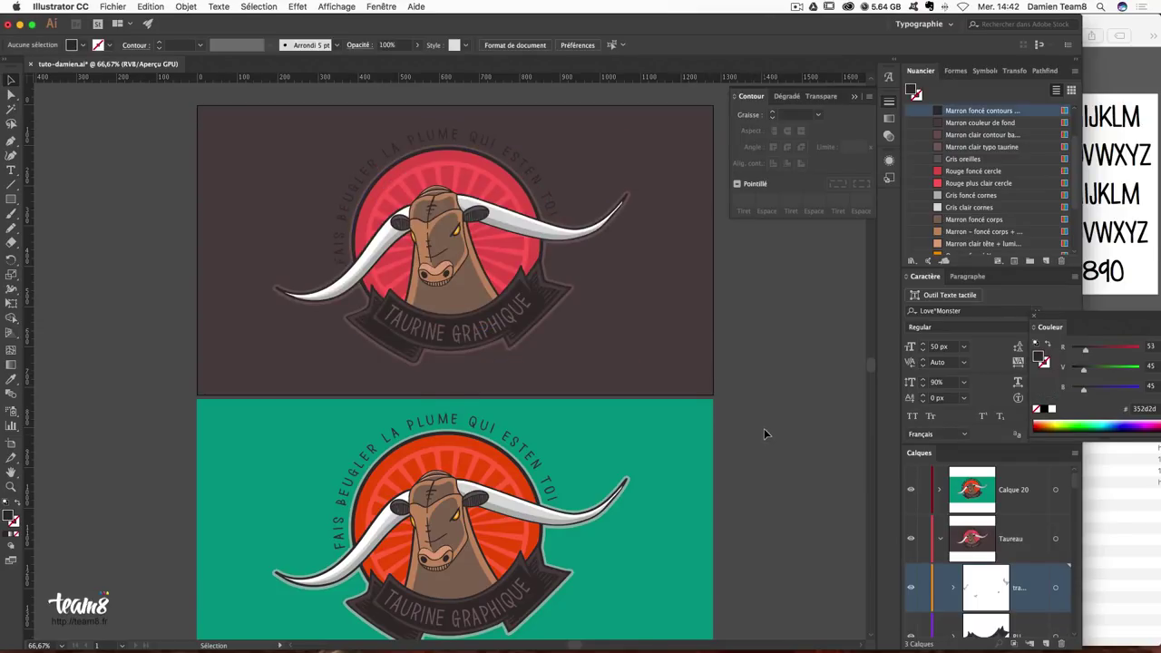
Nudge the teal artboard's bull badge down slightly as well.
{"action": "scroll", "coordinate": [764, 428], "scroll_direction": "down", "scroll_amount": 1}
{"action": "scroll", "coordinate": [293, 391], "scroll_direction": "down", "scroll_amount": 3}
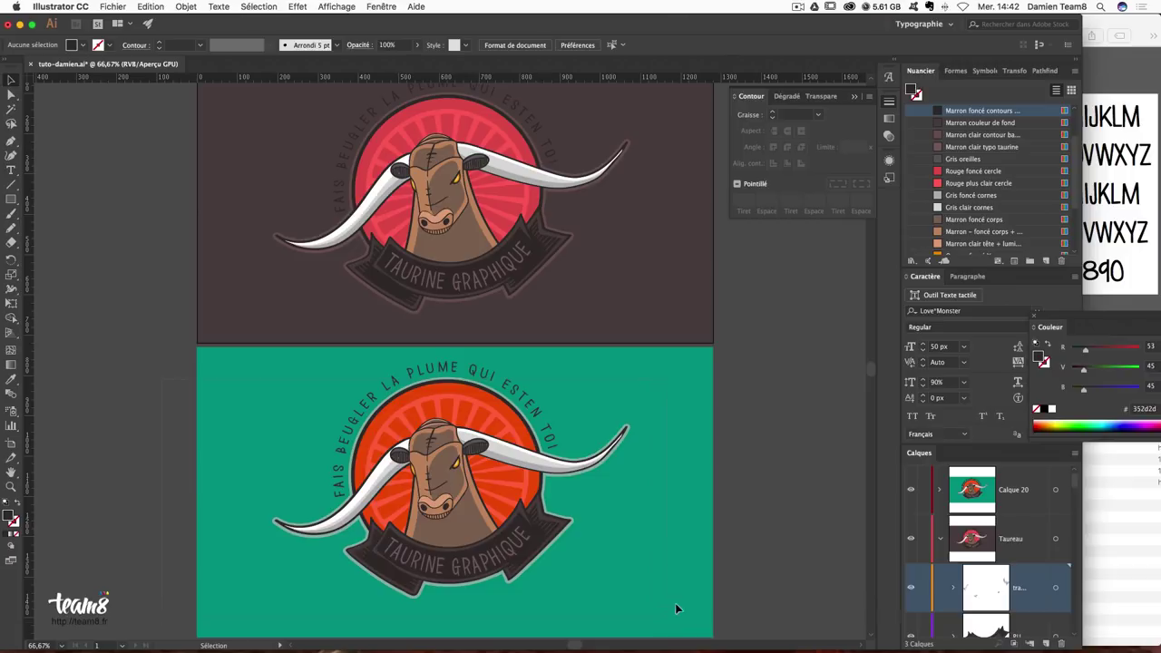
{"action": "key", "text": "ctrl+a"}
{"action": "key", "text": "Down"}
{"action": "key", "text": "Down"}
{"action": "key", "text": "Down"}
{"action": "key", "text": "Down"}
{"action": "key", "text": "Down"}
{"action": "key", "text": "Down"}
{"action": "key", "text": "Down"}
{"action": "key", "text": "Down"}
{"action": "key", "text": "Down"}
{"action": "key", "text": "Down"}
{"action": "key", "text": "Down"}
{"action": "key", "text": "Down"}
{"action": "key", "text": "Down"}
{"action": "key", "text": "Down"}
{"action": "key", "text": "Down"}
{"action": "key", "text": "Down"}
{"action": "key", "text": "Down"}
{"action": "key", "text": "Down"}
{"action": "key", "text": "Down"}
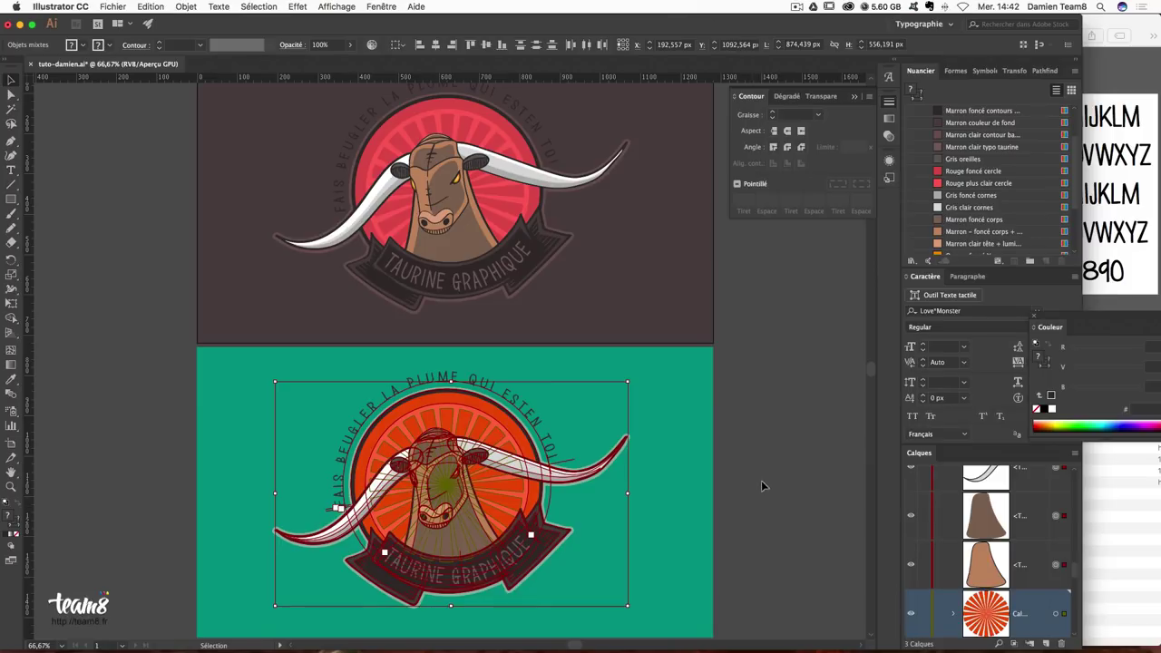
{"action": "left_click", "coordinate": [752, 491]}
{"action": "scroll", "coordinate": [752, 491], "scroll_direction": "down", "scroll_amount": 1}
{"action": "scroll", "coordinate": [752, 491], "scroll_direction": "up", "scroll_amount": 3}
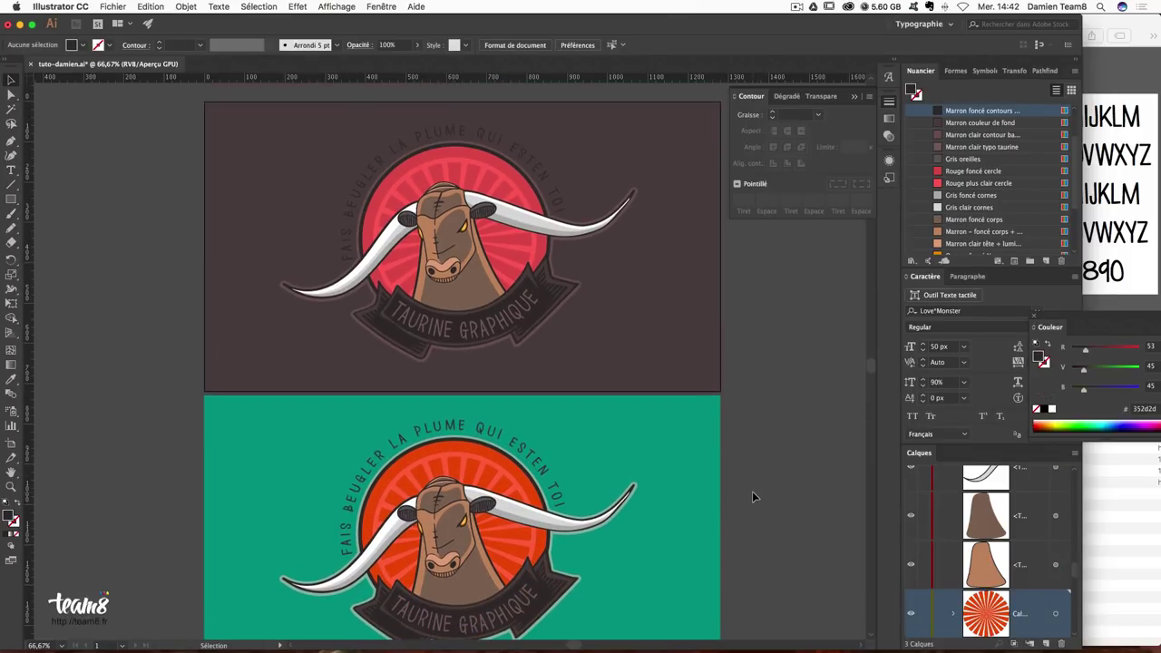
{"action": "scroll", "coordinate": [752, 495], "scroll_direction": "right", "scroll_amount": 1}
{"action": "scroll", "coordinate": [753, 495], "scroll_direction": "down", "scroll_amount": 2}
{"action": "scroll", "coordinate": [752, 497], "scroll_direction": "right", "scroll_amount": 1}
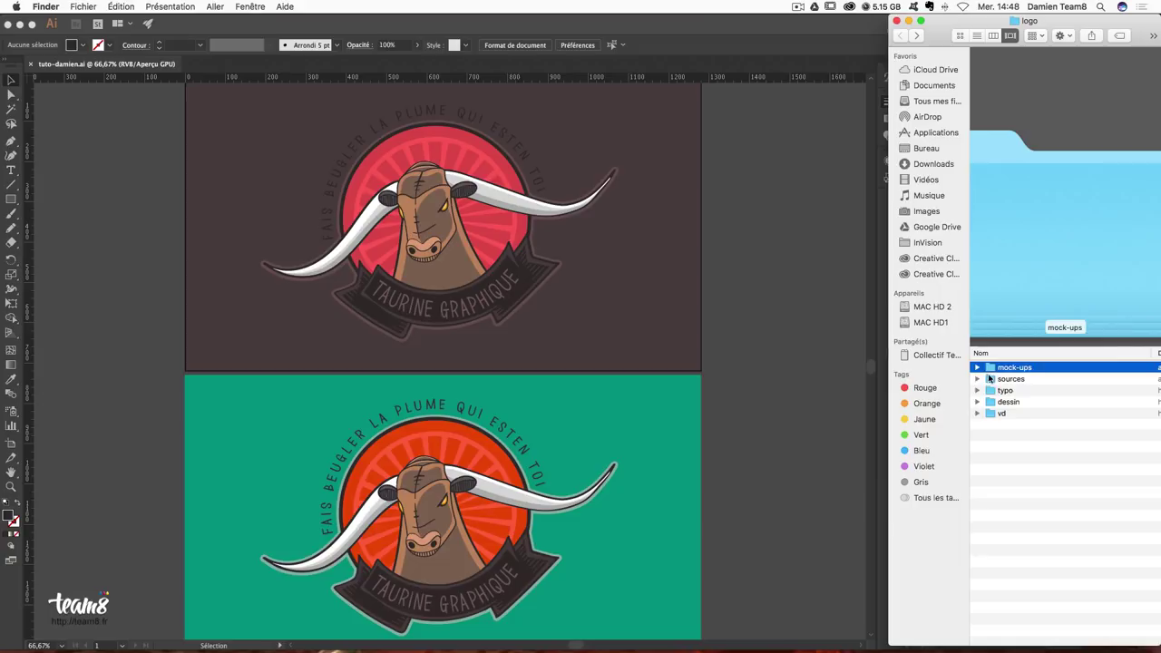
Expand the mock-ups folder and open OIJ7FC1.psd in Photoshop.
{"action": "left_click", "coordinate": [977, 366]}
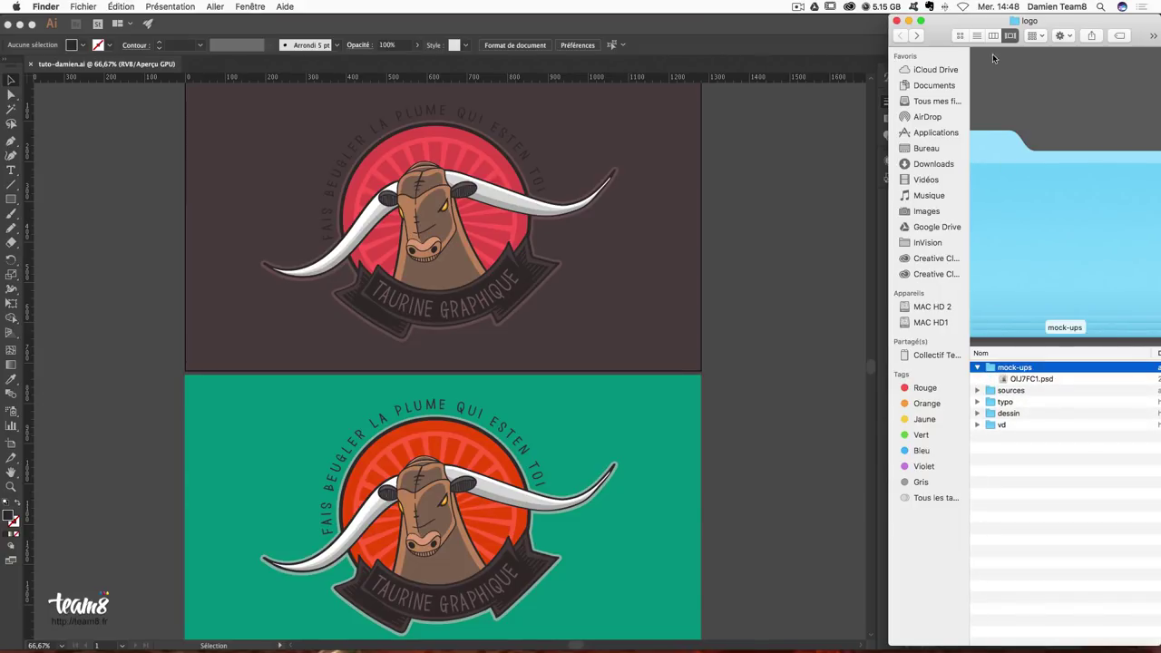
{"action": "left_click", "coordinate": [1091, 466]}
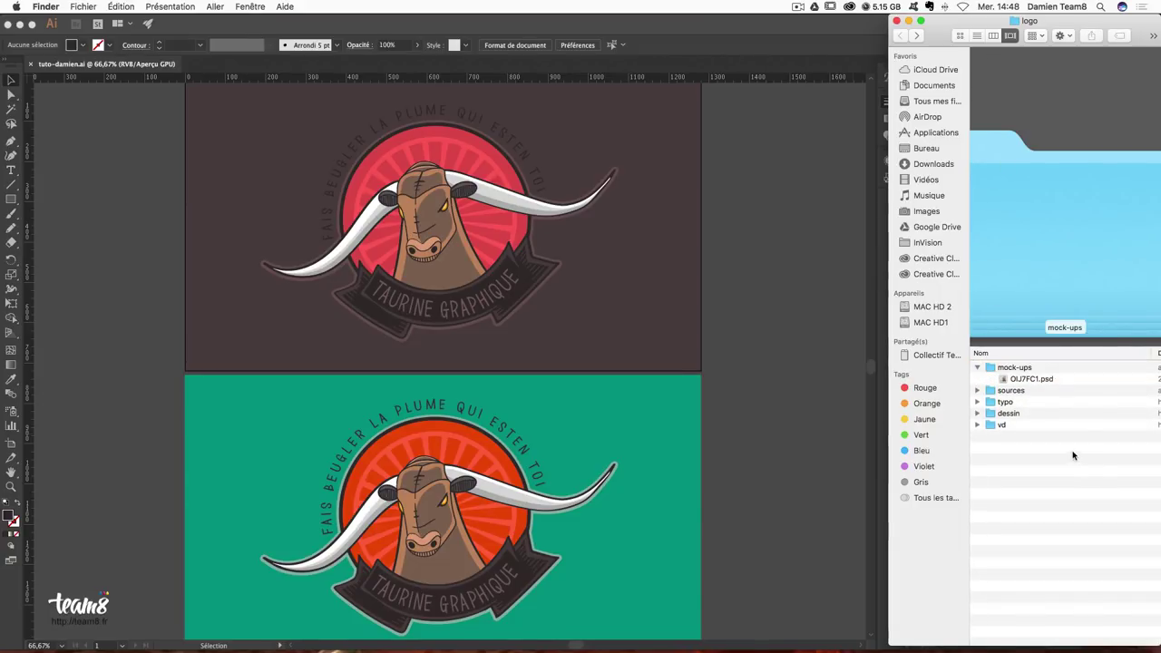
{"action": "left_click", "coordinate": [1026, 380]}
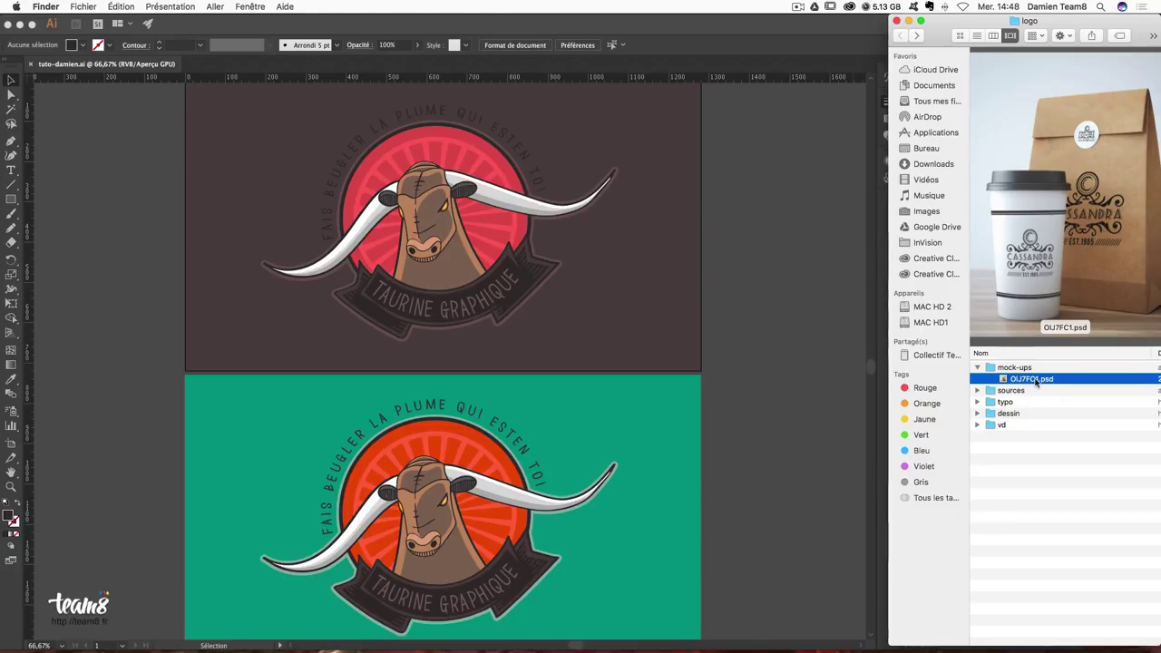
{"action": "double_click", "coordinate": [1036, 382]}
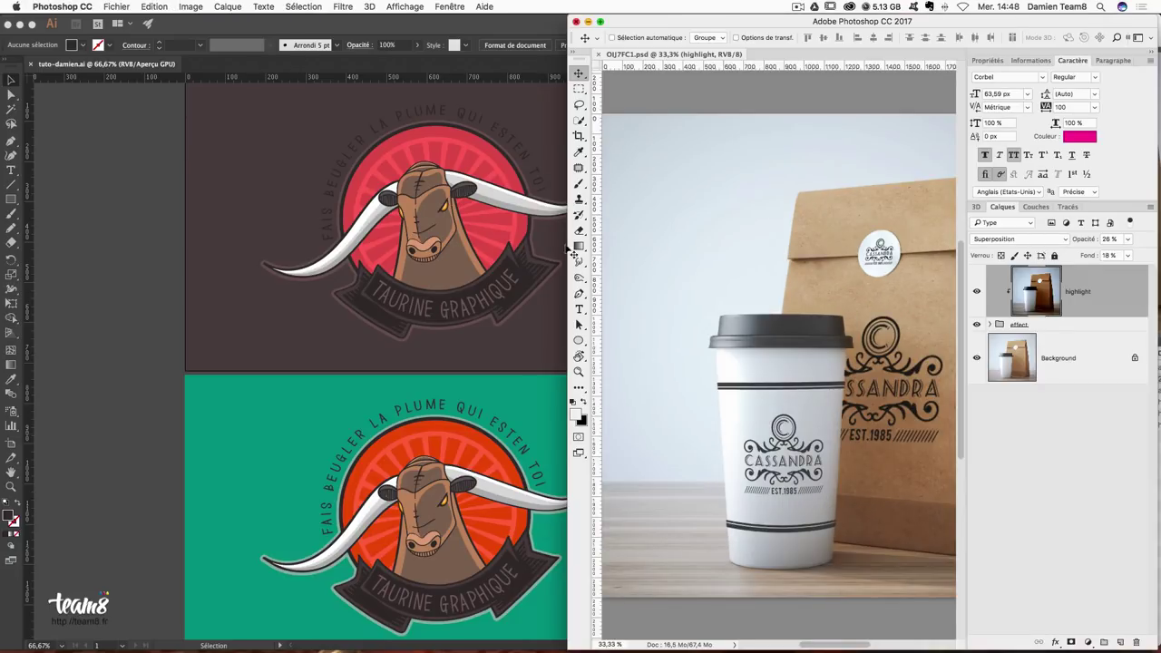
Widen the Photoshop window, expand the effect group, and check the bag's change logo layer.
{"action": "left_click_drag", "start_coordinate": [566, 246], "coordinate": [197, 229]}
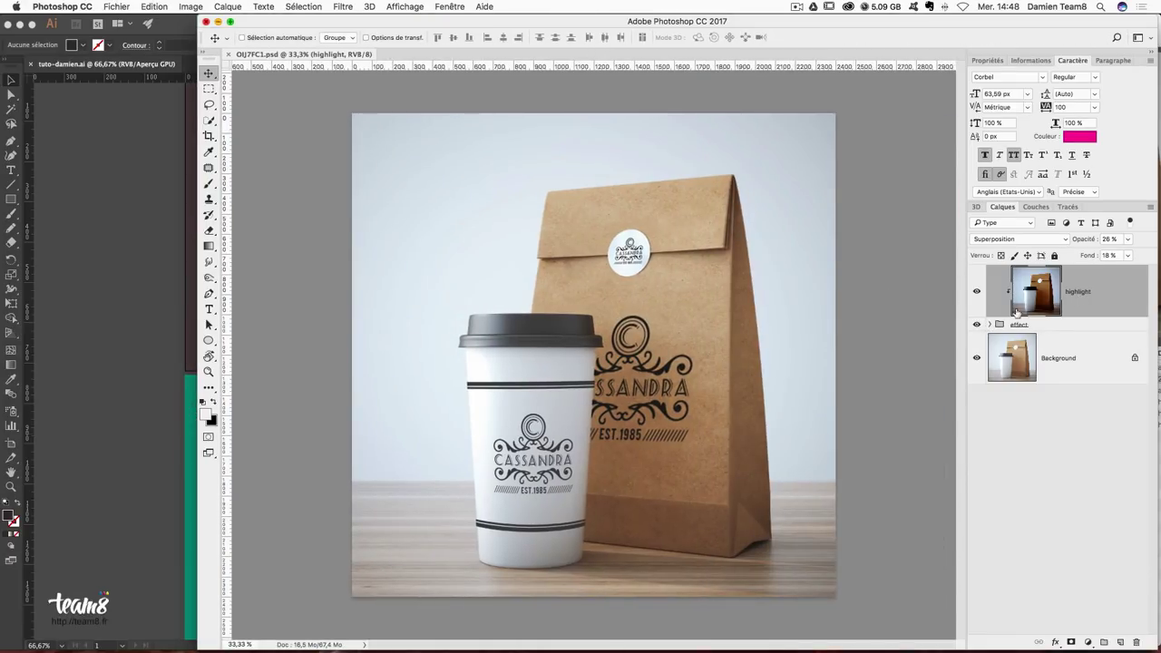
{"action": "left_click", "coordinate": [986, 325]}
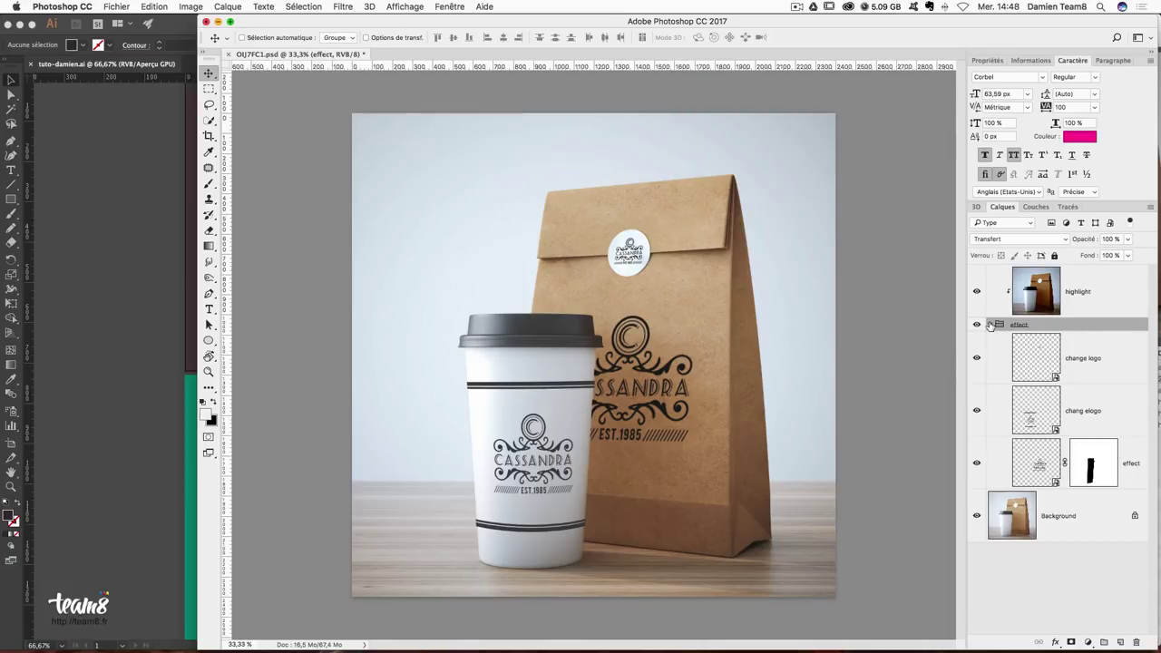
{"action": "left_click", "coordinate": [977, 357]}
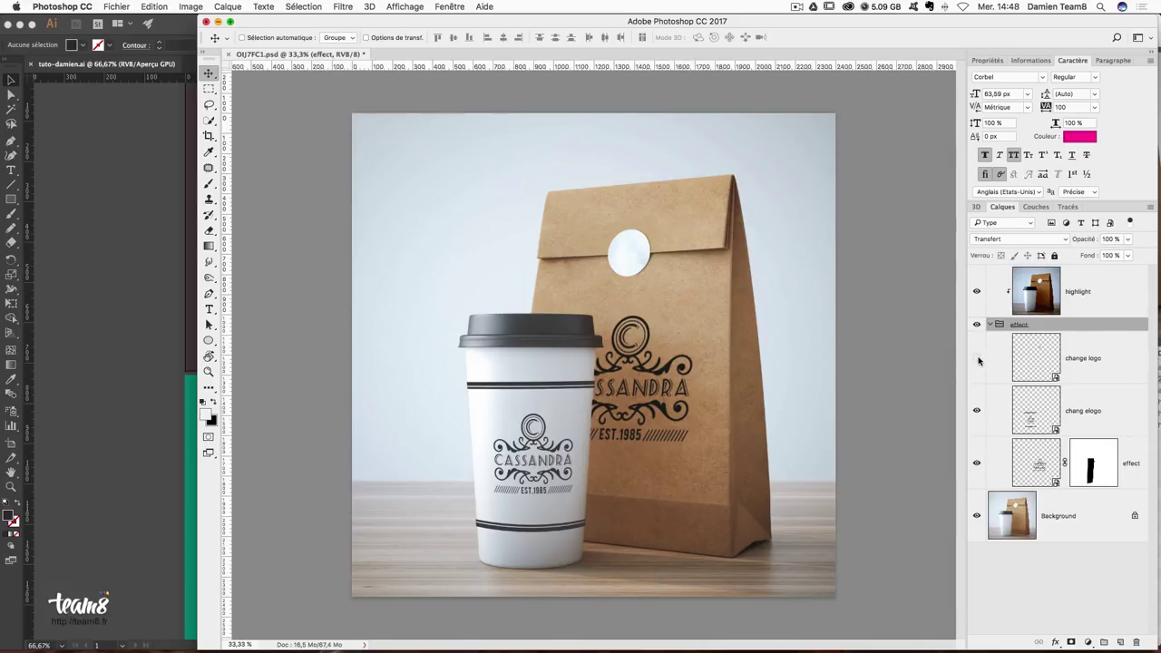
{"action": "left_click", "coordinate": [1029, 368]}
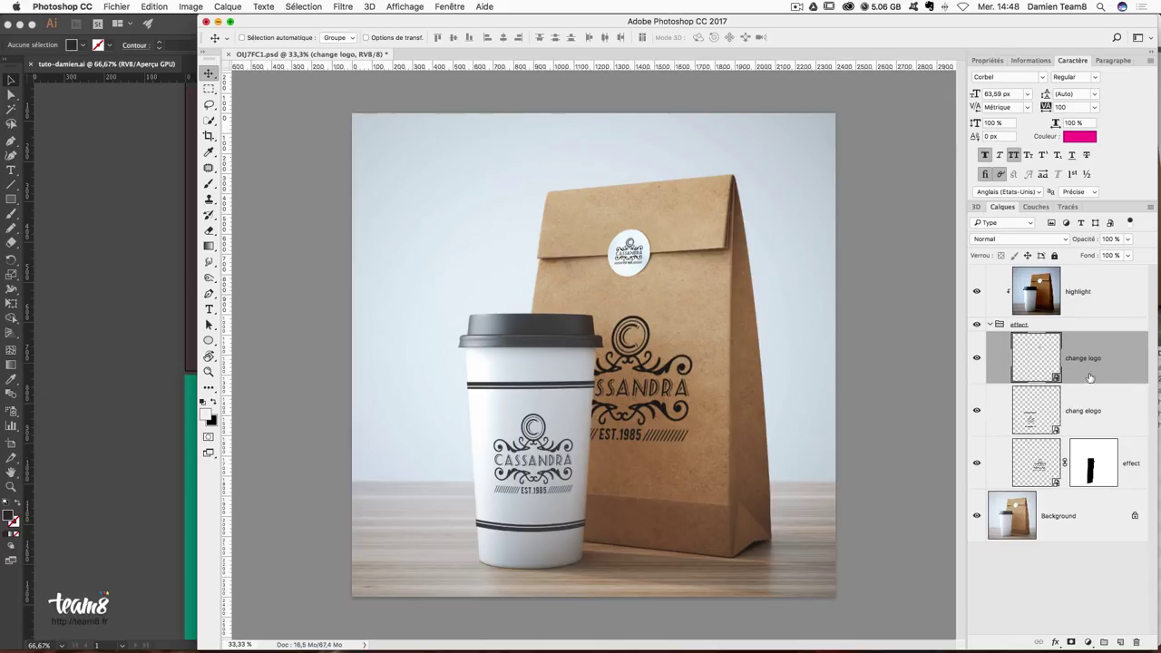
{"action": "left_click", "coordinate": [977, 359]}
{"action": "left_click", "coordinate": [977, 412]}
Inspect the cup's chang elogo layer and the effect layer, then reselect change logo.
{"action": "left_click", "coordinate": [1079, 413]}
{"action": "left_click", "coordinate": [977, 413]}
{"action": "left_click", "coordinate": [978, 463]}
{"action": "left_click", "coordinate": [977, 463]}
{"action": "left_click", "coordinate": [978, 464]}
{"action": "left_click", "coordinate": [978, 464]}
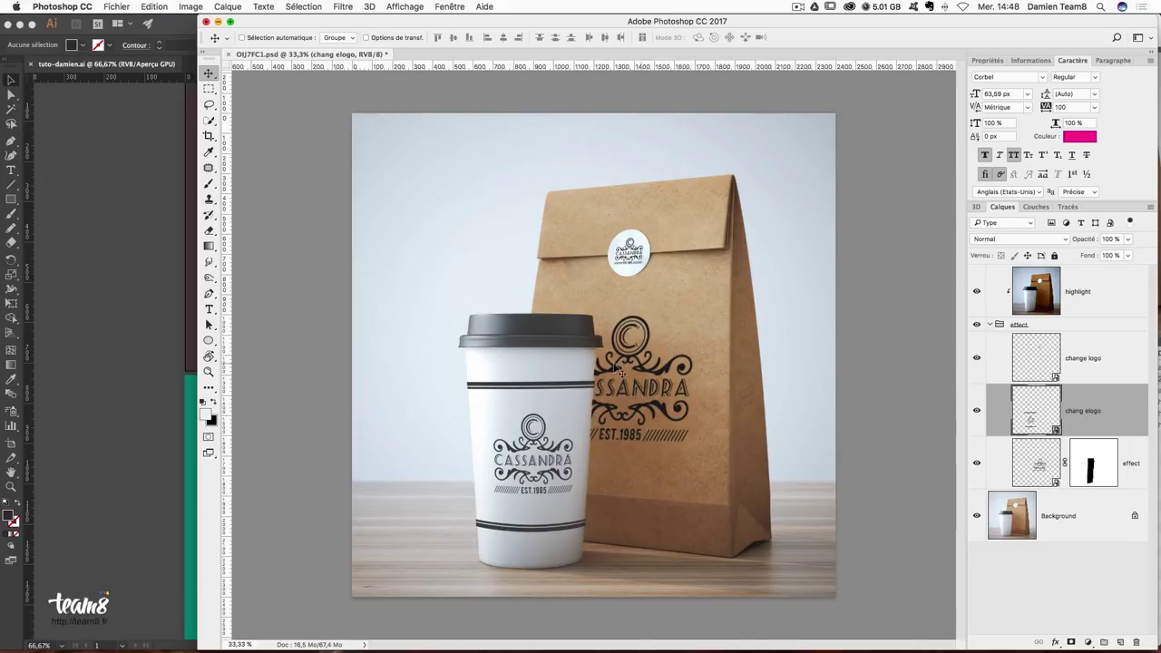
{"action": "left_click", "coordinate": [1082, 366]}
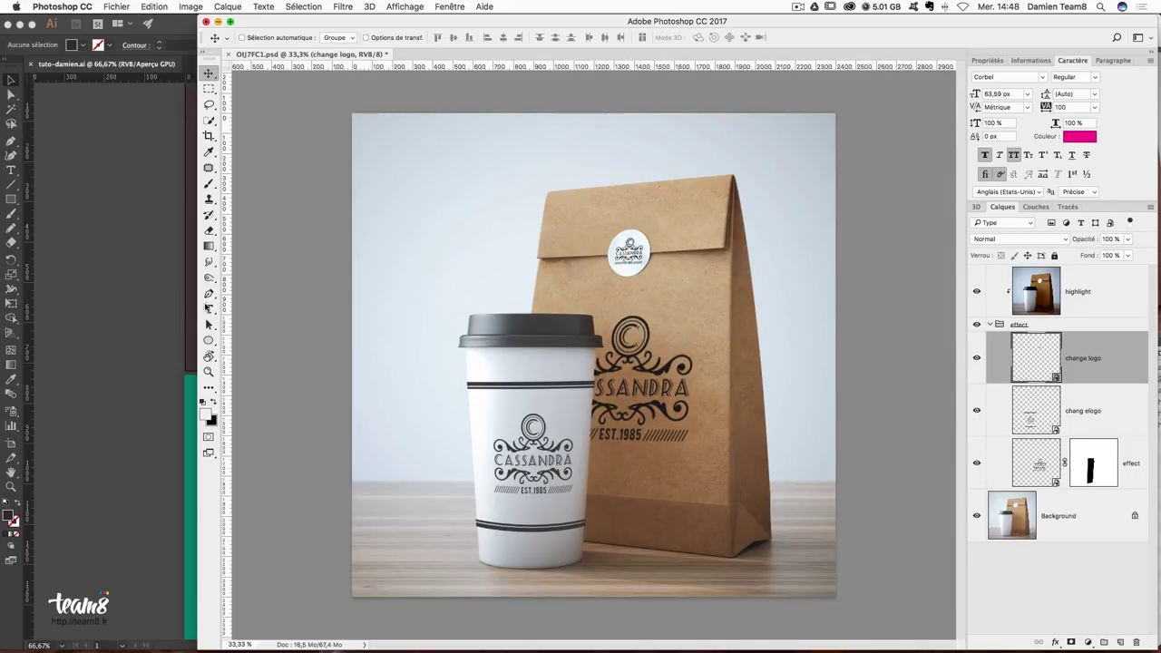
Select the whole bull badge on Illustrator's green artboard, then switch back to Photoshop.
{"action": "left_click", "coordinate": [136, 306]}
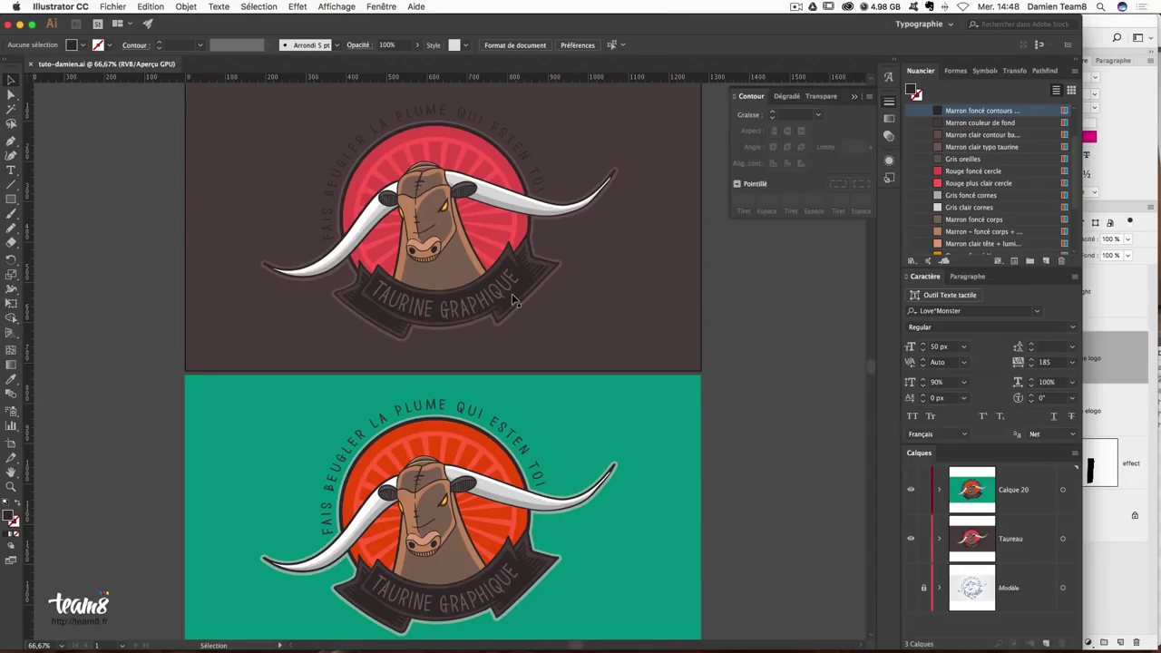
{"action": "scroll", "coordinate": [557, 283], "scroll_direction": "up", "scroll_amount": 2}
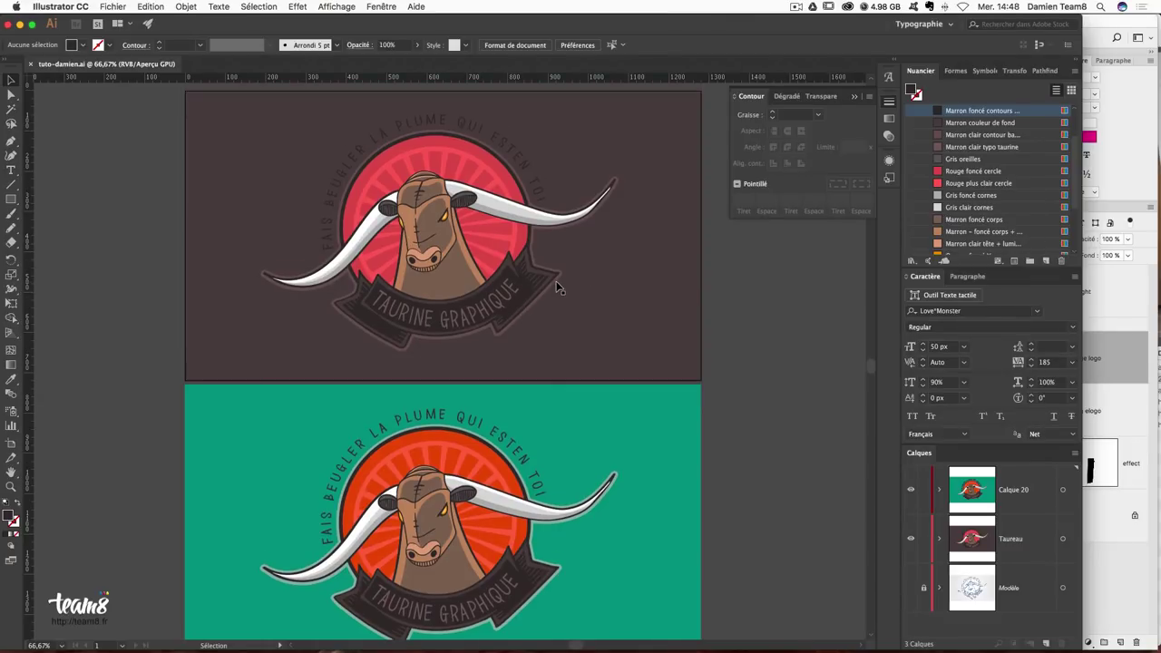
{"action": "scroll", "coordinate": [557, 287], "scroll_direction": "down", "scroll_amount": 5}
{"action": "left_click", "coordinate": [381, 357]}
{"action": "left_click", "coordinate": [110, 310]}
{"action": "left_click", "coordinate": [695, 547]}
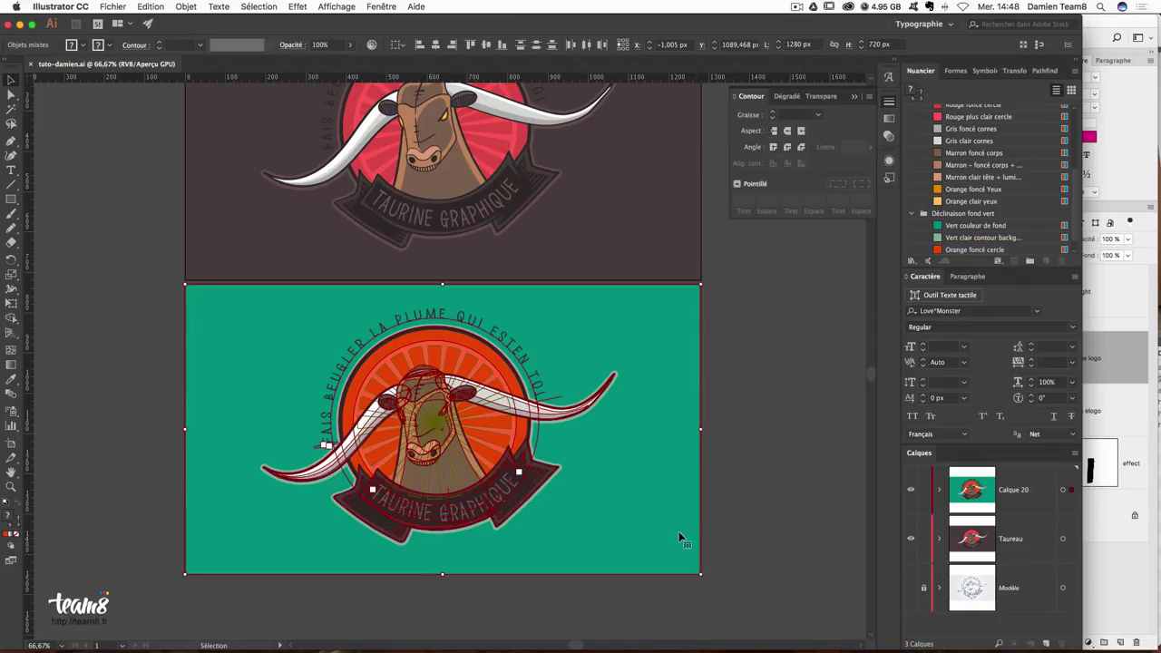
{"action": "key", "text": "a"}
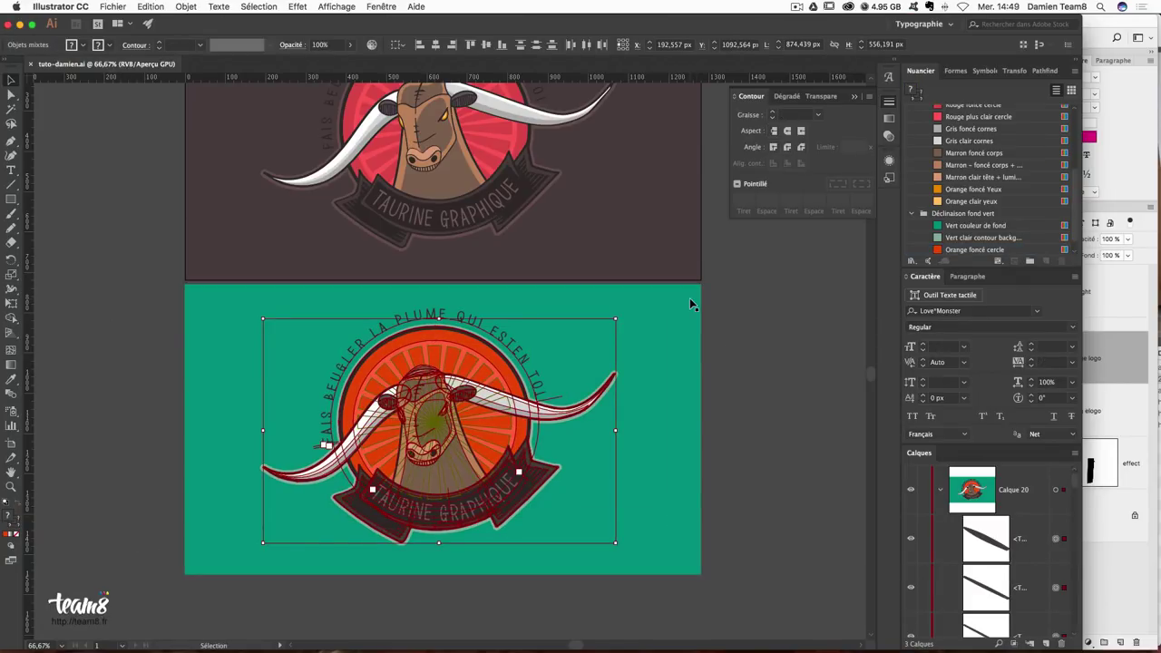
{"action": "key", "text": "v"}
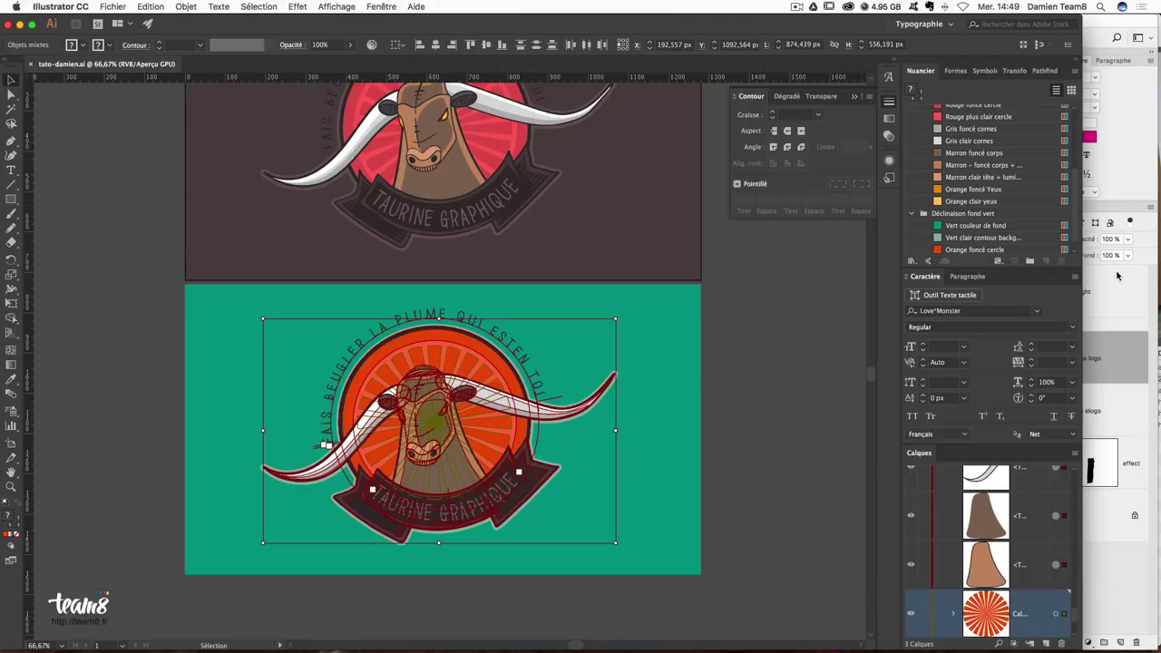
{"action": "left_click", "coordinate": [1125, 337]}
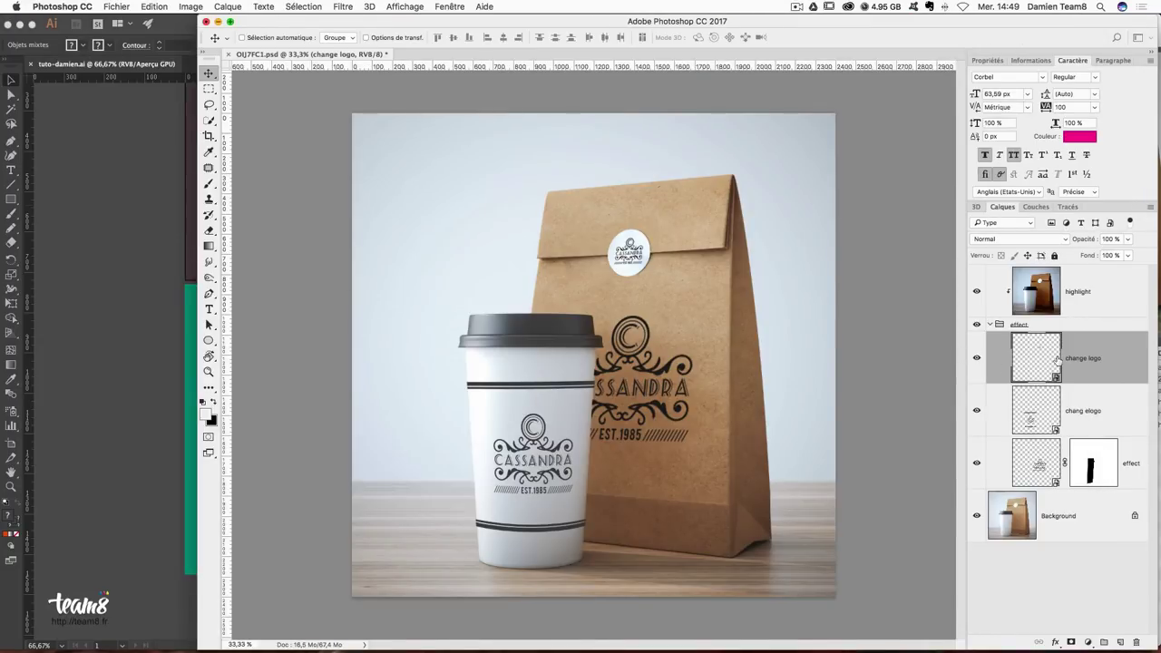
Open the cup's chang elogo smart object and check the Cassandra logo layer.
{"action": "left_click", "coordinate": [977, 410]}
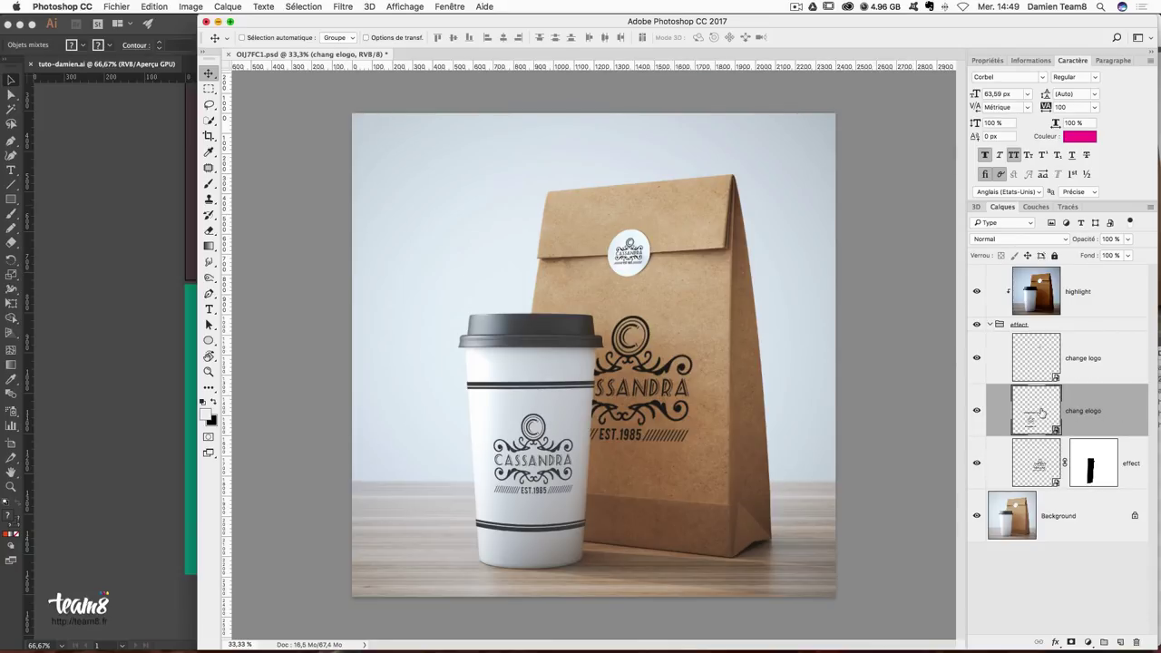
{"action": "double_click", "coordinate": [1042, 414]}
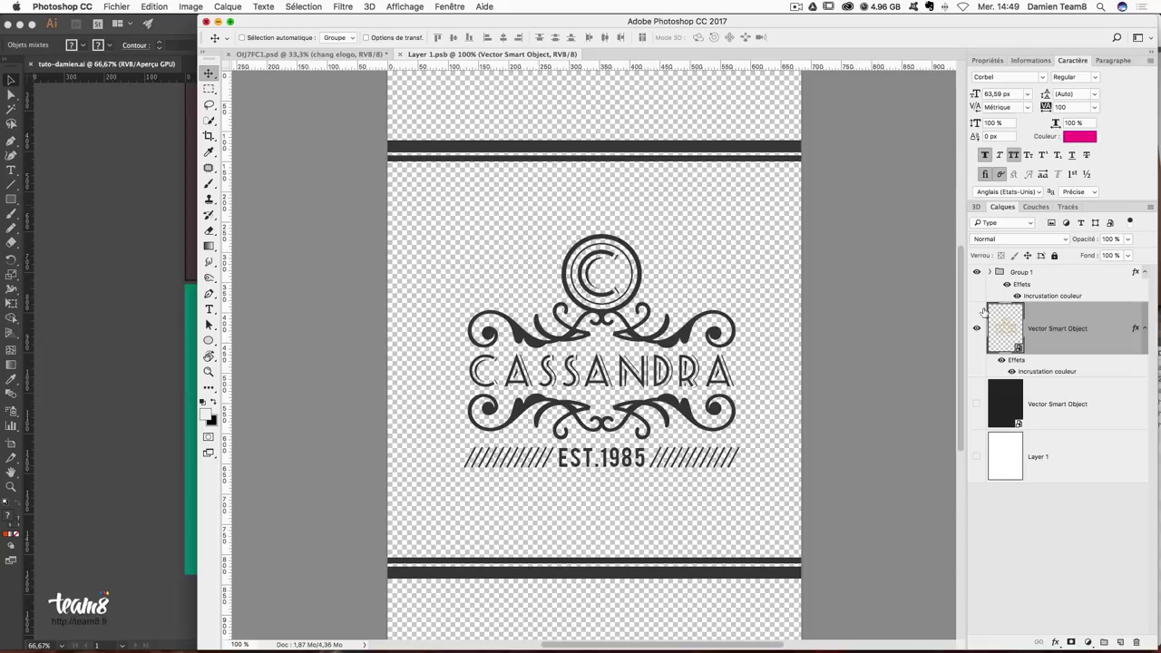
{"action": "left_click", "coordinate": [977, 329]}
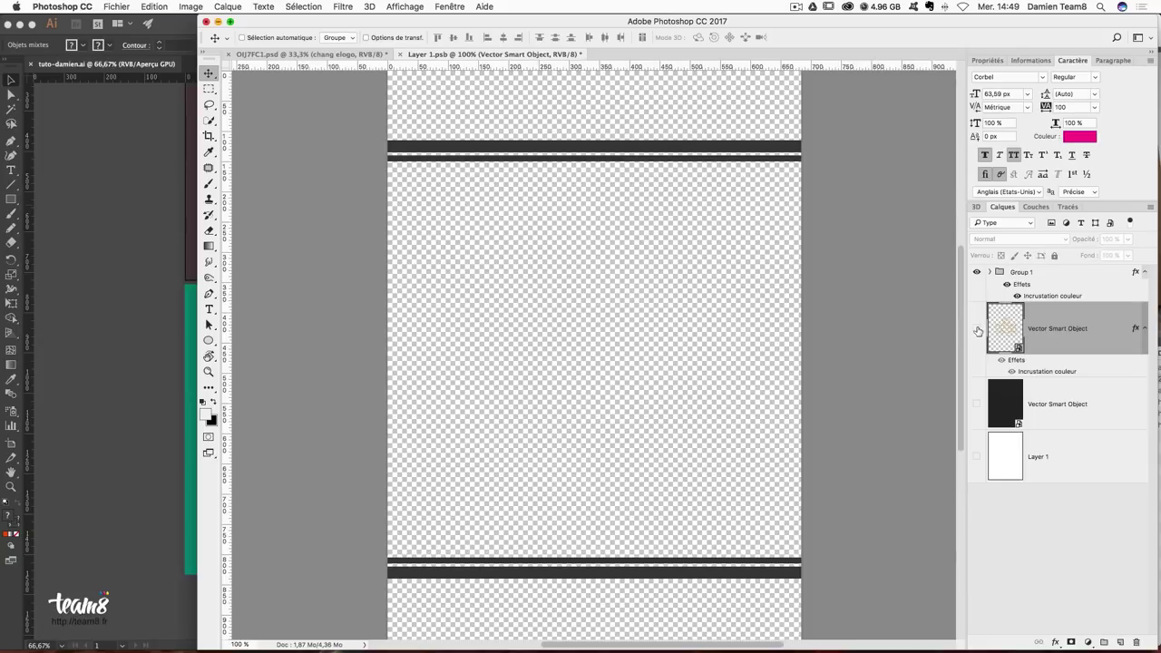
{"action": "left_click", "coordinate": [978, 330]}
{"action": "left_click", "coordinate": [977, 329]}
{"action": "left_click", "coordinate": [978, 329]}
{"action": "left_click", "coordinate": [1074, 397]}
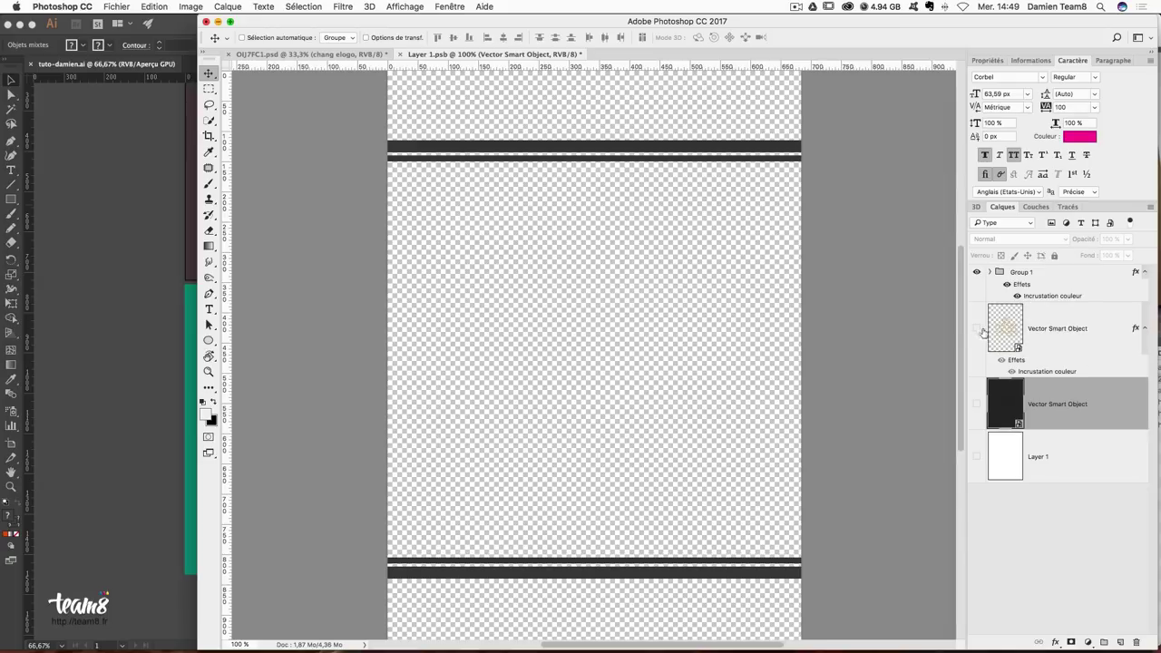
{"action": "left_click", "coordinate": [977, 329]}
Paste the bull badge as a Smart Object and scale it to about 72%.
{"action": "key", "text": "super+v"}
{"action": "key", "text": "Escape"}
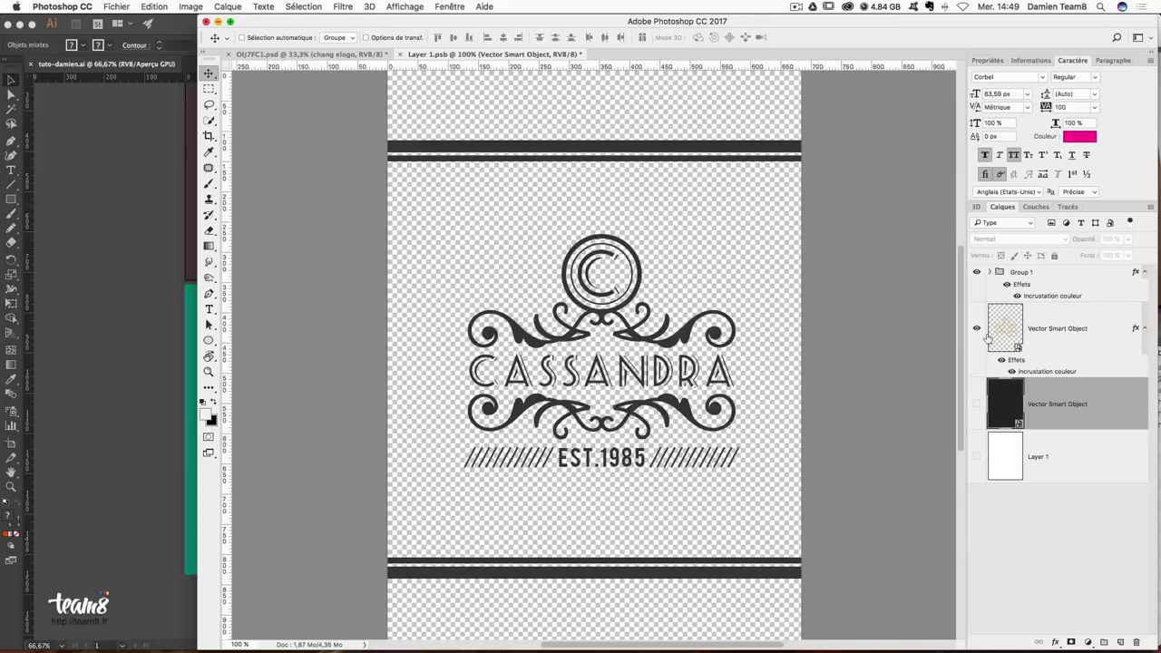
{"action": "left_click", "coordinate": [977, 328]}
{"action": "key", "text": "super+v"}
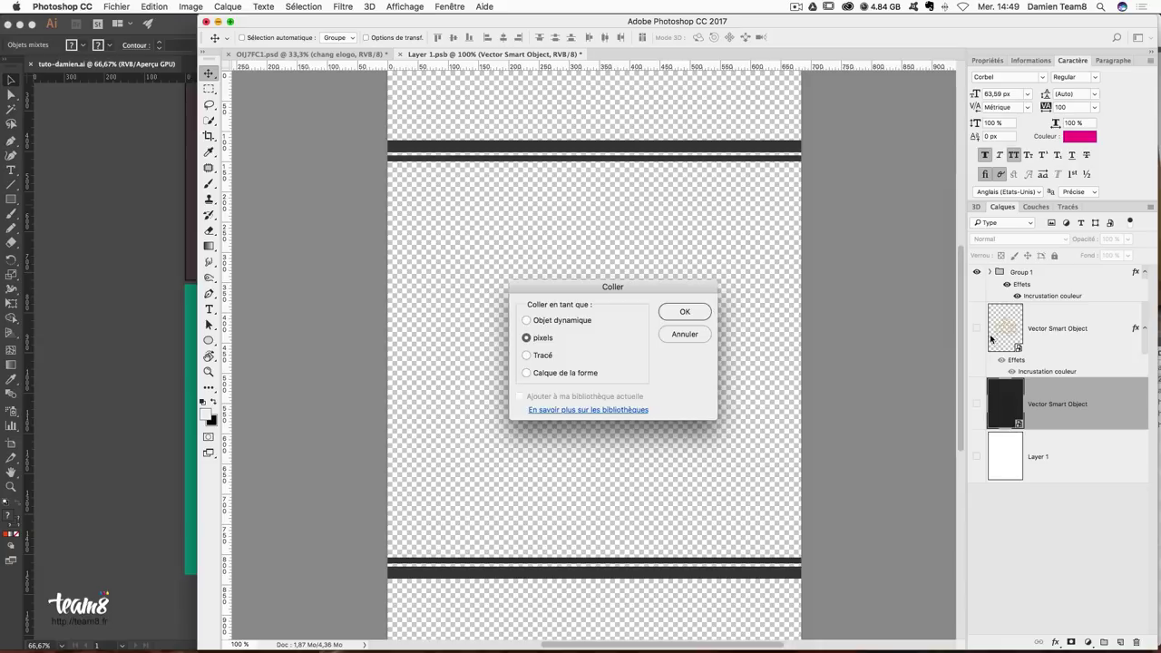
{"action": "key", "text": "Escape"}
{"action": "left_click", "coordinate": [977, 329]}
{"action": "key", "text": "super+v"}
{"action": "left_click", "coordinate": [579, 321]}
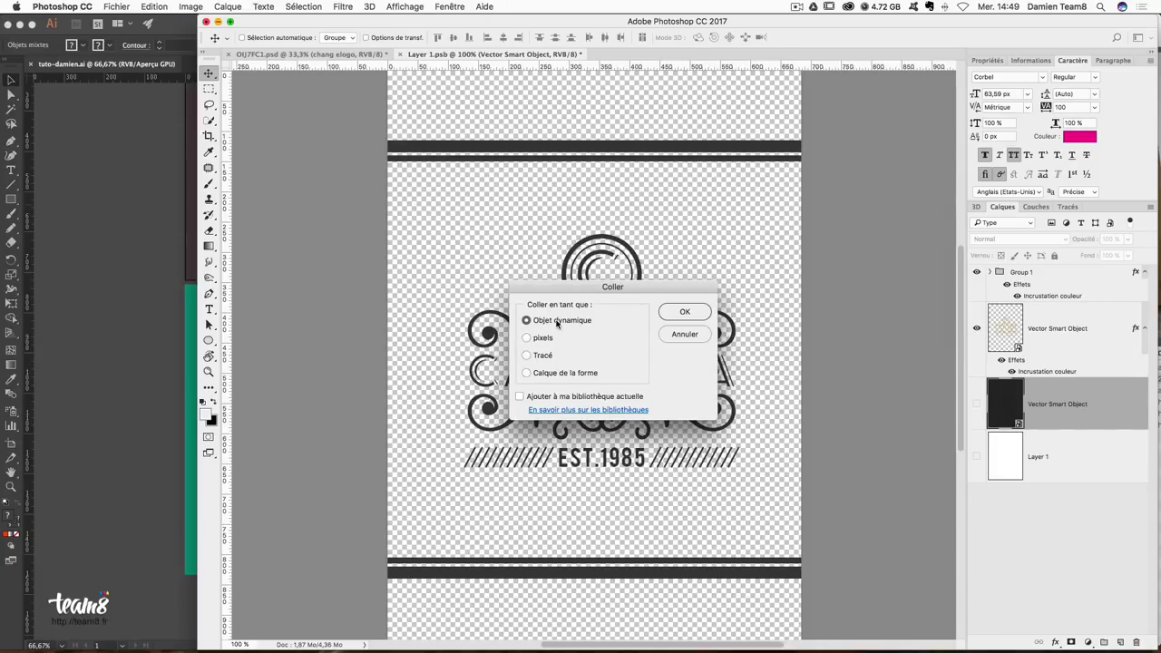
{"action": "left_click", "coordinate": [703, 313]}
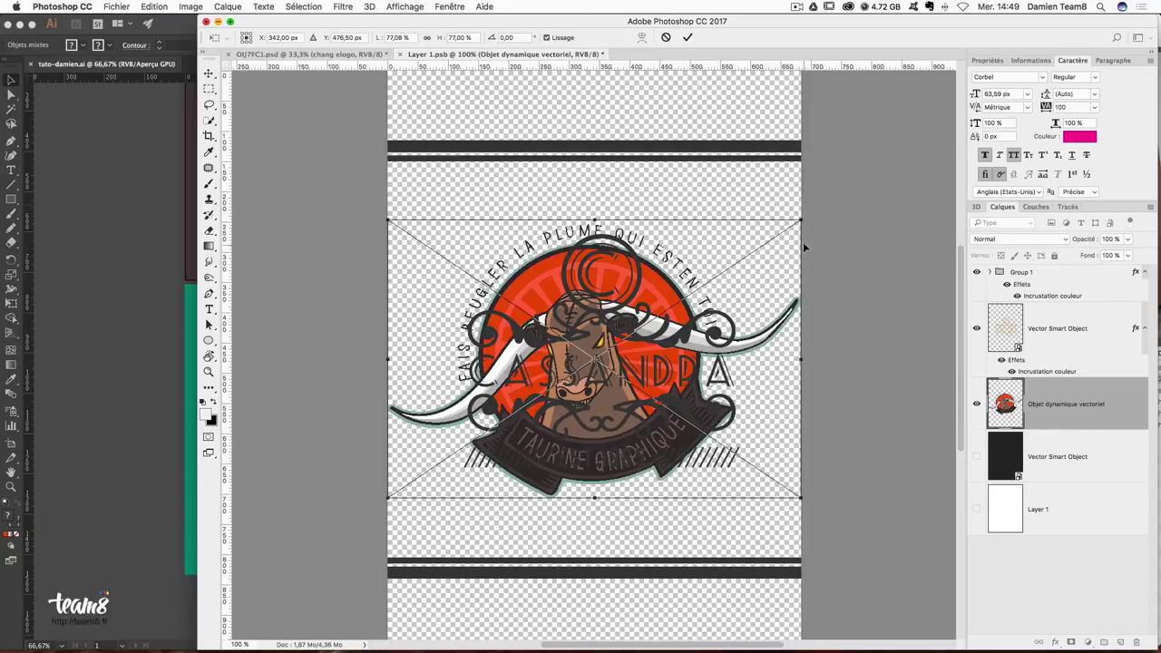
{"action": "left_click_drag", "start_coordinate": [801, 221], "coordinate": [783, 223]}
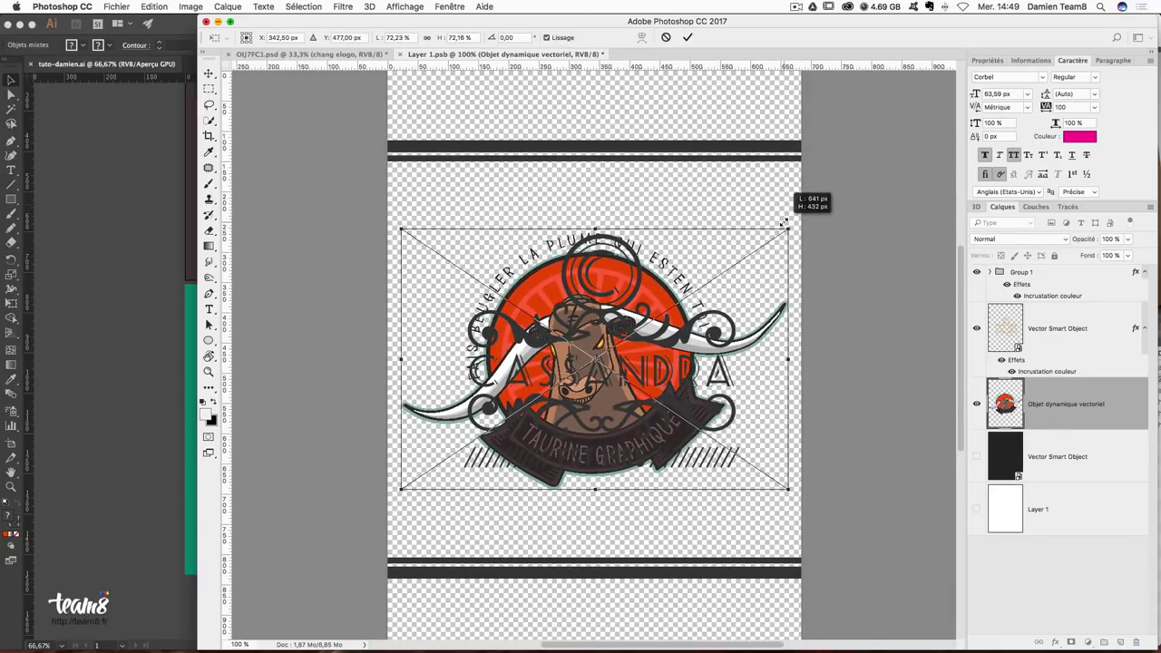
{"action": "key", "text": "Return"}
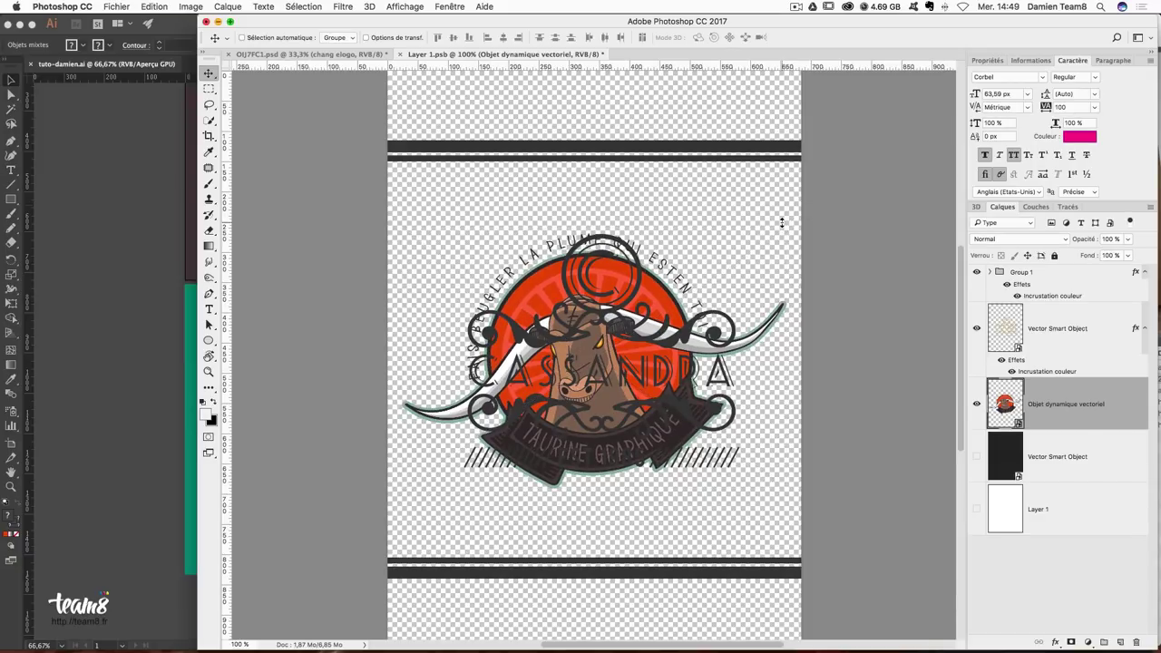
Compare the badge with the Cassandra logo, hide Cassandra, and save the smart object.
{"action": "left_click", "coordinate": [978, 329]}
{"action": "left_click", "coordinate": [978, 328]}
{"action": "left_click", "coordinate": [978, 328]}
{"action": "left_click", "coordinate": [977, 328]}
{"action": "left_click", "coordinate": [977, 405]}
{"action": "left_click", "coordinate": [978, 404]}
{"action": "left_click", "coordinate": [977, 404]}
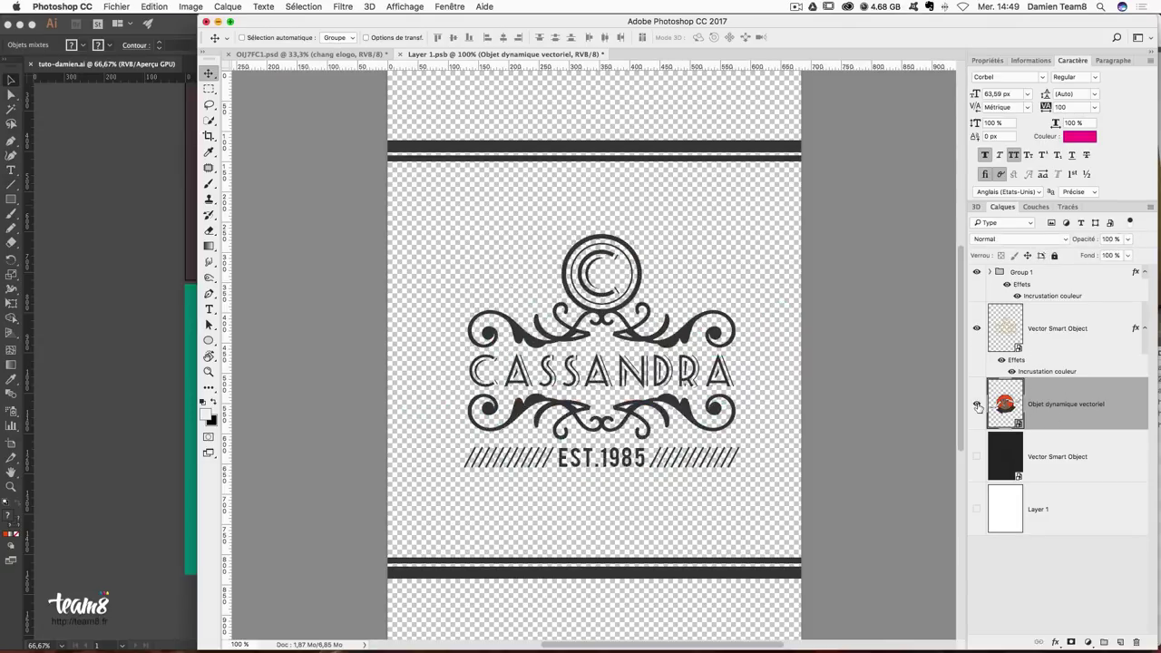
{"action": "left_click", "coordinate": [977, 404]}
{"action": "left_click", "coordinate": [977, 405]}
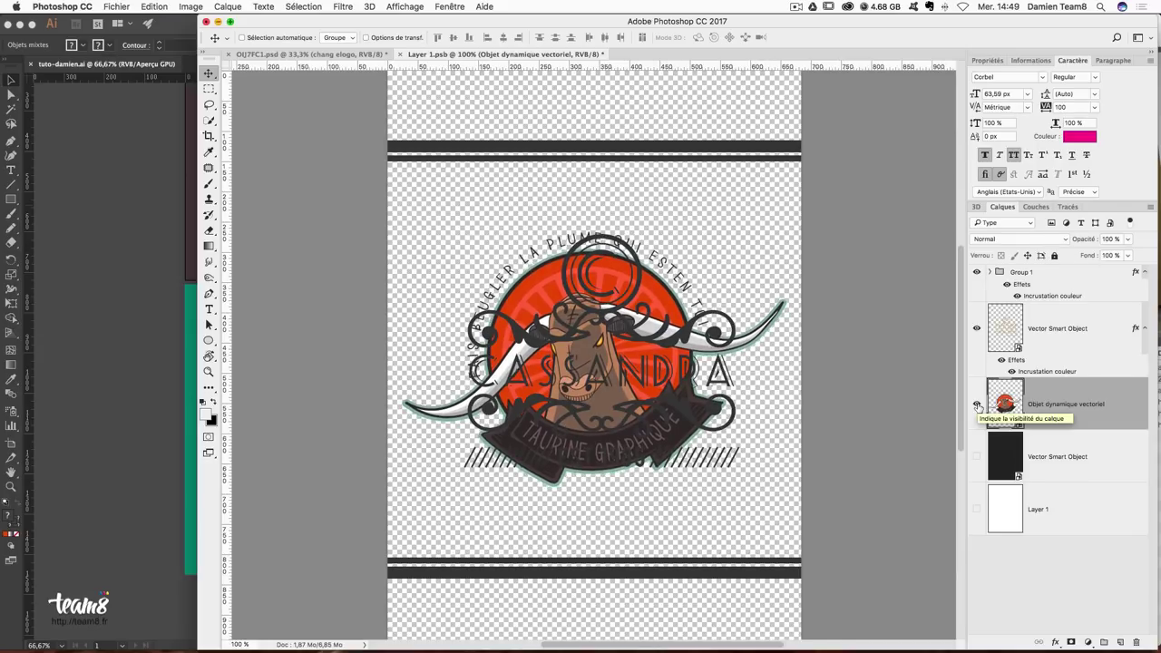
{"action": "left_click", "coordinate": [977, 405]}
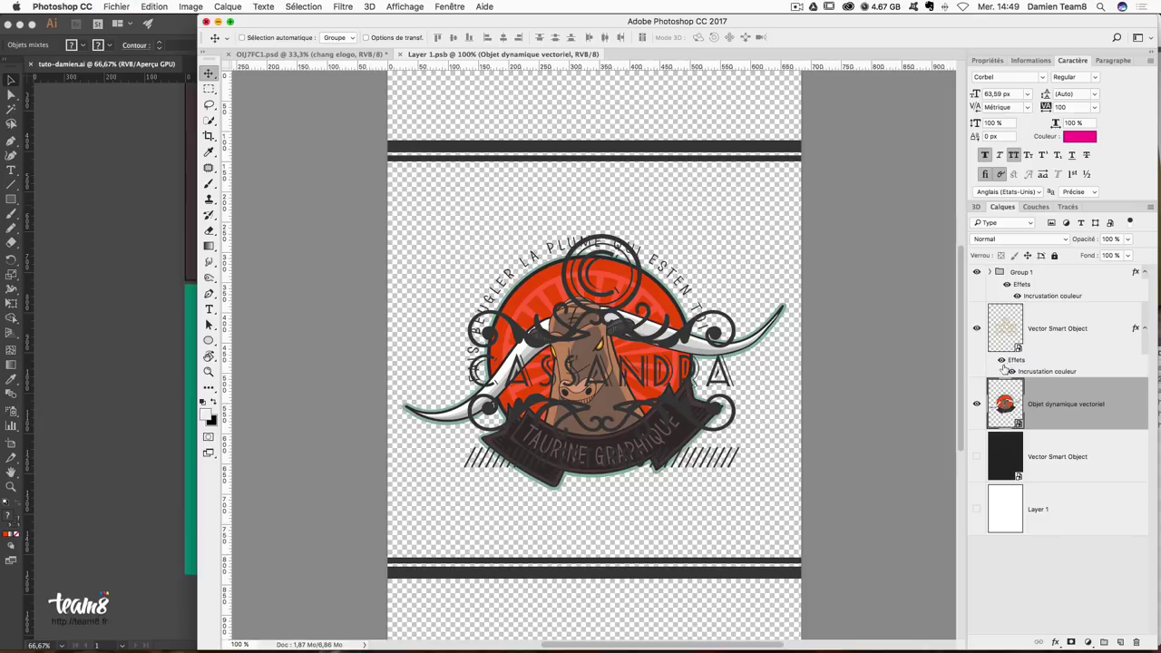
{"action": "left_click", "coordinate": [977, 328]}
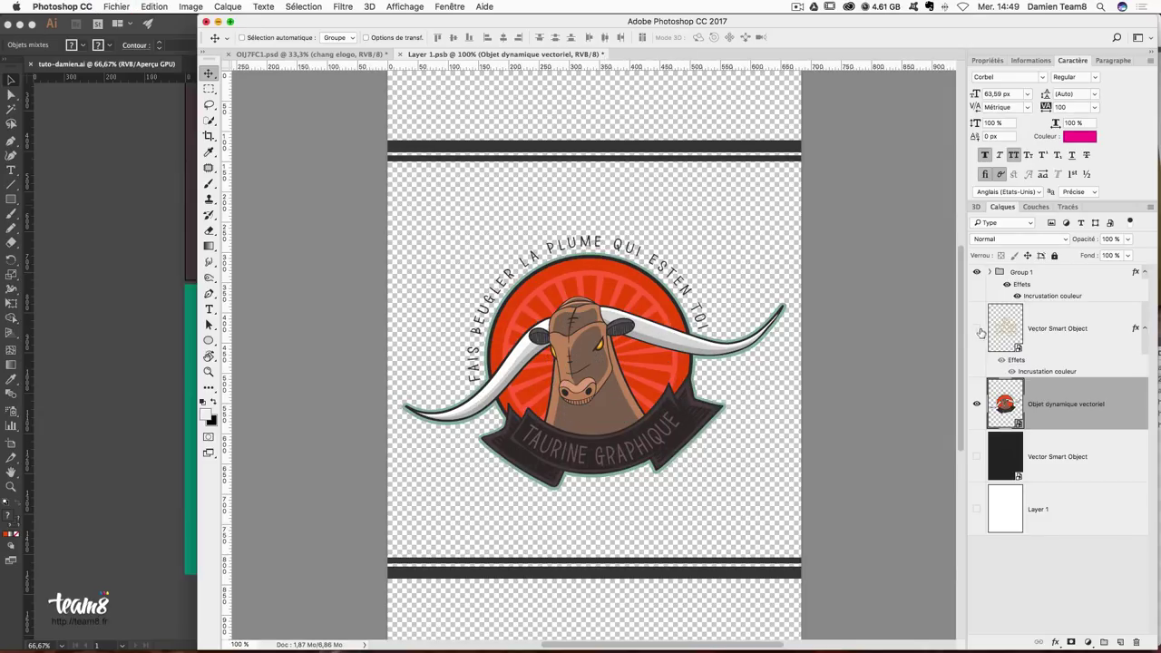
{"action": "left_click", "coordinate": [1025, 337]}
{"action": "key", "text": "ctrl+s"}
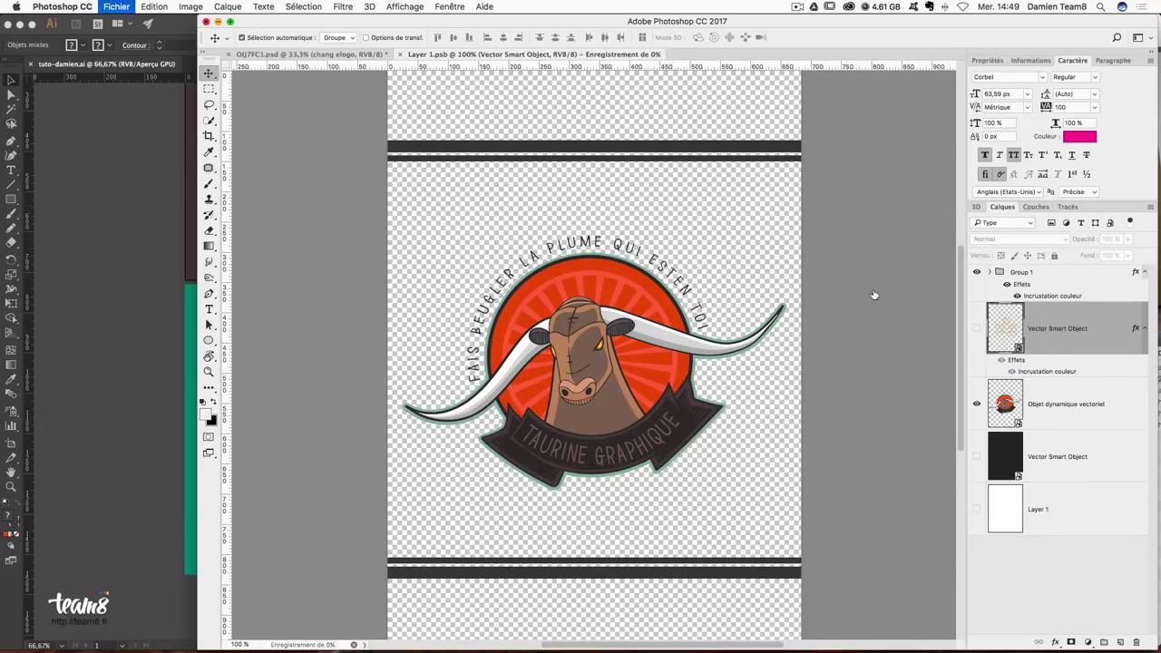
{"action": "left_click", "coordinate": [359, 55]}
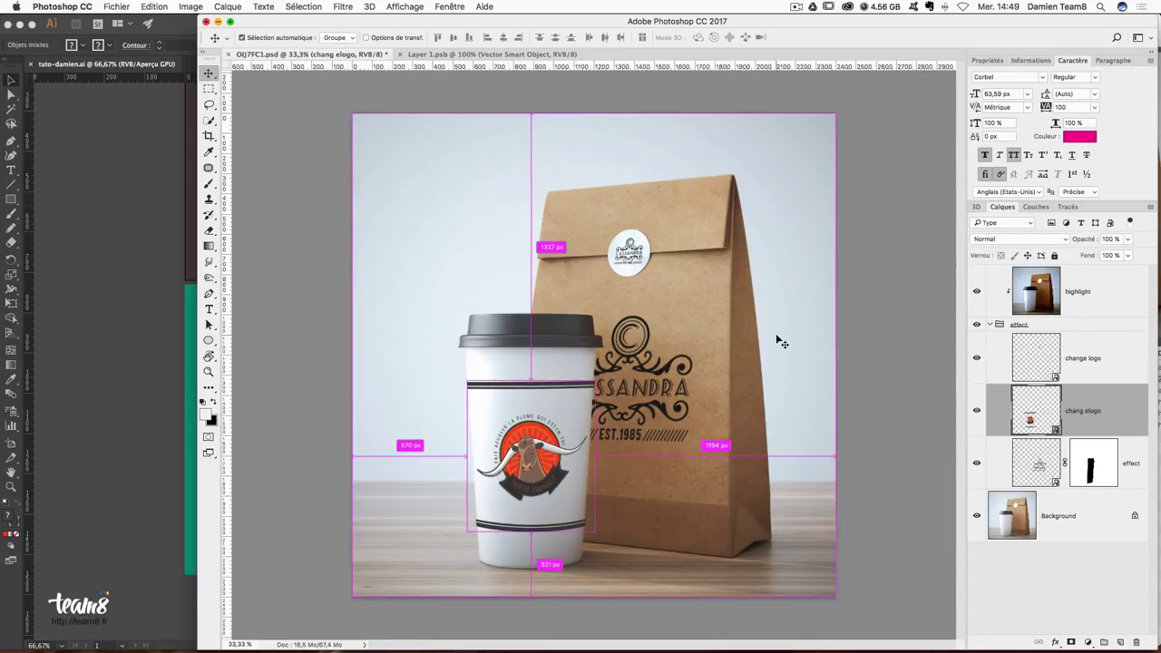
Zoom in on the cup badge, then edit Layer 1.psb's vector bull badge in Illustrator.
{"action": "key", "text": "ctrl+plus"}
{"action": "key", "text": "ctrl+plus"}
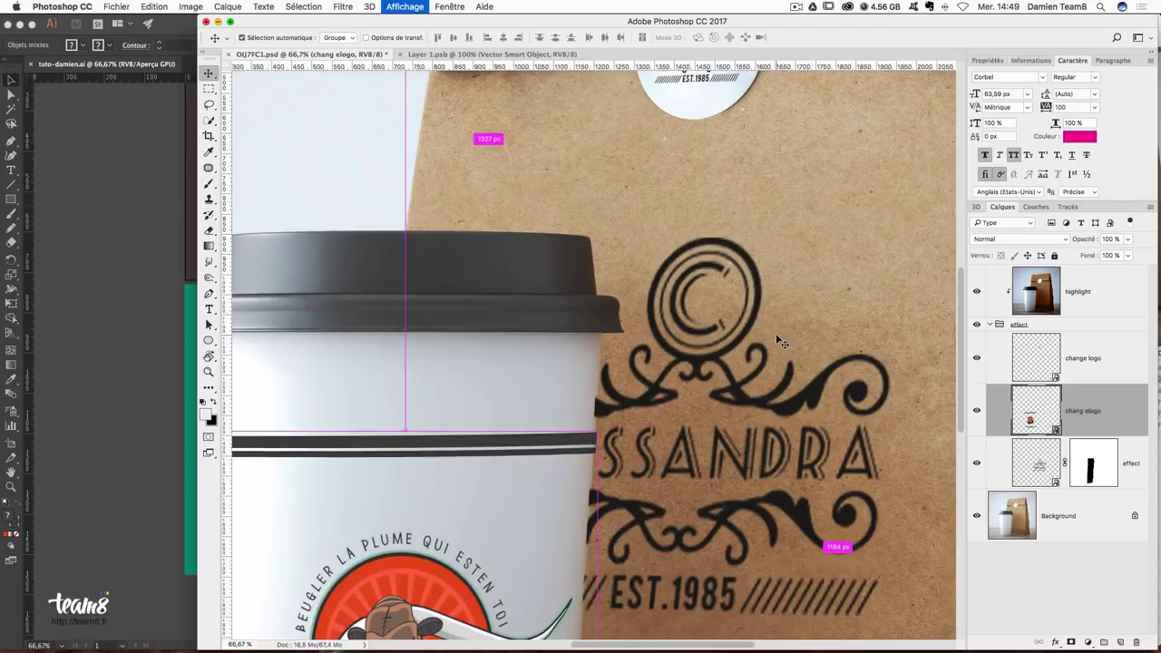
{"action": "key", "text": "ctrl+plus"}
{"action": "scroll", "coordinate": [671, 517], "scroll_direction": "down", "scroll_amount": 3}
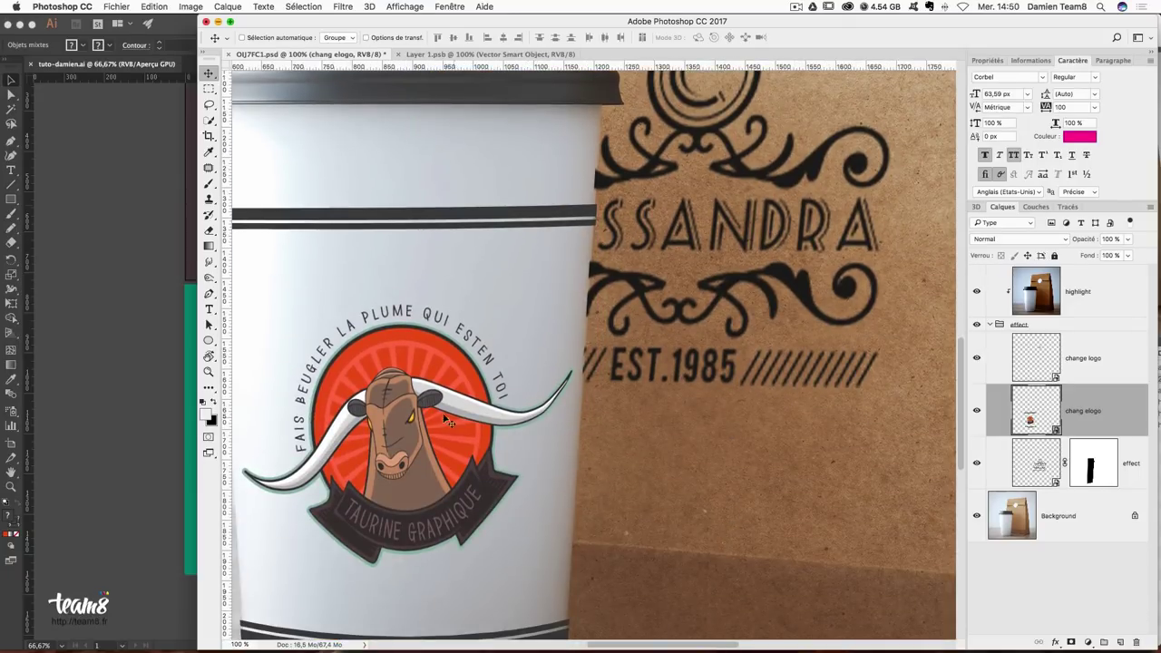
{"action": "left_click", "coordinate": [457, 51]}
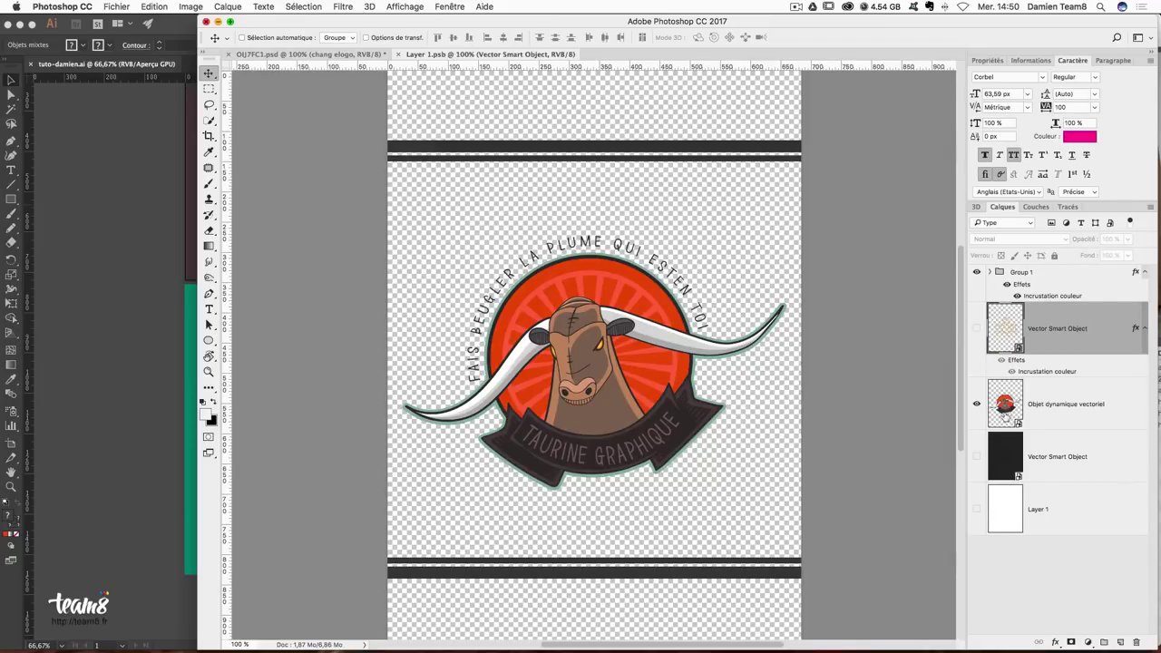
{"action": "double_click", "coordinate": [1005, 408]}
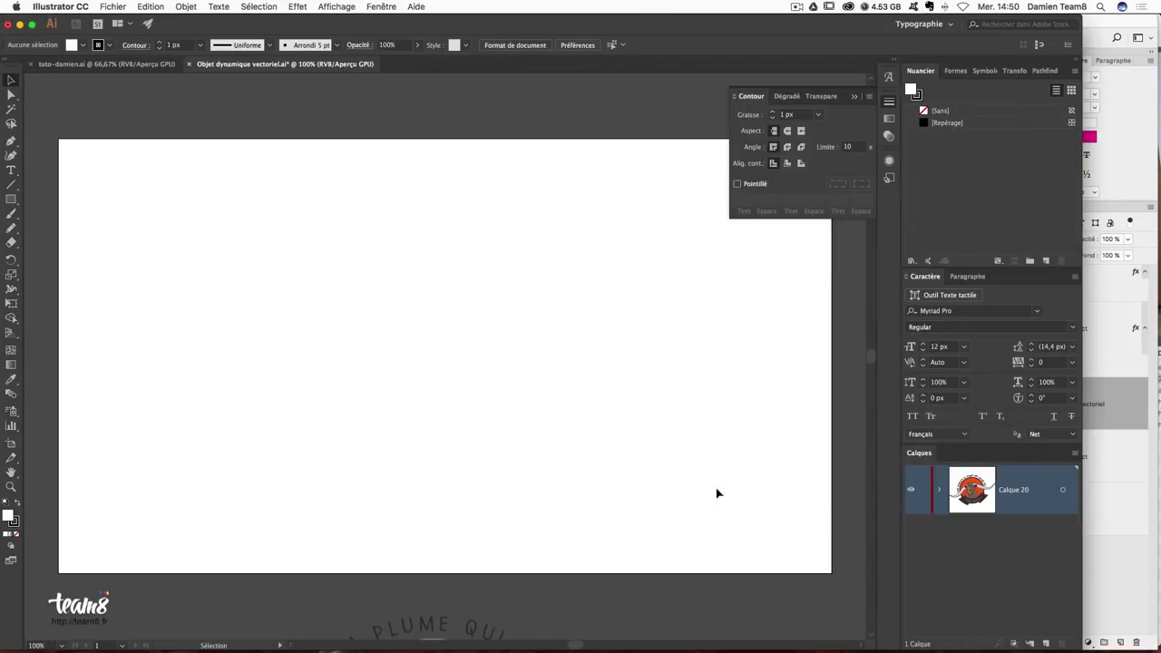
Reopen the vector bull badge layer from Photoshop for editing in Illustrator.
{"action": "left_click", "coordinate": [1148, 524]}
{"action": "left_click", "coordinate": [1007, 404]}
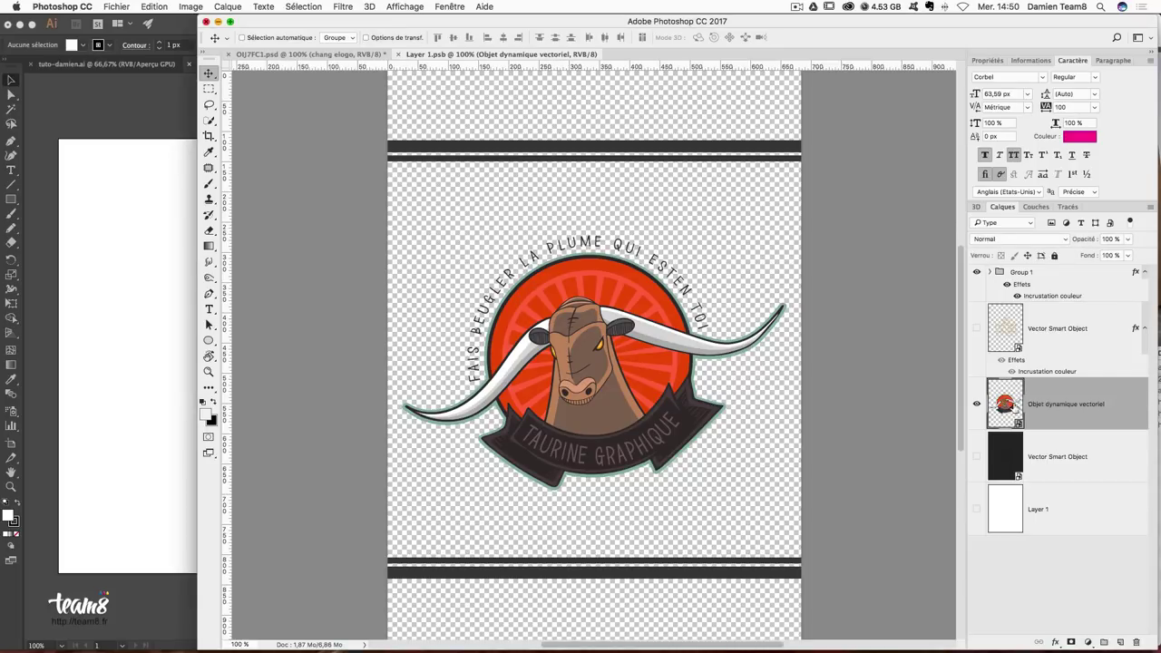
{"action": "left_click", "coordinate": [119, 273]}
{"action": "scroll", "coordinate": [512, 240], "scroll_direction": "down", "scroll_amount": 5}
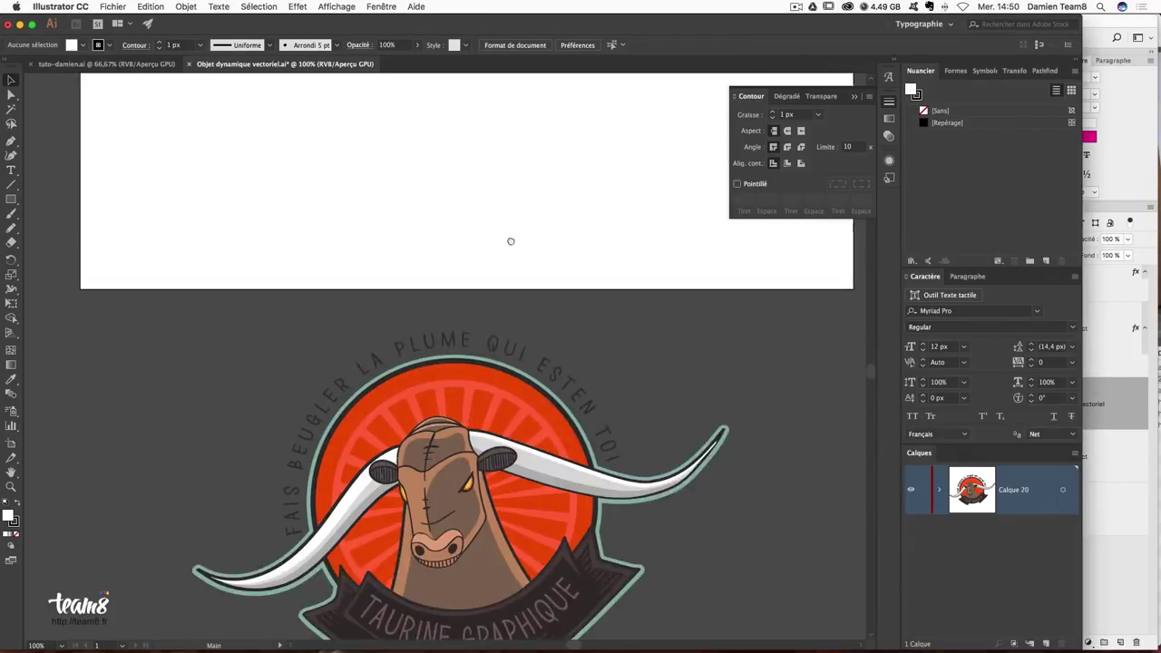
{"action": "scroll", "coordinate": [513, 241], "scroll_direction": "down", "scroll_amount": 3}
{"action": "key", "text": "ctrl+plus"}
{"action": "key", "text": "ctrl+plus"}
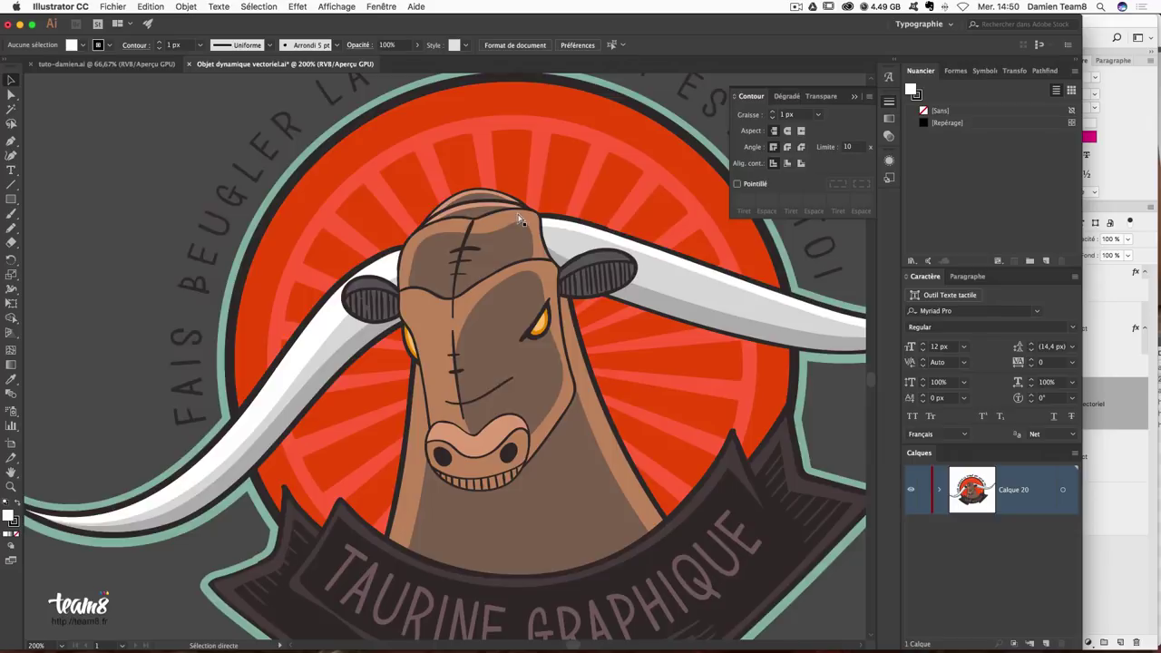
{"action": "key", "text": "ctrl+minus"}
Try selecting individual badge paths with the Direct Selection tool, clearing each selection.
{"action": "left_click", "coordinate": [10, 94]}
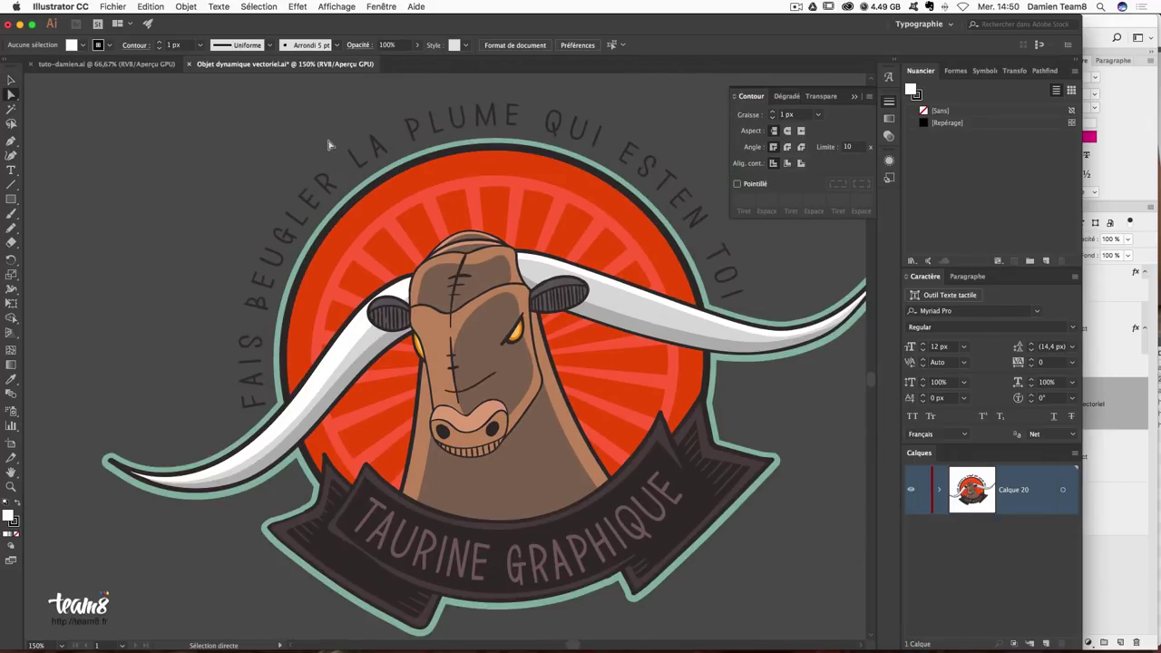
{"action": "left_click", "coordinate": [359, 192]}
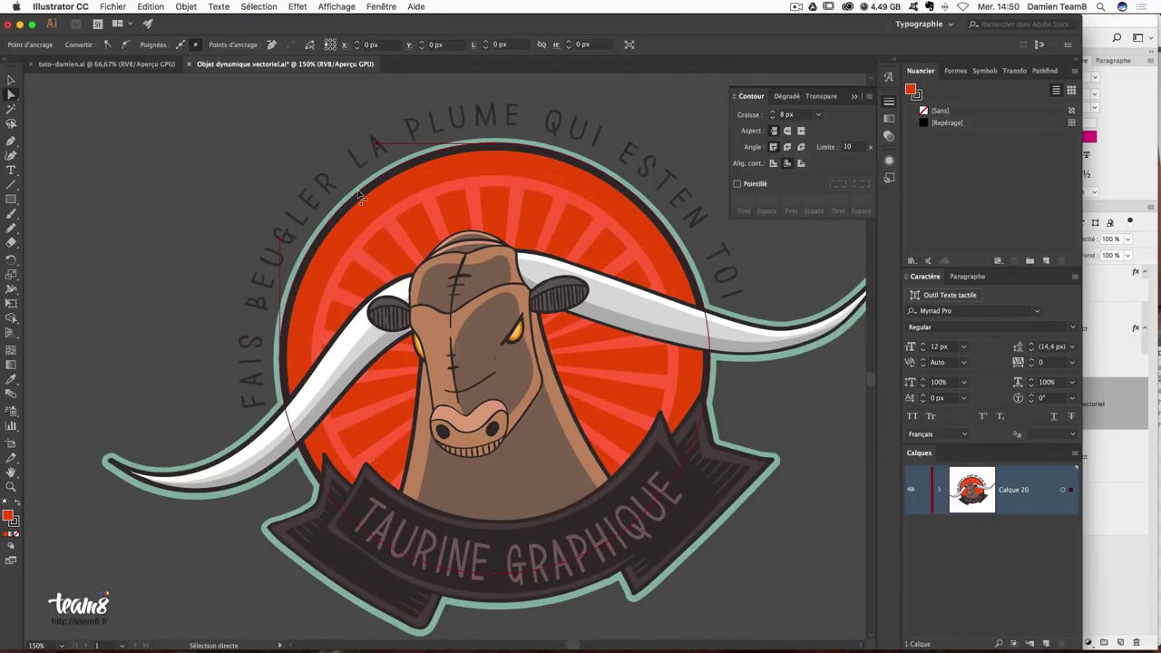
{"action": "key", "text": "ctrl+shift+a"}
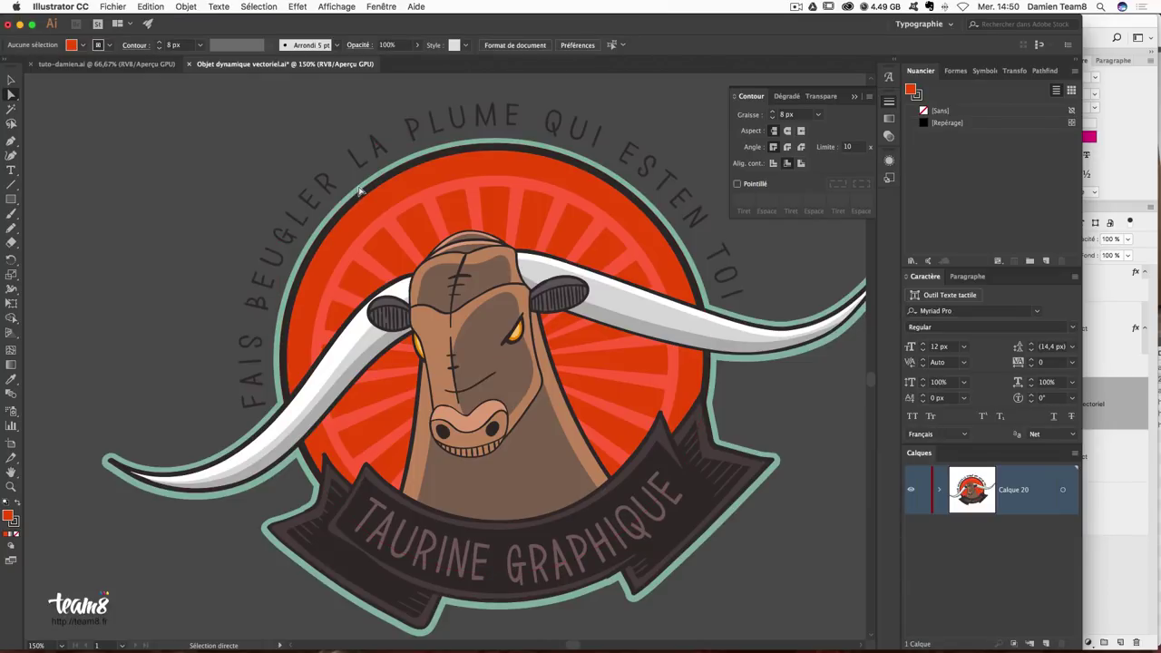
{"action": "left_click", "coordinate": [337, 169]}
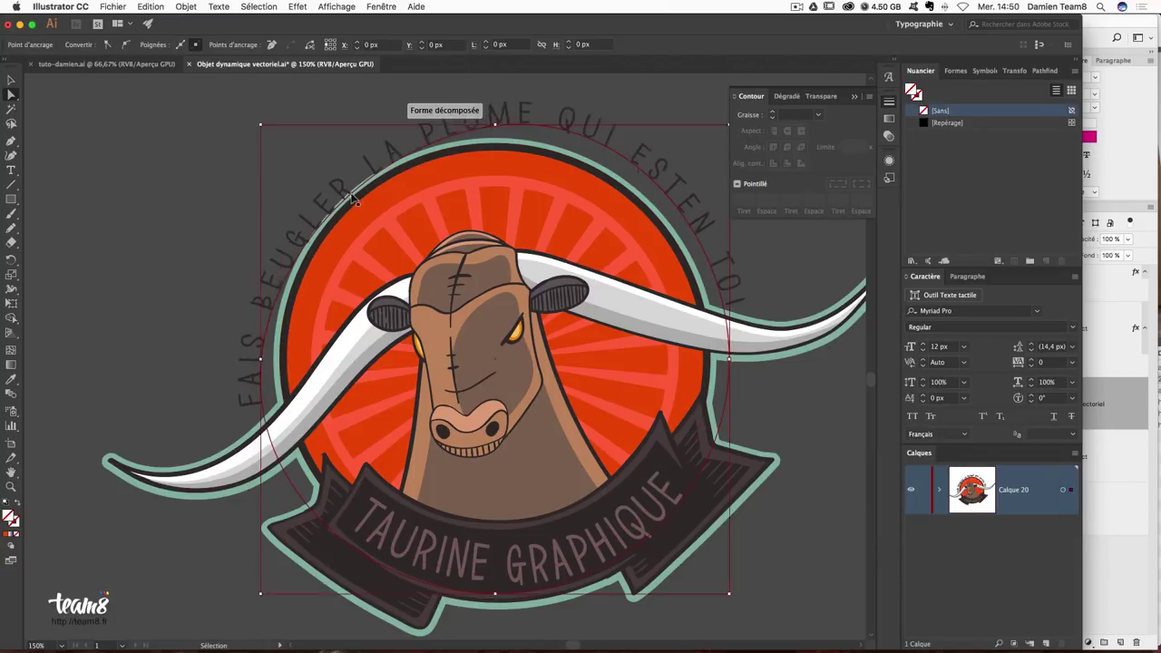
{"action": "key", "text": "ctrl+shift+a"}
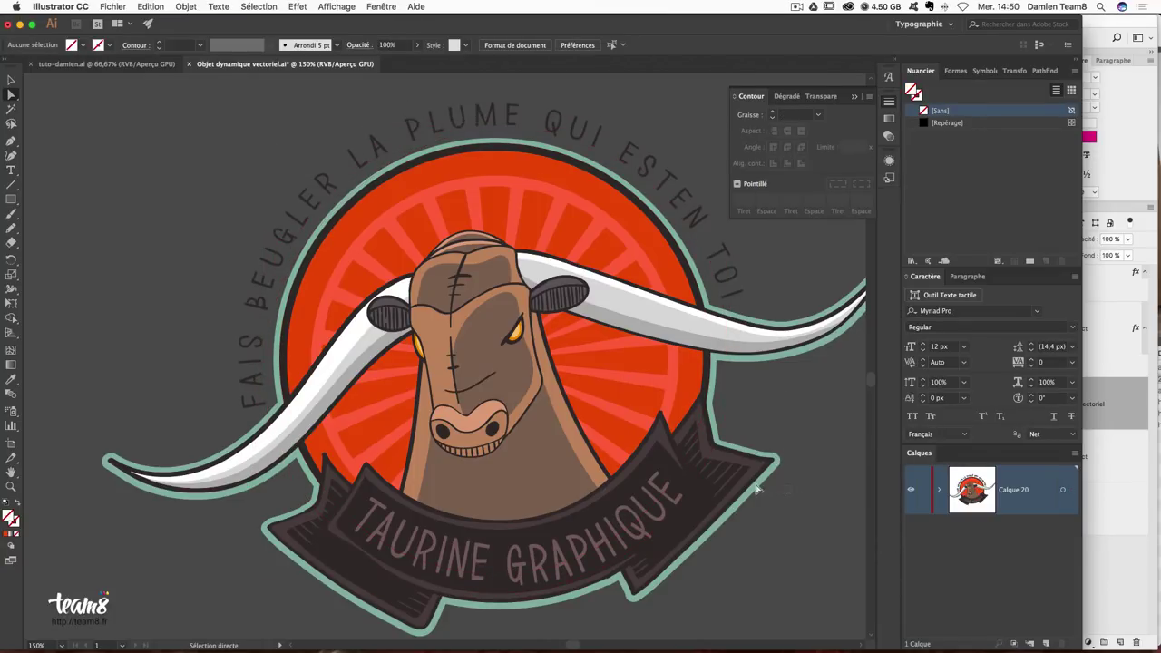
{"action": "left_click", "coordinate": [746, 488]}
{"action": "left_click", "coordinate": [752, 394]}
{"action": "left_click", "coordinate": [712, 385]}
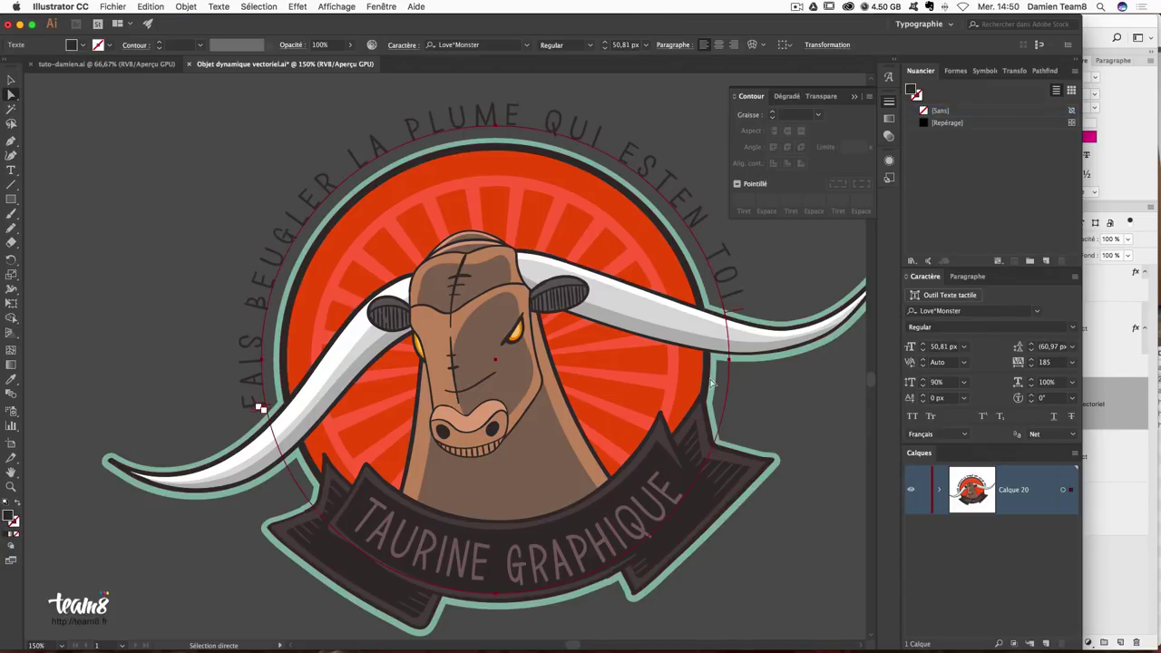
{"action": "key", "text": "ctrl+shift+a"}
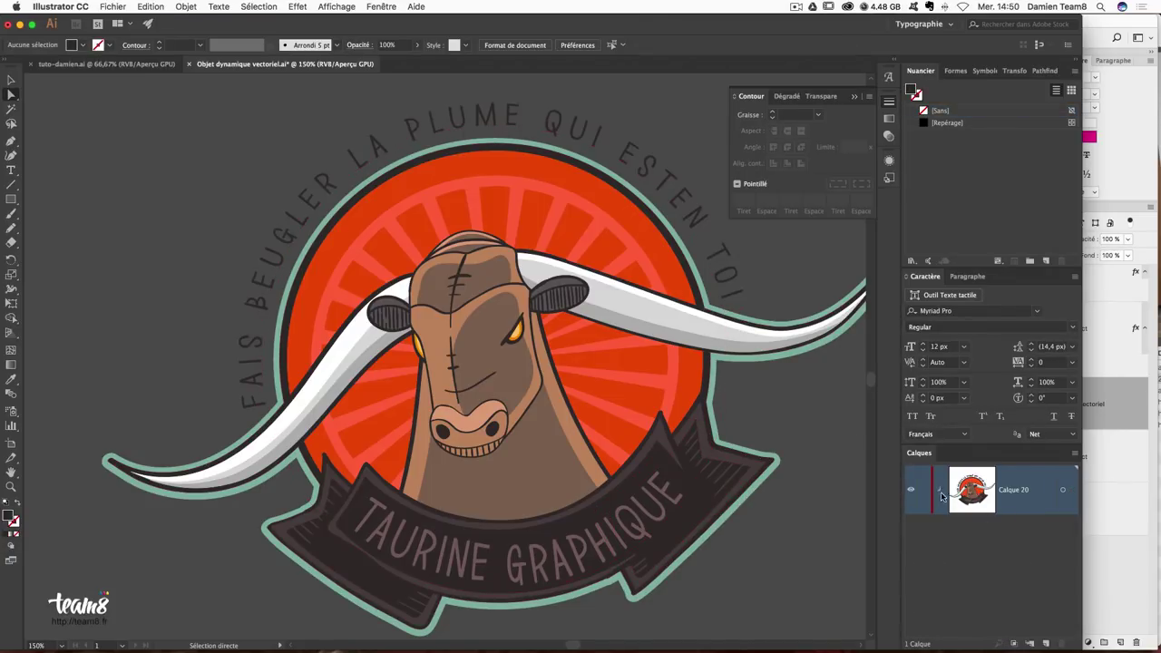
Expand Calque 20 in the Calques panel and select the badge's outer outline group.
{"action": "left_click", "coordinate": [941, 494]}
{"action": "scroll", "coordinate": [989, 533], "scroll_direction": "down", "scroll_amount": 2}
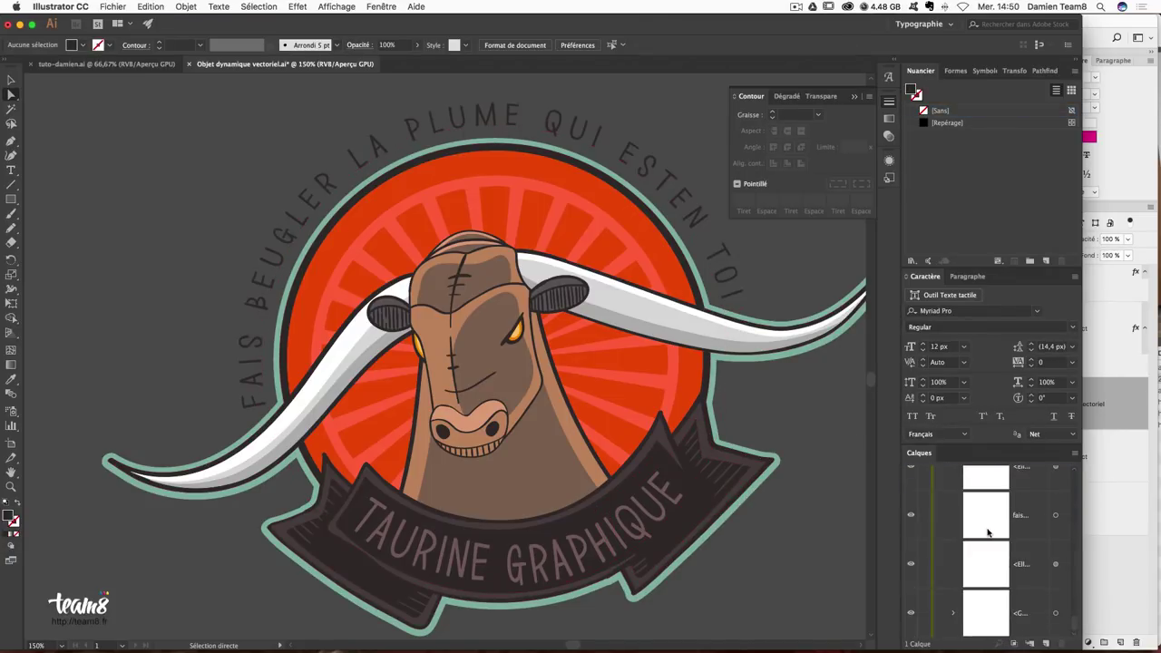
{"action": "left_click", "coordinate": [996, 611]}
{"action": "left_click", "coordinate": [1055, 615]}
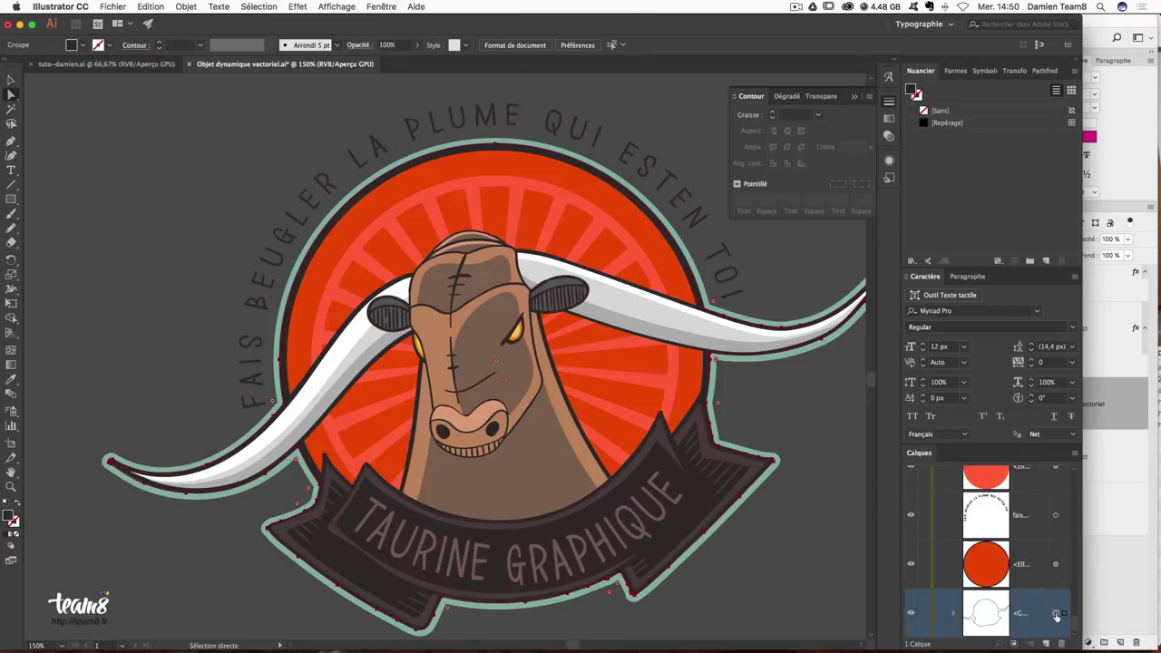
Change the outline stroke colour to near-white light grey (ededed) and return to Photoshop.
{"action": "left_click", "coordinate": [15, 525]}
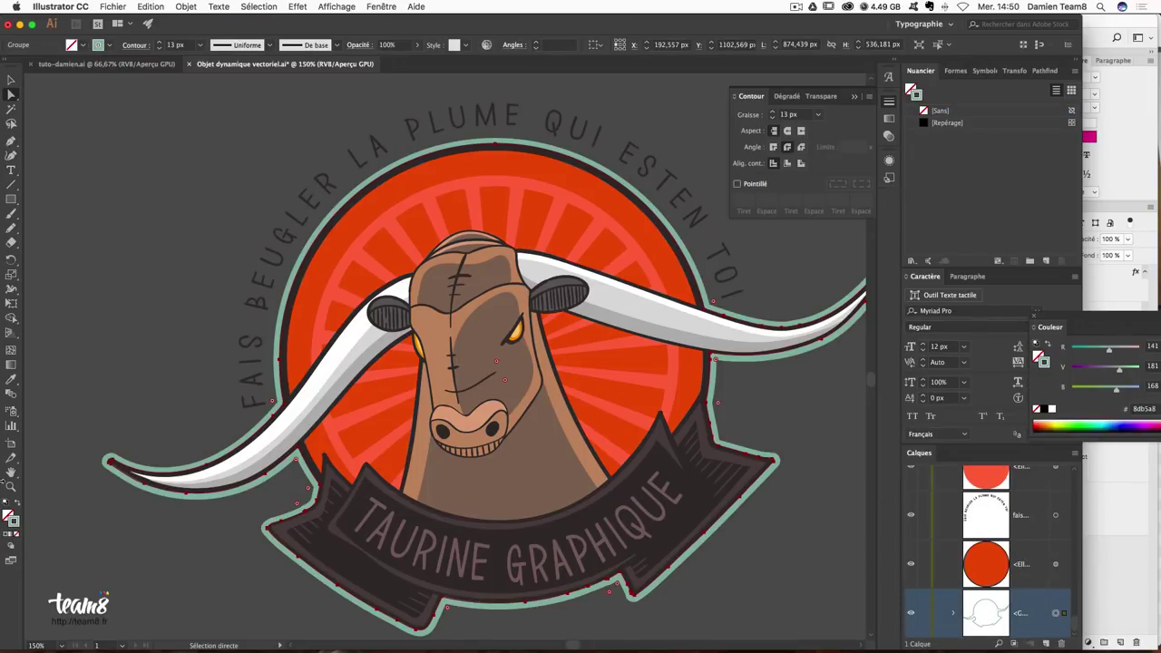
{"action": "double_click", "coordinate": [14, 530]}
{"action": "type", "text": "cccccc"}
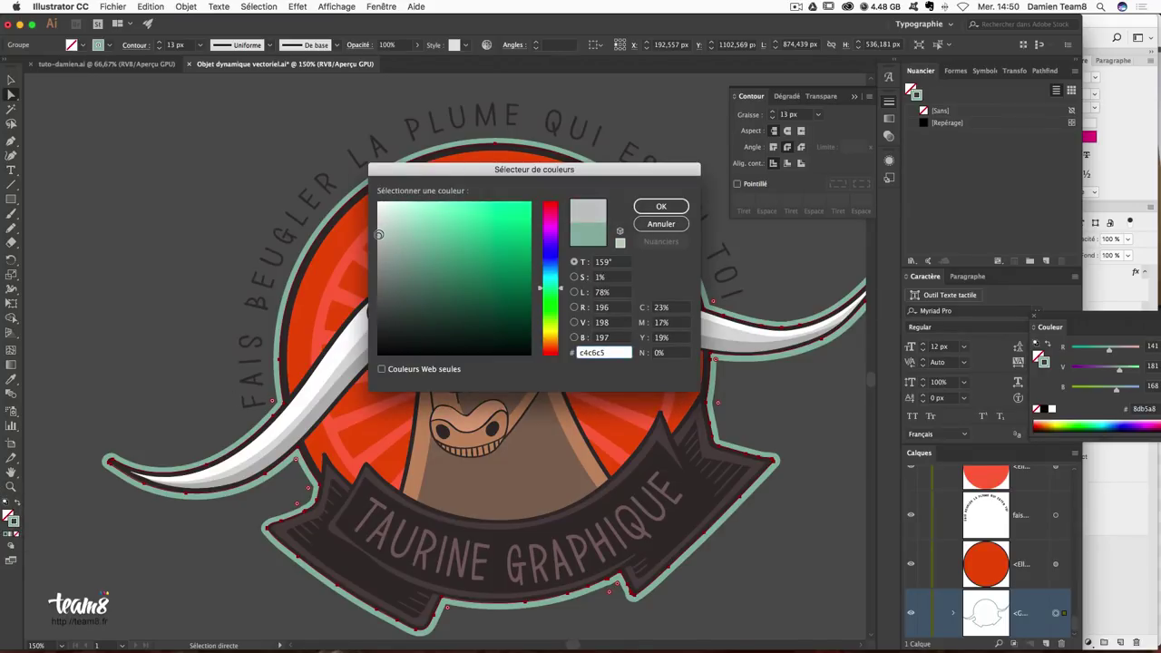
{"action": "left_click_drag", "start_coordinate": [373, 227], "coordinate": [373, 210]}
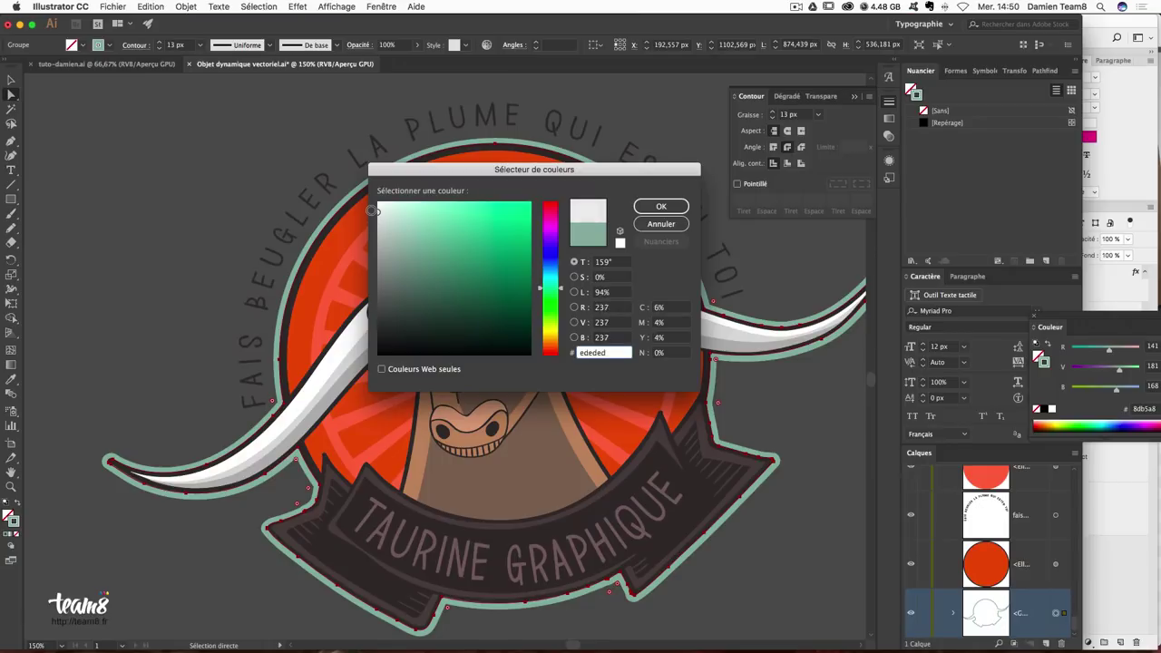
{"action": "key", "text": "Return"}
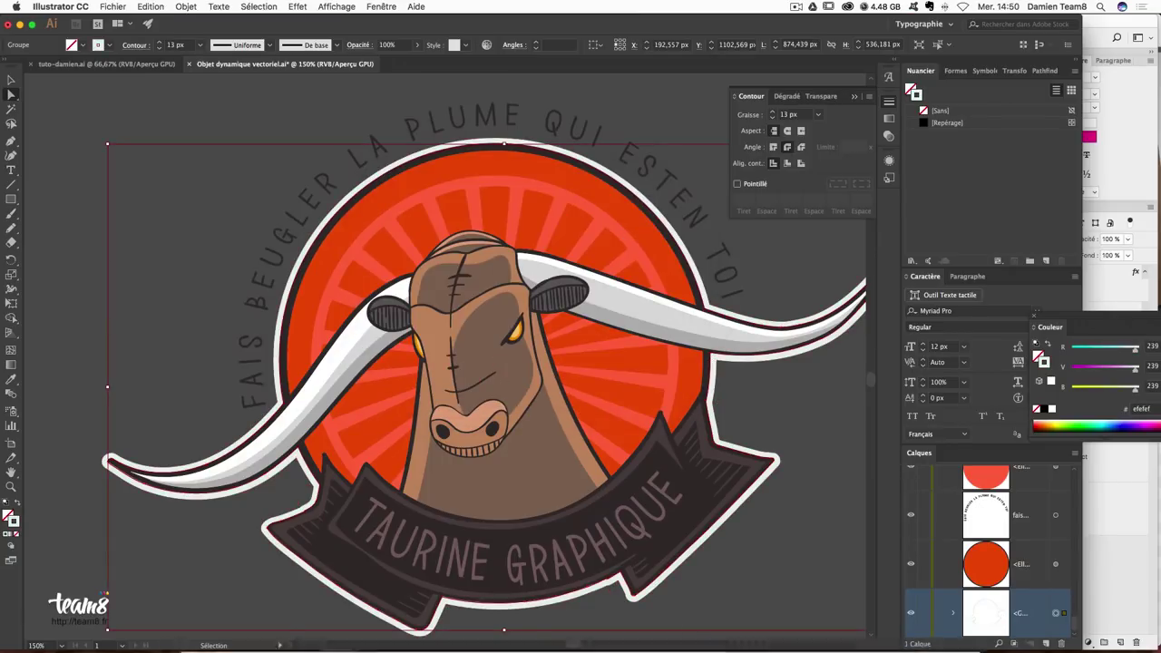
{"action": "left_click", "coordinate": [536, 626]}
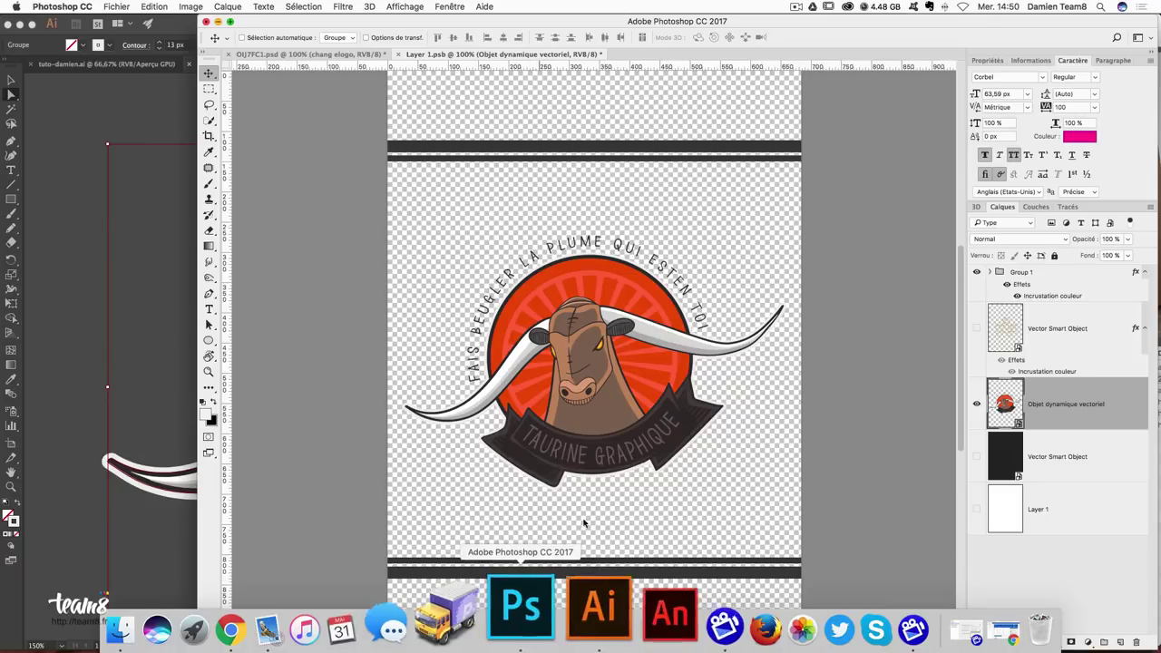
Check the cup badge's new light outline in the OIJ7FC1.psd mockup.
{"action": "left_click", "coordinate": [332, 56]}
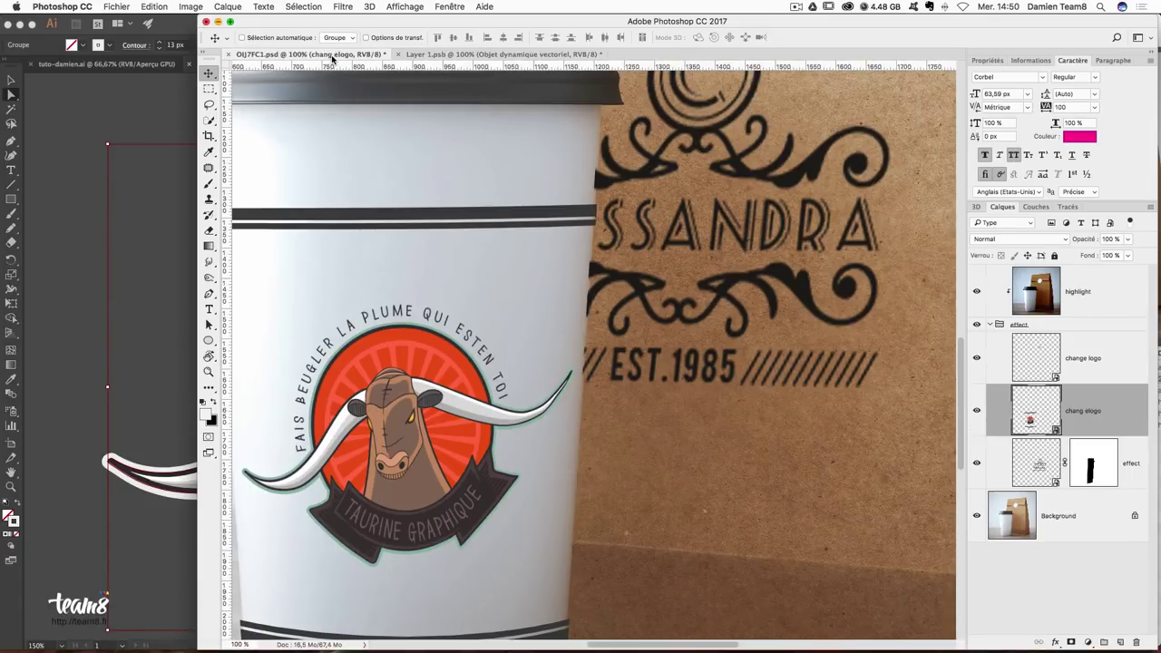
{"action": "left_click", "coordinate": [458, 56]}
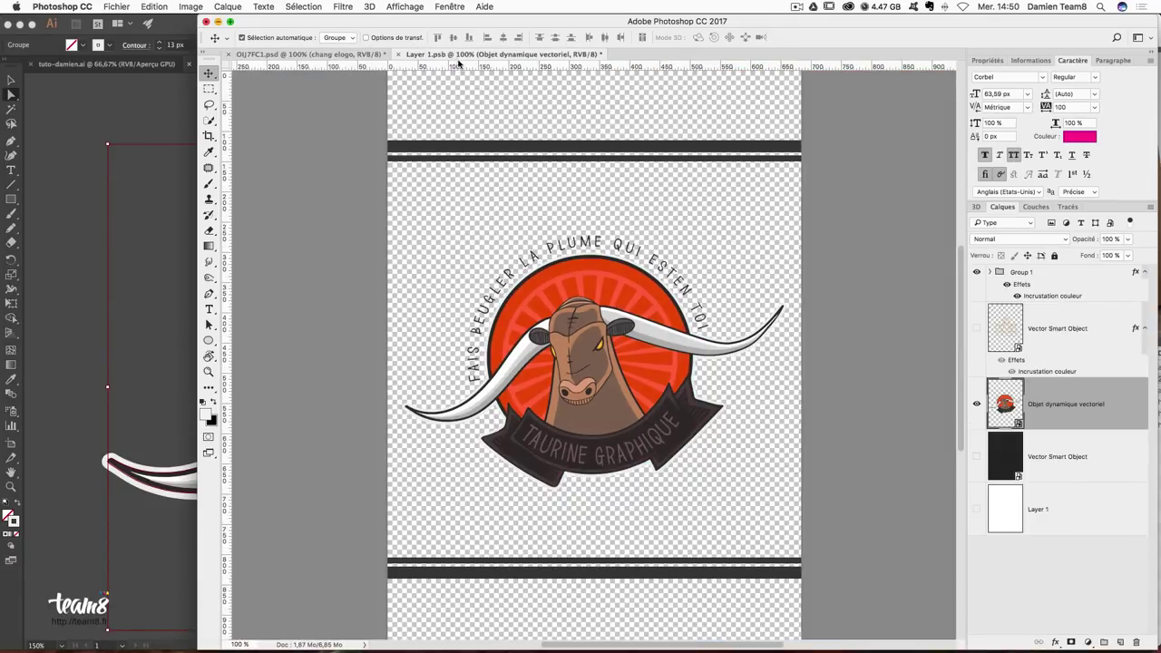
{"action": "left_click", "coordinate": [353, 57]}
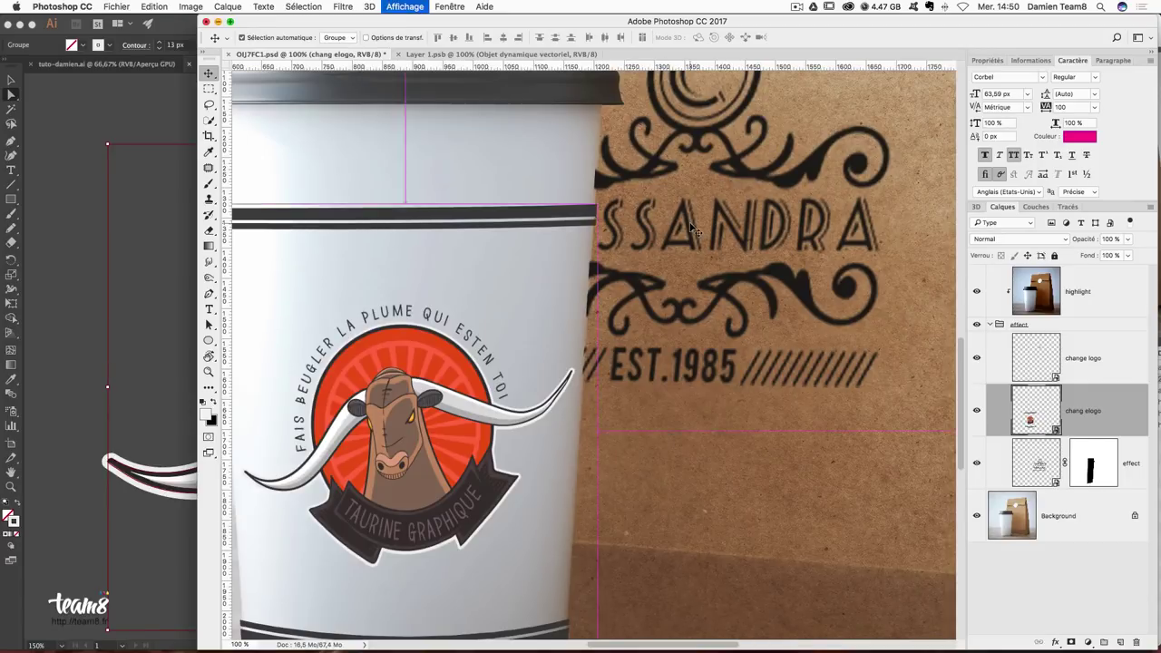
{"action": "key", "text": "ctrl+minus"}
{"action": "key", "text": "ctrl+minus"}
{"action": "key", "text": "ctrl+plus"}
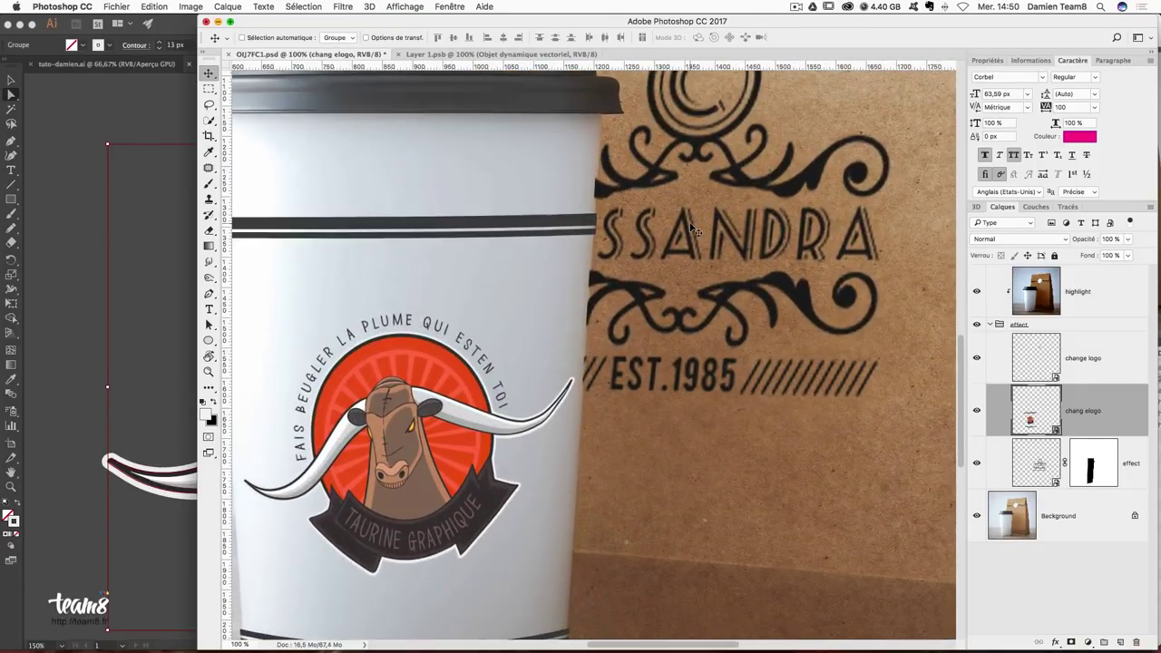
{"action": "key", "text": "ctrl+plus"}
{"action": "key", "text": "ctrl+minus"}
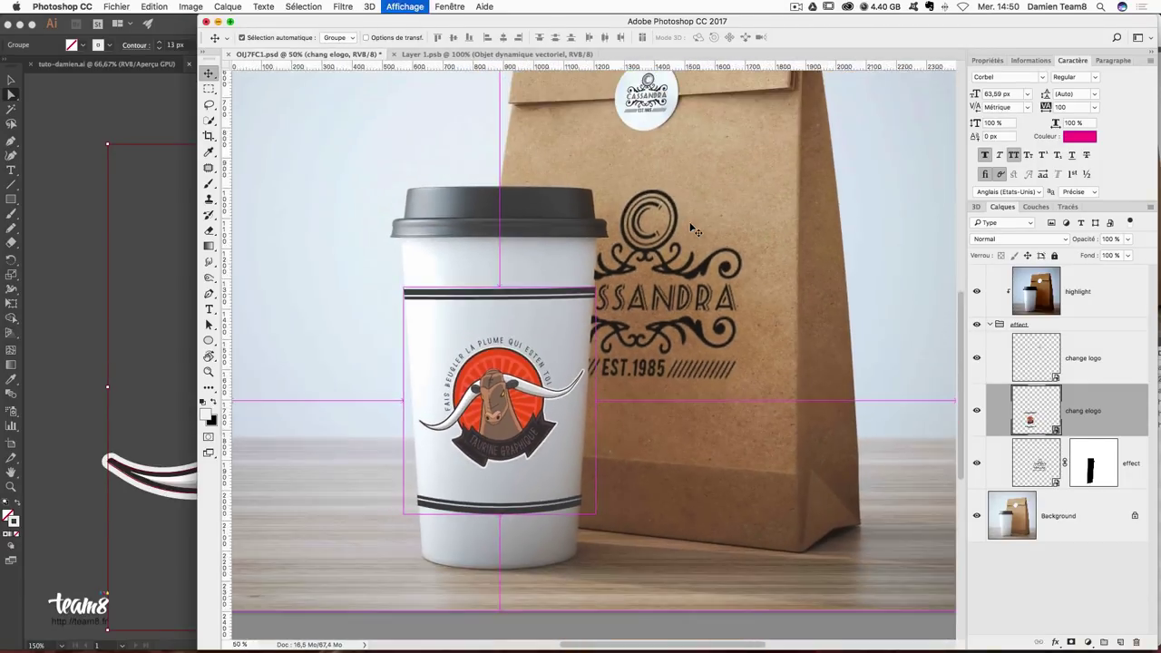
Copy all the badge artwork in Illustrator, then select the bag's change logo layer in Photoshop.
{"action": "left_click", "coordinate": [48, 102]}
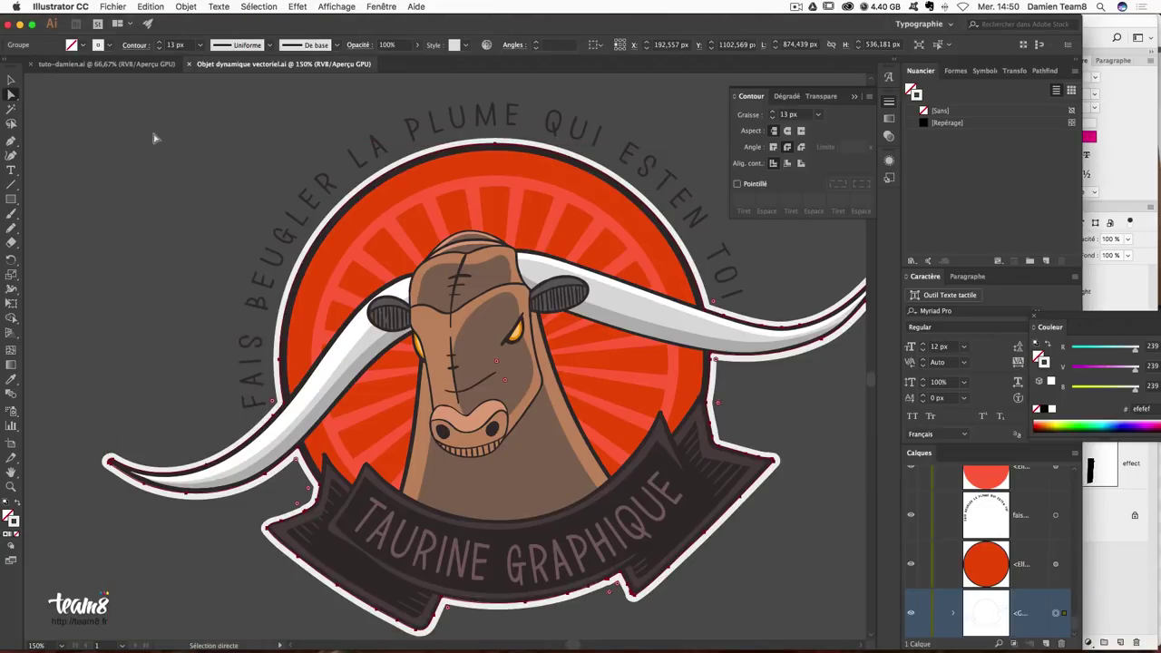
{"action": "key", "text": "ctrl+a"}
{"action": "key", "text": "v"}
{"action": "left_click", "coordinate": [11, 80]}
{"action": "mouse_move", "coordinate": [528, 626]}
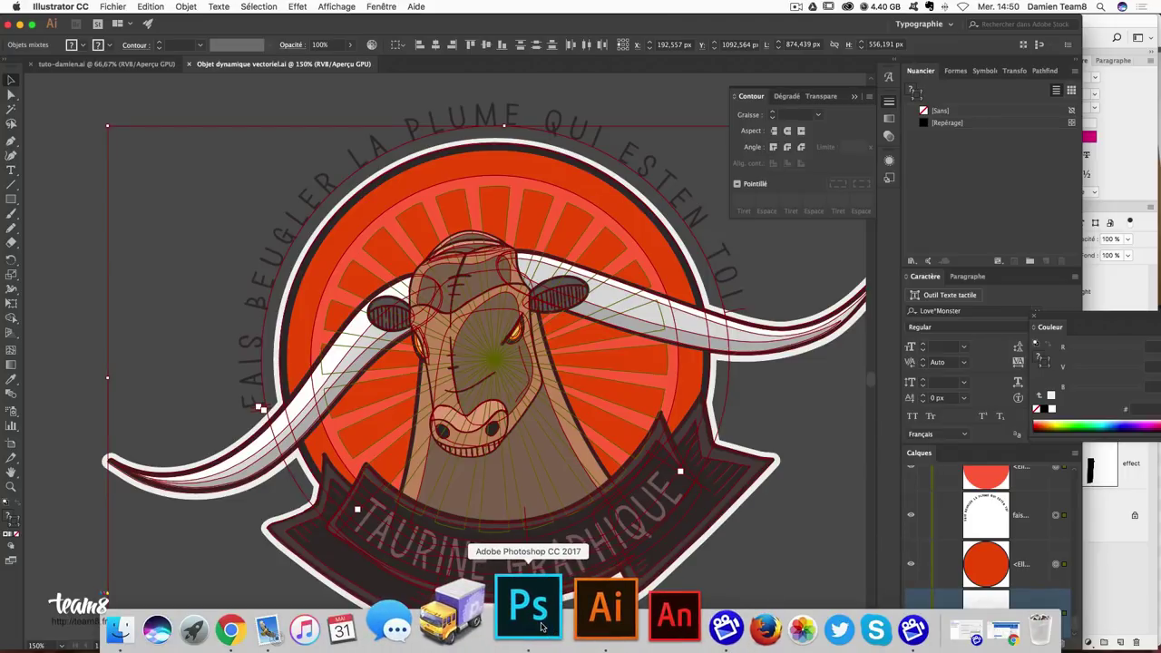
{"action": "left_click", "coordinate": [542, 628]}
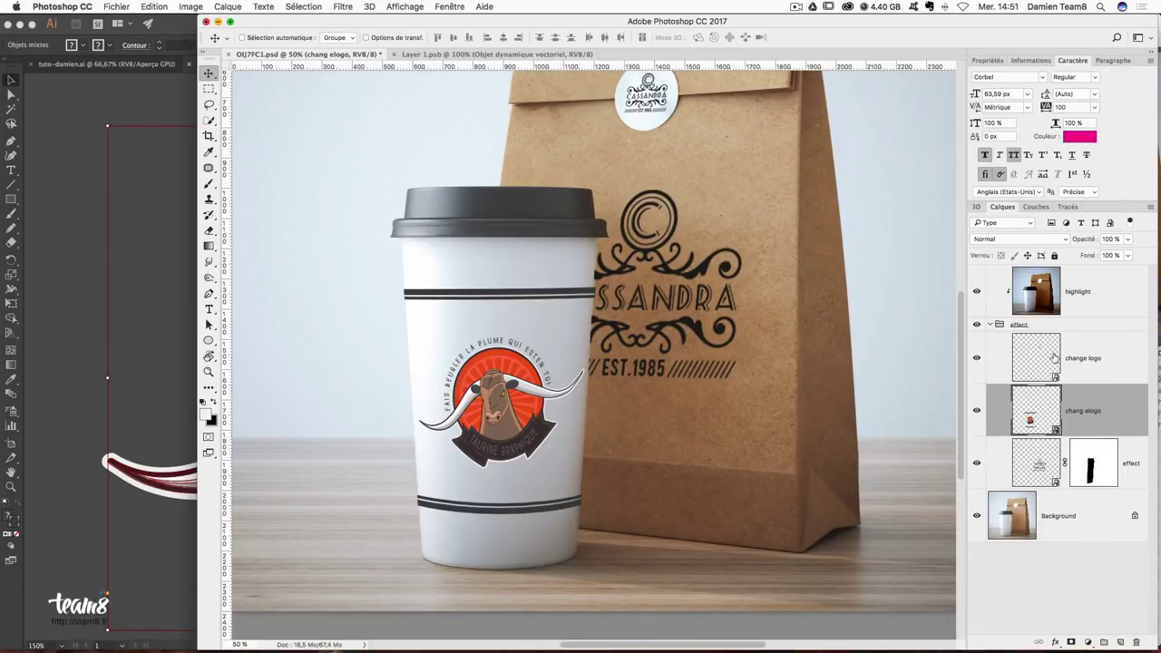
{"action": "left_click", "coordinate": [1036, 361]}
{"action": "left_click", "coordinate": [977, 357]}
{"action": "scroll", "coordinate": [839, 343], "scroll_direction": "up", "scroll_amount": 3}
{"action": "scroll", "coordinate": [672, 173], "scroll_direction": "up", "scroll_amount": 1}
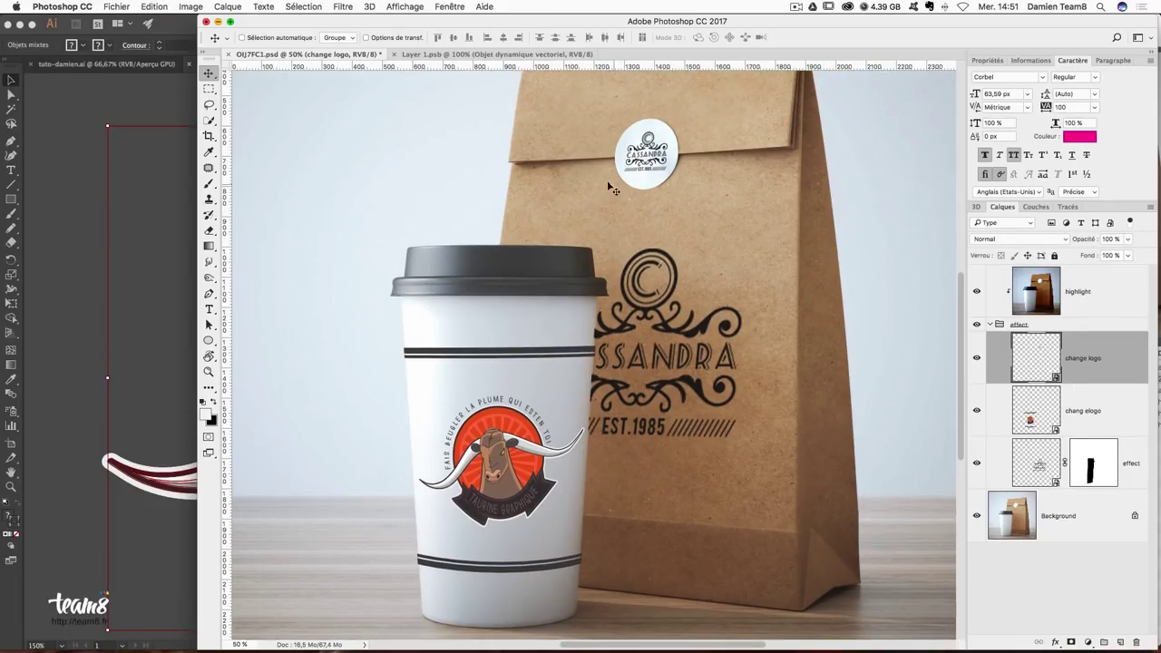
Paste the bull badge as a smart object into the bag logo's contents and shrink it slightly.
{"action": "double_click", "coordinate": [1035, 361]}
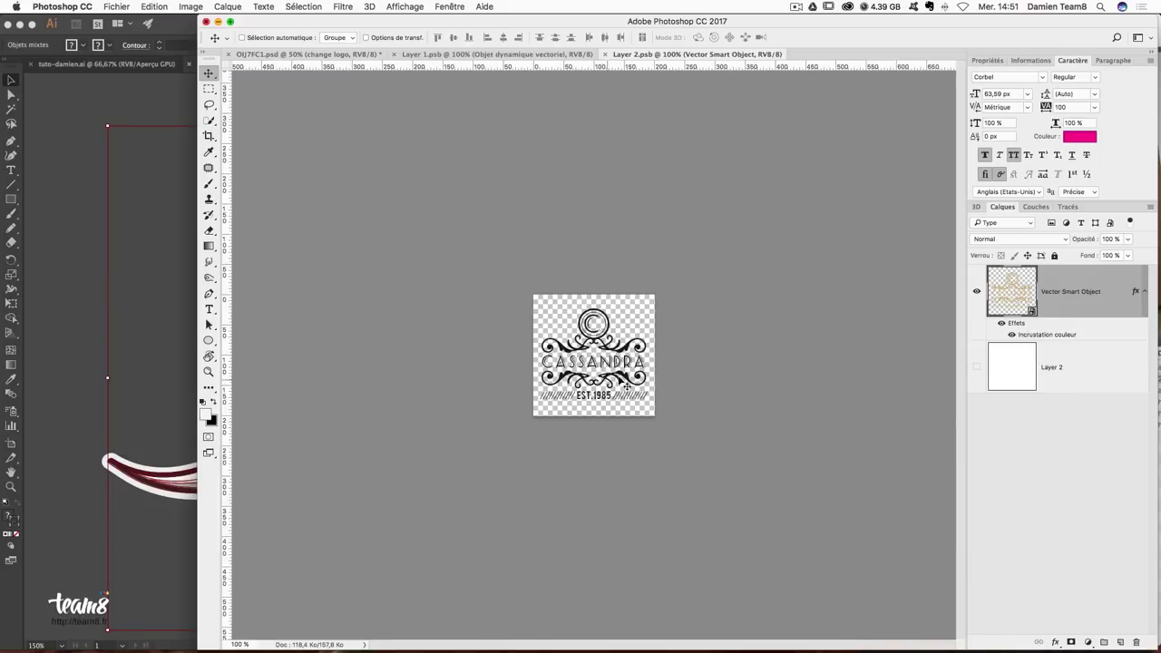
{"action": "key", "text": "super+v"}
{"action": "left_click", "coordinate": [682, 312]}
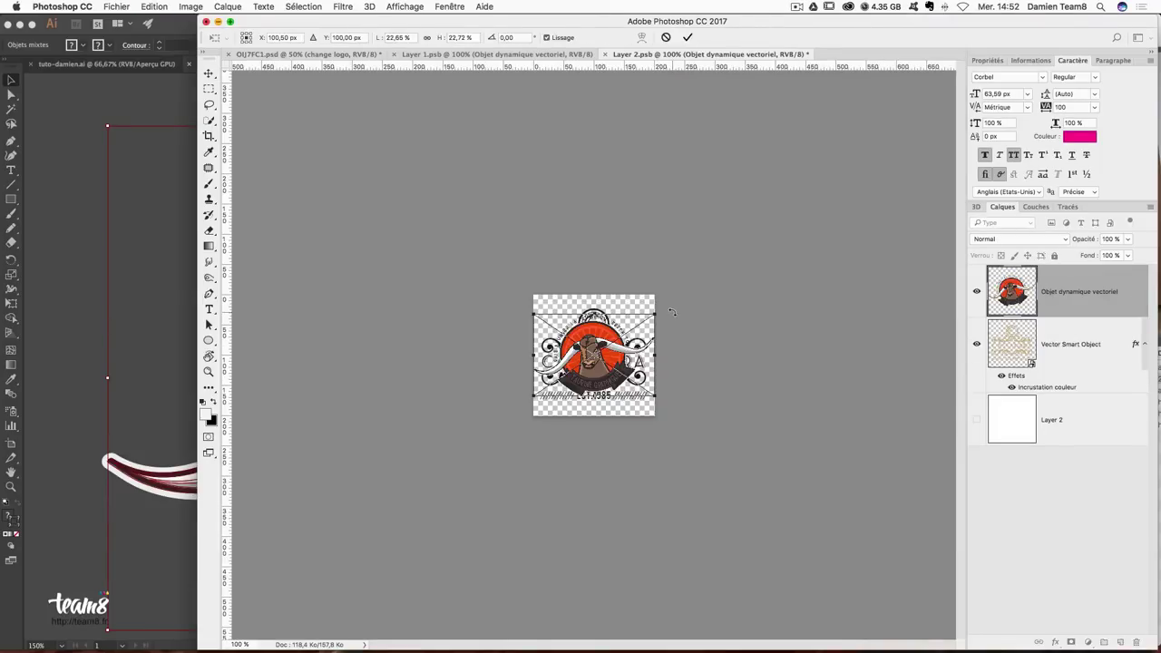
{"action": "left_click_drag", "start_coordinate": [654, 313], "coordinate": [648, 312]}
{"action": "key", "text": "Return"}
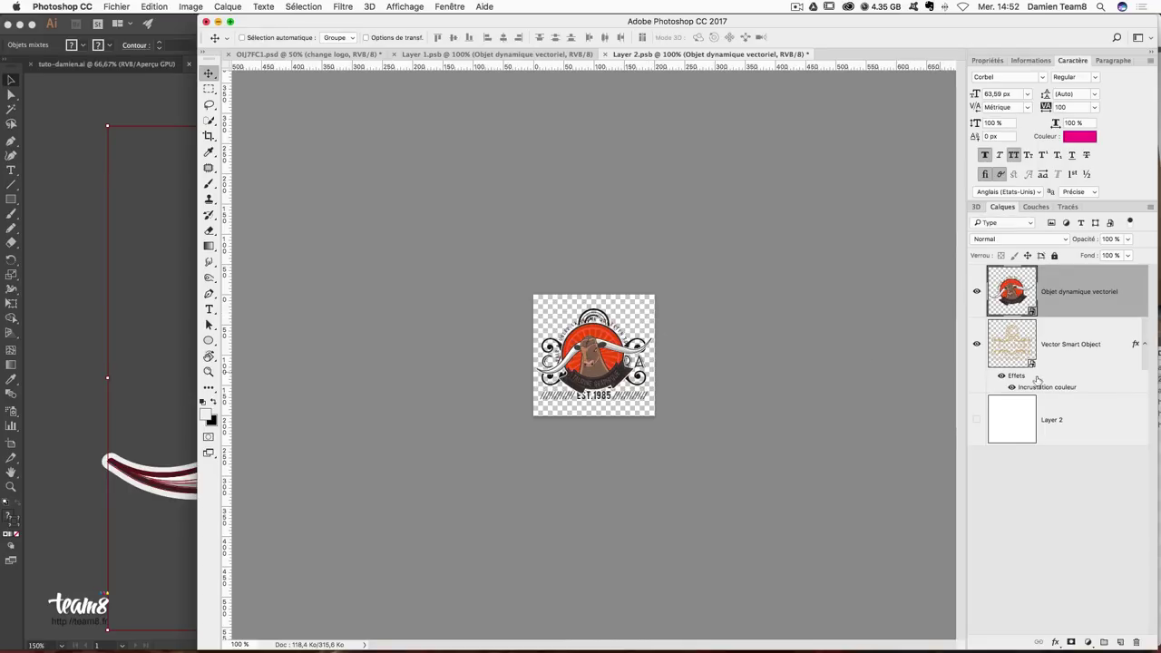
Hide both the old vector logo and the new badge layers in Layer 2.psb.
{"action": "left_click", "coordinate": [977, 344]}
{"action": "left_click", "coordinate": [978, 344]}
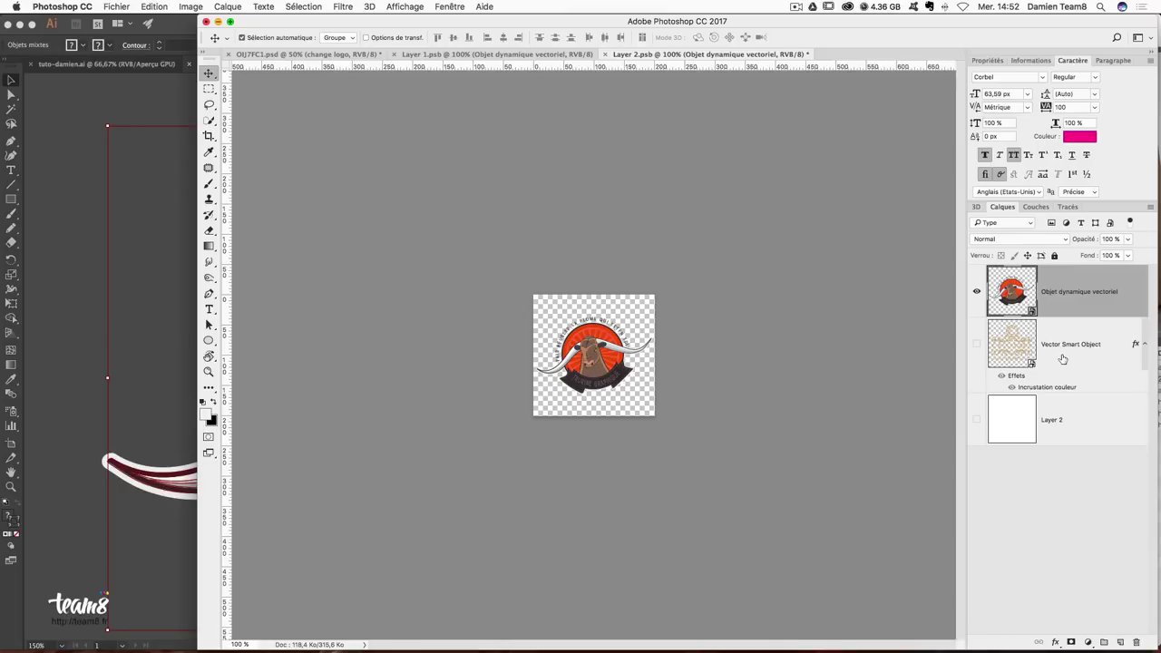
{"action": "left_click", "coordinate": [481, 54]}
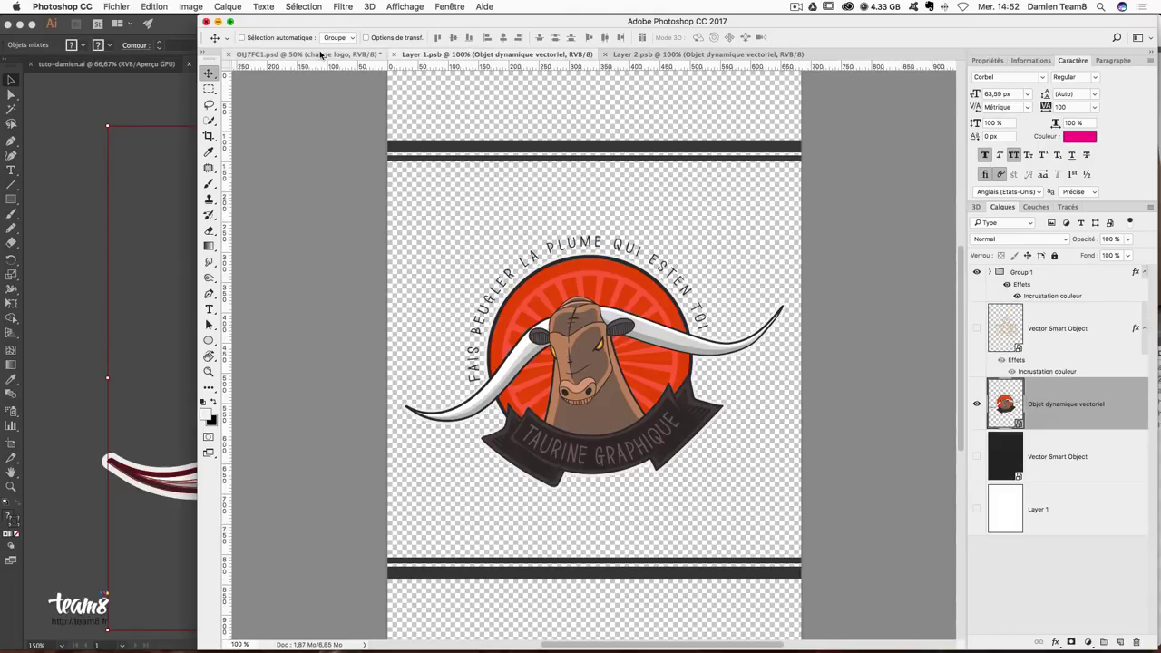
{"action": "left_click", "coordinate": [320, 55]}
{"action": "left_click", "coordinate": [691, 55]}
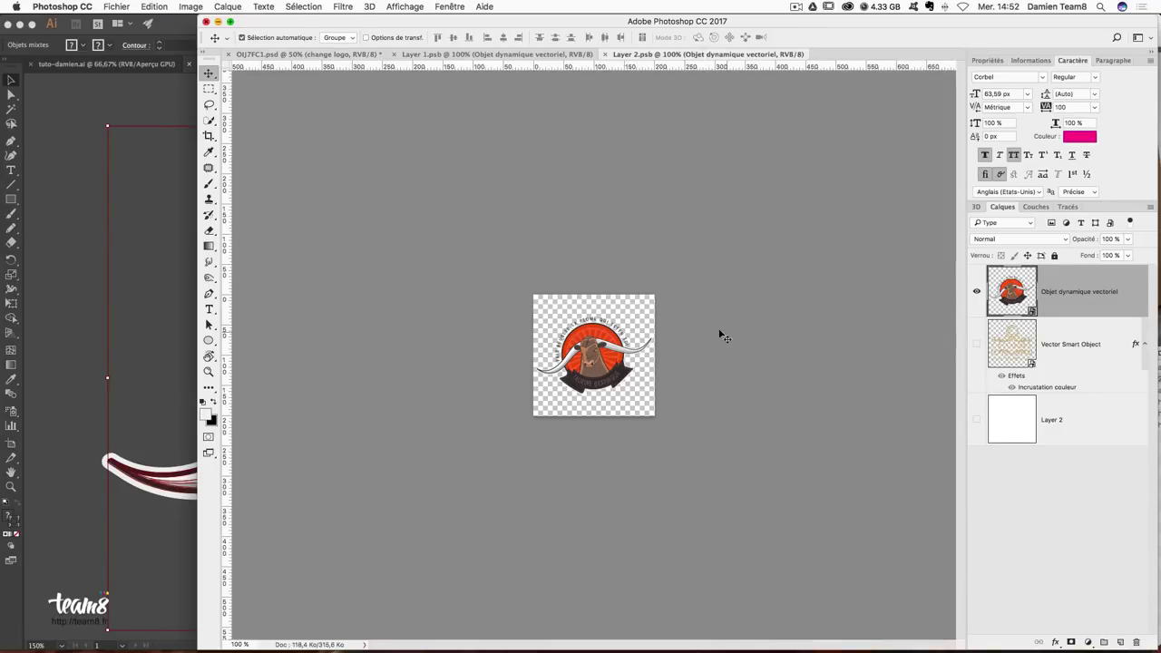
{"action": "key", "text": "super"}
{"action": "left_click", "coordinate": [977, 292]}
{"action": "left_click", "coordinate": [319, 55]}
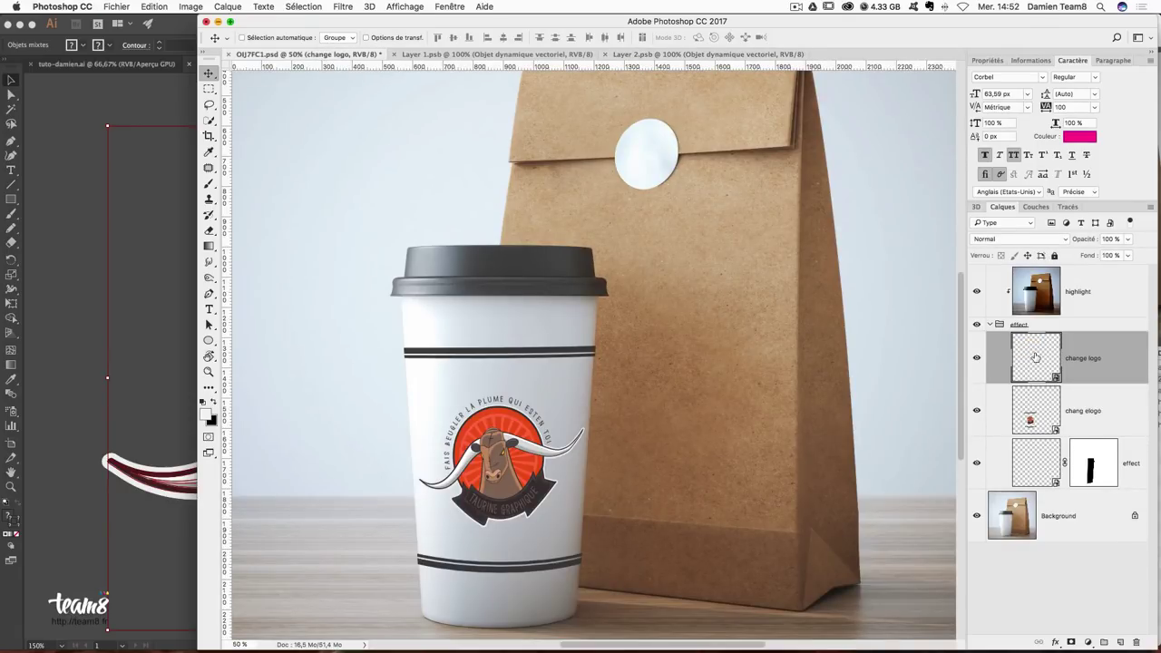
Show the new badge, enlarge it to about 276 by 186 px, and save Layer 2.psb.
{"action": "double_click", "coordinate": [1035, 358]}
{"action": "left_click", "coordinate": [977, 291]}
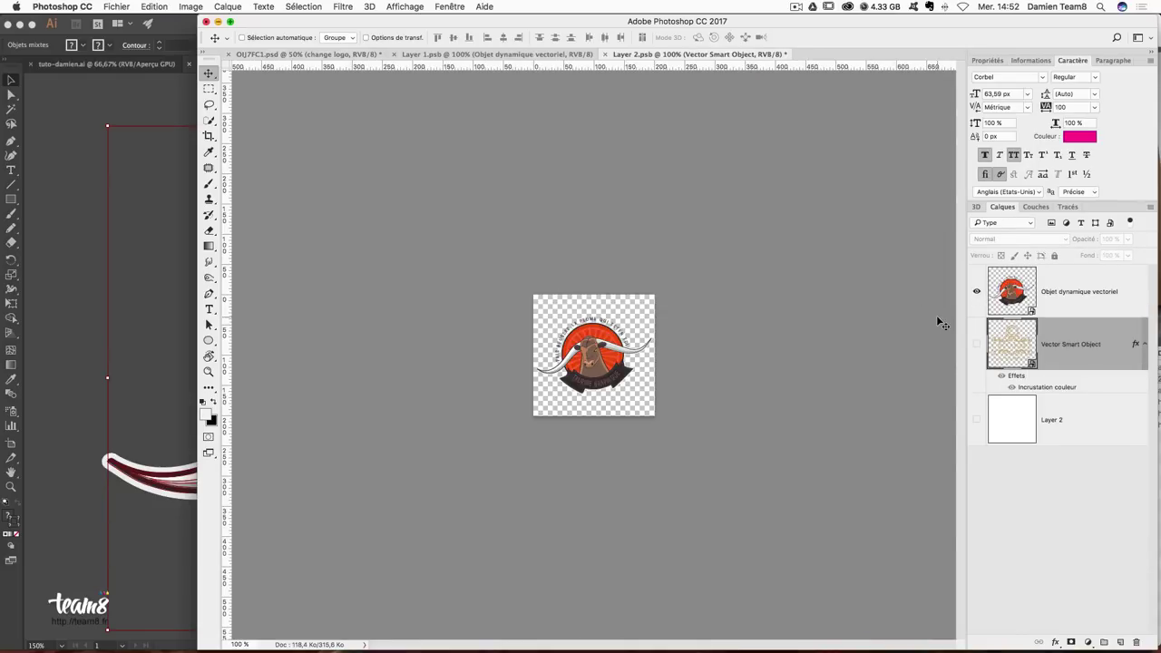
{"action": "left_click", "coordinate": [1034, 301]}
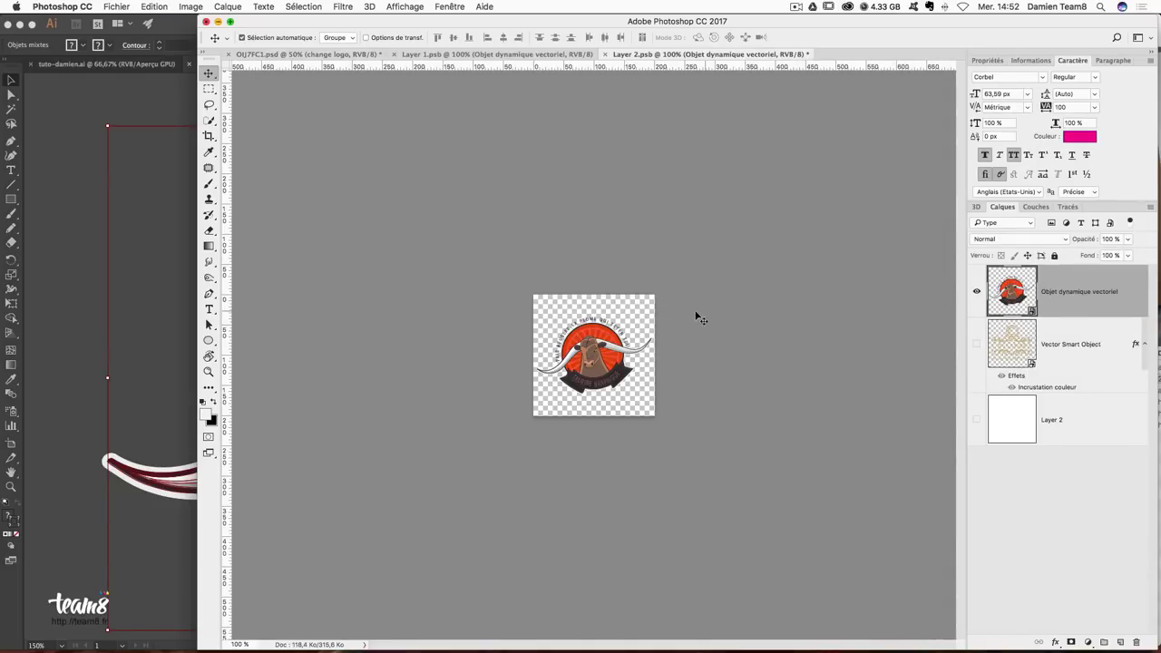
{"action": "key", "text": "super+t"}
{"action": "left_click_drag", "start_coordinate": [659, 310], "coordinate": [719, 270]}
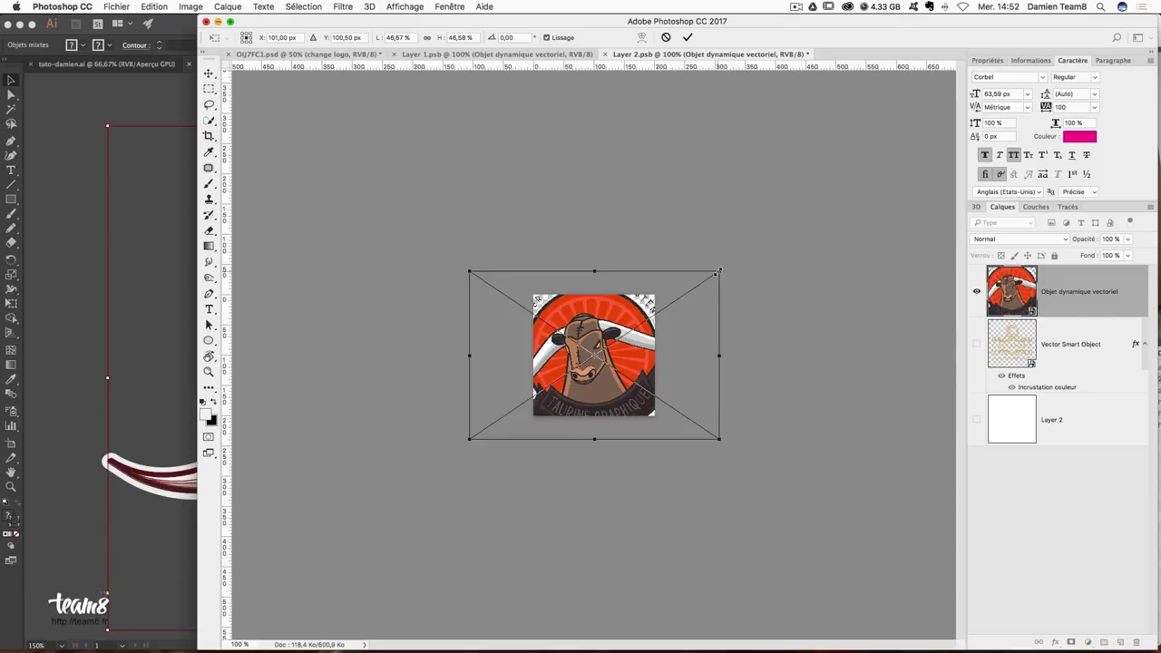
{"action": "key", "text": "Return"}
{"action": "key", "text": "super+s"}
{"action": "left_click", "coordinate": [307, 56]}
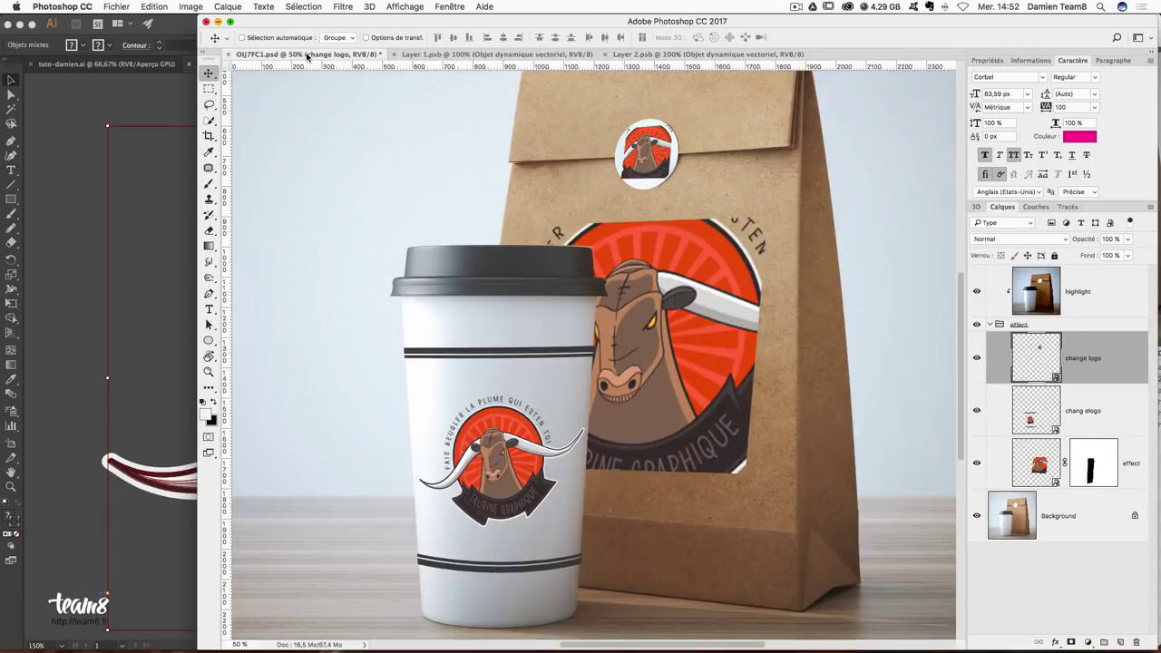
Shrink the badge back down to sticker size, save, and review the mockup.
{"action": "left_click", "coordinate": [708, 54]}
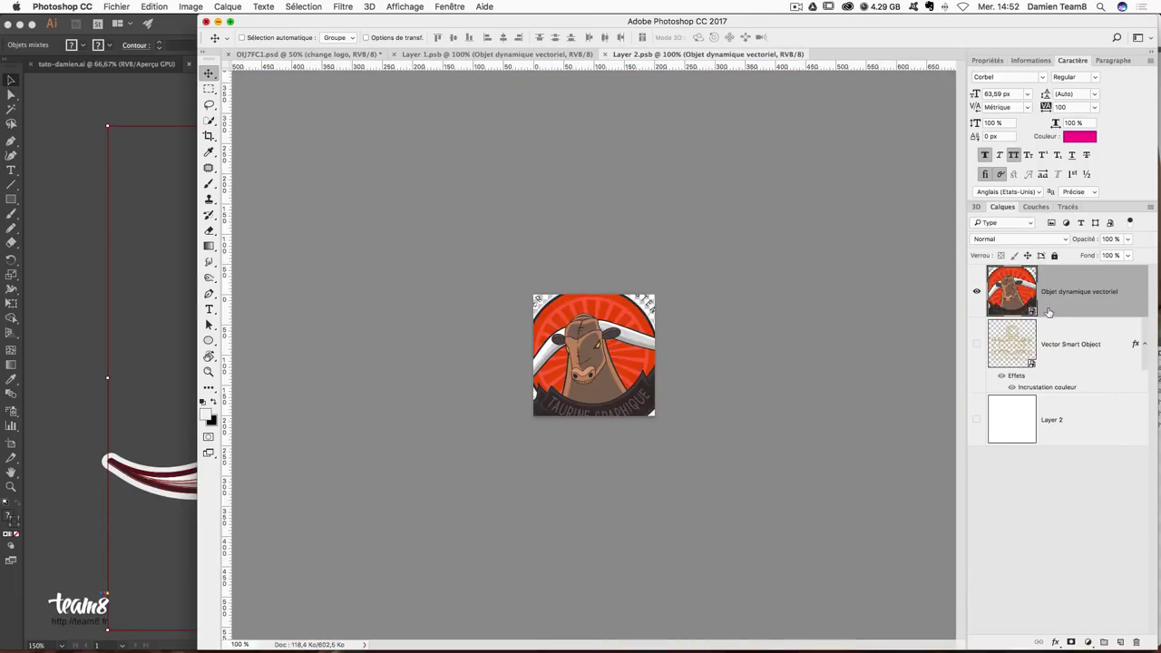
{"action": "key", "text": "super+t"}
{"action": "left_click_drag", "start_coordinate": [724, 269], "coordinate": [641, 292]}
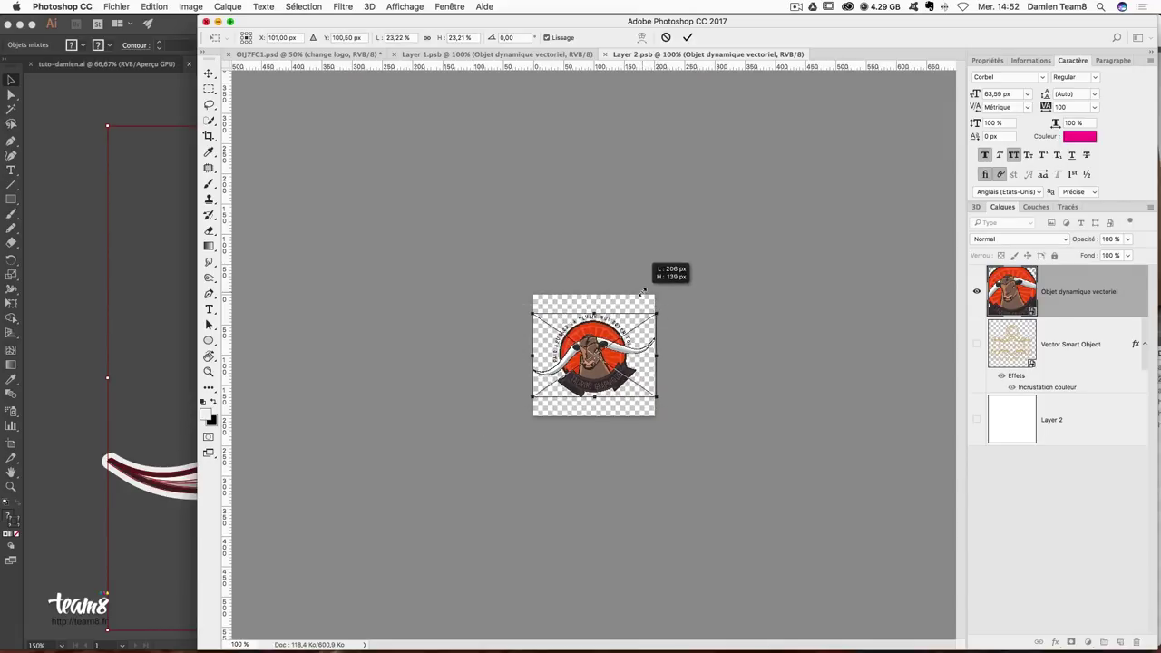
{"action": "key", "text": "Return"}
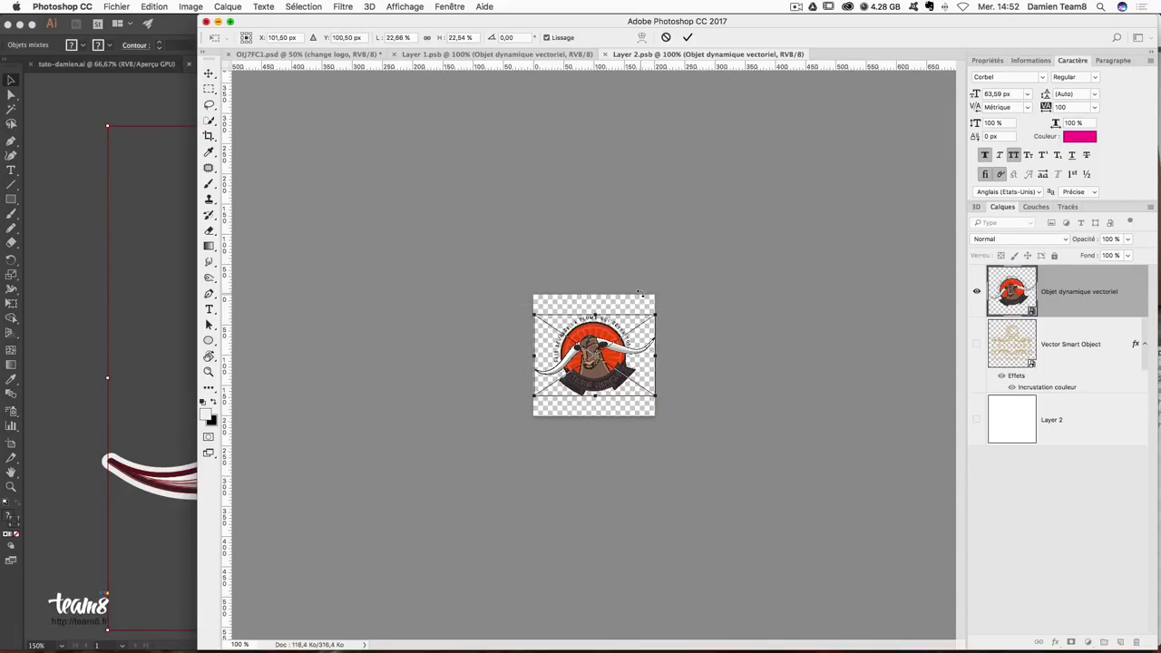
{"action": "key", "text": "super+s"}
{"action": "left_click", "coordinate": [490, 54]}
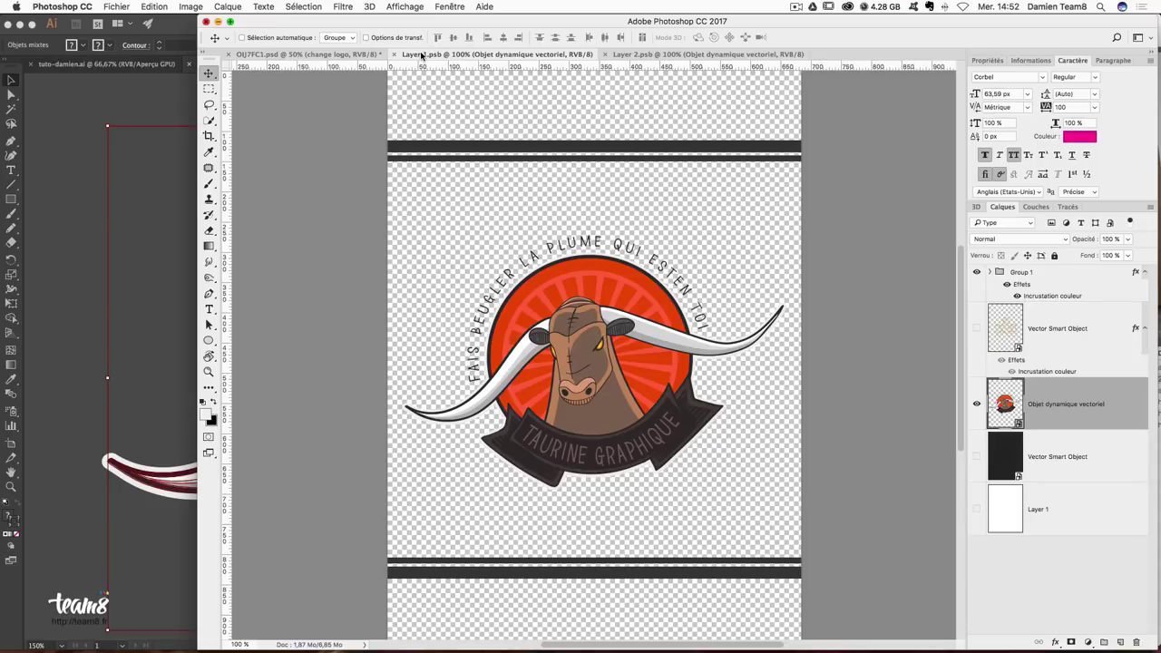
{"action": "left_click", "coordinate": [320, 54]}
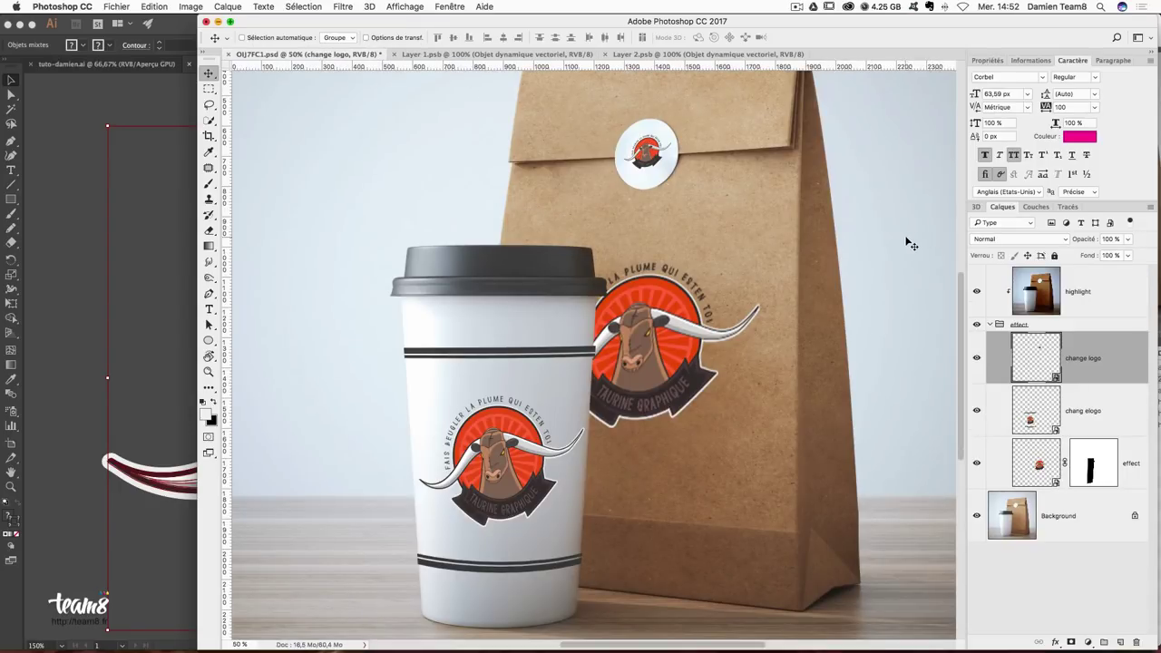
{"action": "key", "text": "super+minus"}
{"action": "key", "text": "super+minus"}
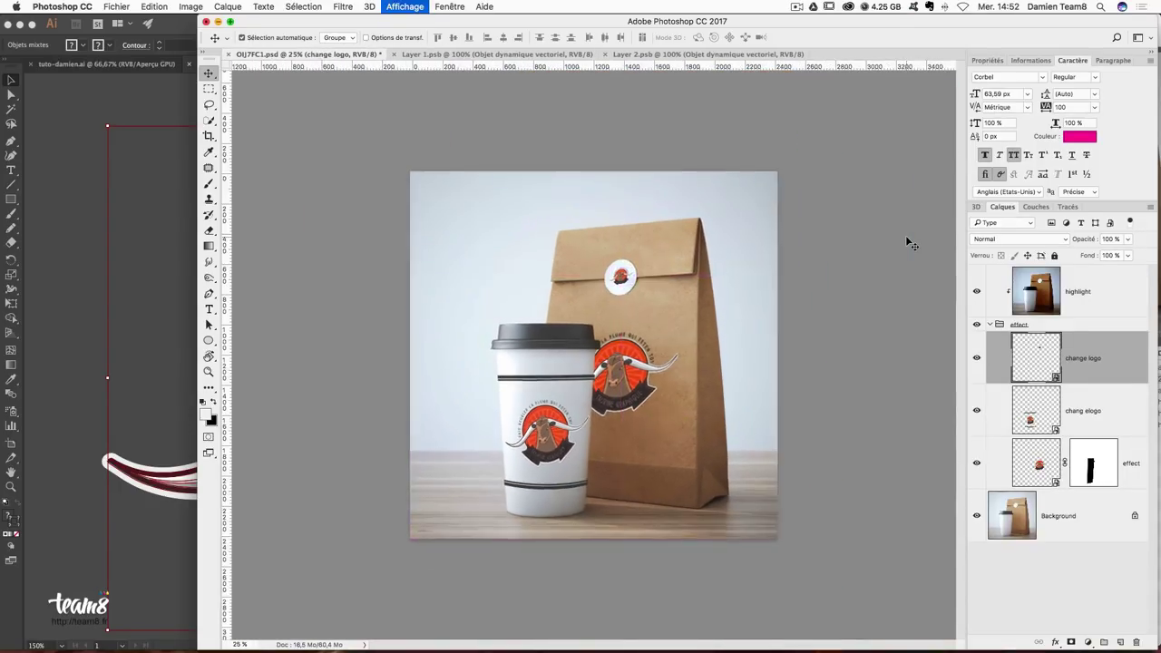
{"action": "key", "text": "super+plus"}
Toggle the bag's logo on and off to compare, then review the mockup at 50% zoom.
{"action": "double_click", "coordinate": [1034, 468]}
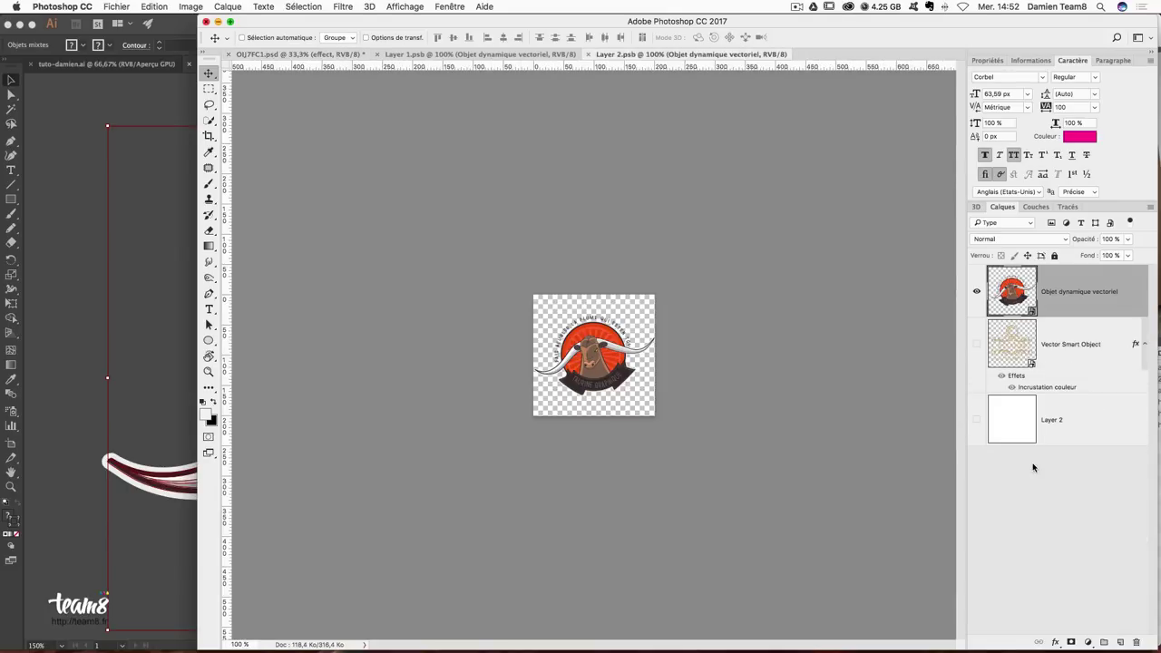
{"action": "left_click", "coordinate": [300, 55]}
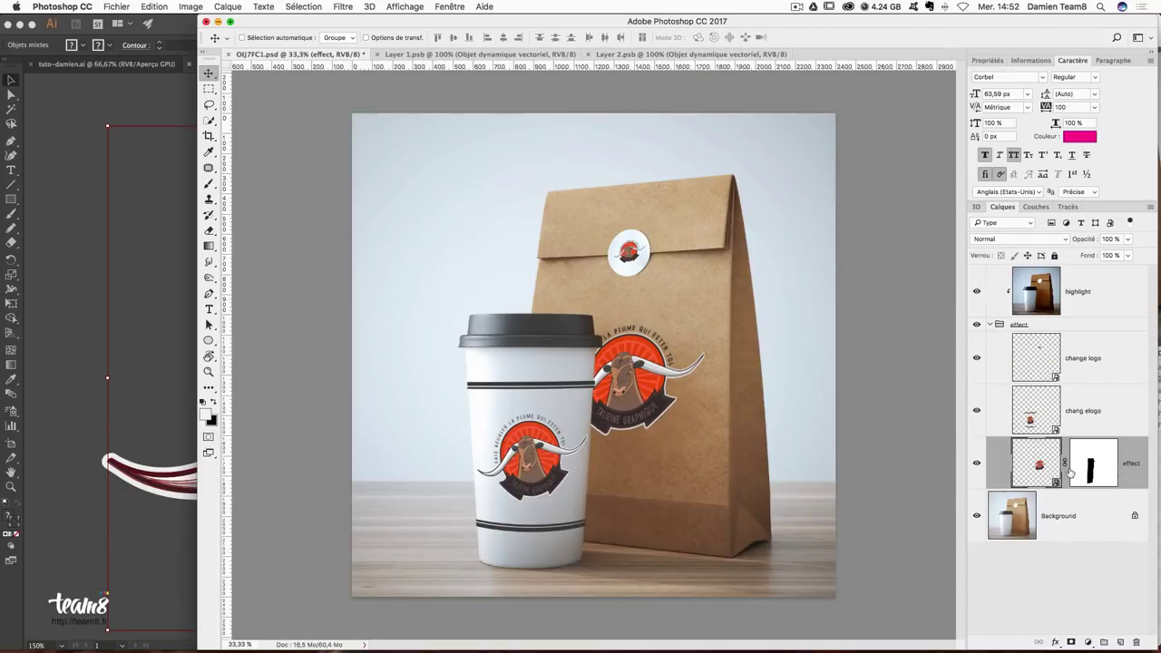
{"action": "left_click", "coordinate": [977, 463]}
{"action": "left_click", "coordinate": [977, 464]}
{"action": "key", "text": "ctrl+minus"}
{"action": "key", "text": "ctrl+minus"}
{"action": "key", "text": "ctrl+minus"}
{"action": "key", "text": "ctrl+plus"}
{"action": "key", "text": "ctrl+plus"}
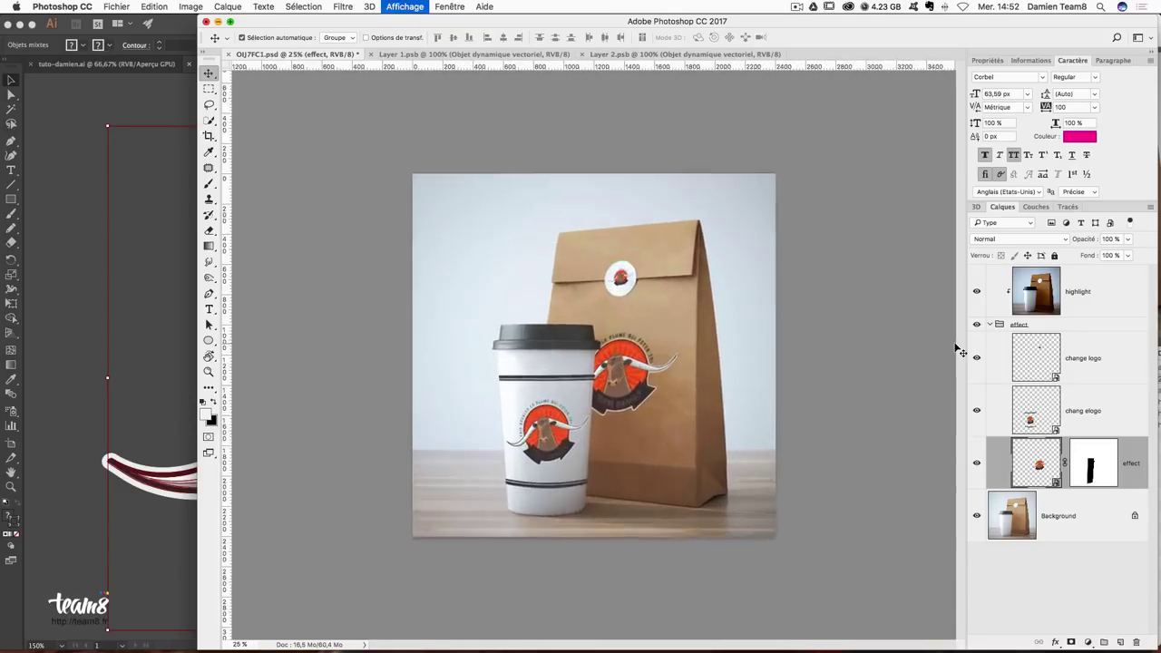
{"action": "key", "text": "ctrl+plus"}
{"action": "key", "text": "ctrl+plus"}
{"action": "key", "text": "ctrl+minus"}
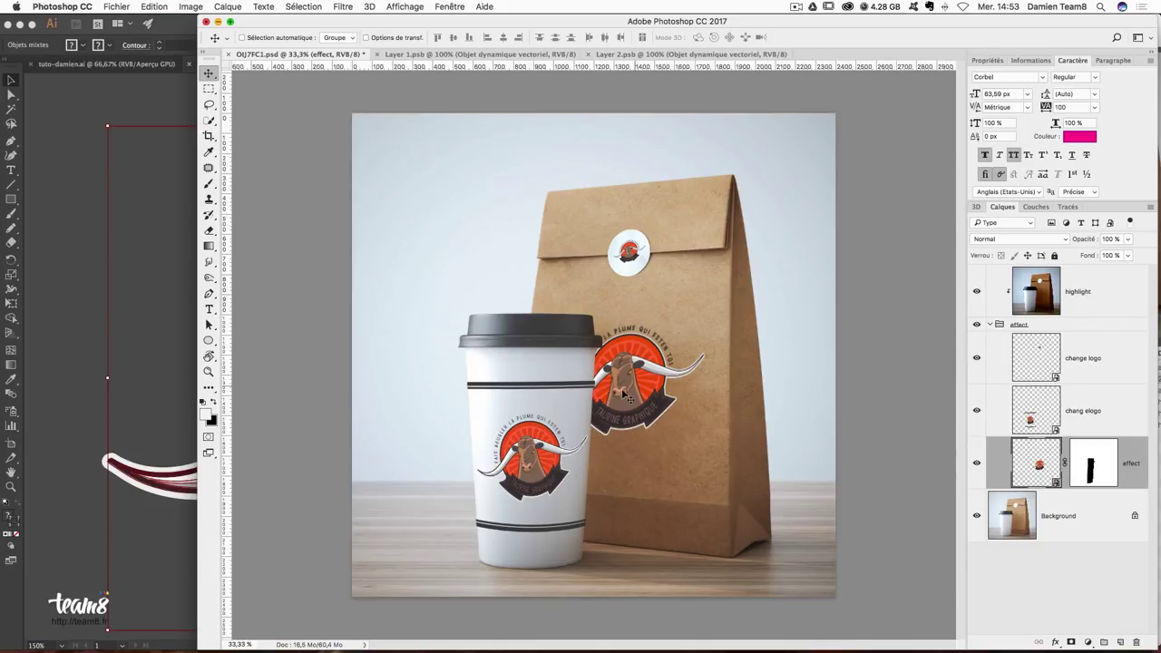
{"action": "key", "text": "super+minus"}
{"action": "key", "text": "super+minus"}
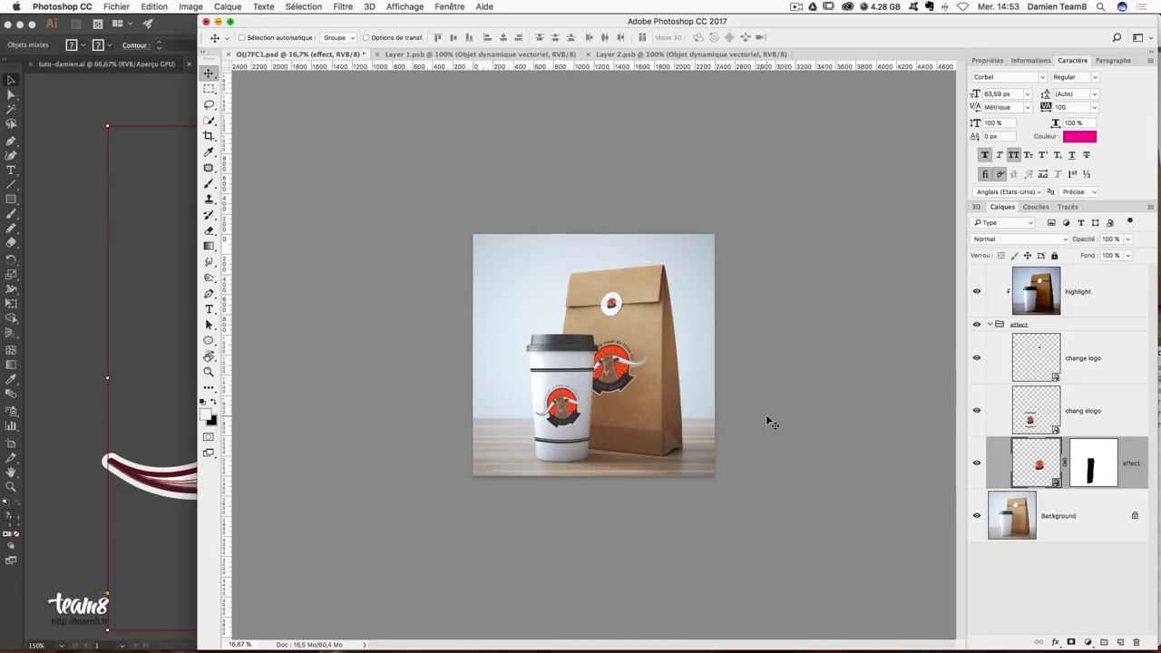
{"action": "key", "text": "super+plus"}
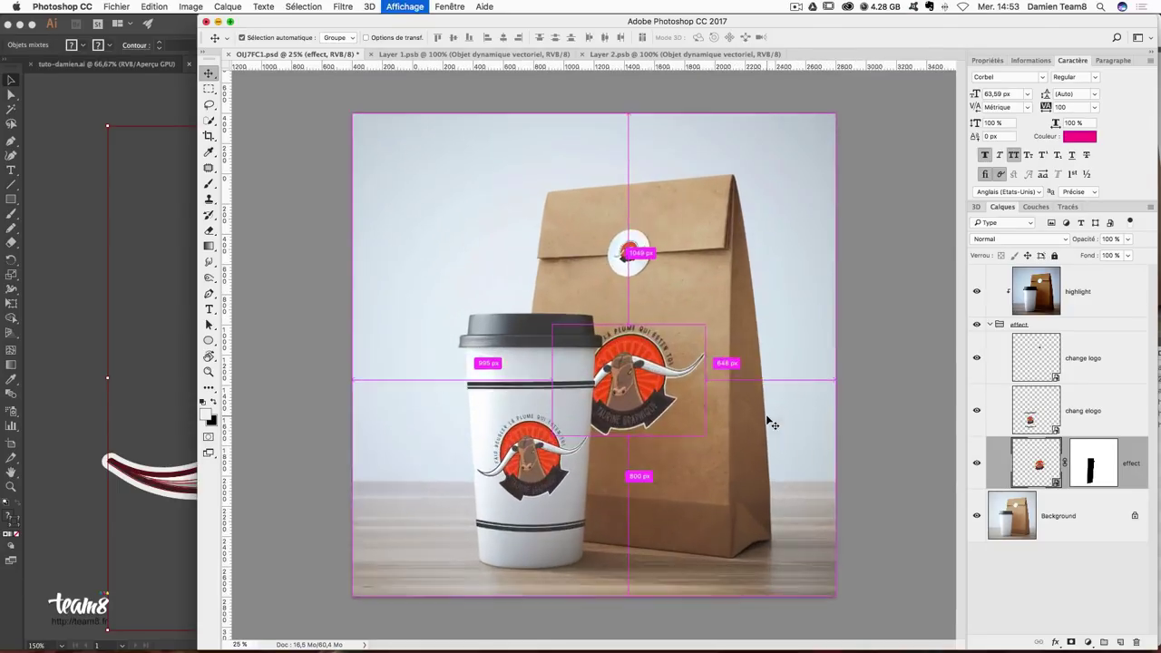
{"action": "key", "text": "super+plus"}
{"action": "key", "text": "super+plus"}
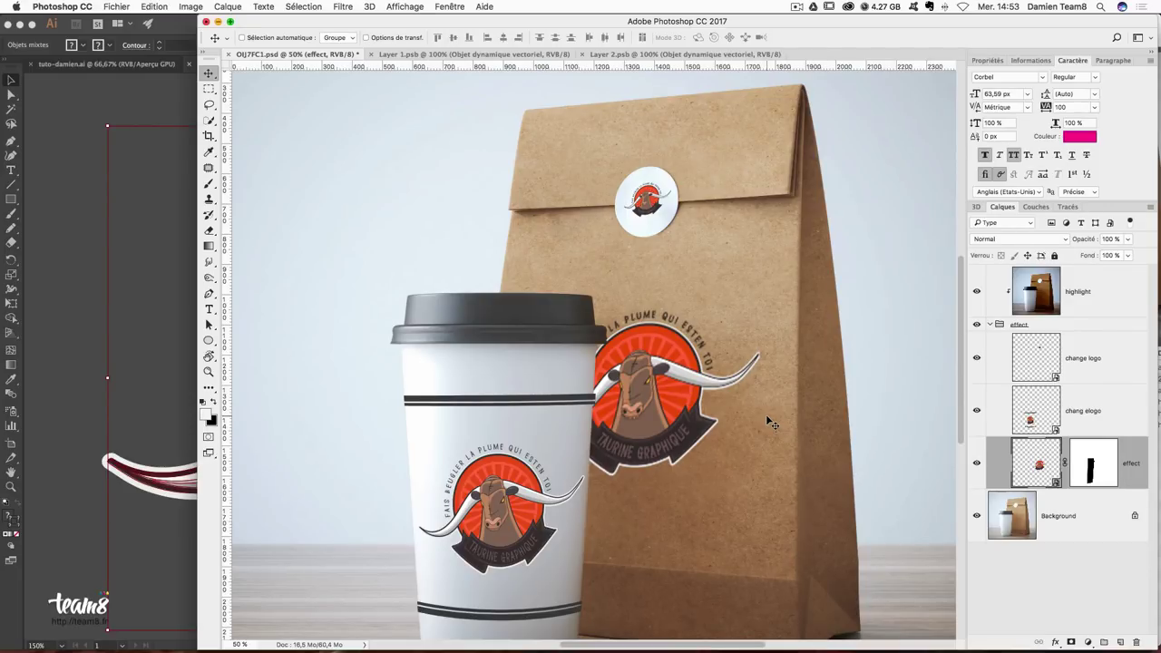
Deselect the badge in Illustrator and switch to tuto-damien.ai with its brown and teal artboards.
{"action": "left_click", "coordinate": [37, 124]}
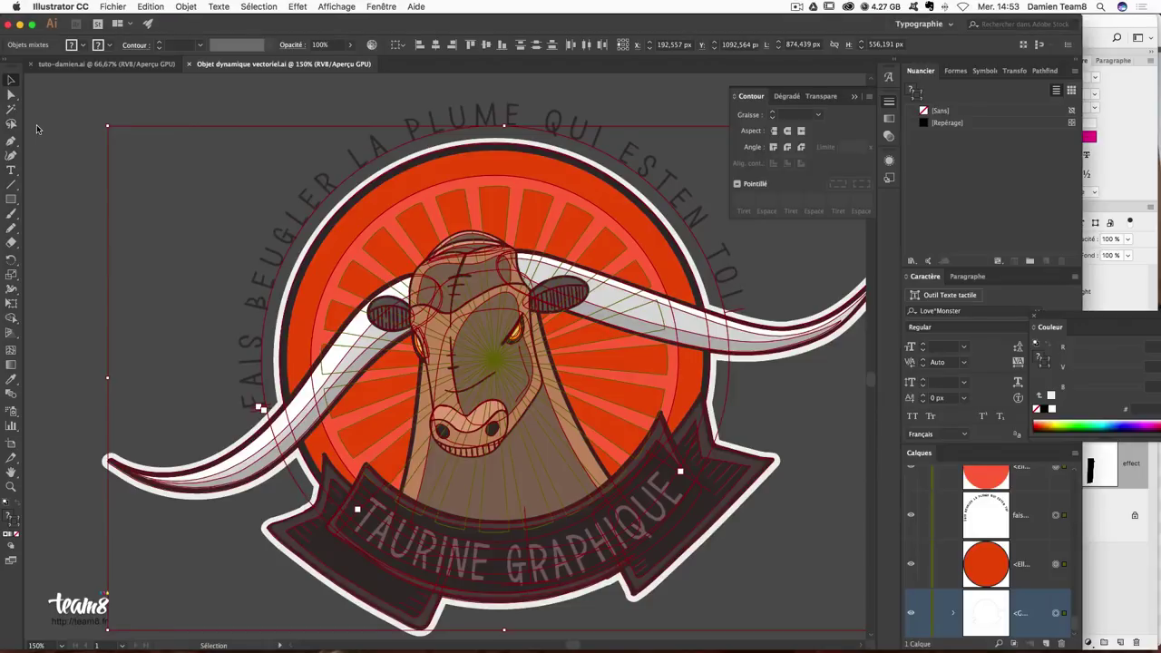
{"action": "left_click", "coordinate": [138, 102]}
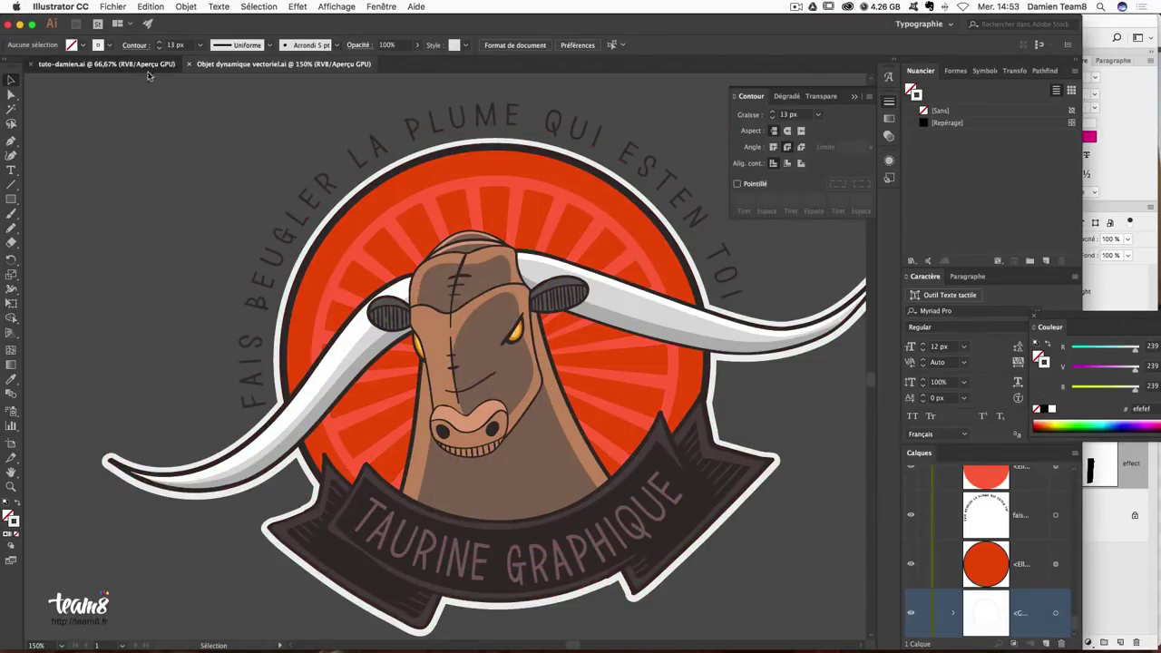
{"action": "left_click", "coordinate": [107, 64]}
{"action": "left_click", "coordinate": [715, 342]}
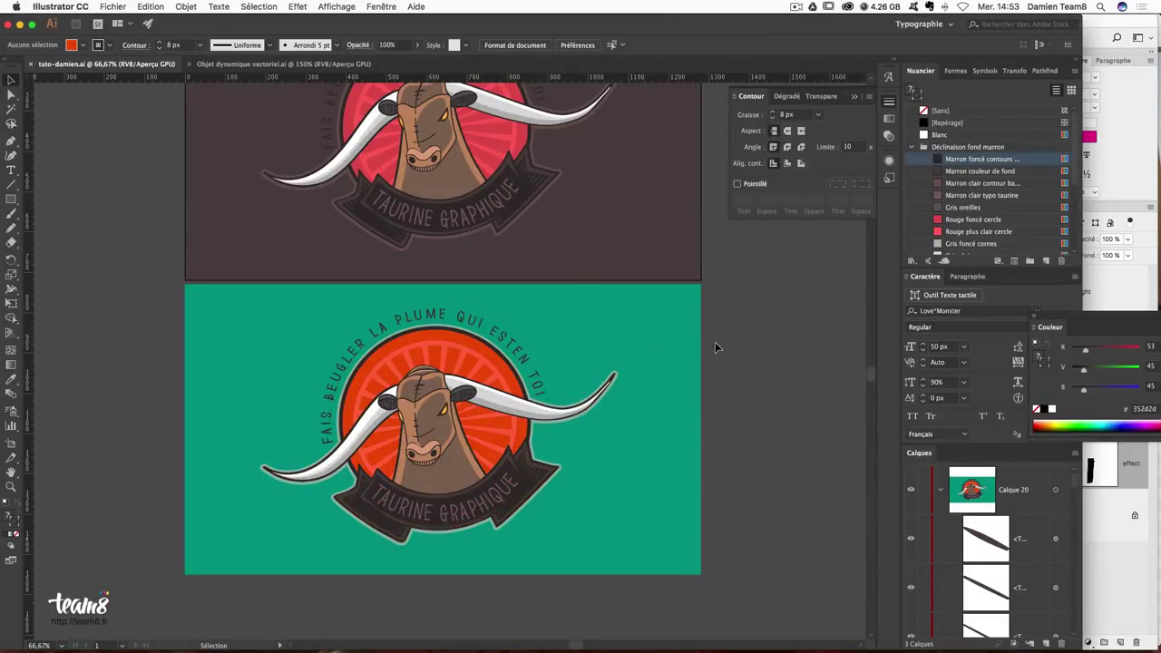
{"action": "scroll", "coordinate": [806, 348], "scroll_direction": "up", "scroll_amount": 3}
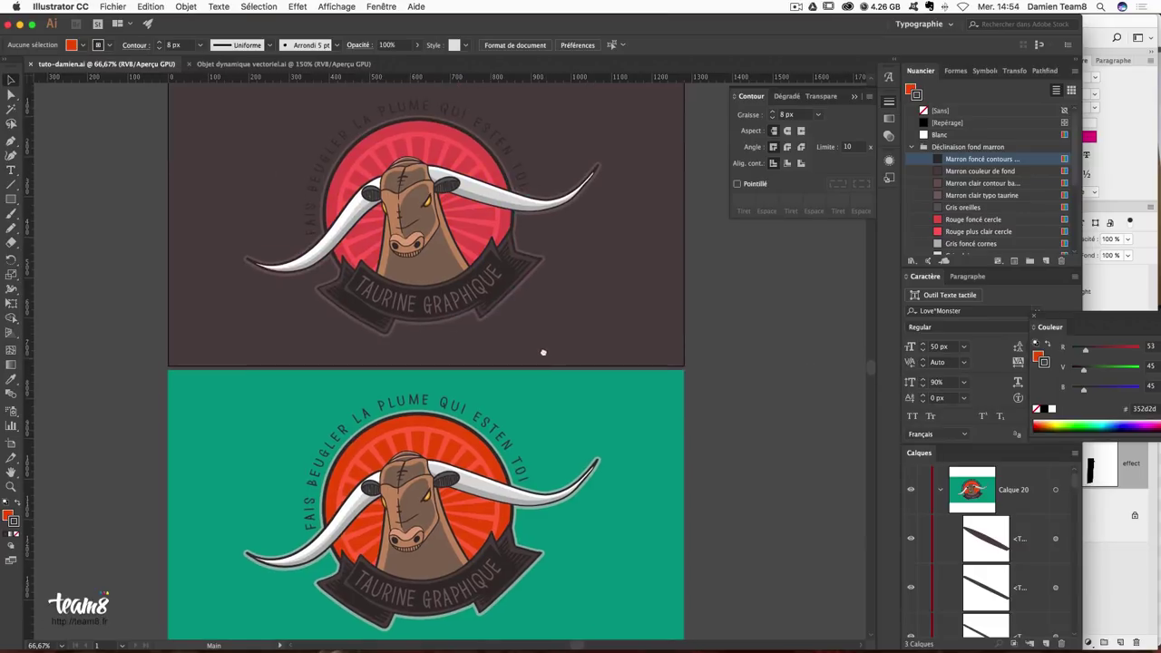